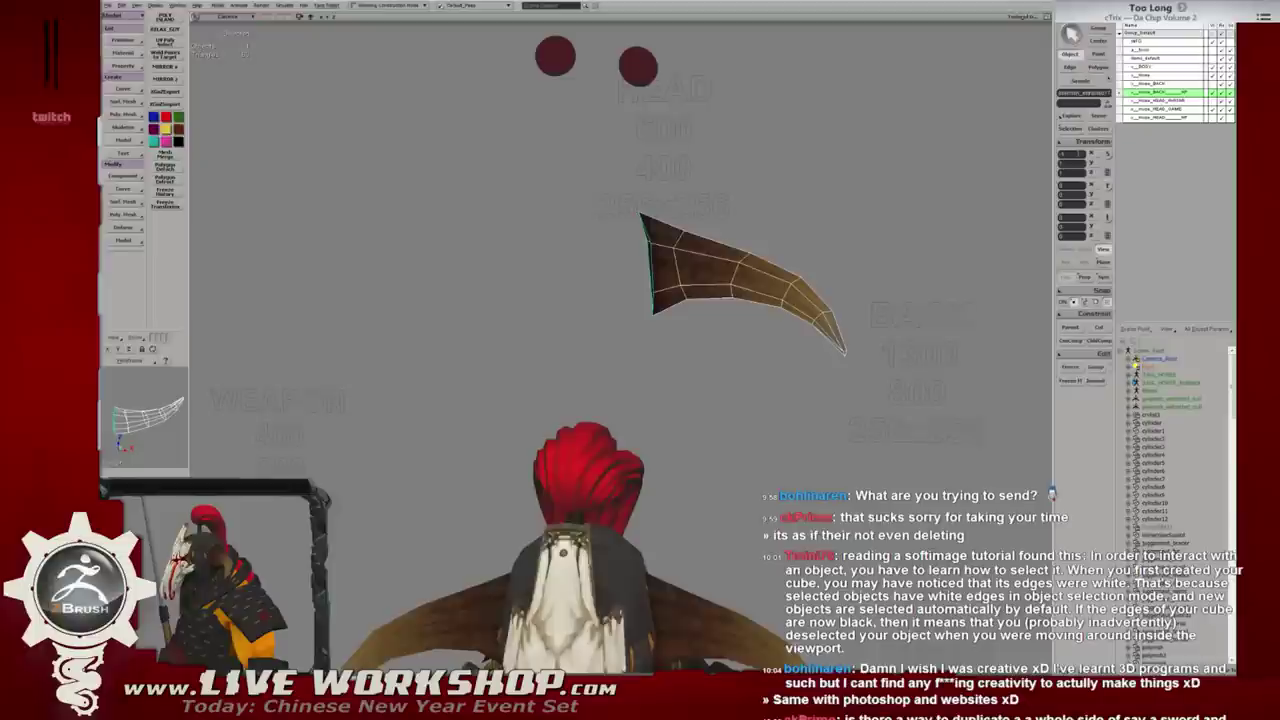
Mirror-duplicate the horn onto the left side and freeze all transforms on the copy.
key(ctrl+d)
middle_drag(568, 240, 597, 227)
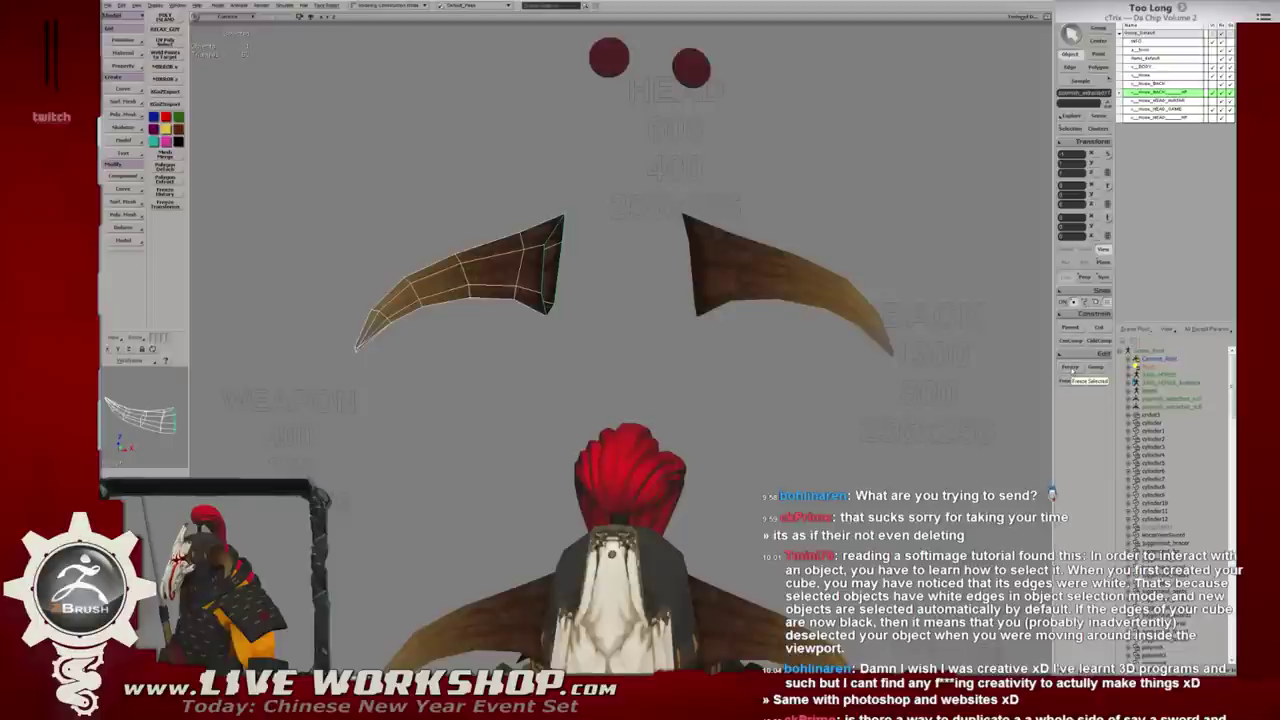
click(1071, 128)
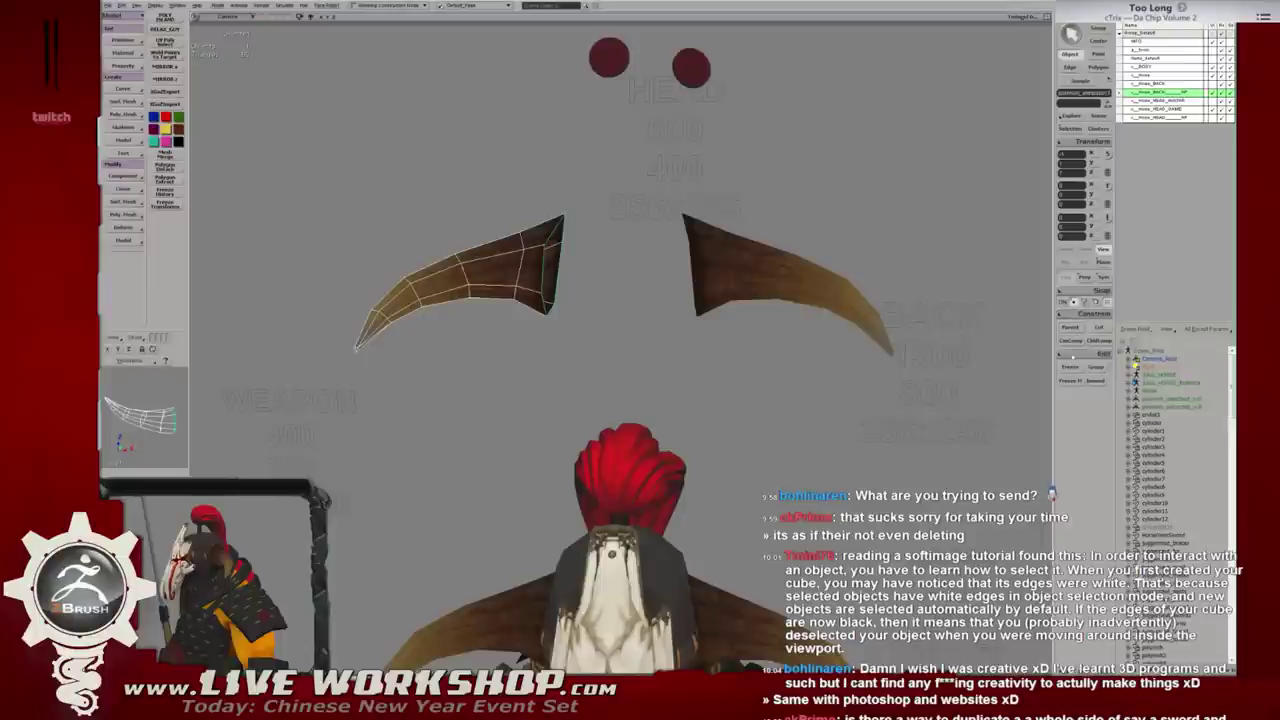
click(1073, 356)
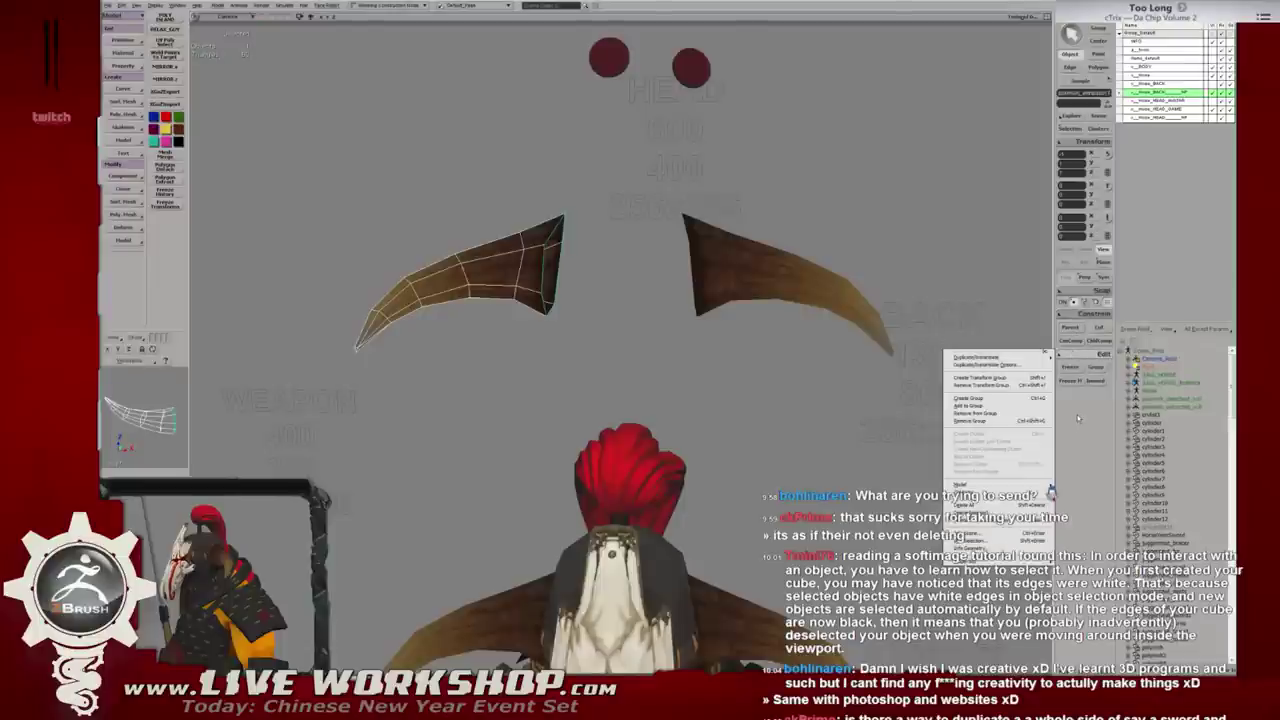
click(1075, 360)
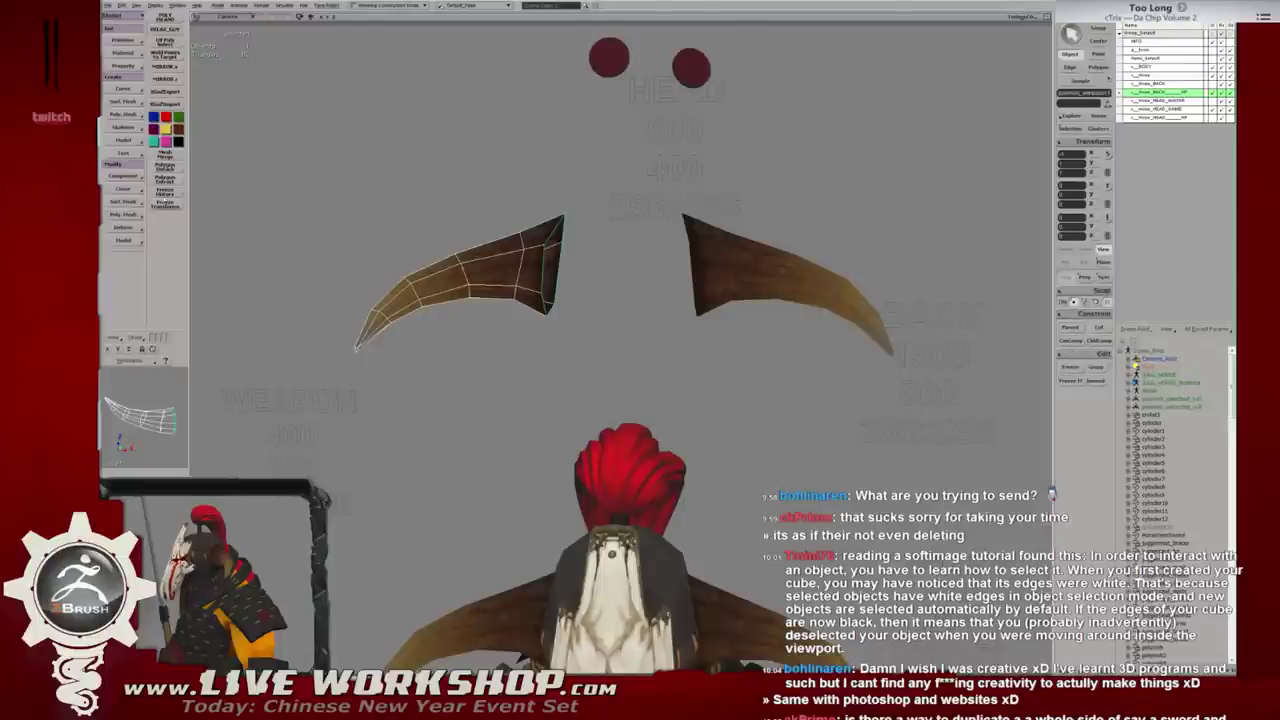
click(1092, 141)
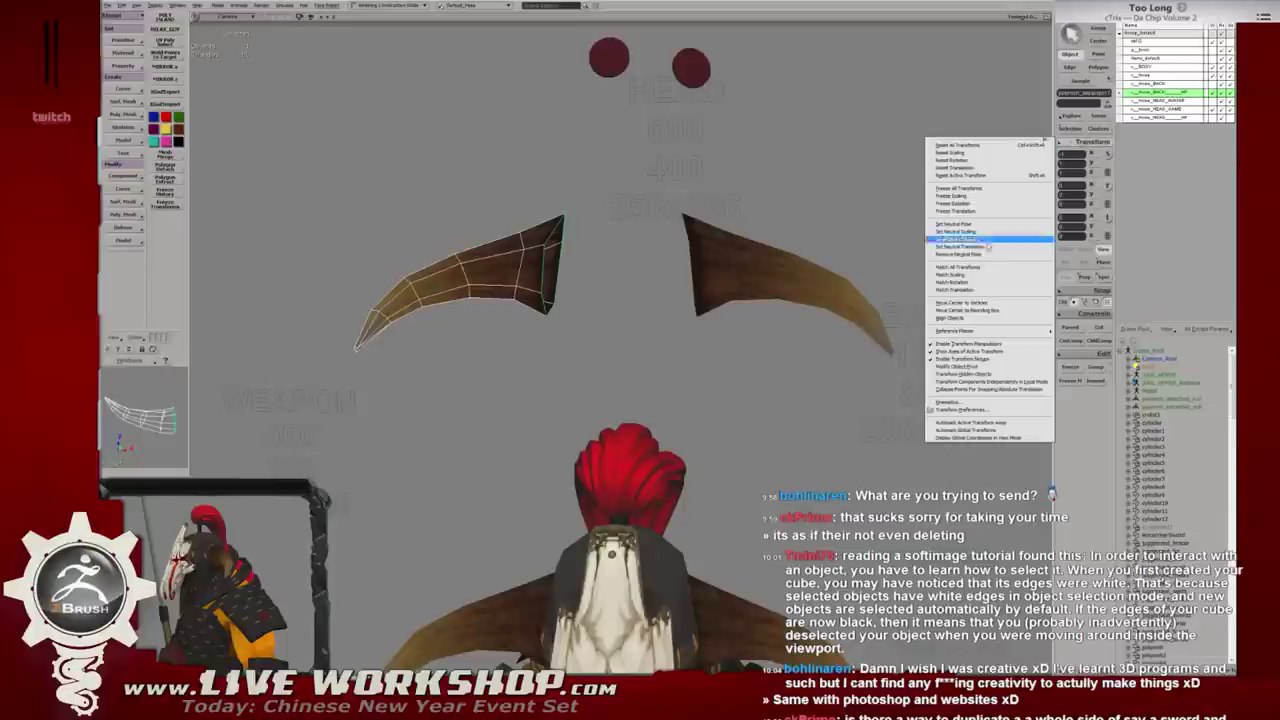
click(969, 189)
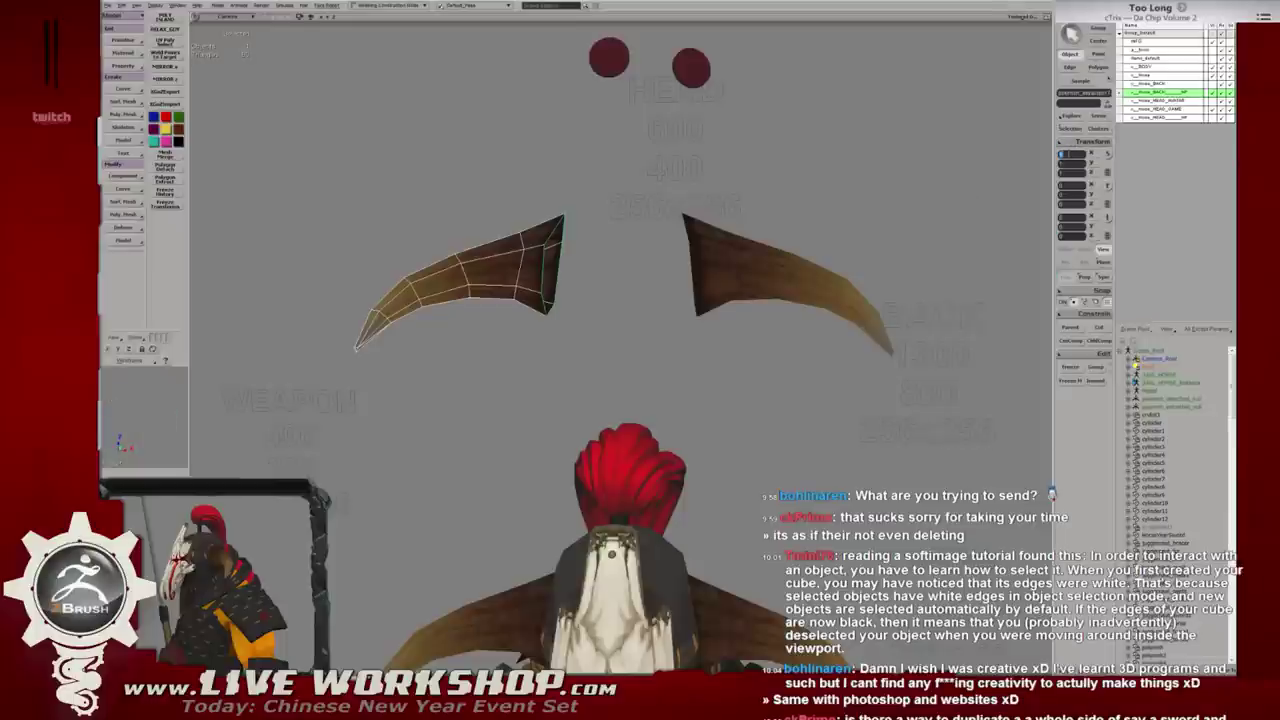
Toggle the left horn's visibility and reveal its whole mesh from the viewport display menu.
key(h)
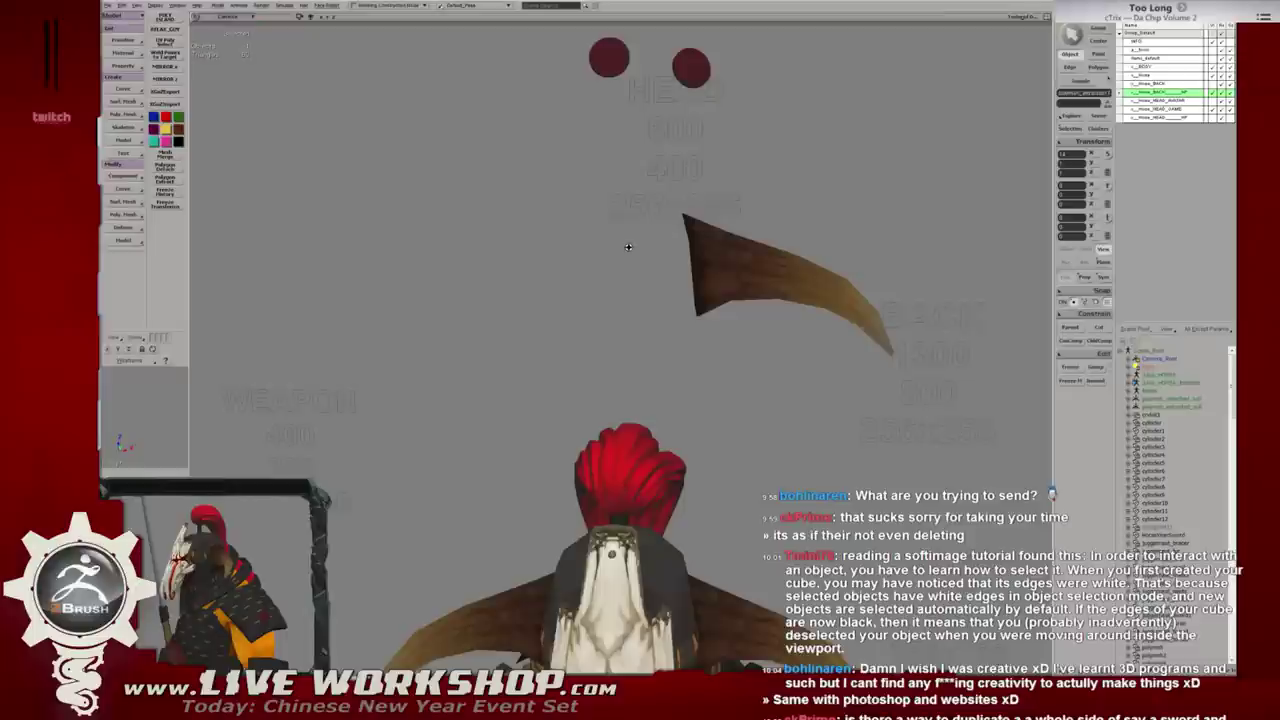
key(h)
middle_drag(519, 238, 614, 245)
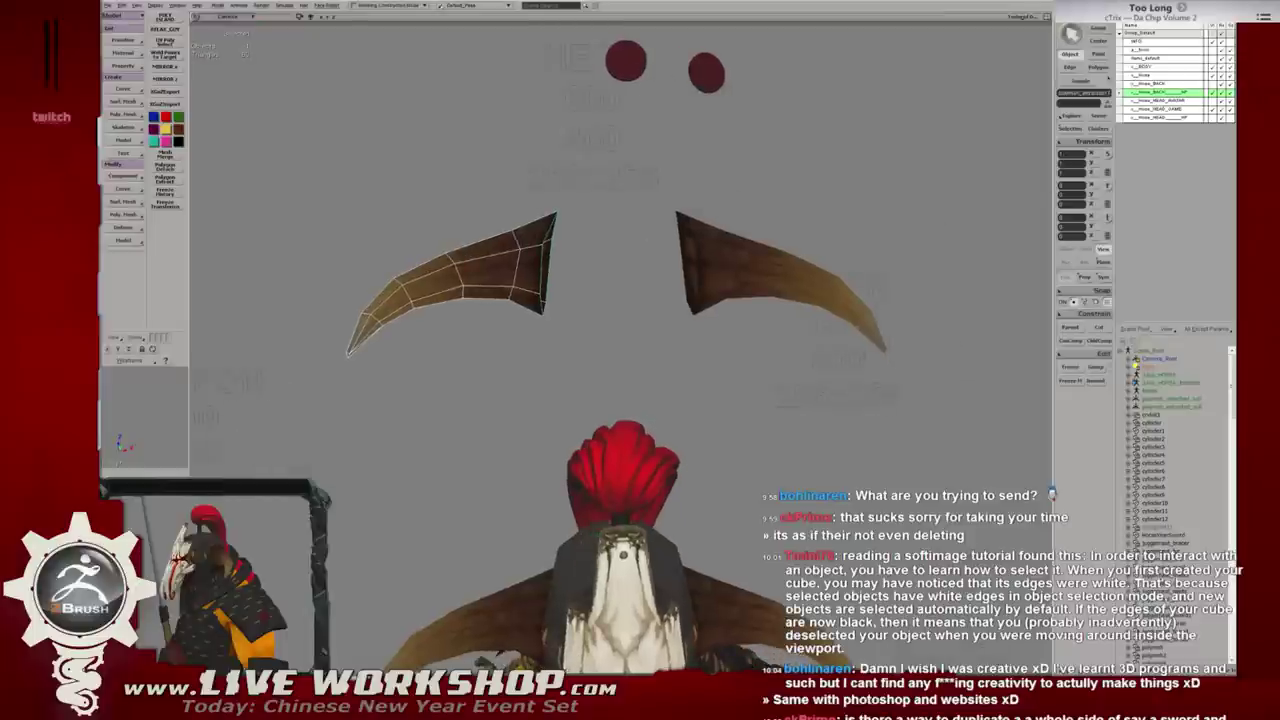
click(310, 17)
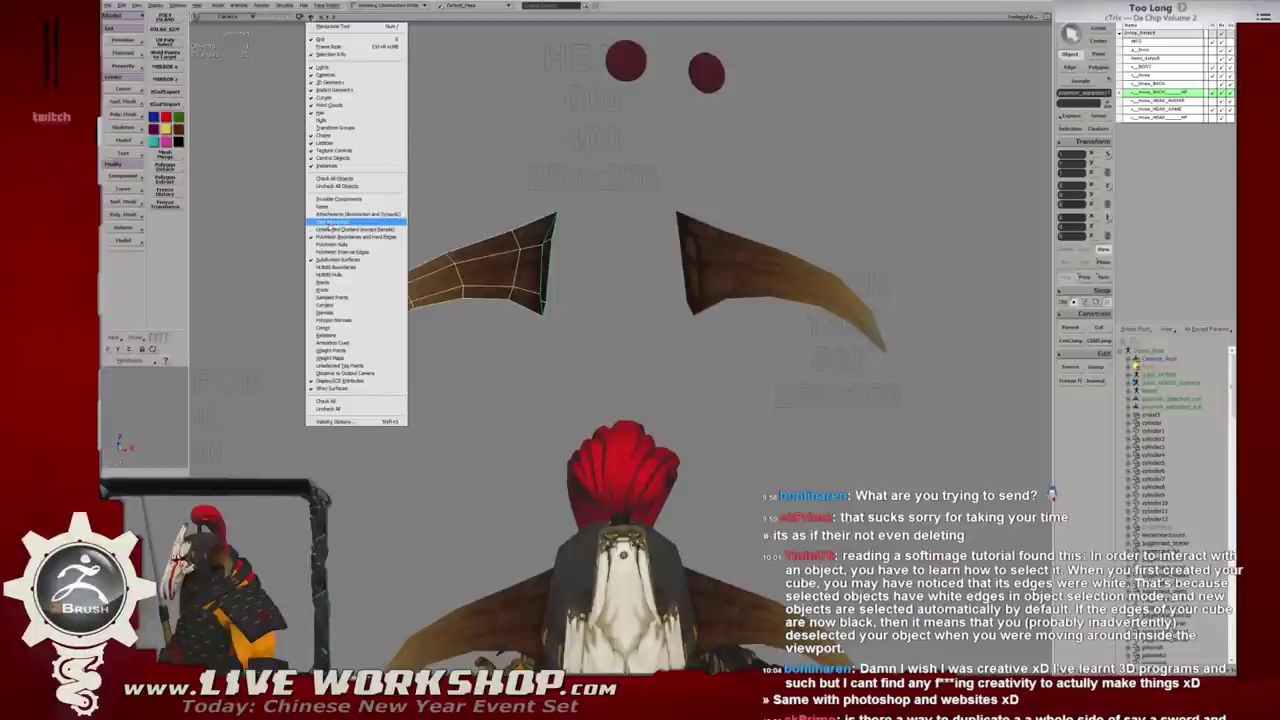
click(340, 311)
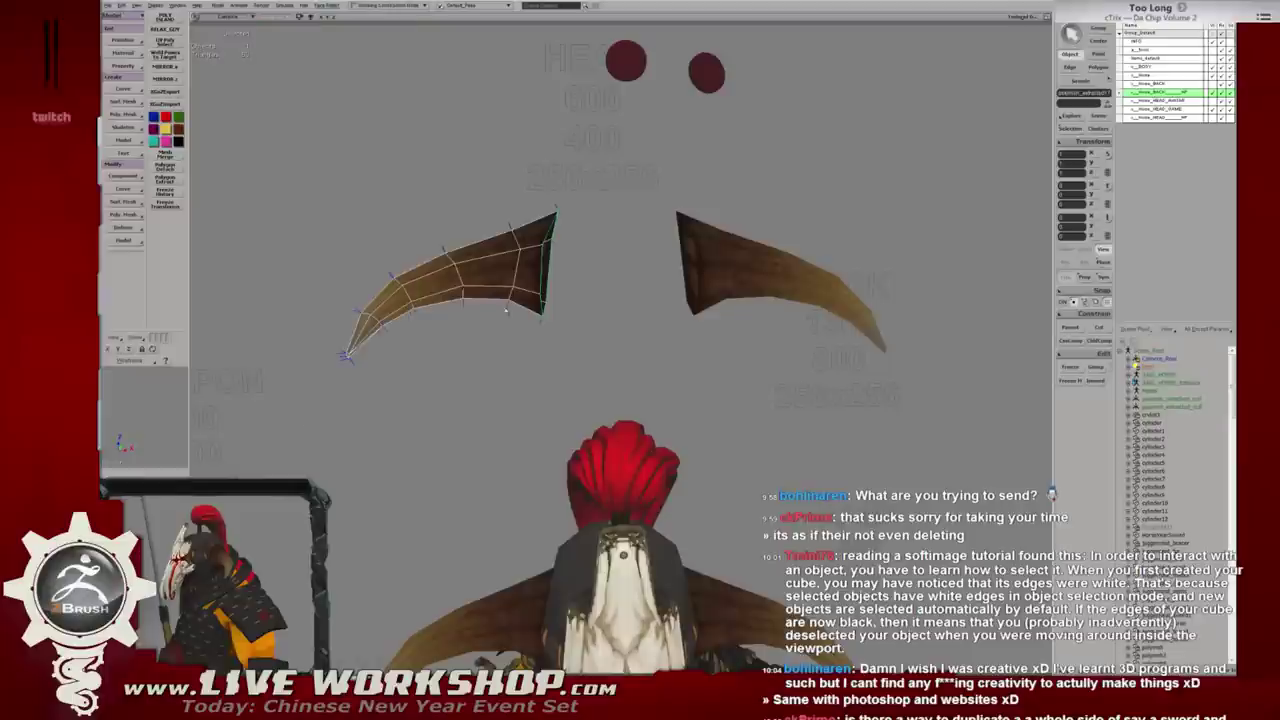
mouse_move(506, 311)
middle_down()
mouse_move(580, 258)
mouse_move(591, 228)
mouse_move(540, 275)
middle_up()
Select a band of polygons on the left horn and apply a polygon fix to them.
key(u)
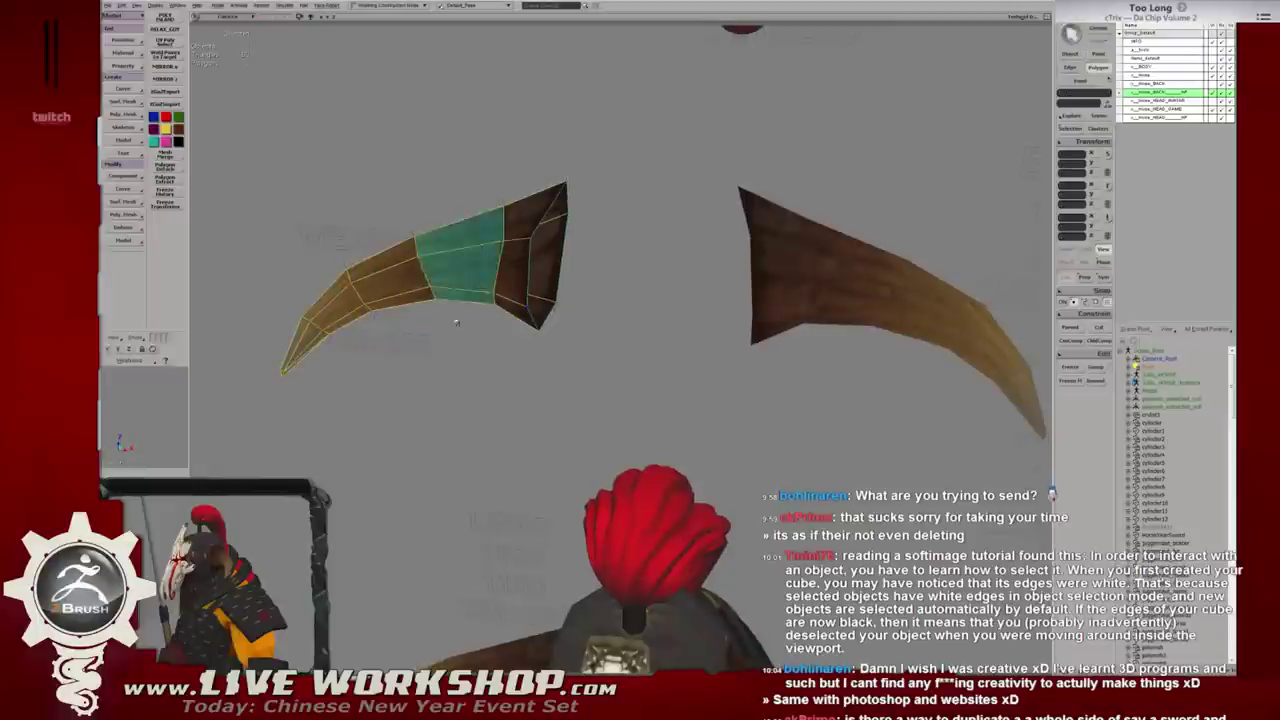
click(505, 292)
right_click(455, 273)
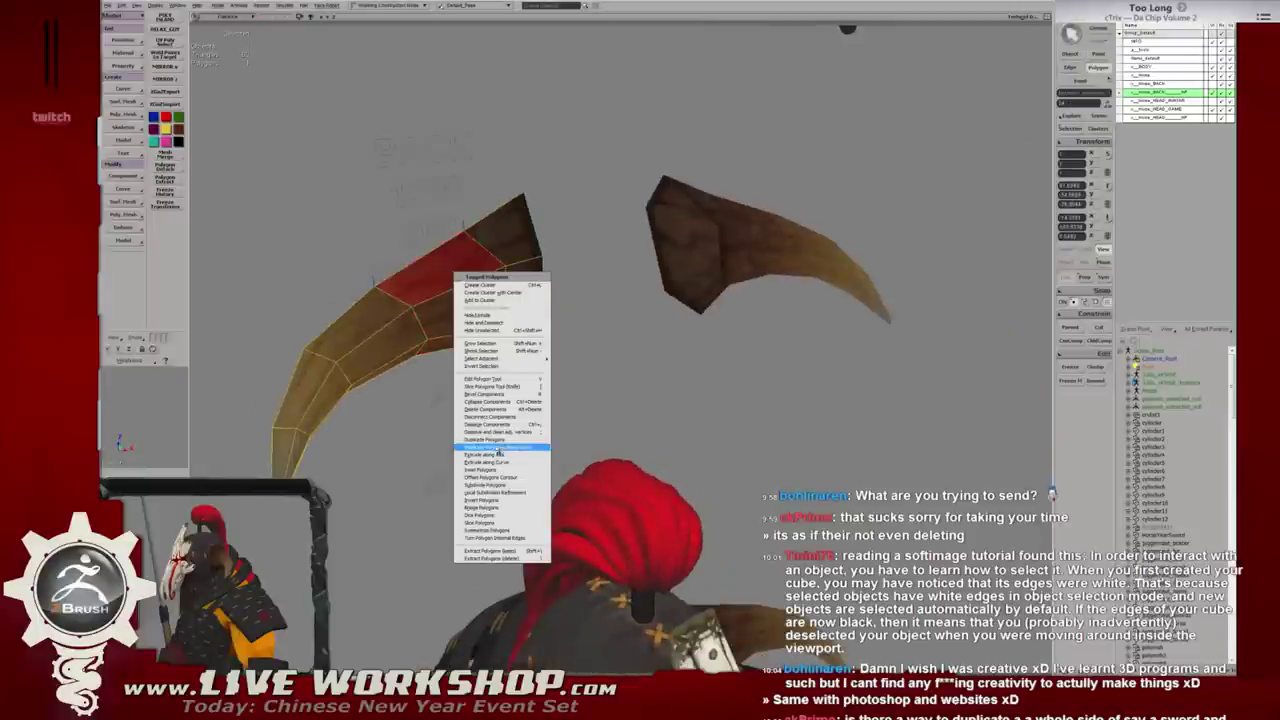
click(490, 505)
mouse_move(490, 505)
middle_down()
mouse_move(622, 318)
mouse_move(538, 191)
mouse_move(551, 287)
middle_up()
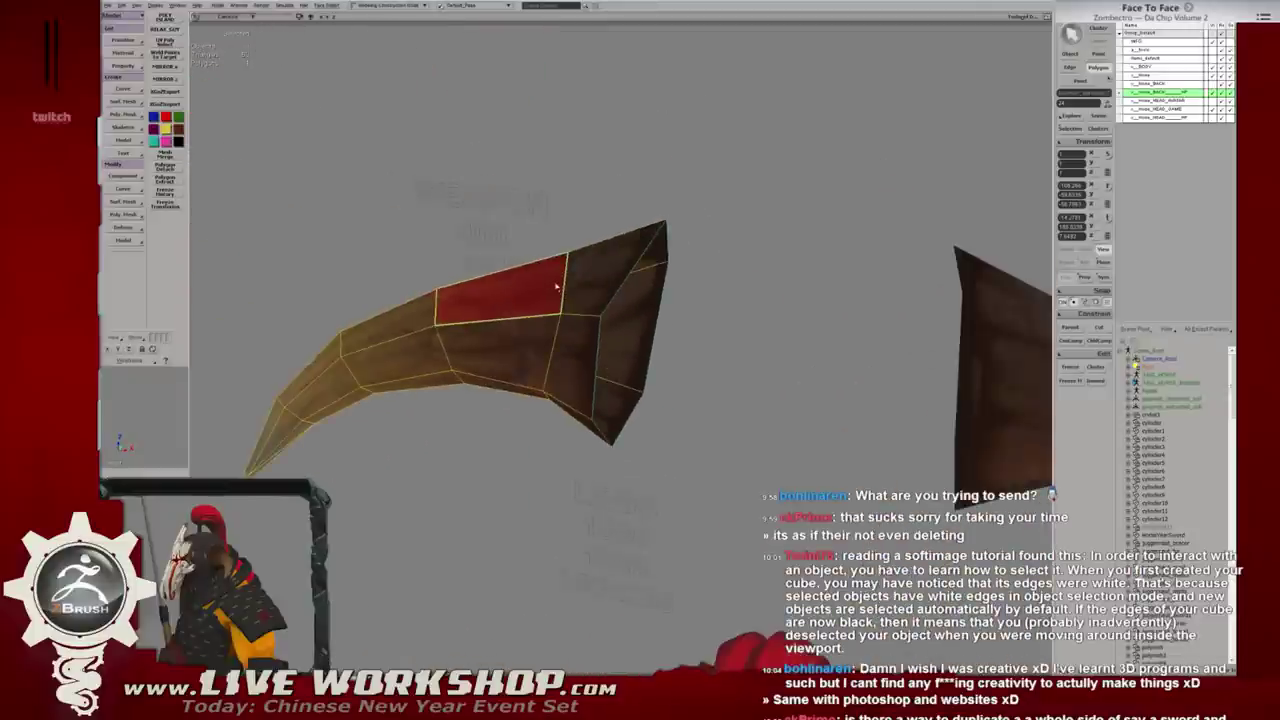
click(552, 287)
Return to object selection, frame the masked character with both horns, and switch to ZBrush.
key(space)
mouse_move(552, 287)
middle_down()
mouse_move(515, 217)
mouse_move(420, 120)
middle_up()
click(308, 5)
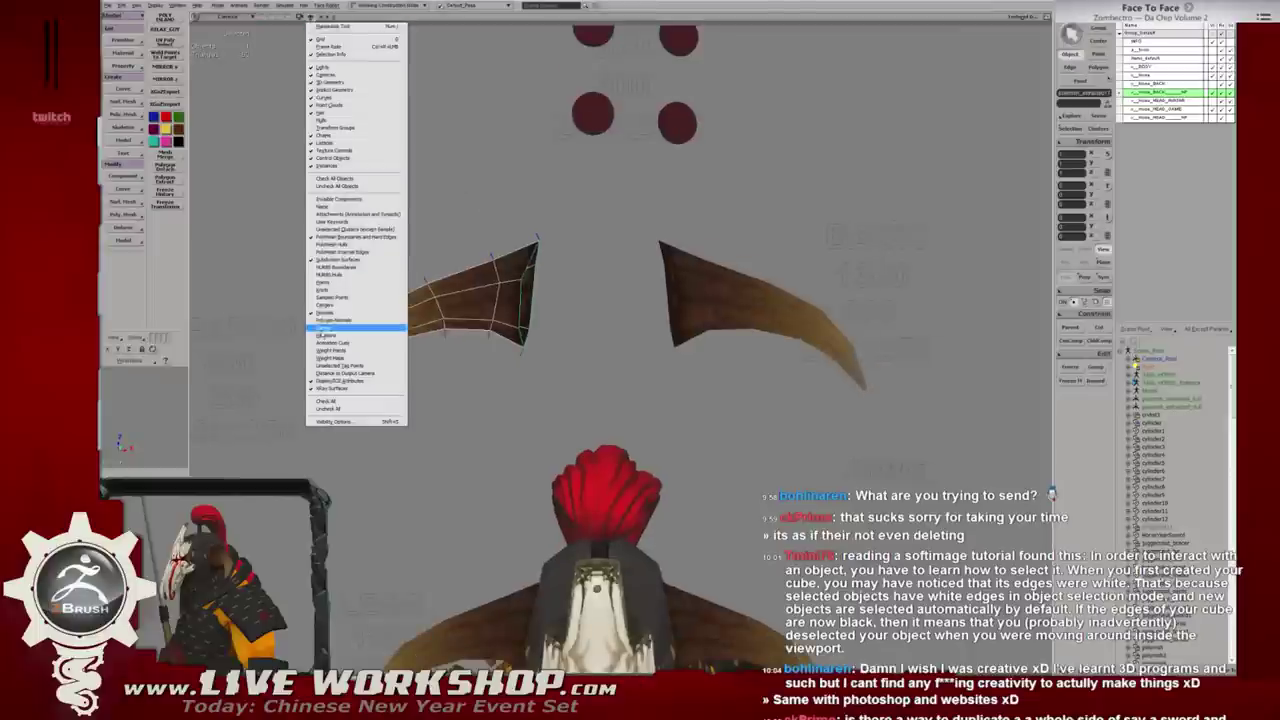
click(339, 313)
mouse_move(339, 313)
middle_down()
mouse_move(673, 240)
mouse_move(640, 210)
middle_up()
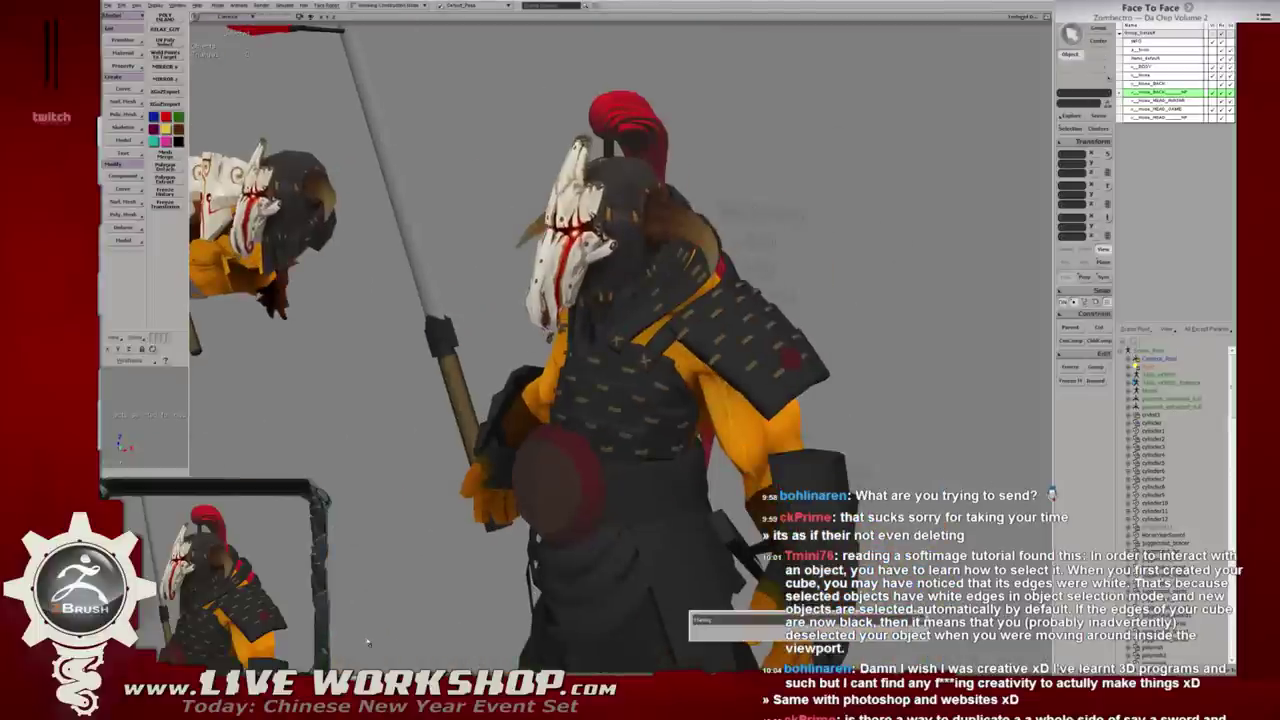
key(alt+Tab)
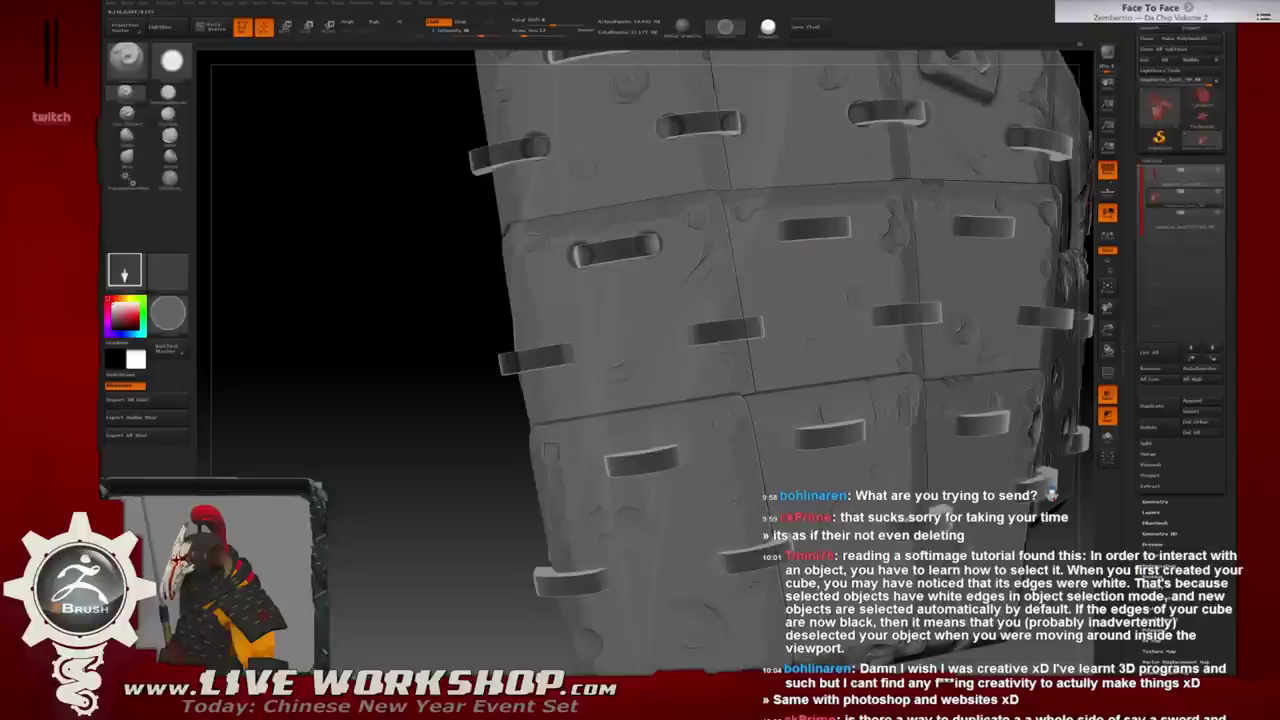
Raise the subdivision level and round off both ends of the upper and lower straps.
mouse_move(431, 326)
mouse_down()
mouse_move(410, 350)
mouse_move(440, 340)
mouse_up()
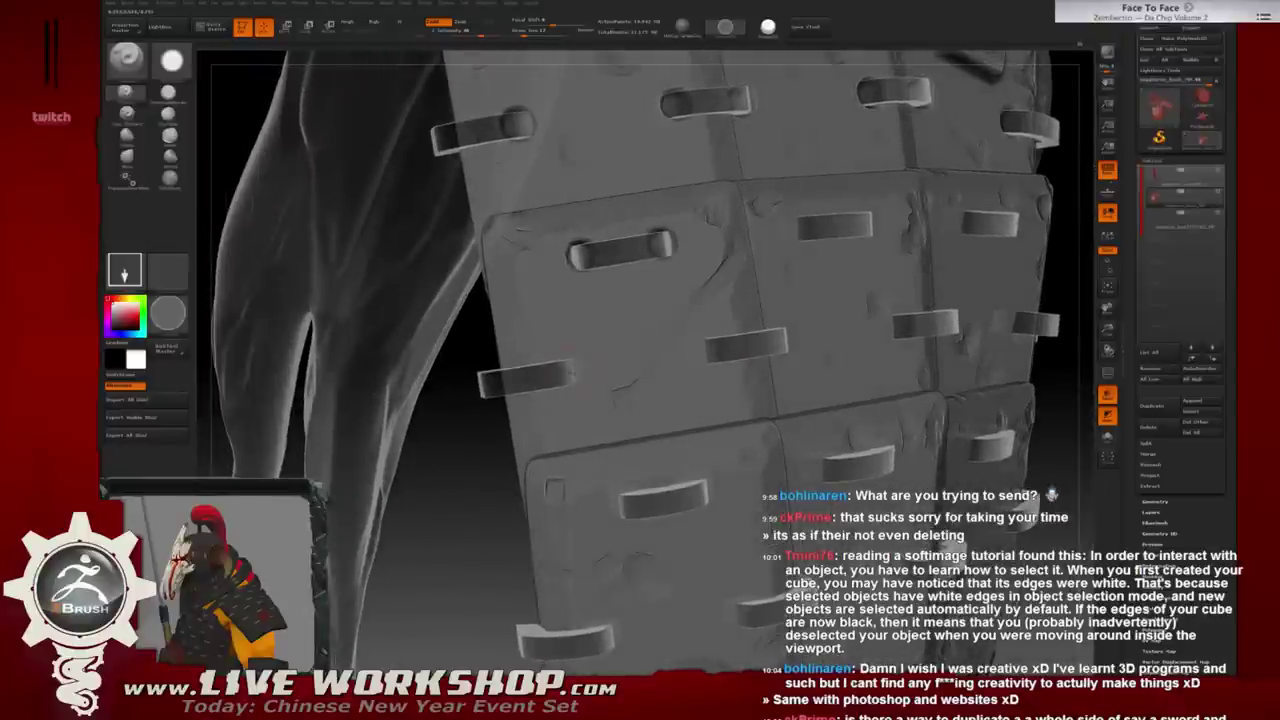
key(d)
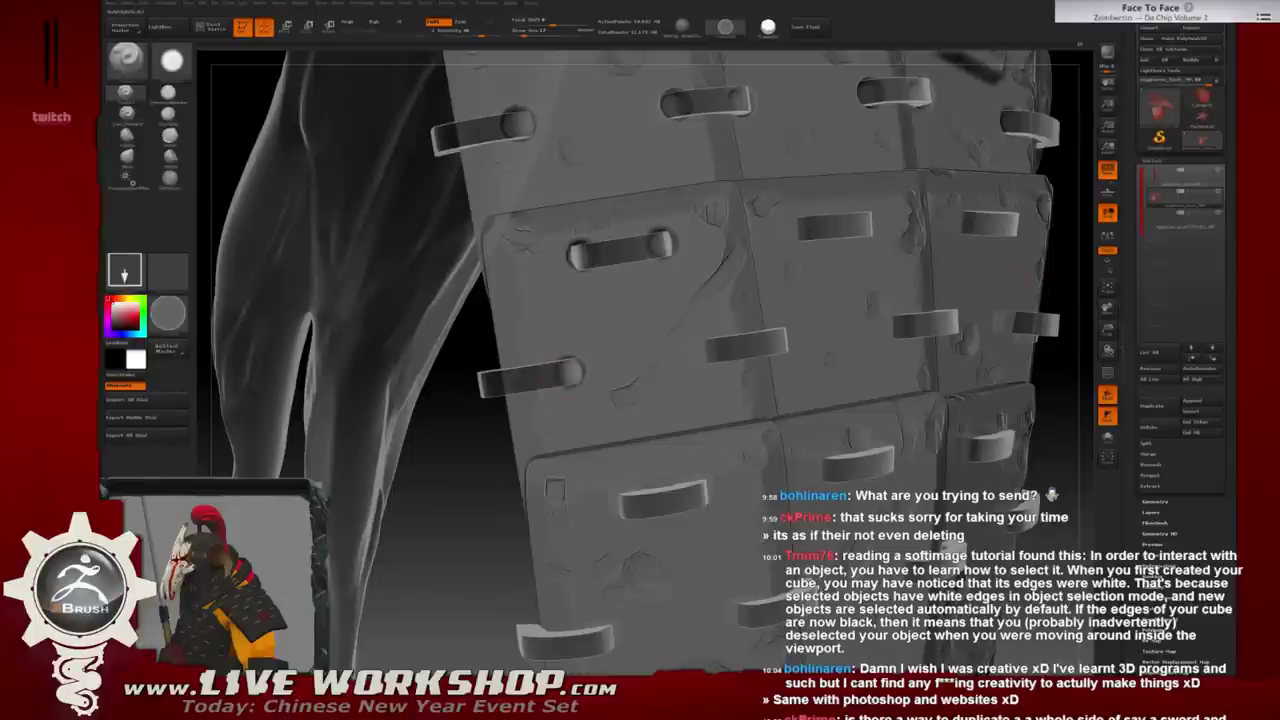
drag(1084, 296, 1050, 327)
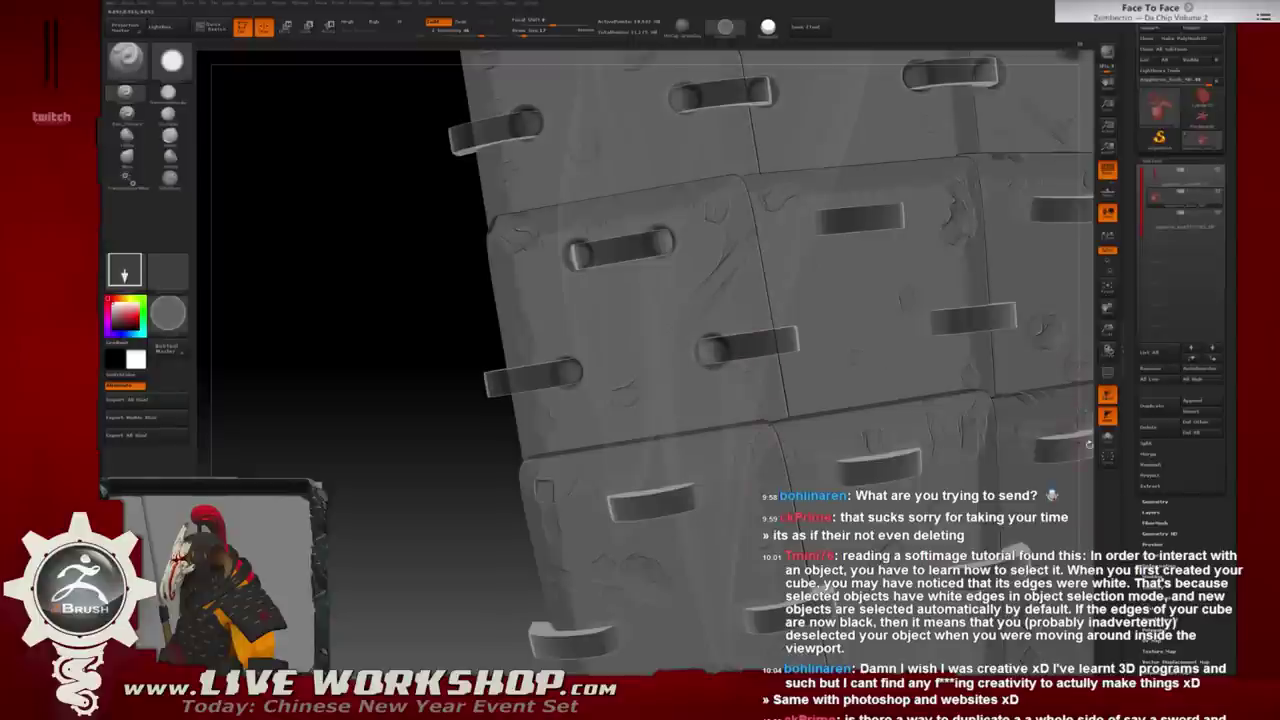
drag(1090, 445, 895, 457)
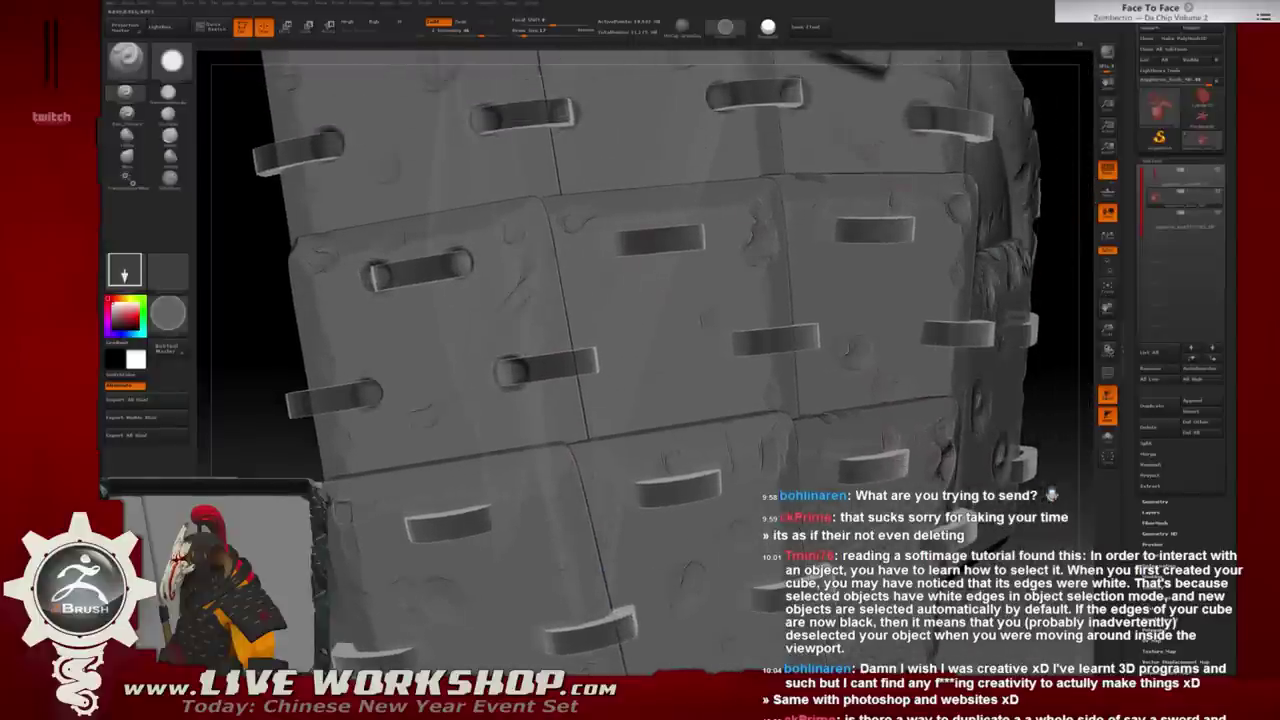
drag(1090, 450, 990, 455)
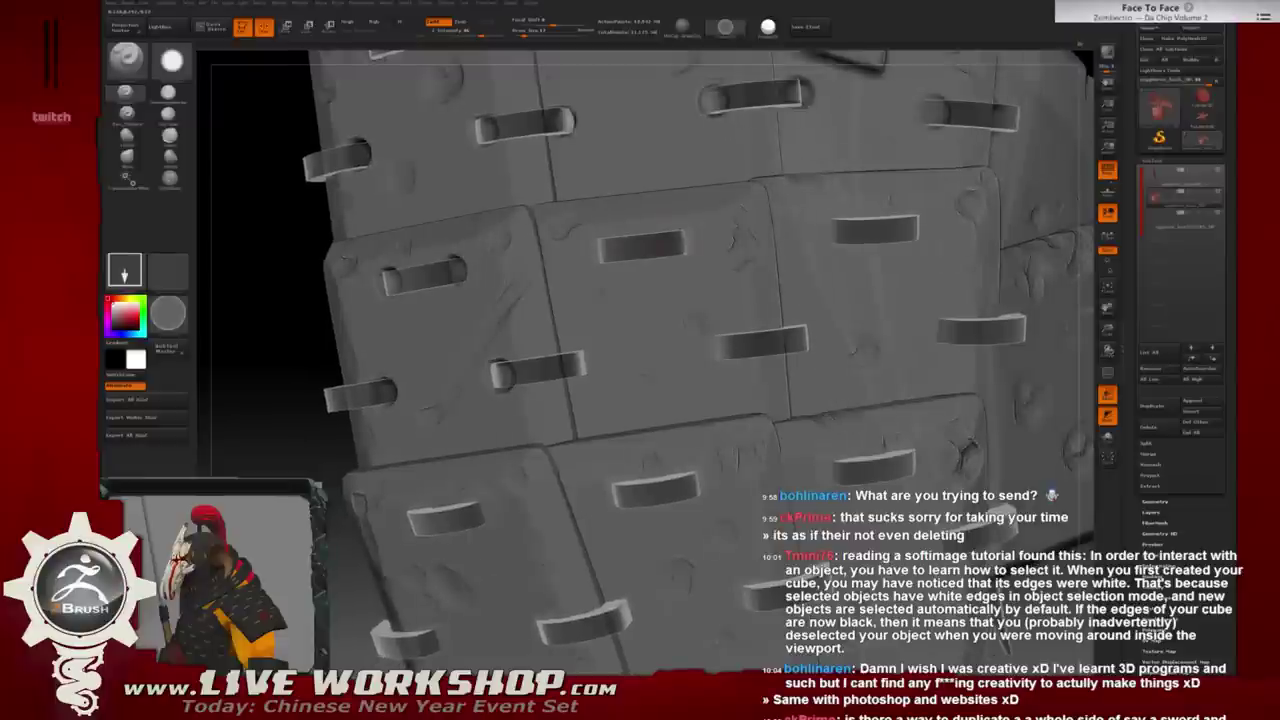
drag(686, 241, 692, 240)
drag(600, 240, 594, 250)
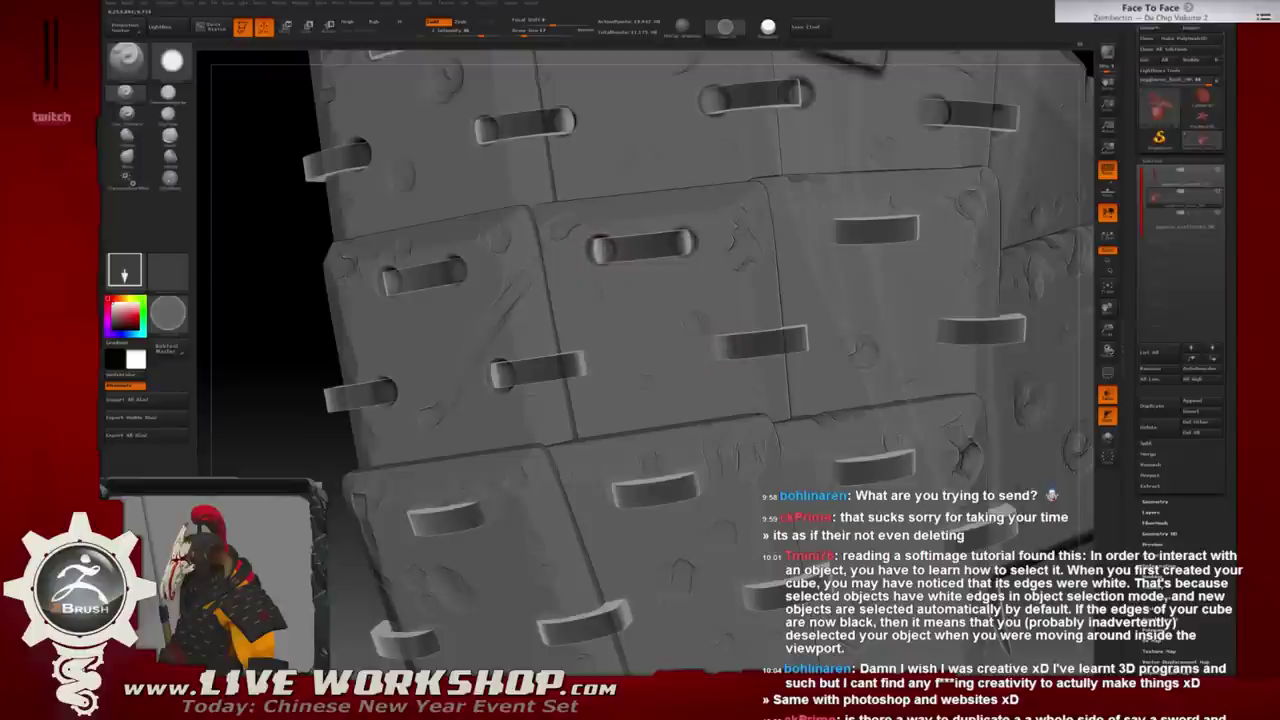
drag(726, 340, 716, 348)
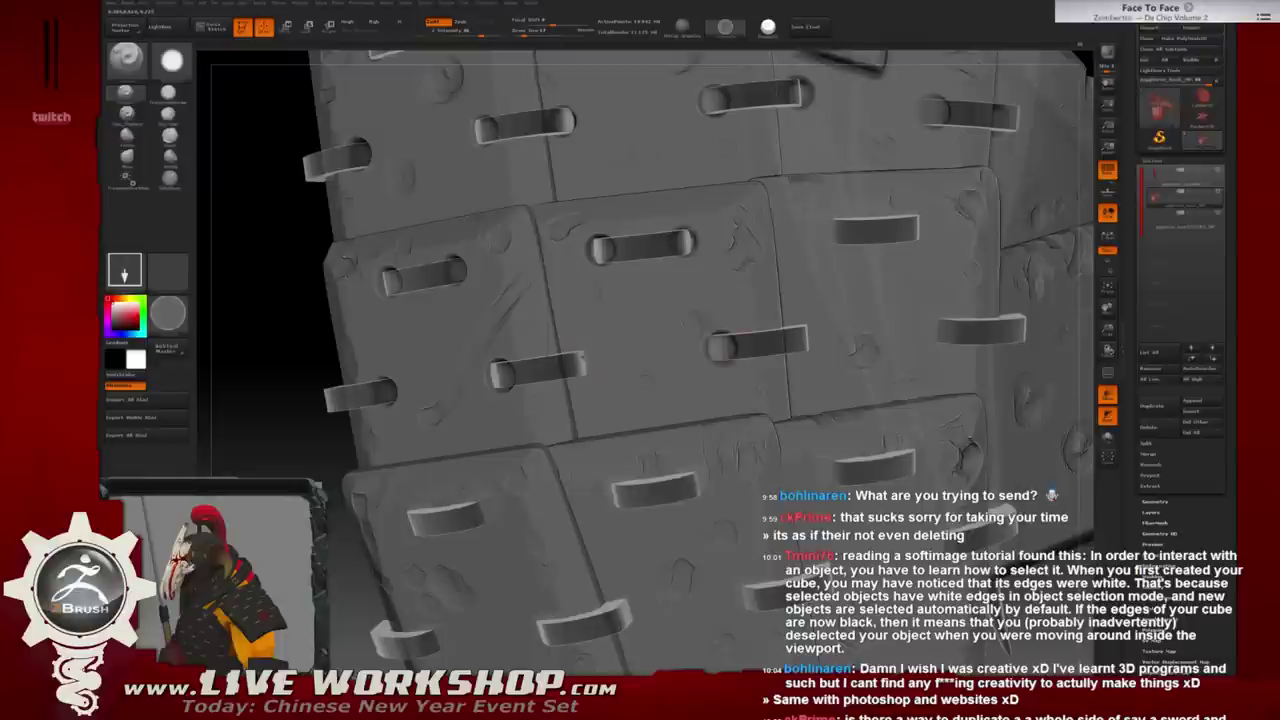
drag(588, 356, 582, 366)
Tilt the plate and reshape the remaining strap ends, including the lower-left strap, into rounder bulges.
drag(1094, 318, 662, 151)
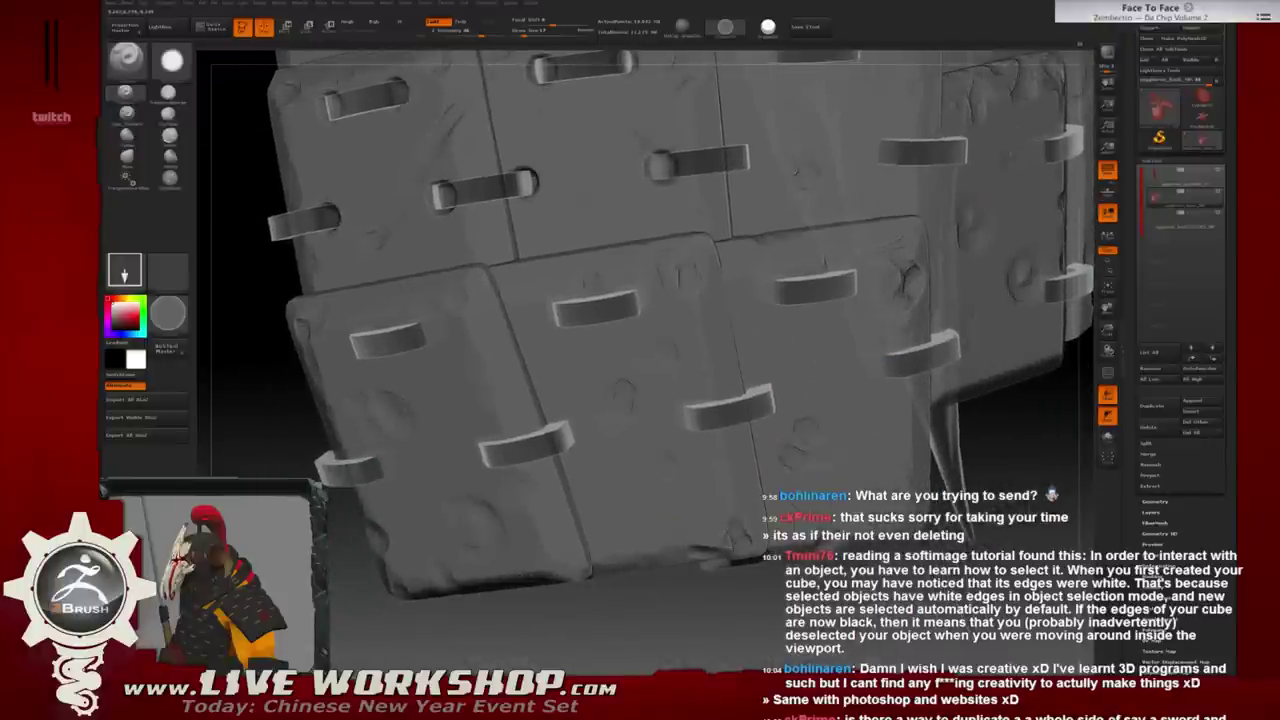
drag(694, 619, 641, 404)
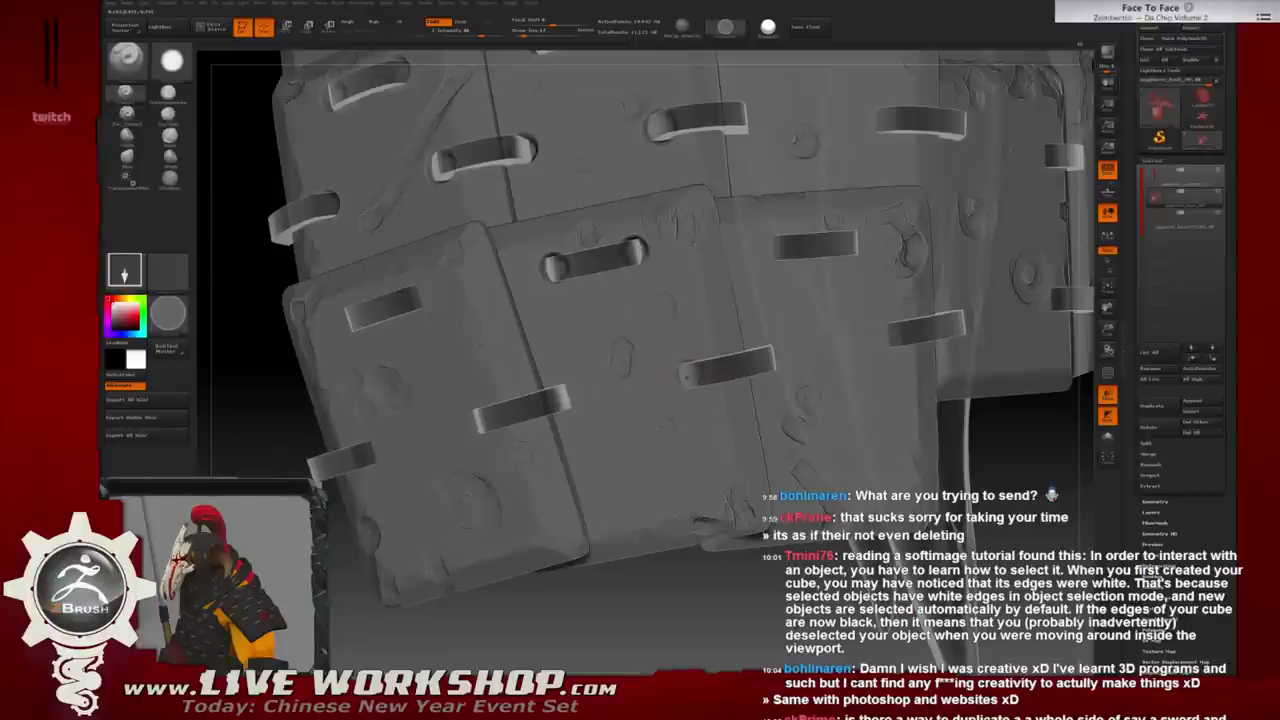
drag(690, 364, 678, 388)
drag(563, 395, 576, 396)
mouse_move(476, 416)
mouse_down()
mouse_move(490, 406)
mouse_move(440, 400)
mouse_move(480, 405)
mouse_up()
drag(356, 448, 372, 462)
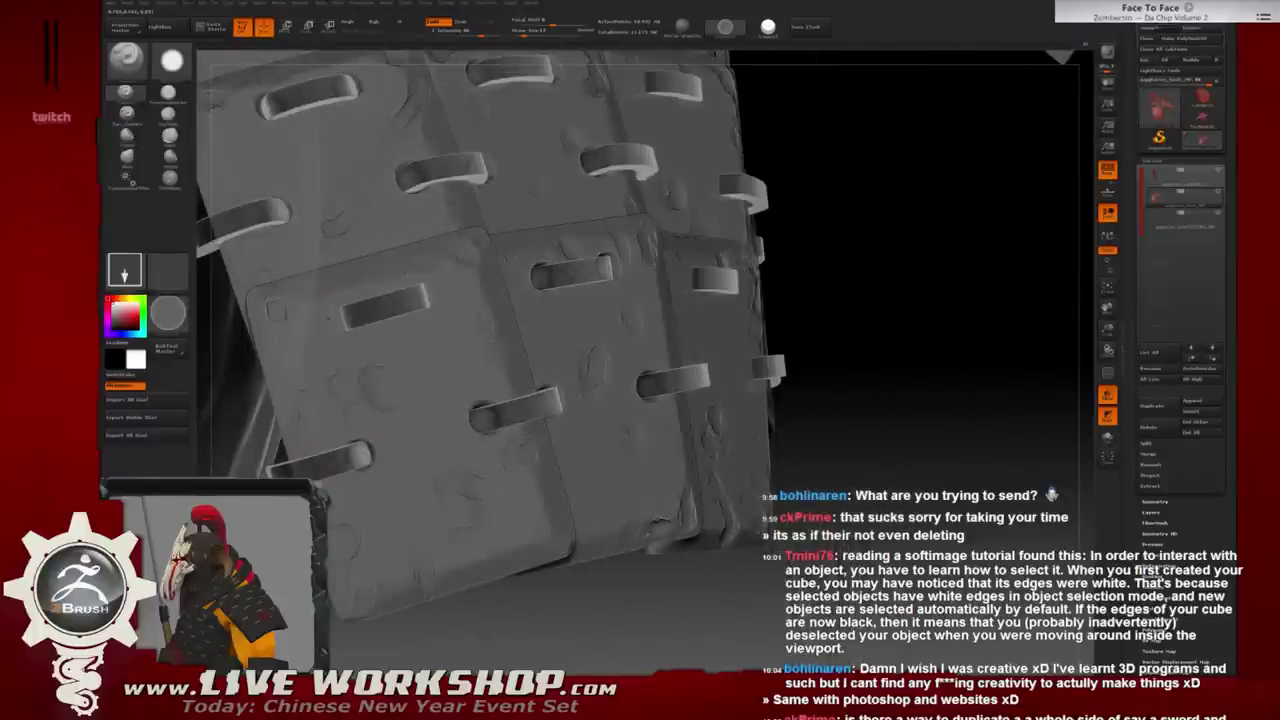
drag(334, 324, 344, 308)
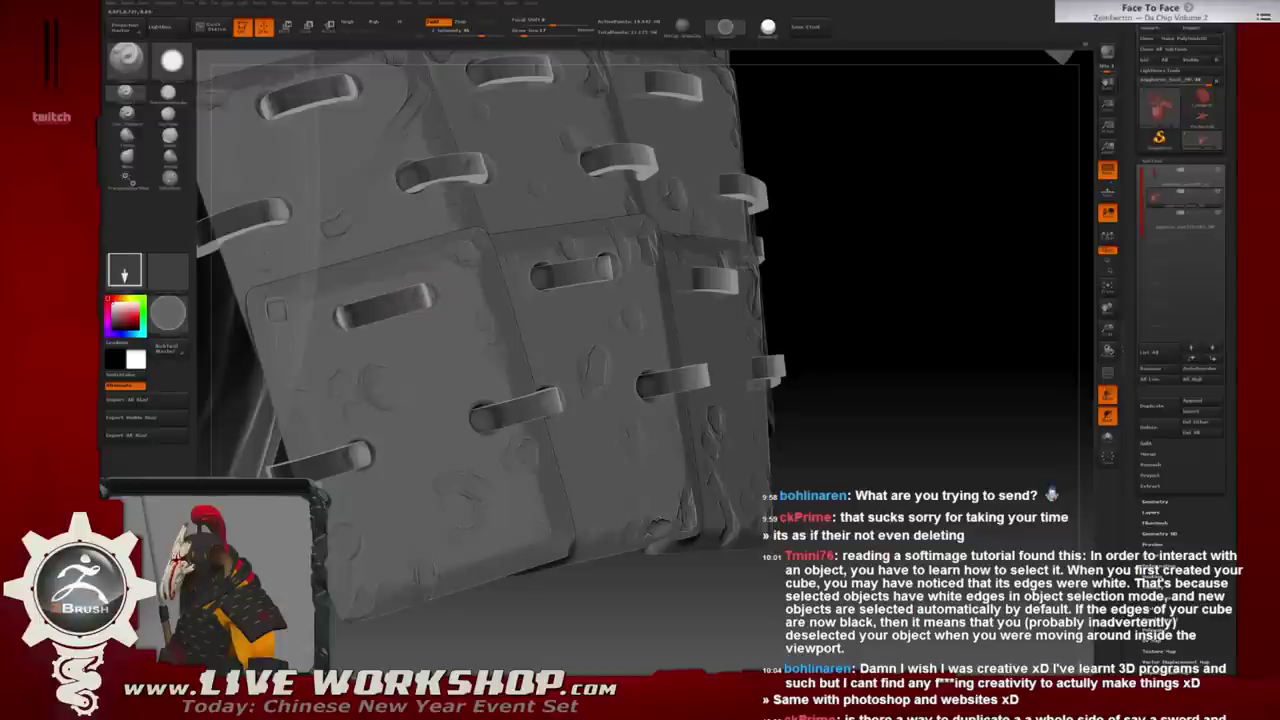
mouse_move(919, 277)
mouse_down()
mouse_move(935, 295)
mouse_move(900, 330)
mouse_up()
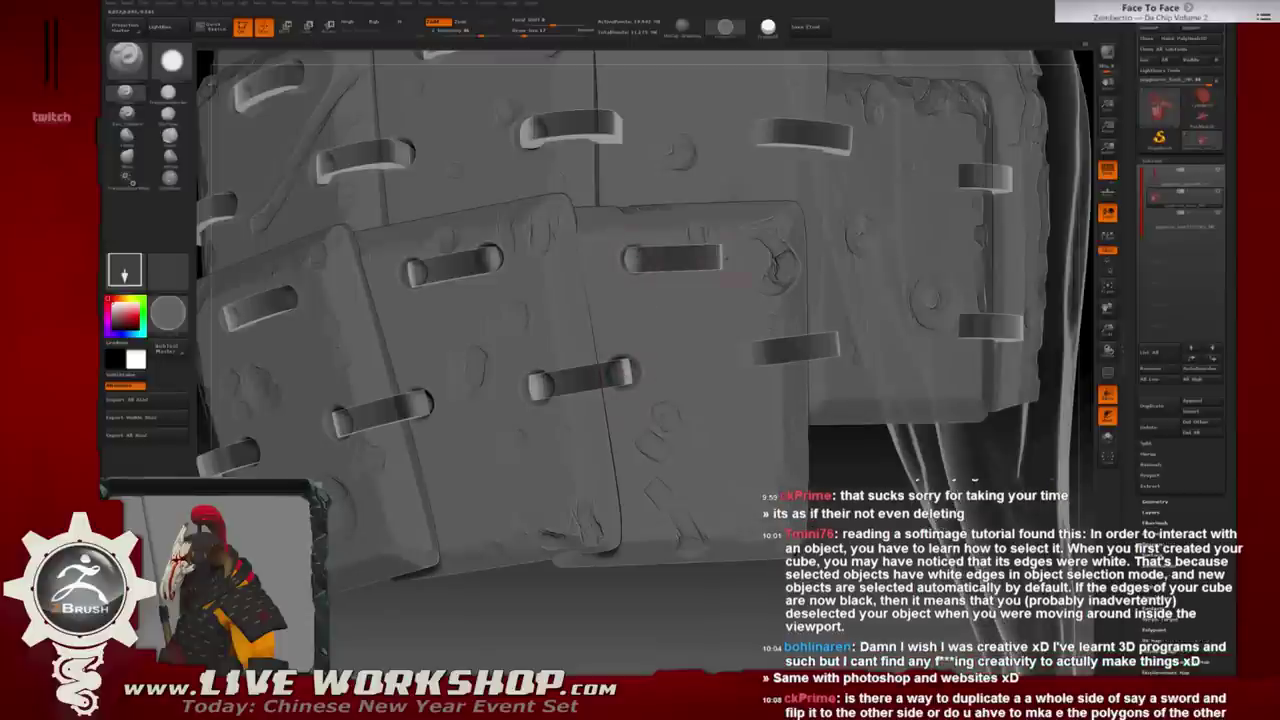
Push out and reshape the left and right ends of the upper, middle and lower straps.
drag(720, 258, 730, 256)
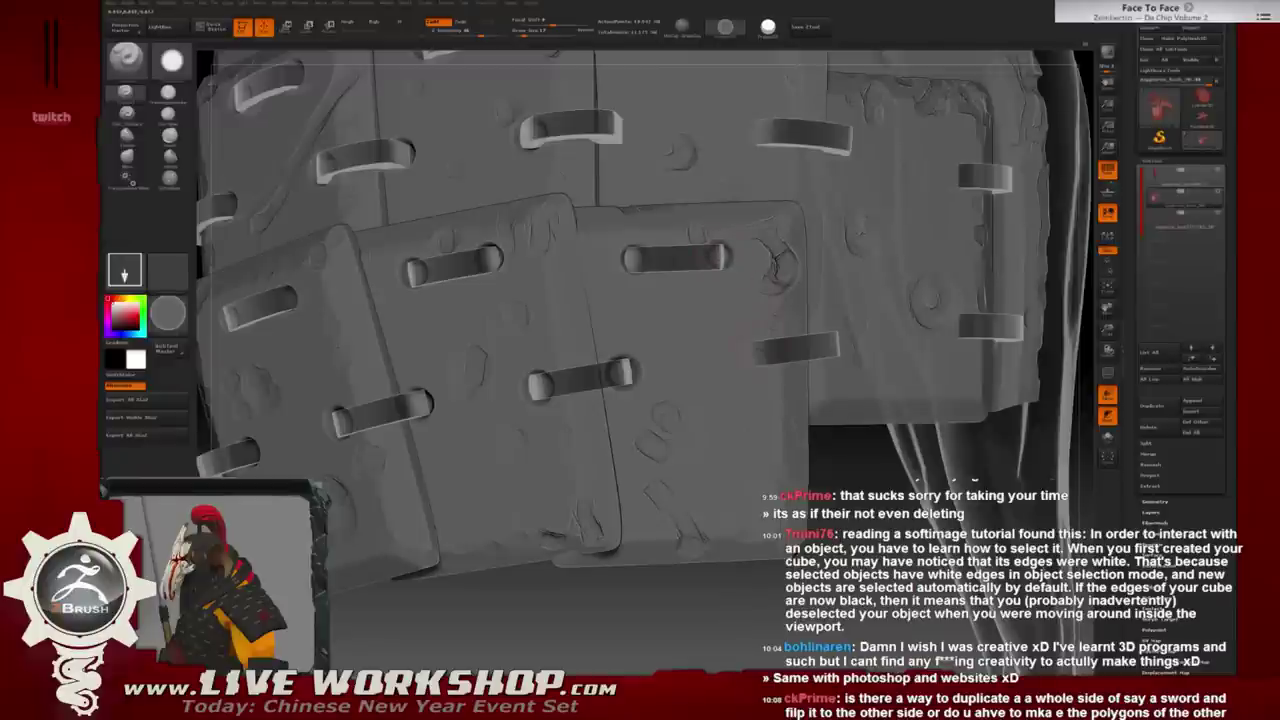
drag(756, 348, 743, 352)
mouse_move(860, 472)
mouse_down()
mouse_move(790, 470)
mouse_move(850, 468)
mouse_up()
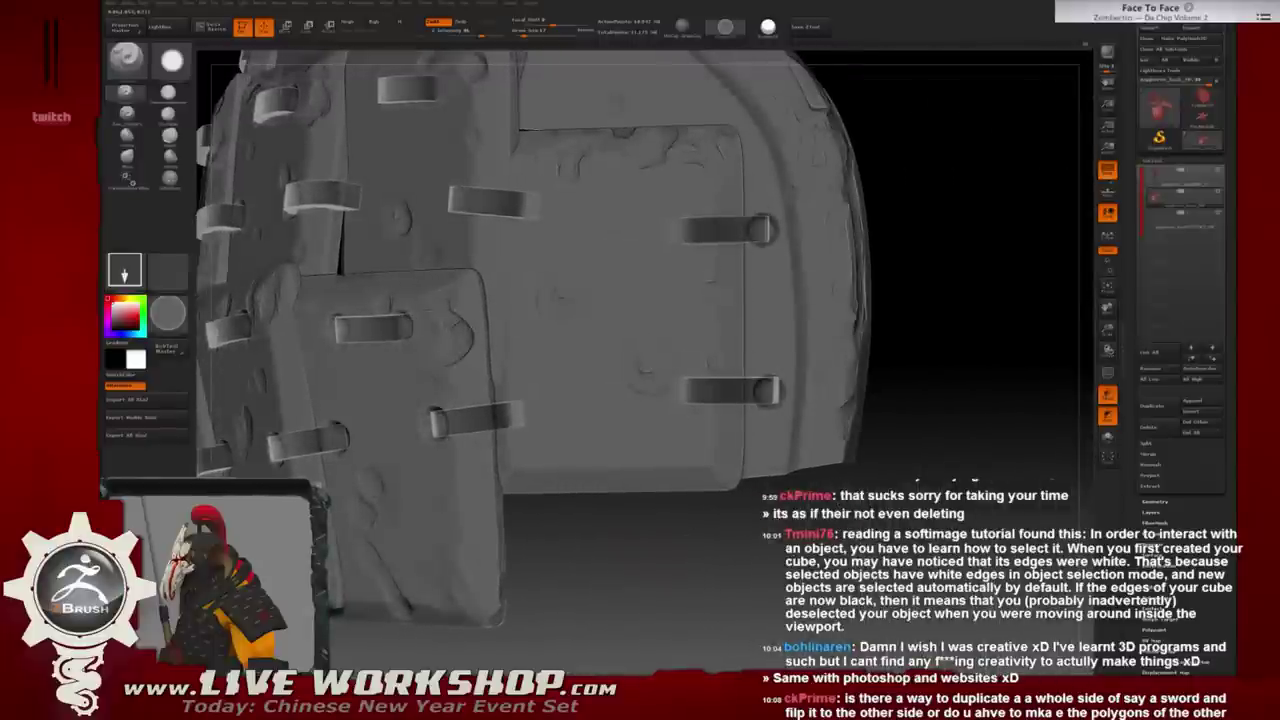
drag(692, 386, 684, 374)
mouse_move(880, 380)
mouse_down()
mouse_move(942, 380)
mouse_move(940, 440)
mouse_move(990, 445)
mouse_up()
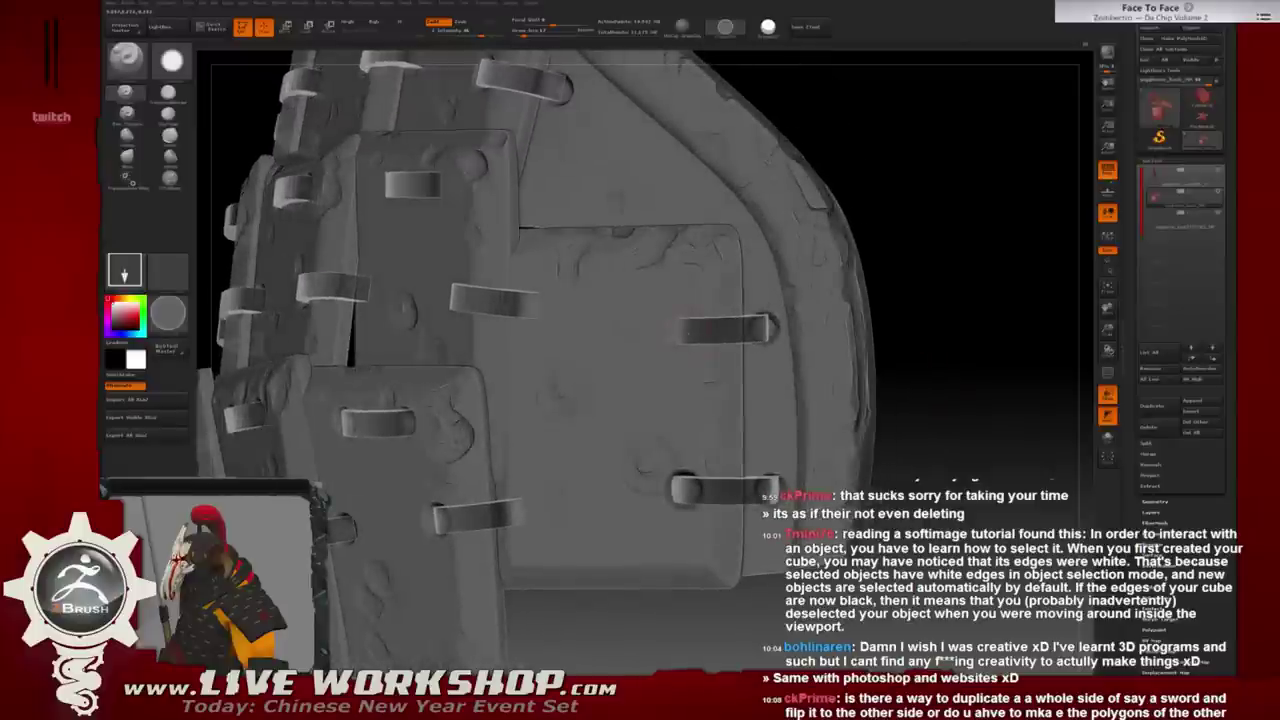
drag(690, 318, 678, 318)
drag(862, 200, 930, 215)
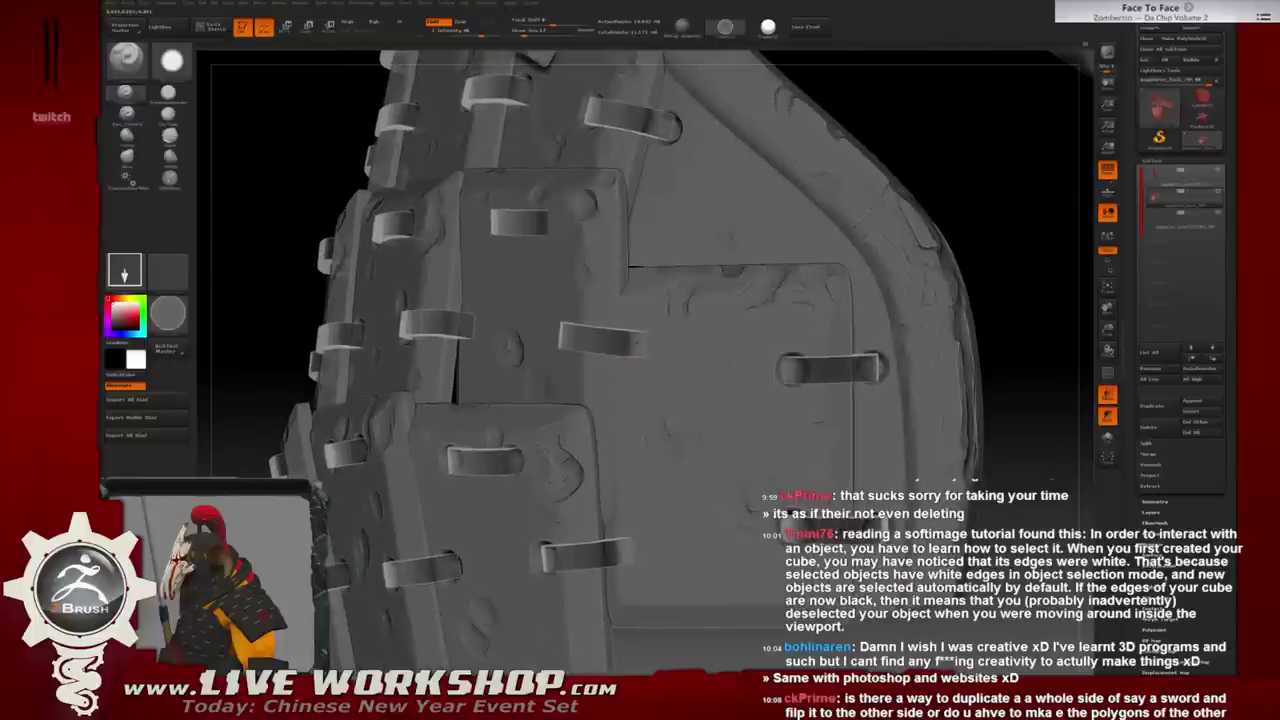
drag(632, 329, 652, 345)
With a freehand brush at full subdivision, pull the remaining strap ends into cleaner shapes.
key(ctrl)
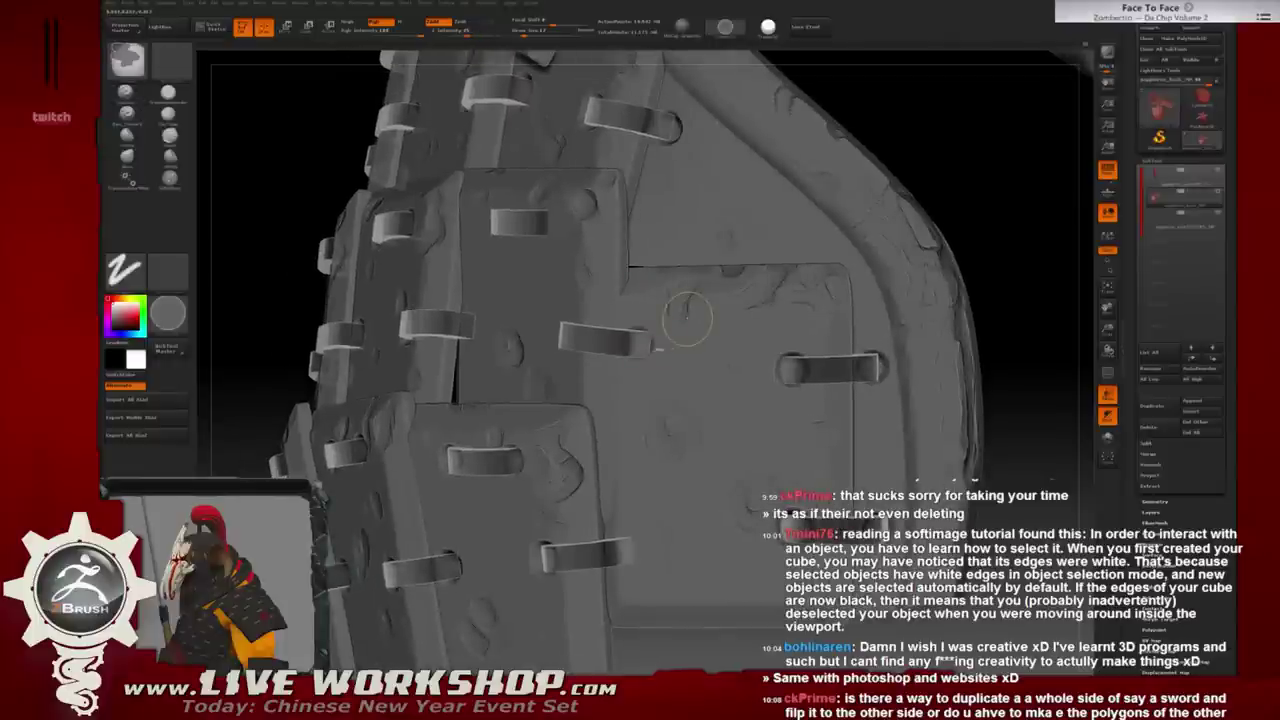
drag(997, 220, 1010, 150)
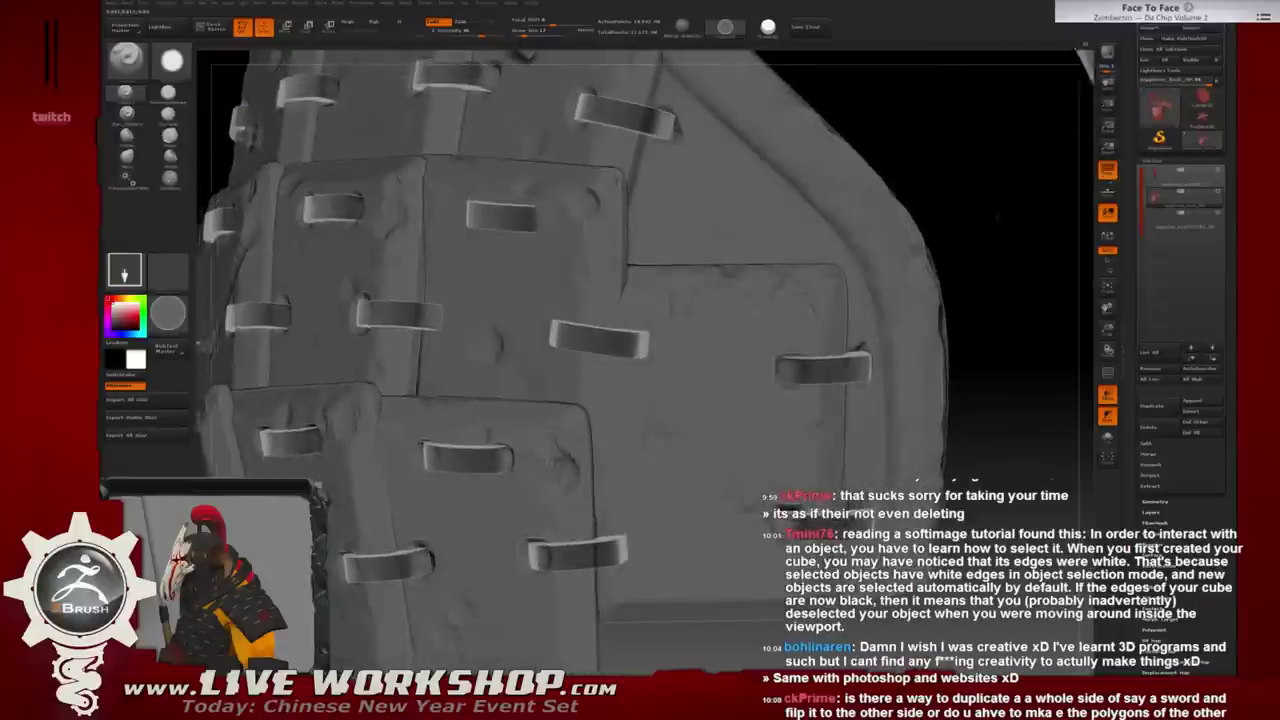
key(d)
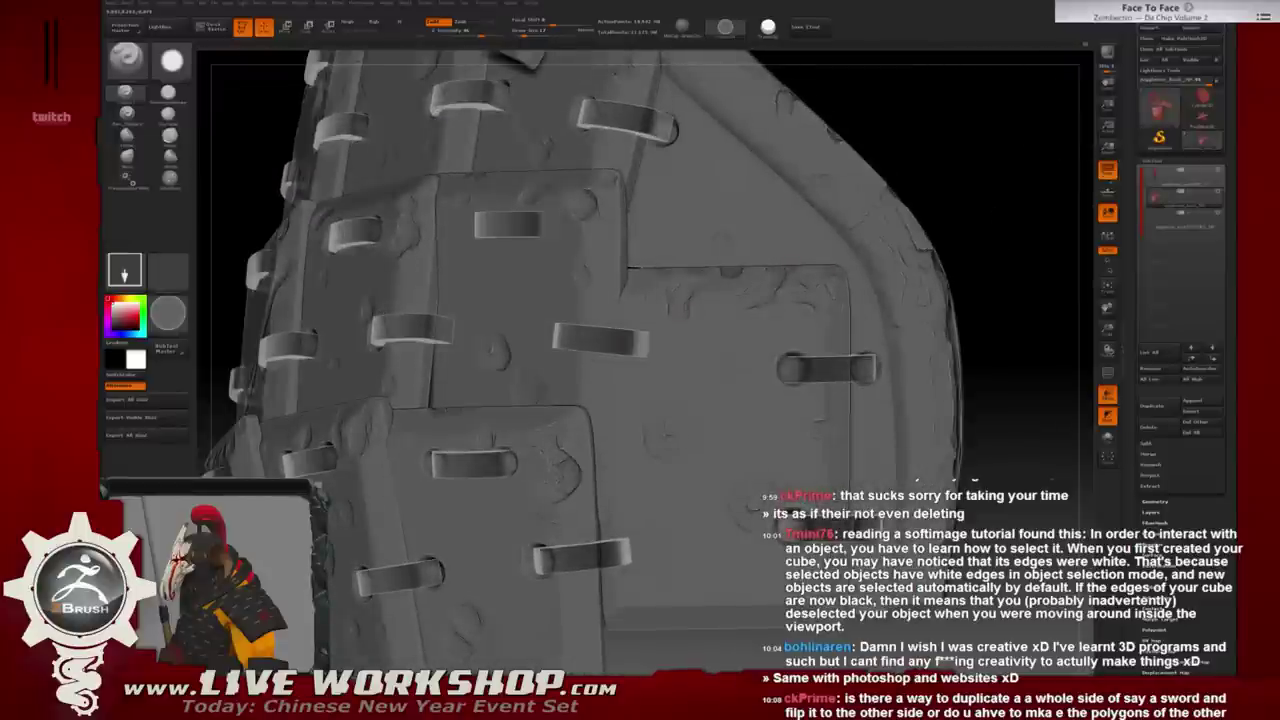
drag(648, 340, 656, 342)
drag(915, 160, 880, 170)
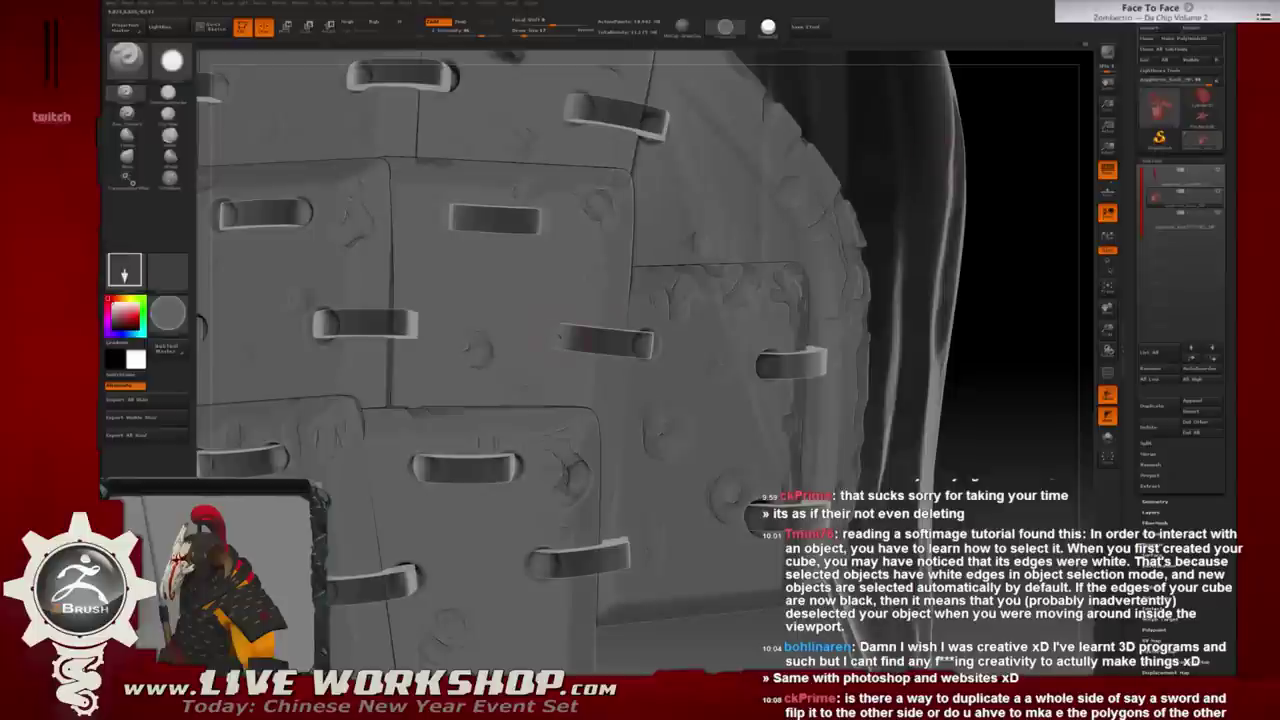
drag(562, 333, 545, 338)
drag(543, 220, 553, 221)
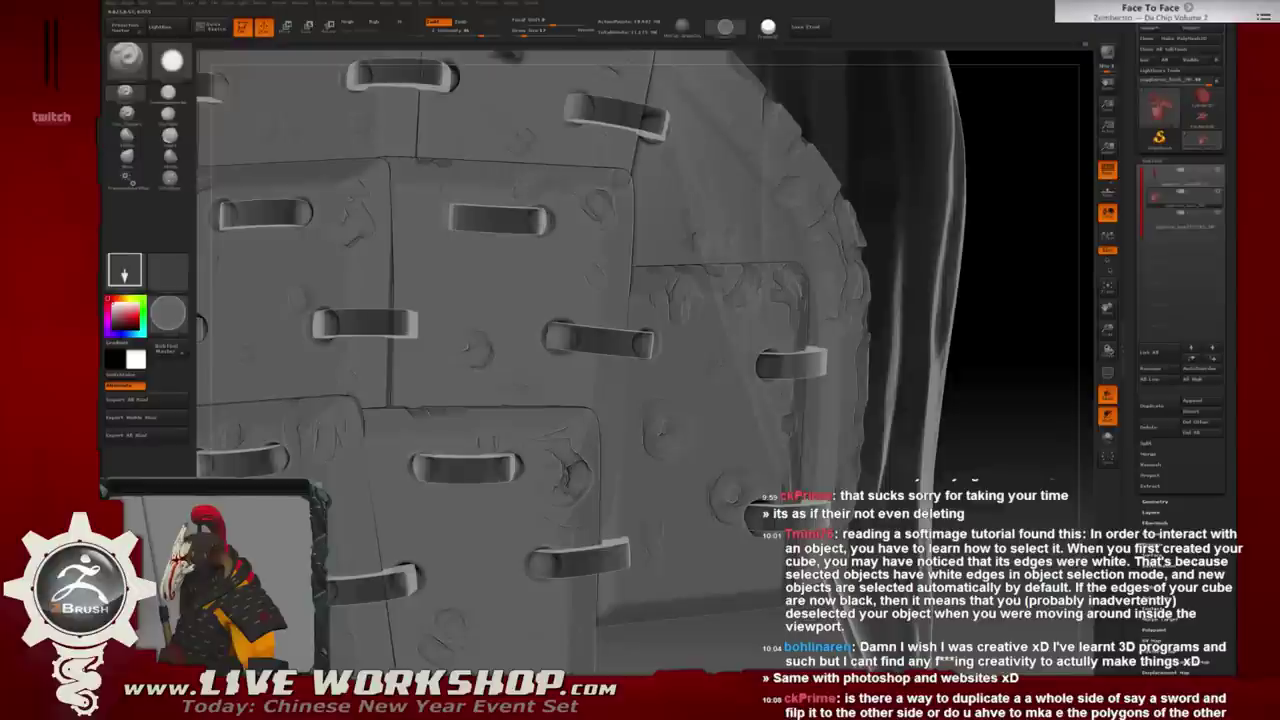
drag(452, 216, 444, 215)
drag(983, 248, 987, 262)
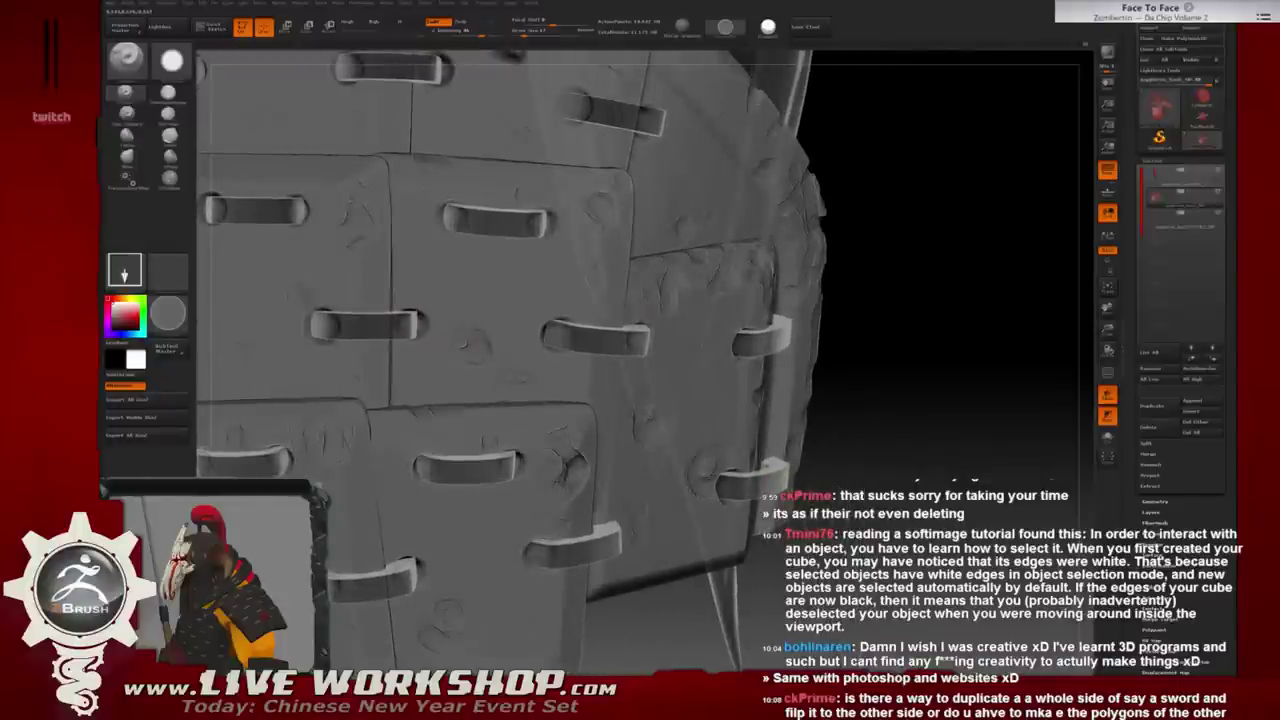
Zoom out, pick the Standard brush, and orbit closely around the armour plates.
mouse_move(917, 269)
alt+mouse_down()
mouse_move(729, 320)
mouse_move(799, 353)
mouse_move(826, 440)
mouse_move(788, 441)
mouse_move(808, 448)
alt+mouse_up()
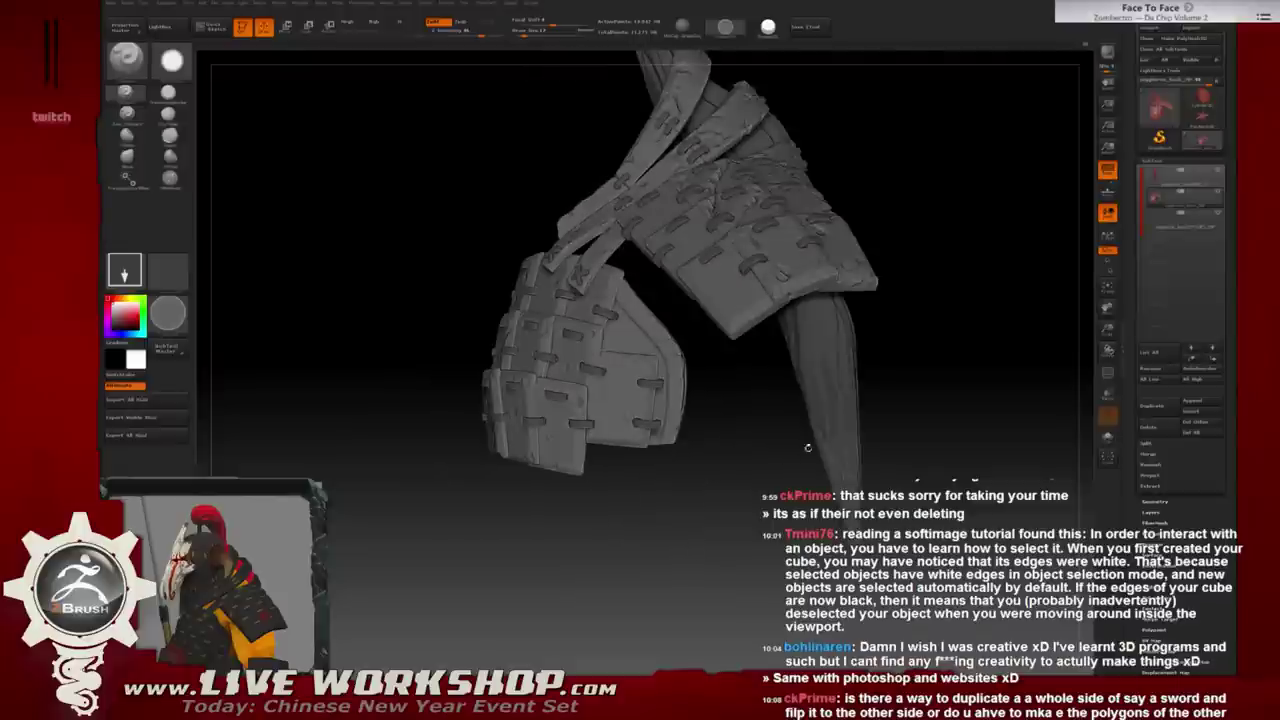
drag(730, 460, 736, 460)
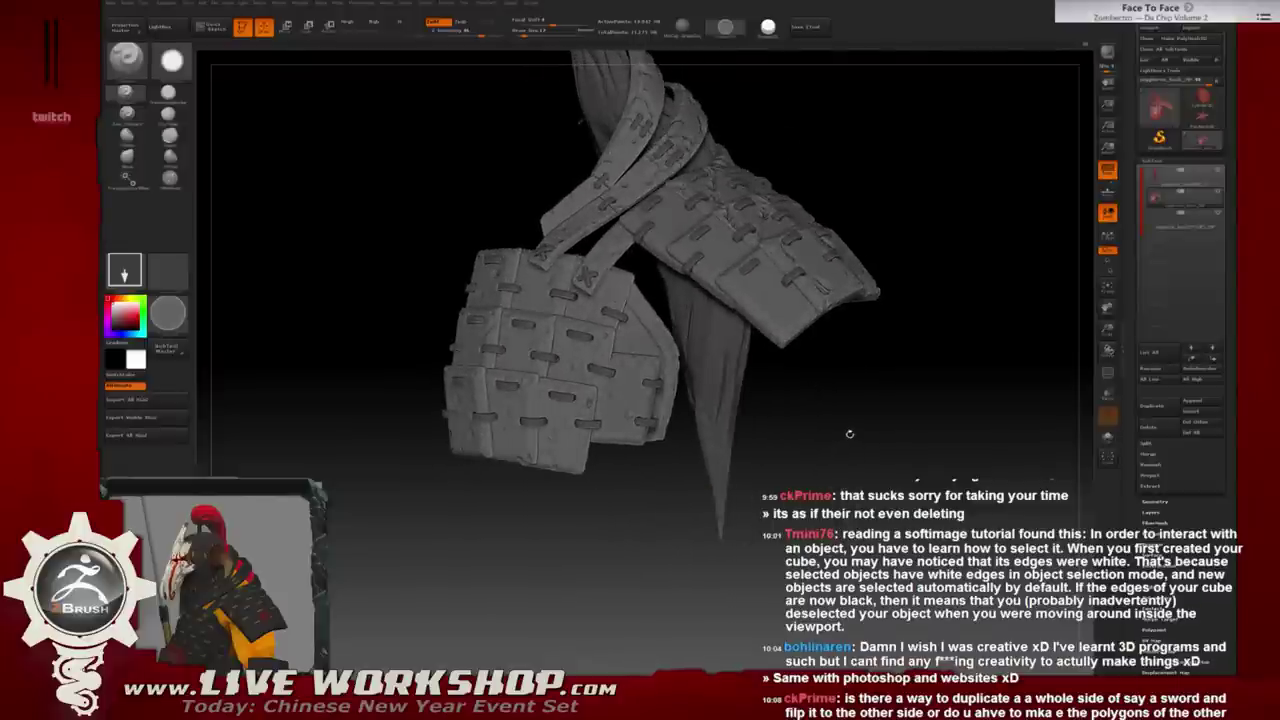
mouse_move(850, 434)
mouse_down()
mouse_move(737, 446)
mouse_move(754, 450)
mouse_up()
drag(861, 413, 780, 400)
click(168, 92)
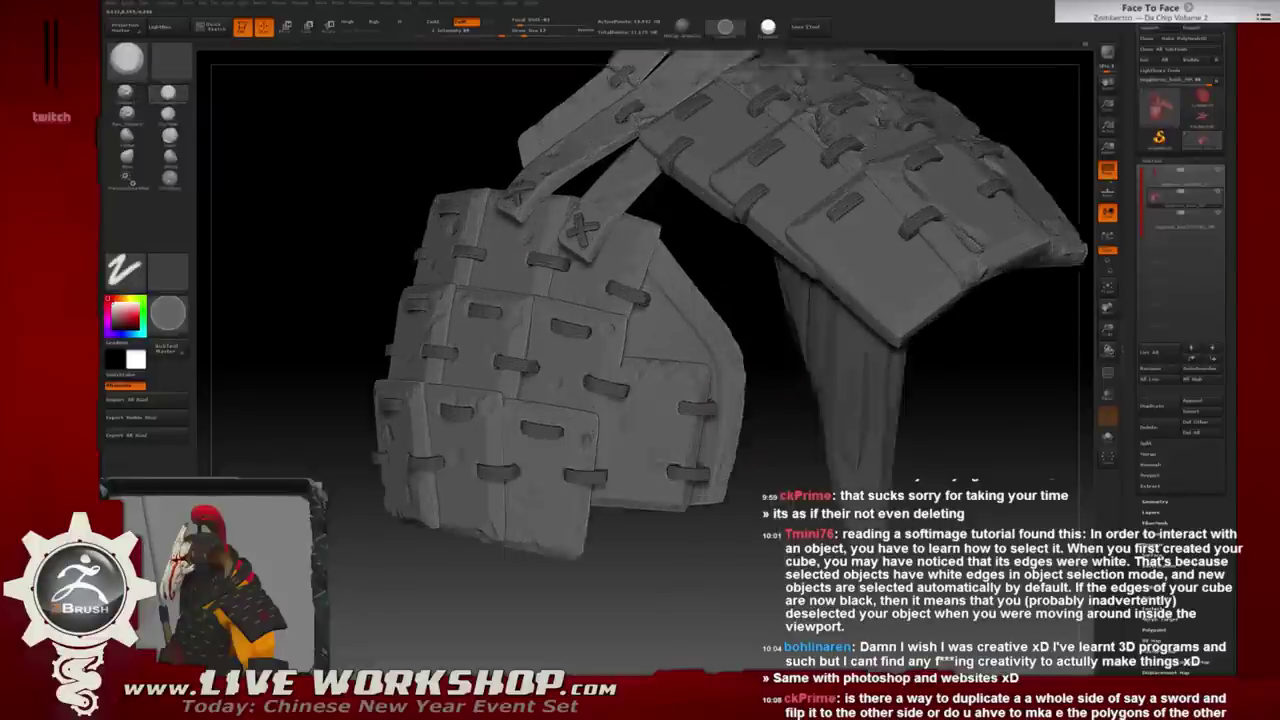
alt+drag(723, 447, 723, 520)
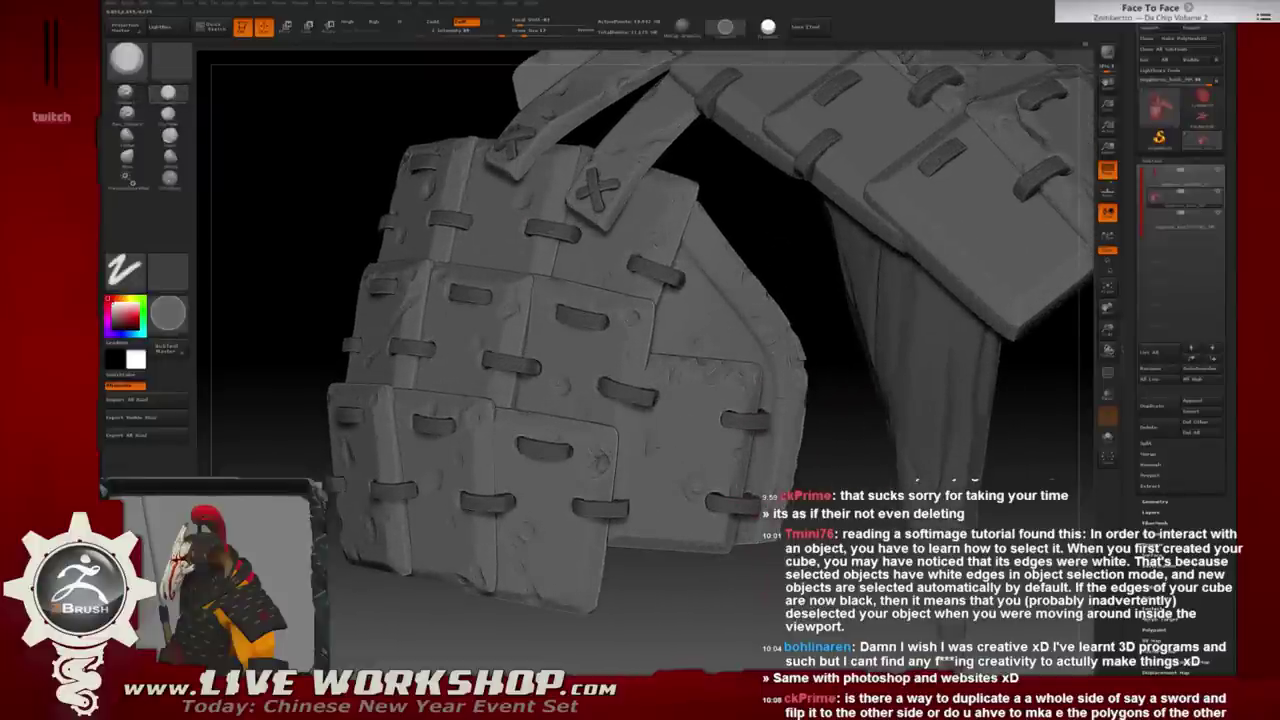
mouse_move(611, 380)
mouse_down()
mouse_move(585, 351)
mouse_move(594, 340)
mouse_move(659, 337)
mouse_move(617, 438)
mouse_up()
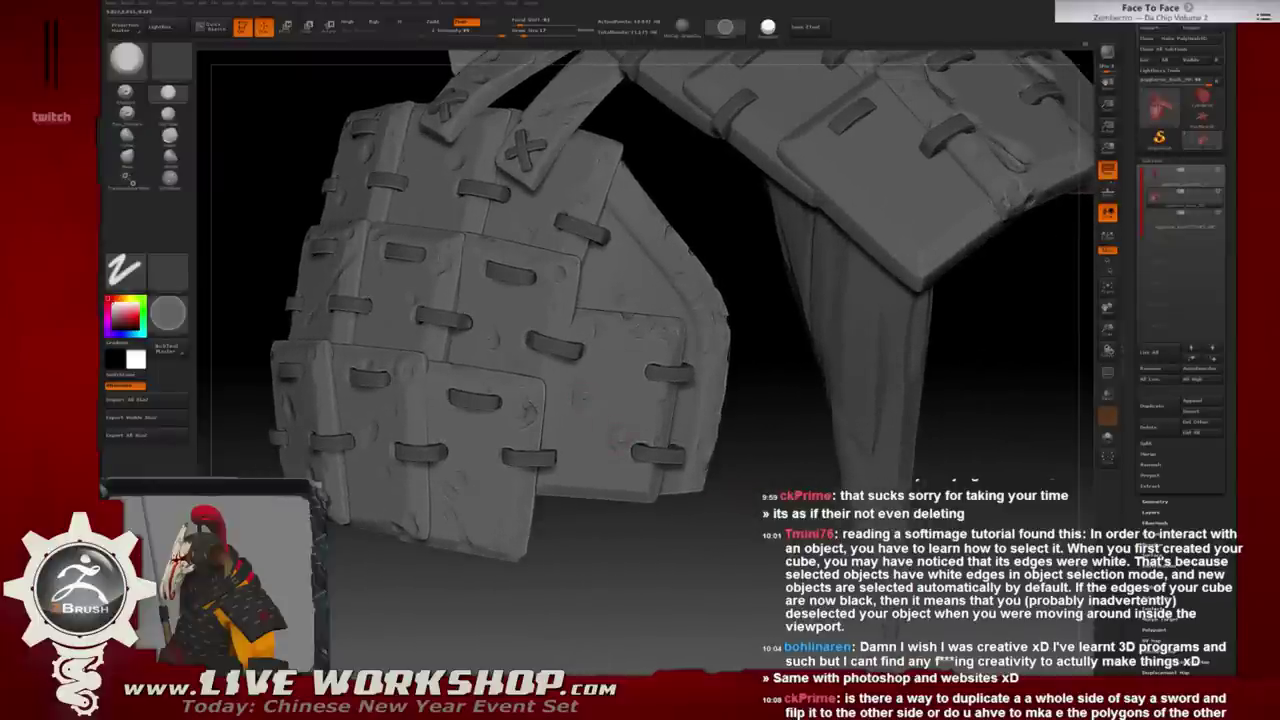
drag(618, 438, 655, 405)
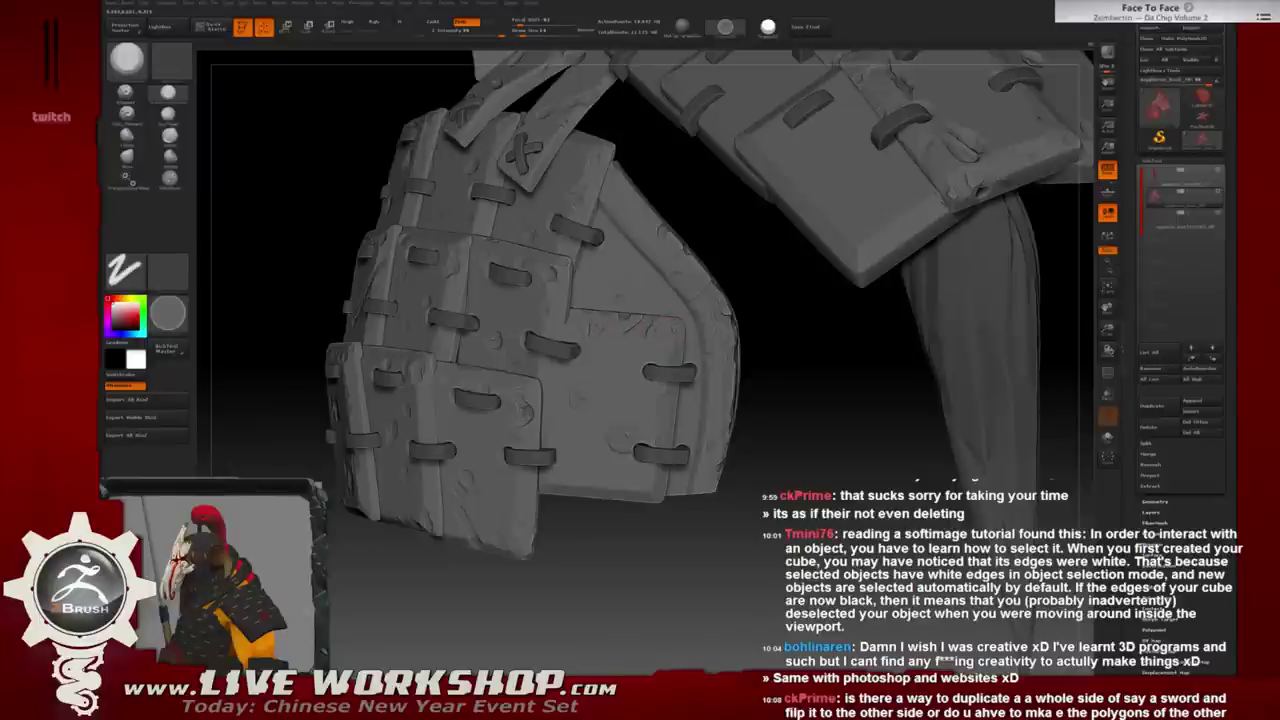
Orbit the armour through side-on, edge-on and front-oblique views to check the plates.
mouse_move(797, 346)
mouse_down()
mouse_move(840, 300)
mouse_move(860, 330)
mouse_up()
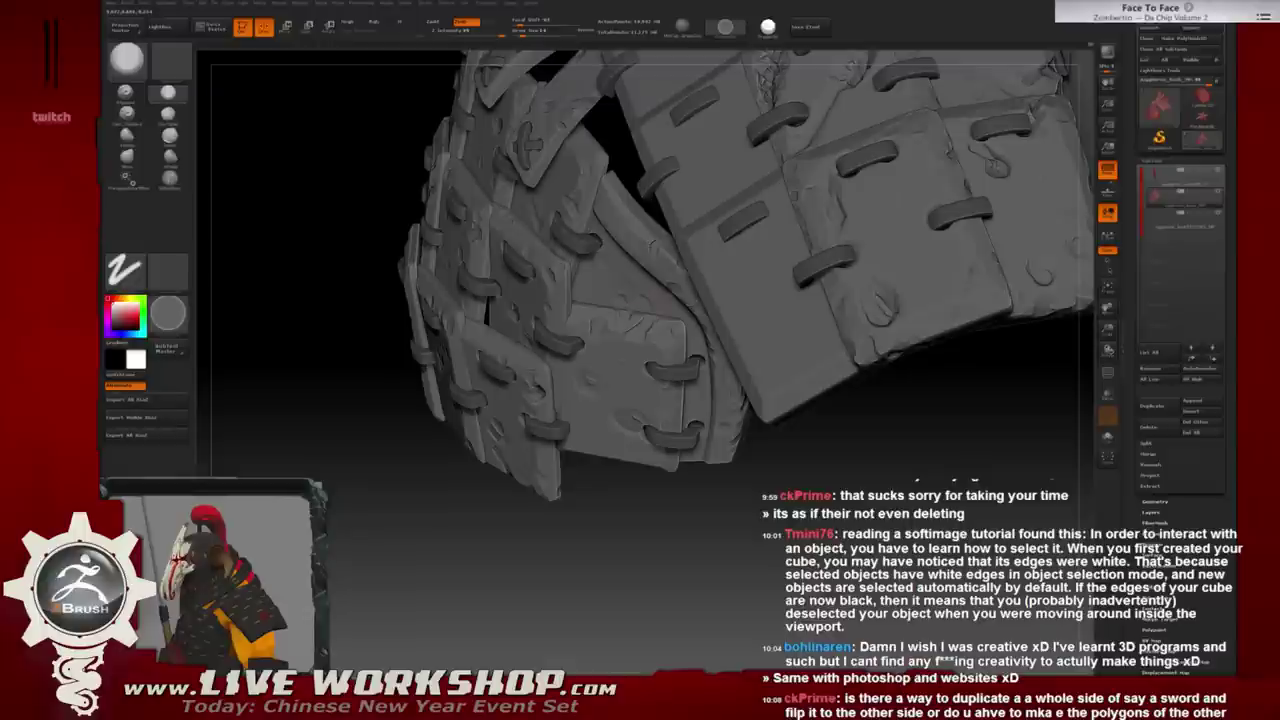
drag(950, 420, 930, 445)
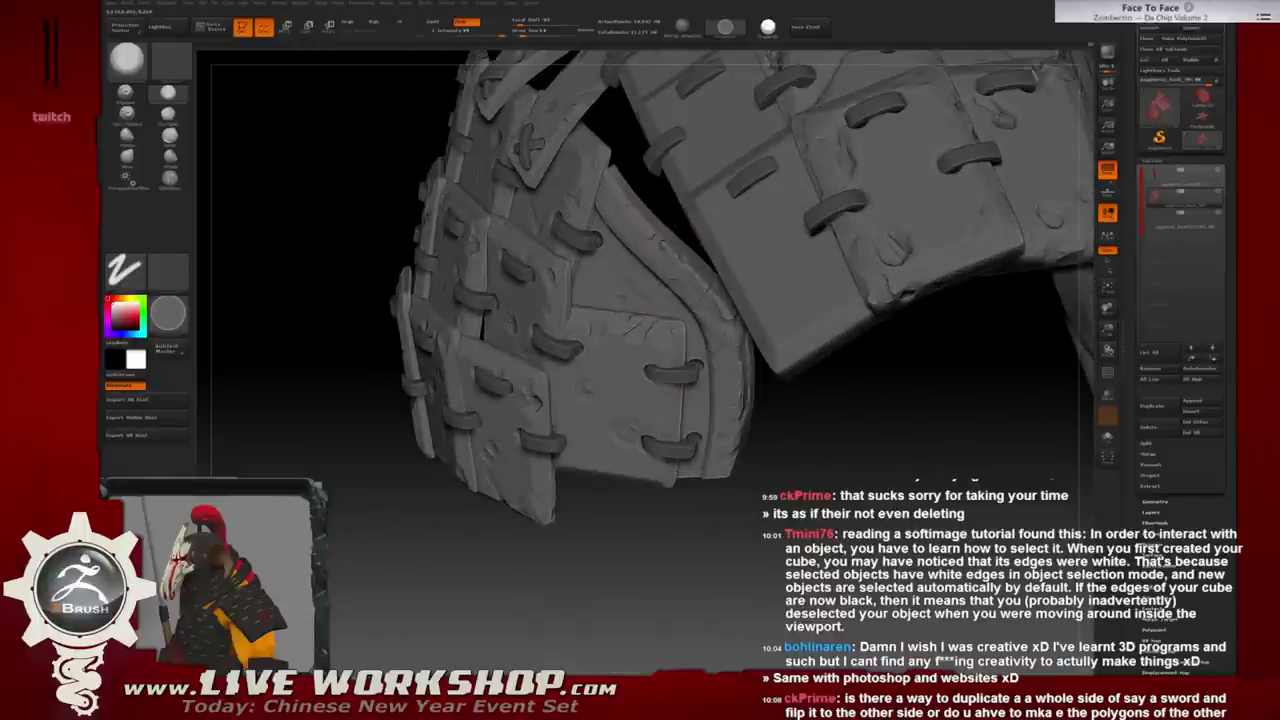
drag(841, 435, 678, 258)
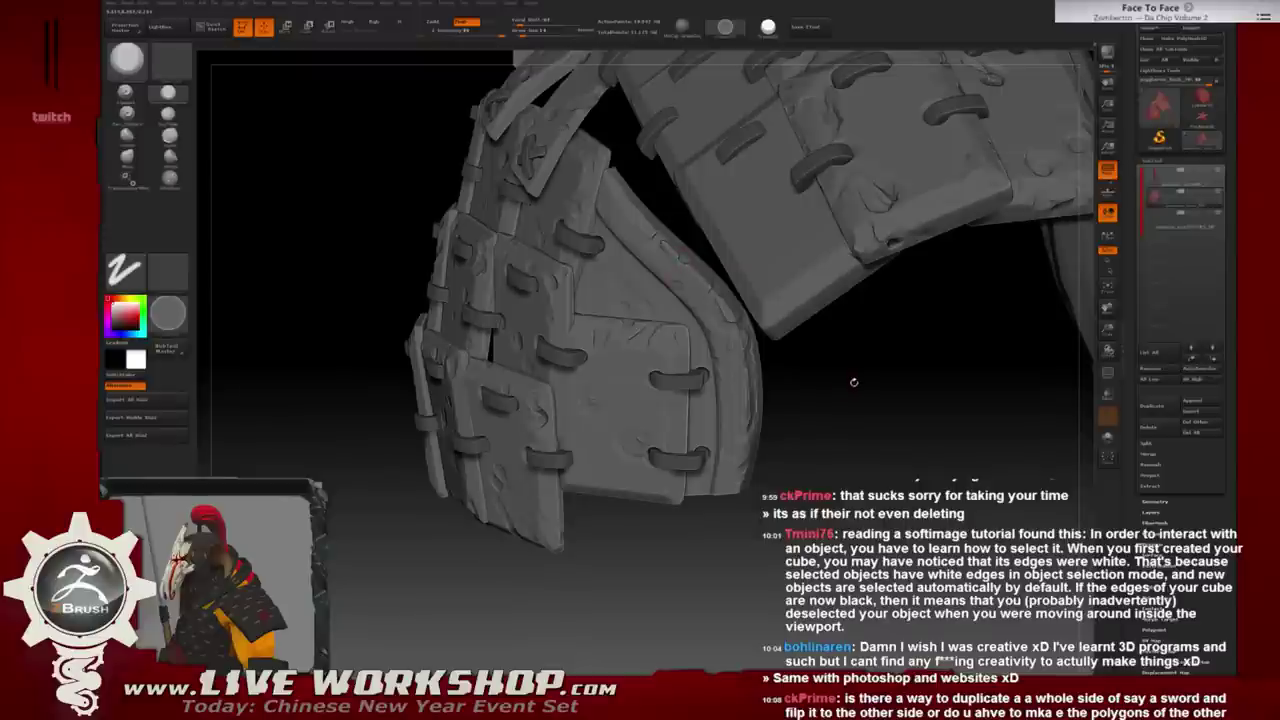
drag(855, 383, 700, 292)
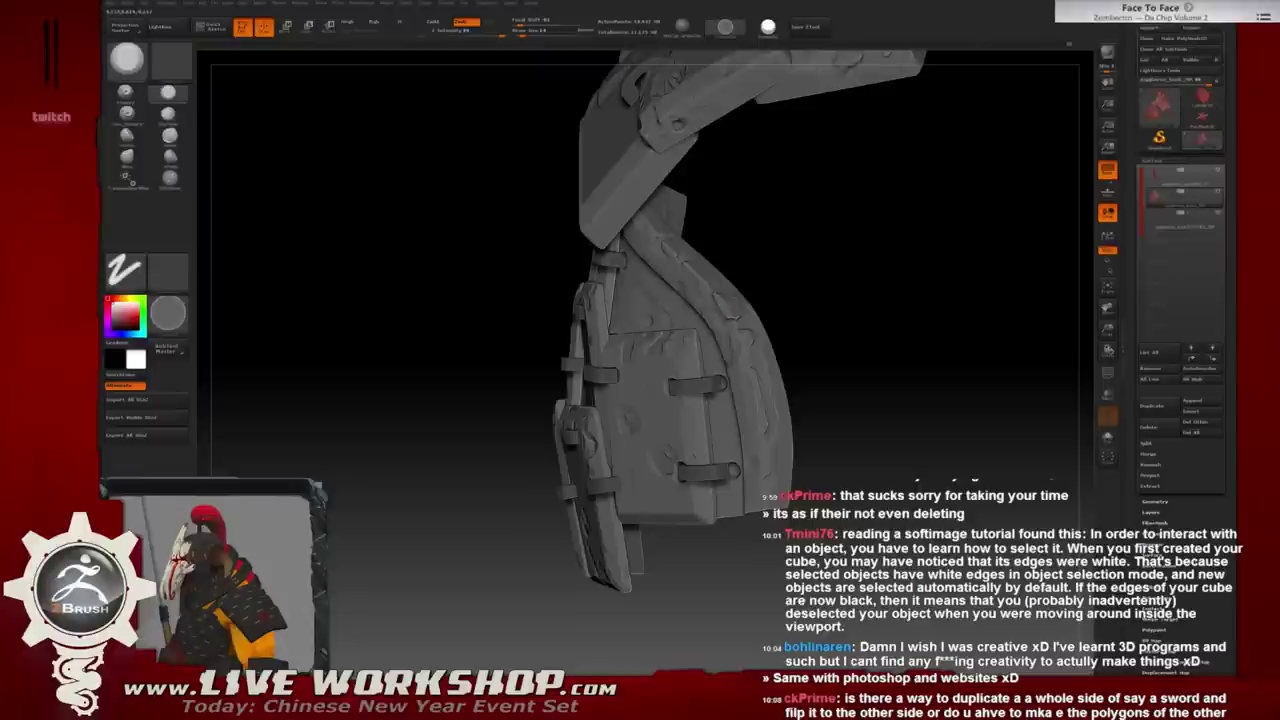
mouse_move(837, 315)
mouse_down()
mouse_move(738, 336)
mouse_move(654, 248)
mouse_up()
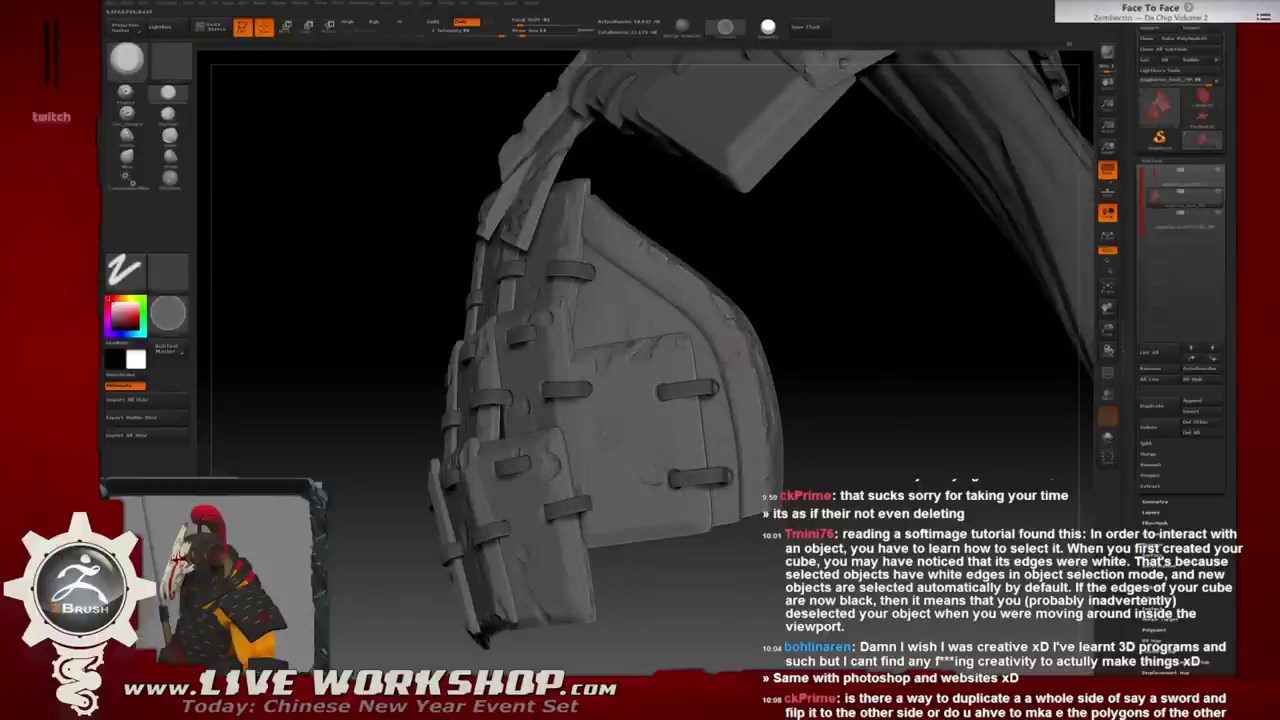
mouse_move(807, 345)
mouse_down()
mouse_move(740, 340)
mouse_move(763, 380)
mouse_up()
drag(800, 330, 720, 330)
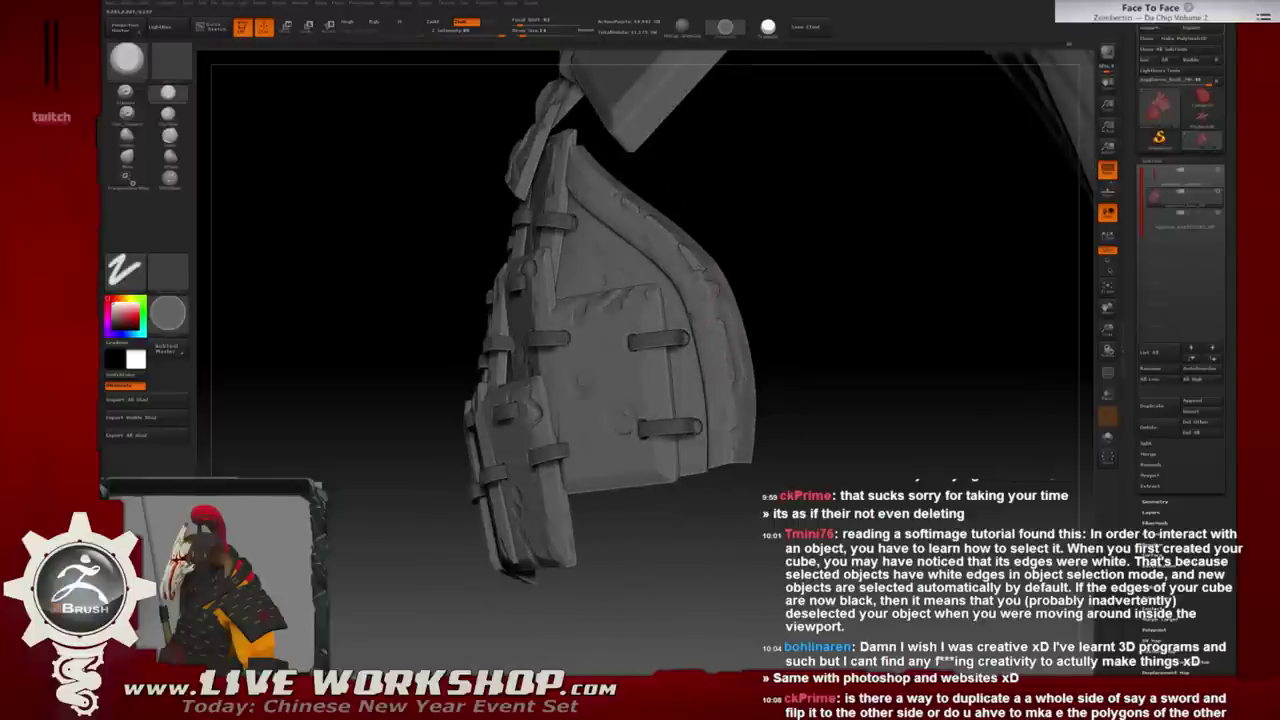
drag(835, 350, 752, 348)
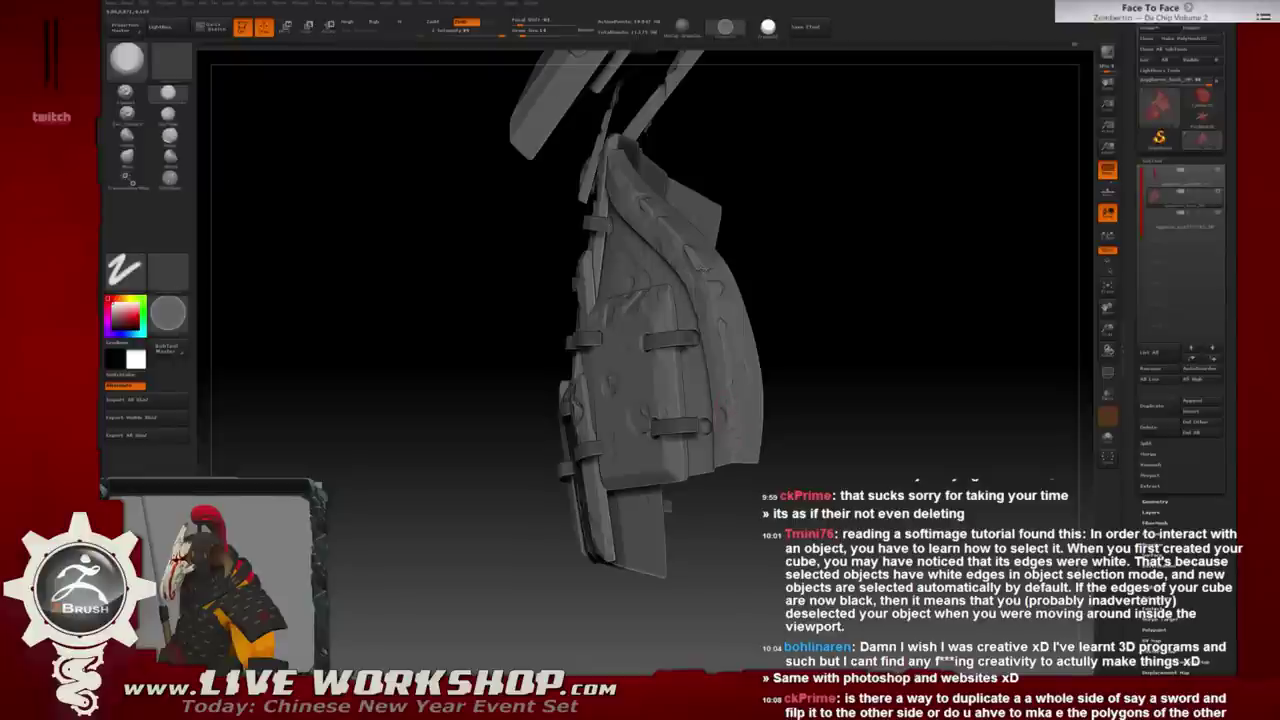
drag(823, 351, 773, 298)
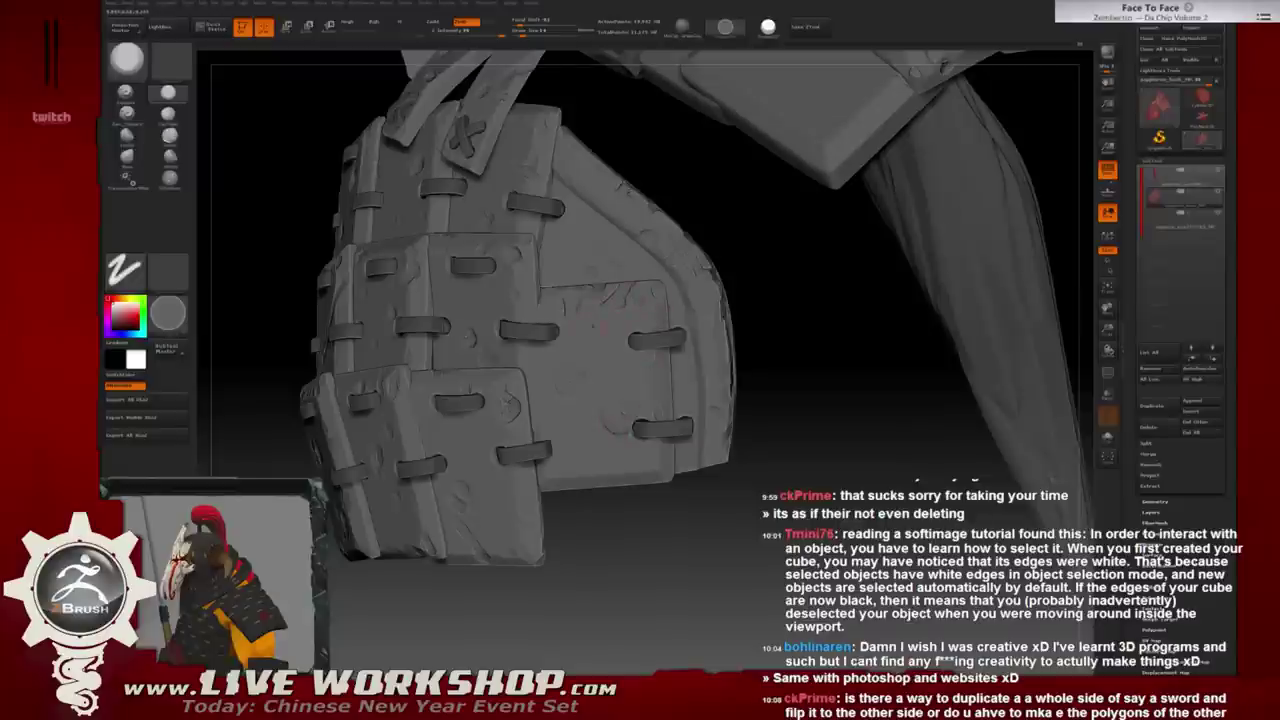
drag(807, 326, 712, 374)
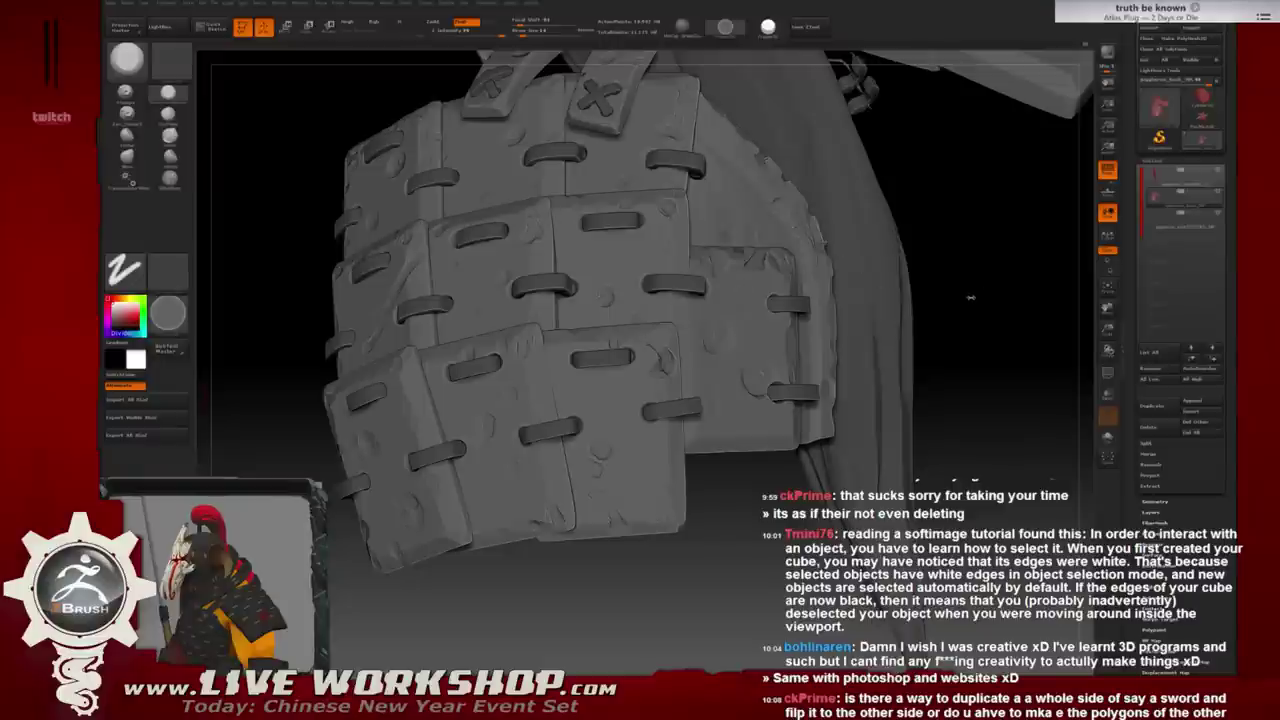
drag(970, 297, 900, 300)
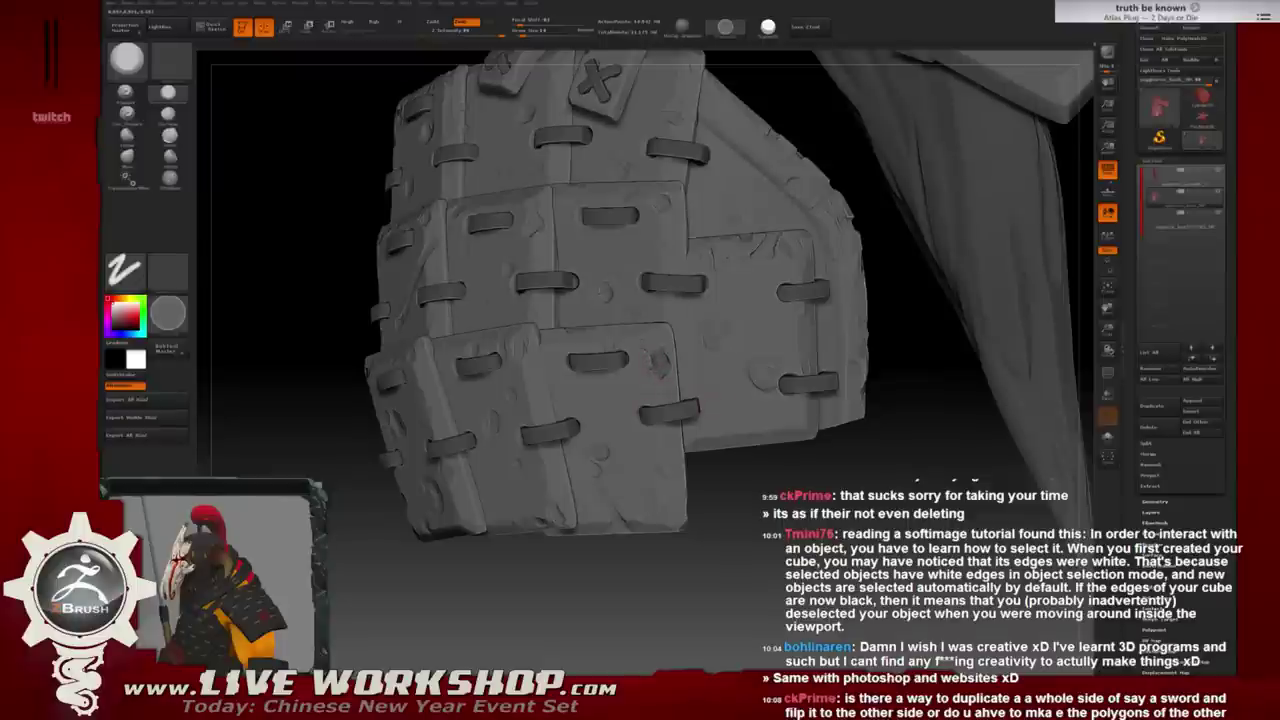
drag(950, 300, 1040, 310)
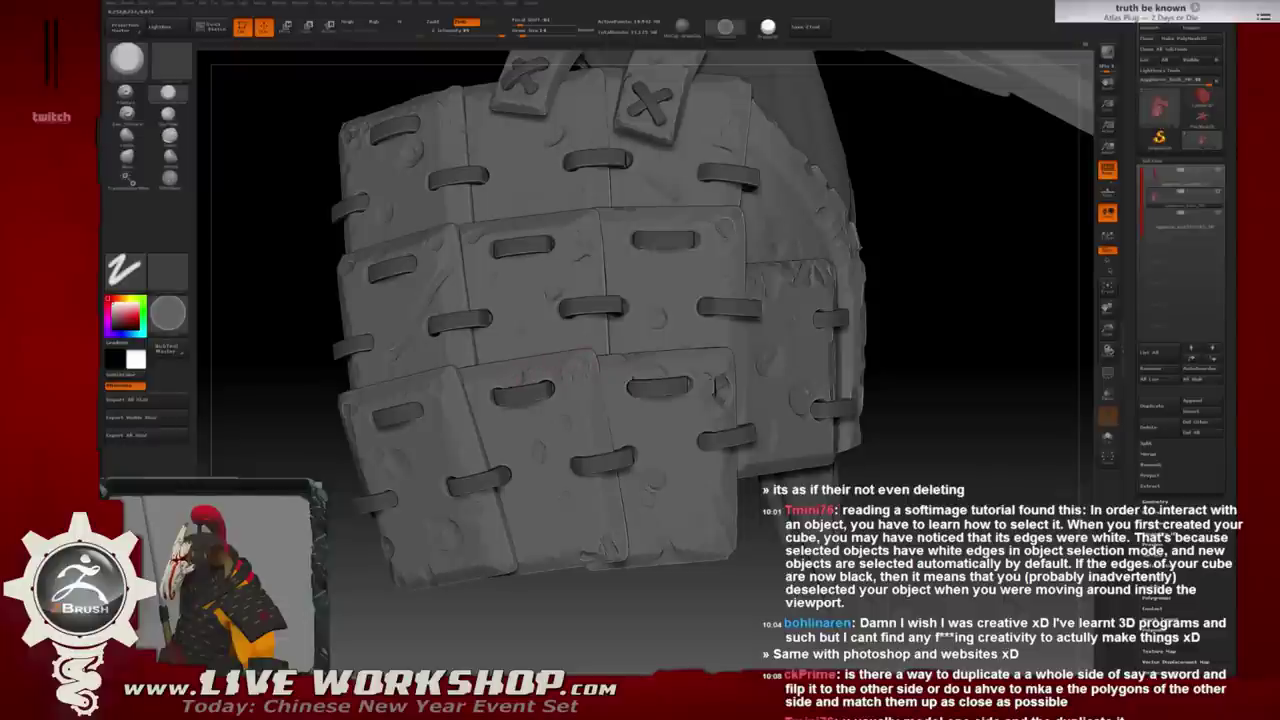
drag(949, 385, 960, 480)
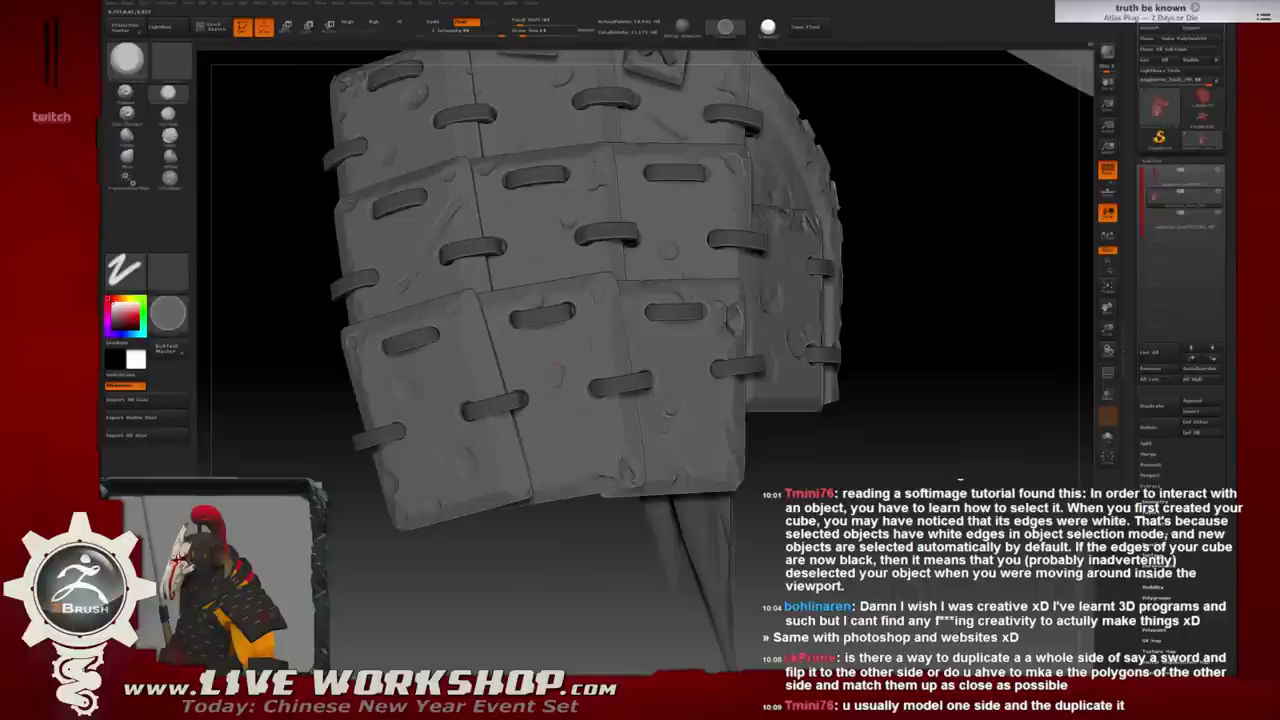
drag(869, 455, 930, 430)
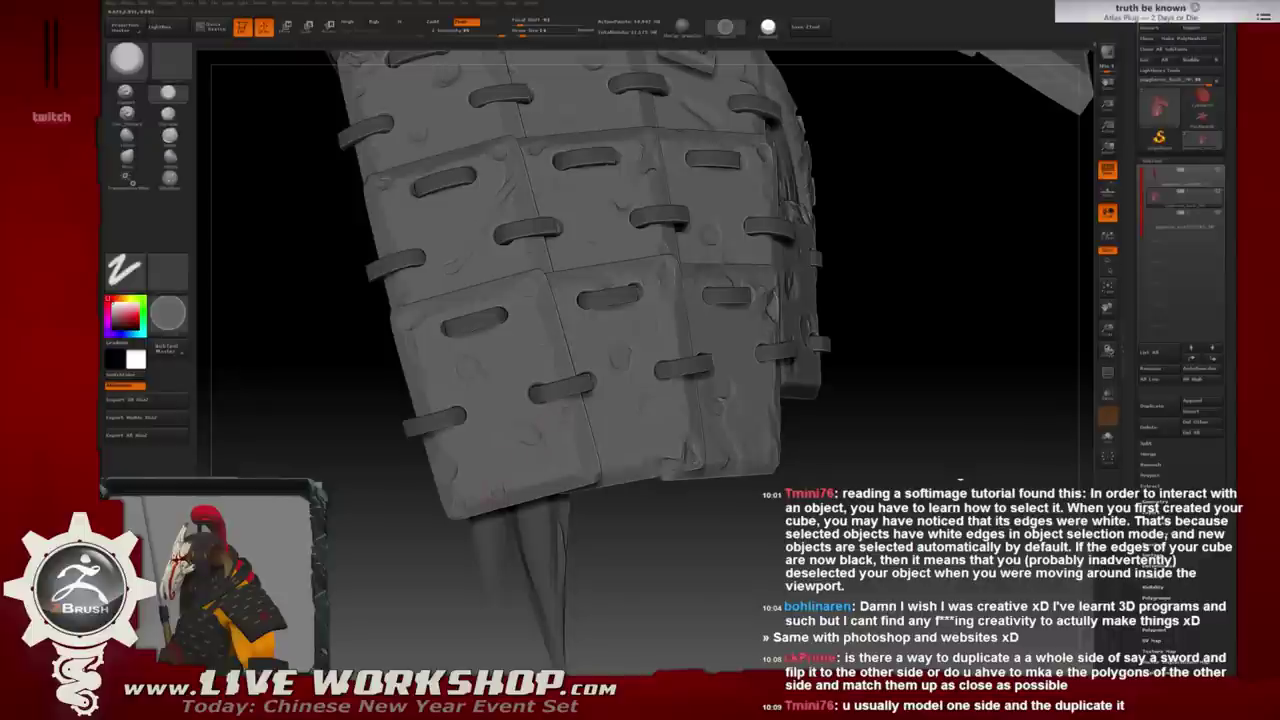
drag(950, 300, 964, 314)
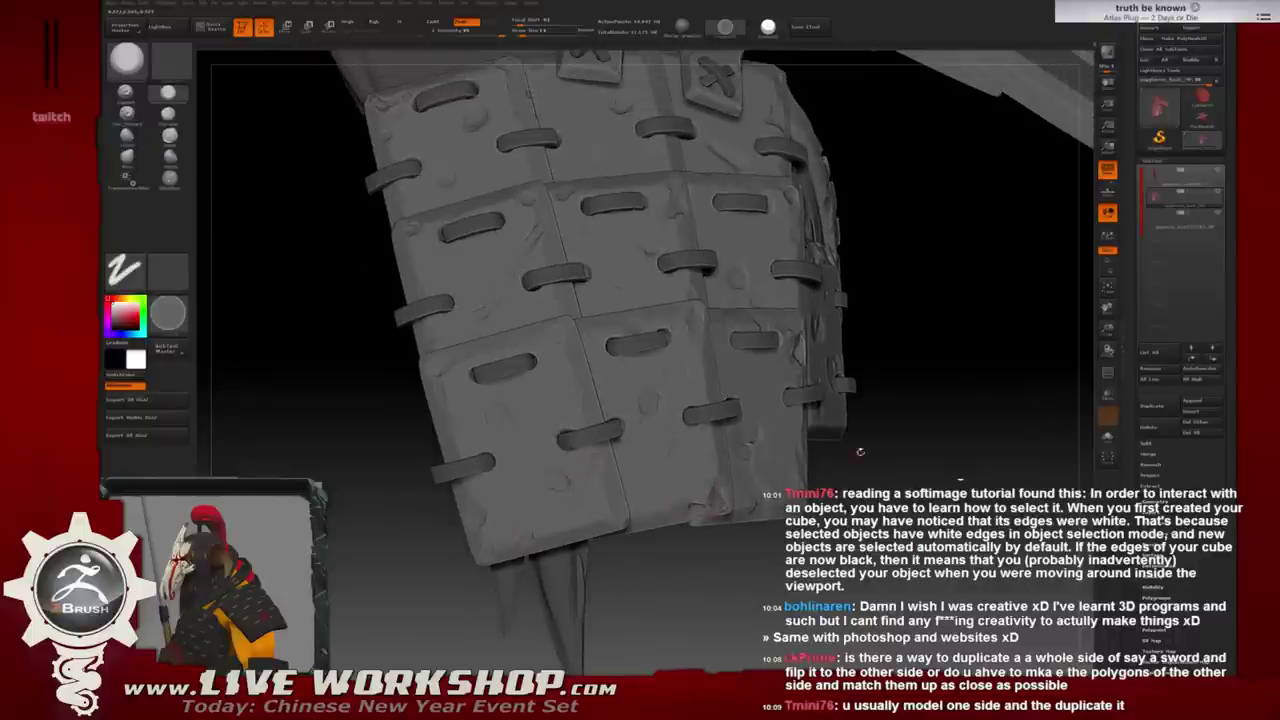
drag(1000, 300, 1010, 320)
mouse_move(661, 615)
mouse_down()
mouse_move(677, 568)
mouse_move(665, 570)
mouse_up()
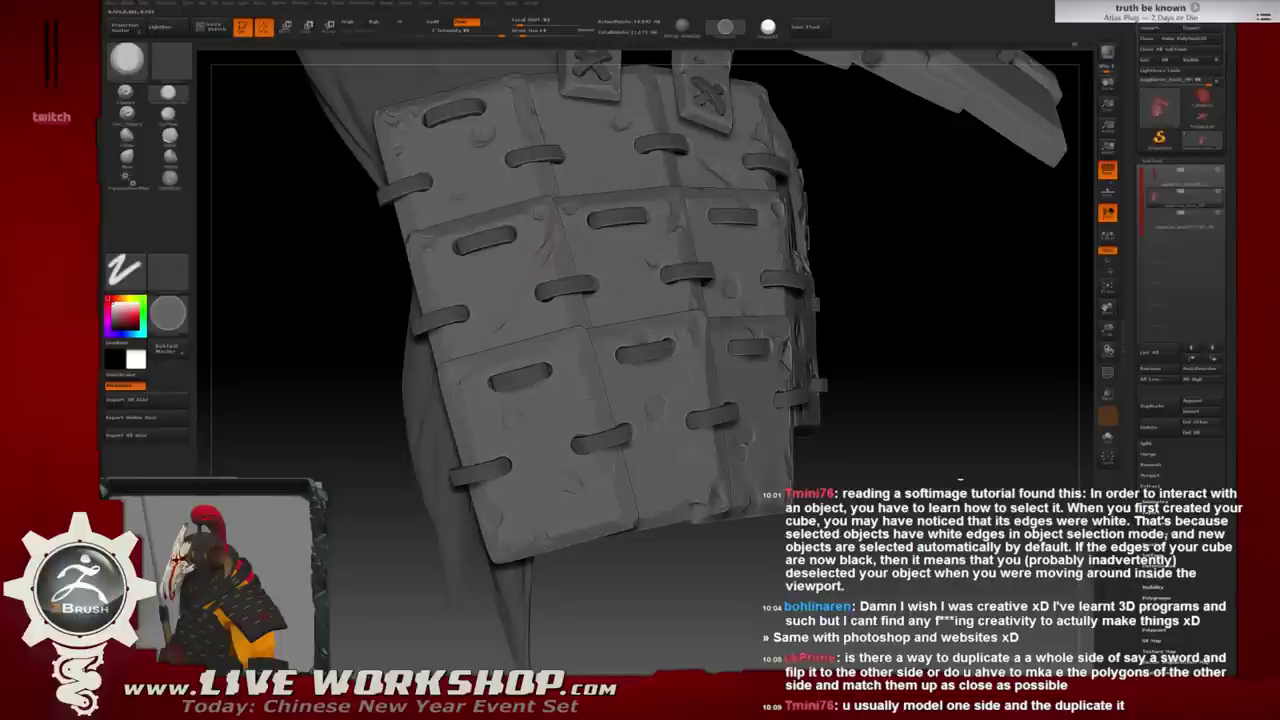
drag(883, 218, 537, 210)
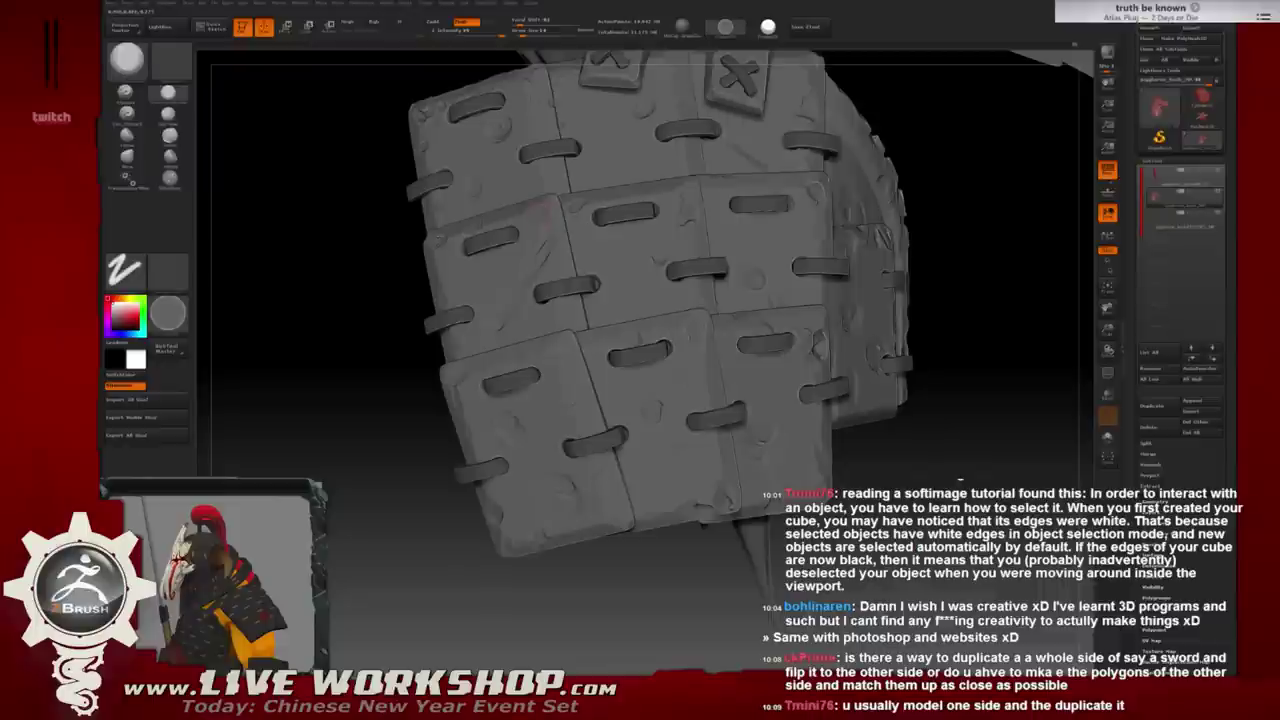
drag(320, 330, 430, 330)
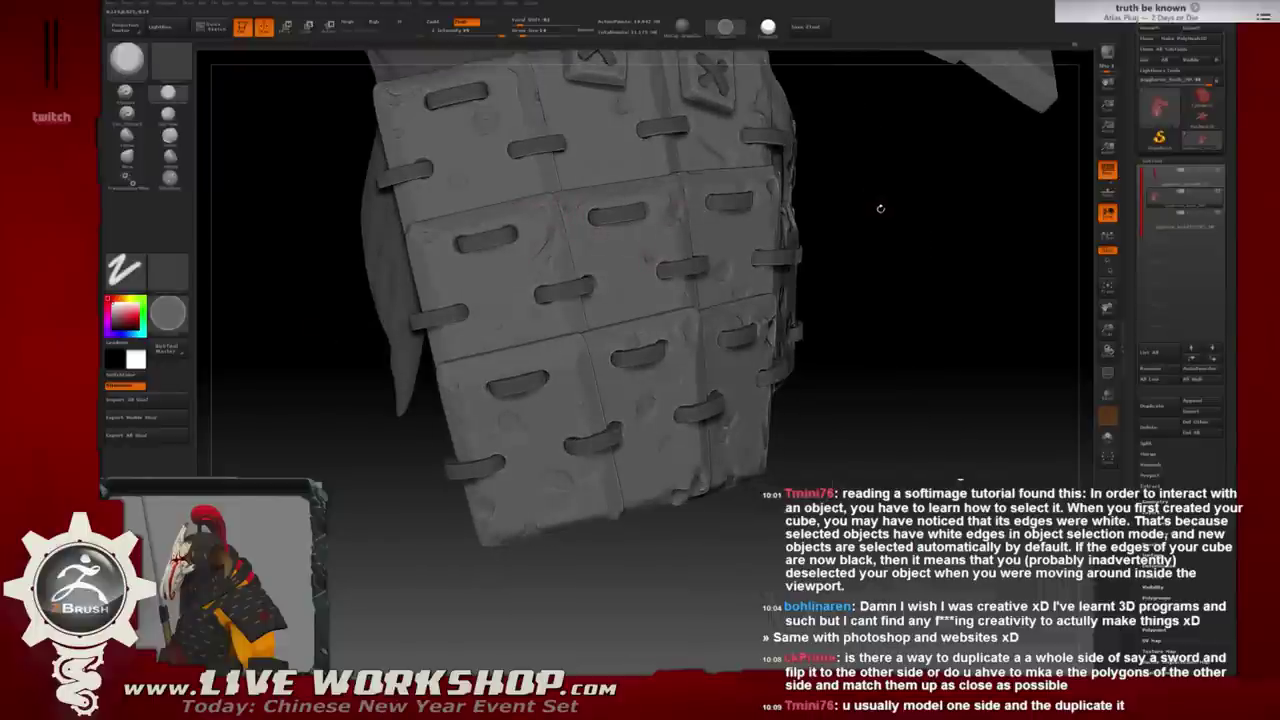
drag(881, 209, 700, 300)
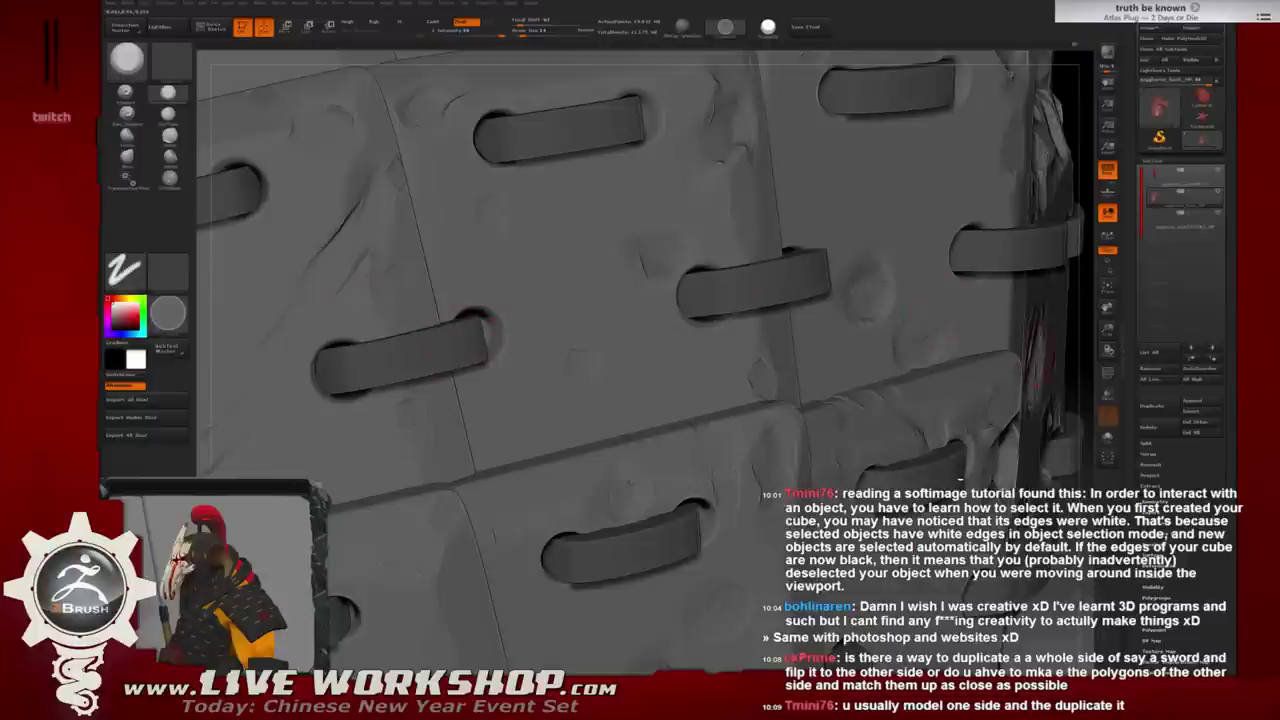
mouse_move(960, 400)
mouse_down()
mouse_move(962, 270)
mouse_move(690, 300)
mouse_up()
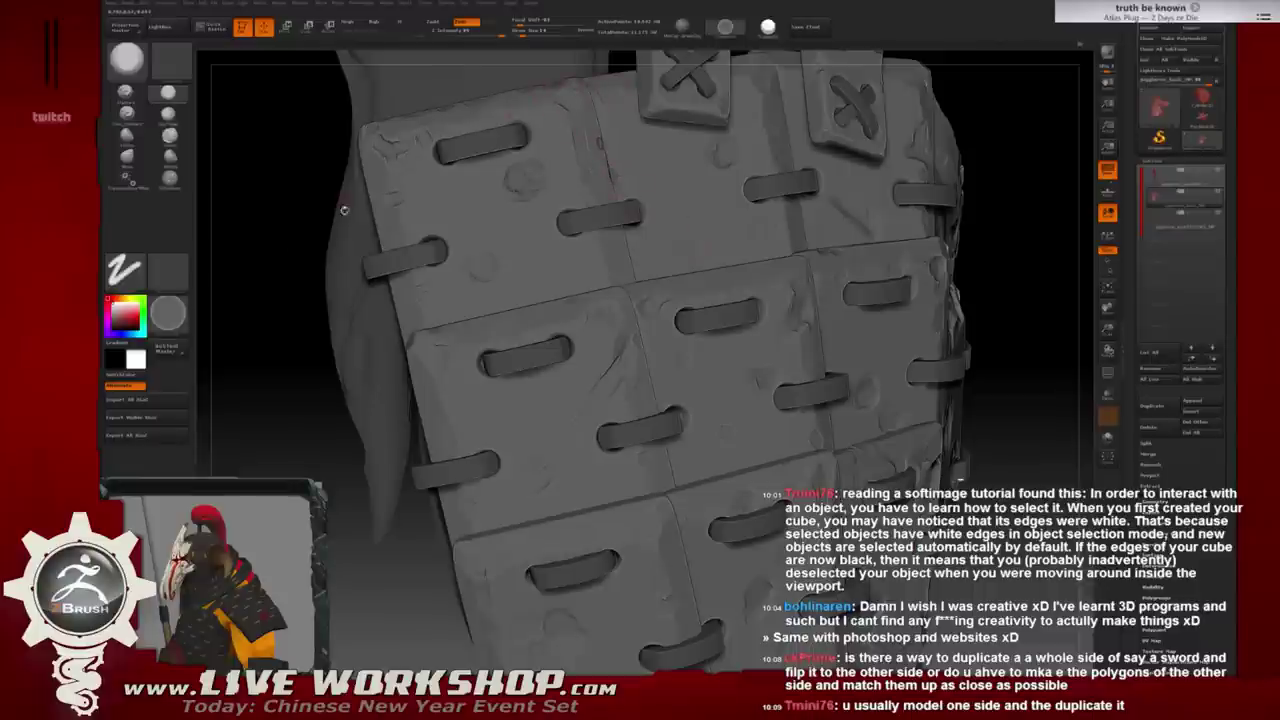
drag(250, 218, 330, 225)
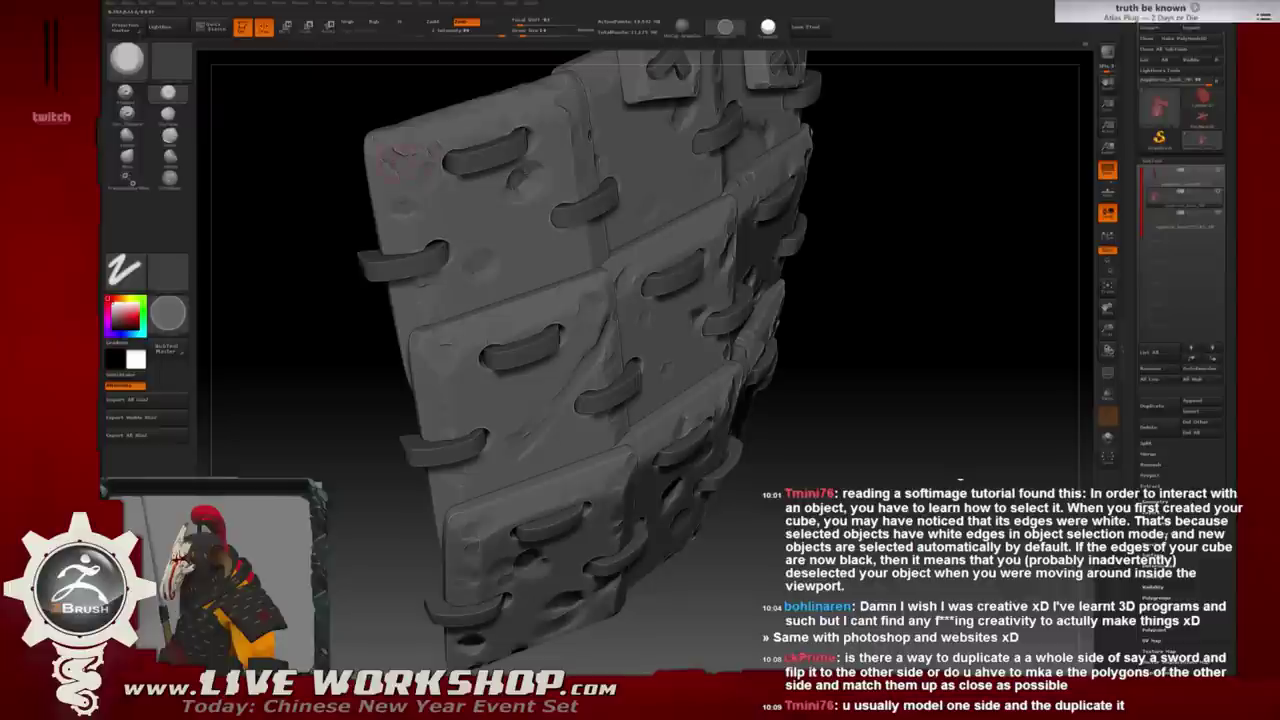
mouse_move(367, 463)
mouse_down()
mouse_move(739, 462)
mouse_move(699, 440)
mouse_move(818, 346)
mouse_move(863, 369)
mouse_move(820, 382)
mouse_move(797, 452)
mouse_move(787, 413)
mouse_move(833, 406)
mouse_move(809, 391)
mouse_up()
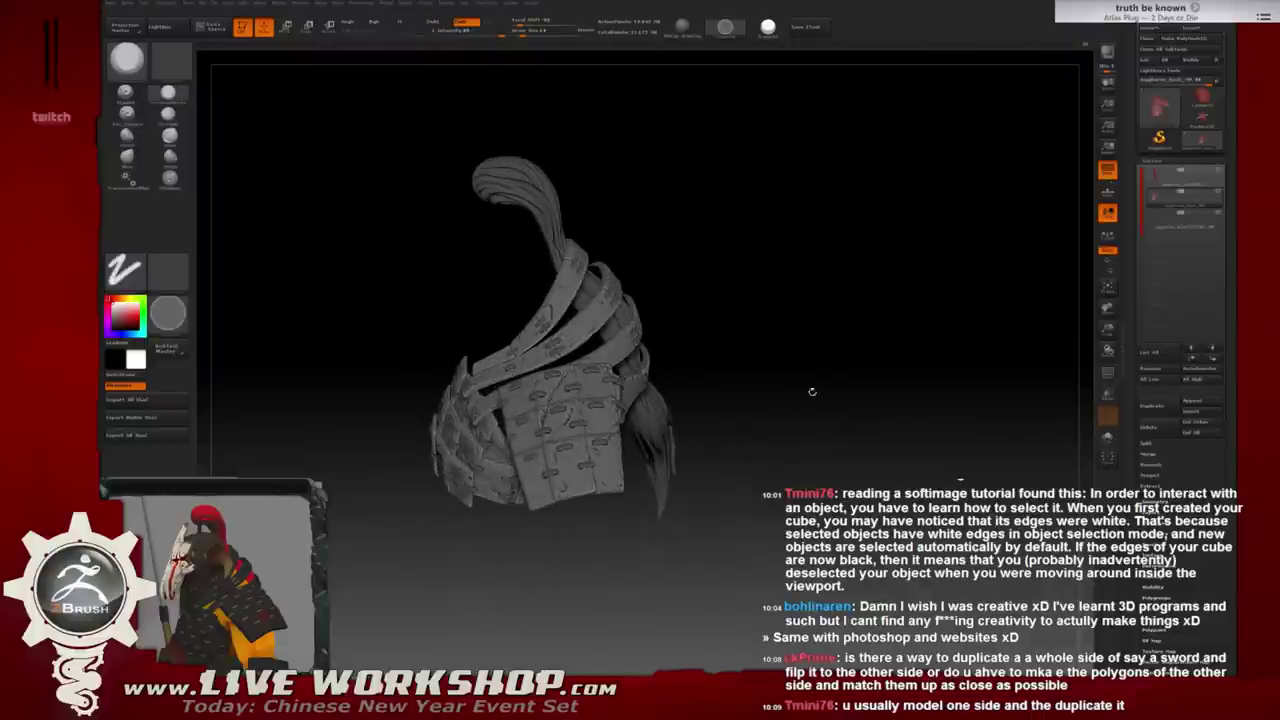
Orbit the armour model to check the shoulder plates from several angles.
drag(749, 346, 824, 304)
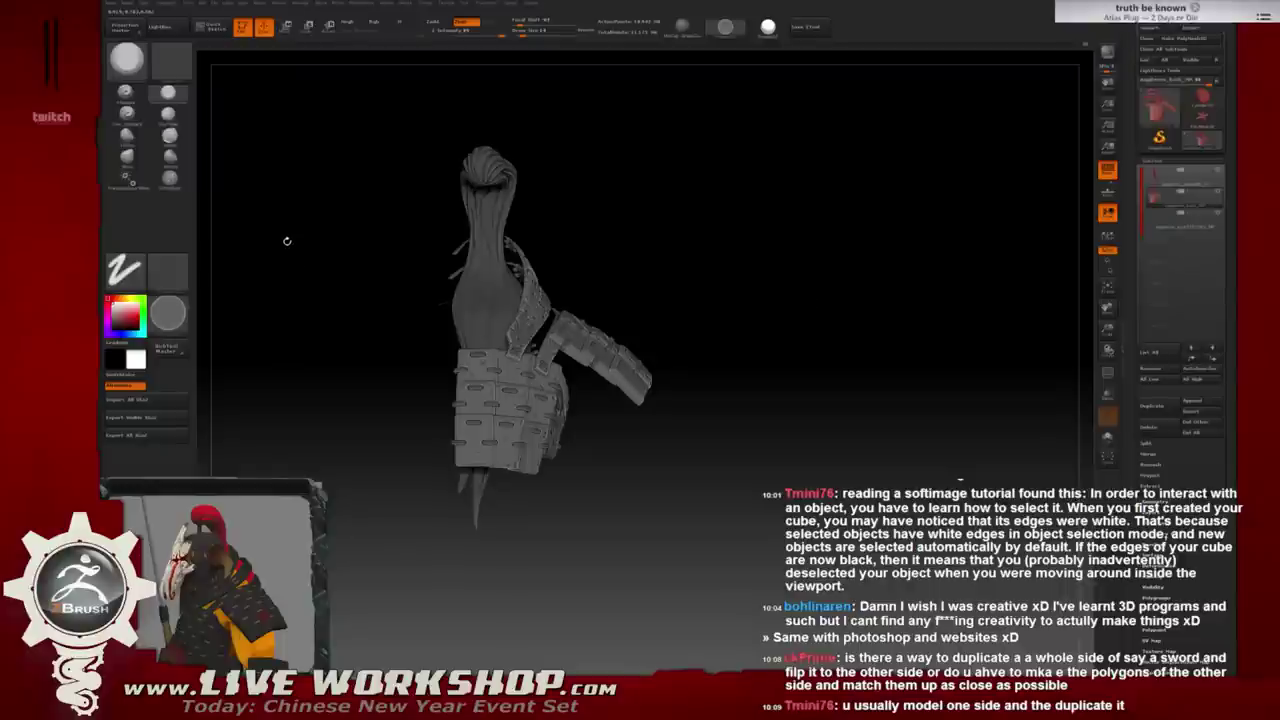
drag(773, 281, 763, 277)
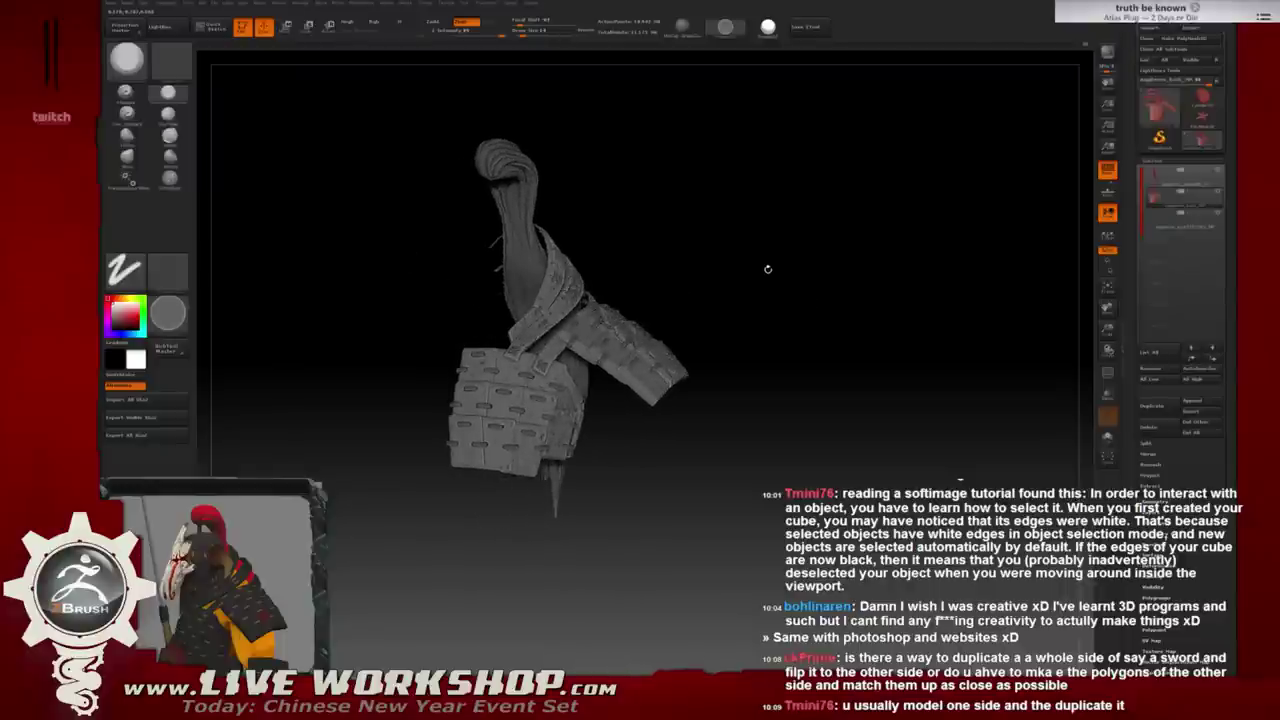
mouse_move(780, 263)
mouse_down()
mouse_move(817, 292)
mouse_move(805, 432)
mouse_up()
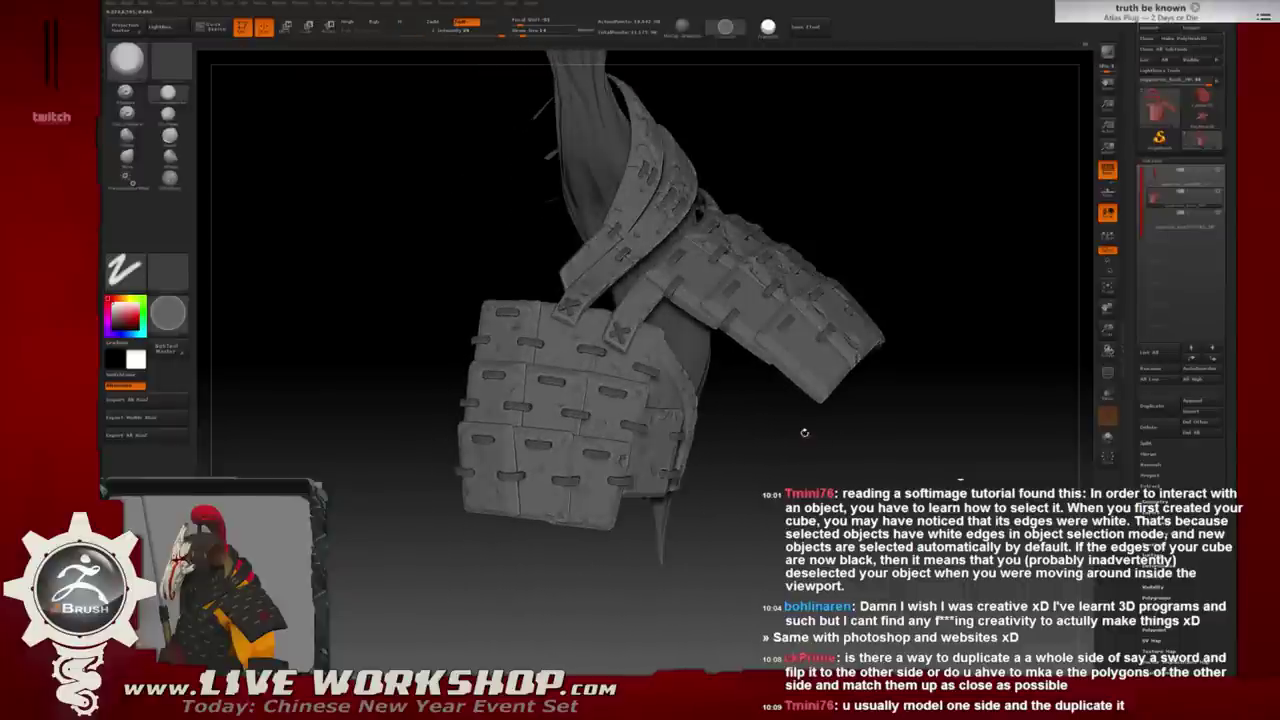
mouse_move(805, 433)
mouse_down()
mouse_move(810, 443)
mouse_move(799, 436)
mouse_up()
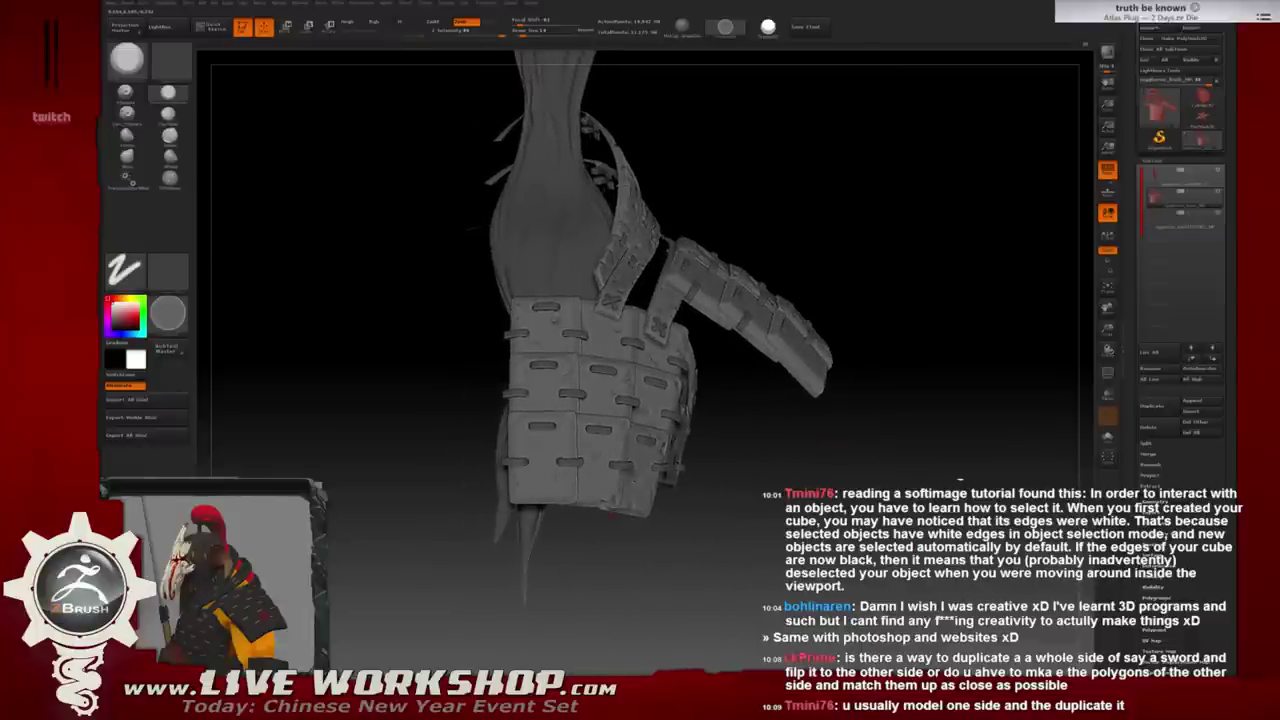
Switch over to Photoshop where the stone Dota logo image is open.
key(super)
key(Escape)
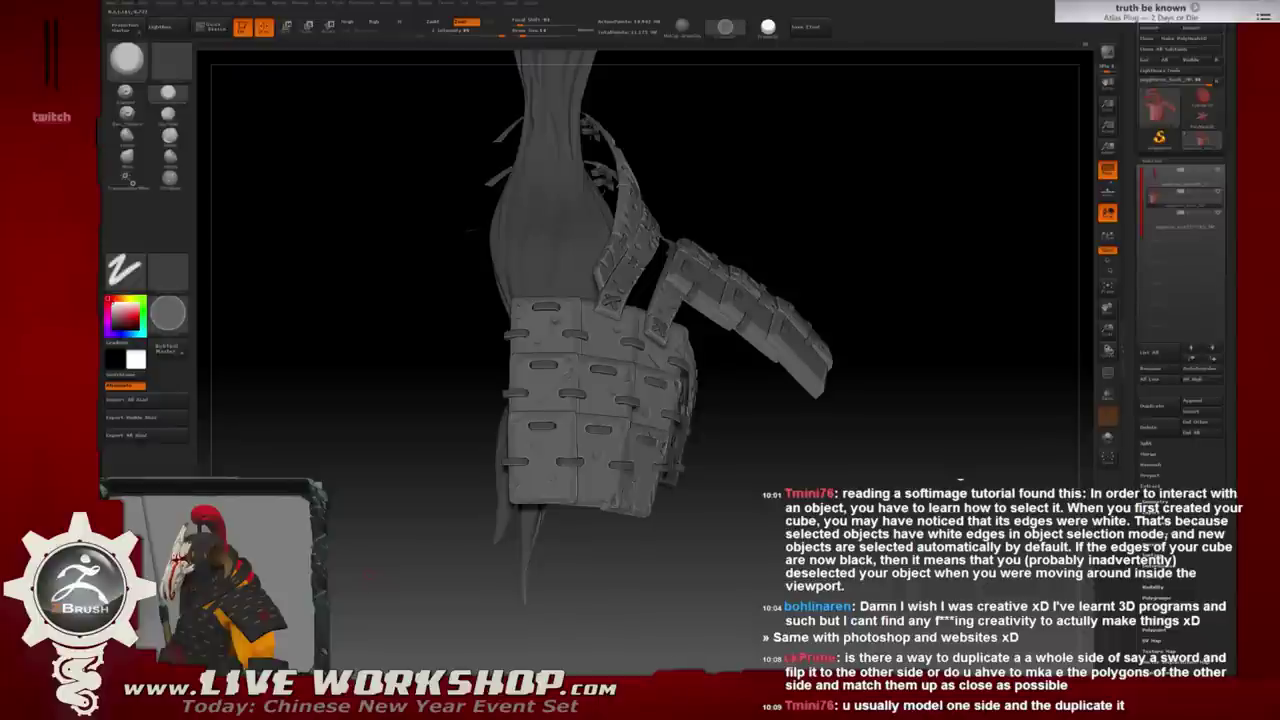
key(alt+Tab)
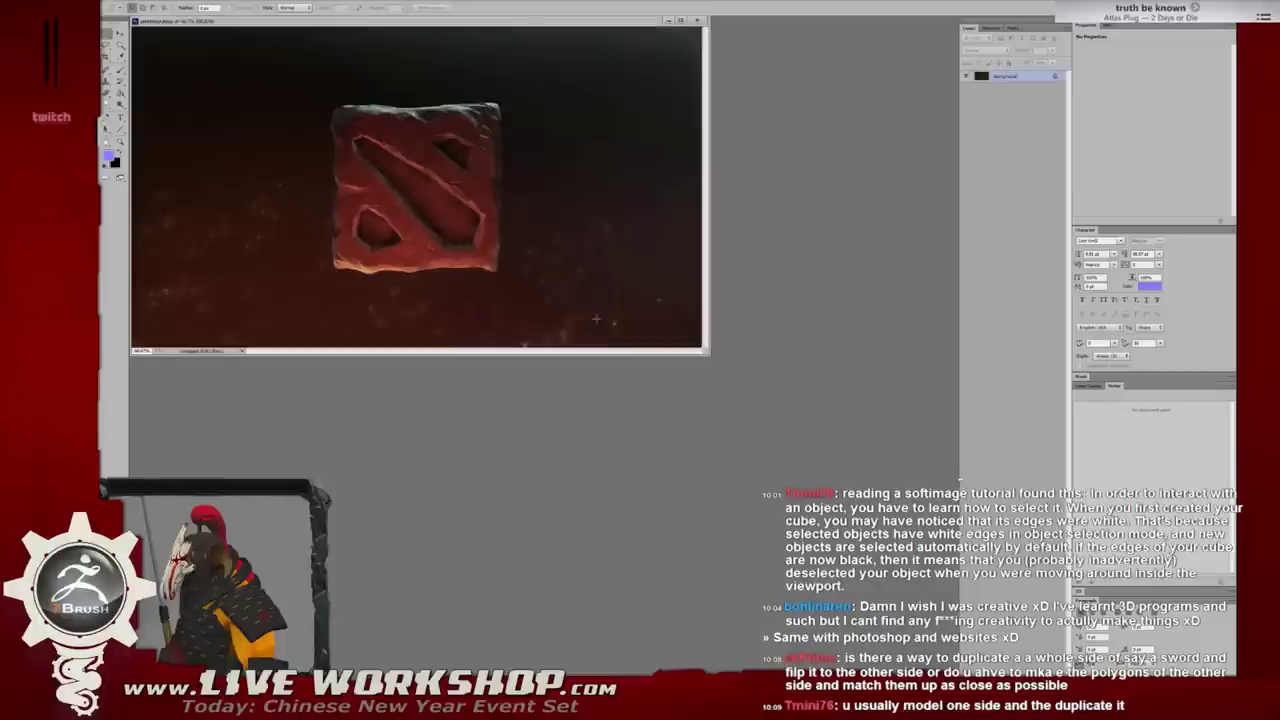
Desaturate the logo with Hue/Saturation at Saturation -100.
key(ctrl+u)
drag(965, 270, 924, 270)
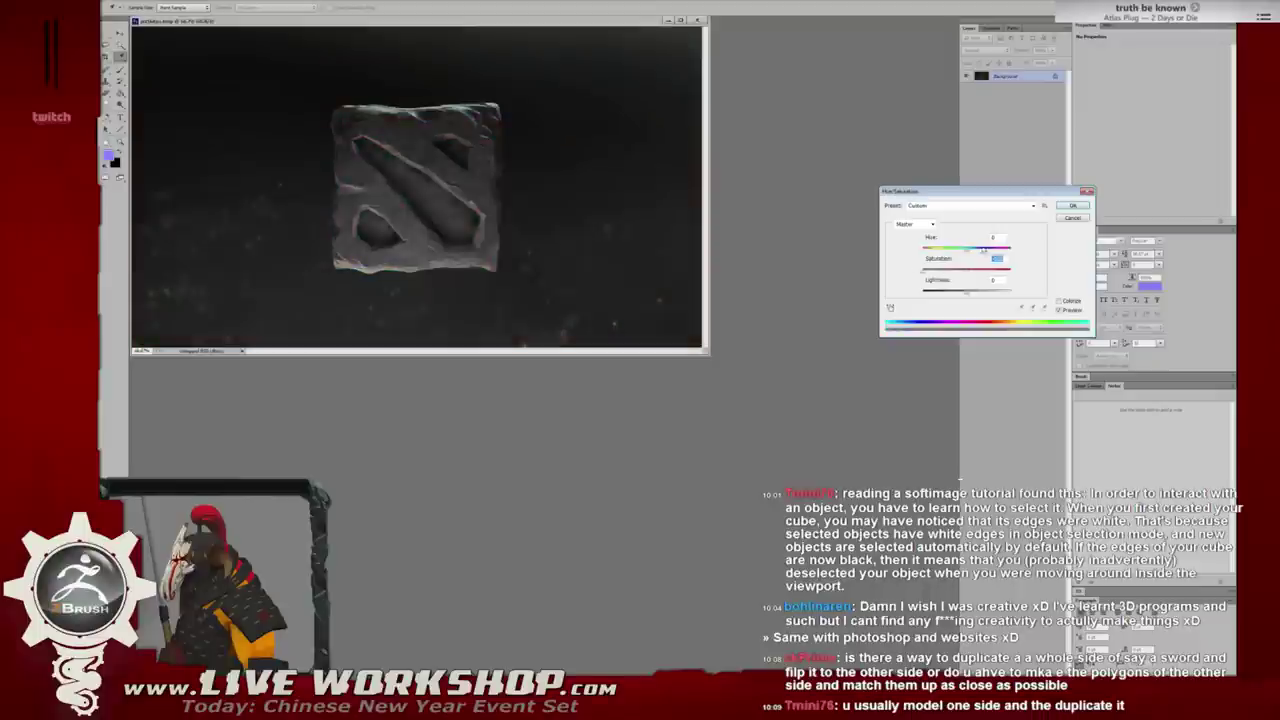
click(1072, 205)
Crop the image to a square around the Dota emblem.
drag(538, 20, 648, 88)
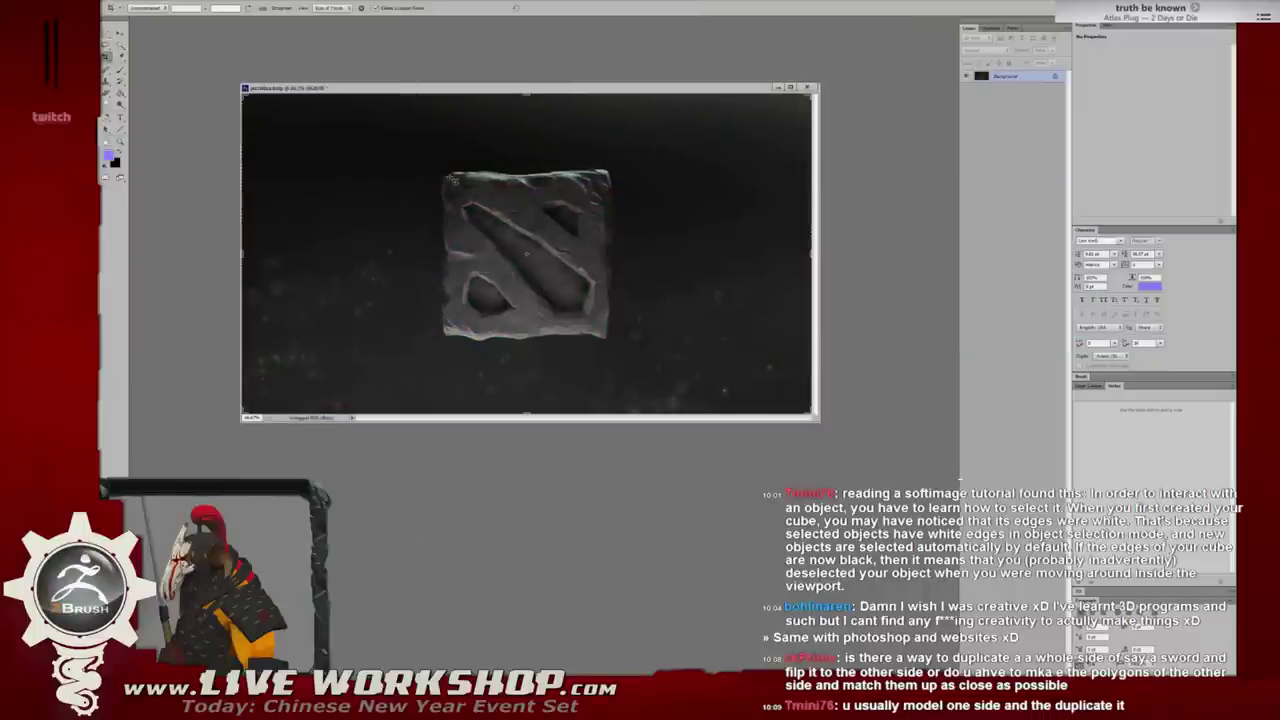
drag(451, 182, 602, 326)
key(c)
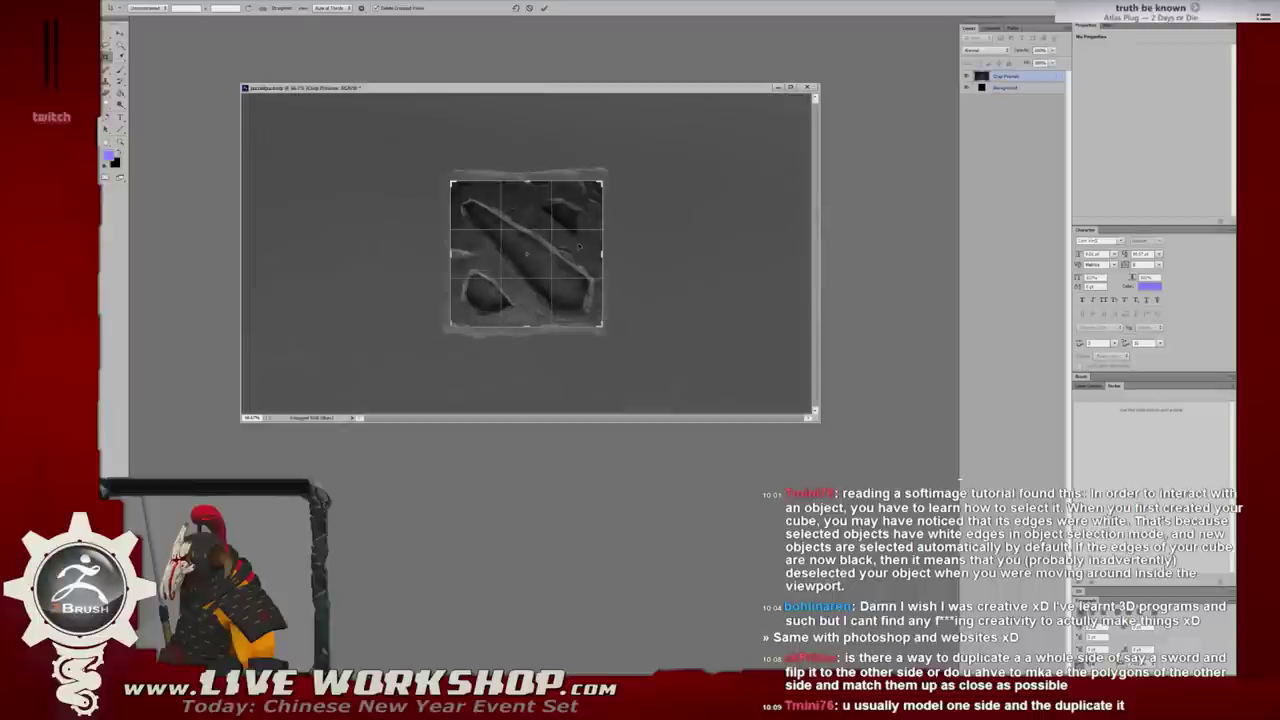
key(Return)
key(ctrl+plus)
key(ctrl+plus)
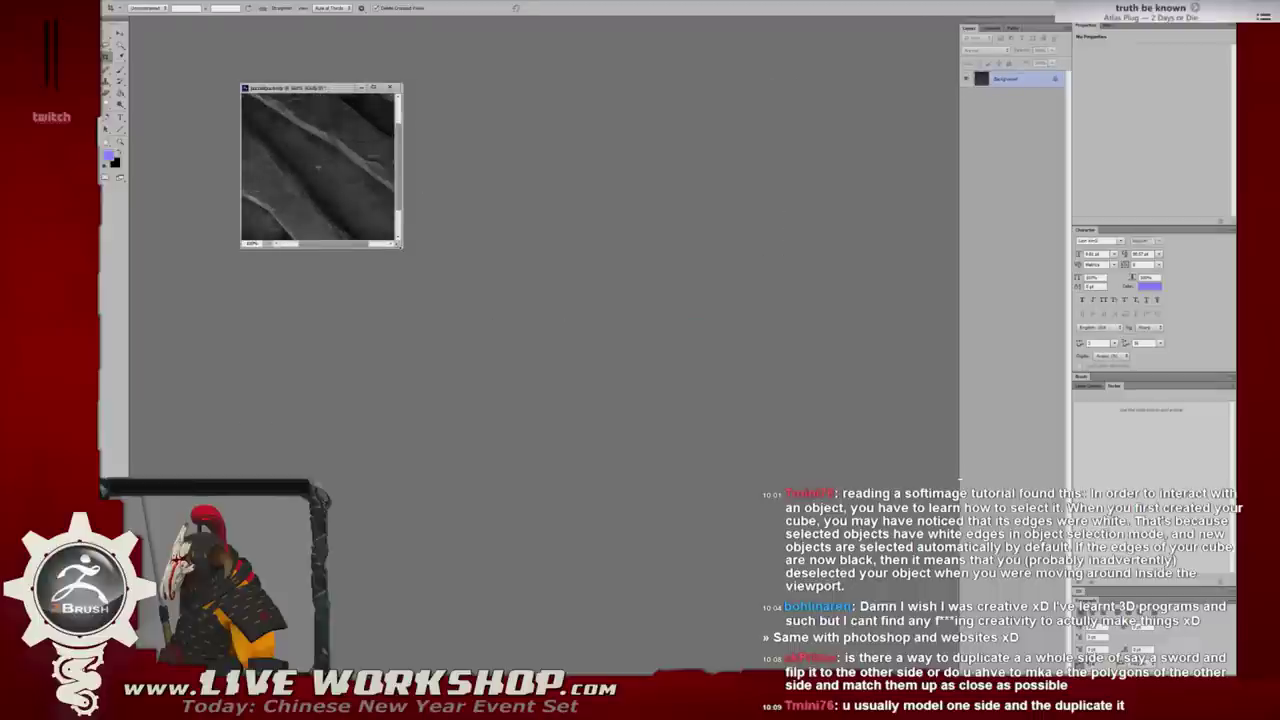
key(ctrl+minus)
key(ctrl+minus)
key(m)
key(ctrl+plus)
key(ctrl+minus)
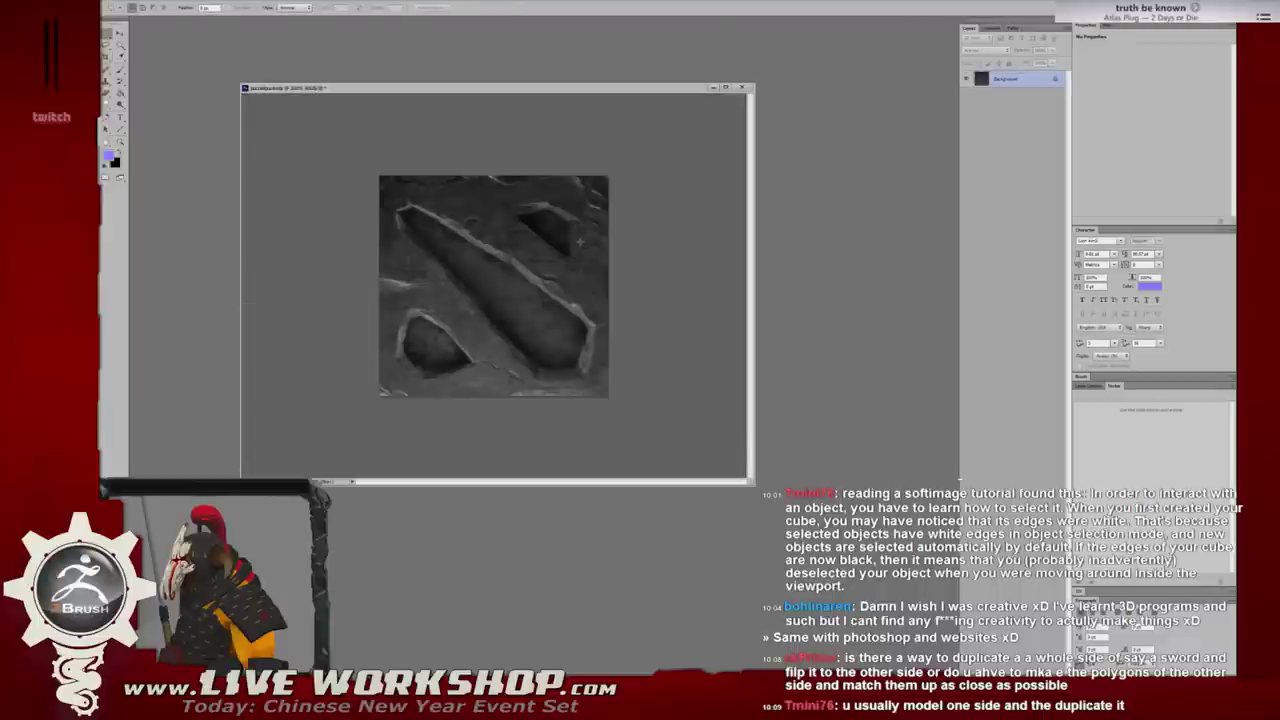
Brighten the logo with Levels, lowering output white to 178 and pulling in the white point.
key(ctrl+l)
drag(884, 220, 868, 222)
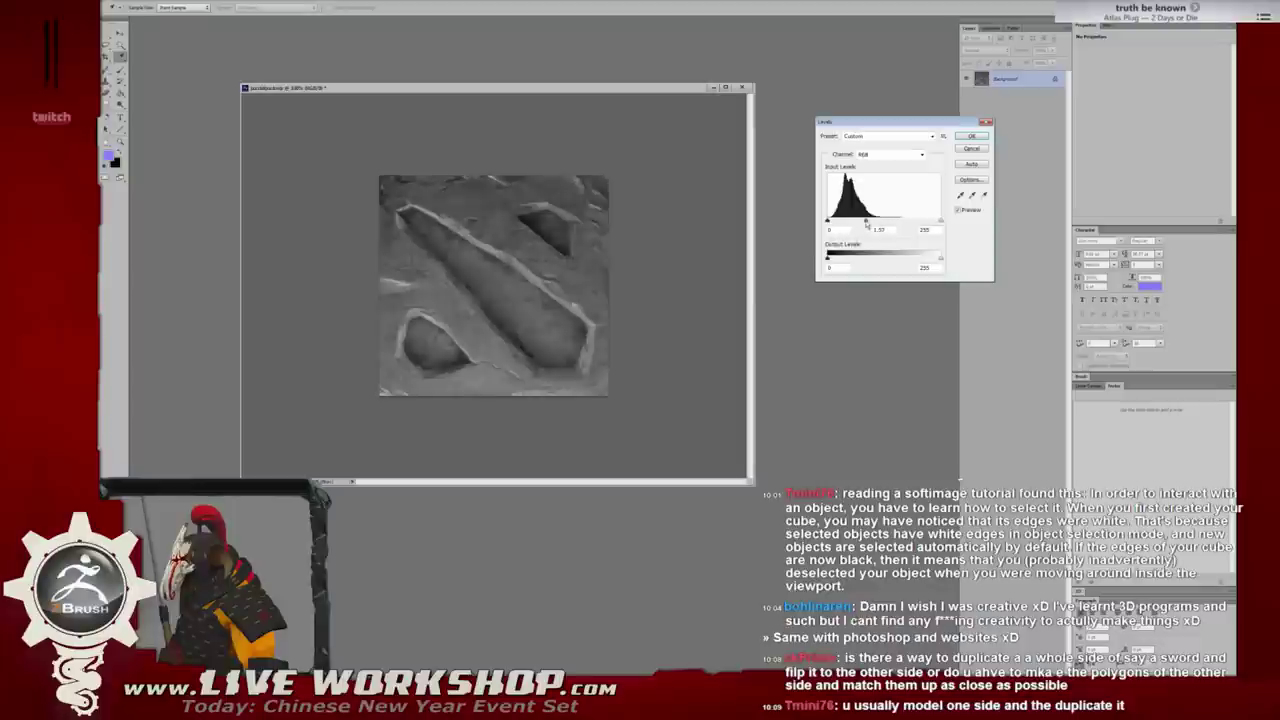
drag(940, 258, 906, 263)
drag(868, 220, 853, 220)
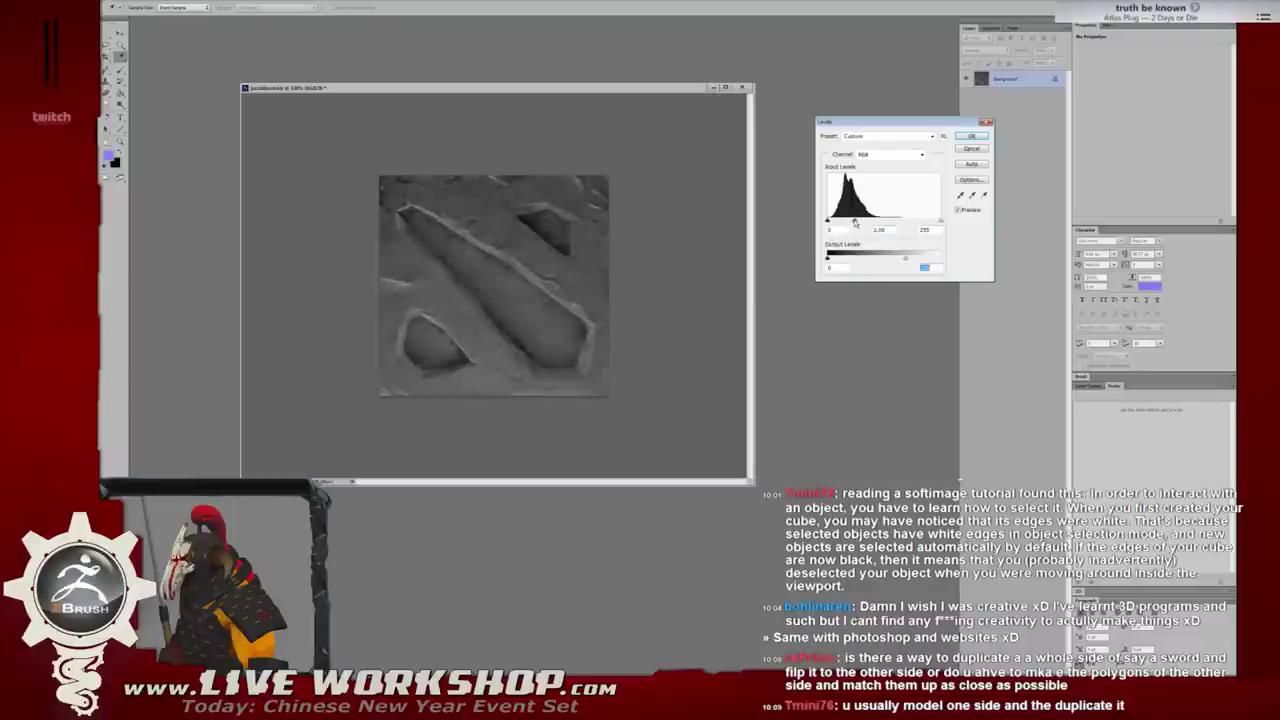
drag(932, 221, 838, 221)
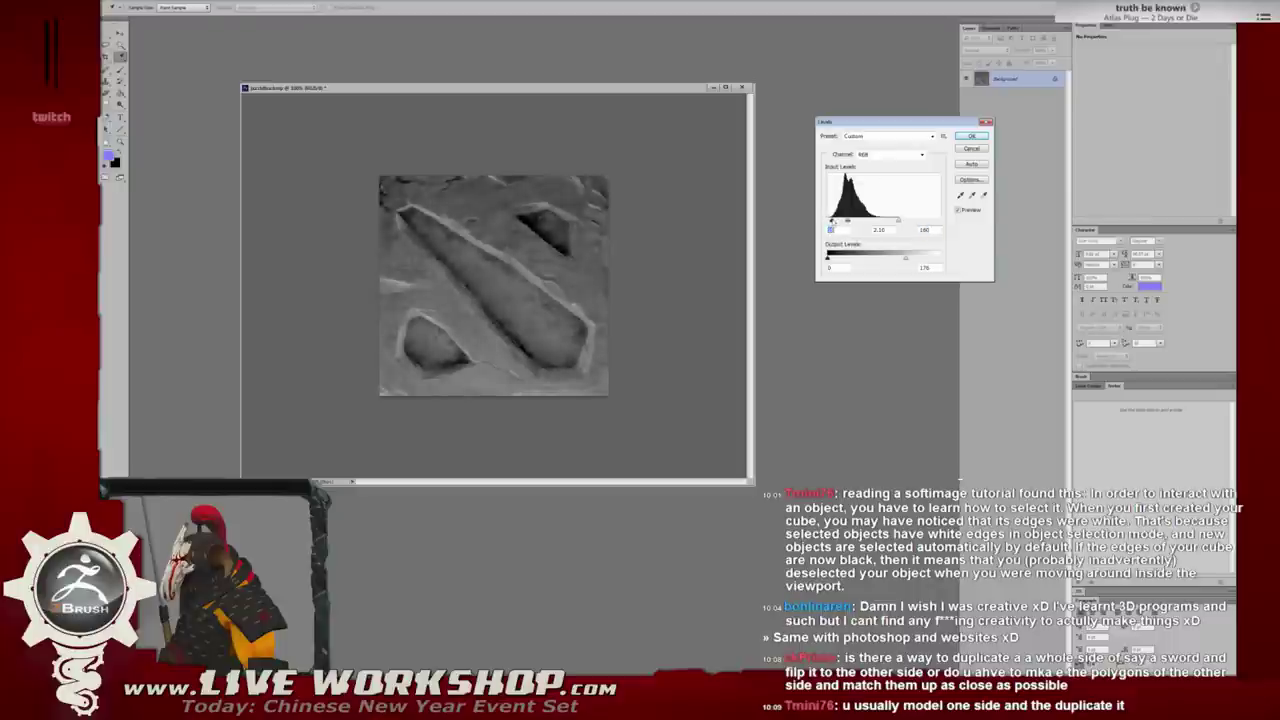
click(970, 136)
key(ctrl+plus)
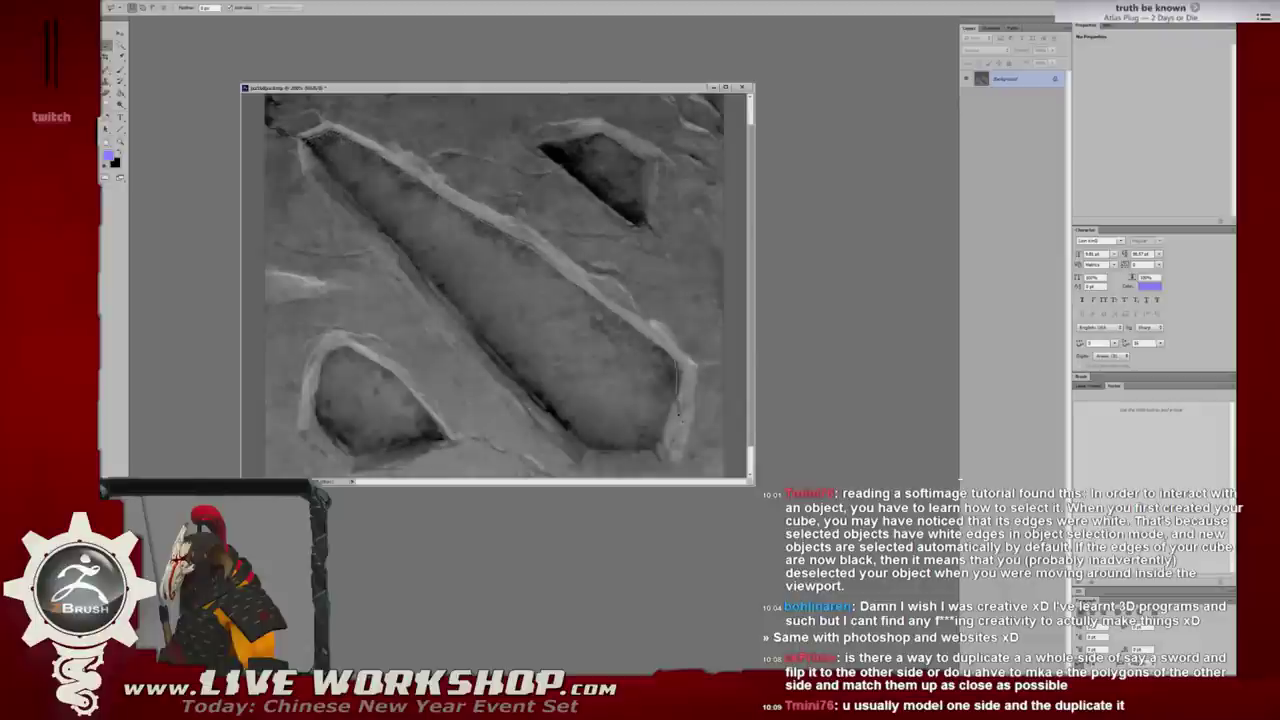
mouse_move(667, 453)
mouse_down()
mouse_move(586, 448)
mouse_move(305, 142)
mouse_up()
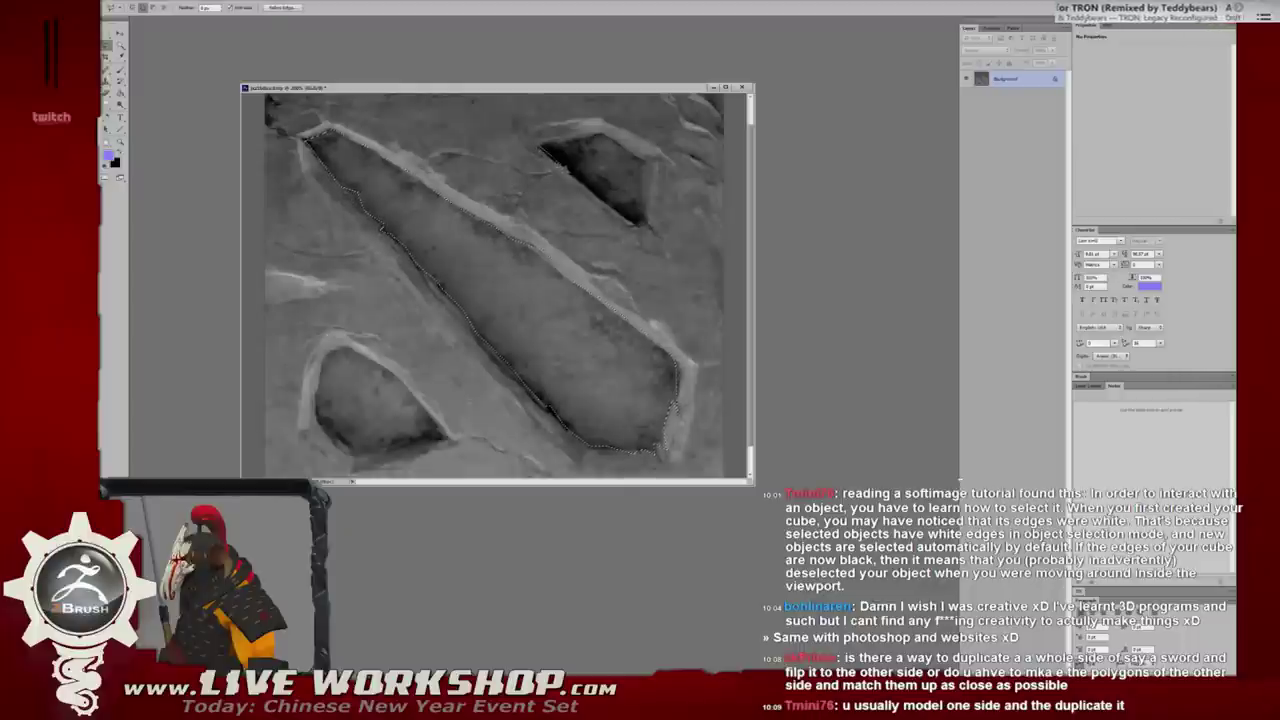
Add the upper-right and lower-left recessed shapes to the lasso selection, then create a new empty layer.
mouse_move(540, 147)
shift+mouse_down()
mouse_move(636, 224)
mouse_move(642, 160)
shift+mouse_up()
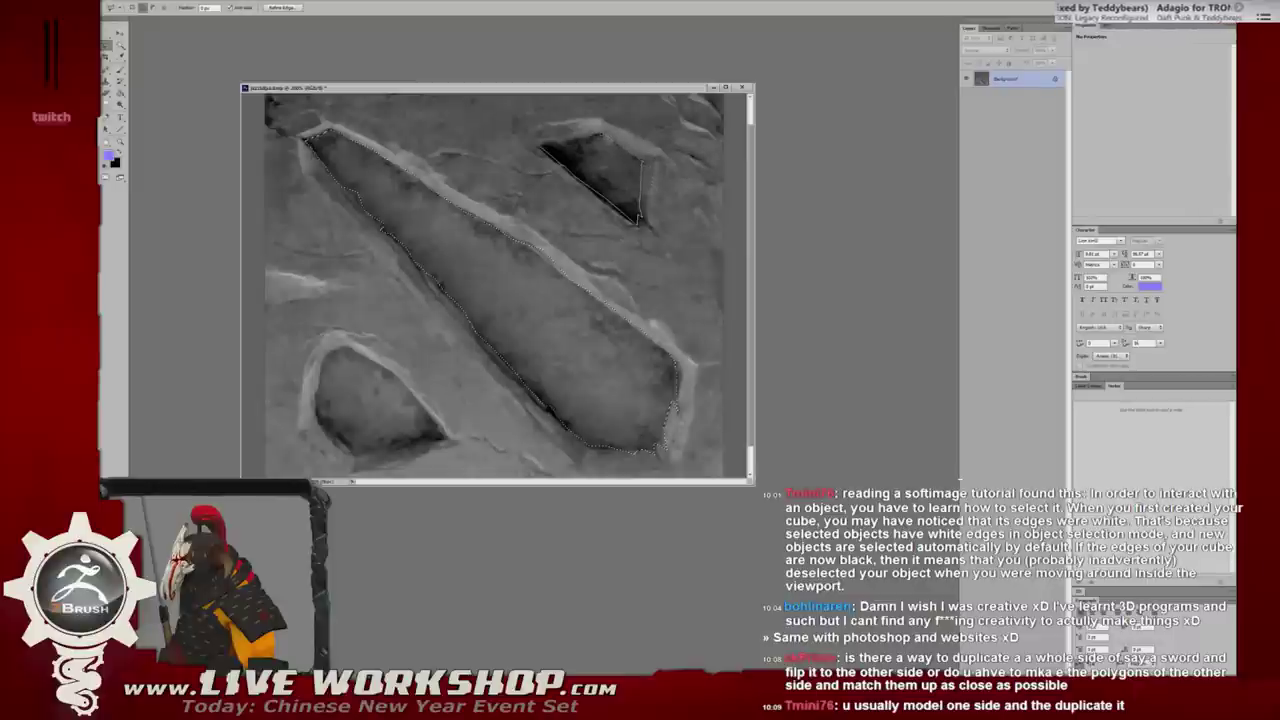
shift+drag(642, 160, 542, 147)
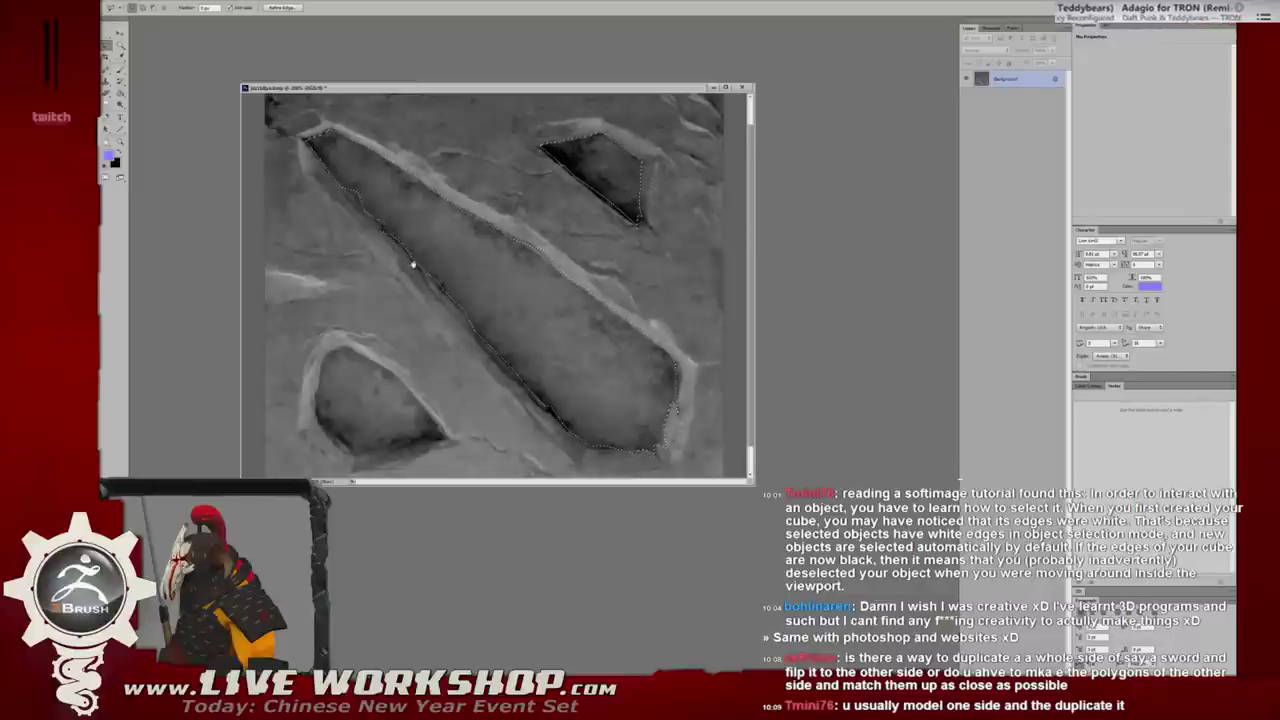
scroll(409, 263, down, 2)
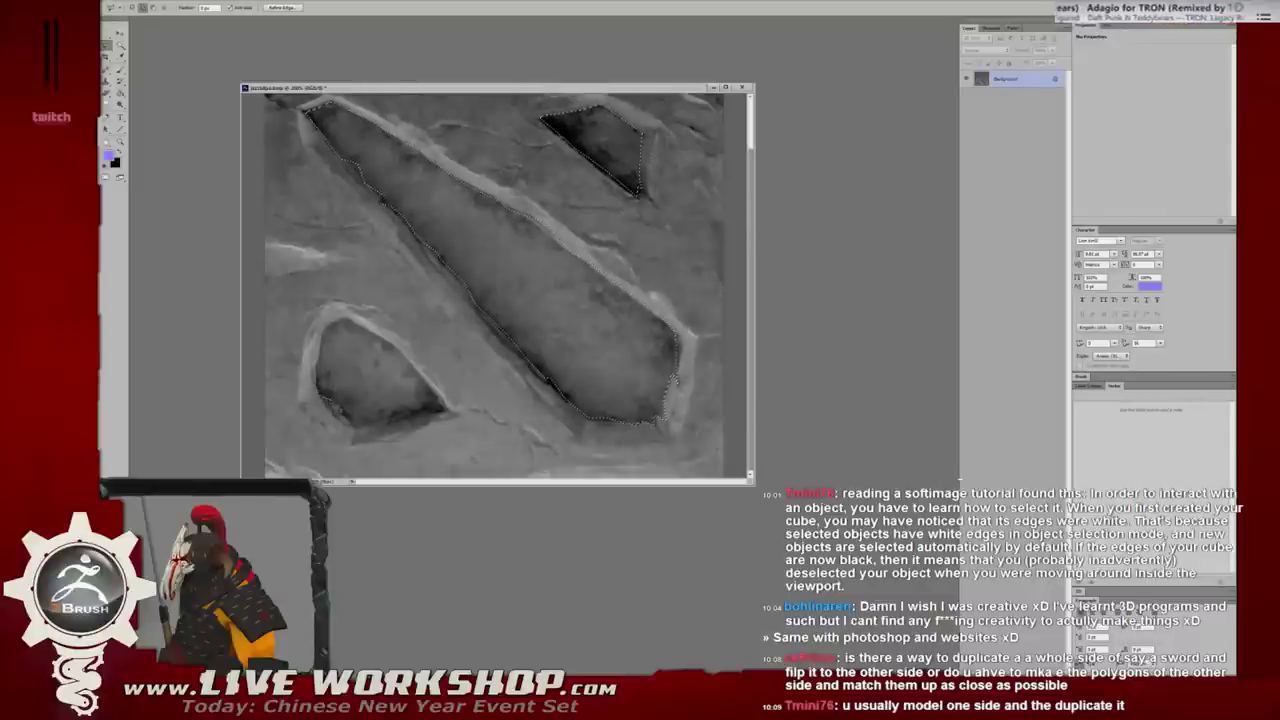
mouse_move(322, 398)
shift+mouse_down()
mouse_move(380, 428)
mouse_move(356, 330)
mouse_move(326, 340)
shift+mouse_up()
key(g)
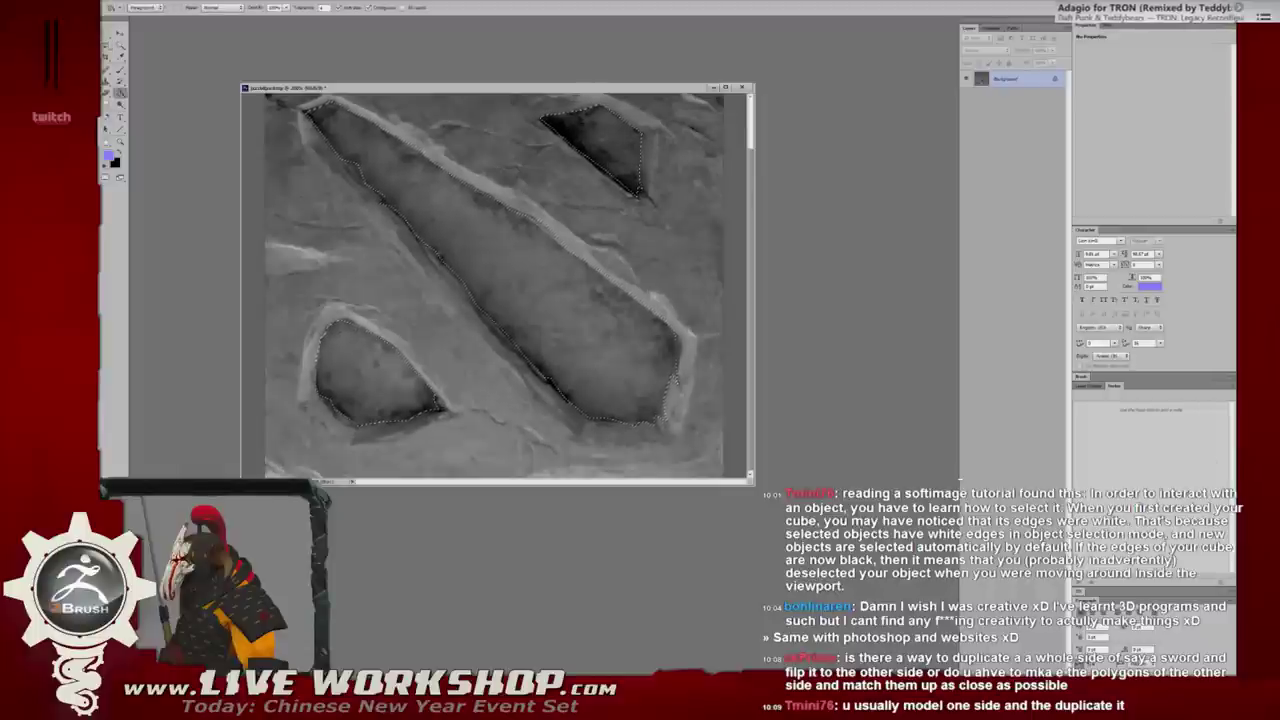
key(ctrl+shift+alt+n)
Fill the selected logo shapes with solid black.
key(x)
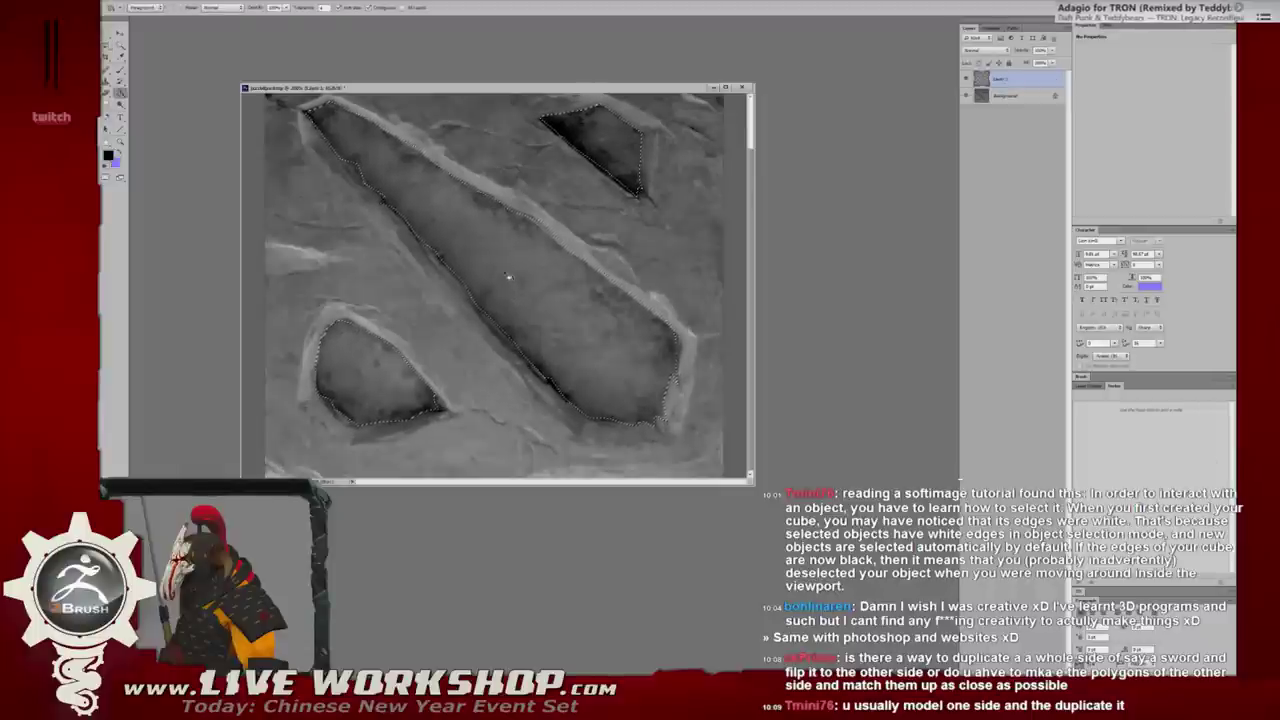
click(508, 279)
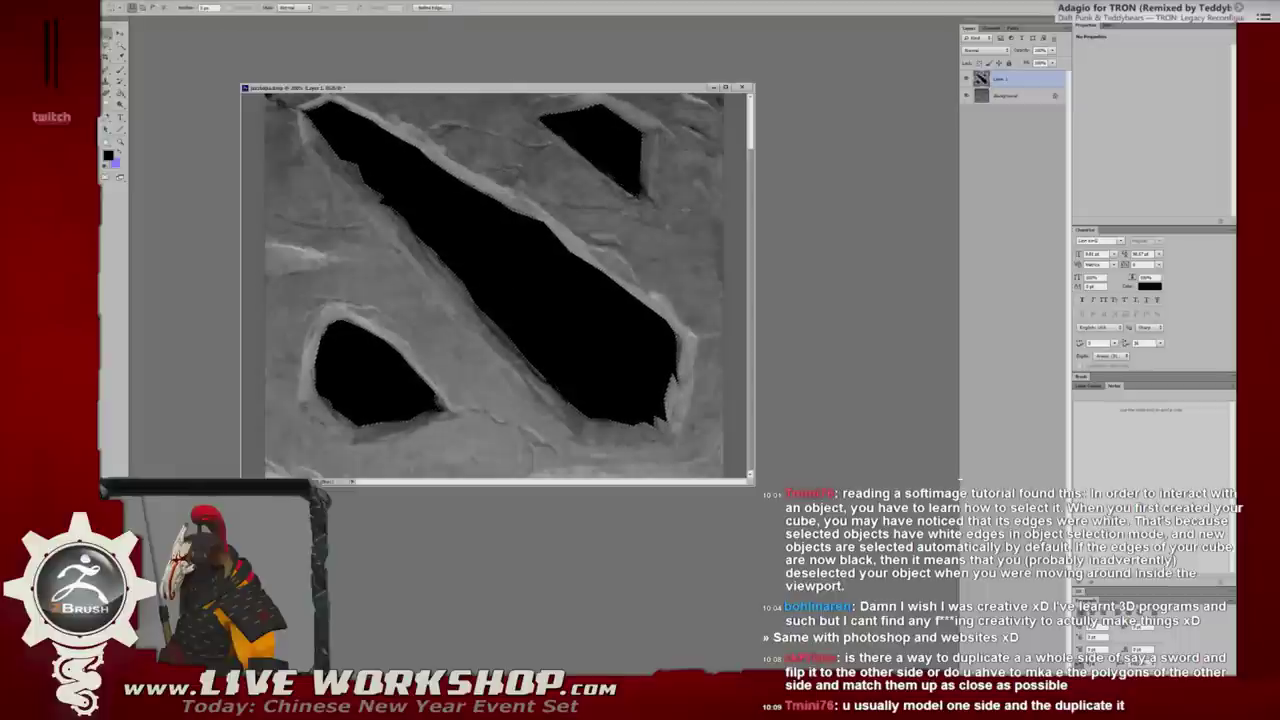
key(ctrl+minus)
key(ctrl+minus)
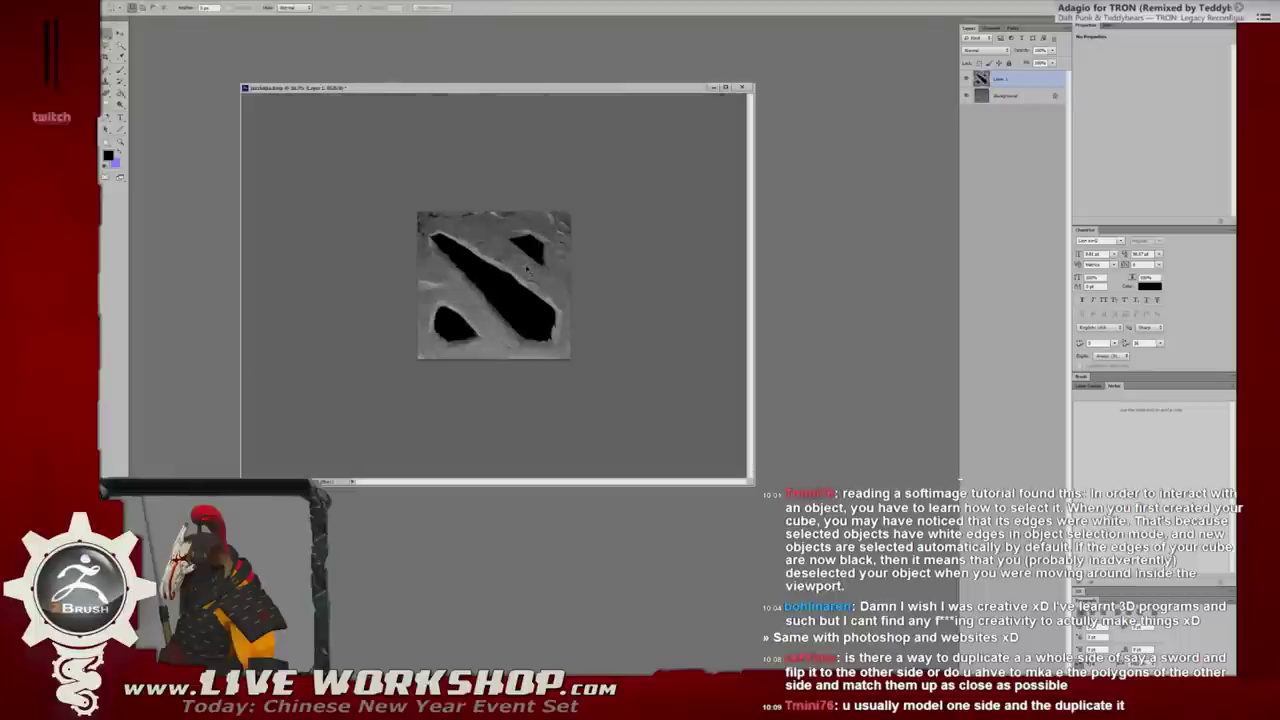
Raise the Background layer's brightness to 21 and increase its contrast with Brightness/Contrast.
key(ctrl+l)
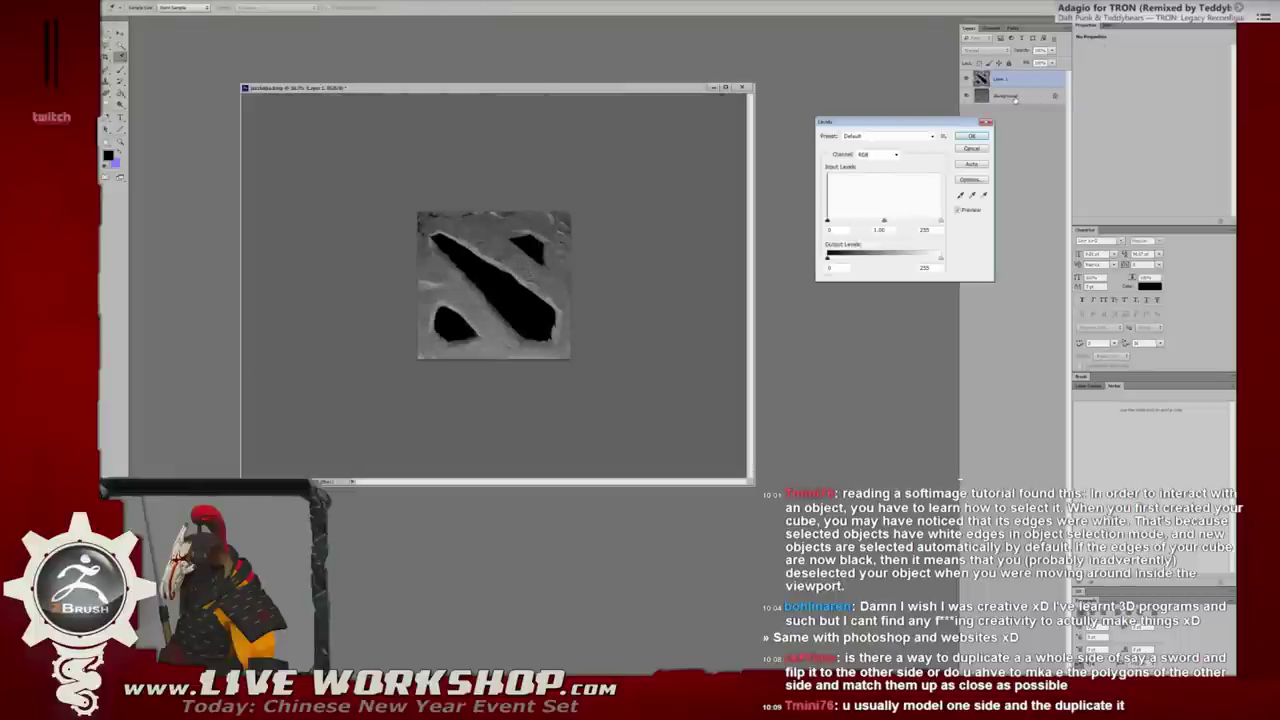
key(Escape)
click(1000, 95)
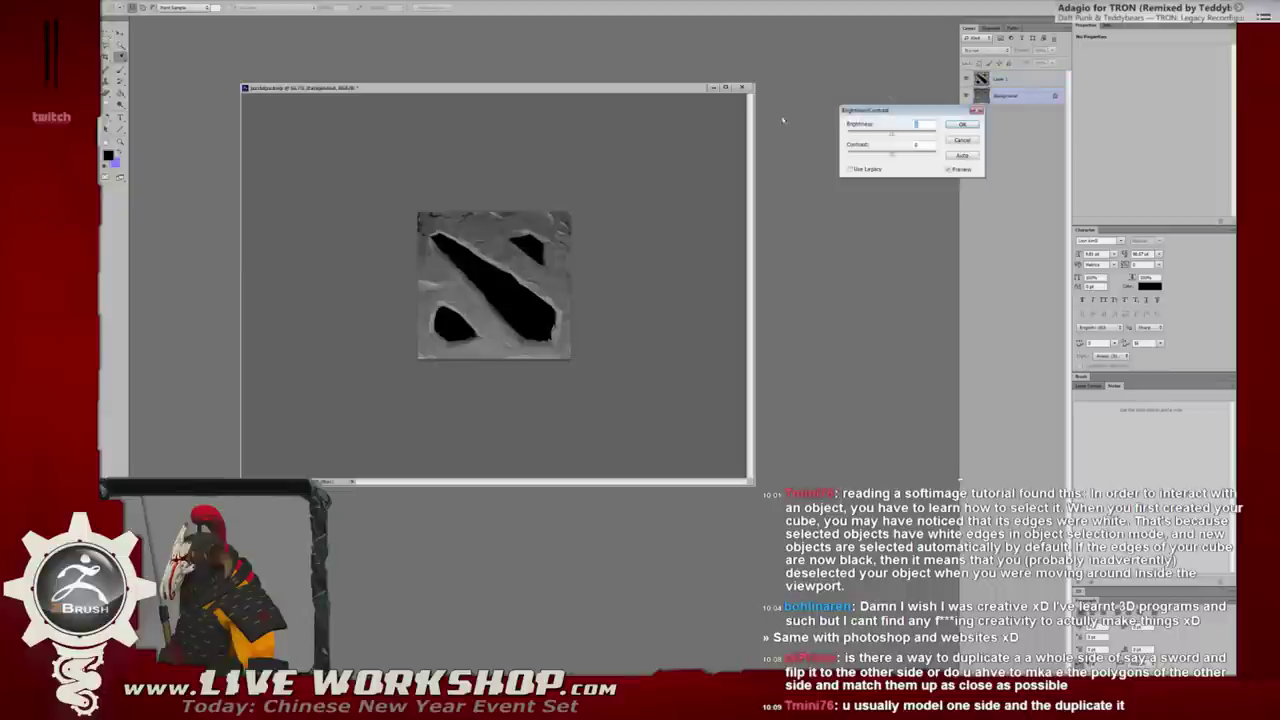
key(Tab)
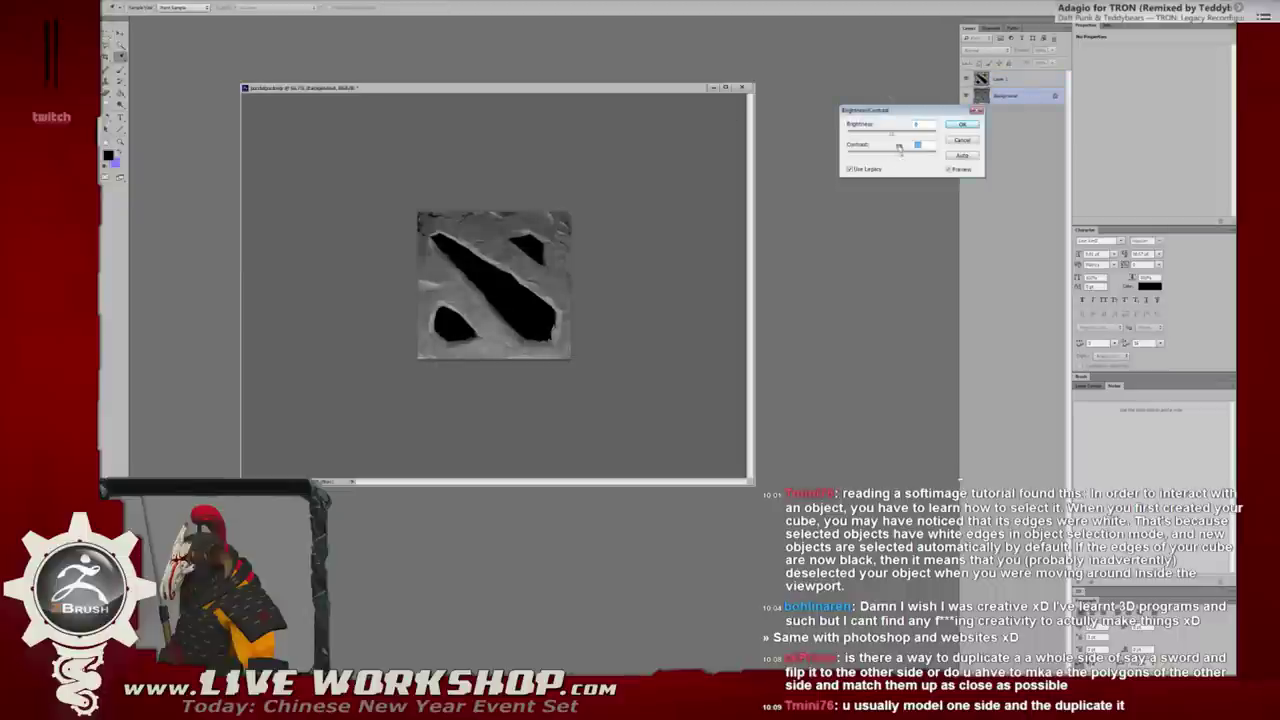
drag(893, 137, 908, 136)
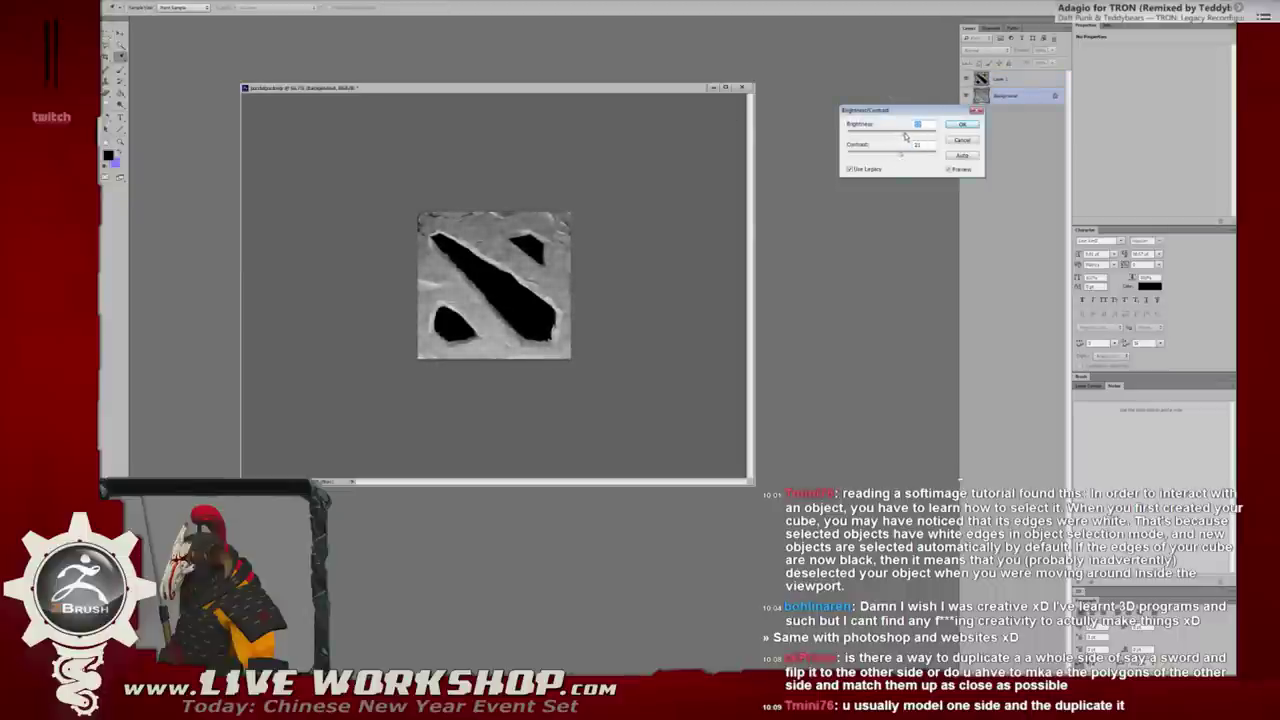
click(961, 125)
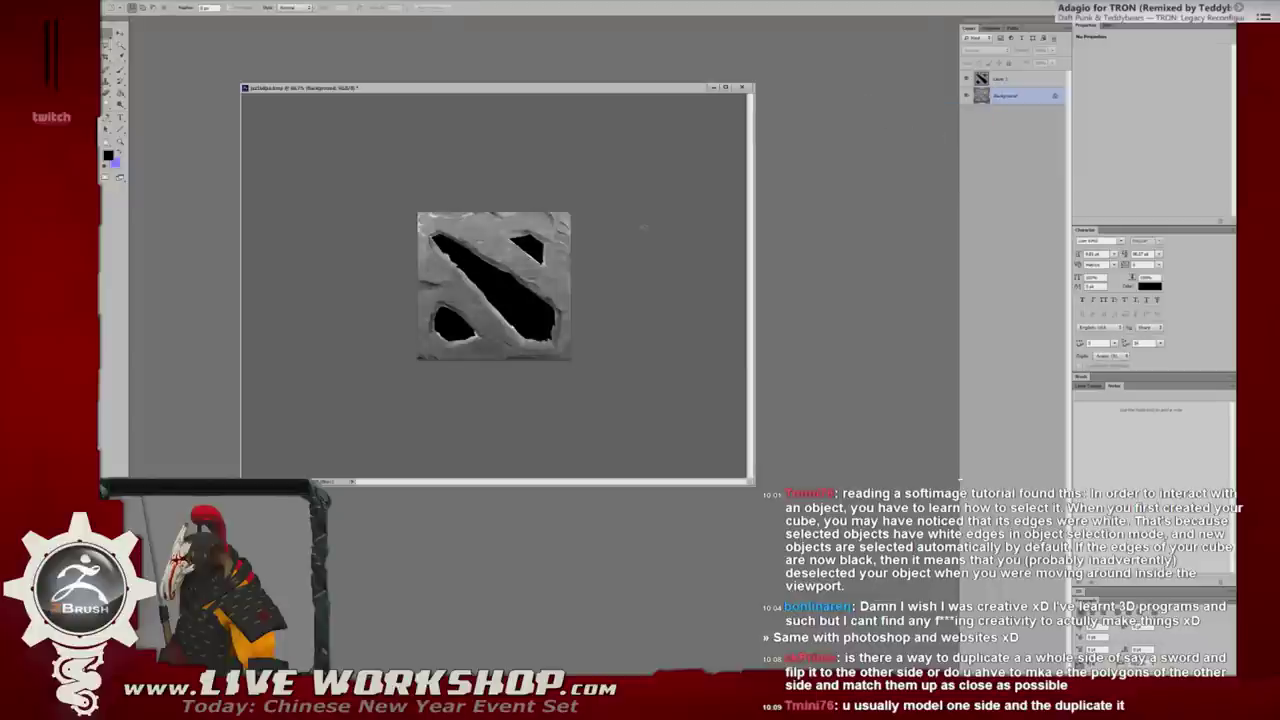
key(ctrl+alt+shift+b)
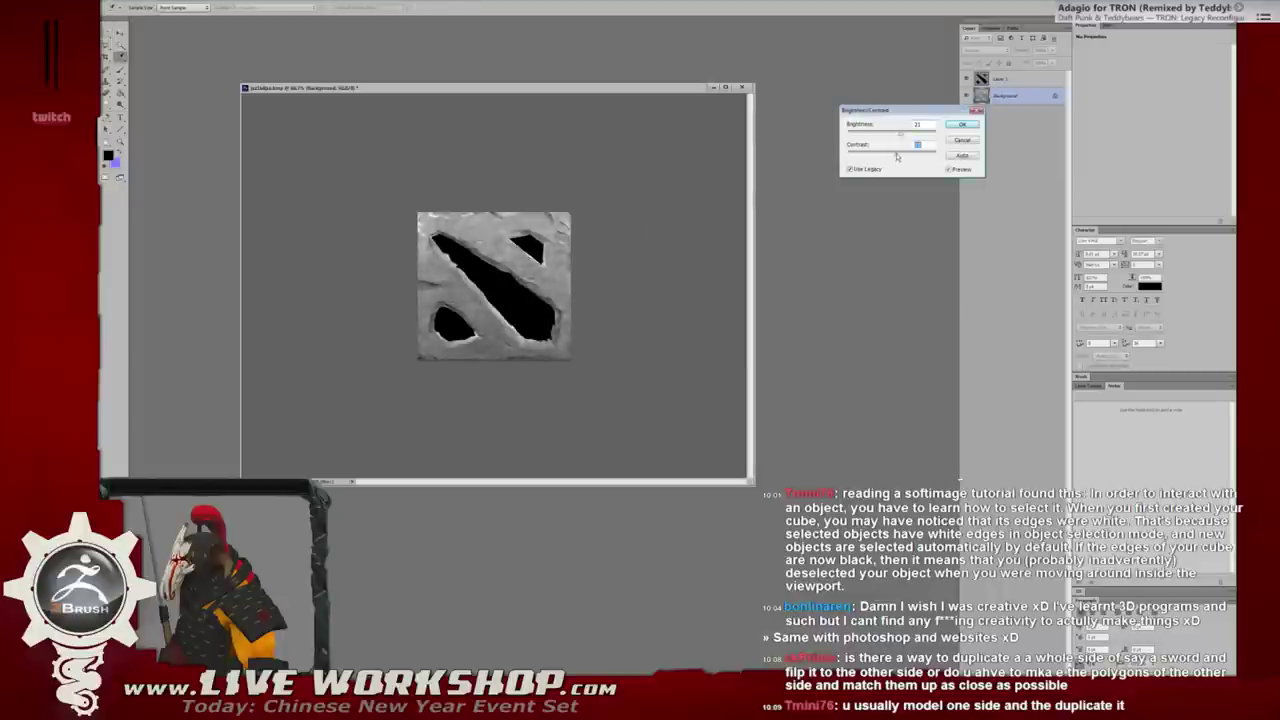
key(Tab)
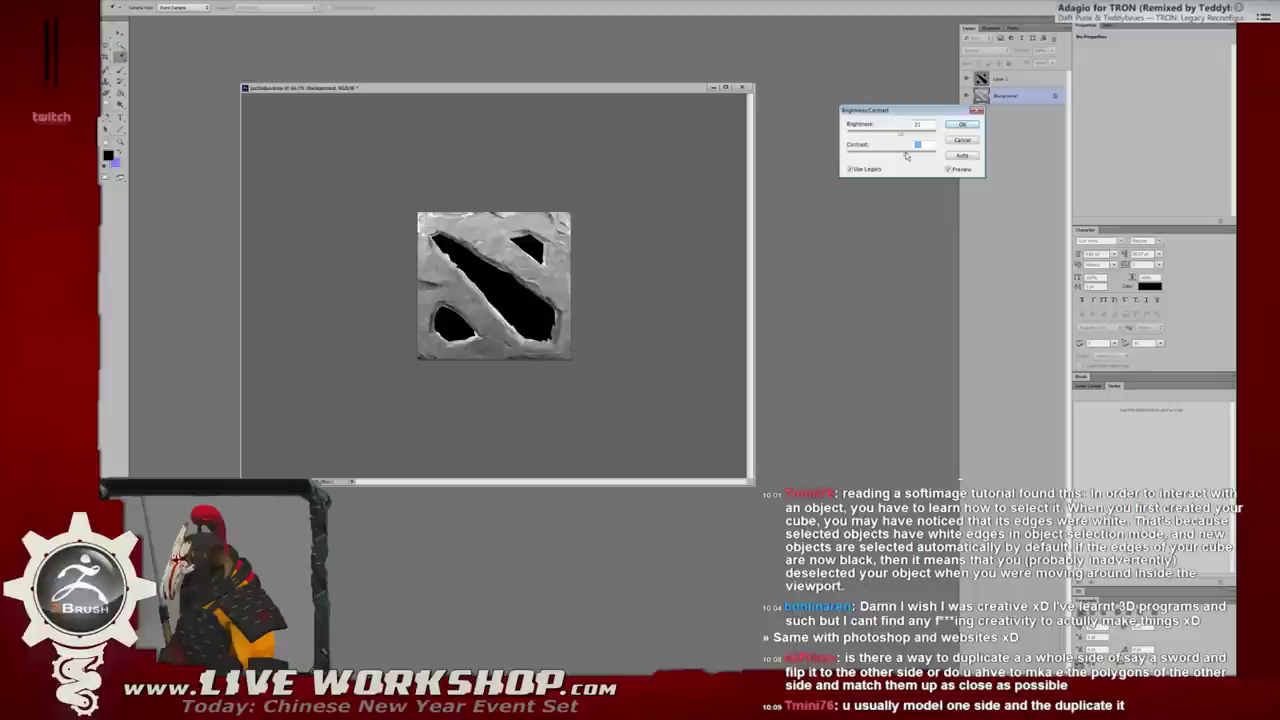
click(951, 127)
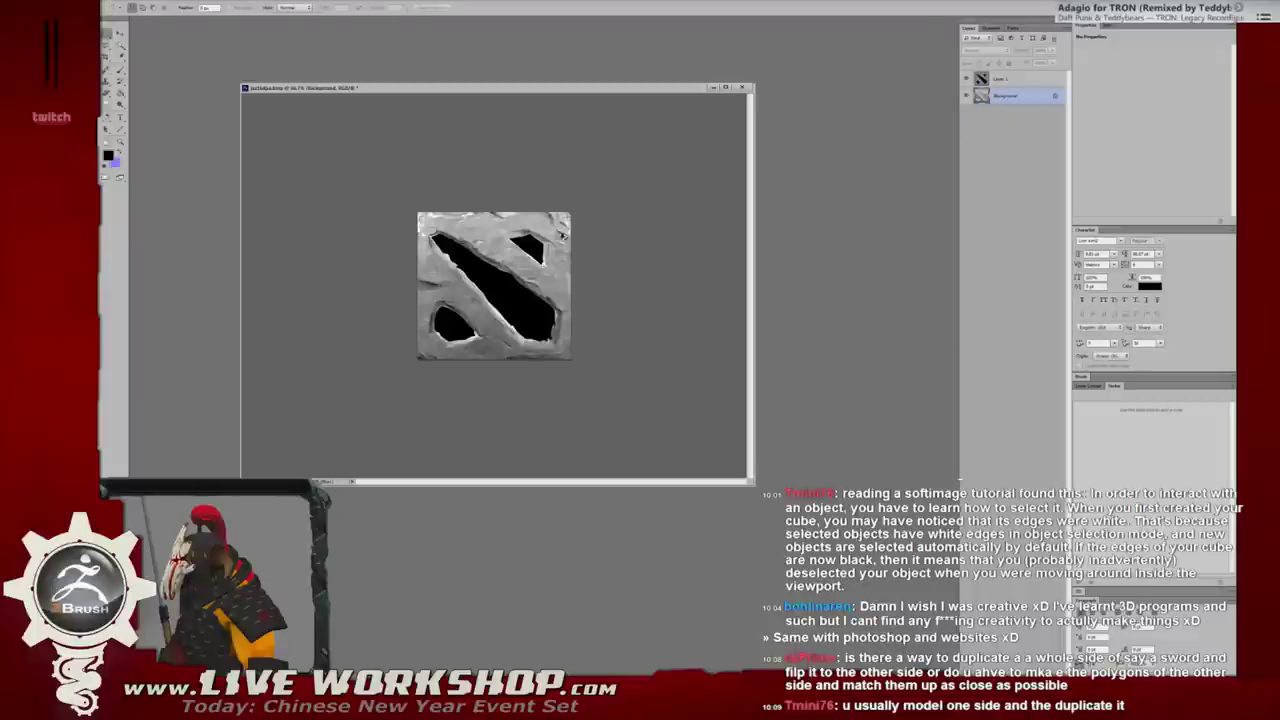
Save the image to the Desktop as Targa file 'logo_tga', then close the document.
key(ctrl+shift+s)
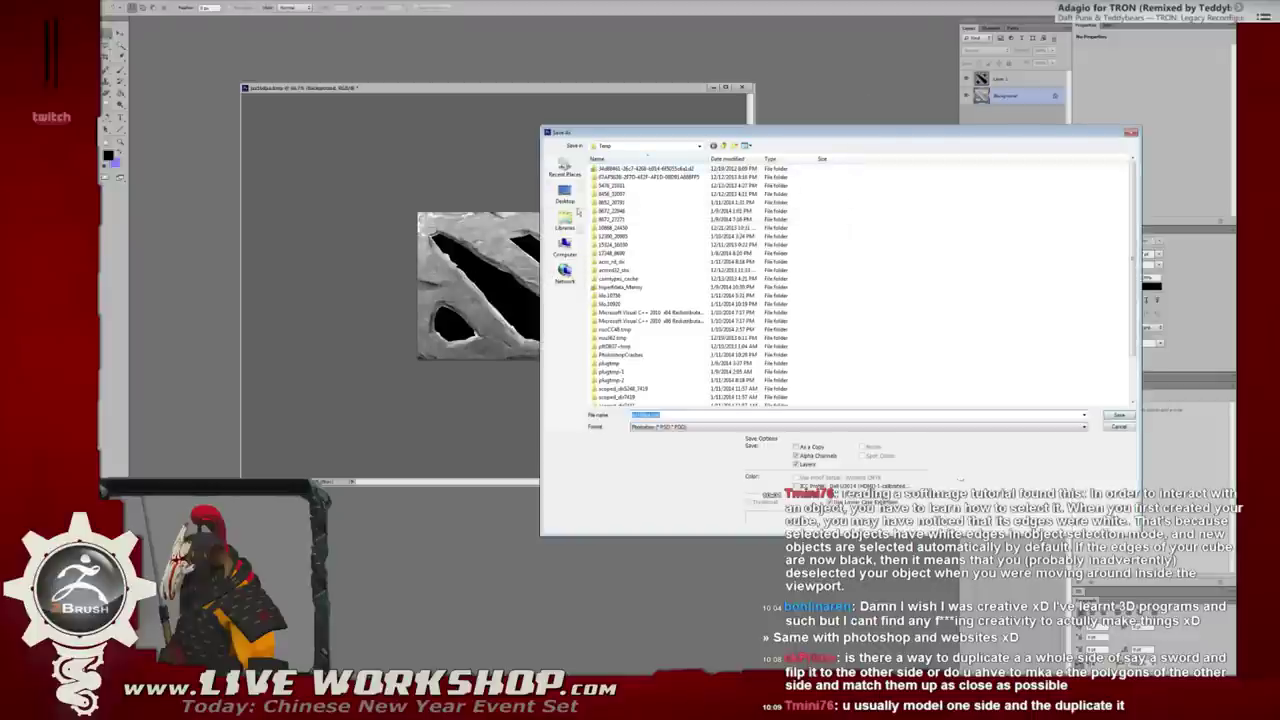
click(566, 195)
click(648, 414)
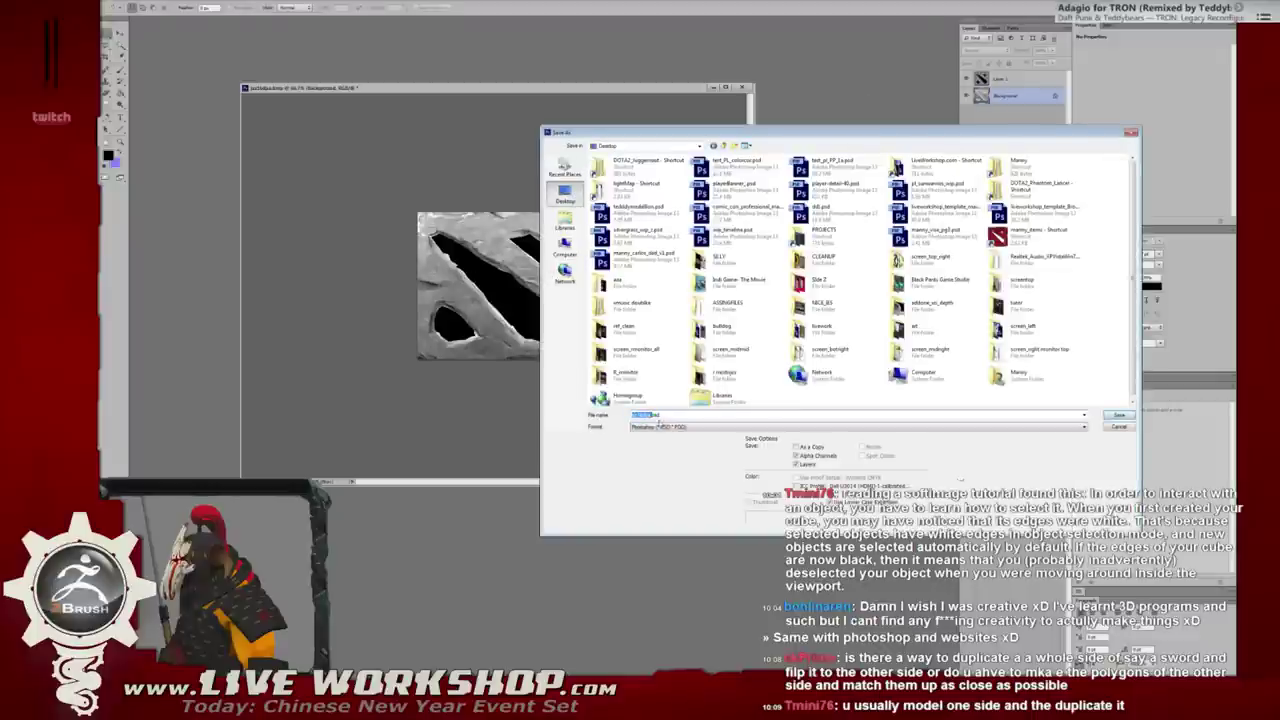
click(659, 426)
click(700, 545)
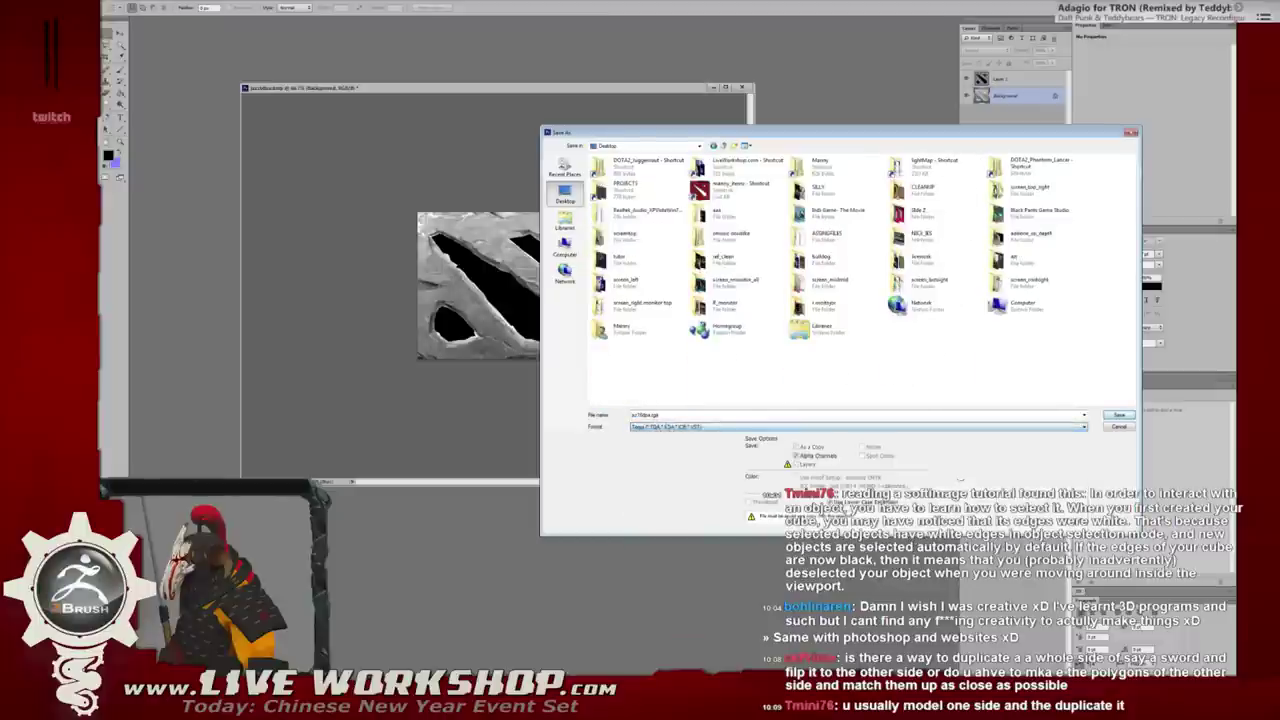
click(676, 428)
click(678, 430)
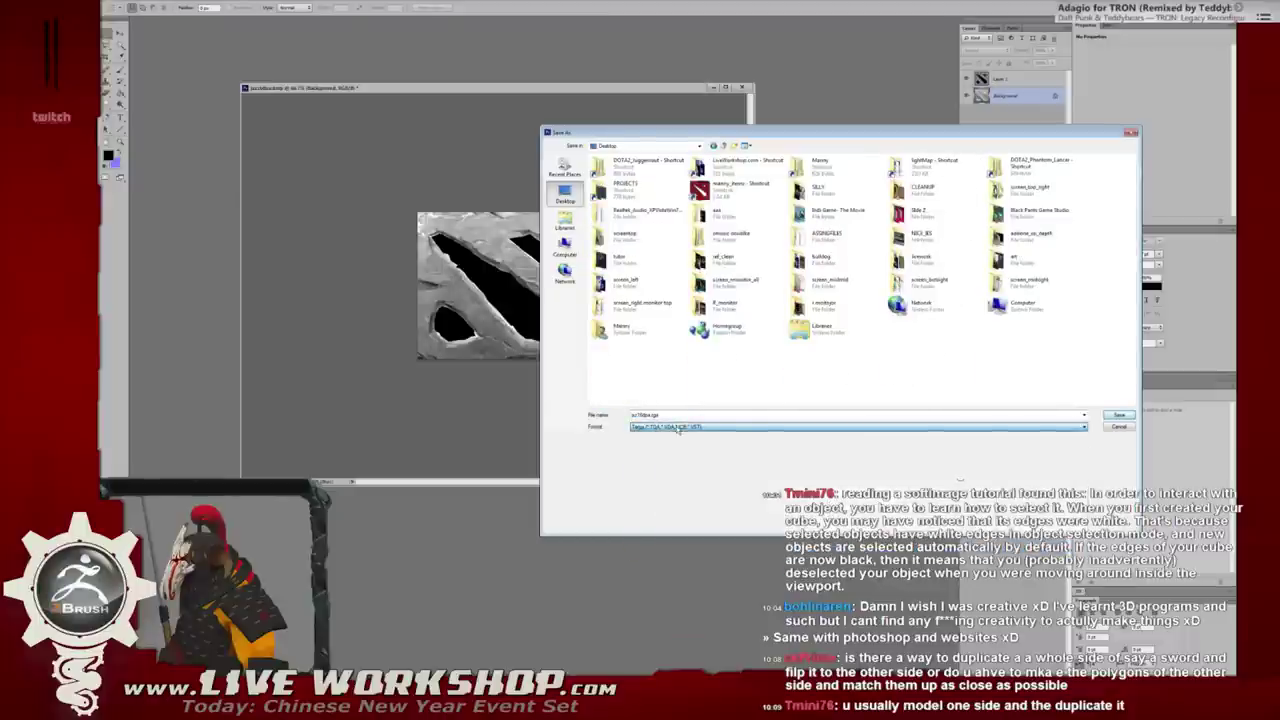
key(shift+Tab)
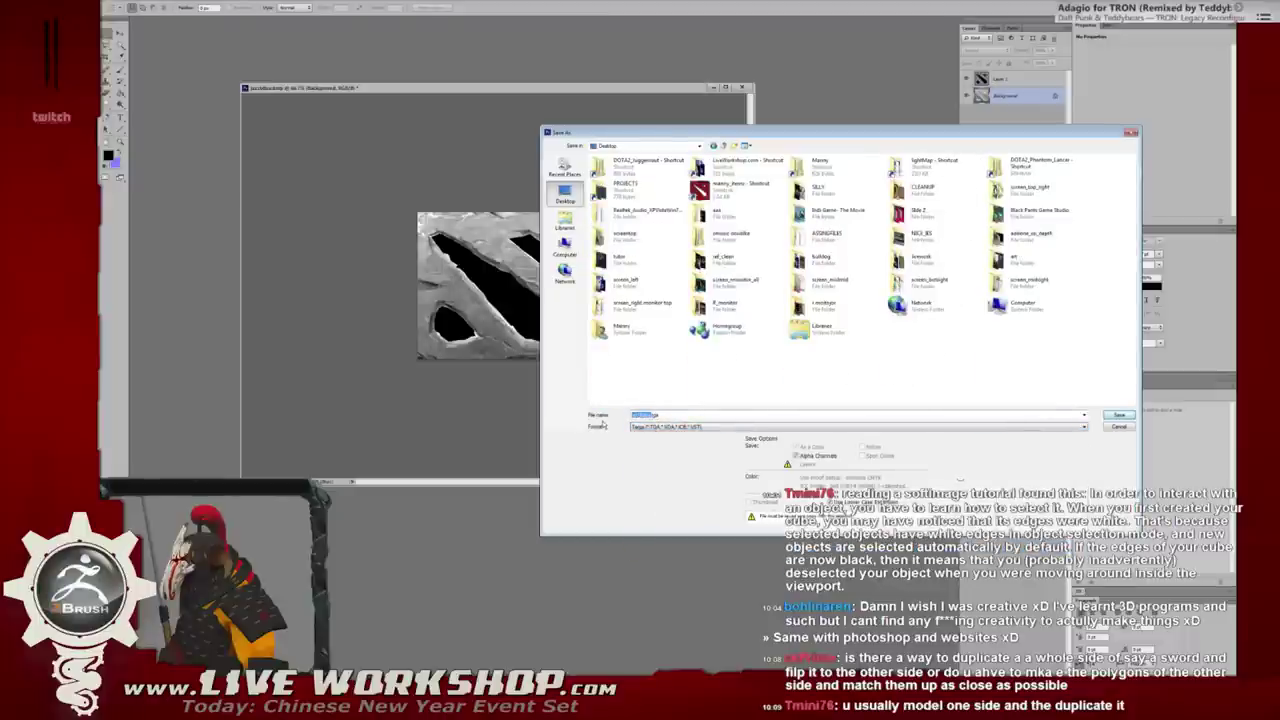
text(logo_tga)
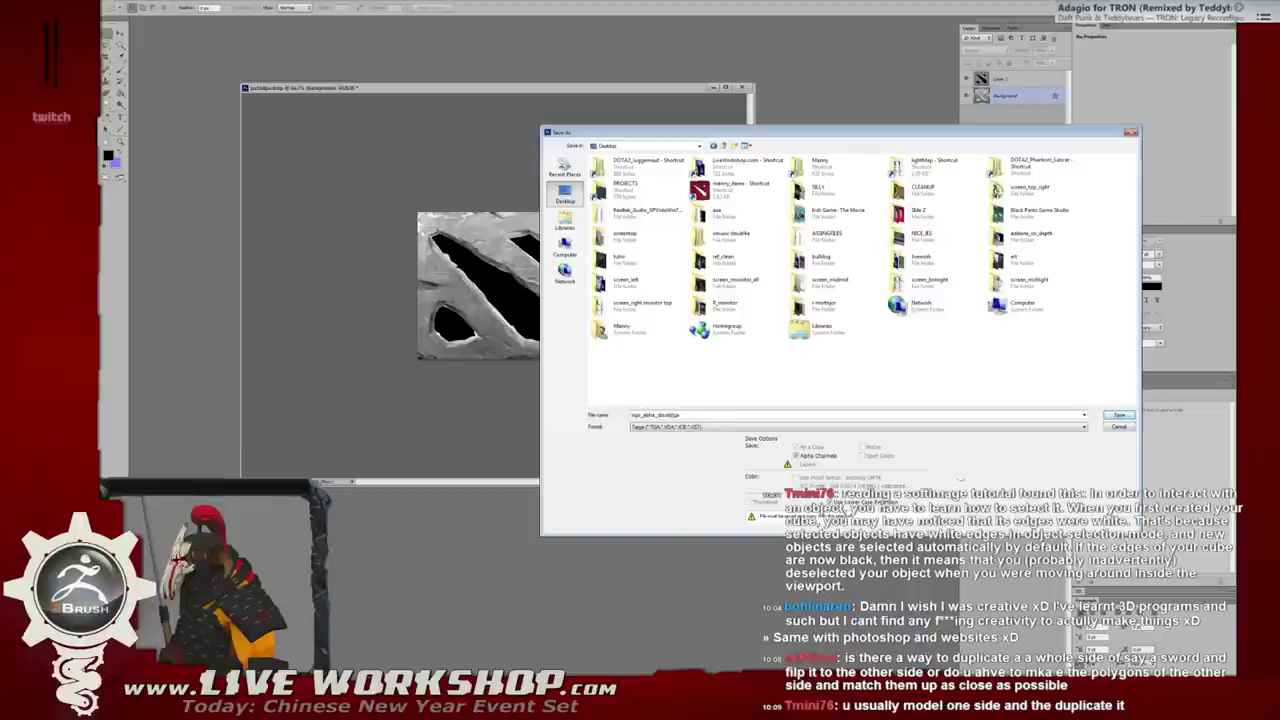
key(Return)
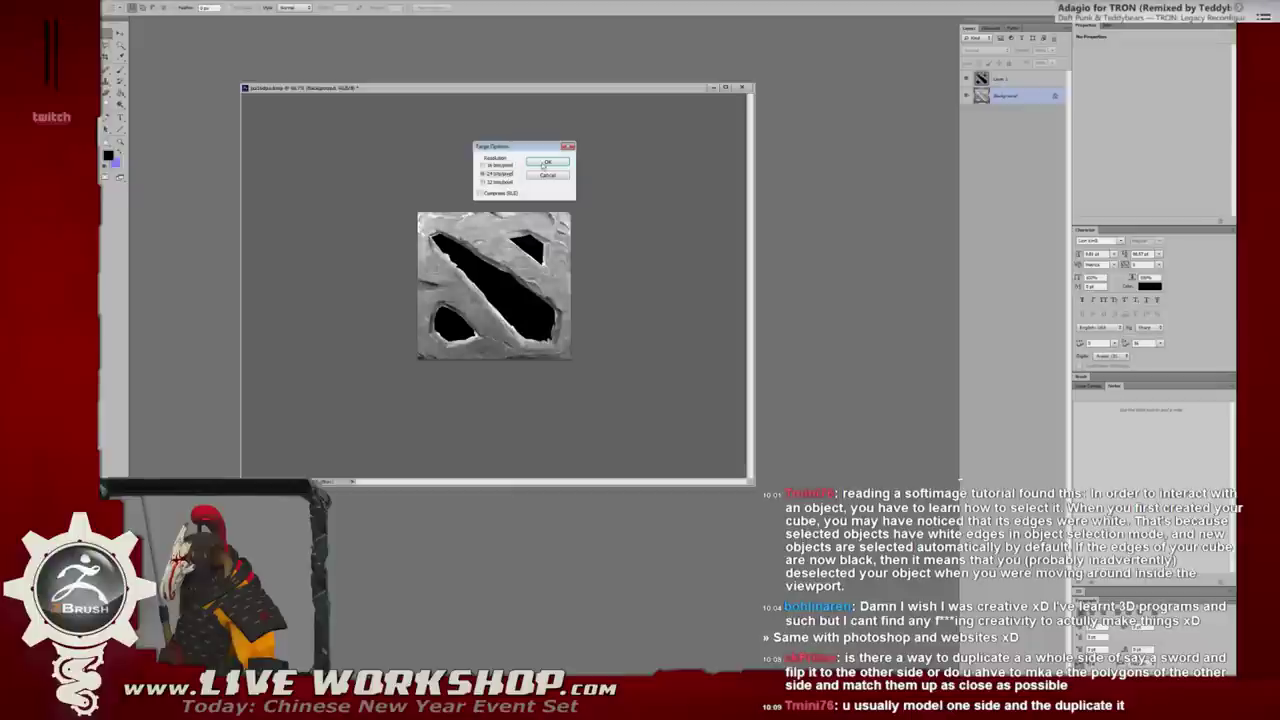
key(Return)
click(741, 87)
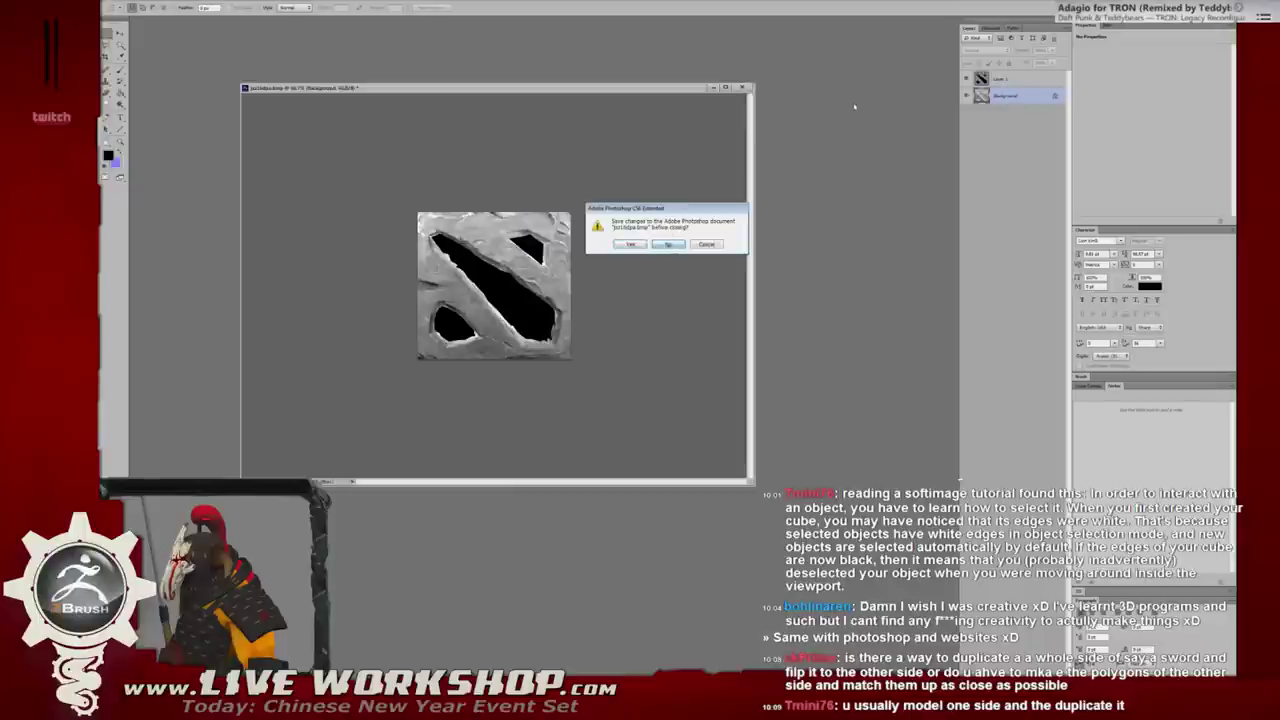
Close the logo document without saving, return to ZBrush and start an alpha import from the Desktop.
key(n)
key(alt+Tab)
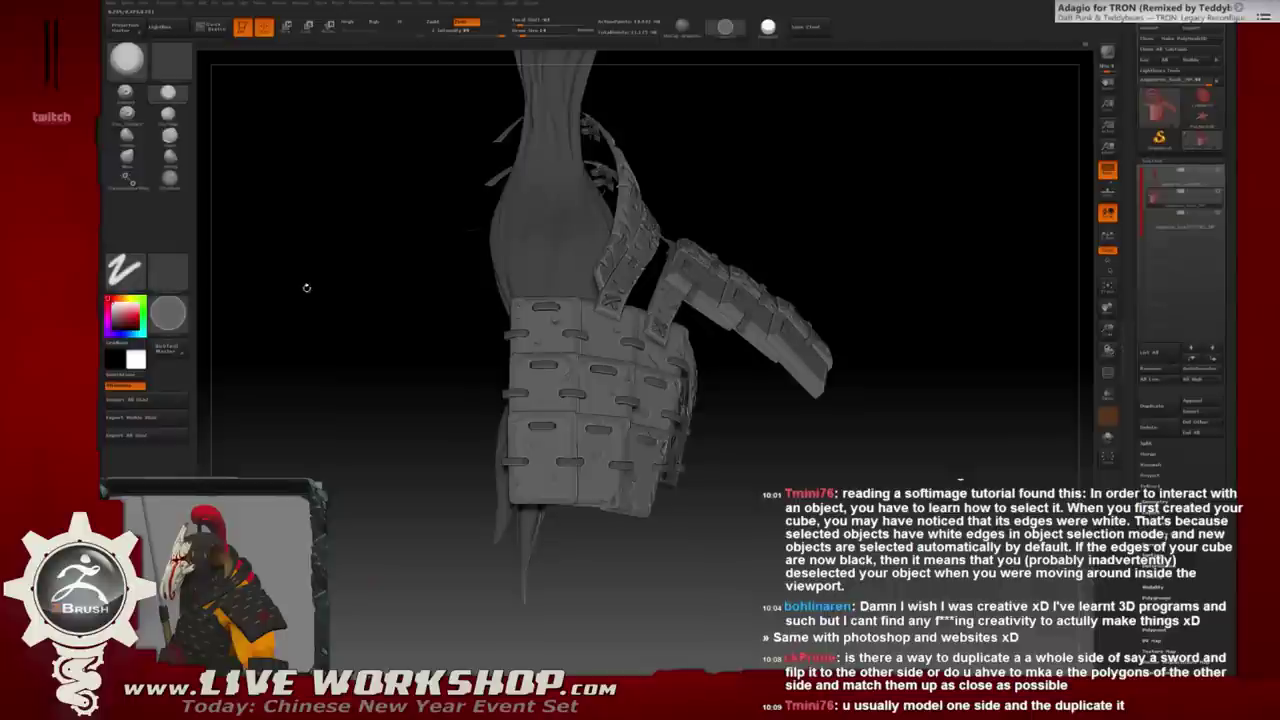
click(172, 62)
click(172, 62)
click(215, 300)
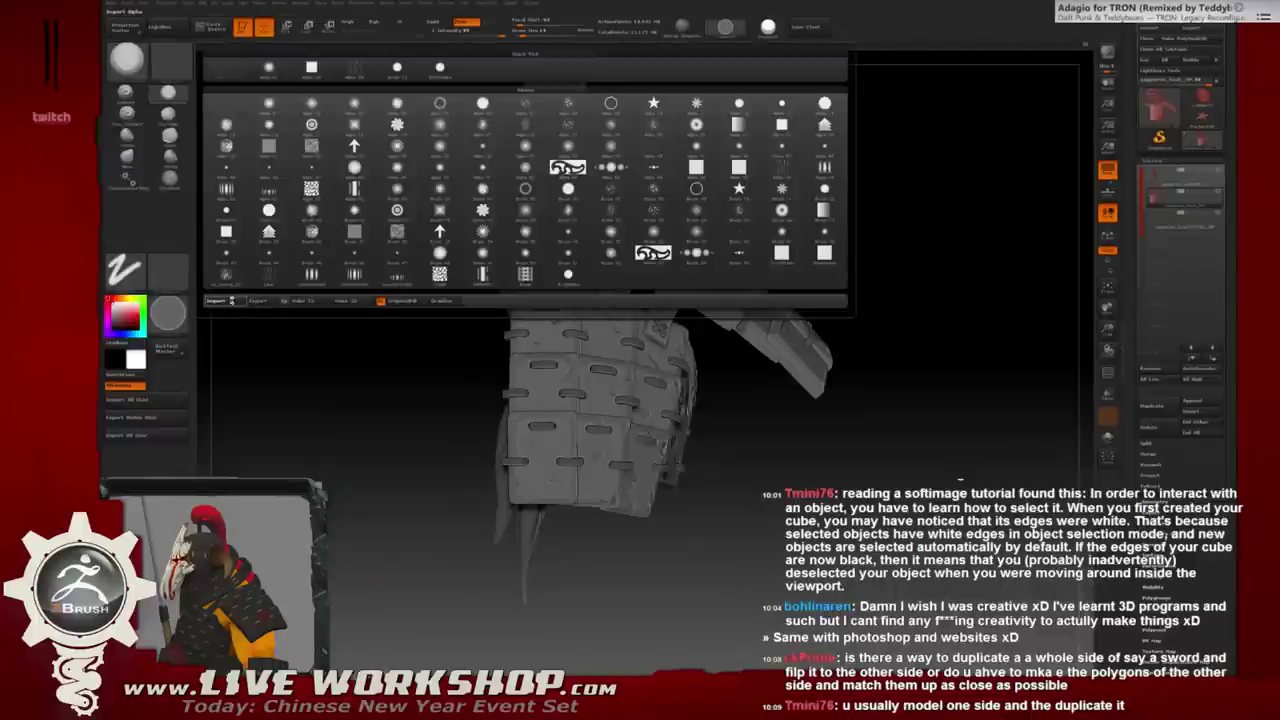
click(292, 203)
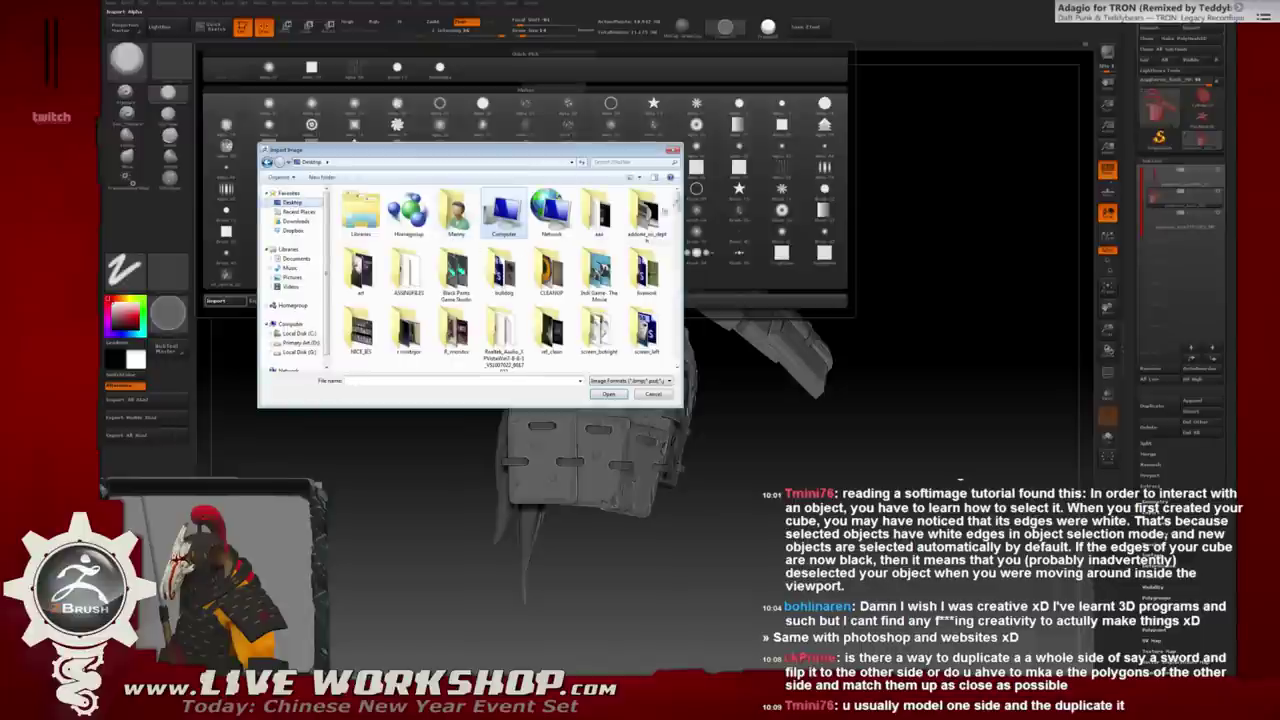
Re-sort the Desktop files and load the logo Targa as a new 256×256 alpha.
scroll(645, 235, down, 2)
scroll(645, 230, down, 3)
scroll(643, 220, down, 3)
scroll(640, 205, down, 3)
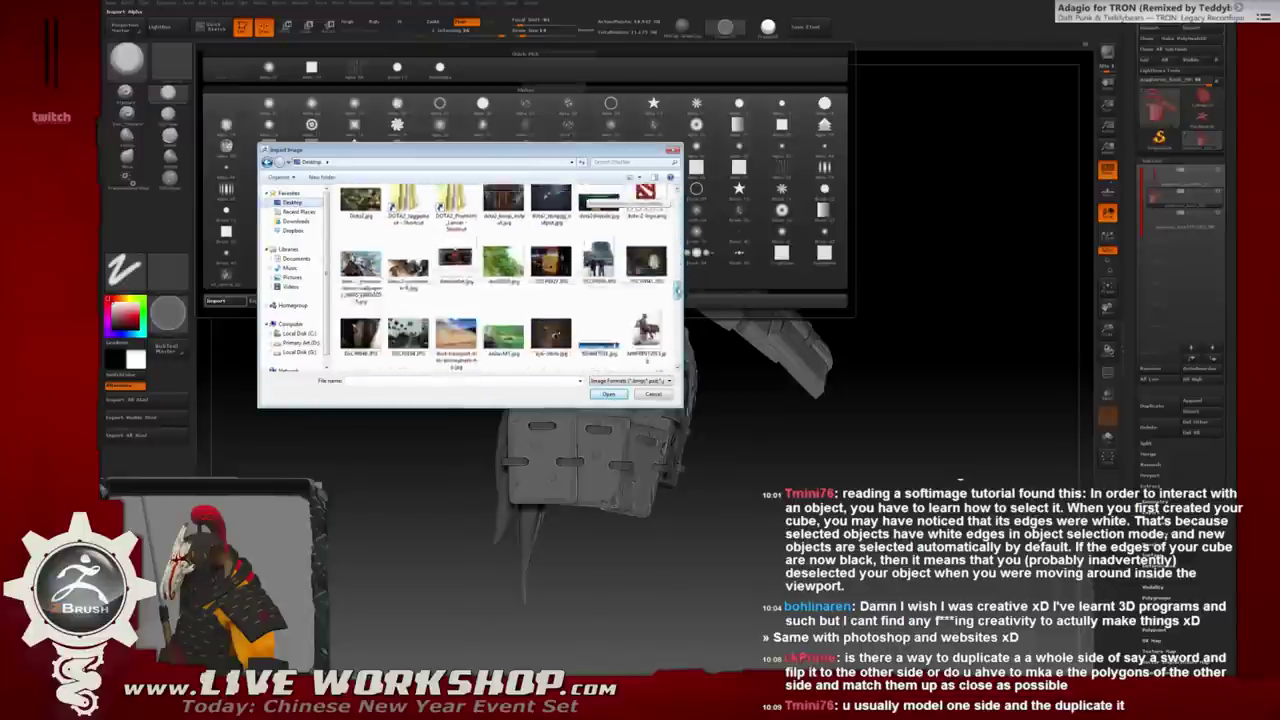
mouse_move(677, 290)
mouse_down()
mouse_move(679, 357)
mouse_move(677, 215)
mouse_move(662, 190)
mouse_up()
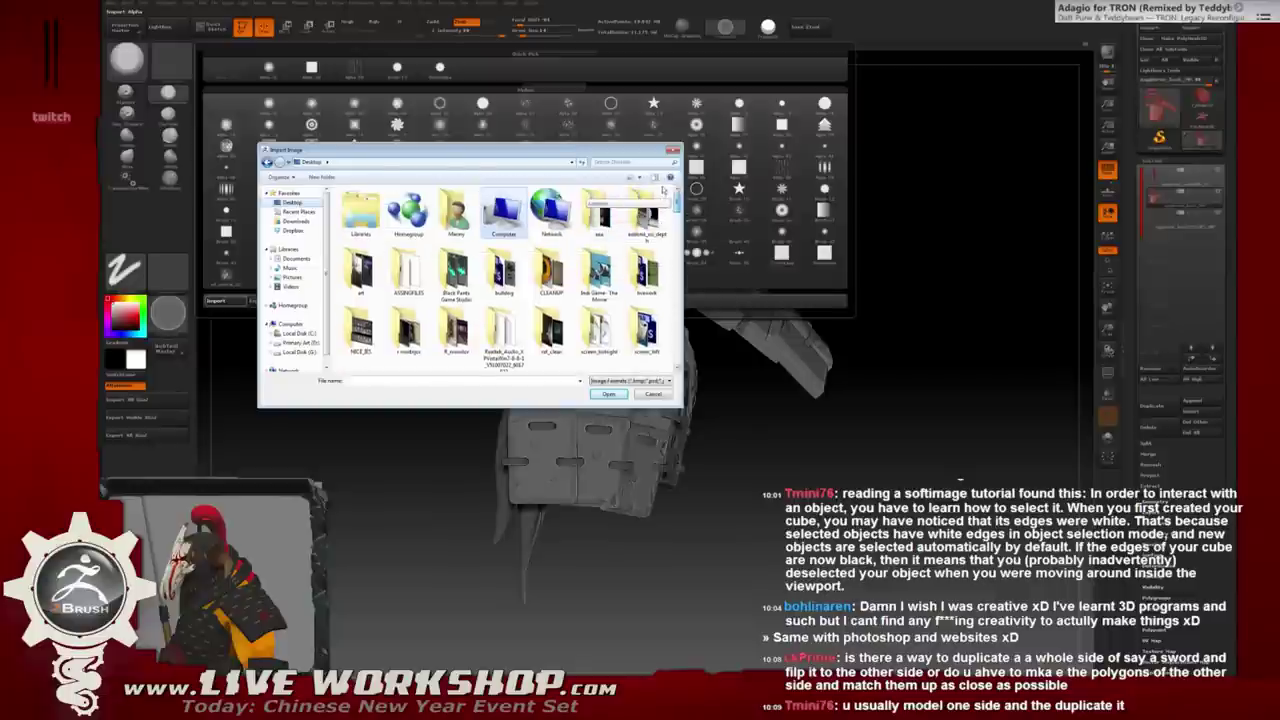
drag(683, 407, 816, 517)
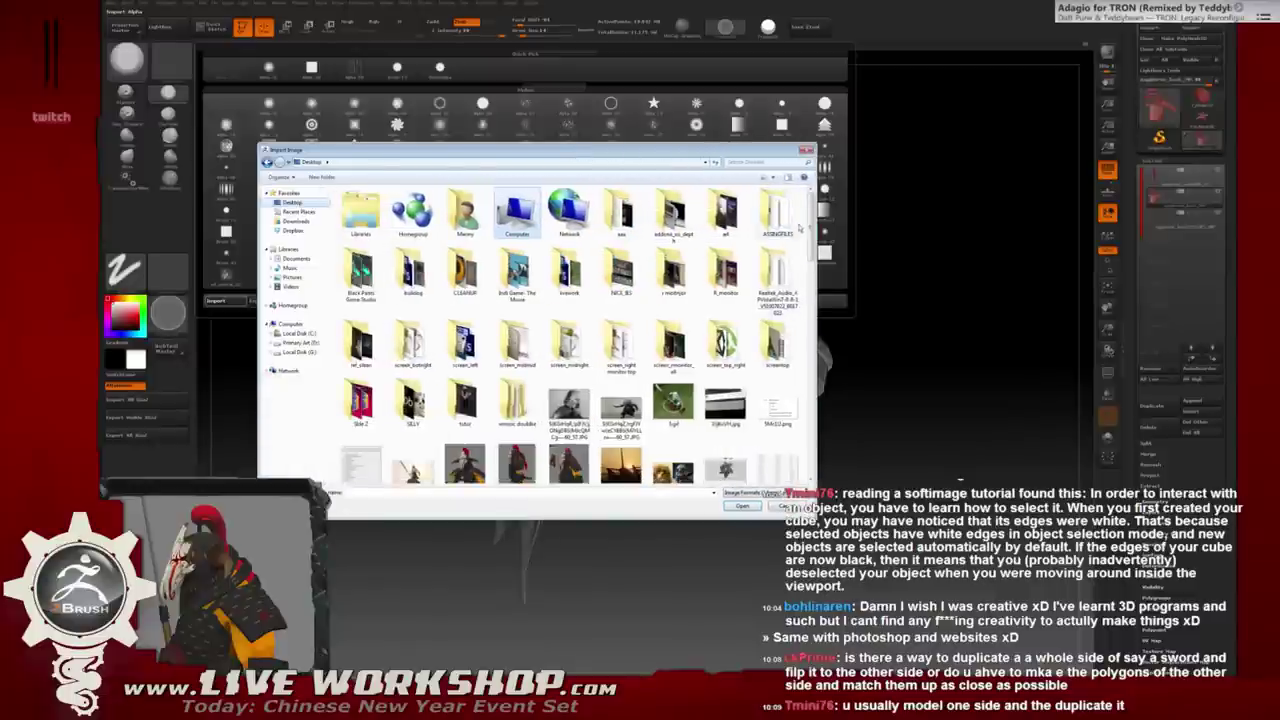
drag(812, 252, 811, 440)
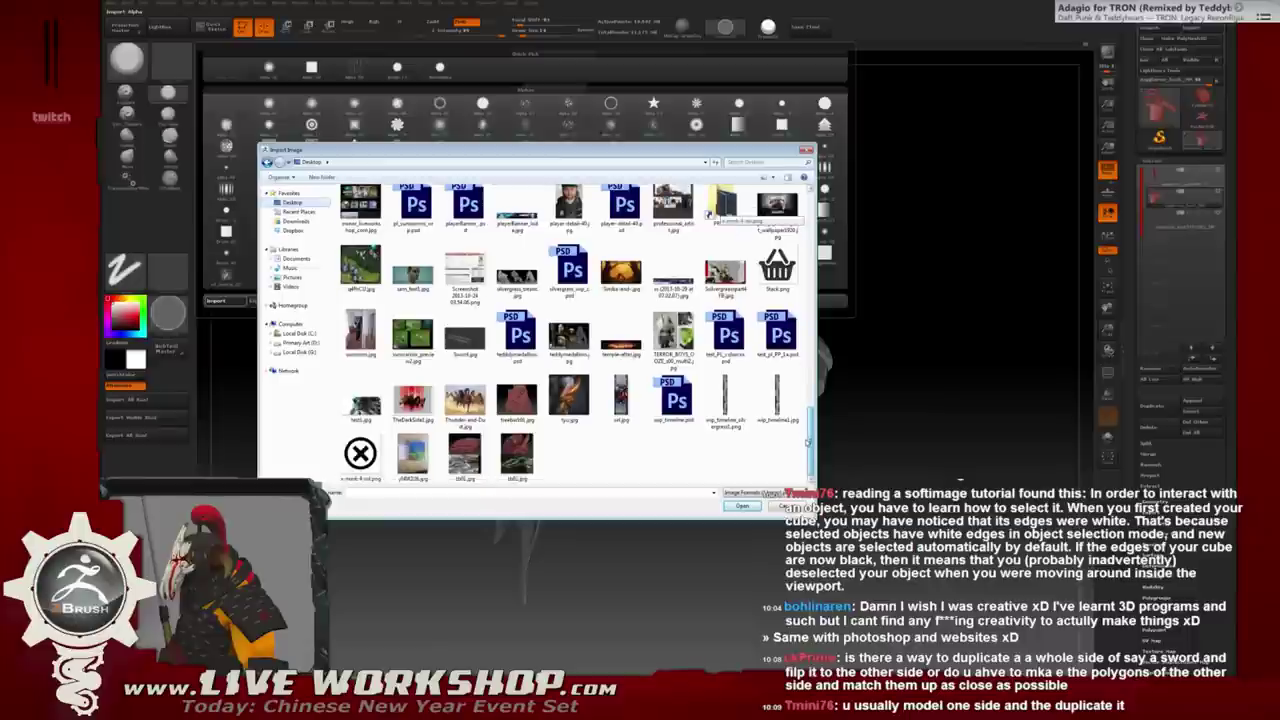
right_click(629, 440)
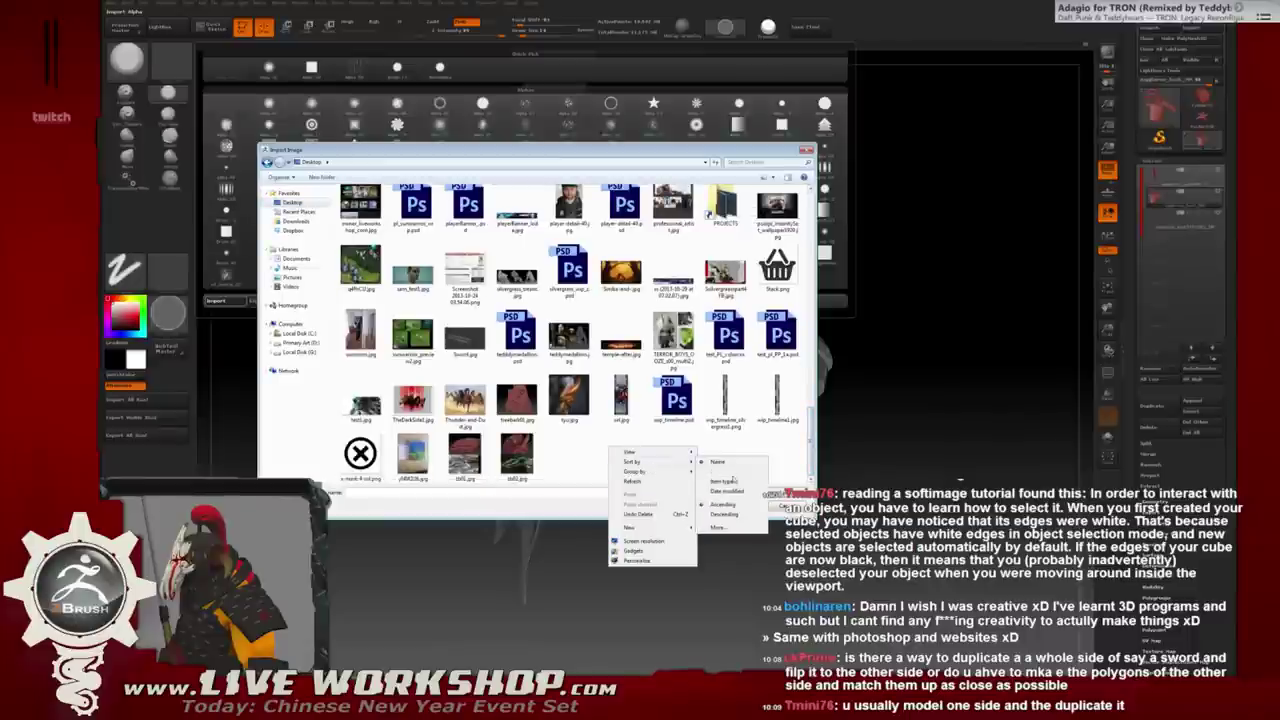
click(640, 481)
scroll(604, 250, up, 5)
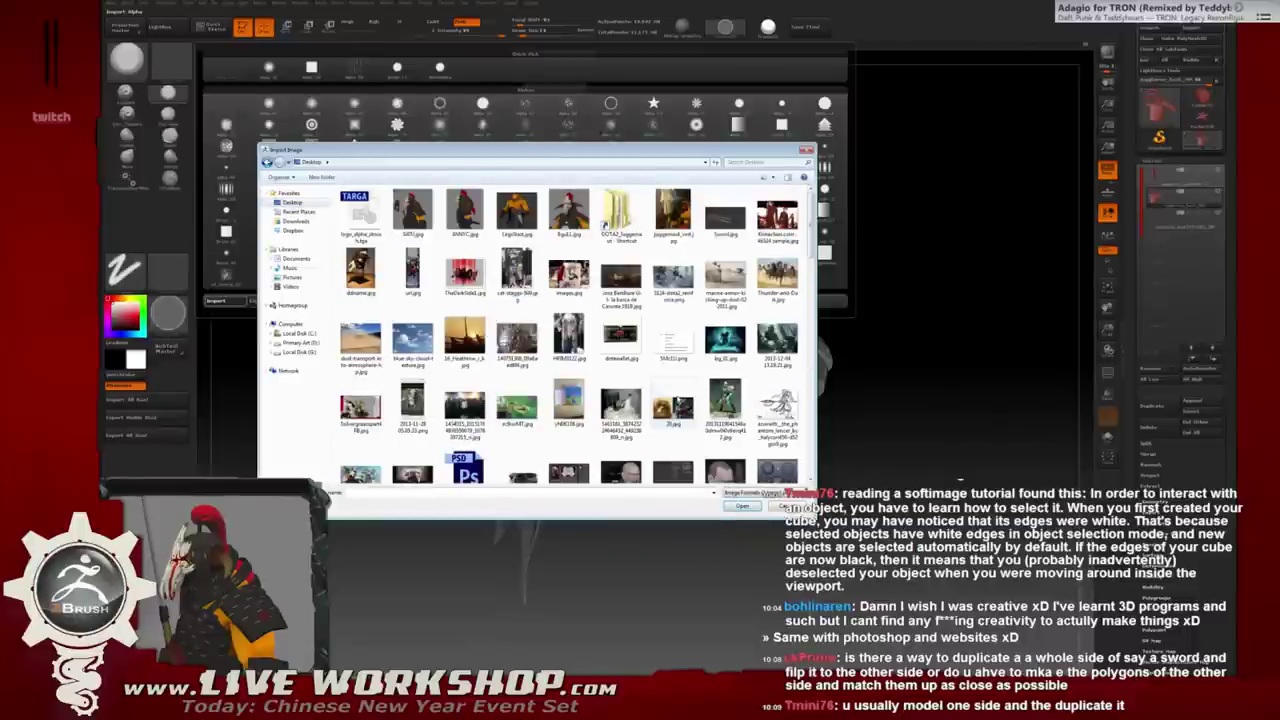
double_click(357, 212)
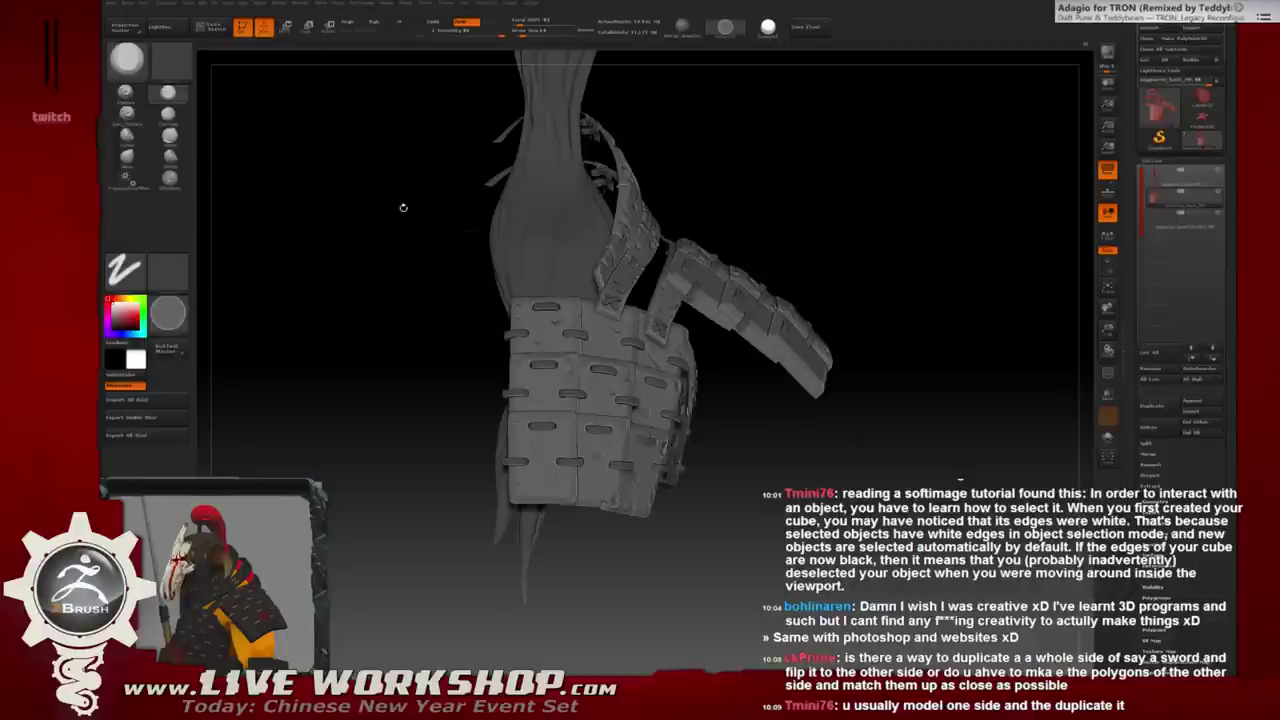
click(184, 72)
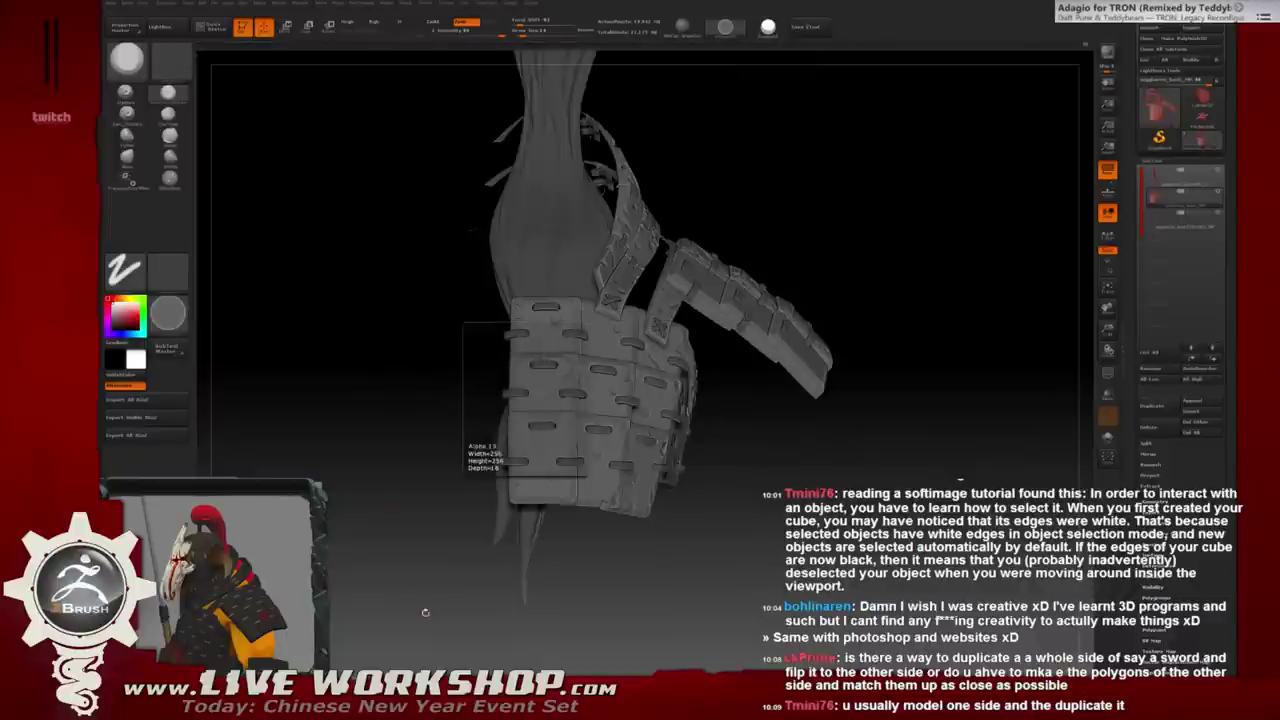
Reopen the logo Targa from the Desktop in Photoshop.
key(super)
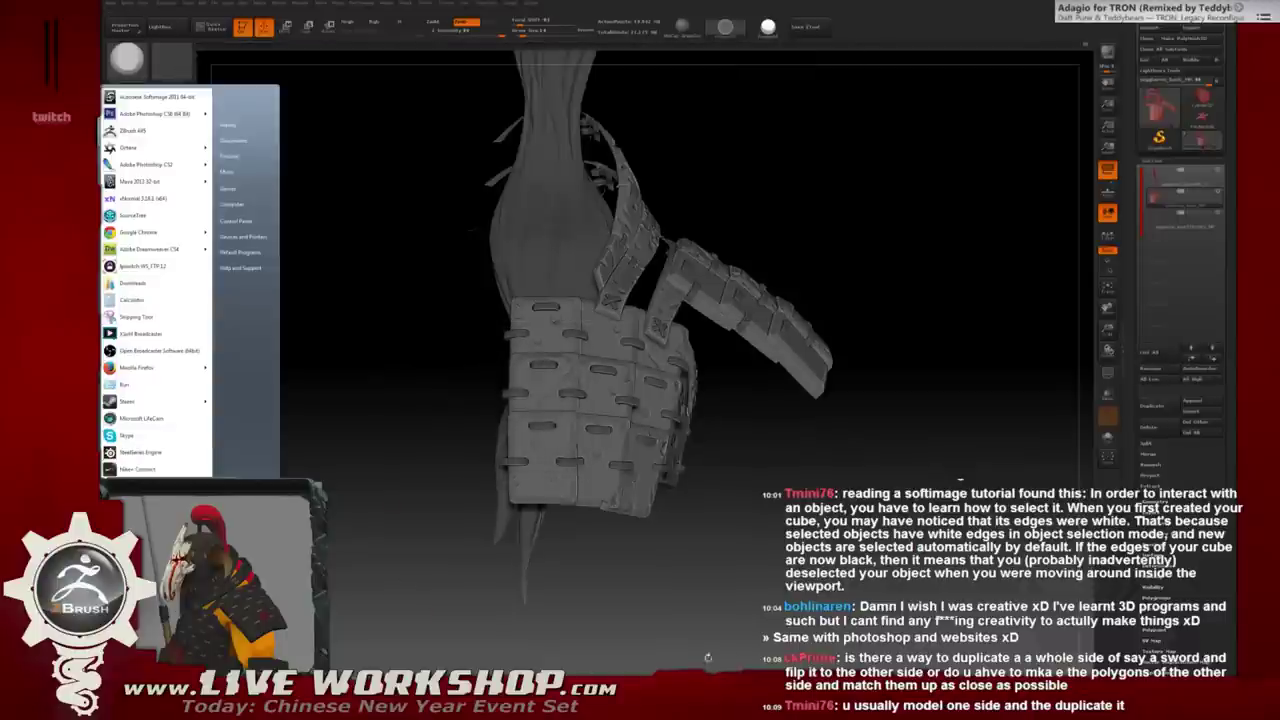
key(super)
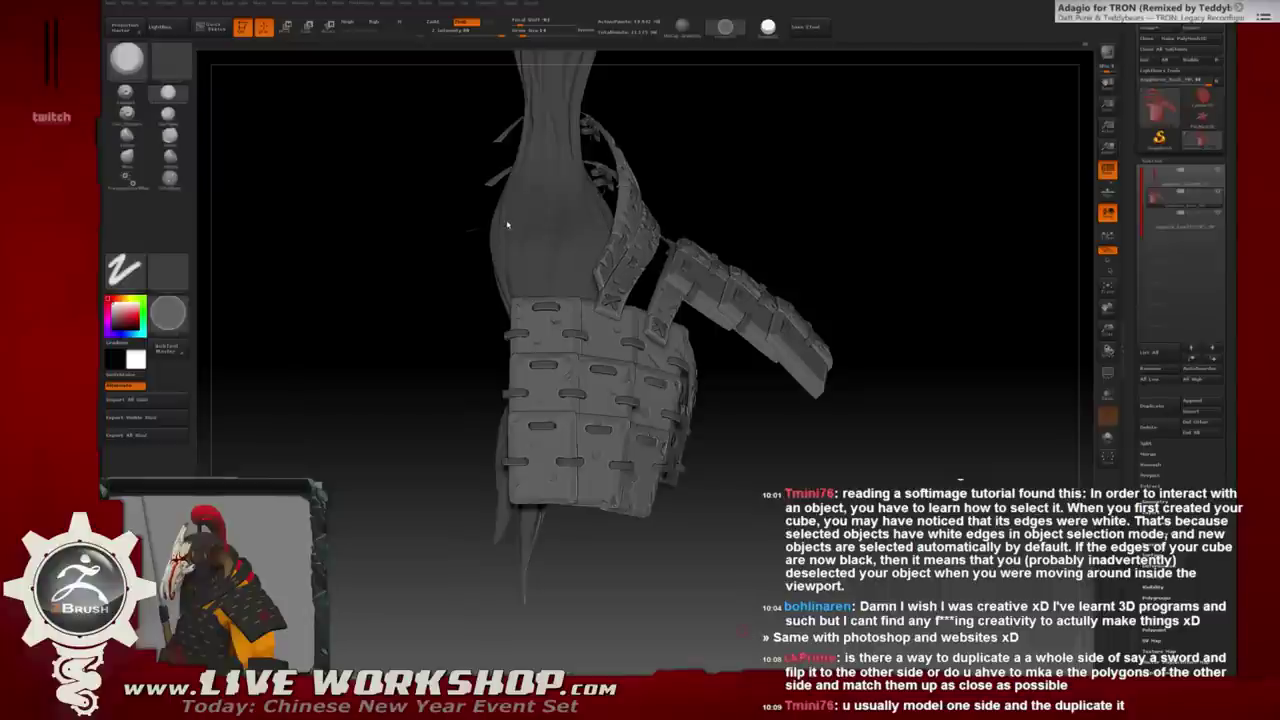
key(alt+Tab)
key(ctrl+o)
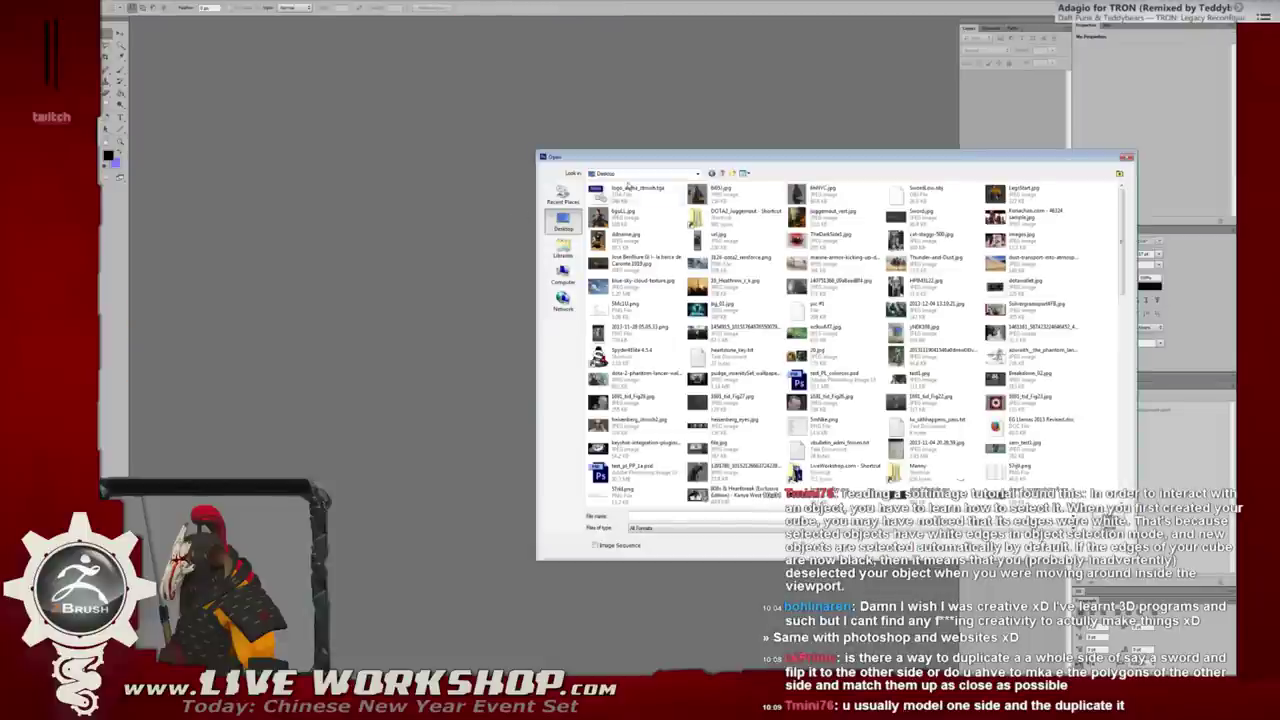
double_click(628, 187)
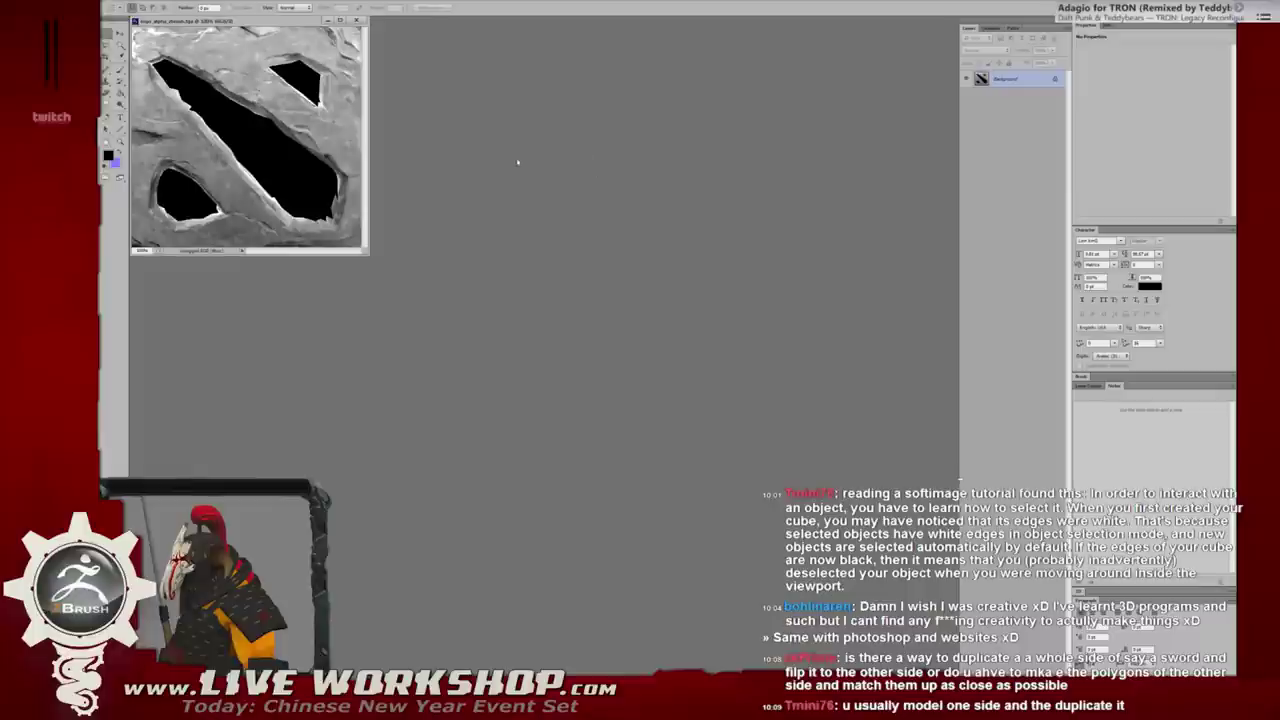
Save a Photoshop PSD copy of the logo on the Desktop, then return to ZBrush.
key(ctrl+shift+s)
click(657, 428)
click(660, 438)
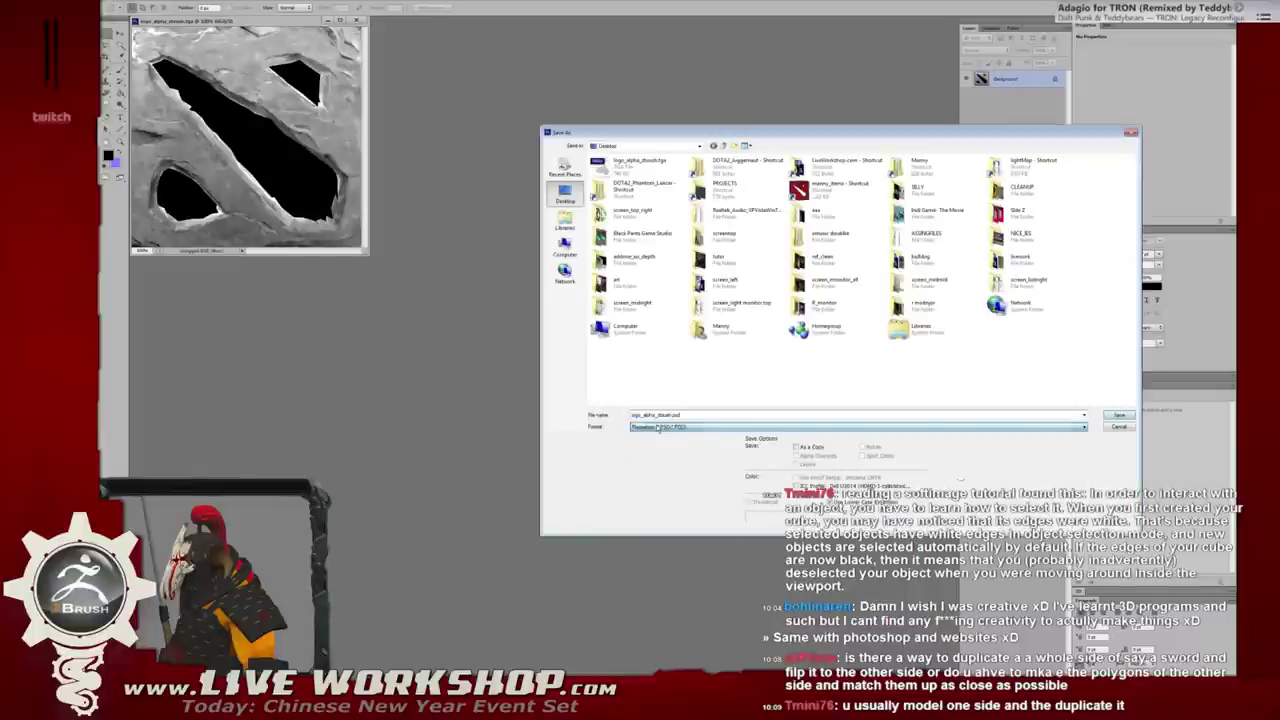
click(1118, 415)
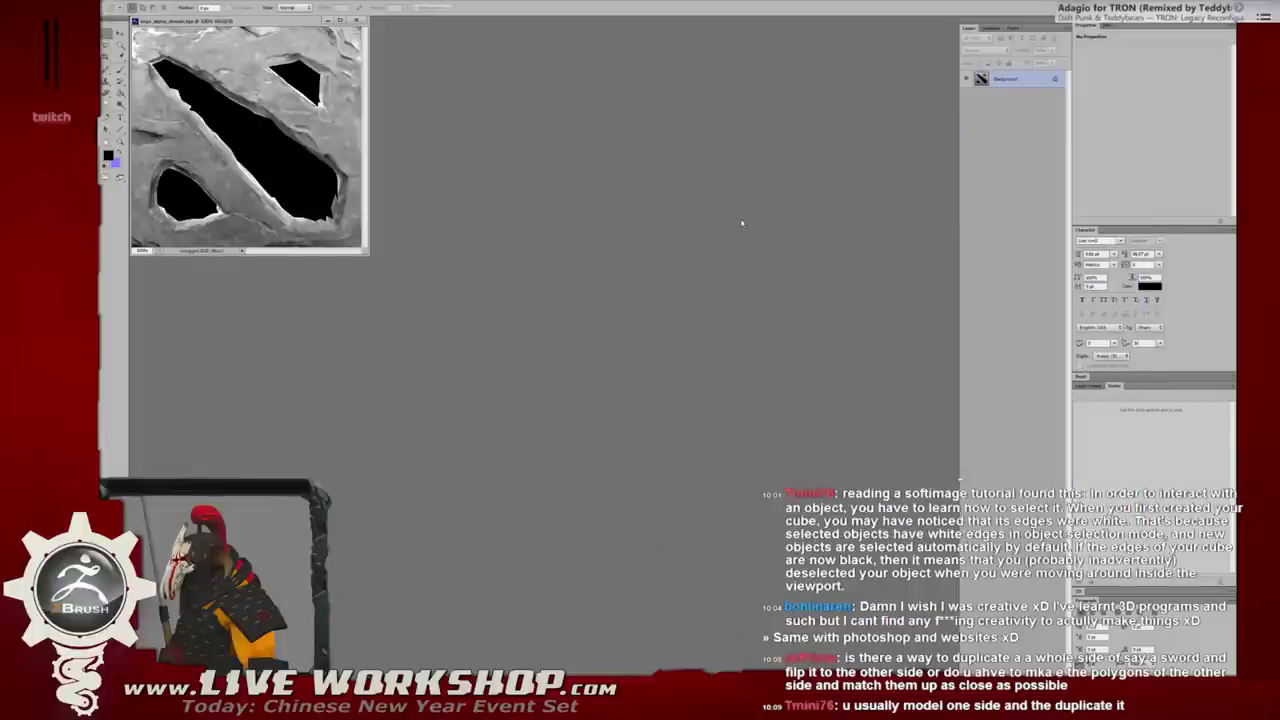
key(alt+Tab)
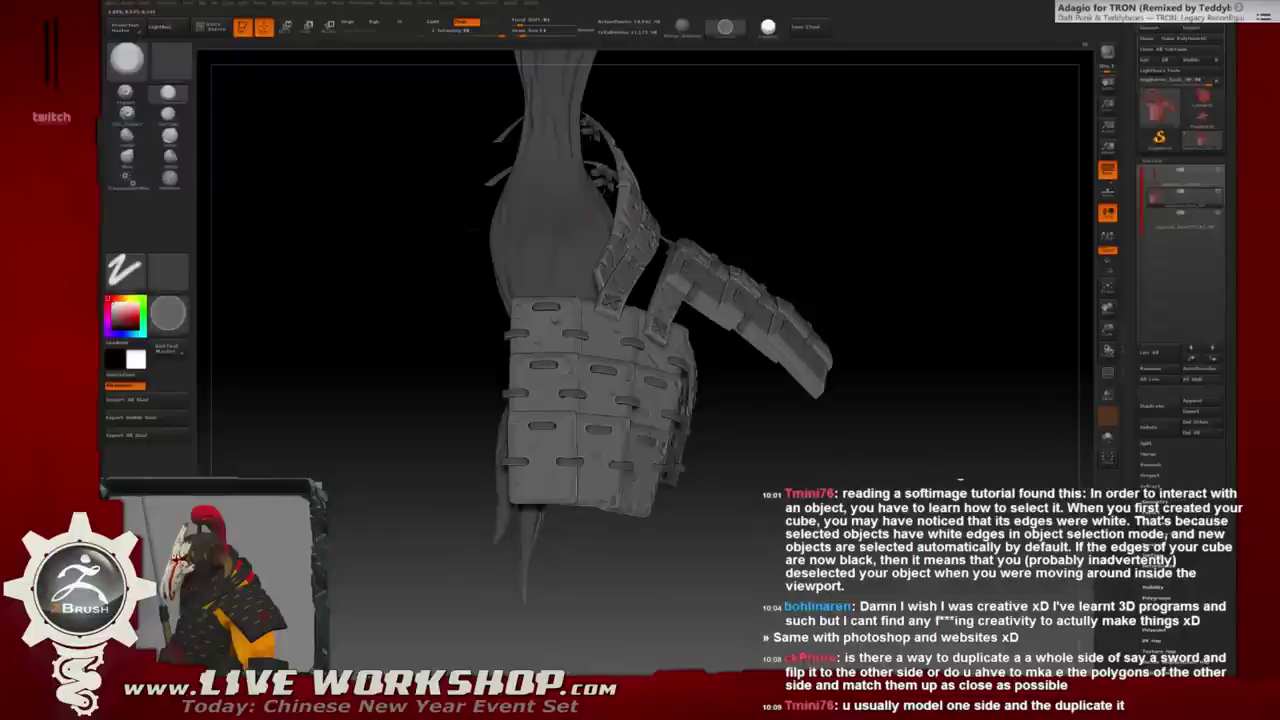
Import the Dota logo PSD from the Desktop as a new alpha.
click(171, 62)
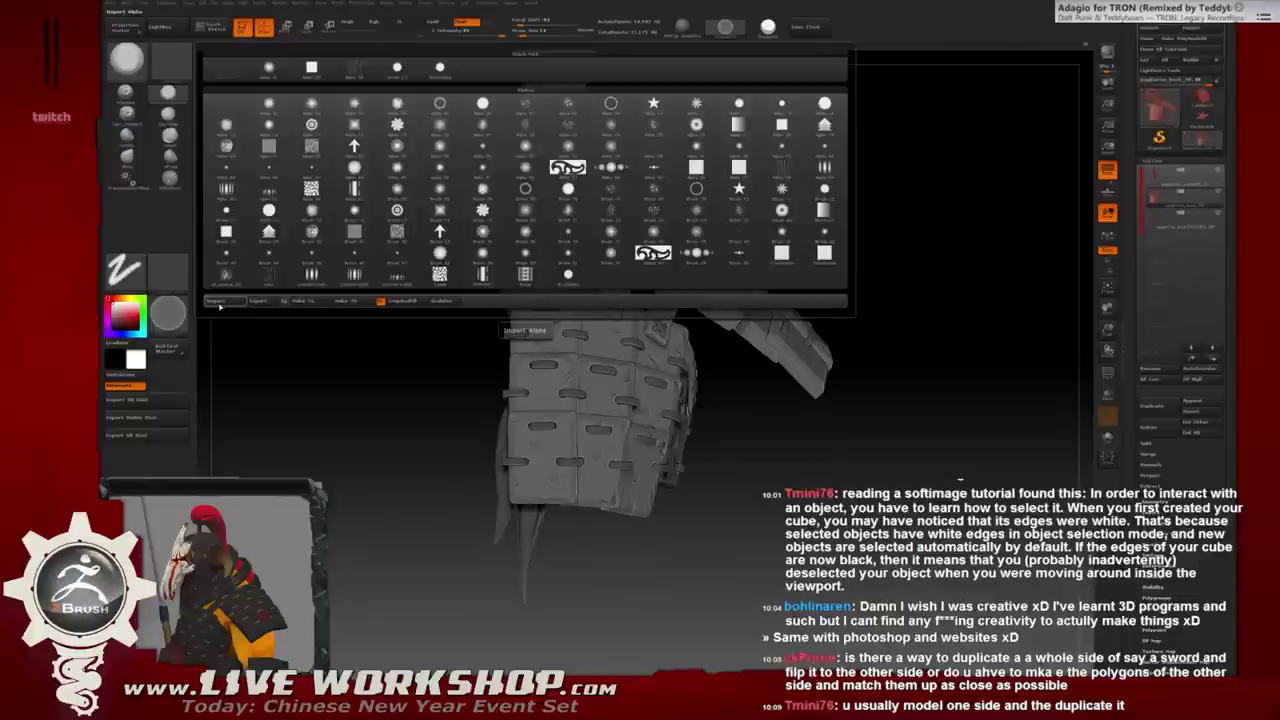
click(219, 303)
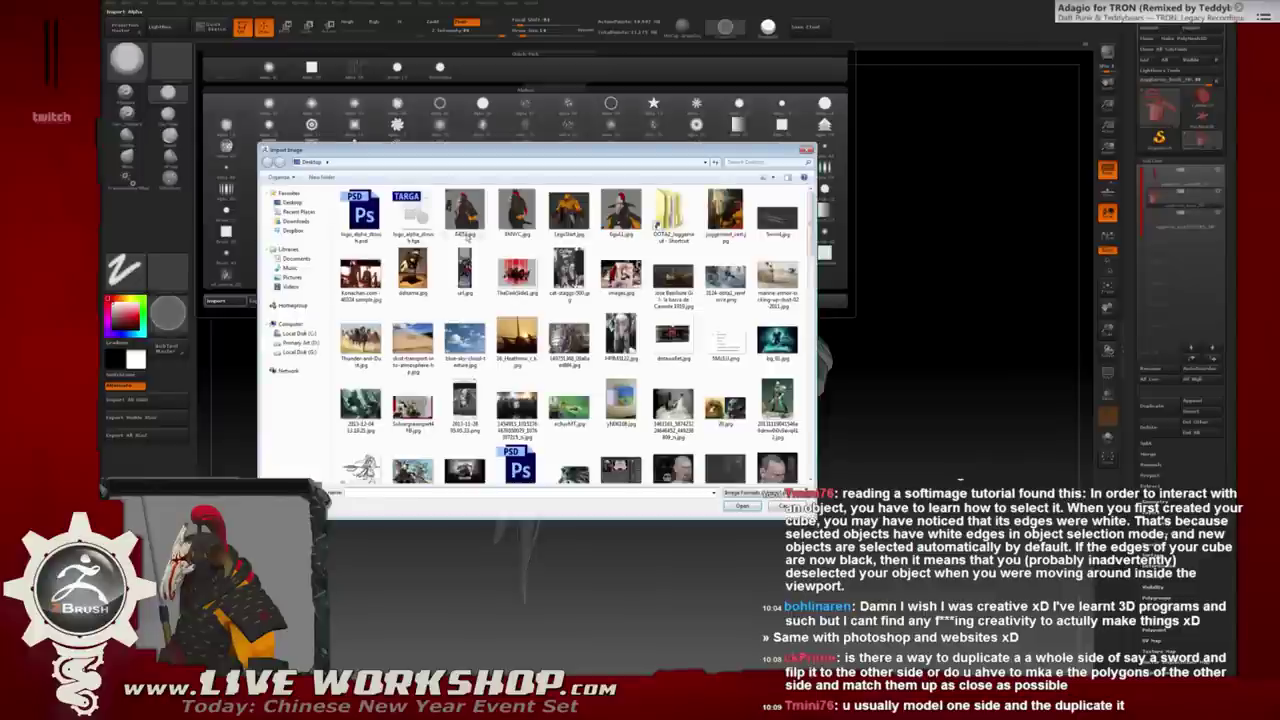
double_click(370, 210)
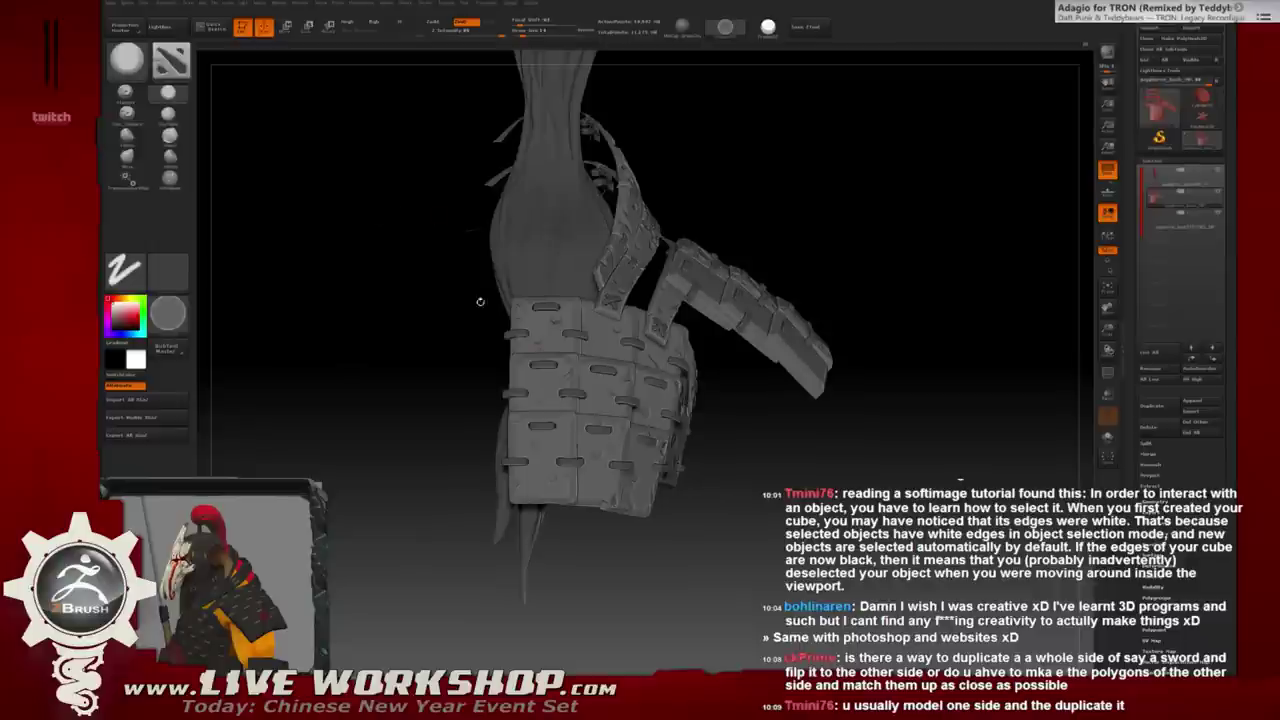
Orbit and zoom the viewport onto the front of the stone armour plate.
scroll(800, 445, up, 5)
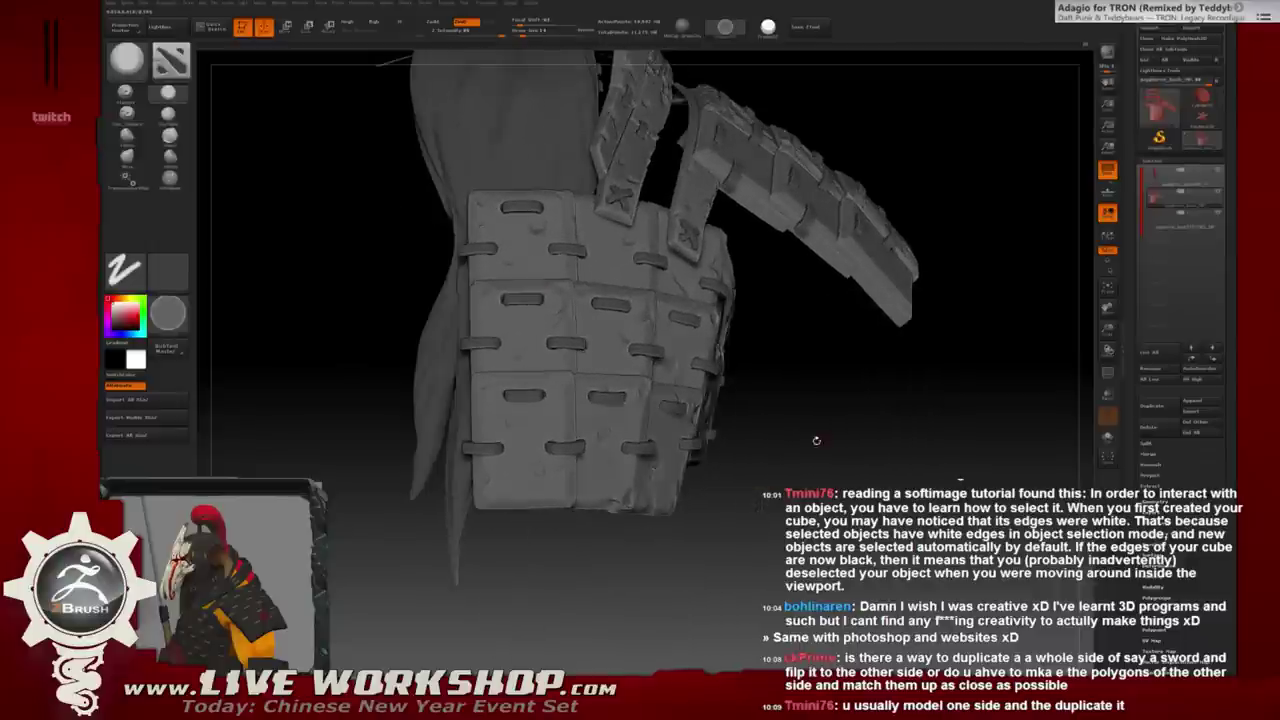
mouse_move(828, 432)
mouse_down()
mouse_move(781, 391)
mouse_move(772, 204)
mouse_up()
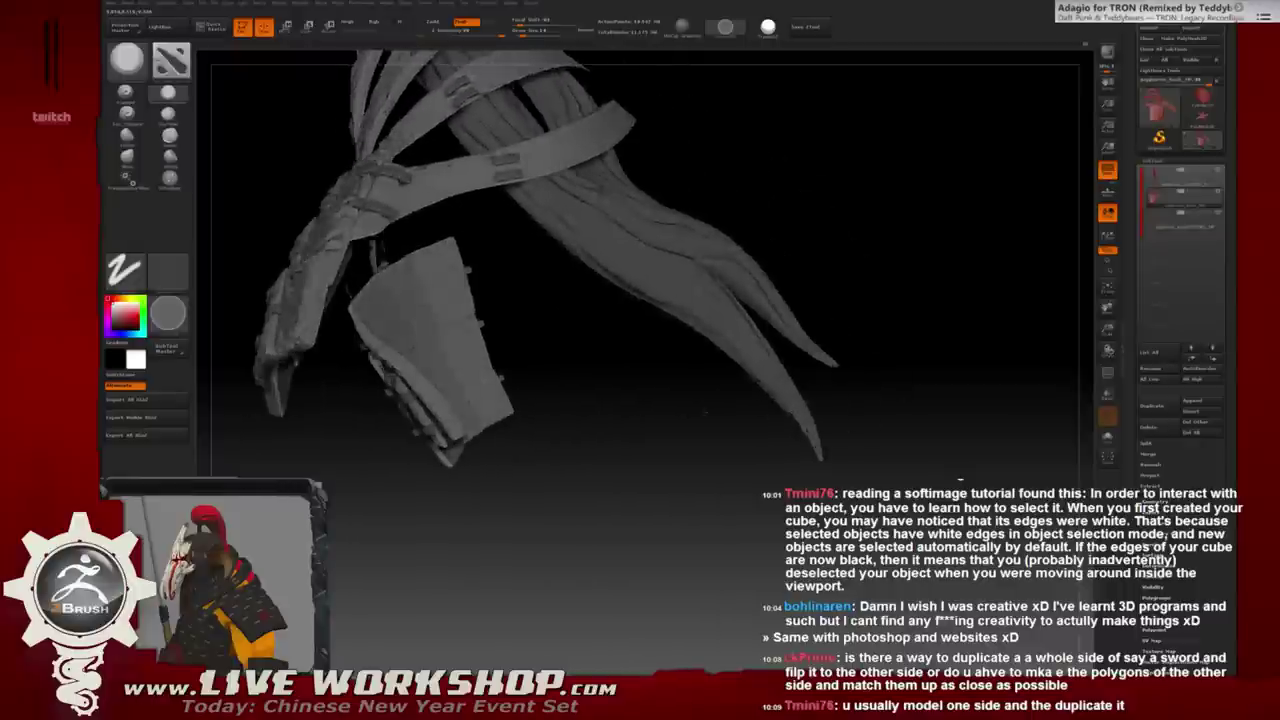
drag(512, 80, 771, 371)
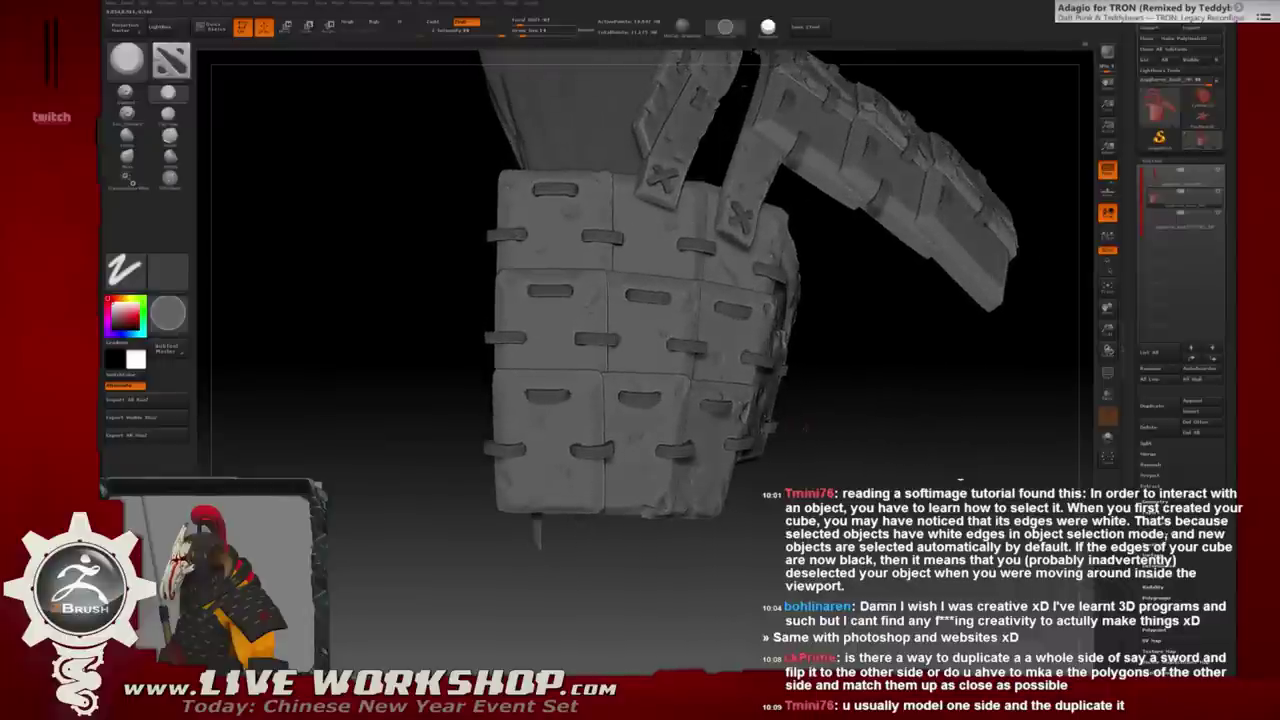
drag(771, 371, 552, 303)
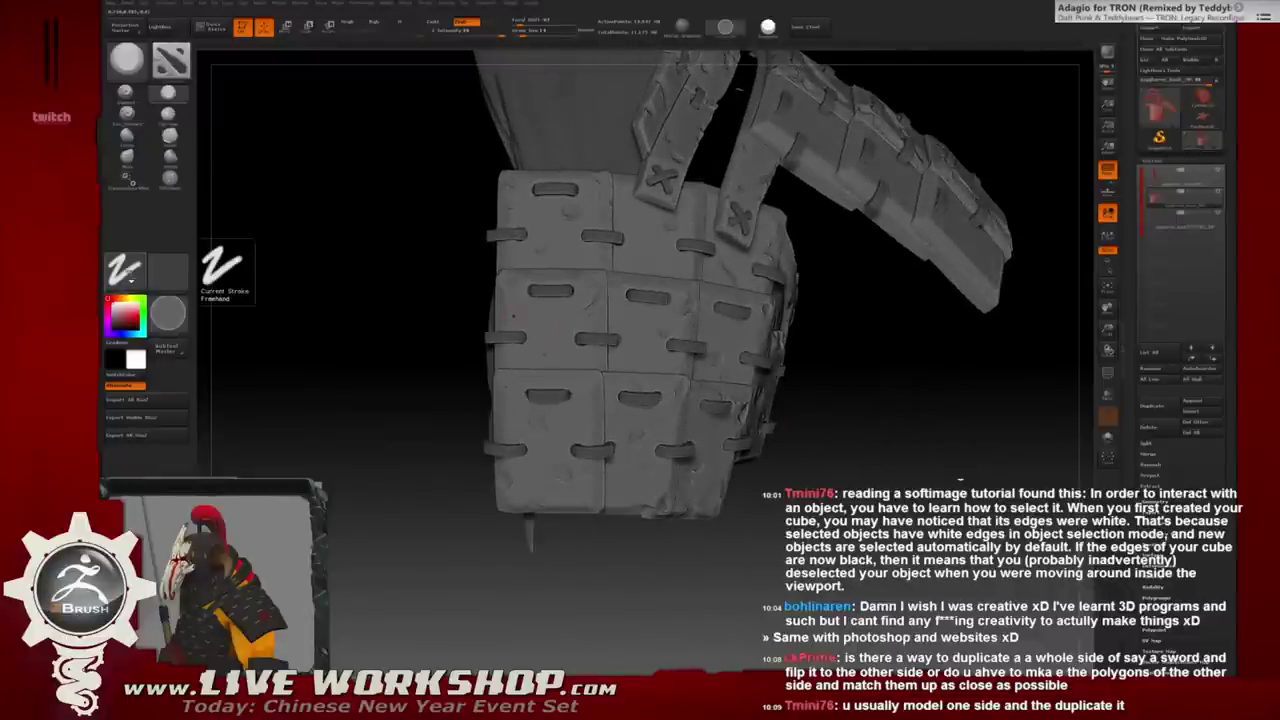
Set the brush stroke type to DragRect.
click(125, 270)
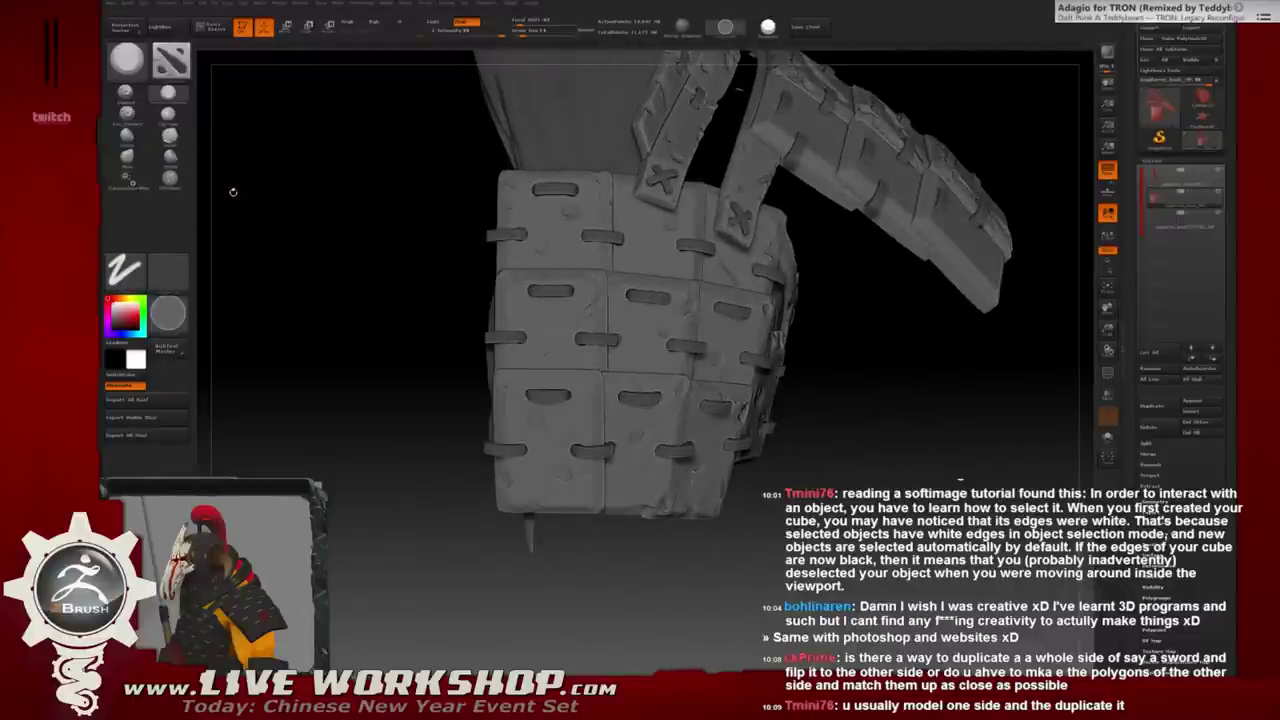
click(125, 270)
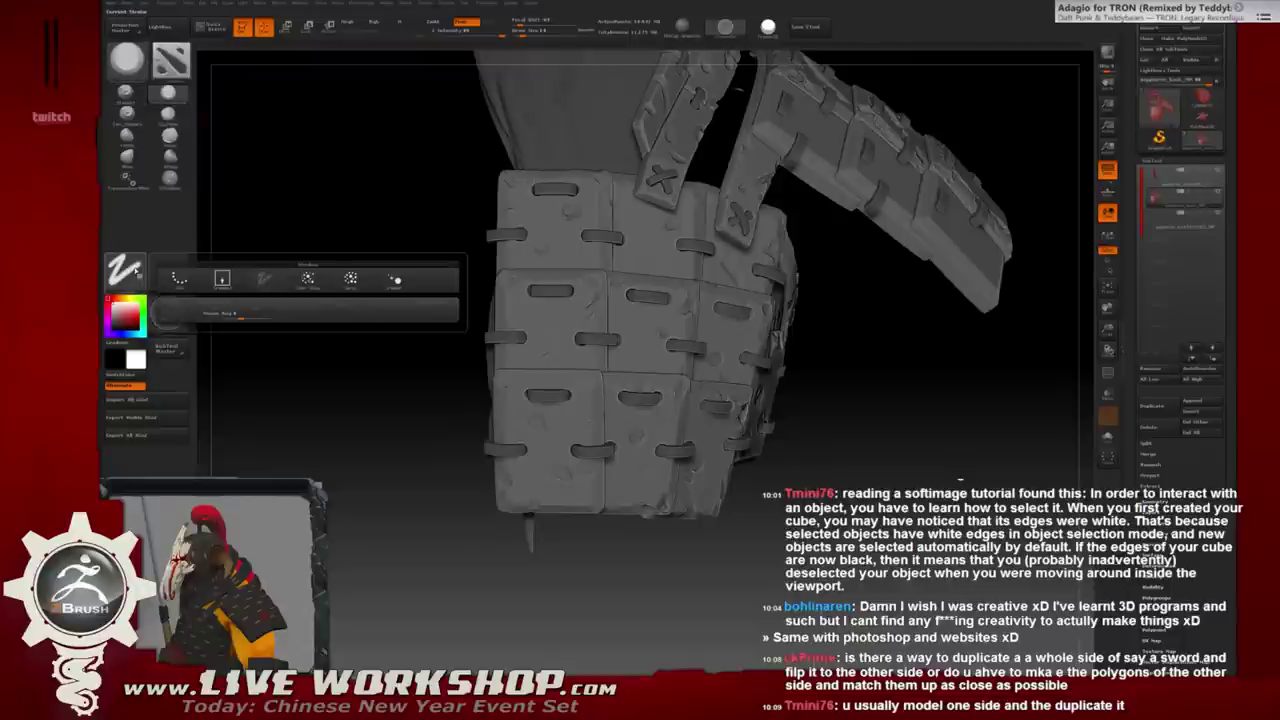
click(180, 279)
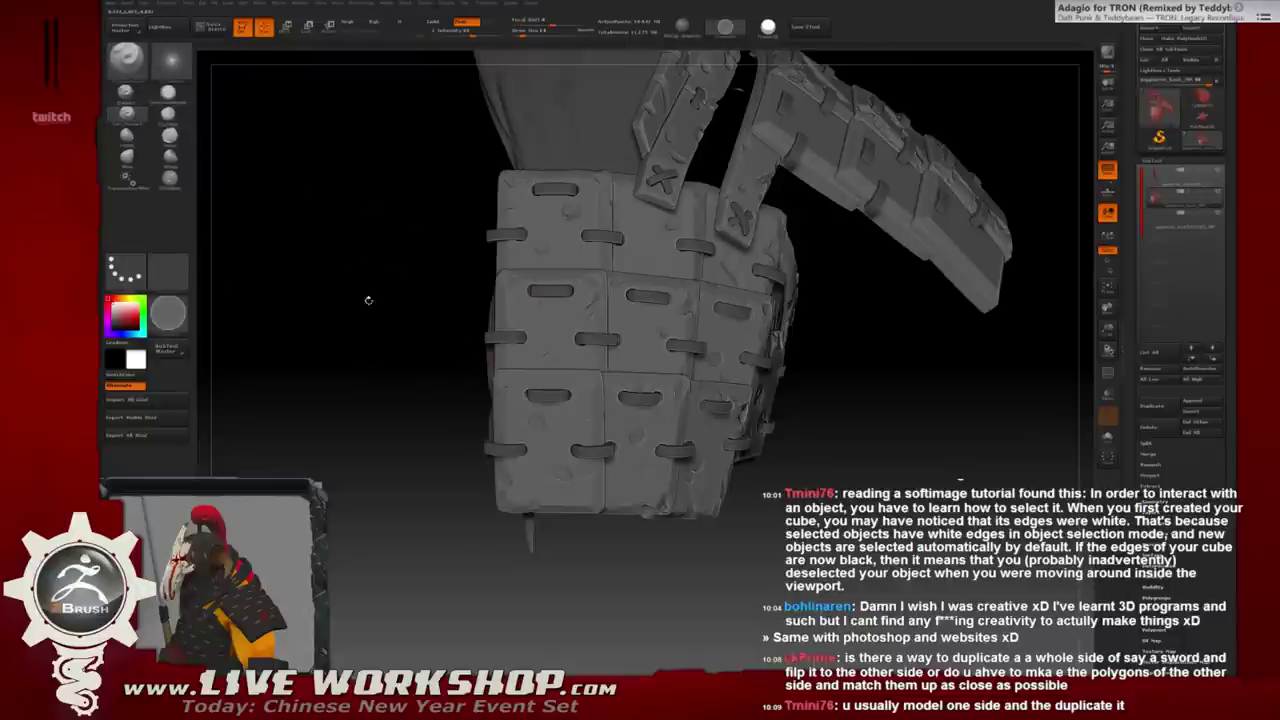
click(125, 270)
click(222, 279)
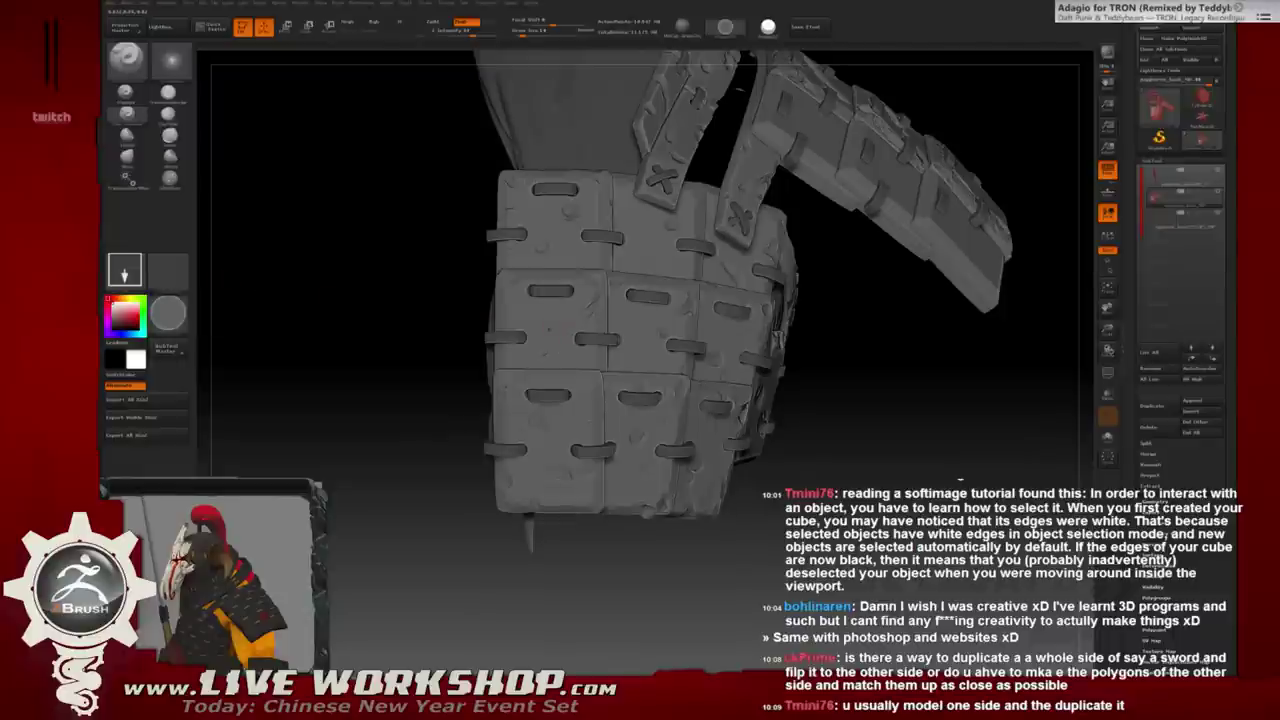
Switch to the Standard brush (BST) and assign the Dota logo as its alpha.
key(b)
key(c)
key(b)
key(b)
key(s)
key(t)
click(176, 67)
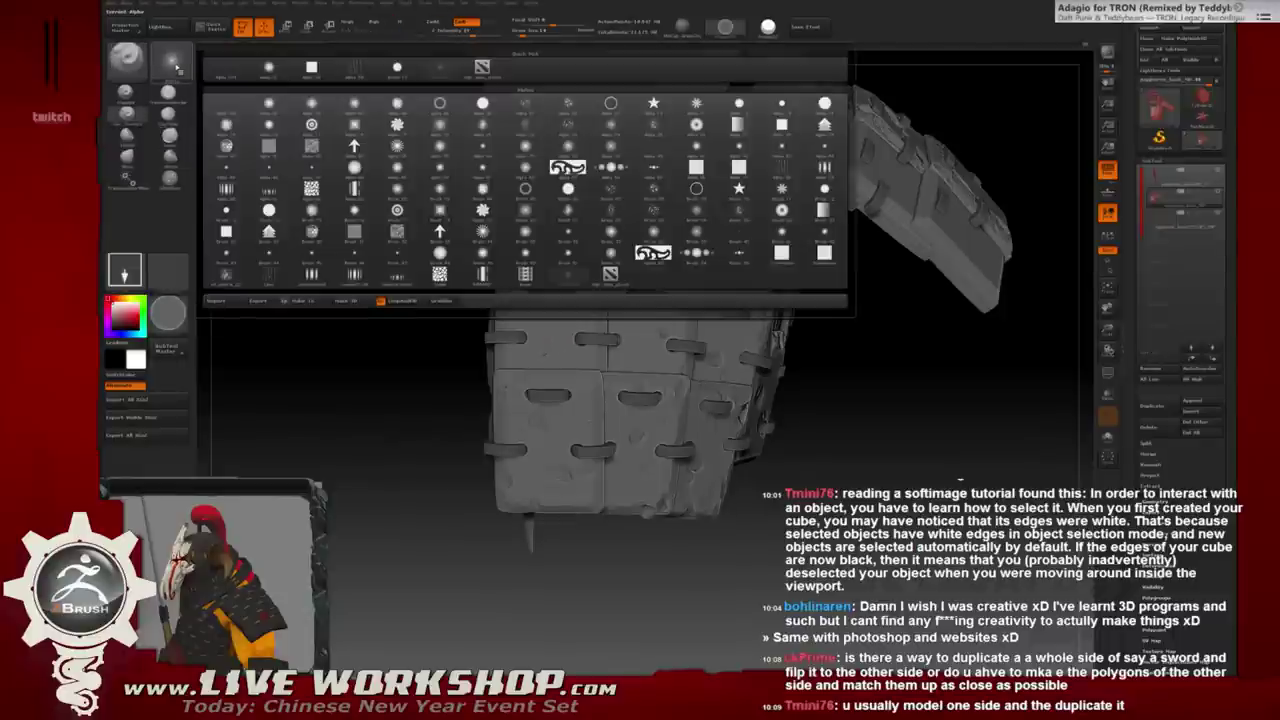
click(549, 262)
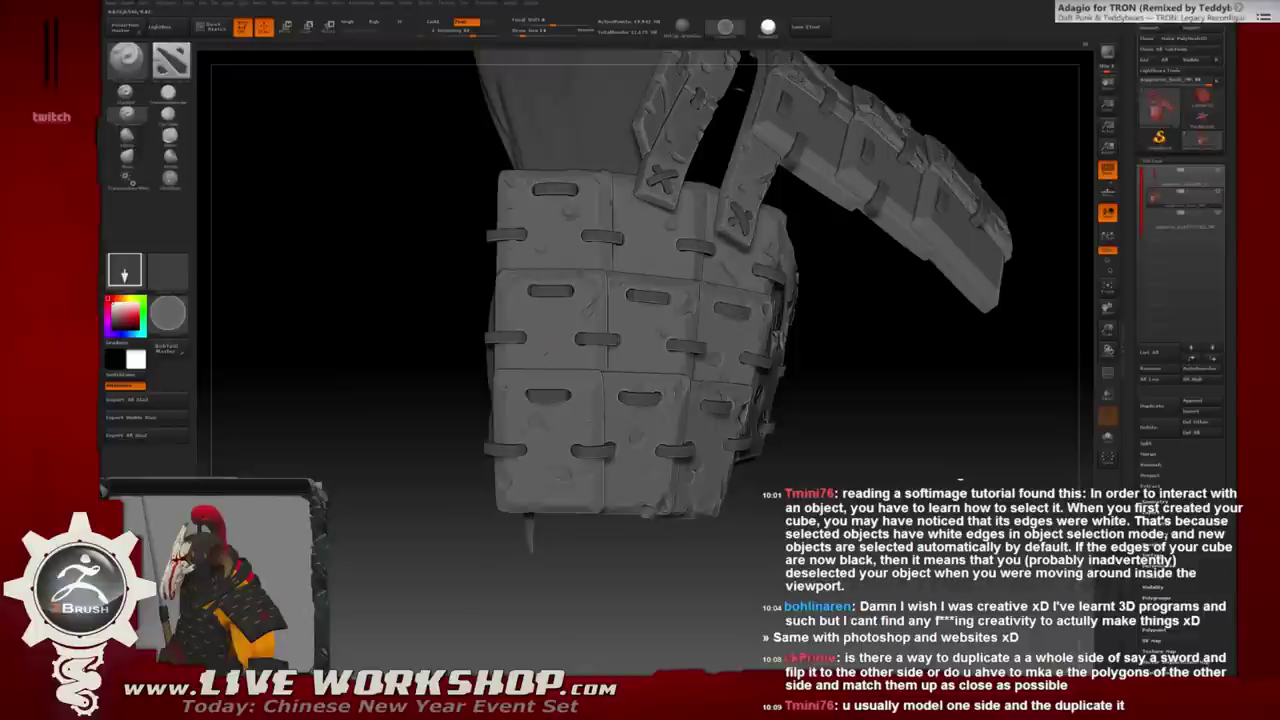
Test-stamp the logo on the middle-left stone tile, then smooth the marks away.
drag(546, 316, 544, 364)
drag(586, 304, 562, 350)
mouse_move(542, 305)
shift+mouse_down()
mouse_move(560, 352)
mouse_move(538, 346)
shift+mouse_up()
mouse_move(590, 310)
mouse_down()
mouse_move(512, 344)
mouse_move(548, 302)
mouse_up()
mouse_move(556, 362)
mouse_down()
mouse_move(528, 366)
mouse_move(524, 346)
mouse_up()
key(shift)
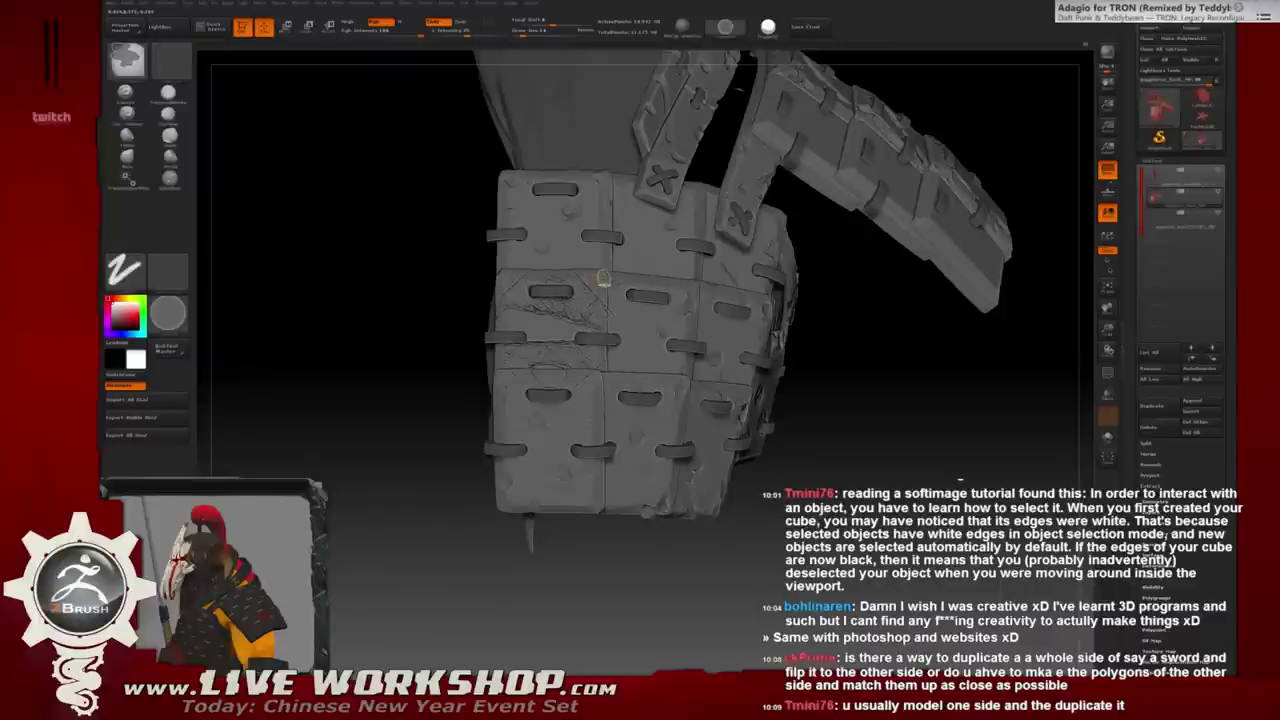
shift+drag(604, 280, 540, 350)
Switch over to the logo alpha image in Photoshop.
key(super)
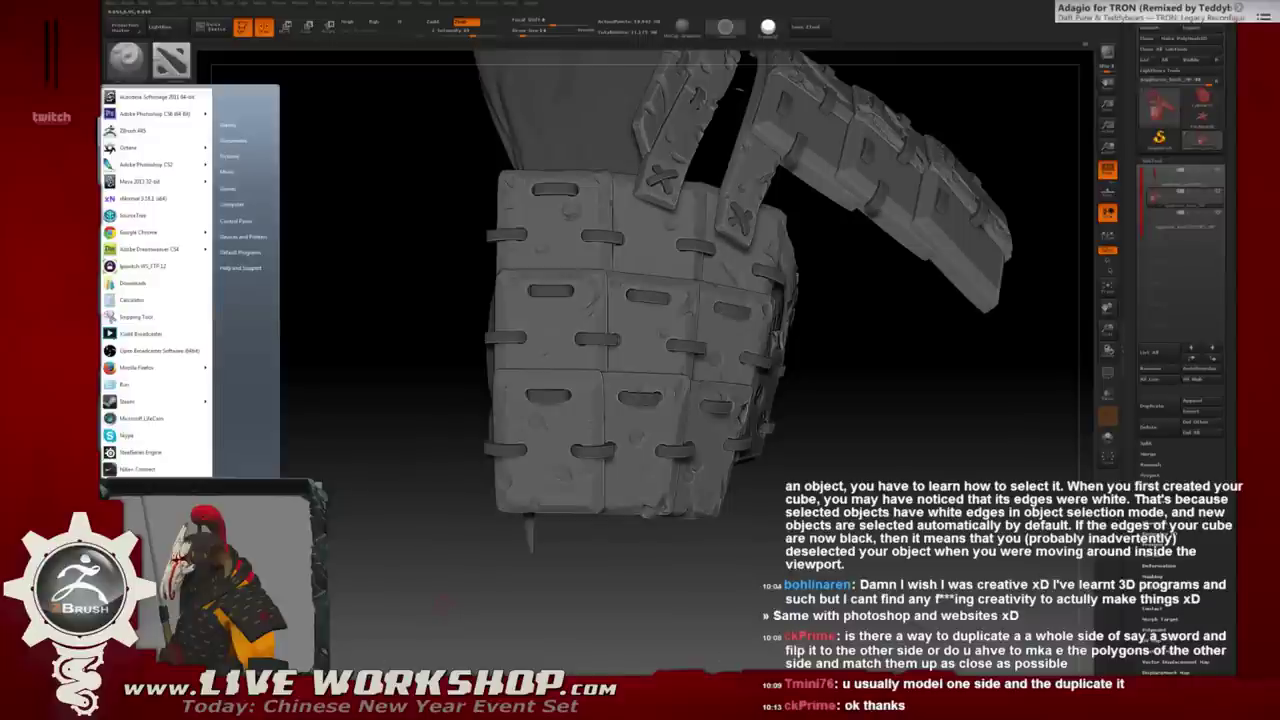
key(Escape)
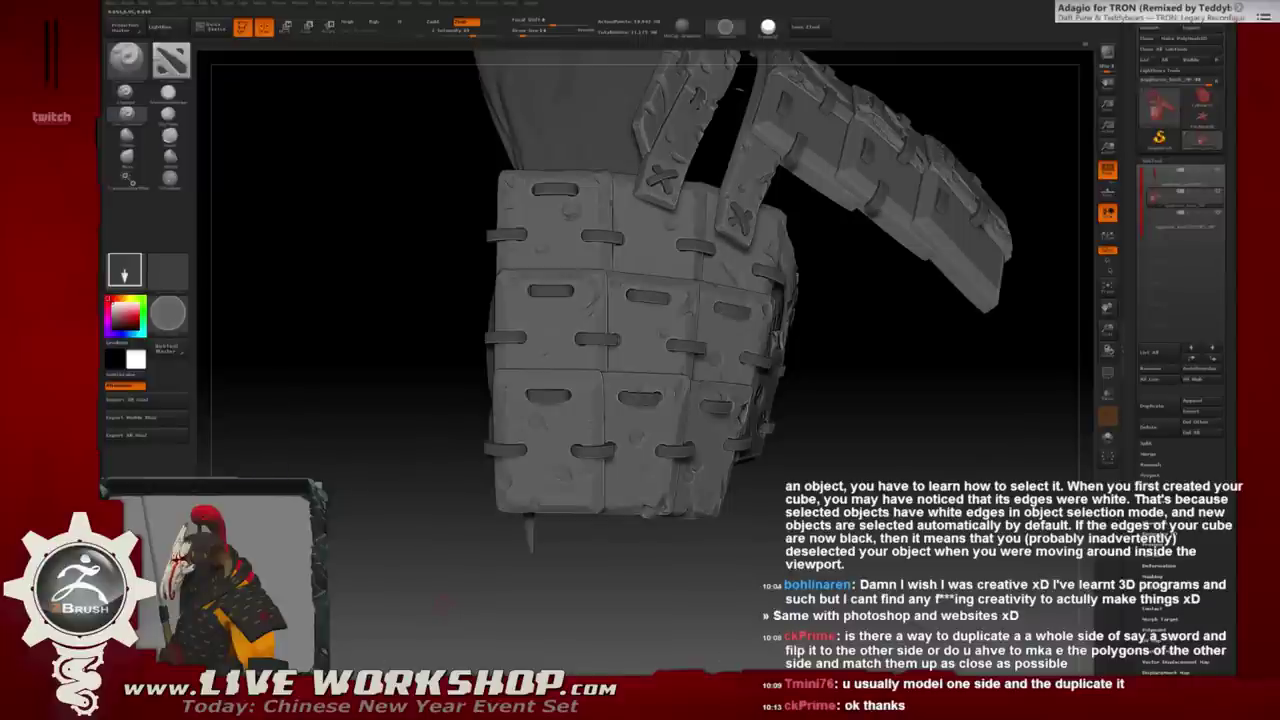
key(alt+Tab)
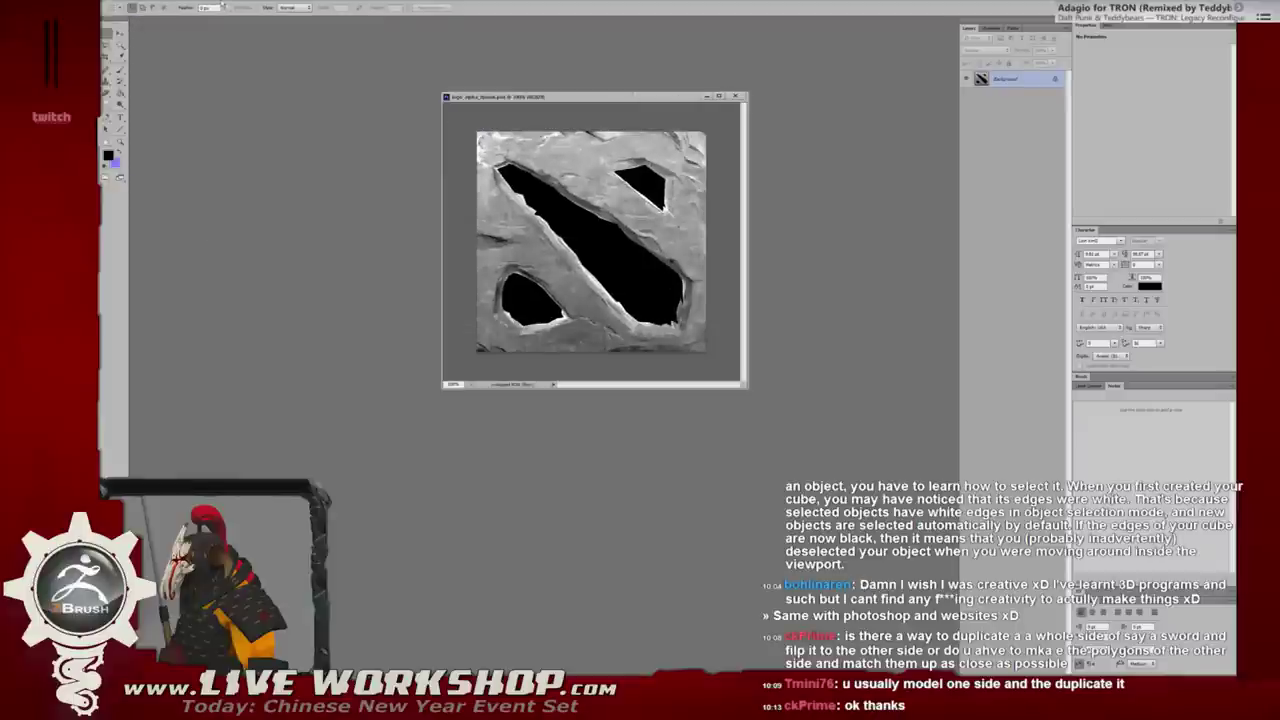
Choose the Smart Blur filter from Filter > Blur for the logo image.
click(240, 1)
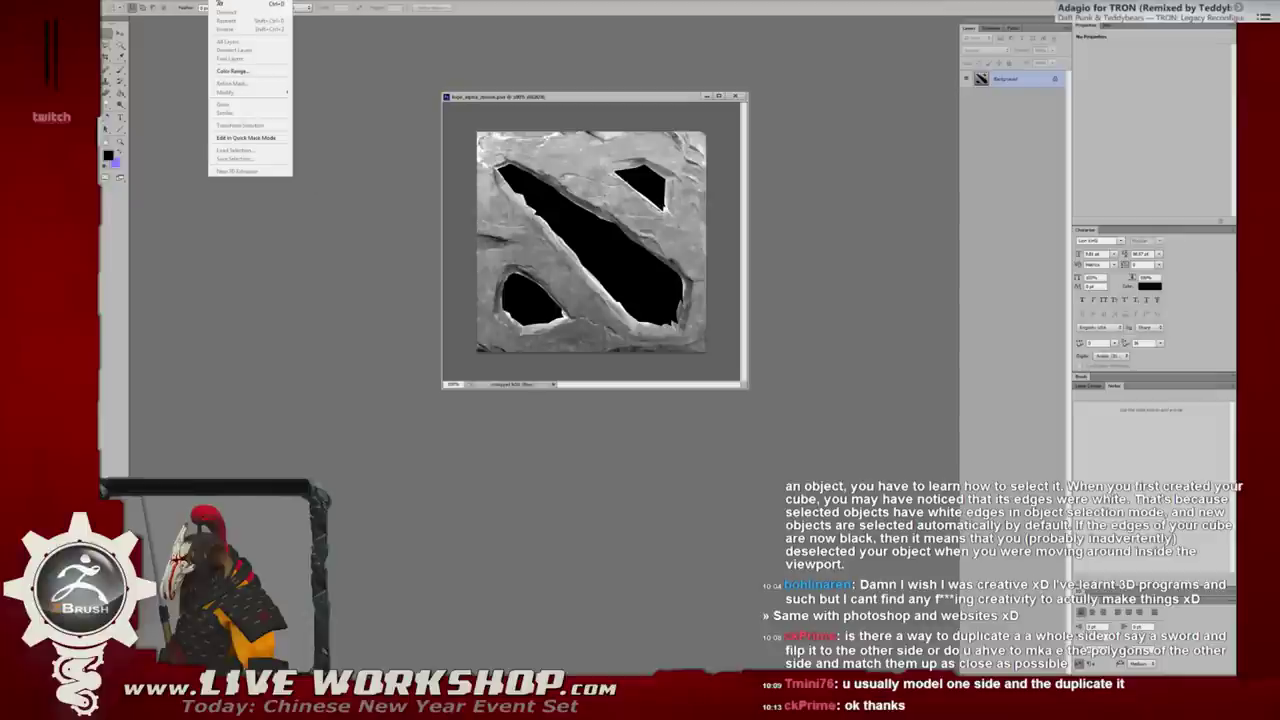
click(219, 3)
click(222, 3)
click(160, 3)
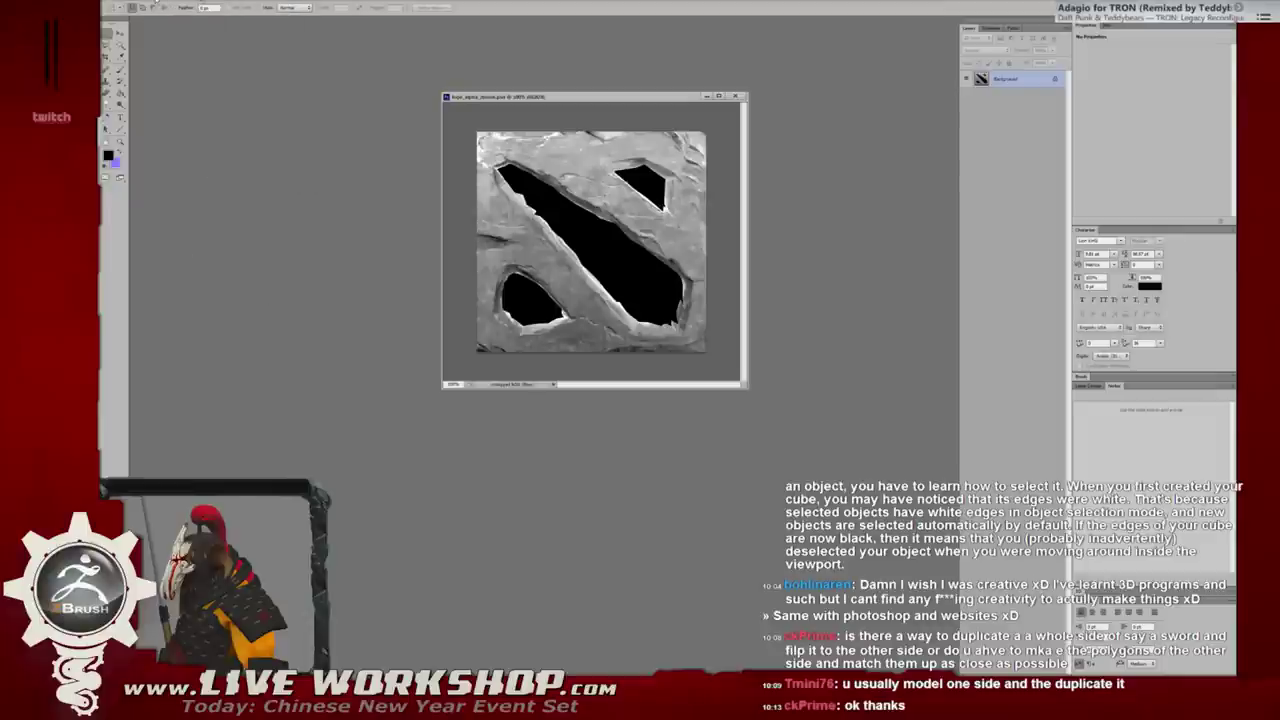
click(212, 2)
click(214, 2)
click(234, 2)
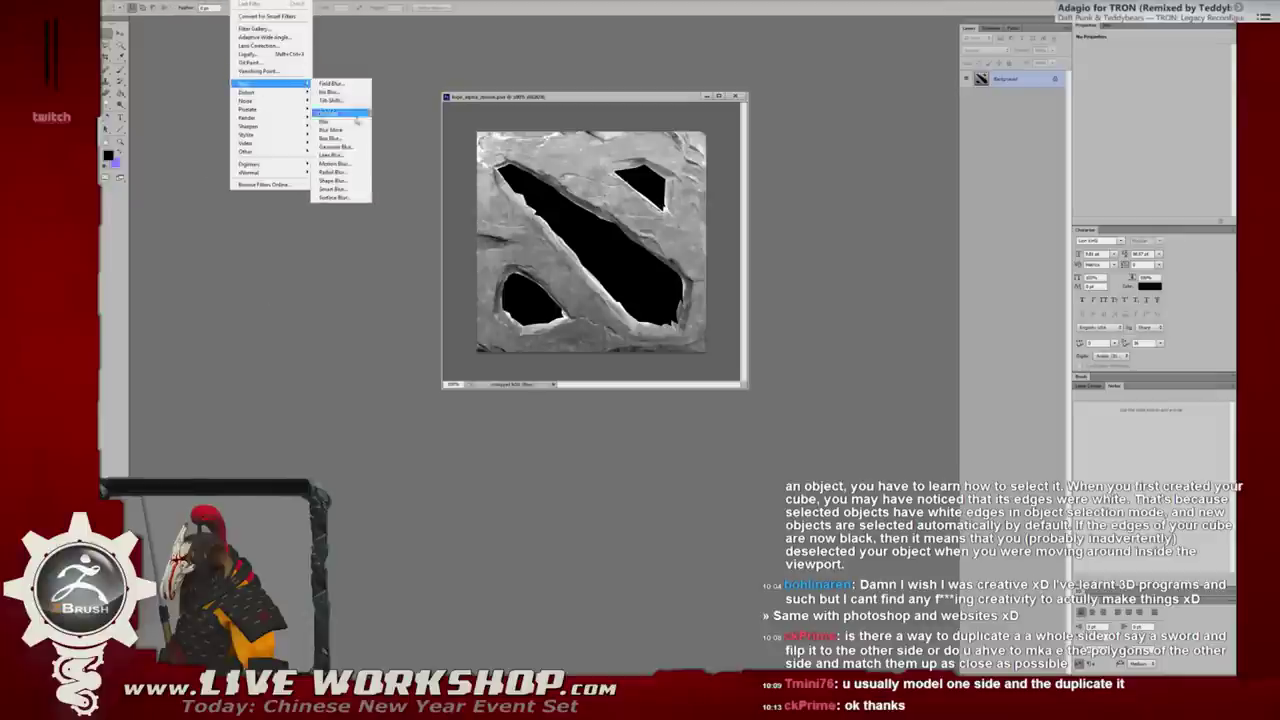
click(334, 188)
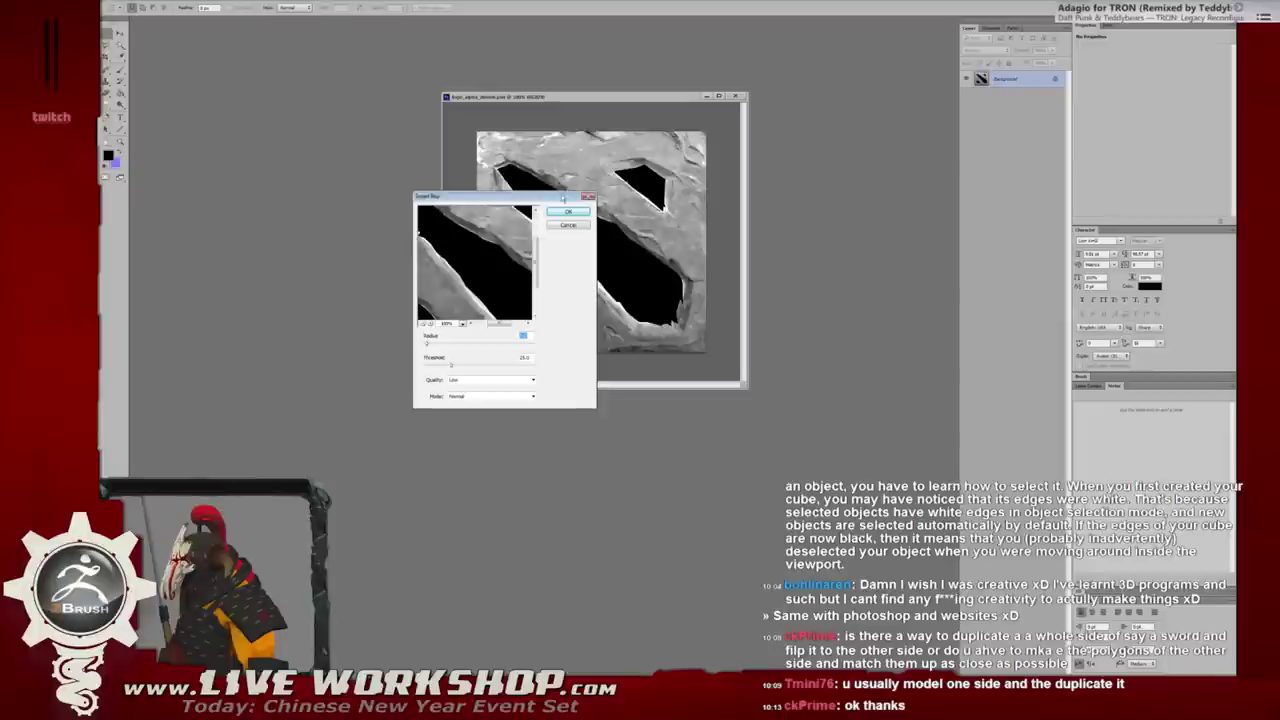
Apply Smart Blur with Radius about 4.1 and Threshold about 29.5, then preview Levels midtone 1.18.
drag(563, 198, 856, 226)
click(721, 351)
click(721, 351)
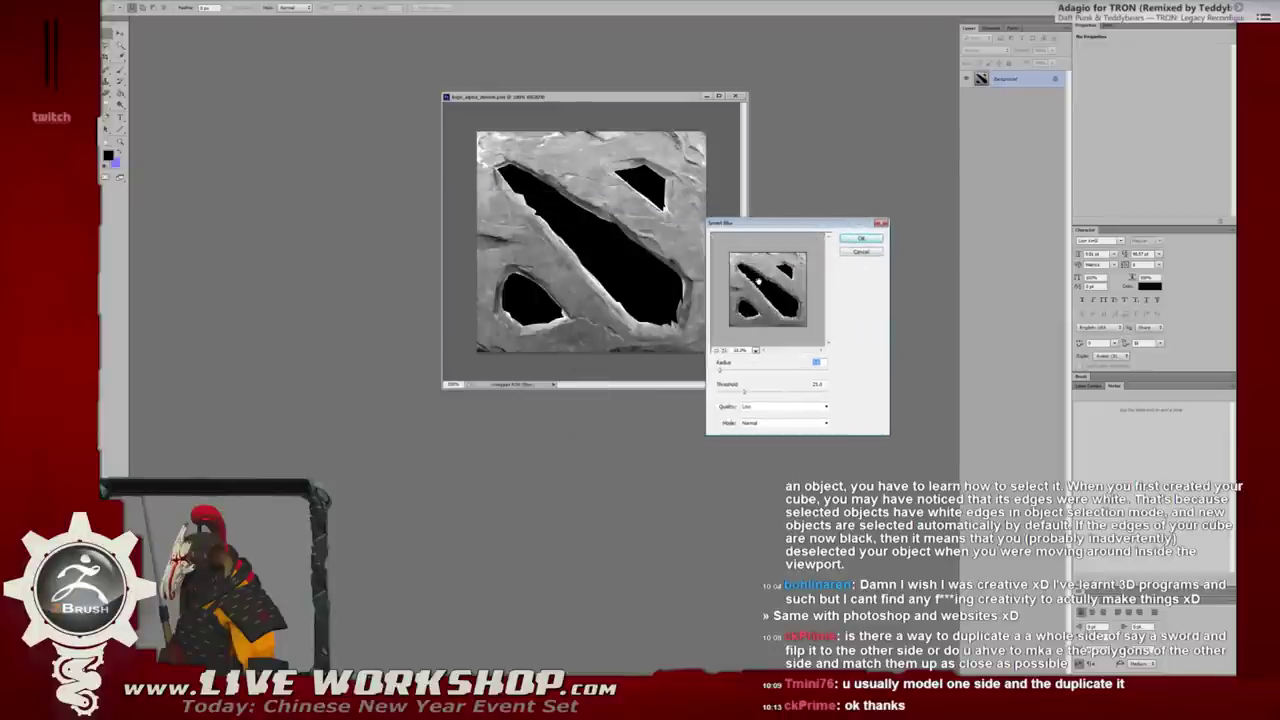
click(755, 350)
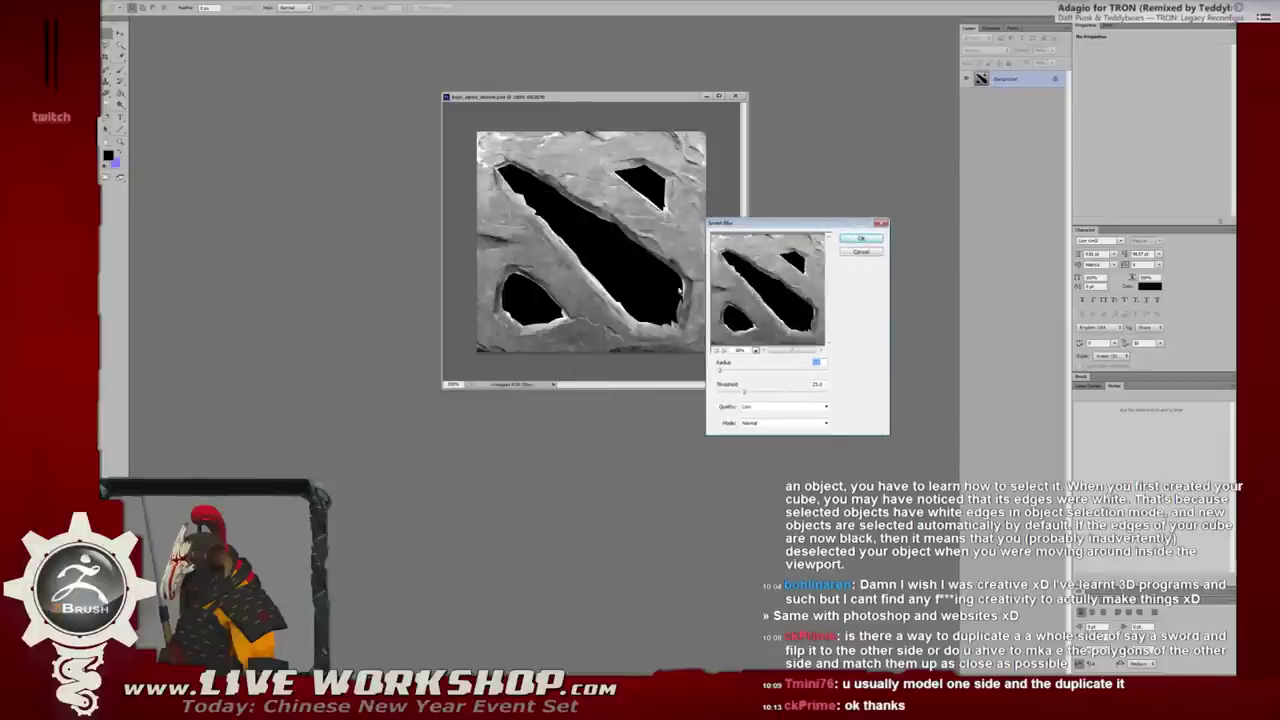
click(780, 286)
drag(746, 394, 744, 393)
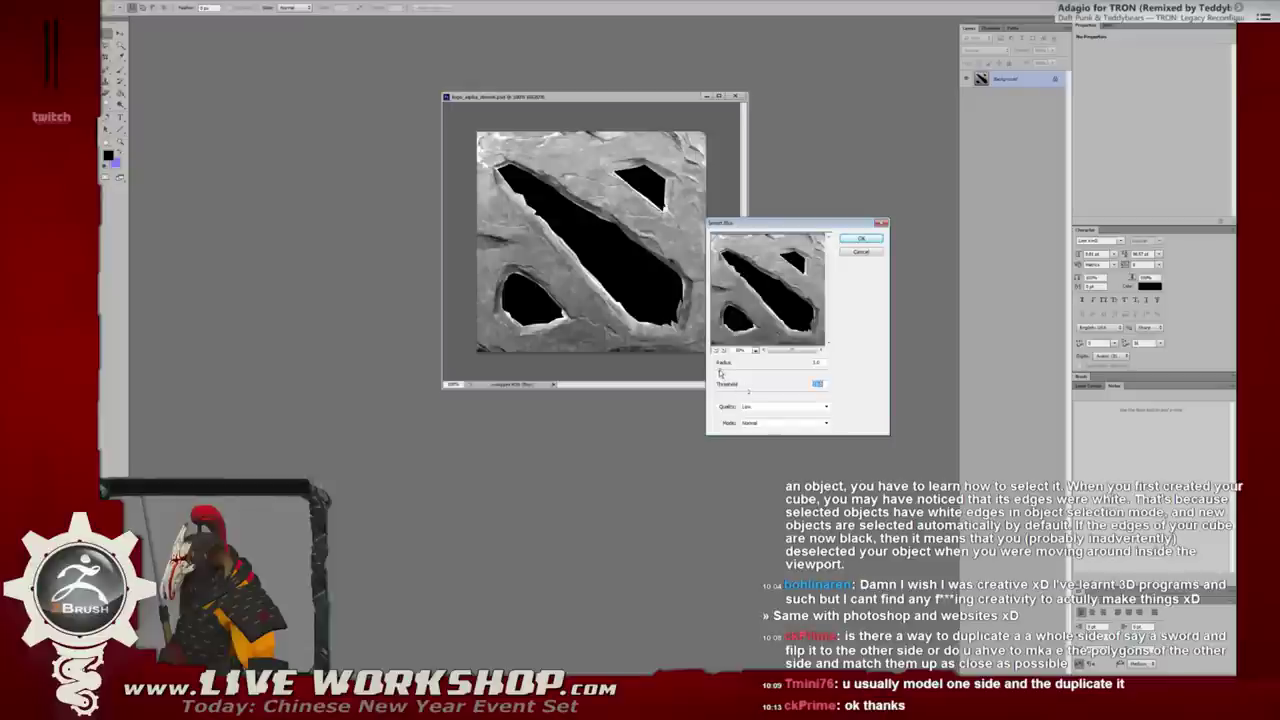
key(Tab)
click(860, 239)
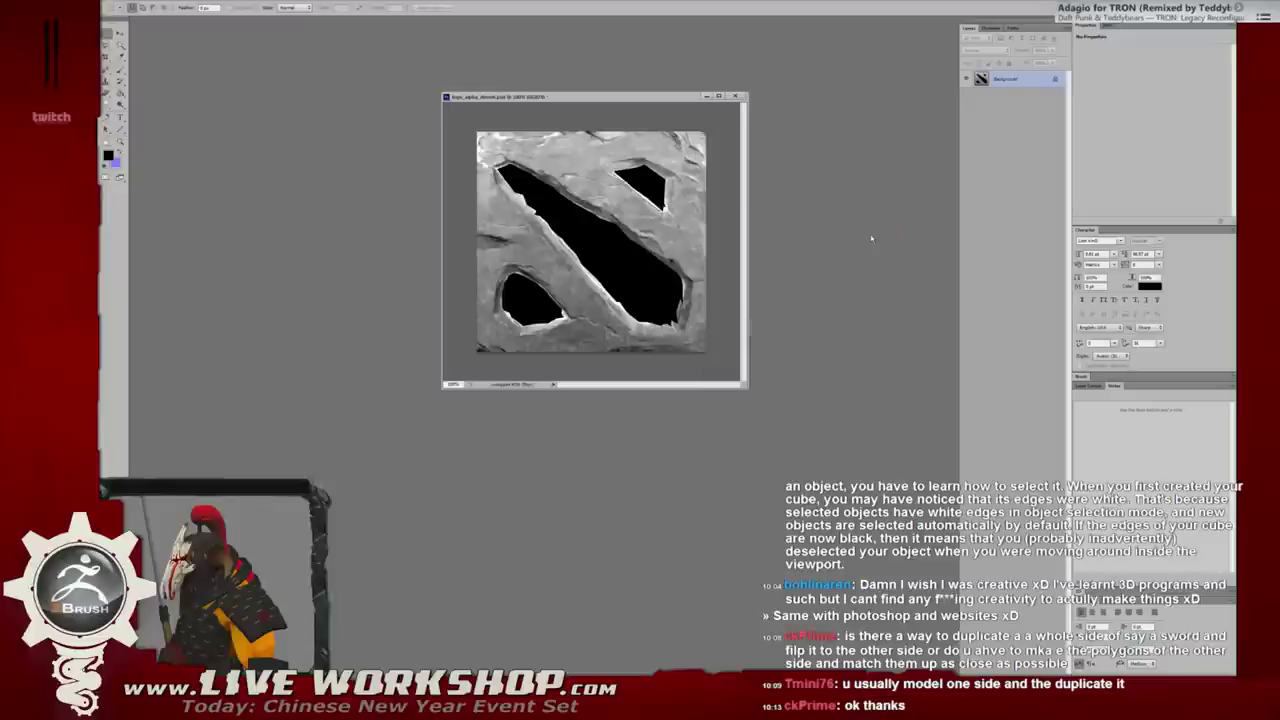
key(ctrl+l)
drag(883, 220, 870, 221)
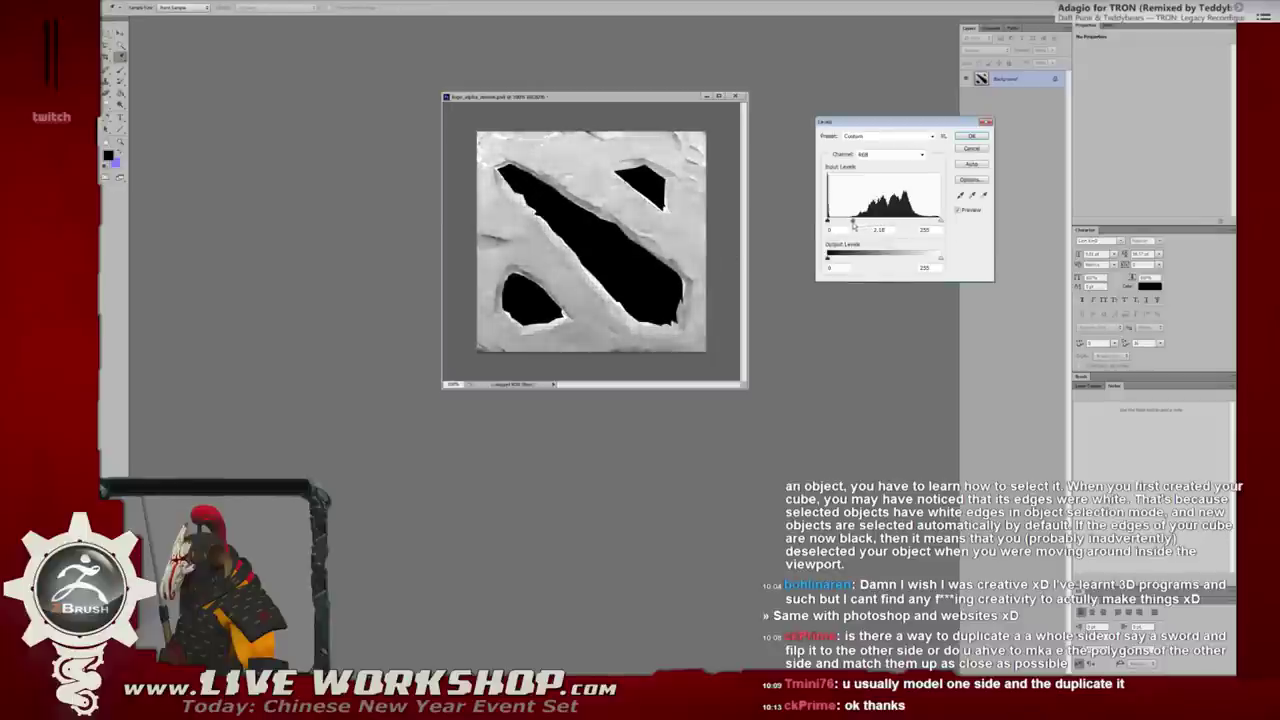
Apply Levels with a 1.35 midtone and output narrowed to roughly 23–230.
drag(870, 221, 871, 221)
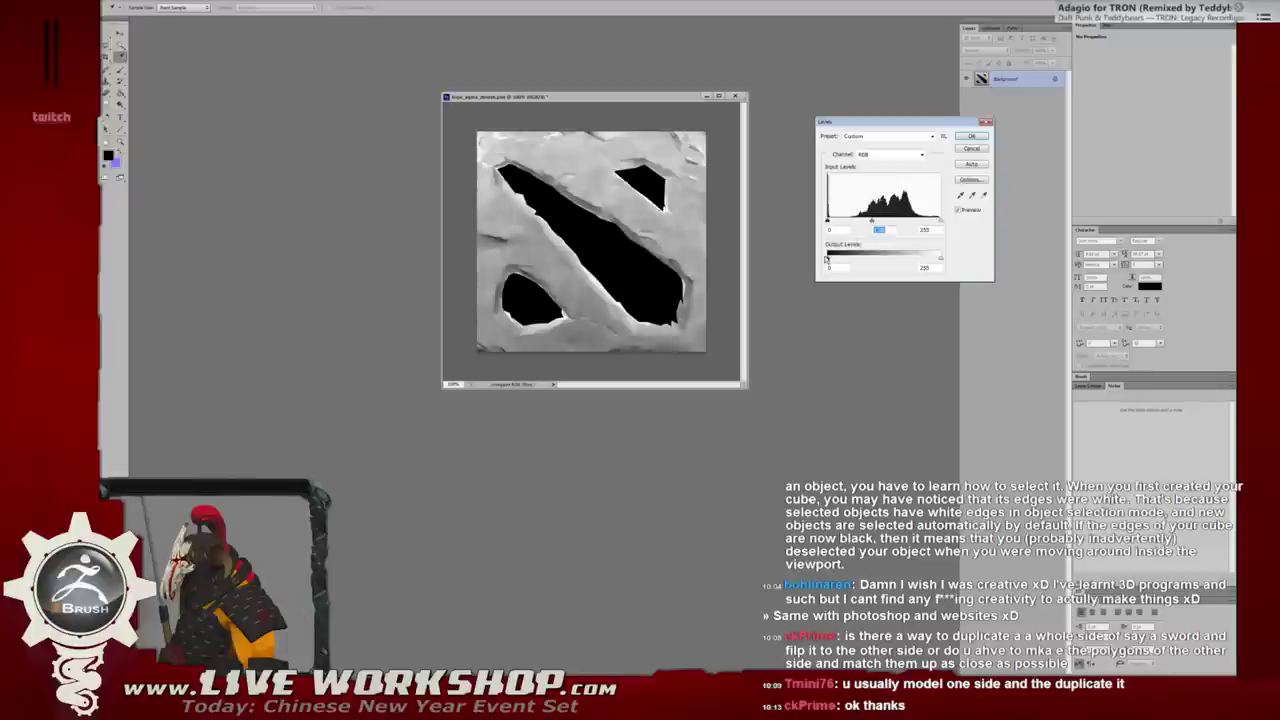
drag(830, 258, 837, 258)
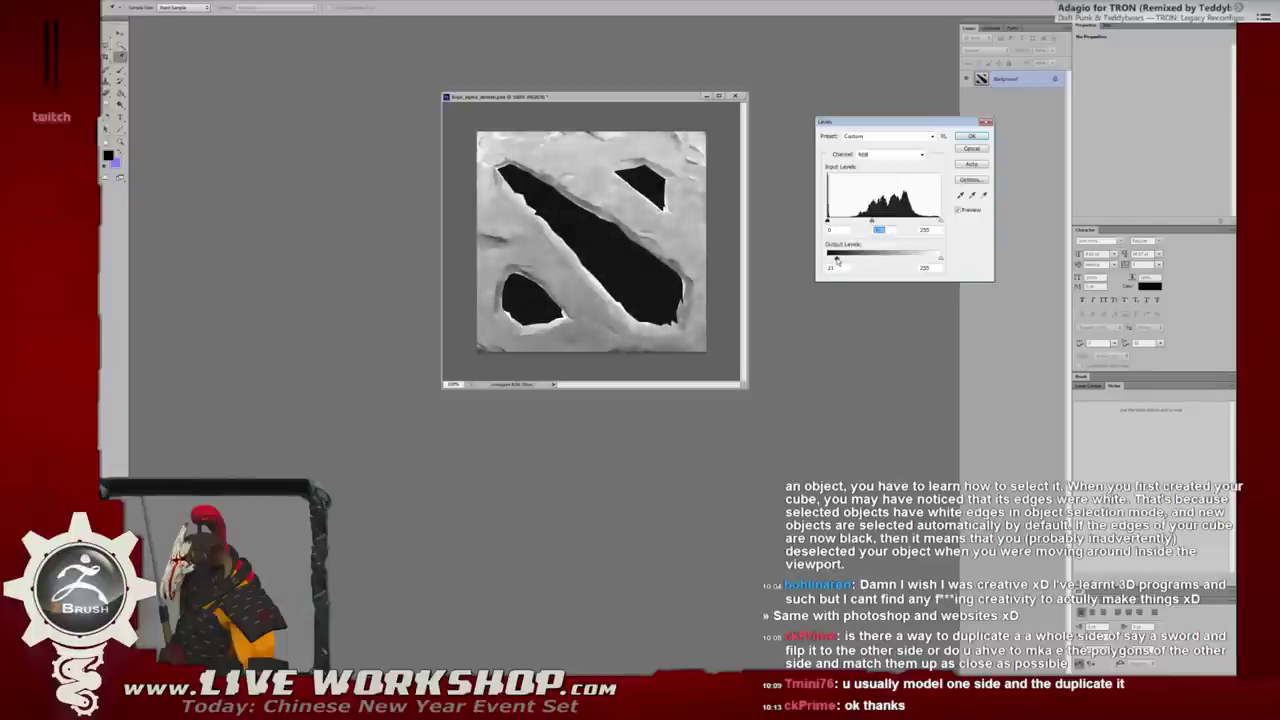
drag(937, 260, 940, 259)
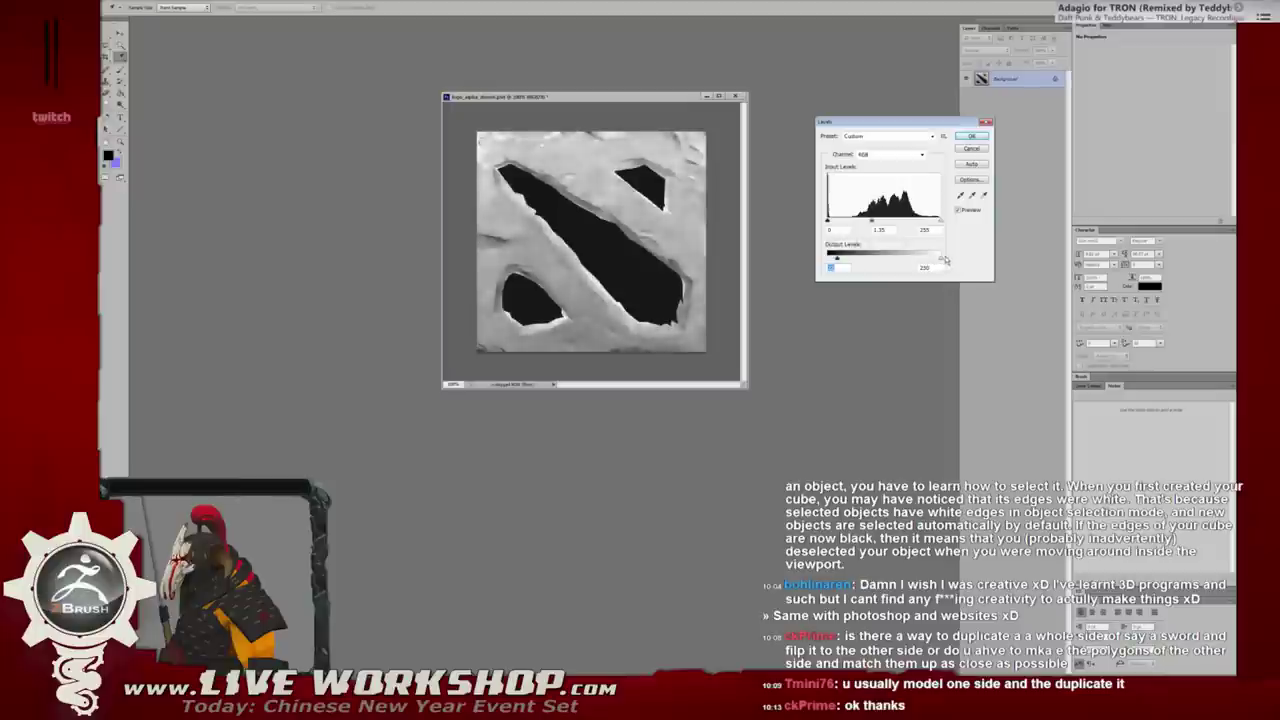
click(970, 136)
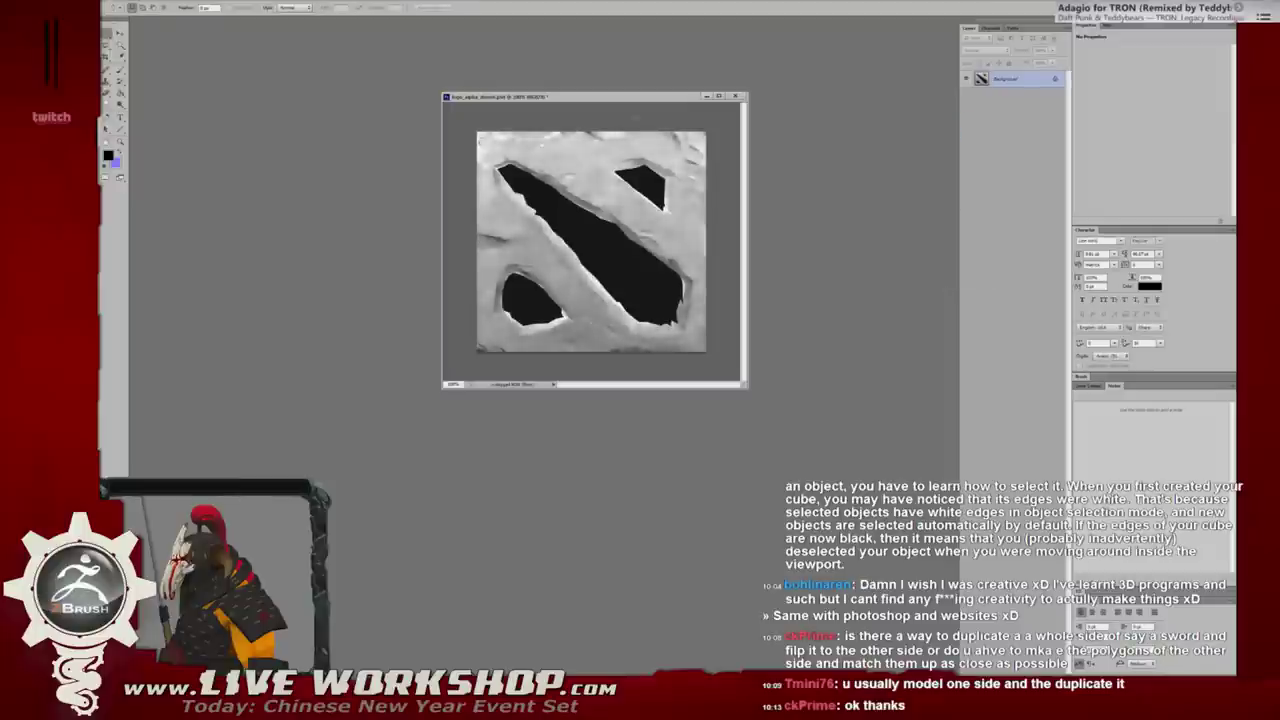
drag(627, 100, 617, 99)
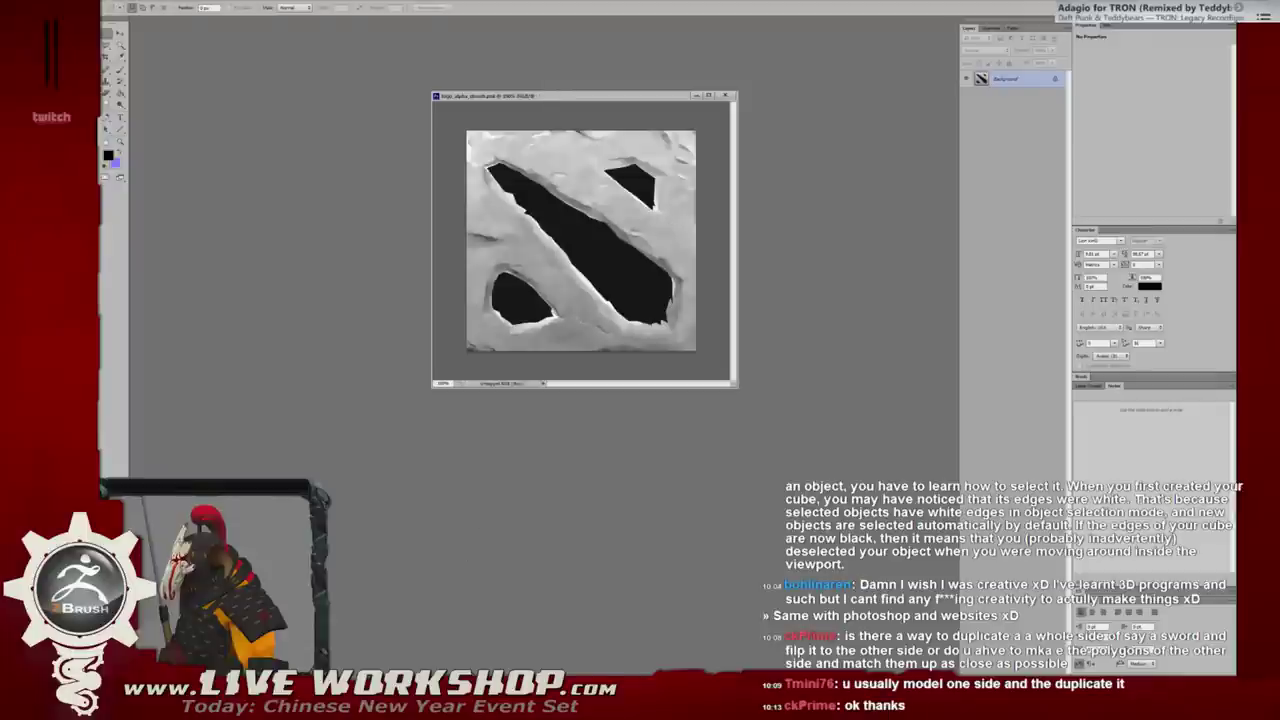
Sample a grey from the logo image as the paint colour and test a faint stroke.
key(alt+Tab)
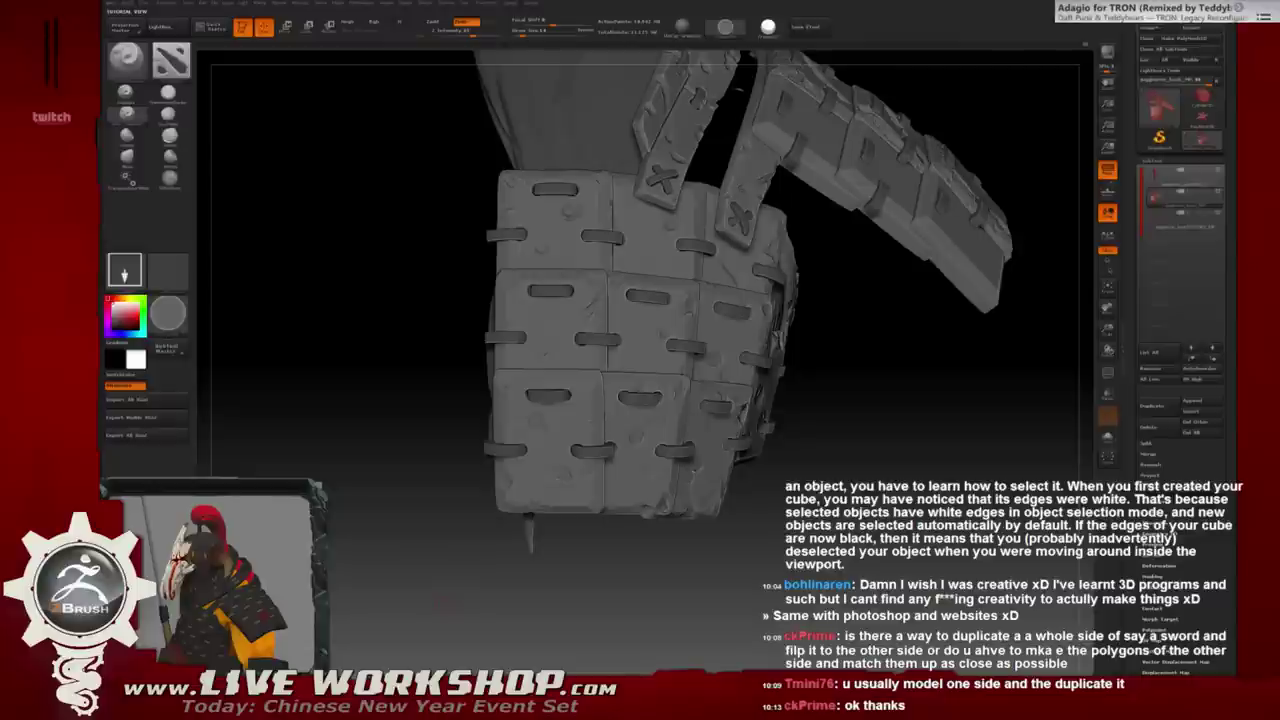
key(super)
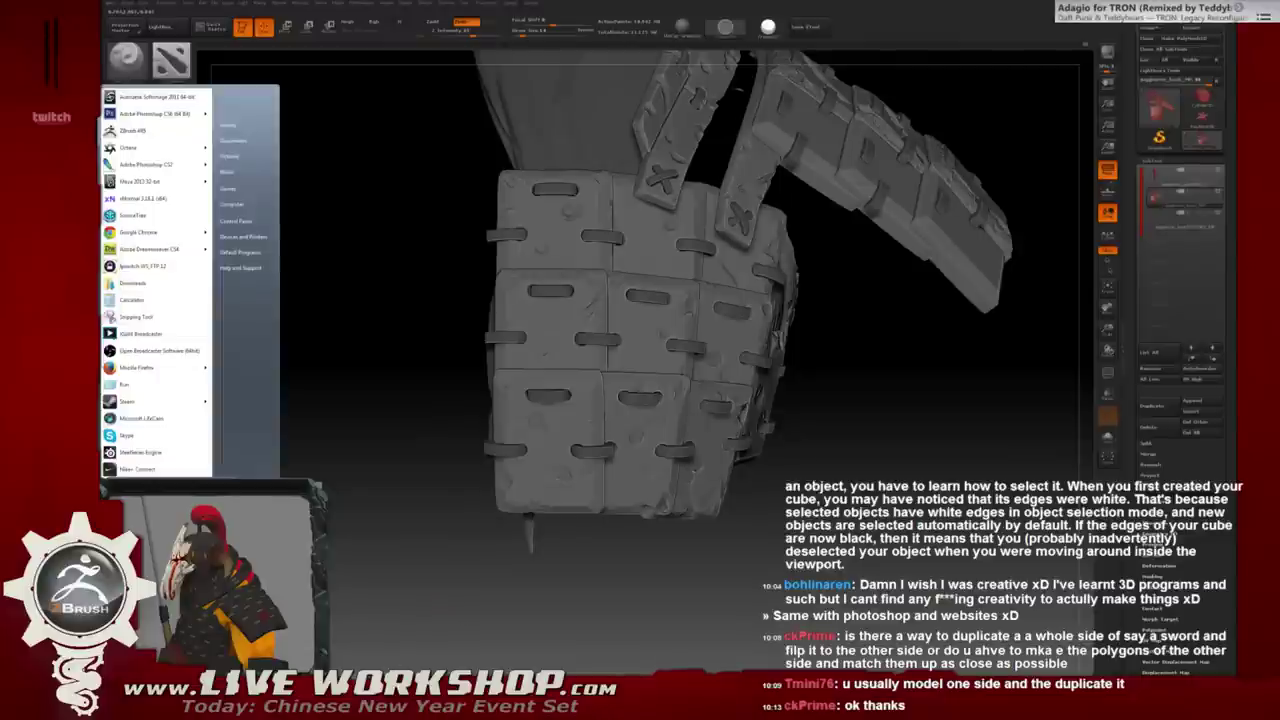
key(alt+Tab)
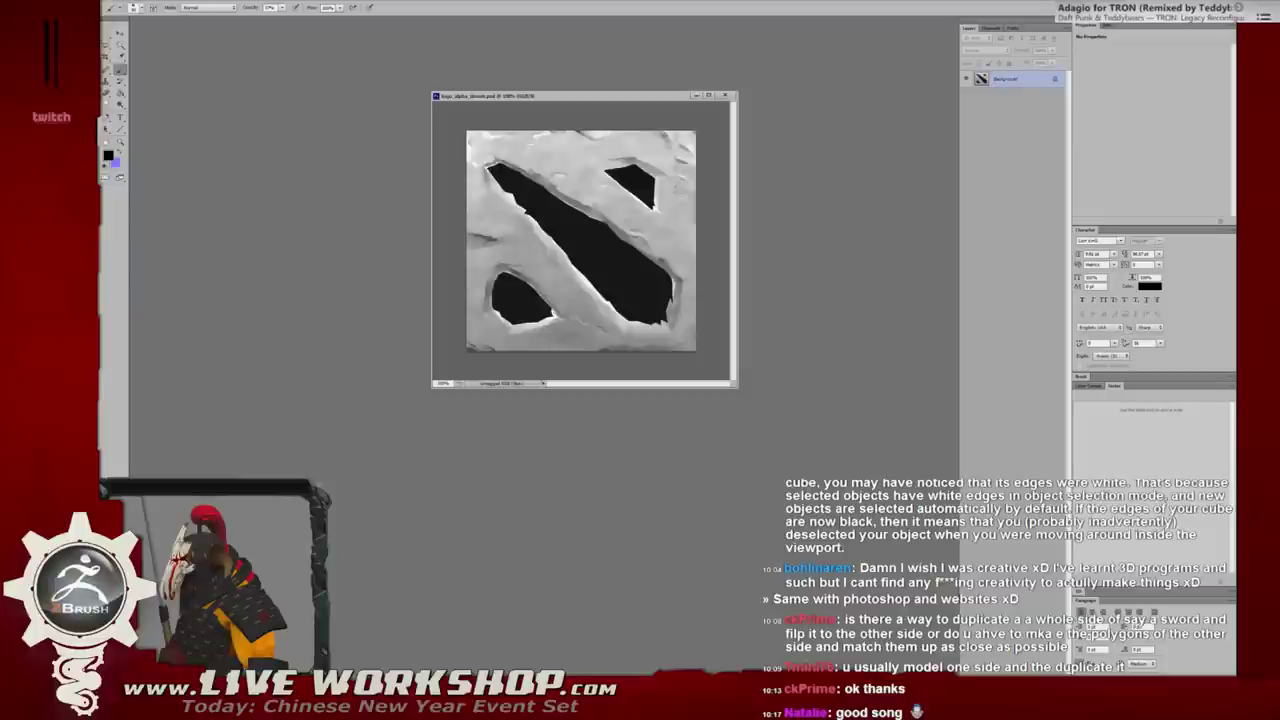
click(108, 155)
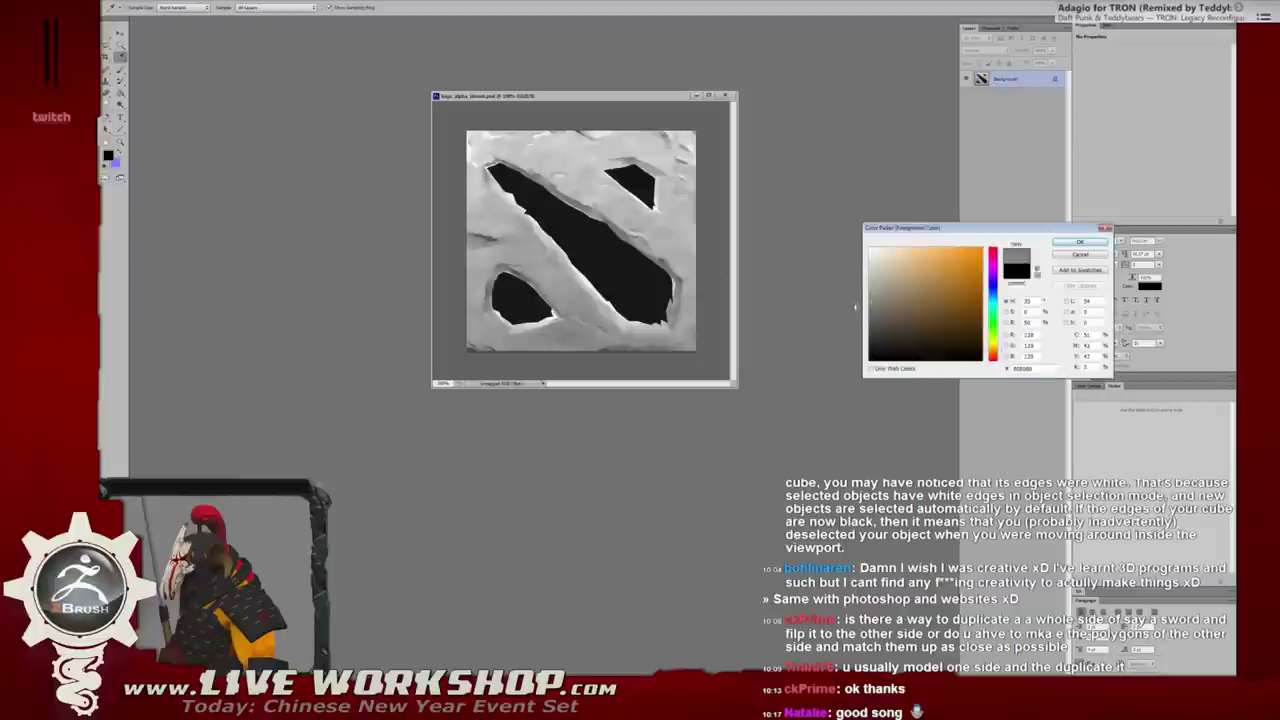
click(1063, 245)
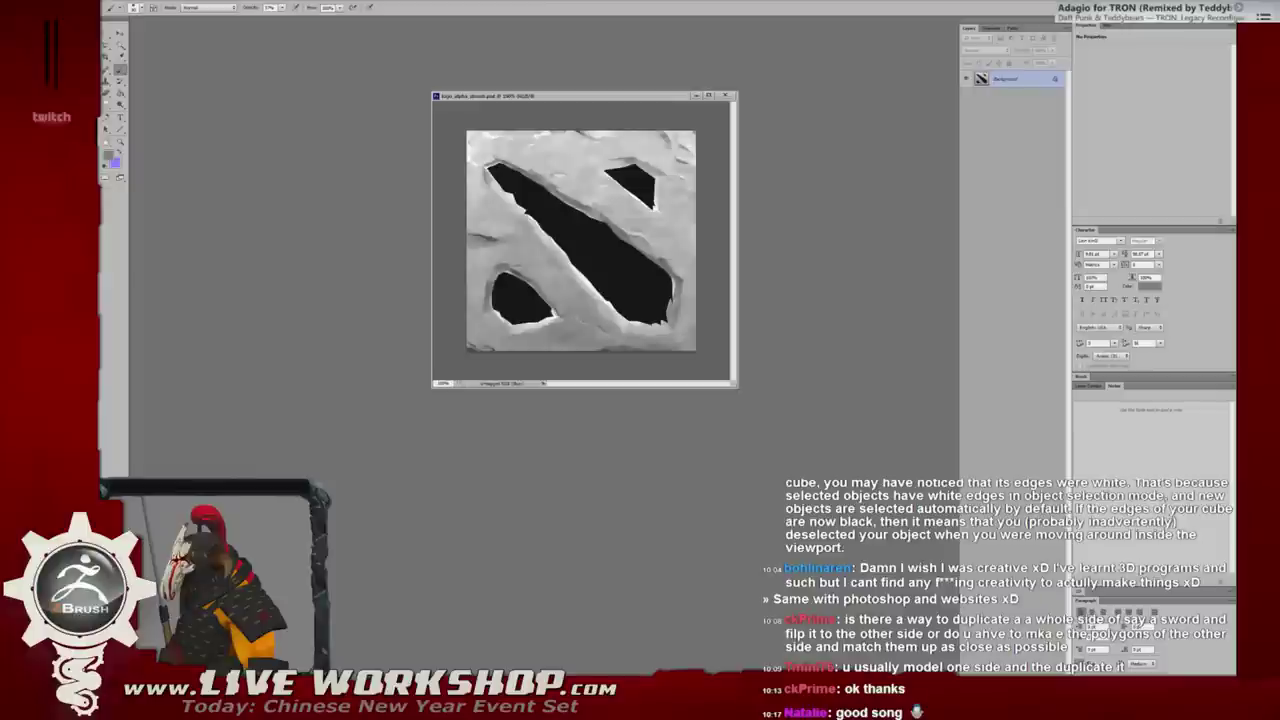
drag(490, 138, 584, 137)
On a new layer at 100% brush opacity, darken the top, right and left image edges.
key(ctrl+shift+alt+n)
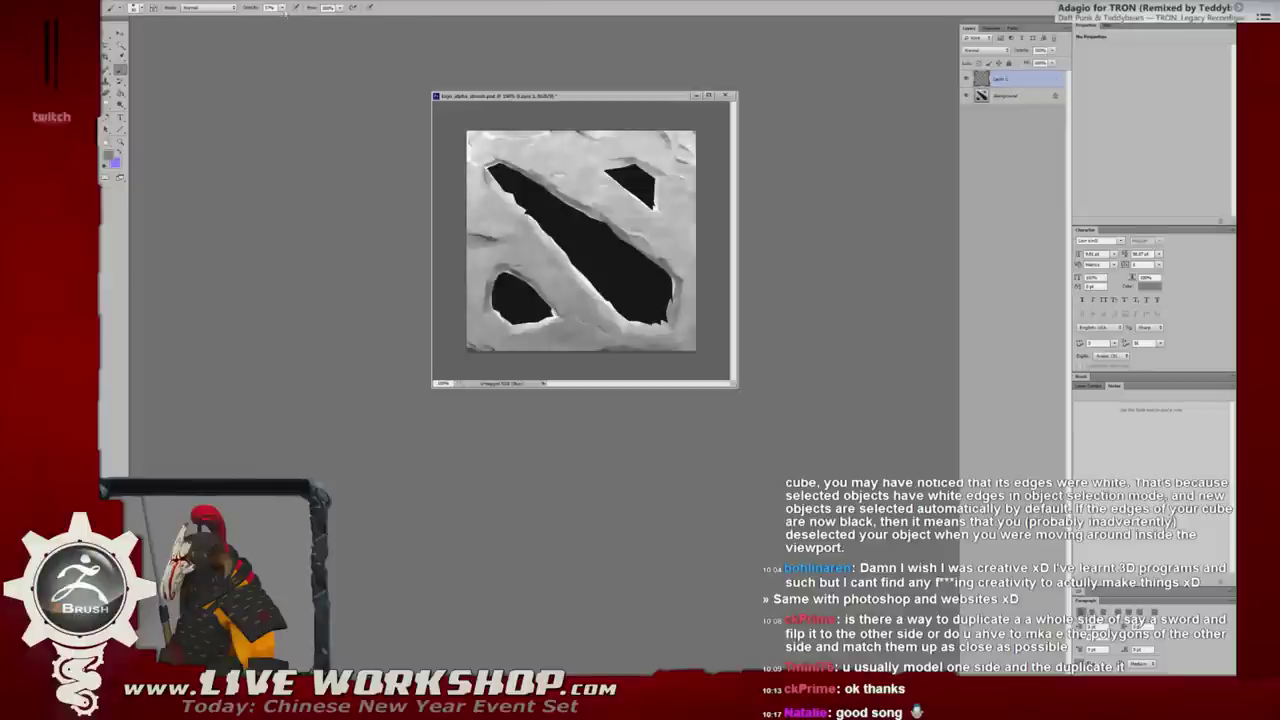
drag(283, 8, 312, 20)
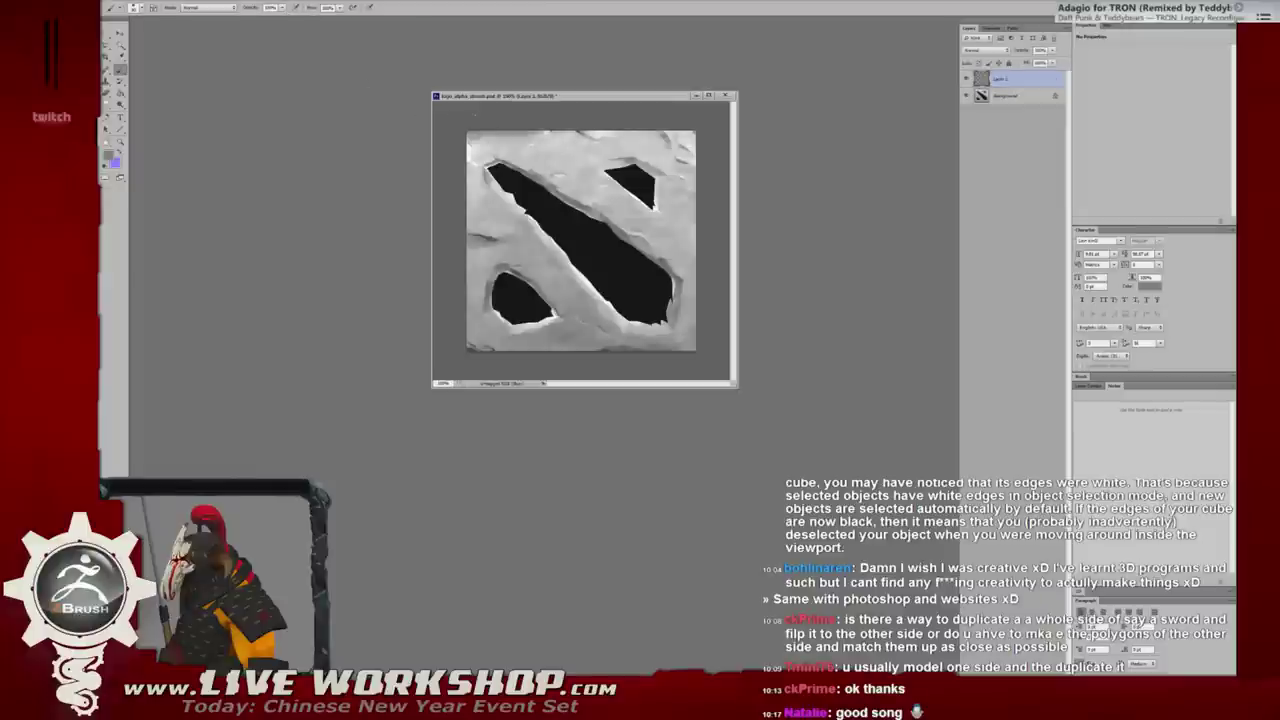
key(ctrl+minus)
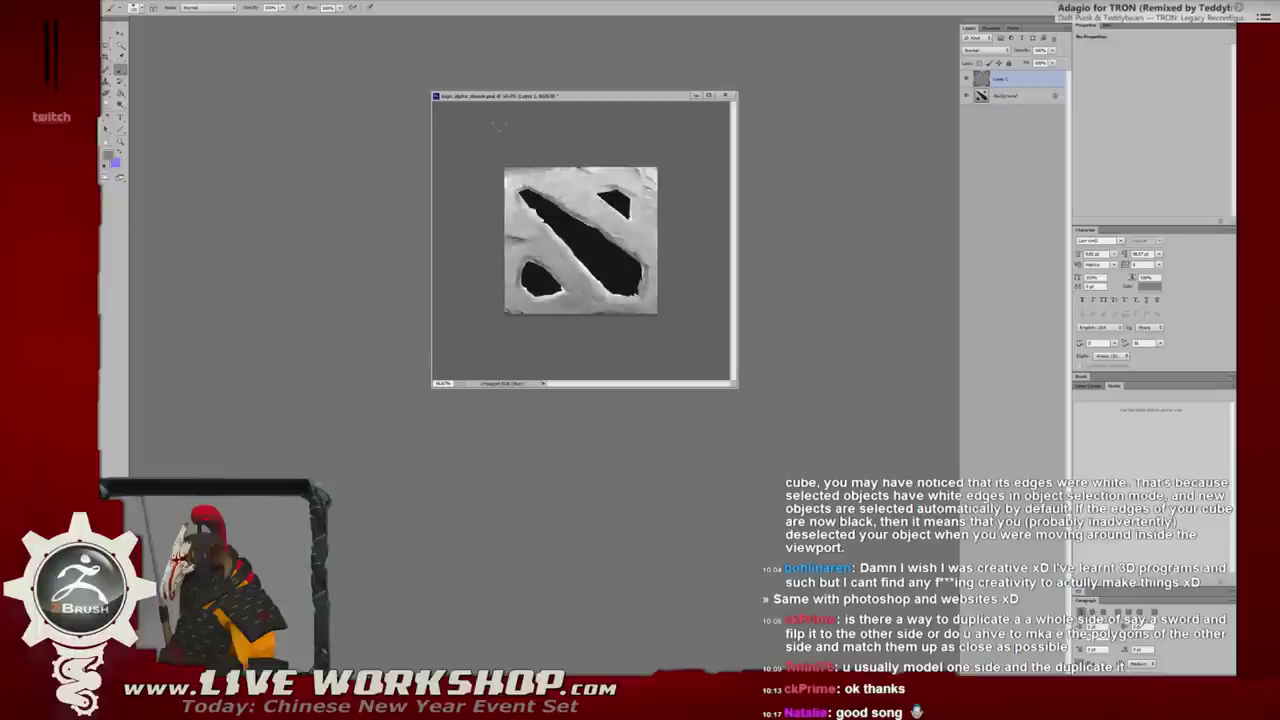
mouse_move(586, 168)
mouse_down()
mouse_move(649, 192)
mouse_move(655, 296)
mouse_move(594, 314)
mouse_up()
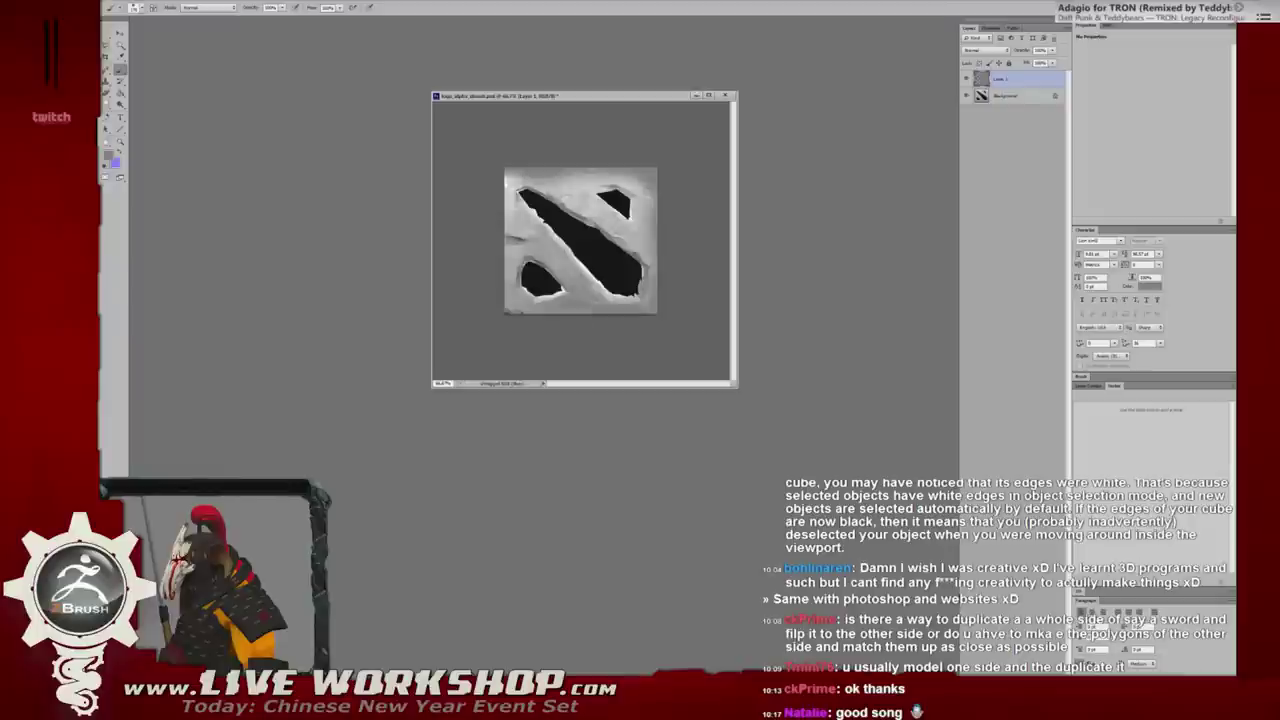
mouse_move(508, 300)
mouse_down()
mouse_move(508, 176)
mouse_move(510, 195)
mouse_up()
drag(624, 176, 540, 192)
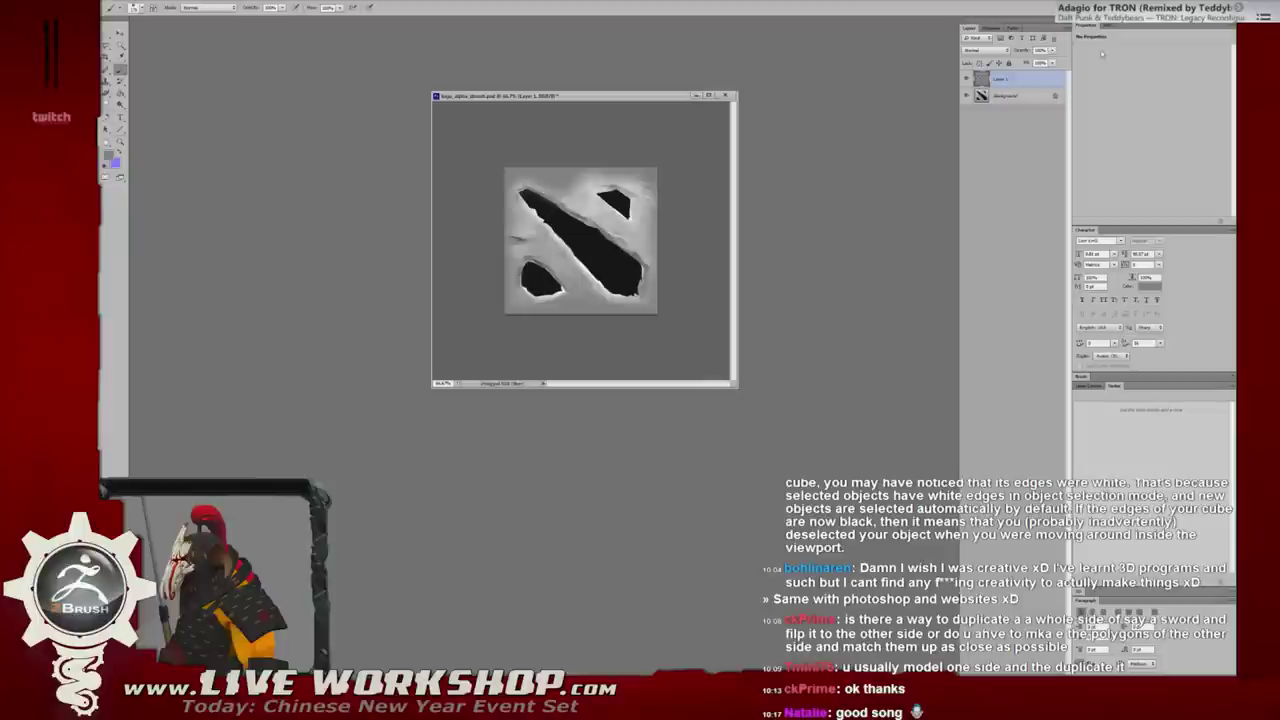
Darken the Background layer's midtones to 0.69 with Levels.
click(1024, 98)
key(ctrl+l)
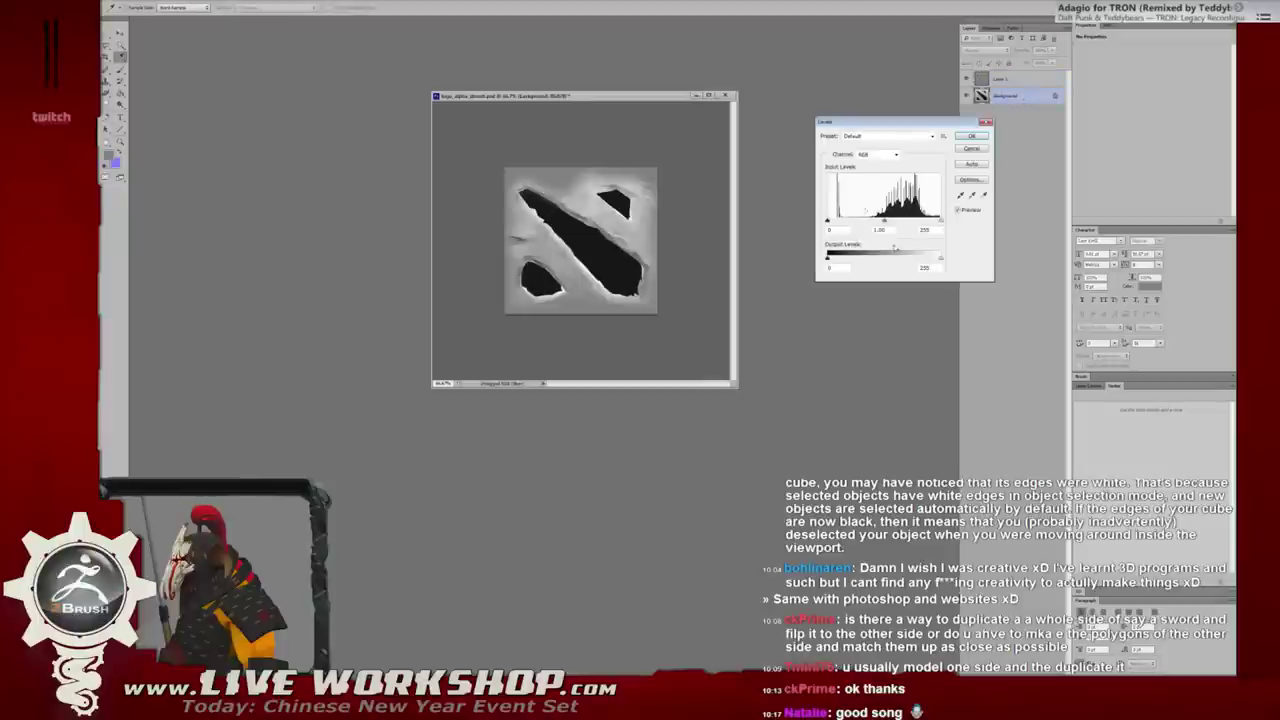
drag(884, 222, 903, 222)
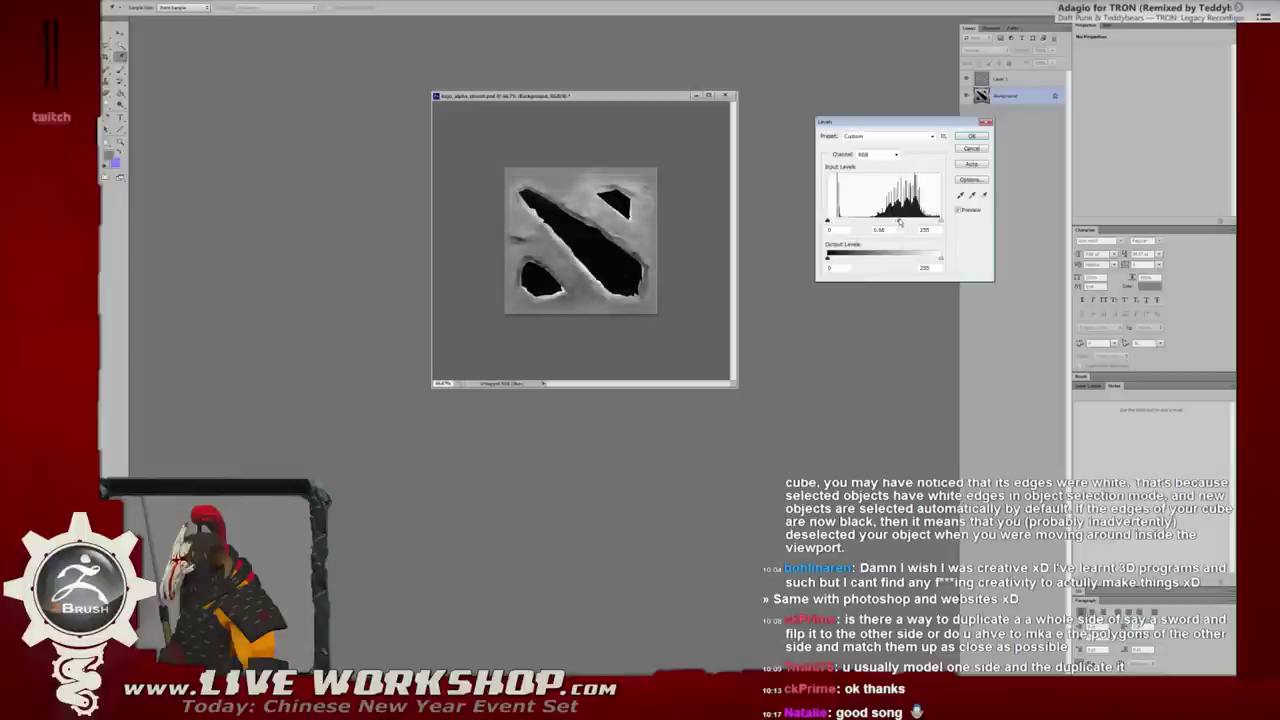
click(971, 137)
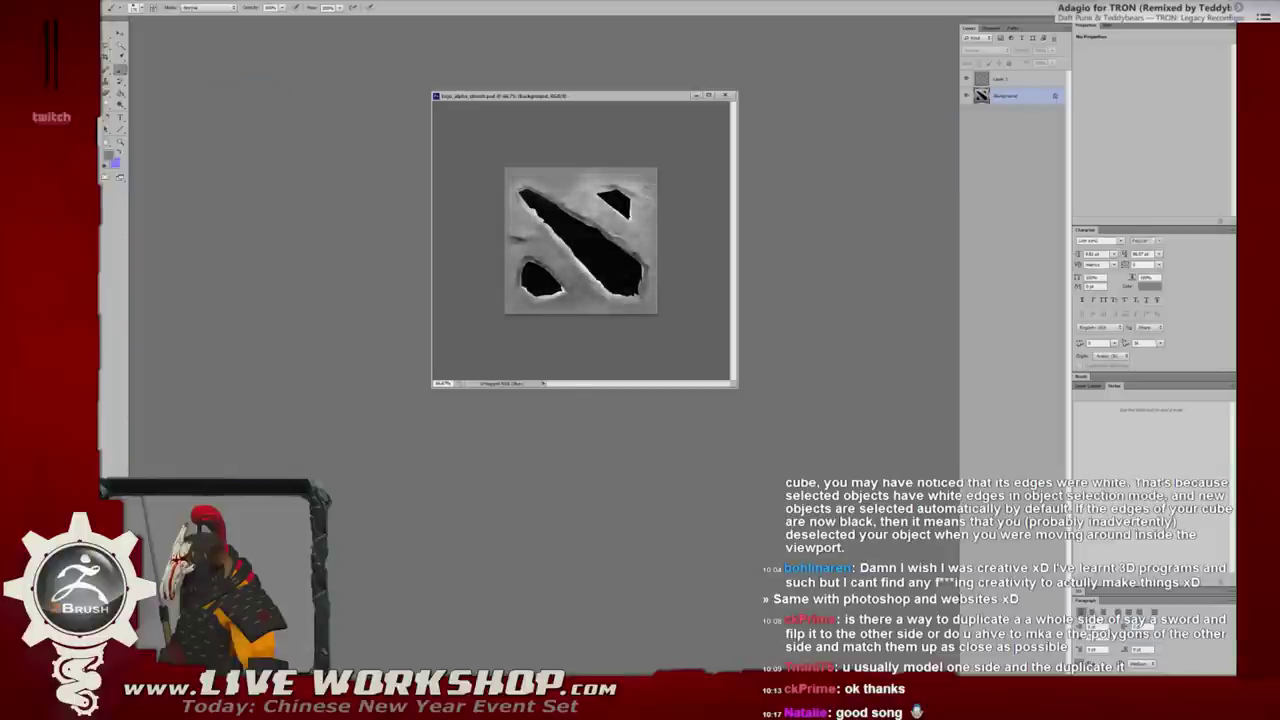
Import the updated logo image into ZBrush as a new alpha.
key(alt+Tab)
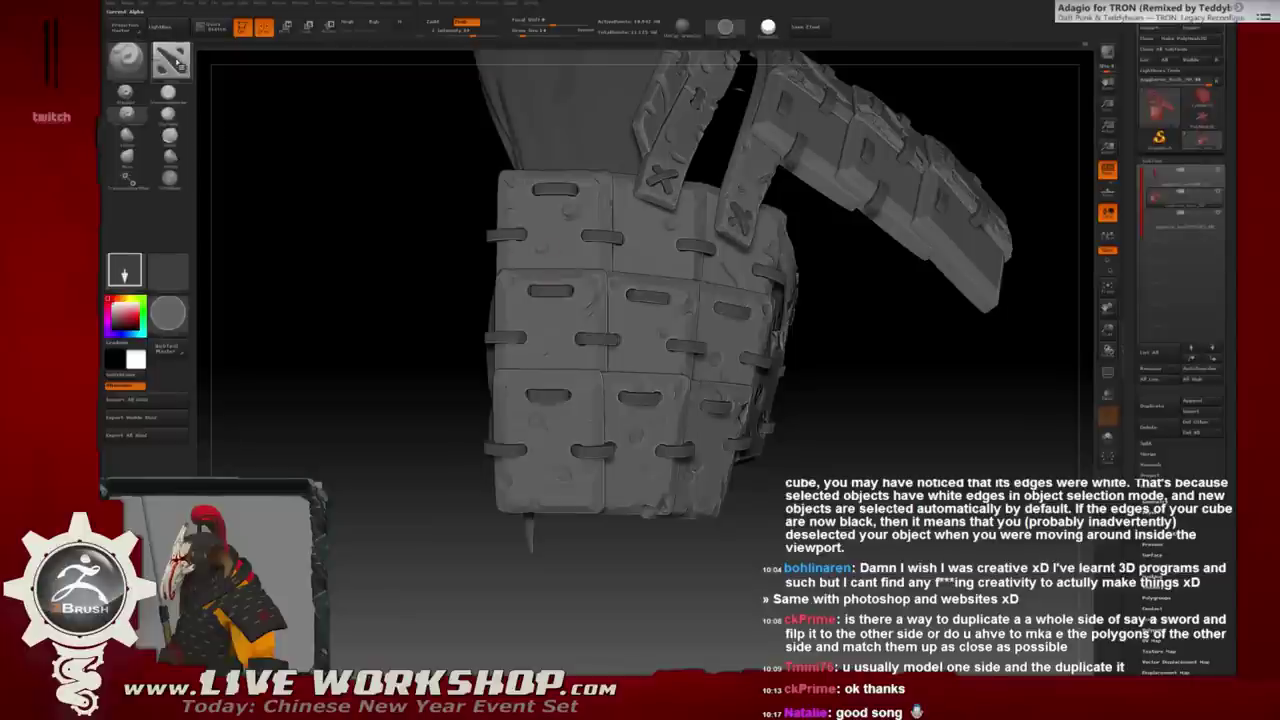
click(170, 60)
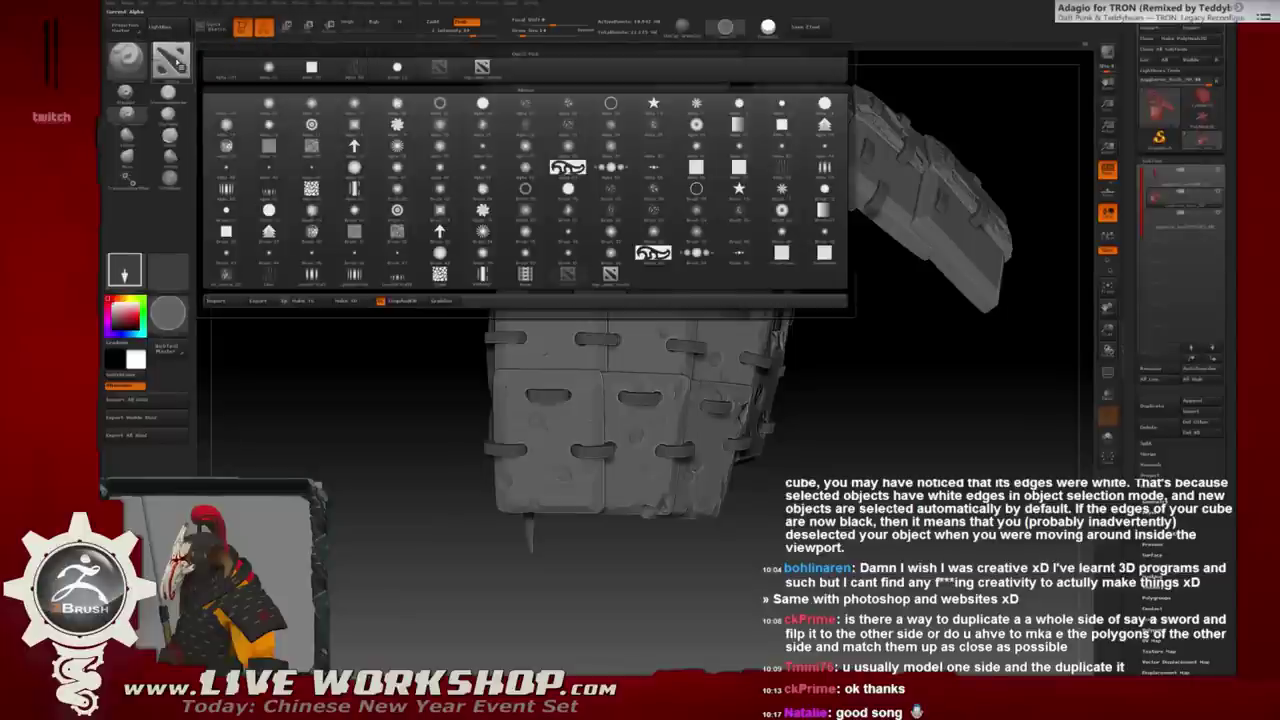
click(215, 300)
double_click(362, 208)
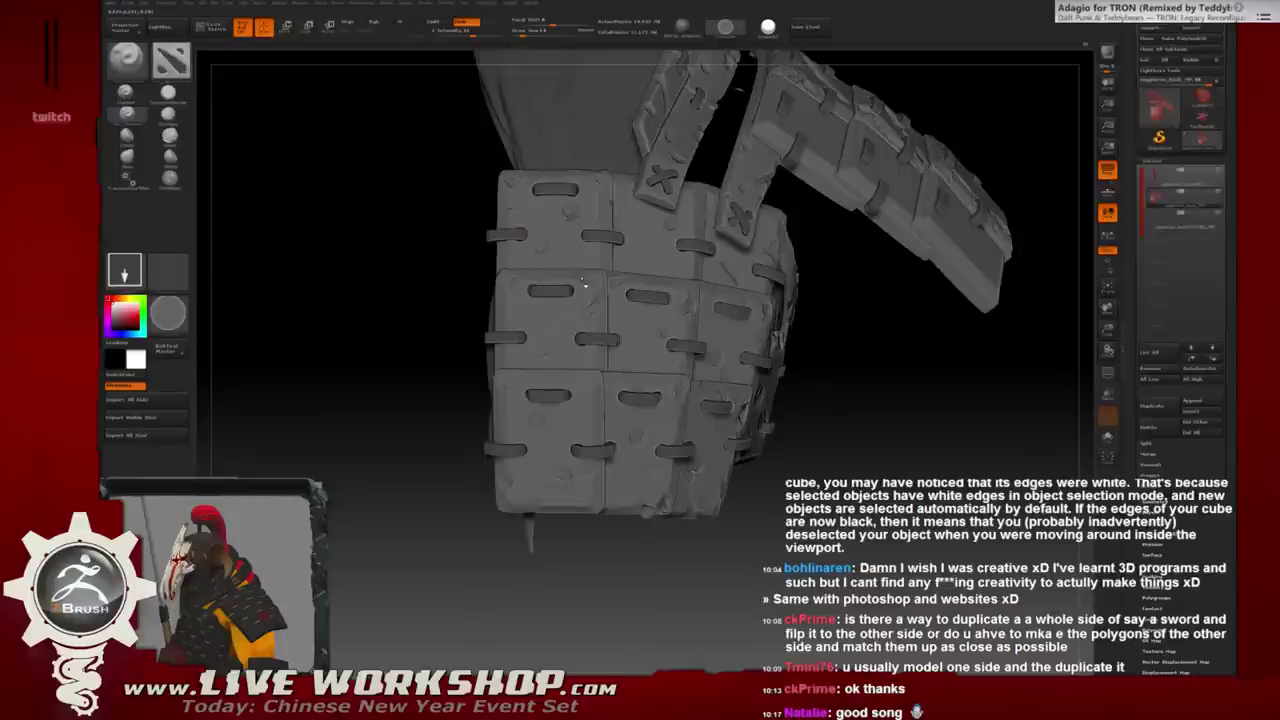
Test a stroke on the upper-left armour panel, undo it, and zoom out to the whole model.
mouse_move(548, 212)
mouse_down()
mouse_move(534, 268)
mouse_move(580, 255)
mouse_up()
key(ctrl+z)
key(ctrl+z)
key(ctrl+z)
key(ctrl+z)
key(b)
key(s)
key(t)
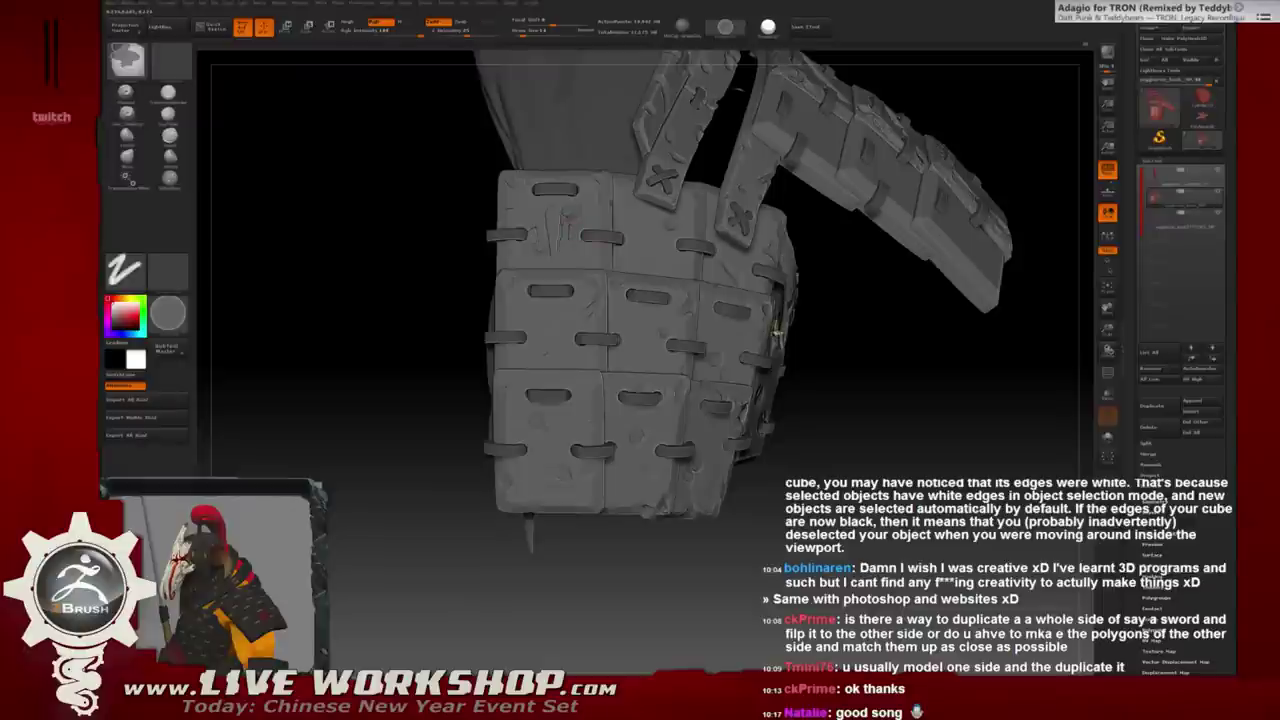
mouse_move(863, 377)
alt+mouse_down()
mouse_move(855, 308)
mouse_move(794, 374)
alt+mouse_up()
key(super)
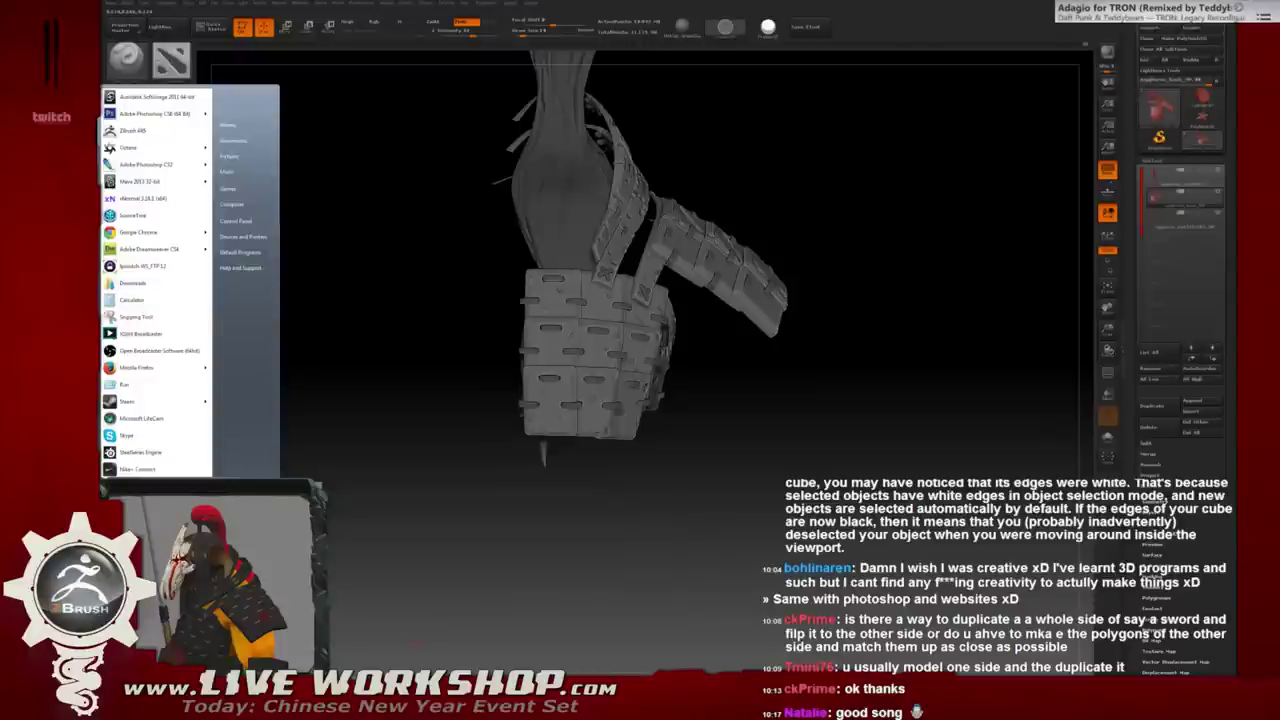
Orbit and zoom around the textured character in Softimage to inspect its shoulder, then return to ZBrush.
key(alt+Tab)
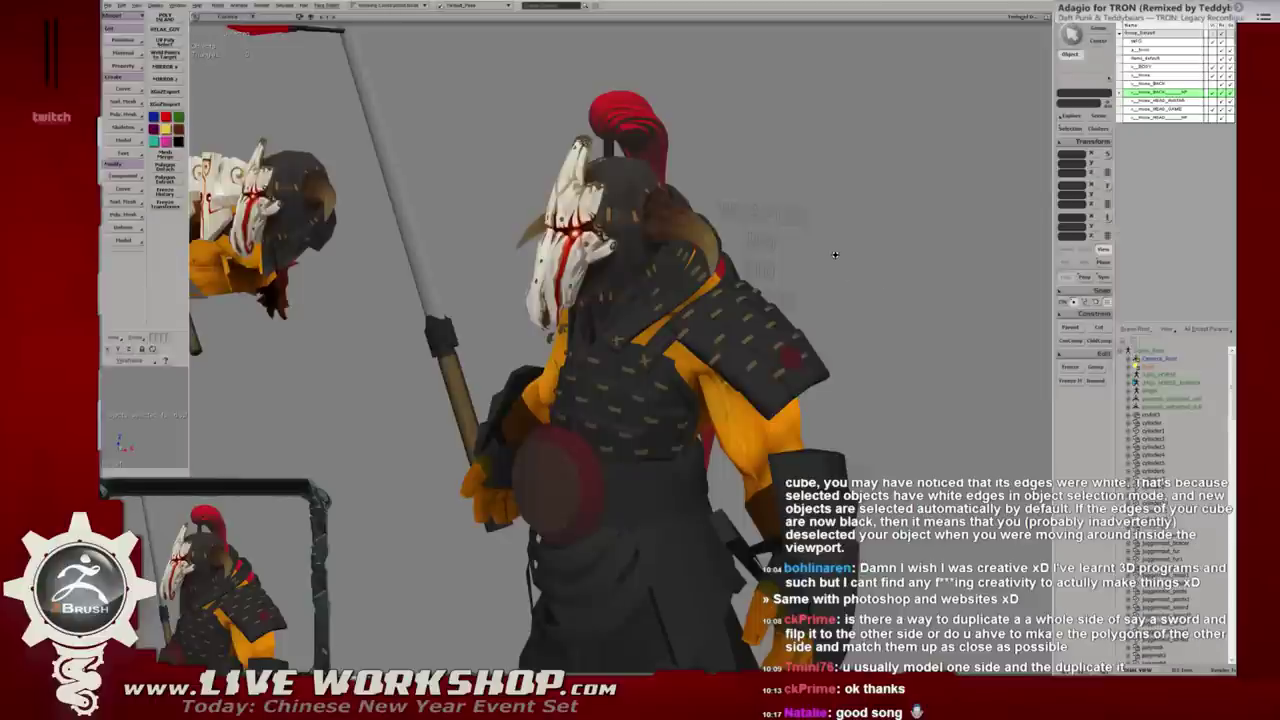
mouse_move(884, 282)
middle_down()
mouse_move(719, 213)
mouse_move(664, 302)
mouse_move(827, 343)
mouse_move(575, 285)
mouse_move(583, 312)
mouse_move(560, 275)
mouse_move(755, 377)
middle_up()
scroll(560, 275, up, 5)
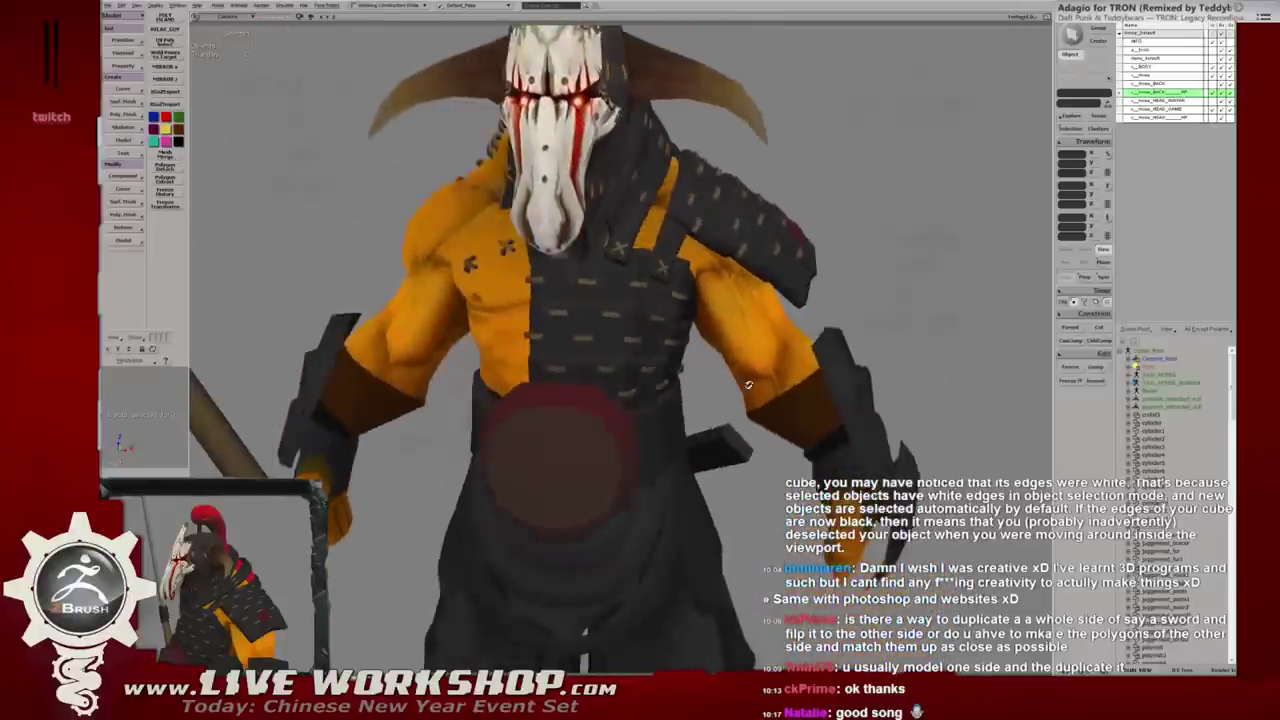
scroll(755, 377, down, 5)
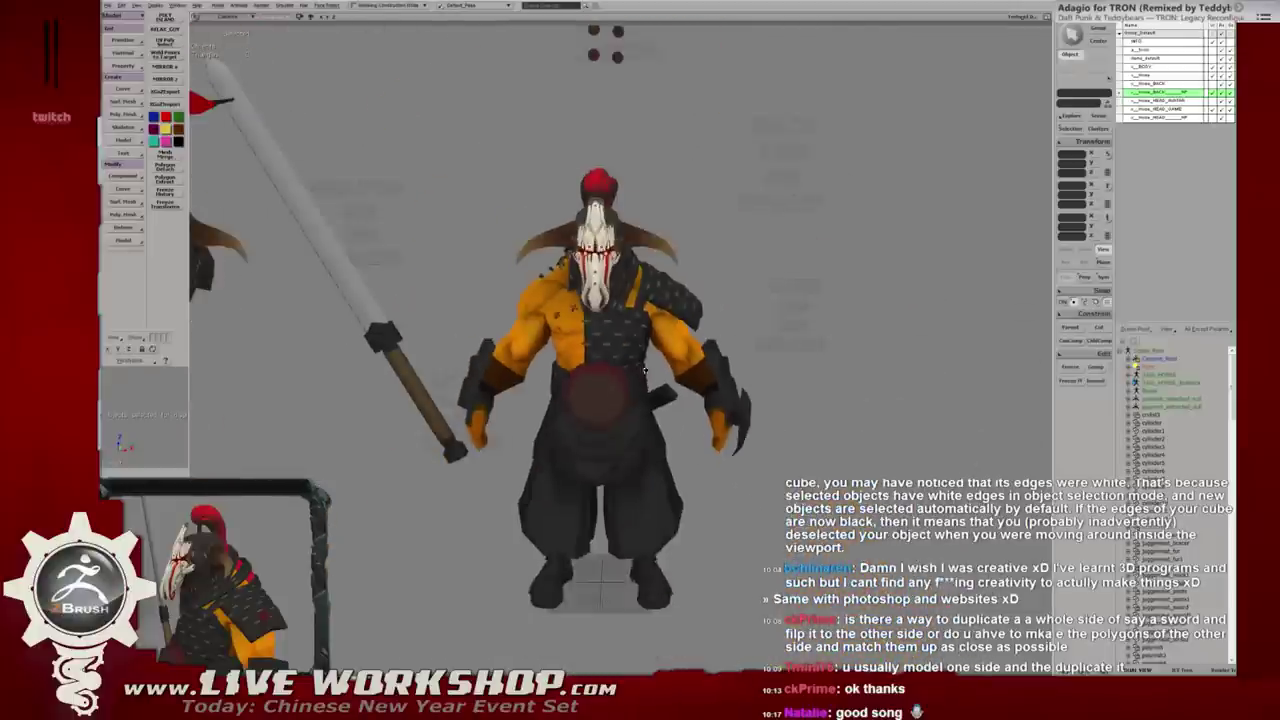
mouse_move(755, 377)
middle_down()
mouse_move(601, 355)
mouse_move(606, 337)
mouse_move(698, 368)
middle_up()
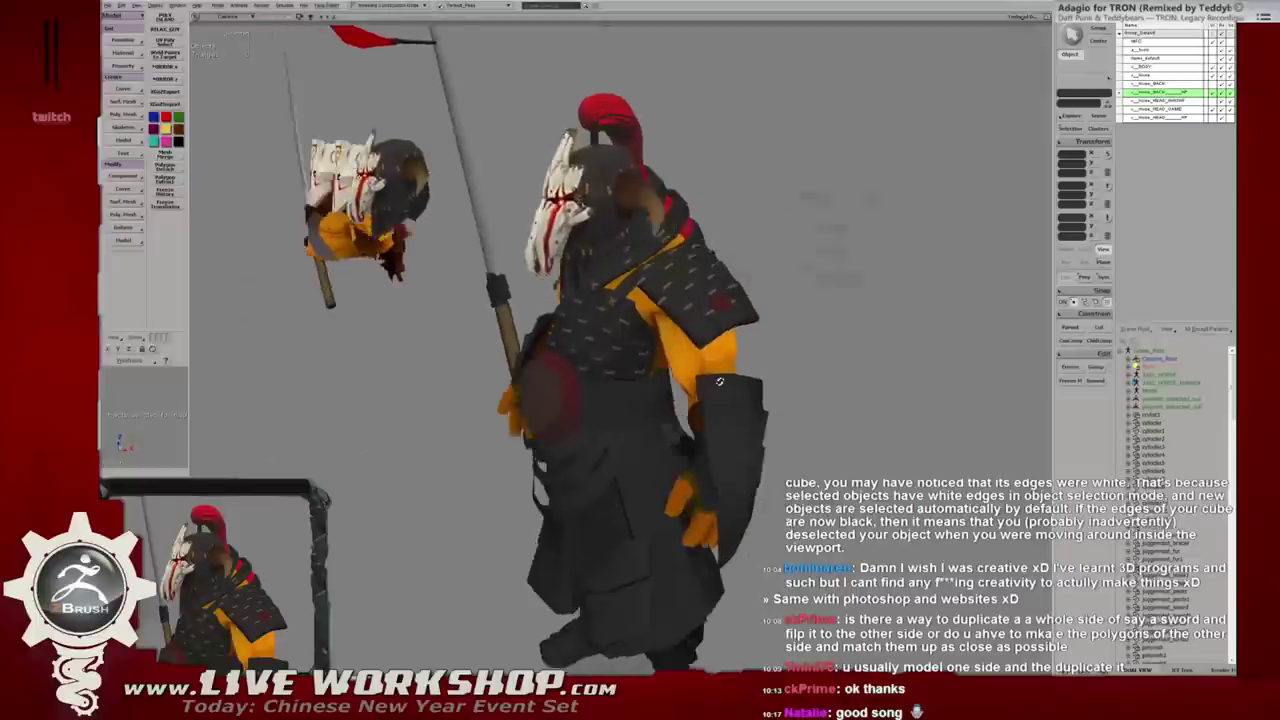
middle_drag(698, 365, 370, 643)
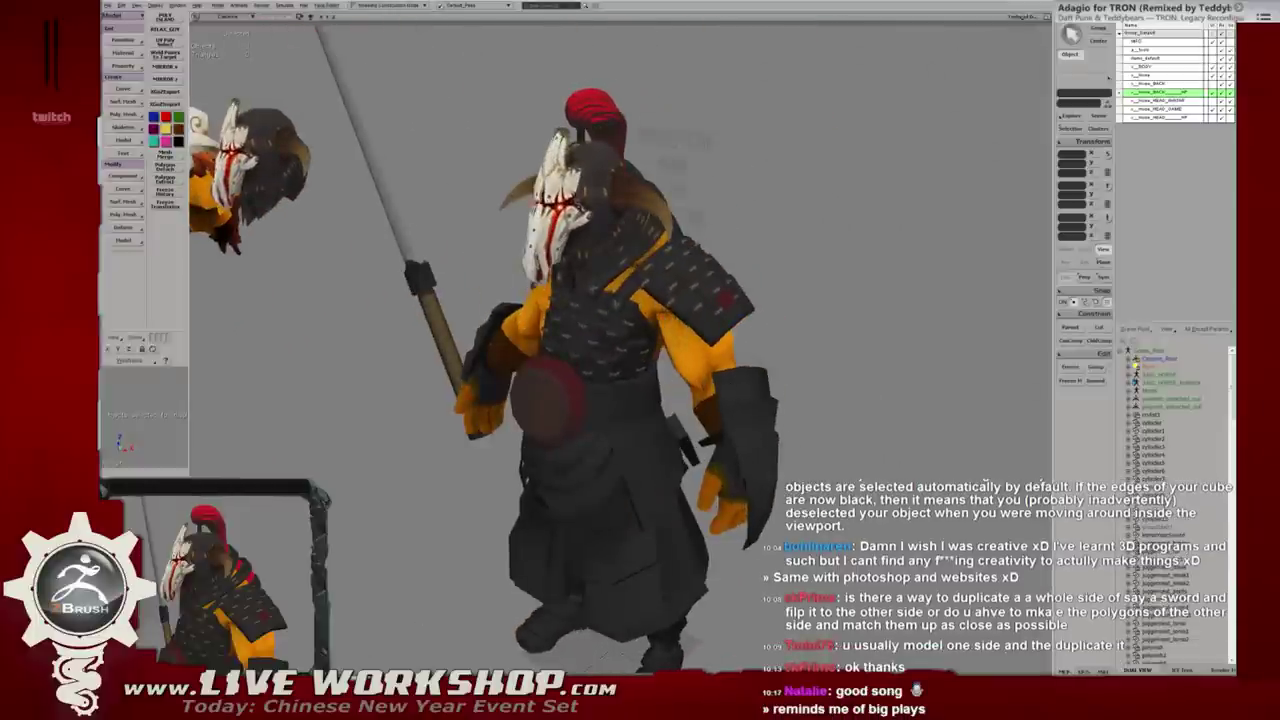
key(alt+Tab)
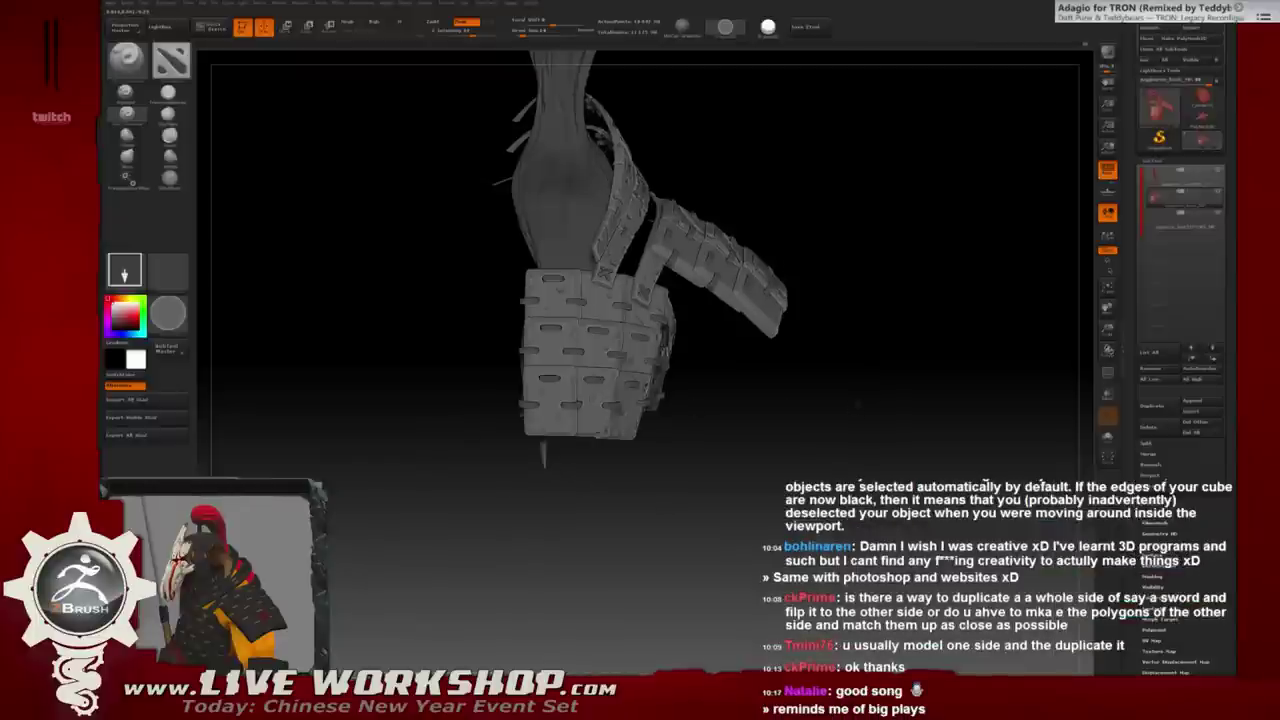
drag(855, 409, 862, 409)
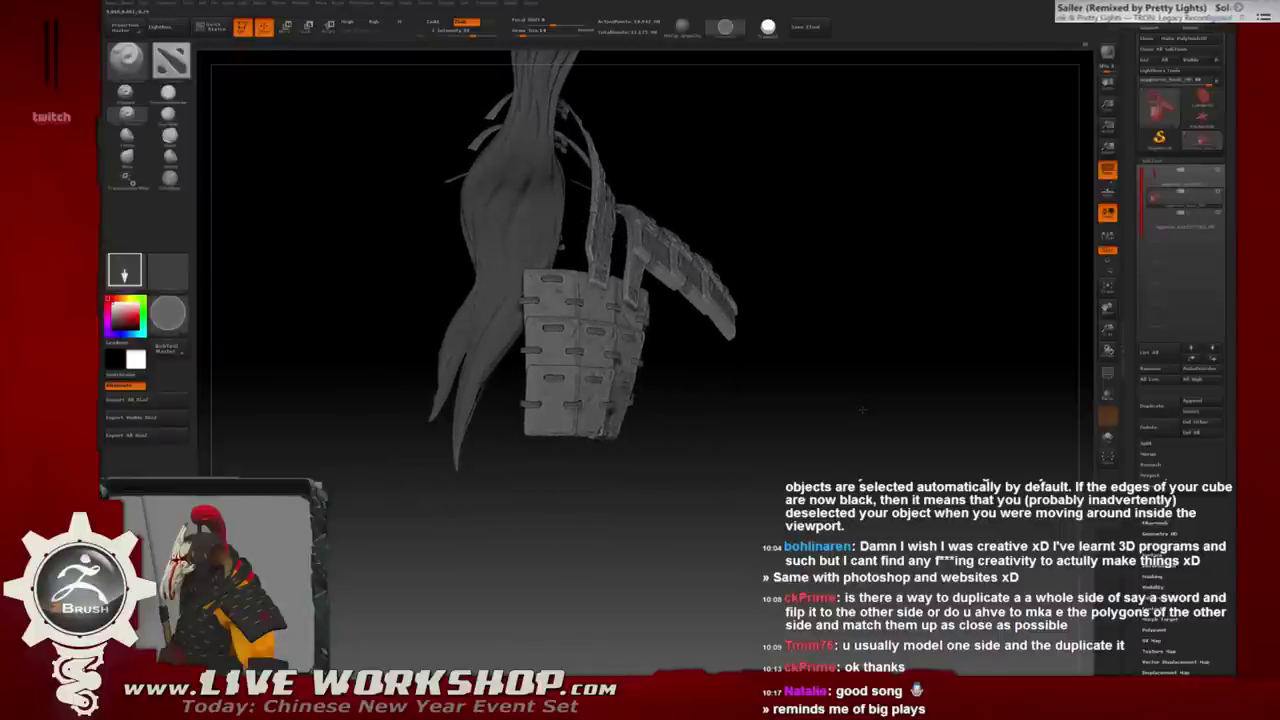
mouse_move(862, 409)
mouse_down()
mouse_move(850, 433)
mouse_move(807, 419)
mouse_move(821, 445)
mouse_up()
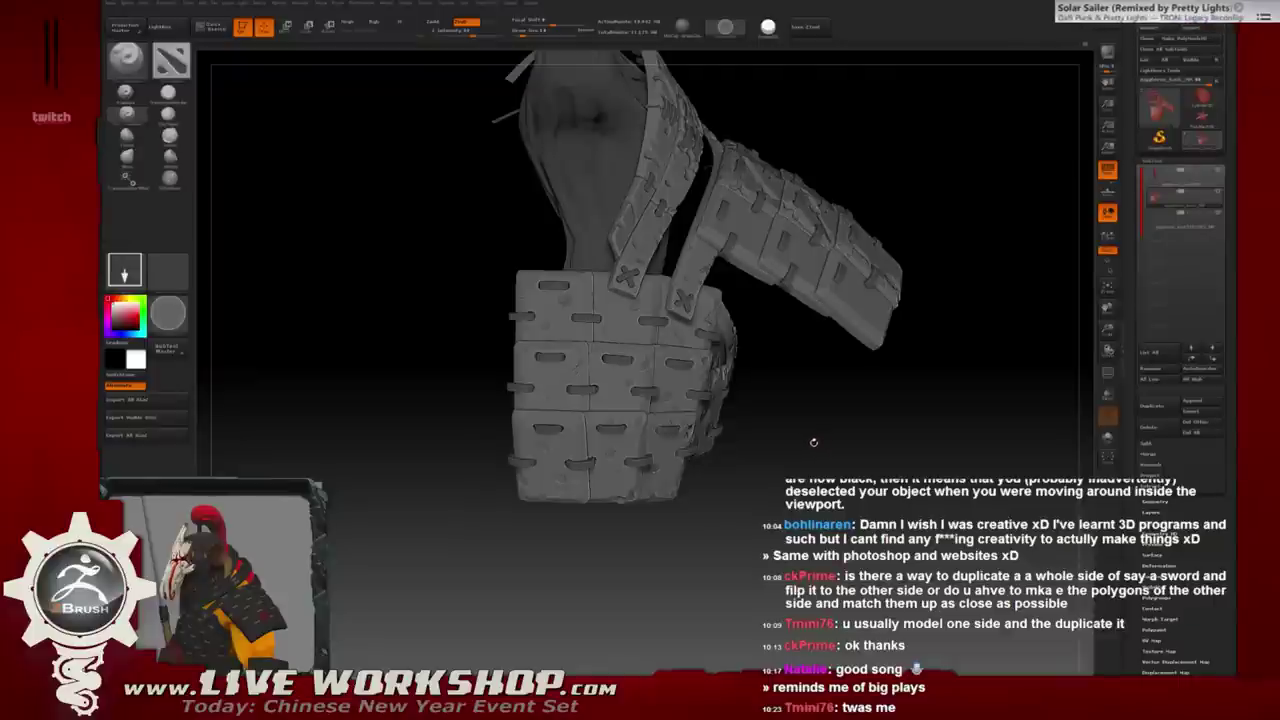
mouse_move(813, 442)
mouse_down()
mouse_move(826, 455)
mouse_move(790, 470)
mouse_up()
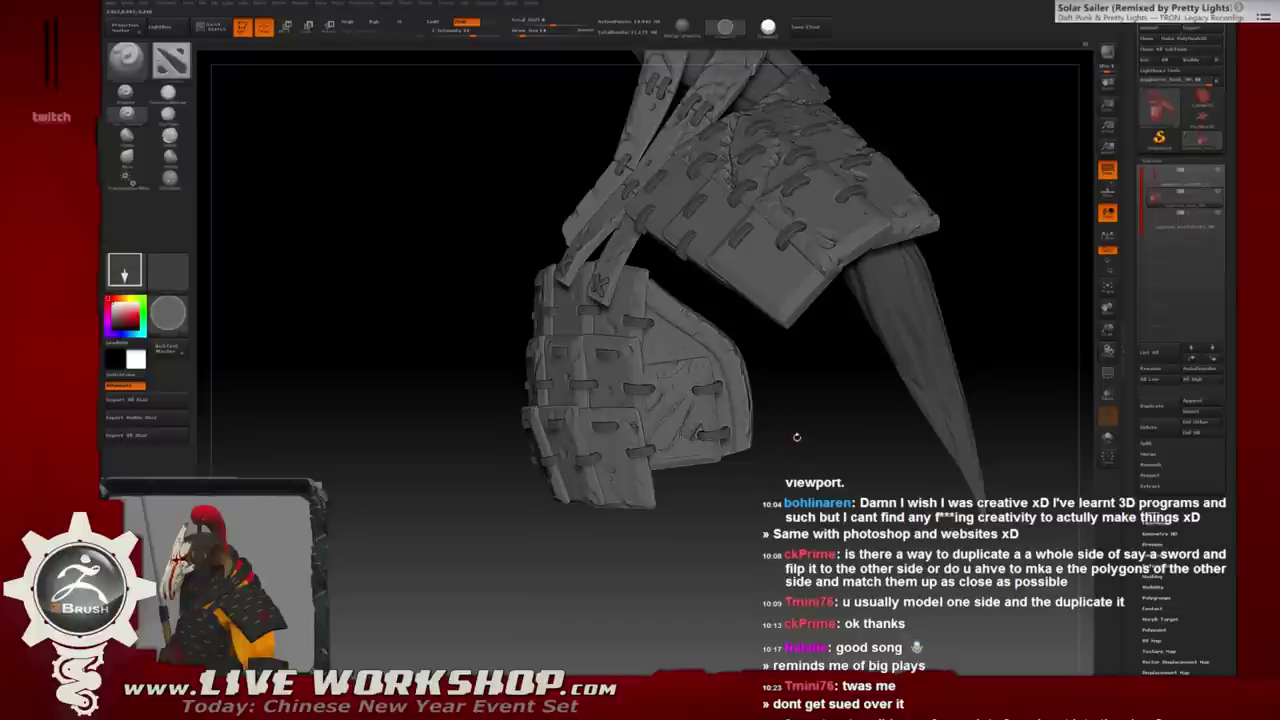
mouse_move(794, 437)
mouse_down()
mouse_move(861, 428)
mouse_move(800, 476)
mouse_move(760, 470)
mouse_move(770, 487)
mouse_move(742, 381)
mouse_move(768, 470)
mouse_up()
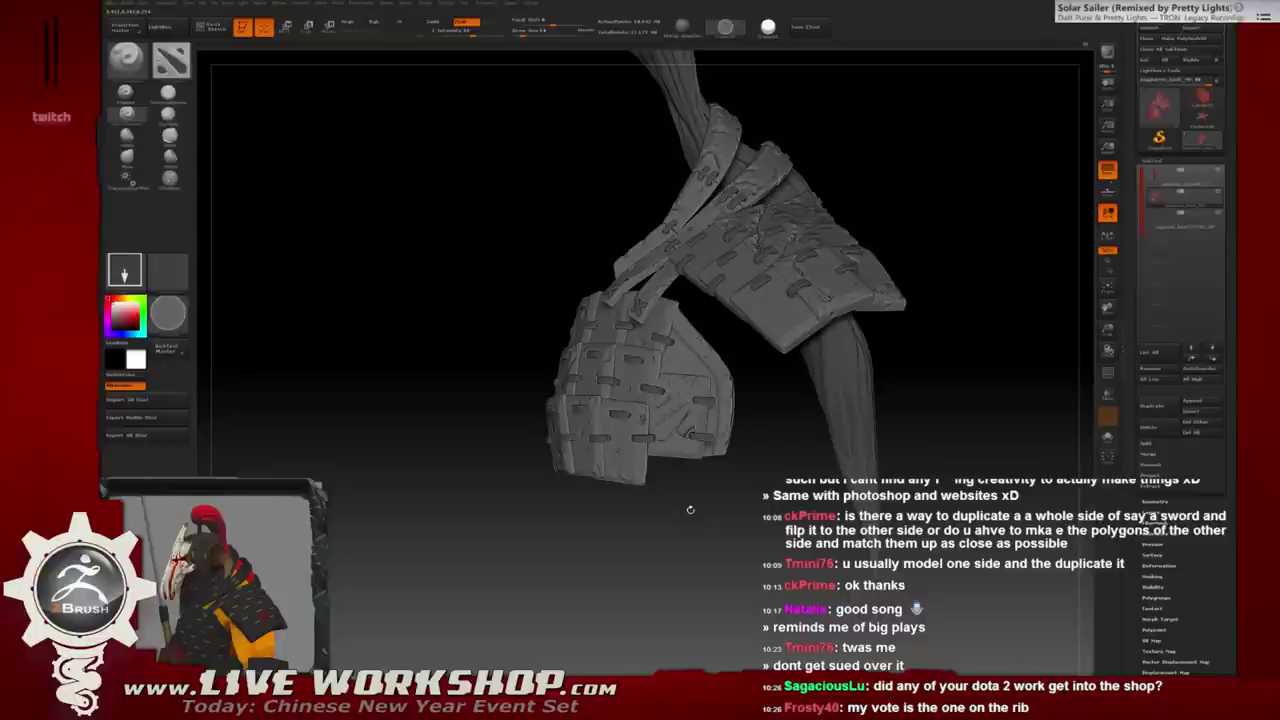
Smooth the rough patches around the carved logo on the lower plate, then switch brushes.
drag(700, 493, 730, 520)
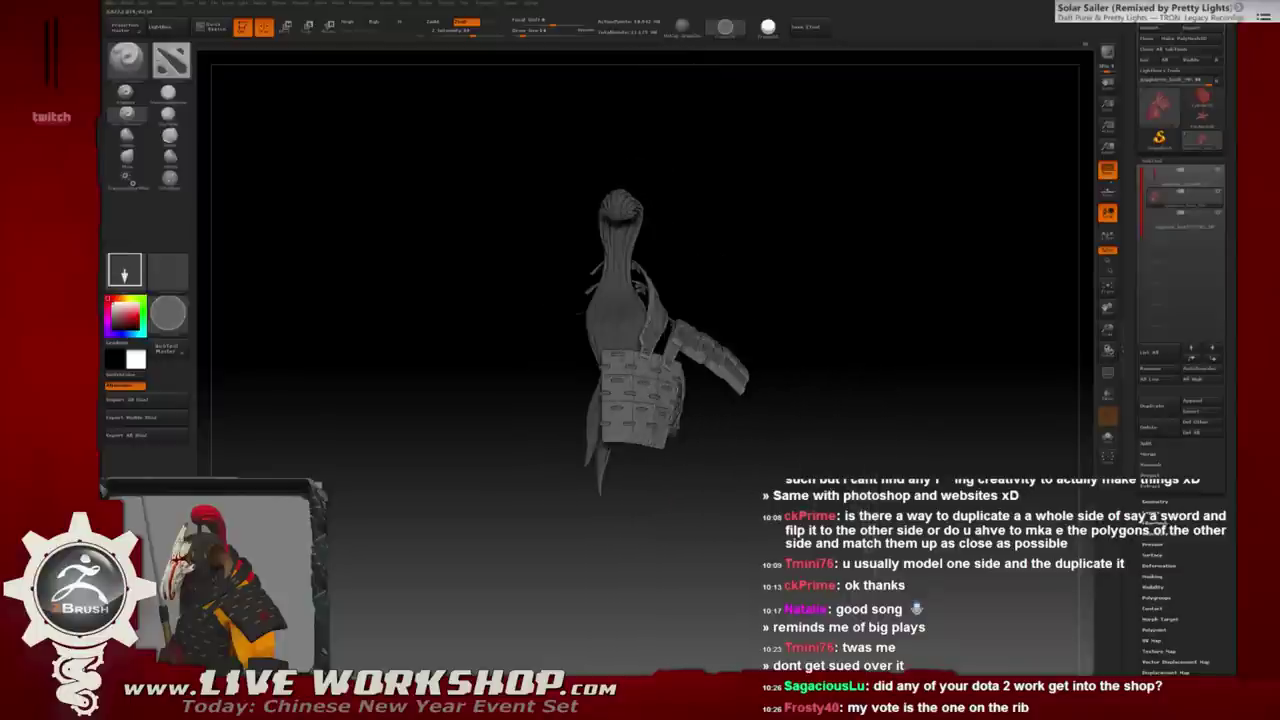
drag(840, 440, 814, 452)
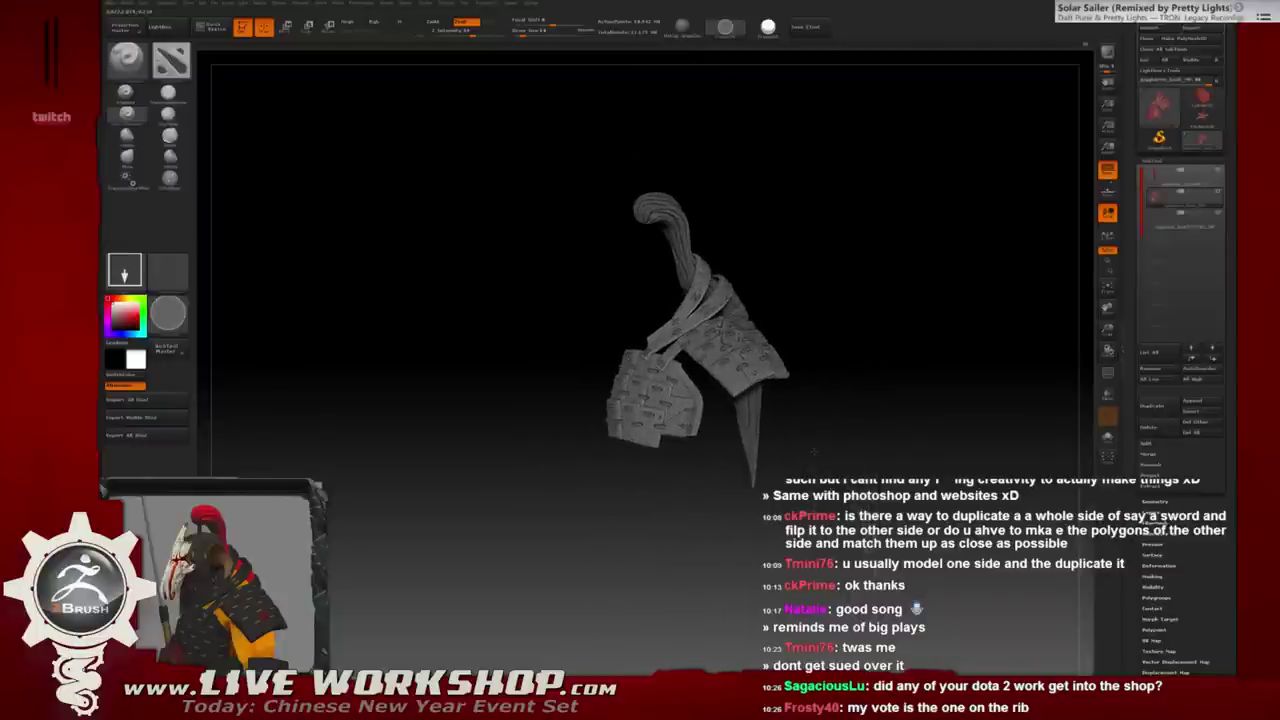
key(super)
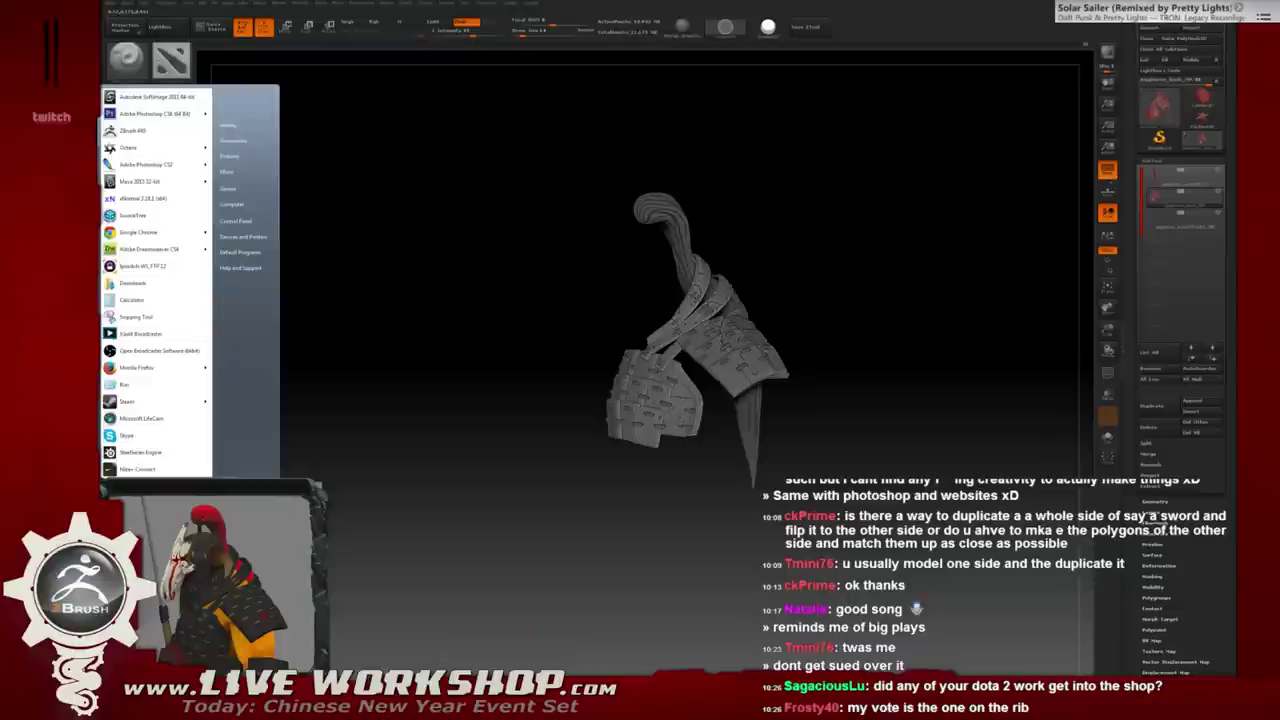
key(Escape)
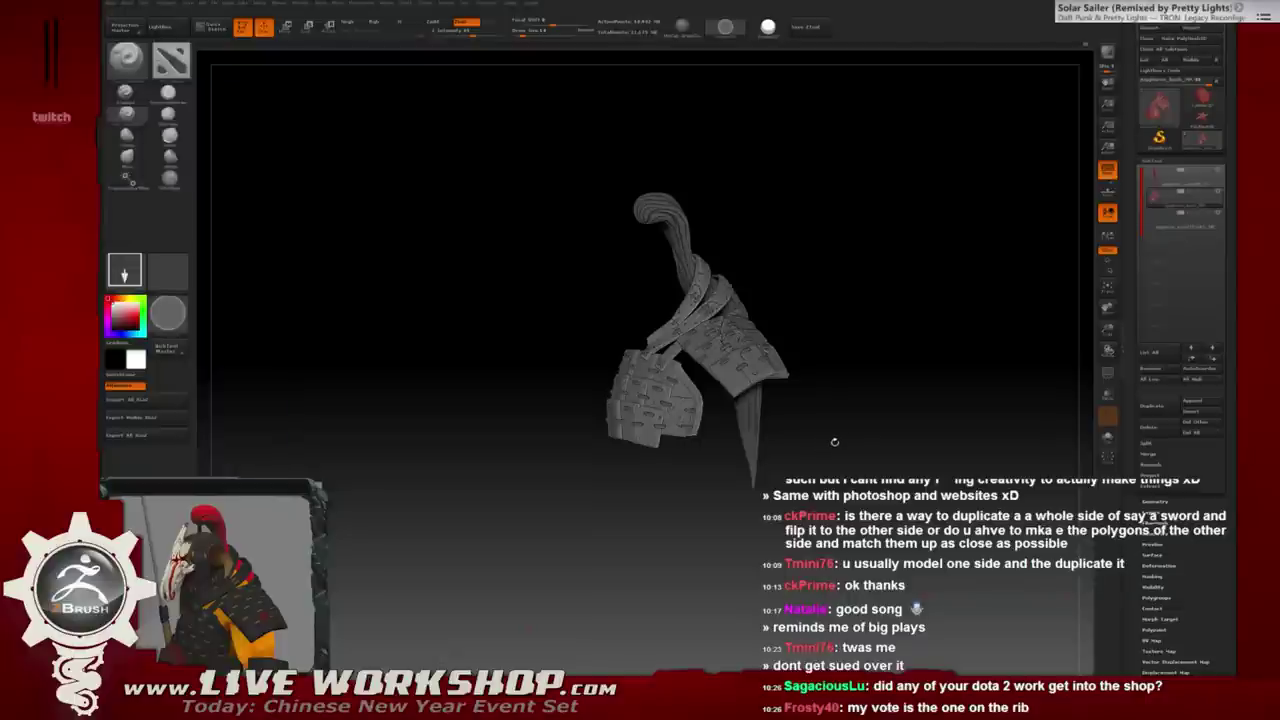
mouse_move(857, 443)
mouse_down()
mouse_move(890, 440)
mouse_move(384, 272)
mouse_up()
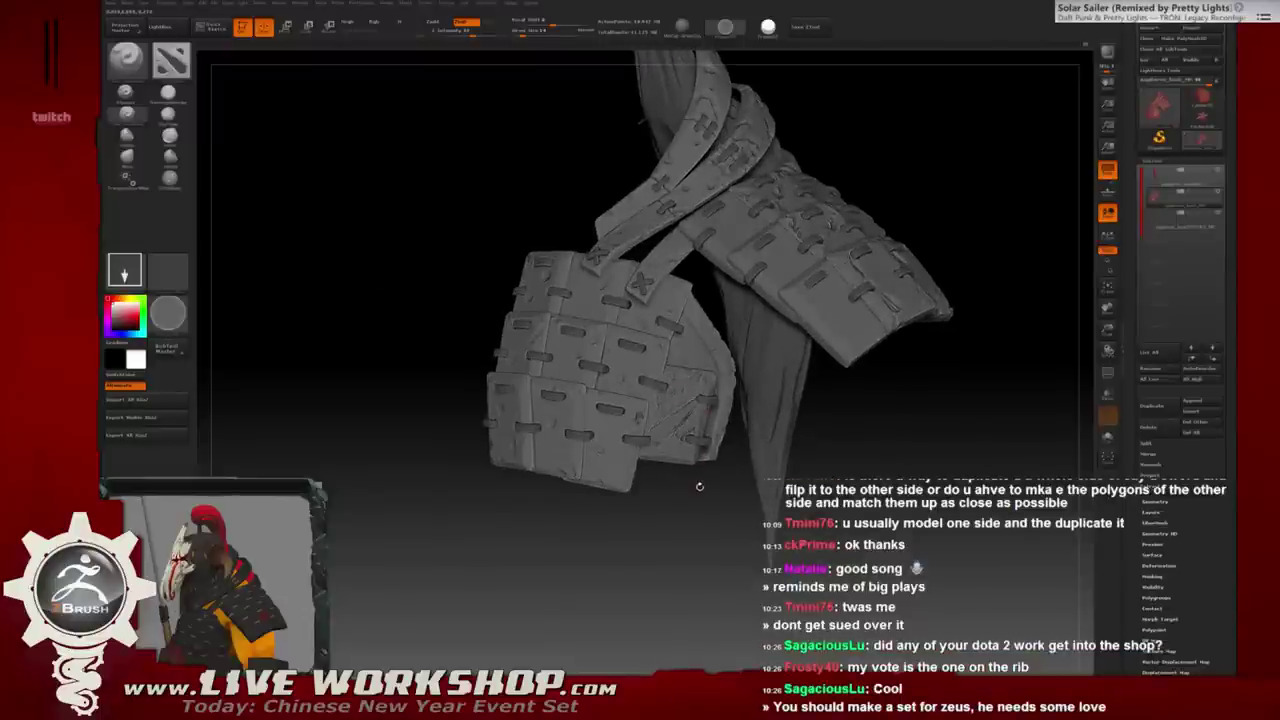
shift+drag(680, 490, 713, 480)
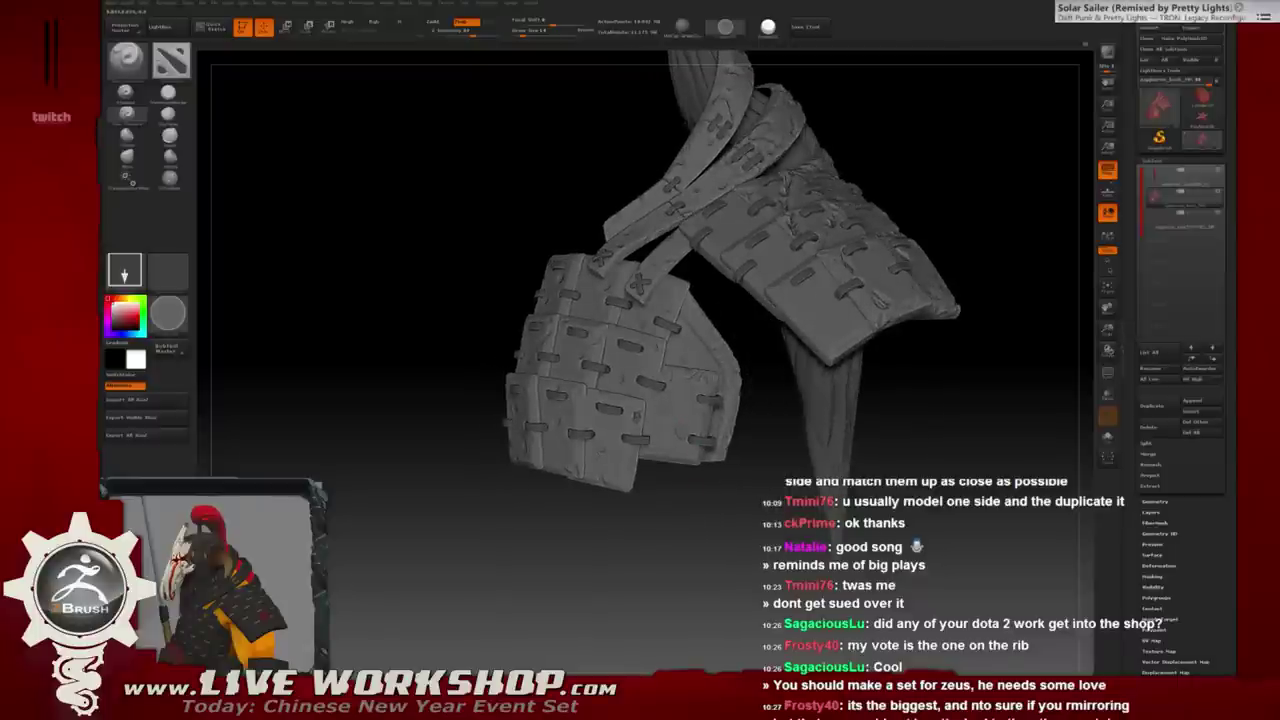
shift+drag(705, 452, 678, 426)
click(126, 112)
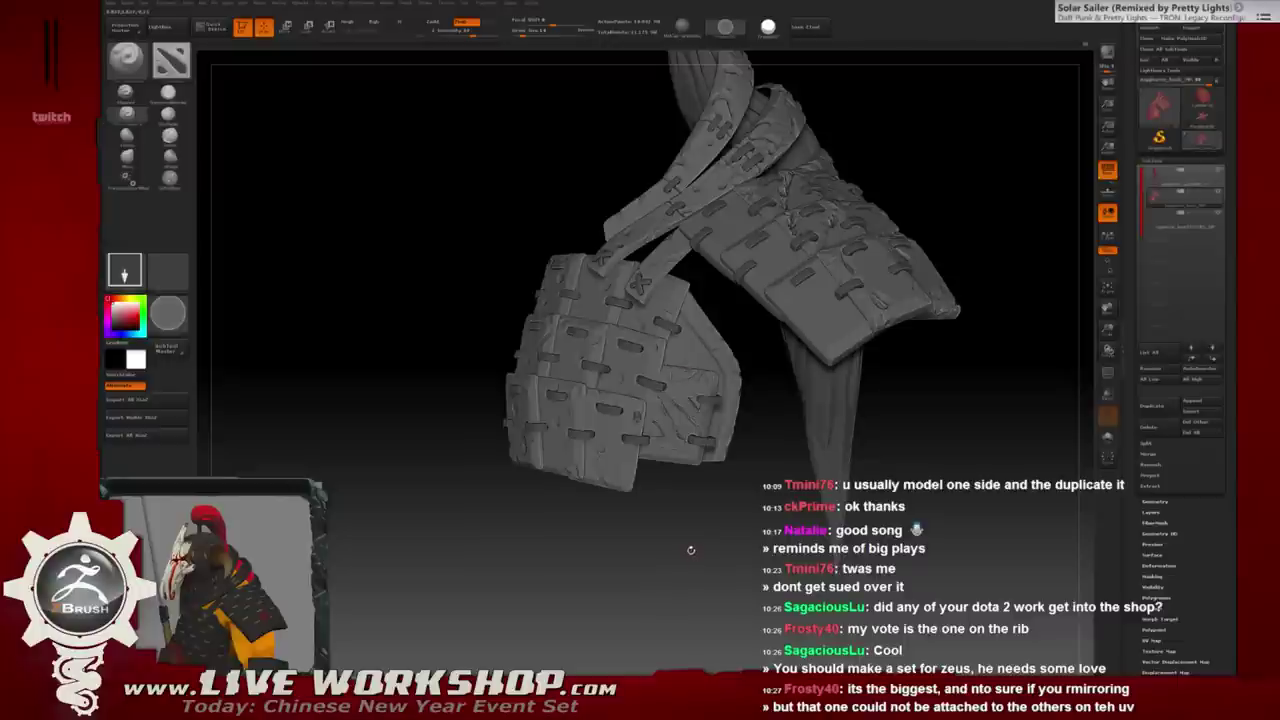
Zoom and rotate in close on the shoulder's logo plate.
alt+drag(719, 527, 760, 470)
drag(730, 530, 713, 549)
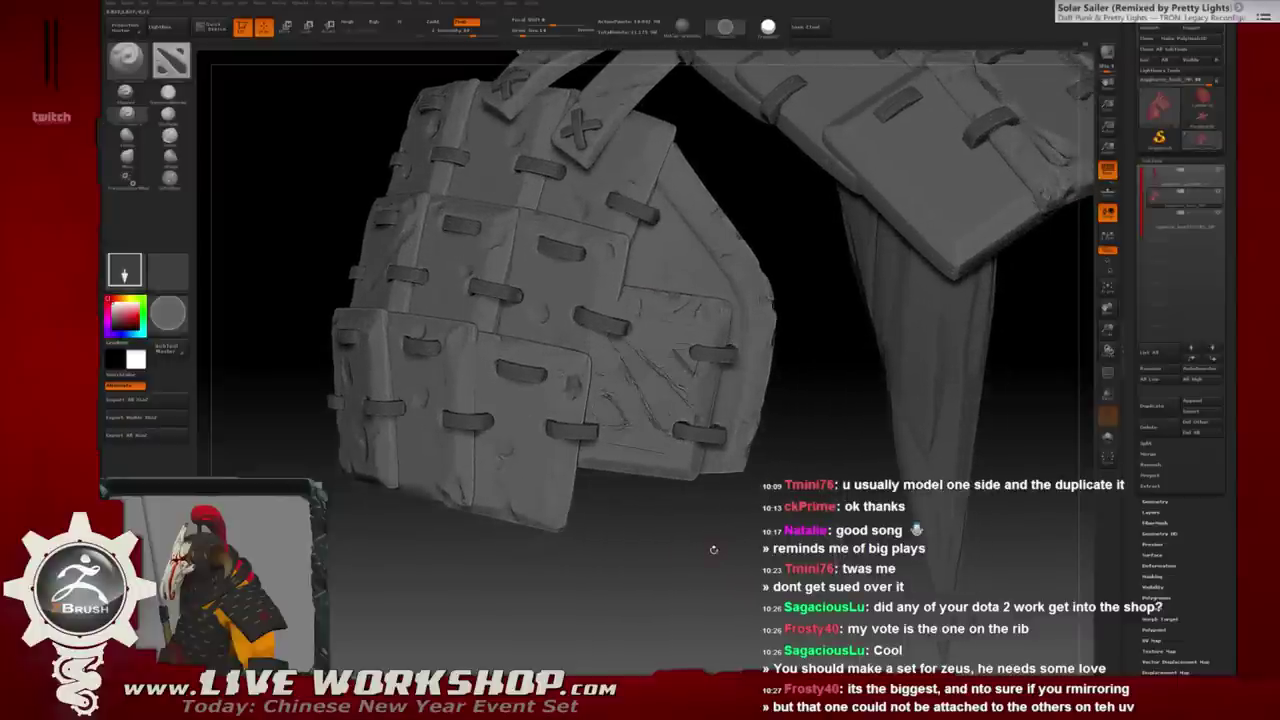
alt+drag(789, 411, 814, 407)
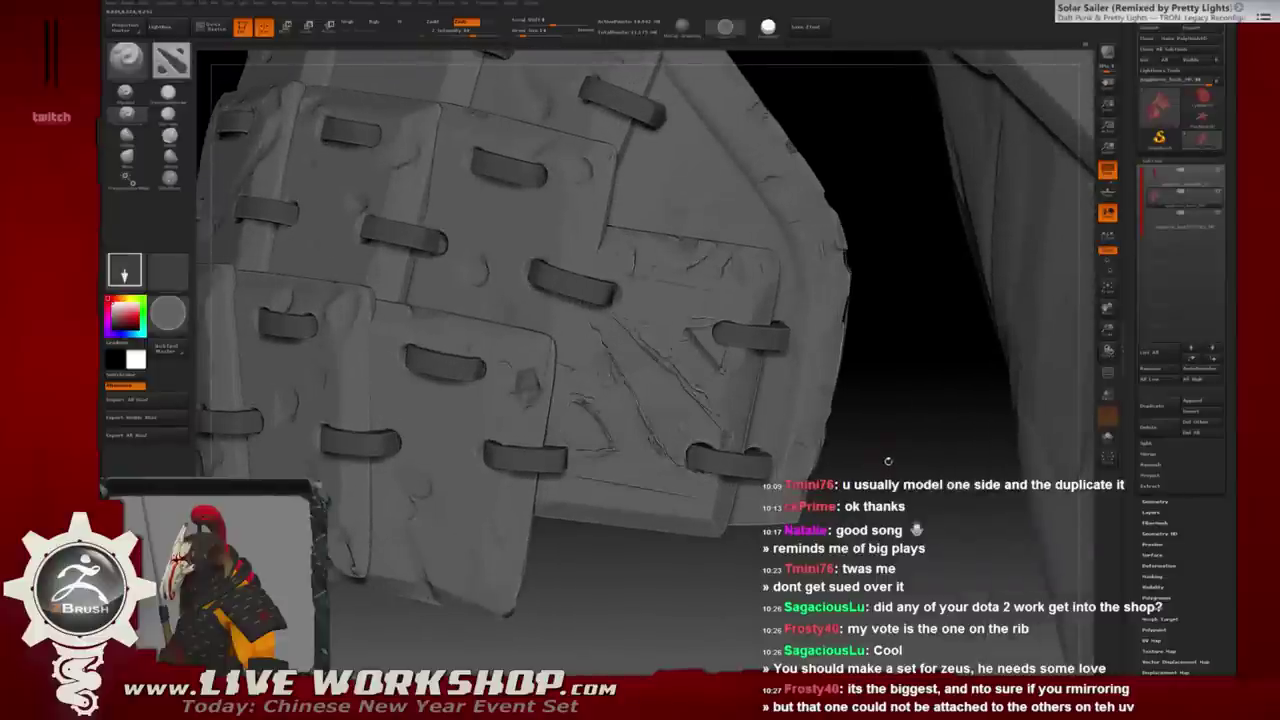
Select the Standard brush, choose a new alpha, and set its stroke to Freehand.
click(168, 93)
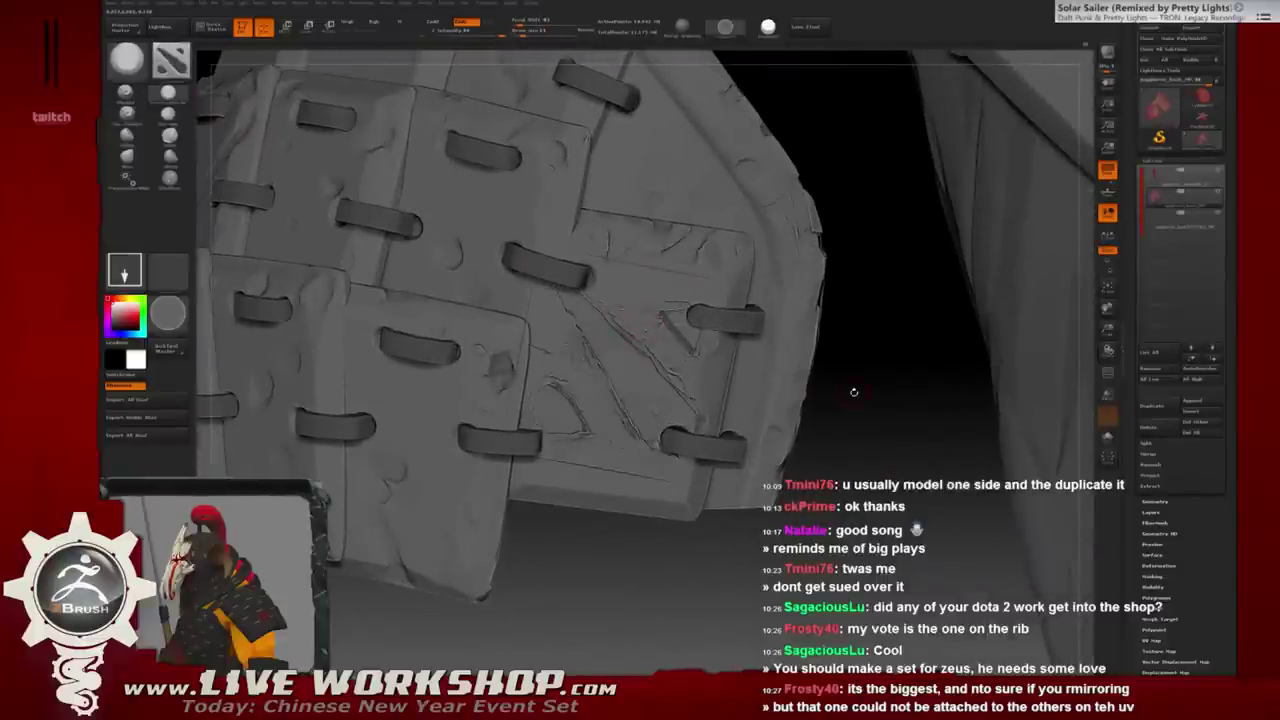
click(172, 62)
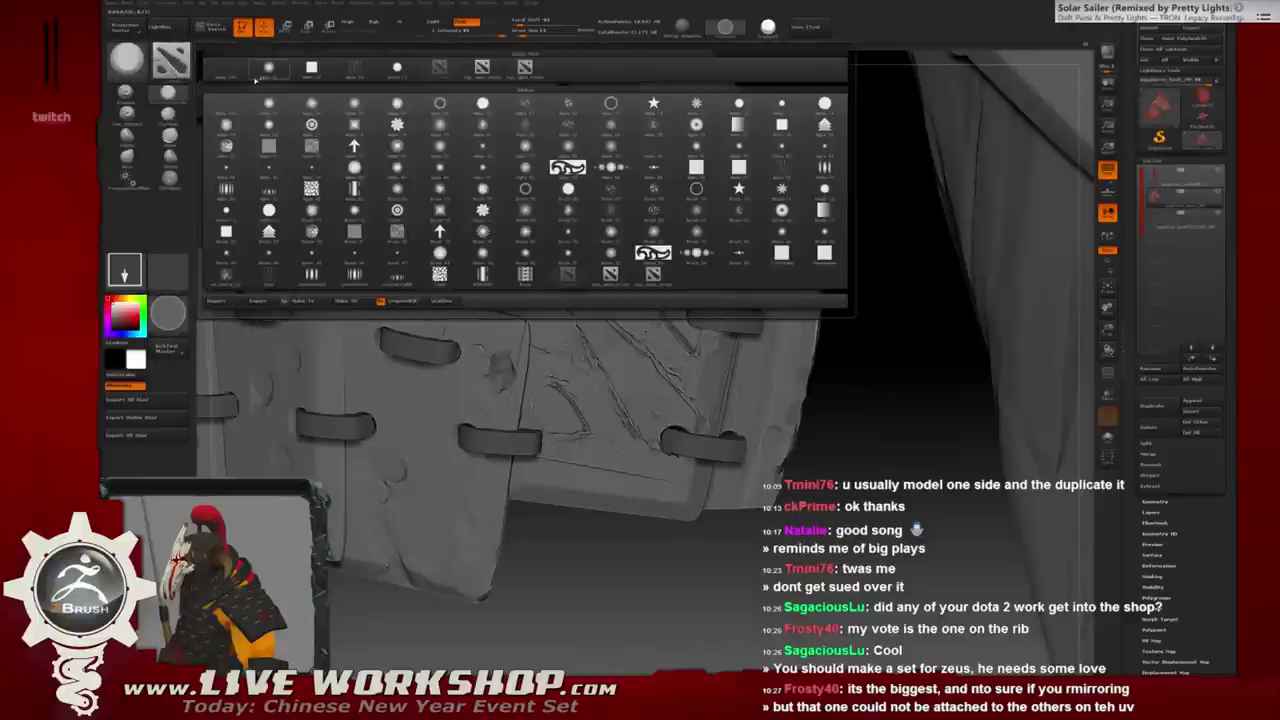
click(236, 74)
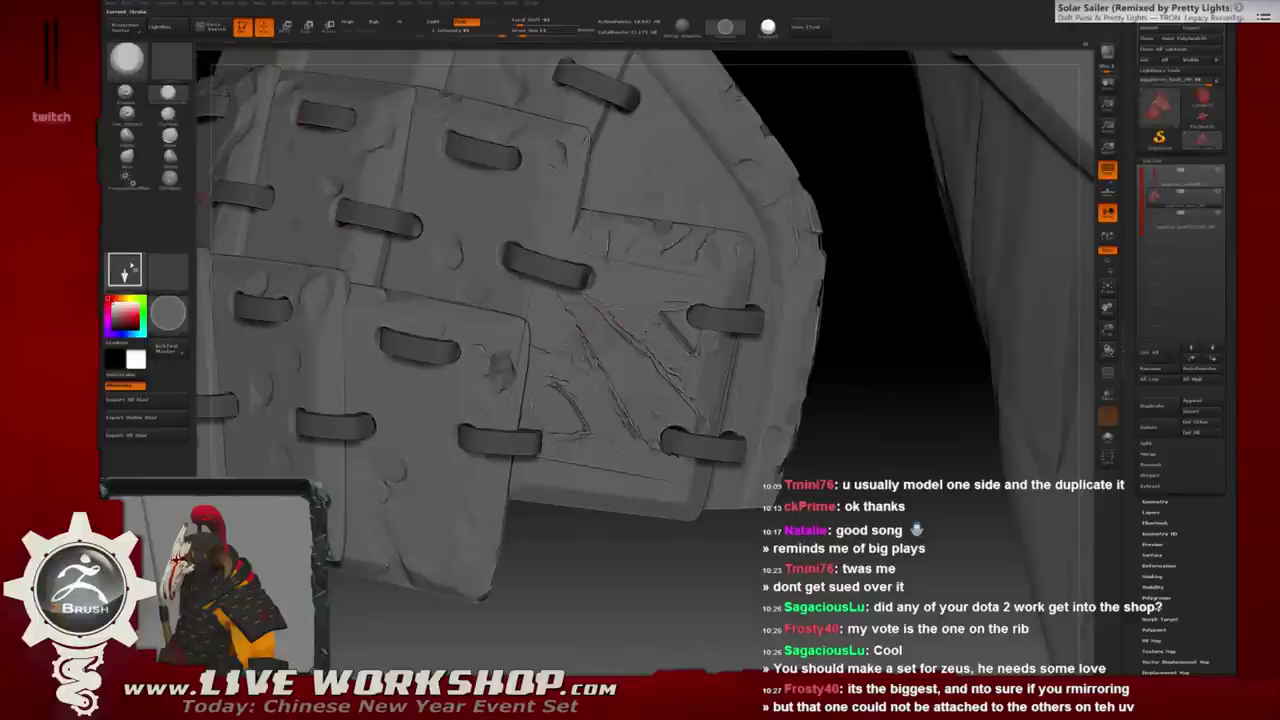
click(124, 270)
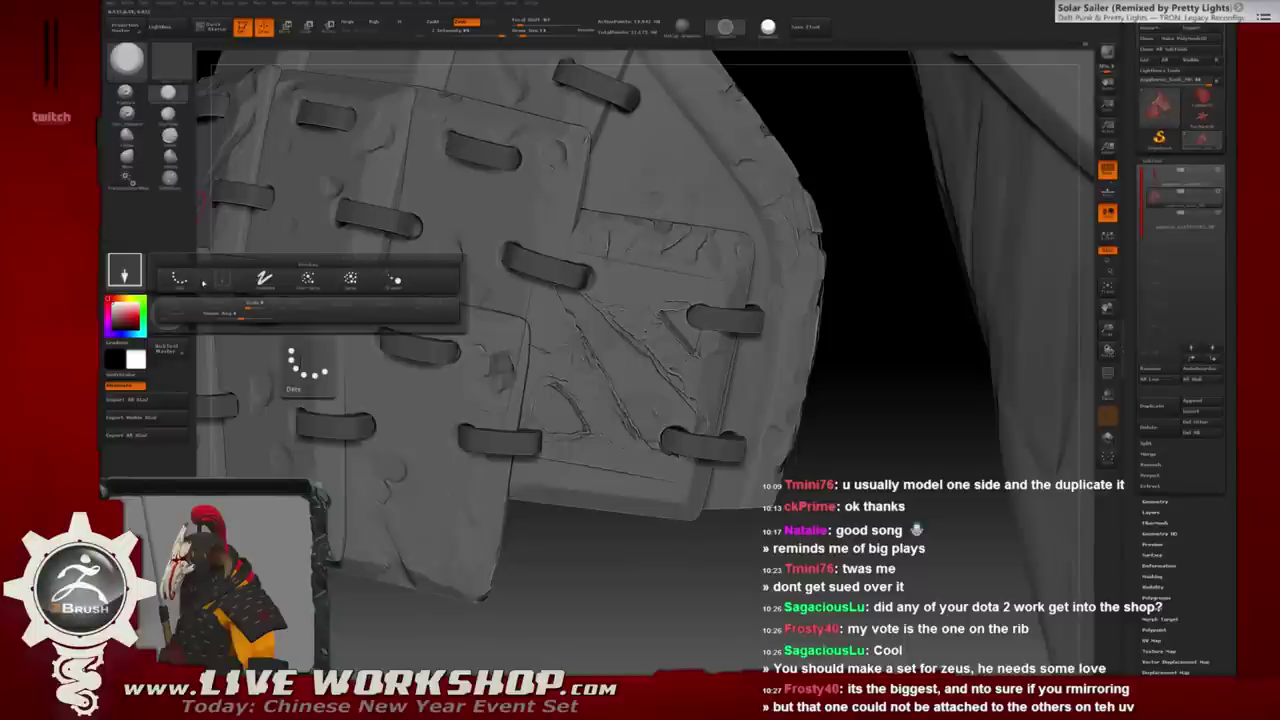
click(264, 278)
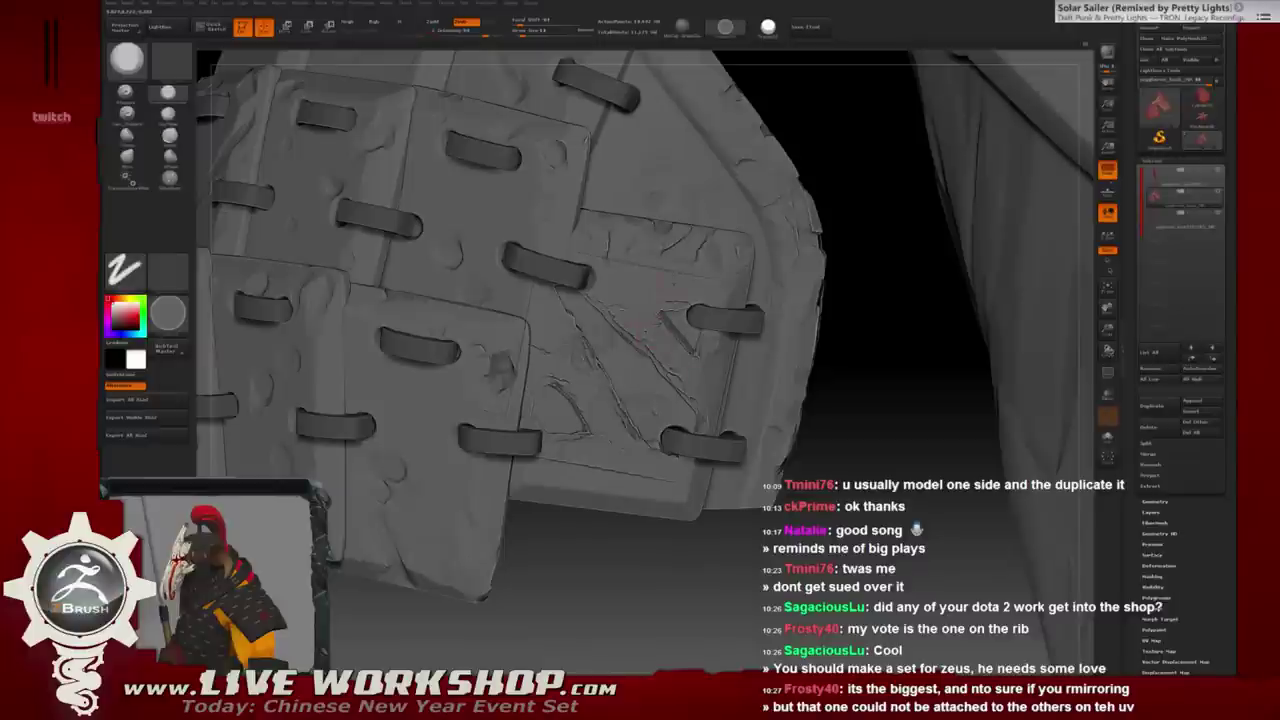
drag(855, 397, 800, 415)
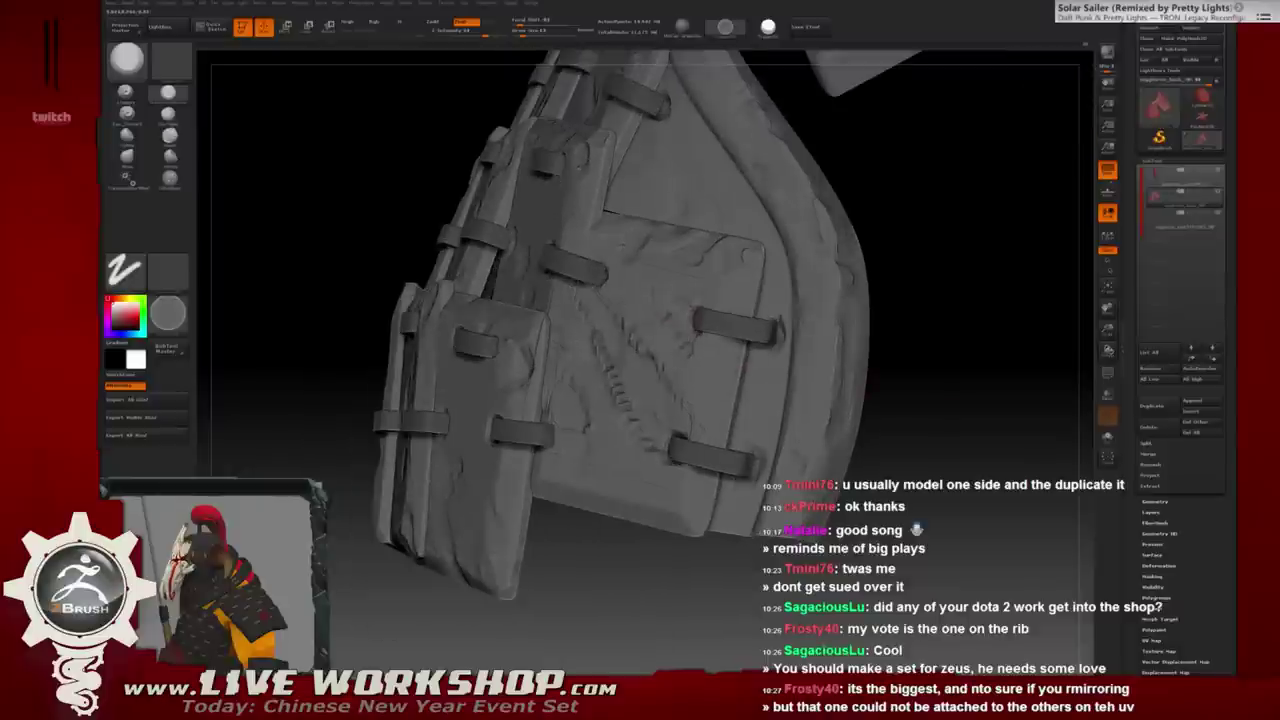
drag(947, 415, 900, 420)
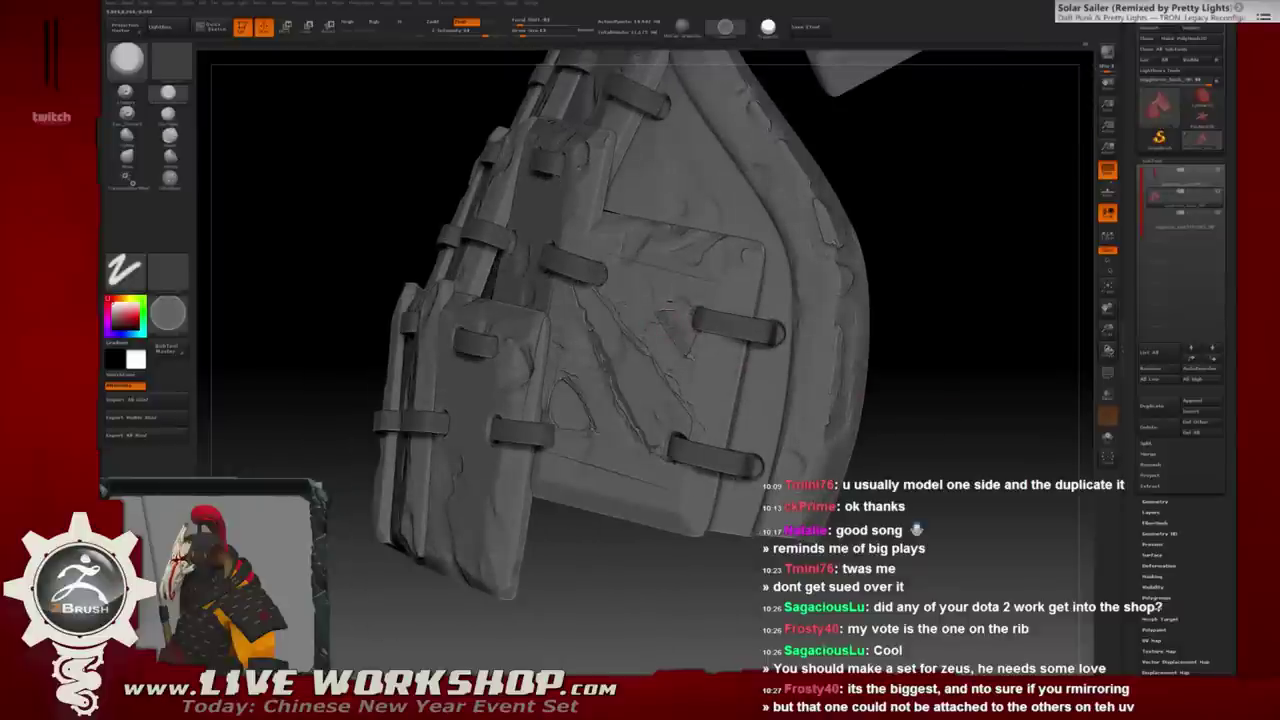
drag(910, 378, 800, 386)
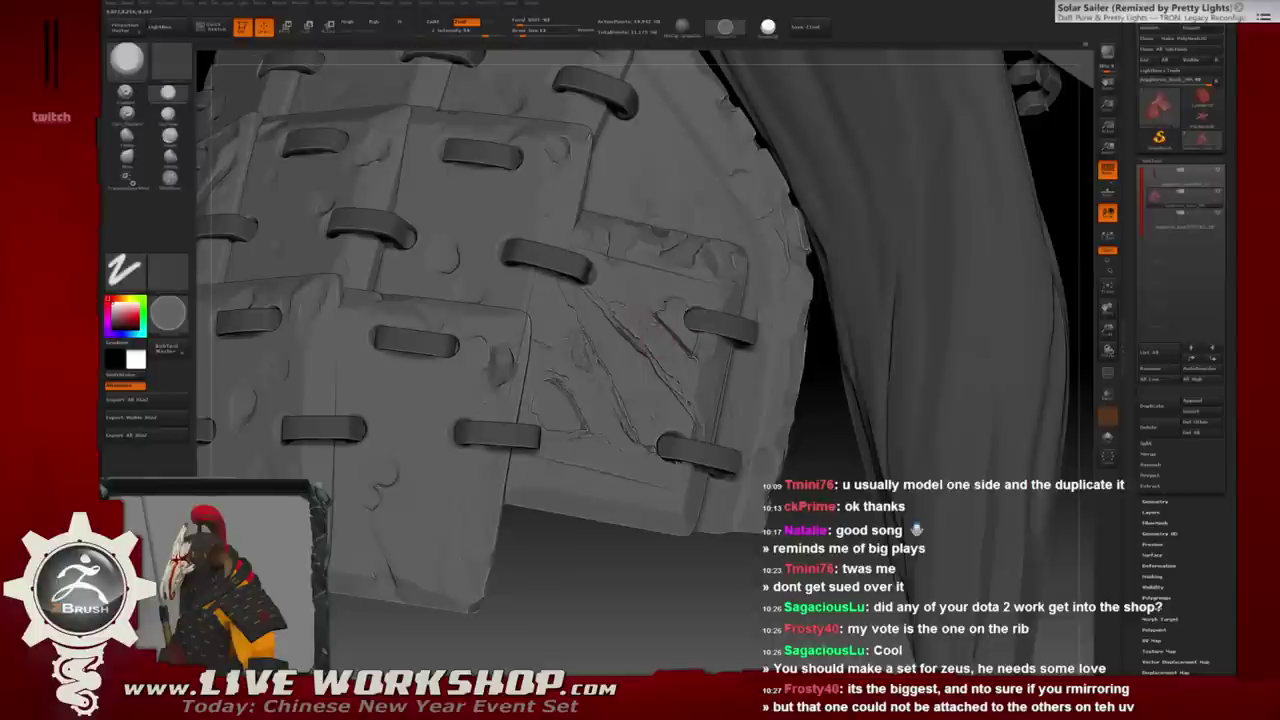
drag(1070, 350, 1010, 345)
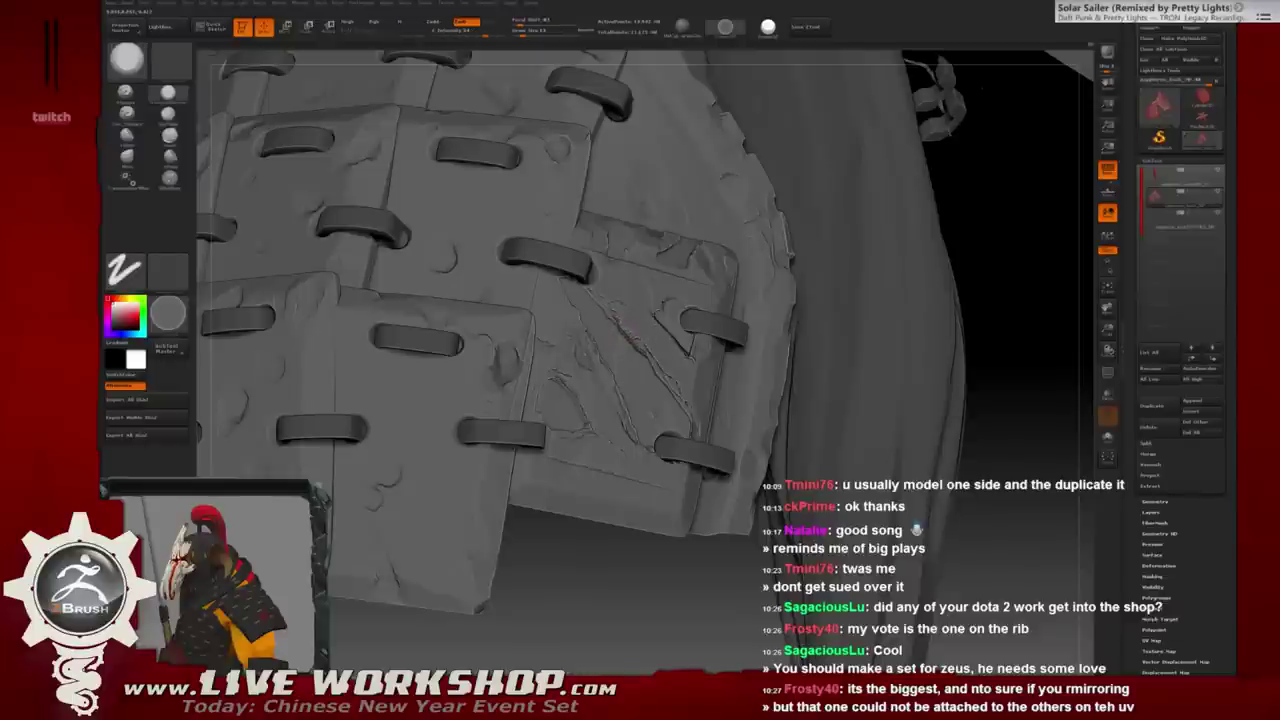
drag(649, 546, 678, 555)
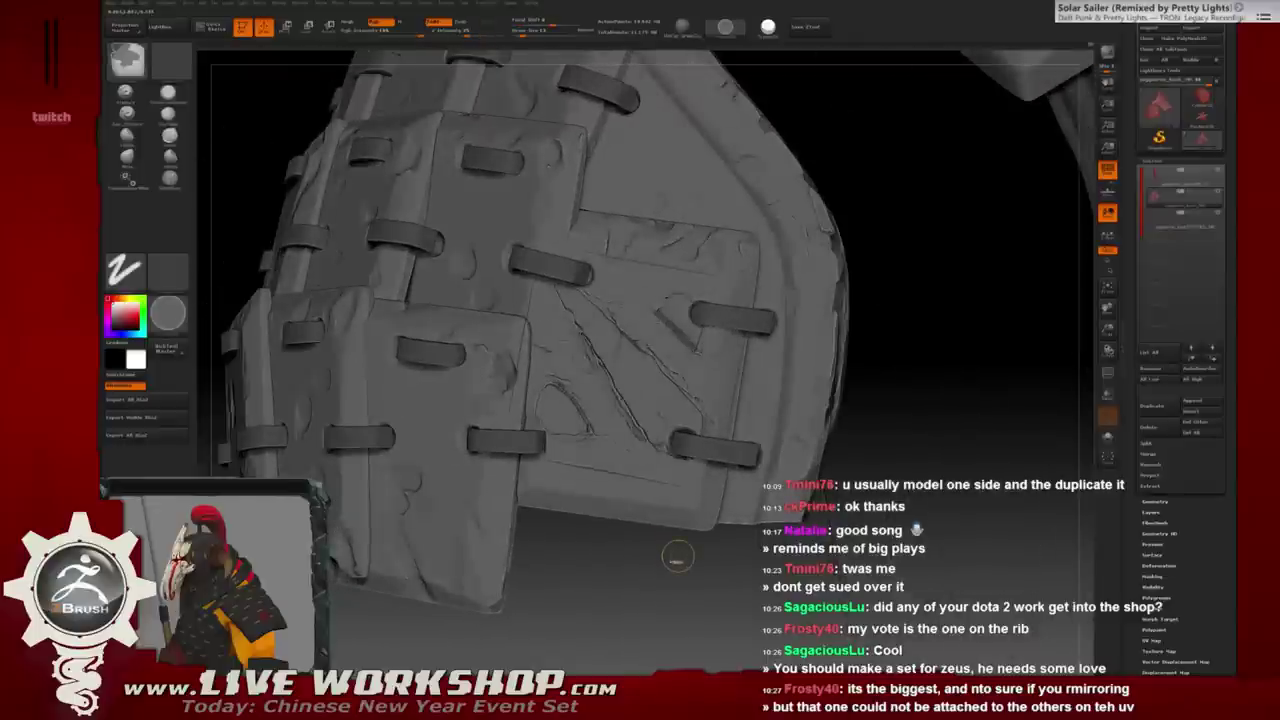
Carve a crack along the logo stroke on the plate and smooth its edges.
drag(672, 558, 619, 326)
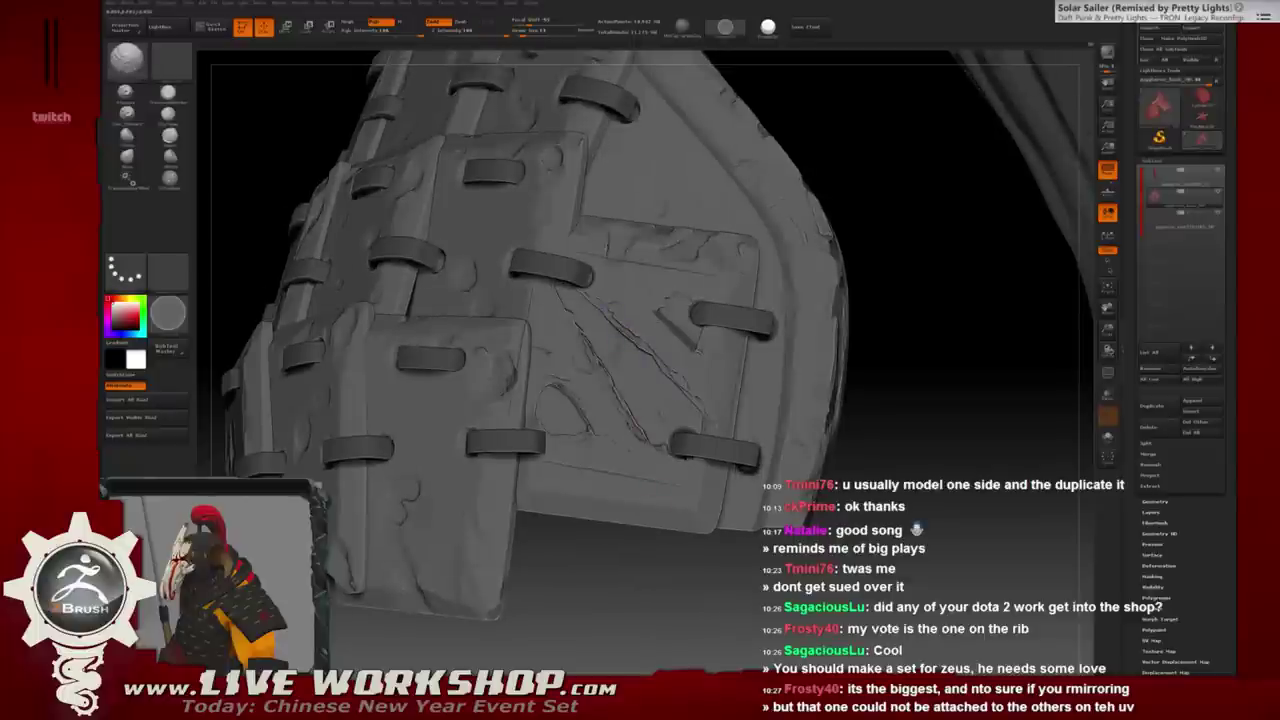
drag(1000, 400, 960, 400)
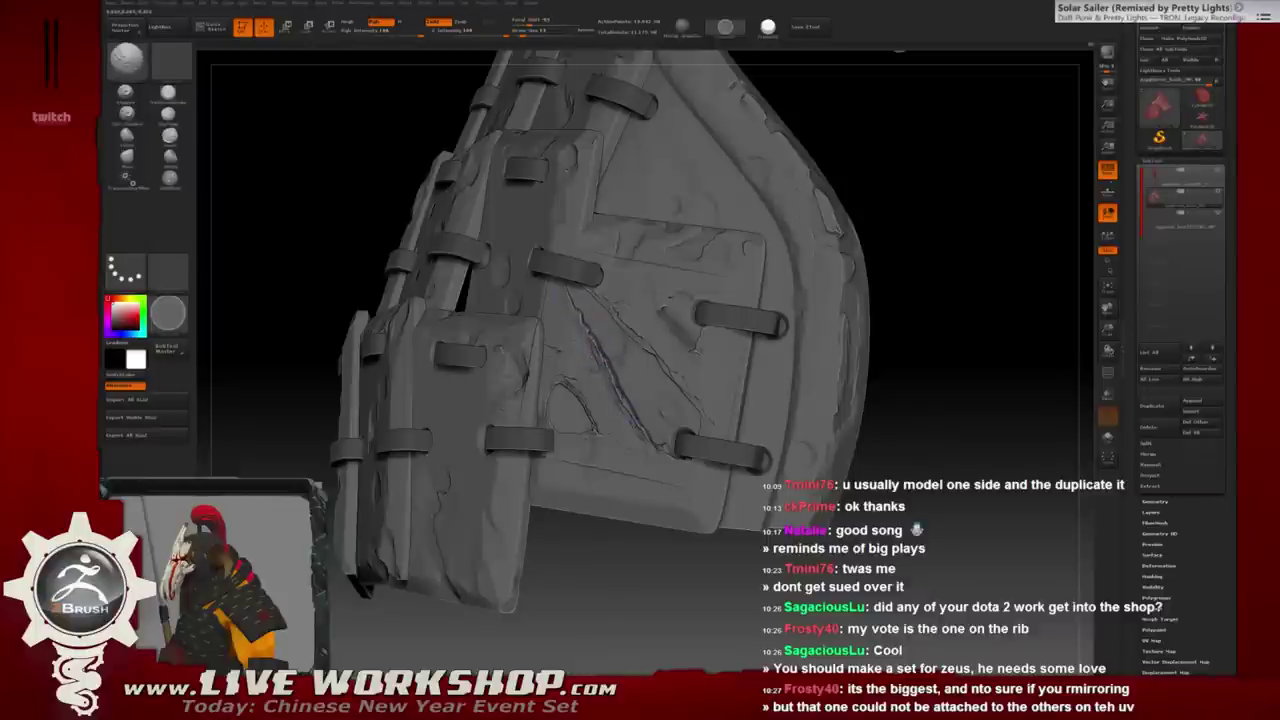
drag(651, 563, 690, 400)
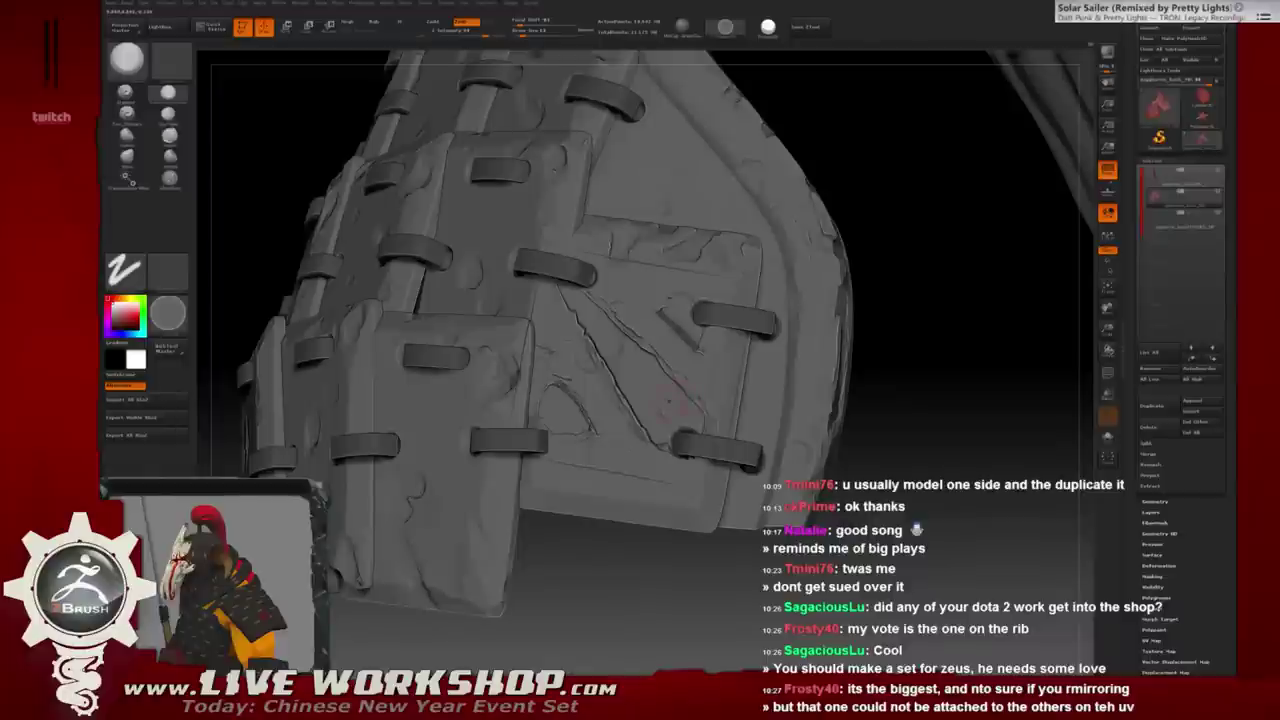
drag(897, 422, 737, 423)
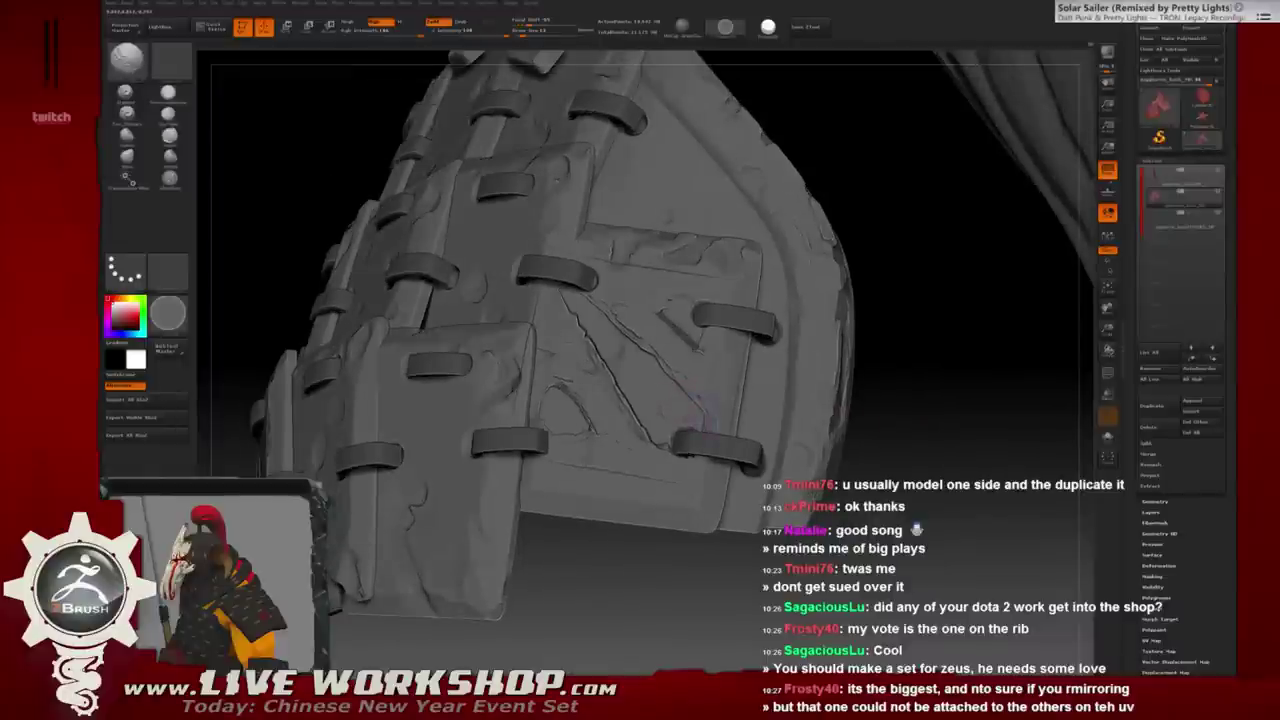
drag(950, 420, 900, 420)
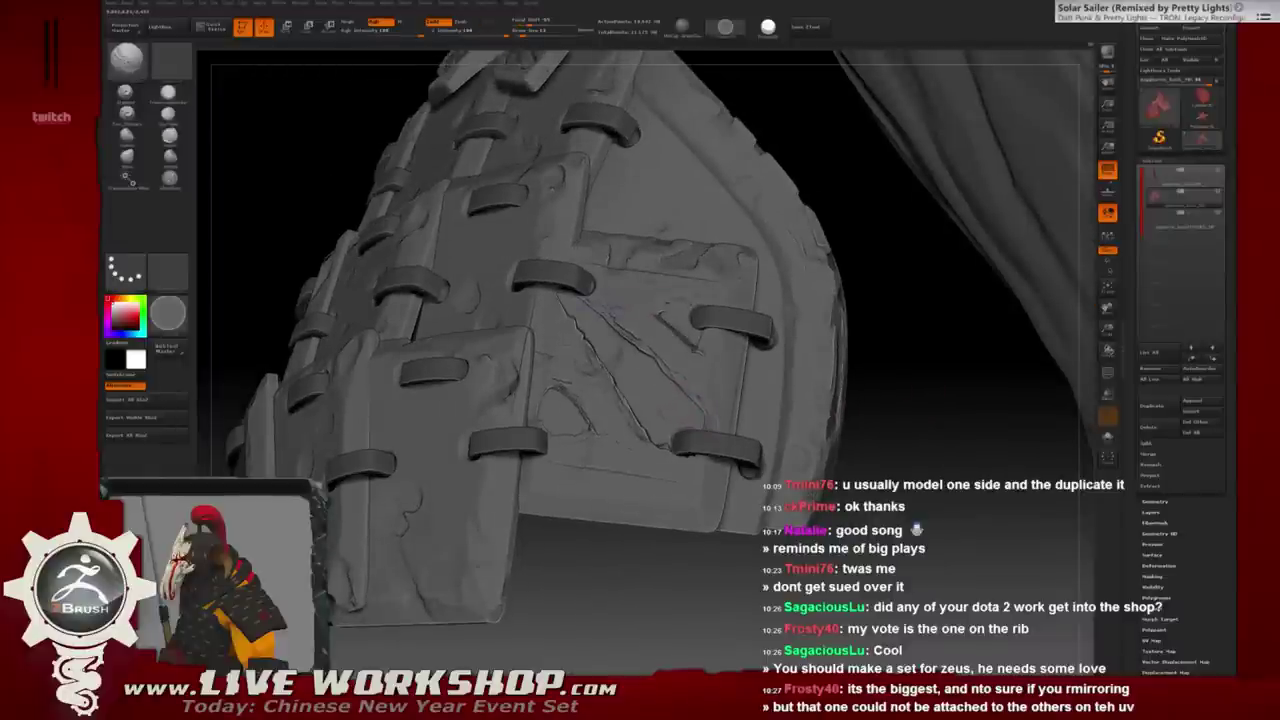
drag(698, 350, 683, 304)
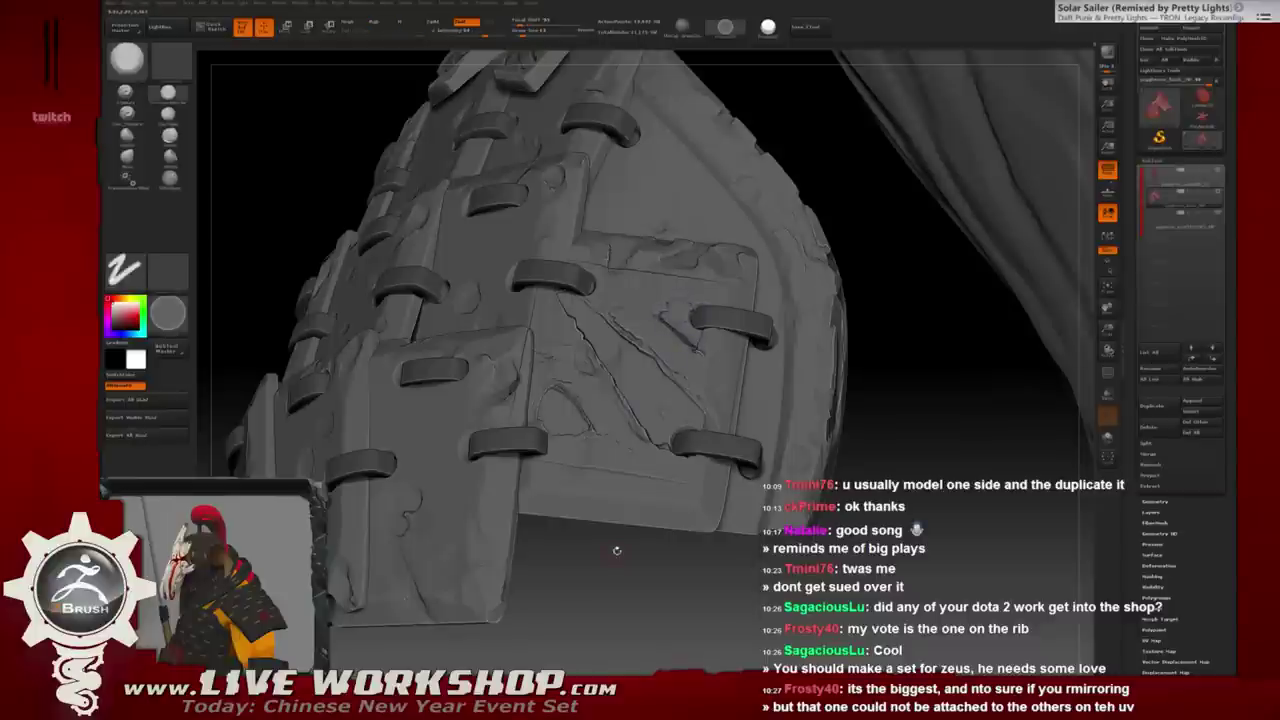
shift+drag(690, 330, 620, 420)
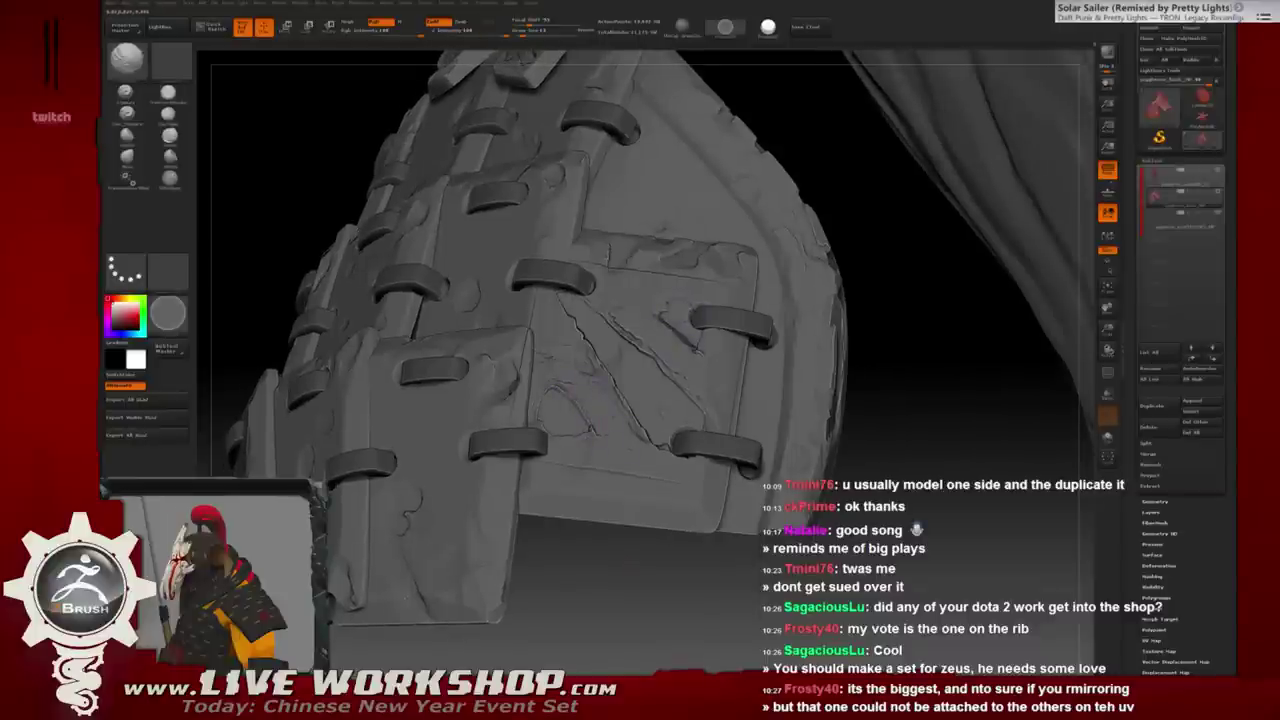
key(shift)
key(shift)
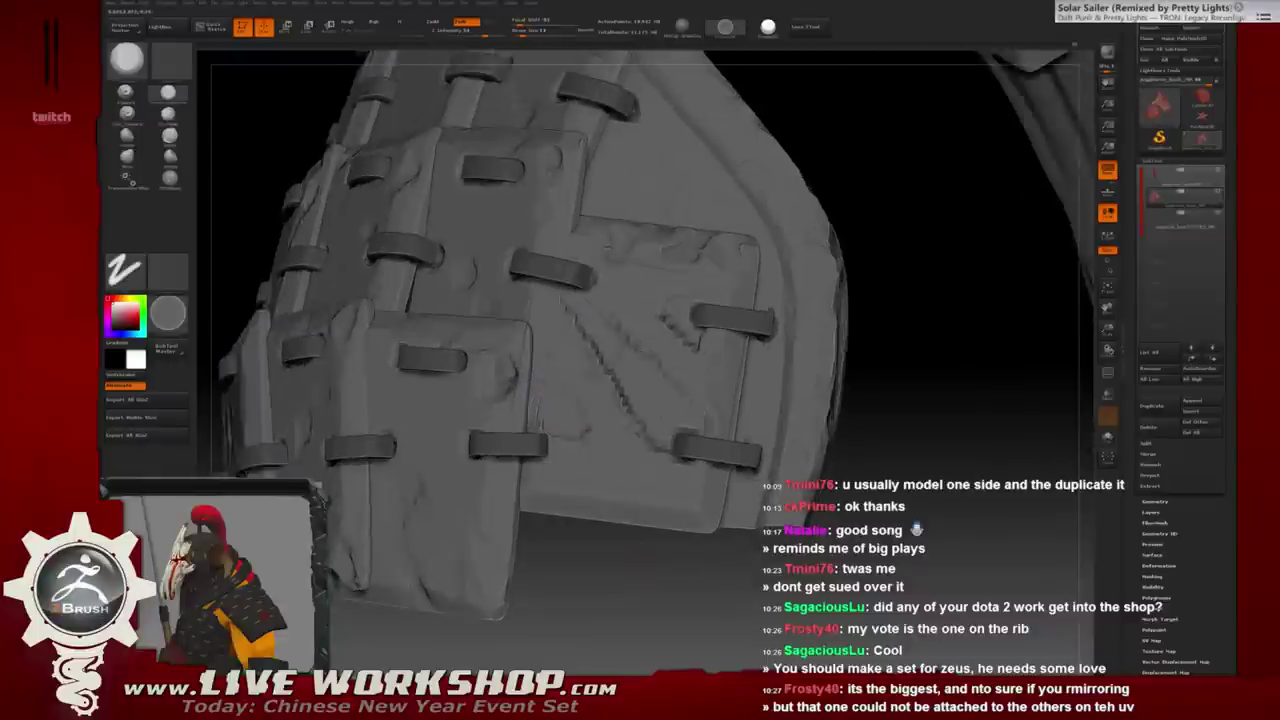
Check the carving, then switch back to the Standard brush with the BST shortcut.
drag(950, 250, 900, 260)
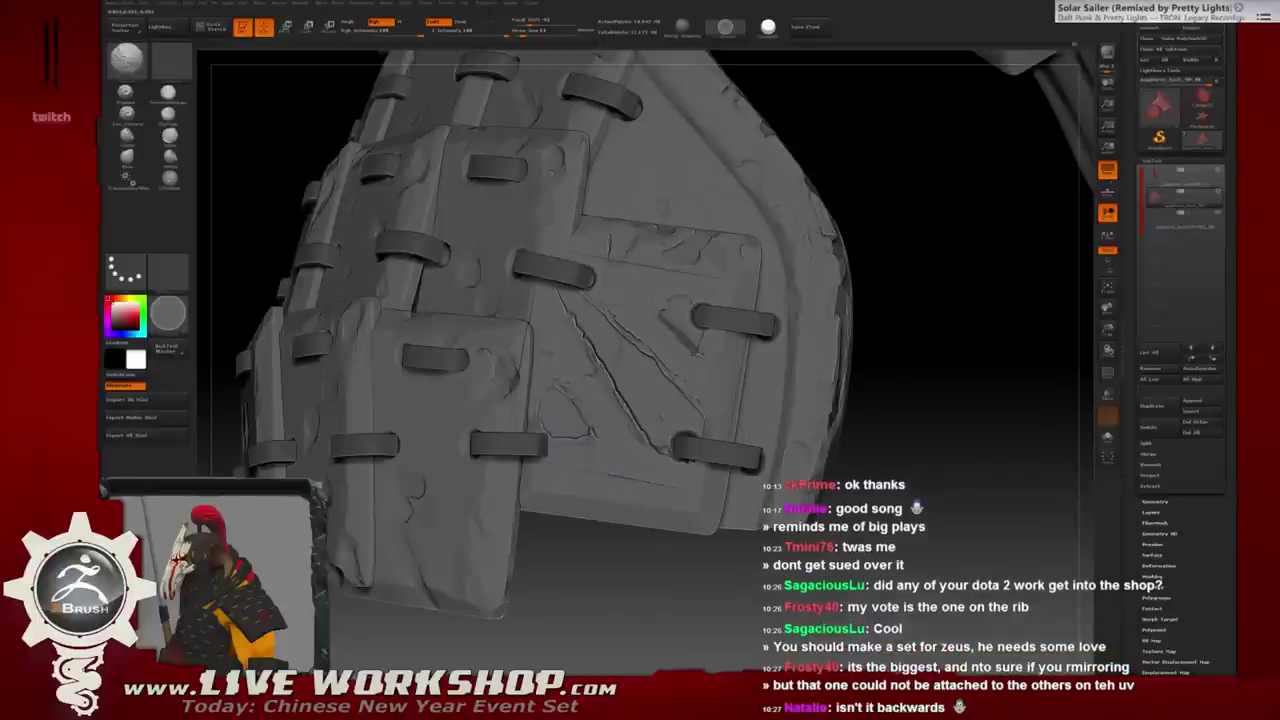
key(b)
key(s)
key(t)
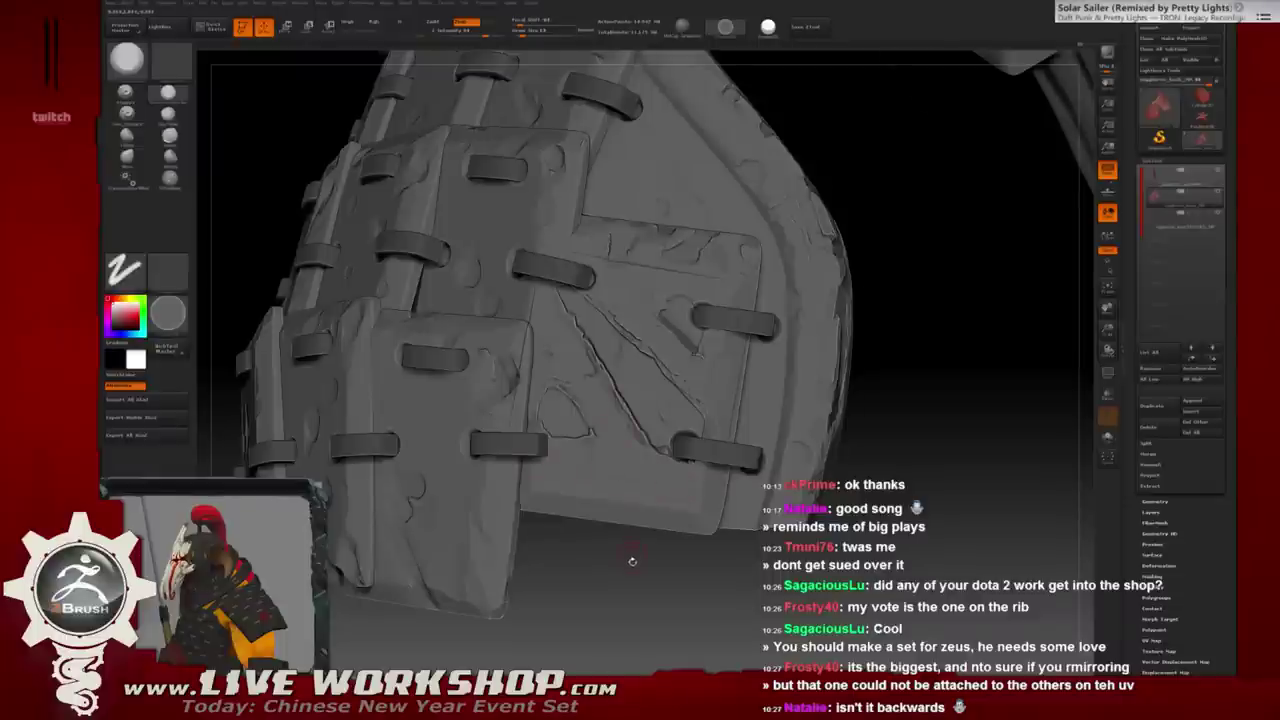
Load a new carving brush preset, try a dots stroke, then revert to the previous settings.
drag(633, 561, 700, 560)
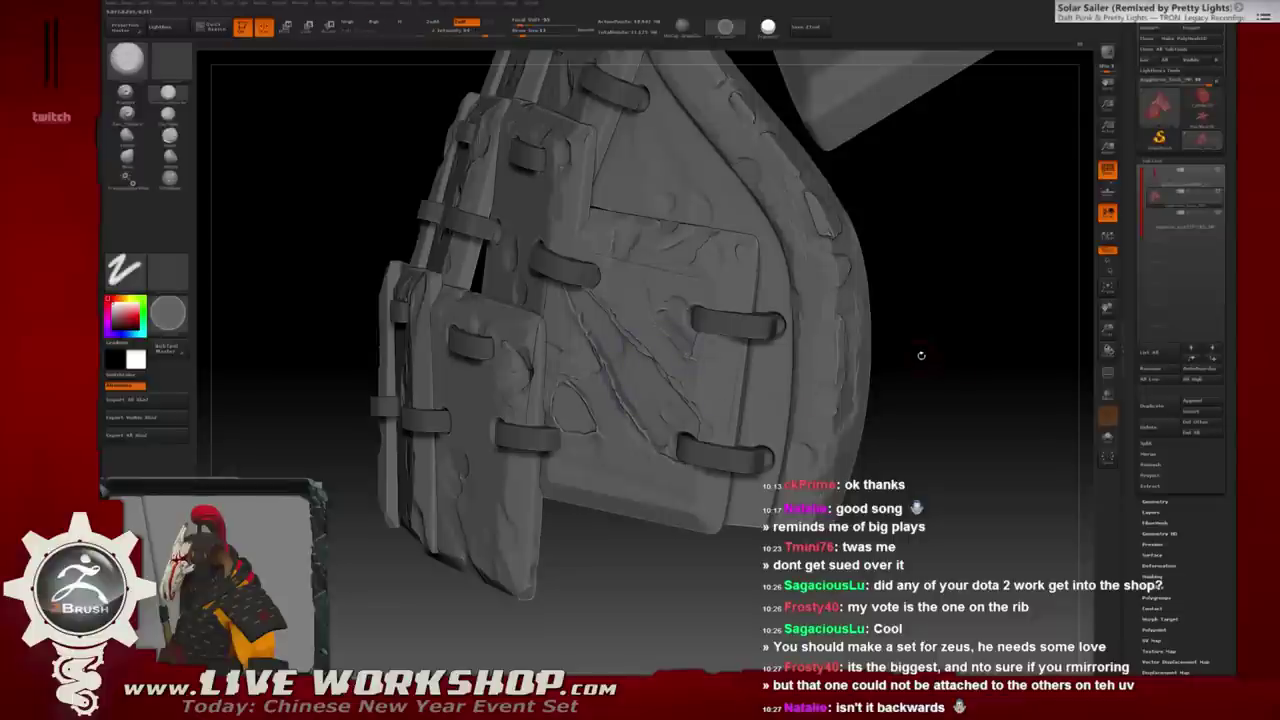
drag(920, 354, 934, 345)
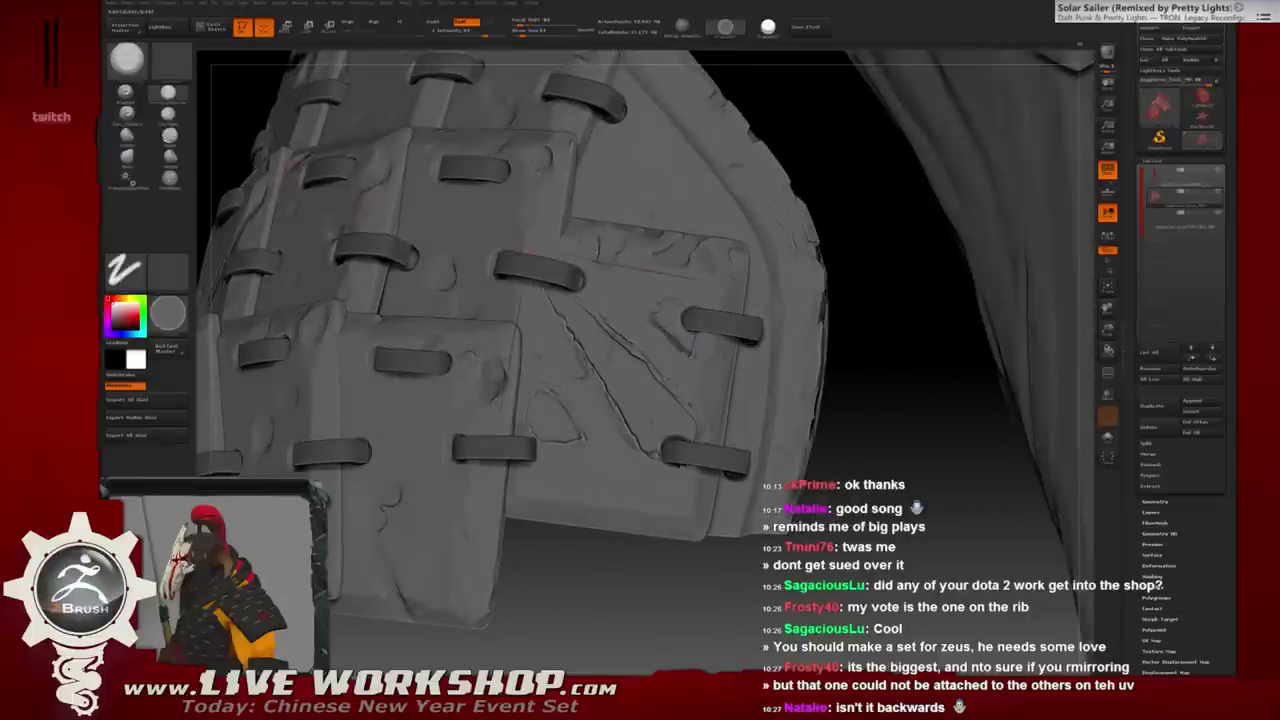
click(168, 113)
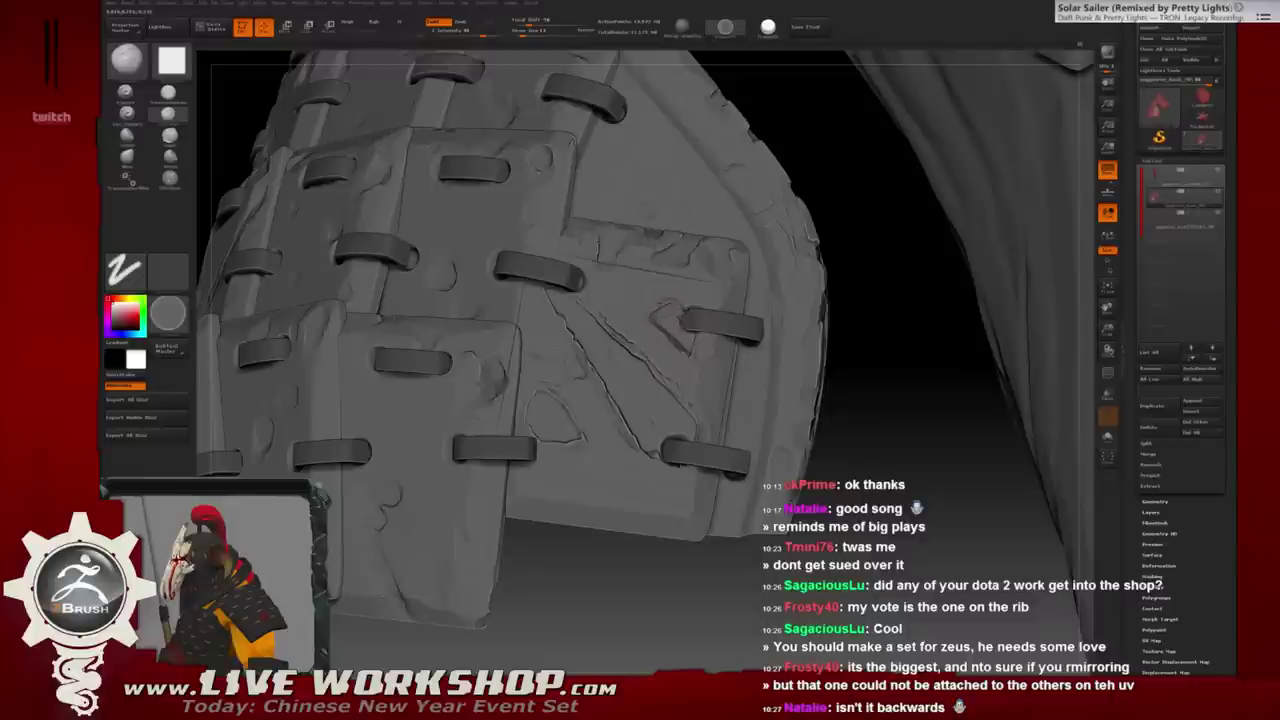
key(1)
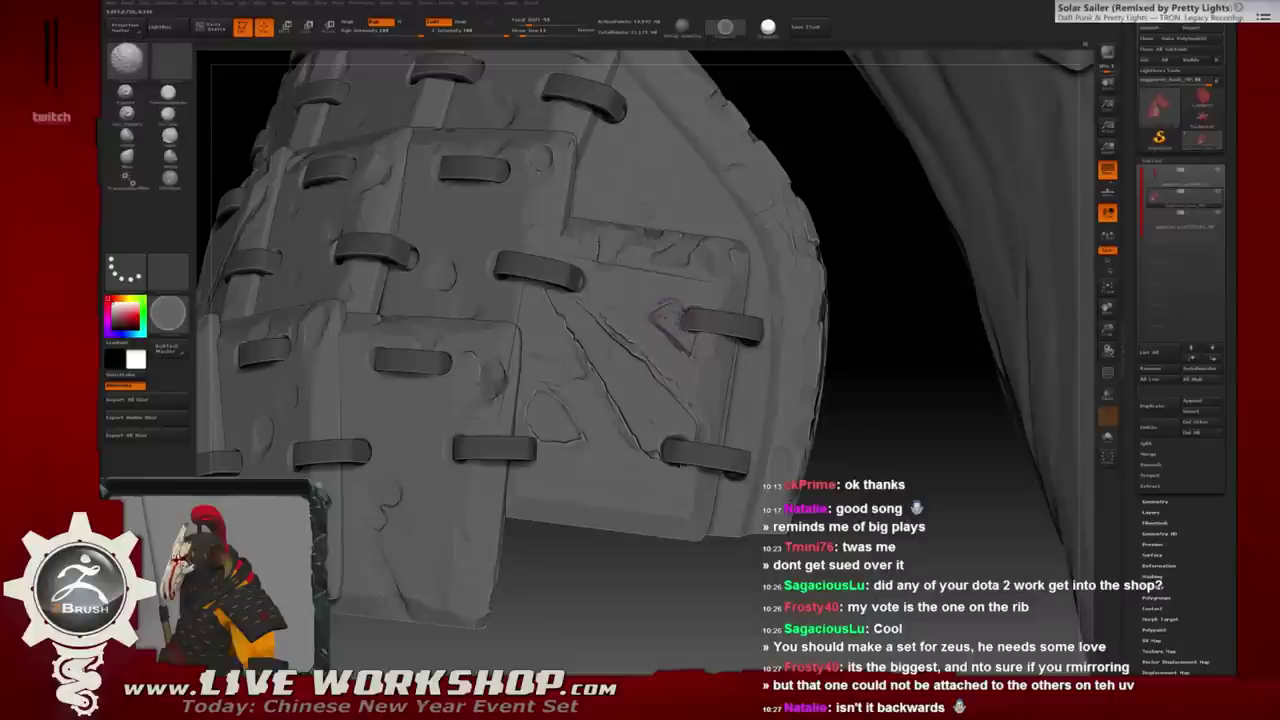
key(1)
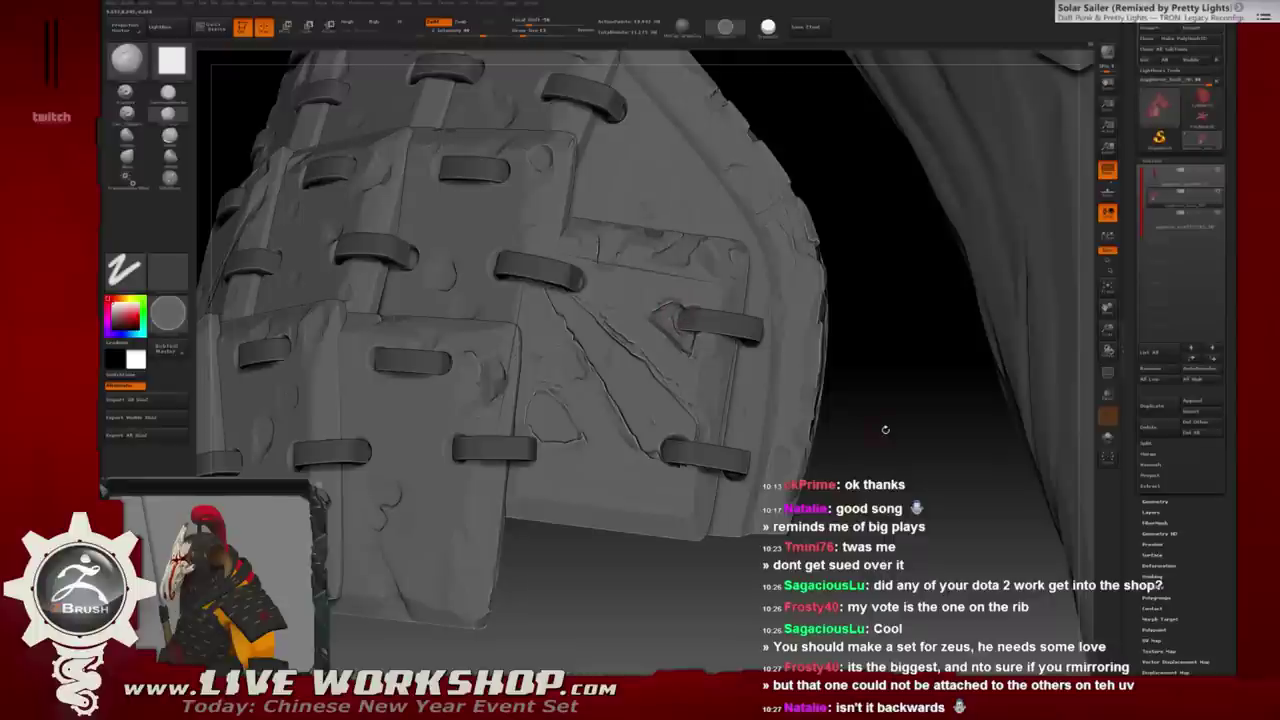
mouse_move(885, 430)
mouse_down()
mouse_move(834, 402)
mouse_move(813, 408)
mouse_move(814, 380)
mouse_move(720, 345)
mouse_up()
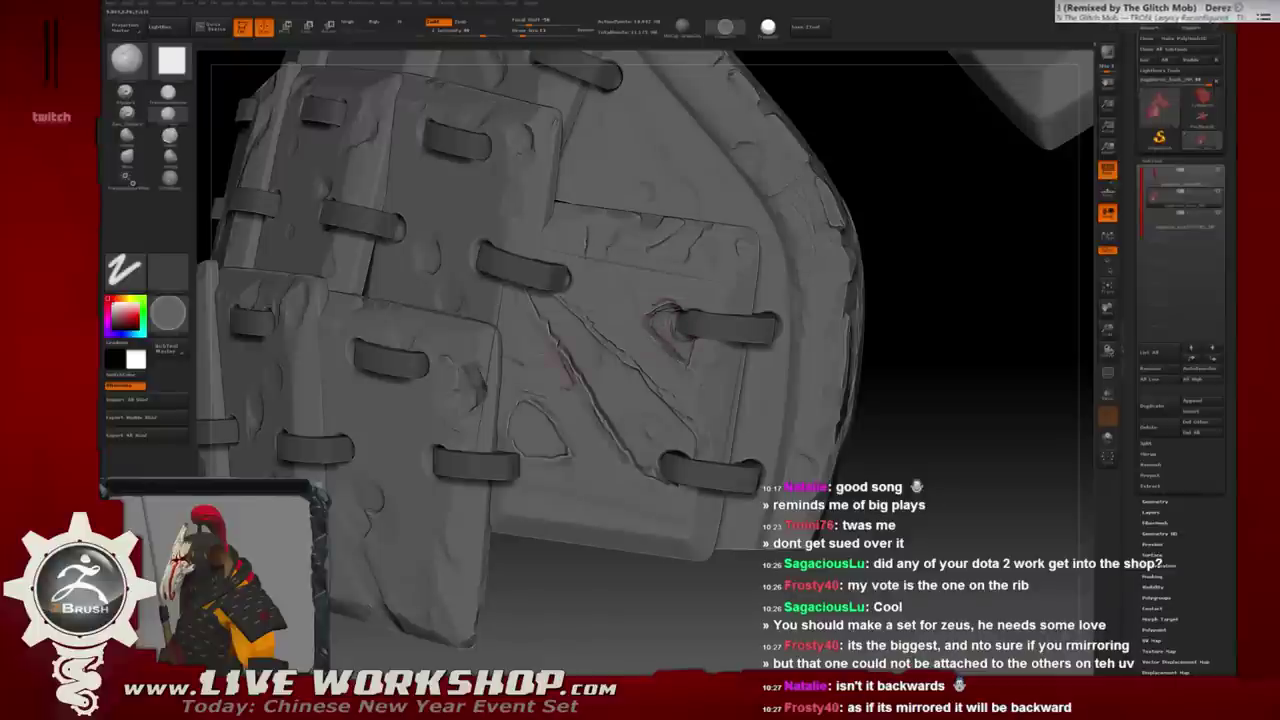
Sculpt along a crack in the logo, then soften it slightly.
drag(958, 325, 950, 316)
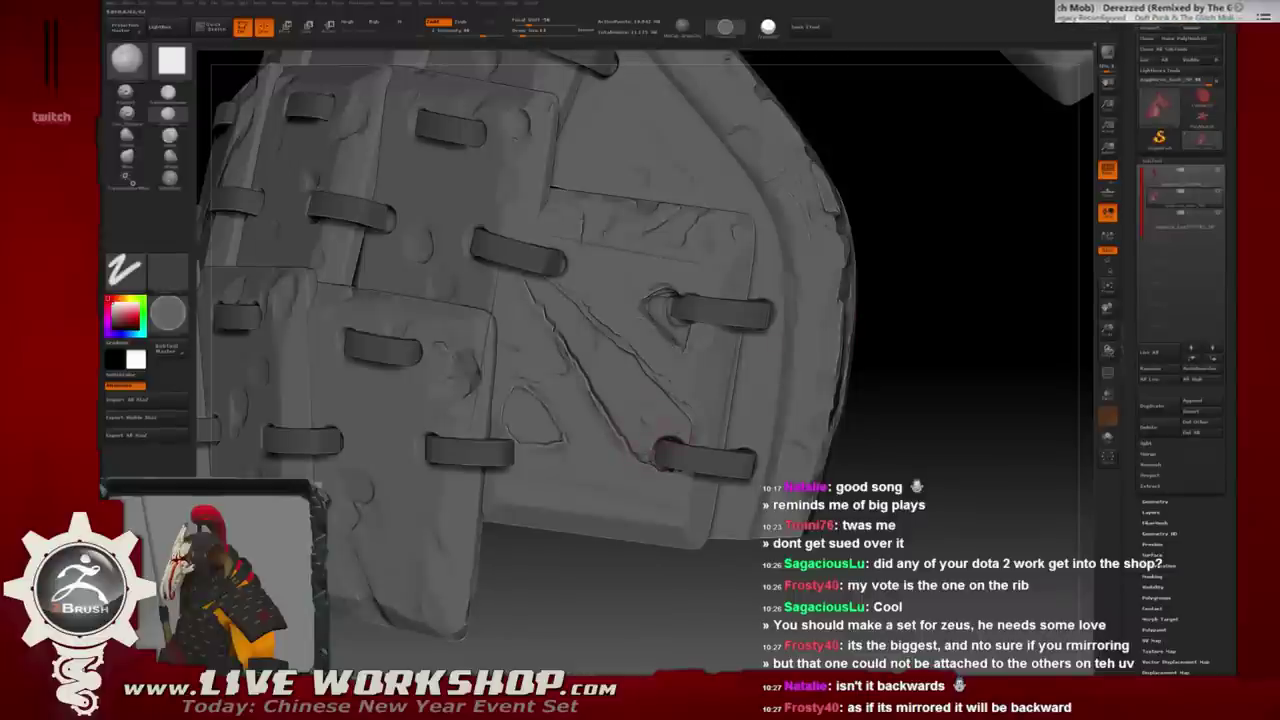
drag(956, 311, 940, 318)
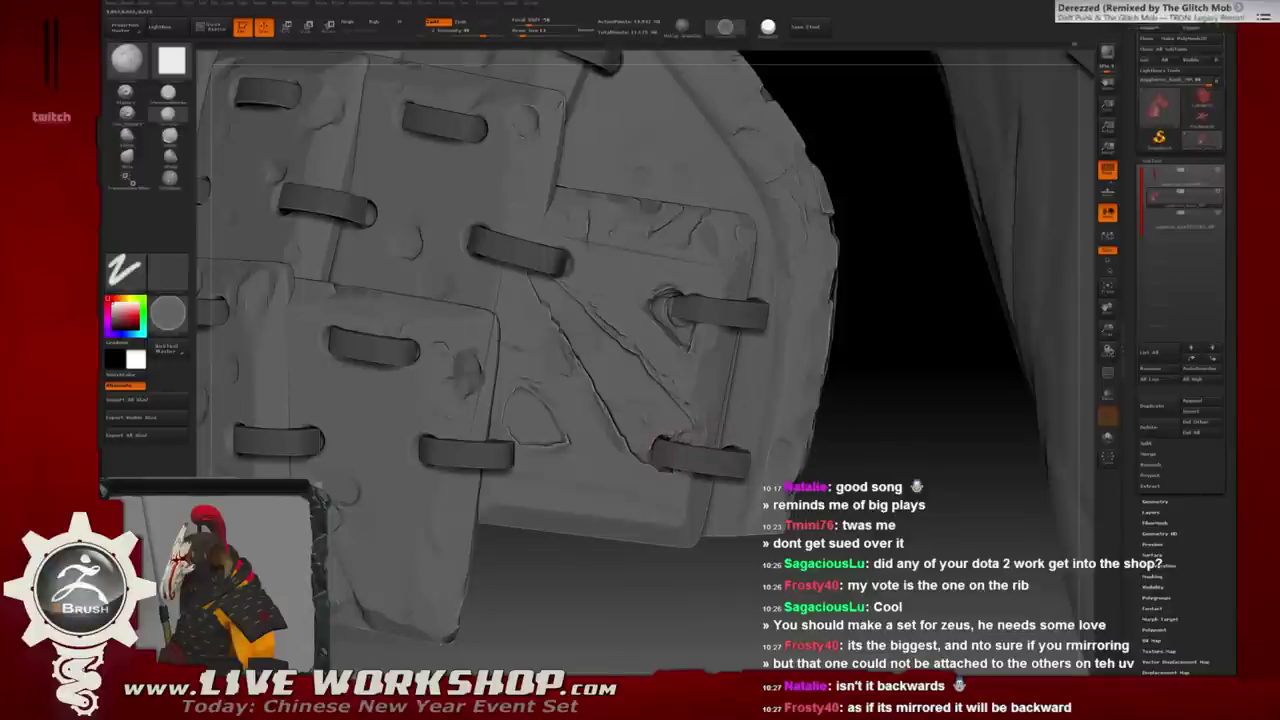
drag(870, 465, 890, 465)
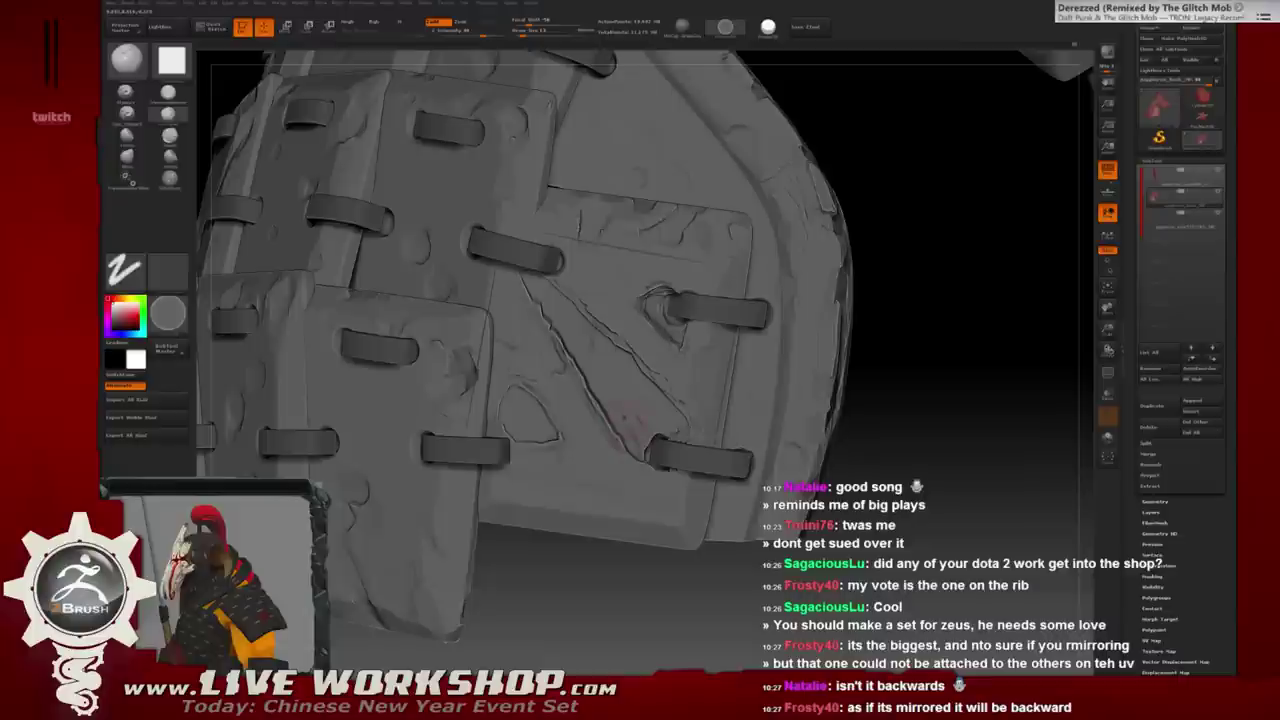
mouse_move(630, 440)
mouse_down()
mouse_move(645, 445)
mouse_move(637, 398)
mouse_up()
drag(648, 440, 638, 408)
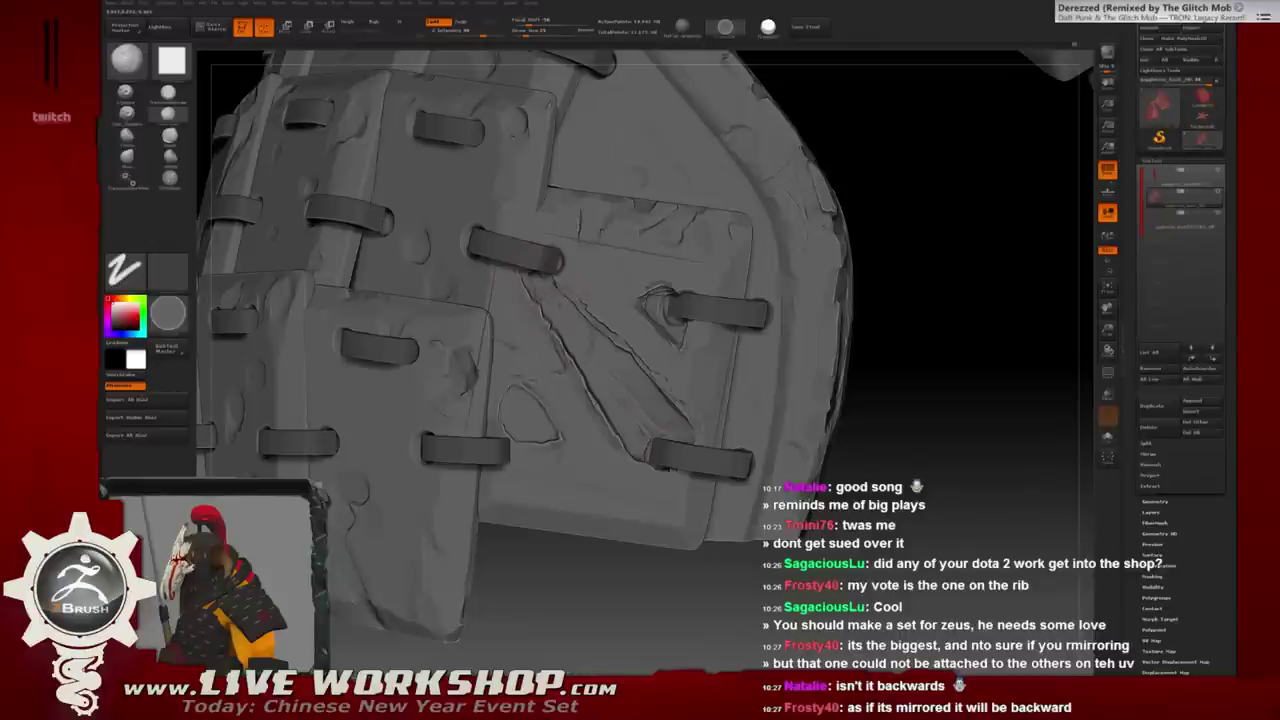
Deepen the diagonal logo groove, add cracks near its lower edge, and frame the armour.
drag(545, 283, 616, 348)
drag(560, 340, 586, 378)
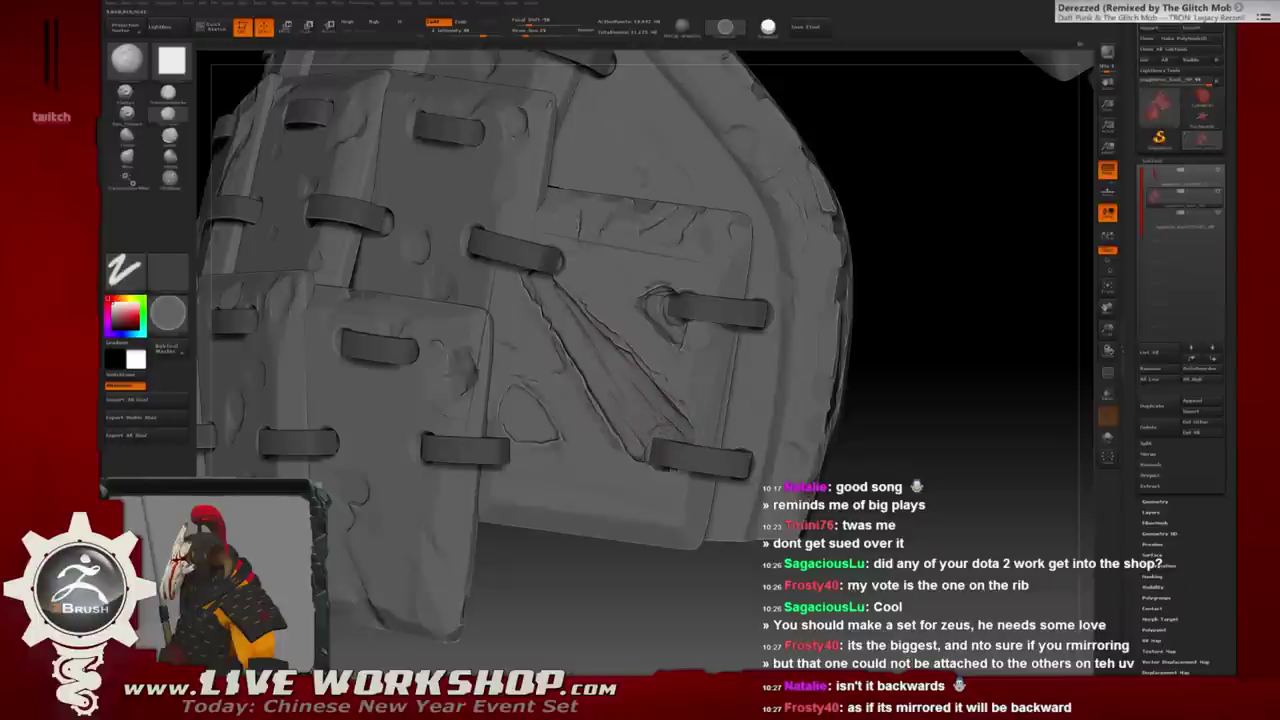
drag(950, 250, 930, 255)
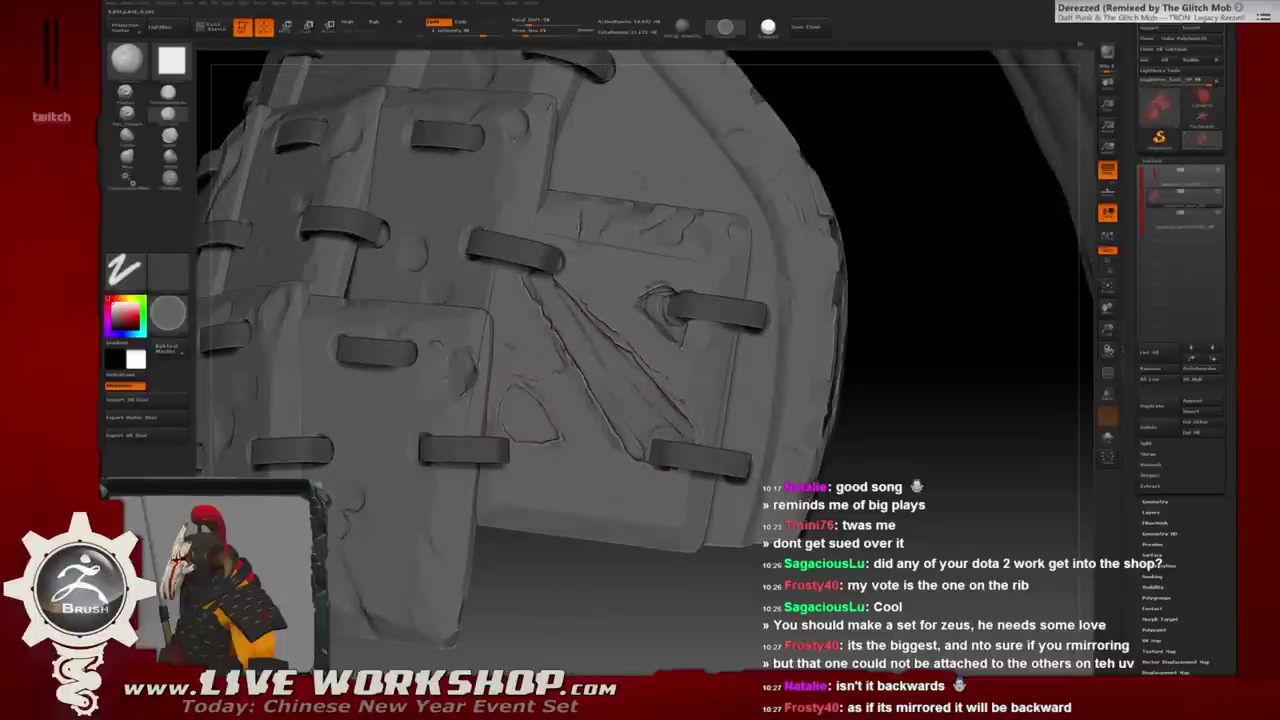
mouse_move(508, 412)
mouse_down()
mouse_move(520, 430)
mouse_move(498, 436)
mouse_move(538, 446)
mouse_move(524, 396)
mouse_move(556, 388)
mouse_up()
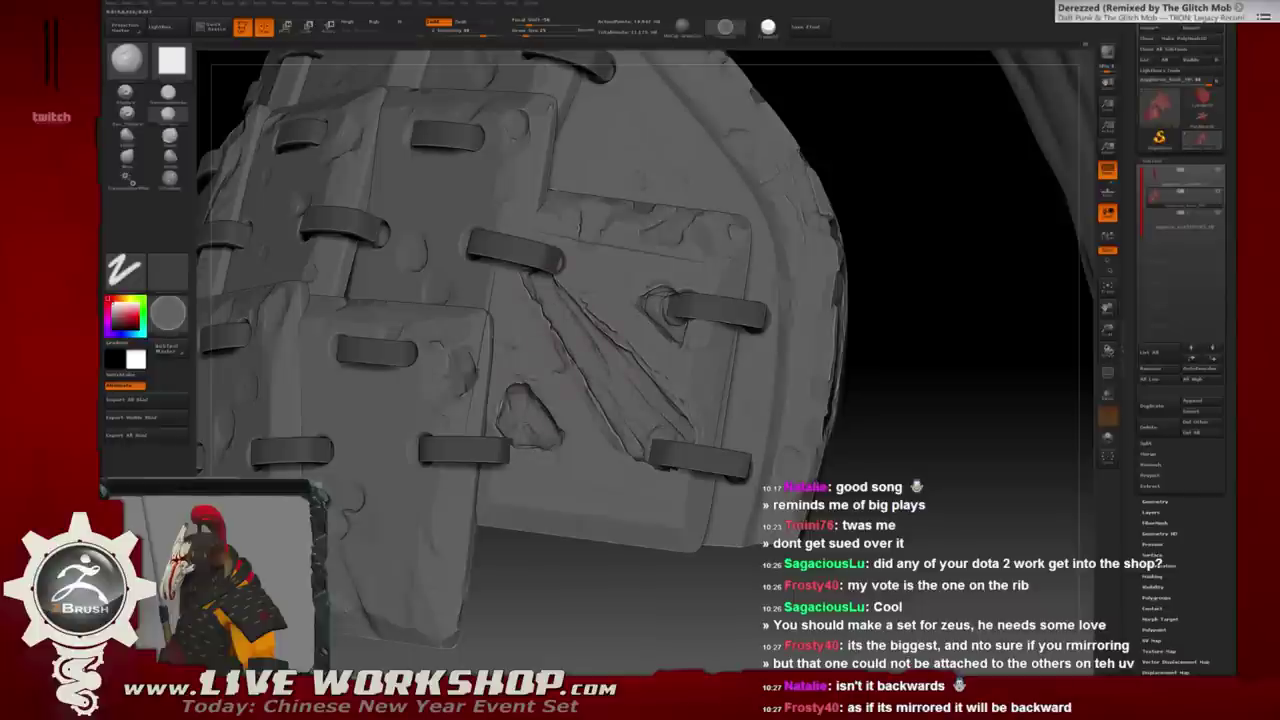
mouse_move(939, 418)
mouse_down()
mouse_move(872, 250)
mouse_move(858, 430)
mouse_up()
key(f)
key(f)
mouse_move(600, 404)
mouse_down()
mouse_move(715, 541)
mouse_move(735, 512)
mouse_move(738, 527)
mouse_move(632, 323)
mouse_up()
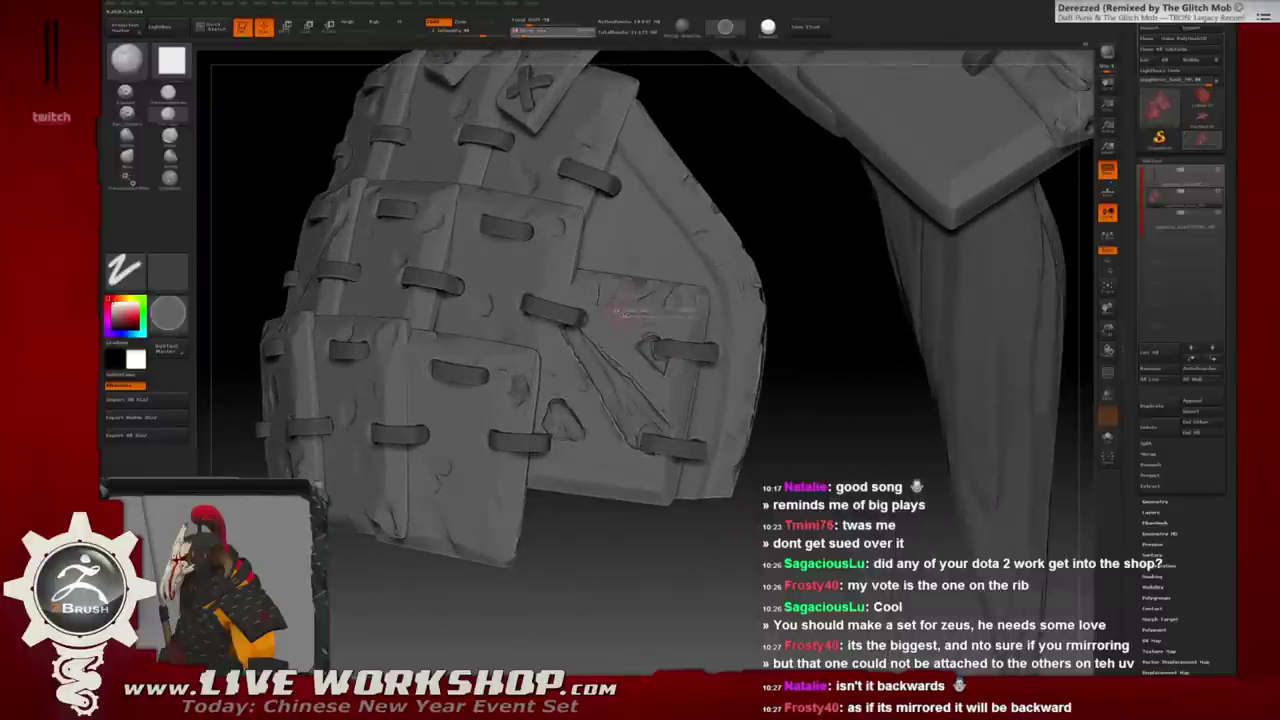
Switch brush preset and zoom out to inspect the whole strap-and-plate armour piece.
key(1)
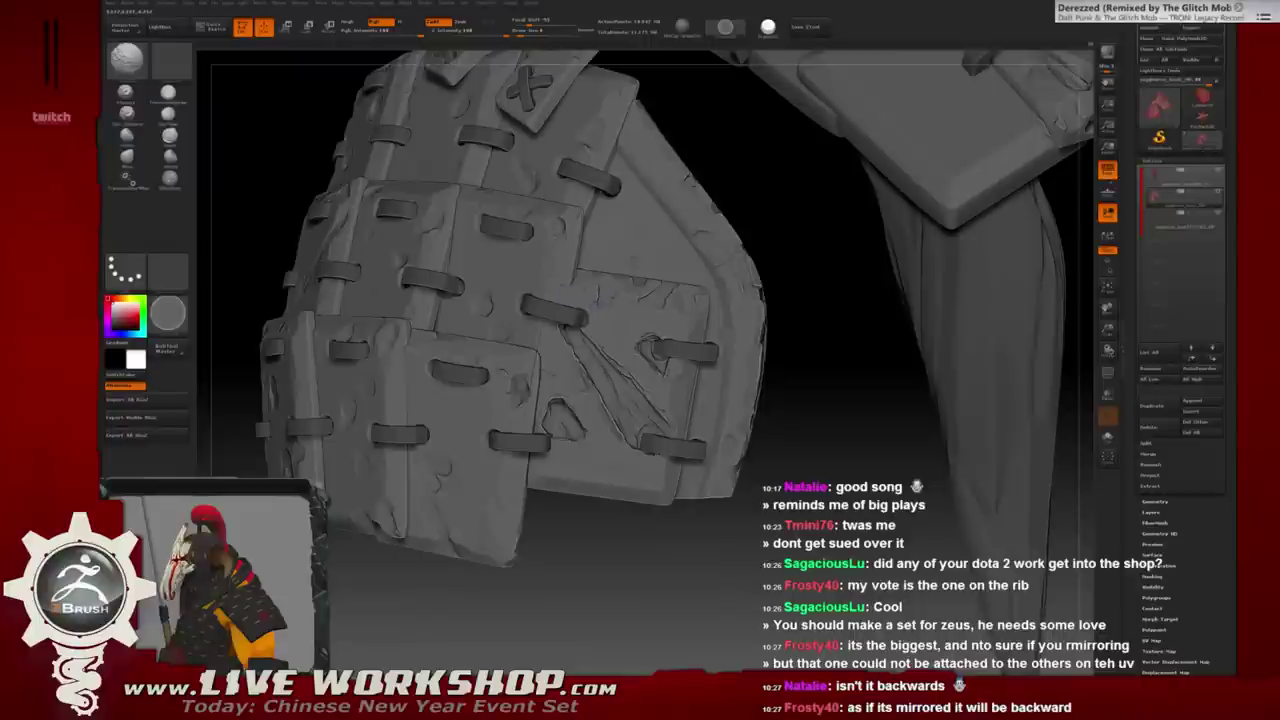
mouse_move(820, 380)
alt+mouse_down()
mouse_move(700, 398)
mouse_move(700, 300)
alt+mouse_up()
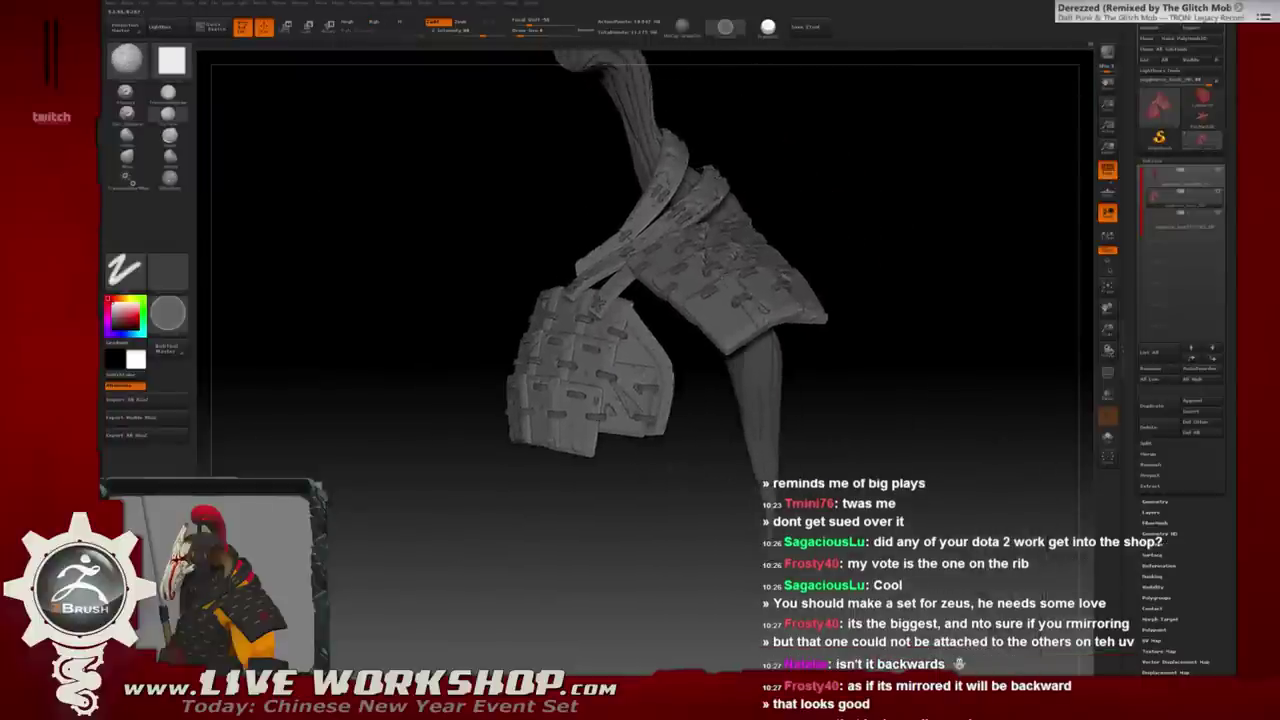
drag(830, 320, 855, 351)
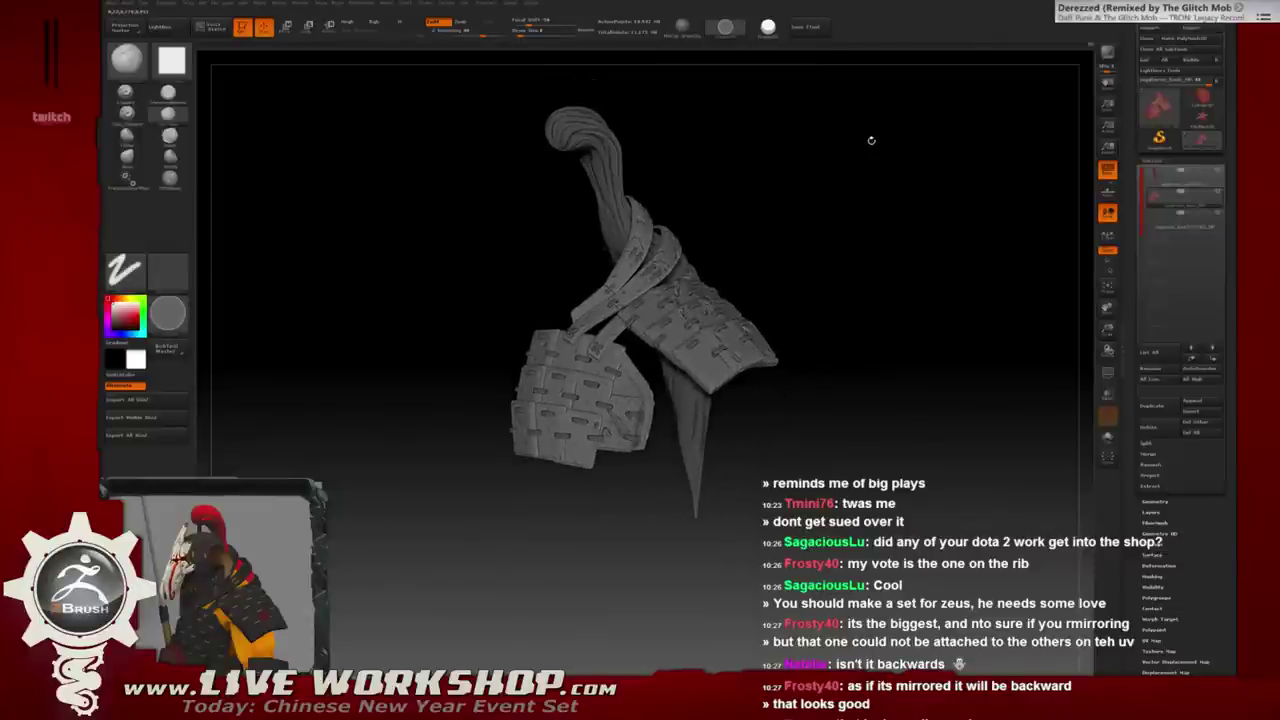
drag(899, 157, 877, 201)
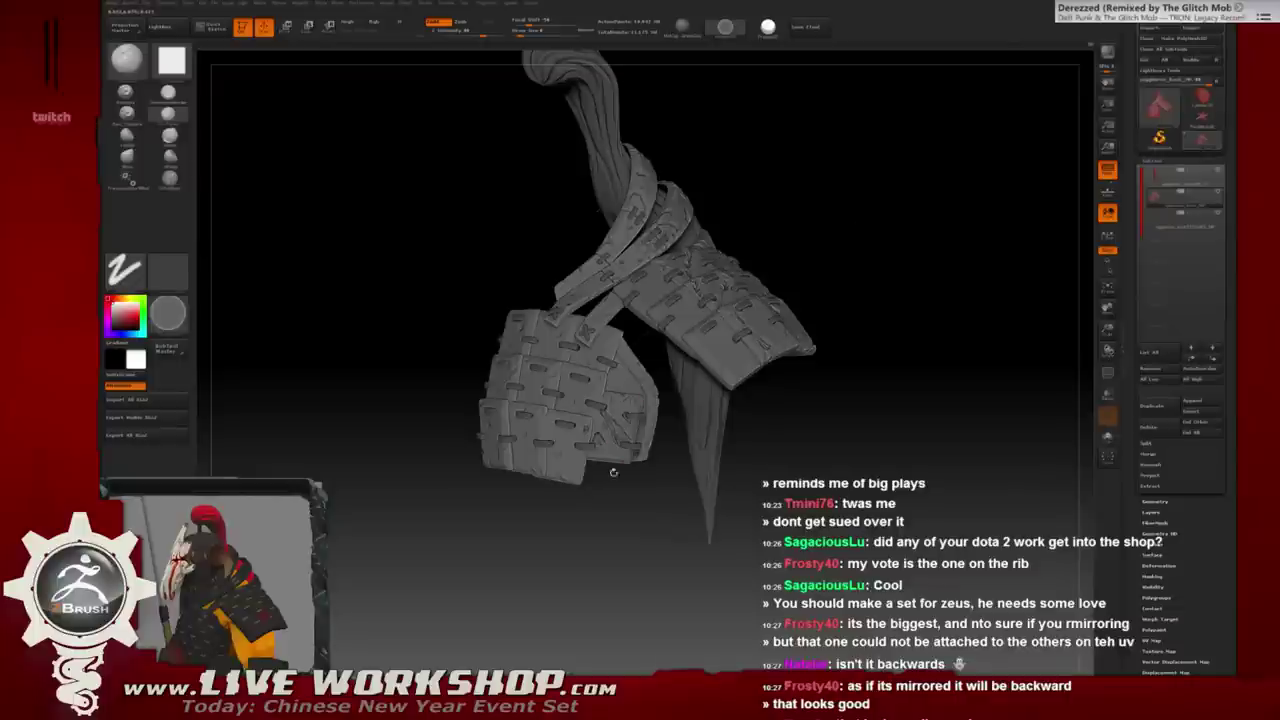
Save the shoulder armour as a ZTL file in XGoZFolder via Recent Places.
key(ctrl+s)
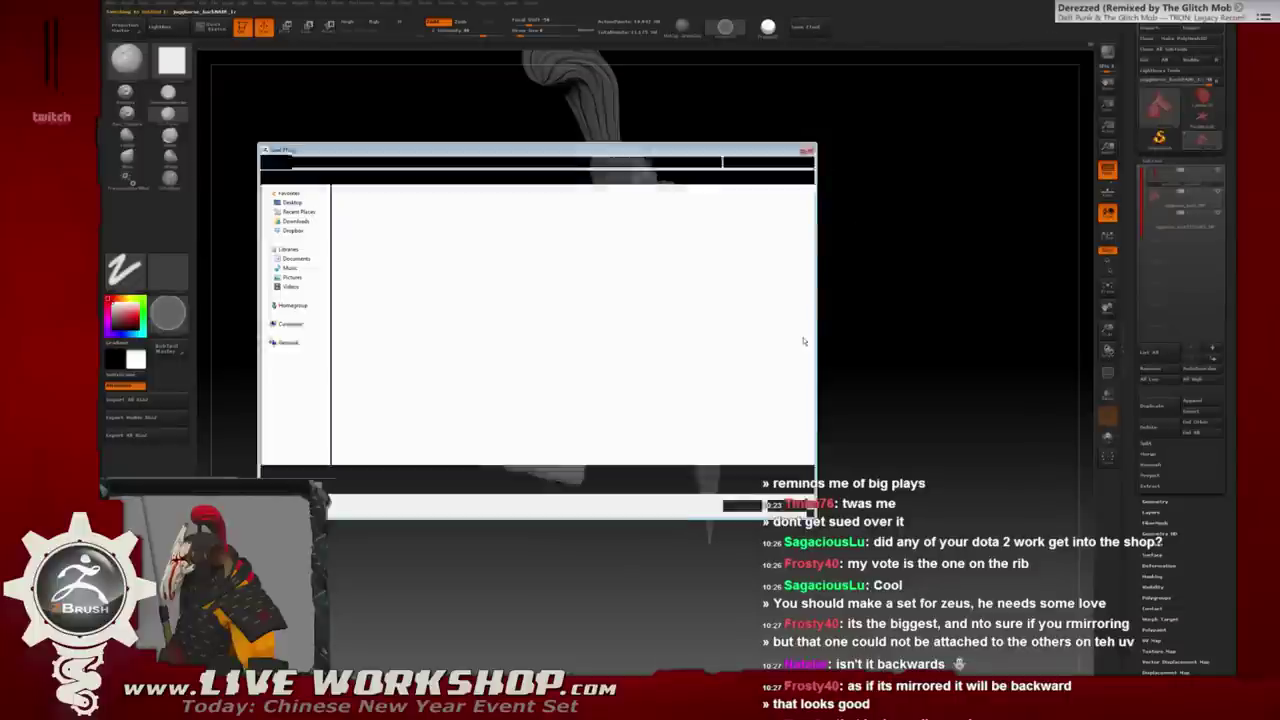
click(285, 212)
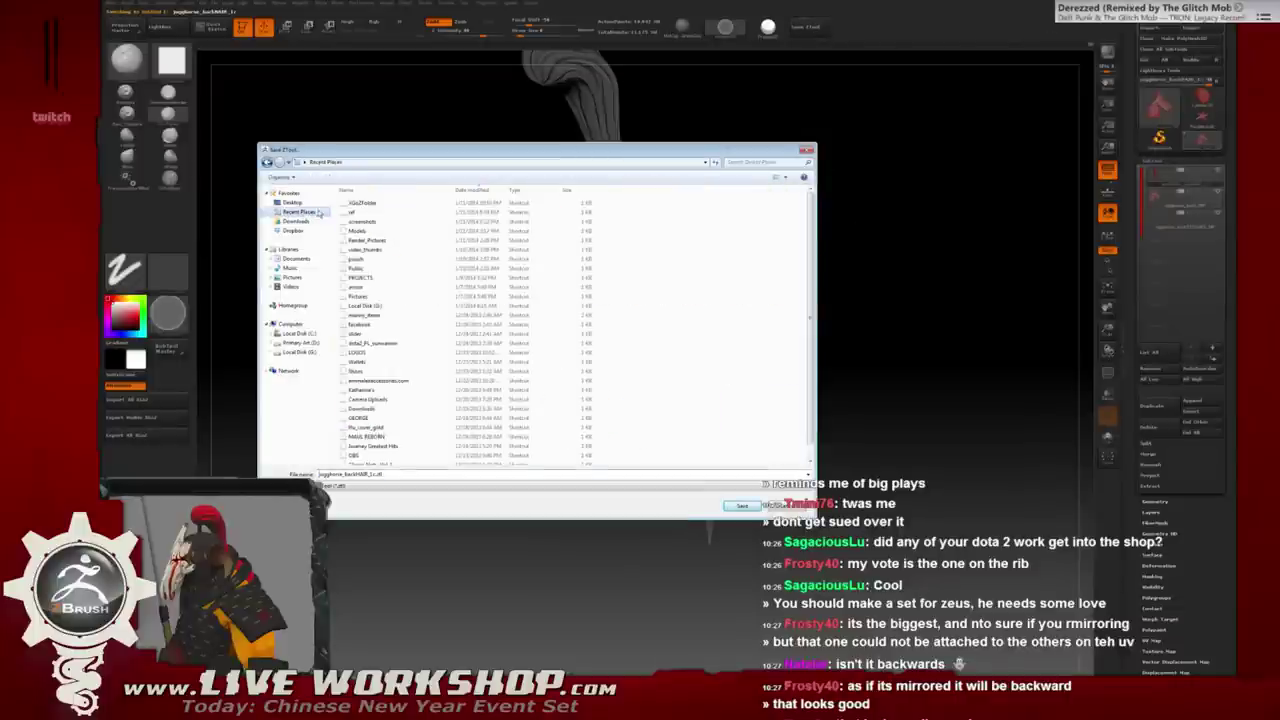
double_click(356, 203)
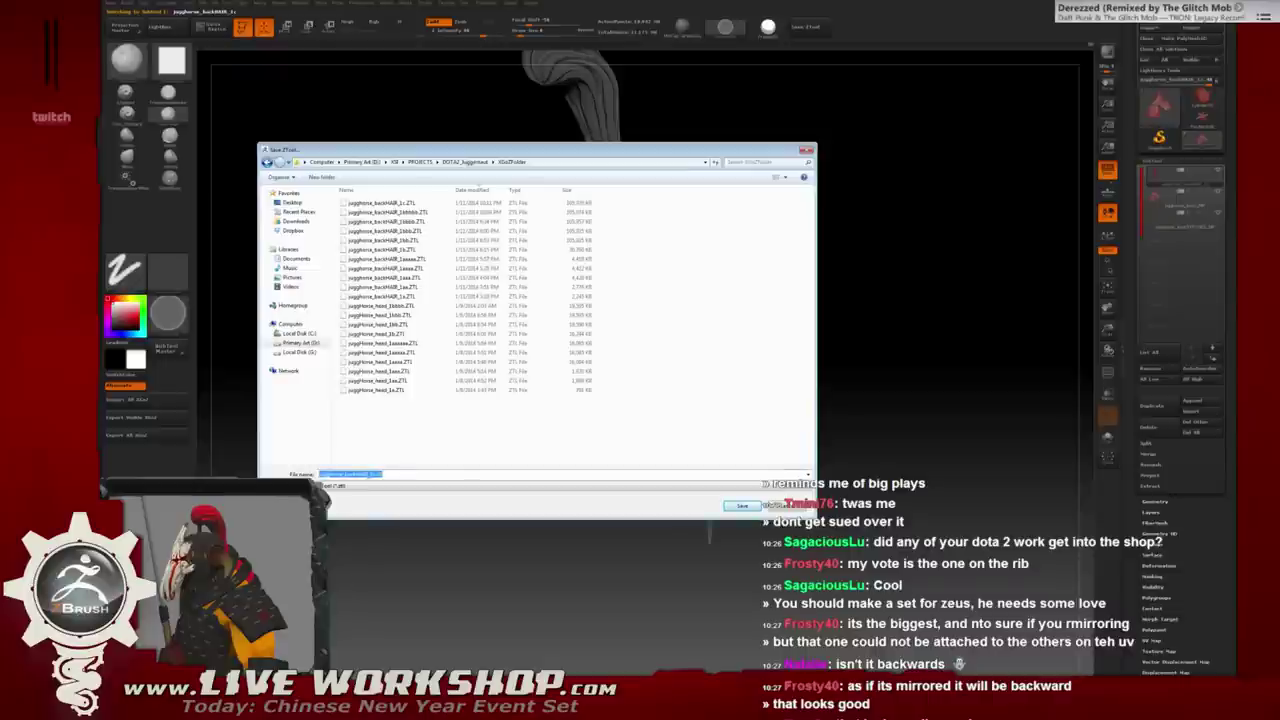
click(373, 474)
click(726, 503)
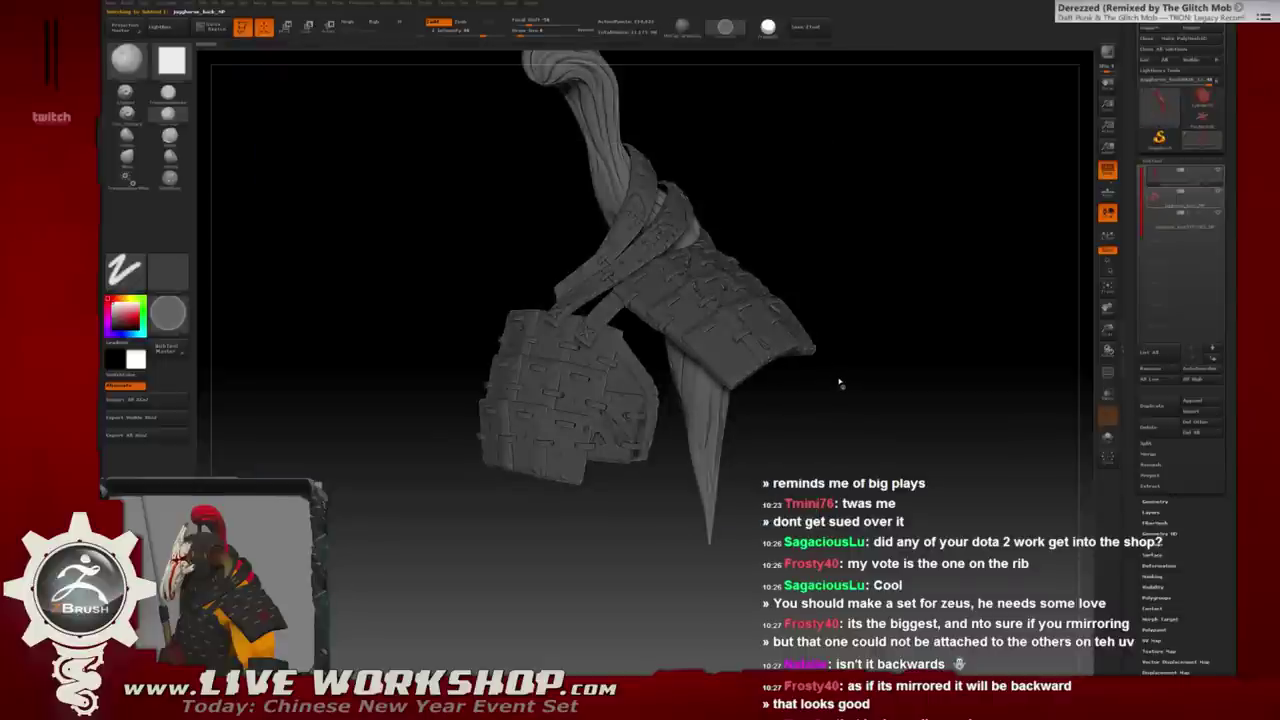
mouse_move(867, 424)
mouse_down()
mouse_move(886, 421)
mouse_move(852, 374)
mouse_move(843, 419)
mouse_move(893, 327)
mouse_move(905, 361)
mouse_move(889, 372)
mouse_move(810, 367)
mouse_move(900, 304)
mouse_move(870, 311)
mouse_move(924, 319)
mouse_up()
mouse_move(793, 345)
mouse_down()
mouse_move(851, 345)
mouse_move(787, 339)
mouse_up()
mouse_move(907, 426)
mouse_down()
mouse_move(876, 448)
mouse_move(823, 392)
mouse_up()
key(f)
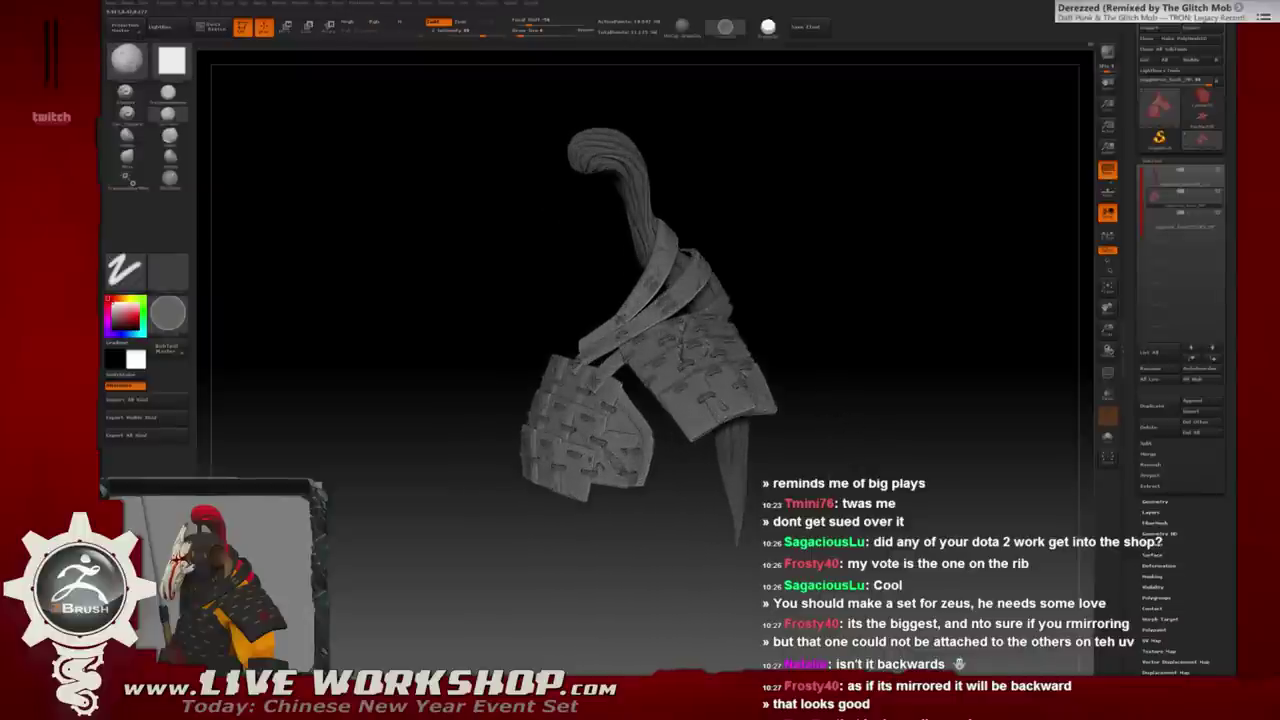
mouse_move(860, 466)
mouse_down()
mouse_move(891, 453)
mouse_move(858, 470)
mouse_move(786, 449)
mouse_move(752, 469)
mouse_move(827, 457)
mouse_up()
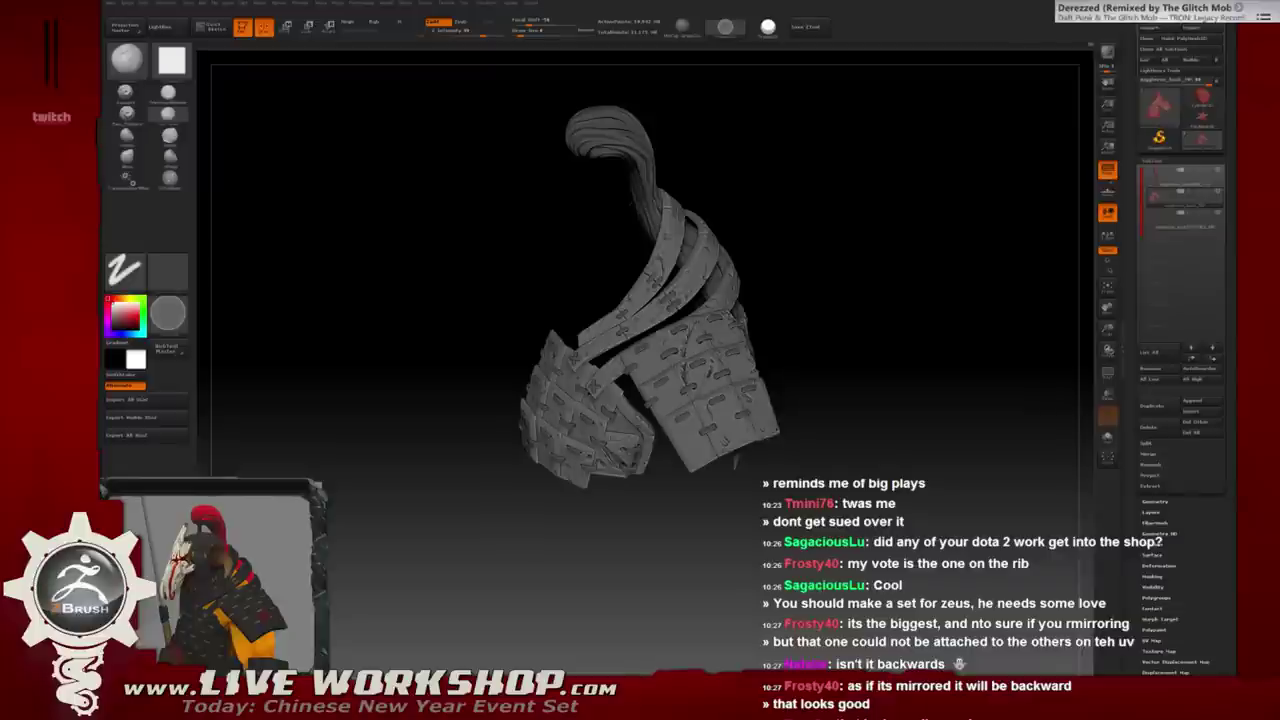
mouse_move(753, 285)
mouse_down()
mouse_move(855, 353)
mouse_move(894, 342)
mouse_move(932, 357)
mouse_move(887, 356)
mouse_move(882, 375)
mouse_up()
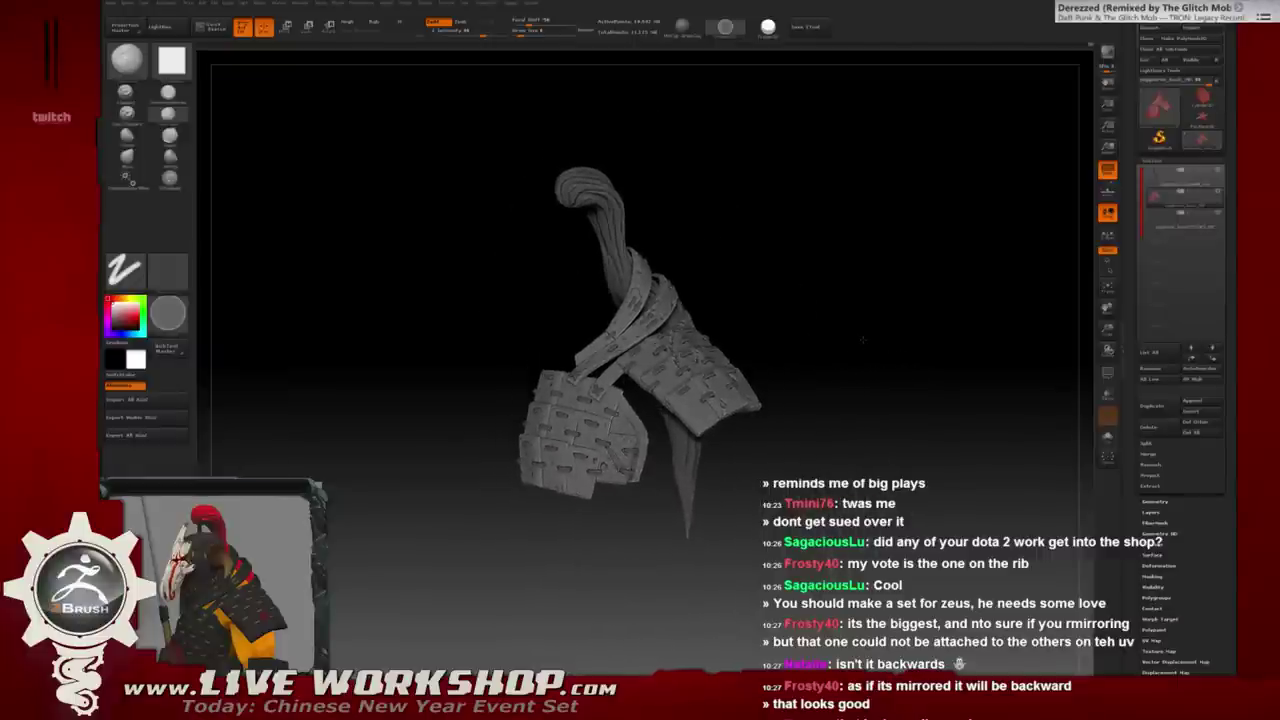
Re-save the shoulder armour ZTL under the same name, confirming the overwrite.
click(805, 26)
click(742, 506)
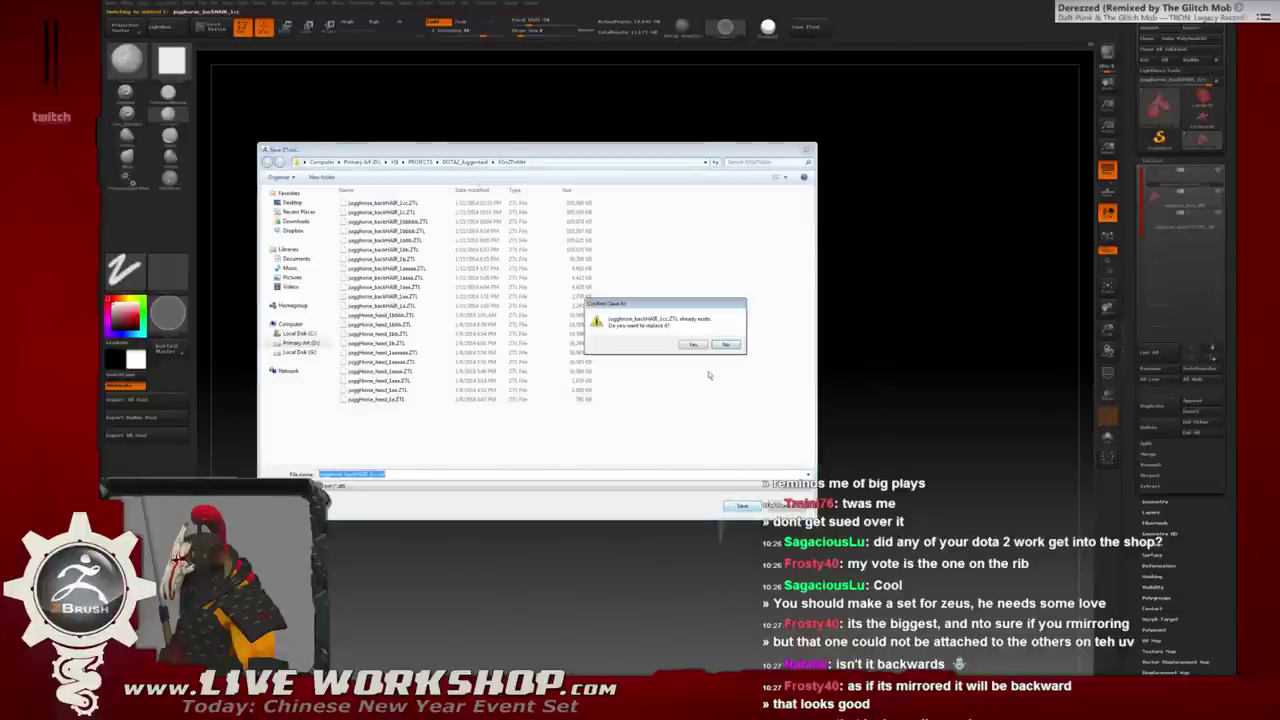
click(692, 345)
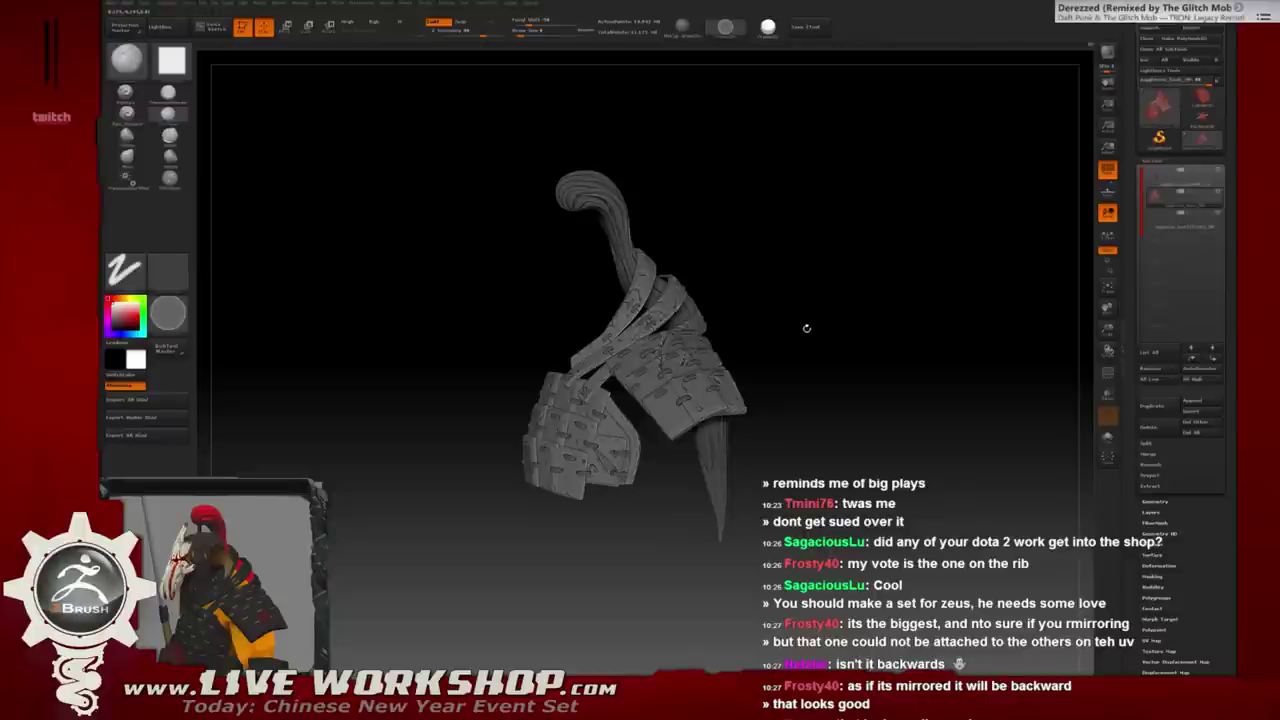
Run Decimation Master's Preprocess Current on the shoulder armour model.
mouse_move(810, 327)
mouse_down()
mouse_move(770, 335)
mouse_move(848, 325)
mouse_move(855, 300)
mouse_up()
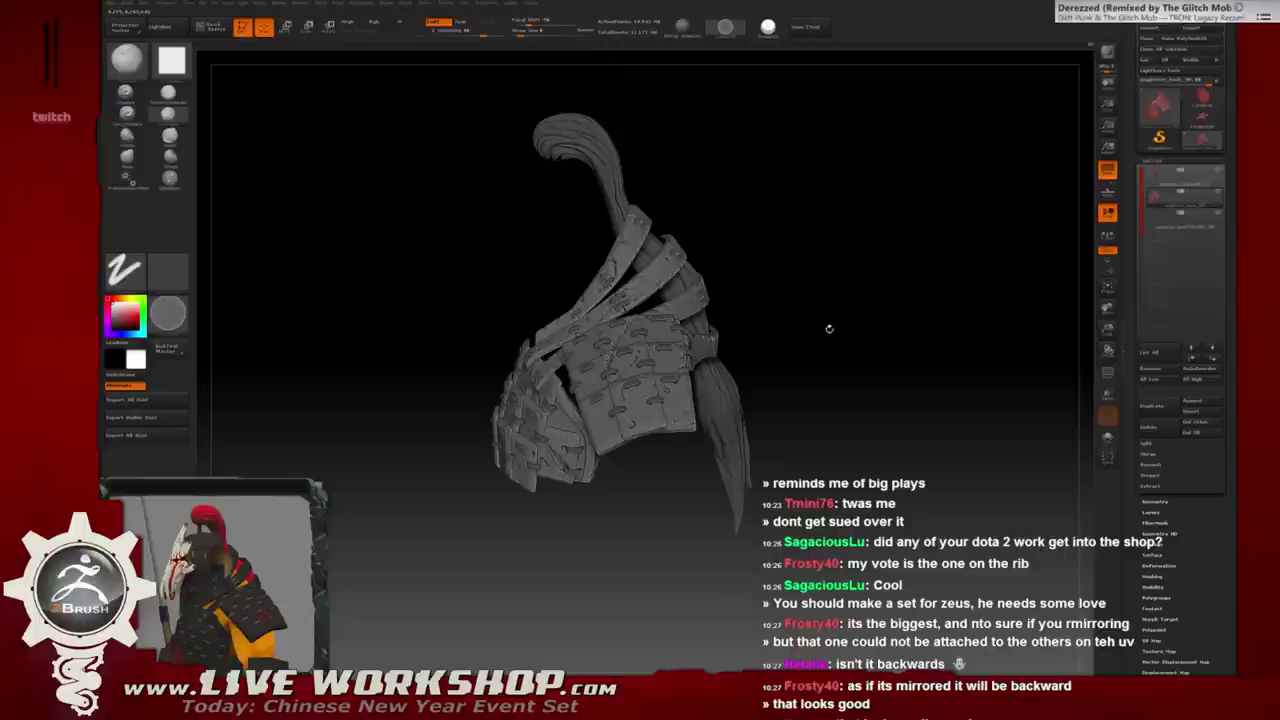
click(487, 10)
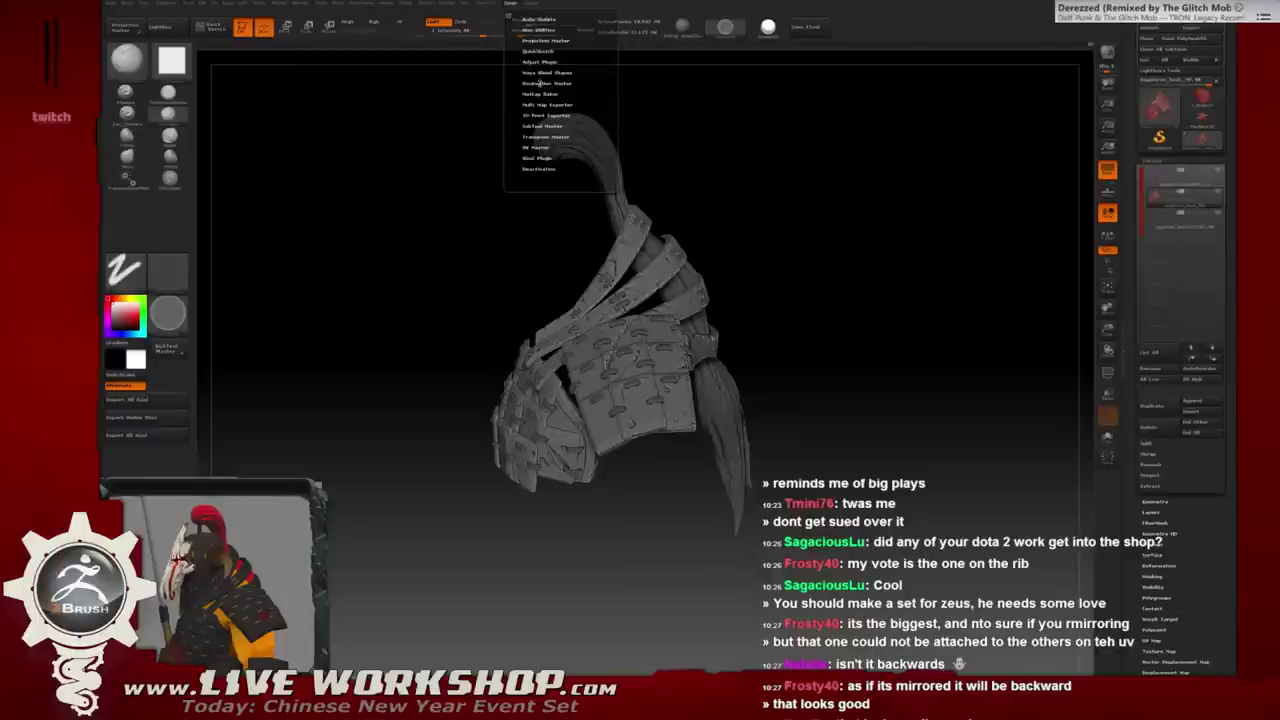
click(540, 84)
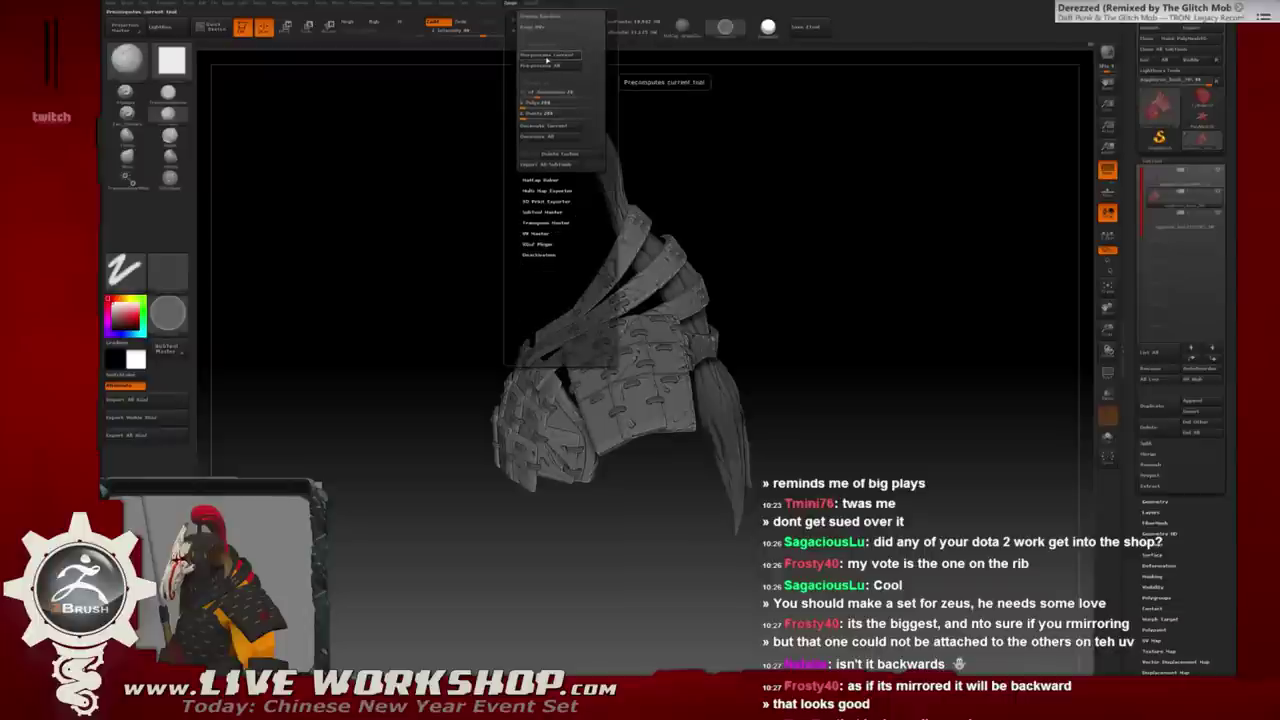
click(547, 57)
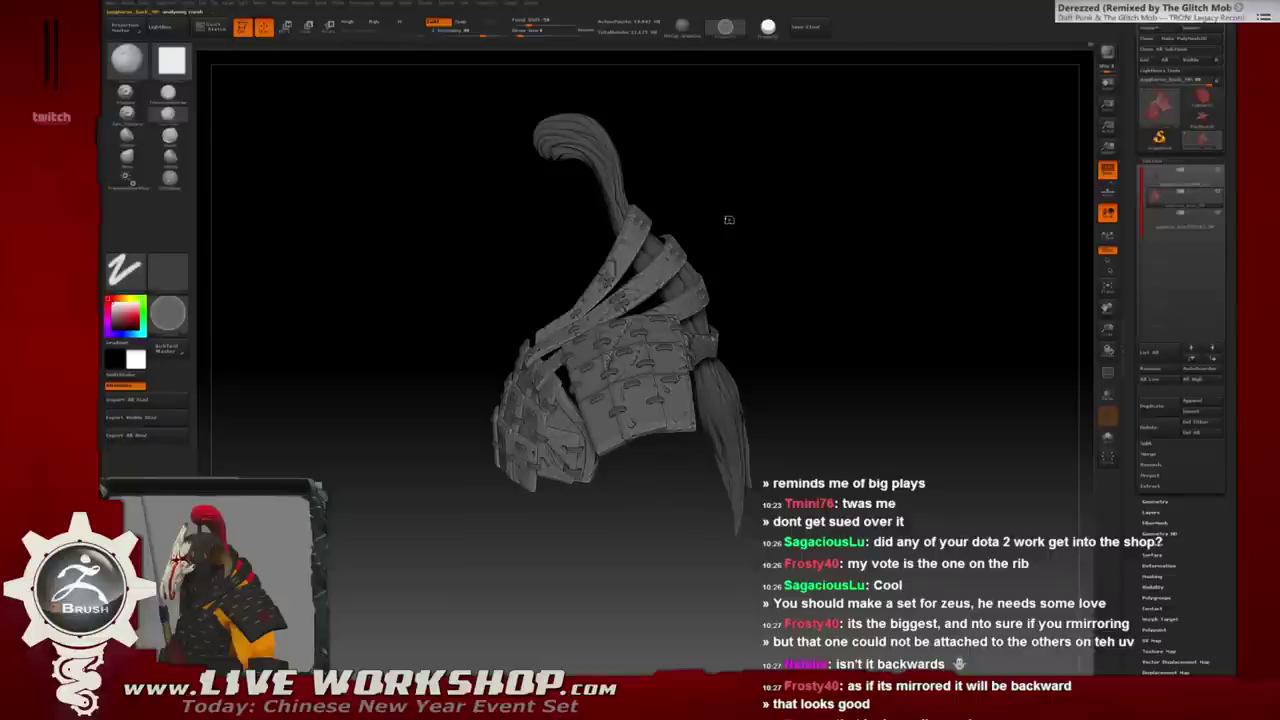
Close the Dota logo document in Photoshop, glance at the full character, and return to ZBrush.
key(super)
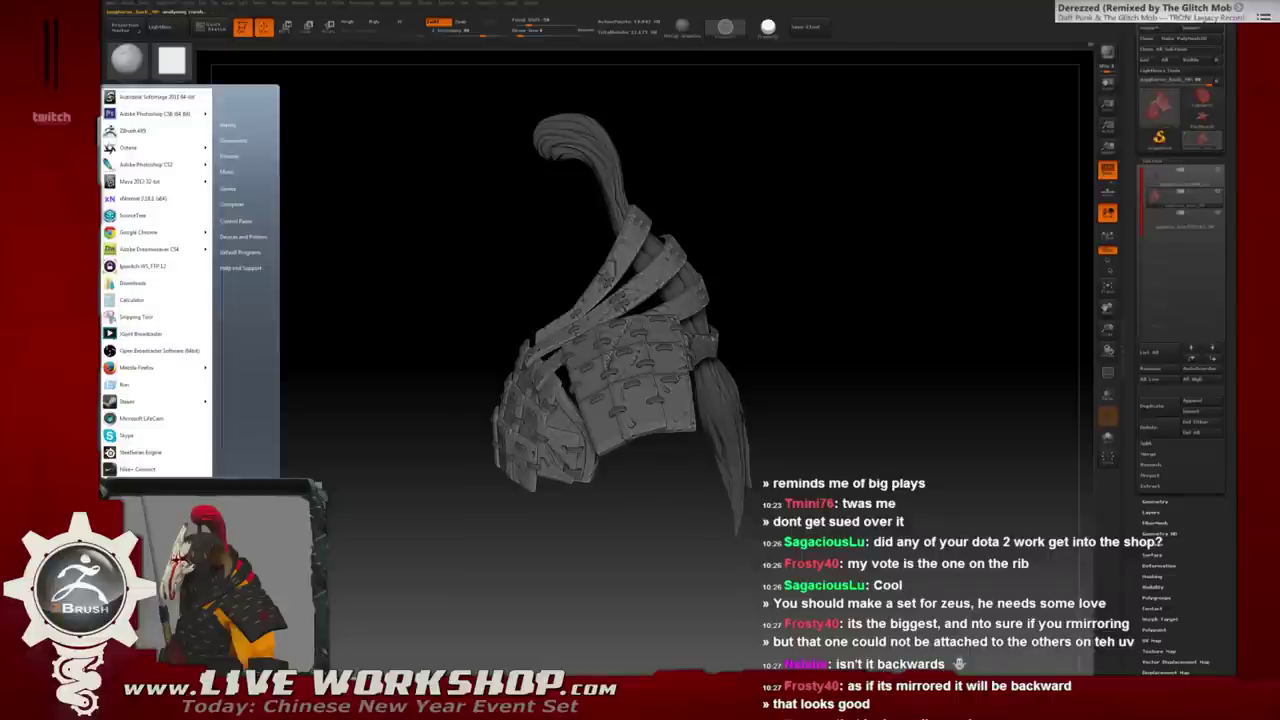
key(alt+Tab)
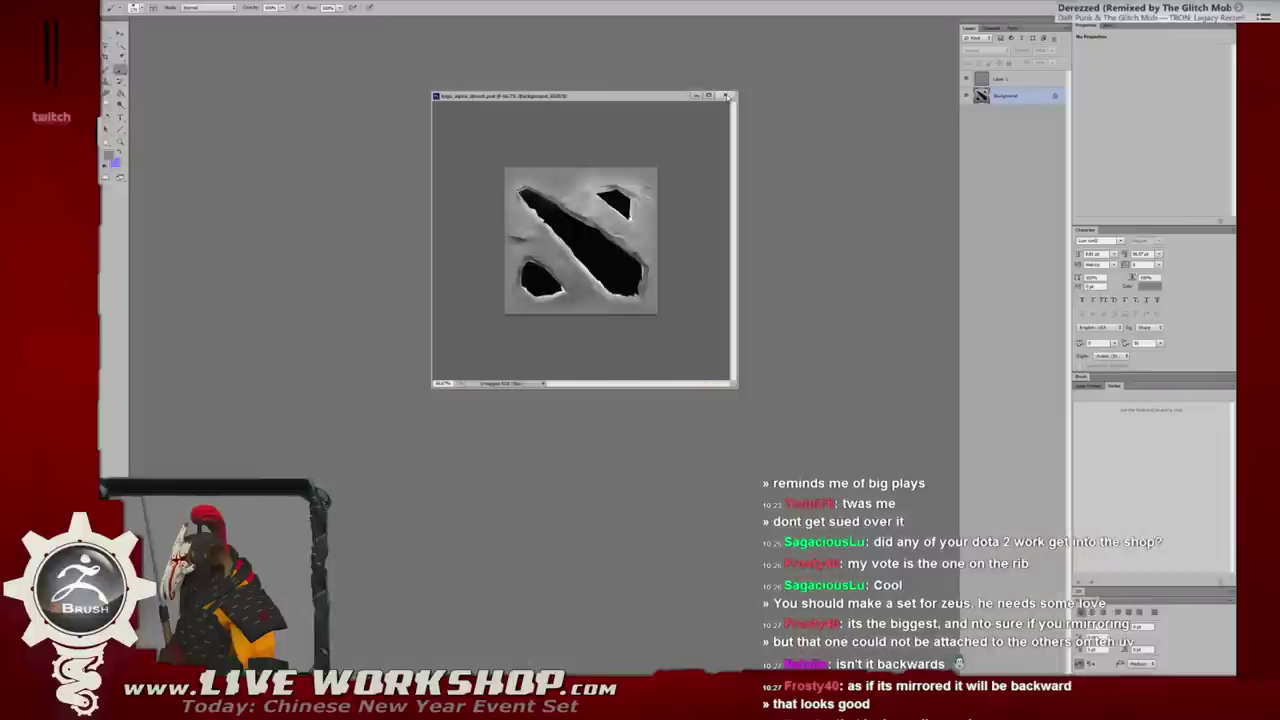
click(726, 96)
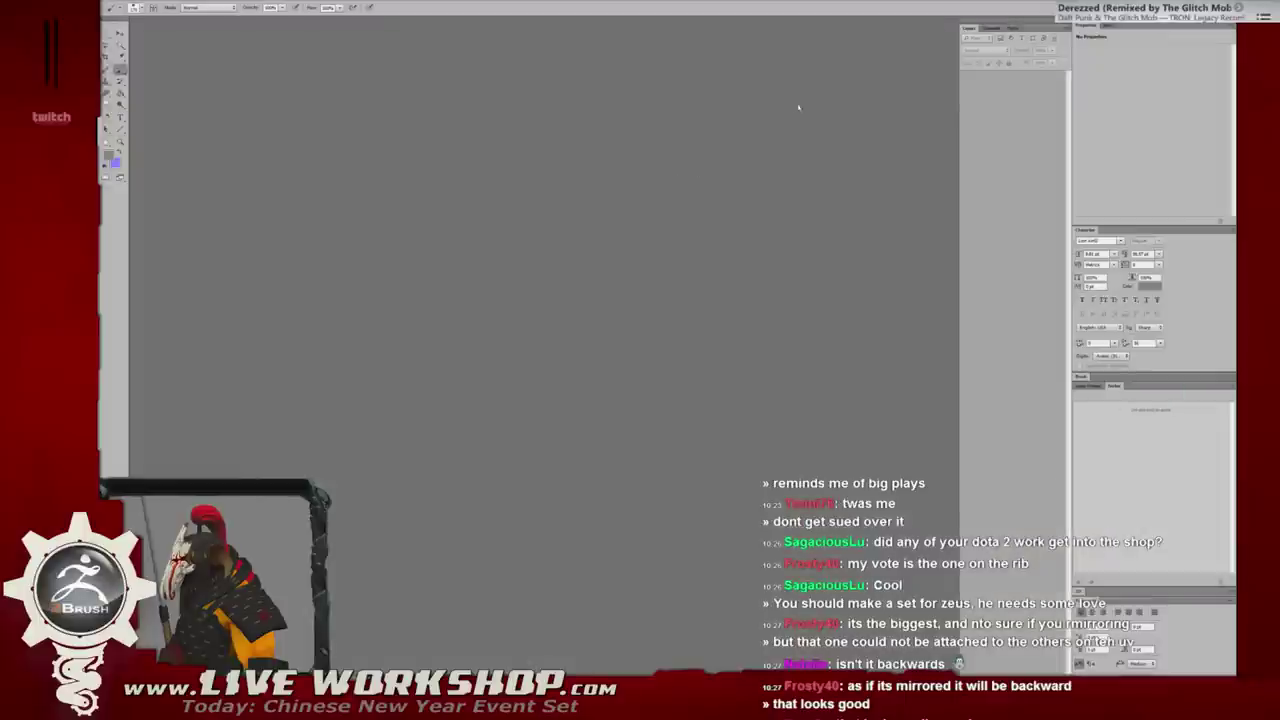
key(alt+Tab)
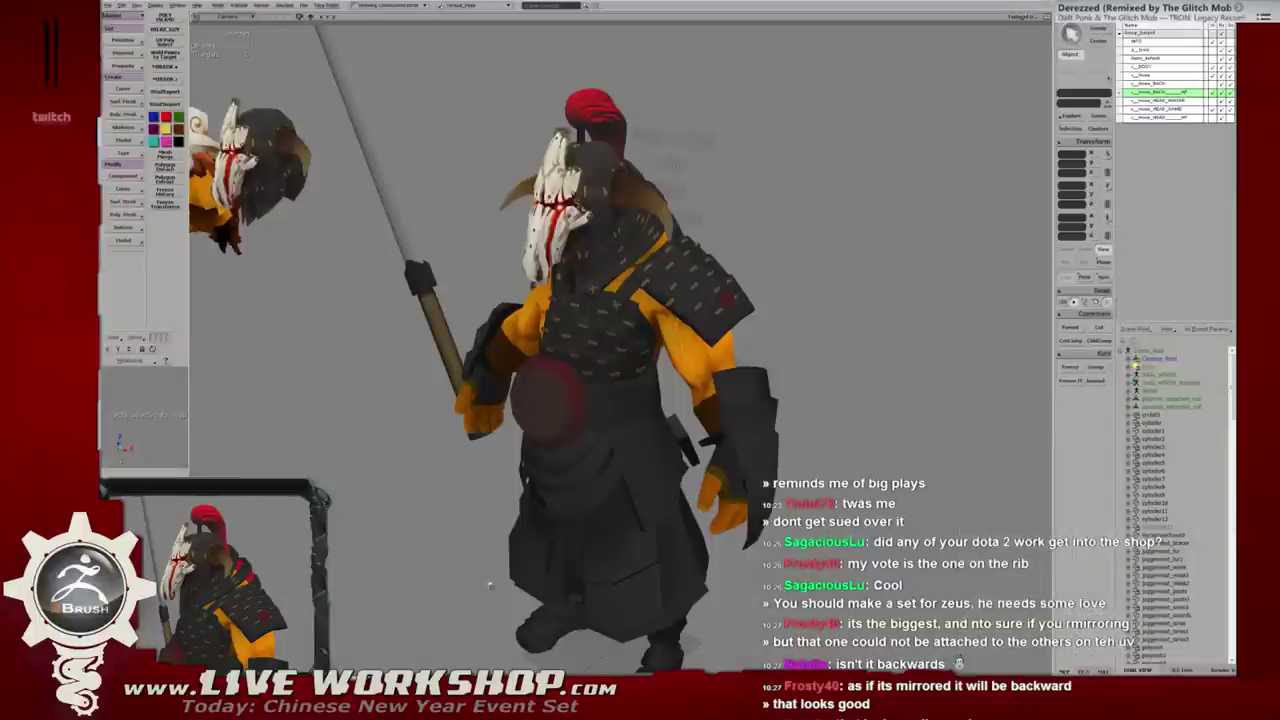
key(alt+Tab)
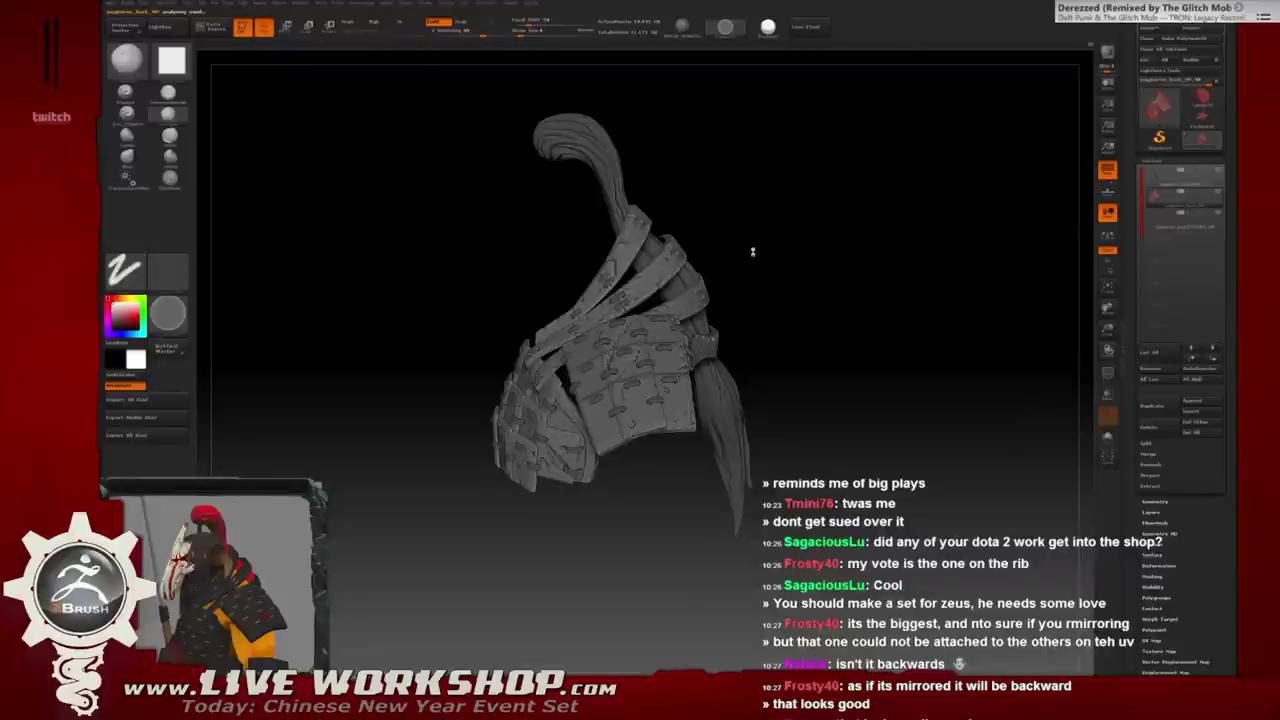
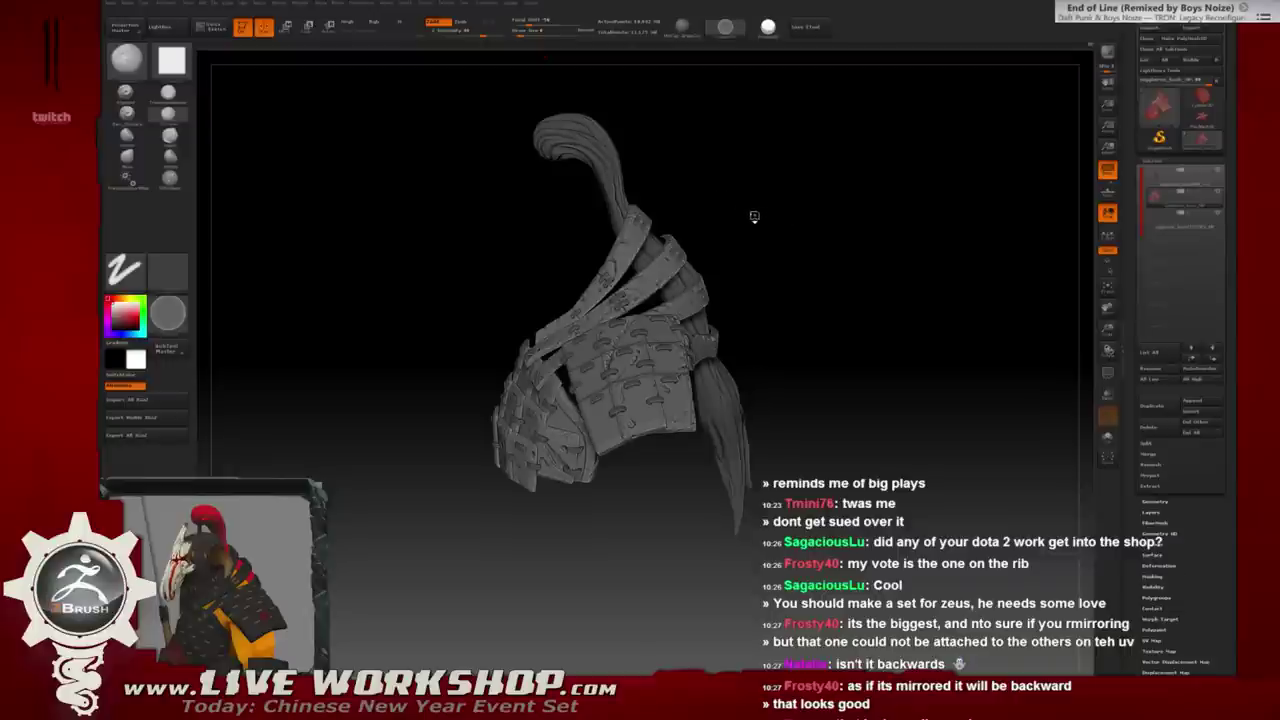
Inspect the shoulder armor sculpt and open Decimation Master from the ZPlugin menu.
drag(754, 216, 754, 212)
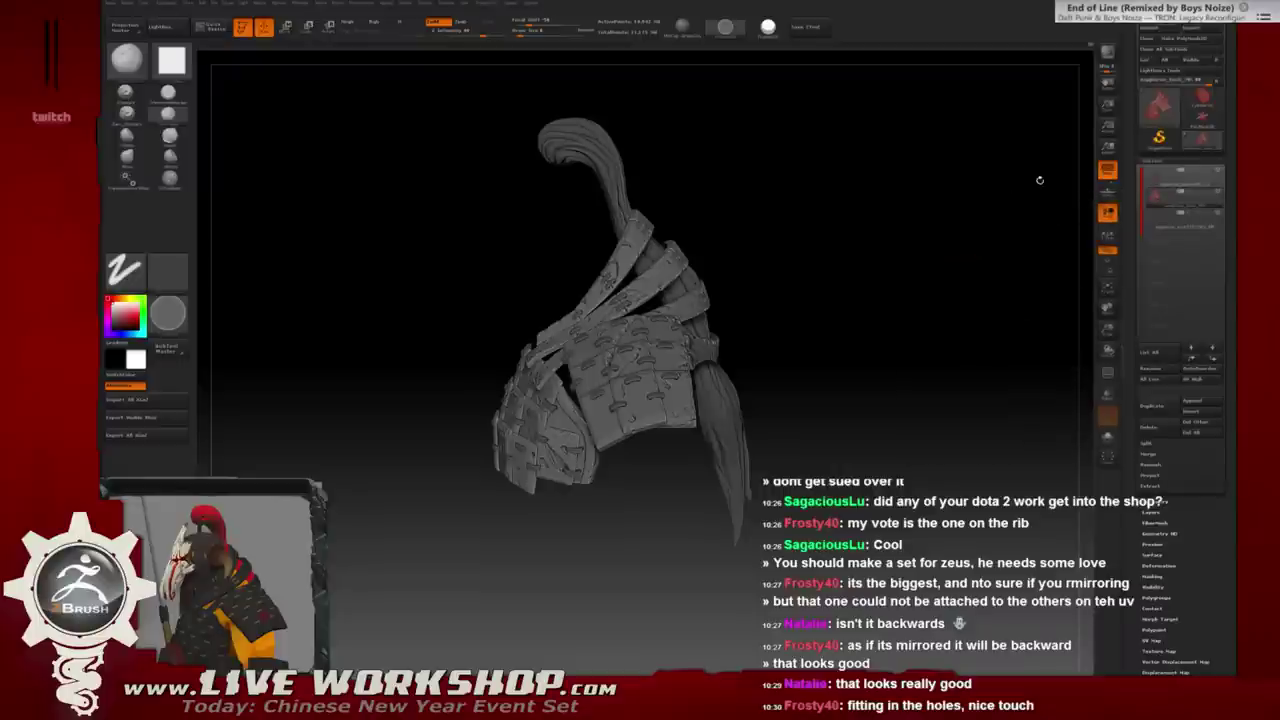
click(509, 4)
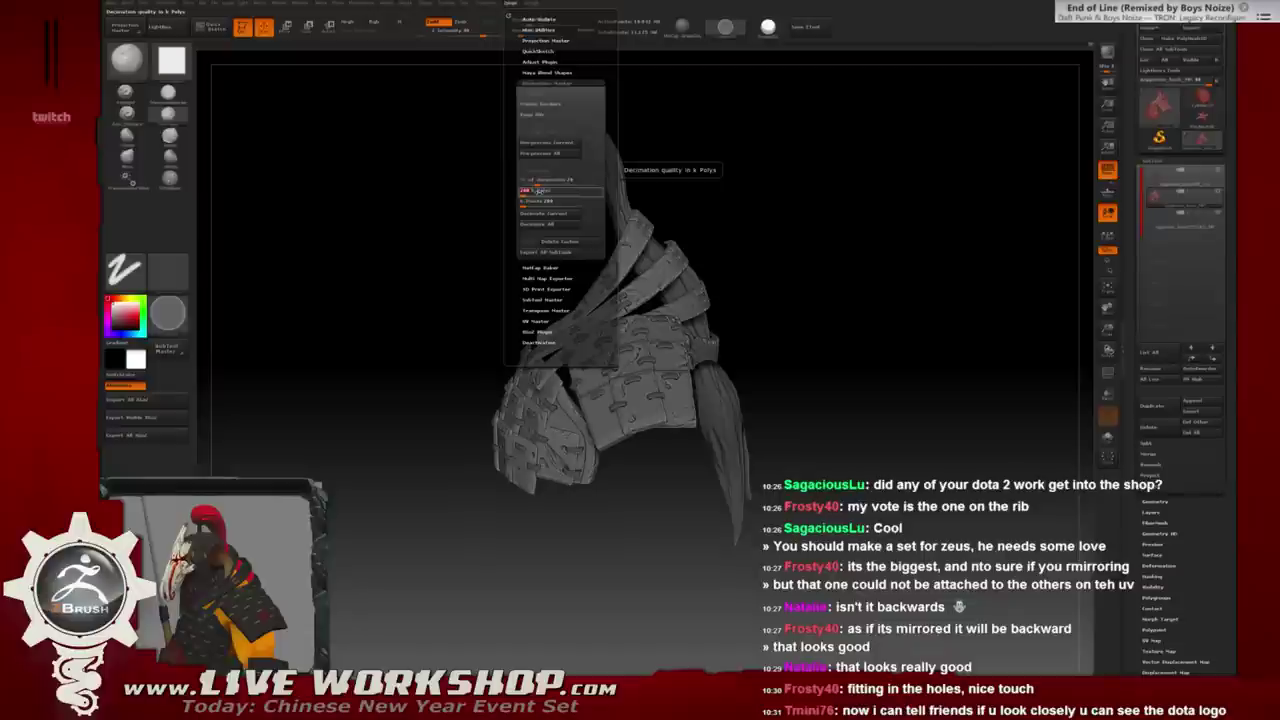
Lower the k Polys target, decimate the current shoulder armor, and check it from the front.
key(BackSpace)
key(Return)
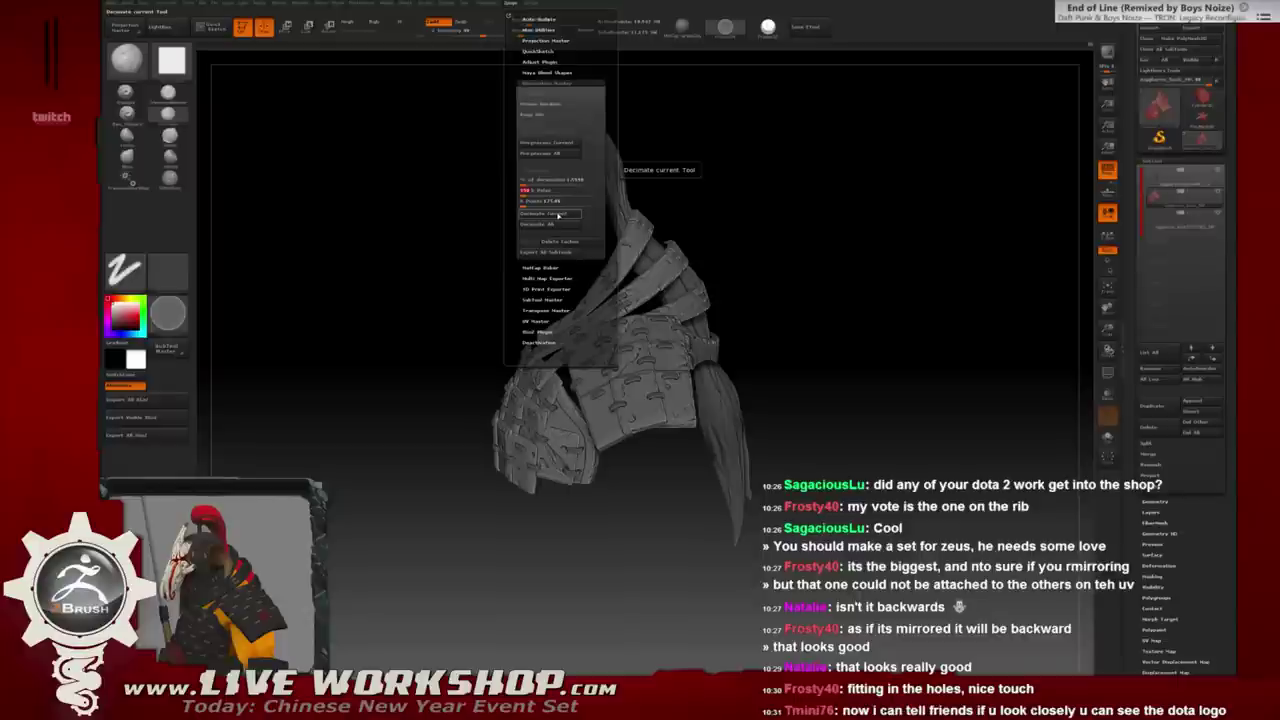
click(558, 215)
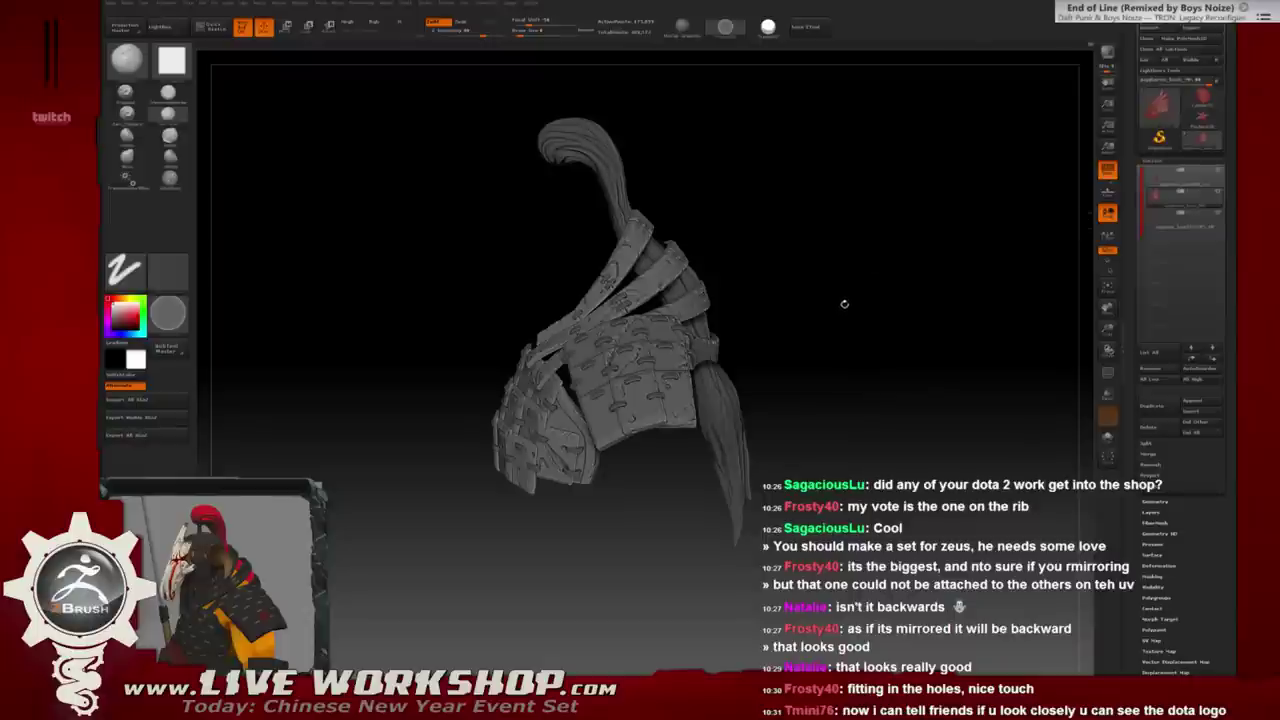
mouse_move(845, 303)
mouse_down()
mouse_move(873, 297)
mouse_move(850, 305)
mouse_move(846, 352)
mouse_up()
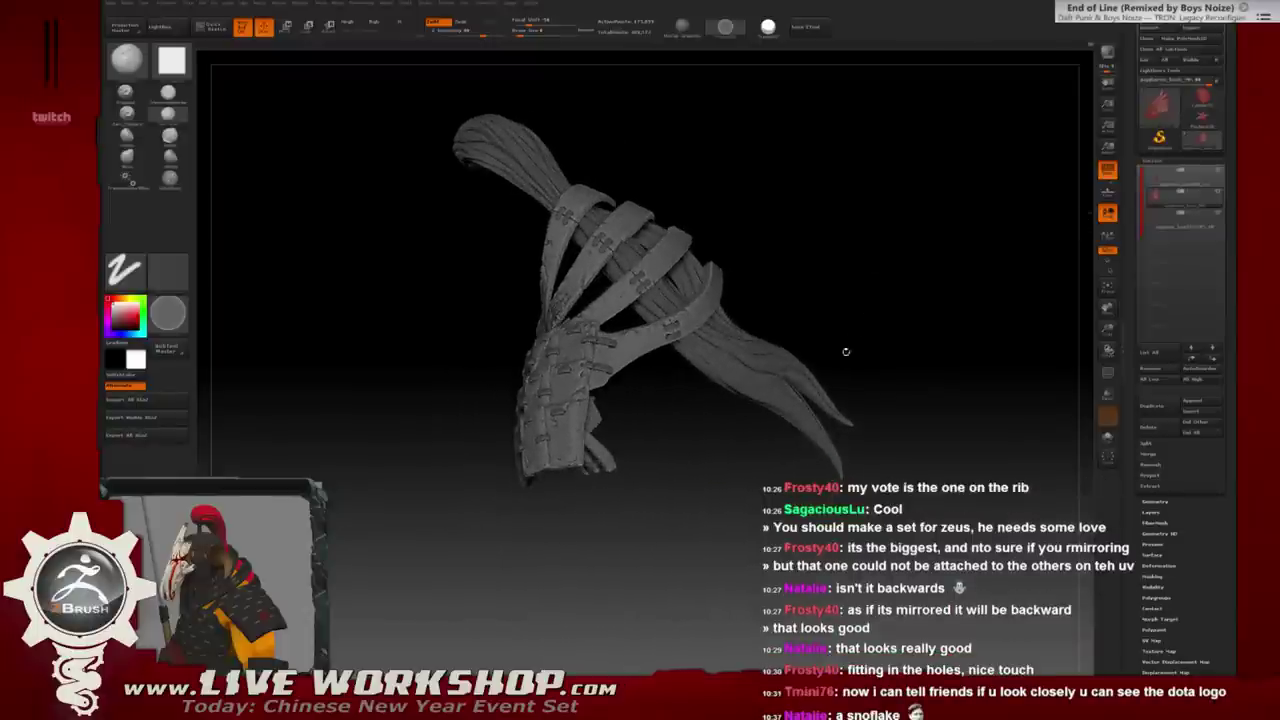
mouse_move(850, 302)
mouse_down()
mouse_move(887, 304)
mouse_move(873, 307)
mouse_move(883, 287)
mouse_move(885, 308)
mouse_move(915, 315)
mouse_move(886, 294)
mouse_move(891, 322)
mouse_move(880, 314)
mouse_up()
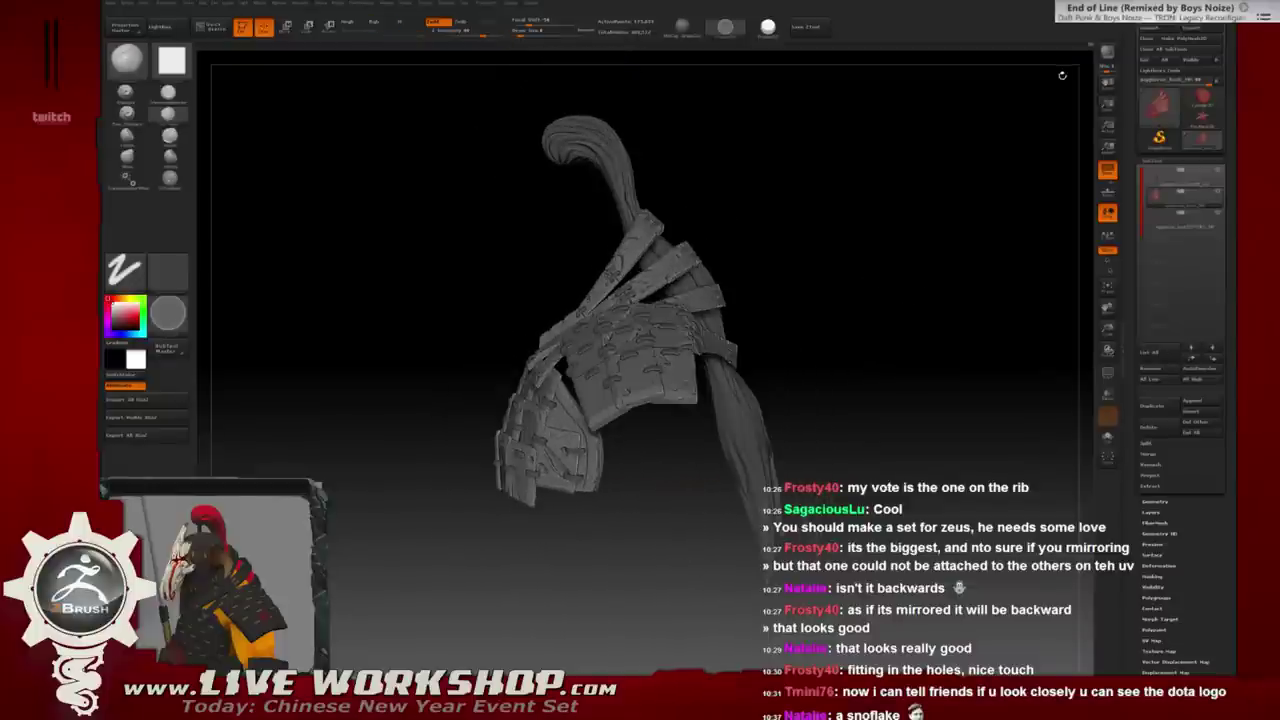
Export the decimated shoulder armor from ZBrush as an OBJ file.
click(1195, 29)
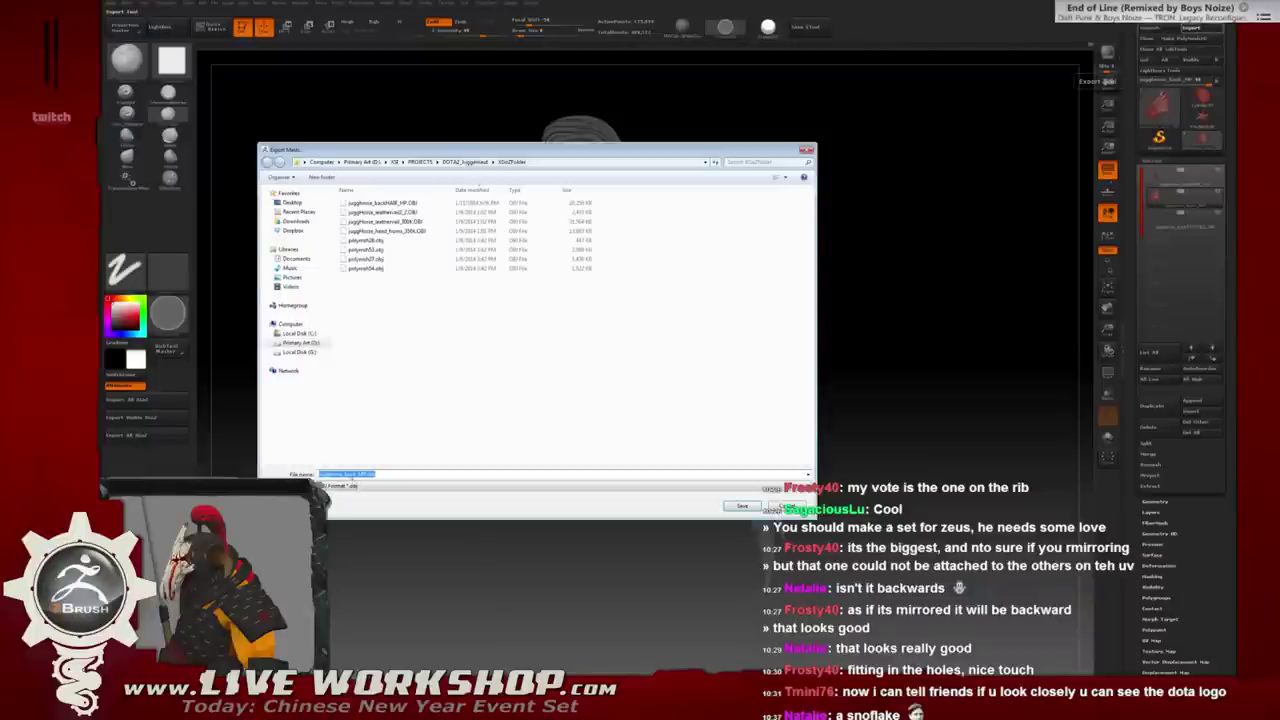
click(354, 474)
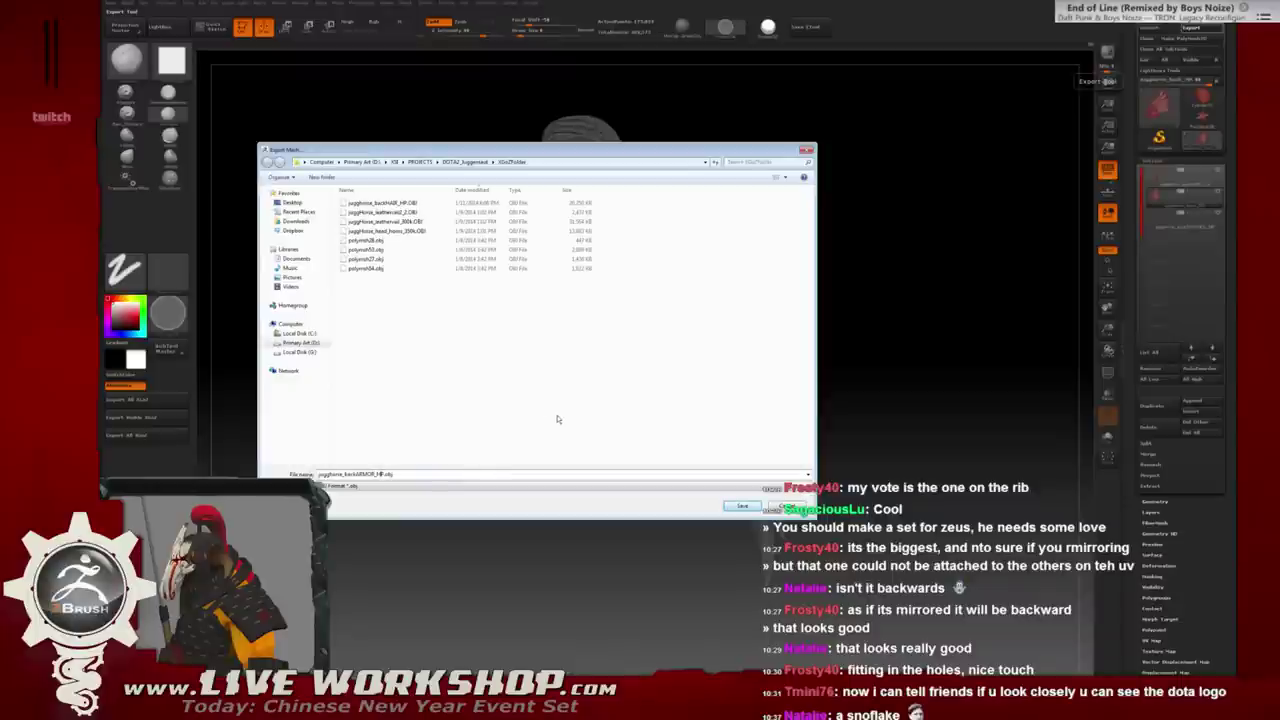
click(741, 506)
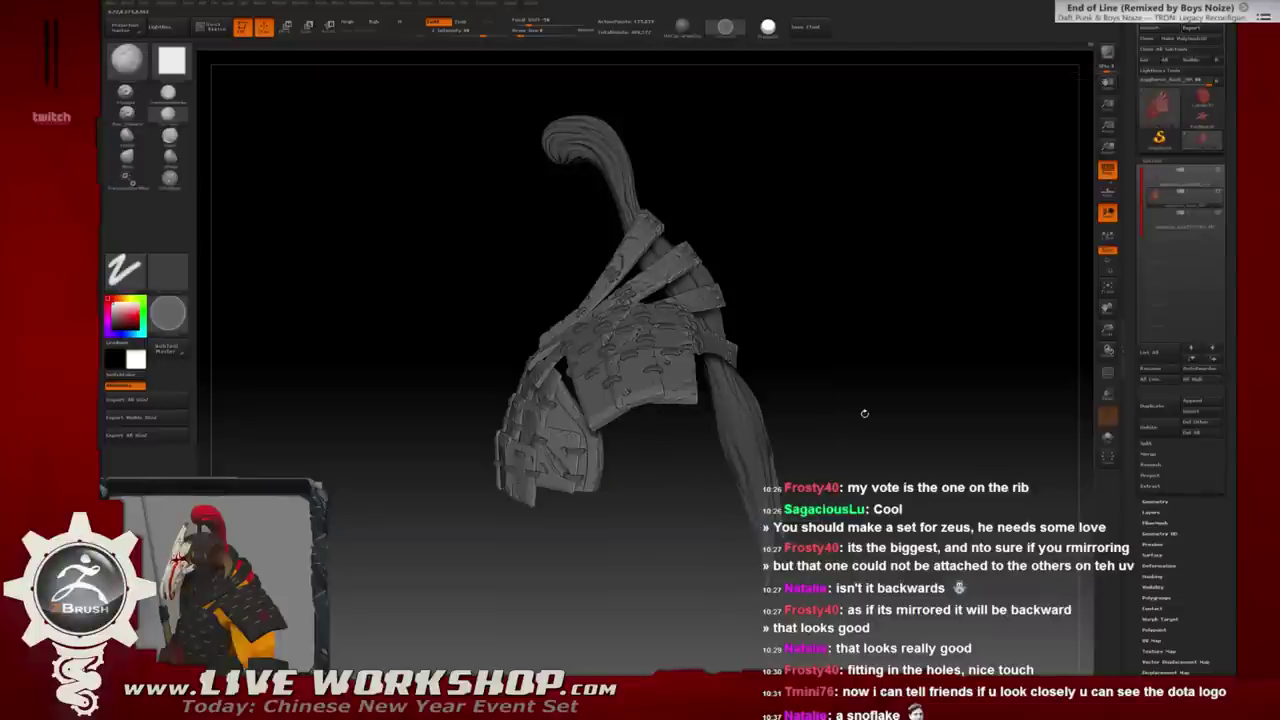
drag(866, 413, 897, 420)
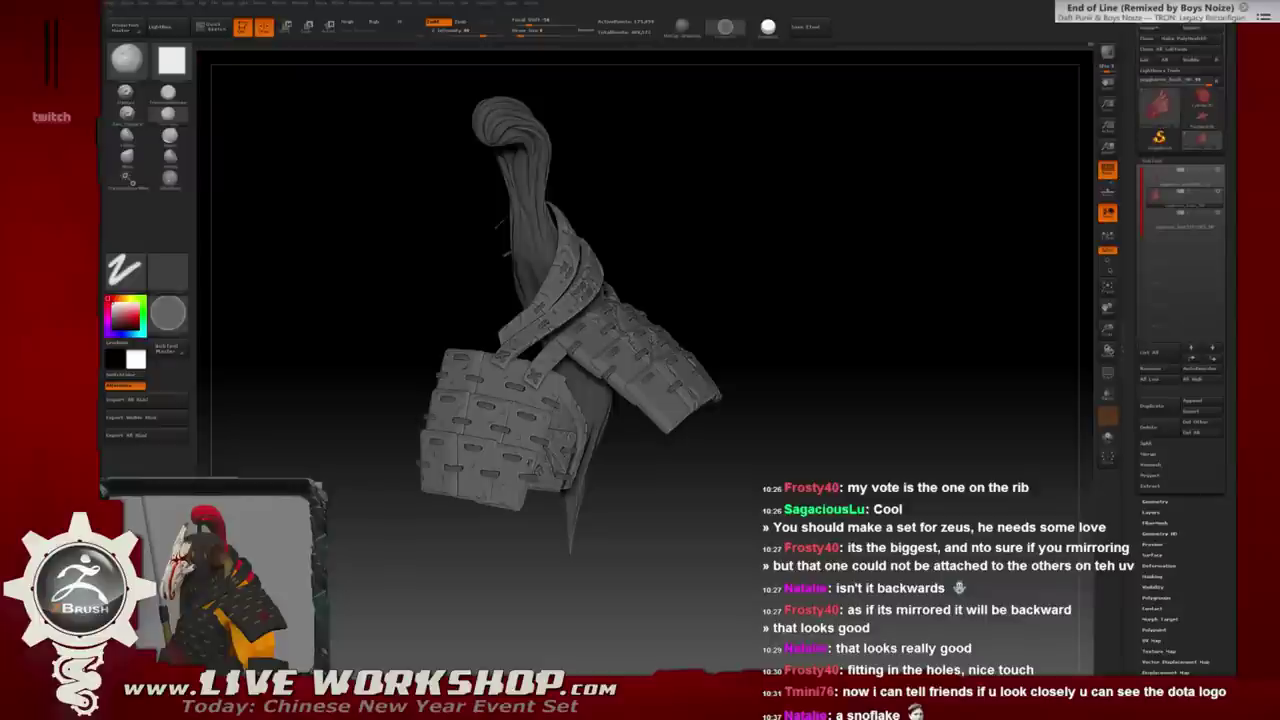
Save the armor as a new ZTool file and switch back to Softimage.
key(ctrl+s)
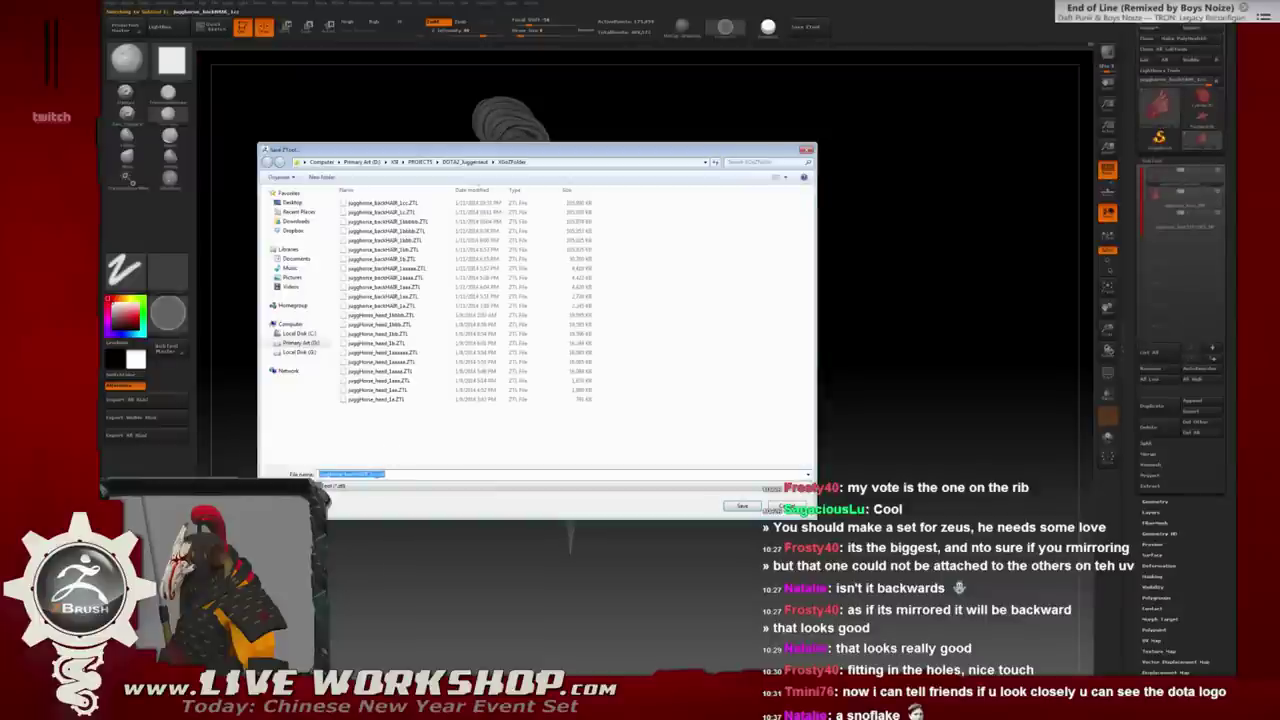
click(380, 477)
click(741, 506)
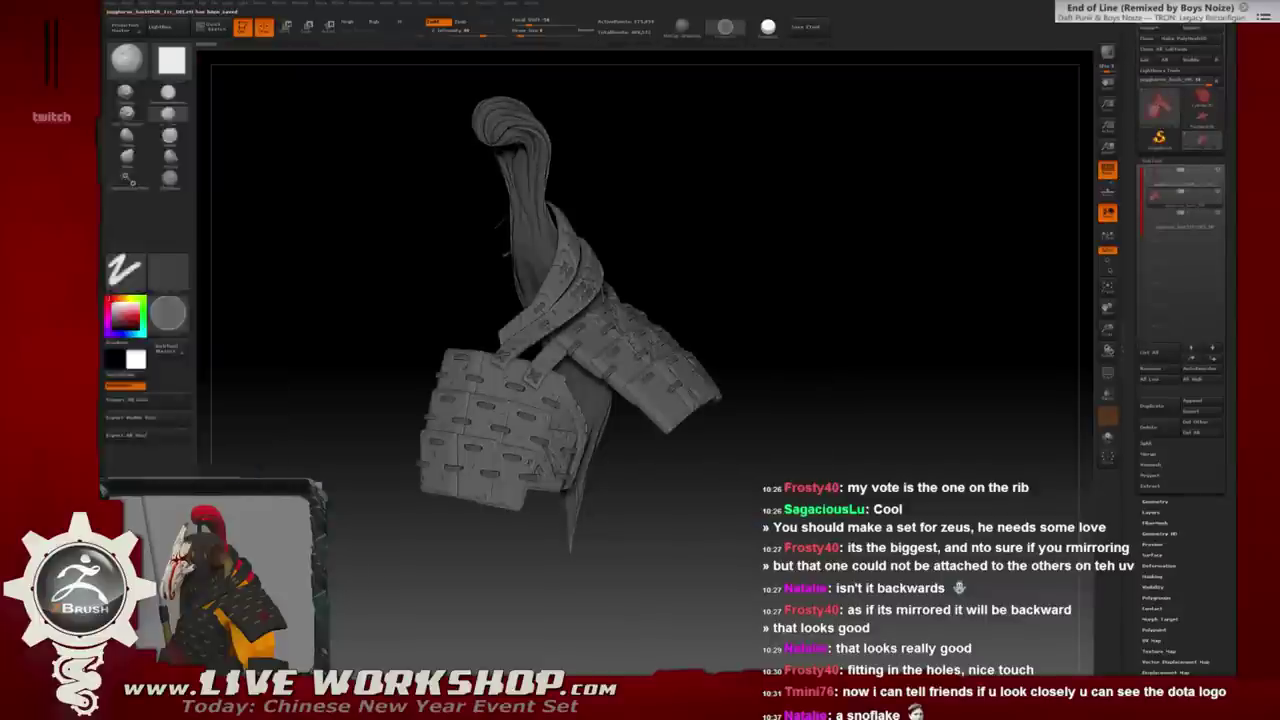
key(alt+Tab)
alt+drag(573, 250, 680, 250)
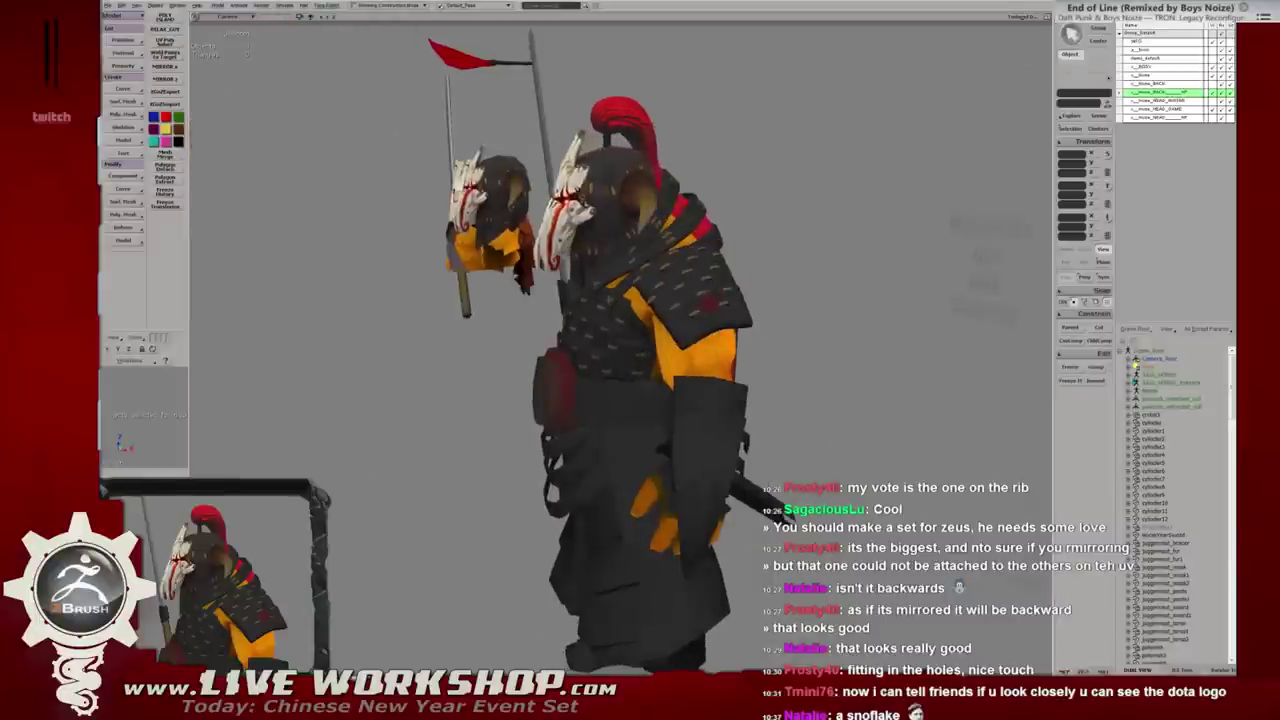
Import the newest exported armor OBJ from the ZBrush folder, sorted by modified date.
key(alt+space)
click(120, 5)
mouse_move(122, 91)
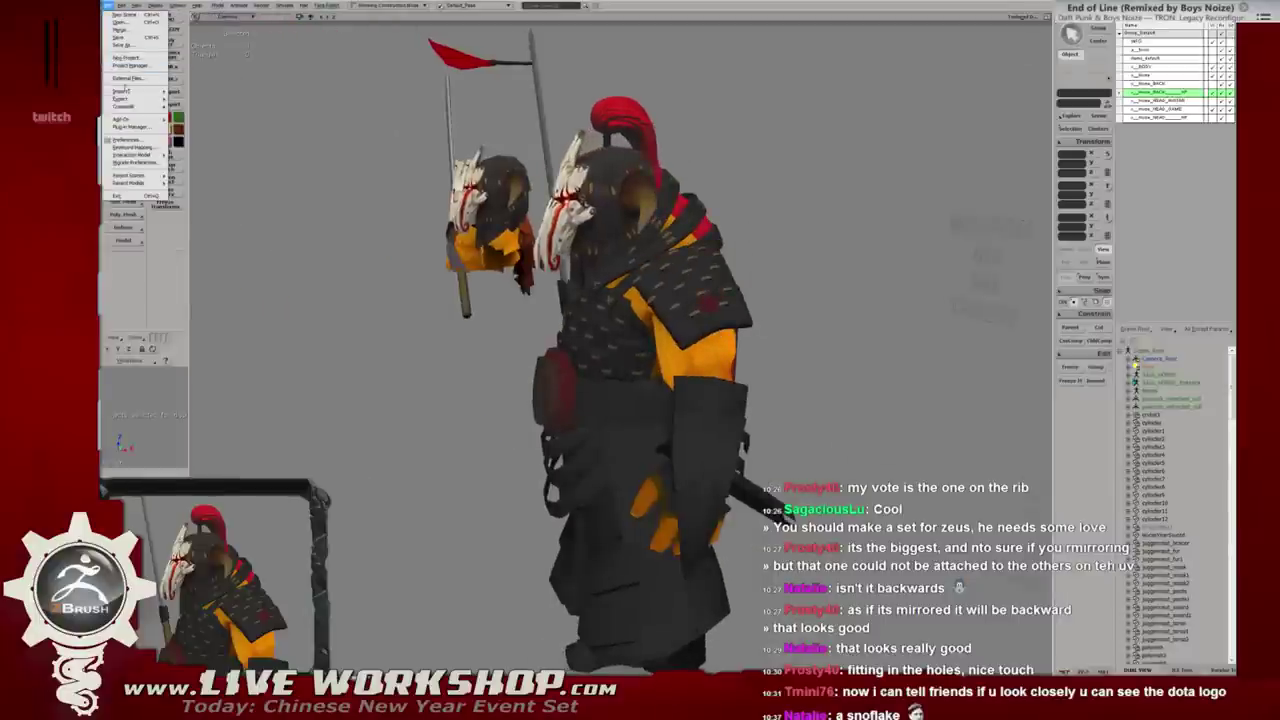
click(188, 145)
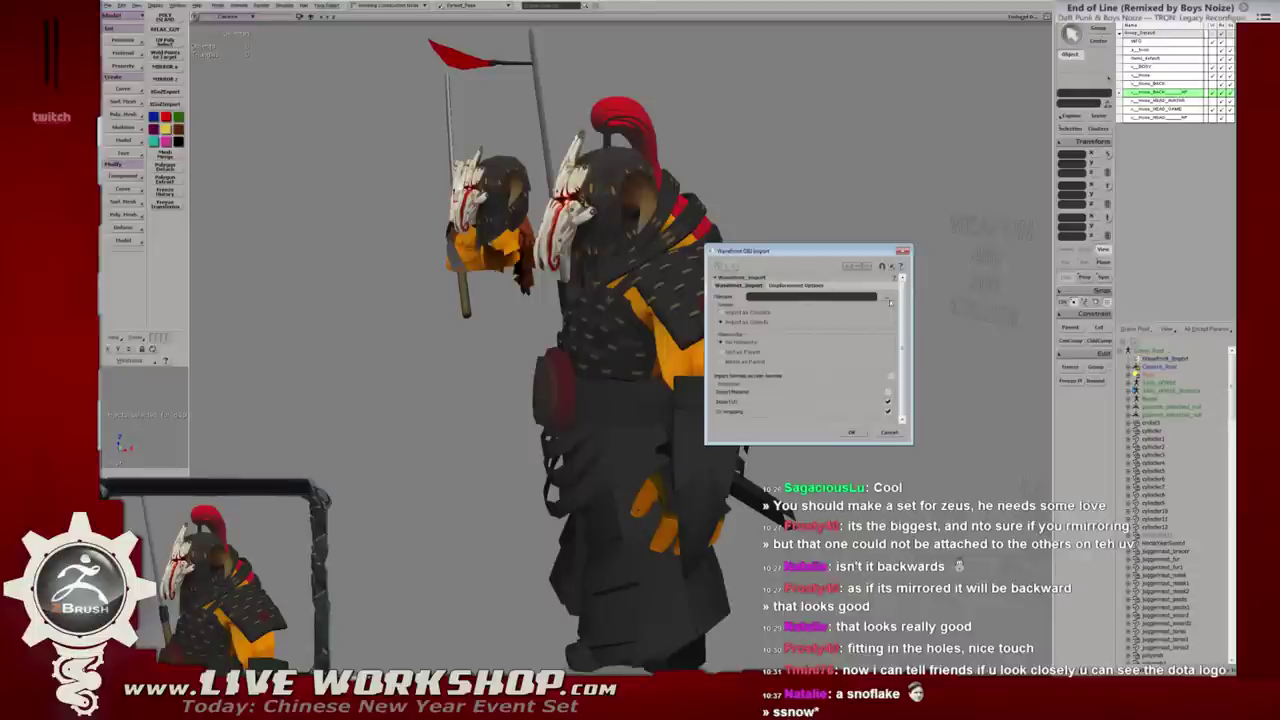
click(889, 300)
double_click(680, 342)
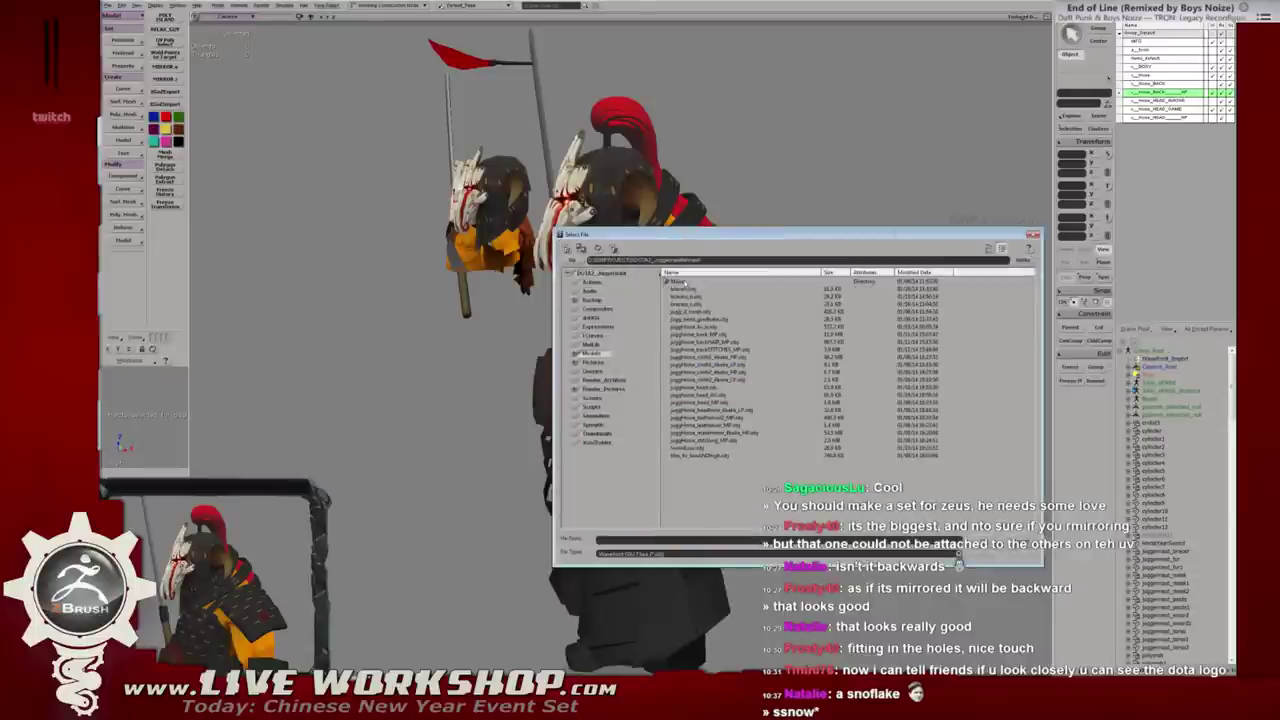
click(912, 272)
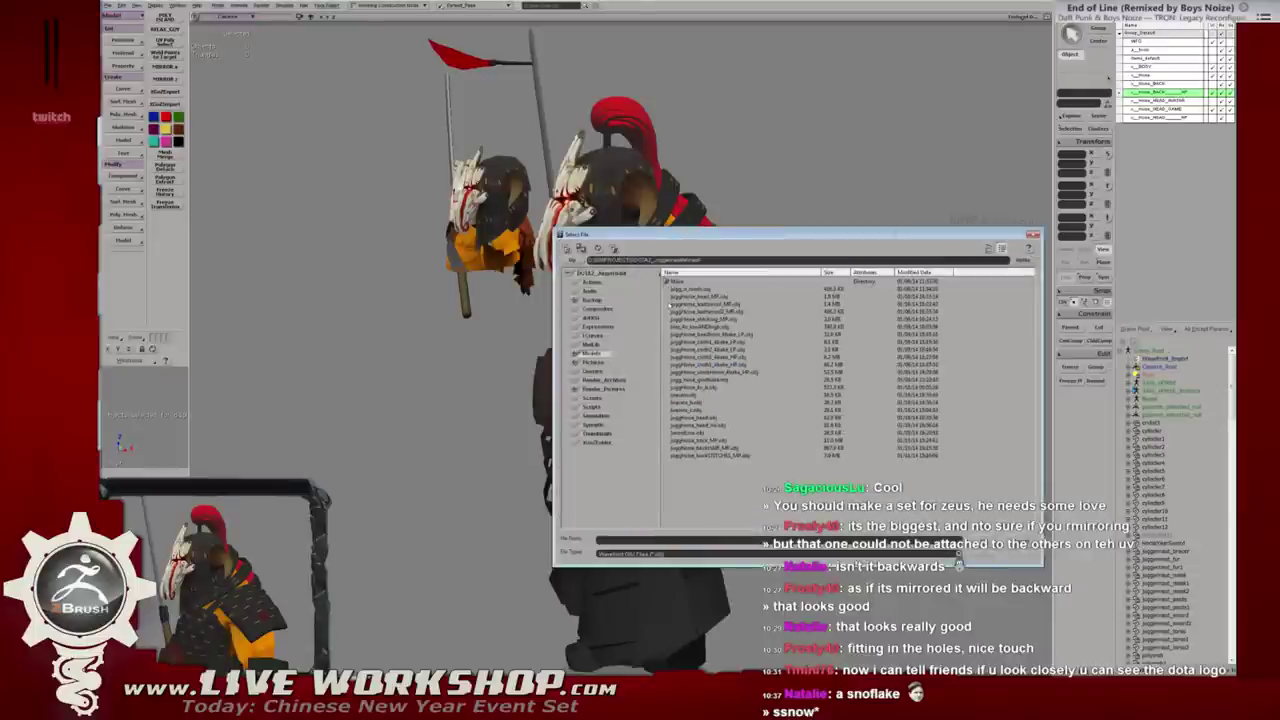
double_click(676, 281)
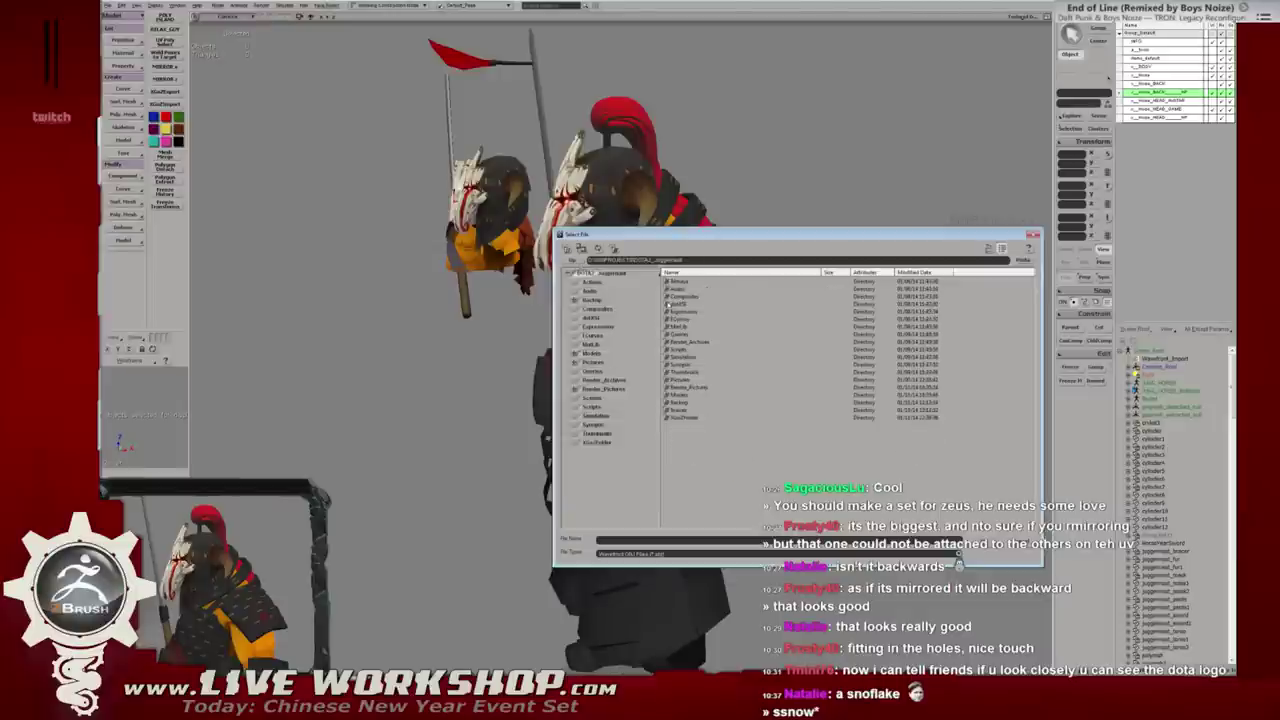
double_click(687, 418)
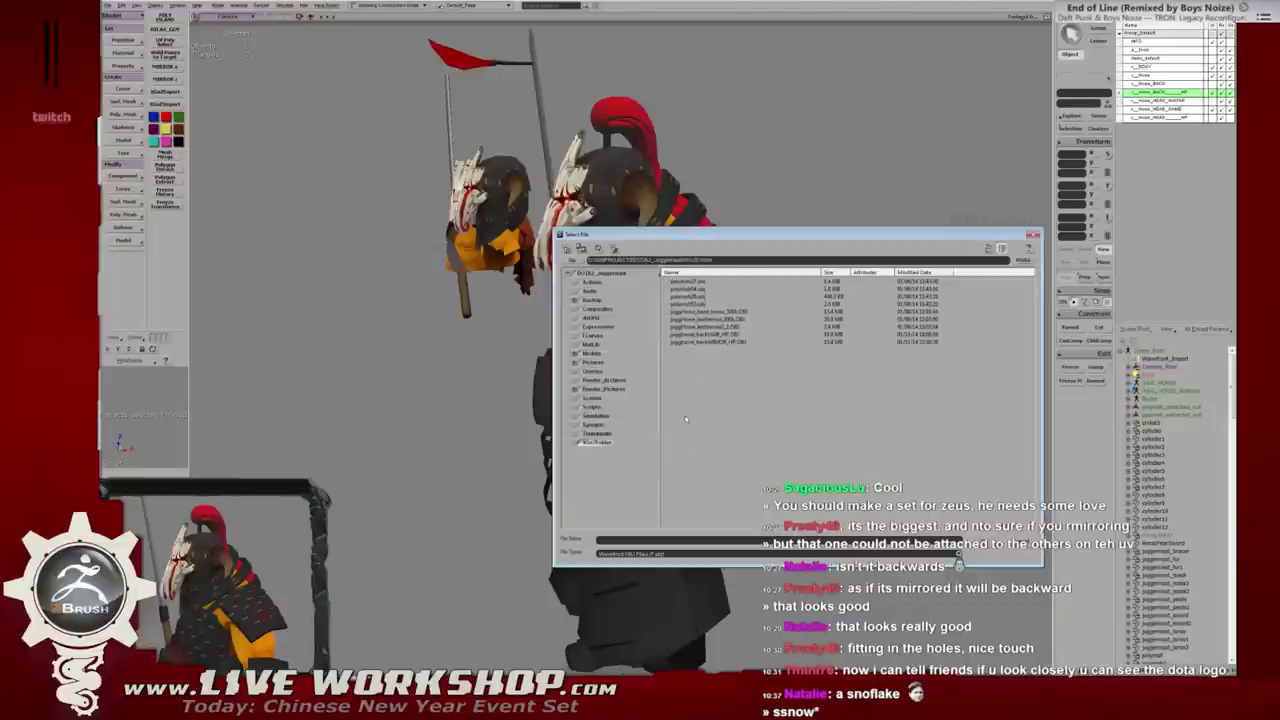
double_click(714, 343)
click(851, 434)
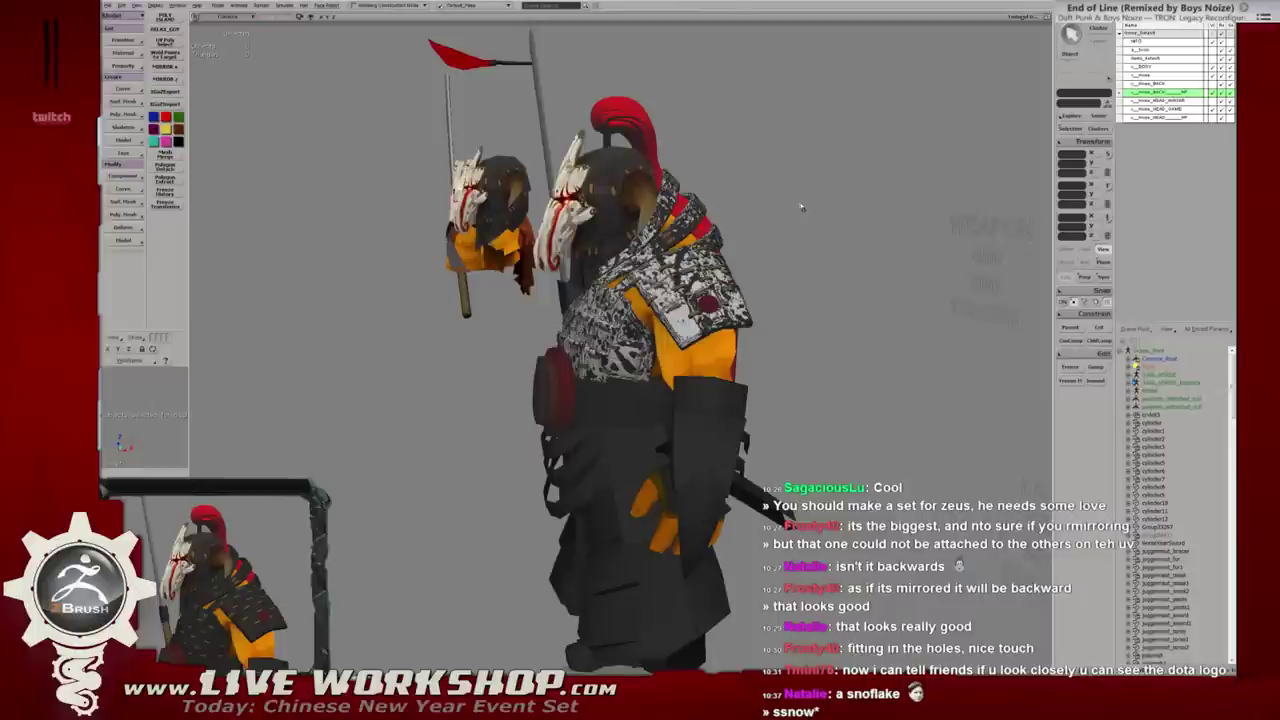
Zoom in and select the imported shoulder armor on the character.
scroll(790, 210, up, 2)
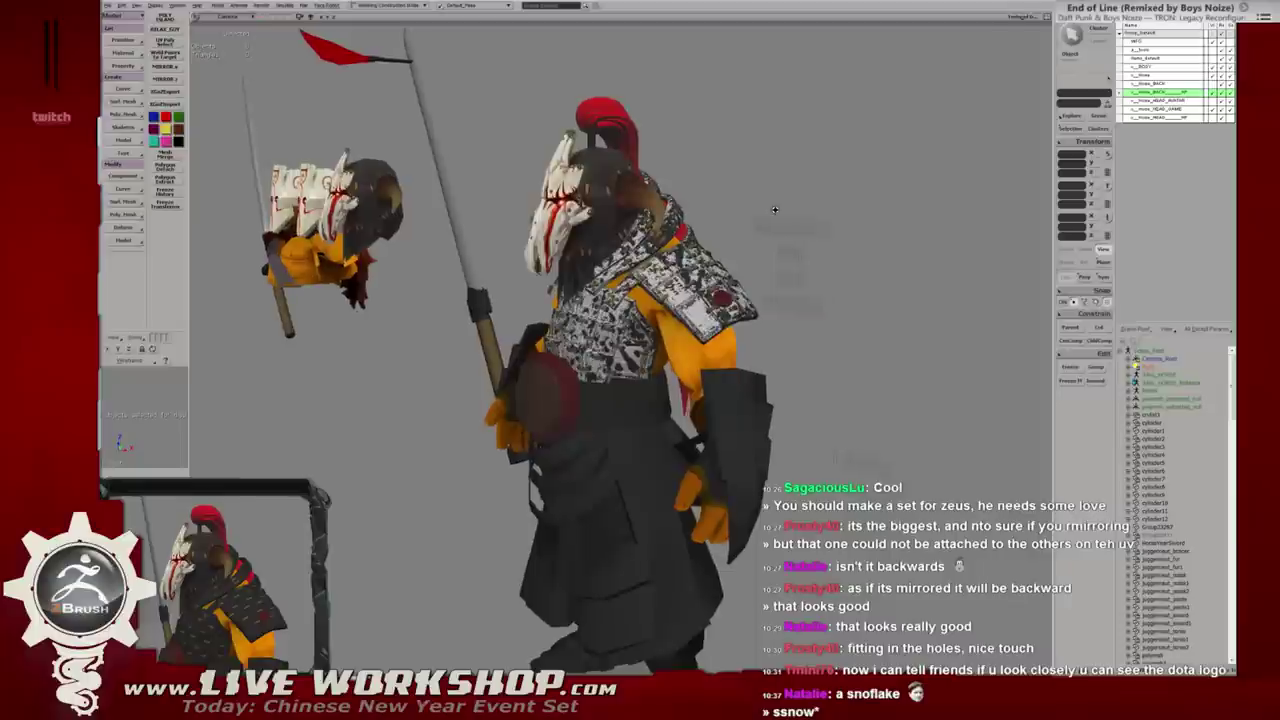
scroll(790, 210, up, 2)
scroll(789, 211, up, 2)
scroll(787, 213, up, 2)
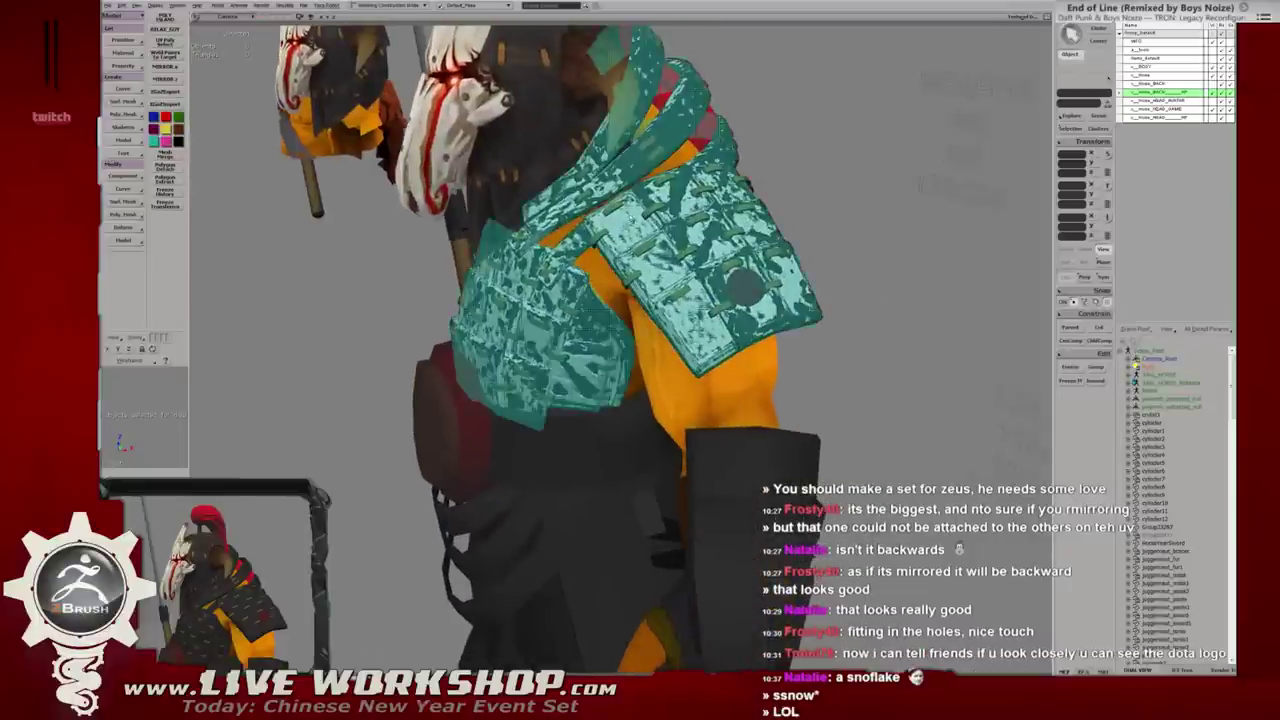
click(787, 213)
scroll(787, 213, up, 2)
alt+drag(681, 222, 666, 216)
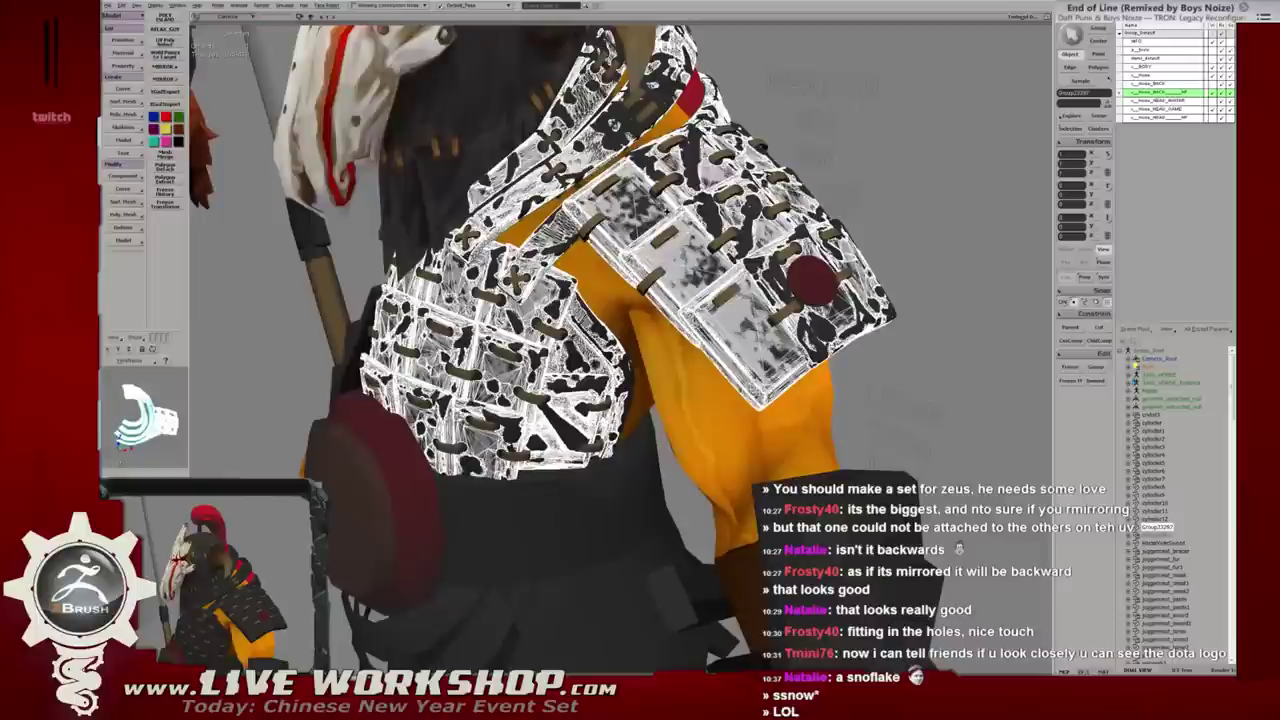
Make the outer shoulder plate faces solid dark grey, then clear the selection.
key(F11)
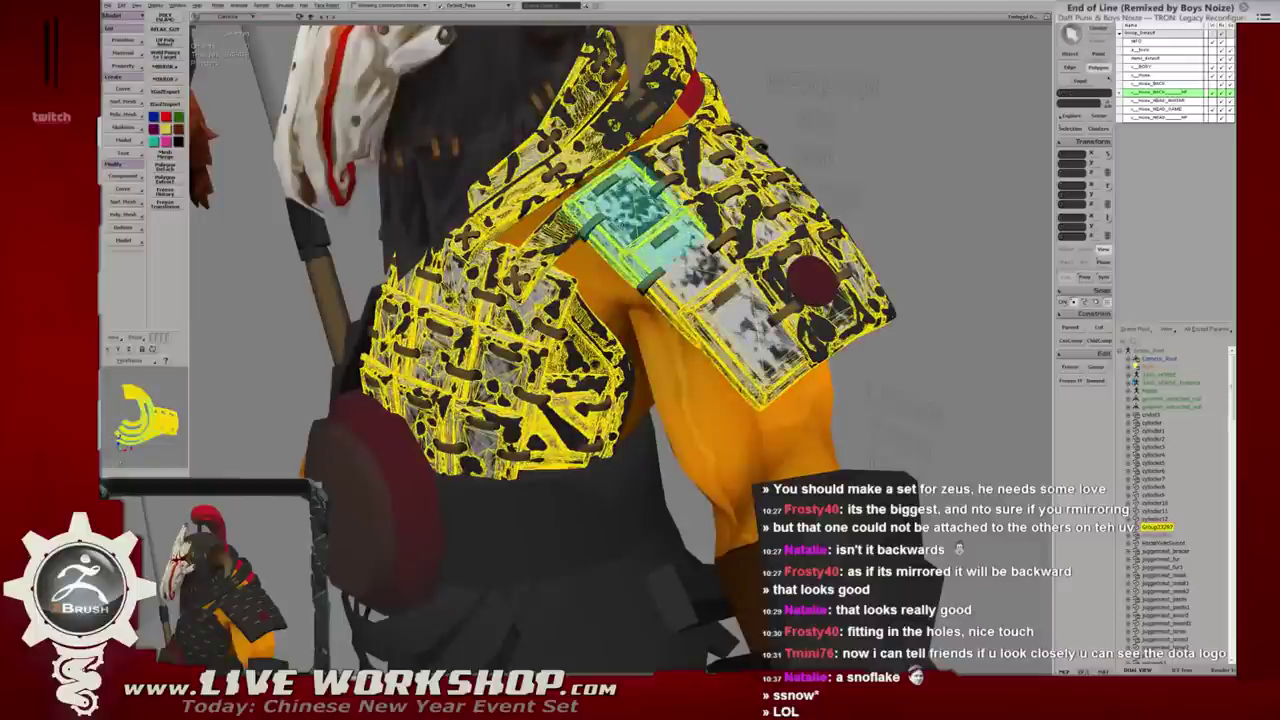
click(620, 220)
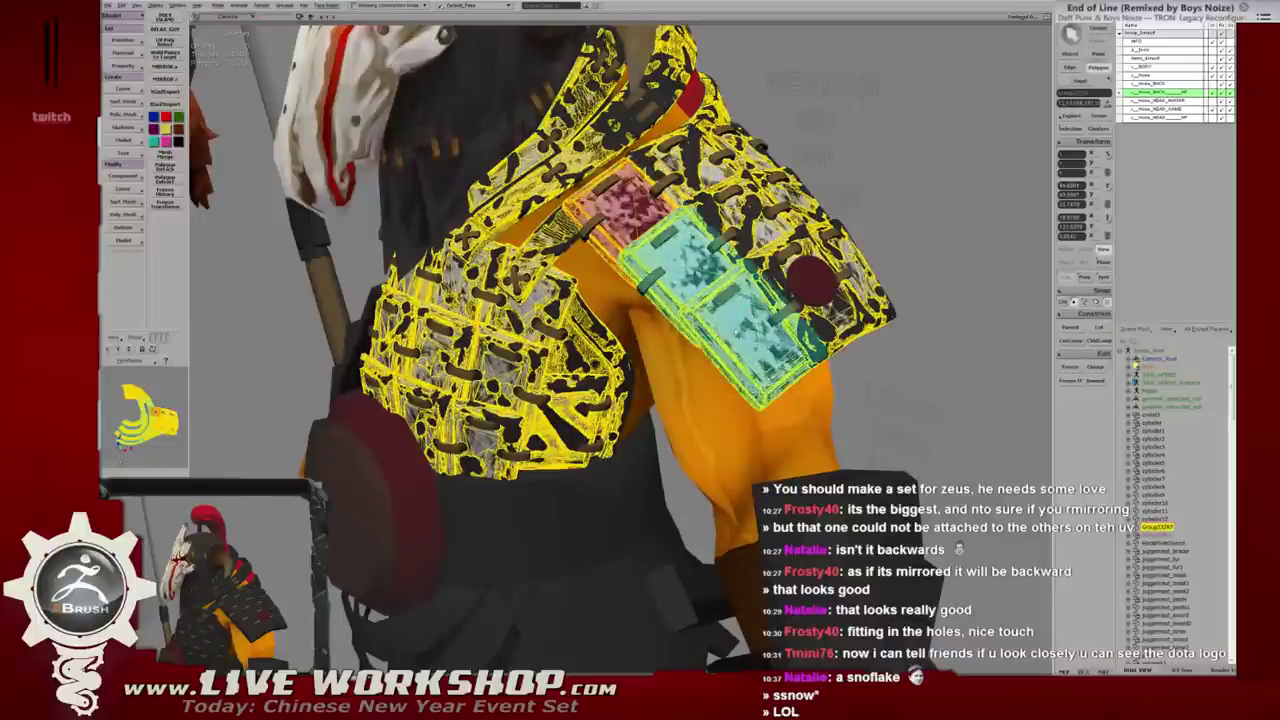
ctrl+click(748, 326)
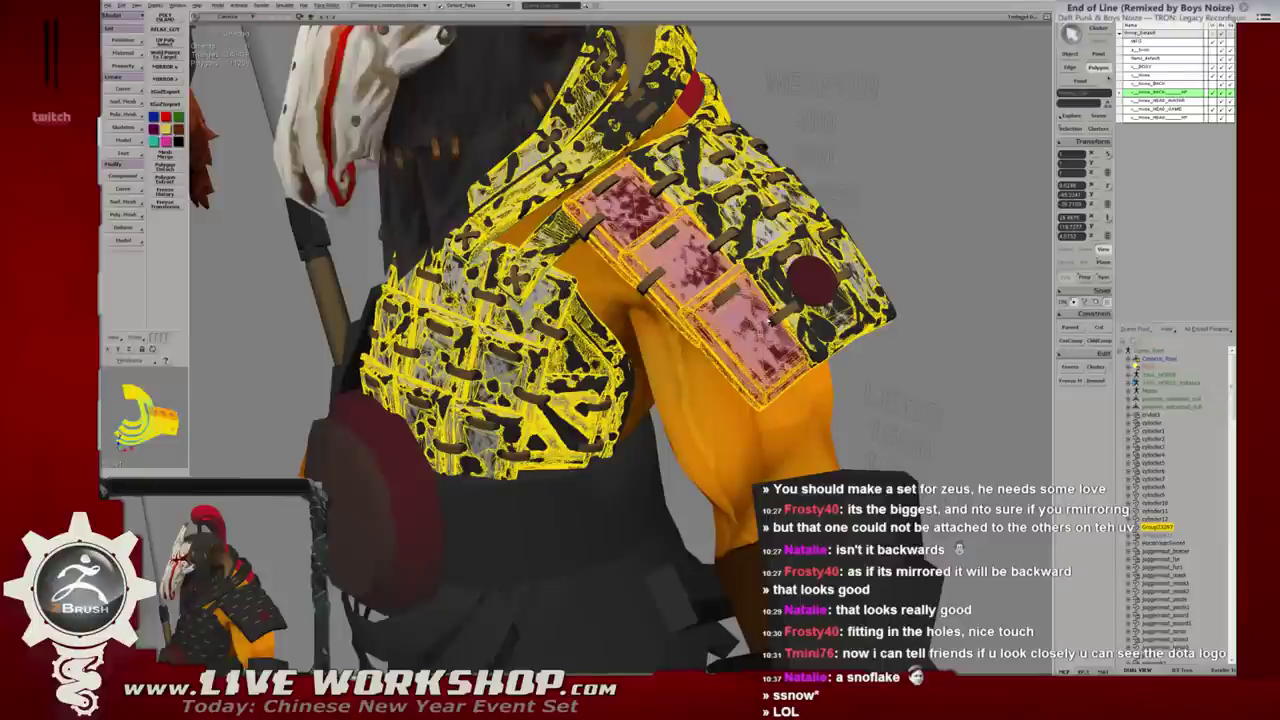
key(Delete)
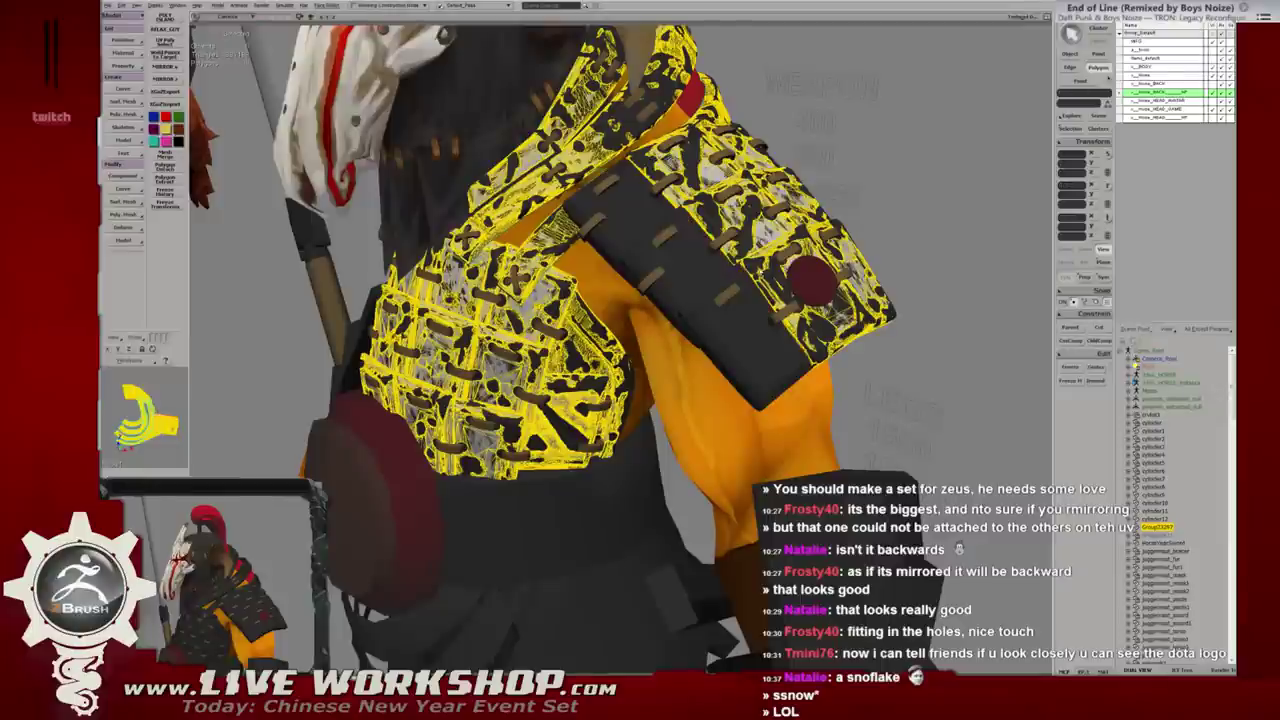
click(908, 149)
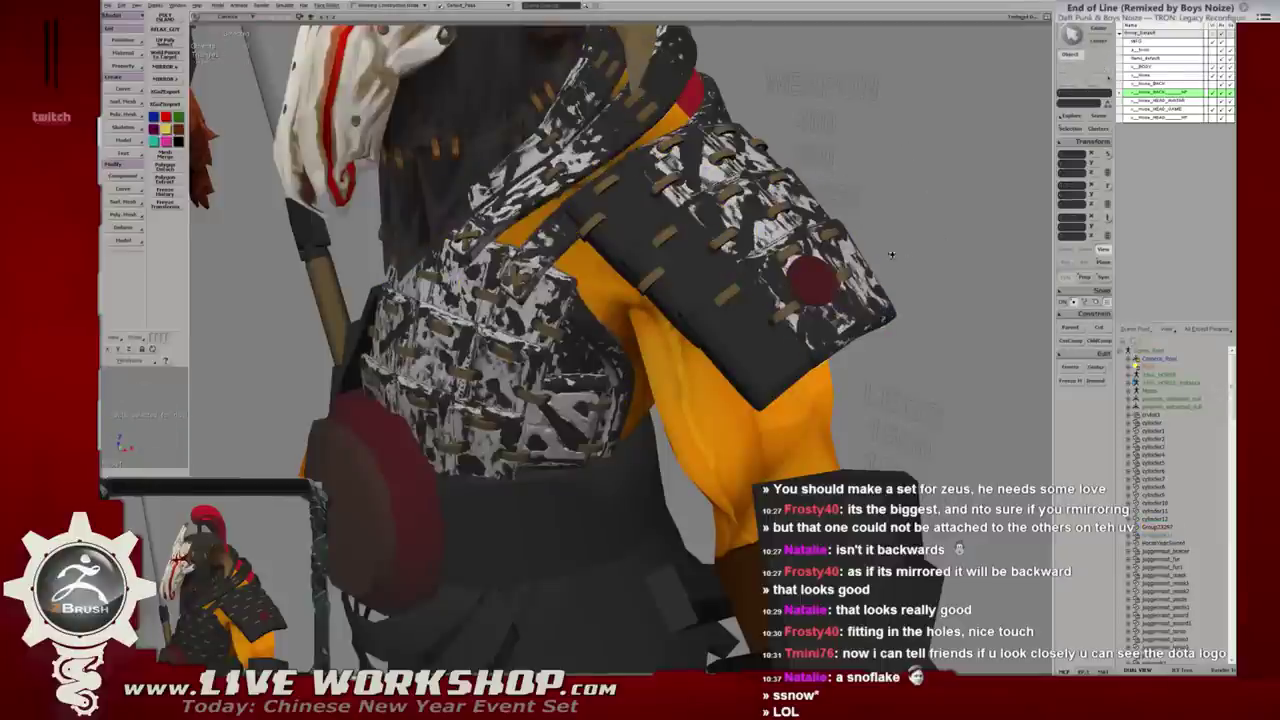
mouse_move(908, 149)
alt+middle_down()
mouse_move(640, 245)
mouse_move(698, 245)
alt+middle_up()
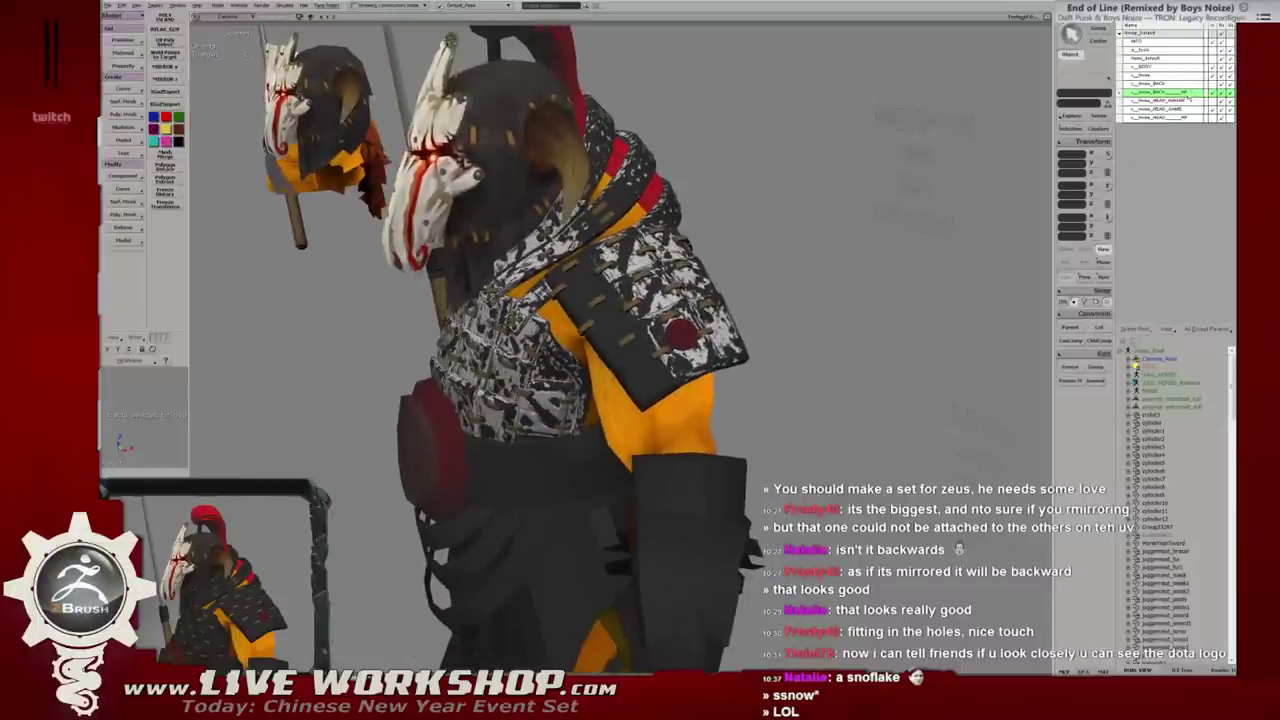
Select the upper and lower shoulder-pad panel faces and apply Polygon Reduction.
click(594, 290)
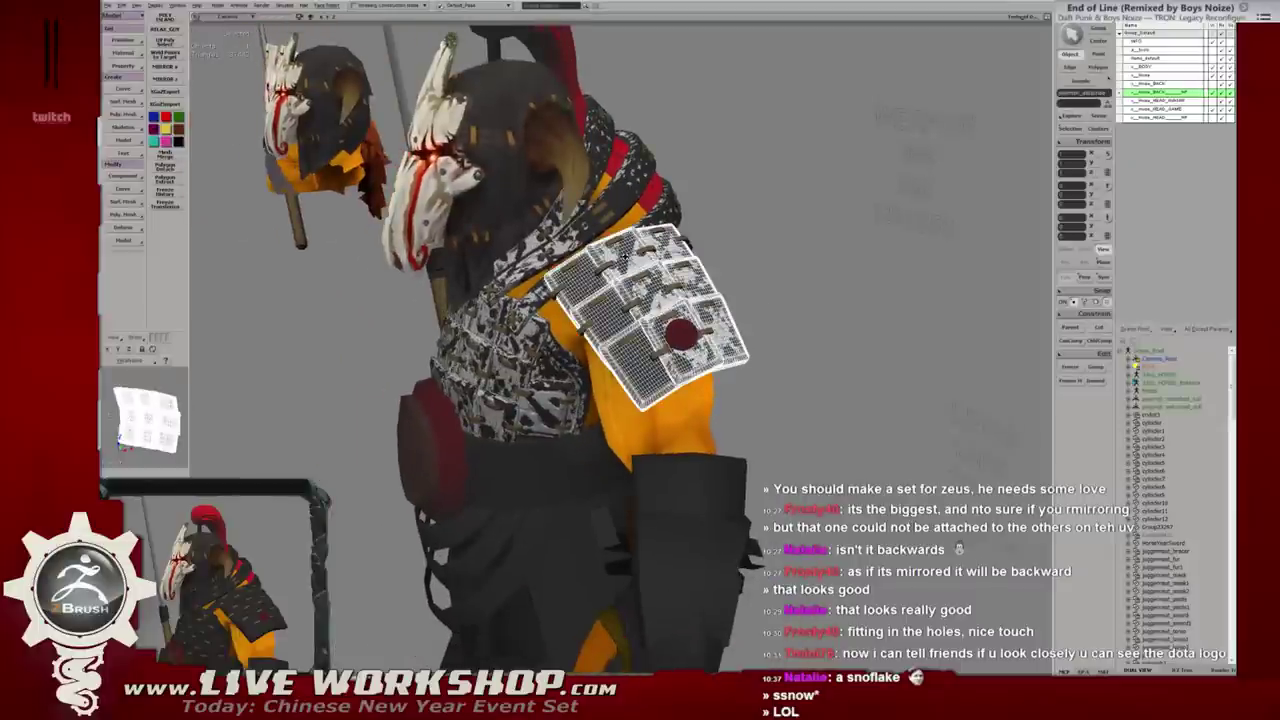
alt+middle_drag(624, 257, 628, 261)
scroll(612, 310, up, 5)
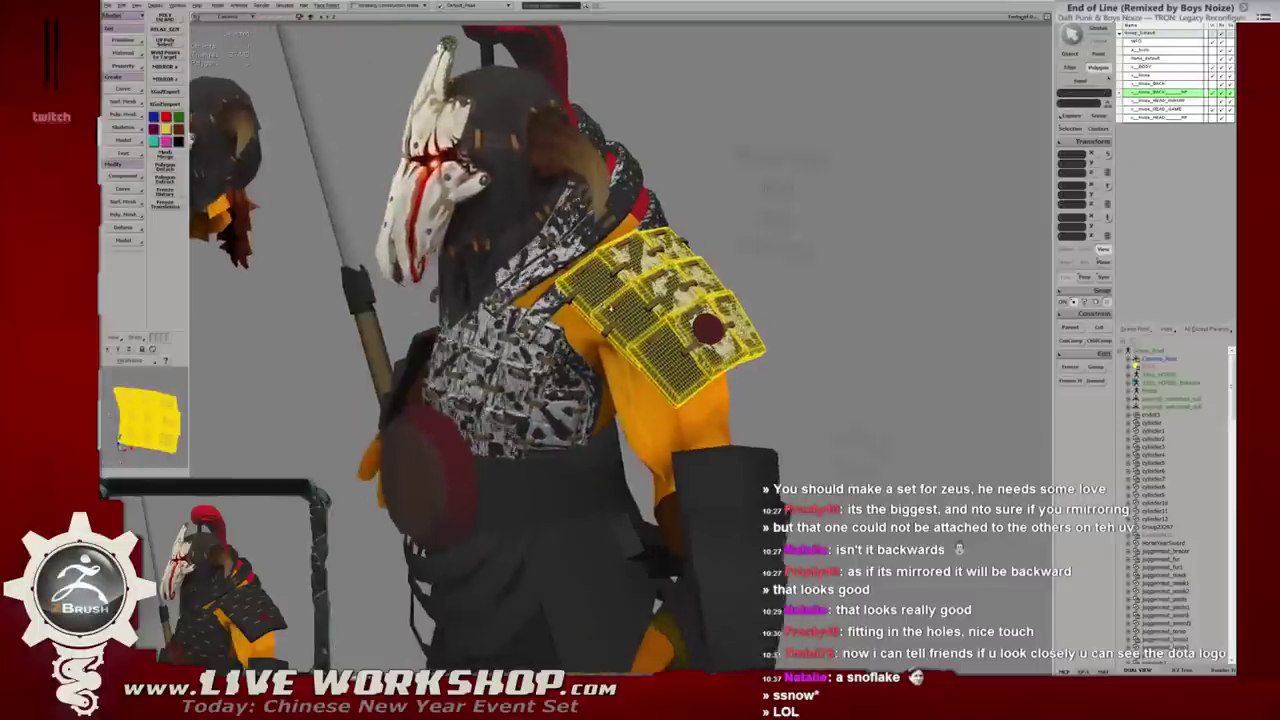
mouse_move(629, 302)
alt+middle_down()
mouse_move(655, 310)
mouse_move(634, 317)
mouse_move(644, 313)
alt+middle_up()
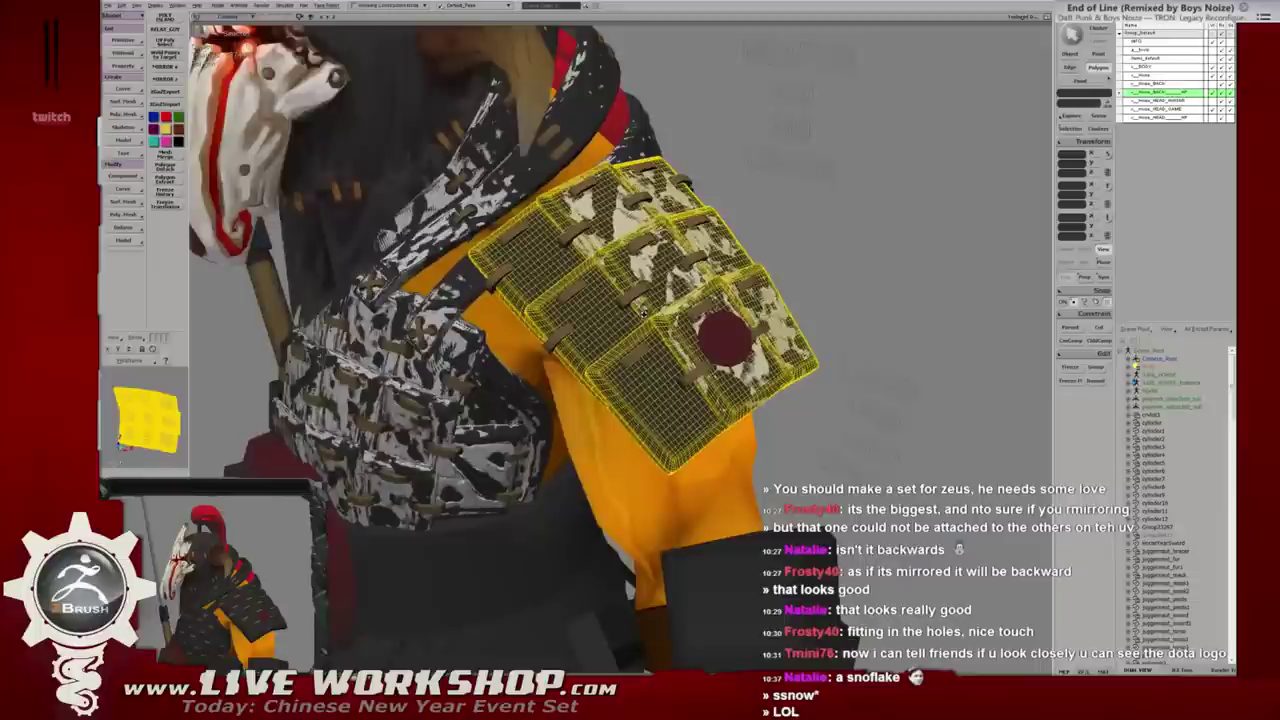
click(540, 285)
ctrl+click(651, 390)
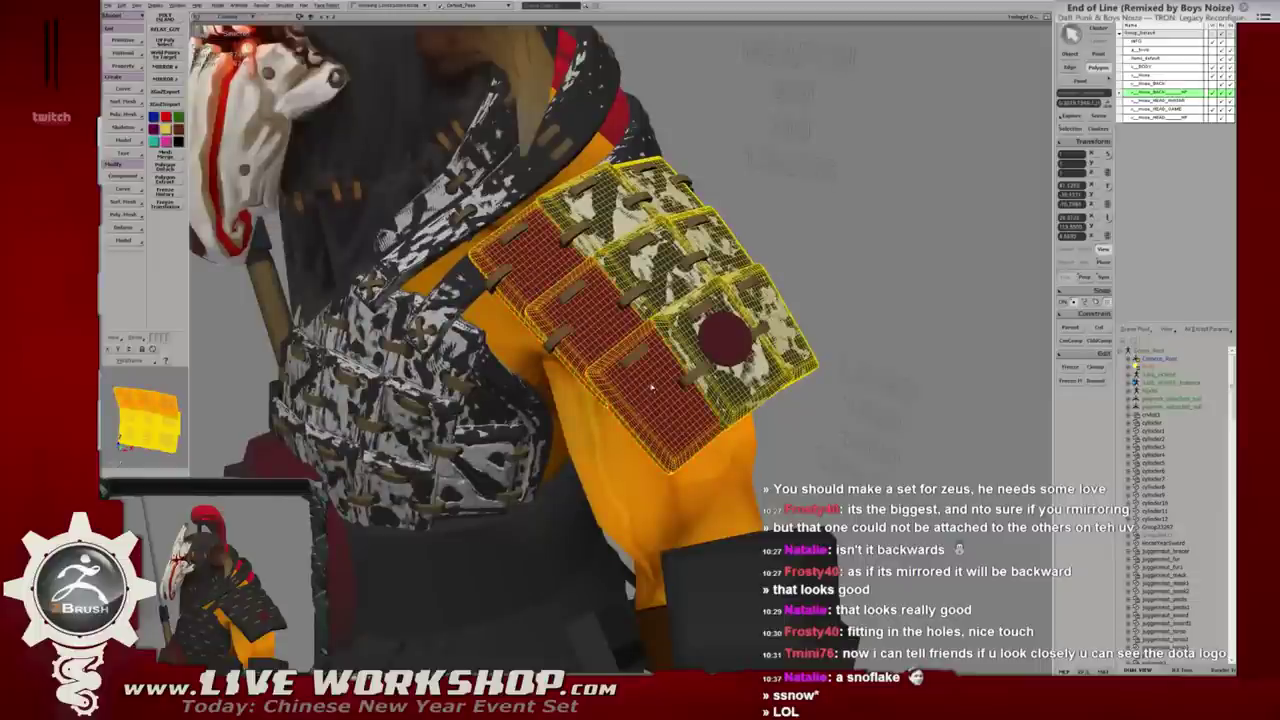
key(ctrl+r)
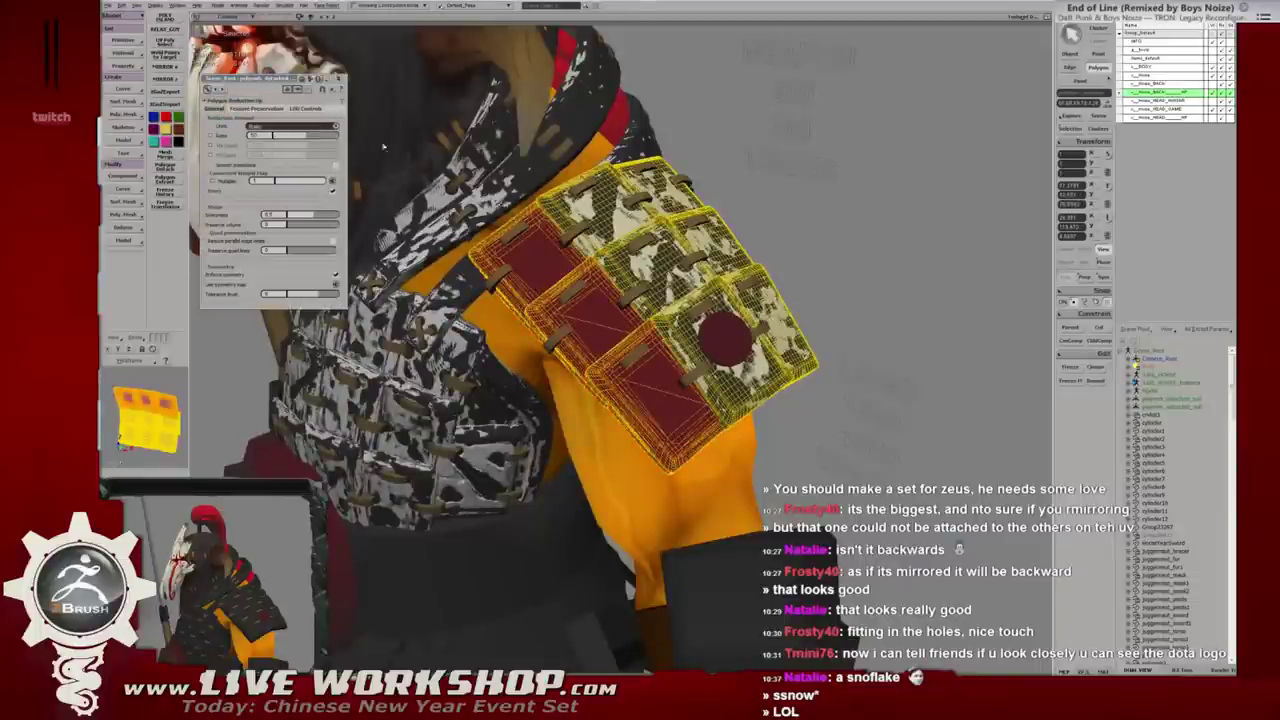
key(Return)
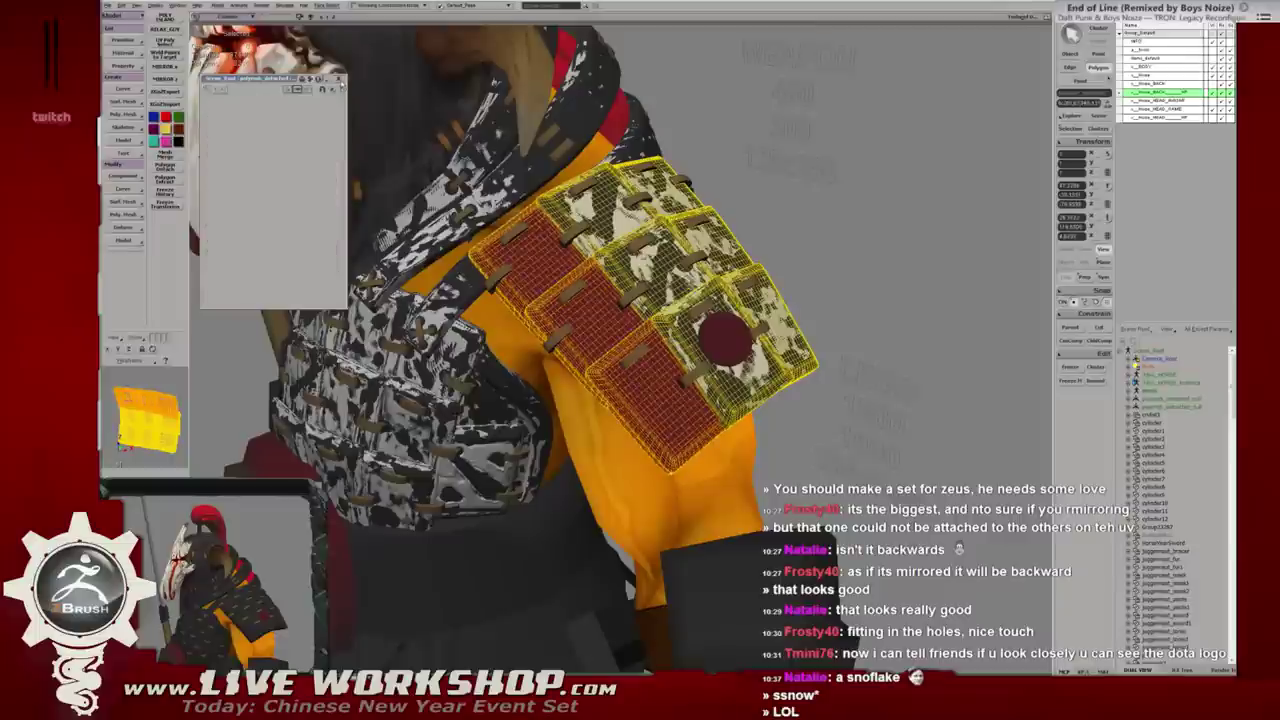
Extract the selected shoulder-pad faces into a new separate object.
key(3)
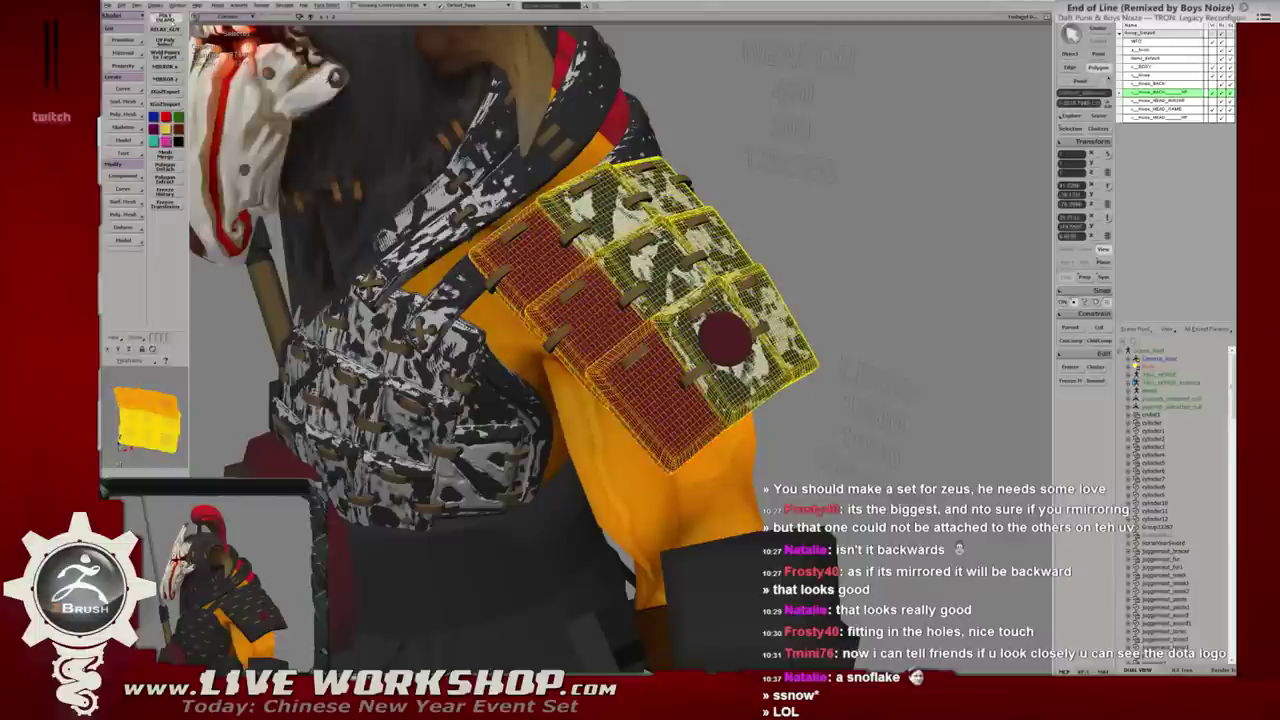
right_click(603, 324)
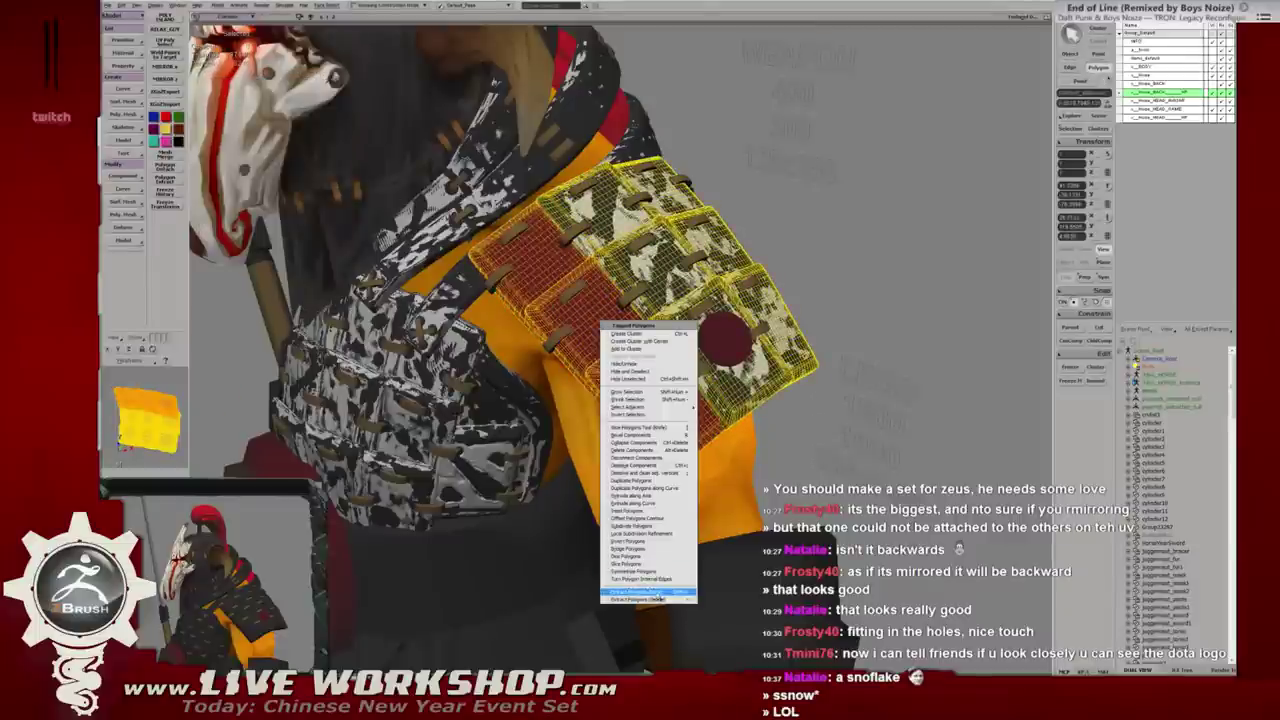
click(657, 595)
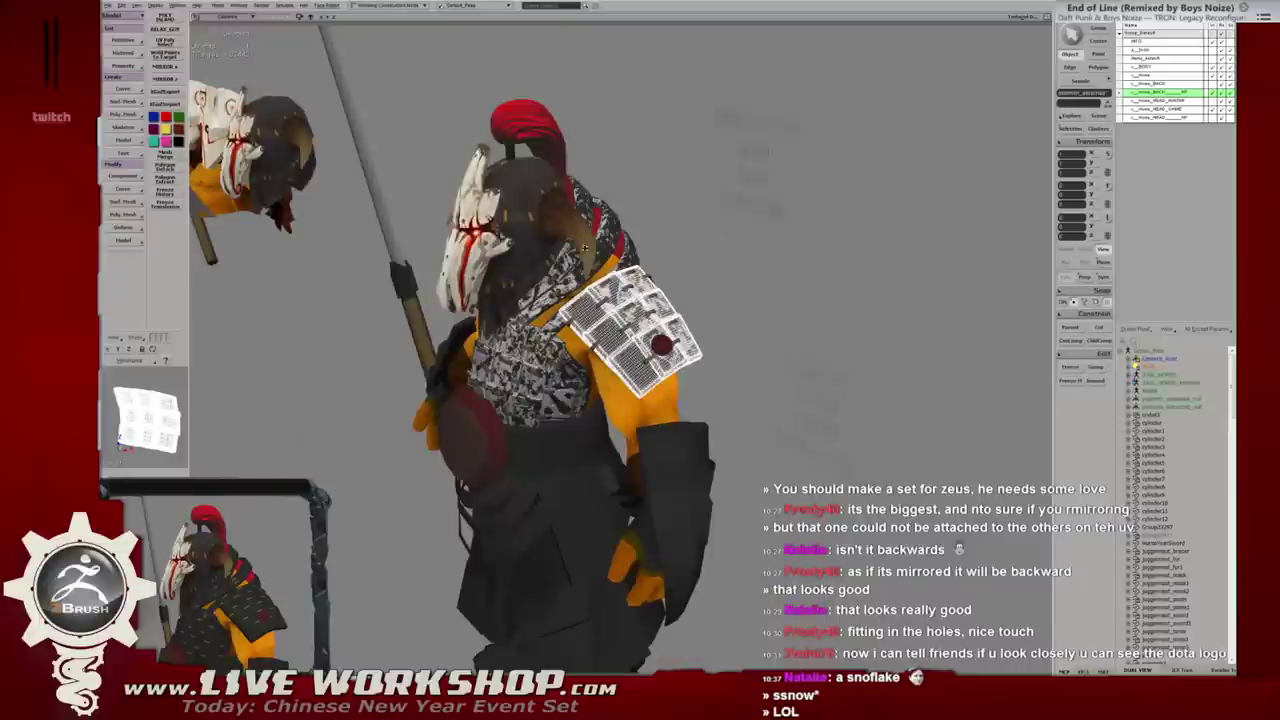
alt+drag(583, 245, 663, 287)
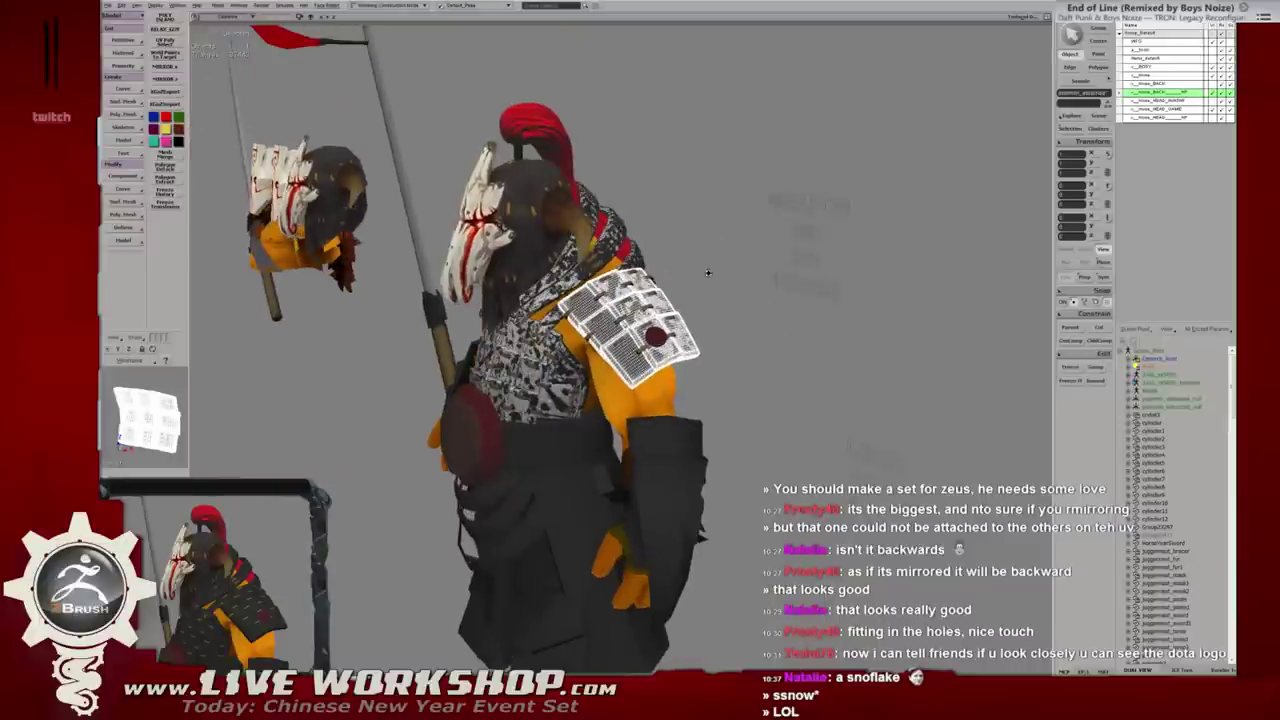
mouse_move(583, 300)
alt+mouse_down()
mouse_move(640, 330)
mouse_move(713, 272)
alt+mouse_up()
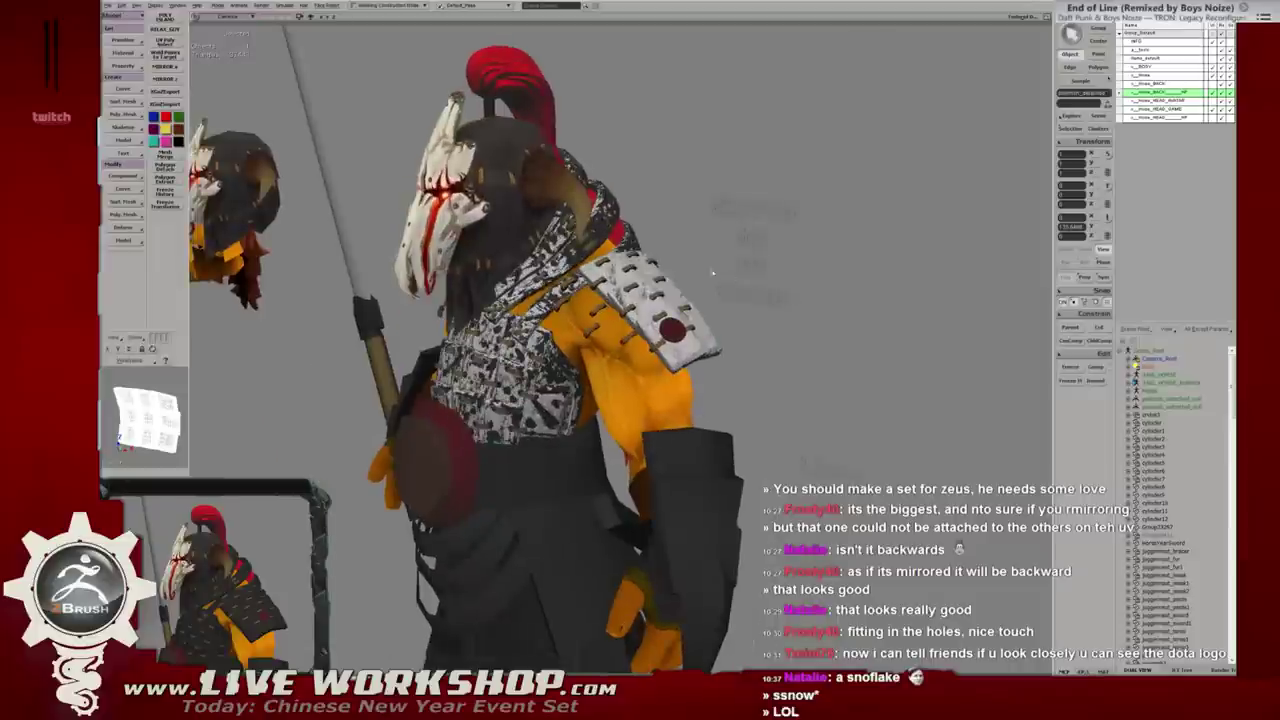
Apply a face operation to all faces of the extracted shoulder piece.
click(690, 300)
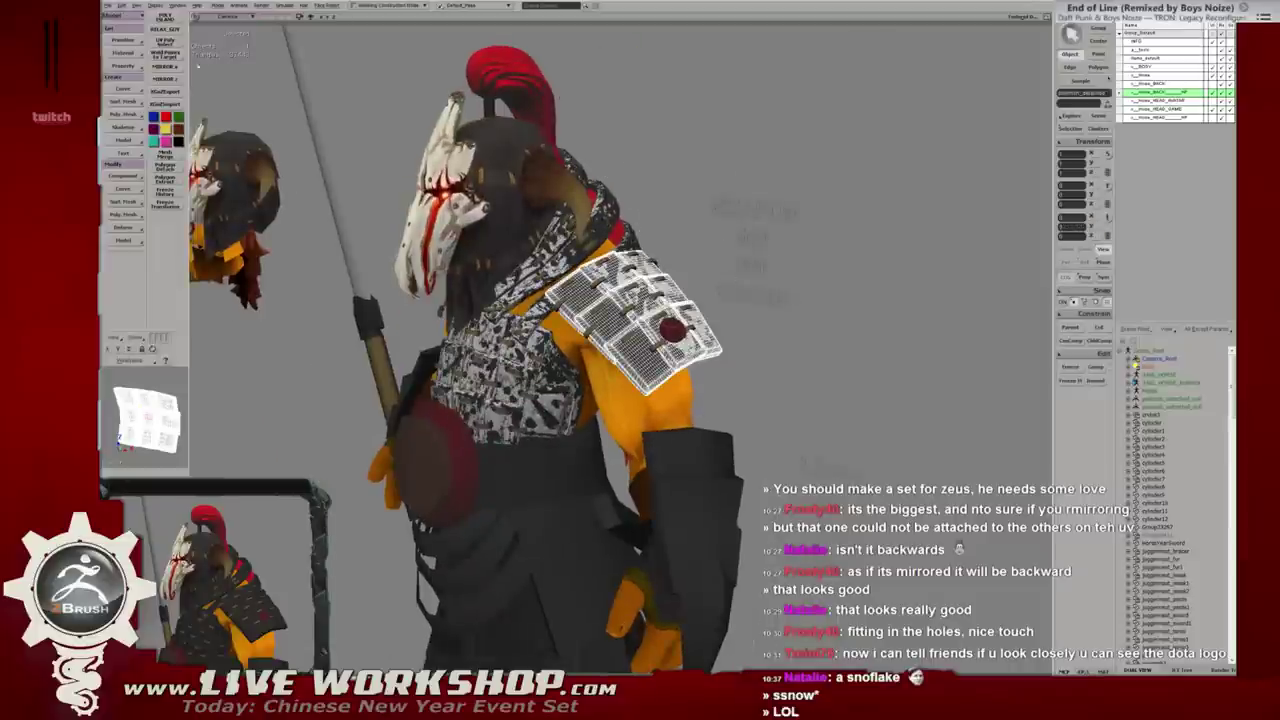
key(ctrl+F11)
right_click(610, 330)
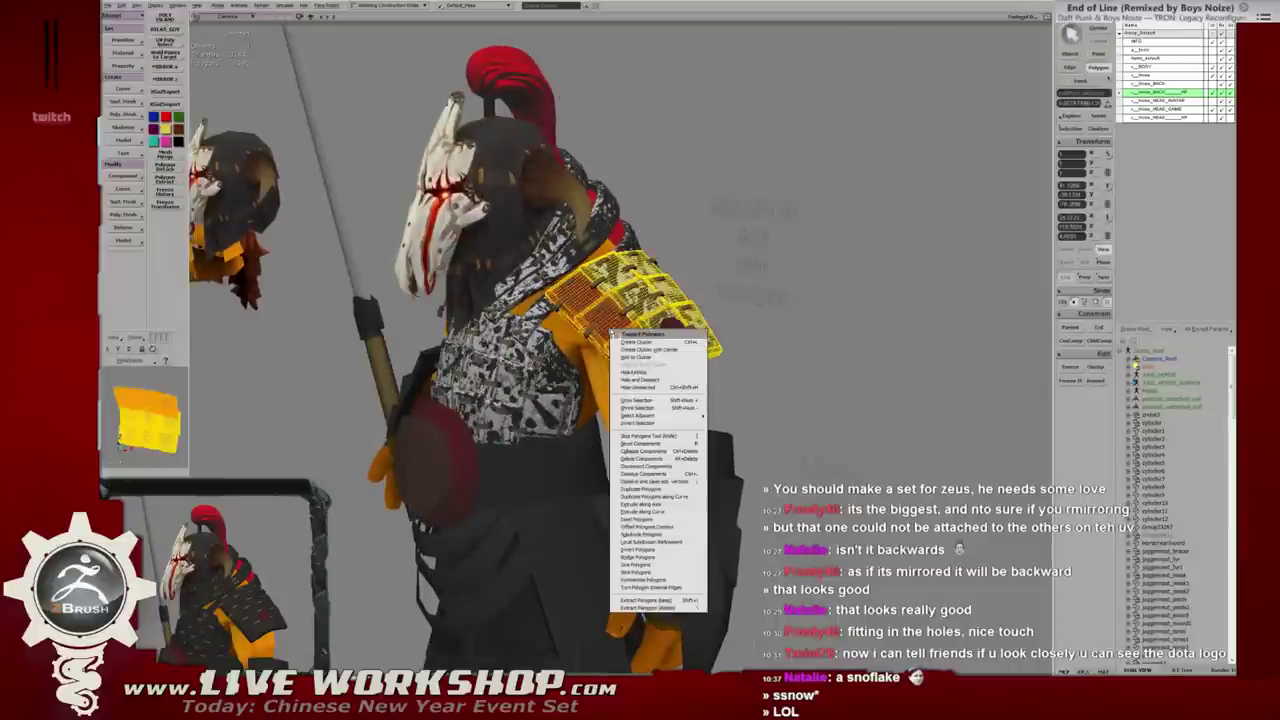
click(640, 600)
key(F8)
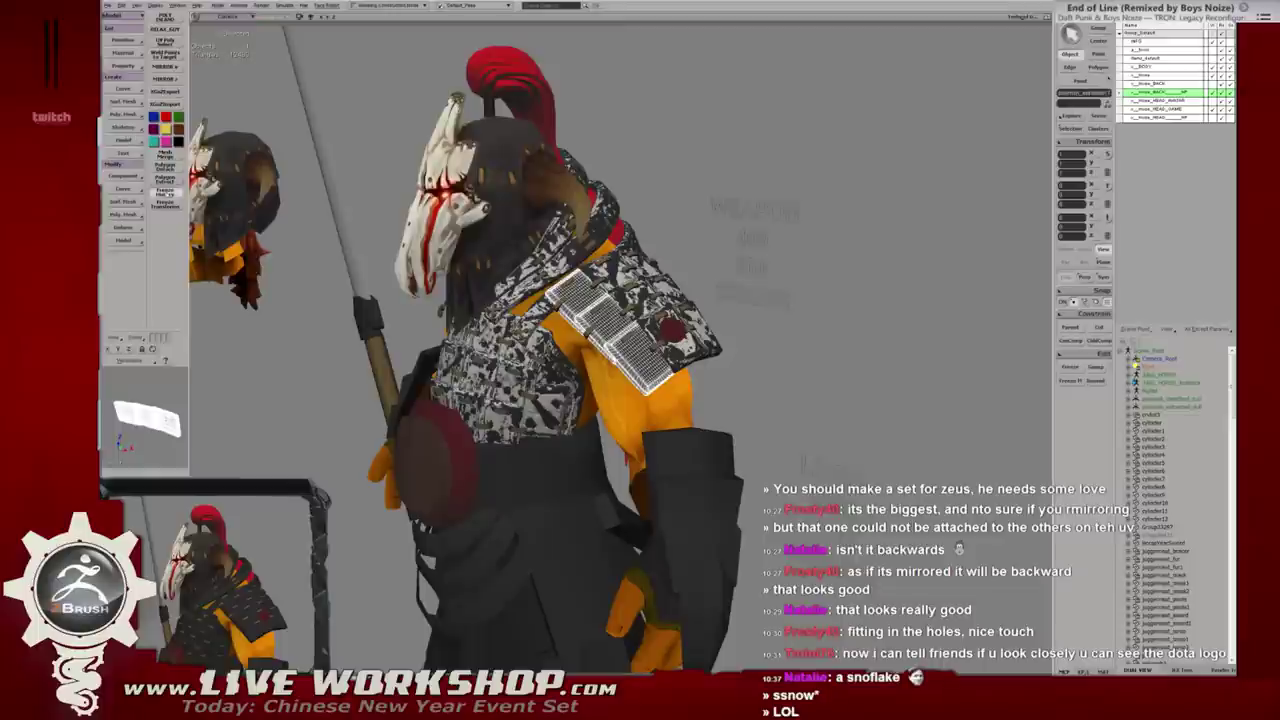
key(ctrl+z)
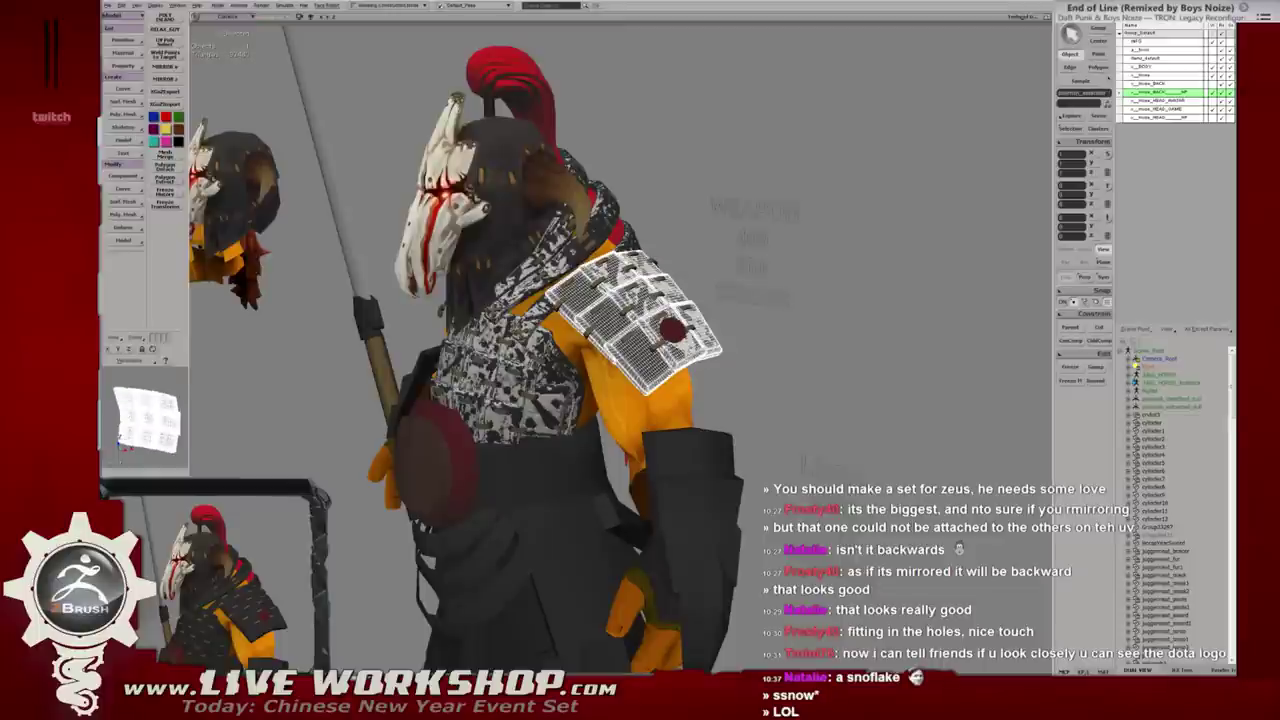
key(a)
Move and adjust the shoulder piece, checking it in wireframe and shaded views.
drag(668, 330, 668, 185)
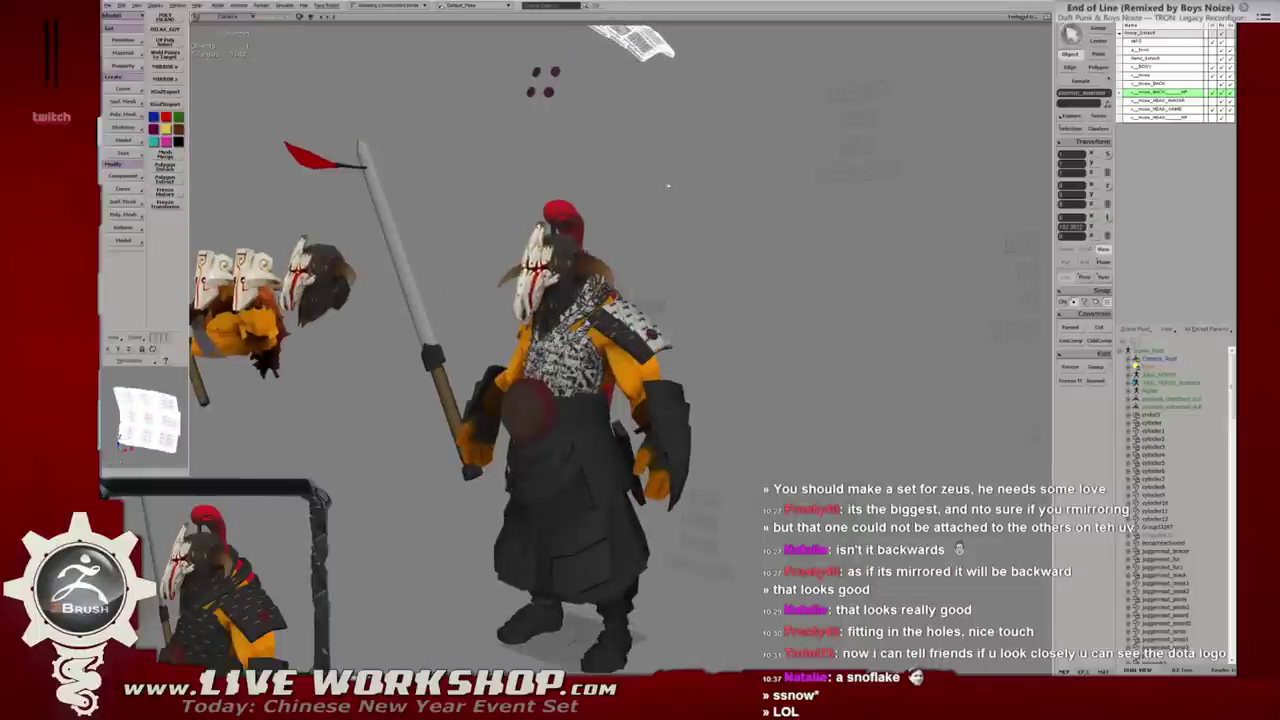
key(z)
key(ctrl+z)
key(F3)
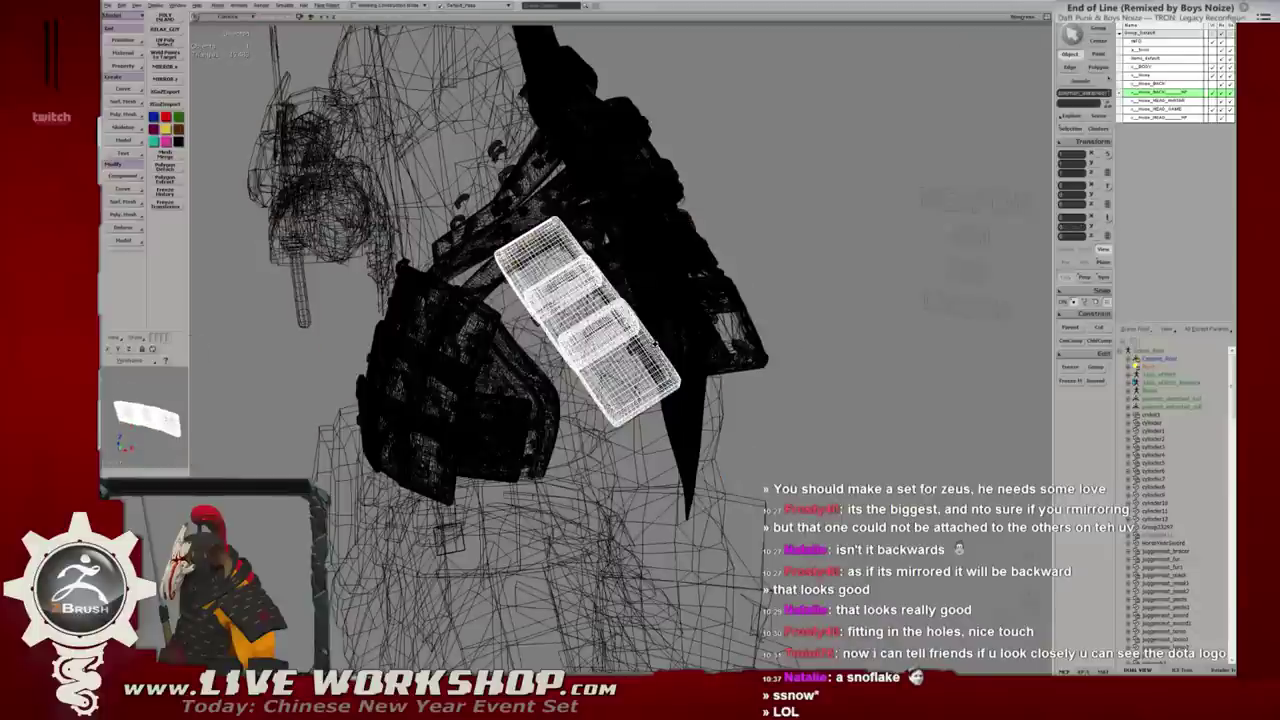
key(F3)
key(z)
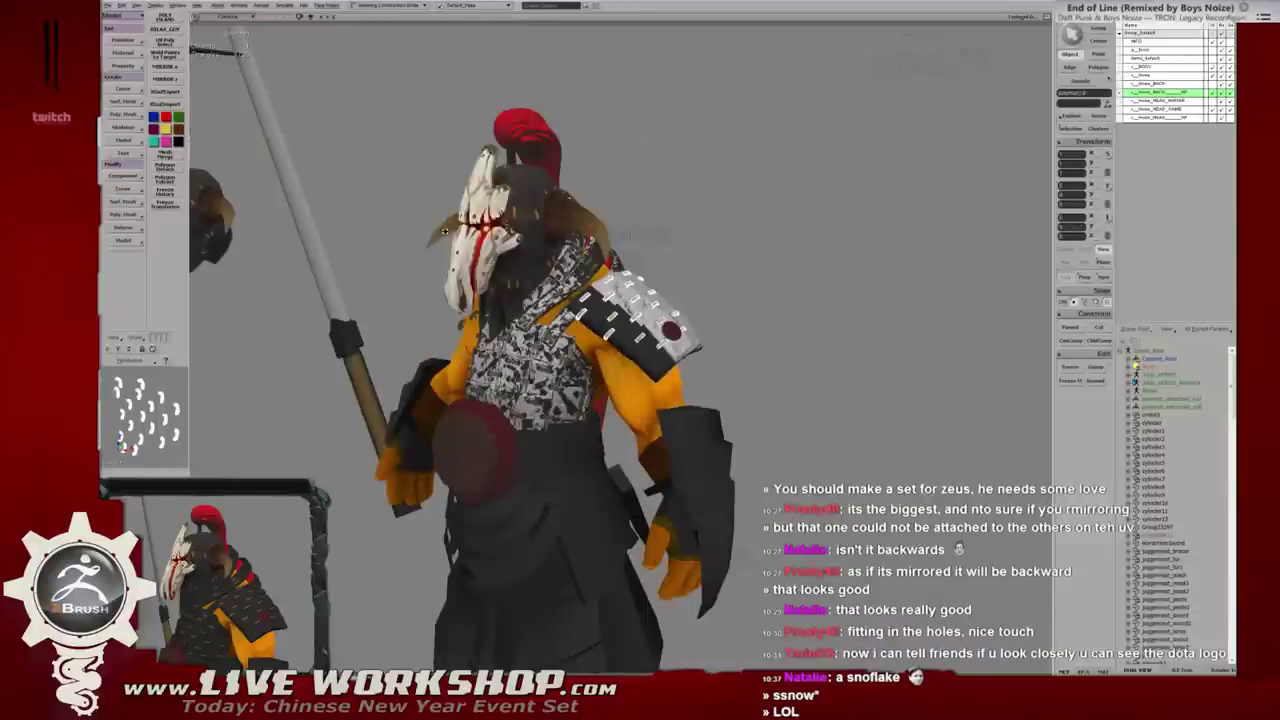
Try lifting the studs off the shoulder plate, then put them back.
key(3)
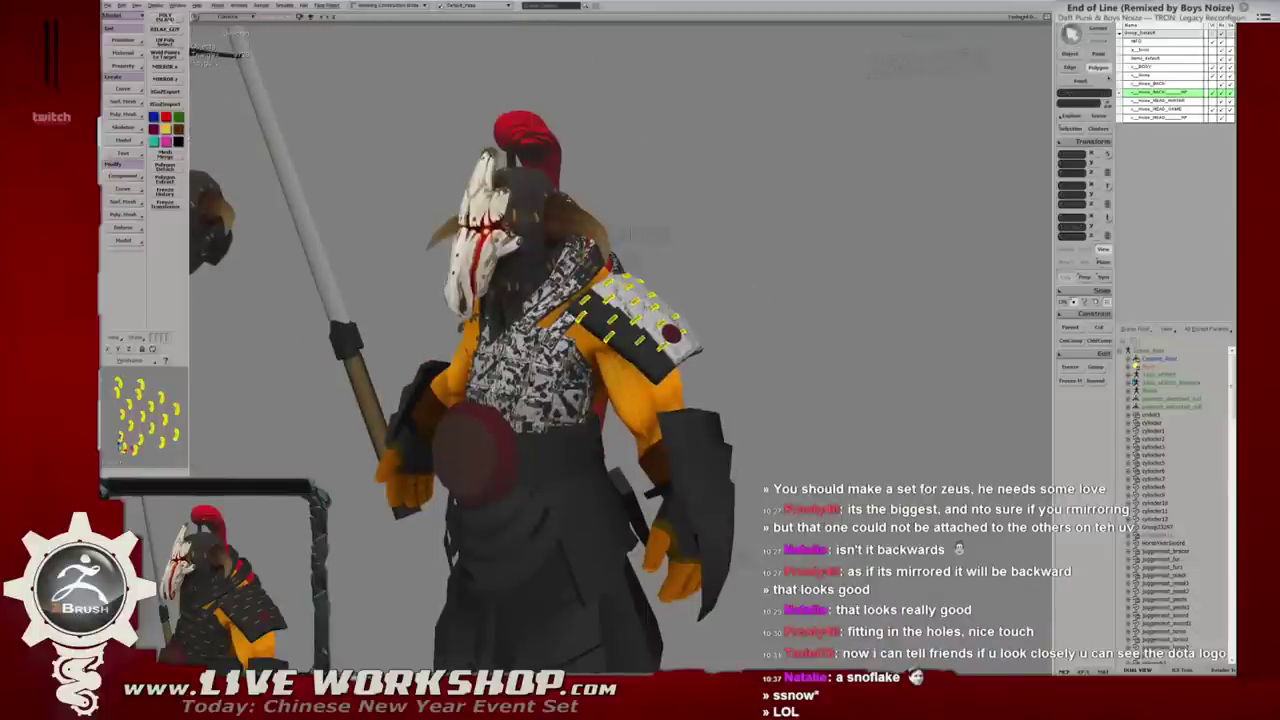
key(shift+a)
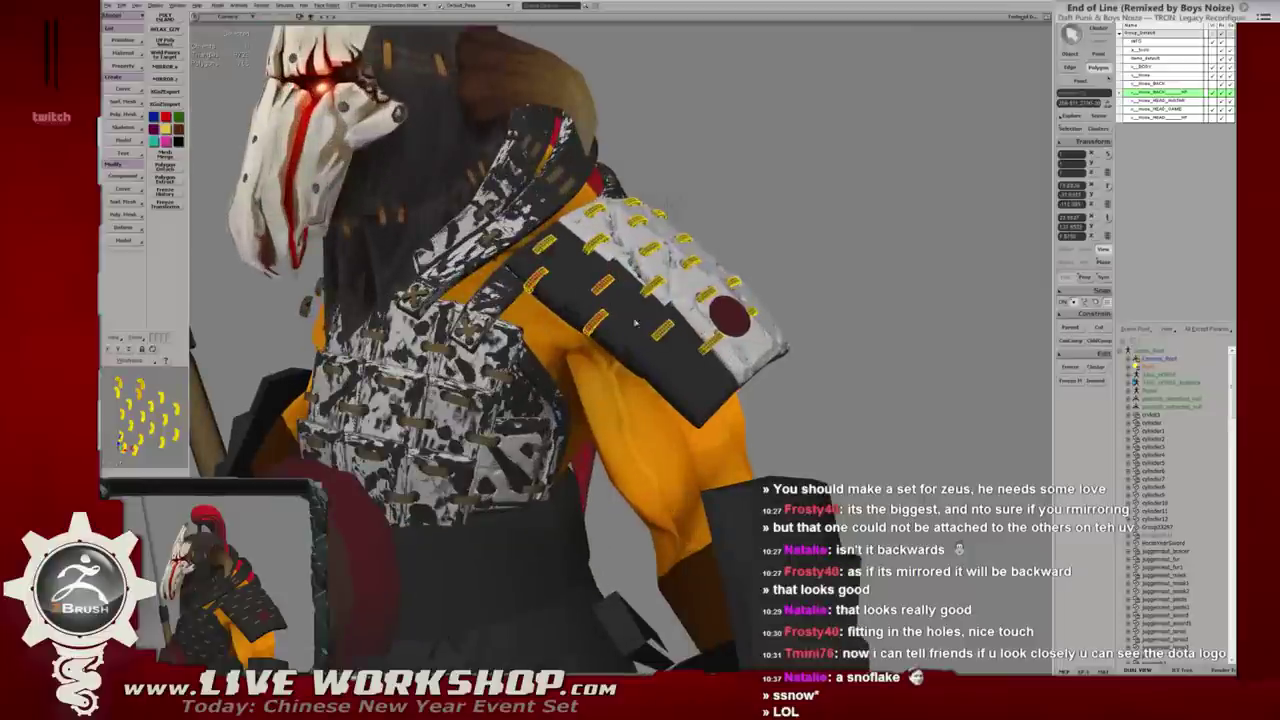
key(1)
key(3)
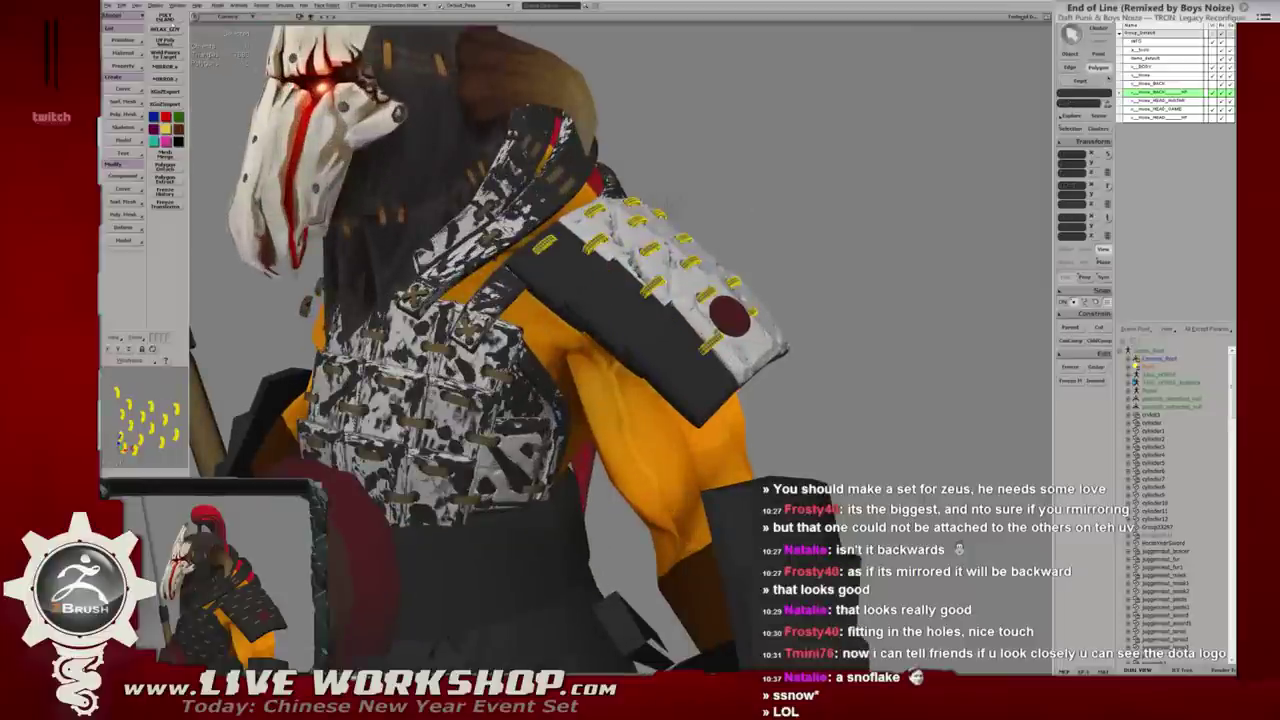
key(5)
mouse_move(560, 273)
middle_down()
mouse_move(620, 278)
mouse_move(640, 250)
middle_up()
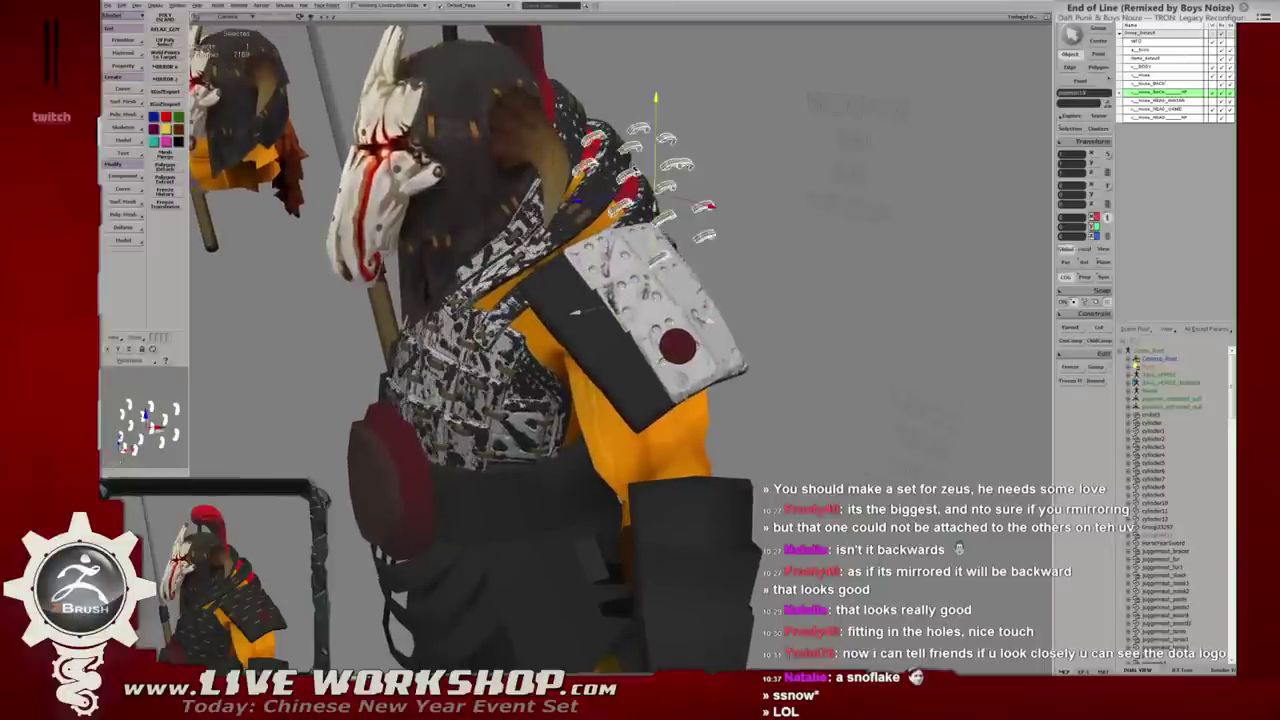
mouse_move(640, 250)
mouse_down()
mouse_move(616, 376)
mouse_move(514, 252)
mouse_move(473, 354)
mouse_move(443, 225)
mouse_move(460, 240)
mouse_up()
key(ctrl+z)
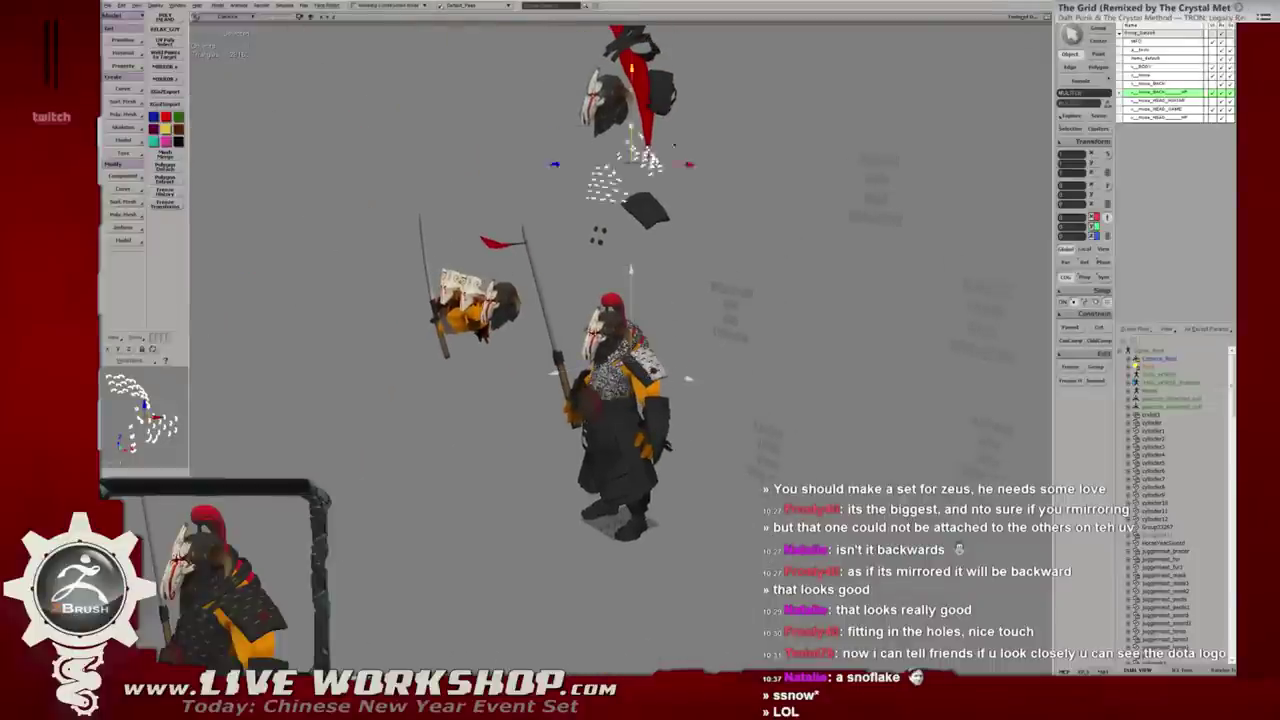
Select the chest armour piece and reposition it with the translate gizmo.
click(615, 85)
alt+drag(576, 200, 640, 260)
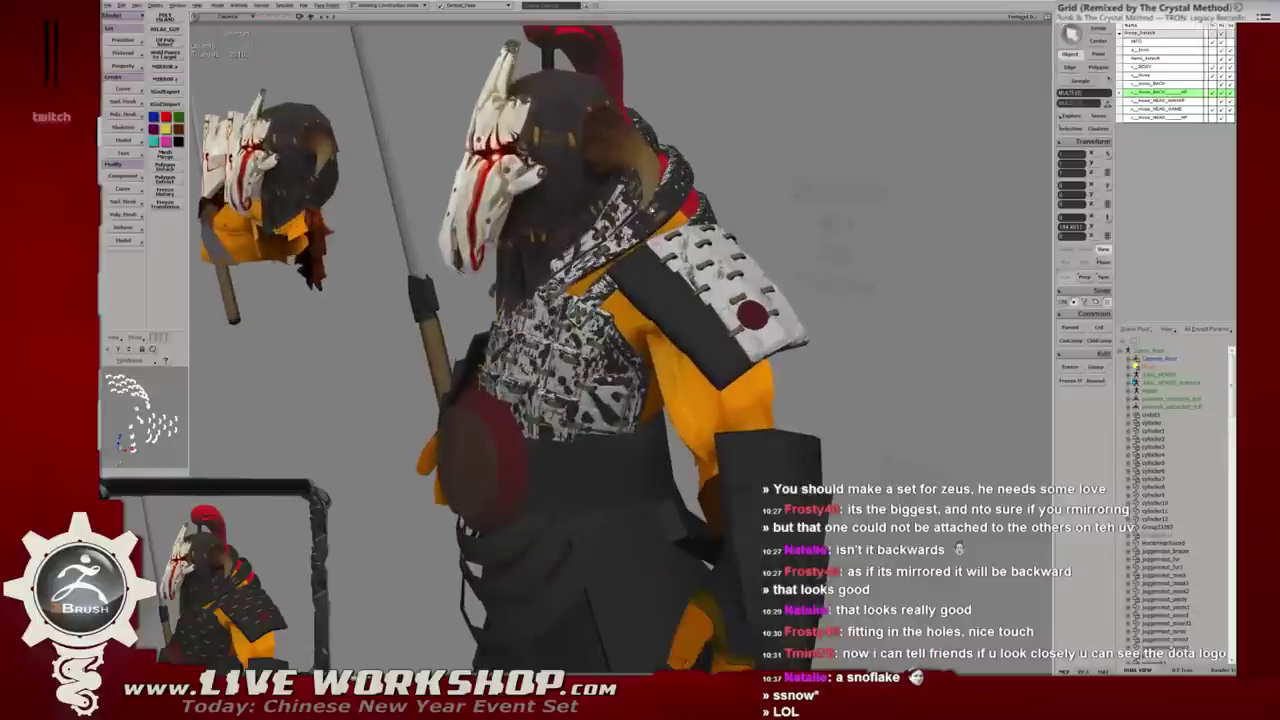
alt+click(672, 212)
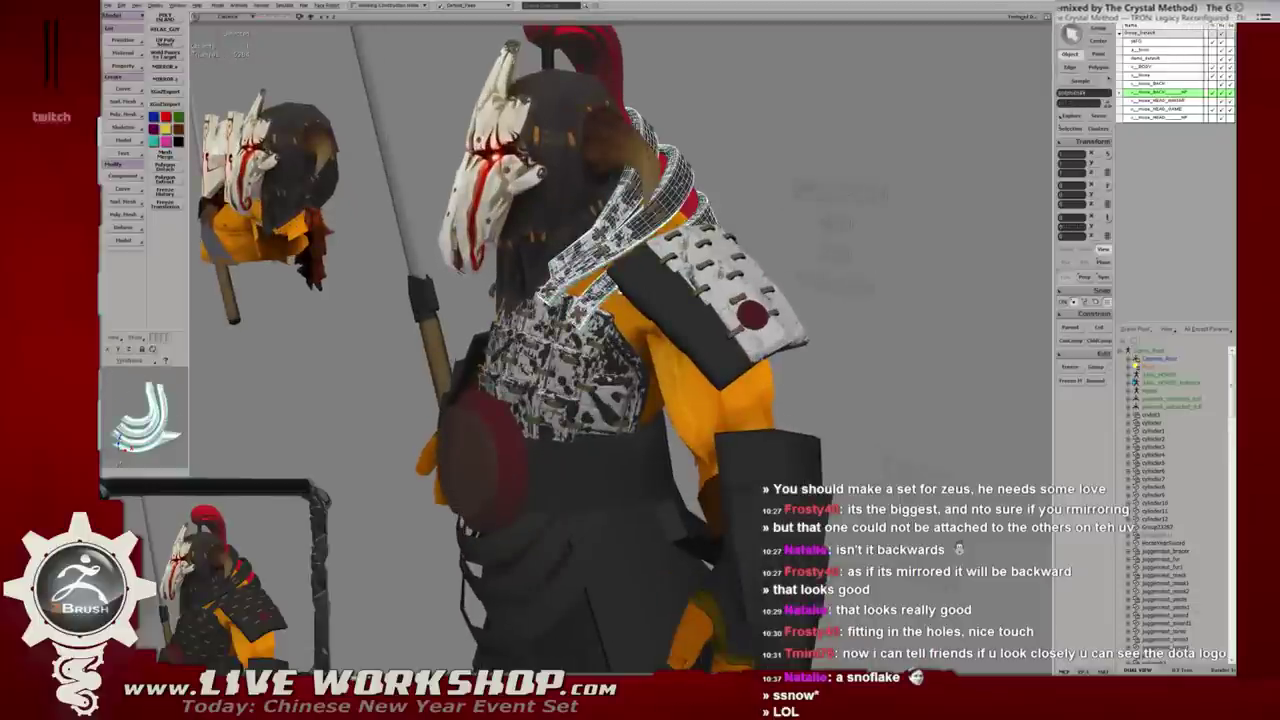
click(600, 370)
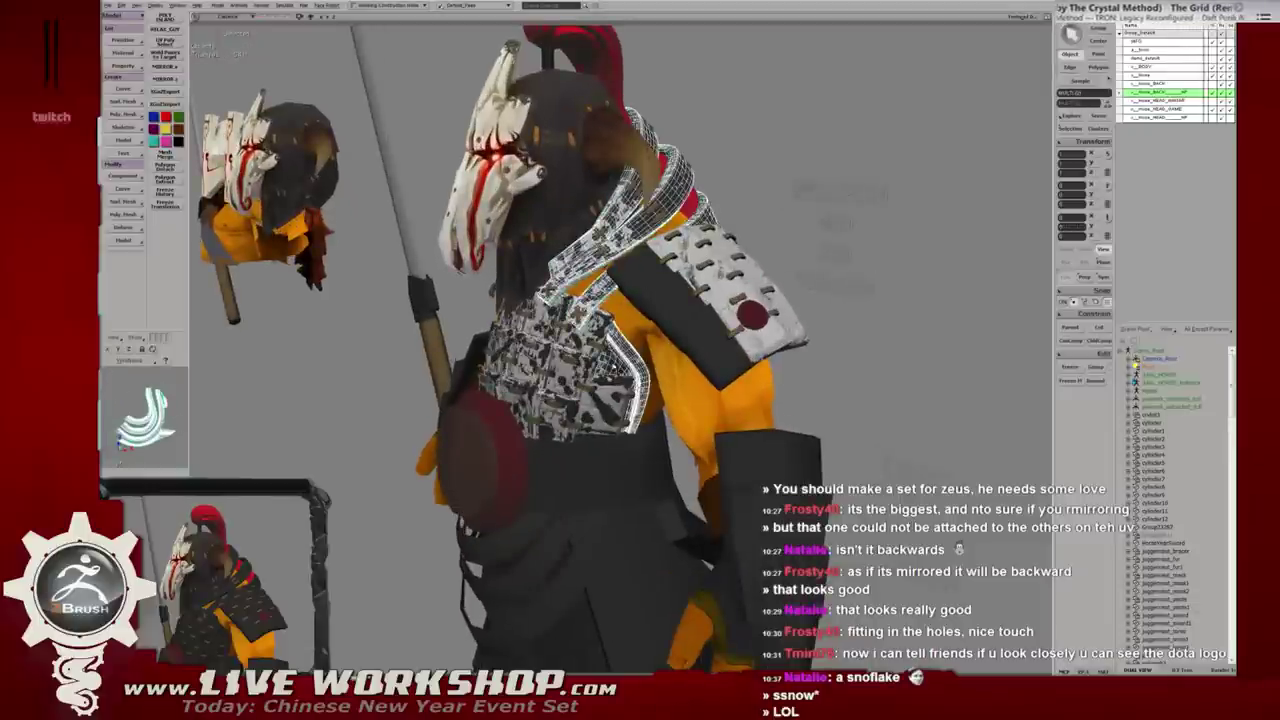
key(a)
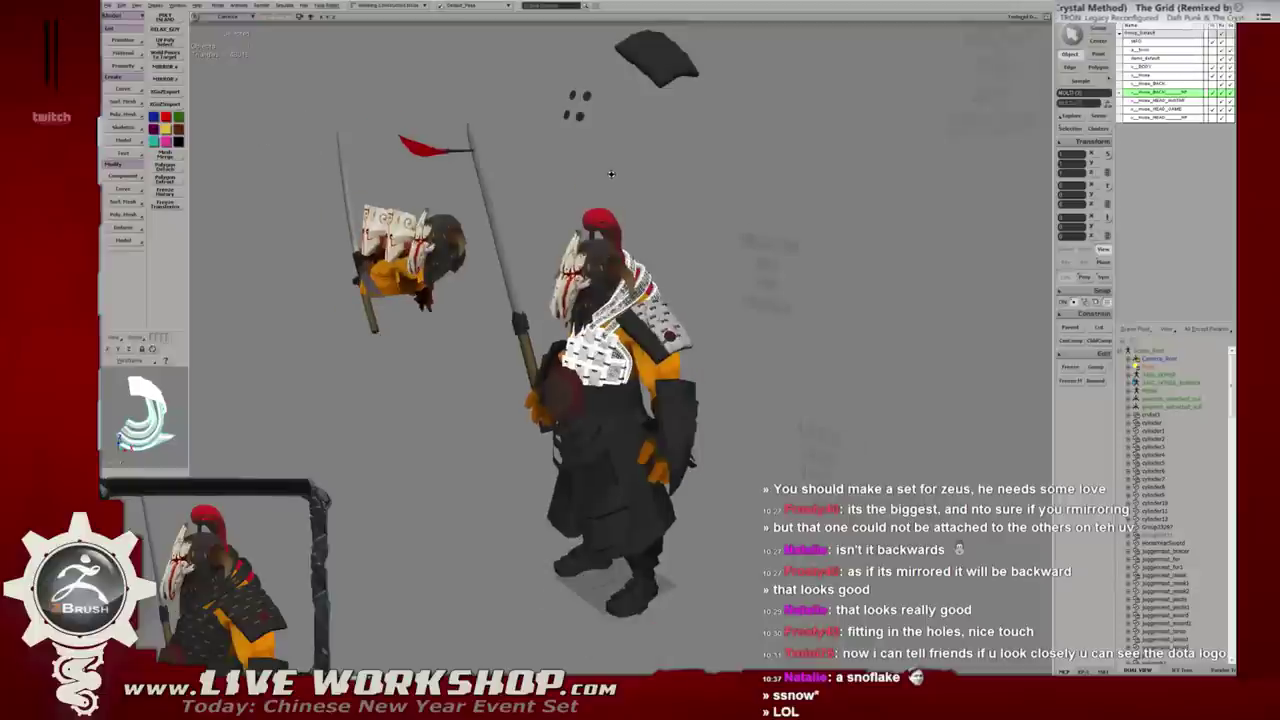
key(w)
drag(575, 240, 625, 30)
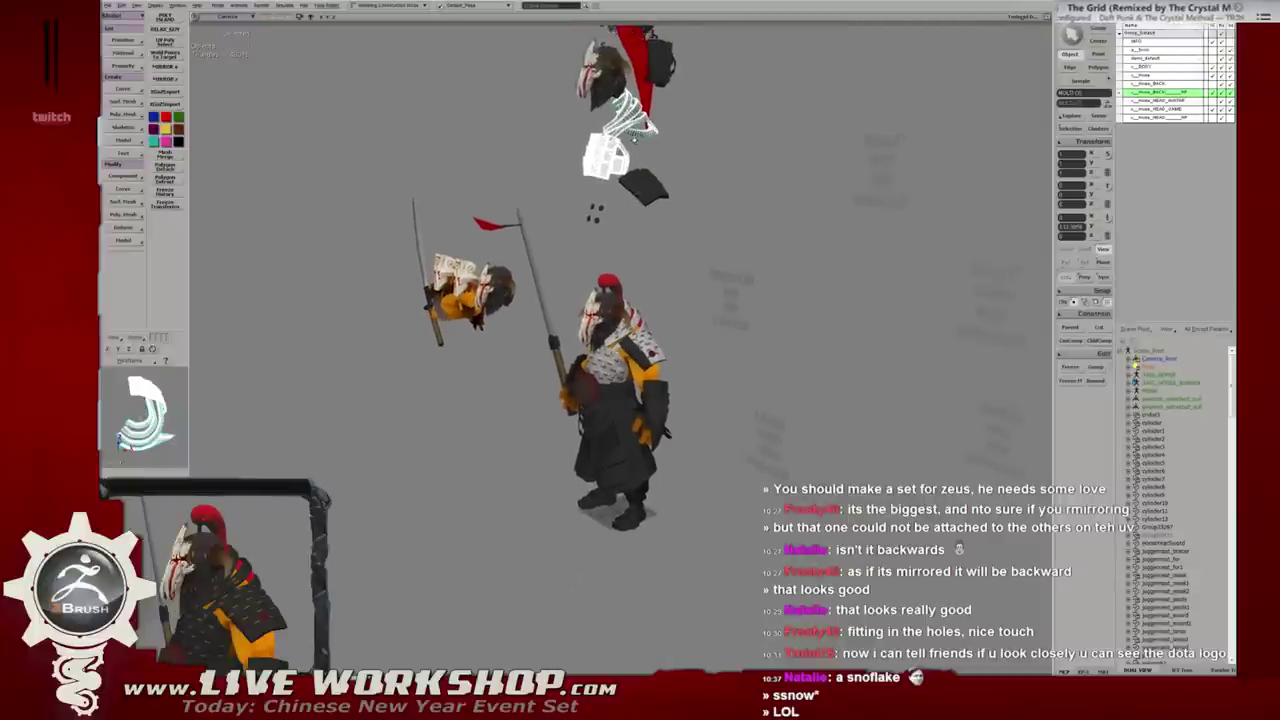
drag(651, 147, 655, 152)
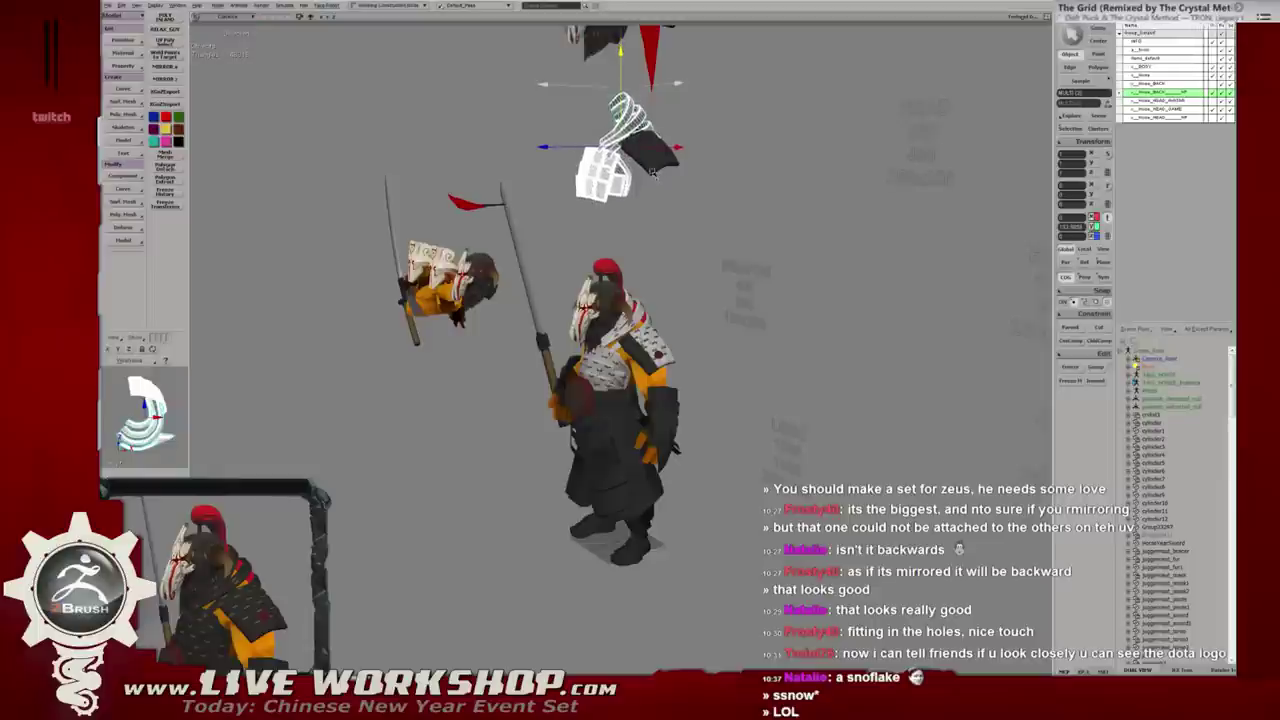
Move the separated chest plate down onto Juggernaut's torso.
scroll(700, 190, up, 5)
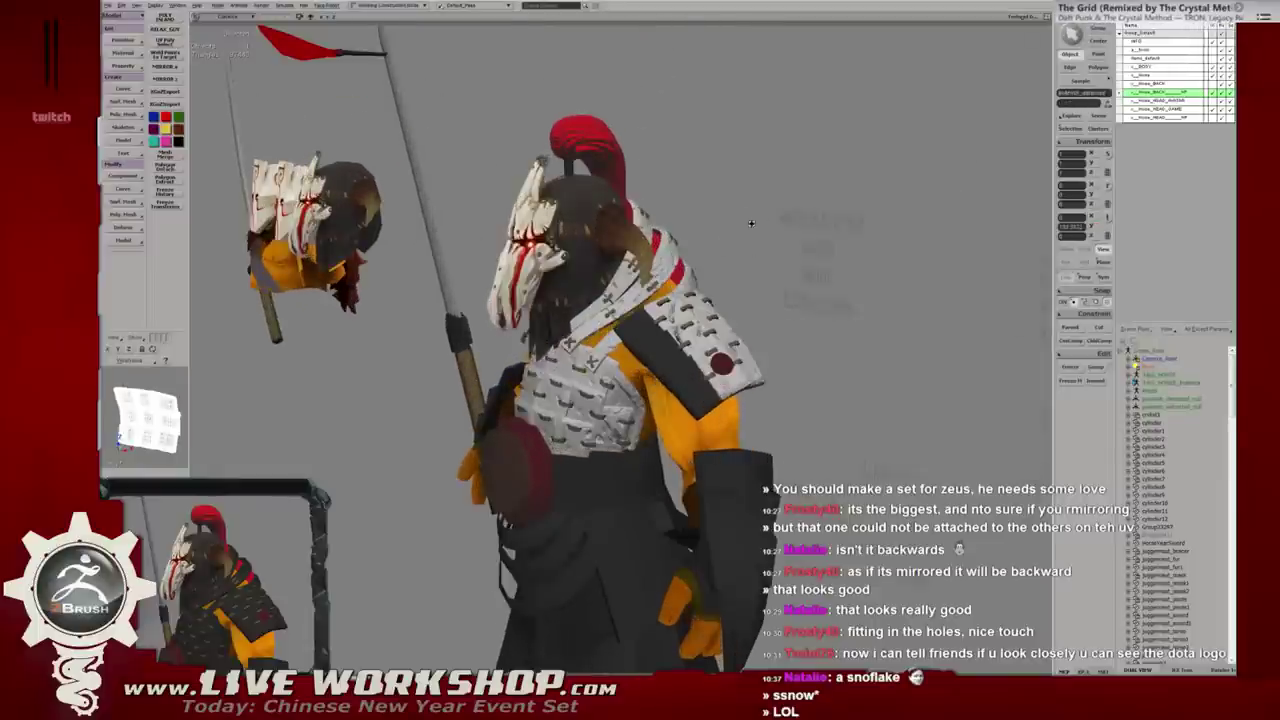
scroll(722, 175, down, 5)
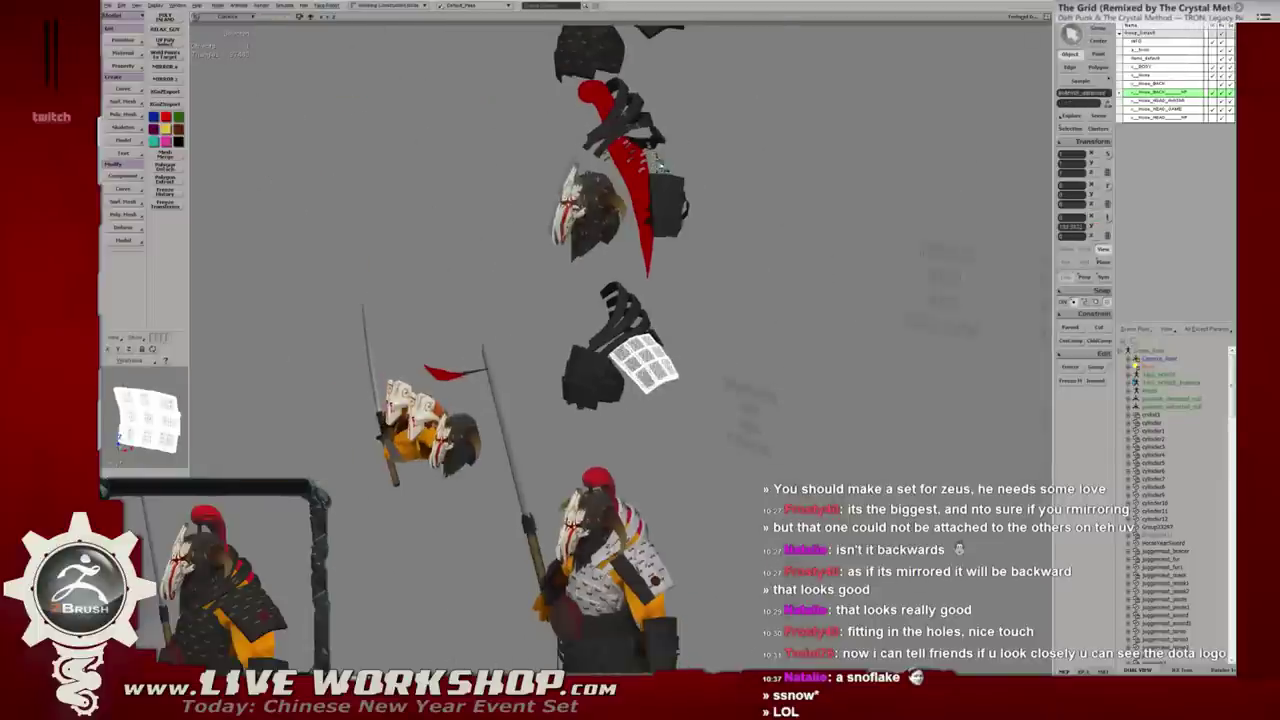
click(651, 160)
drag(651, 160, 652, 342)
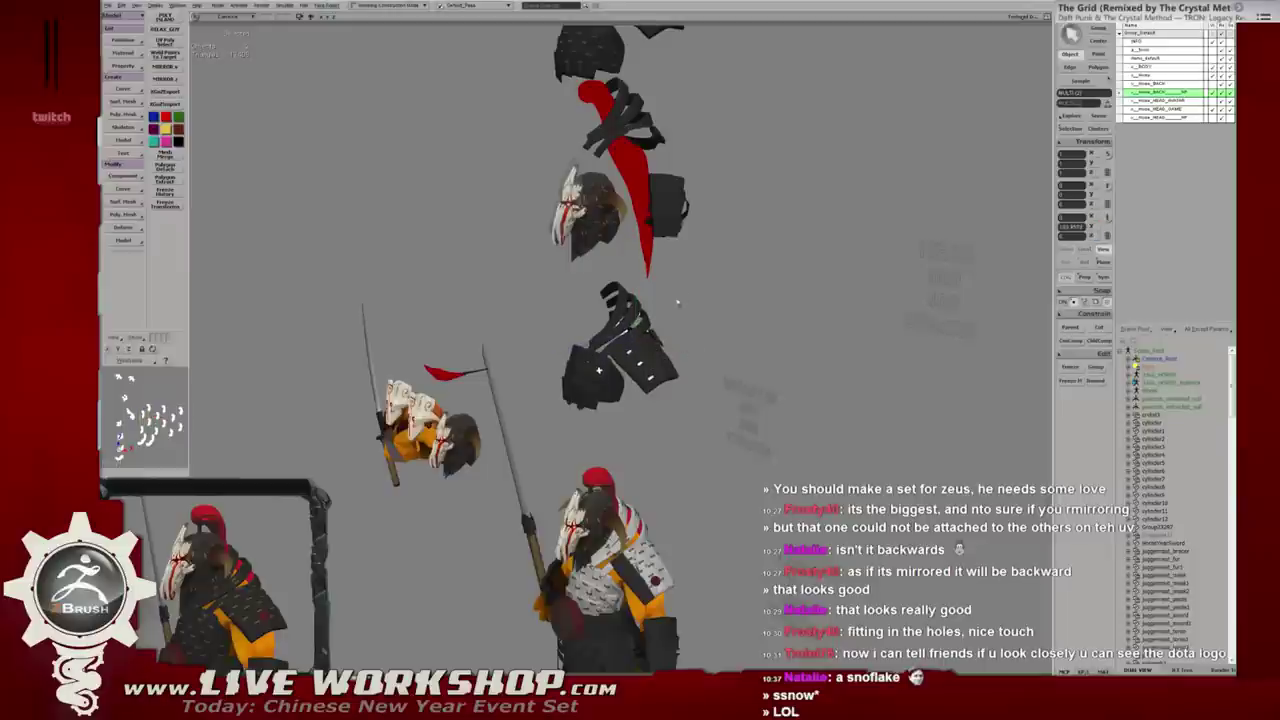
key(shift+a)
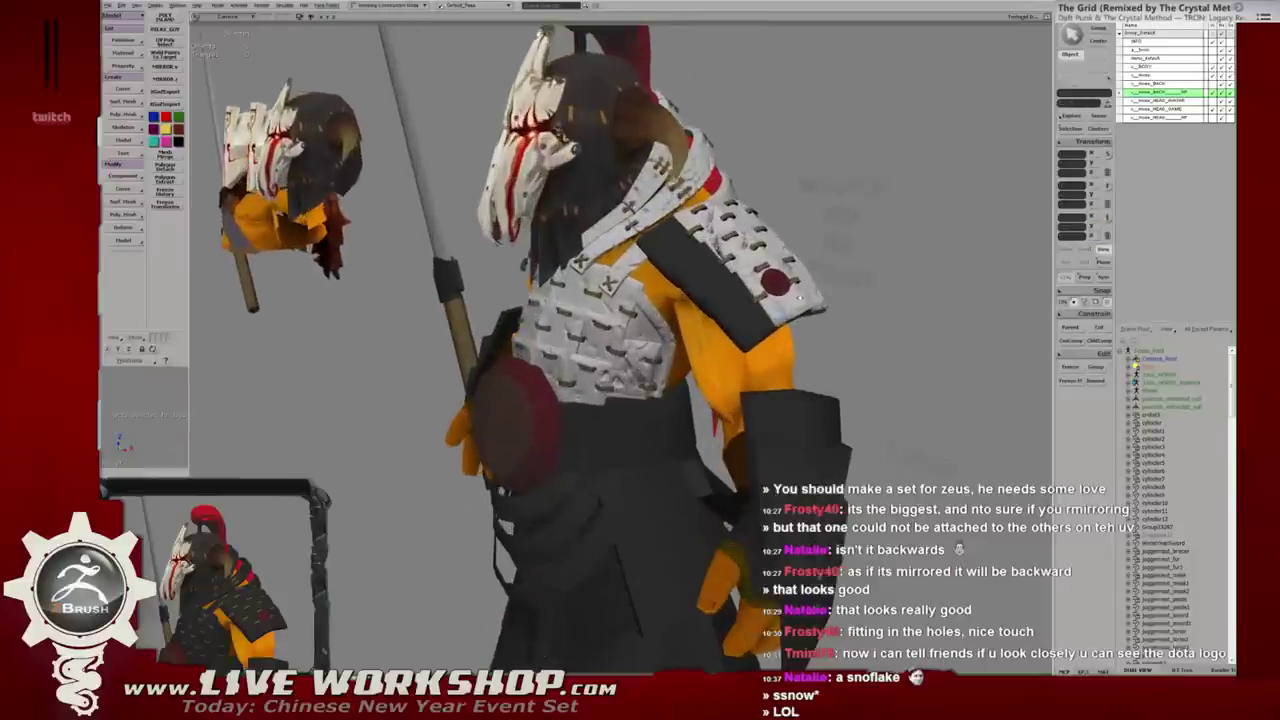
Select the chest strap together with the chest and shoulder armour pieces.
alt+drag(651, 262, 584, 247)
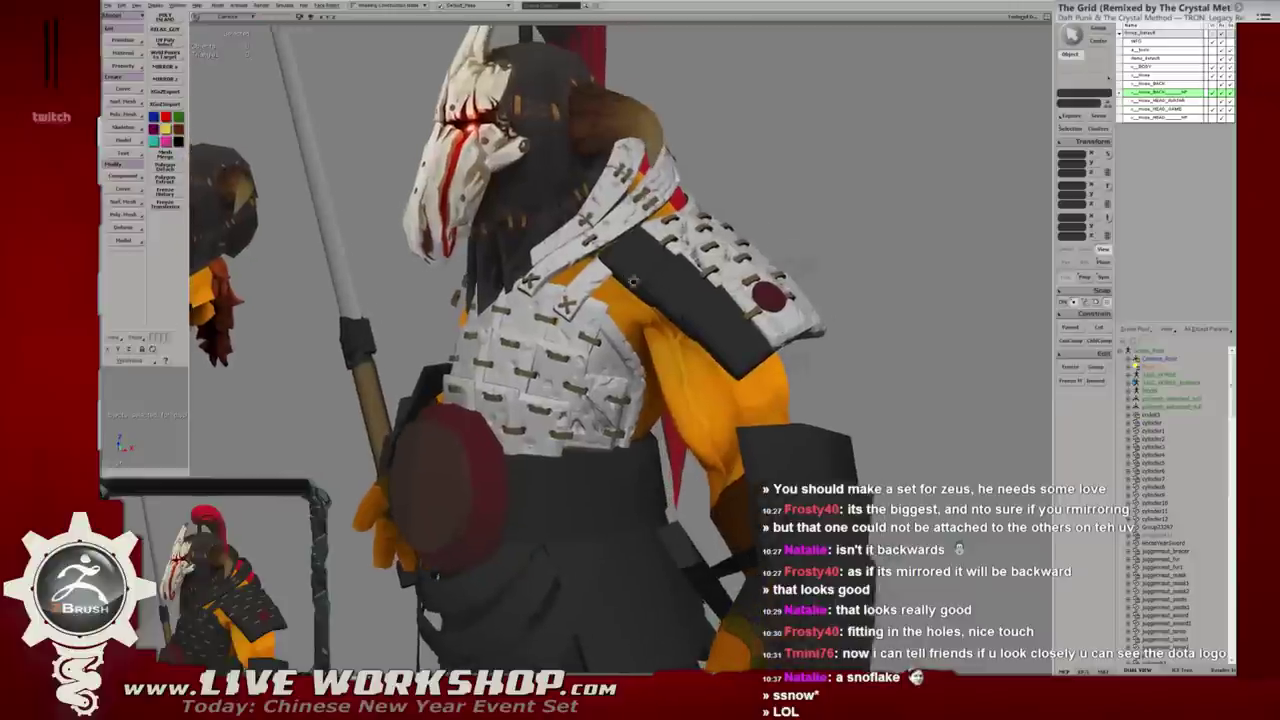
click(584, 241)
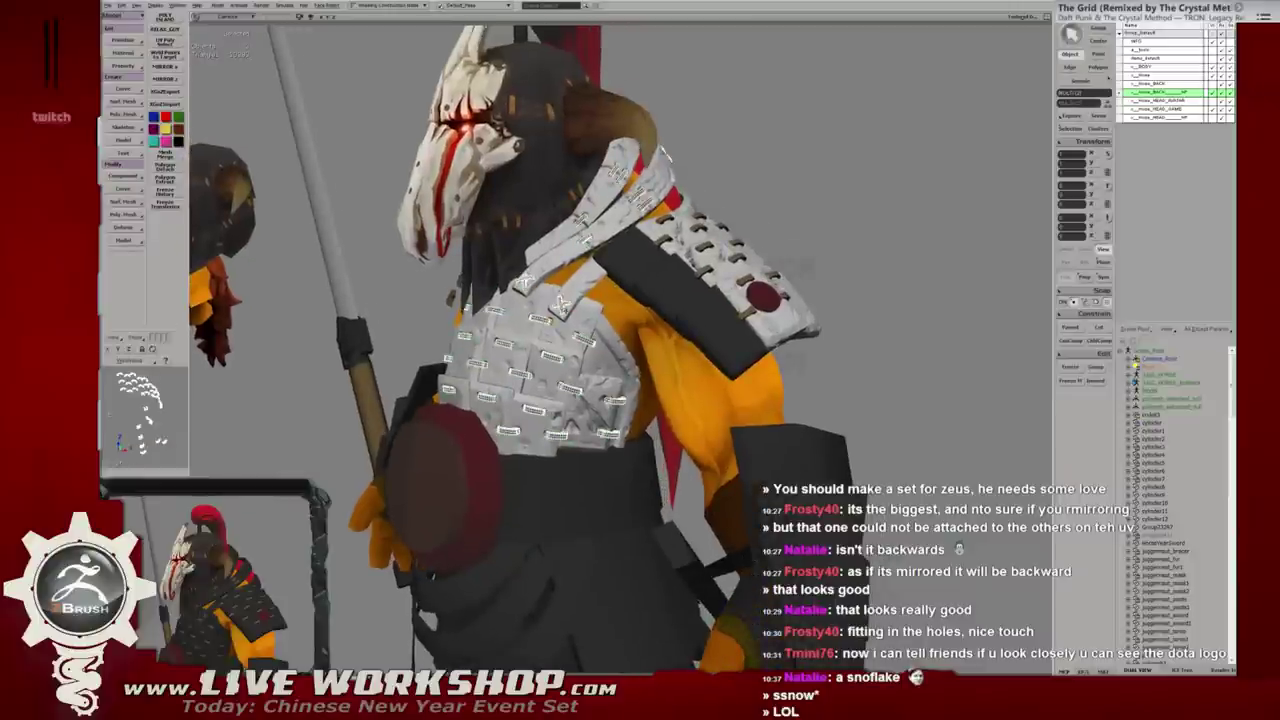
shift+click(570, 389)
alt+drag(570, 389, 597, 305)
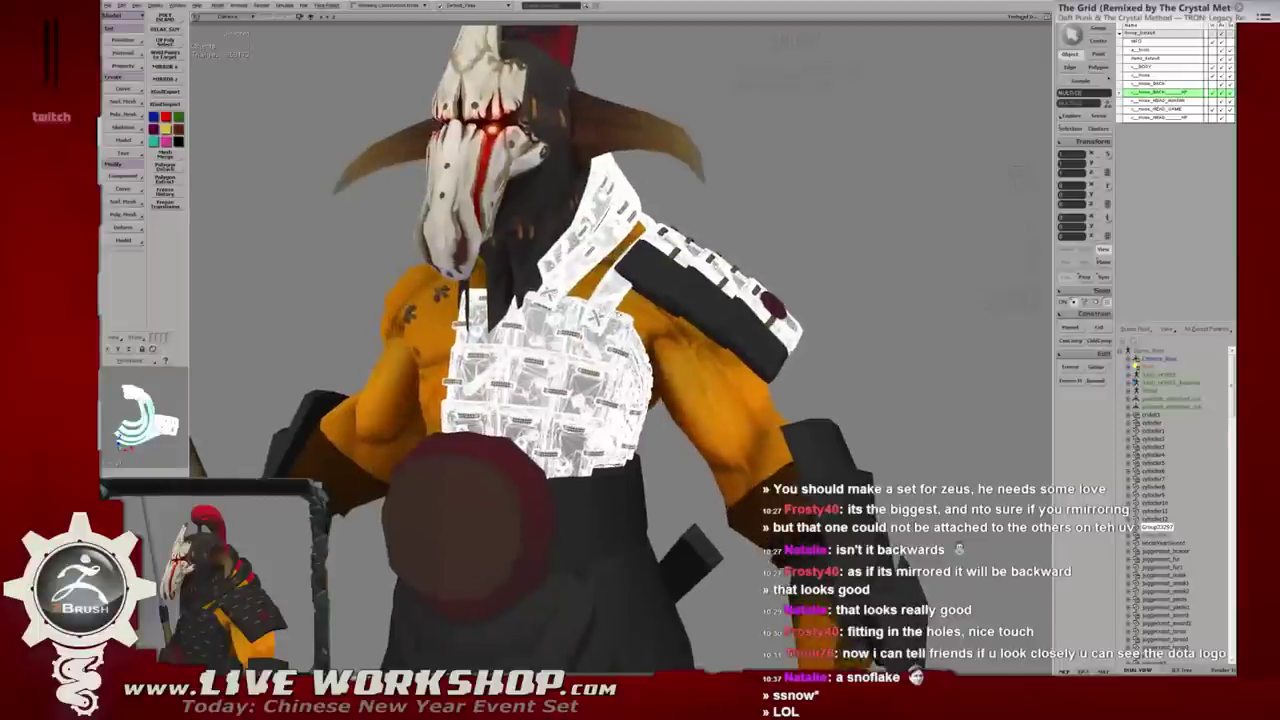
Inspect the selected armour in wireframe, frame it close, and return to textured shading.
scroll(597, 305, up, 3)
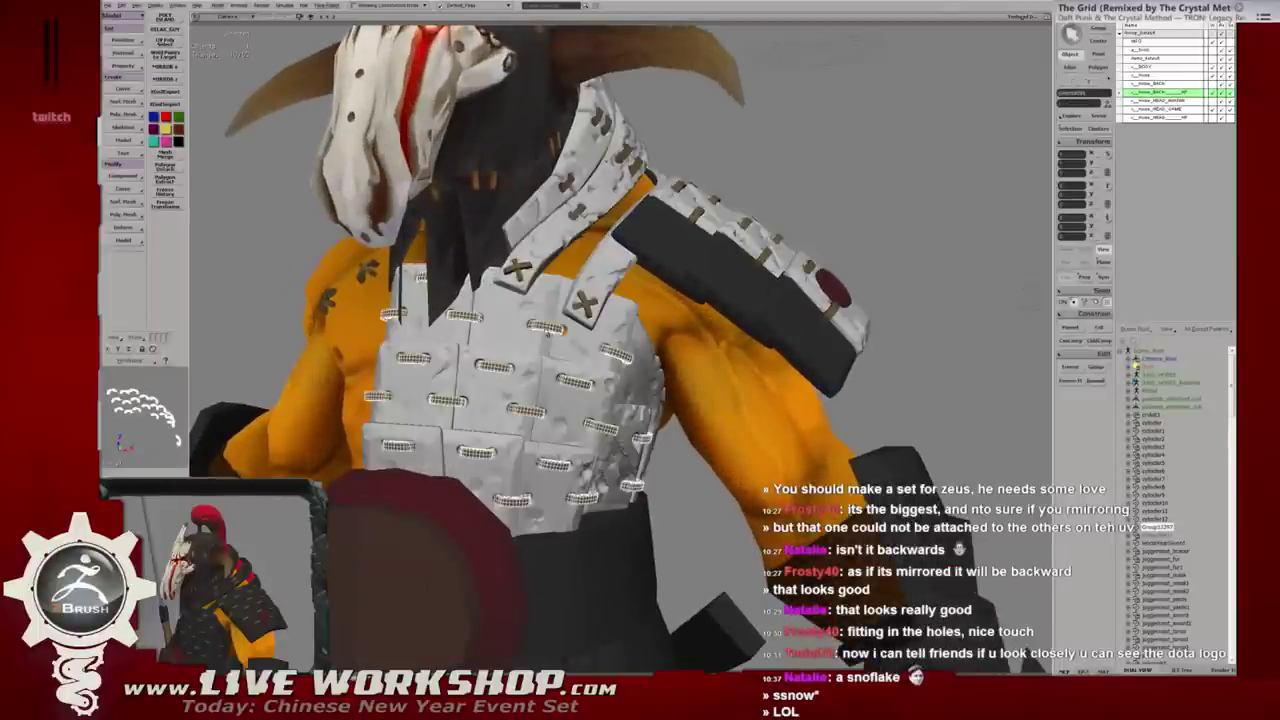
alt+middle_drag(597, 305, 625, 300)
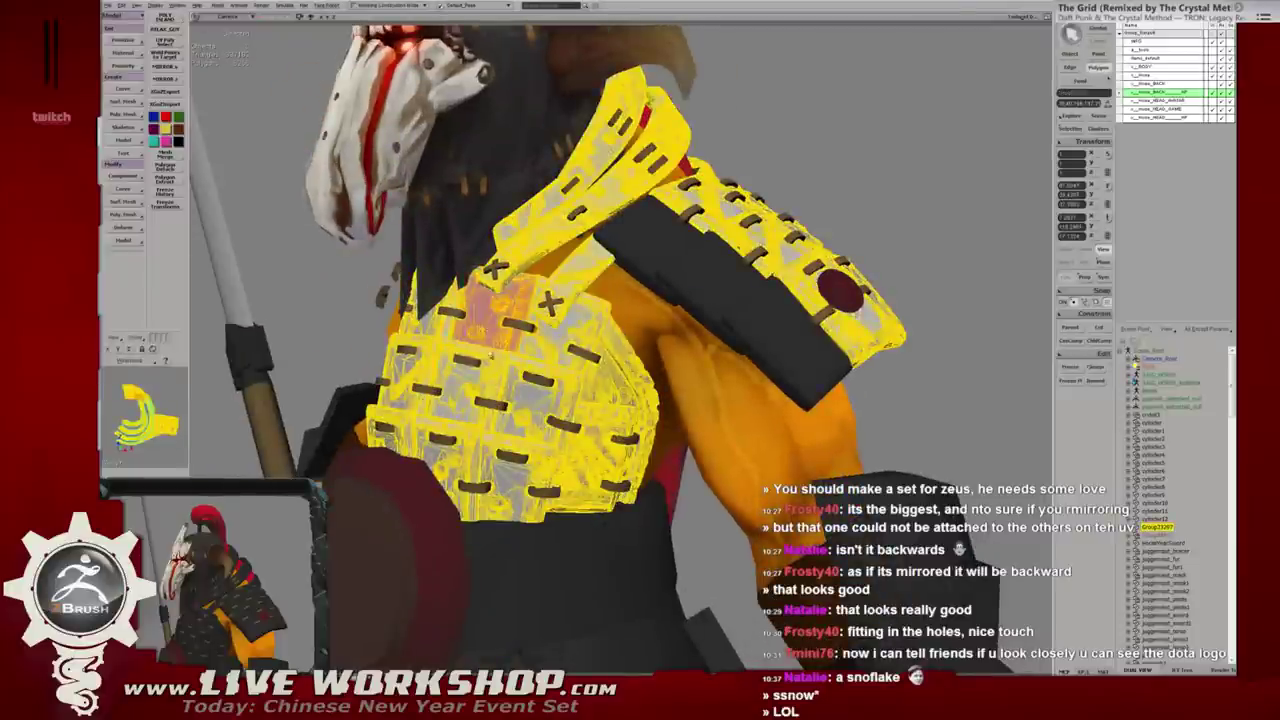
alt+drag(420, 340, 444, 332)
key(4)
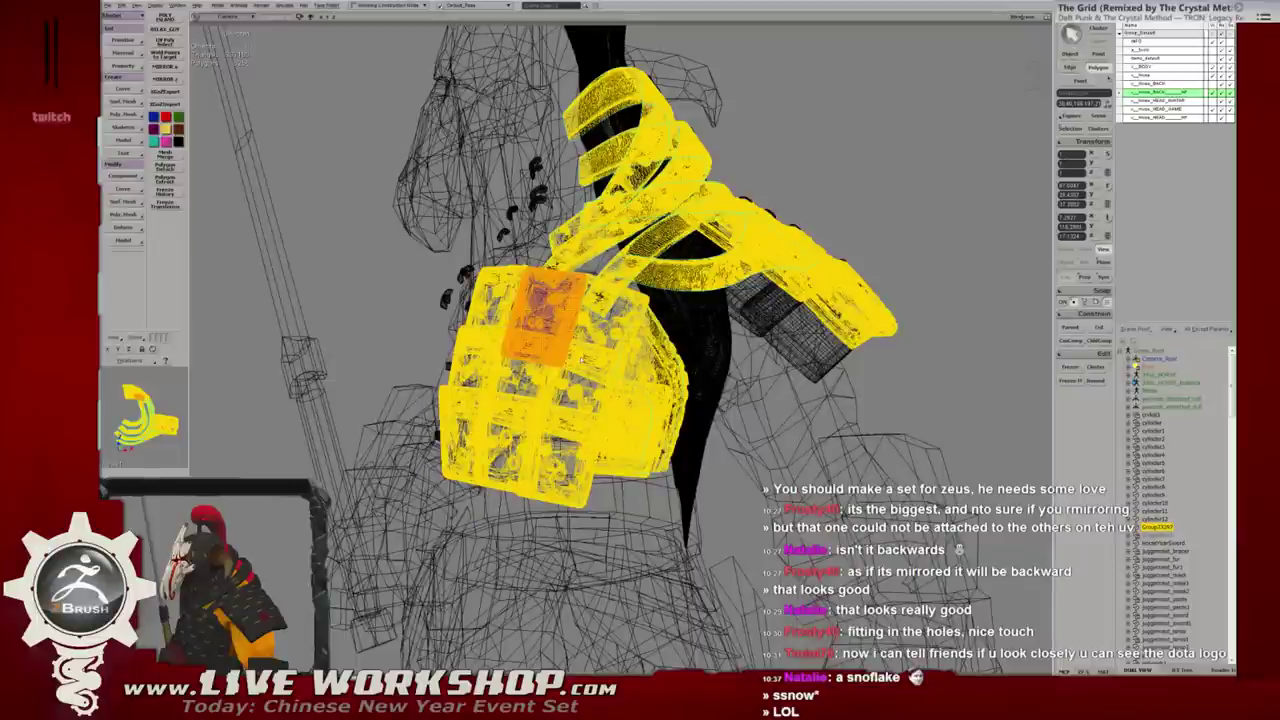
key(f)
key(6)
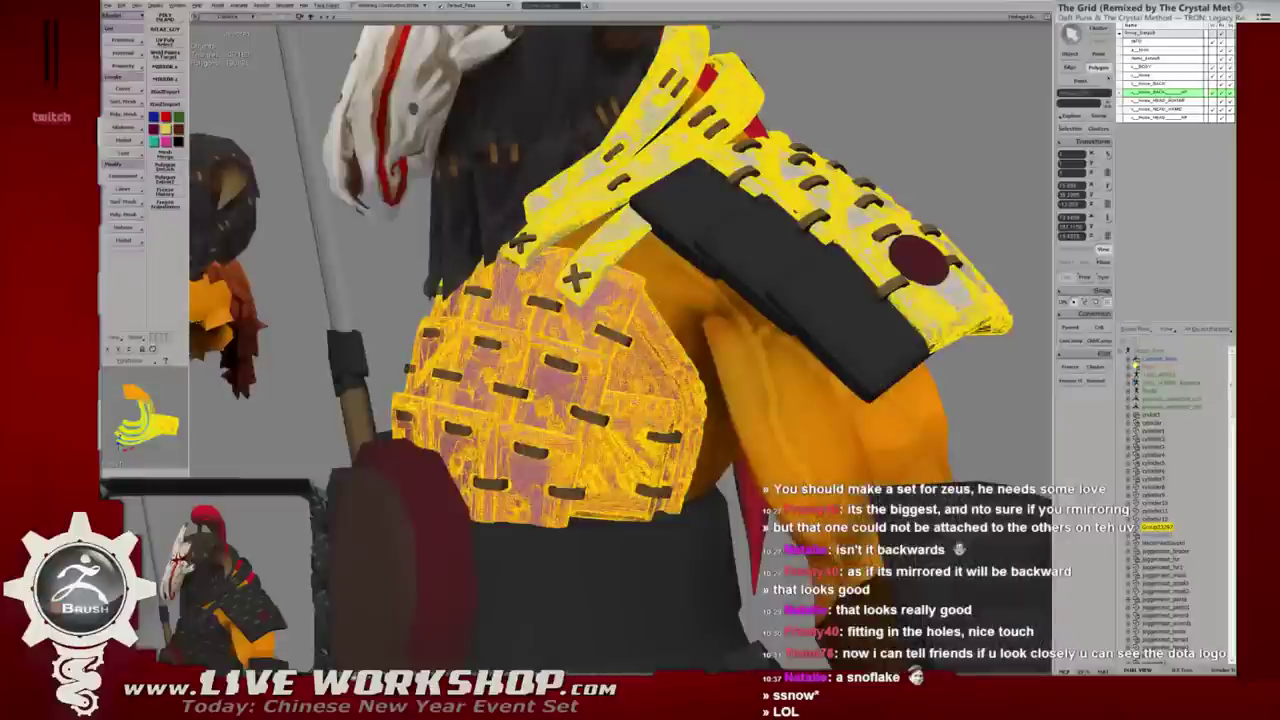
Apply a polygon operation to the armour and switch back to object selection.
right_click(580, 338)
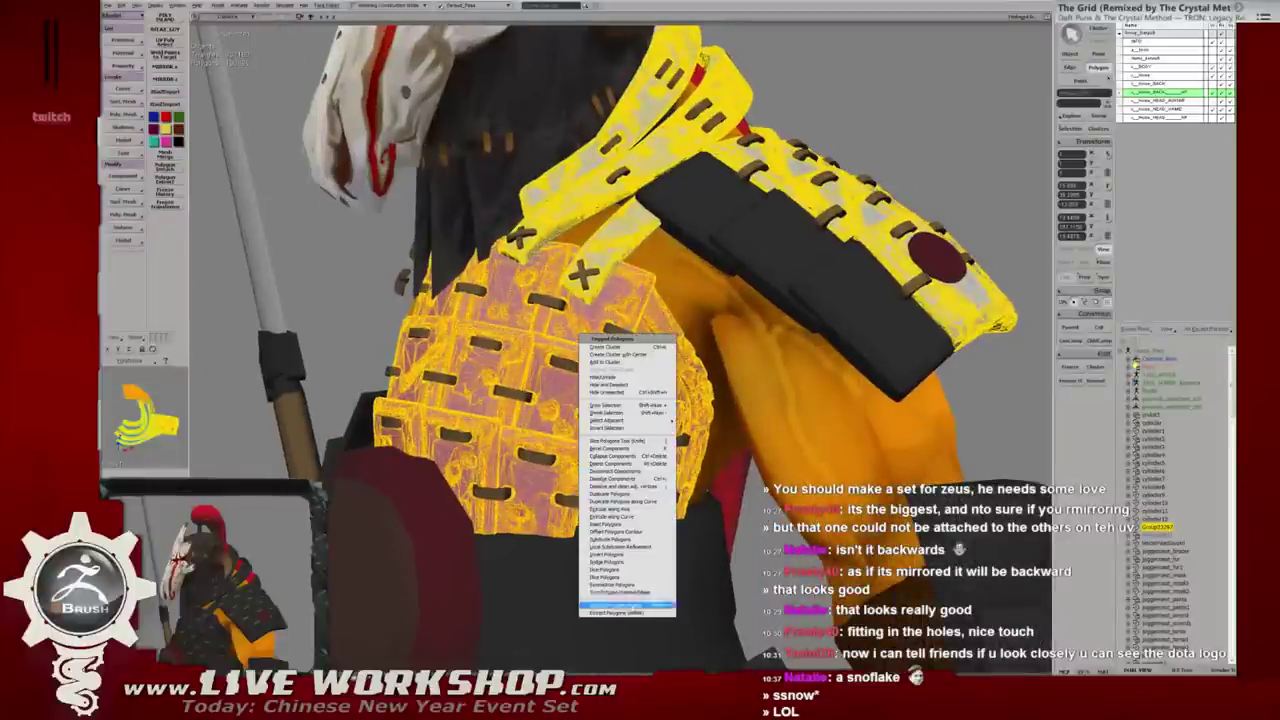
click(633, 612)
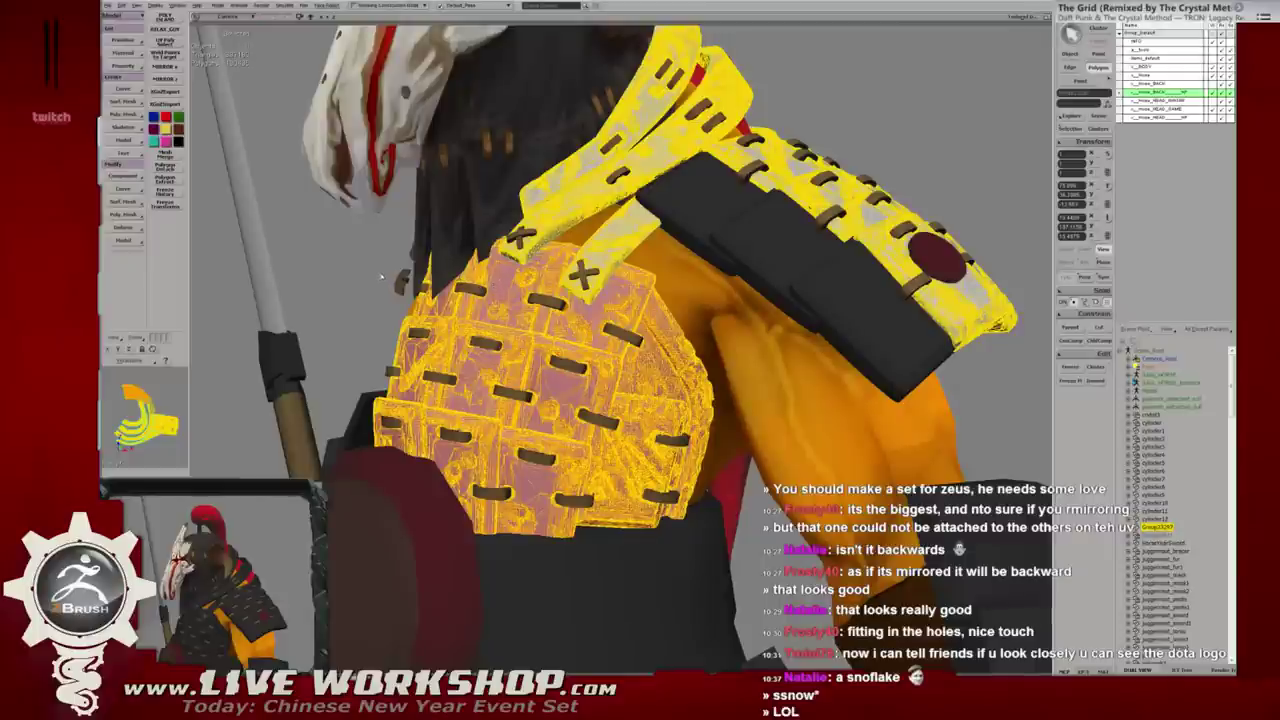
key(5)
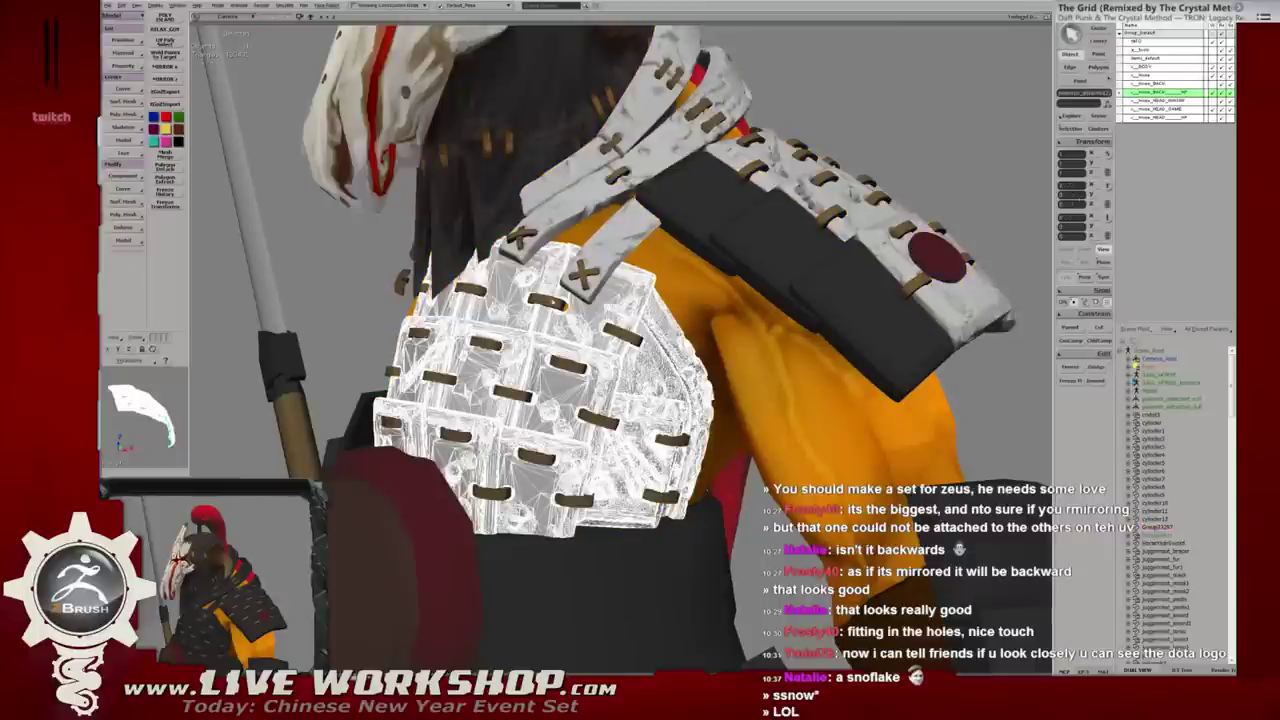
middle_drag(636, 305, 552, 305)
Merge the chest plate and shoulder armour, accepting the Merge property dialog.
right_click(552, 305)
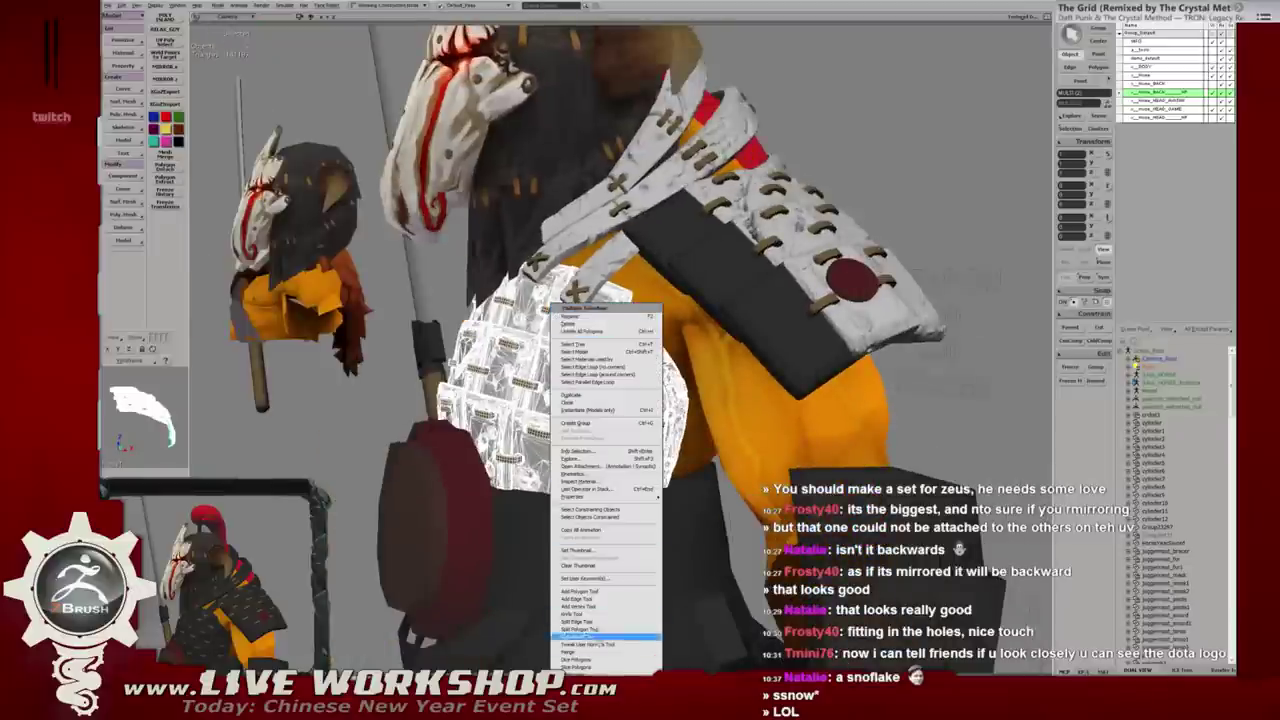
click(580, 652)
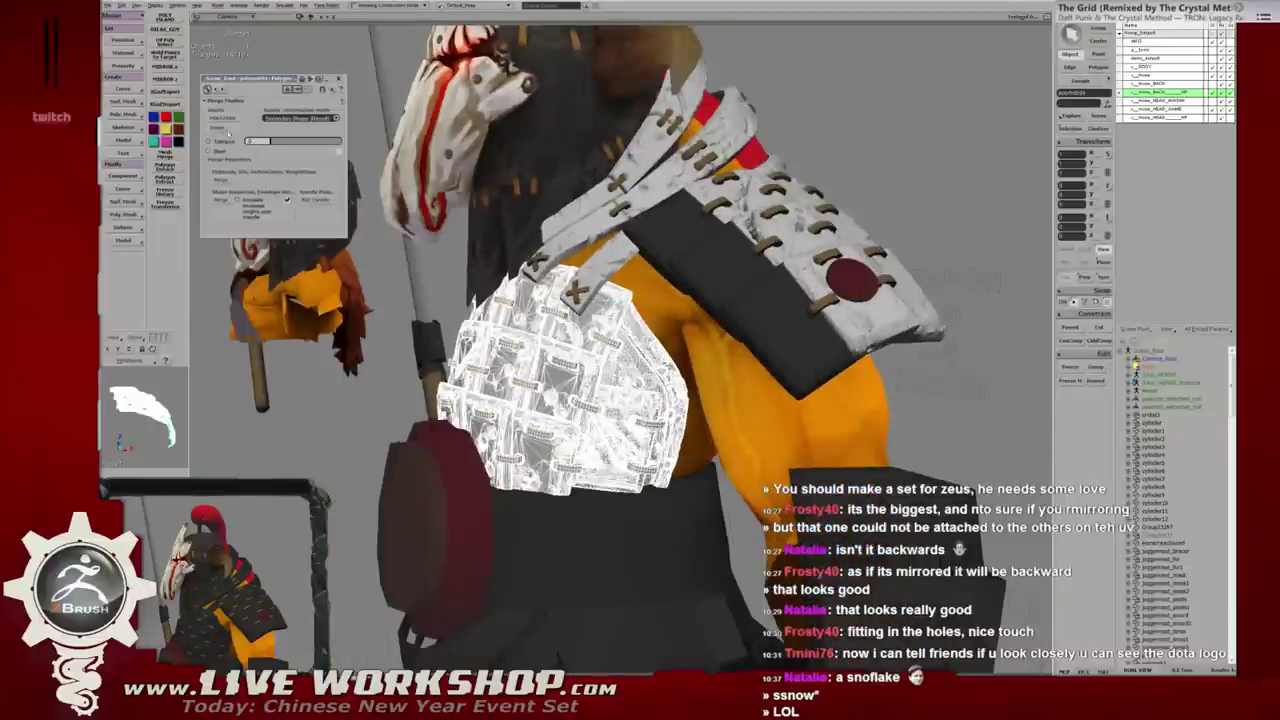
key(Return)
mouse_move(600, 273)
middle_down()
mouse_move(655, 273)
mouse_move(600, 275)
mouse_move(549, 313)
mouse_move(525, 263)
mouse_move(676, 324)
mouse_move(708, 256)
mouse_move(694, 312)
mouse_move(600, 320)
middle_up()
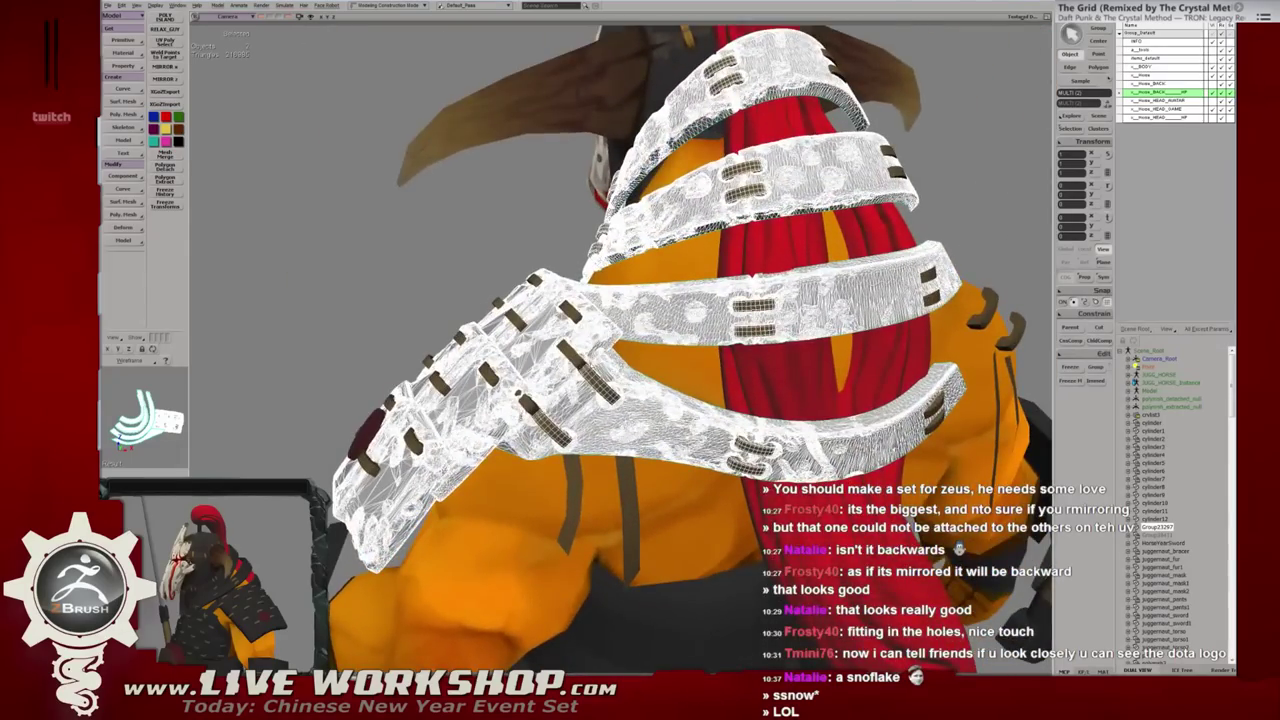
Select the merged shoulder armour and its middle back strap, viewed from behind.
mouse_move(610, 367)
middle_down()
mouse_move(600, 372)
mouse_move(590, 290)
mouse_move(680, 300)
mouse_move(478, 231)
middle_up()
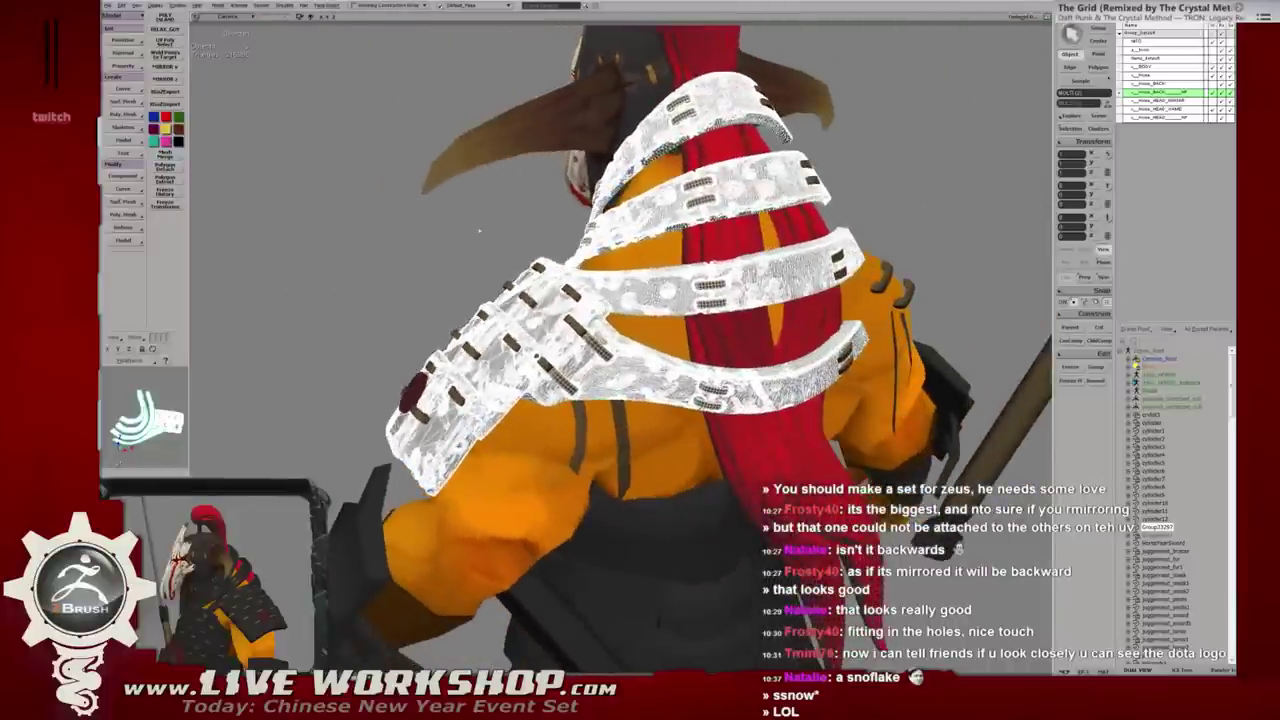
click(165, 17)
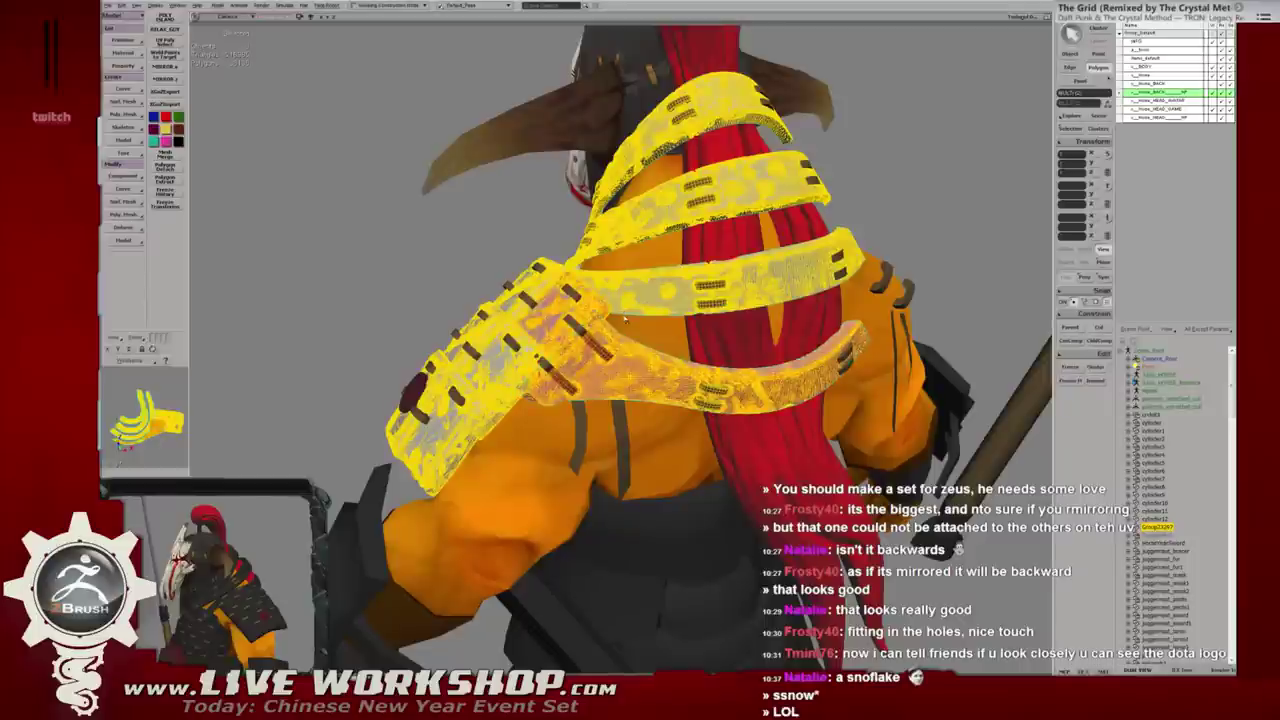
mouse_move(668, 340)
right_down()
mouse_move(710, 378)
mouse_move(582, 340)
right_up()
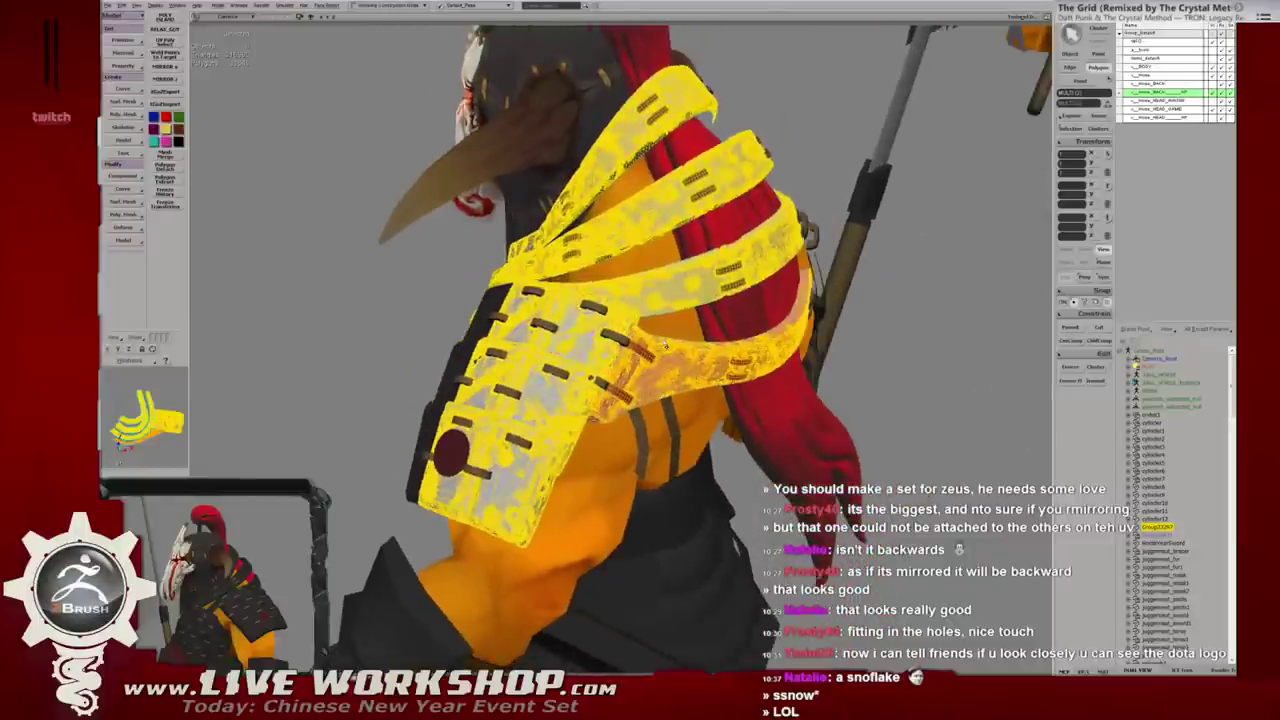
right_drag(645, 348, 672, 350)
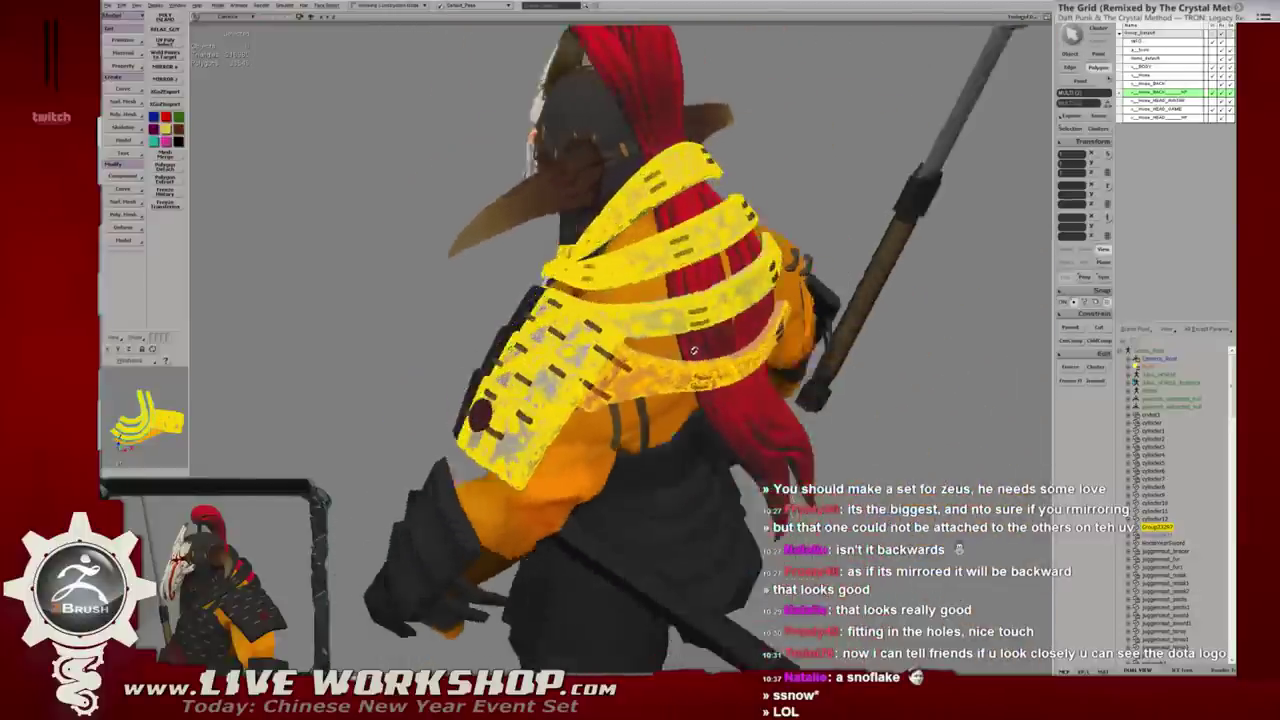
scroll(665, 338, up, 3)
scroll(665, 338, up, 3)
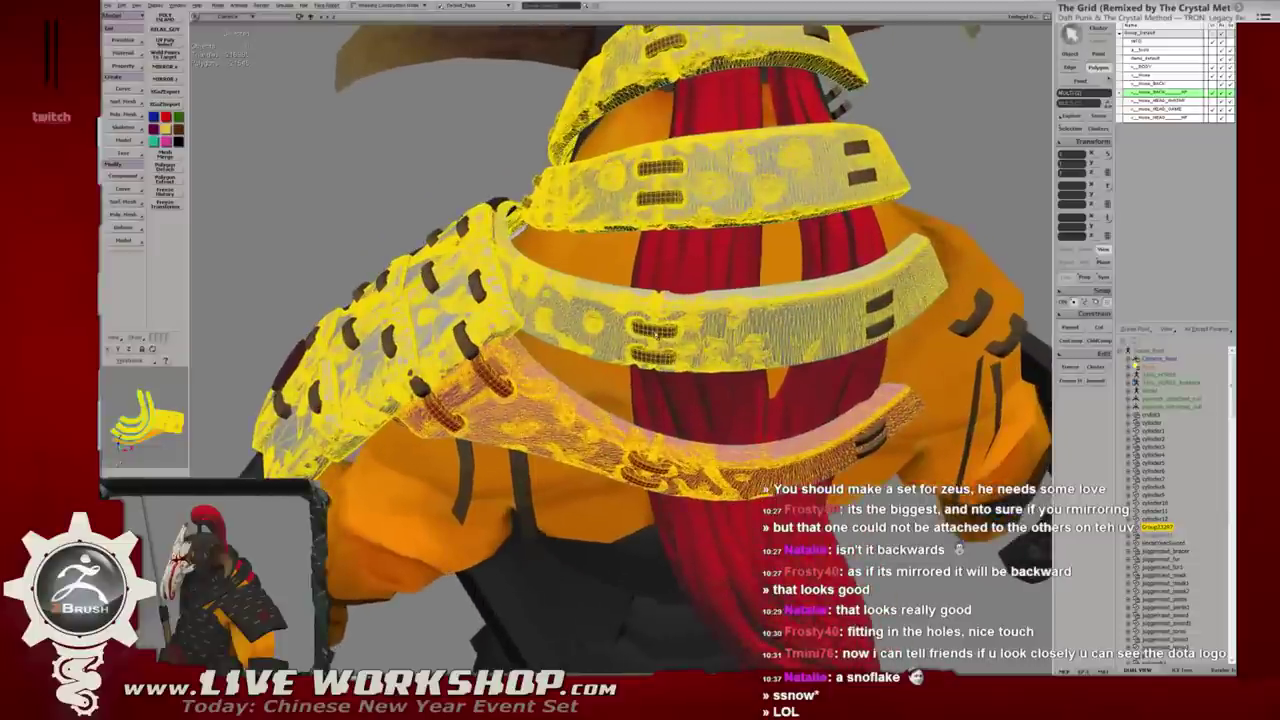
alt+click(878, 313)
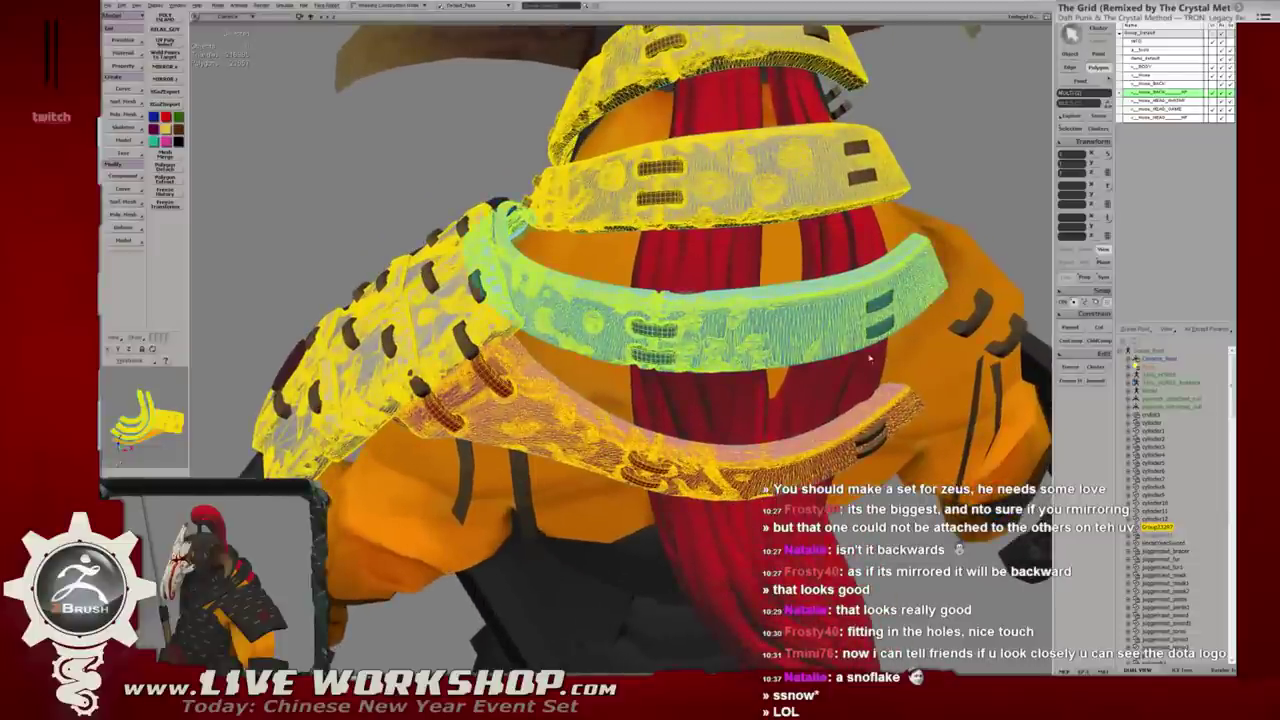
mouse_move(704, 312)
right_down()
mouse_move(729, 305)
mouse_move(643, 362)
mouse_move(559, 376)
mouse_move(663, 358)
right_up()
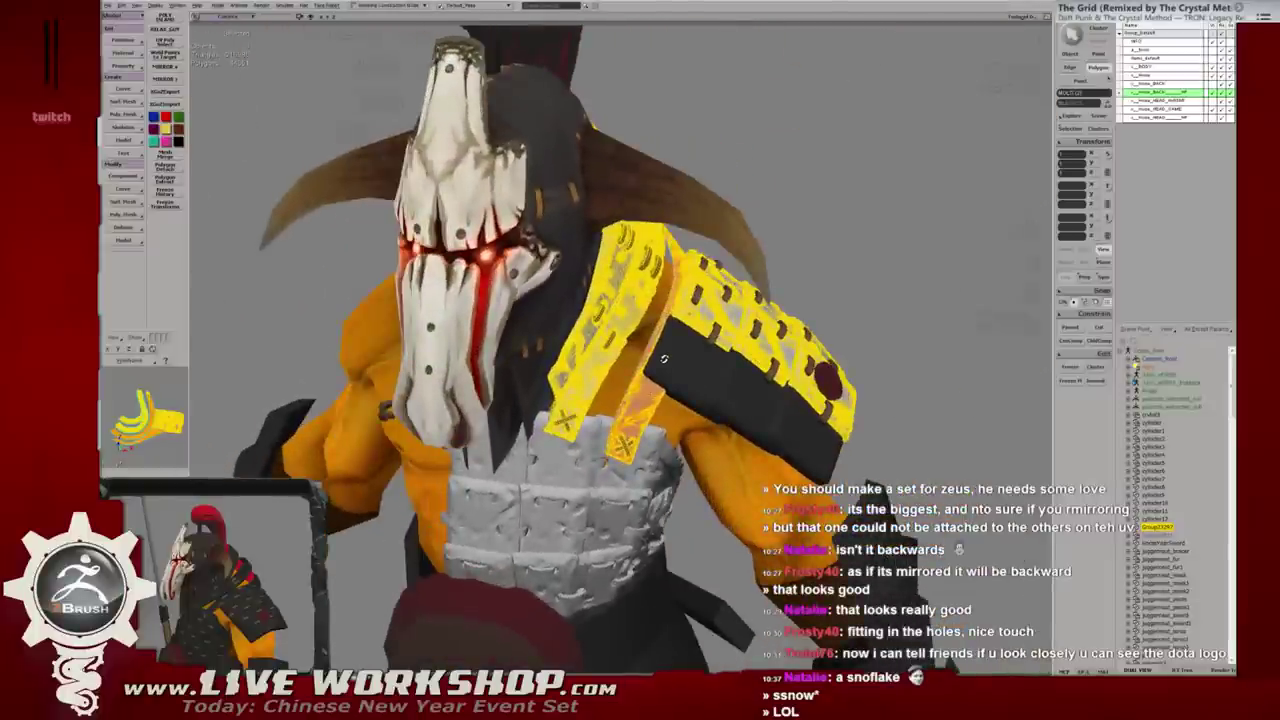
right_drag(663, 358, 664, 358)
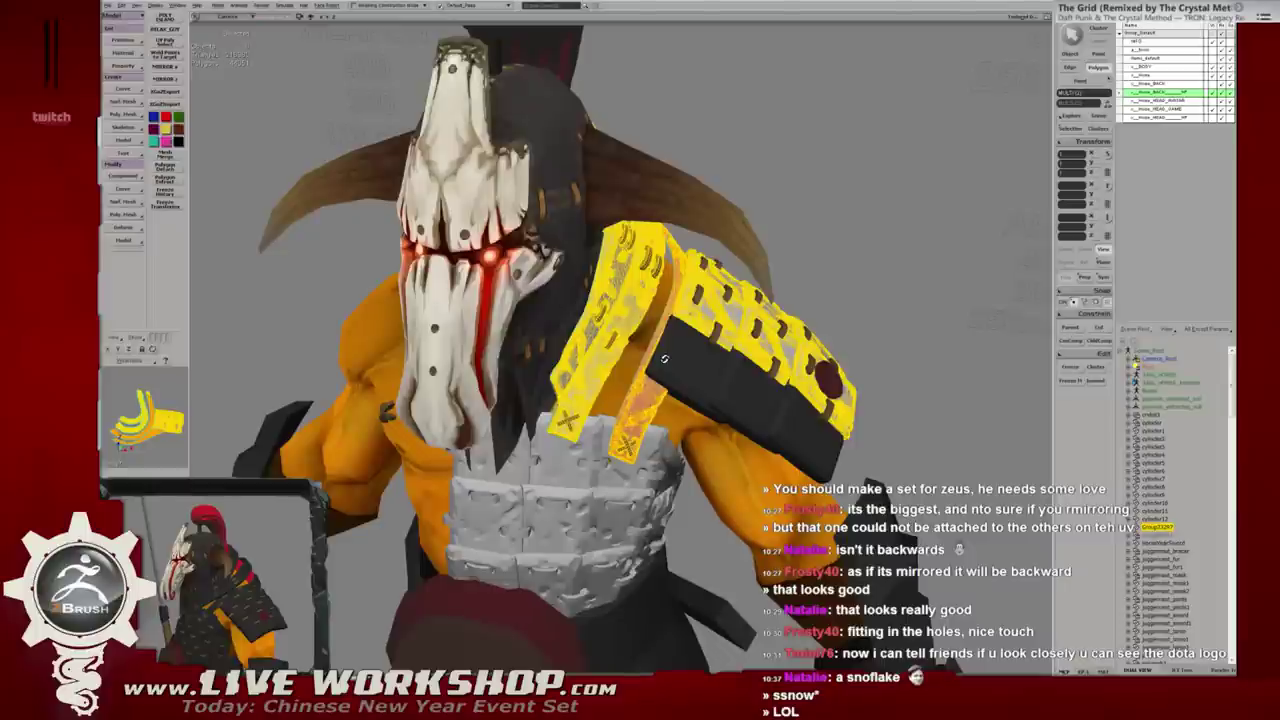
right_drag(663, 358, 652, 376)
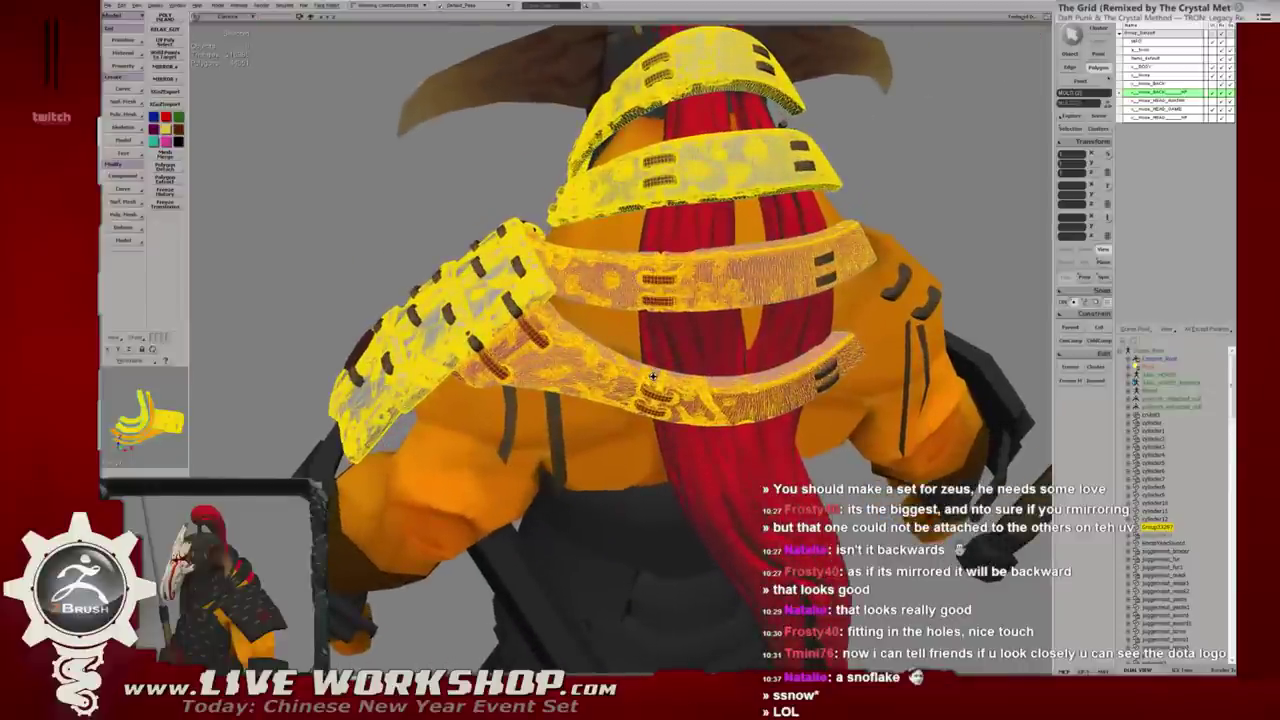
mouse_move(642, 372)
right_down()
mouse_move(688, 368)
mouse_move(608, 359)
mouse_move(685, 354)
mouse_move(689, 366)
mouse_move(624, 344)
right_up()
key(f)
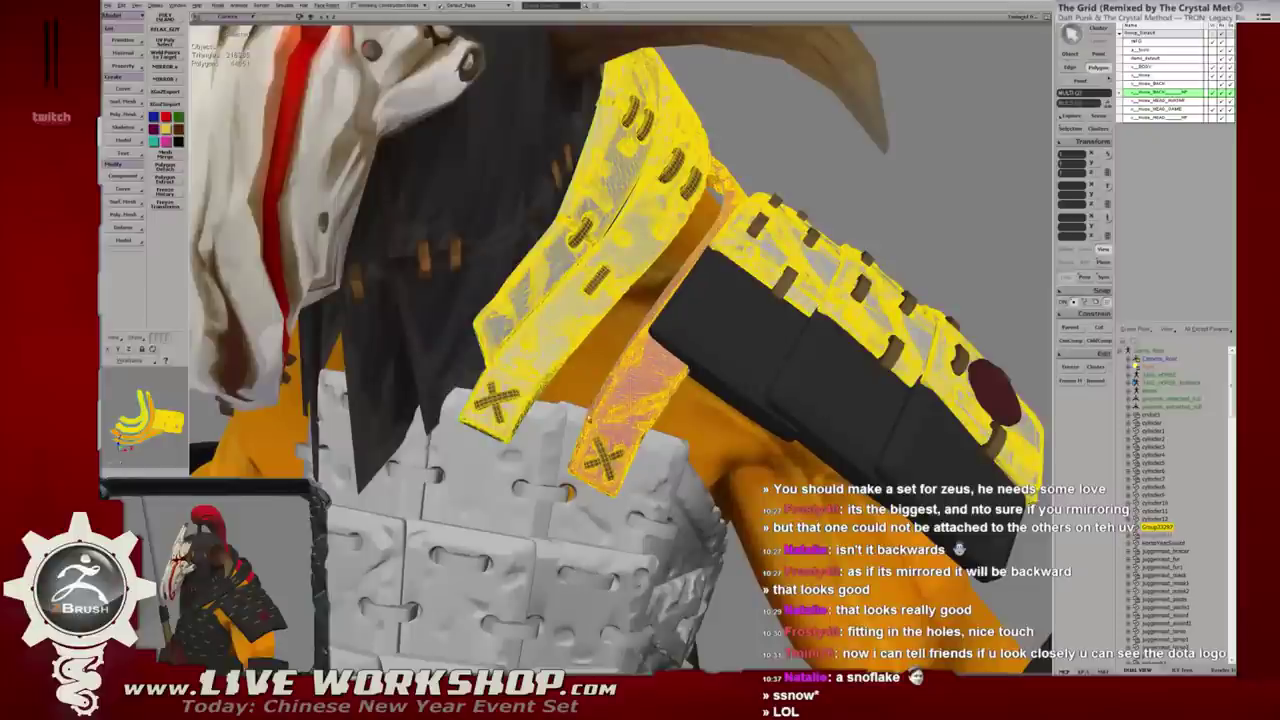
right_drag(624, 344, 690, 355)
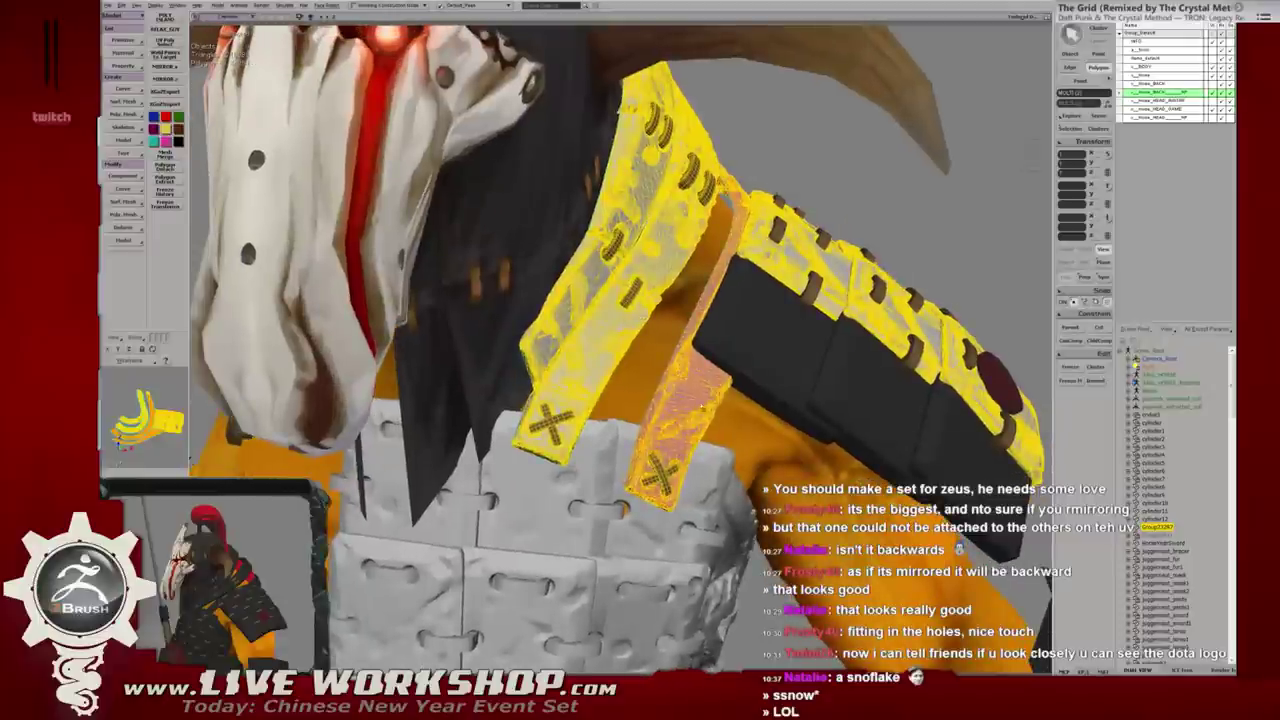
mouse_move(970, 210)
right_down()
mouse_move(867, 279)
mouse_move(778, 235)
mouse_move(842, 287)
mouse_move(800, 300)
mouse_move(881, 293)
mouse_move(842, 280)
mouse_move(820, 291)
mouse_move(855, 274)
mouse_move(658, 320)
right_up()
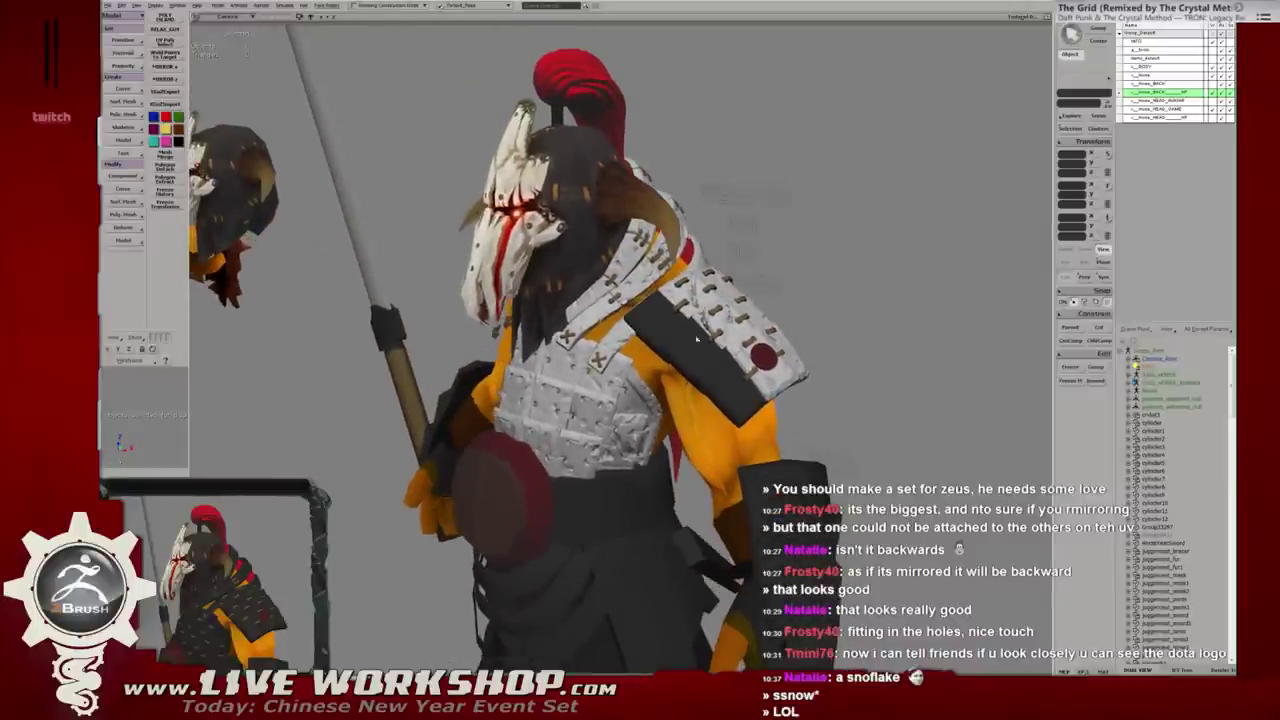
Select then deselect the shoulder pad and chest plate, orbit to the front, and open Display mode.
click(697, 340)
shift+click(591, 394)
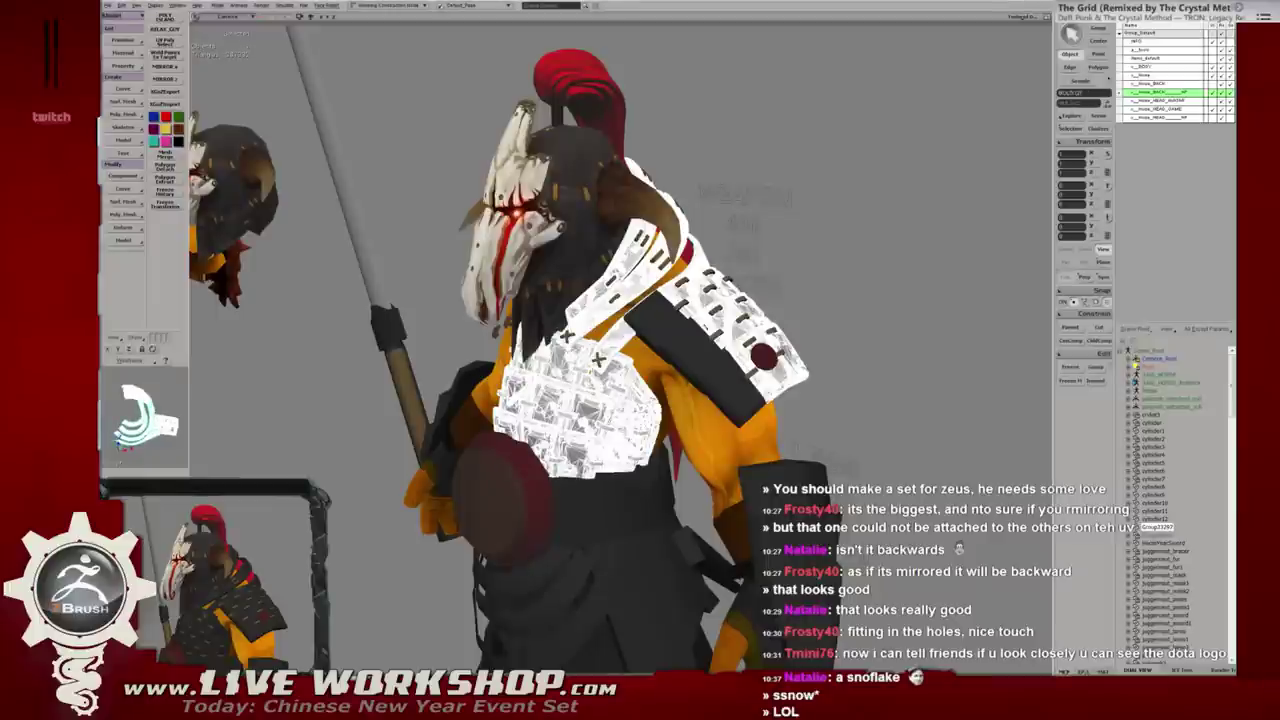
click(884, 263)
mouse_move(884, 263)
alt+mouse_down()
mouse_move(772, 250)
mouse_move(830, 250)
alt+mouse_up()
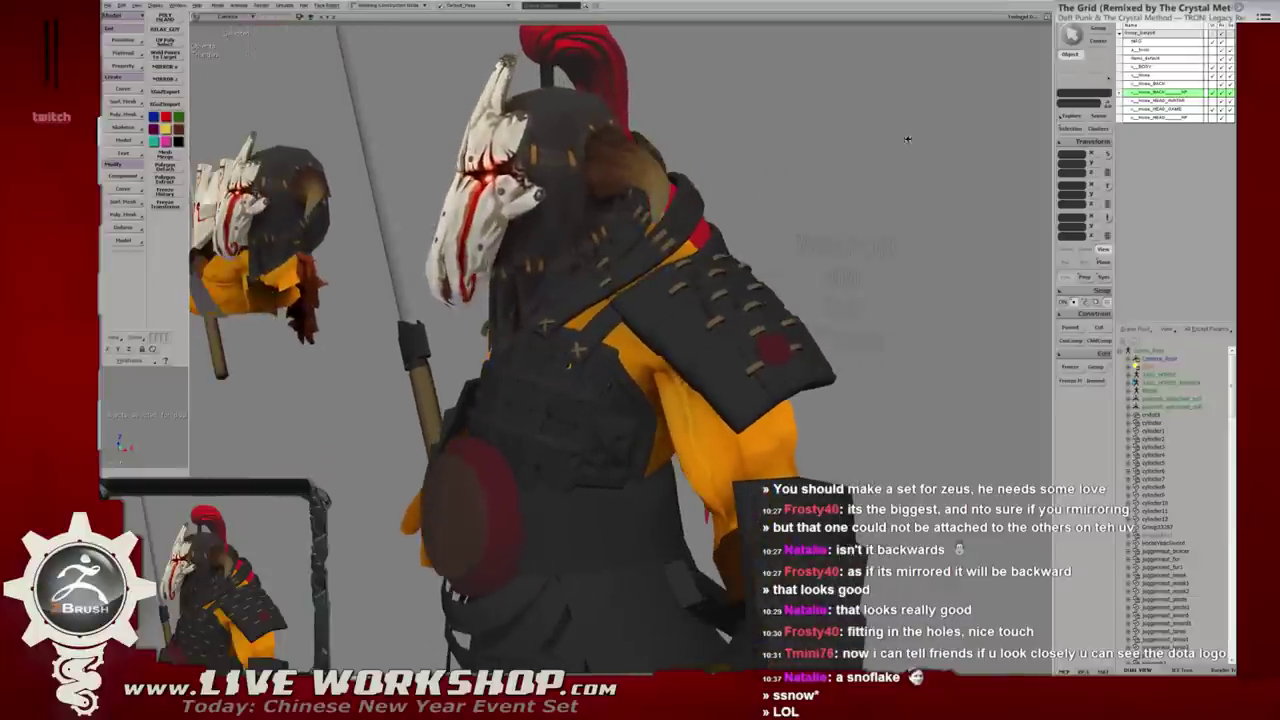
click(1020, 17)
mouse_move(990, 82)
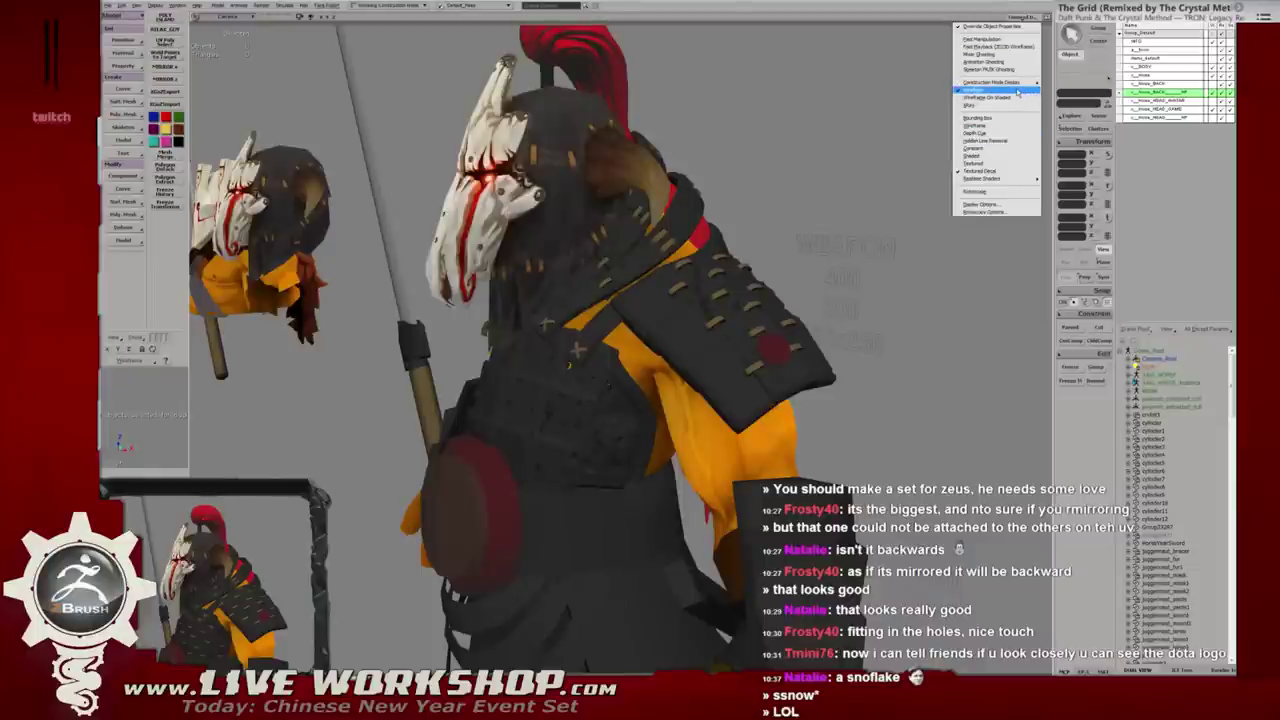
click(1018, 92)
alt+drag(795, 140, 1003, 196)
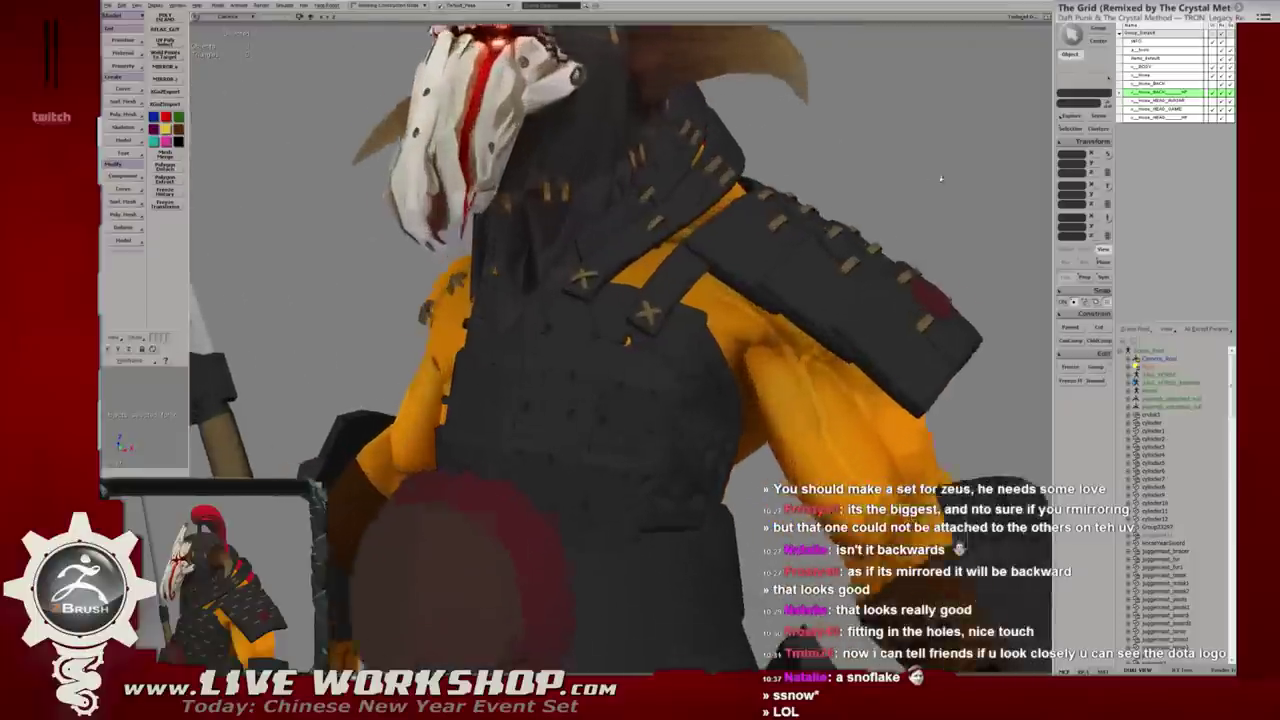
click(623, 335)
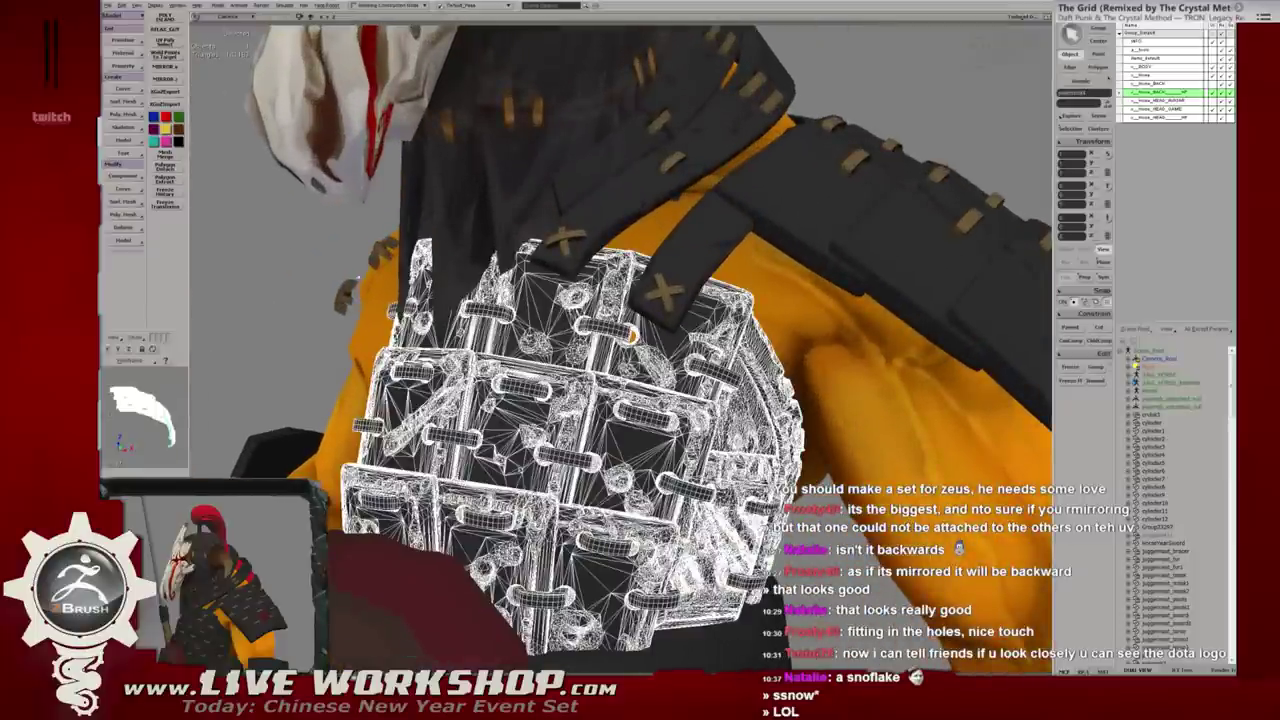
click(287, 237)
scroll(400, 250, down, 5)
alt+middle_drag(450, 250, 700, 280)
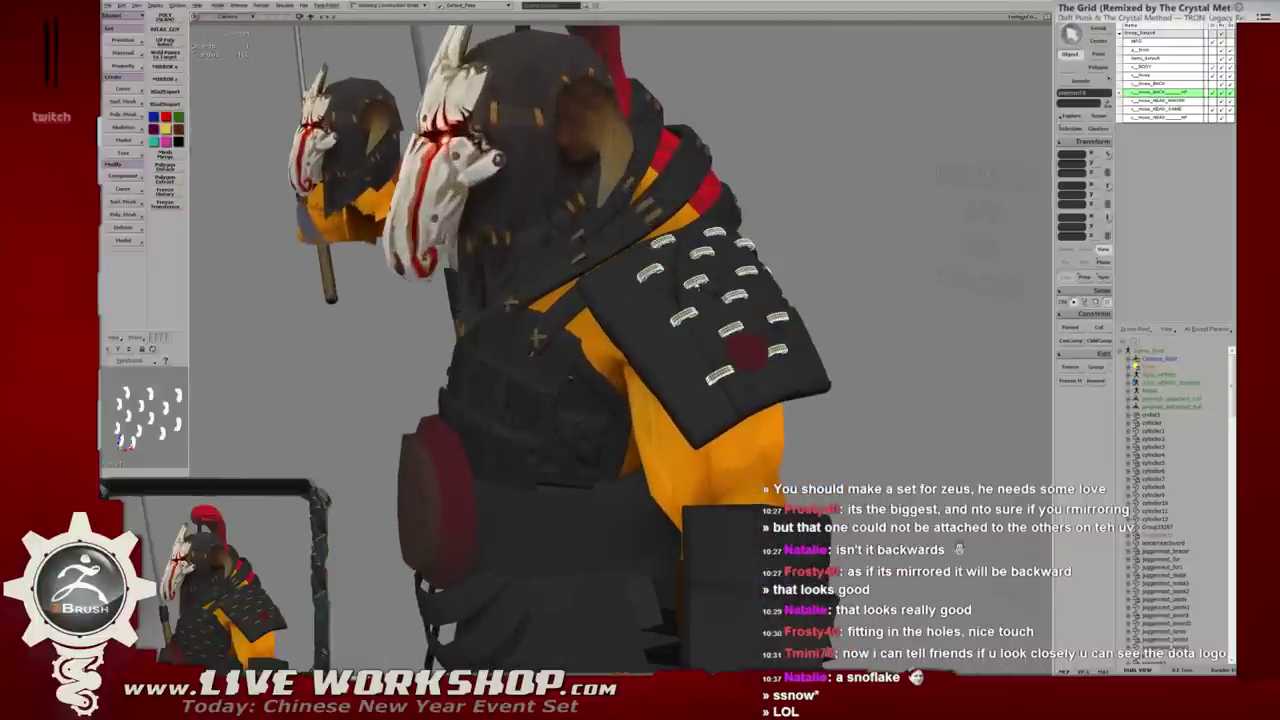
mouse_move(533, 343)
alt+middle_down()
mouse_move(678, 285)
mouse_move(650, 293)
mouse_move(617, 374)
mouse_move(658, 290)
mouse_move(718, 312)
mouse_move(486, 302)
mouse_move(773, 336)
mouse_move(806, 328)
alt+middle_up()
click(678, 285)
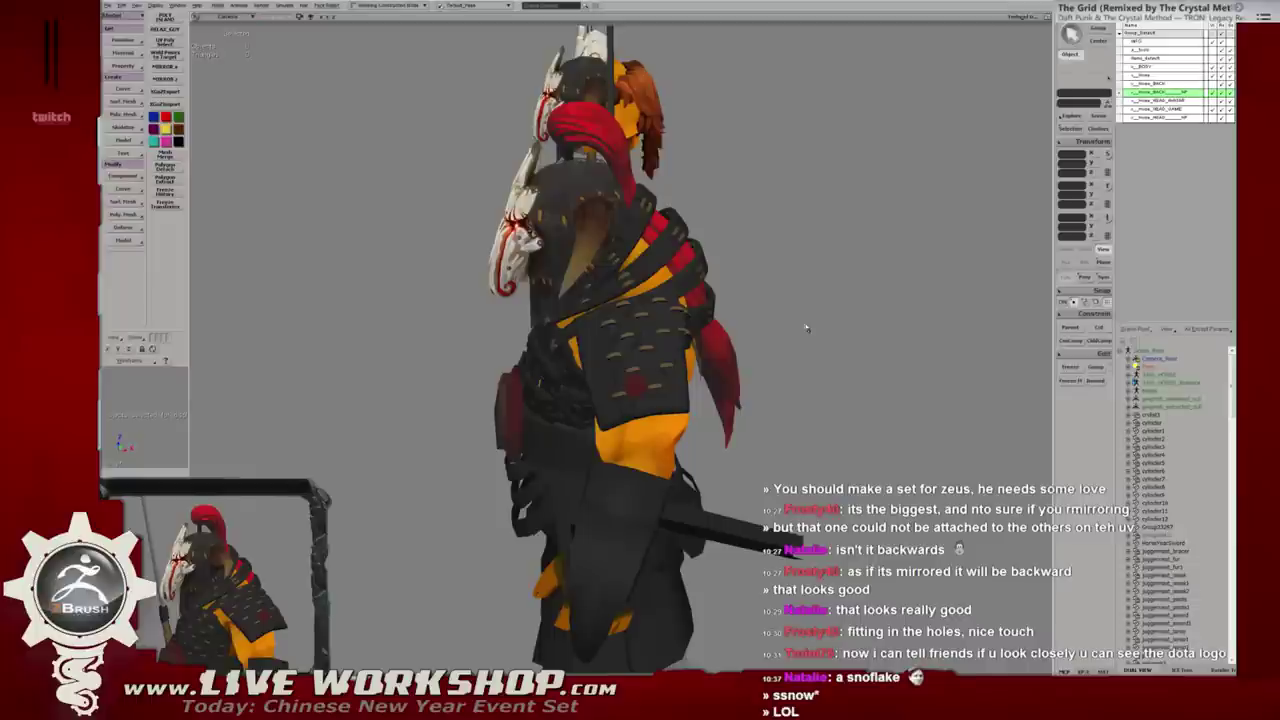
alt+middle_drag(805, 334, 834, 338)
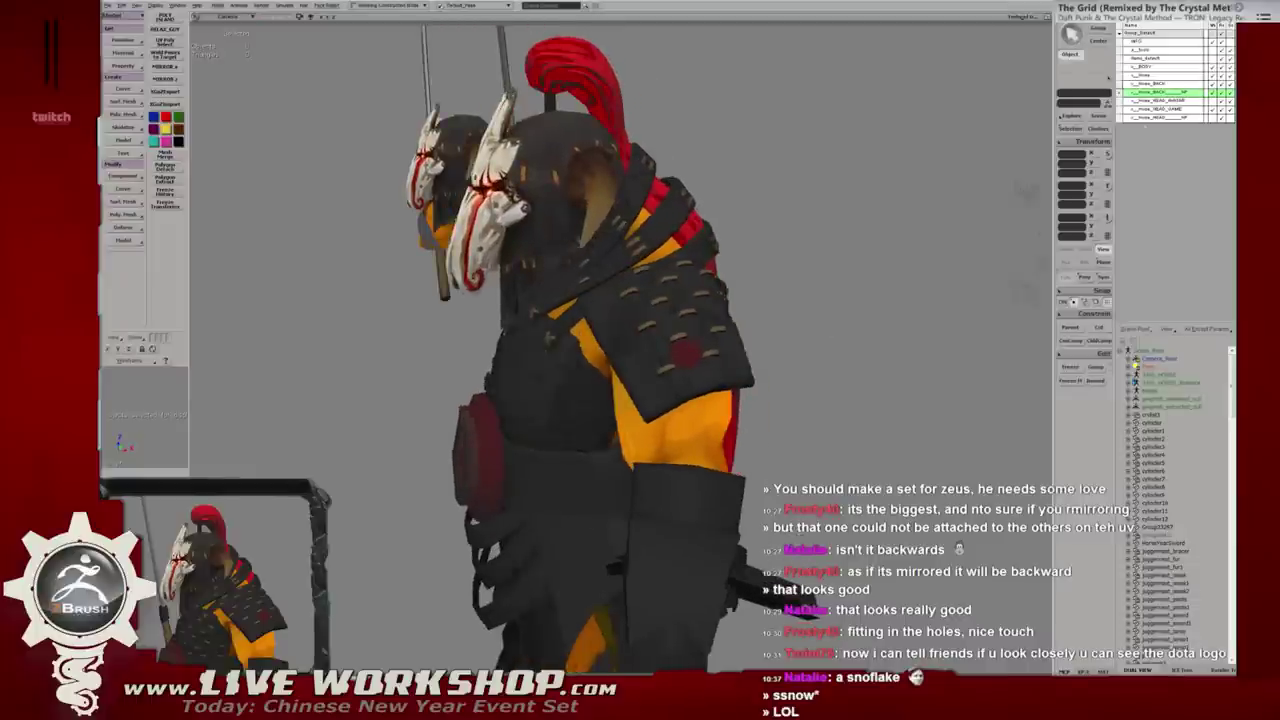
scroll(662, 316, up, 3)
click(662, 316)
click(565, 310)
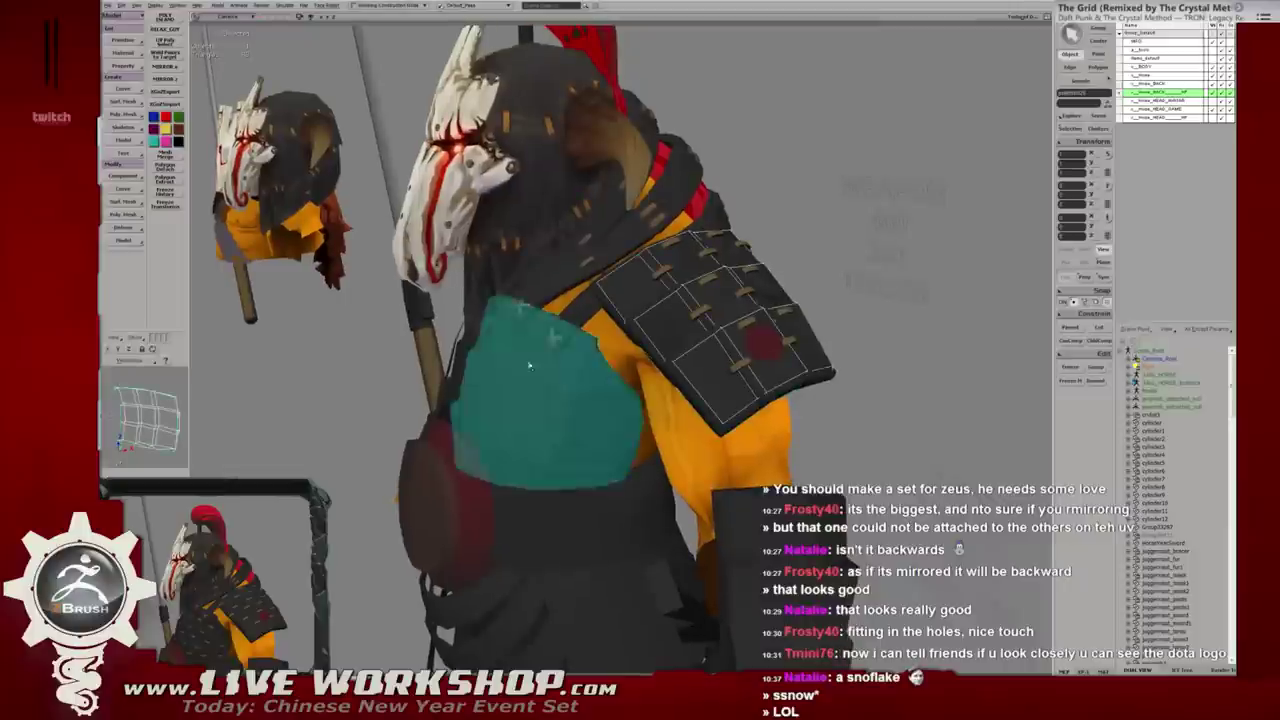
alt+drag(565, 310, 585, 292)
click(530, 320)
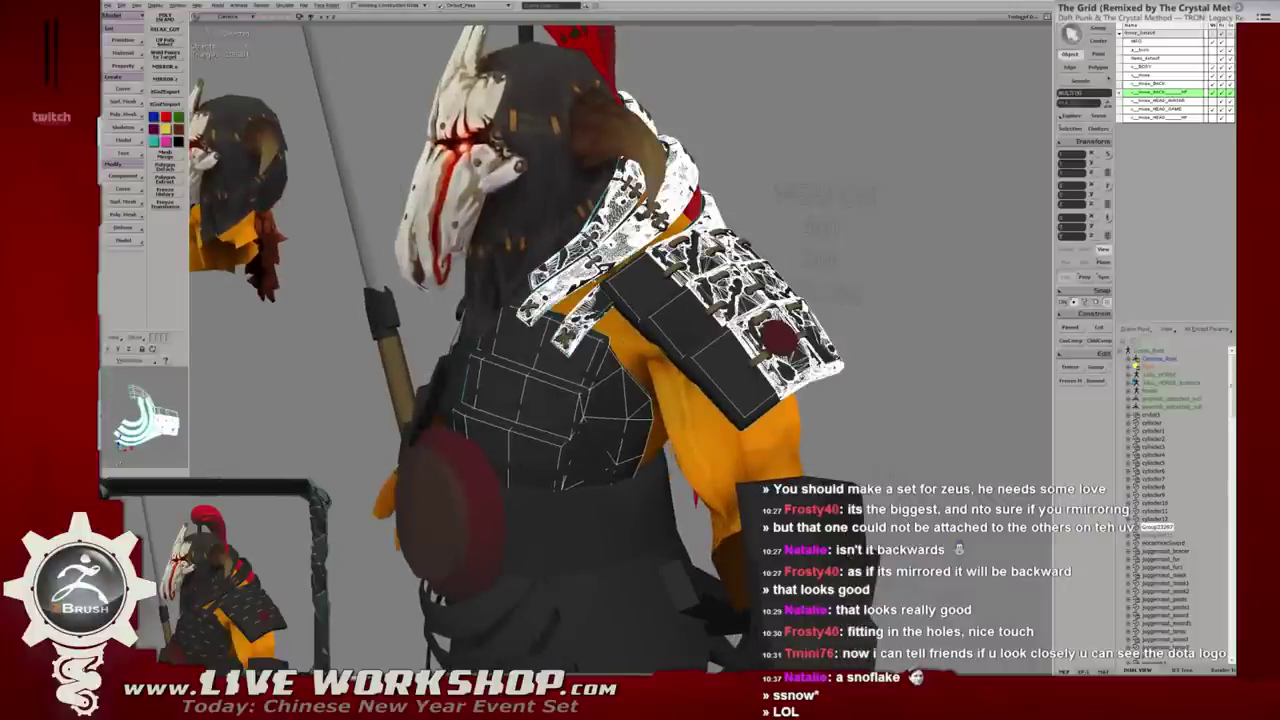
alt+drag(640, 265, 689, 261)
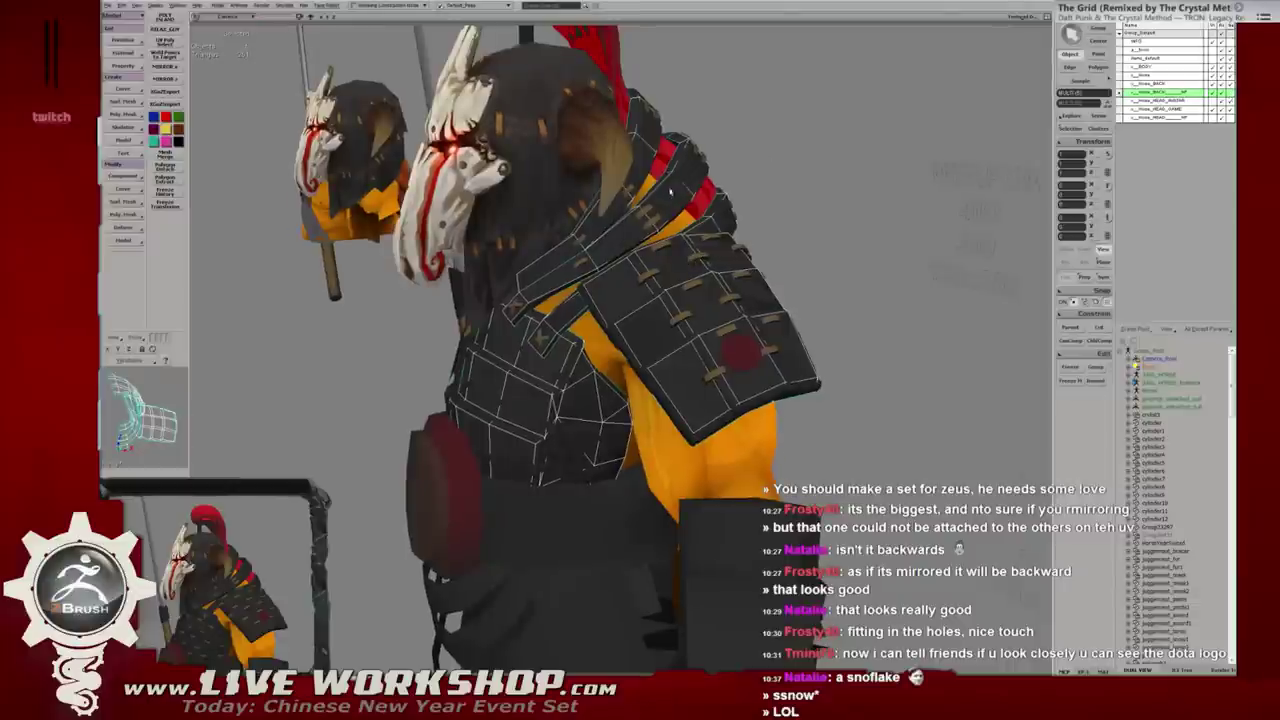
mouse_move(706, 226)
mouse_down()
mouse_move(669, 168)
mouse_move(652, 192)
mouse_up()
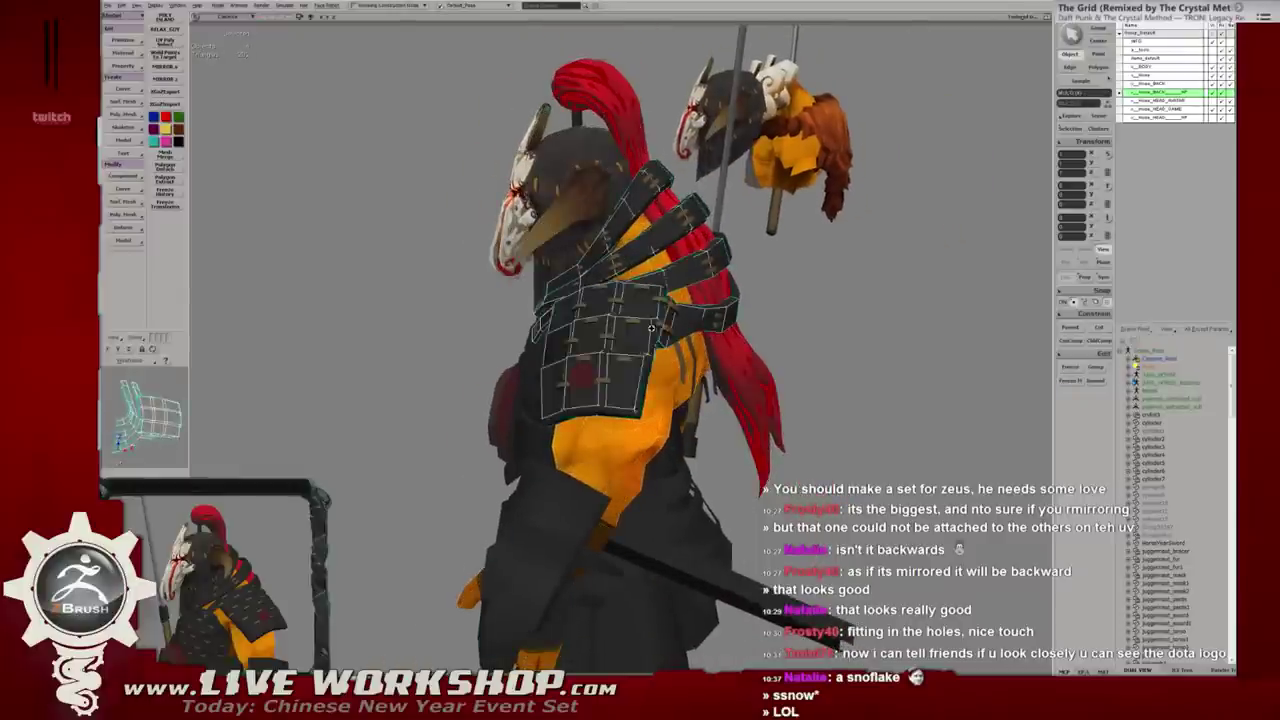
drag(700, 312, 710, 318)
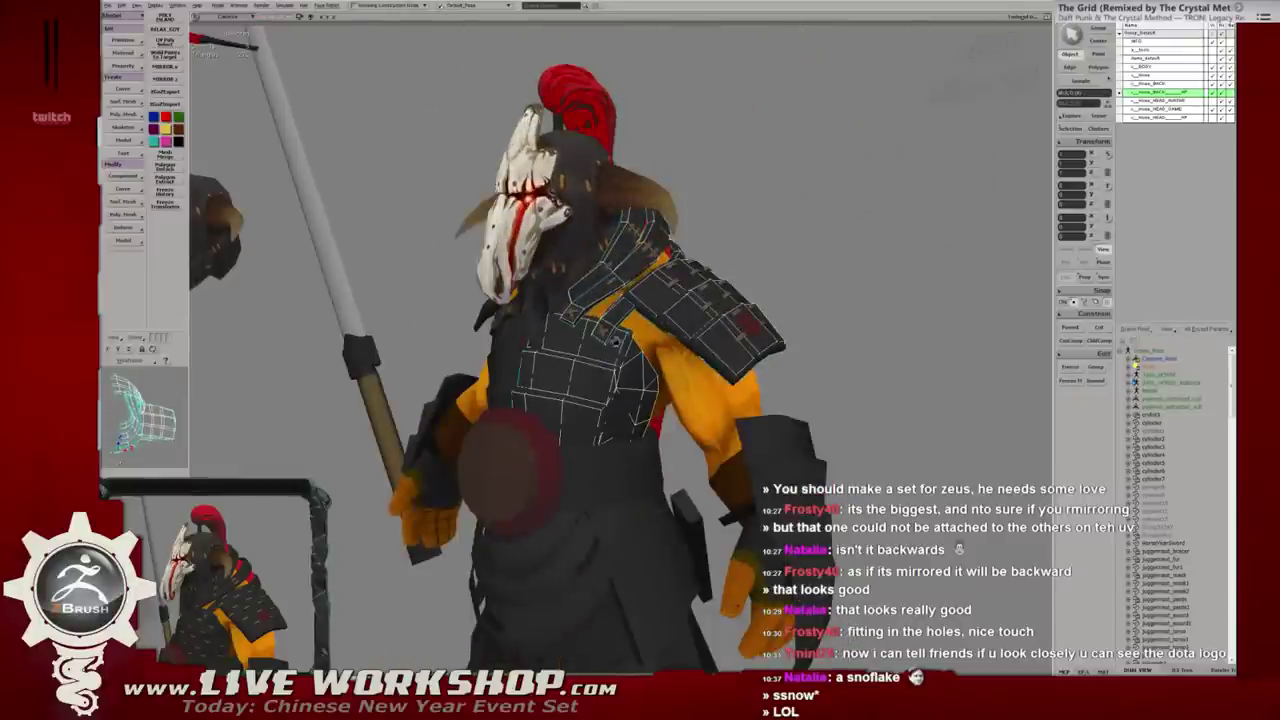
mouse_move(616, 342)
mouse_down()
mouse_move(597, 187)
mouse_move(660, 250)
mouse_up()
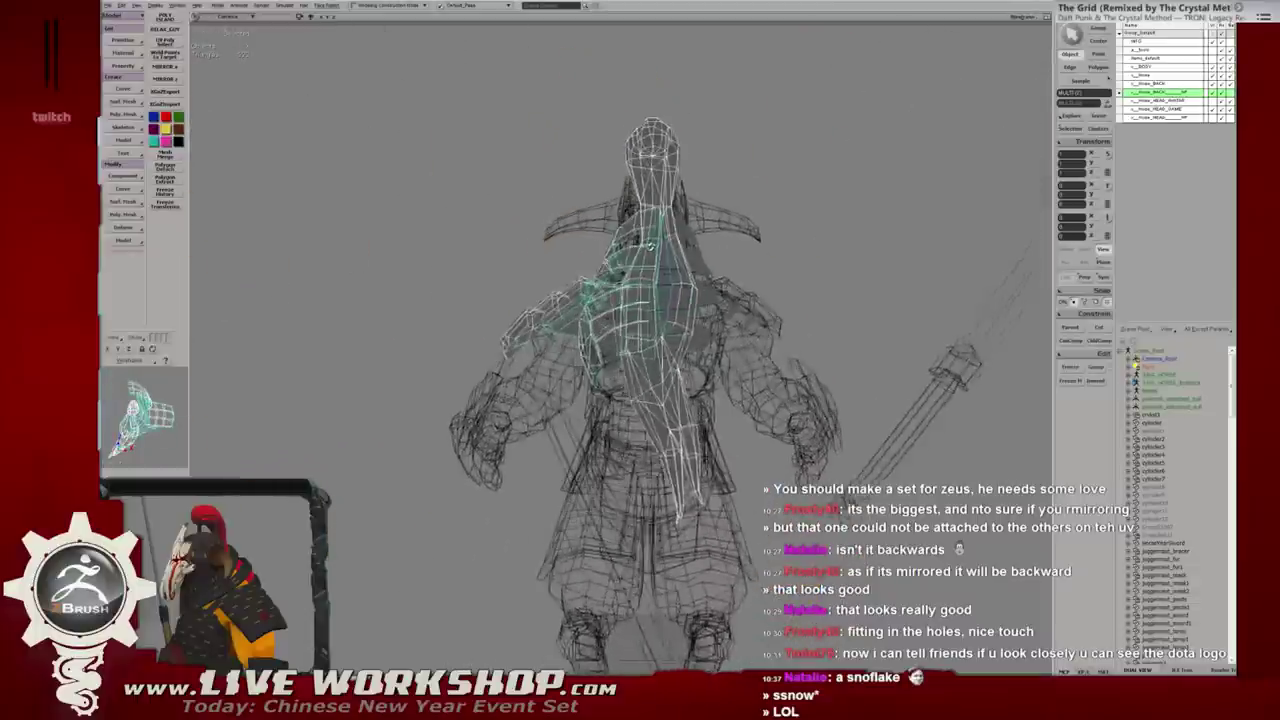
alt+right_drag(660, 250, 749, 257)
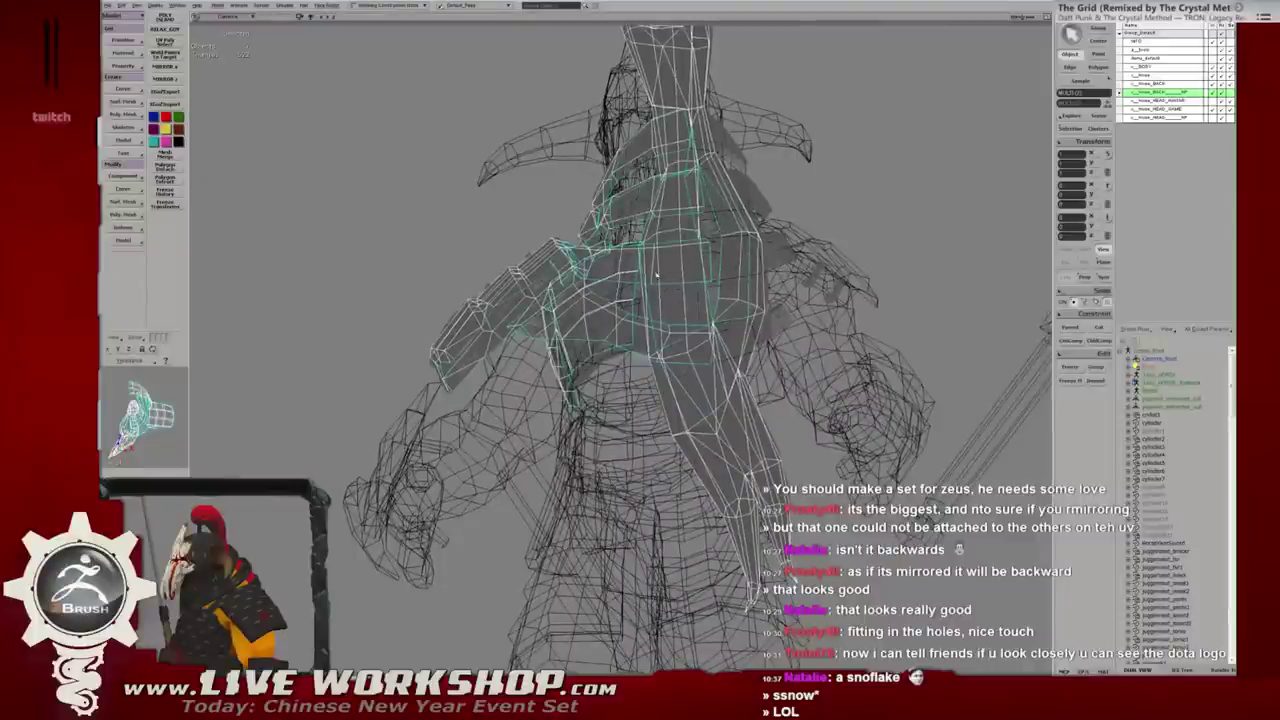
alt+drag(755, 274, 712, 286)
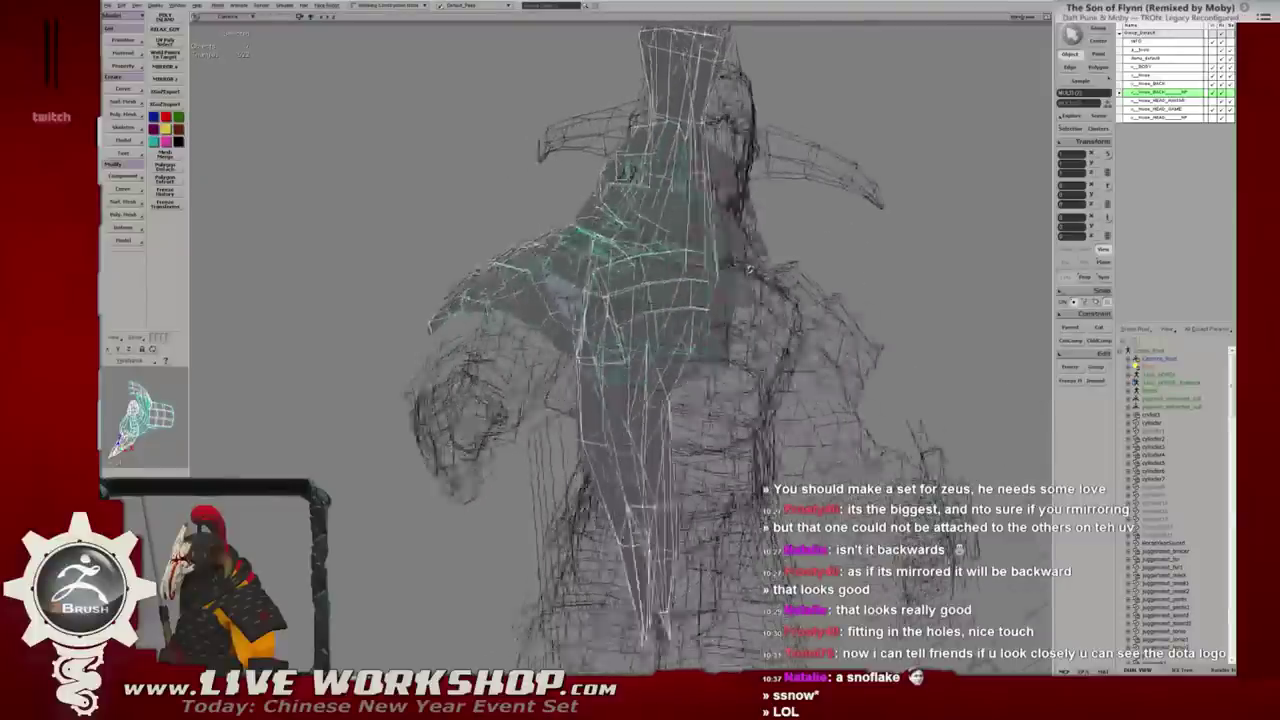
mouse_move(658, 322)
alt+right_down()
mouse_move(733, 328)
mouse_move(640, 320)
alt+right_up()
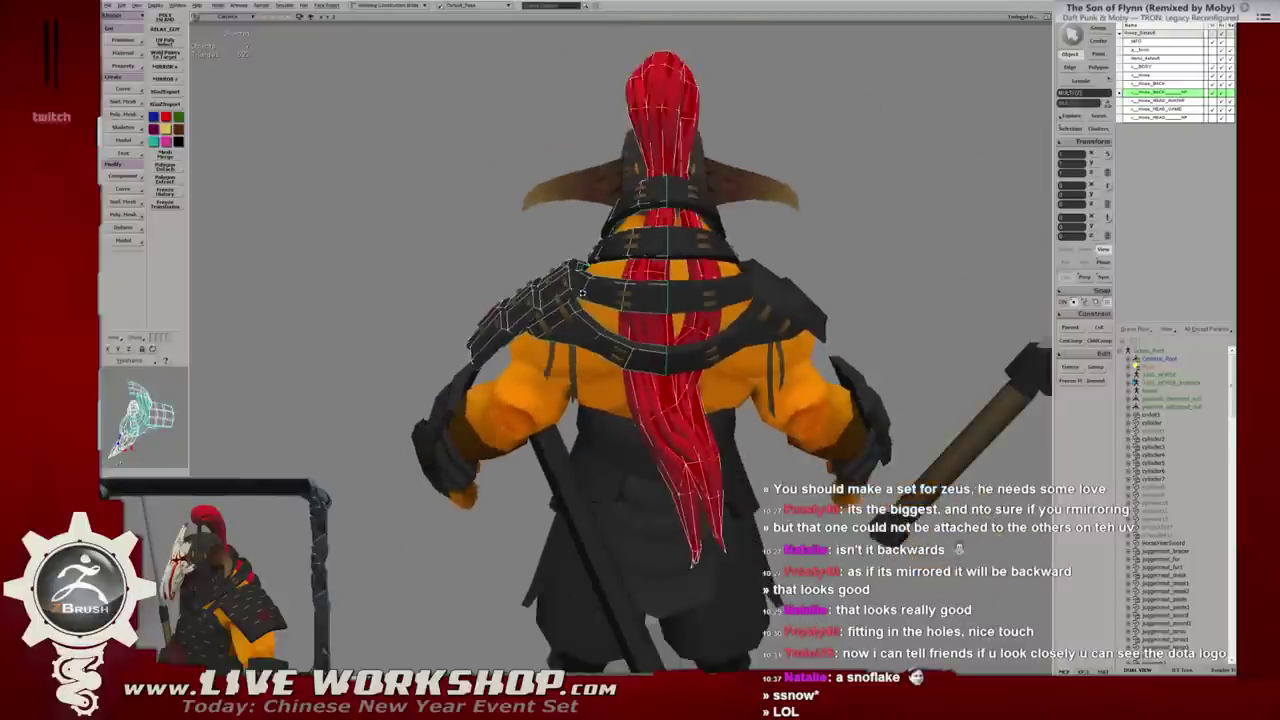
key(4)
mouse_move(636, 318)
alt+mouse_down()
mouse_move(662, 320)
mouse_move(647, 281)
alt+mouse_up()
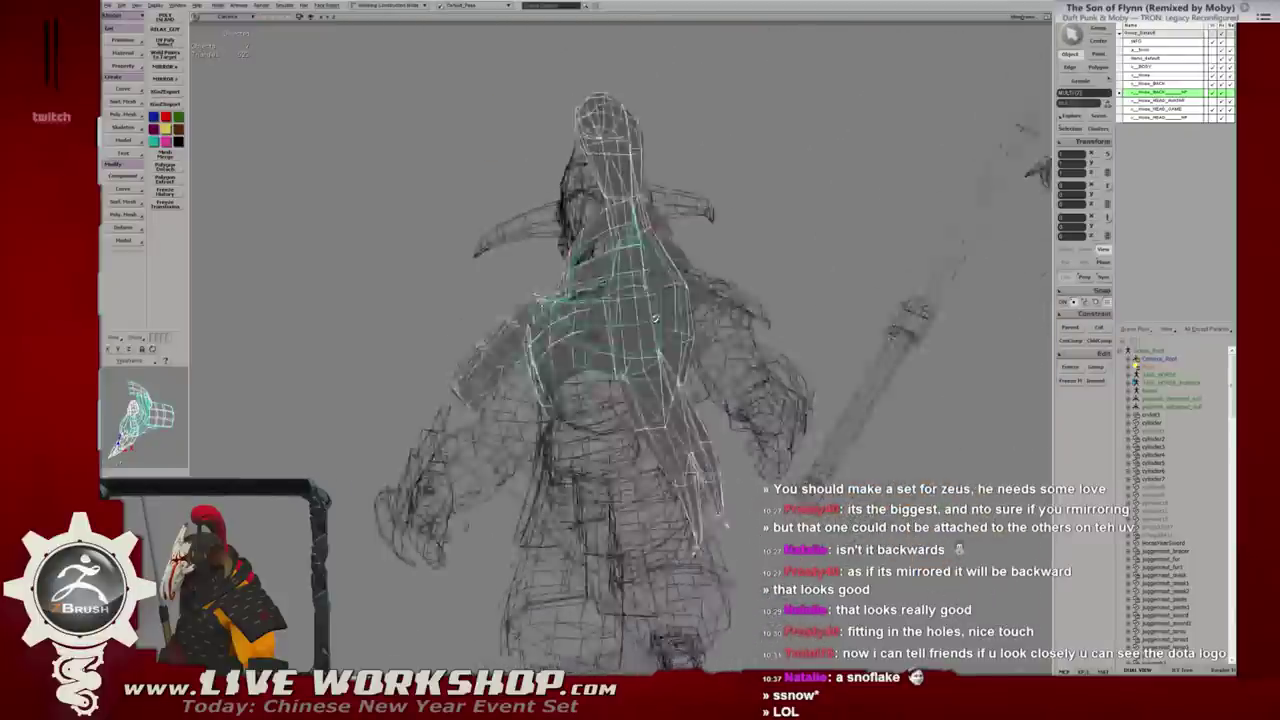
key(6)
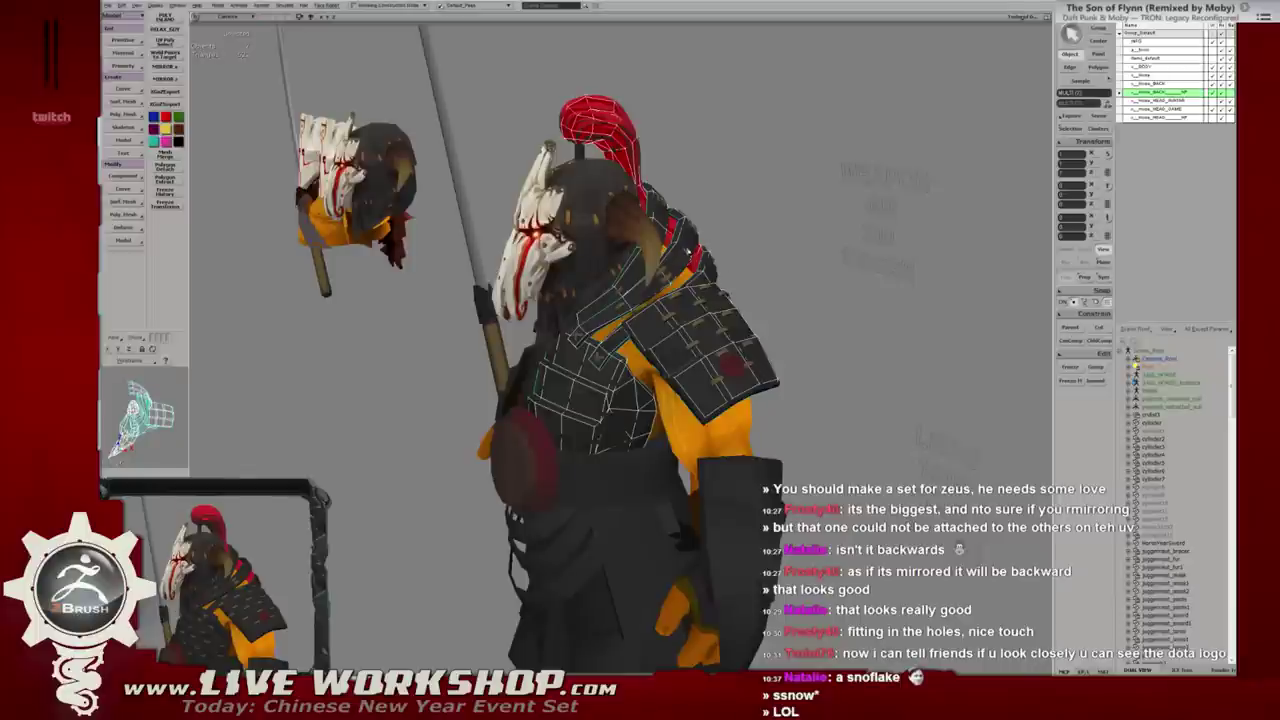
Frame the shoulder armour in wireframe and select the shoulder plate mesh.
scroll(691, 254, up, 2)
scroll(710, 280, up, 3)
scroll(744, 330, up, 2)
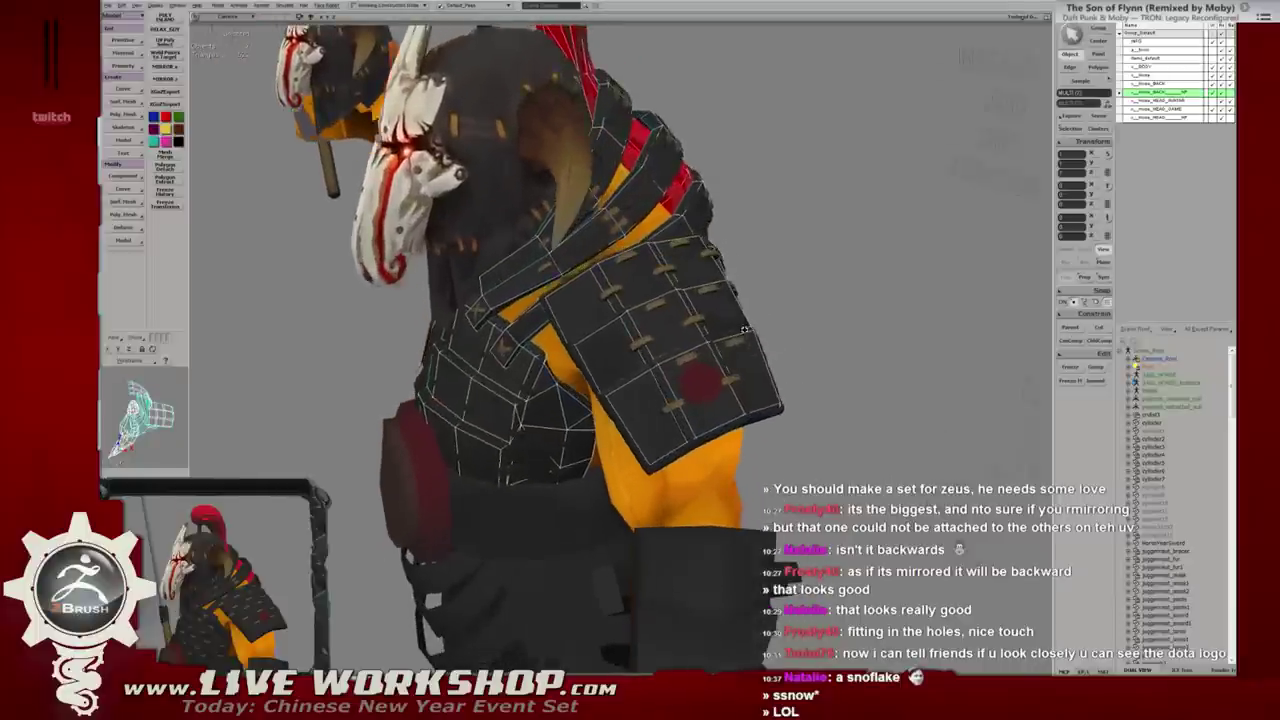
middle_drag(744, 330, 600, 290)
drag(600, 290, 735, 455)
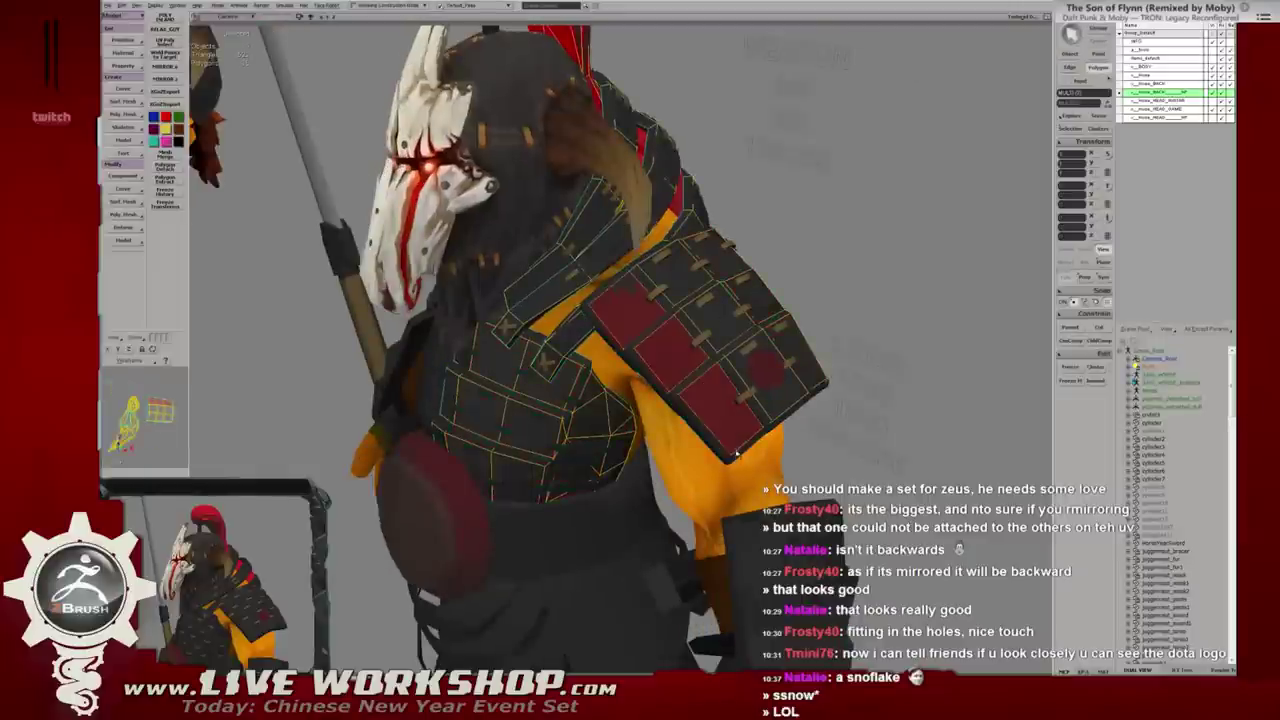
mouse_move(736, 455)
alt+middle_down()
mouse_move(720, 430)
mouse_move(766, 448)
alt+middle_up()
key(F3)
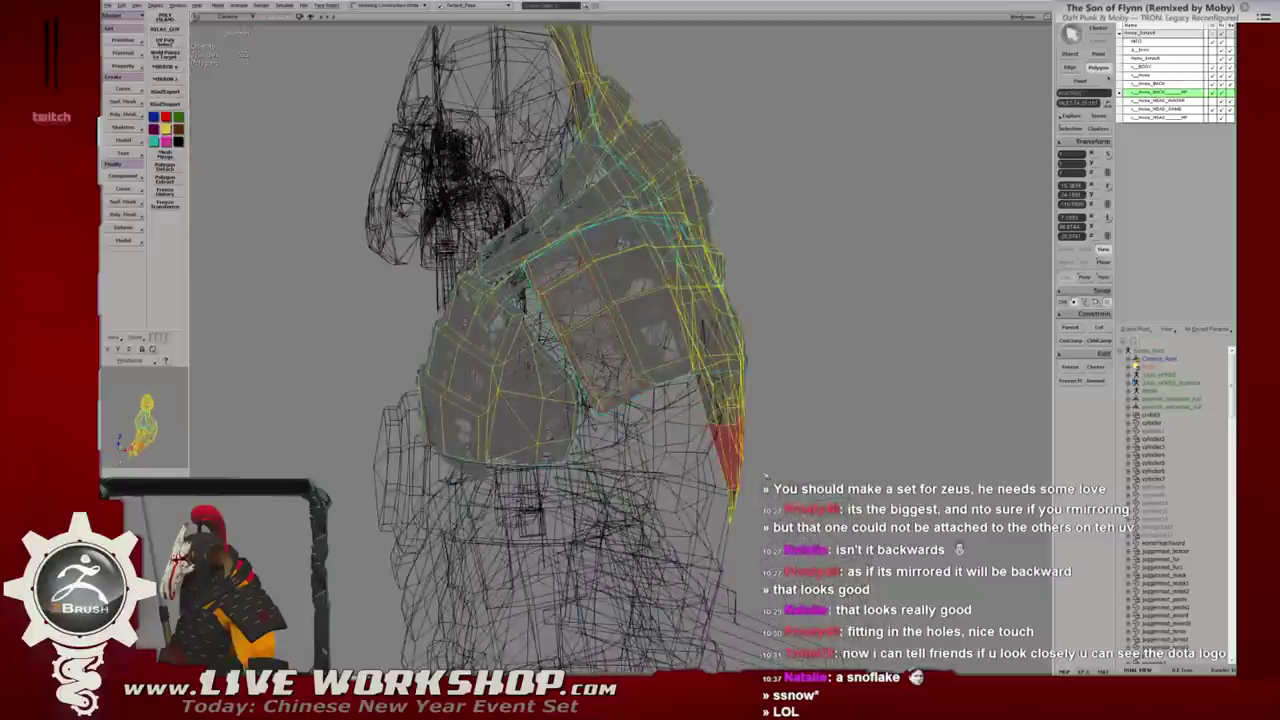
drag(630, 350, 593, 407)
alt+middle_drag(595, 412, 620, 395)
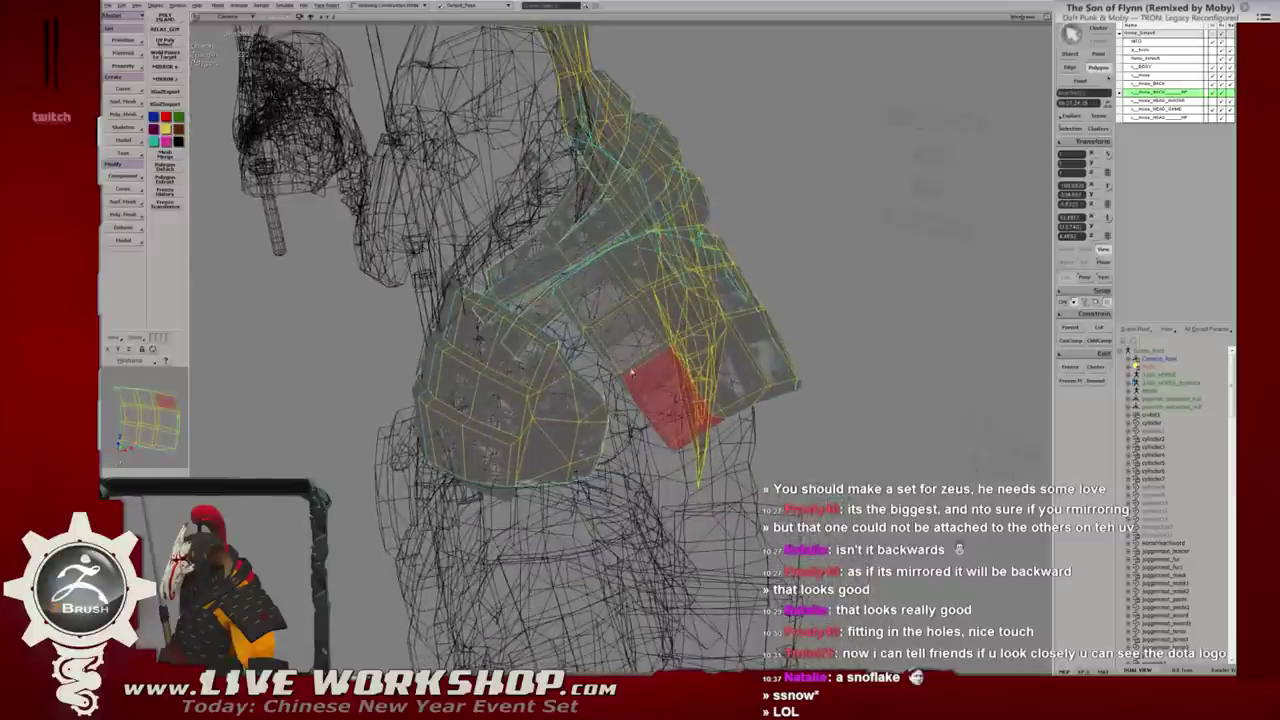
drag(660, 420, 582, 336)
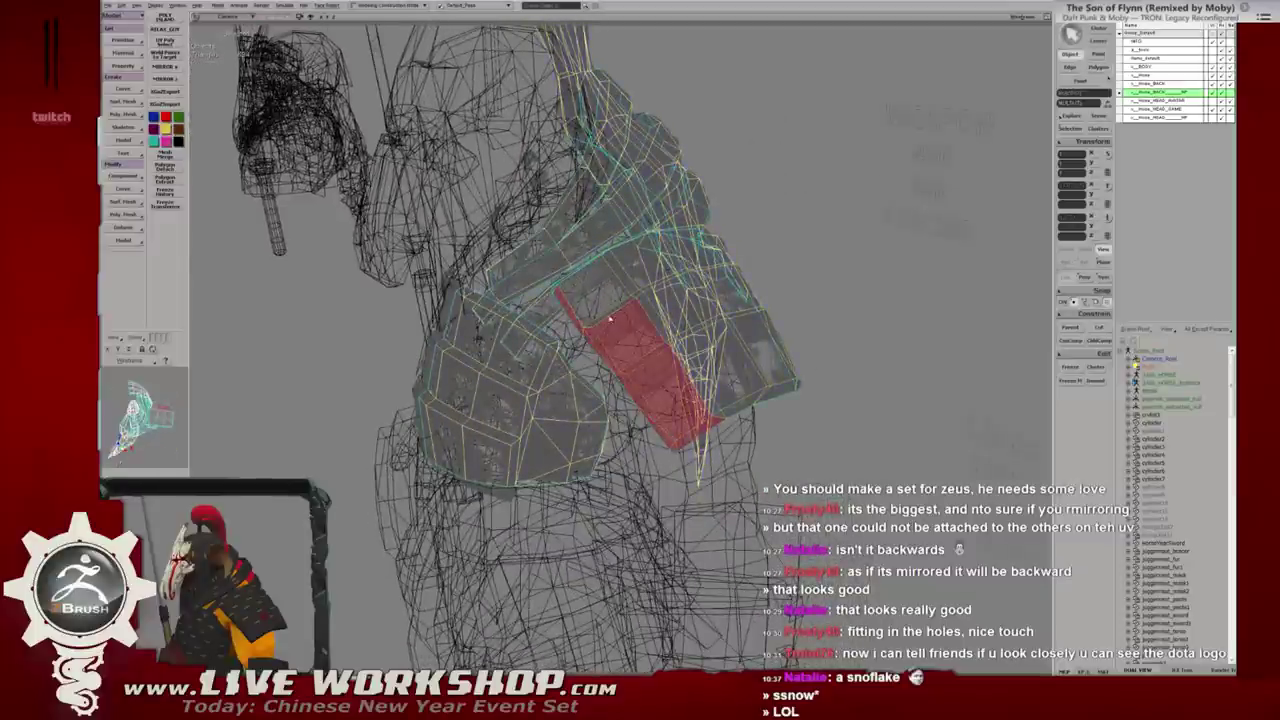
click(650, 298)
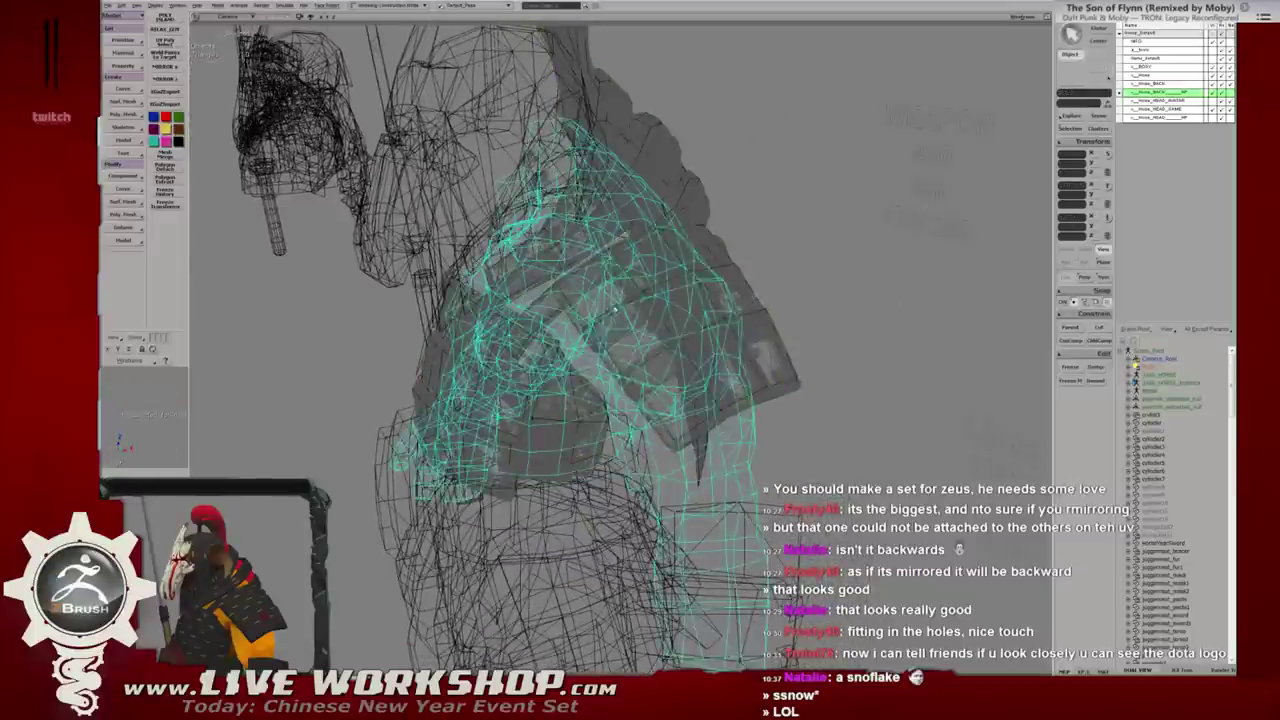
click(763, 284)
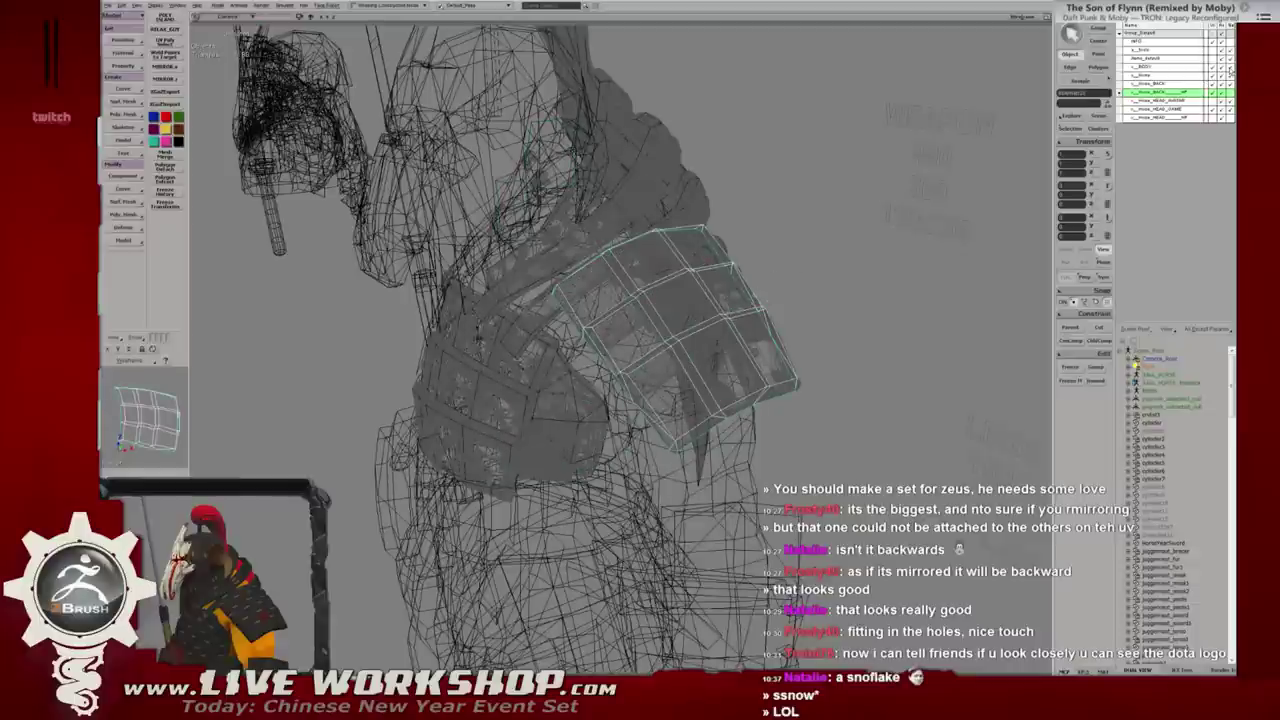
Select a column of the shoulder plate's polygons and extract them into a separate piece.
key(3)
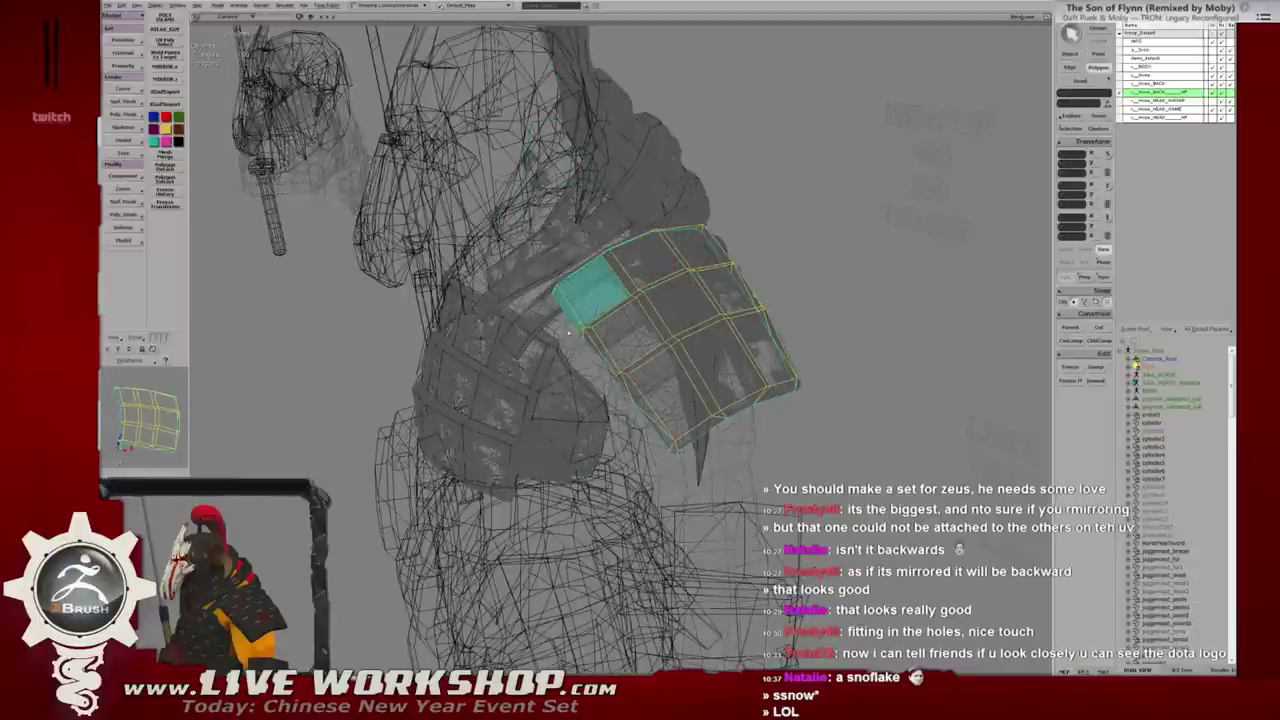
drag(588, 285, 690, 440)
alt+middle_drag(690, 440, 676, 347)
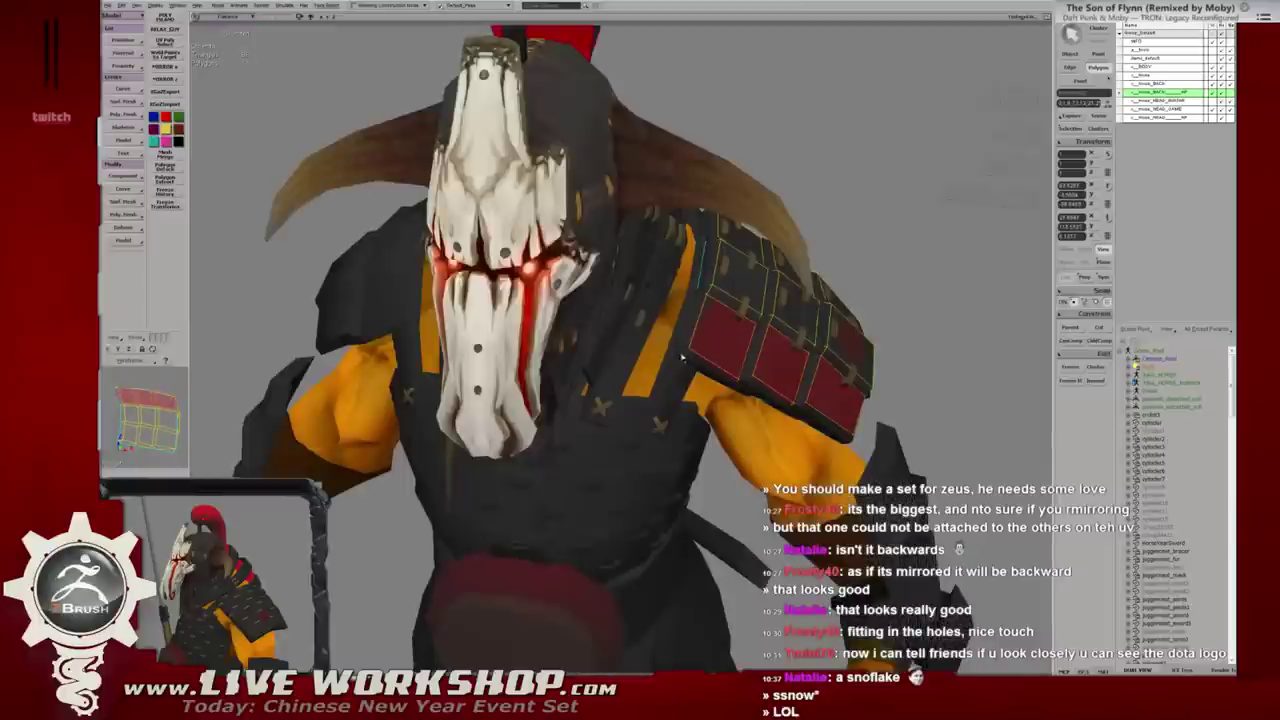
mouse_move(695, 344)
alt+middle_down()
mouse_move(727, 330)
mouse_move(628, 314)
alt+middle_up()
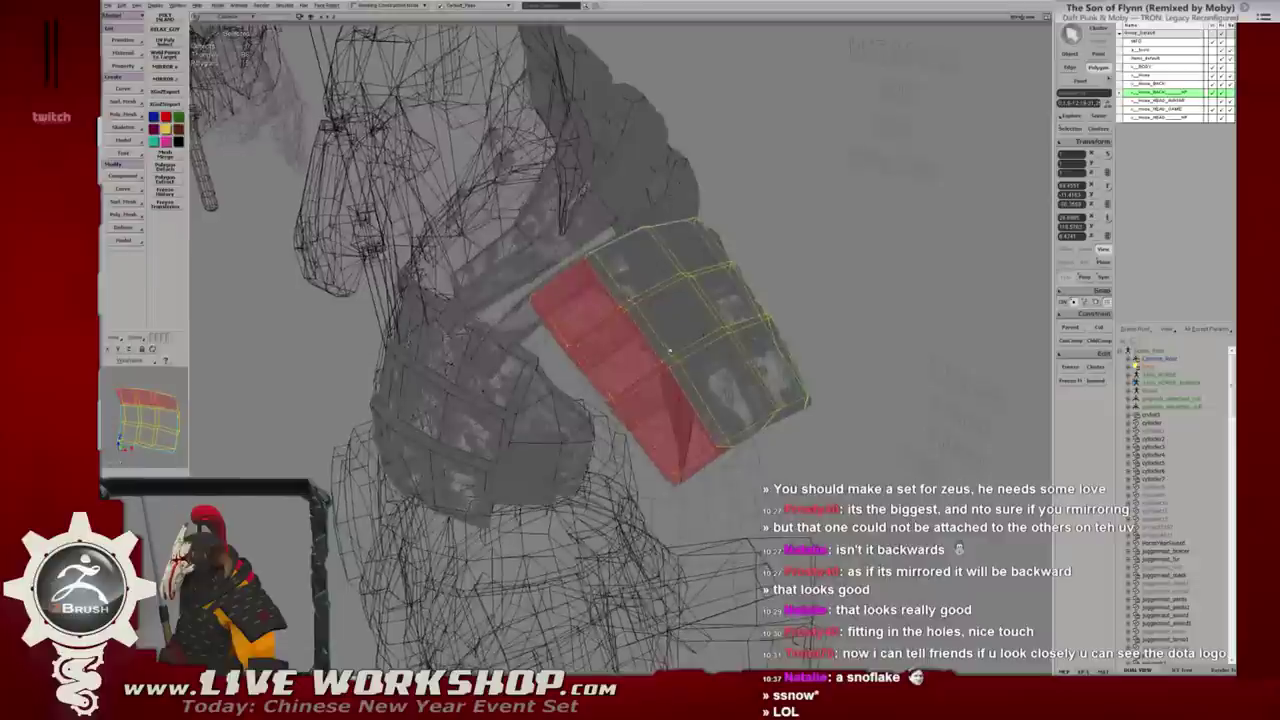
right_click(628, 314)
click(678, 591)
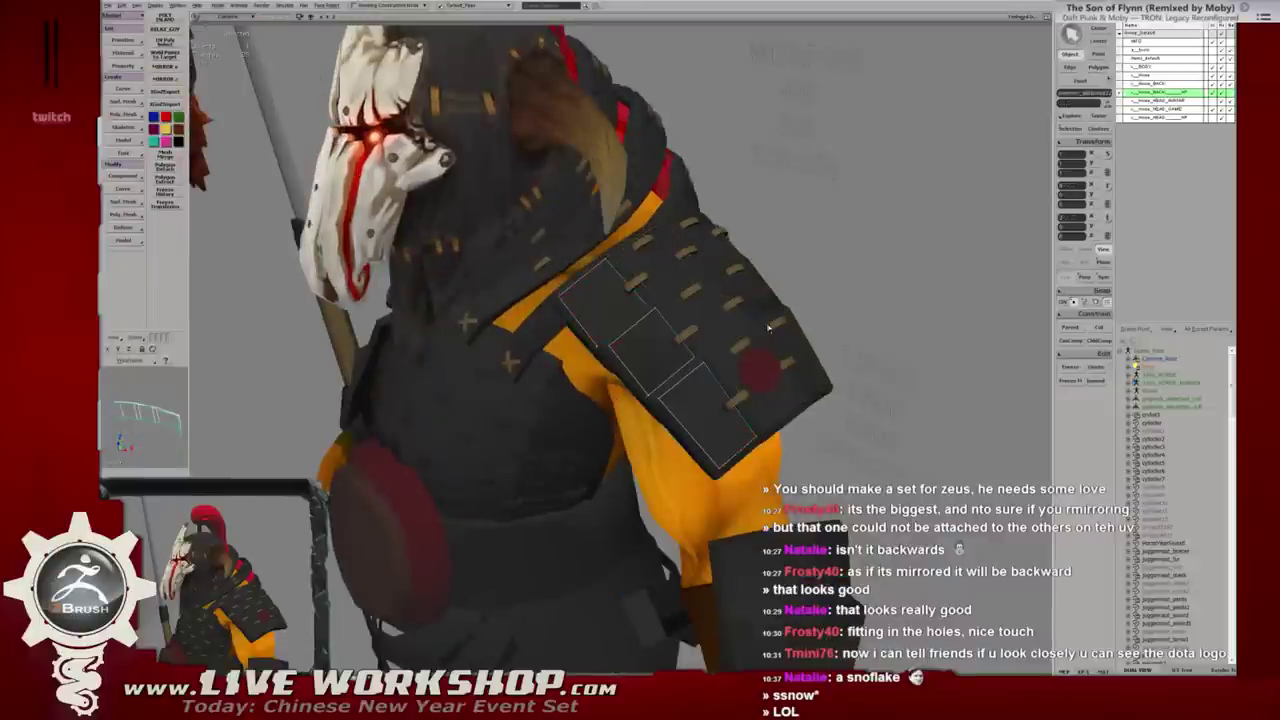
mouse_move(711, 316)
alt+middle_down()
mouse_move(665, 316)
mouse_move(530, 391)
mouse_move(598, 350)
alt+middle_up()
click(662, 312)
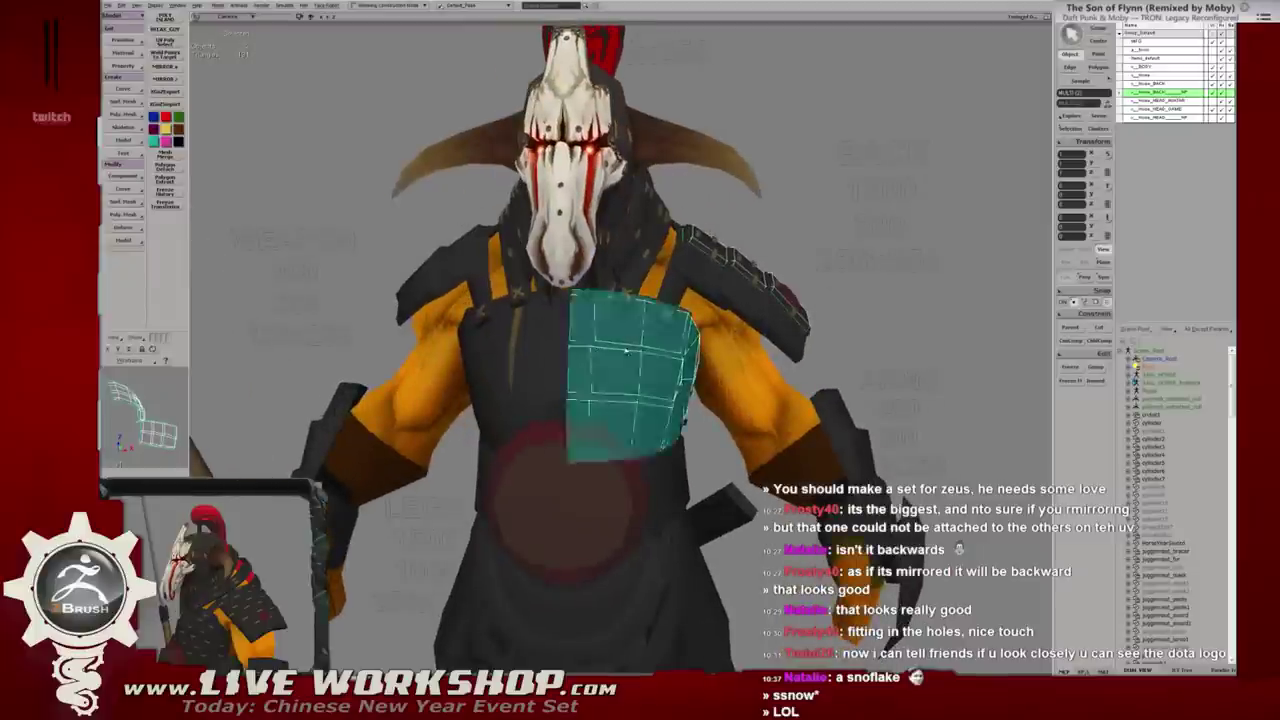
Select the chest plate and show the torso skin mesh beside it in the layer list.
click(626, 350)
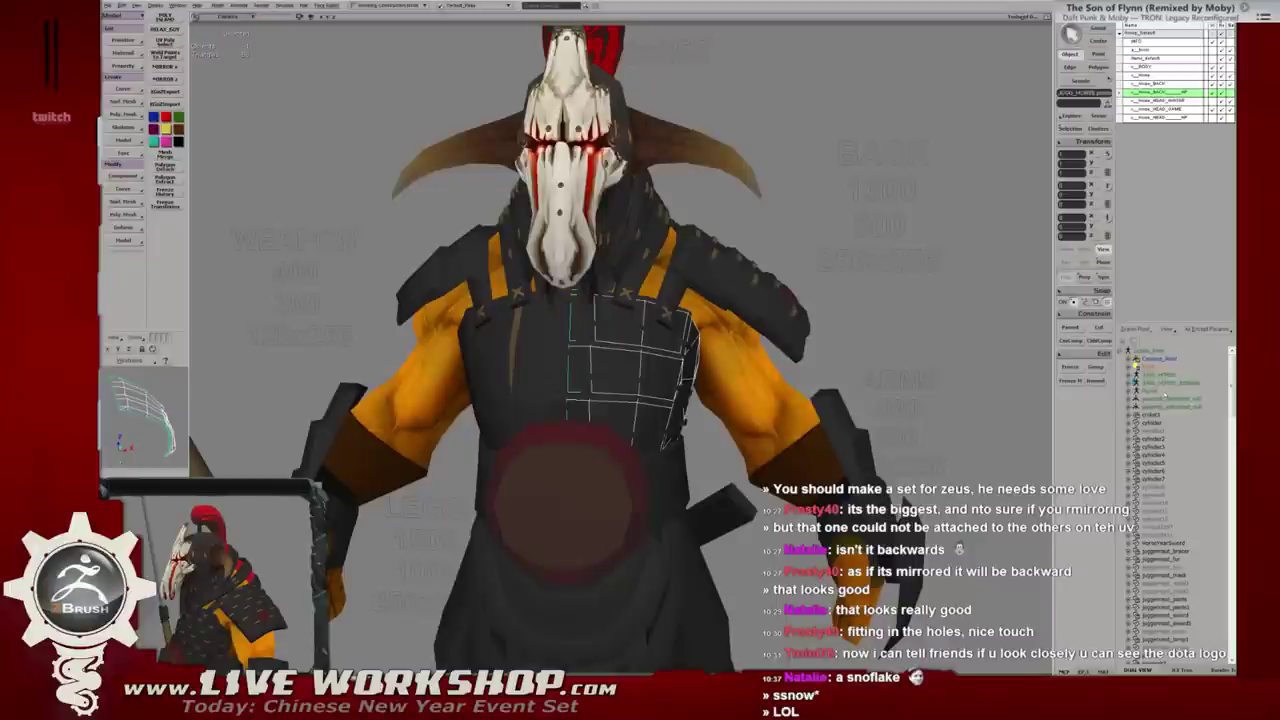
click(1163, 398)
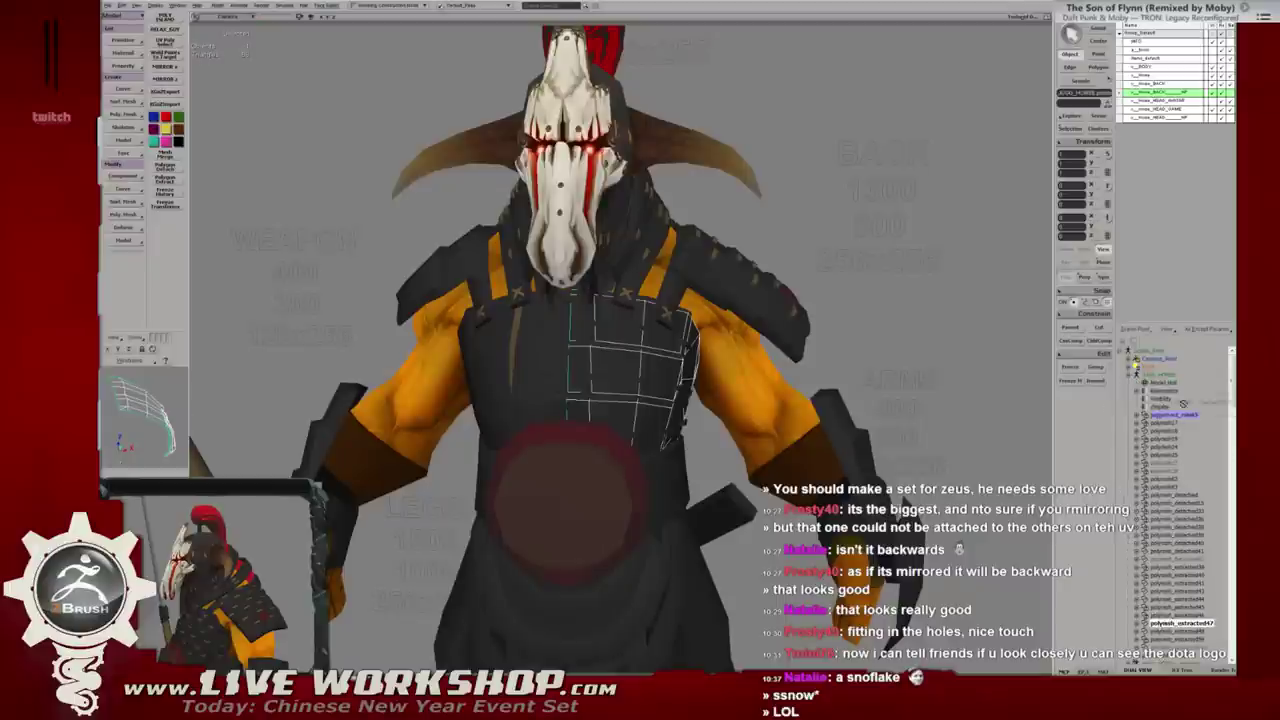
click(1140, 358)
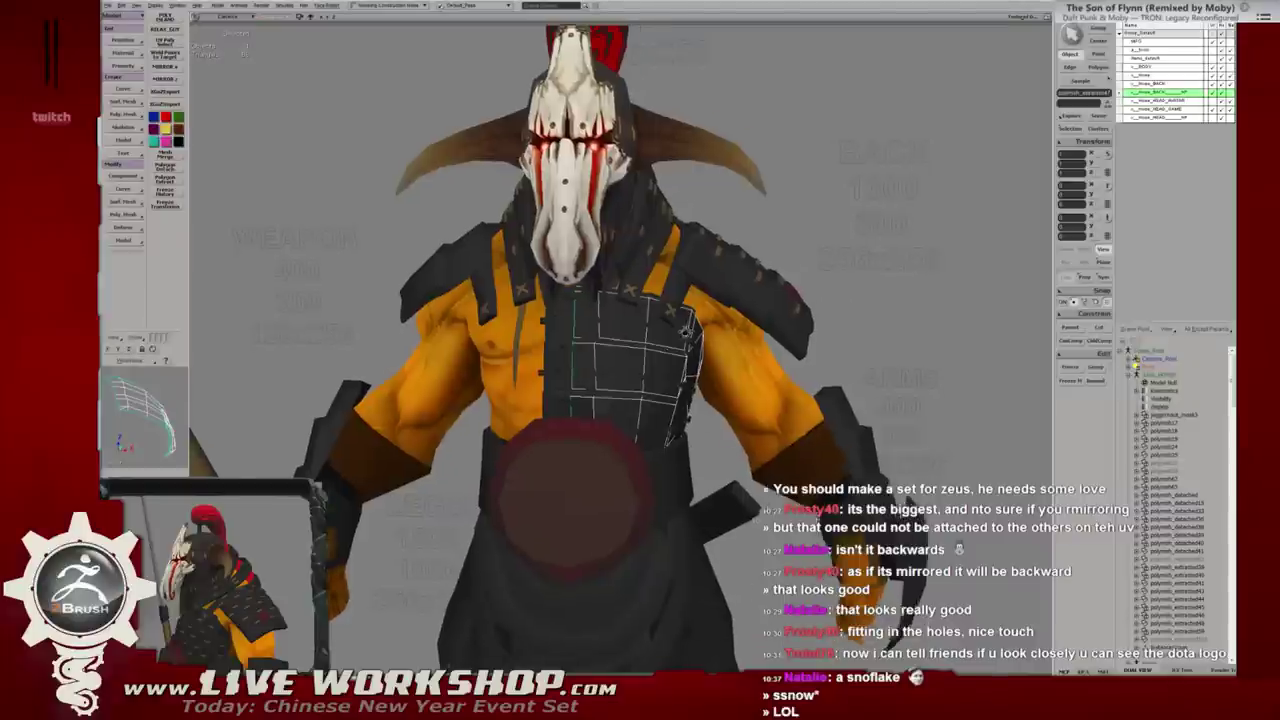
scroll(768, 314, up, 3)
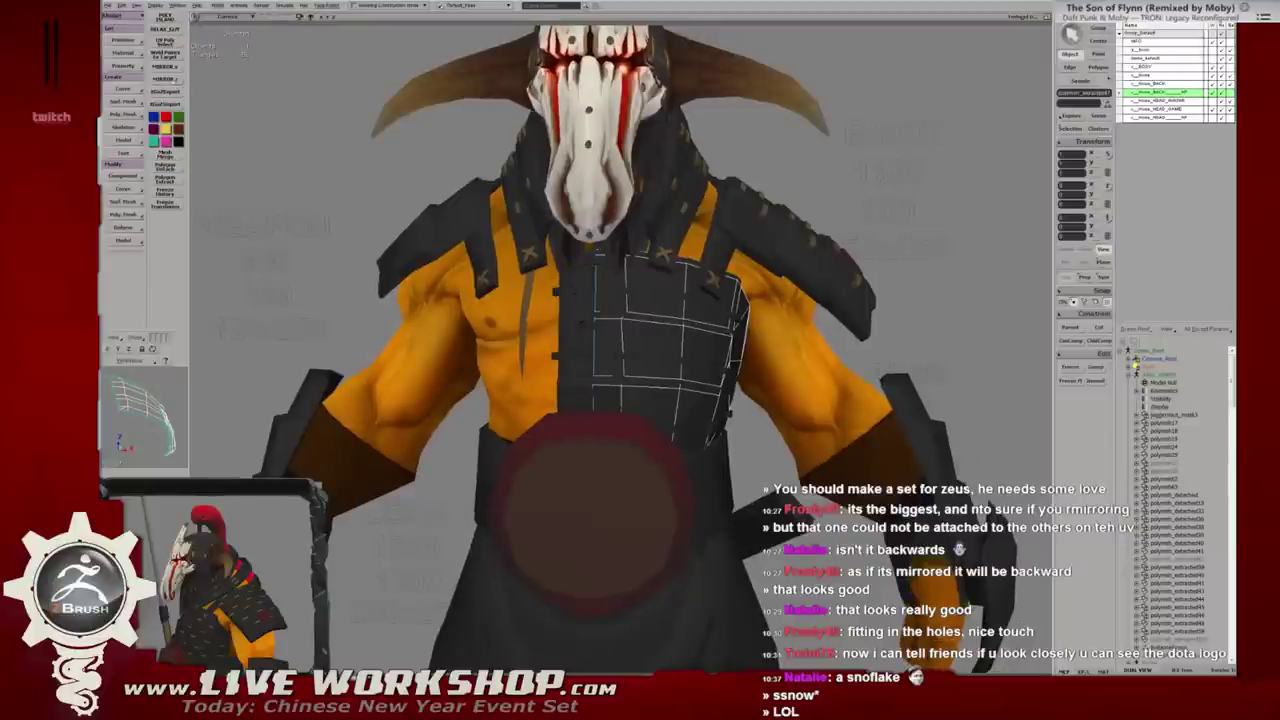
Mirror the chest plate, then merge the halves with a changed merge mode and lower tolerance.
click(165, 67)
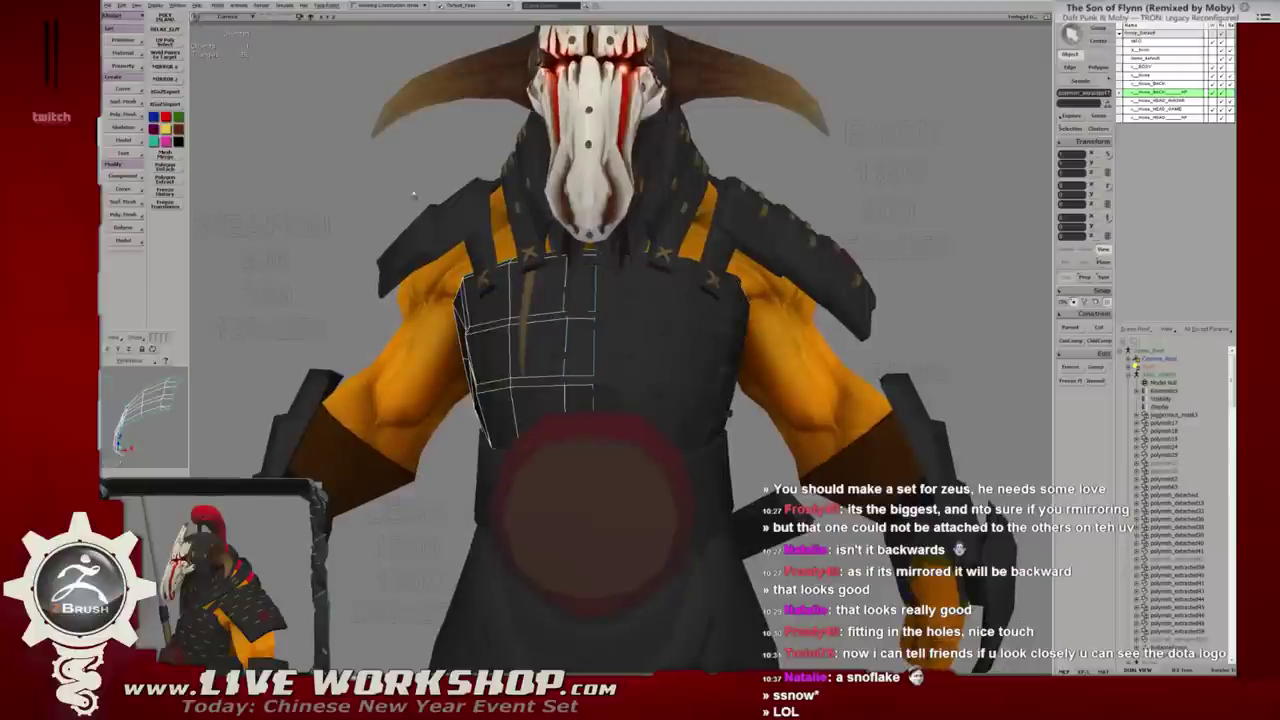
right_click(662, 296)
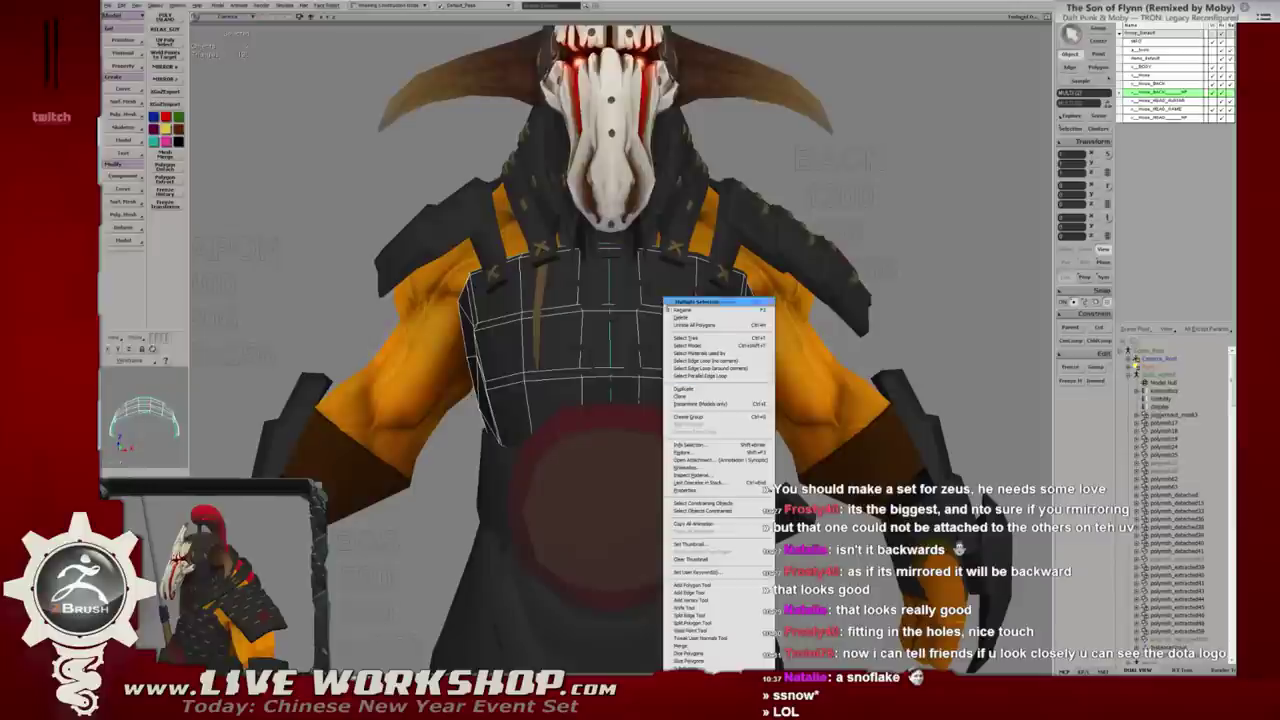
click(686, 648)
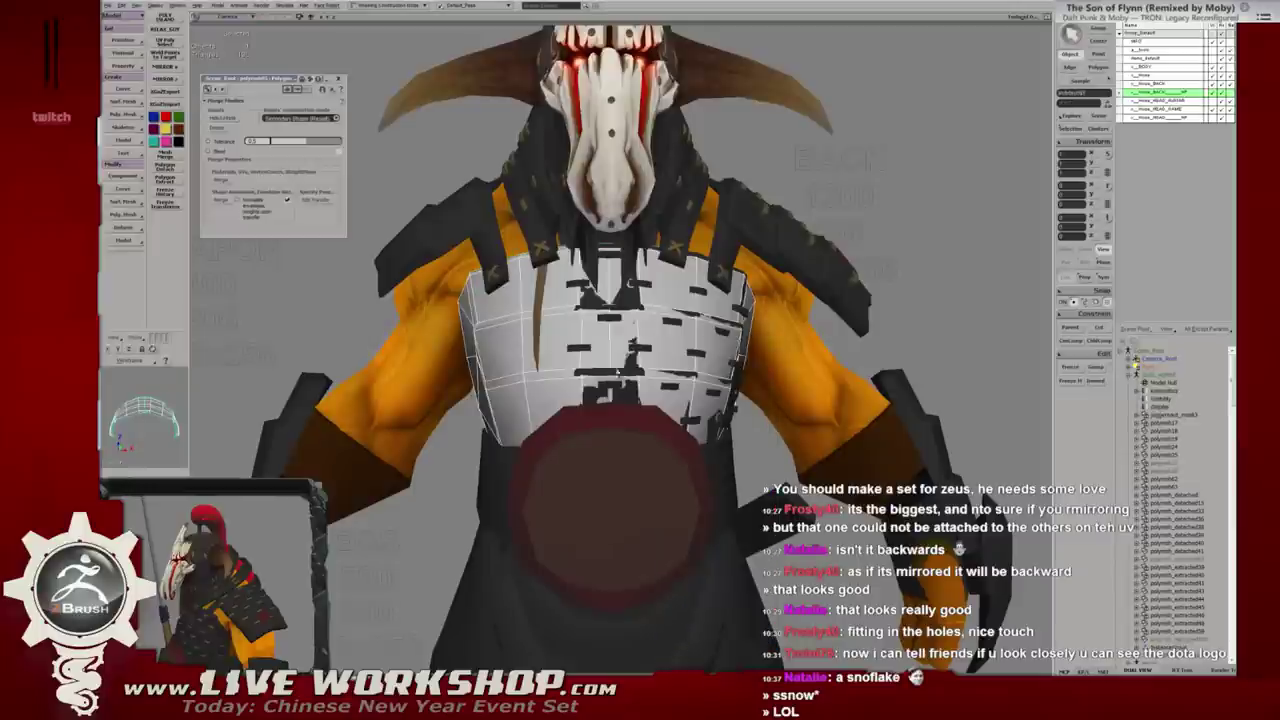
click(237, 201)
drag(310, 142, 274, 145)
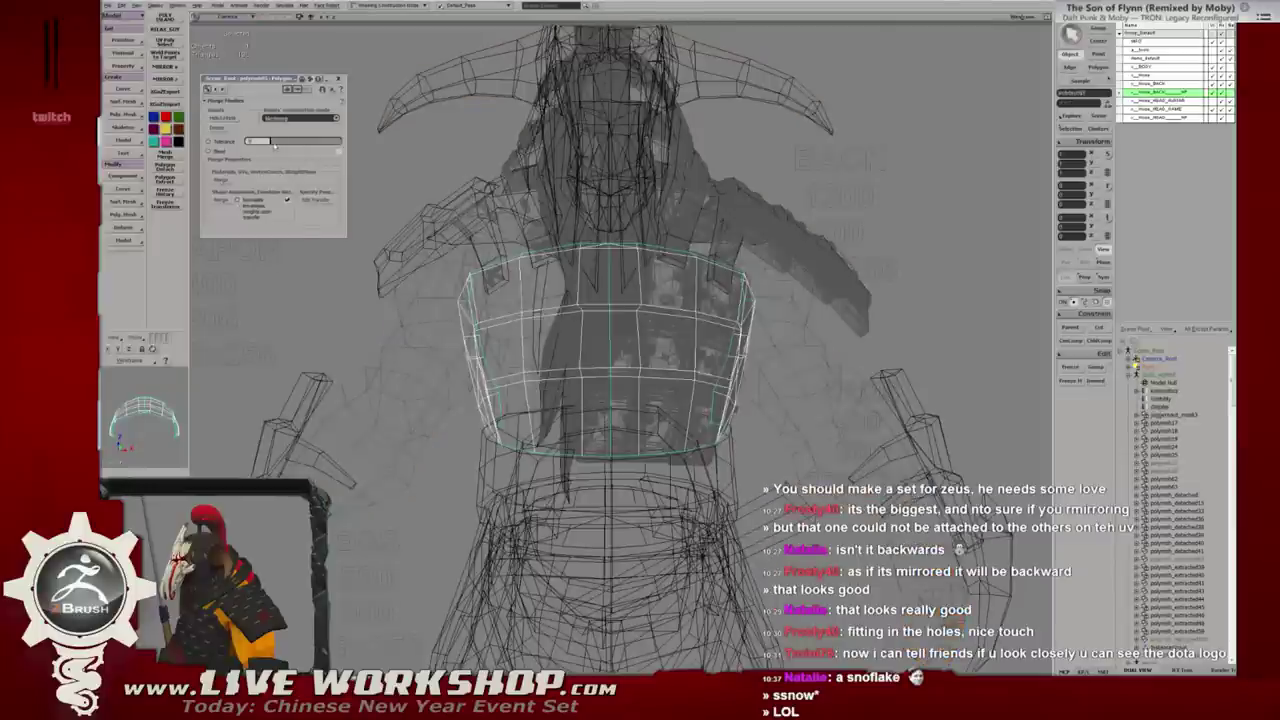
Close the merge settings, then select and delete the left half of the chest plate.
key(5)
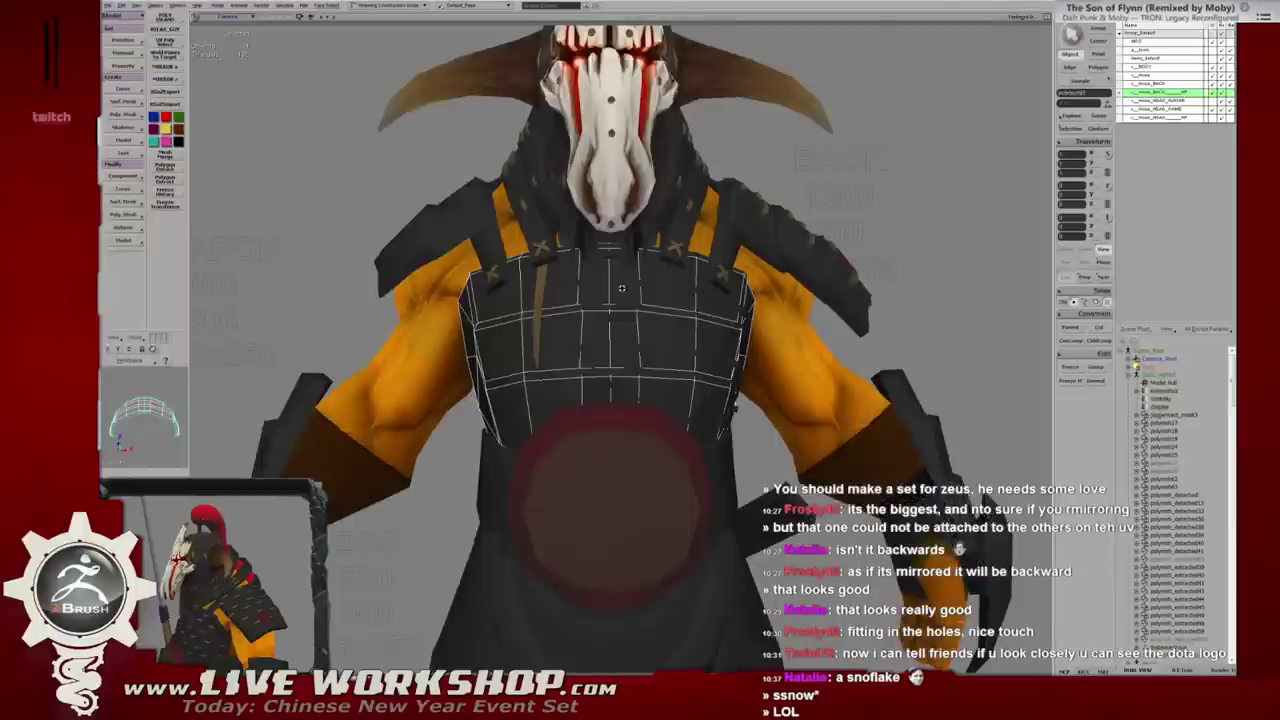
key(4)
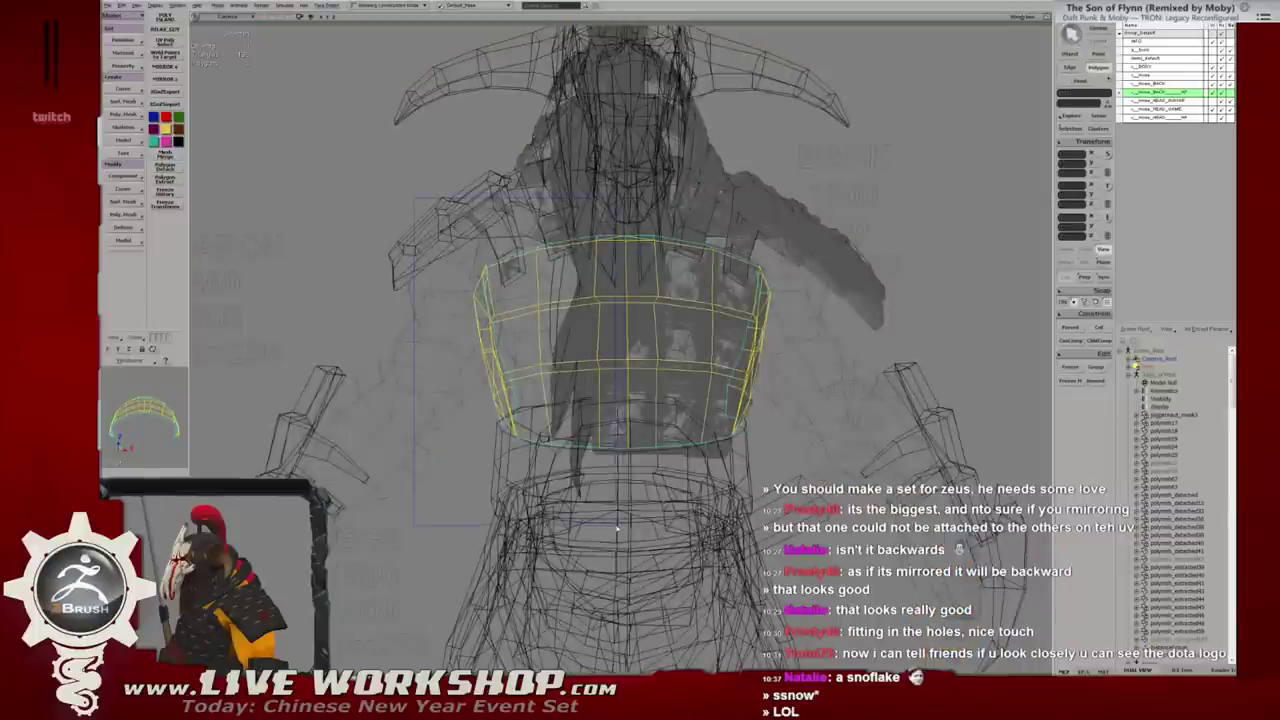
click(613, 288)
alt+middle_drag(620, 288, 658, 298)
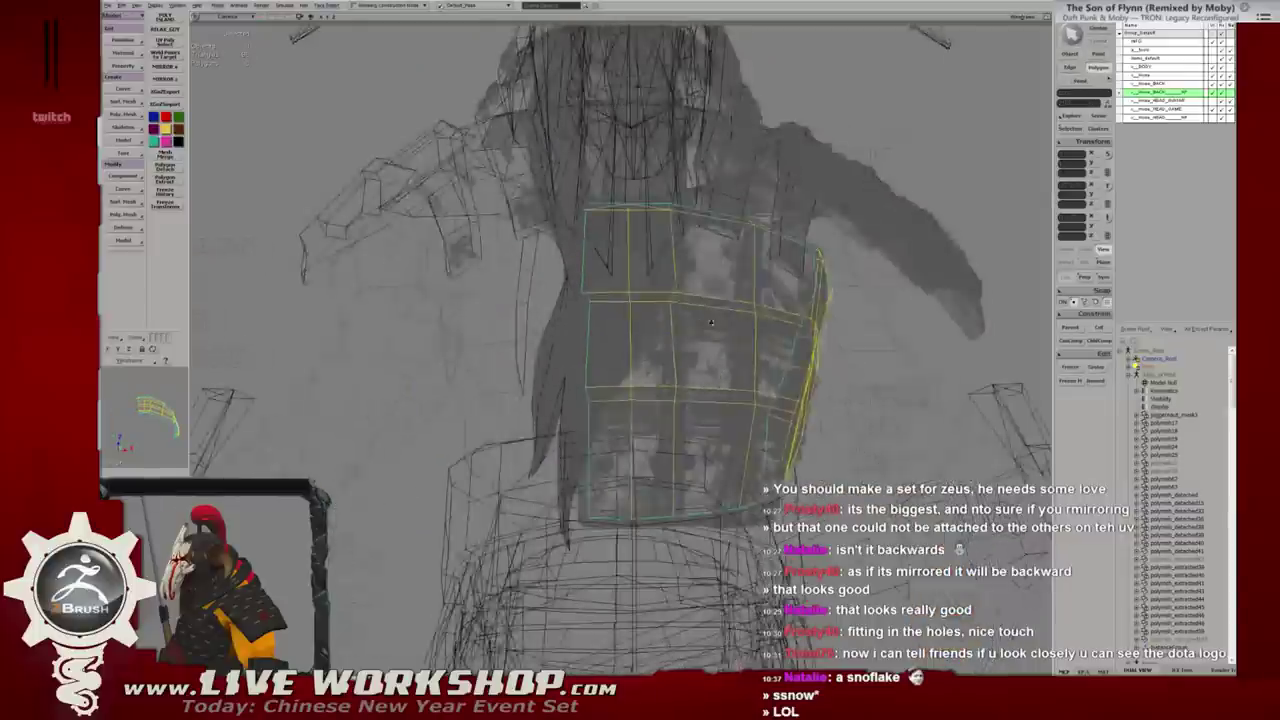
key(F3)
Review the remaining chest plate in wireframe and shaded views from several angles.
scroll(658, 298, up, 2)
scroll(708, 314, up, 2)
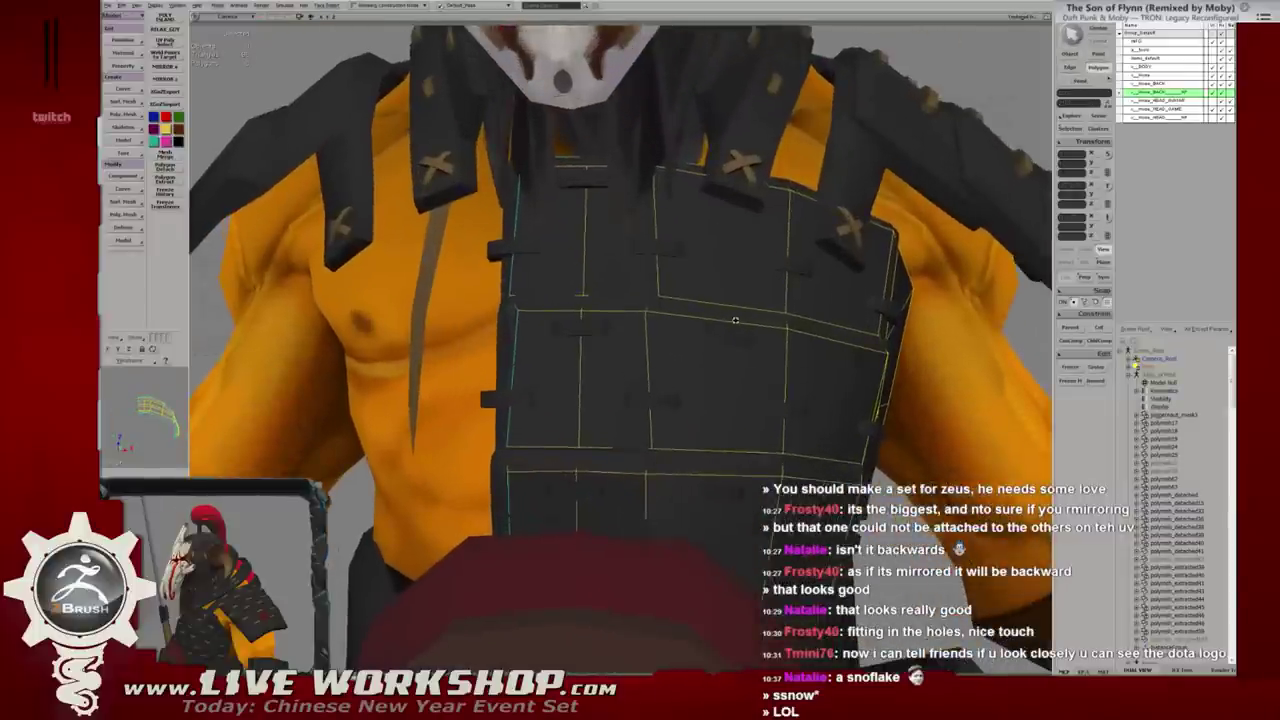
key(F3)
alt+middle_drag(700, 301, 572, 199)
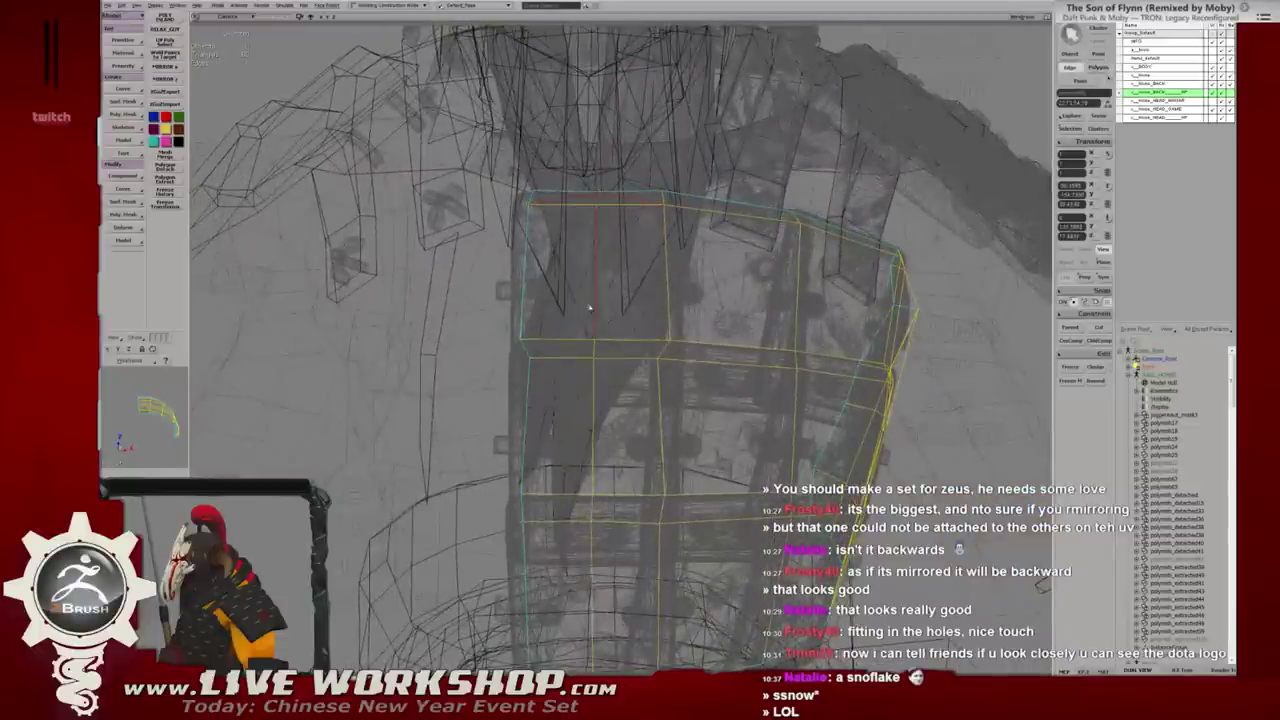
mouse_move(640, 309)
alt+middle_down()
mouse_move(609, 248)
mouse_move(679, 307)
alt+middle_up()
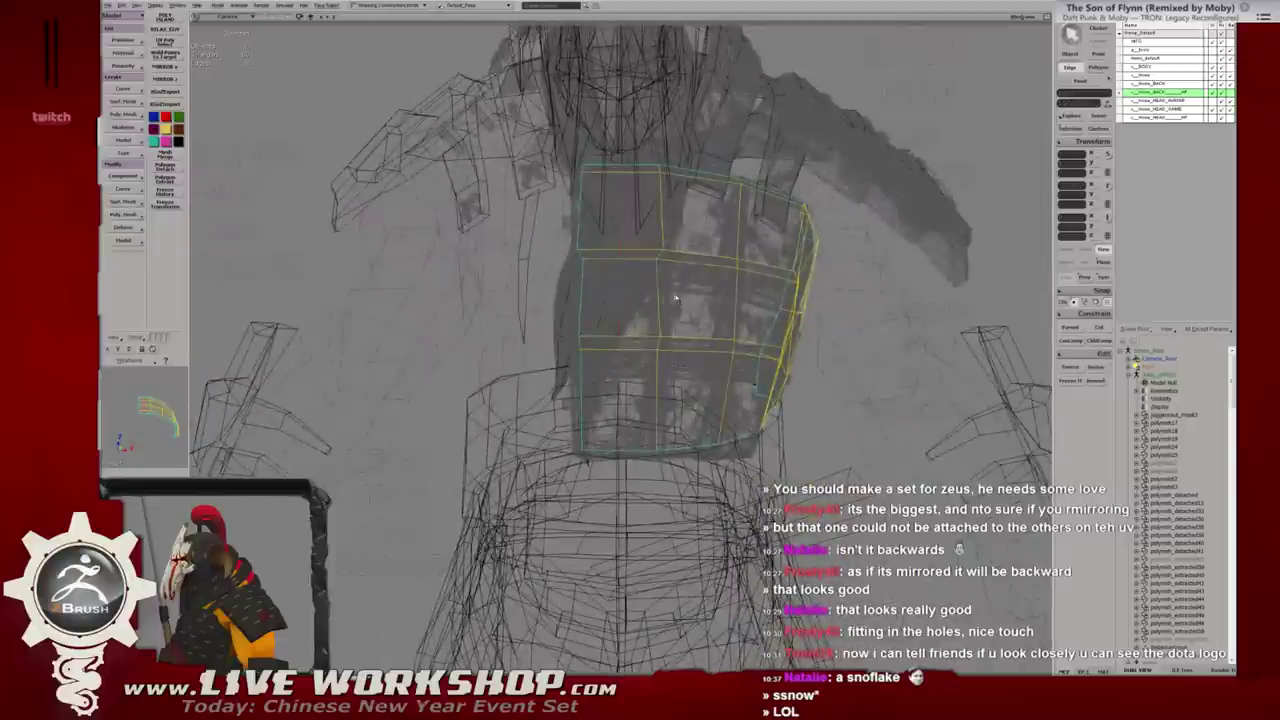
key(F3)
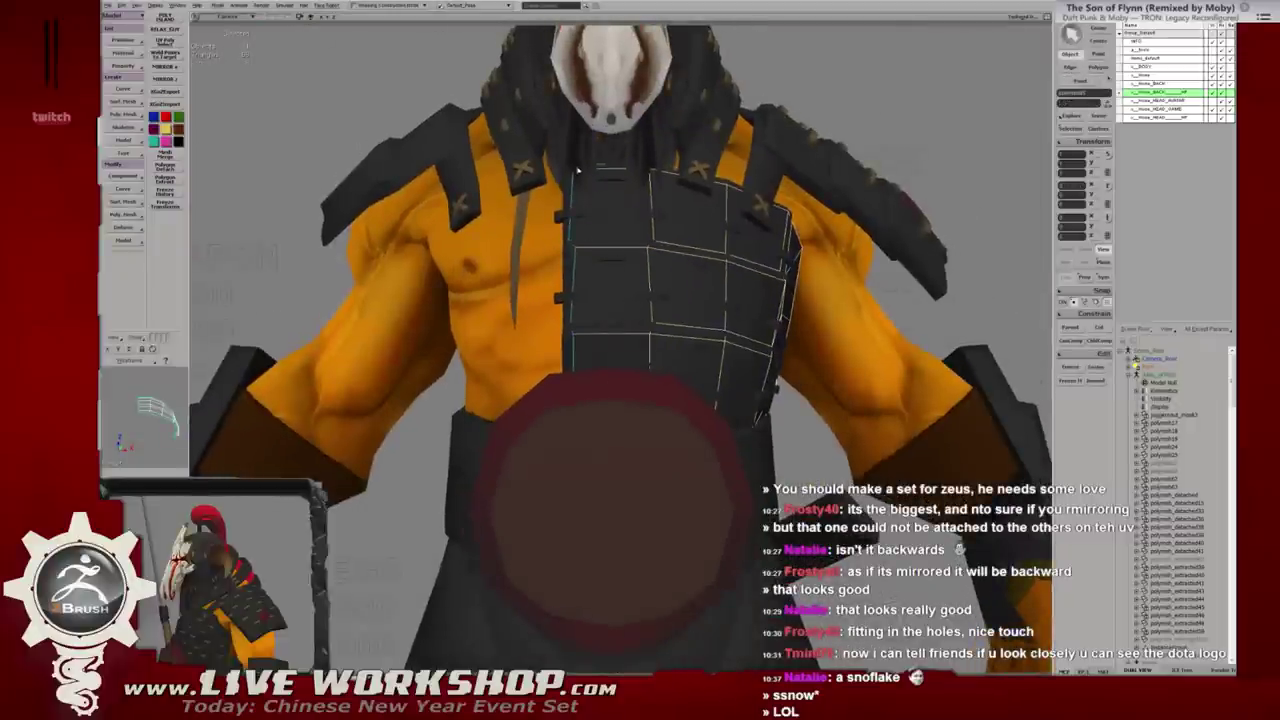
scroll(585, 304, down, 3)
mouse_move(585, 304)
alt+middle_down()
mouse_move(602, 296)
mouse_move(598, 325)
alt+middle_up()
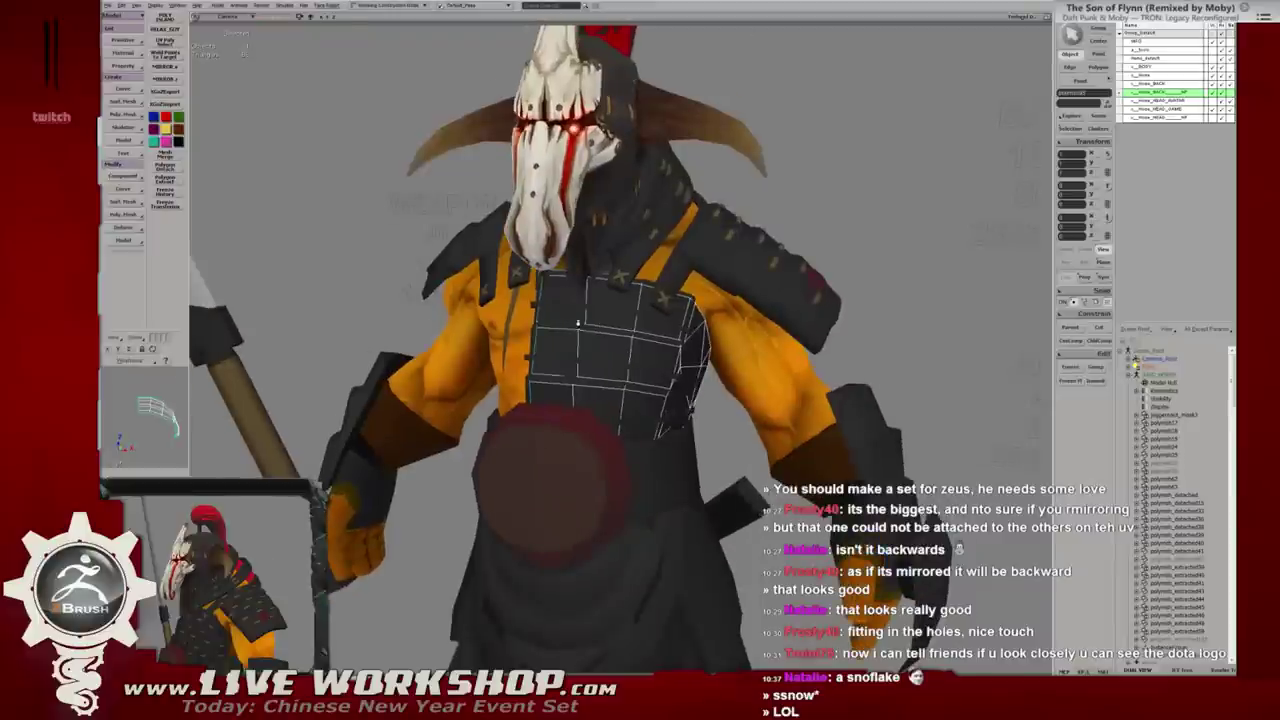
alt+middle_drag(578, 323, 660, 292)
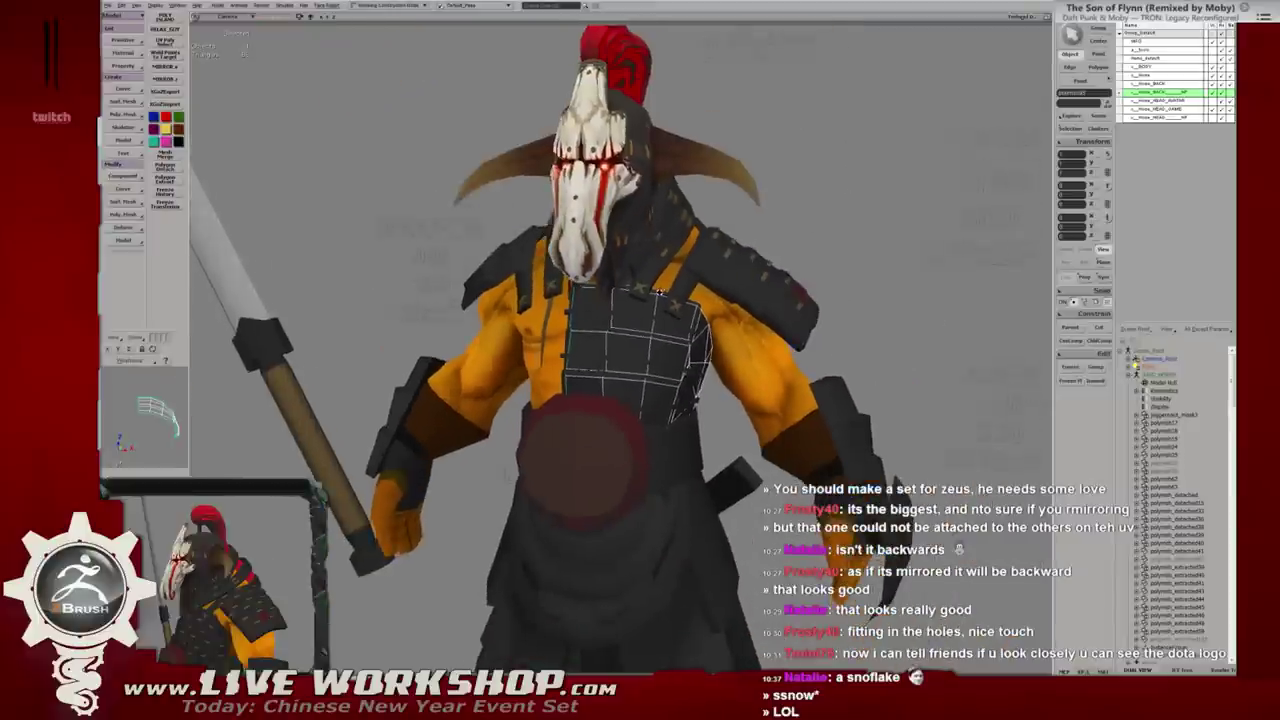
In point mode, pull the chest plate's top corner up and outward.
scroll(655, 290, up, 3)
scroll(640, 282, up, 3)
scroll(628, 276, up, 3)
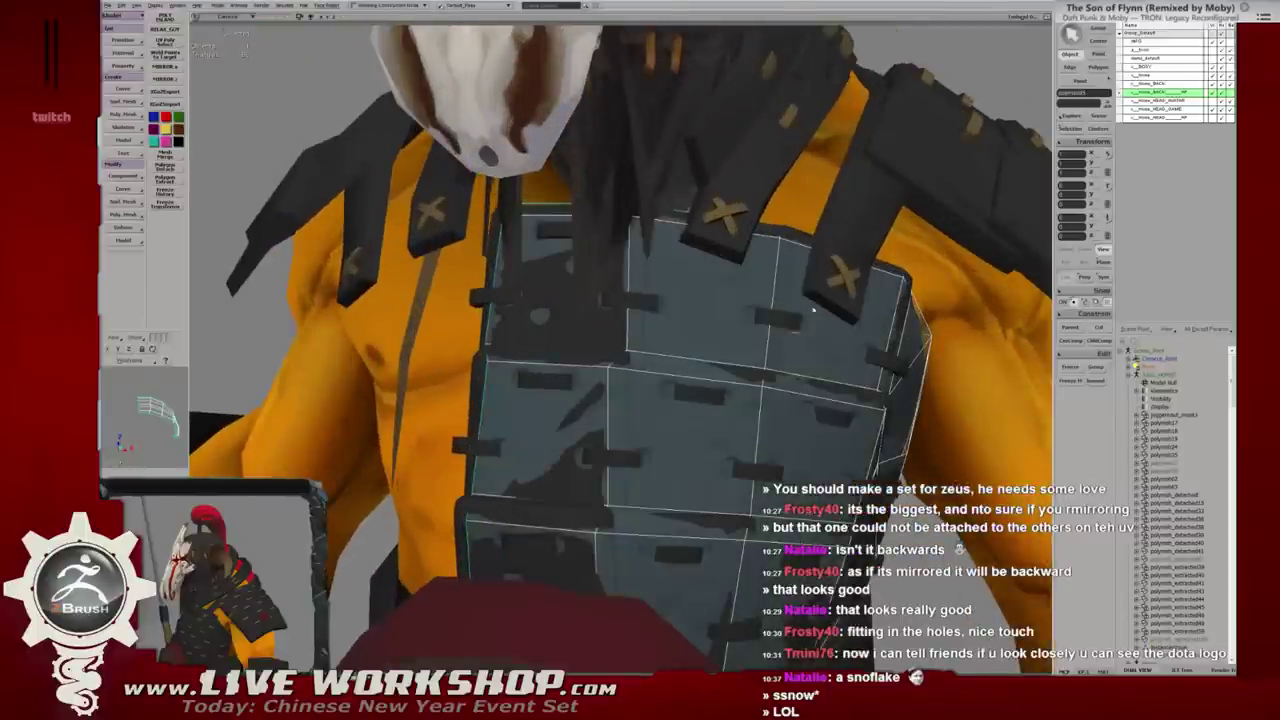
key(alt+x)
key(1)
key(alt+x)
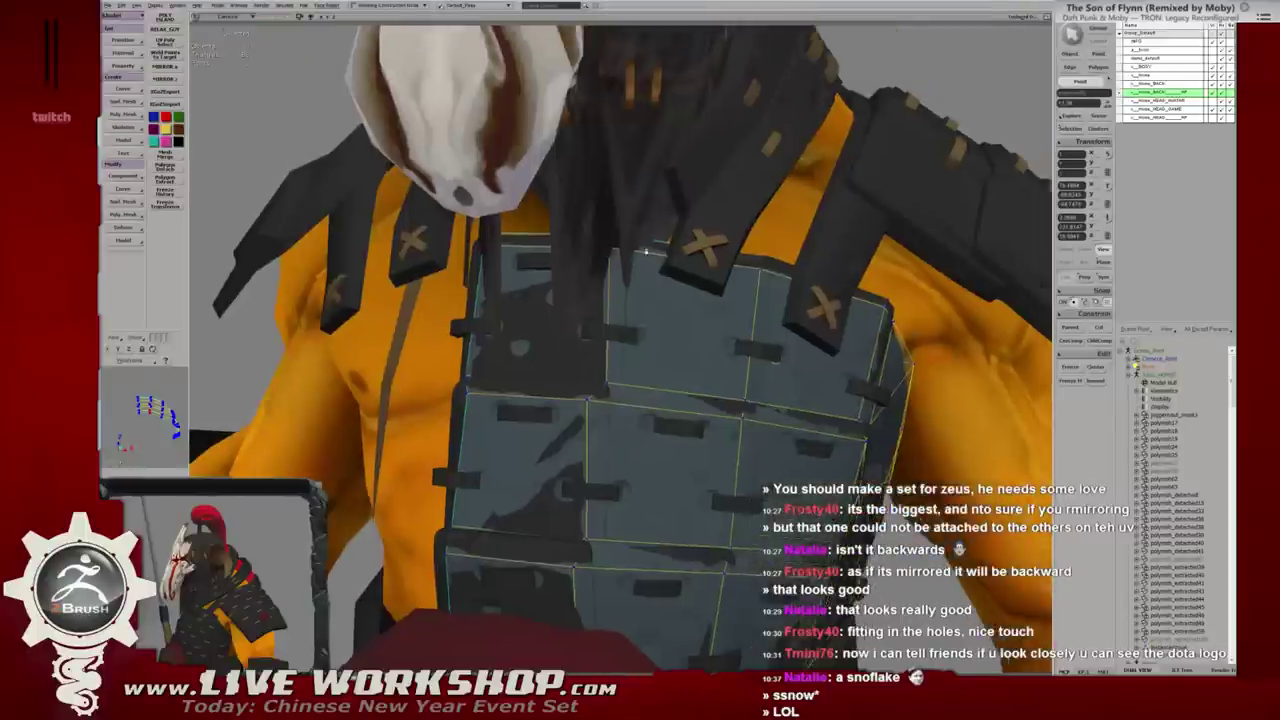
scroll(709, 265, up, 3)
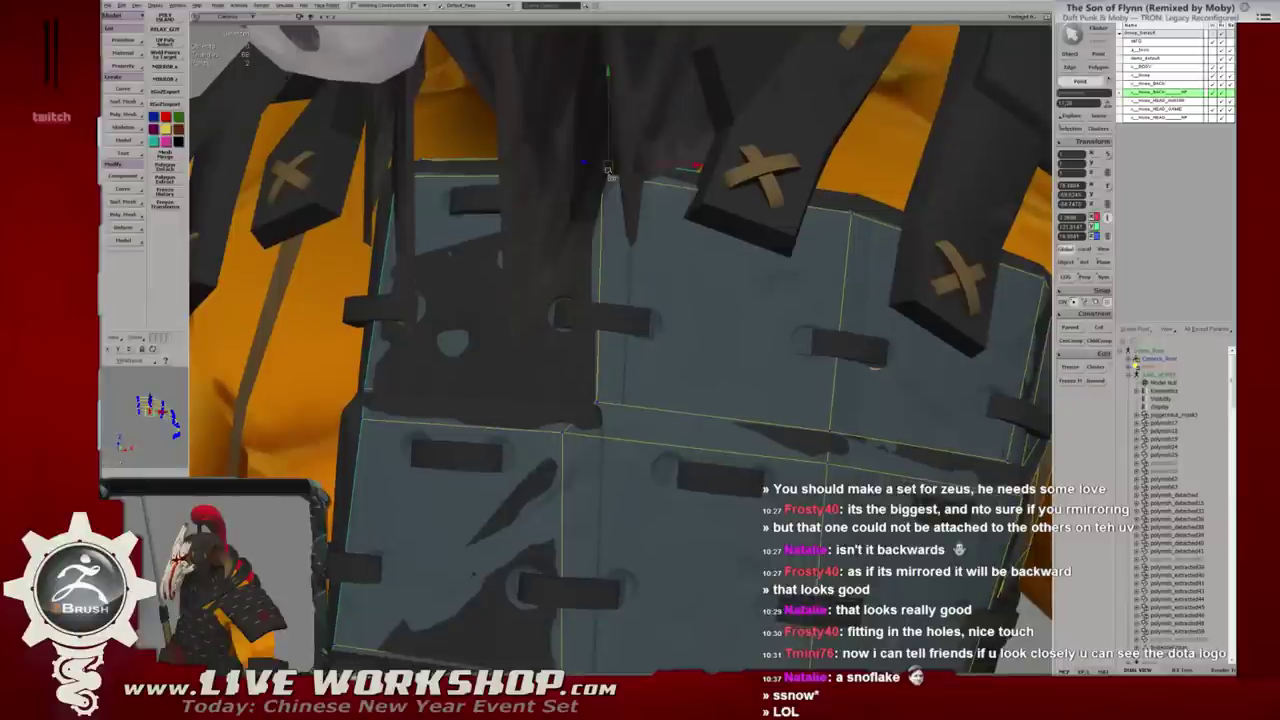
drag(627, 180, 645, 176)
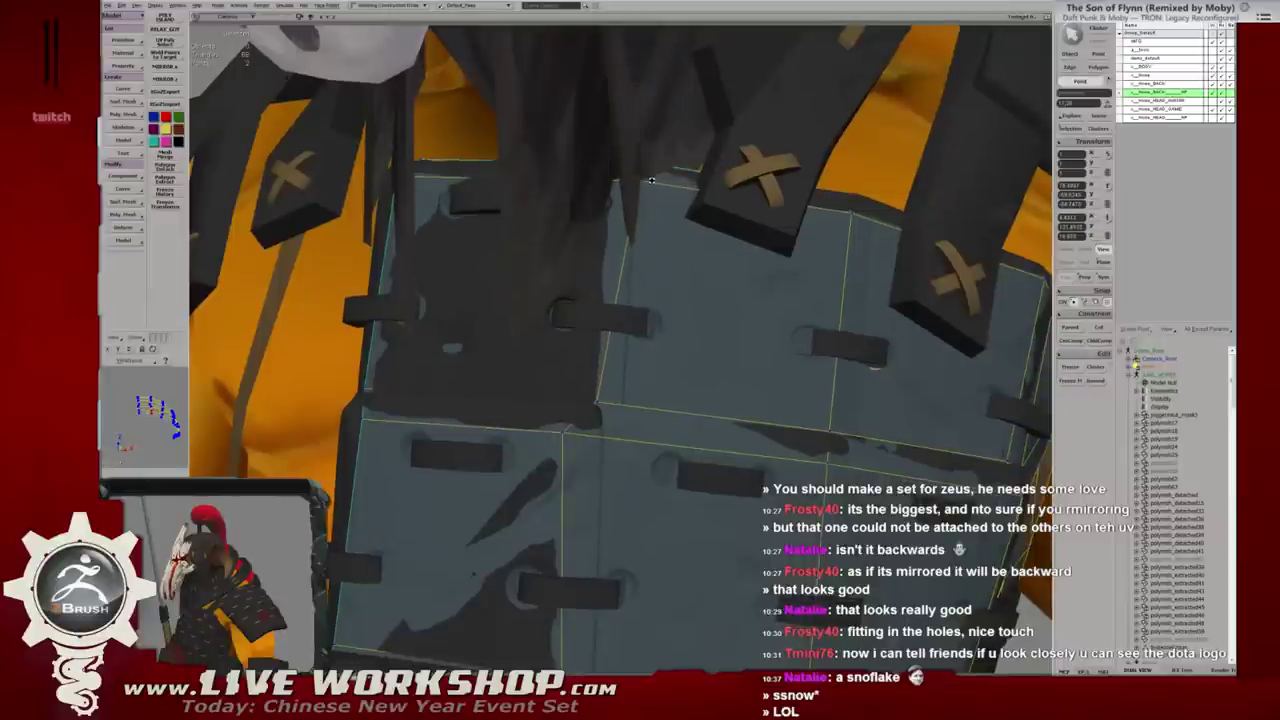
middle_drag(645, 176, 700, 200)
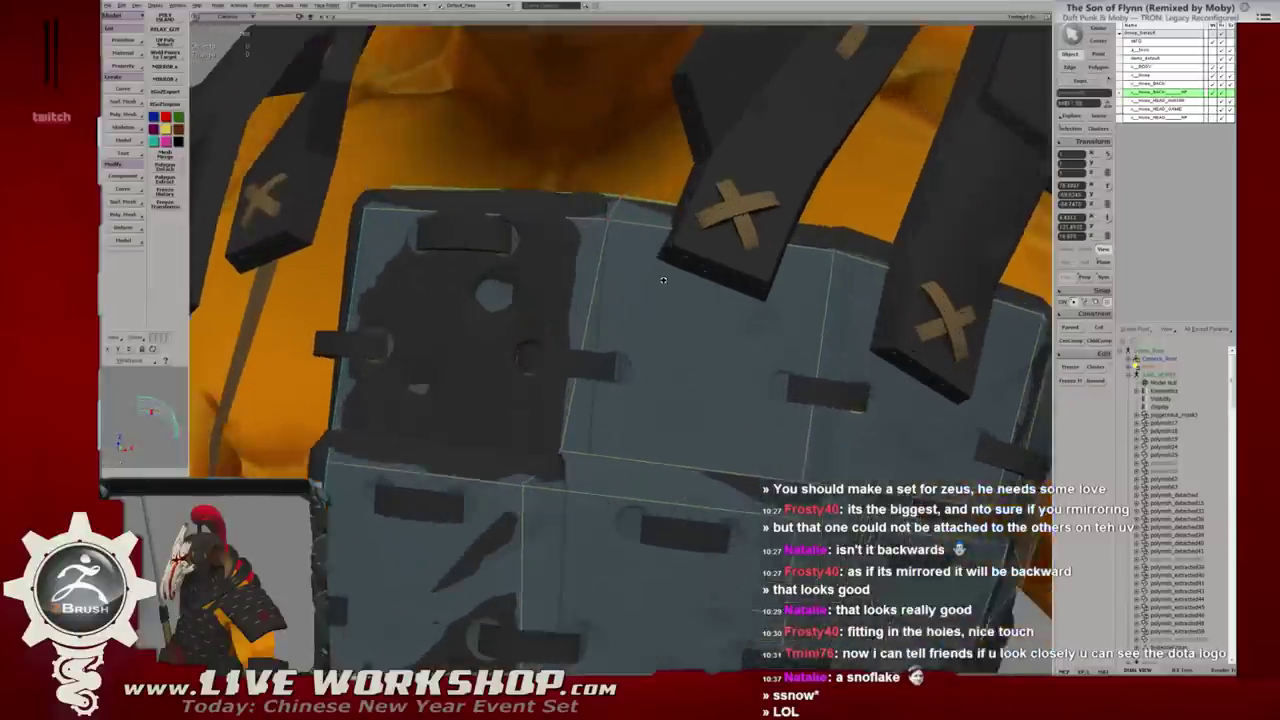
middle_drag(688, 240, 703, 273)
Select another top-corner vertex of the chest plate and adjust it while orbiting to check.
key(t)
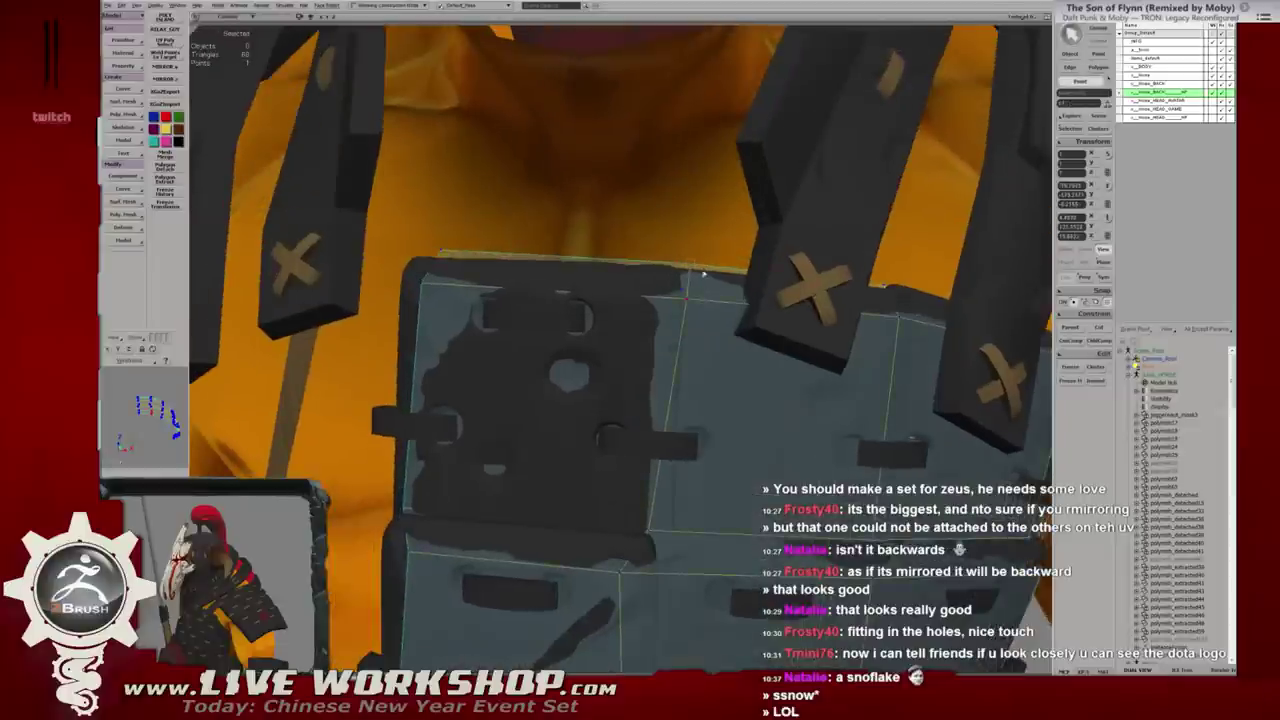
click(684, 293)
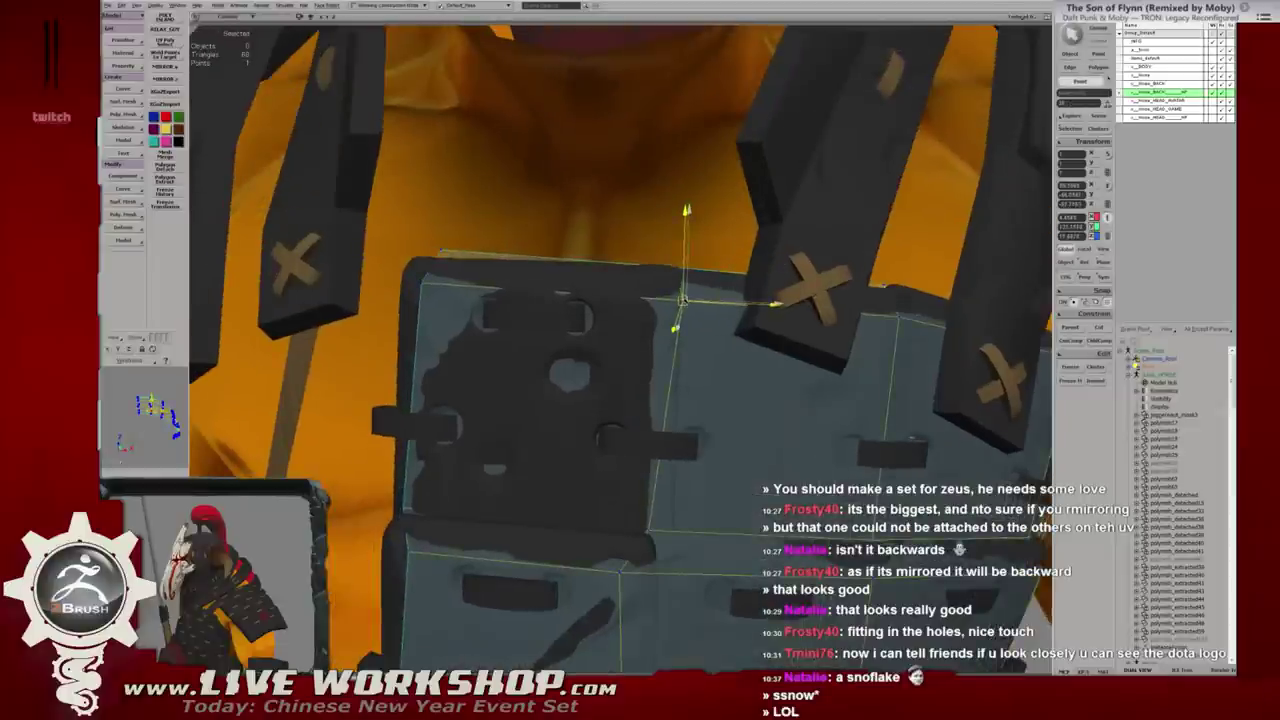
middle_drag(683, 300, 578, 240)
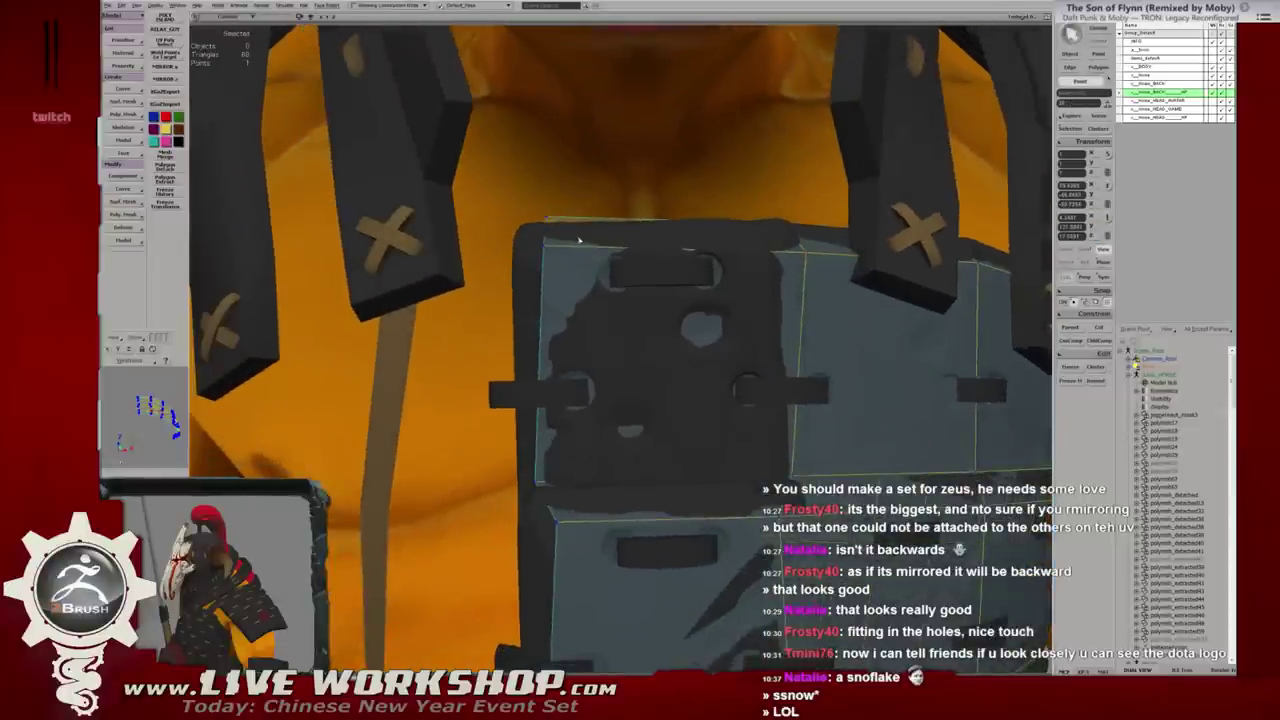
scroll(578, 240, down, 3)
scroll(683, 272, up, 3)
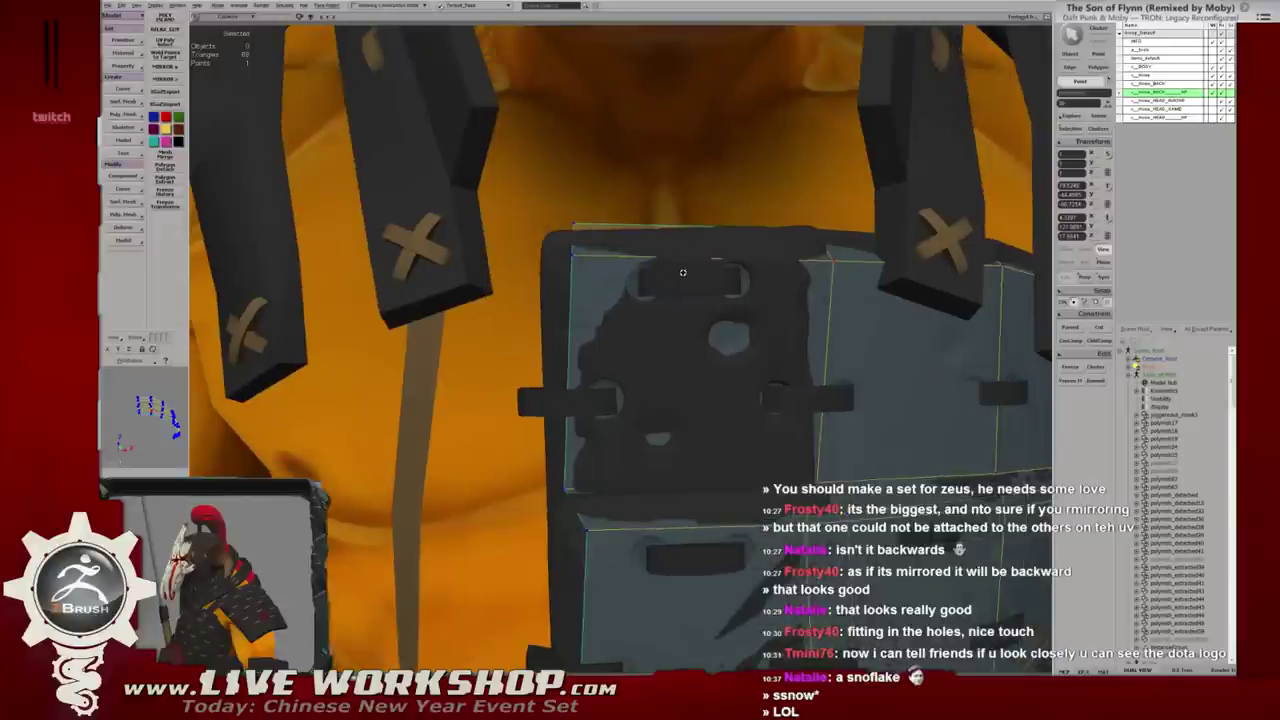
middle_drag(683, 272, 683, 242)
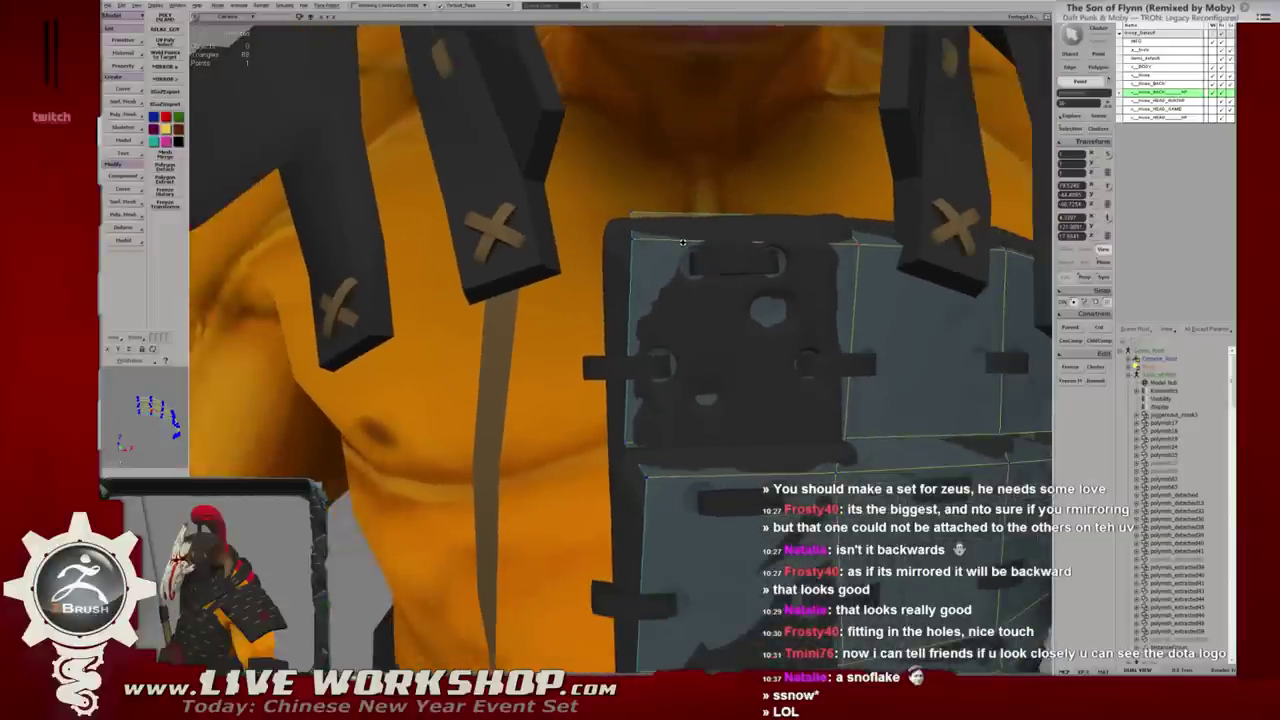
click(683, 242)
scroll(695, 243, down, 3)
mouse_move(659, 225)
alt+mouse_down()
mouse_move(703, 243)
mouse_move(591, 240)
alt+mouse_up()
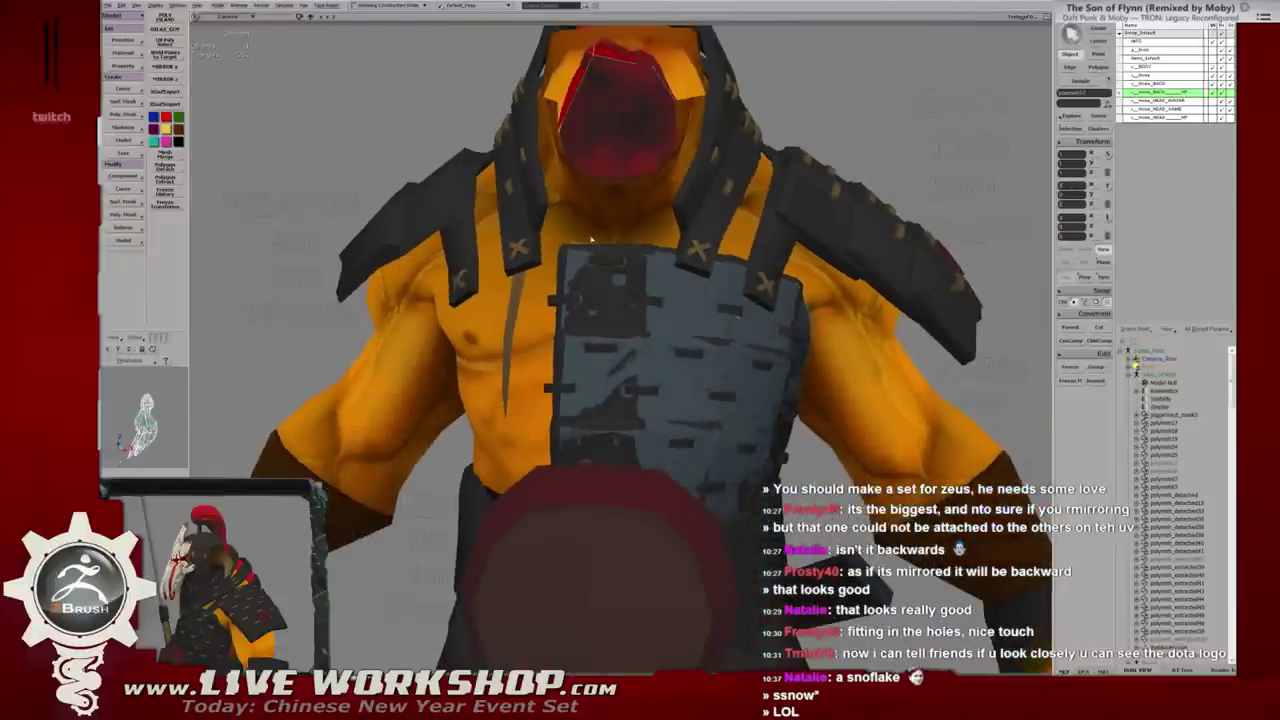
scroll(597, 245, up, 2)
scroll(650, 265, up, 2)
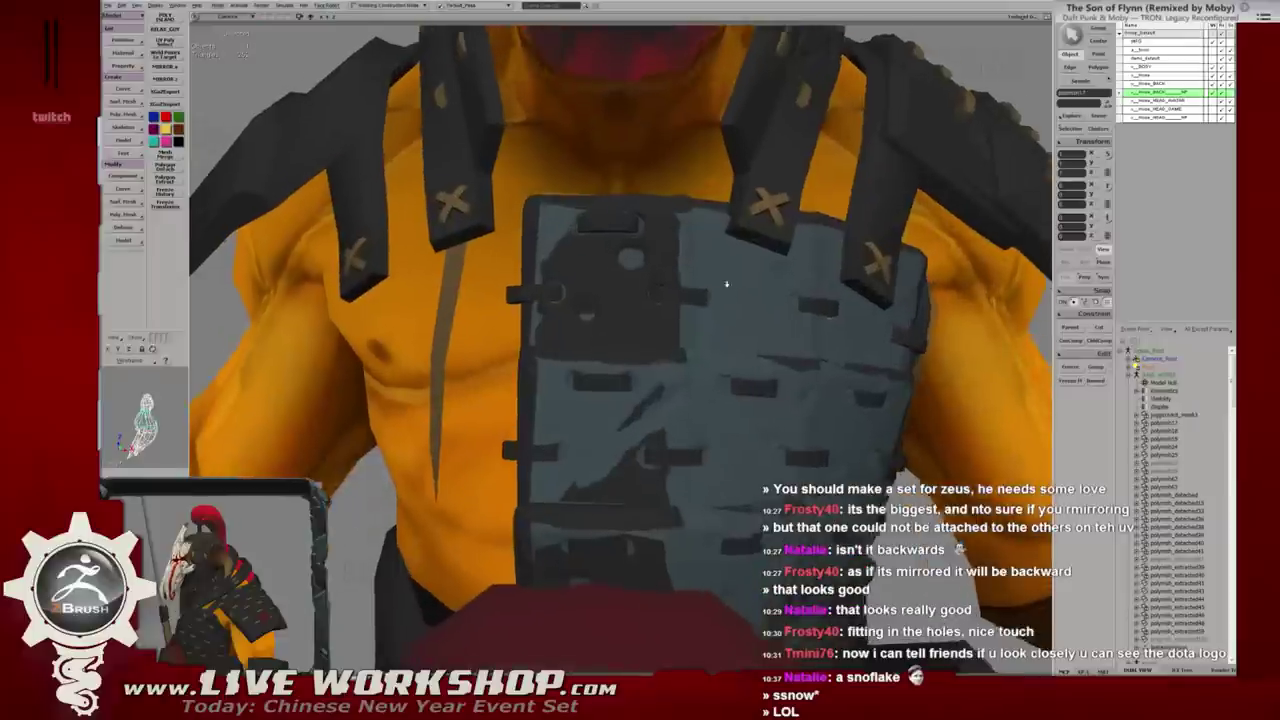
scroll(692, 251, up, 2)
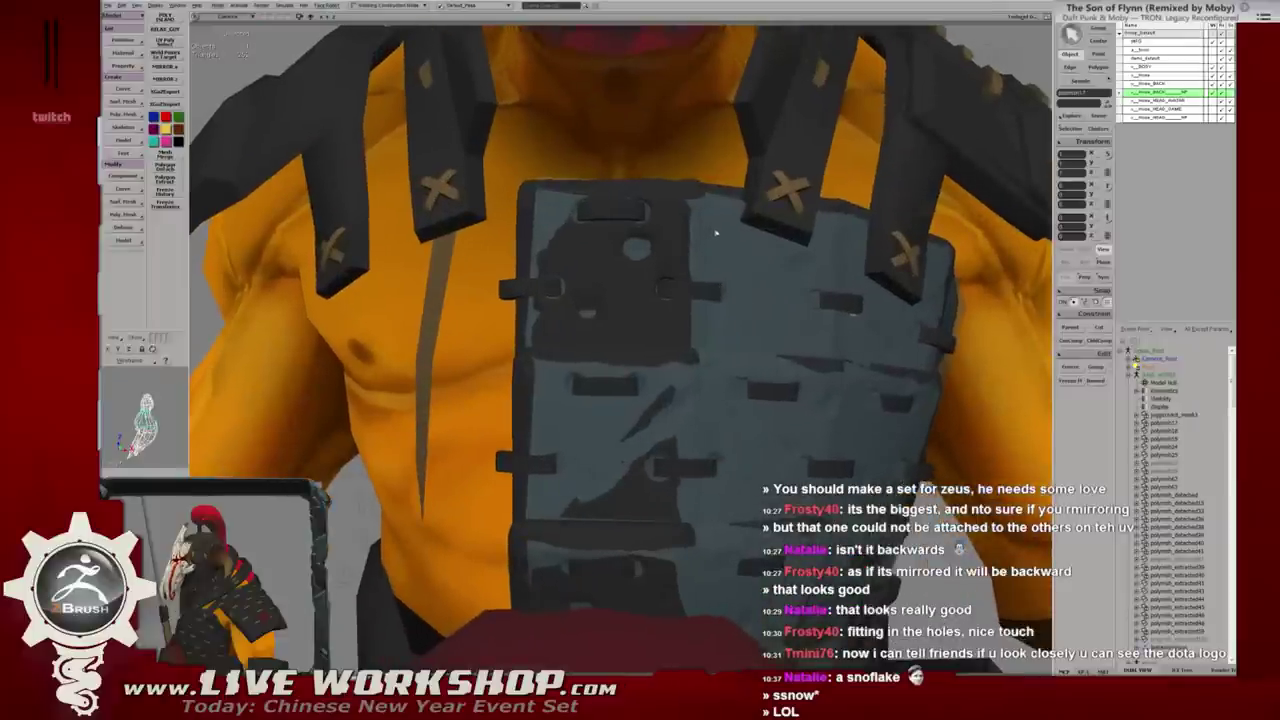
Reselect the whole chest plate mesh and return to solid shaded display.
key(alt+a)
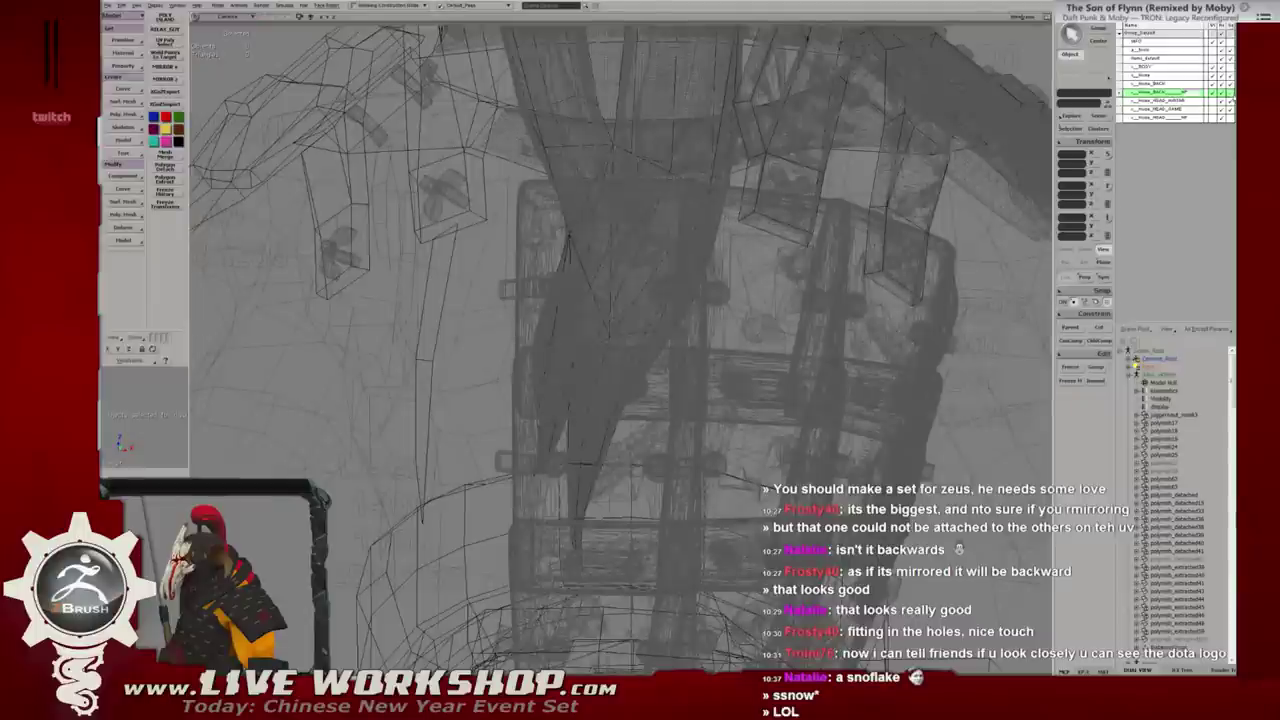
click(736, 255)
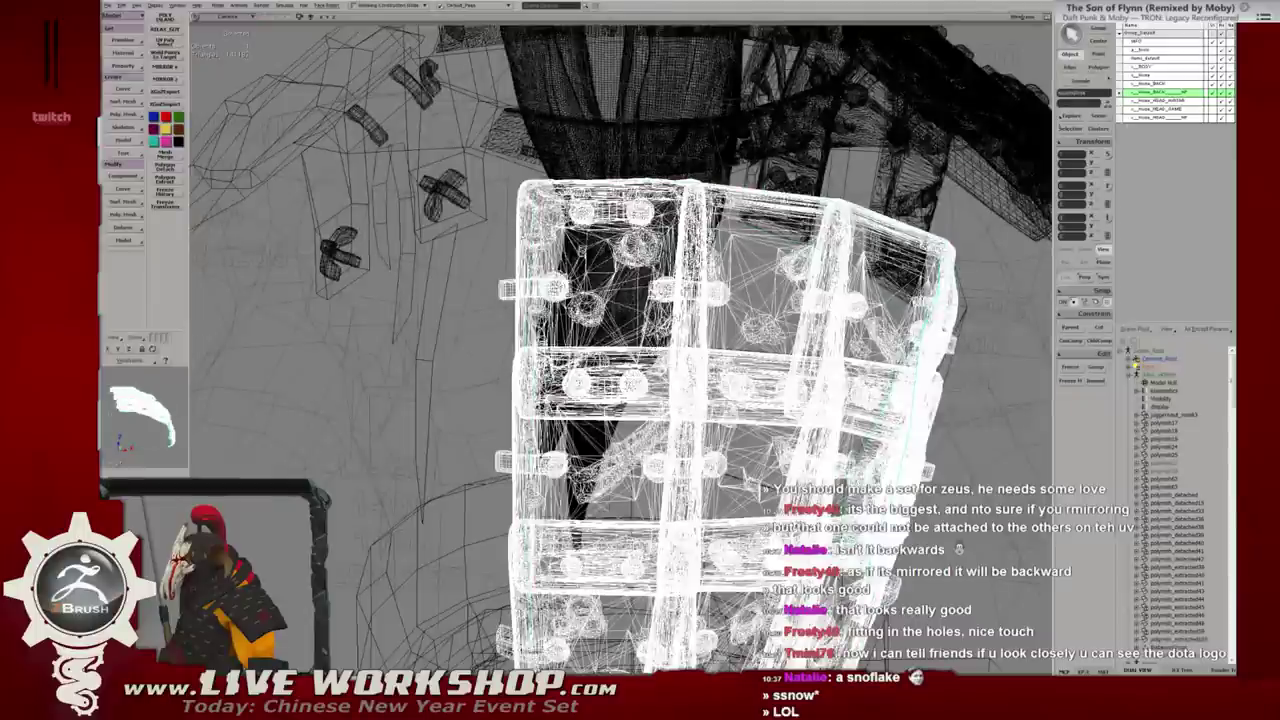
key(F3)
key(alt+x)
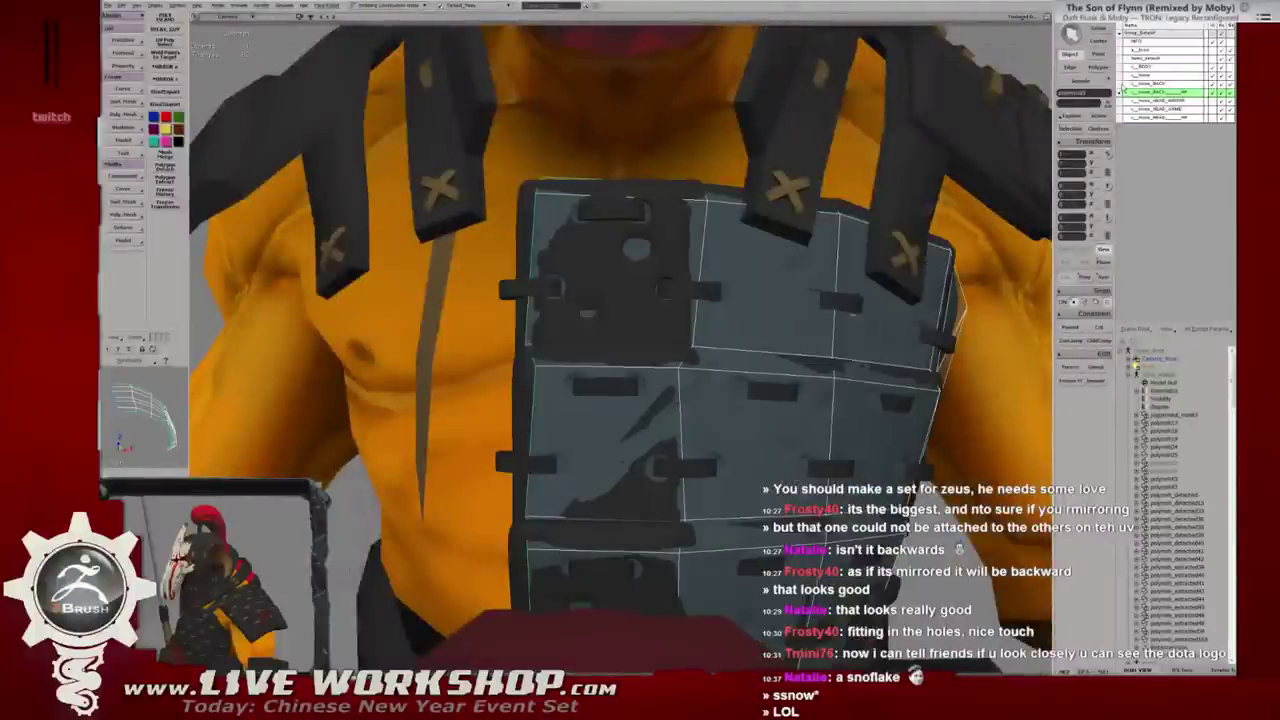
Make the neighbouring layer current and frame the chest panels in an edge-on view.
click(1150, 84)
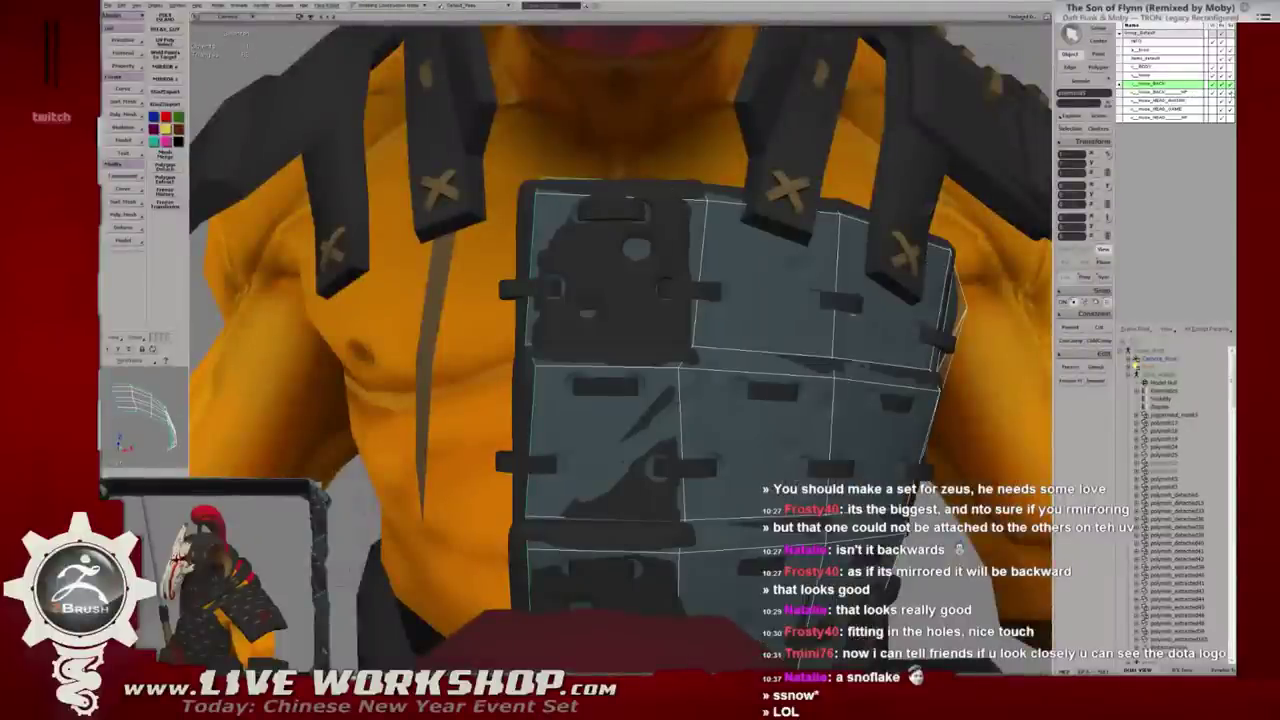
scroll(725, 294, down, 5)
scroll(672, 257, down, 2)
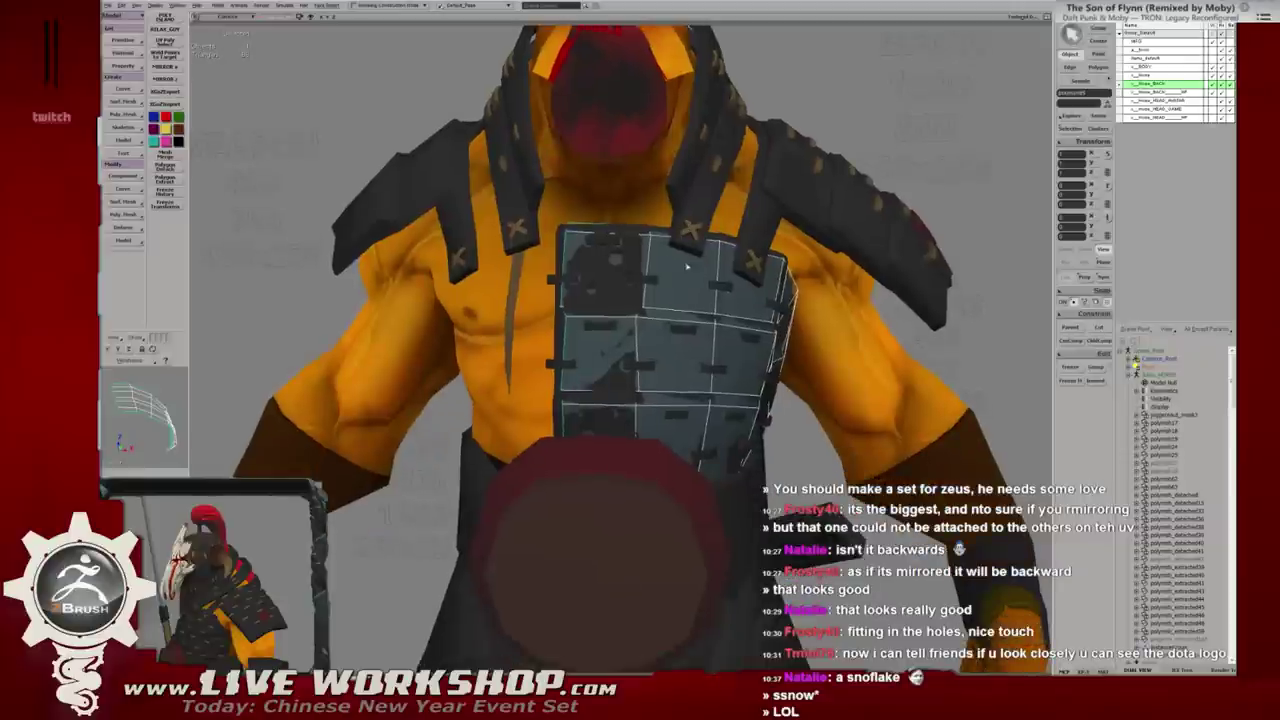
middle_drag(675, 270, 653, 255)
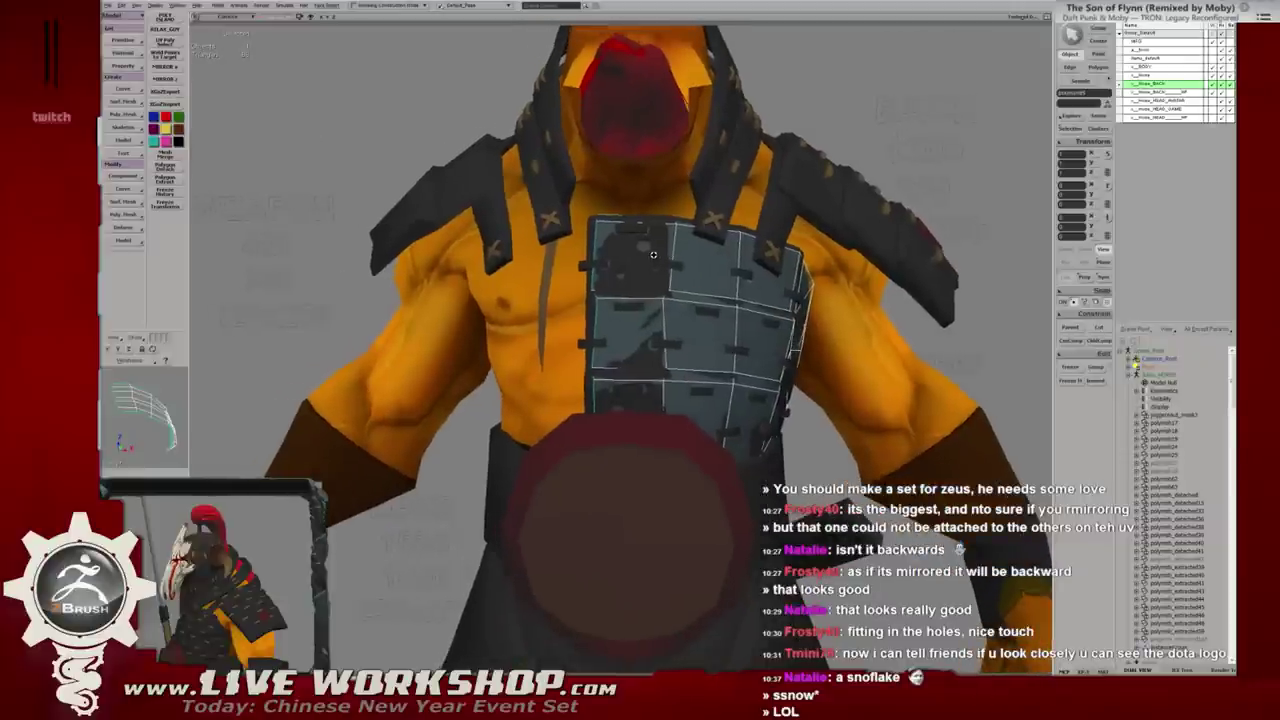
scroll(655, 255, up, 2)
scroll(670, 265, up, 2)
scroll(698, 291, up, 2)
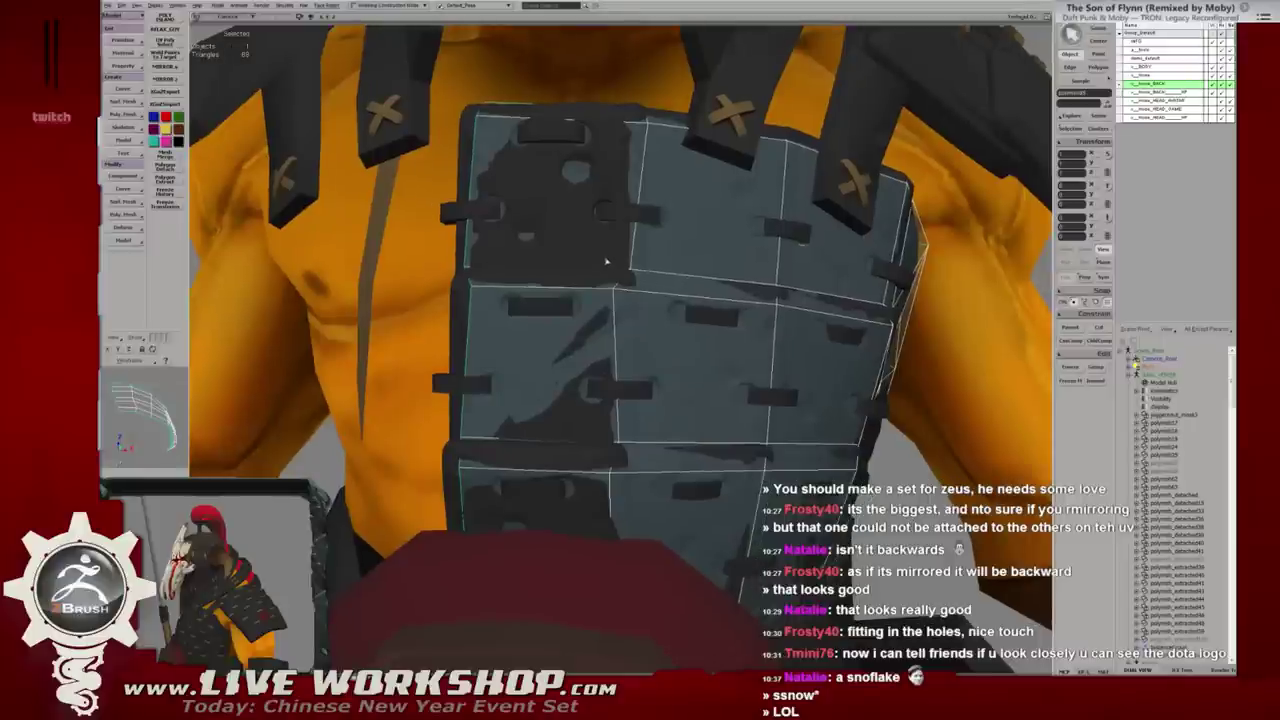
scroll(560, 270, up, 3)
scroll(460, 255, up, 2)
scroll(460, 255, down, 5)
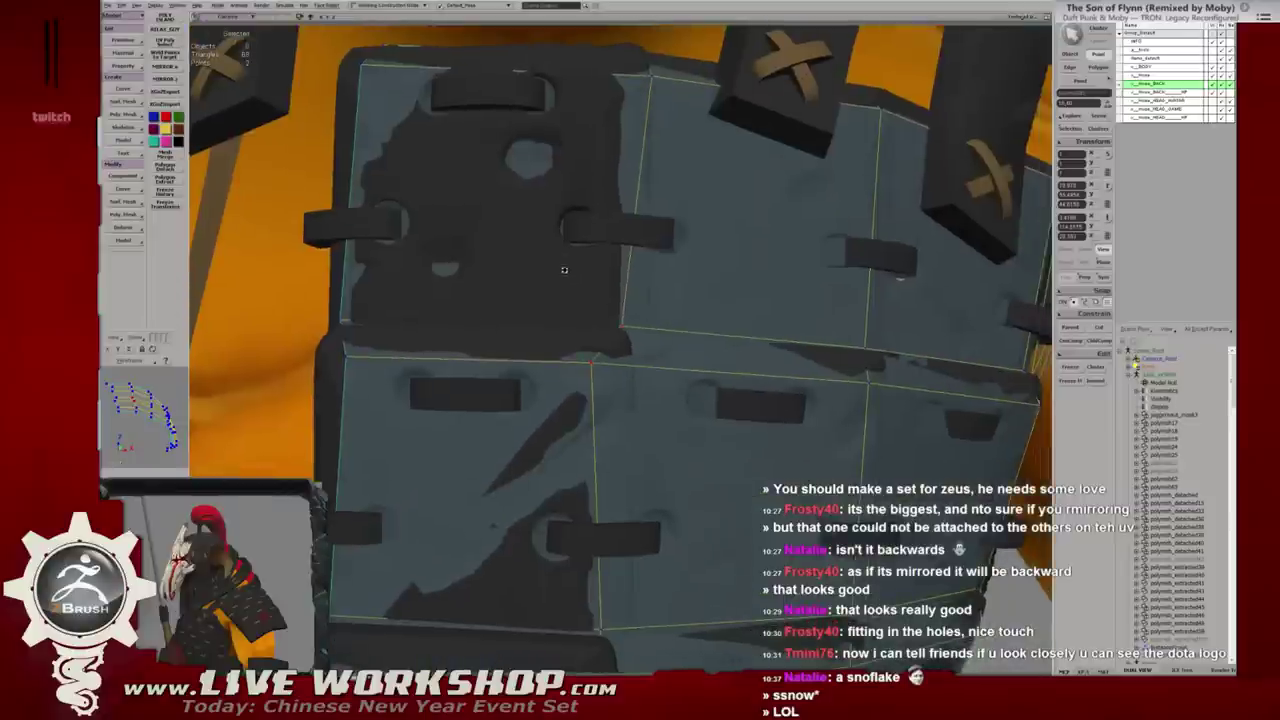
middle_drag(460, 255, 560, 300)
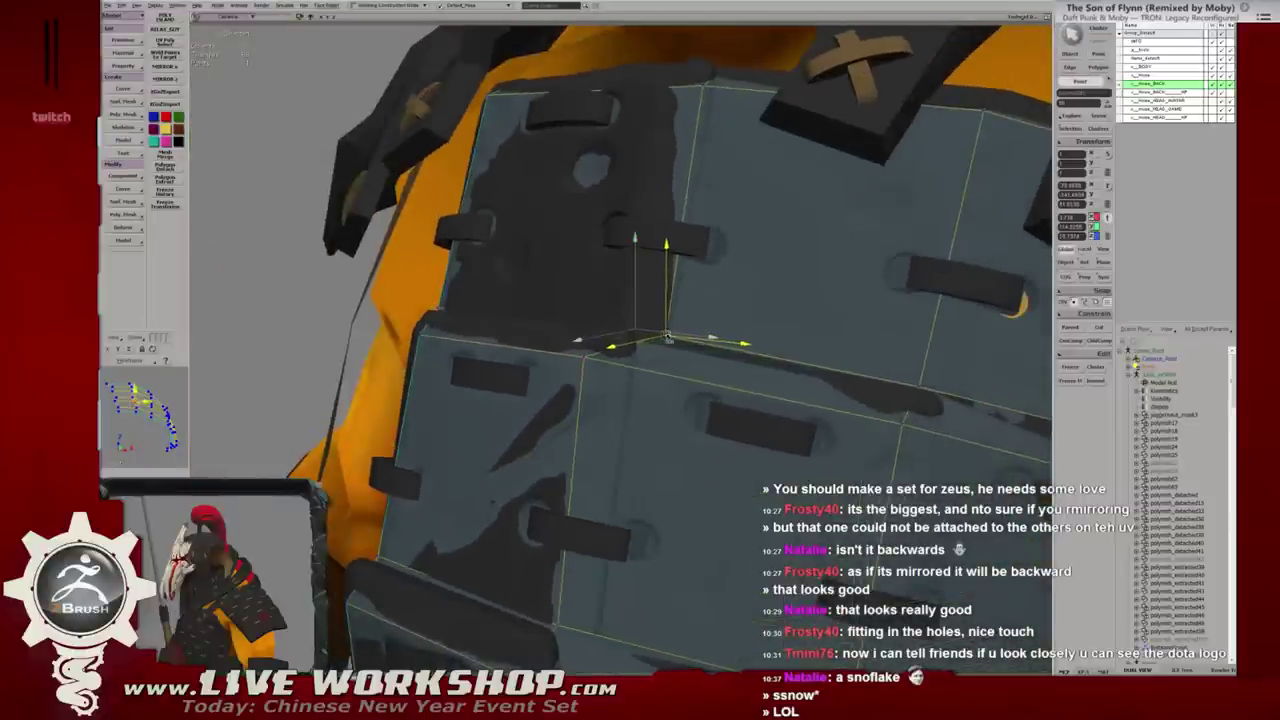
middle_drag(655, 335, 658, 352)
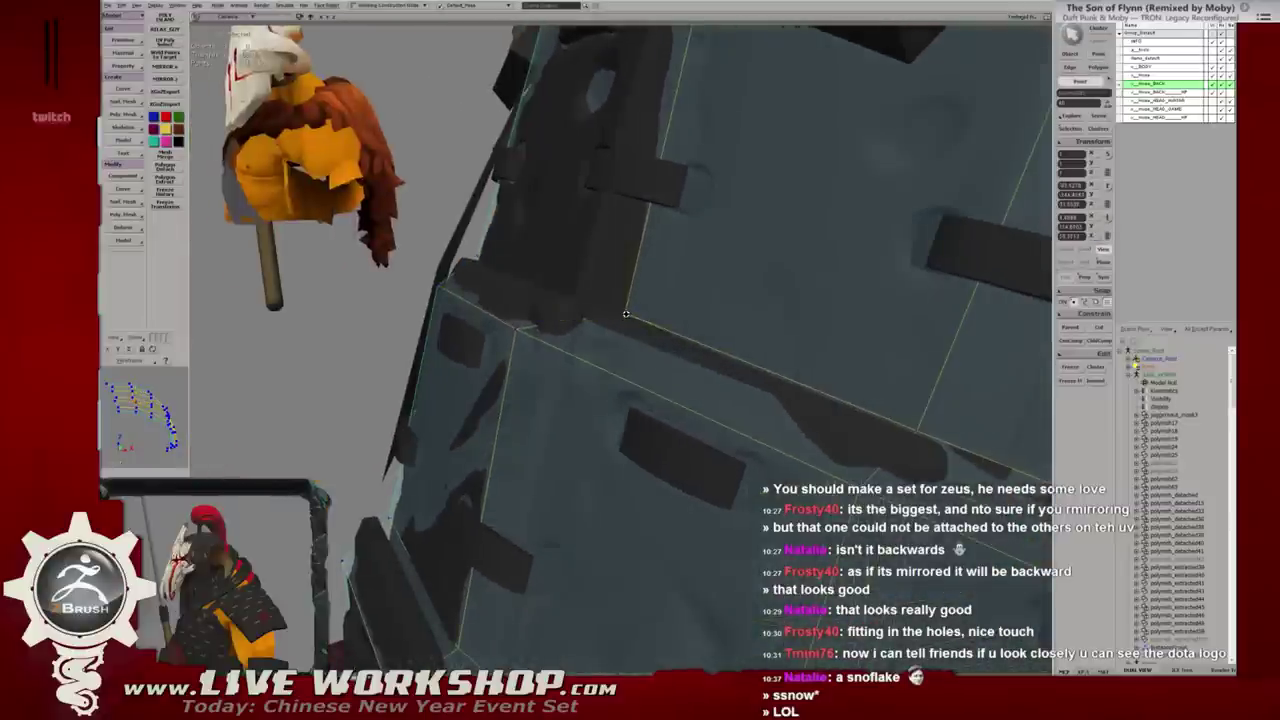
key(f)
mouse_move(625, 313)
alt+mouse_down()
mouse_move(580, 305)
mouse_move(500, 245)
alt+mouse_up()
Select and adjust the chest panel's corner vertices, then clear the selection.
click(524, 325)
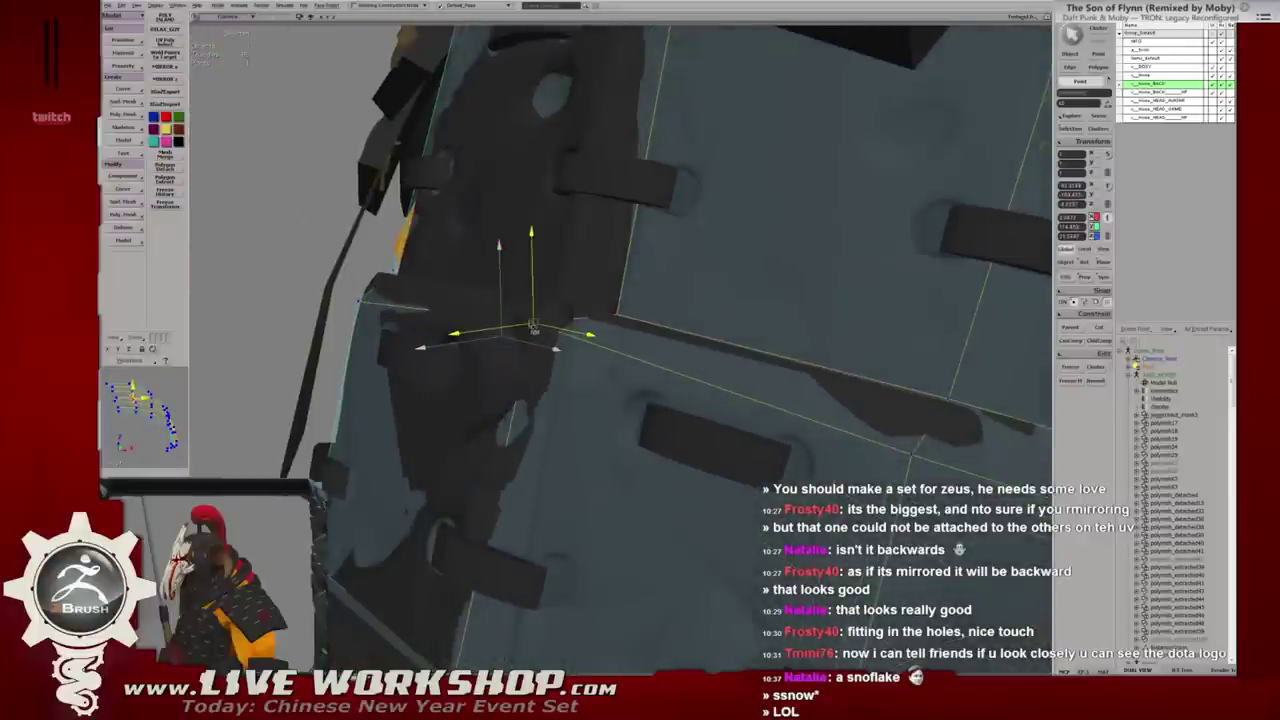
alt+drag(556, 348, 573, 284)
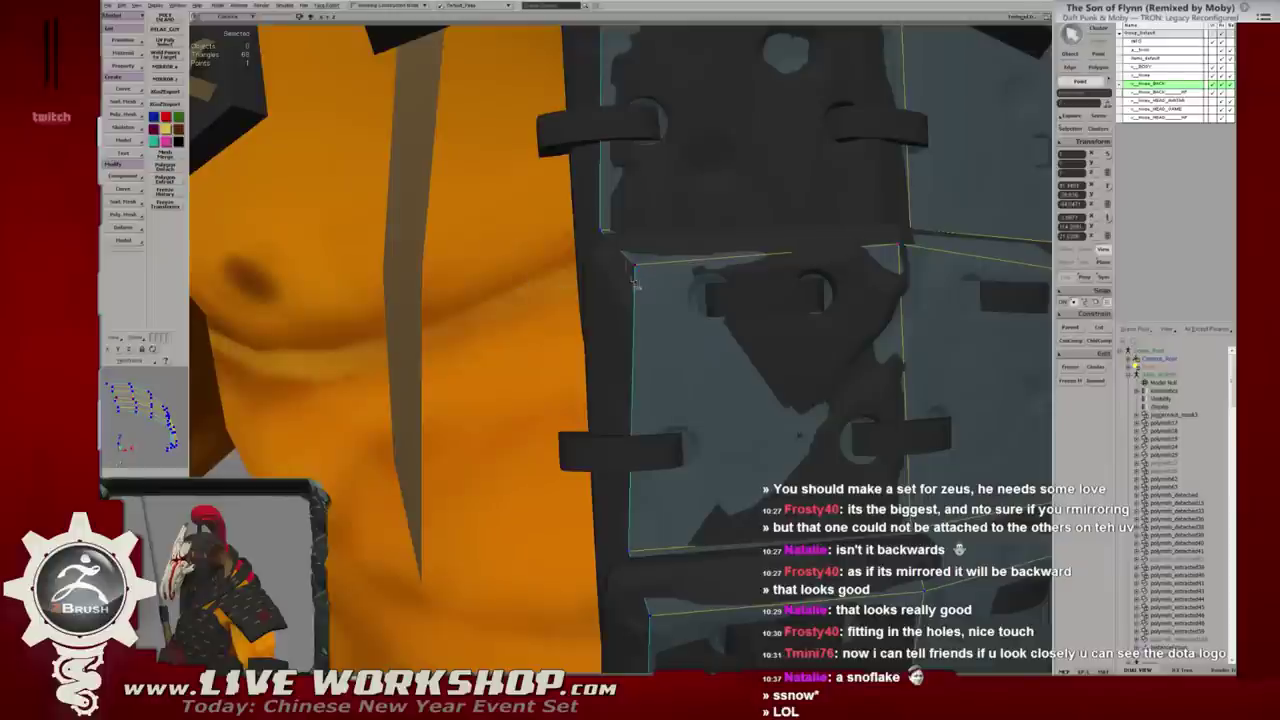
click(631, 264)
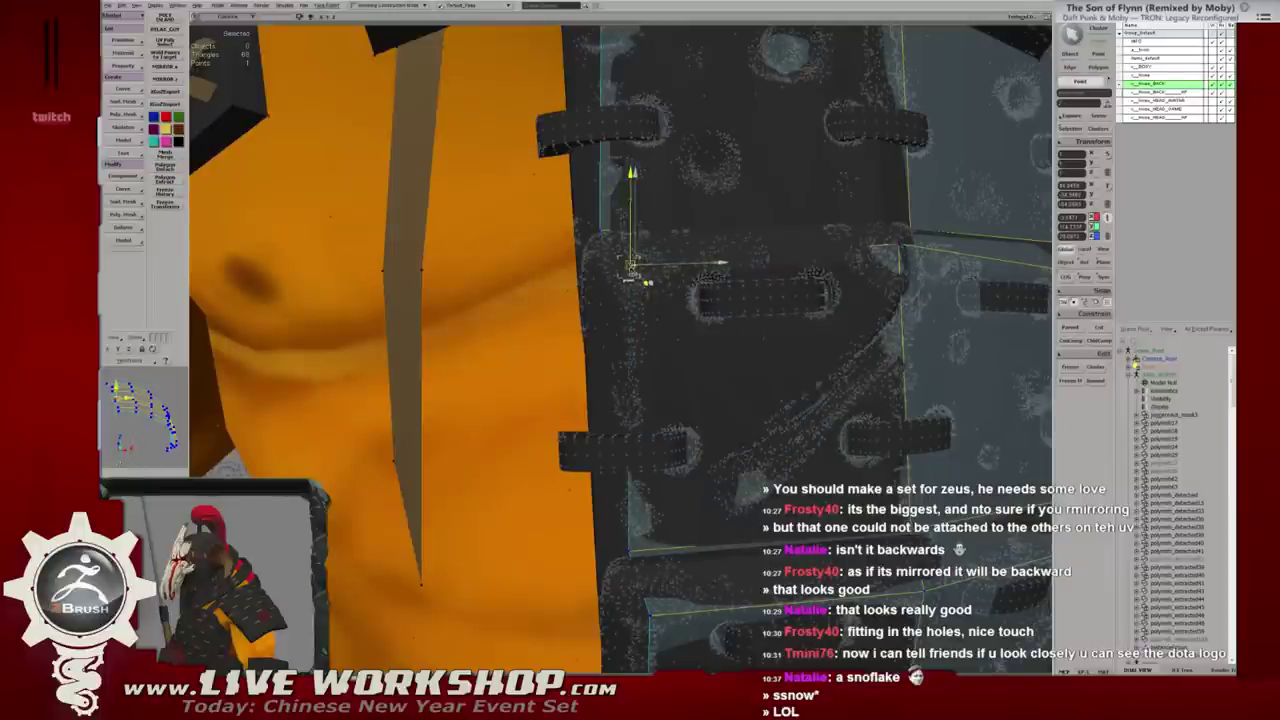
mouse_move(631, 268)
alt+mouse_down()
mouse_move(646, 267)
mouse_move(600, 277)
mouse_move(665, 283)
mouse_move(608, 280)
alt+mouse_up()
click(662, 284)
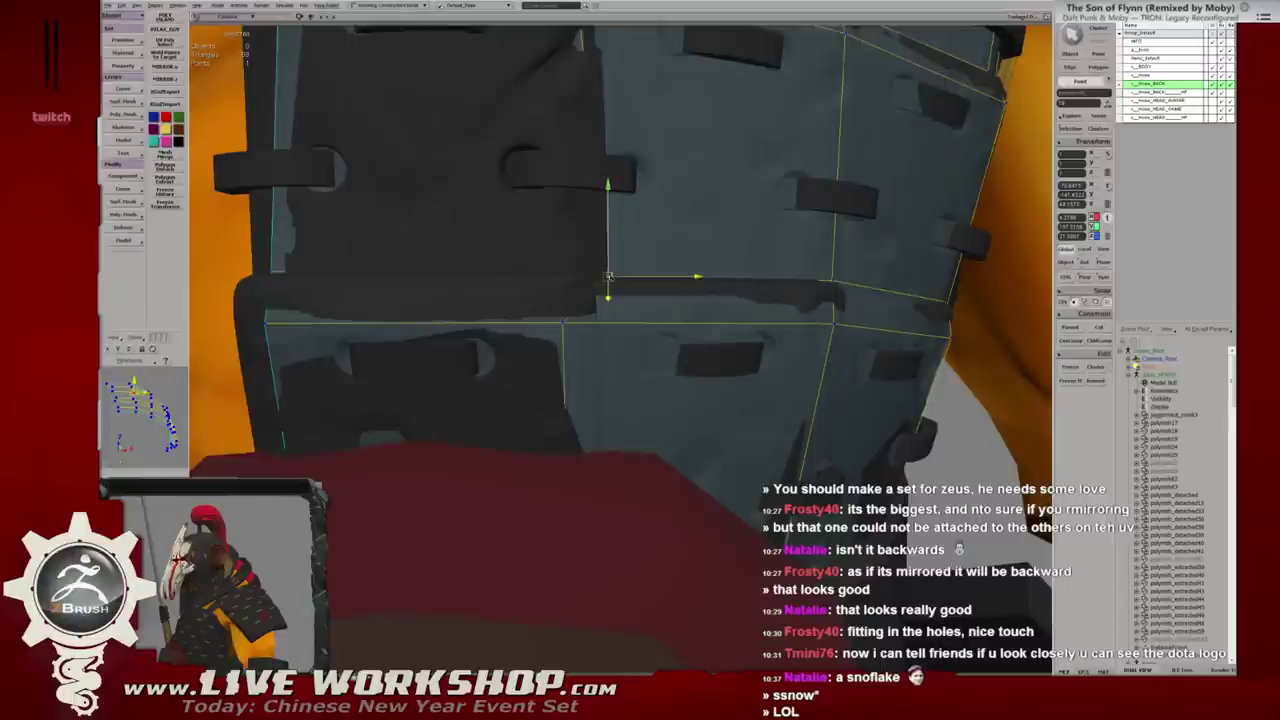
click(641, 291)
Pull a seam vertex, set it back onto the seam, and slide another along it.
mouse_move(641, 291)
alt+mouse_down()
mouse_move(596, 260)
mouse_move(628, 243)
mouse_move(572, 296)
mouse_move(619, 293)
mouse_move(573, 251)
mouse_move(600, 236)
mouse_move(612, 270)
mouse_move(614, 229)
mouse_move(600, 223)
mouse_move(684, 244)
mouse_move(651, 285)
mouse_move(585, 298)
mouse_move(641, 276)
mouse_move(602, 267)
alt+mouse_up()
click(584, 298)
click(580, 294)
click(608, 300)
click(556, 222)
click(578, 293)
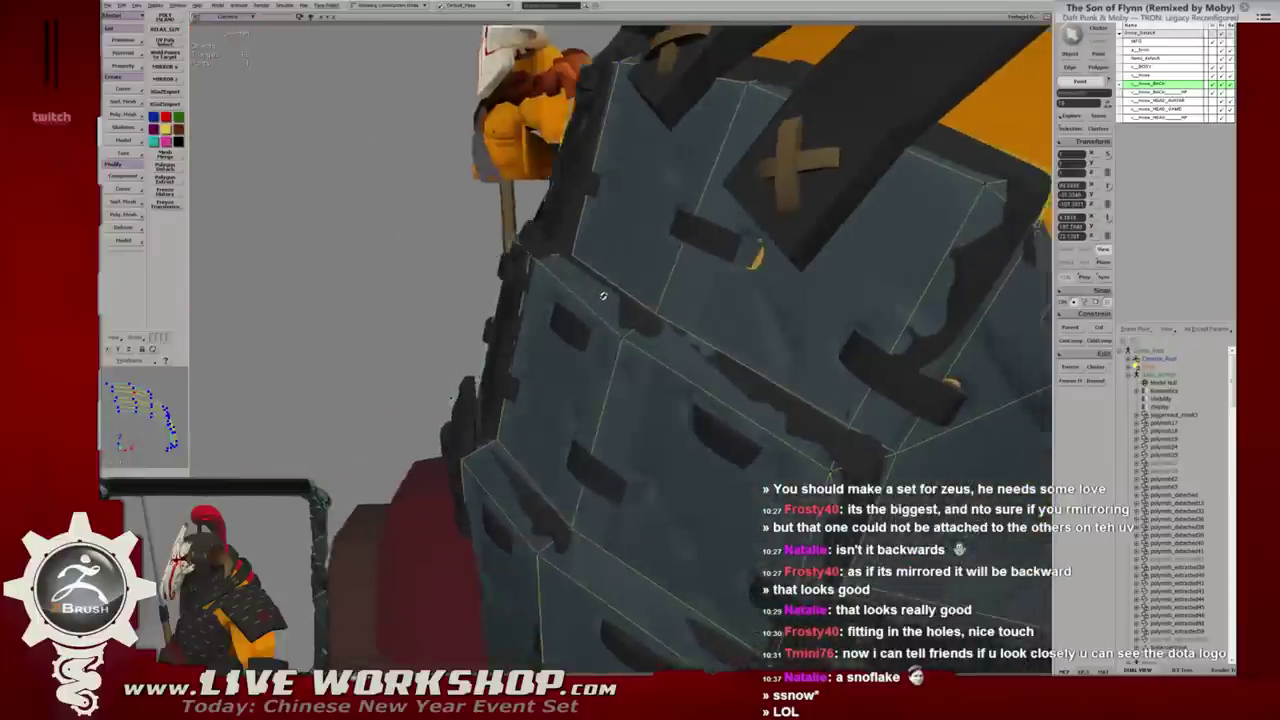
With the Move tool active, select a side panel vertex and toggle see-through display.
mouse_move(602, 253)
alt+mouse_down()
mouse_move(648, 284)
mouse_move(638, 302)
mouse_move(654, 277)
mouse_move(625, 289)
mouse_move(600, 250)
alt+mouse_up()
key(w)
click(592, 213)
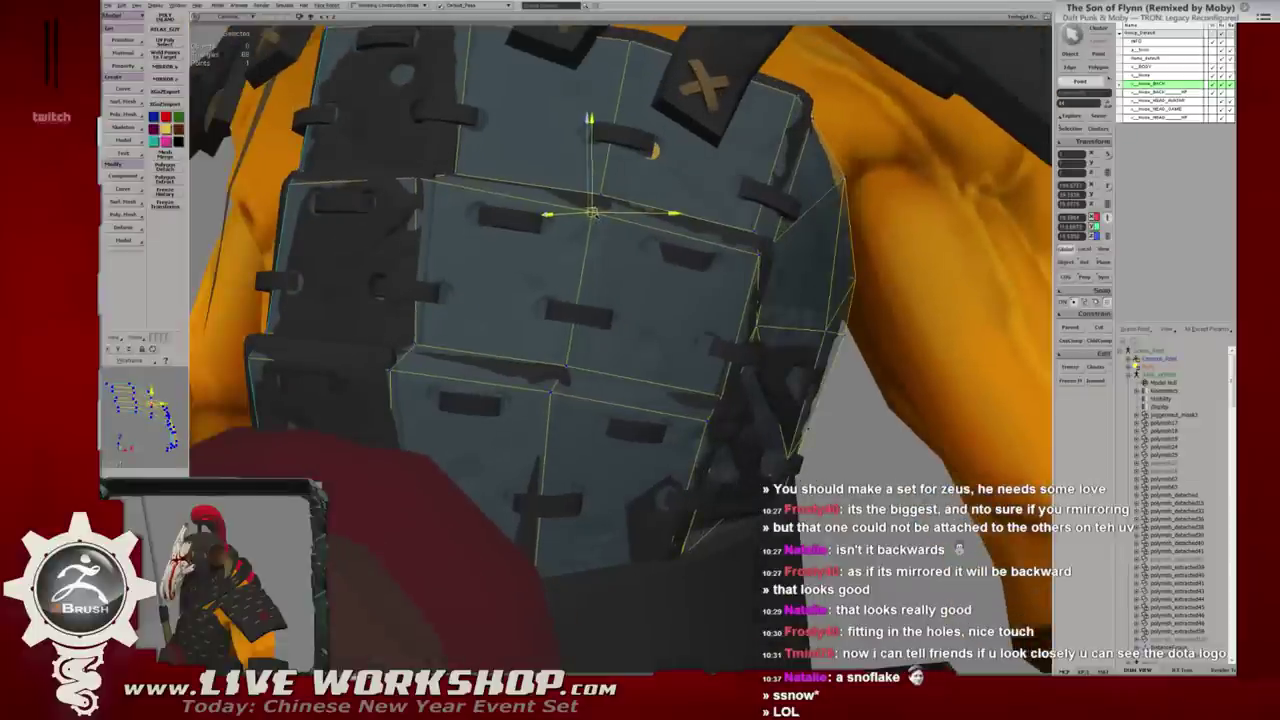
mouse_move(592, 213)
alt+mouse_down()
mouse_move(571, 366)
mouse_move(625, 374)
mouse_move(414, 349)
mouse_move(500, 380)
alt+mouse_up()
key(x)
key(alt+x)
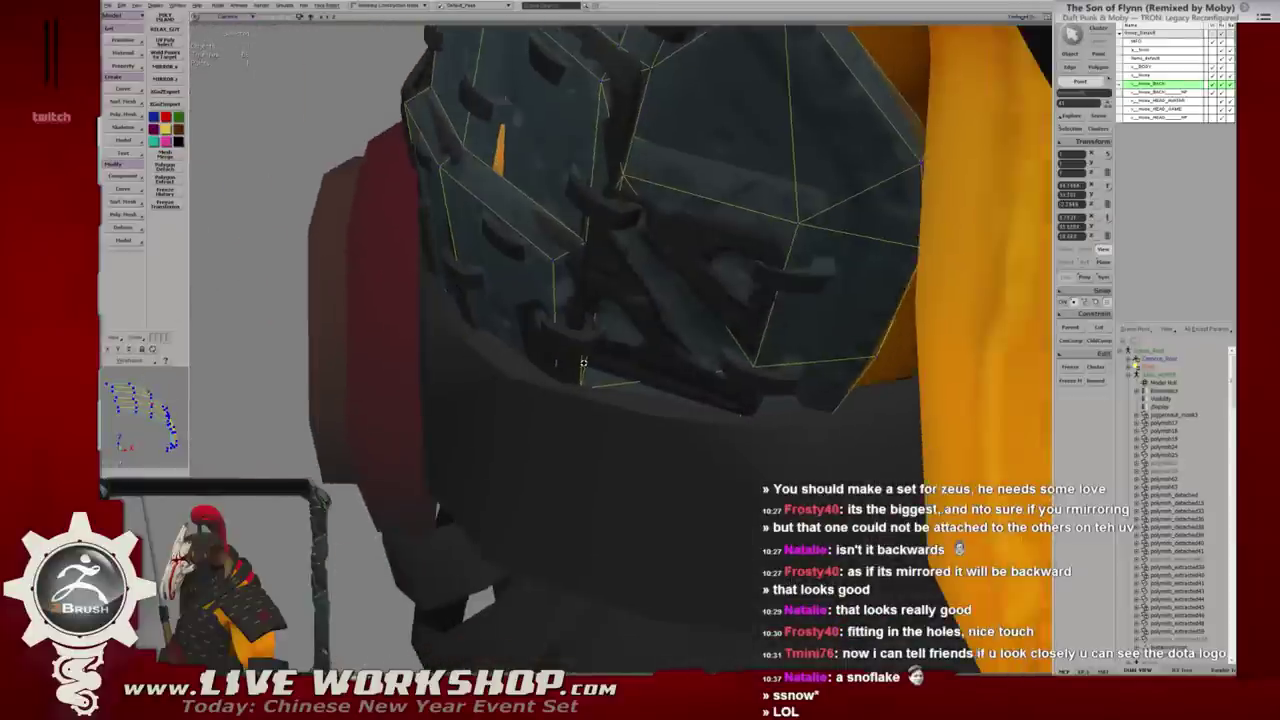
In X-ray view, select the side panel's edge vertices and move them toward the torso.
key(alt+x)
key(alt+x)
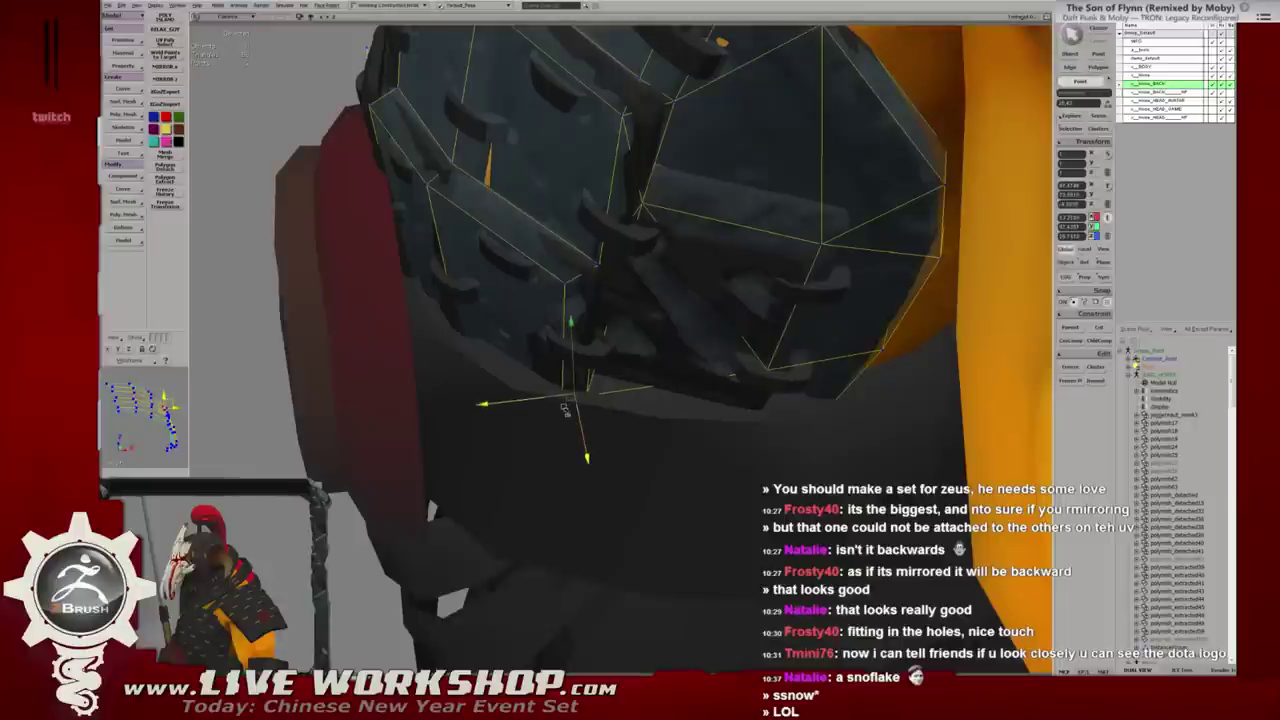
mouse_move(580, 403)
alt+mouse_down()
mouse_move(651, 377)
mouse_move(618, 292)
mouse_move(565, 393)
mouse_move(626, 234)
mouse_move(647, 220)
mouse_move(634, 242)
alt+mouse_up()
click(565, 393)
click(655, 234)
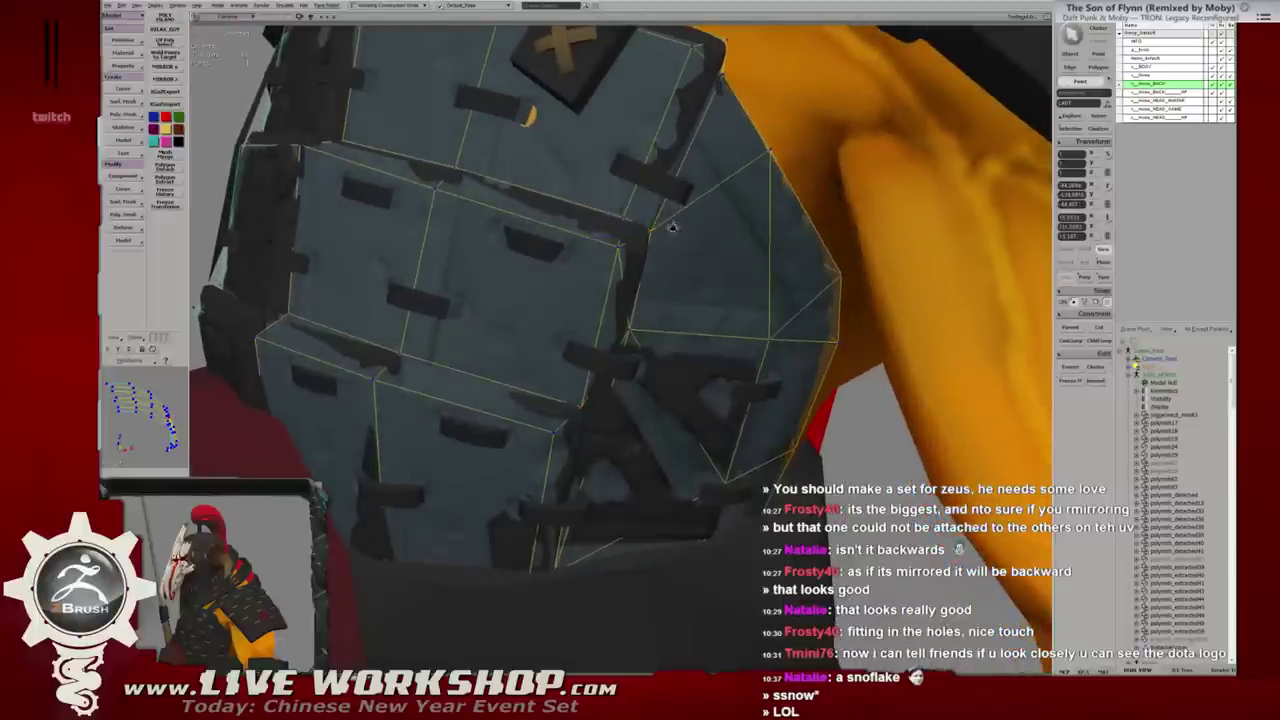
click(641, 207)
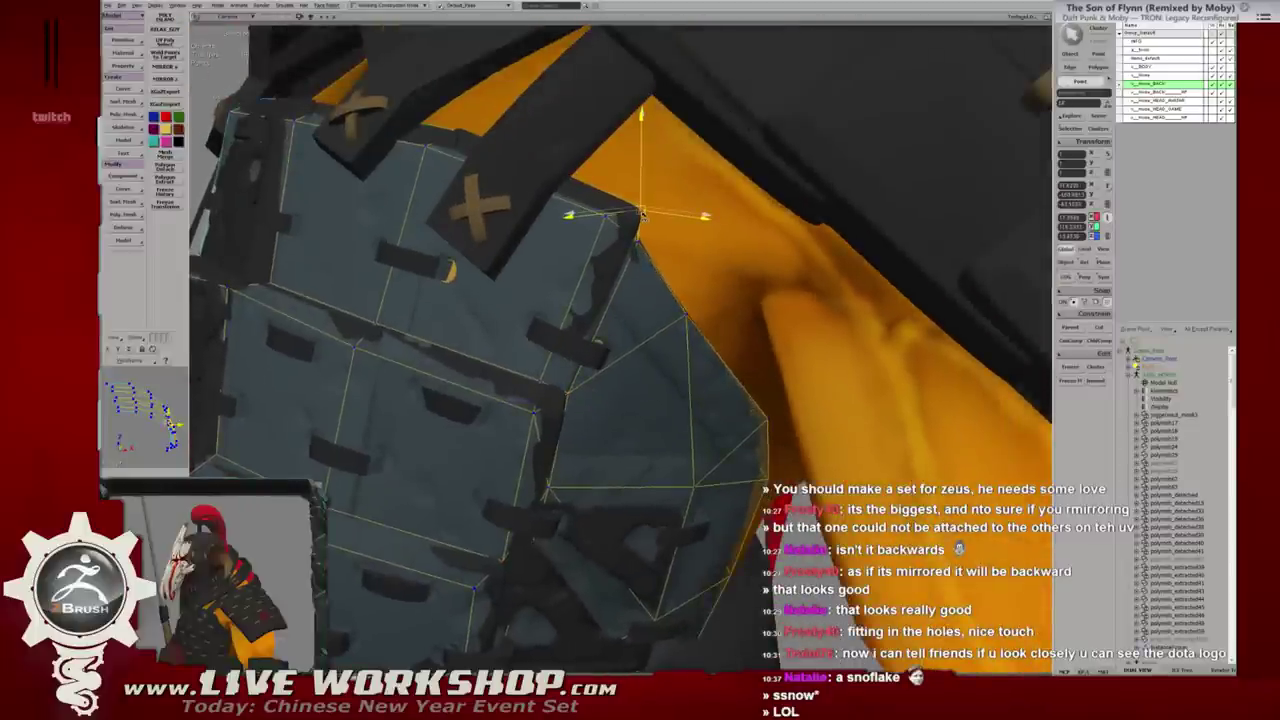
mouse_move(642, 212)
alt+mouse_down()
mouse_move(632, 178)
mouse_move(676, 284)
mouse_move(690, 256)
mouse_move(600, 262)
mouse_move(575, 246)
mouse_move(672, 258)
mouse_move(658, 245)
alt+mouse_up()
click(568, 256)
Rotate the side chest piece, check its fit in X-ray from several angles, then switch to the coin image.
key(alt+x)
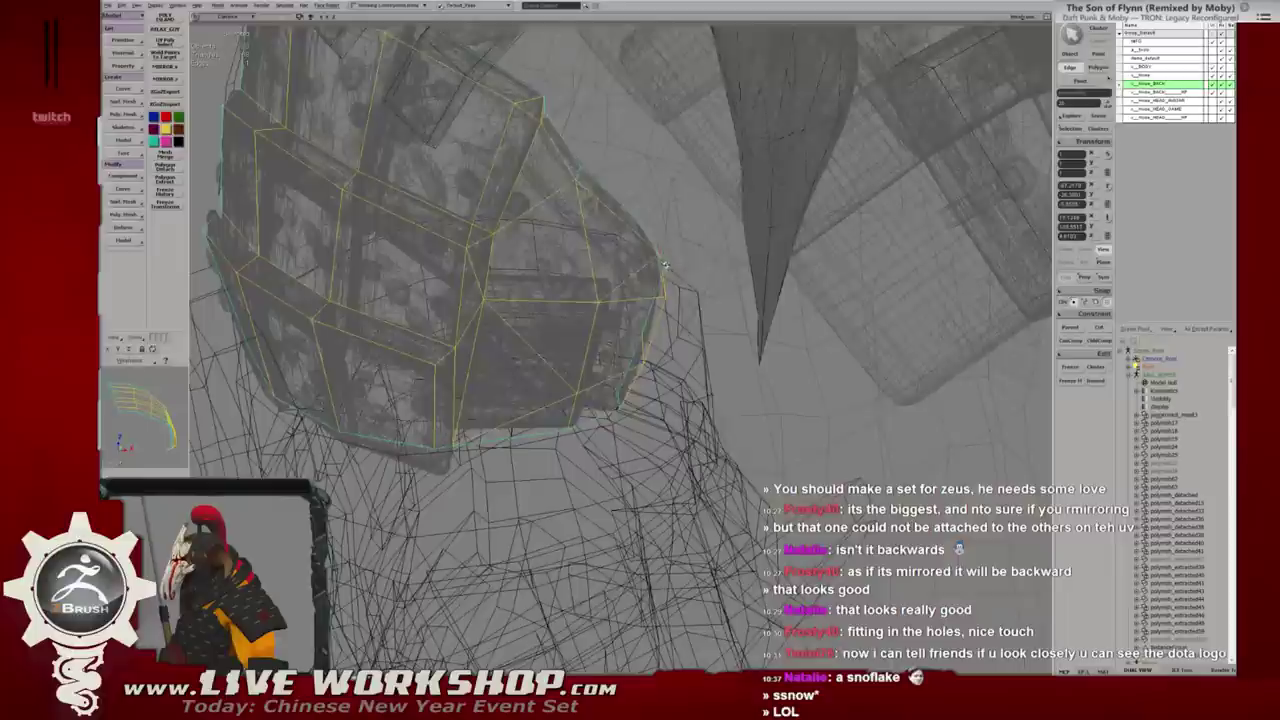
key(alt+x)
key(alt+x)
key(alt+x)
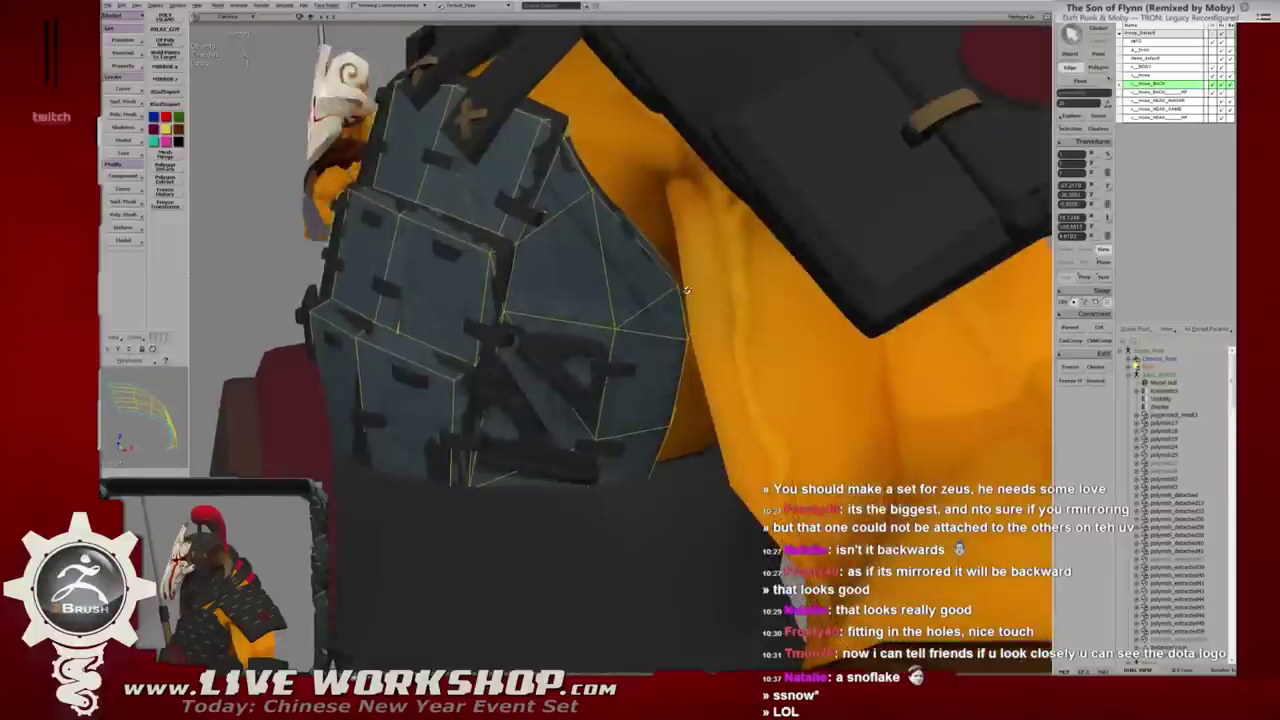
mouse_move(699, 288)
alt+mouse_down()
mouse_move(670, 298)
mouse_move(667, 318)
mouse_move(706, 264)
alt+mouse_up()
key(alt+x)
key(alt+x)
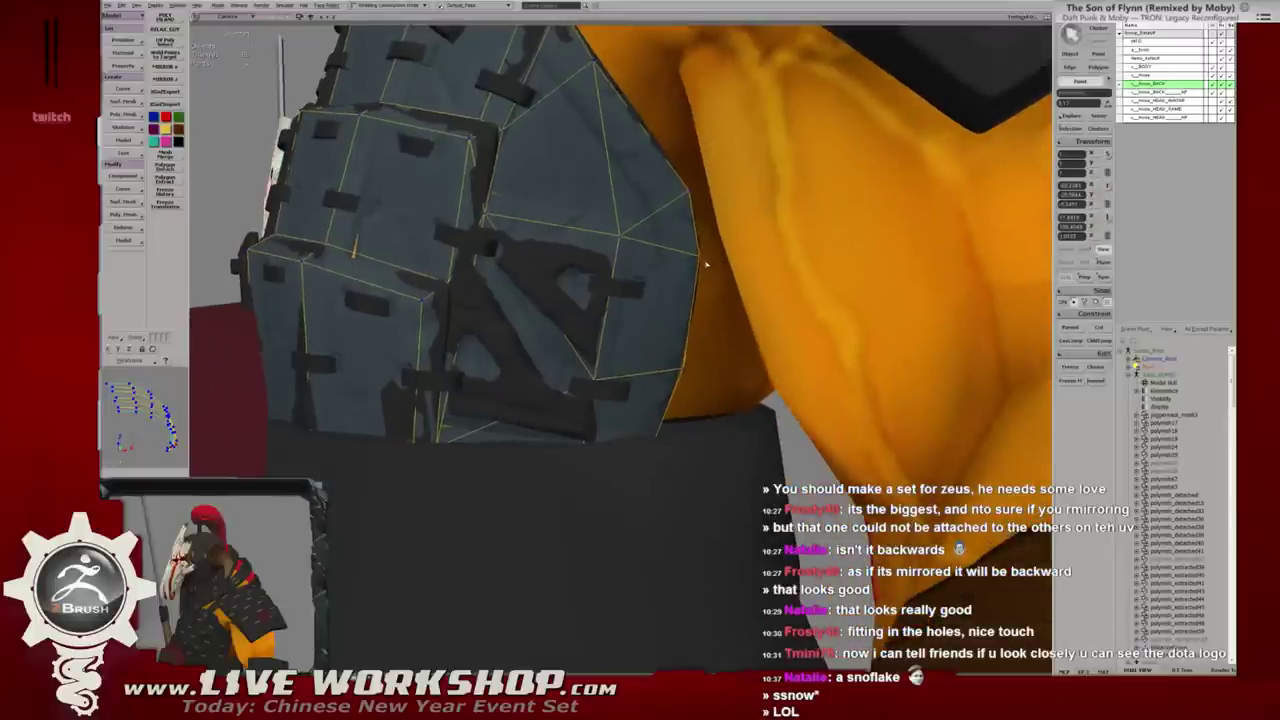
key(e)
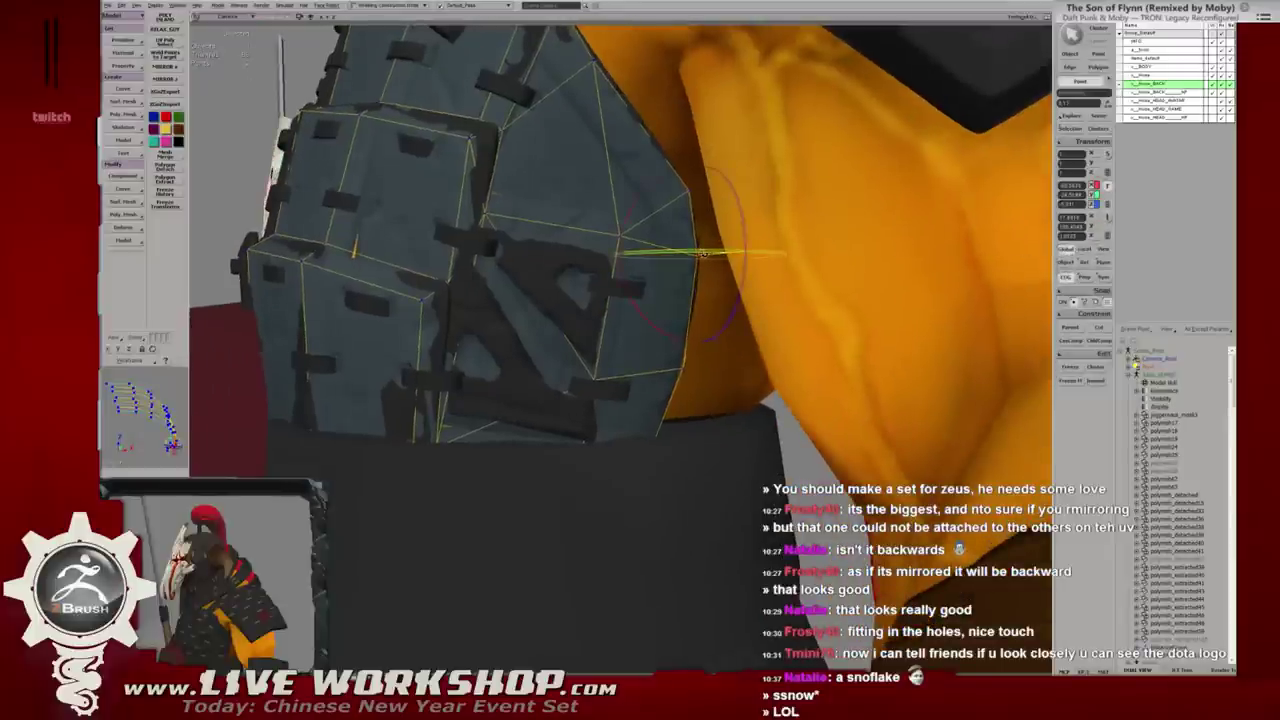
alt+drag(704, 254, 699, 333)
key(alt+x)
key(alt+x)
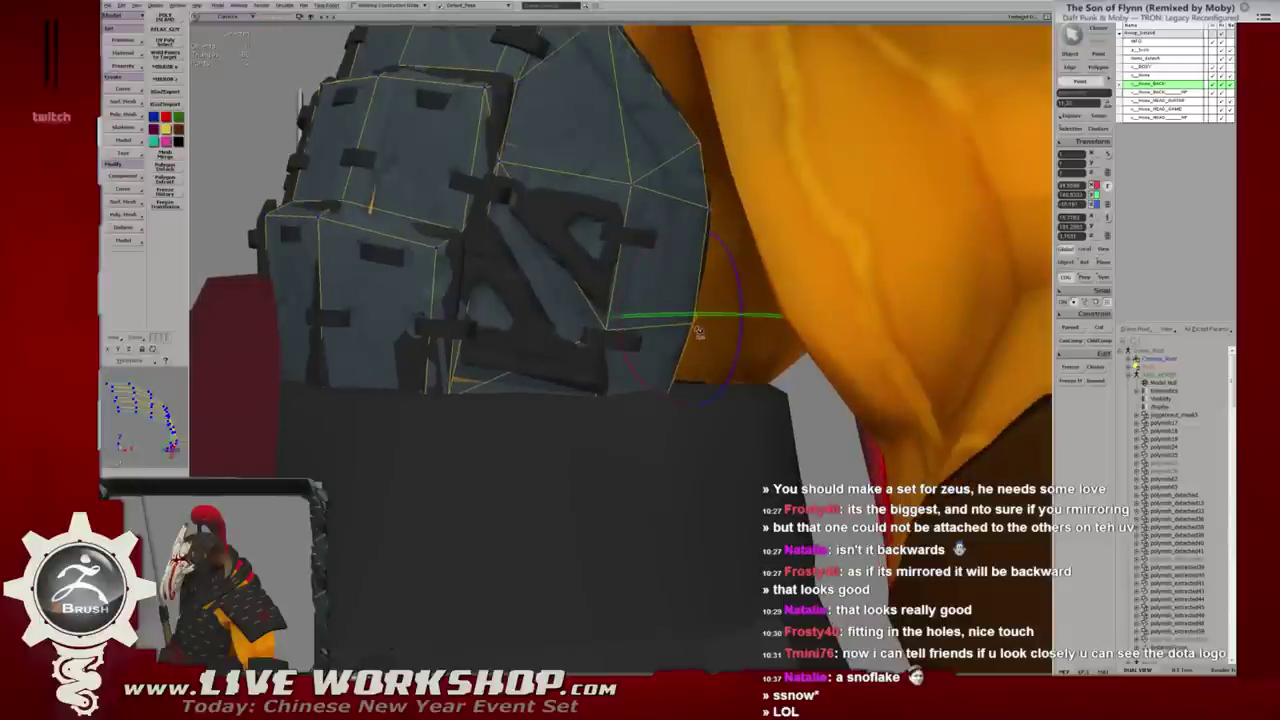
mouse_move(699, 333)
alt+mouse_down()
mouse_move(693, 345)
mouse_move(689, 331)
alt+mouse_up()
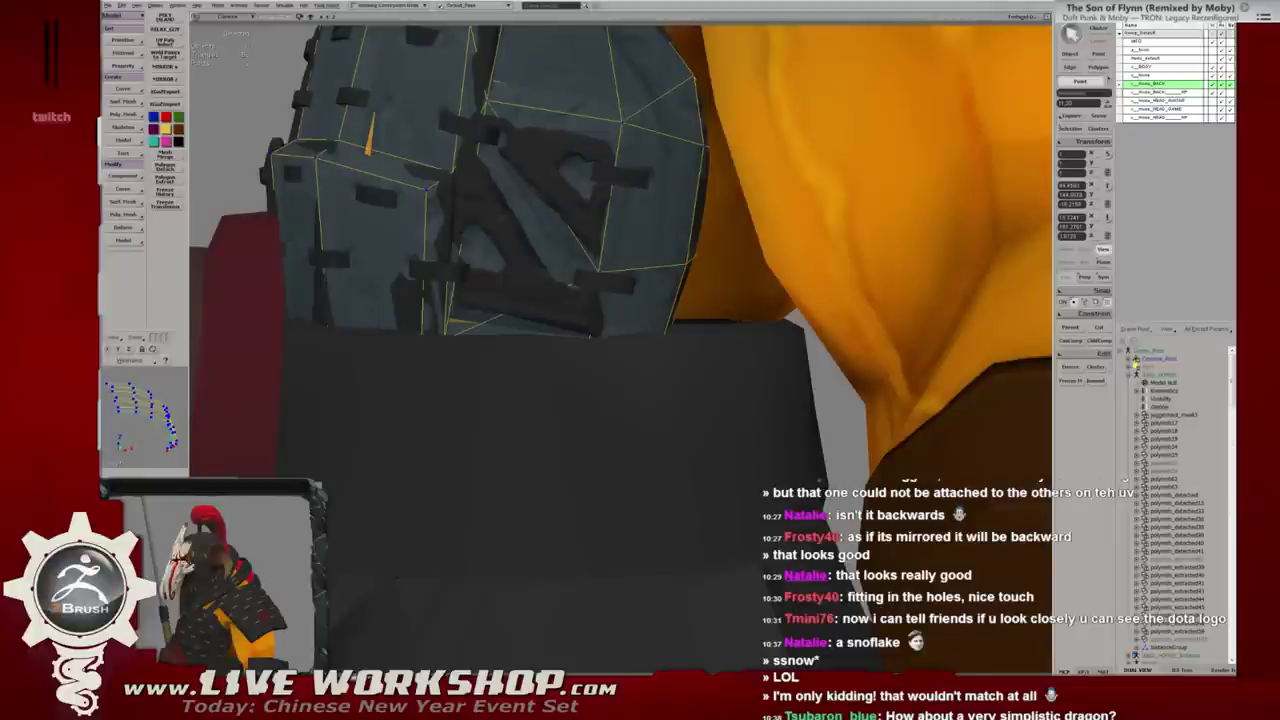
key(alt+Tab)
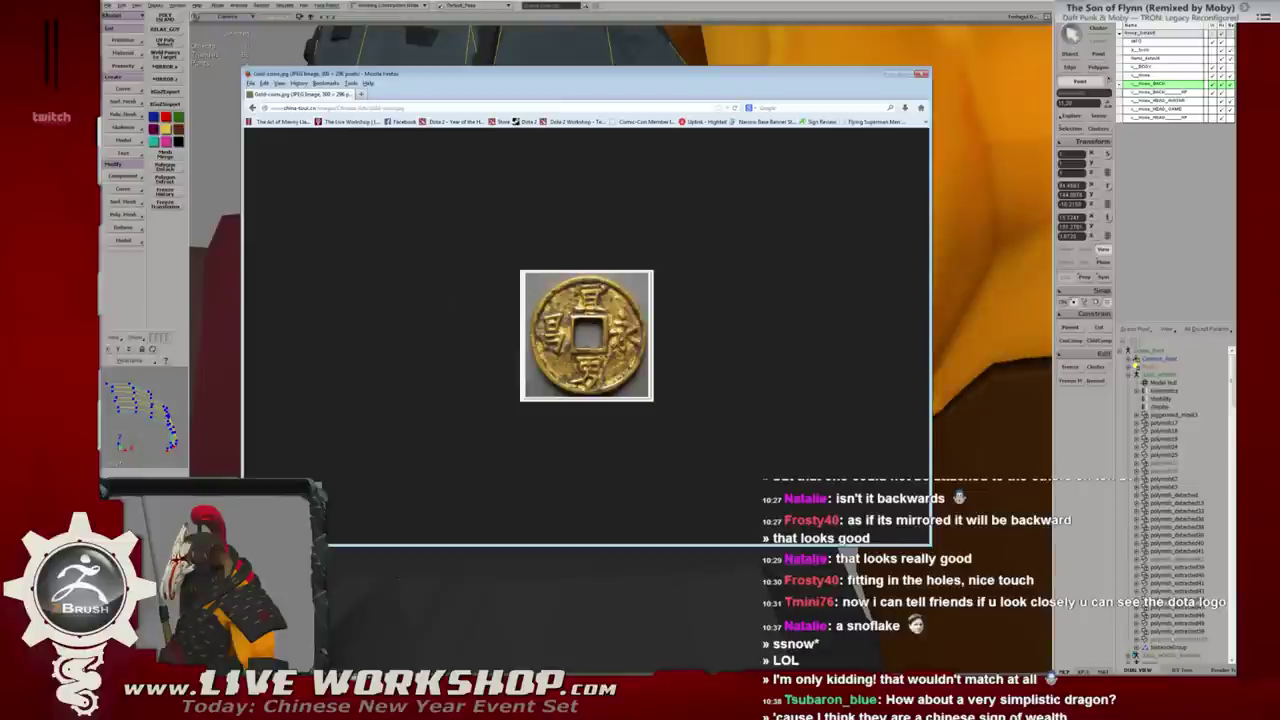
Close the Firefox window showing the gold coin reference image.
key(alt+Tab)
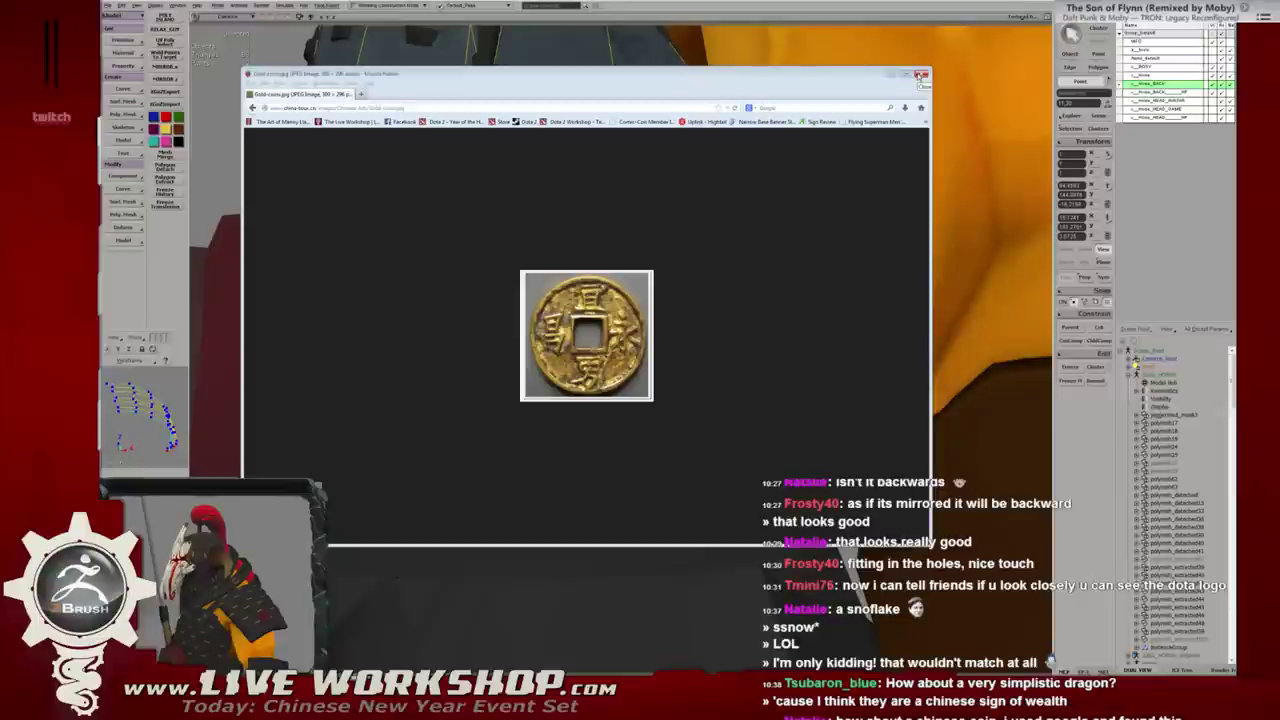
click(920, 75)
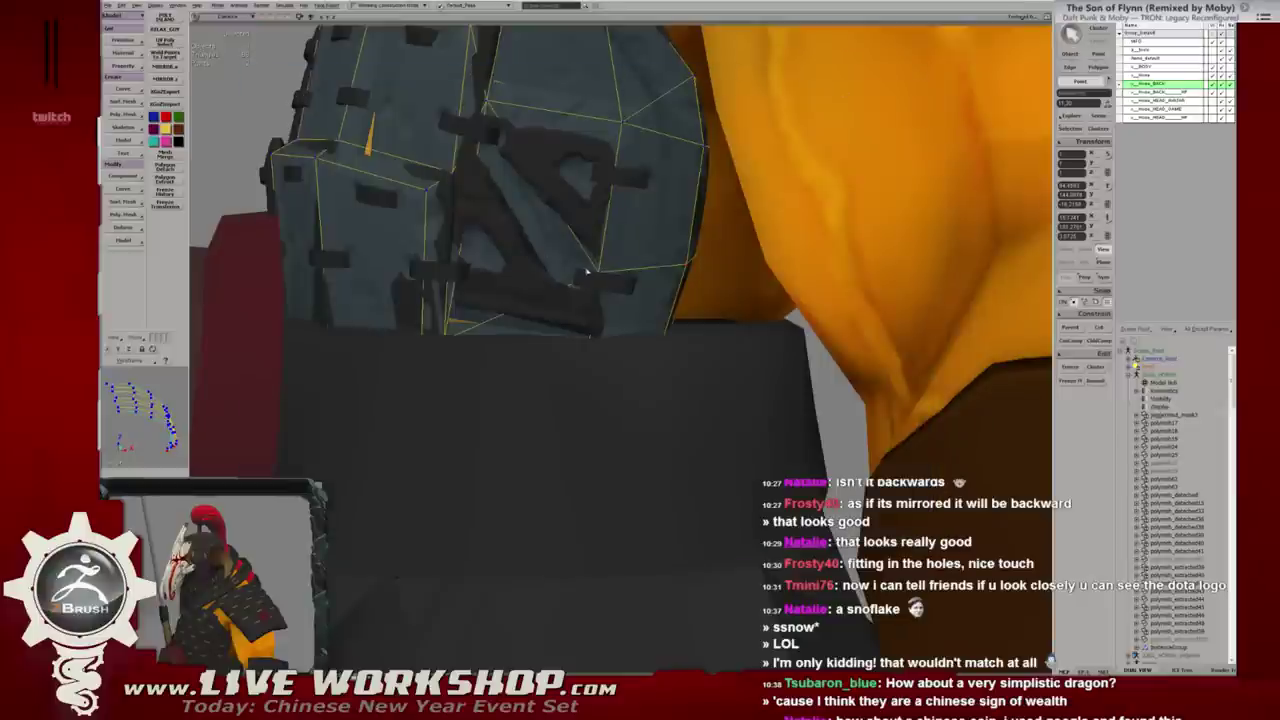
Select an upper point on the chest plate and close in on it.
middle_drag(688, 268, 677, 263)
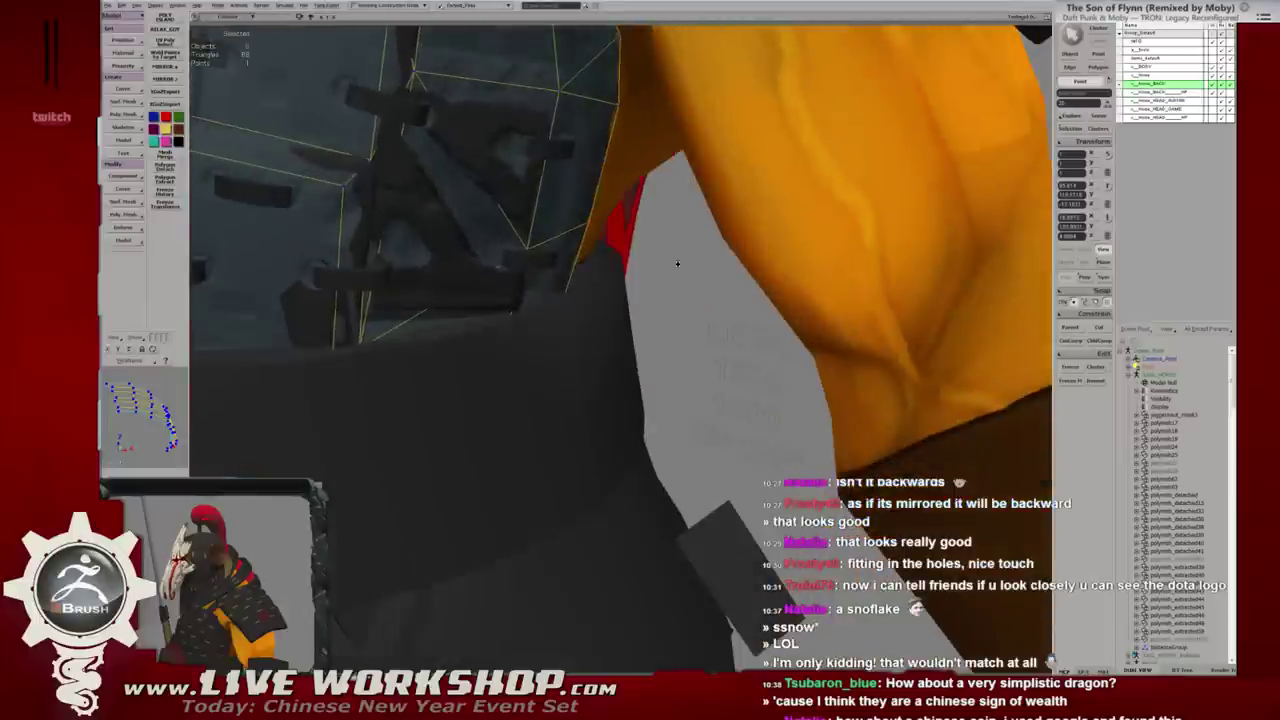
click(590, 225)
mouse_move(590, 225)
middle_down()
mouse_move(651, 300)
mouse_move(589, 261)
middle_up()
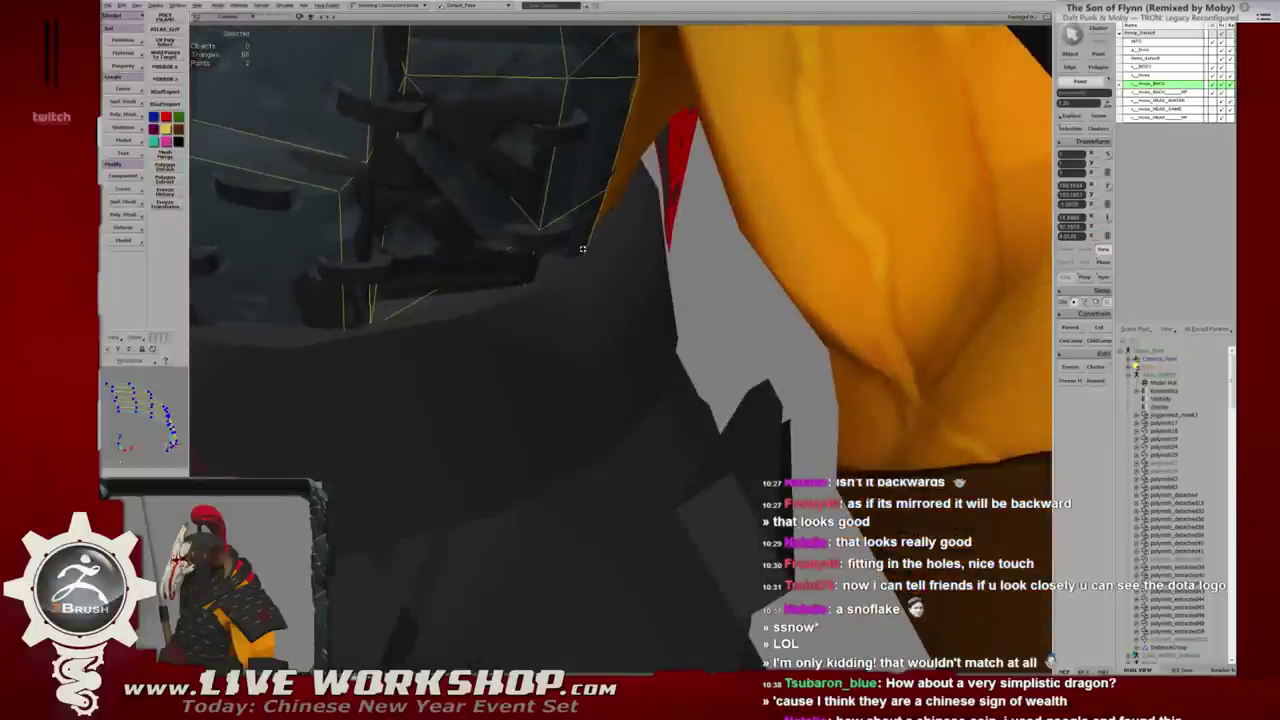
mouse_move(589, 261)
middle_down()
mouse_move(688, 187)
mouse_move(745, 206)
mouse_move(608, 218)
middle_up()
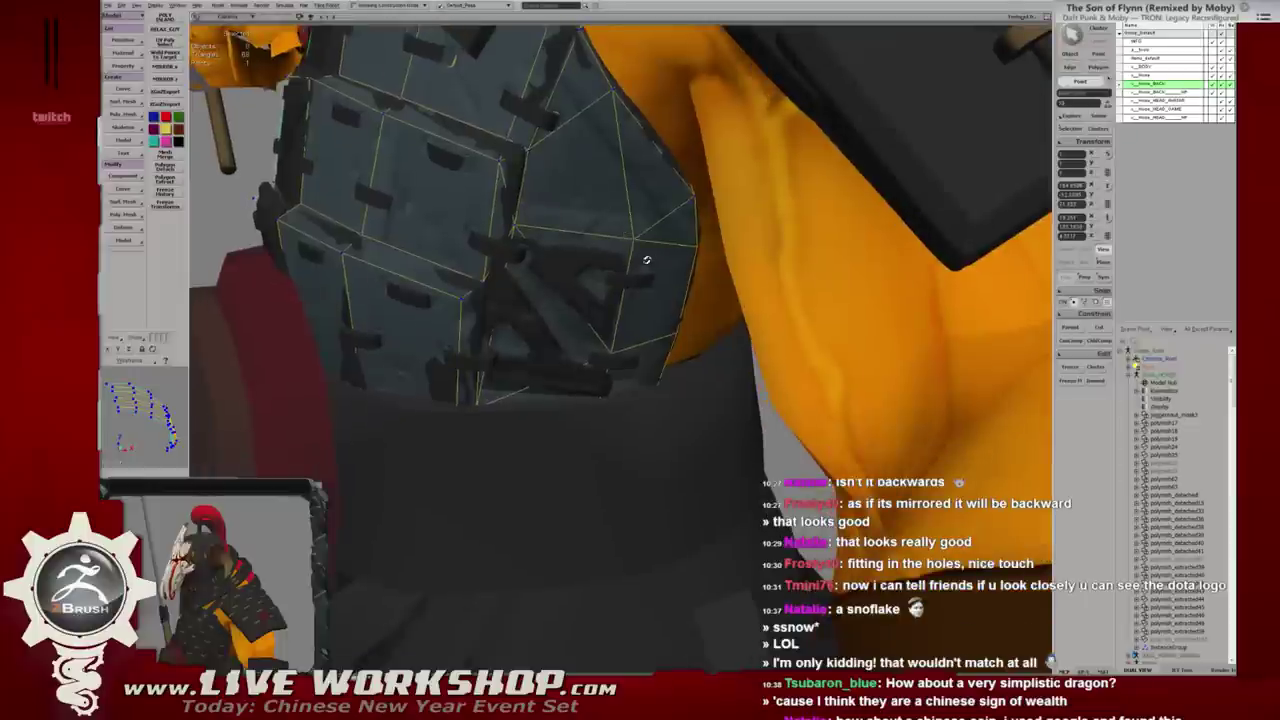
mouse_move(647, 260)
middle_down()
mouse_move(614, 251)
mouse_move(645, 243)
middle_up()
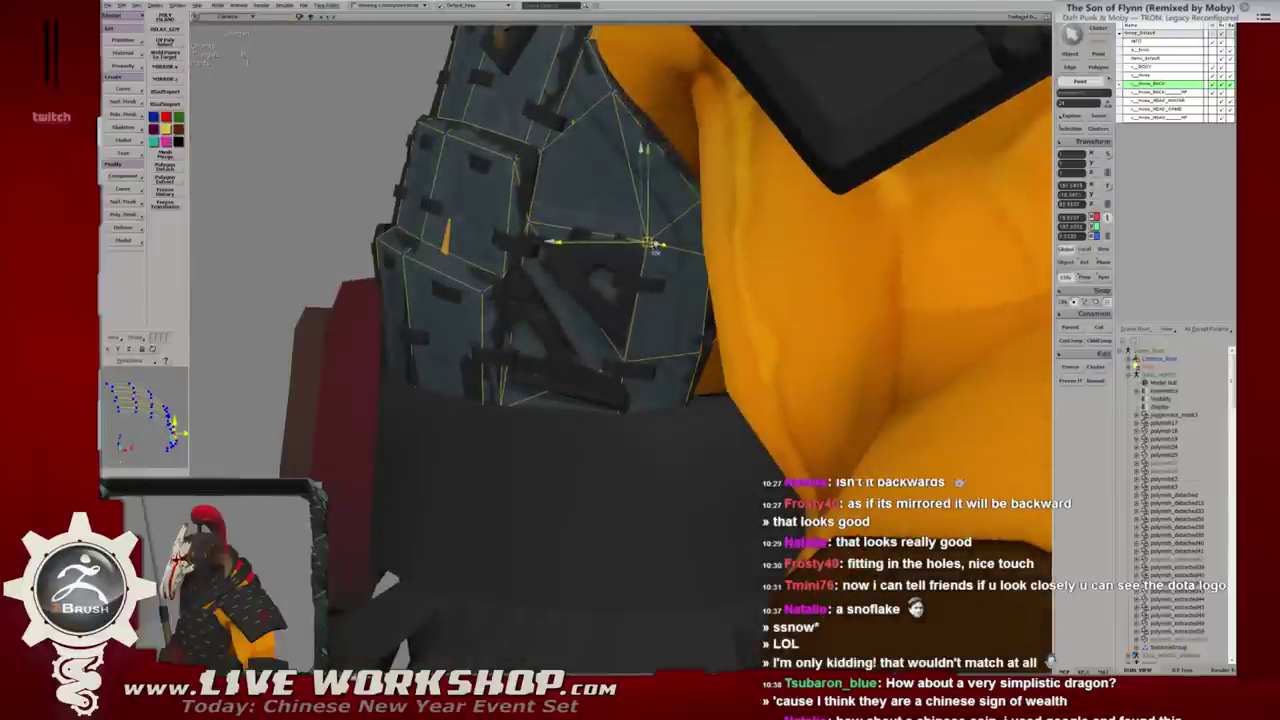
Pick a lower chest plate vertex, then orbit back to a front view of the torso.
click(626, 362)
middle_drag(639, 378, 568, 370)
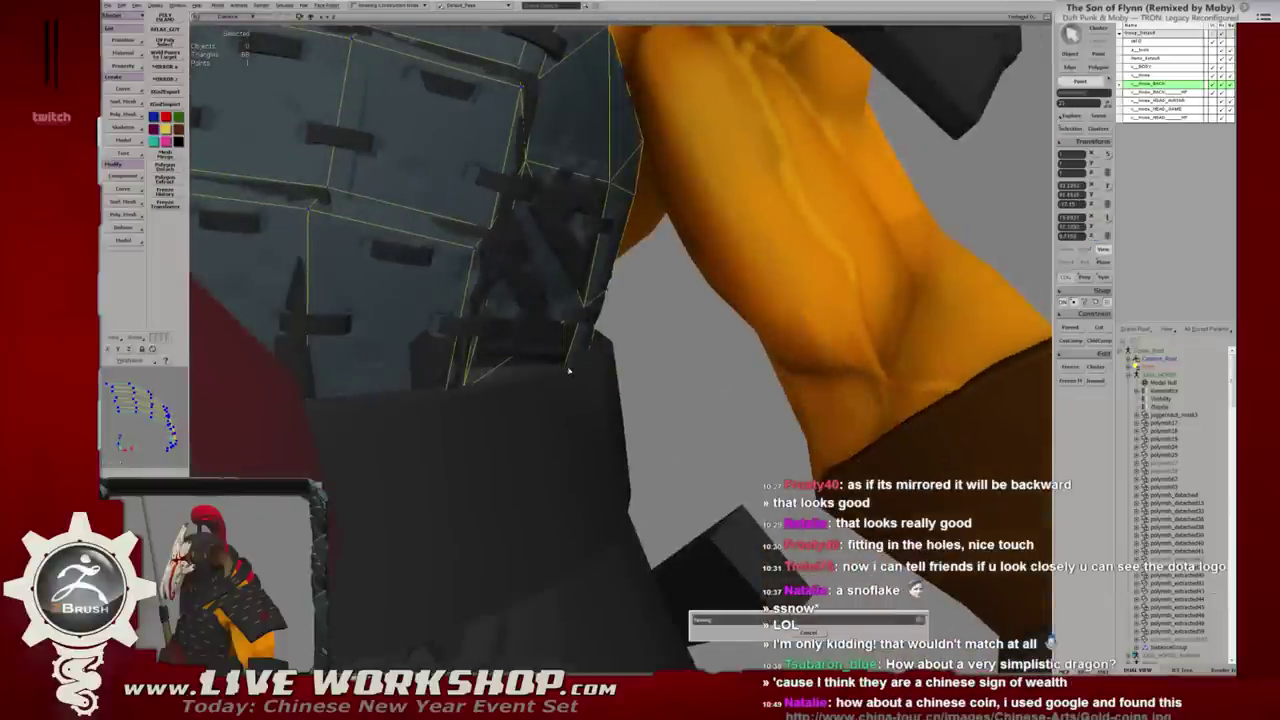
mouse_move(586, 280)
alt+mouse_down()
mouse_move(602, 293)
mouse_move(222, 180)
alt+mouse_up()
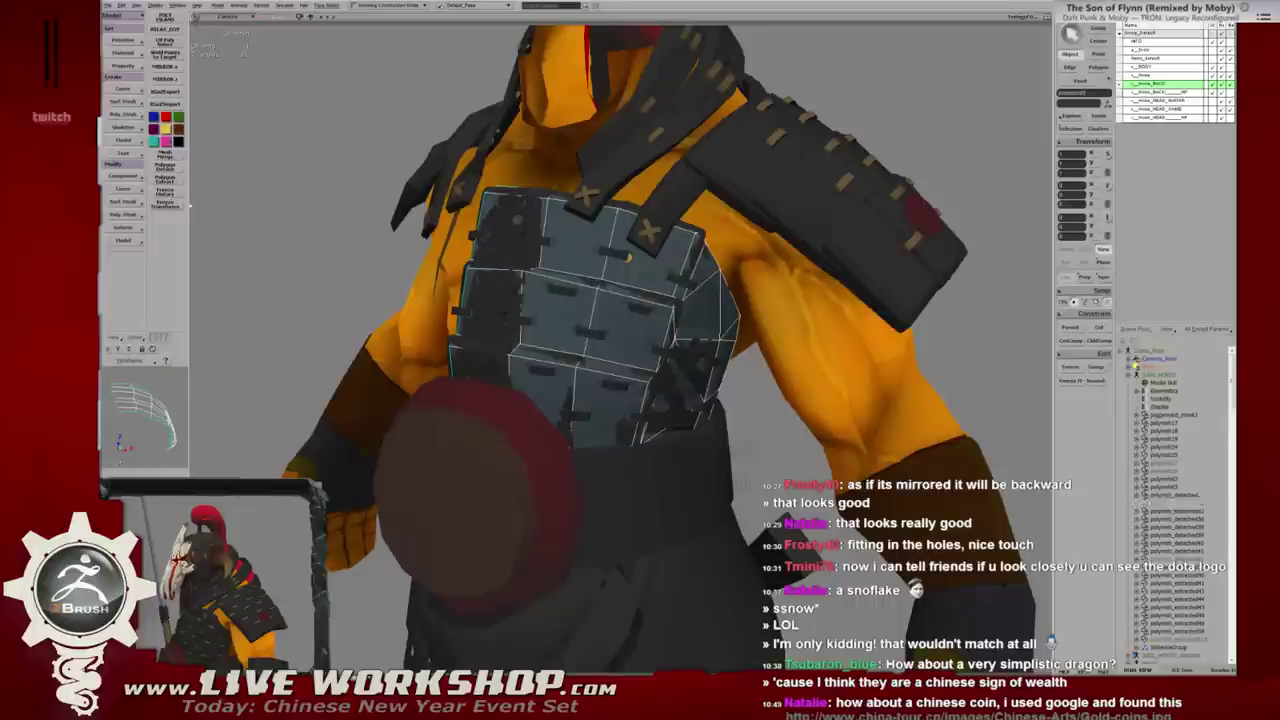
alt+middle_drag(612, 227, 622, 224)
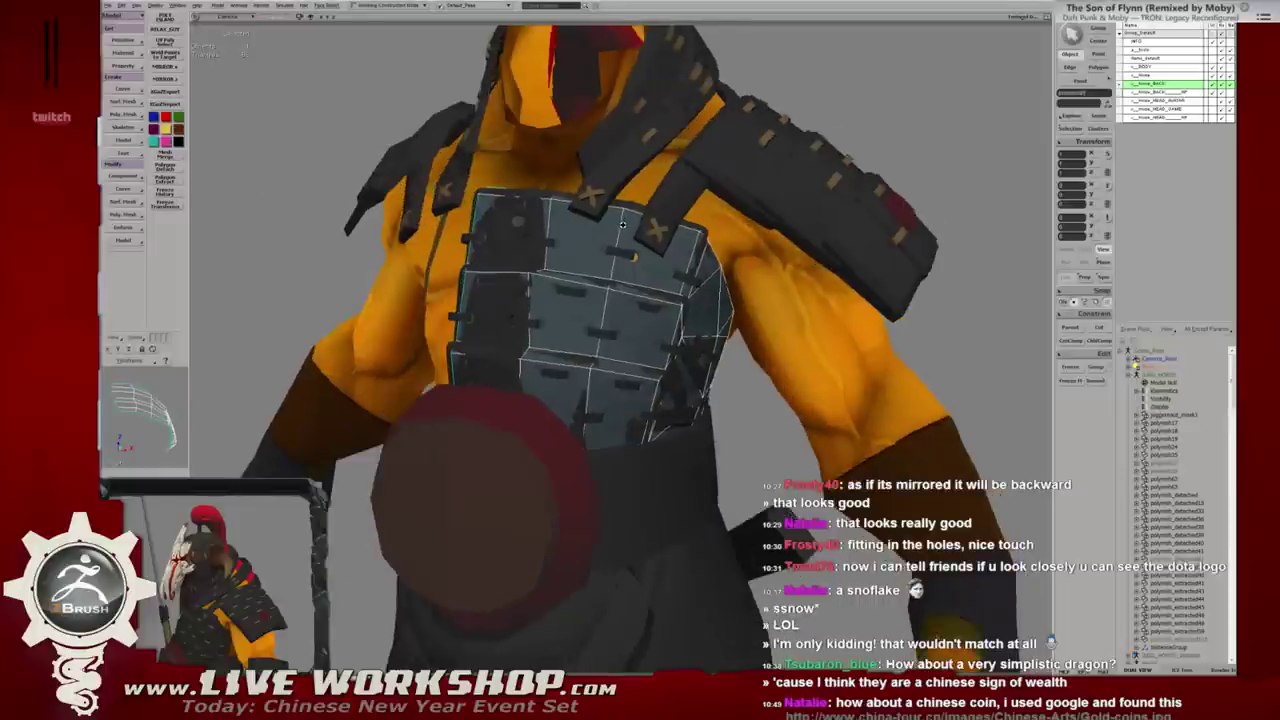
alt+drag(622, 224, 241, 215)
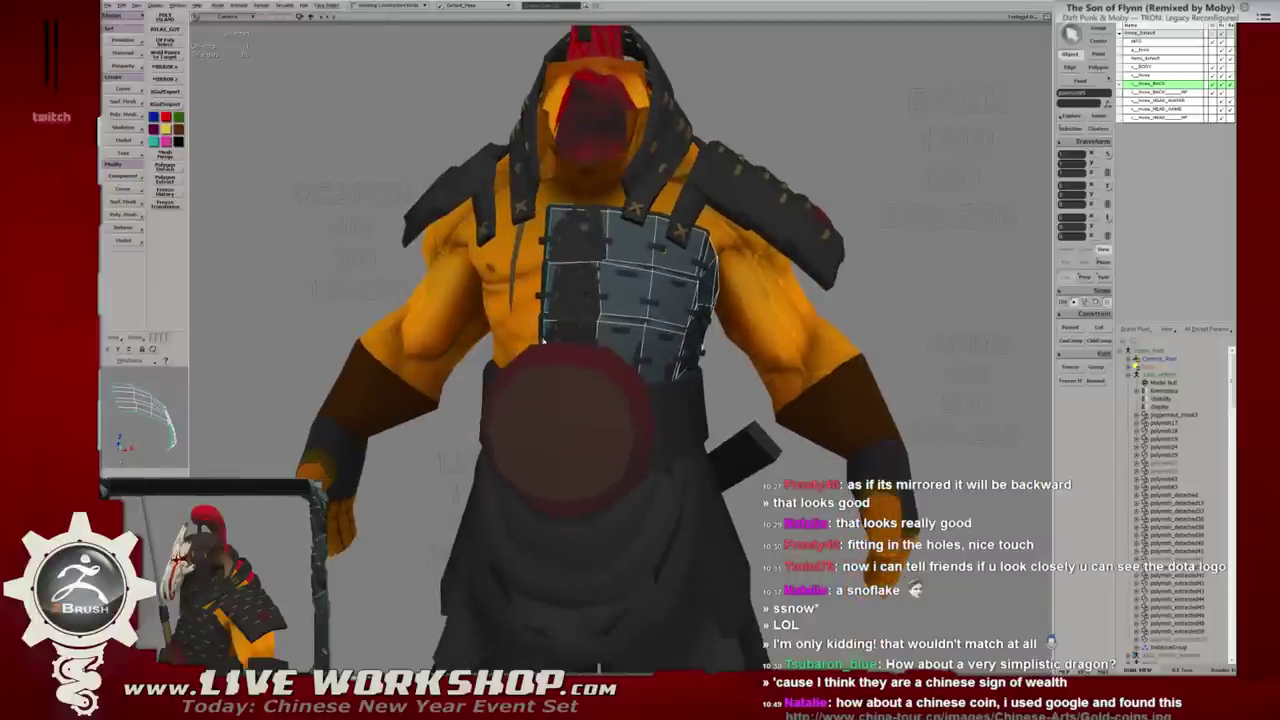
alt+drag(543, 340, 607, 225)
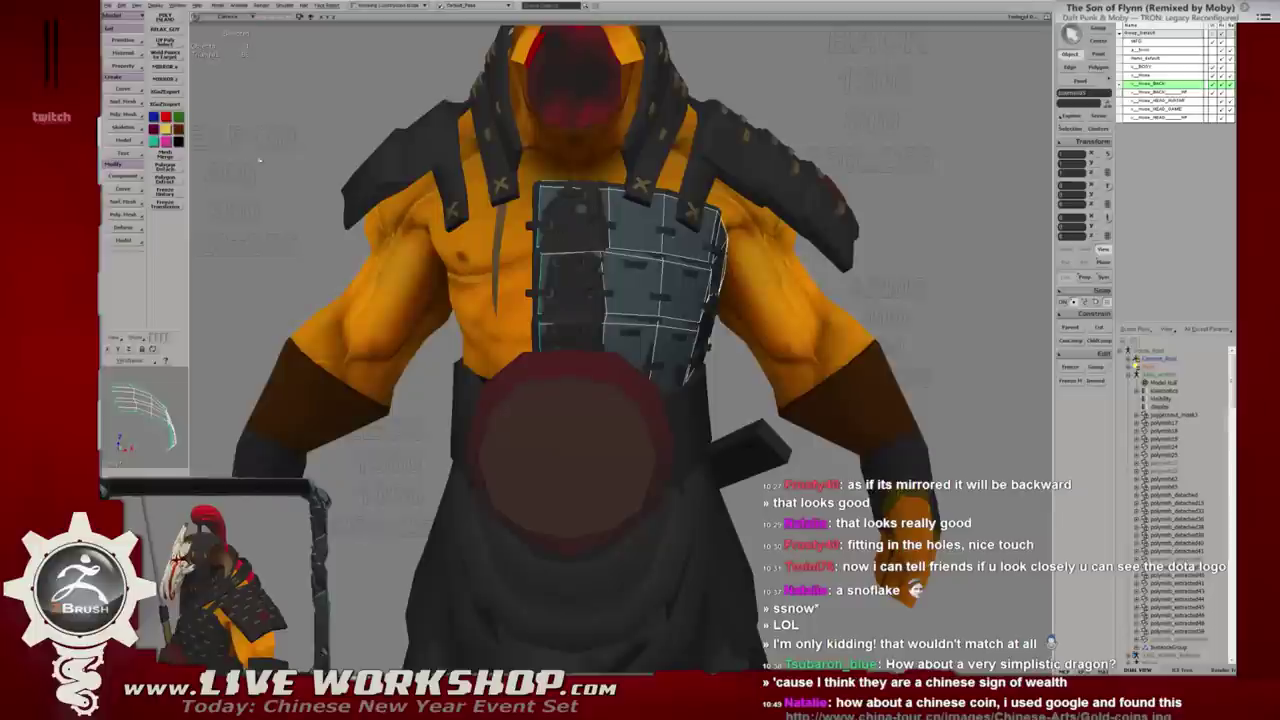
Mirror the chest plate onto the left chest and delete the overlapping centre strip of faces.
click(170, 68)
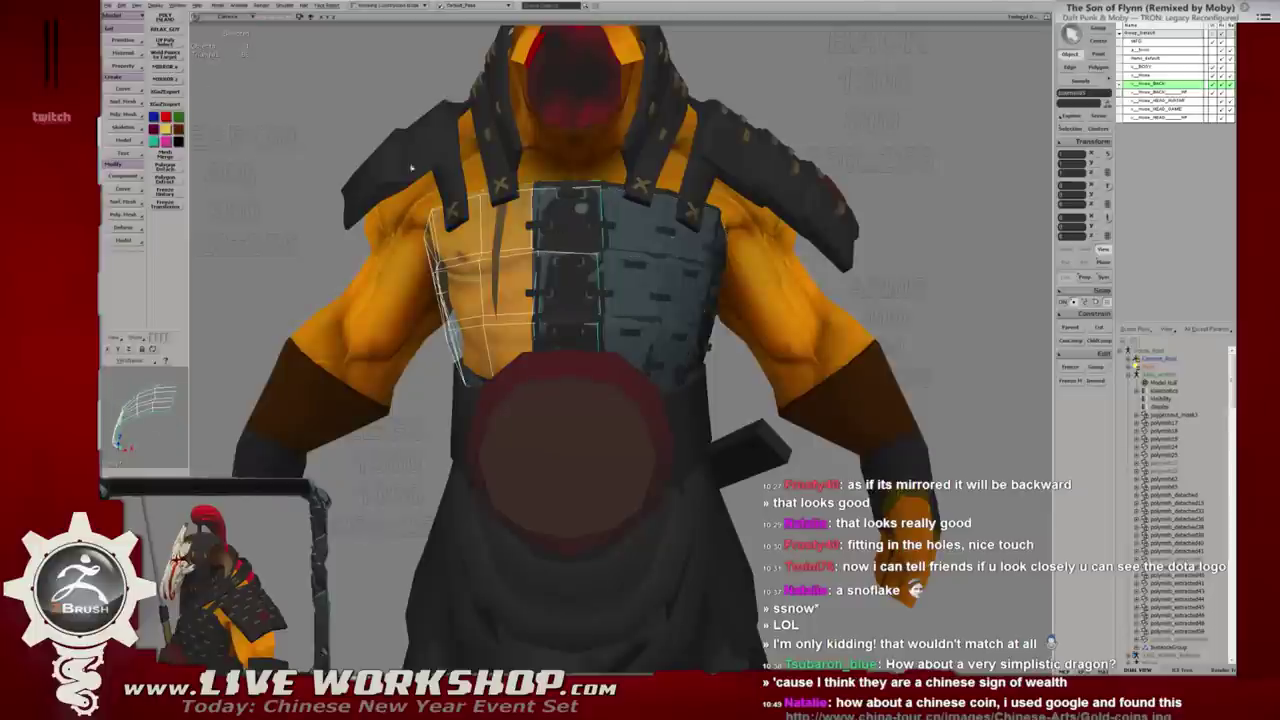
alt+drag(559, 223, 604, 240)
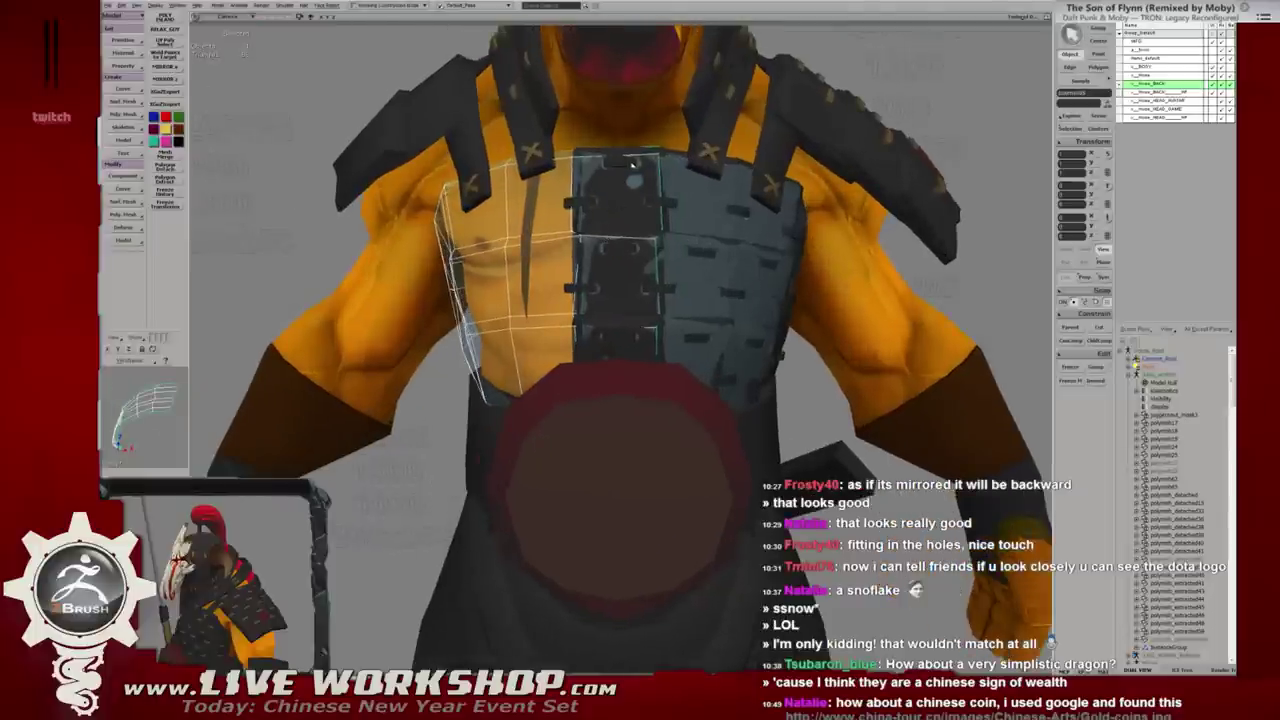
key(3)
drag(632, 163, 627, 400)
key(Delete)
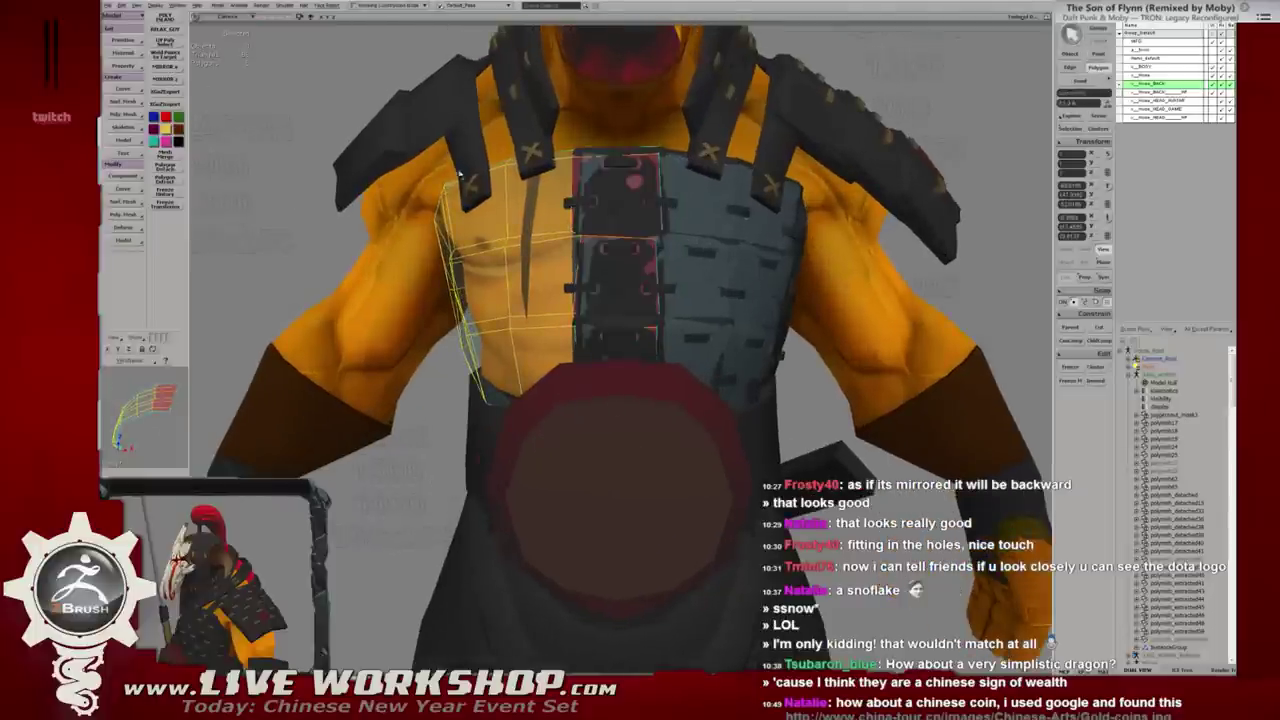
Select the chest plate and isolate it, viewing it from below.
mouse_move(460, 175)
alt+mouse_down()
mouse_move(463, 193)
mouse_move(633, 196)
alt+mouse_up()
key(space)
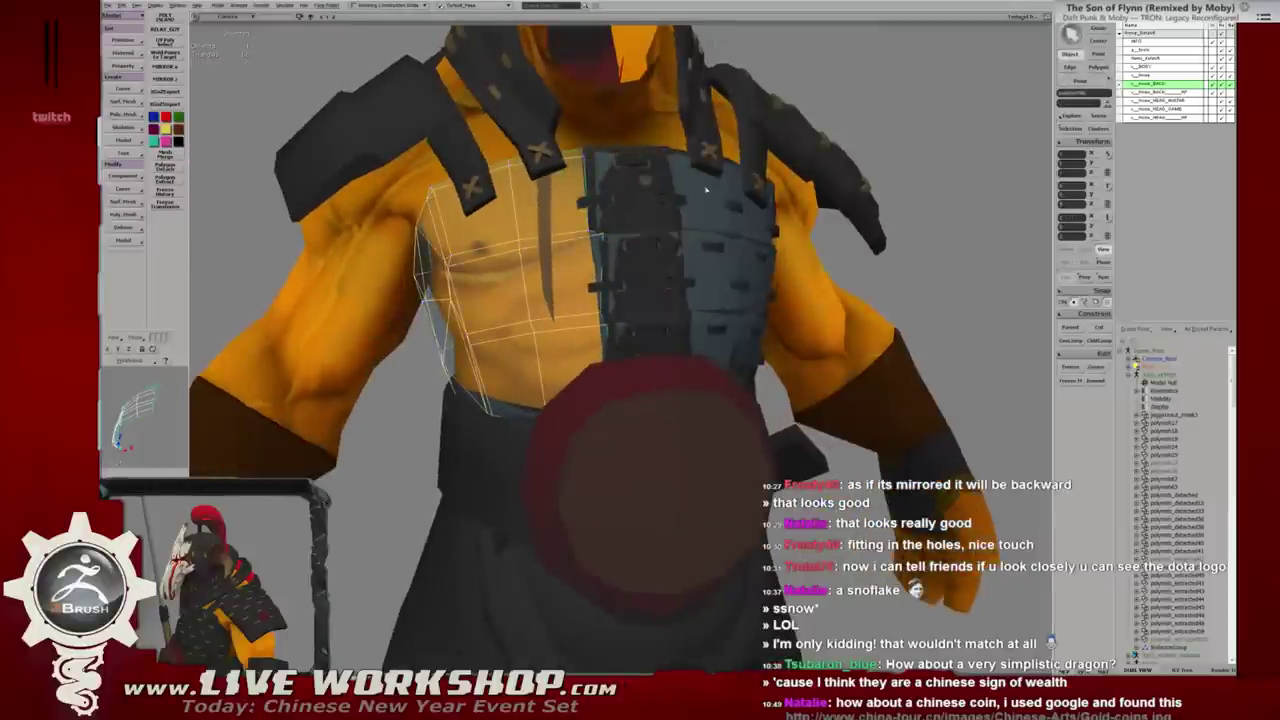
click(698, 190)
key(ctrl+1)
mouse_move(737, 200)
alt+mouse_down()
mouse_move(749, 220)
mouse_move(722, 251)
alt+mouse_up()
alt+middle_drag(722, 251, 690, 240)
Weld the doubled vertex on the plate's bottom rim, then bring the full character back.
key(1)
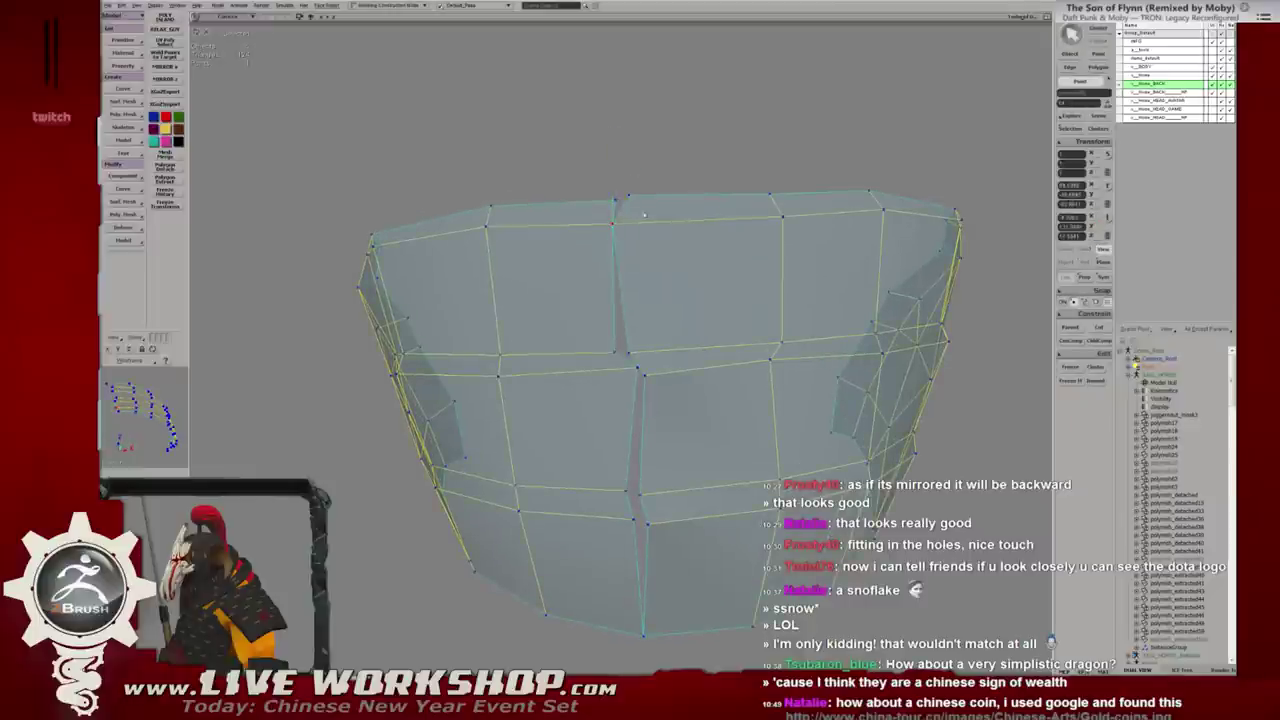
alt+drag(645, 233, 654, 260)
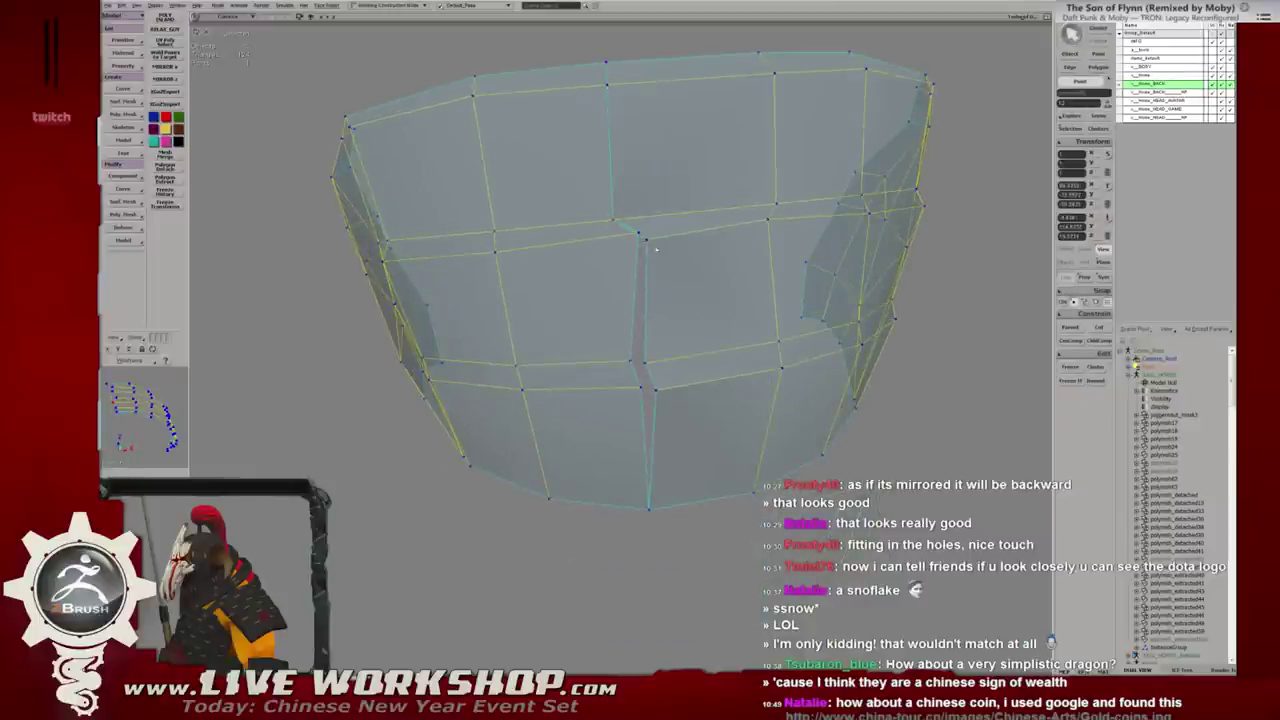
alt+middle_drag(654, 260, 636, 273)
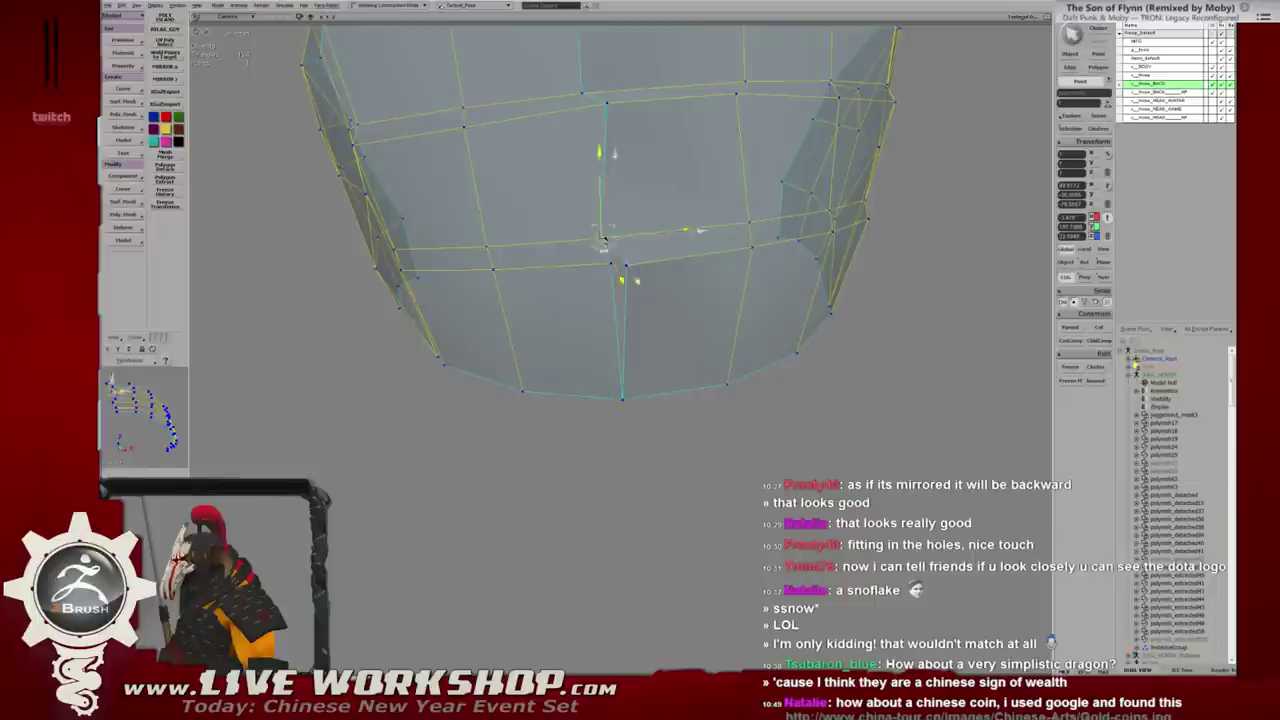
click(636, 273)
scroll(686, 286, down, 1)
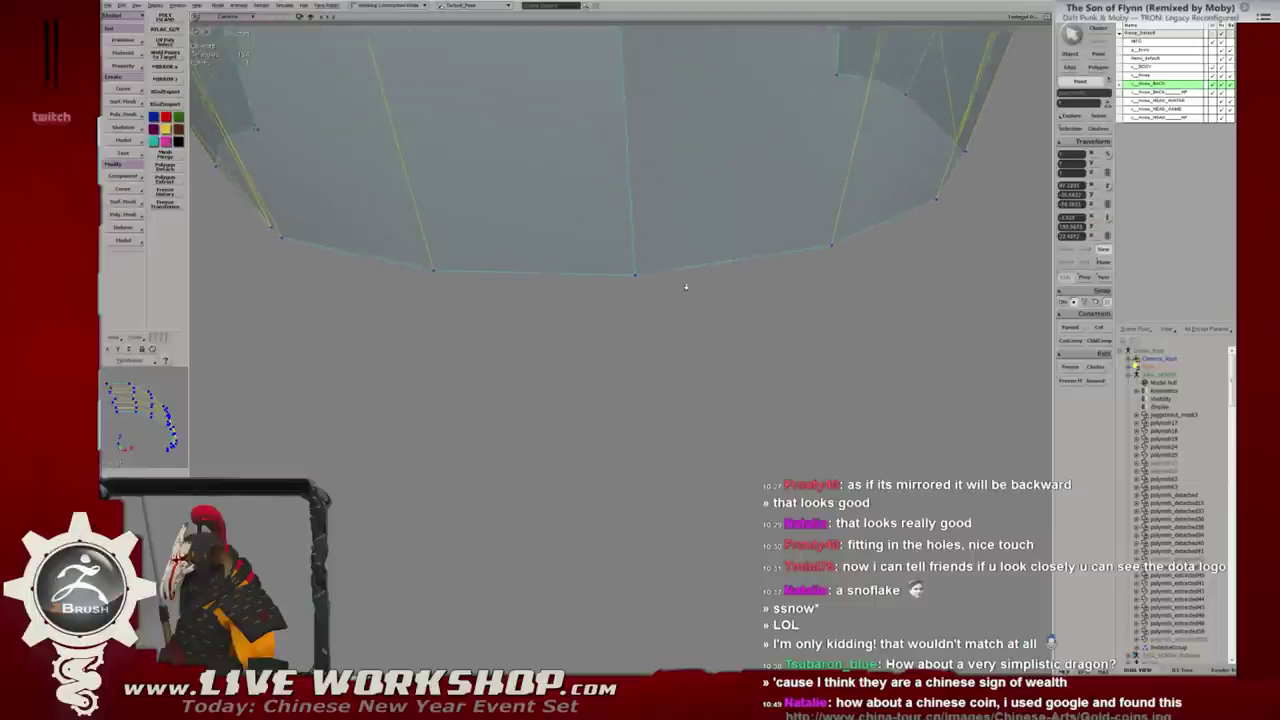
scroll(700, 274, down, 4)
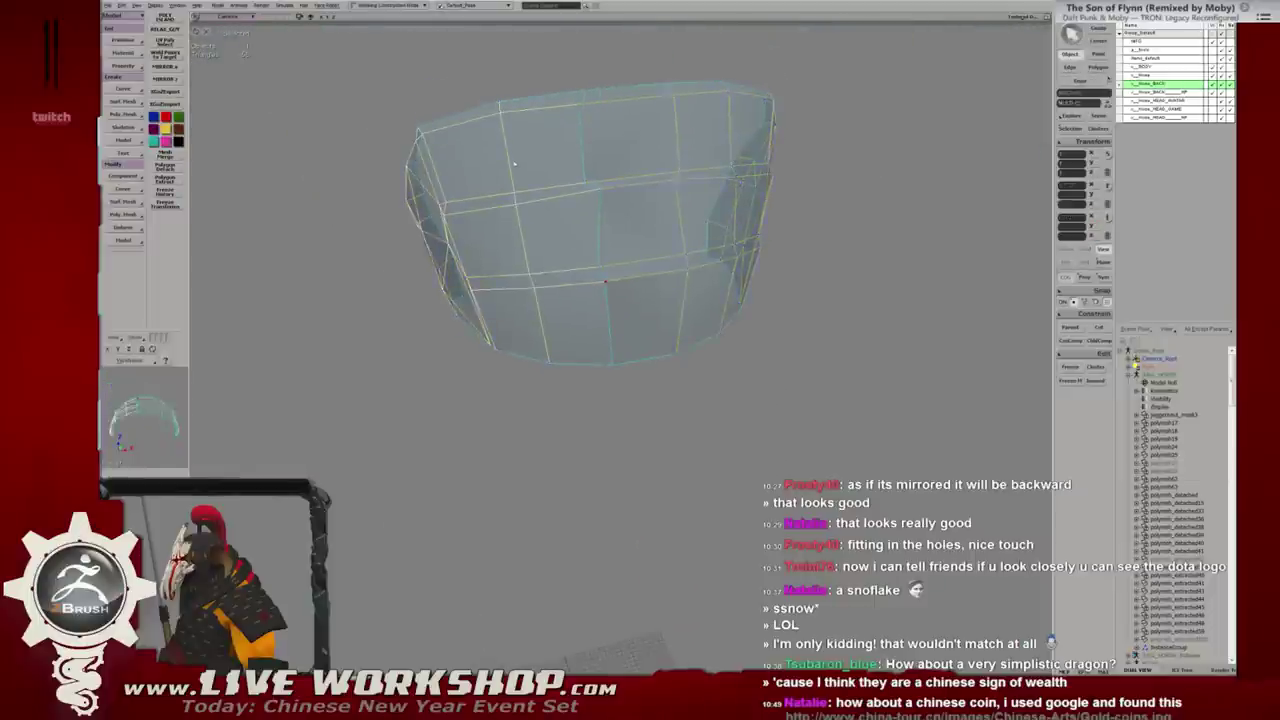
alt+drag(545, 218, 534, 177)
key(ctrl+1)
mouse_move(665, 257)
alt+mouse_down()
mouse_move(617, 246)
mouse_move(620, 256)
mouse_move(667, 219)
alt+mouse_up()
click(667, 218)
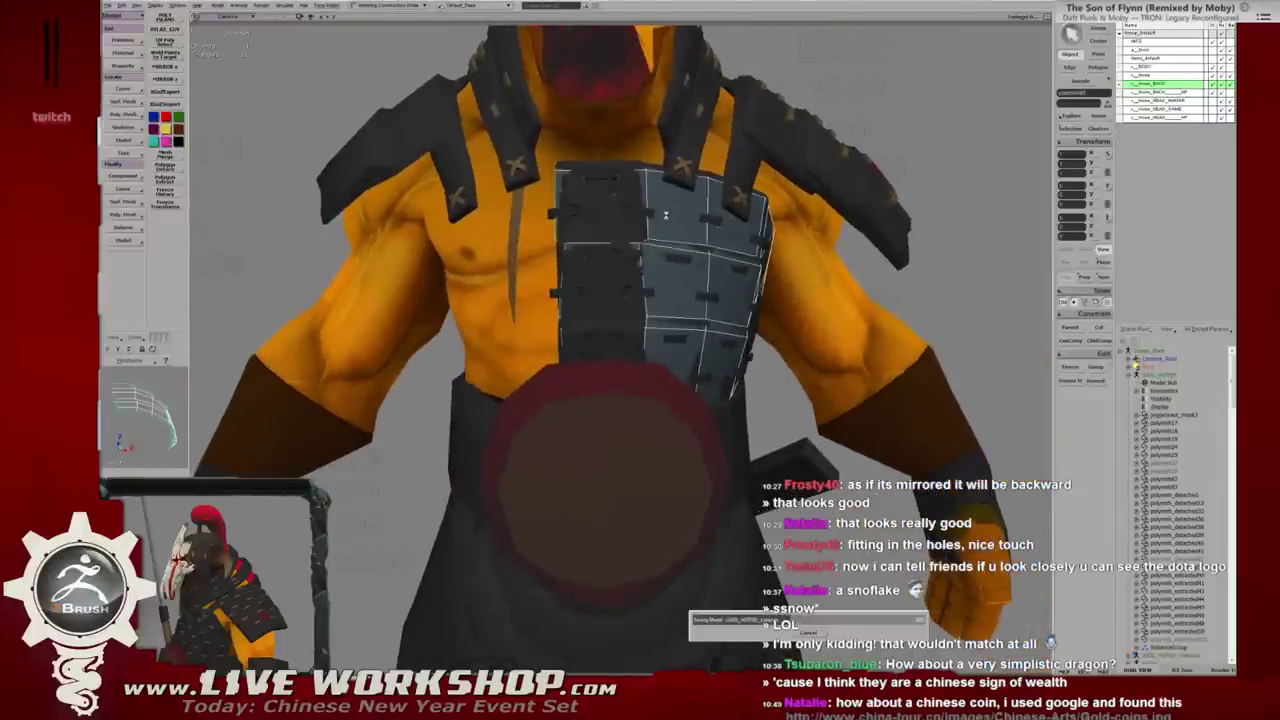
scroll(667, 218, down, 2)
scroll(640, 230, down, 3)
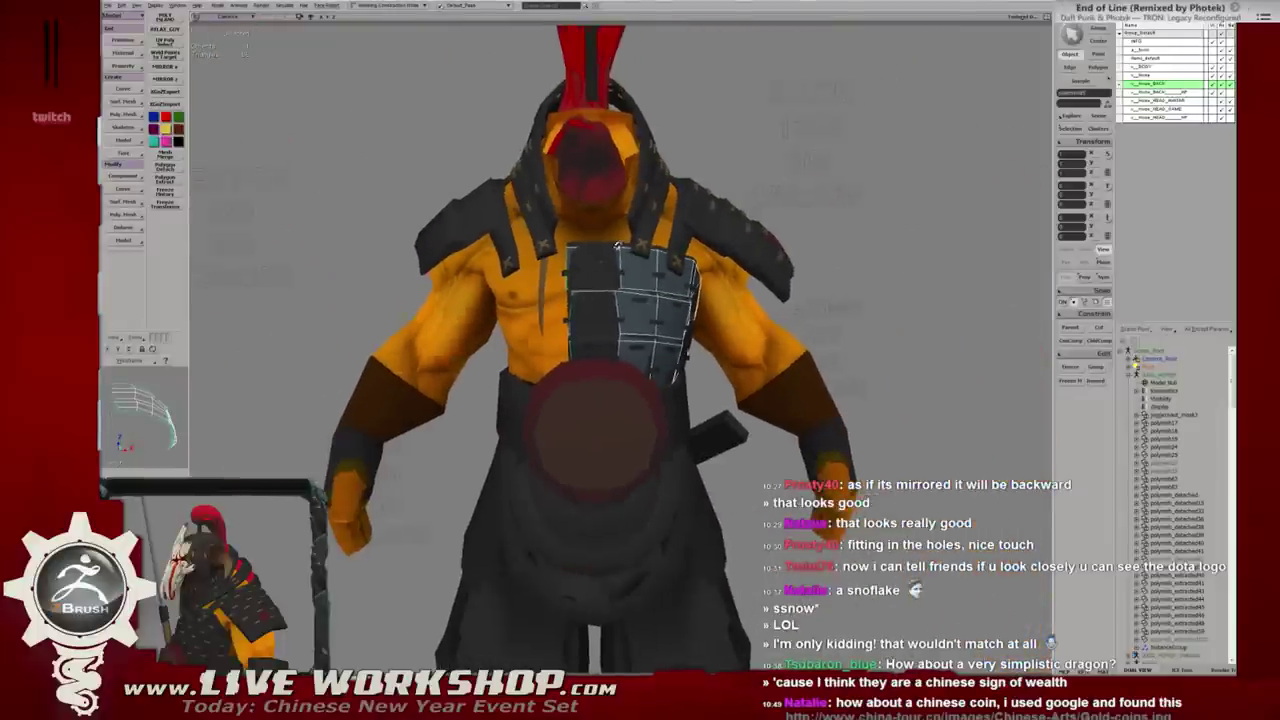
alt+drag(610, 244, 610, 244)
scroll(610, 244, up, 1)
scroll(590, 232, up, 2)
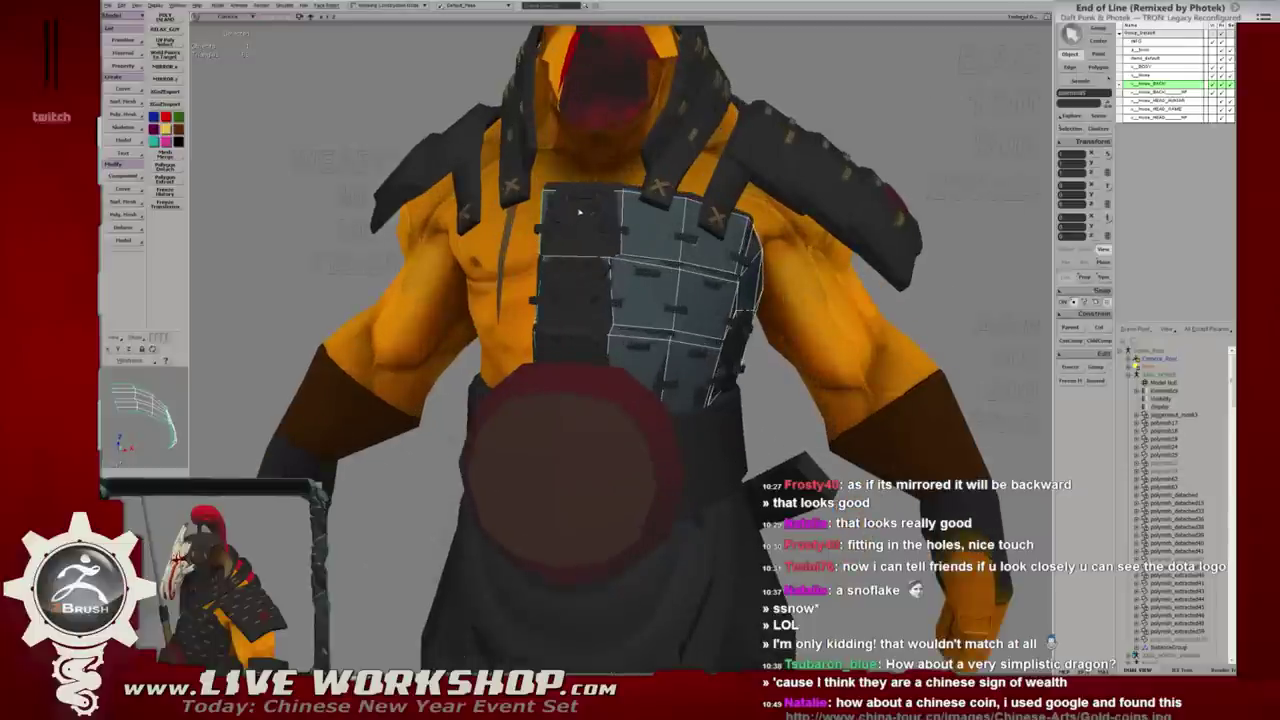
scroll(620, 255, up, 2)
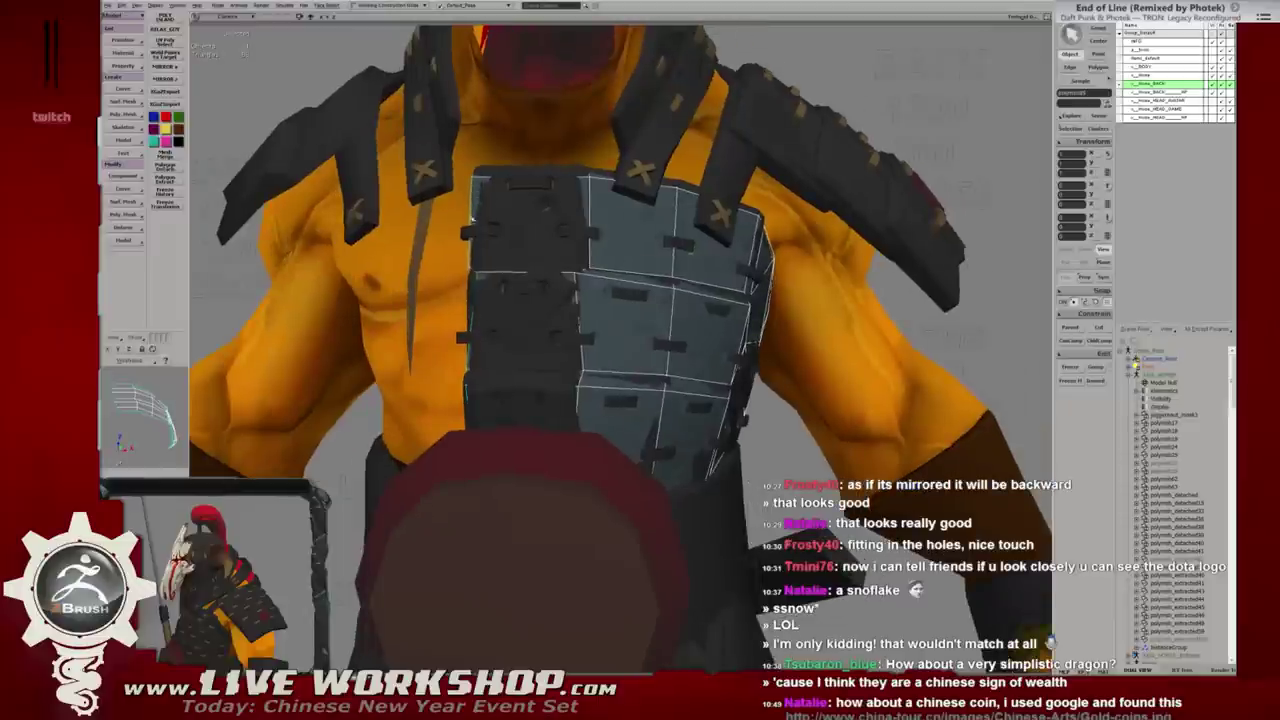
alt+middle_drag(474, 265, 430, 245)
scroll(395, 224, up, 2)
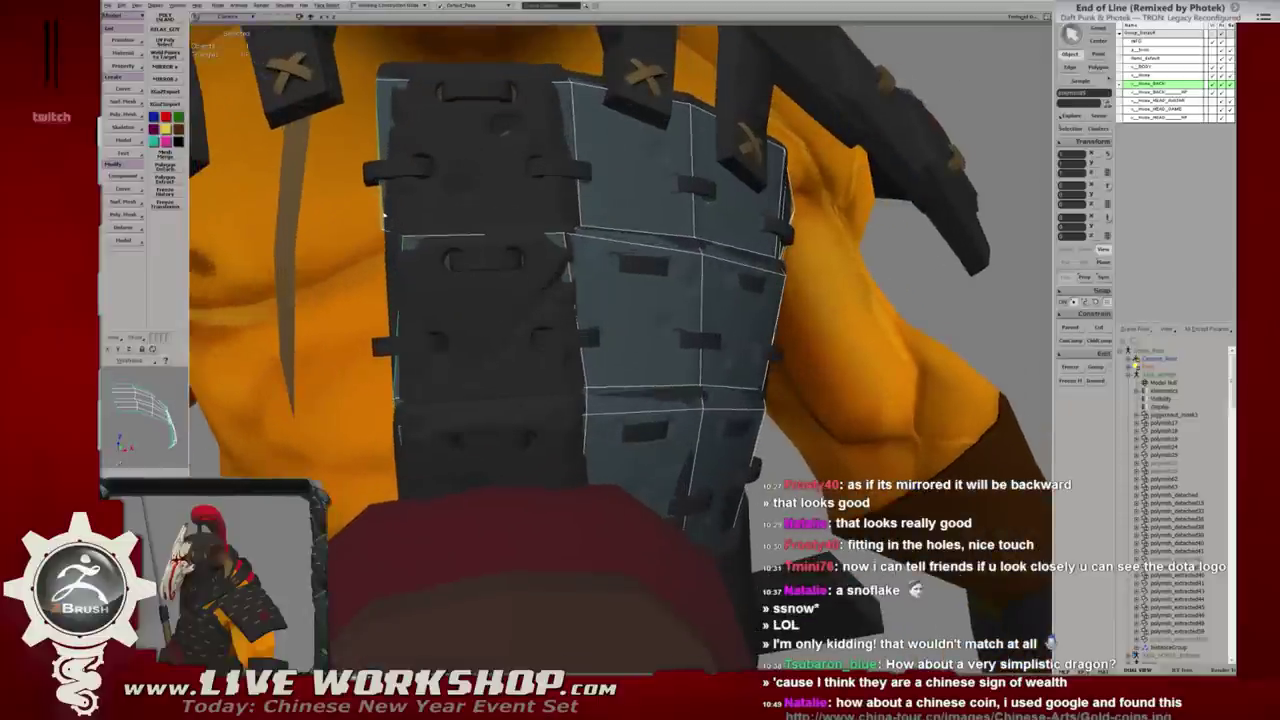
scroll(638, 224, down, 2)
scroll(638, 224, down, 2)
scroll(638, 224, down, 1)
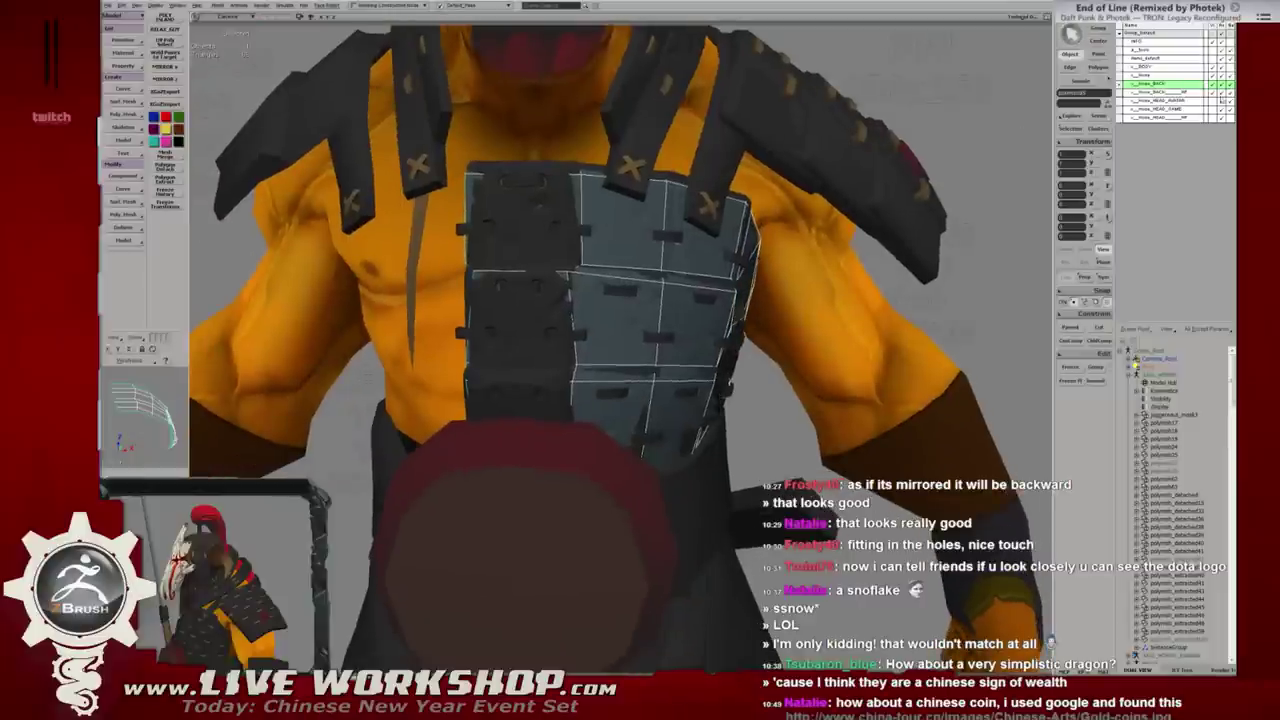
click(1178, 640)
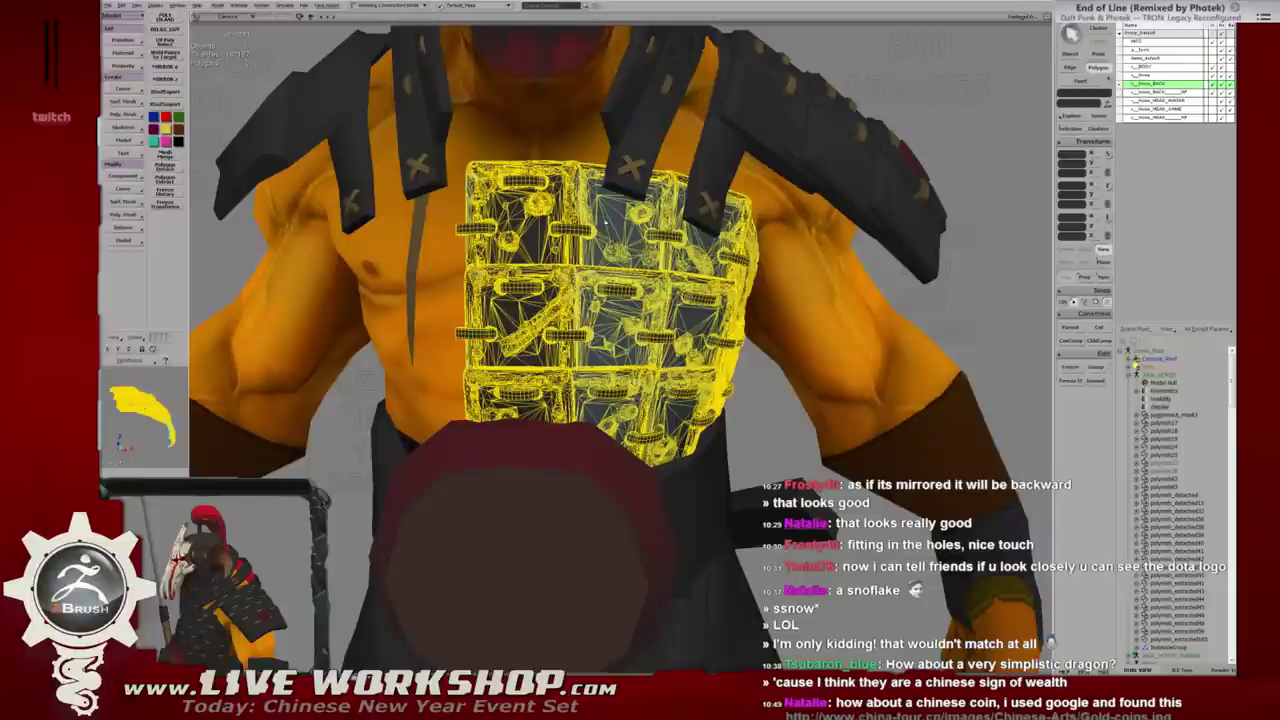
Split off the middle column of chest plate pieces and try mirroring it, then undo.
drag(620, 200, 605, 385)
right_click(612, 316)
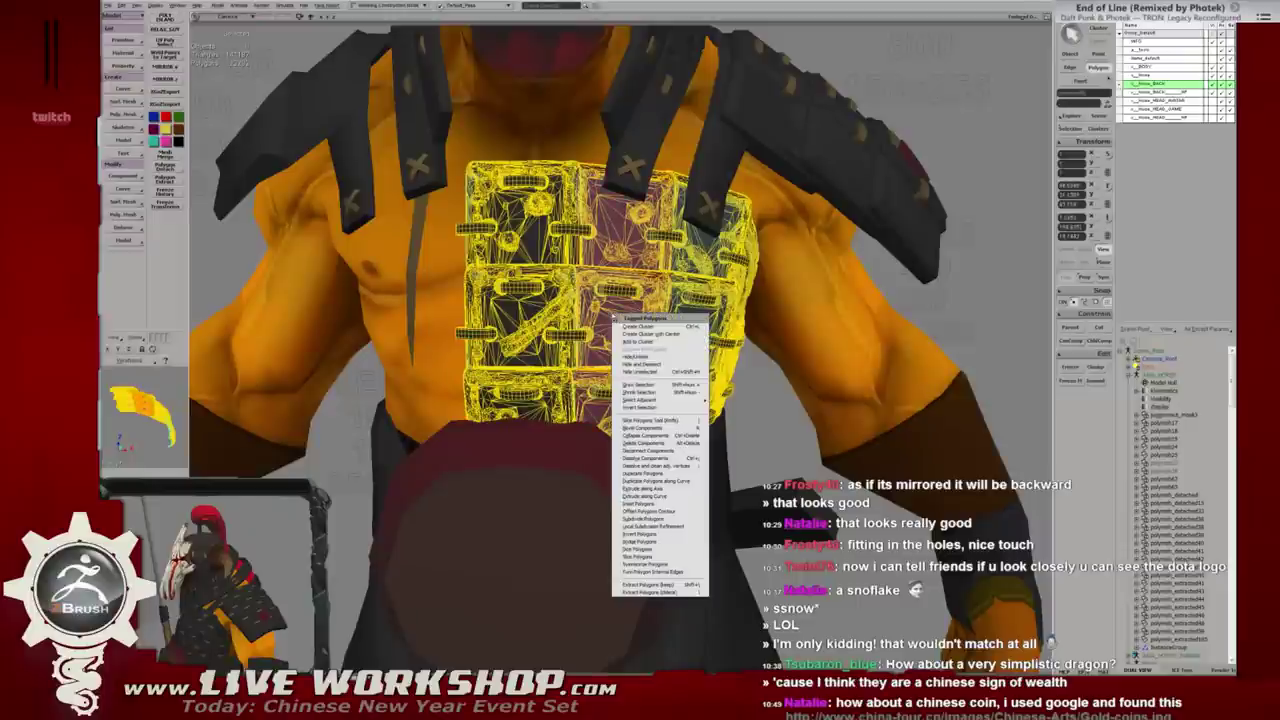
click(652, 584)
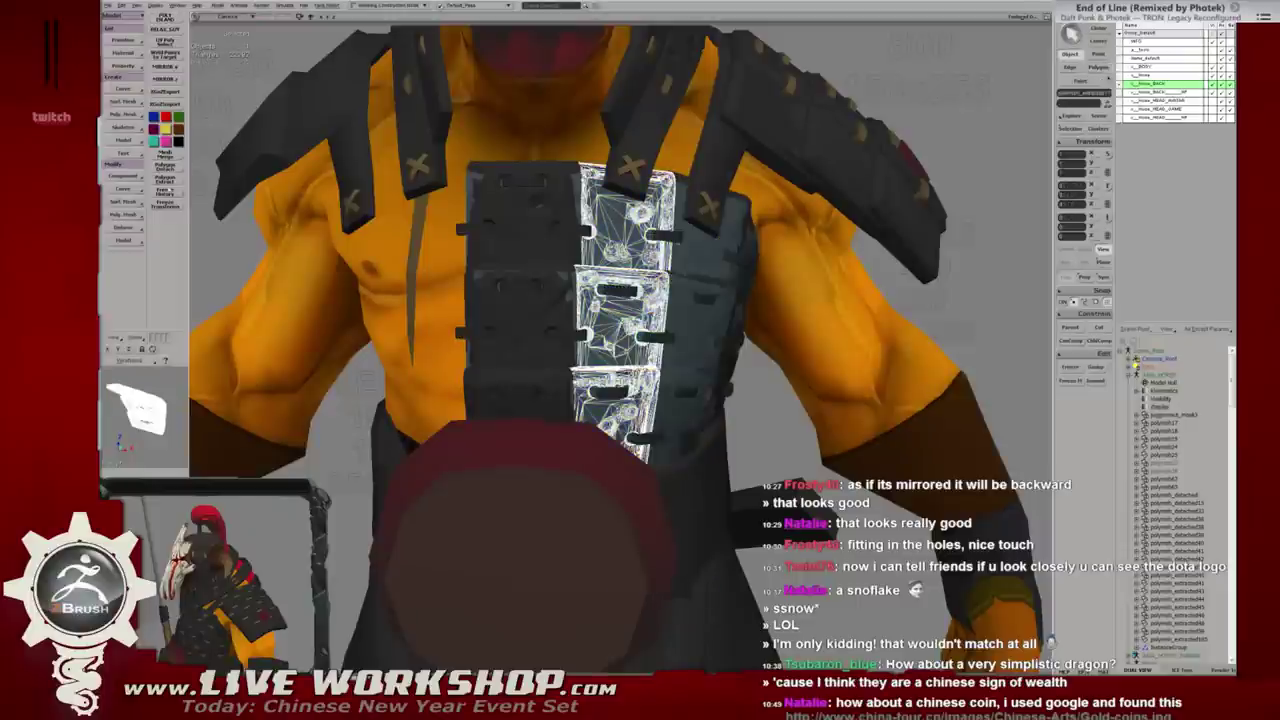
click(166, 67)
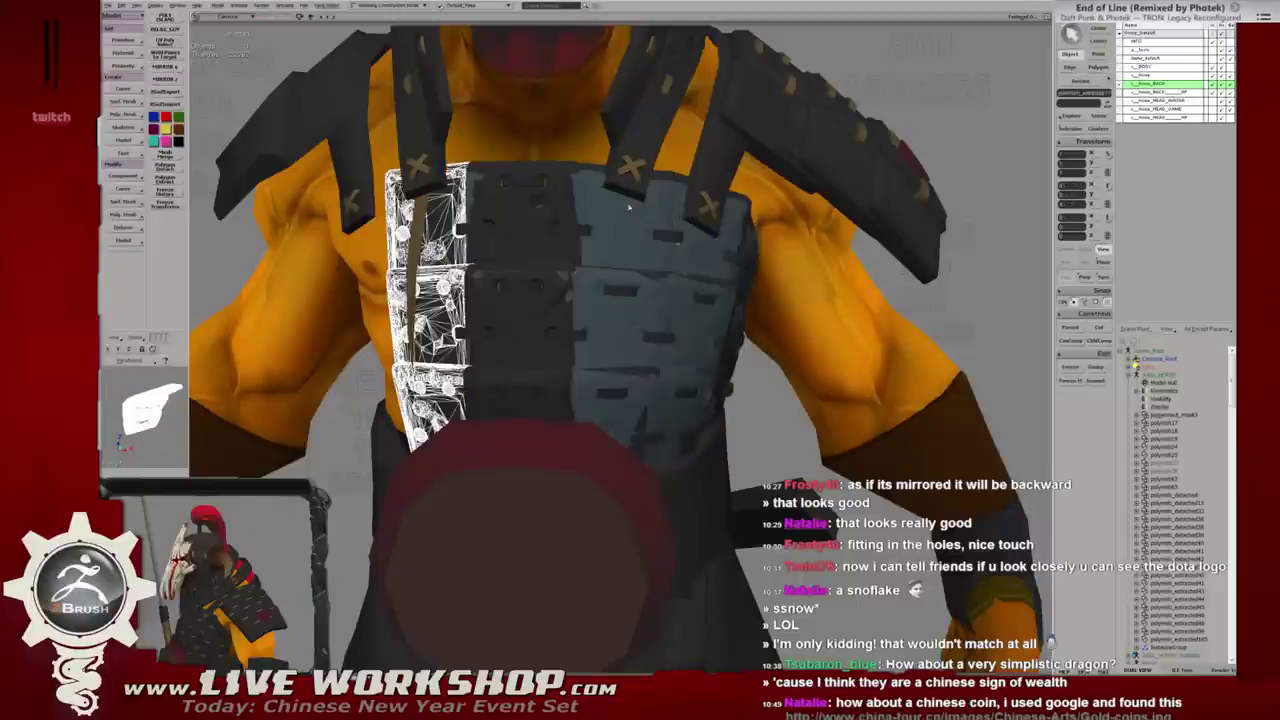
key(ctrl+z)
key(ctrl+z)
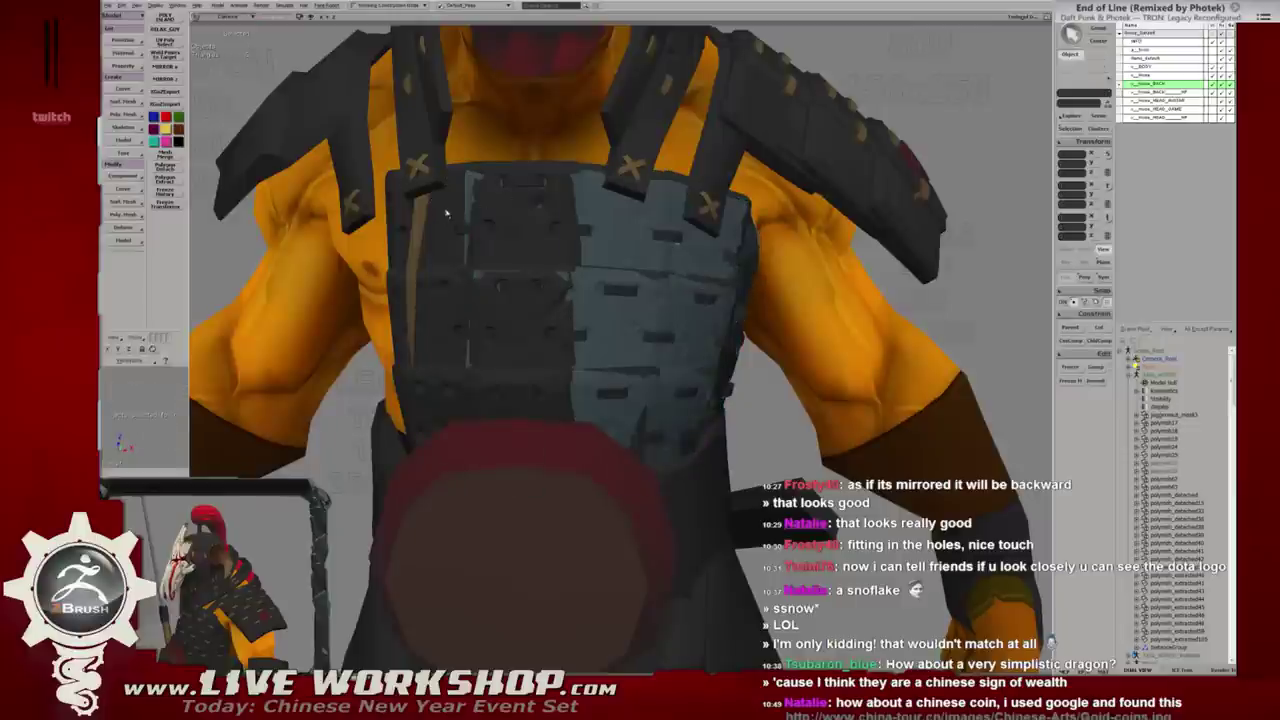
key(ctrl+z)
key(ctrl+z)
Merge the selected chest plate pieces into one mesh, setting the merge tolerance.
right_click(547, 217)
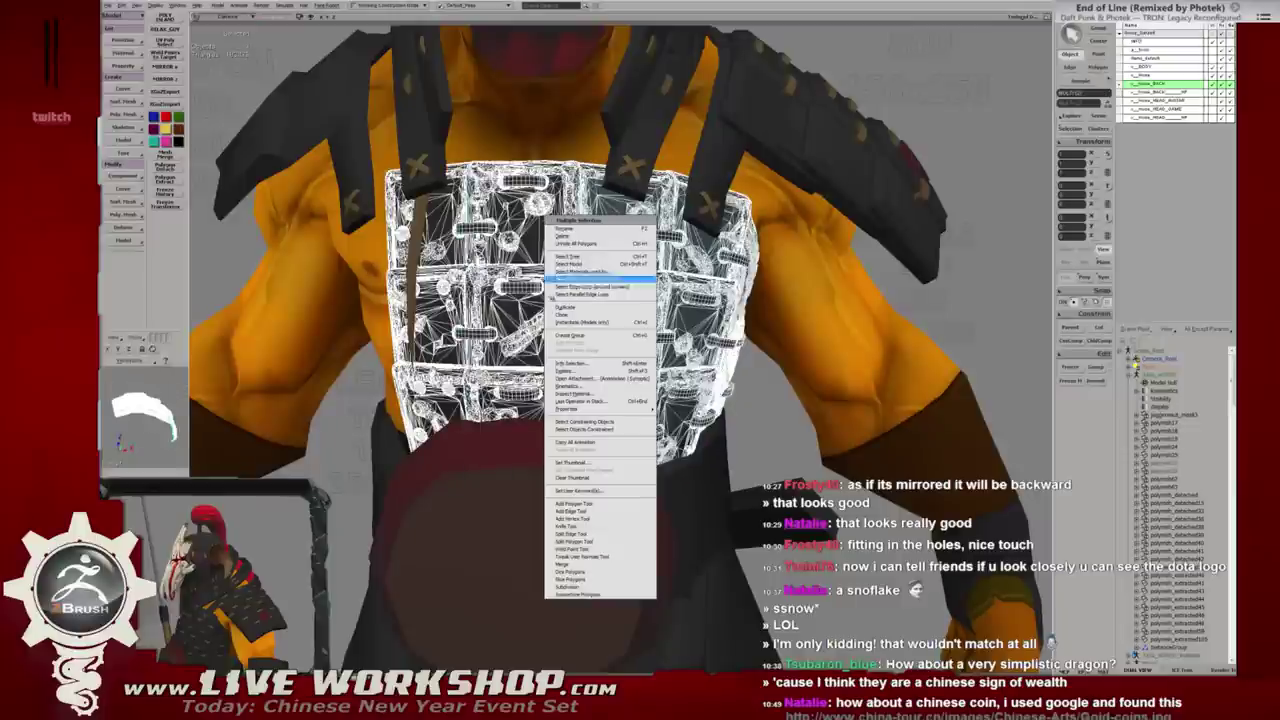
click(570, 566)
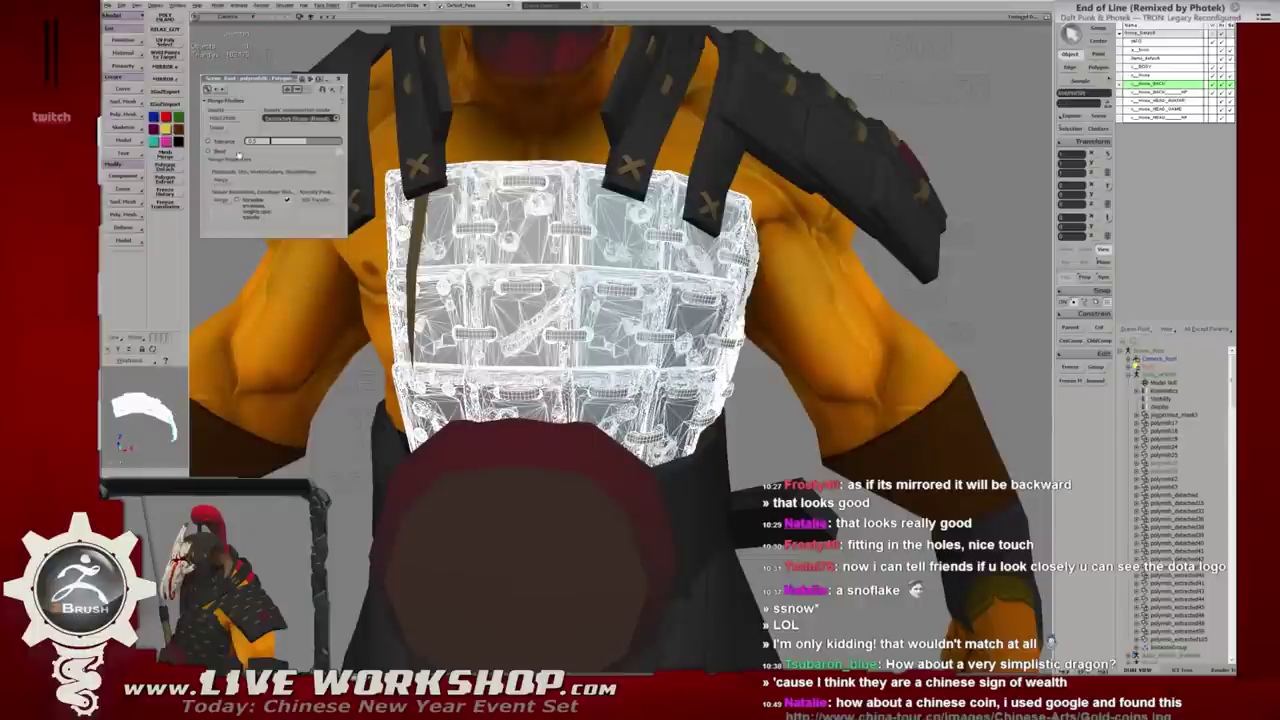
click(273, 142)
key(Return)
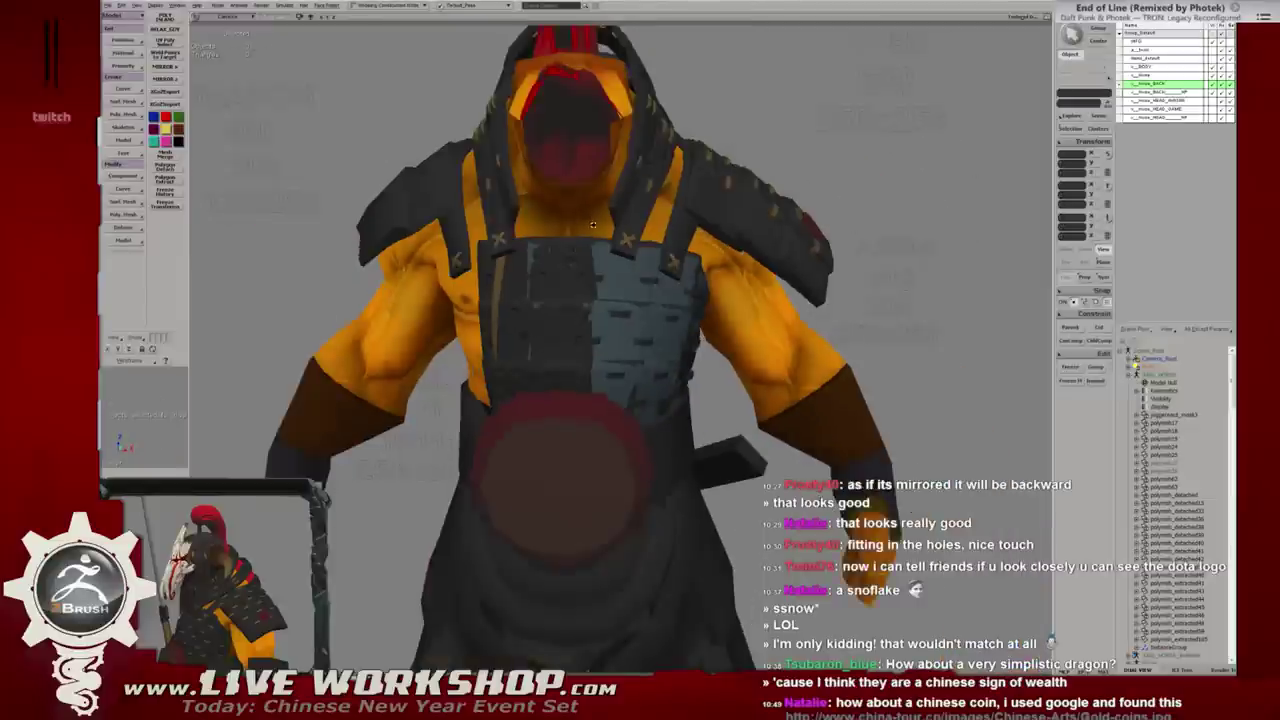
Inspect the merged plate in textured view, then switch the scene to wireframe.
alt+drag(967, 150, 692, 207)
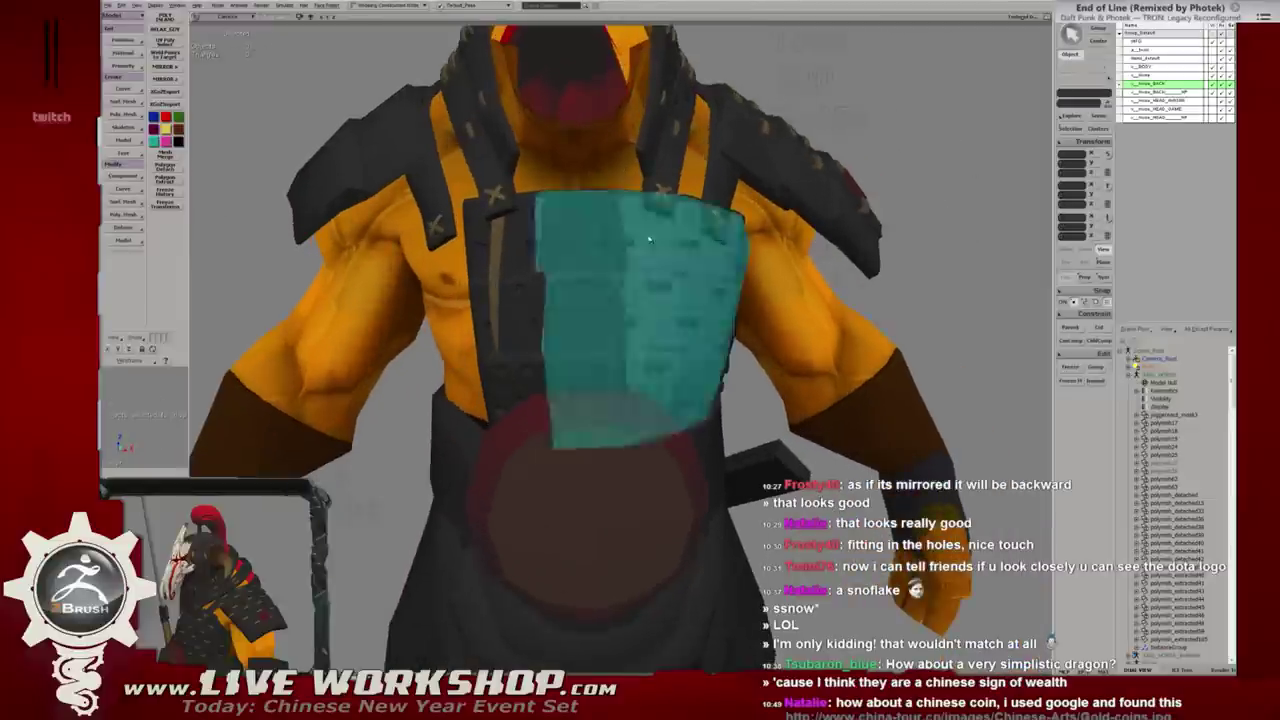
key(6)
key(4)
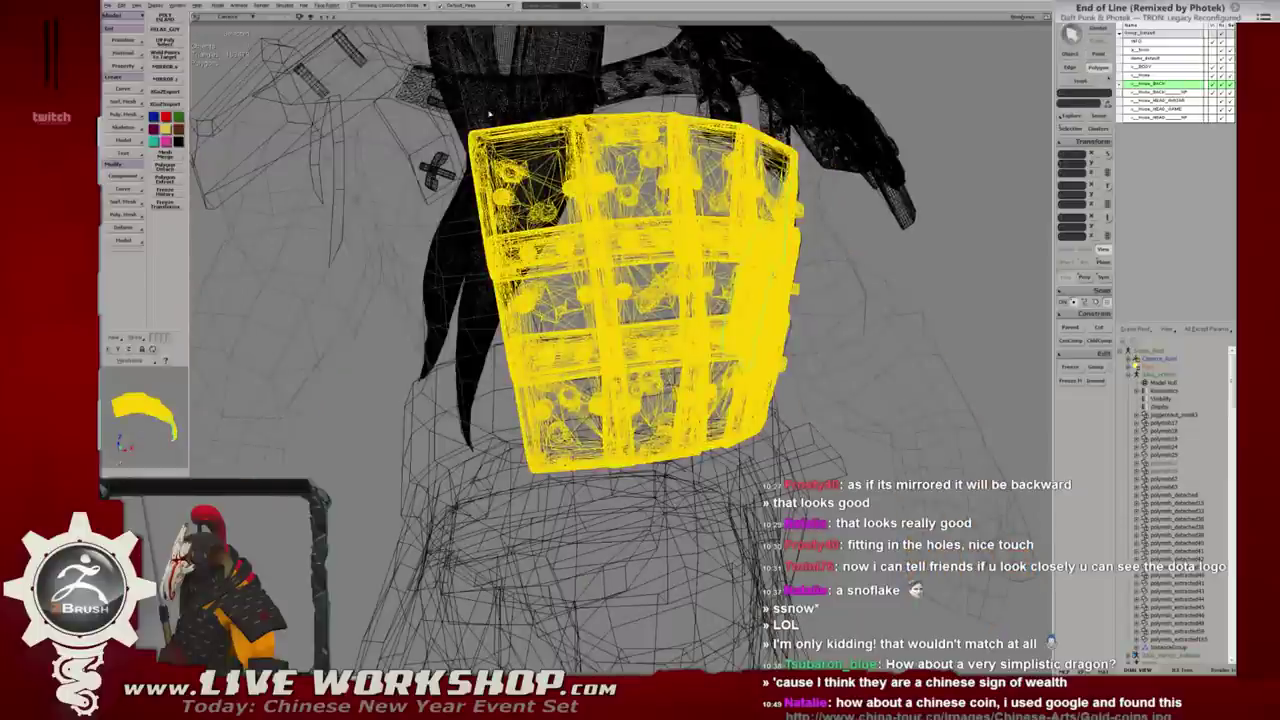
alt+drag(525, 224, 515, 212)
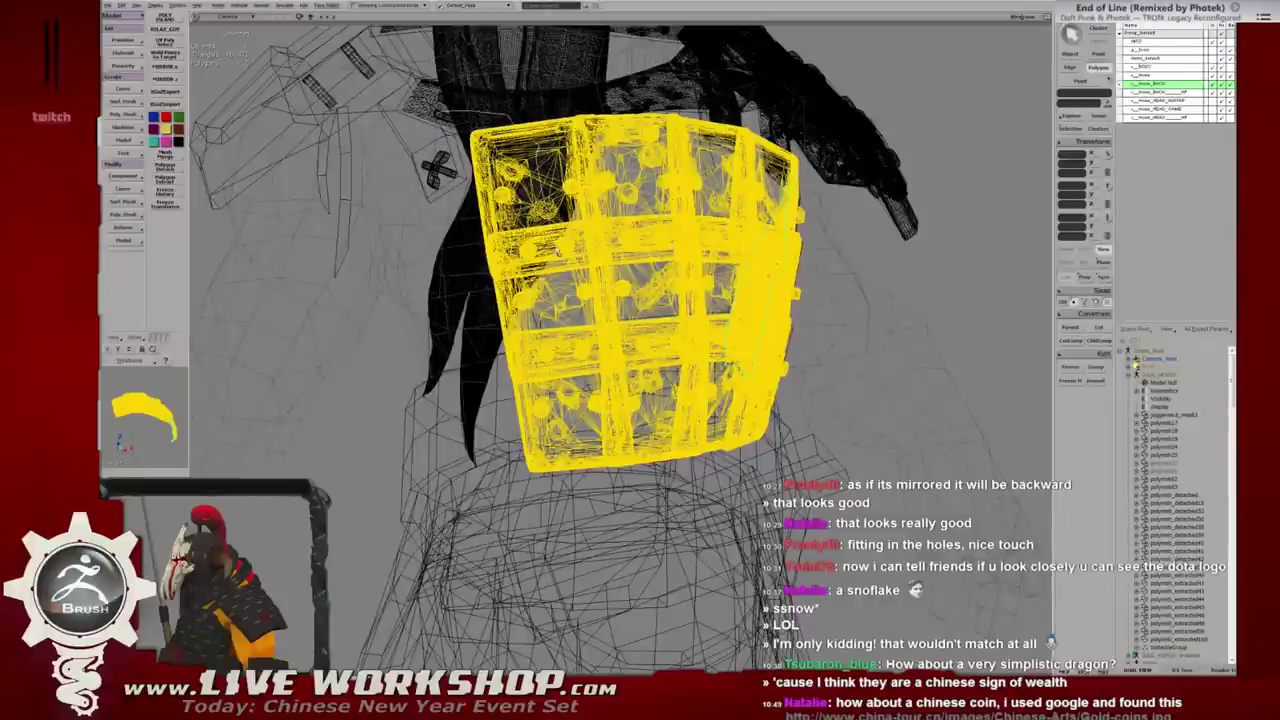
Select polygons along the chest plate's left side and right edge, checking from several angles.
mouse_move(565, 338)
ctrl+mouse_down()
mouse_move(437, 145)
mouse_move(585, 378)
ctrl+mouse_up()
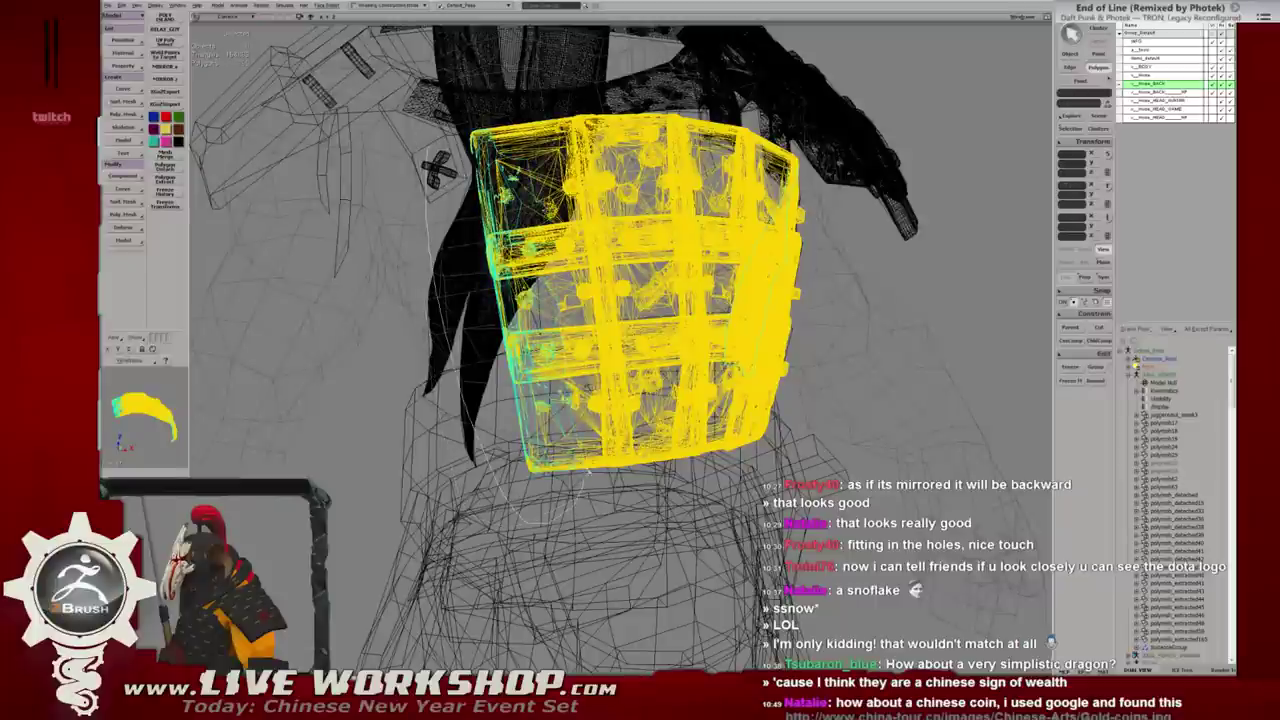
drag(570, 290, 424, 300)
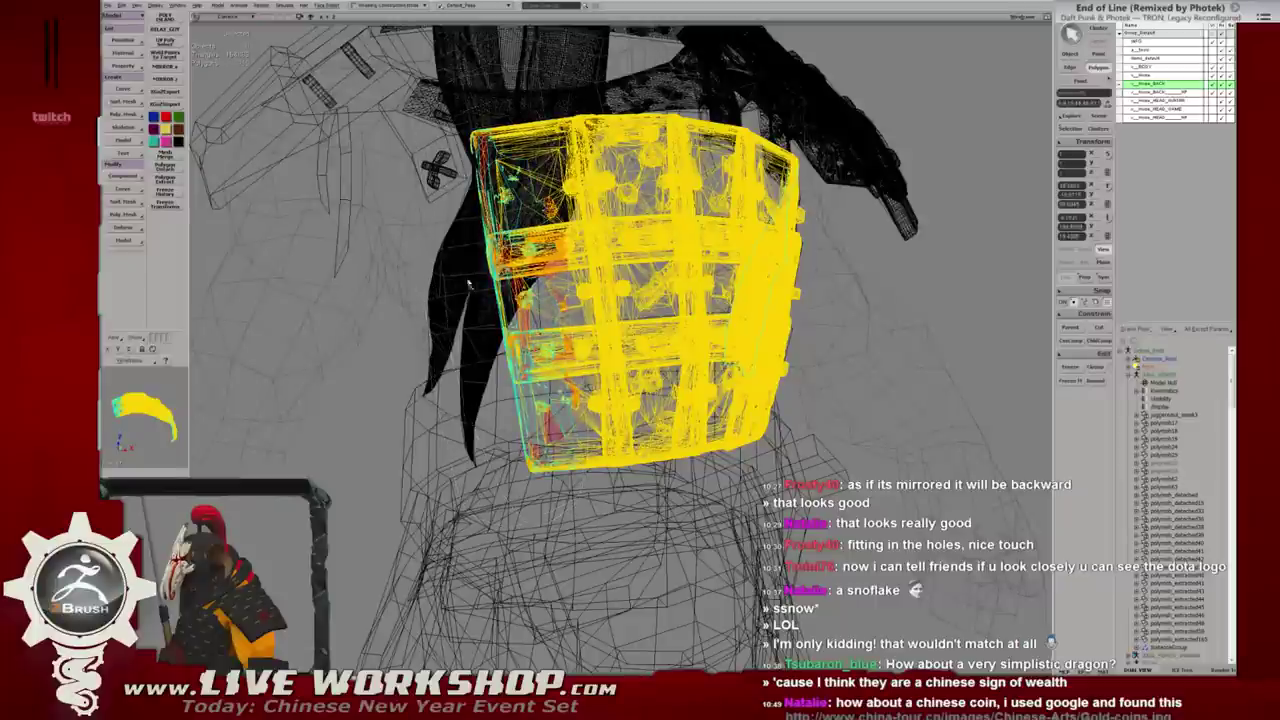
alt+middle_drag(476, 261, 580, 270)
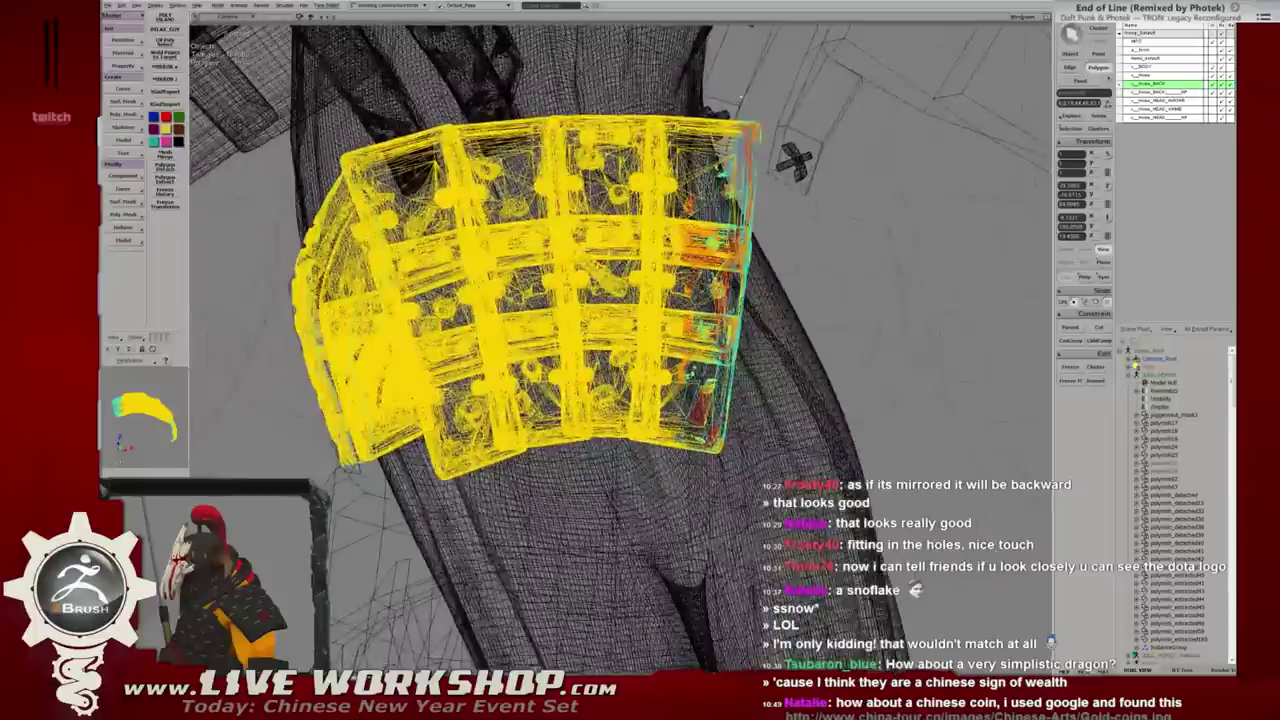
mouse_move(686, 180)
mouse_down()
mouse_move(716, 150)
mouse_move(722, 108)
mouse_up()
mouse_move(720, 138)
alt+middle_down()
mouse_move(700, 140)
mouse_move(740, 138)
mouse_move(724, 136)
alt+middle_up()
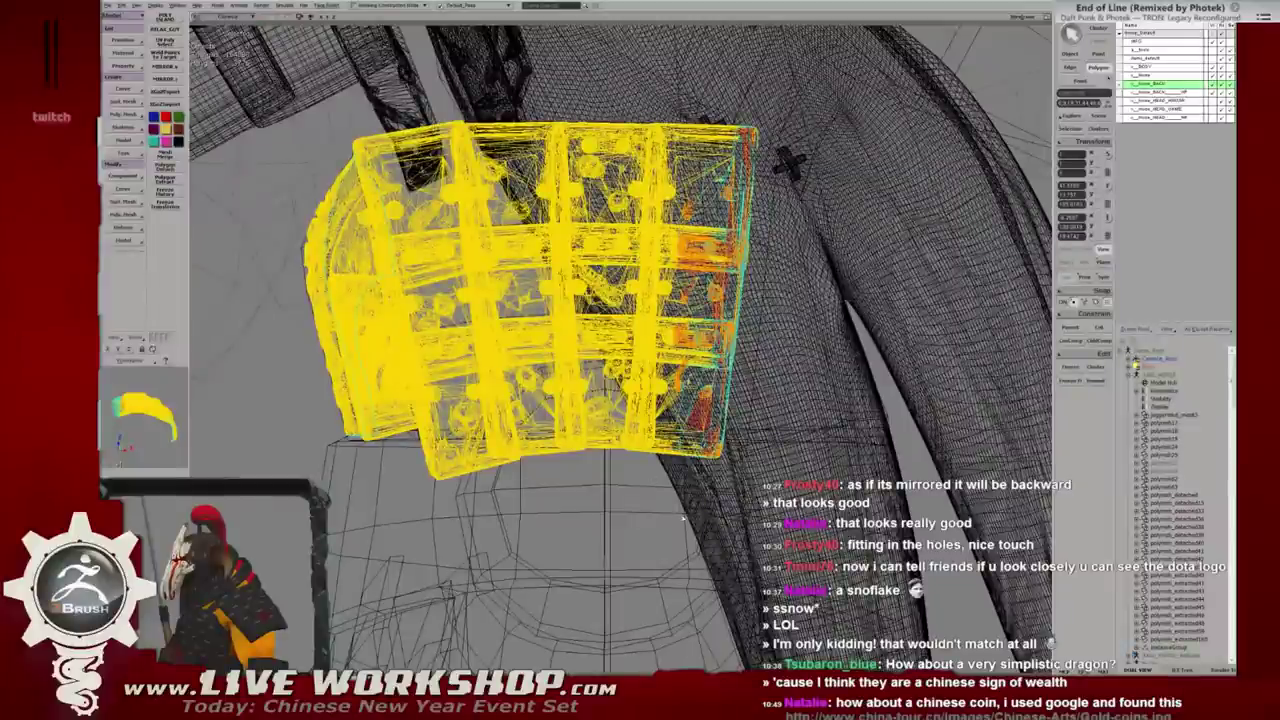
key(ctrl+z)
key(ctrl+y)
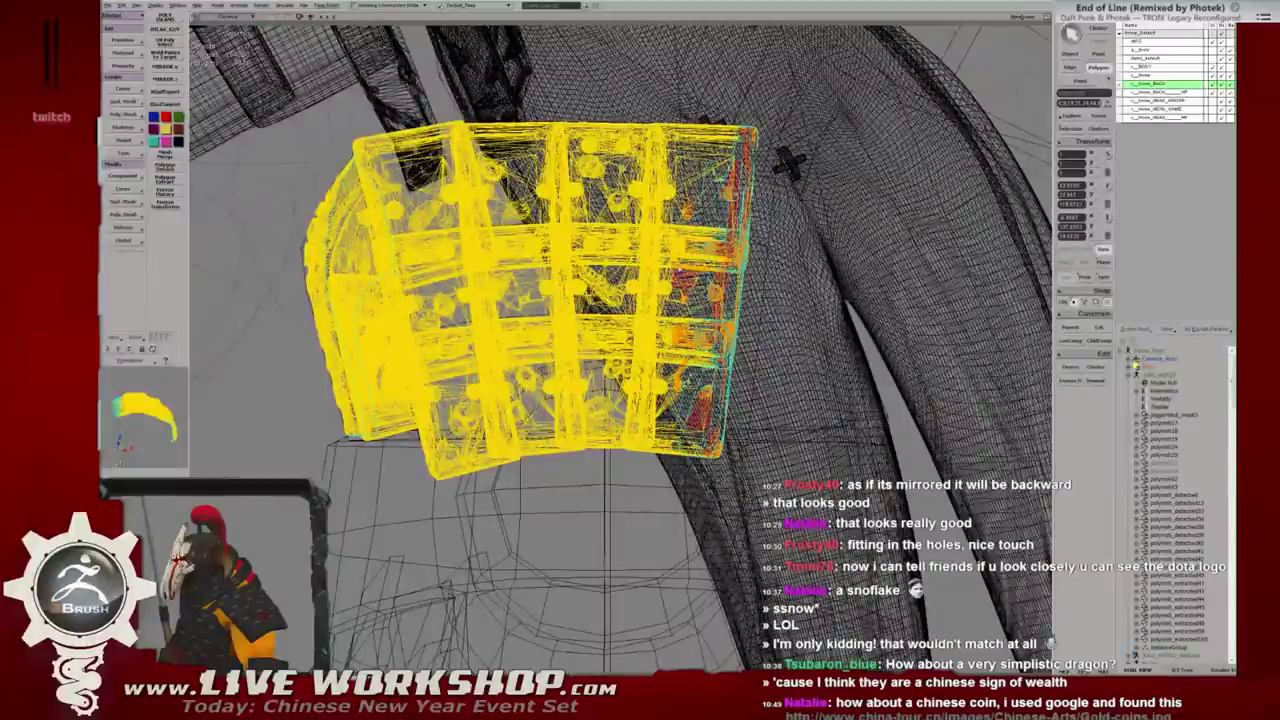
alt+middle_drag(684, 80, 620, 90)
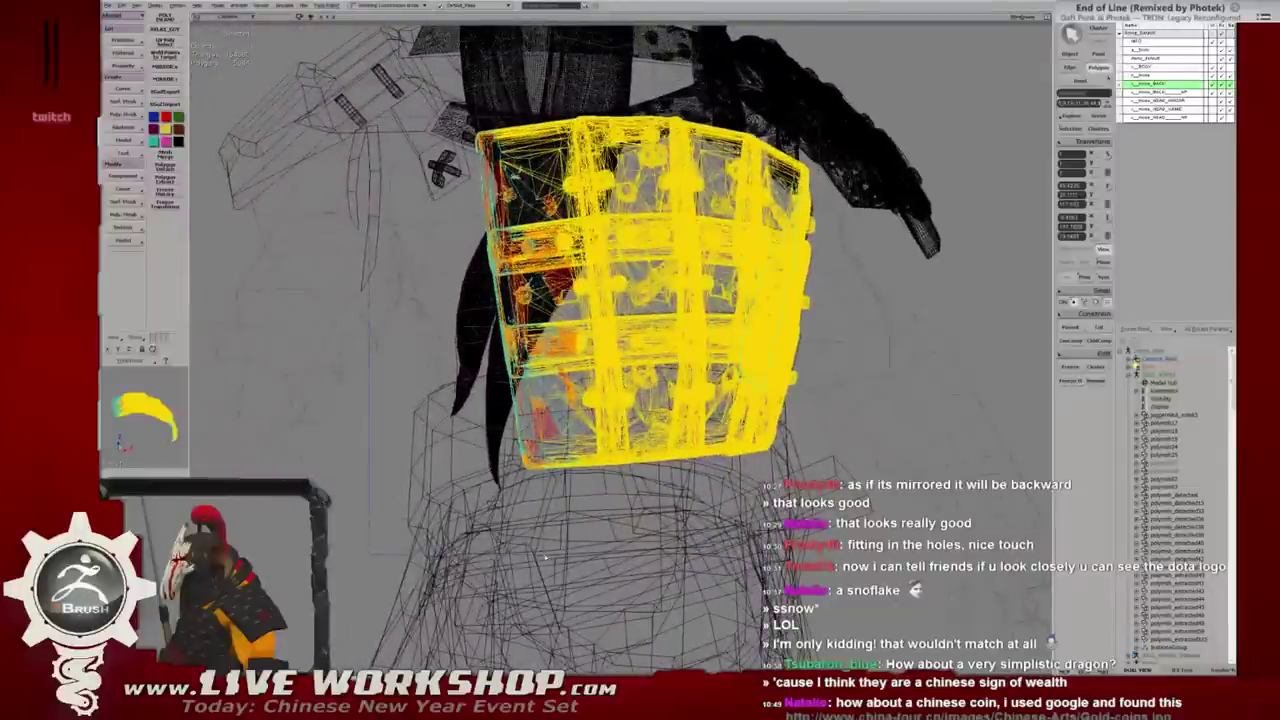
mouse_move(563, 553)
middle_down()
mouse_move(645, 314)
mouse_move(605, 312)
middle_up()
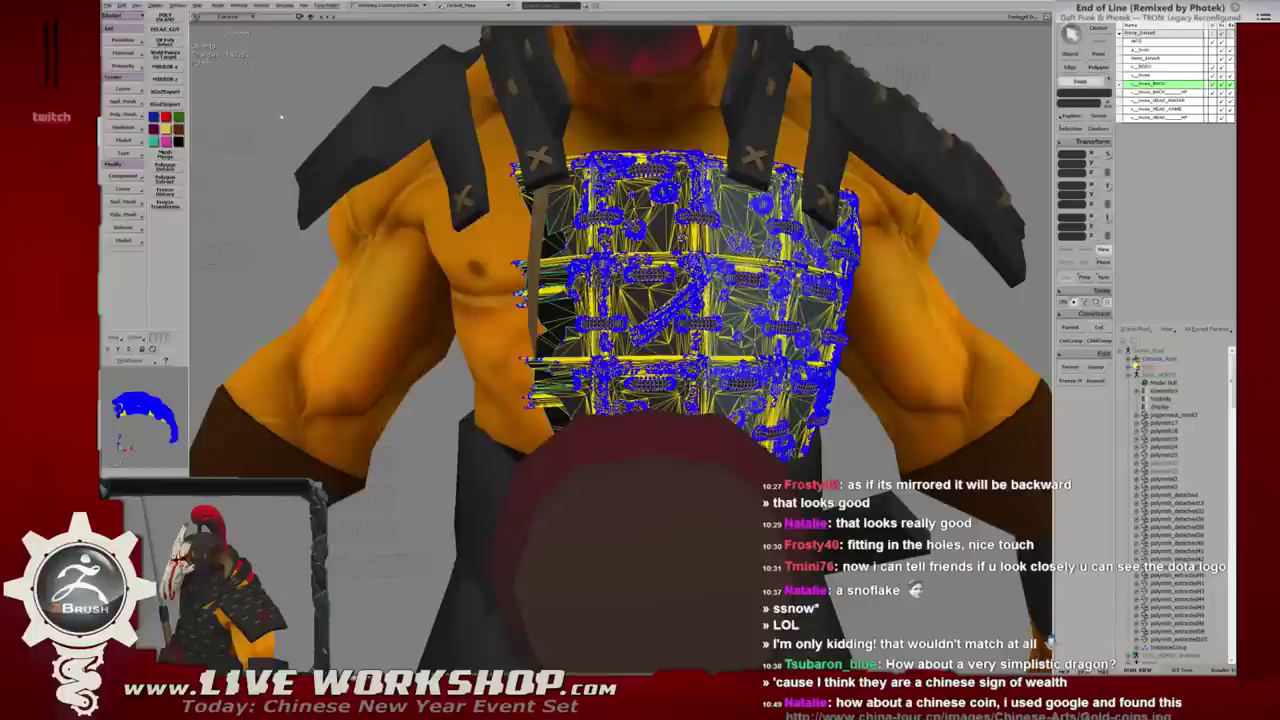
Frame the character, select the chest plate and show all objects as wireframe.
key(f)
scroll(583, 262, up, 5)
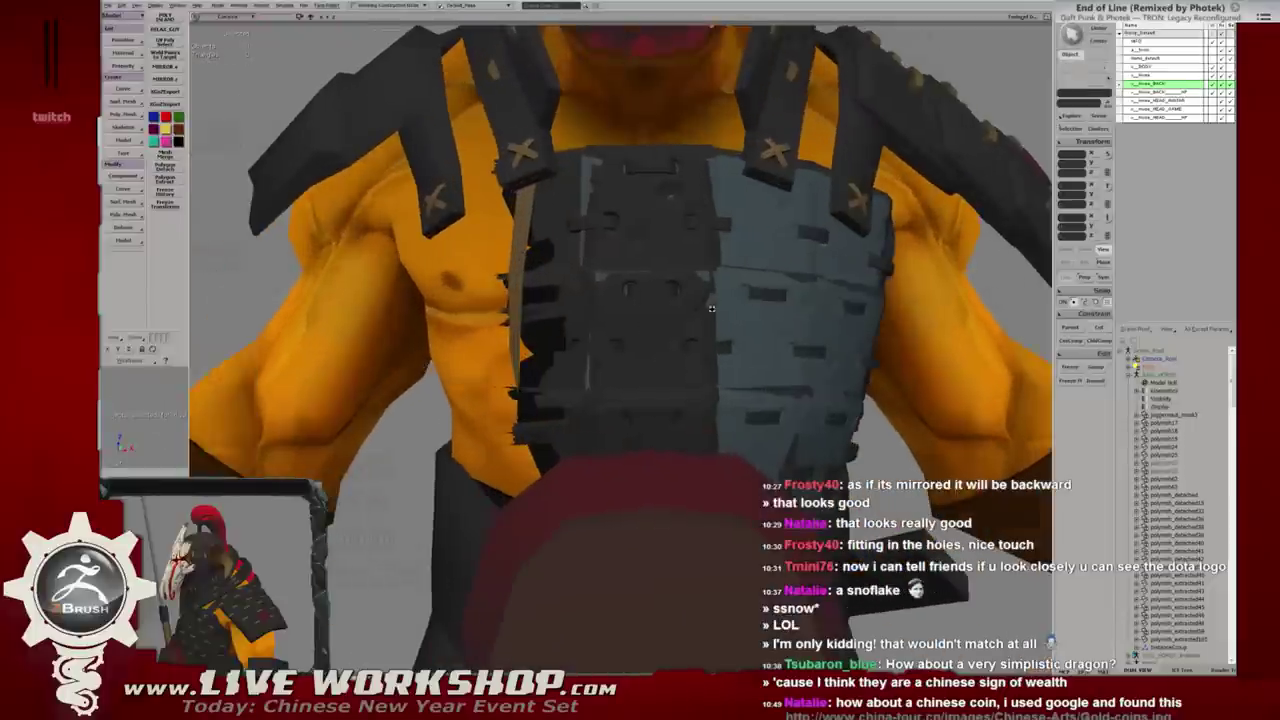
middle_drag(588, 432, 655, 218)
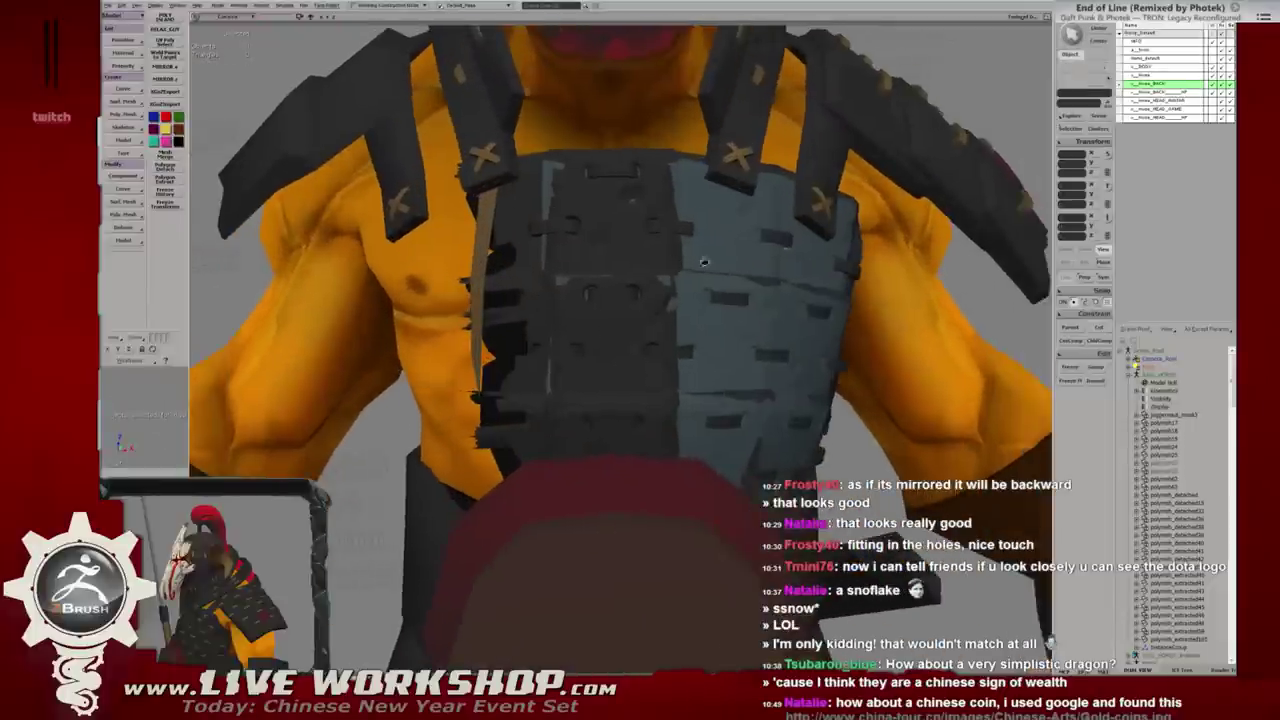
click(655, 218)
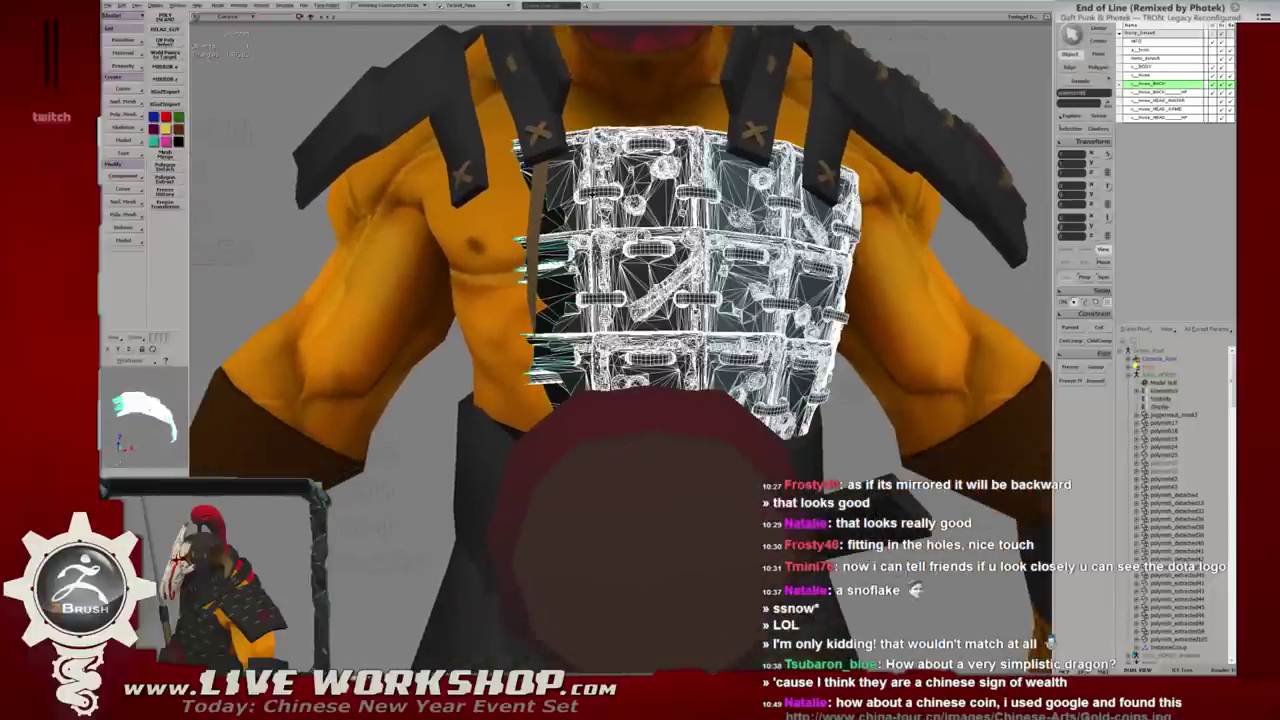
key(4)
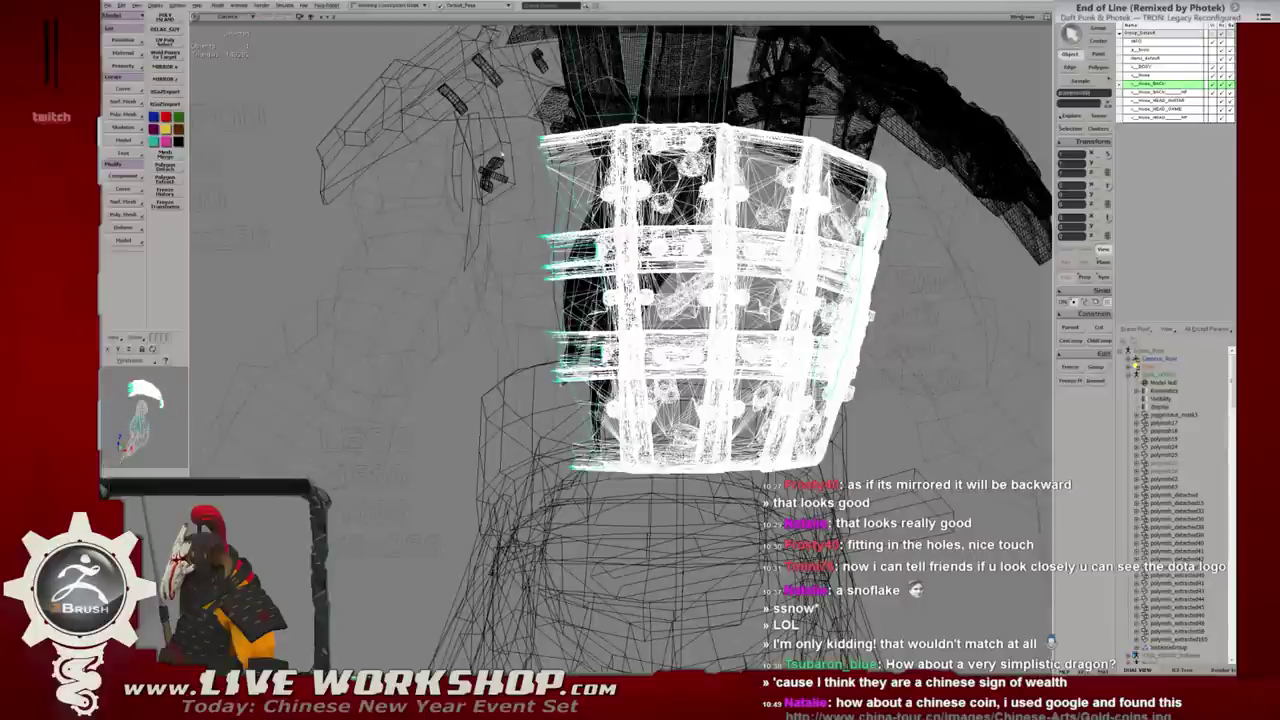
Inspect the chest plate's points and polygons, selecting the face strip on its left side.
key(u)
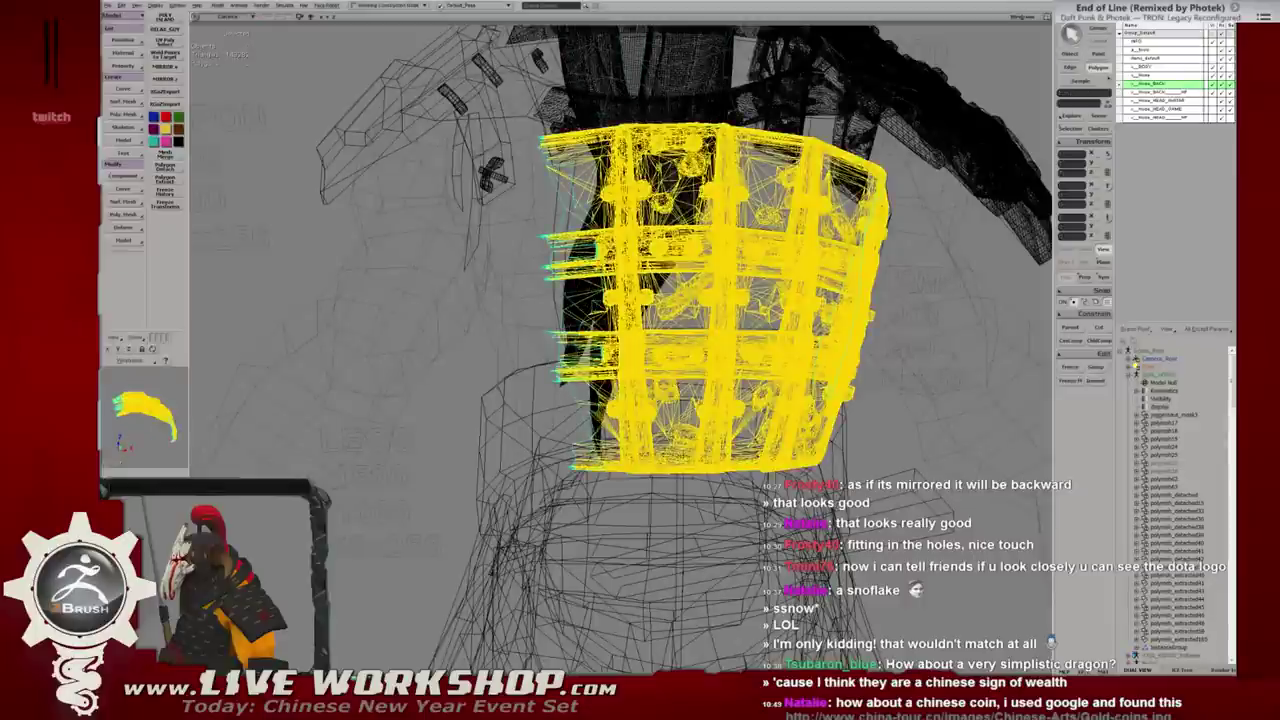
click(532, 125)
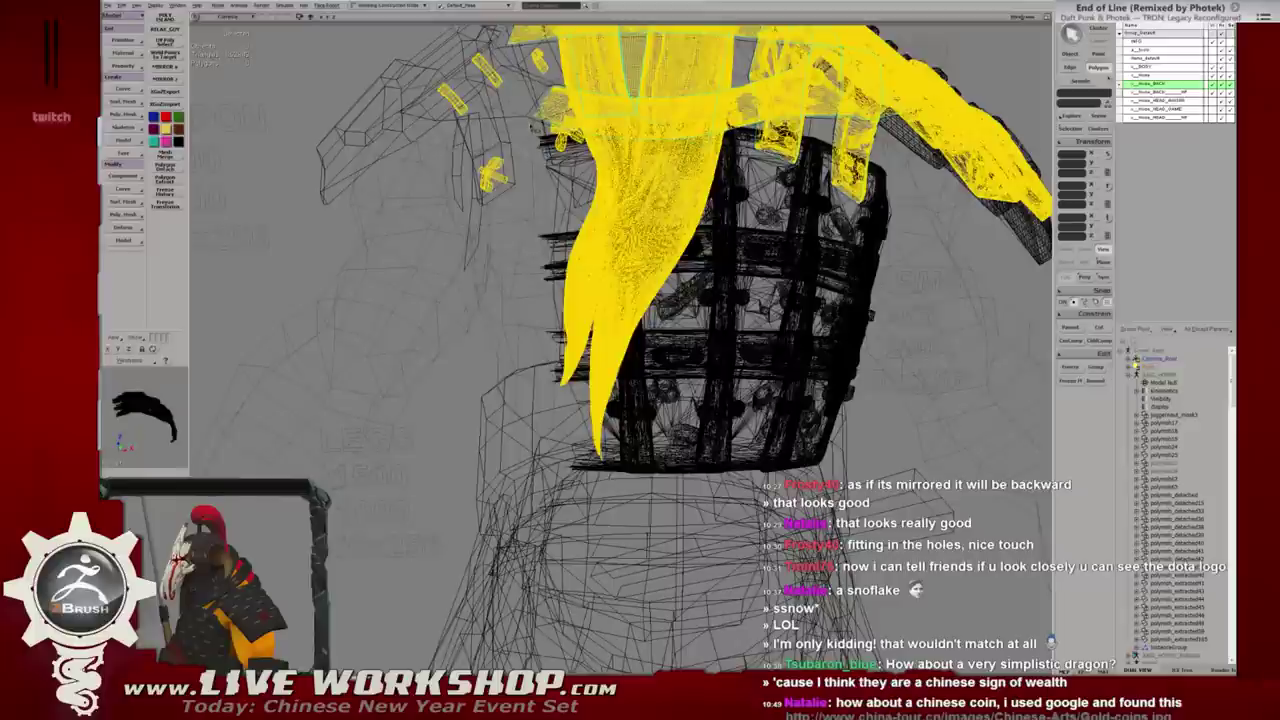
click(530, 128)
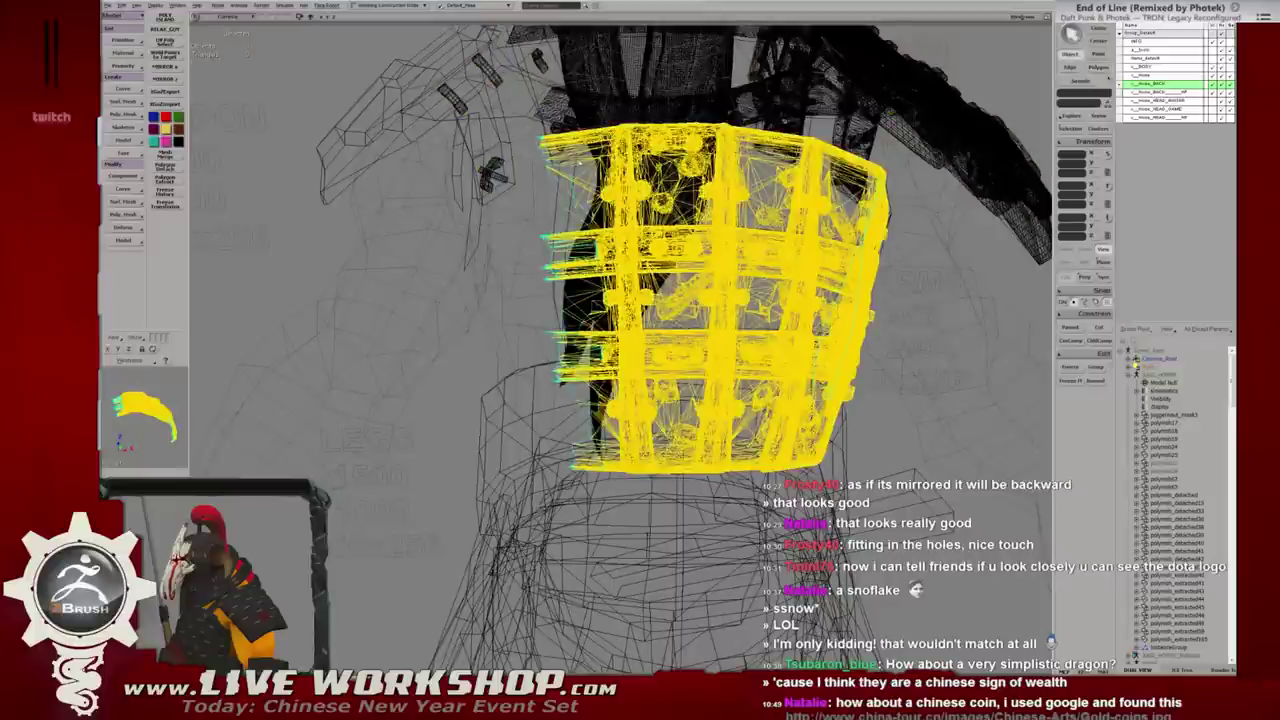
key(1)
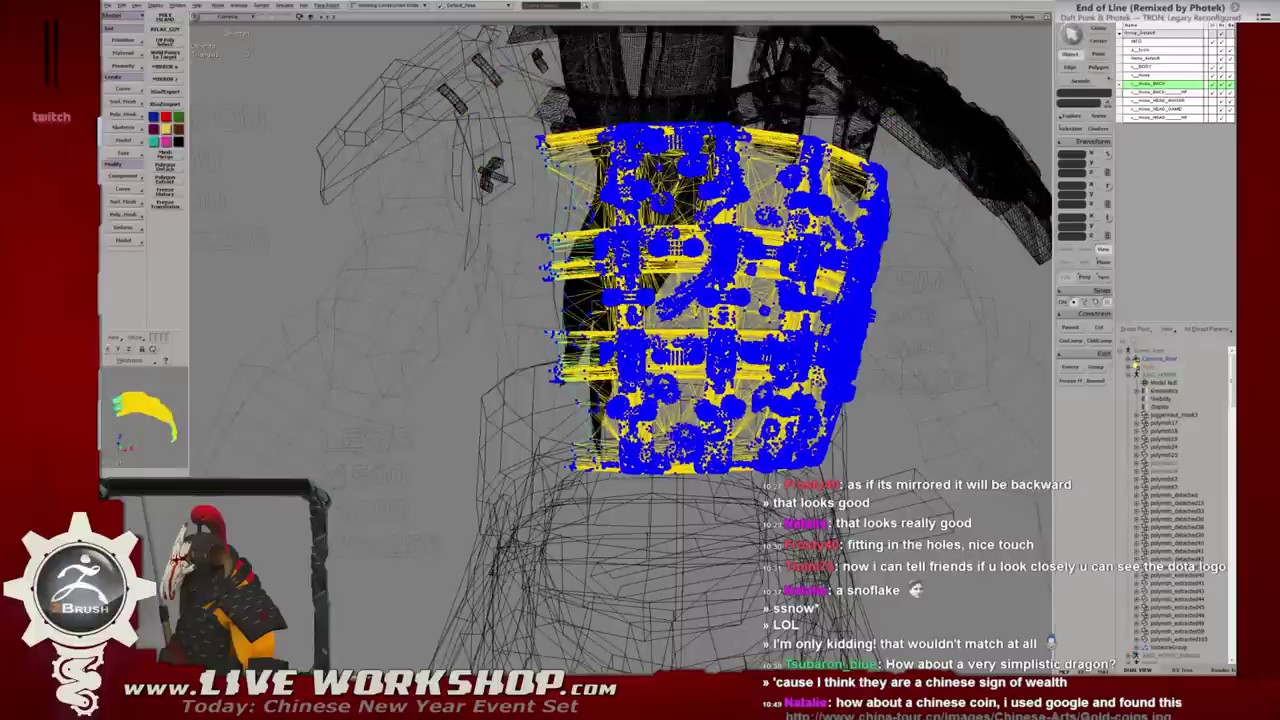
key(1)
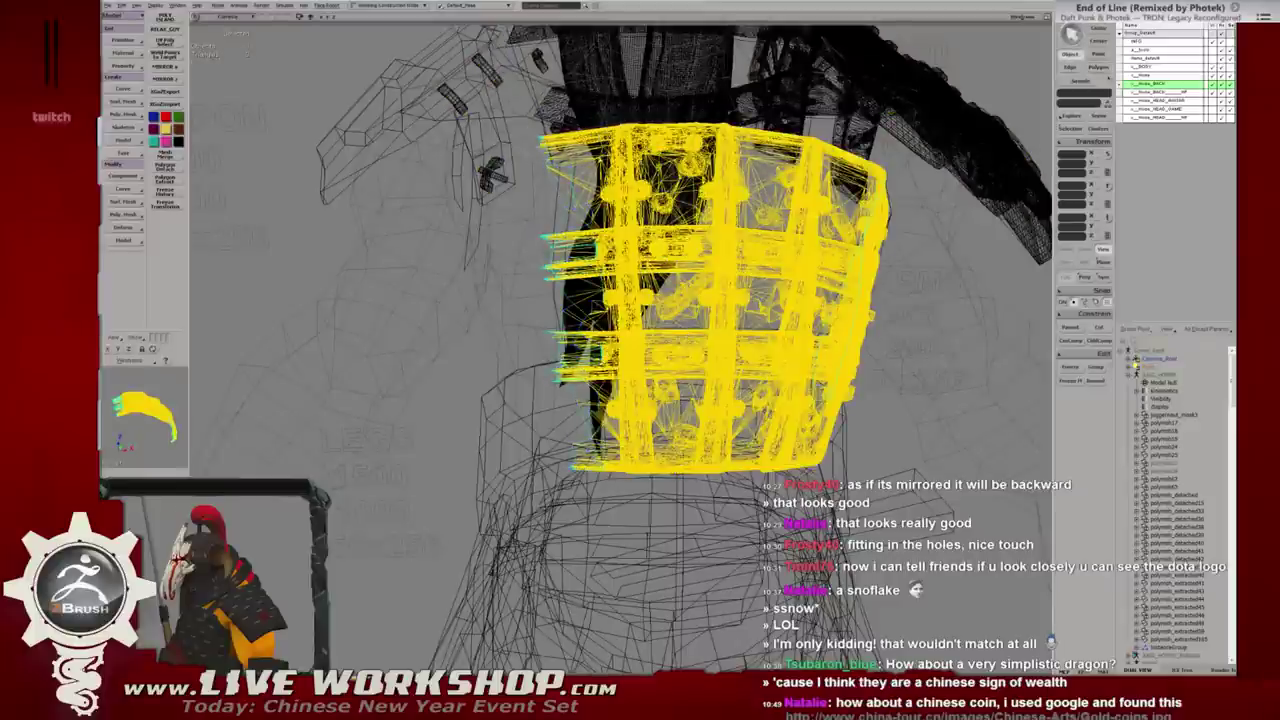
key(1)
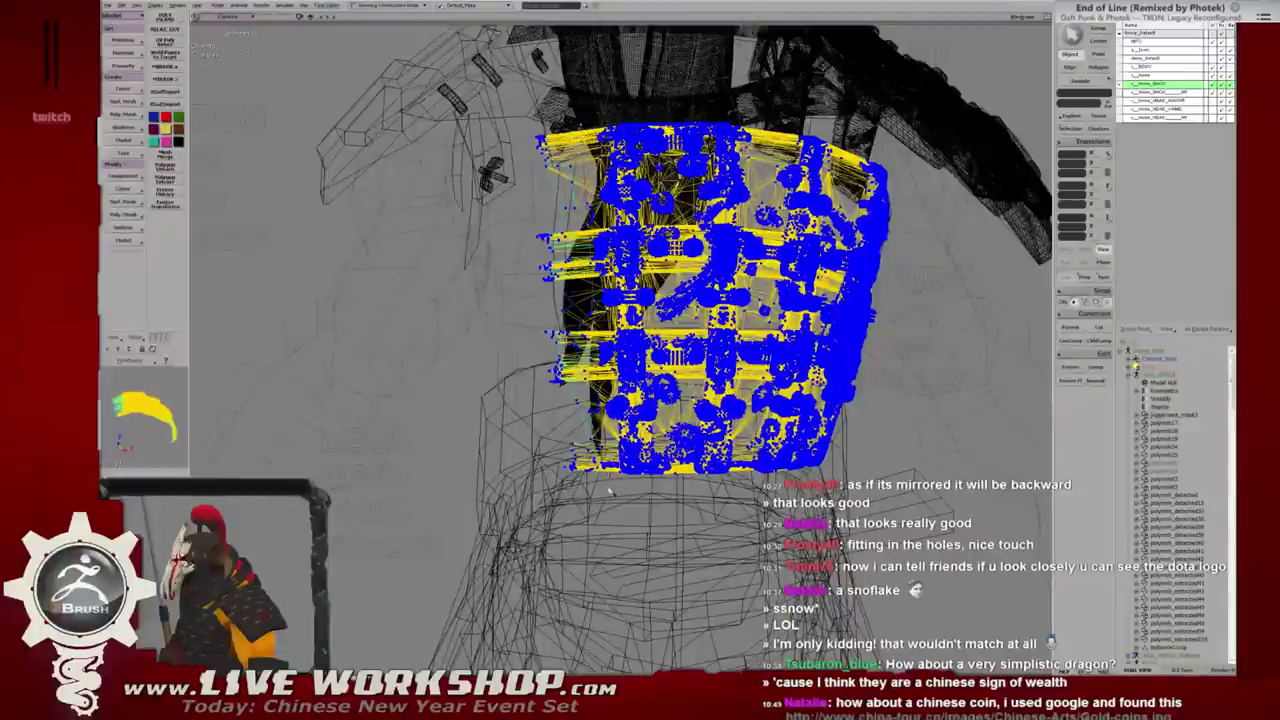
key(y)
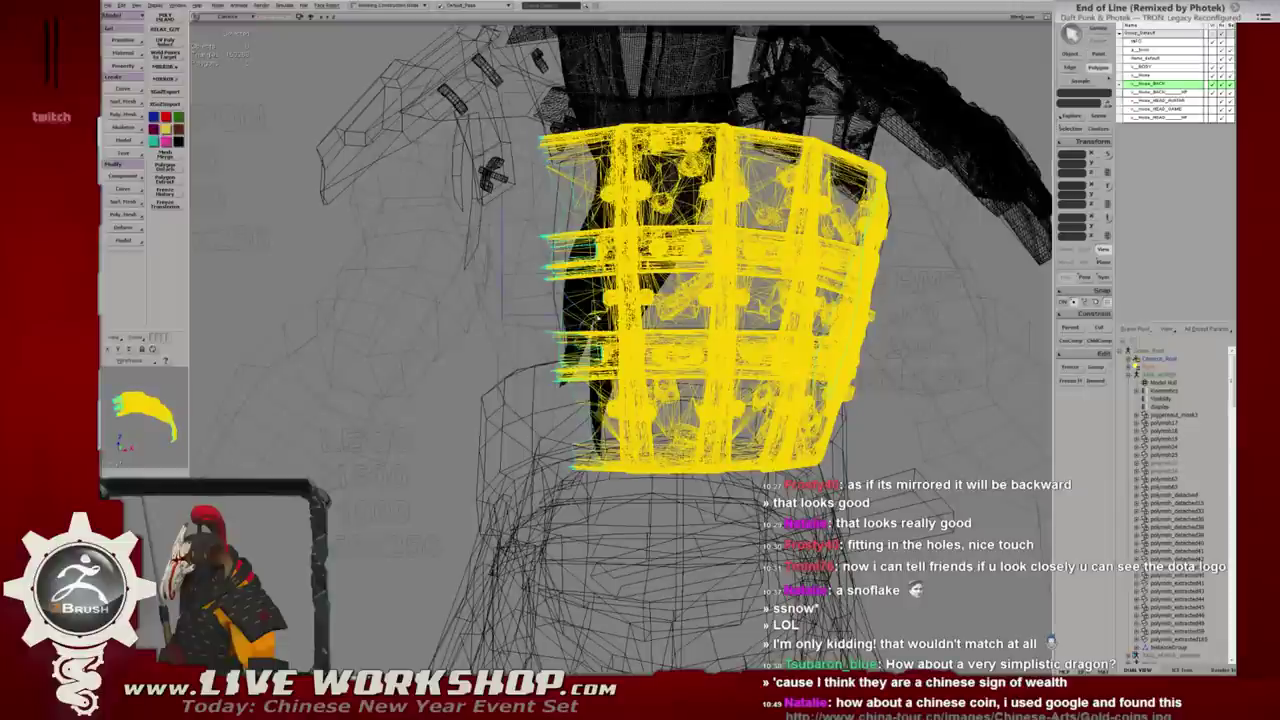
click(580, 310)
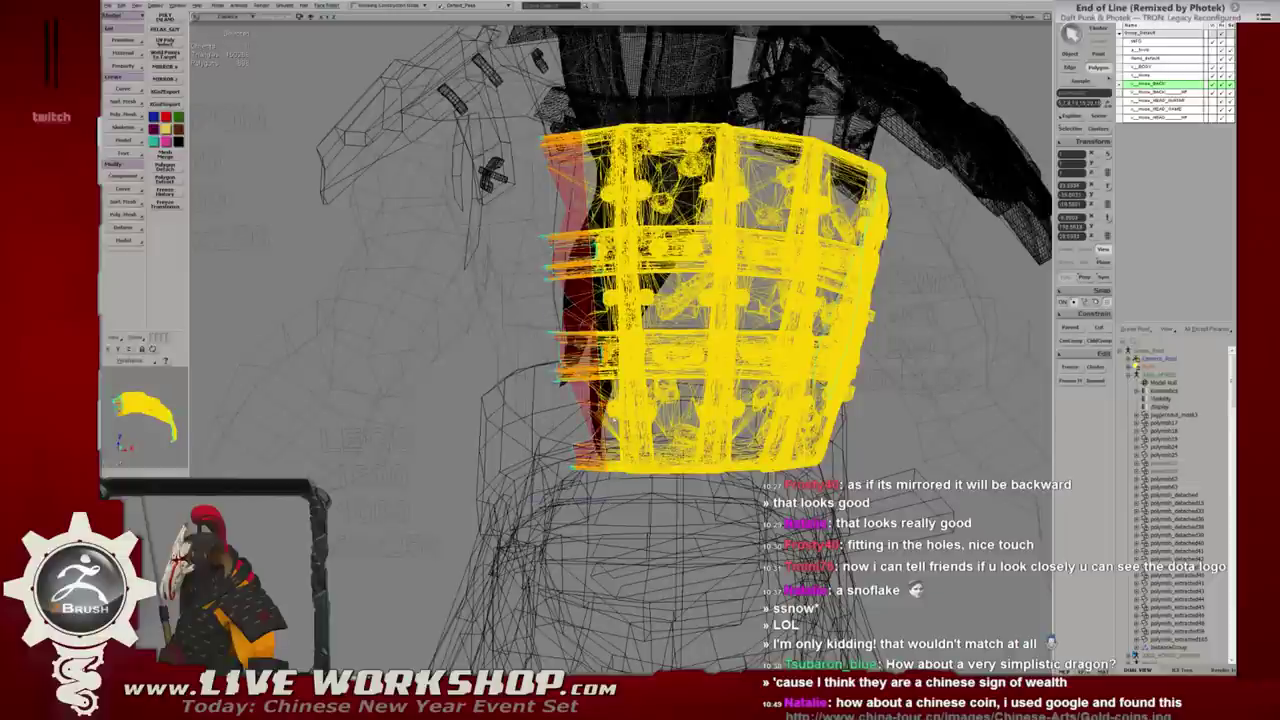
click(380, 241)
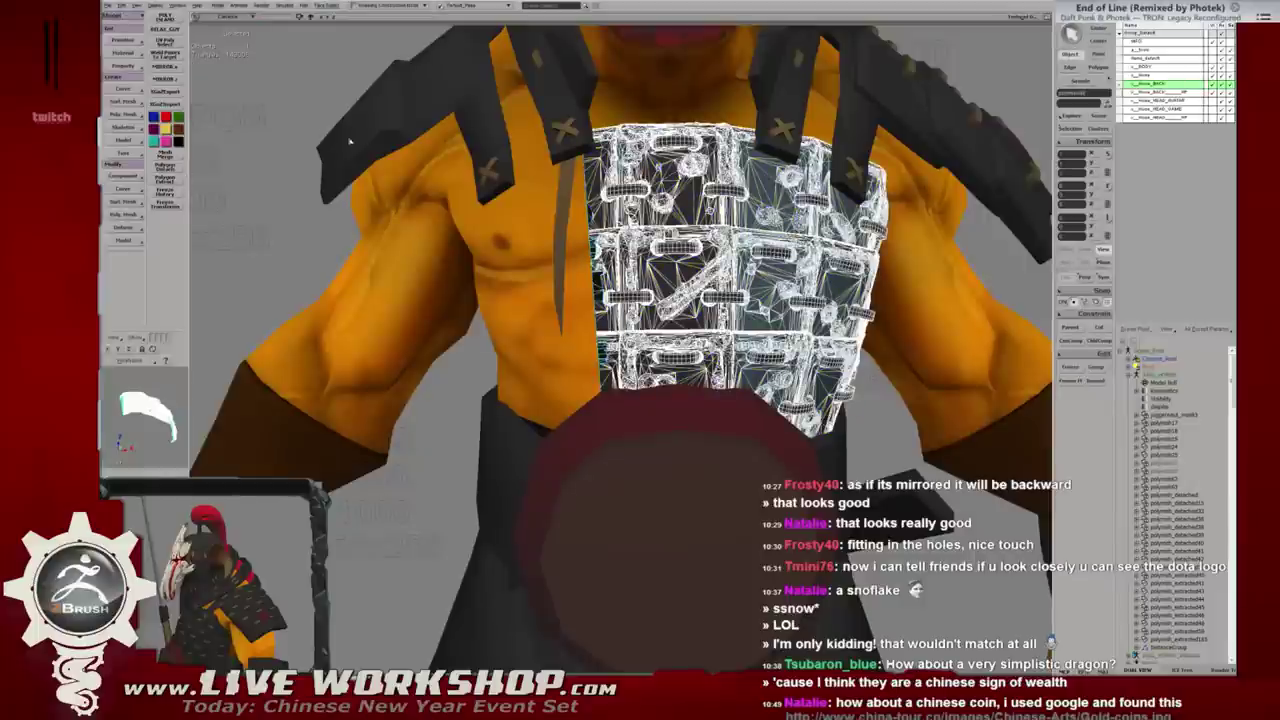
Orbit the shaded upper body to look over the chest and shoulder armour.
drag(297, 84, 608, 326)
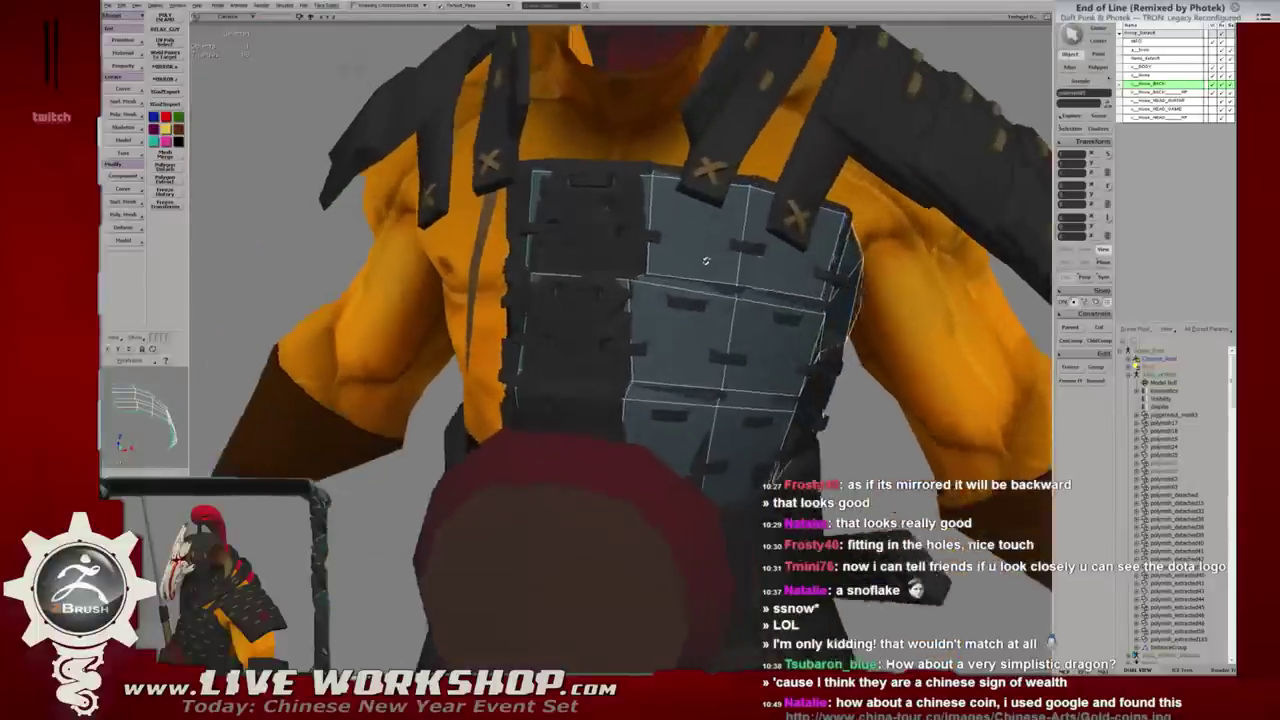
mouse_move(608, 326)
mouse_down()
mouse_move(608, 242)
mouse_move(676, 242)
mouse_move(564, 277)
mouse_move(598, 271)
mouse_up()
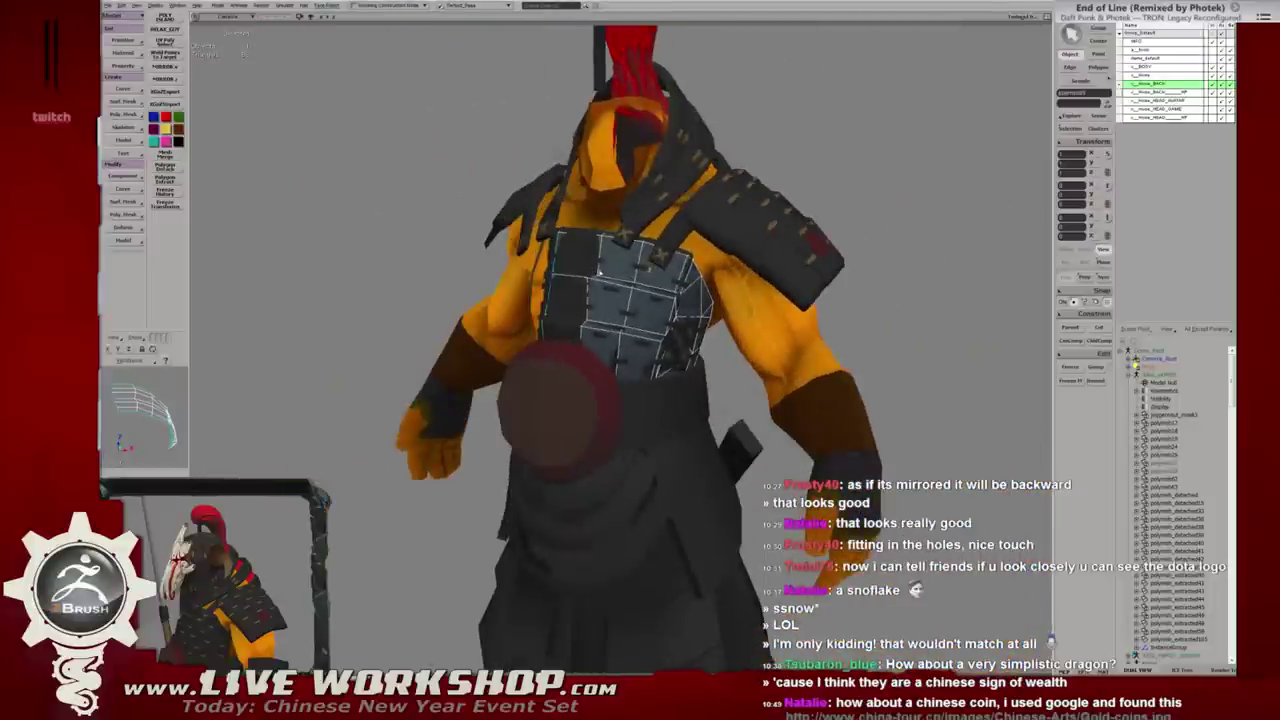
mouse_move(748, 288)
mouse_down()
mouse_move(840, 327)
mouse_move(658, 336)
mouse_move(707, 331)
mouse_up()
Toggle the transform handles on the shoulder circle, then open the Start menu for the coin picture.
key(w)
key(q)
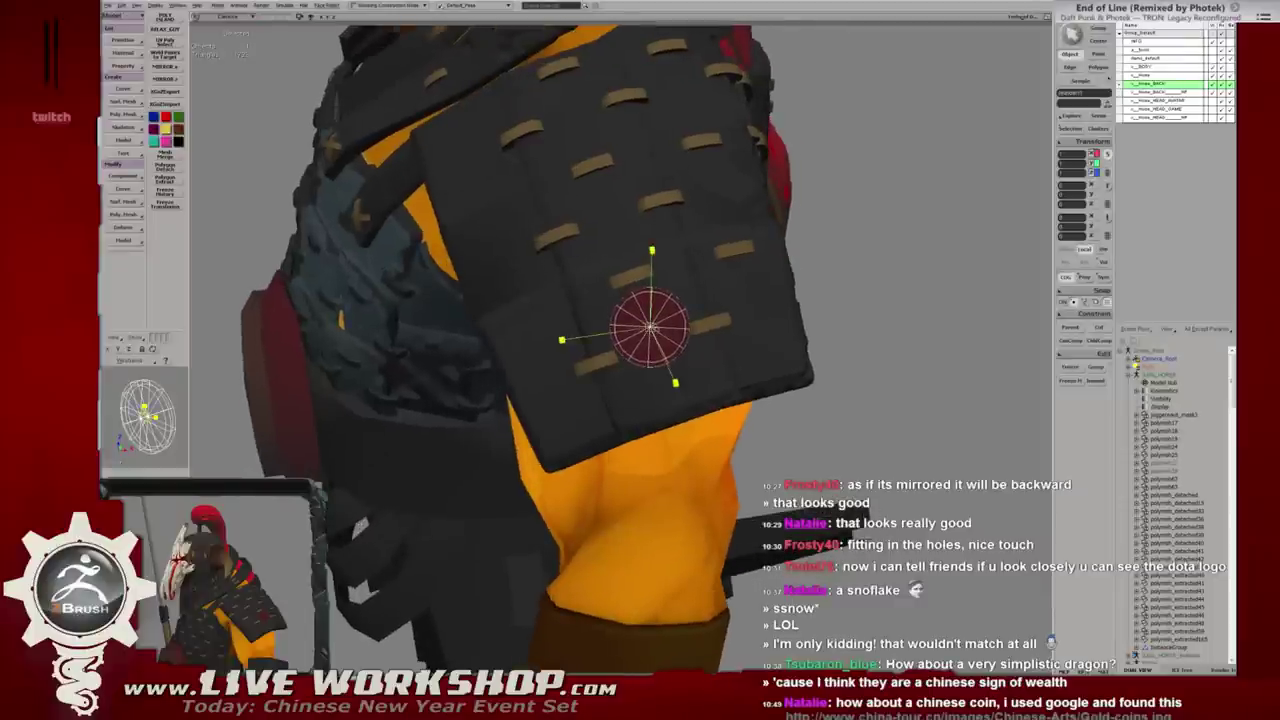
key(w)
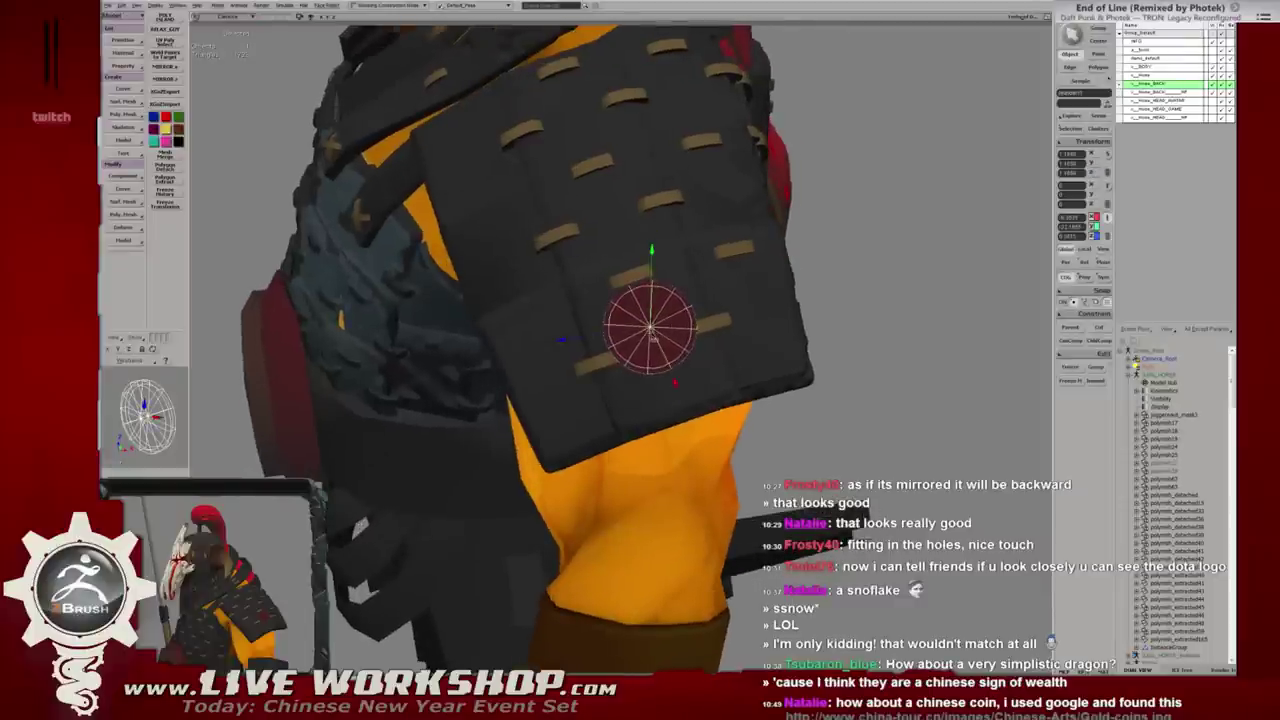
key(q)
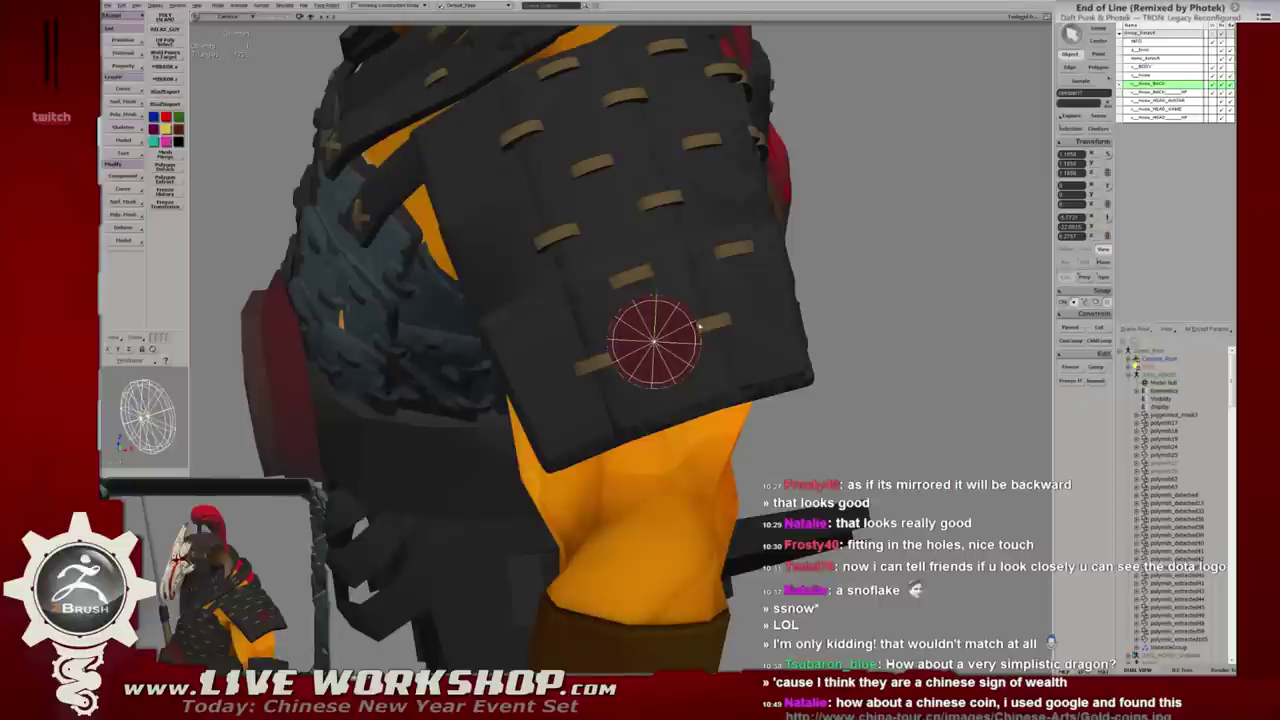
key(super)
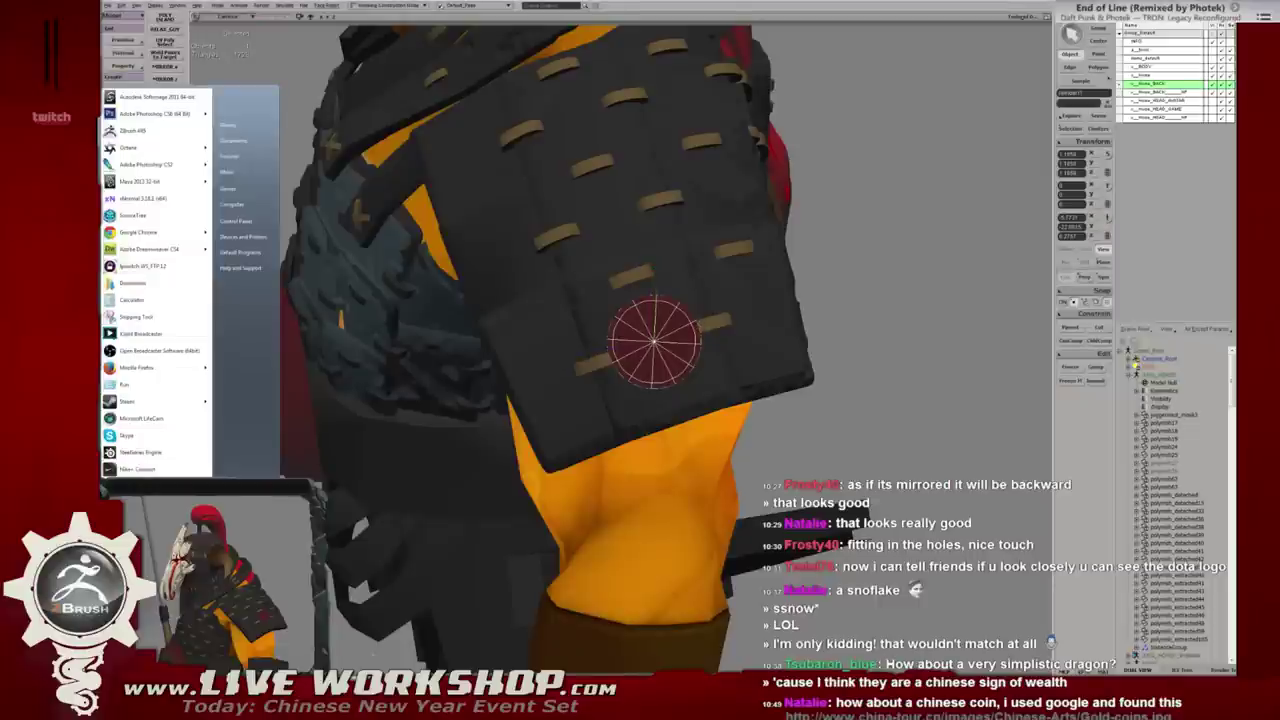
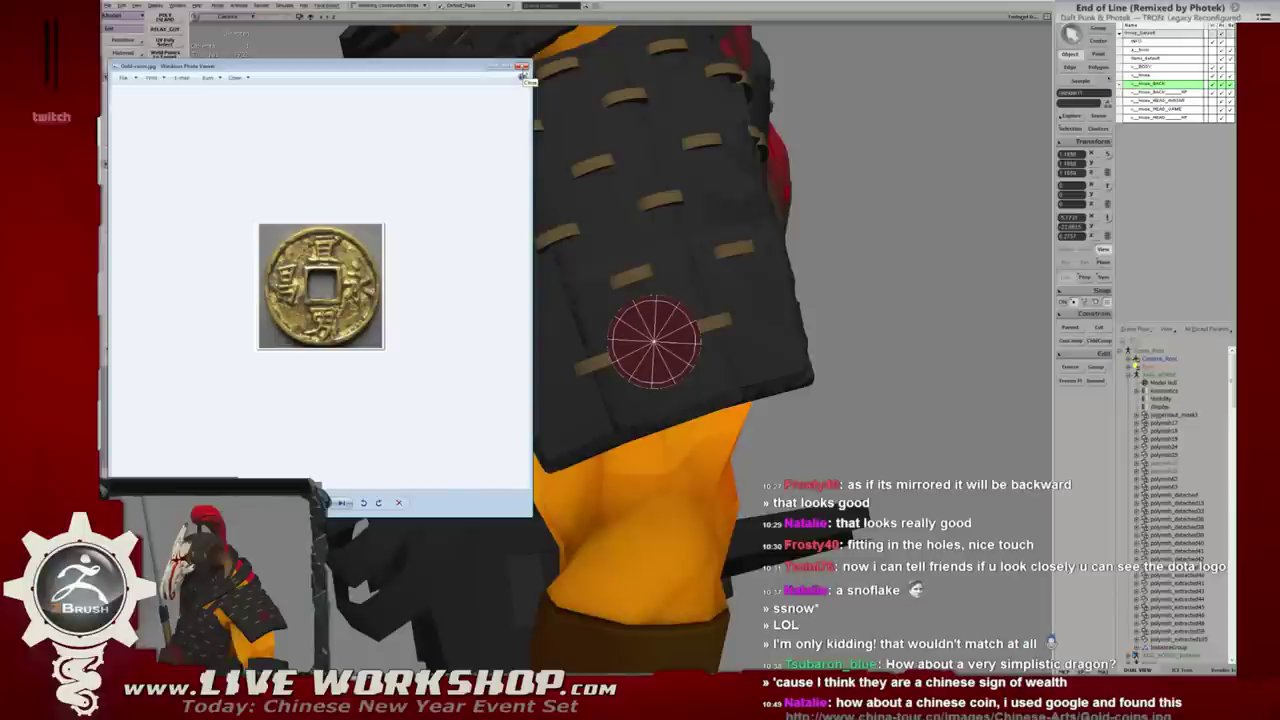
Close the coin reference image and tilt the red disc on the back plate.
click(521, 67)
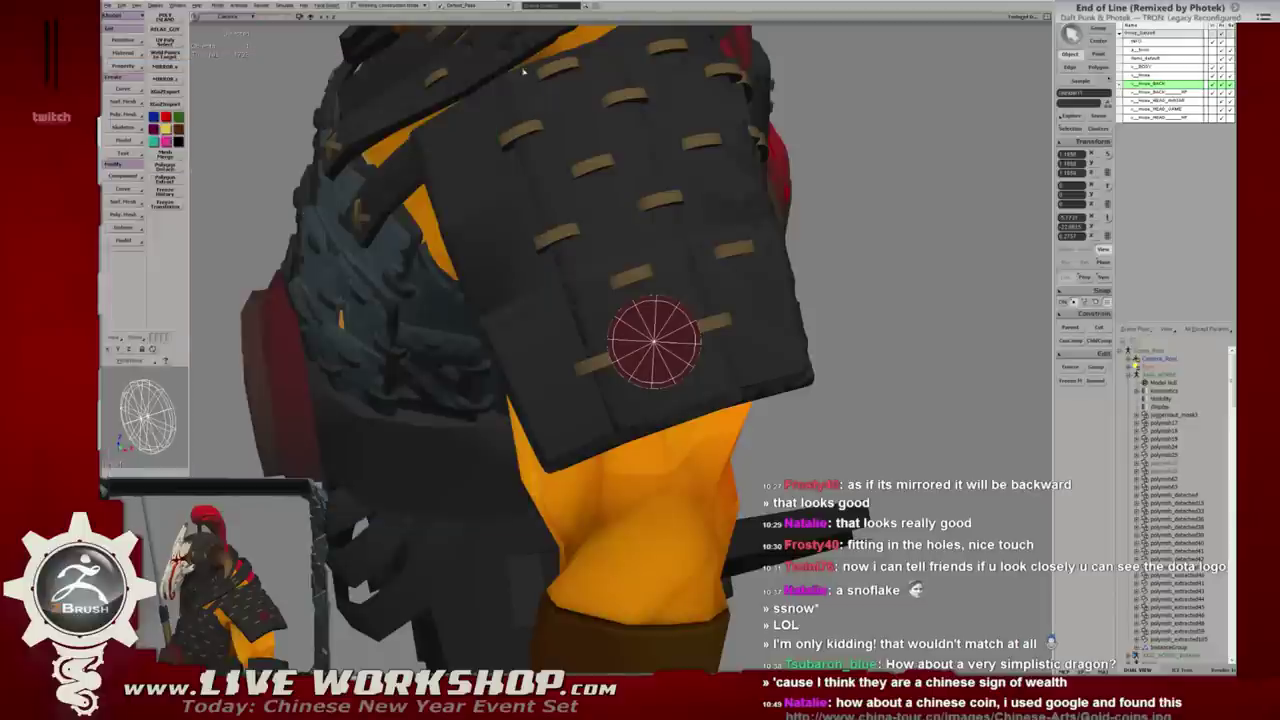
right_drag(686, 343, 697, 311)
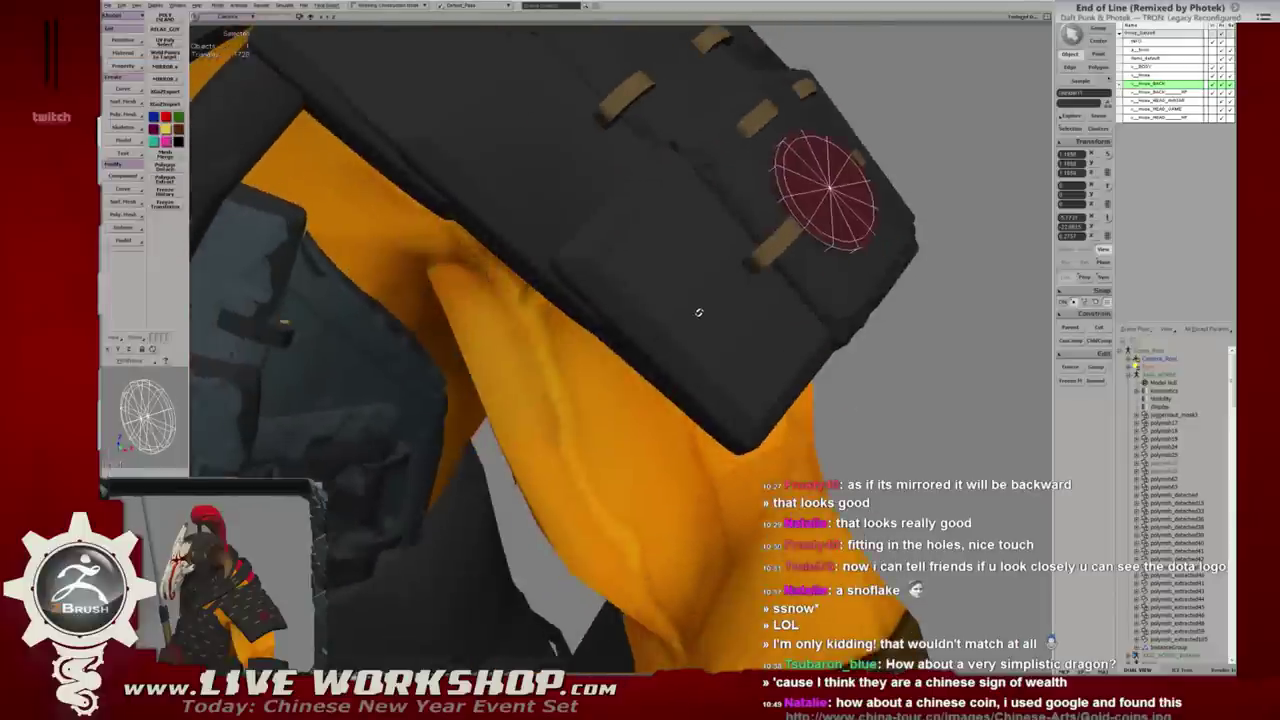
mouse_move(622, 347)
right_down()
mouse_move(640, 330)
mouse_move(672, 363)
mouse_move(600, 362)
right_up()
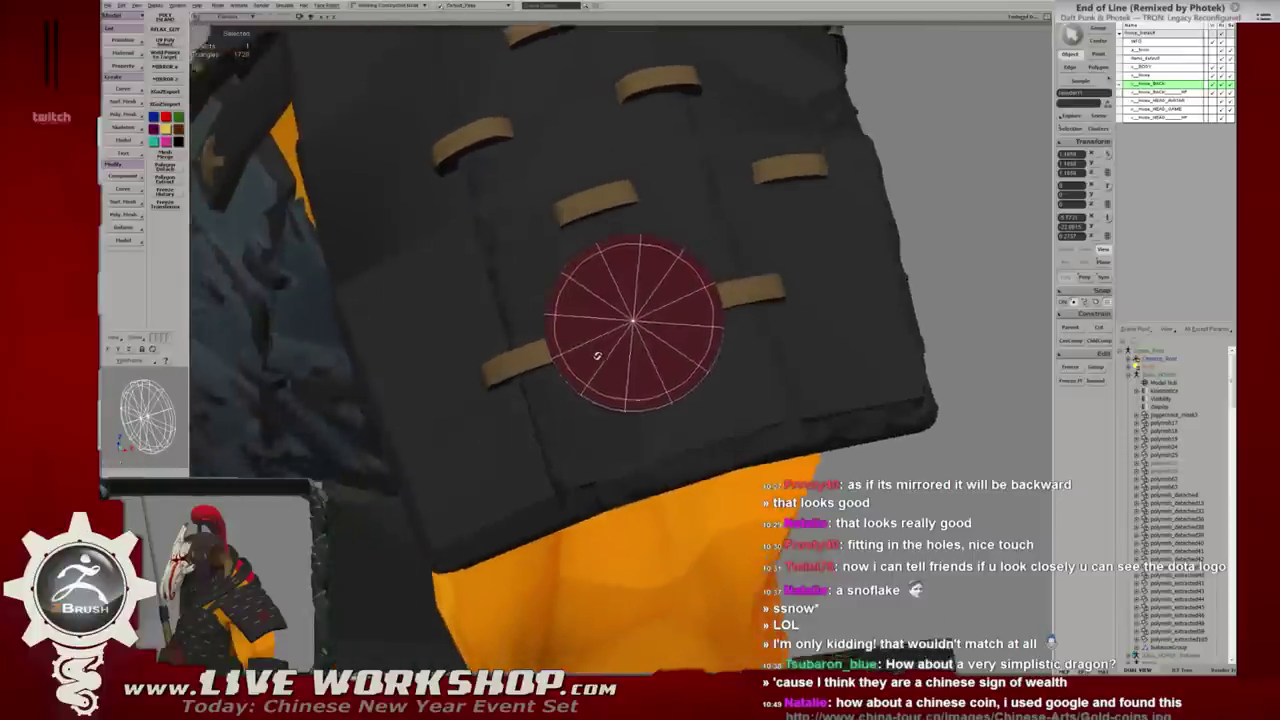
key(w)
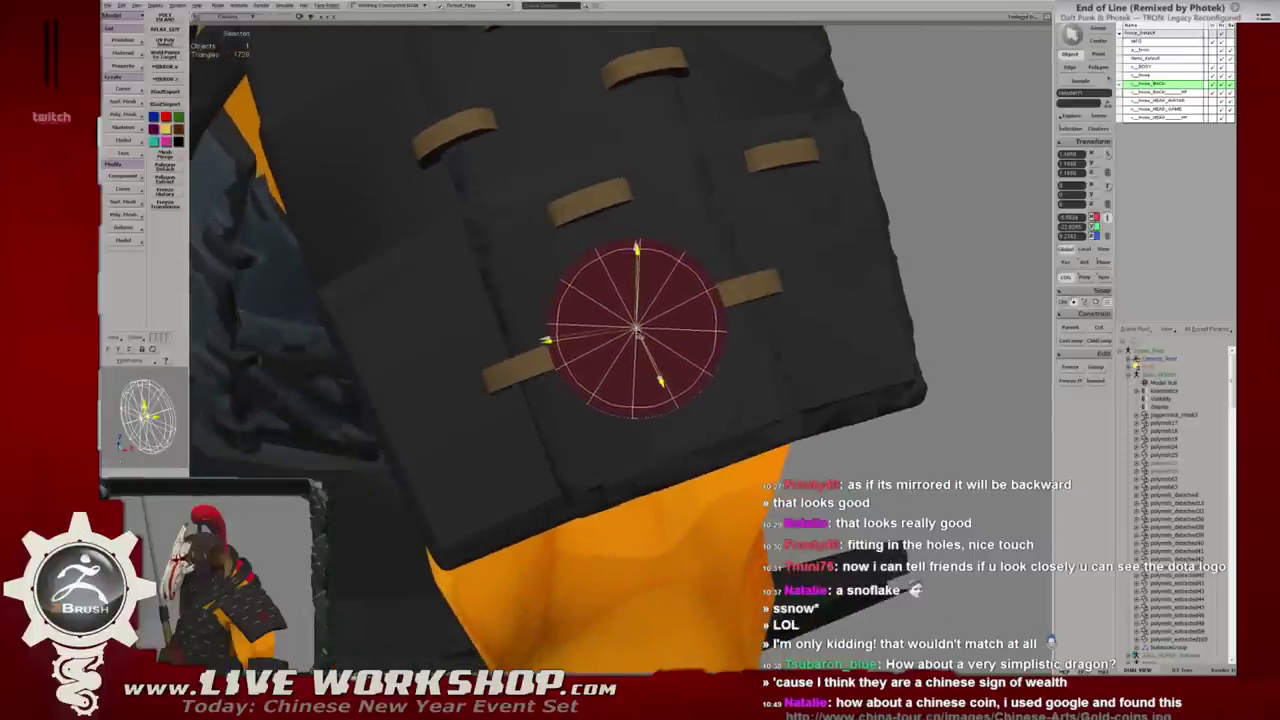
key(r)
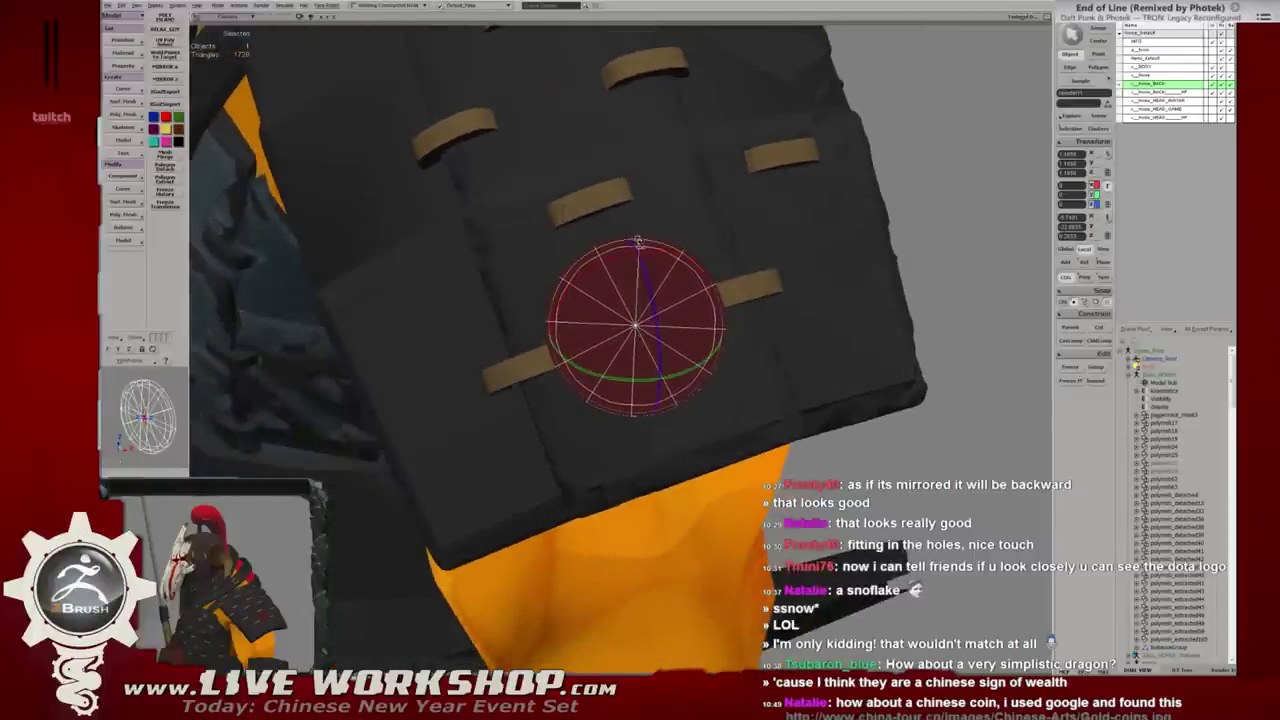
drag(639, 241, 632, 322)
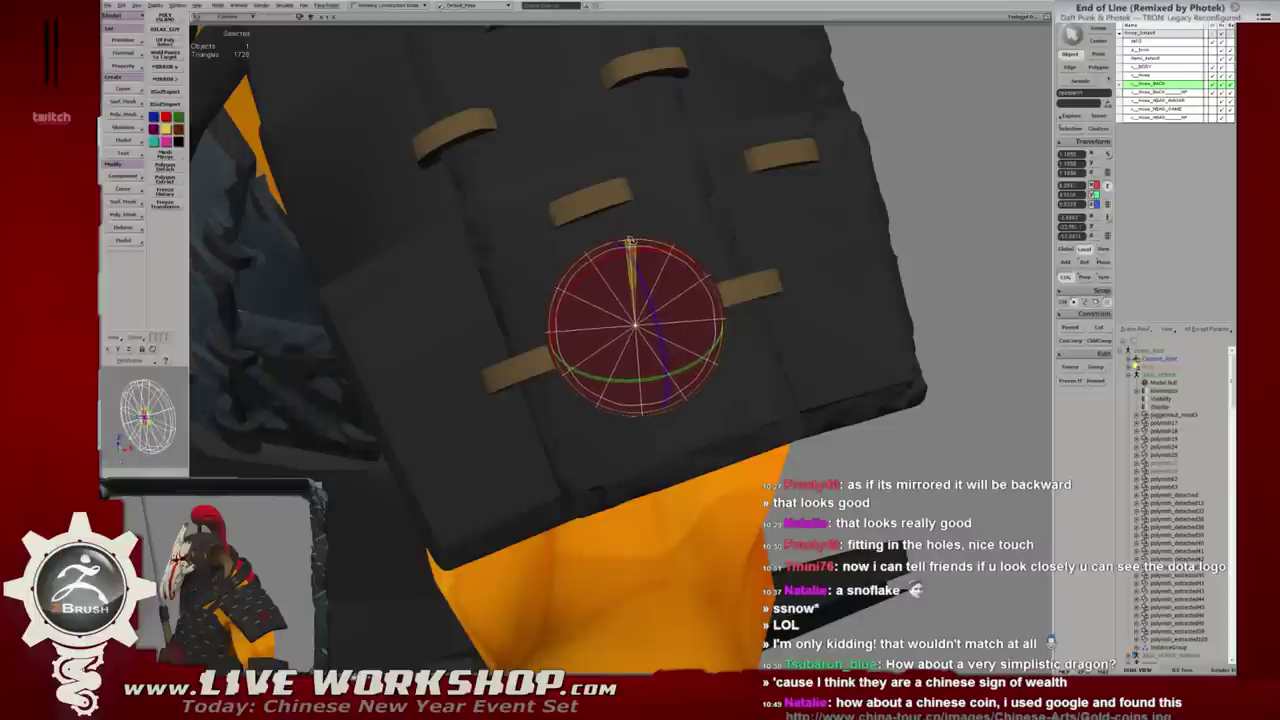
key(r)
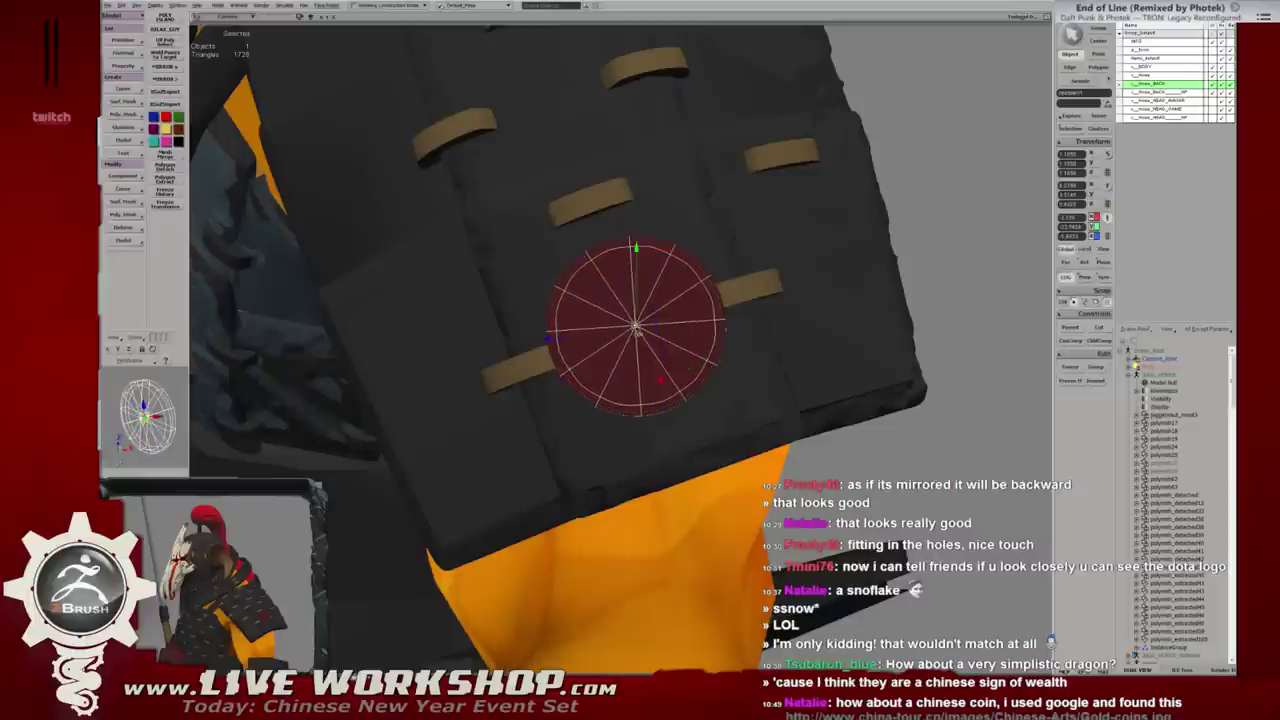
mouse_move(636, 327)
alt+mouse_down()
mouse_move(677, 321)
mouse_move(660, 270)
mouse_move(703, 294)
mouse_move(720, 271)
mouse_move(646, 310)
alt+mouse_up()
key(e)
key(q)
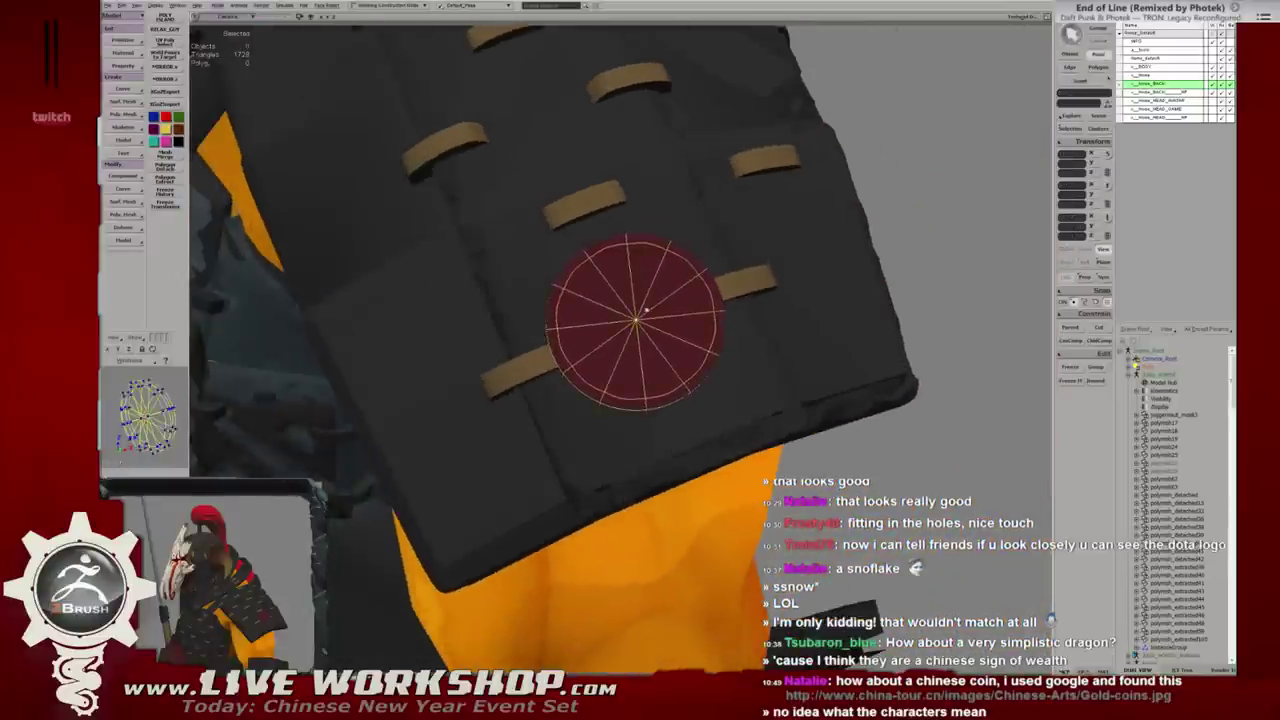
Extrude the red disc's face twice, shrinking the first extrusion slightly.
click(646, 310)
key(ctrl+e)
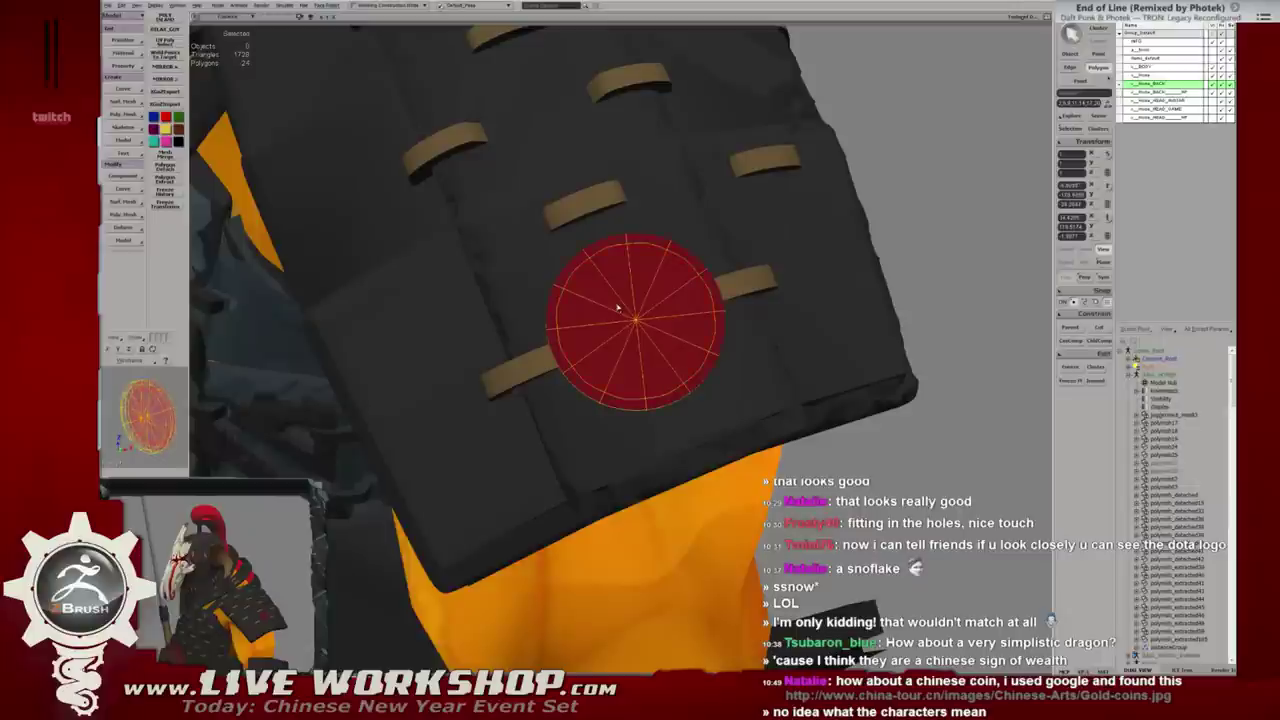
drag(636, 318, 633, 320)
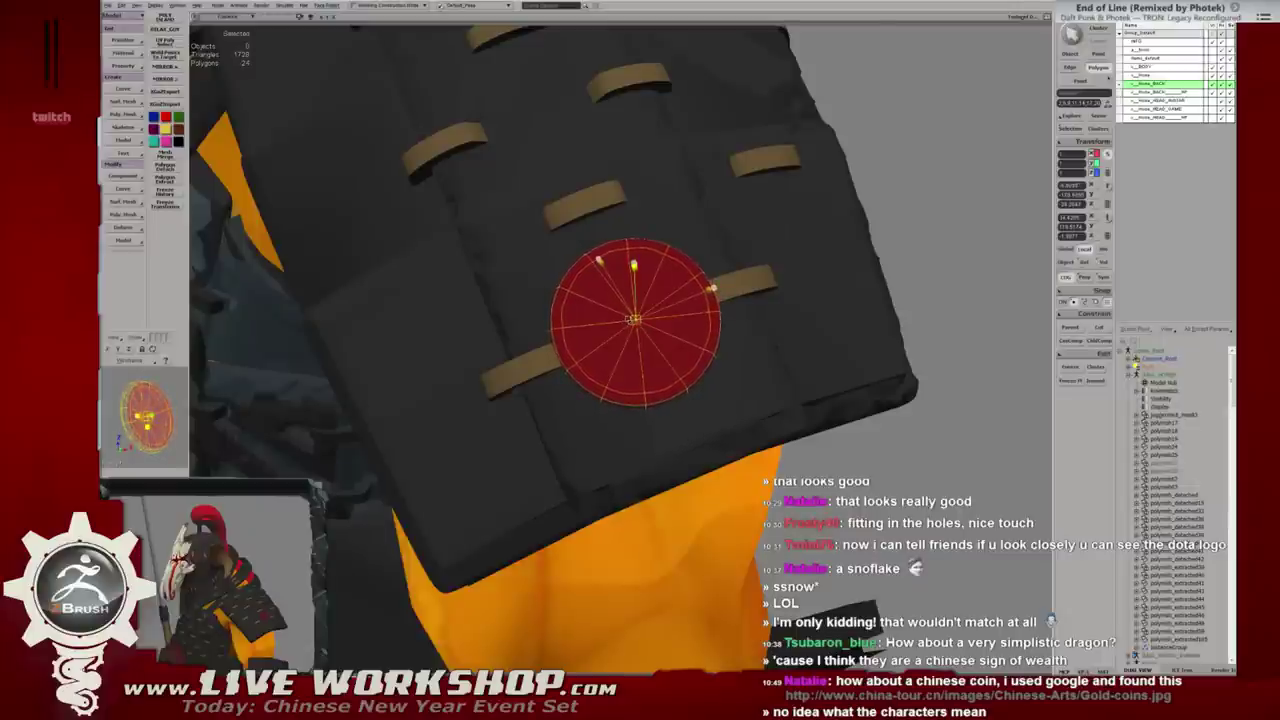
key(ctrl+e)
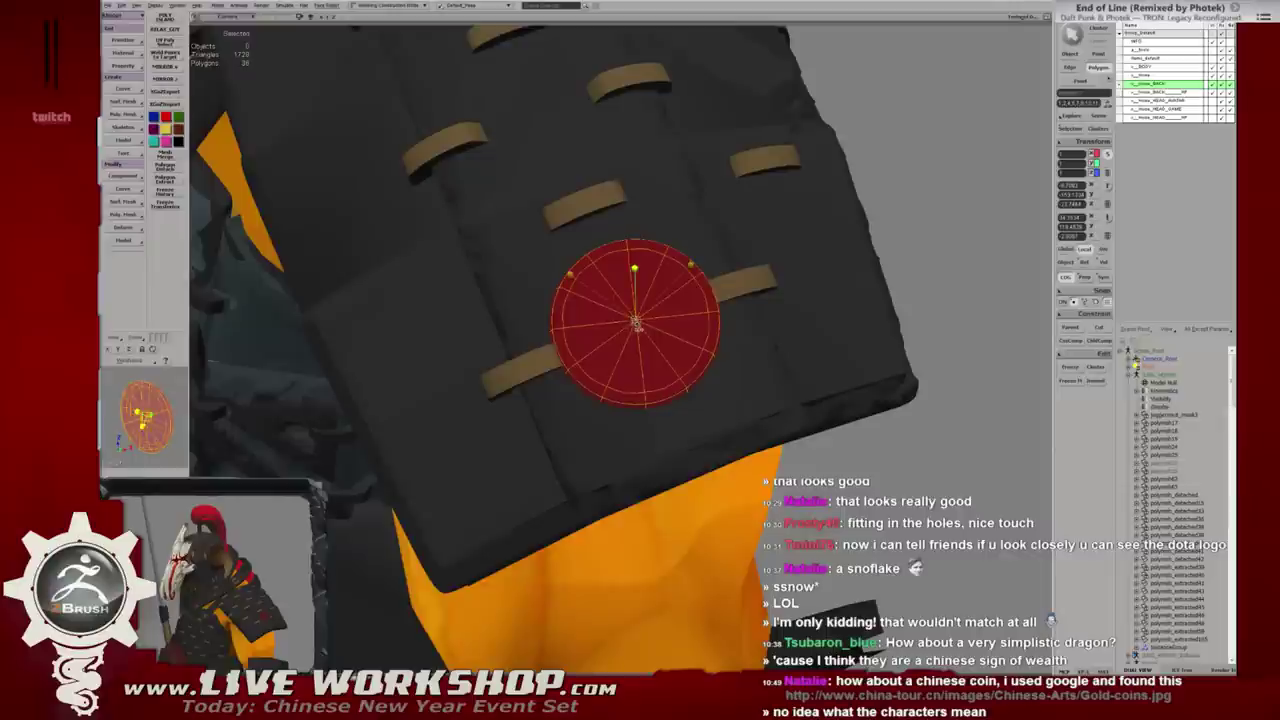
key(w)
mouse_move(633, 324)
alt+mouse_down()
mouse_move(688, 286)
mouse_move(660, 312)
alt+mouse_up()
Rotate and move the extruded disc in local axes until it sits flush, then deselect it.
key(l)
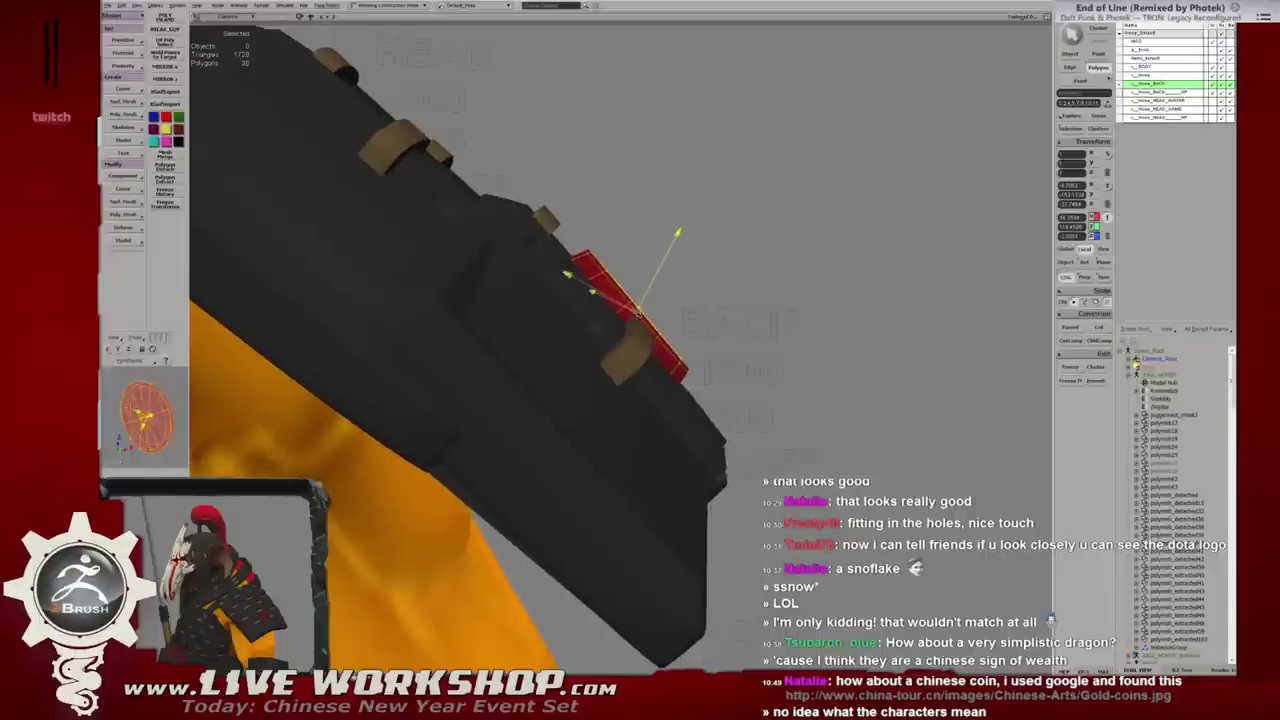
key(e)
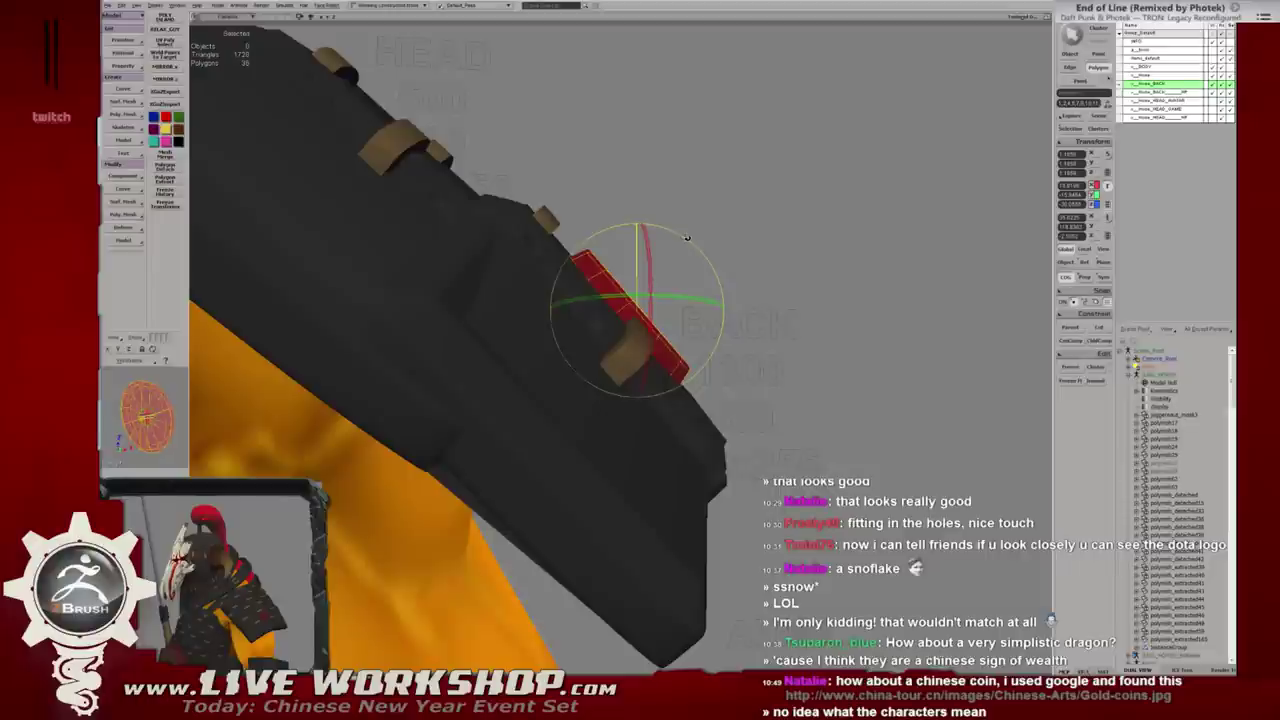
key(w)
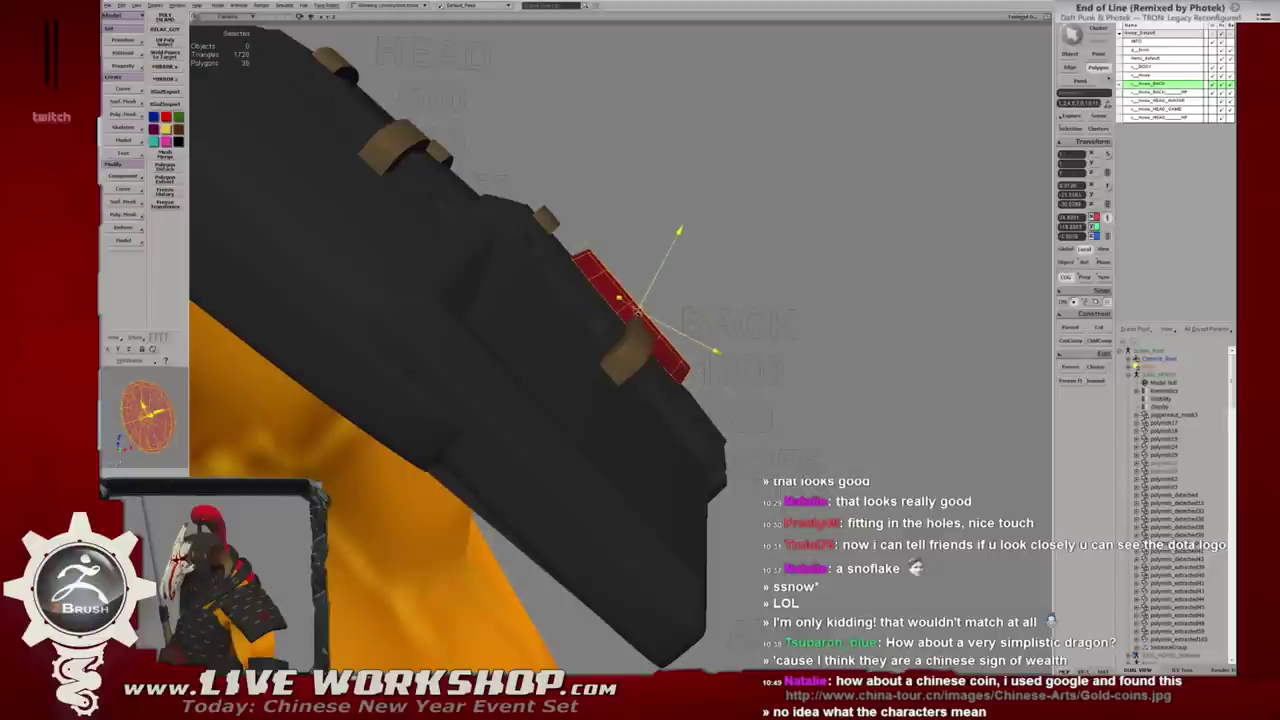
key(e)
key(shift+a)
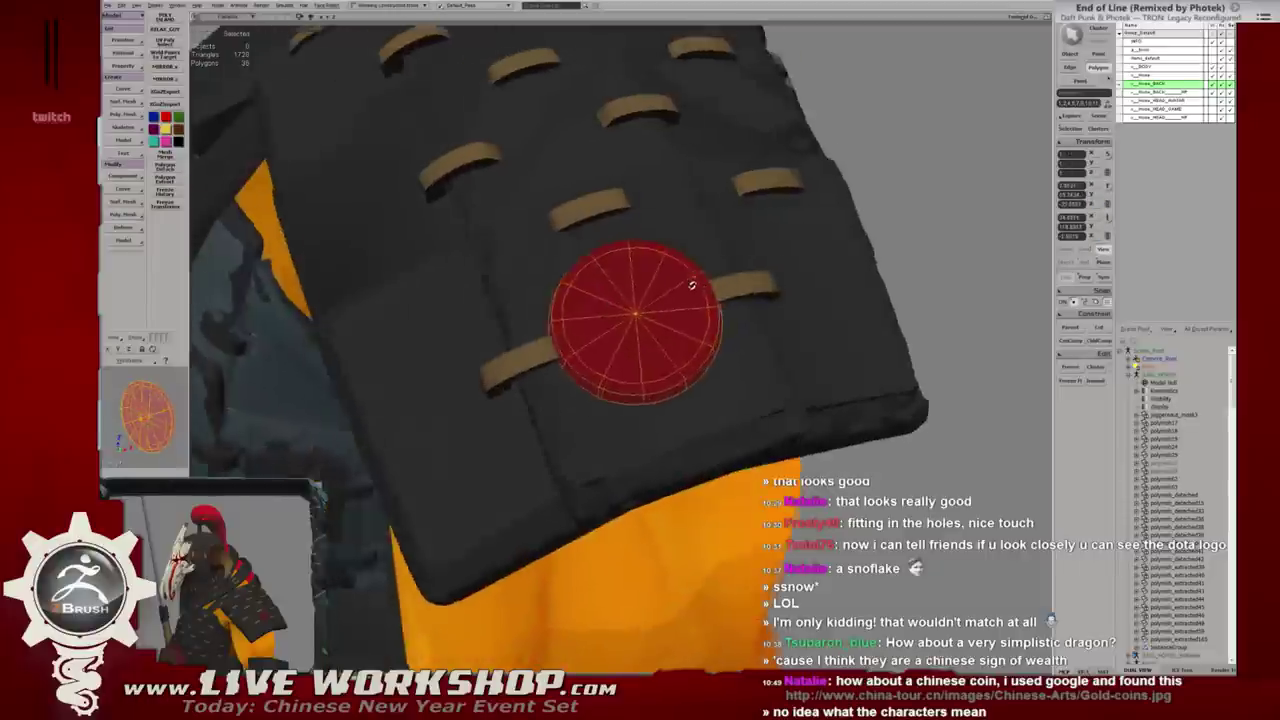
click(921, 237)
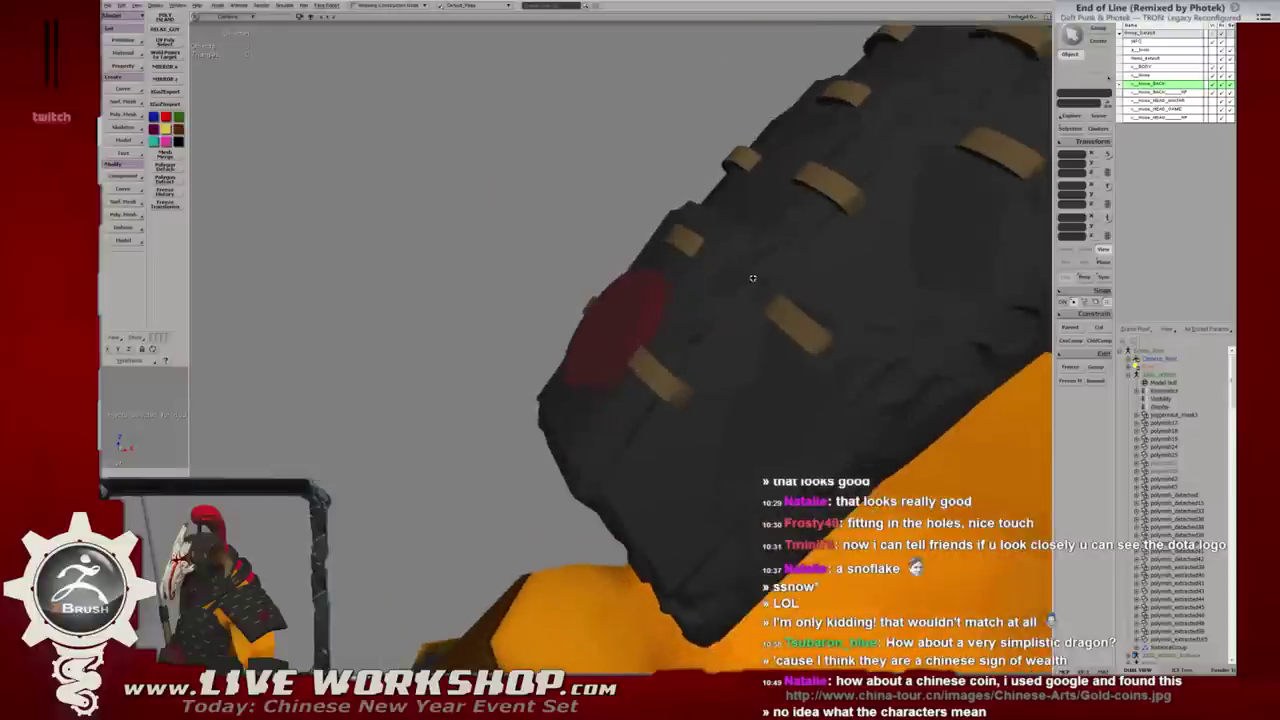
mouse_move(921, 237)
alt+mouse_down()
mouse_move(686, 286)
mouse_move(723, 323)
mouse_move(693, 273)
alt+mouse_up()
click(755, 274)
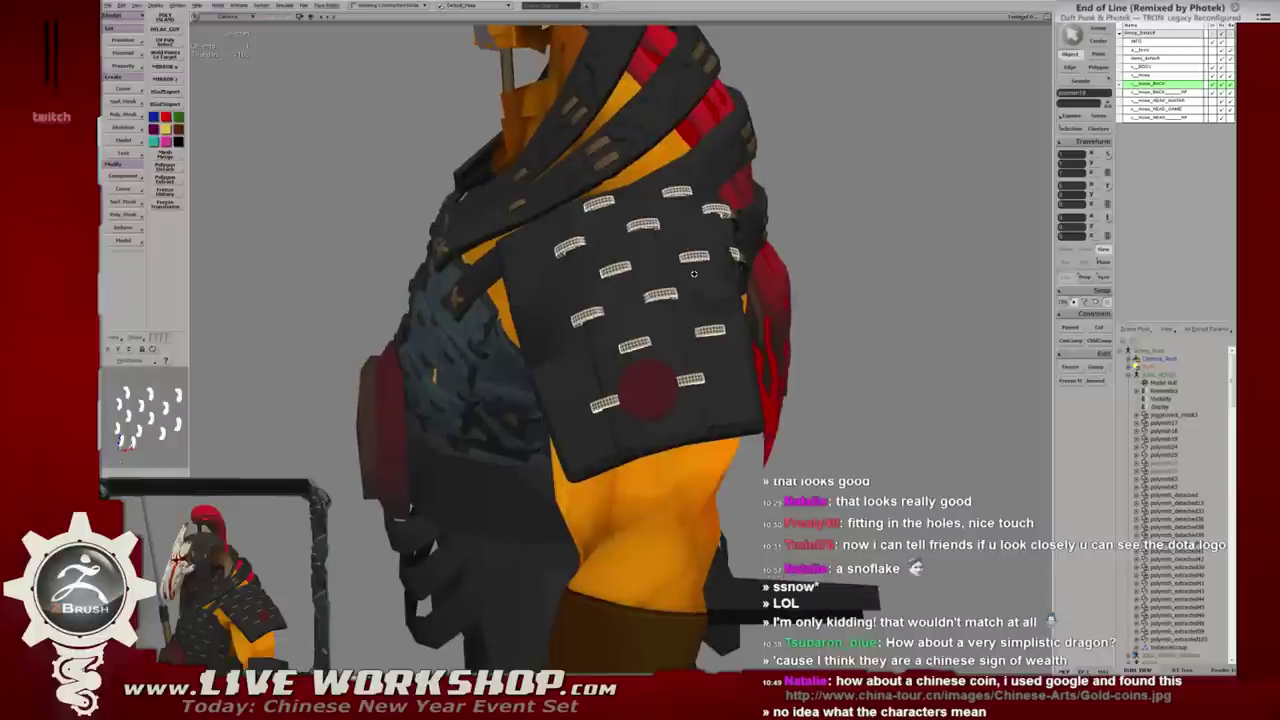
key(F8)
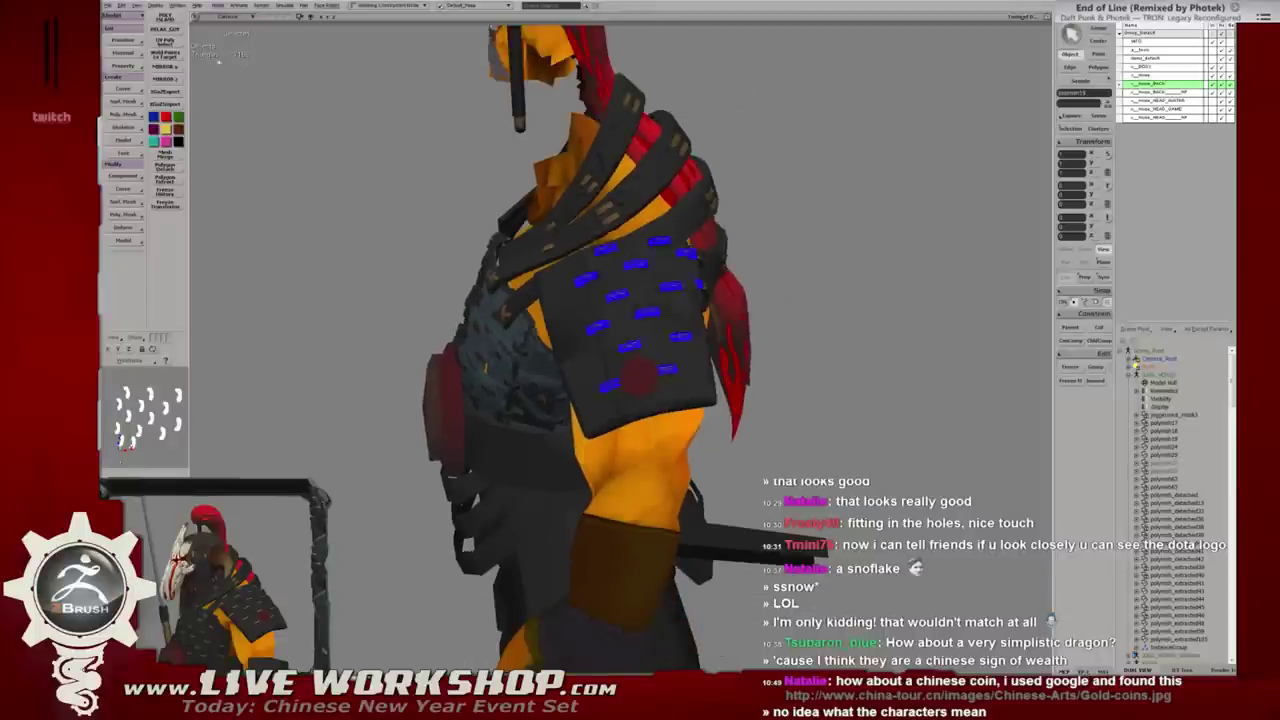
mouse_move(475, 215)
alt+mouse_down()
mouse_move(686, 389)
mouse_move(683, 347)
mouse_move(637, 267)
alt+mouse_up()
scroll(683, 347, down, 5)
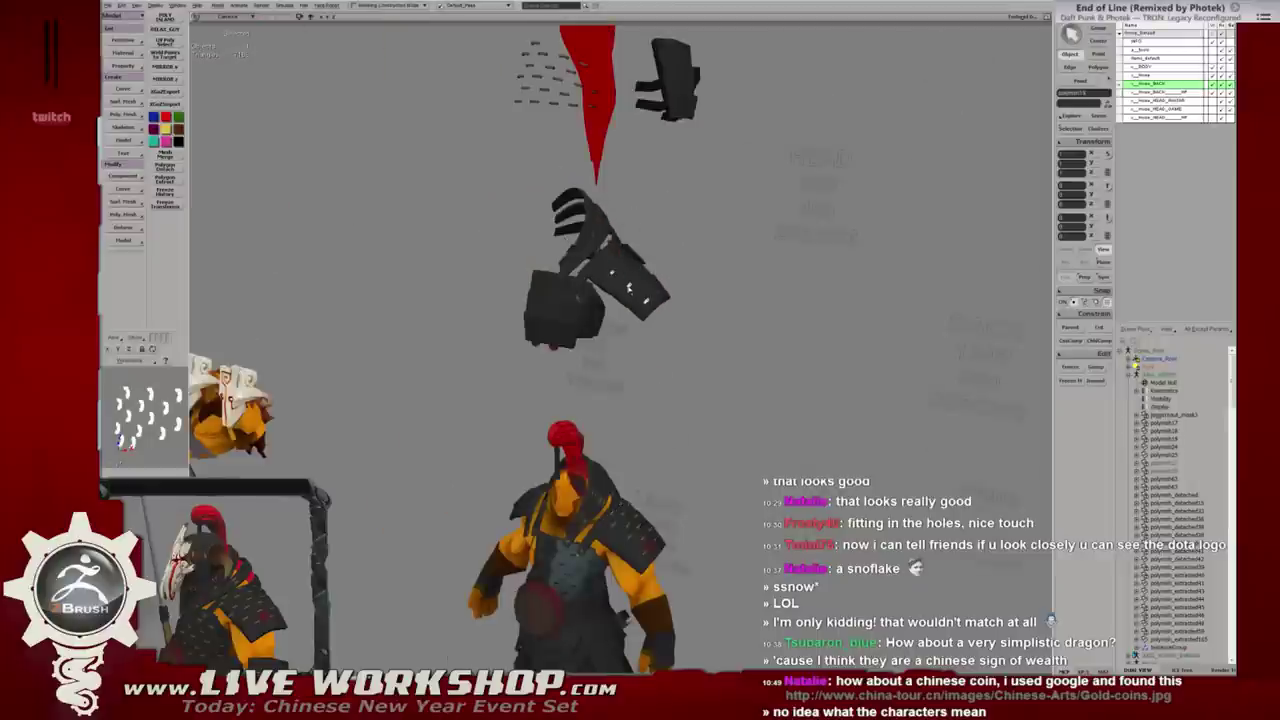
click(1071, 227)
key(f)
alt+drag(830, 351, 760, 355)
key(4)
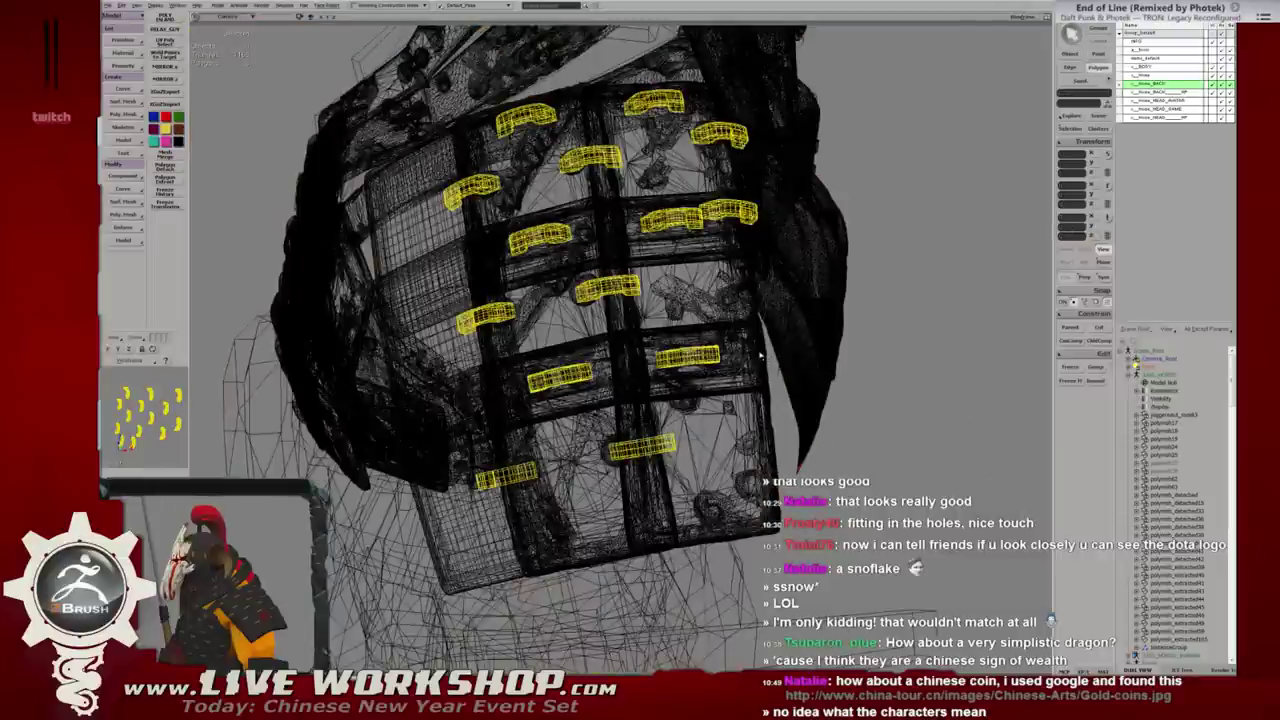
right_drag(562, 274, 586, 250)
alt+drag(624, 254, 497, 177)
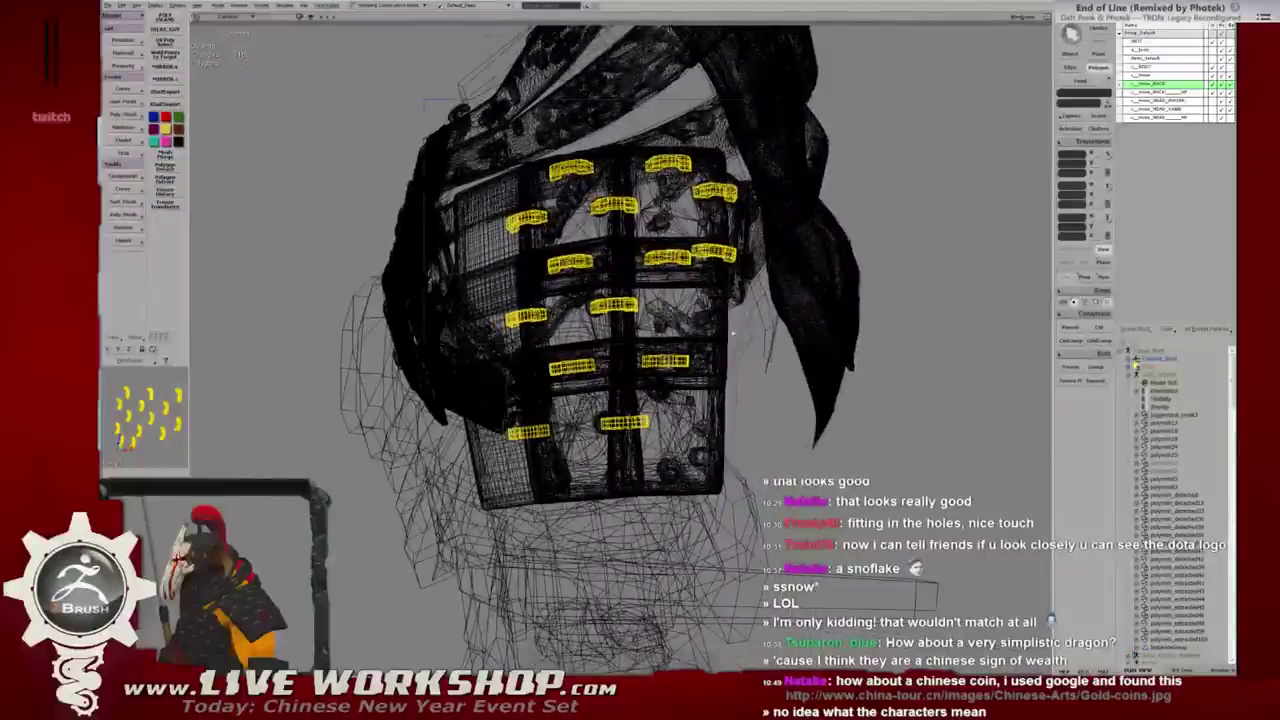
key(ctrl+g)
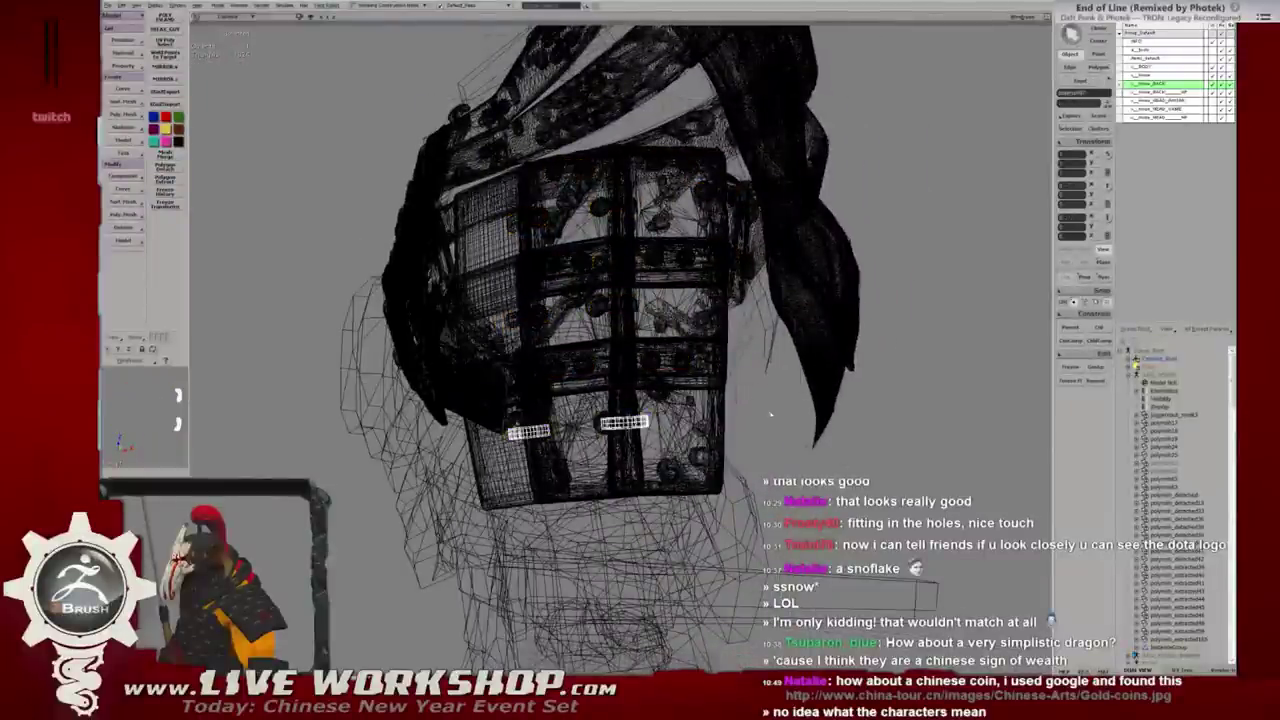
key(shift+f)
mouse_move(606, 394)
mouse_down()
mouse_move(790, 332)
mouse_move(657, 309)
mouse_move(727, 337)
mouse_up()
click(729, 322)
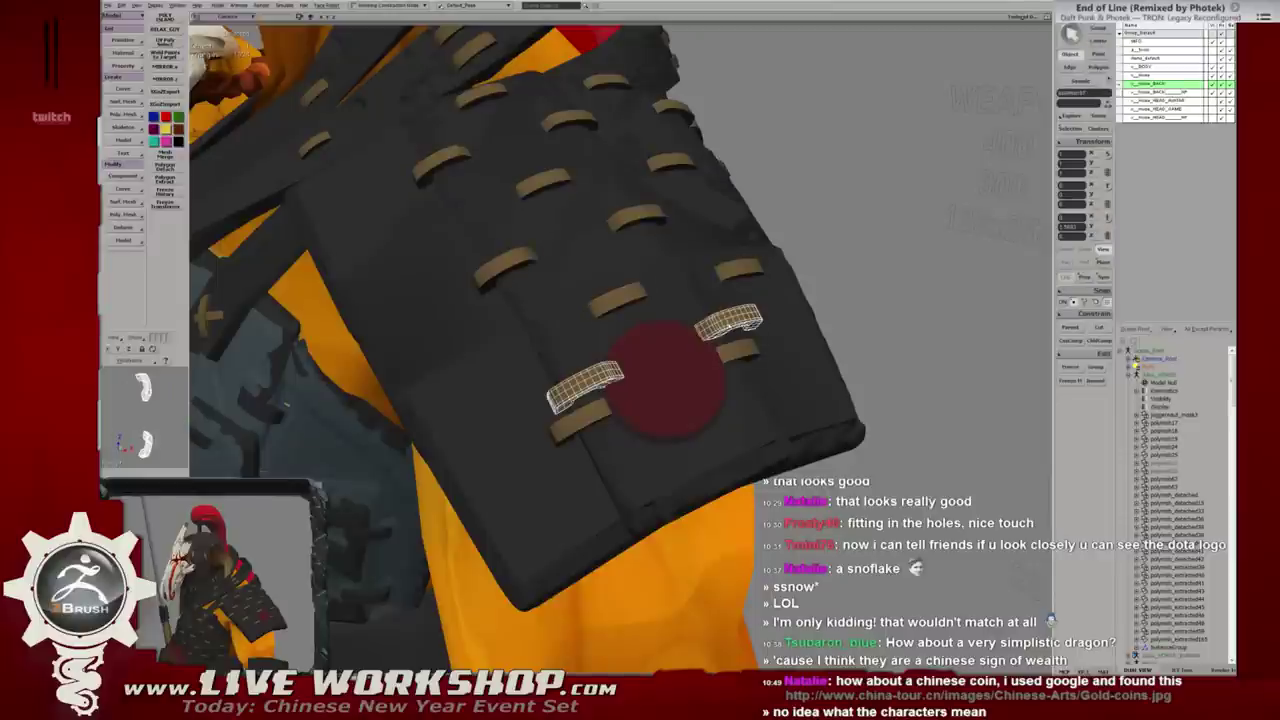
drag(748, 365, 700, 330)
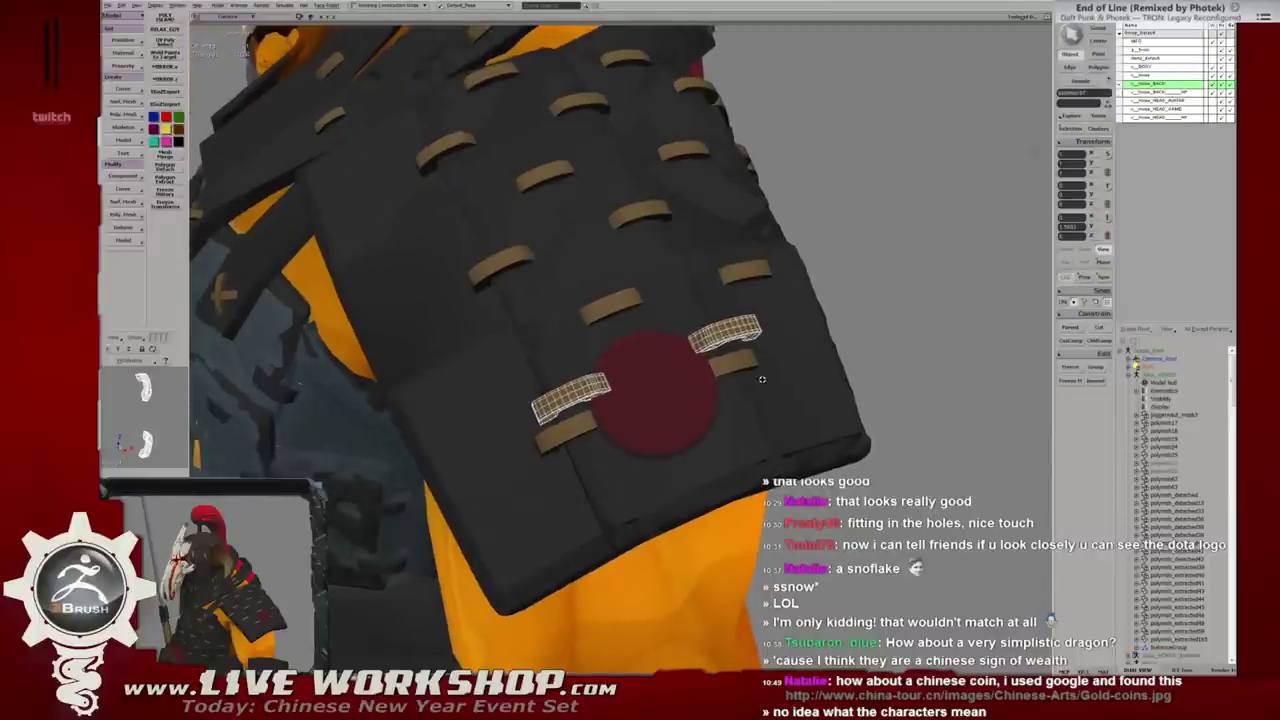
alt+click(600, 290)
mouse_move(600, 290)
mouse_down()
mouse_move(640, 236)
mouse_move(597, 176)
mouse_move(638, 143)
mouse_up()
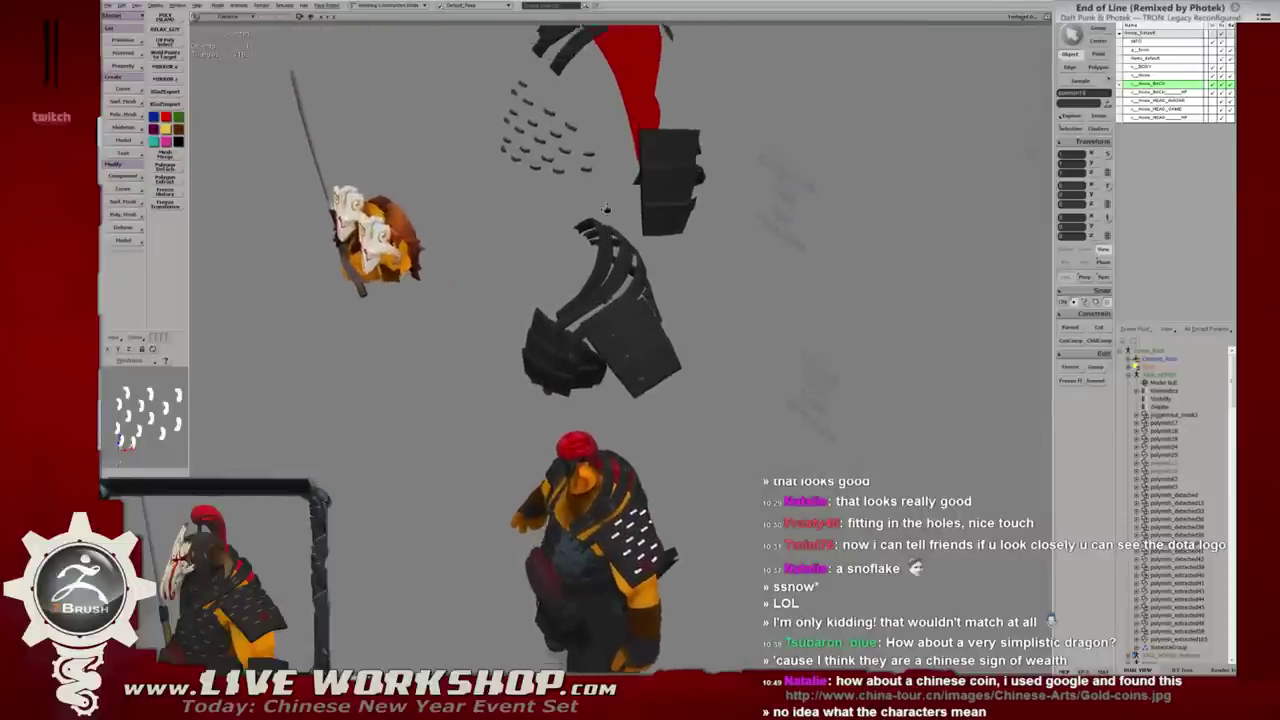
Frame the back piece and slide the selected strap to the right.
click(644, 121)
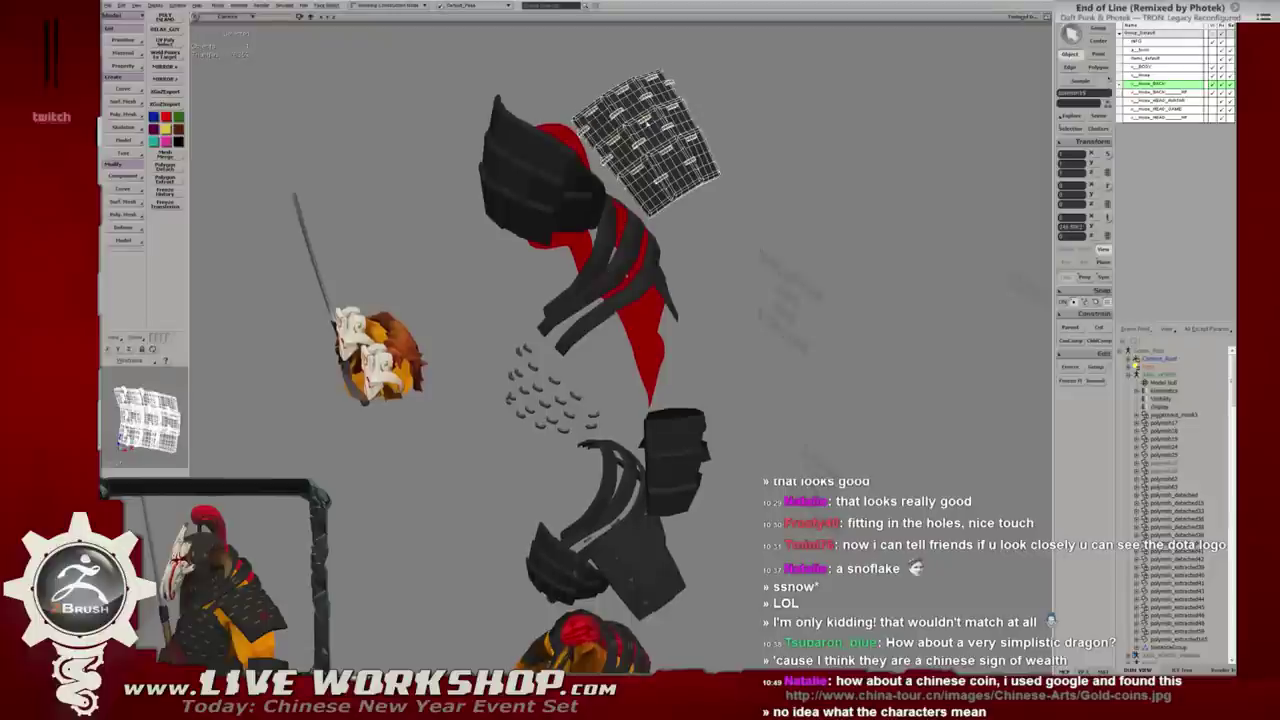
scroll(590, 160, up, 3)
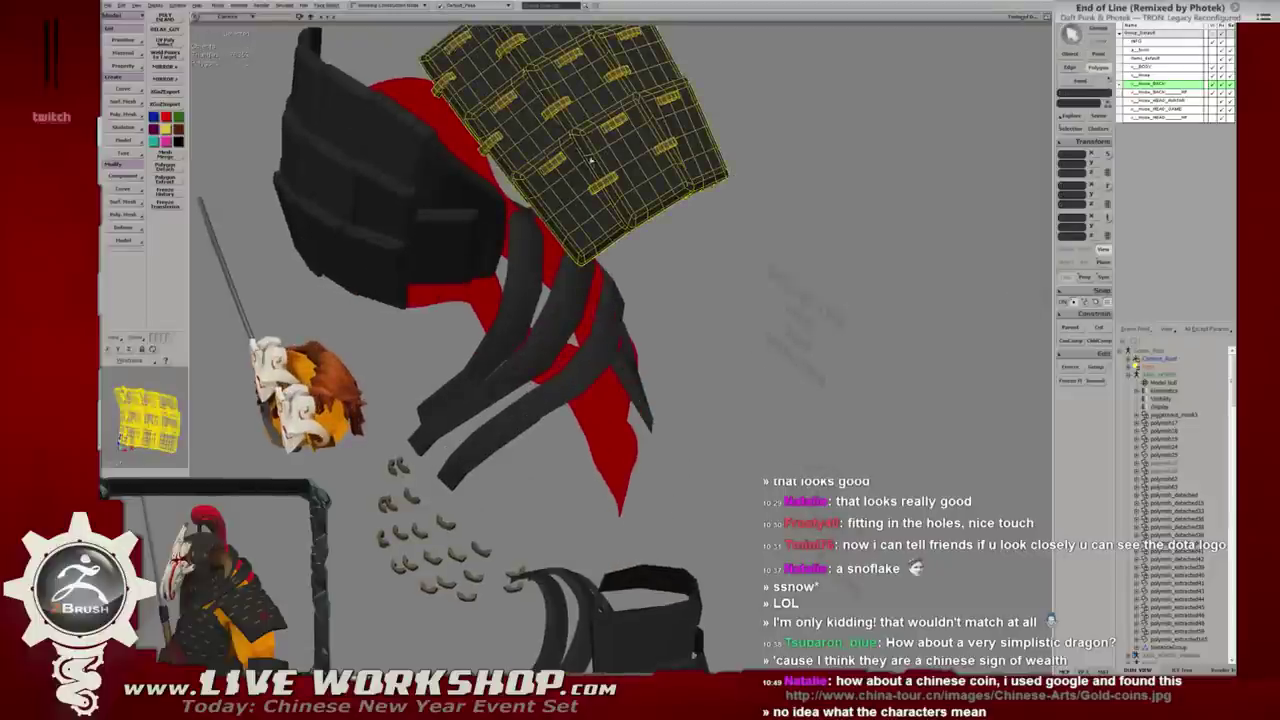
right_click(666, 148)
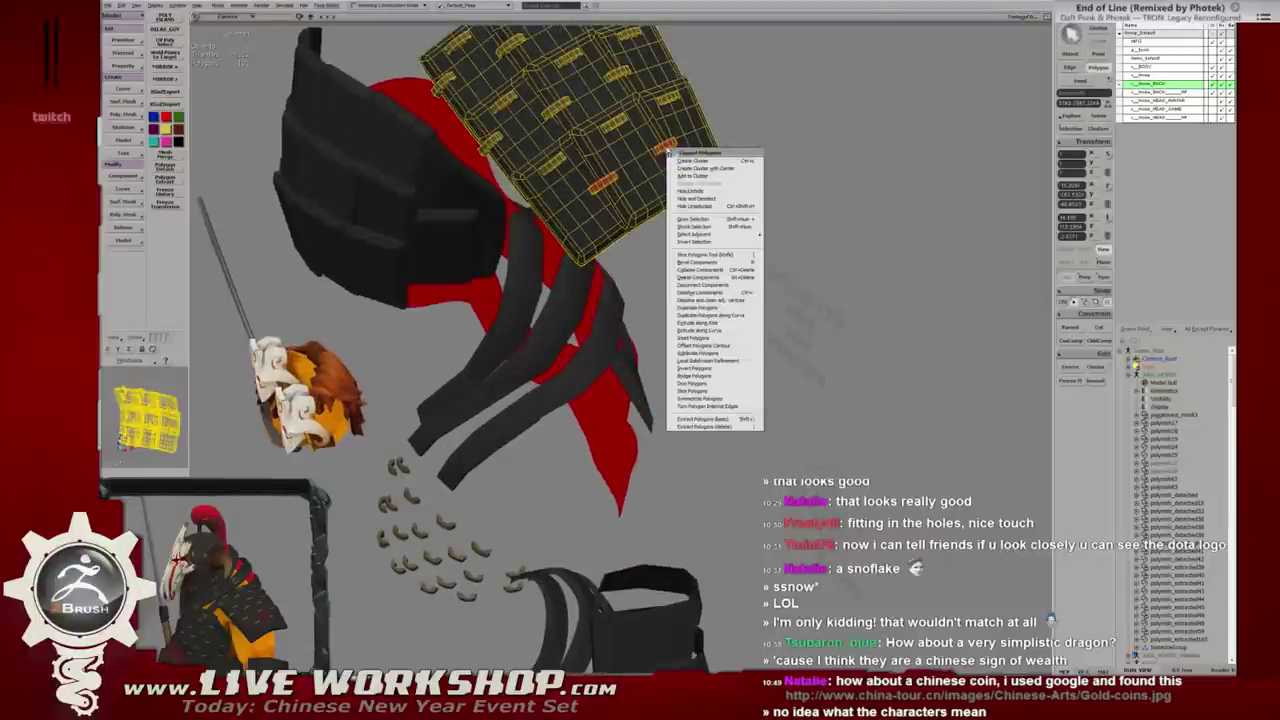
click(708, 418)
key(a)
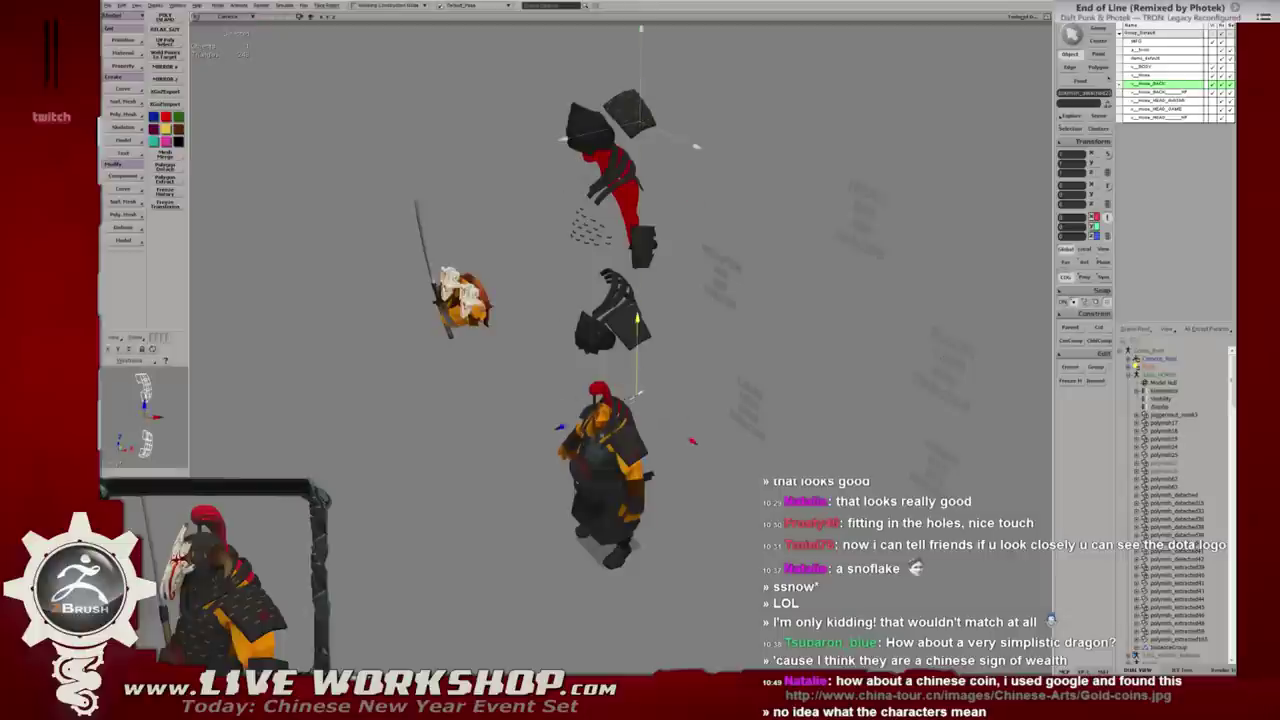
key(f)
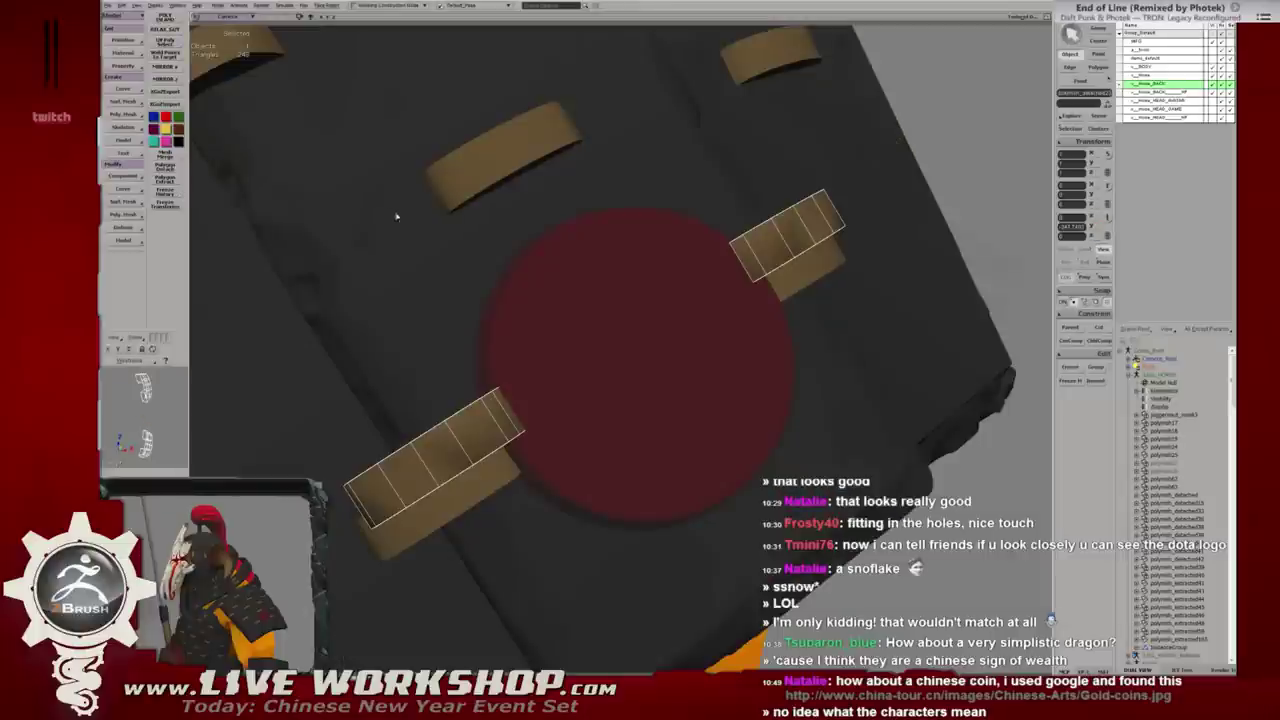
mouse_move(396, 216)
middle_down()
mouse_move(489, 226)
mouse_move(589, 260)
mouse_move(484, 205)
mouse_move(602, 244)
middle_up()
key(w)
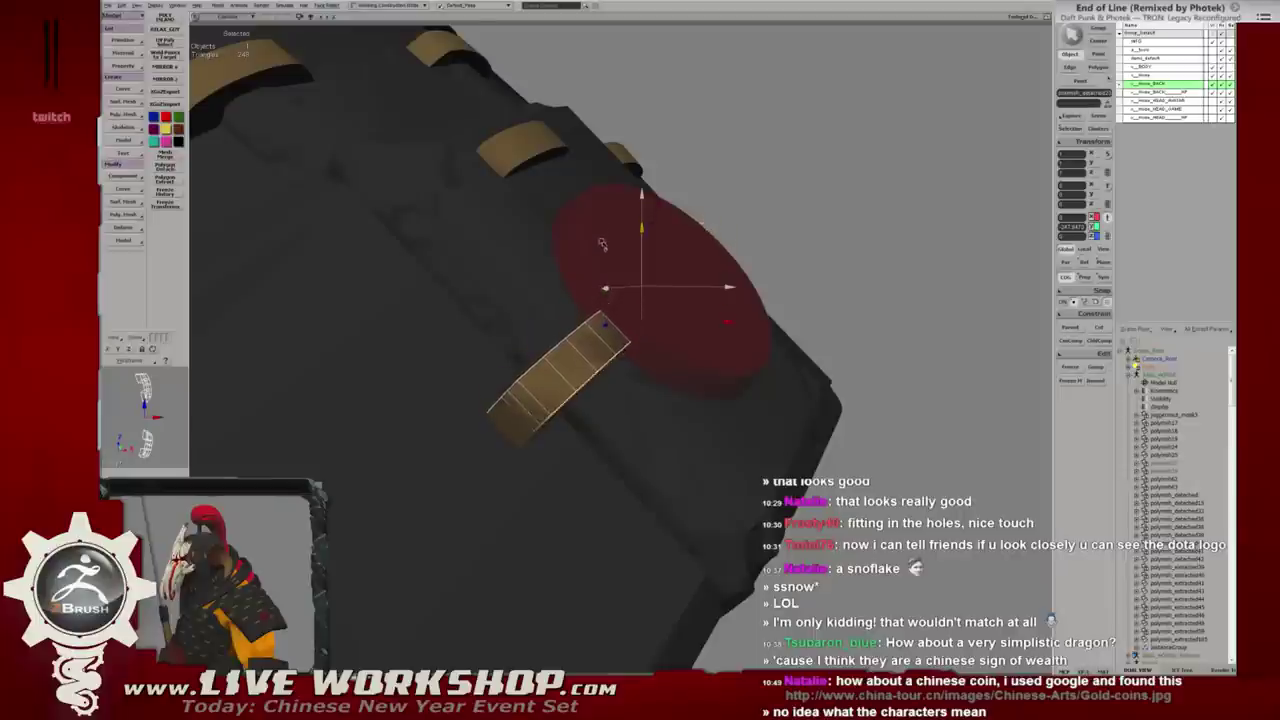
Select the faces of the two straps, then return to object selection mode.
click(576, 352)
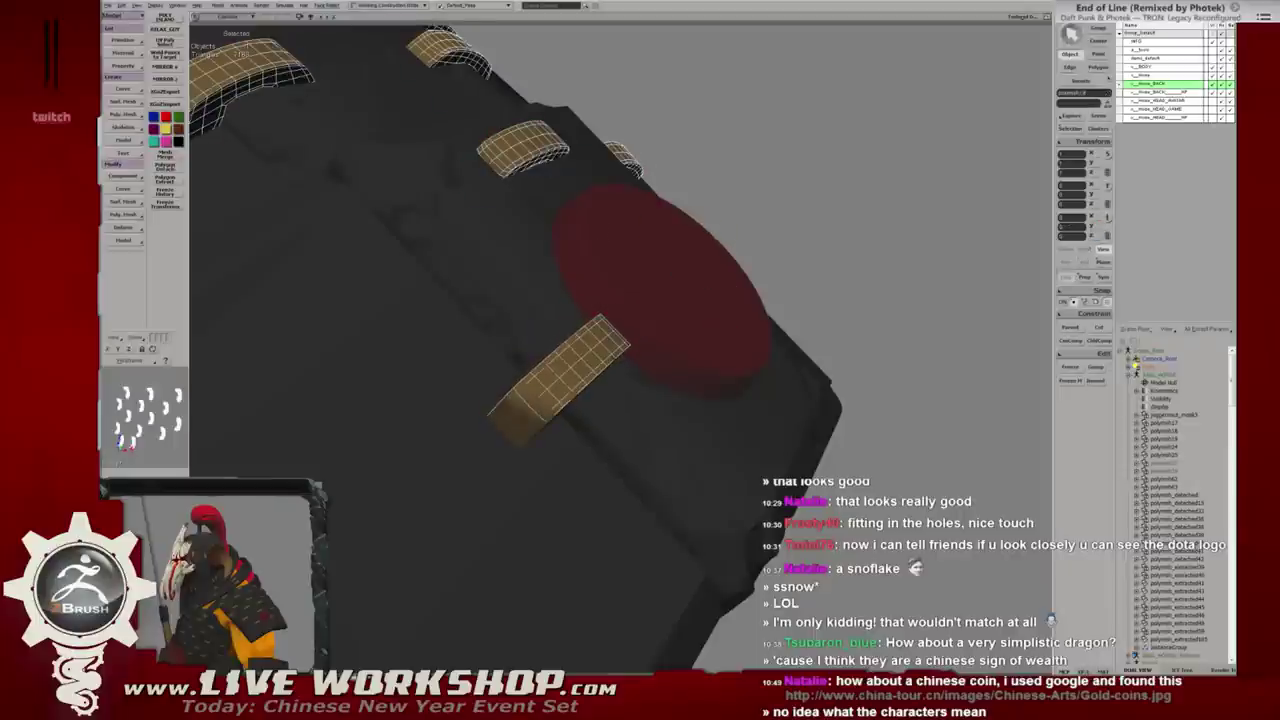
click(560, 375)
middle_drag(614, 371, 712, 333)
shift+click(810, 244)
middle_drag(810, 244, 767, 286)
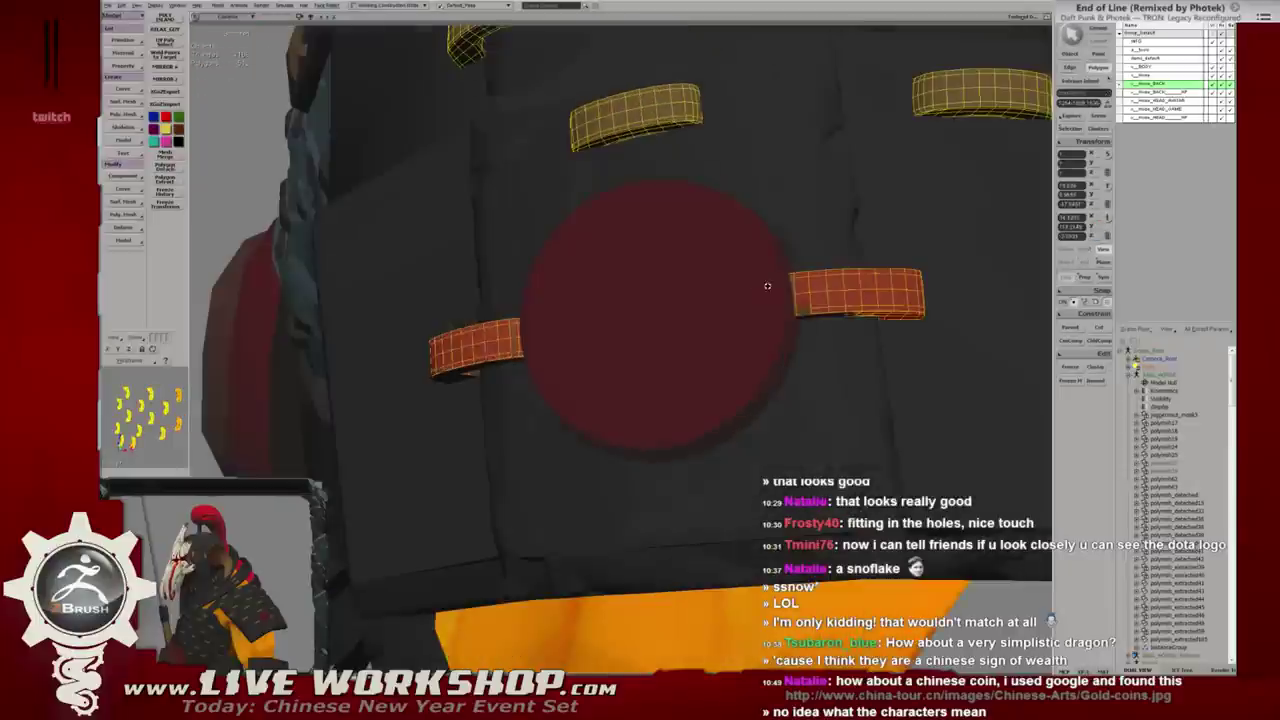
key(F8)
mouse_move(751, 291)
alt+mouse_down()
mouse_move(823, 323)
mouse_move(799, 320)
alt+mouse_up()
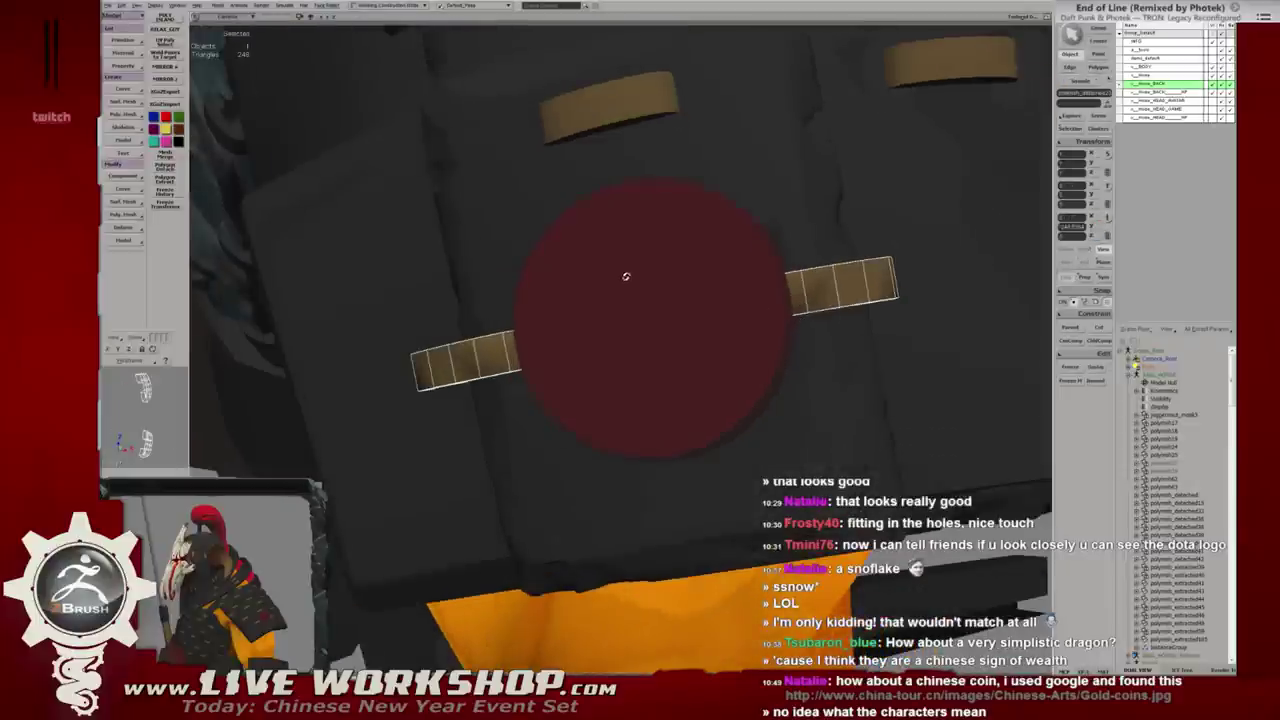
alt+drag(626, 276, 616, 249)
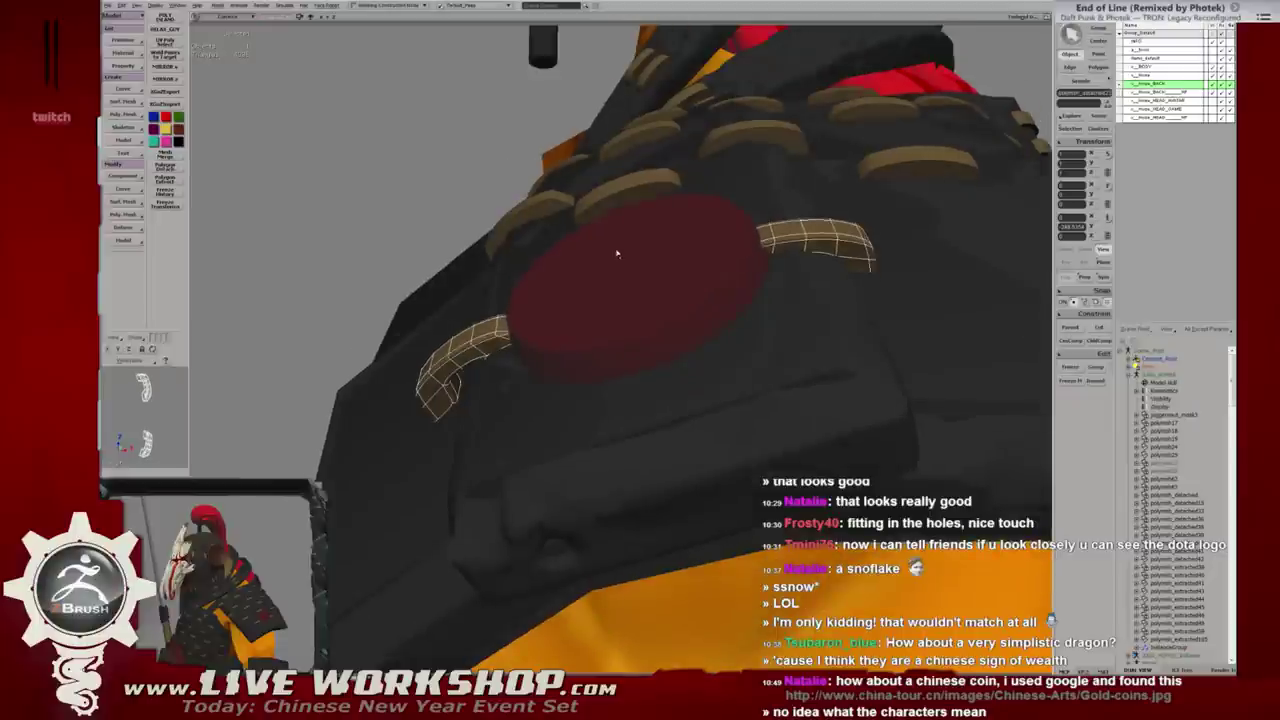
View the back plate from a steep angle and pick a polygon on the strap.
key(F3)
key(F3)
key(z)
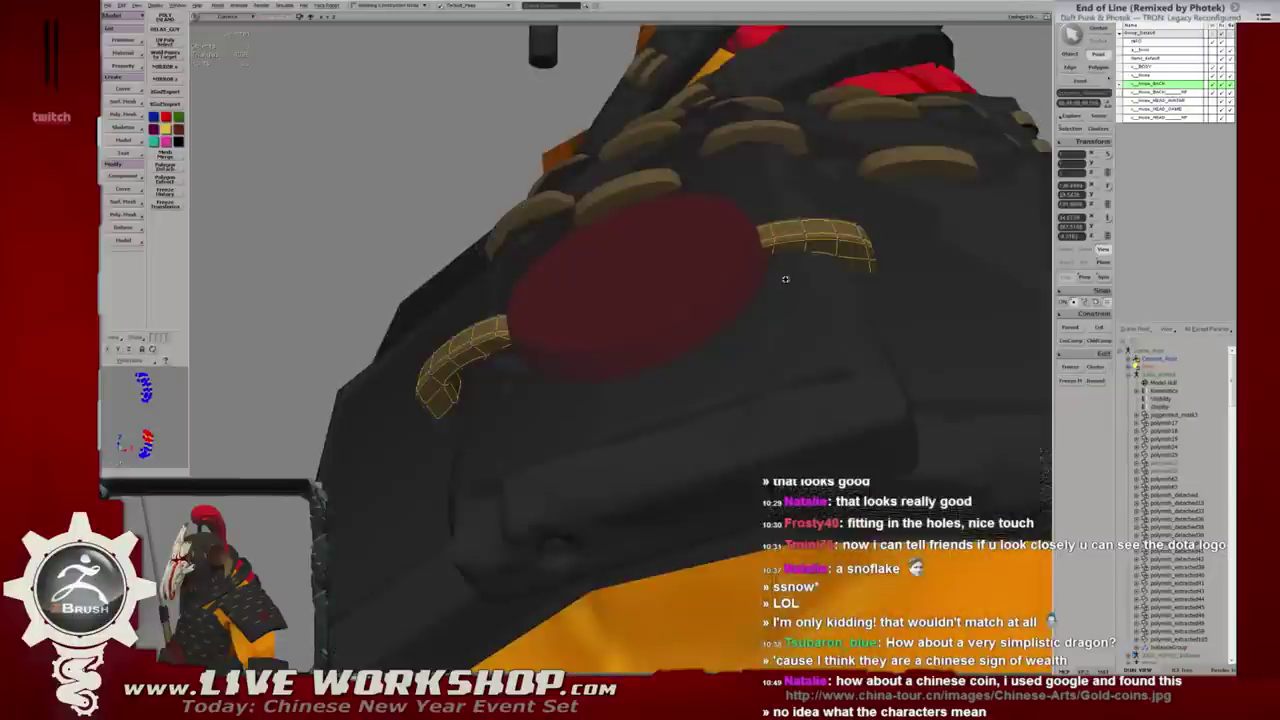
alt+middle_drag(766, 336, 709, 332)
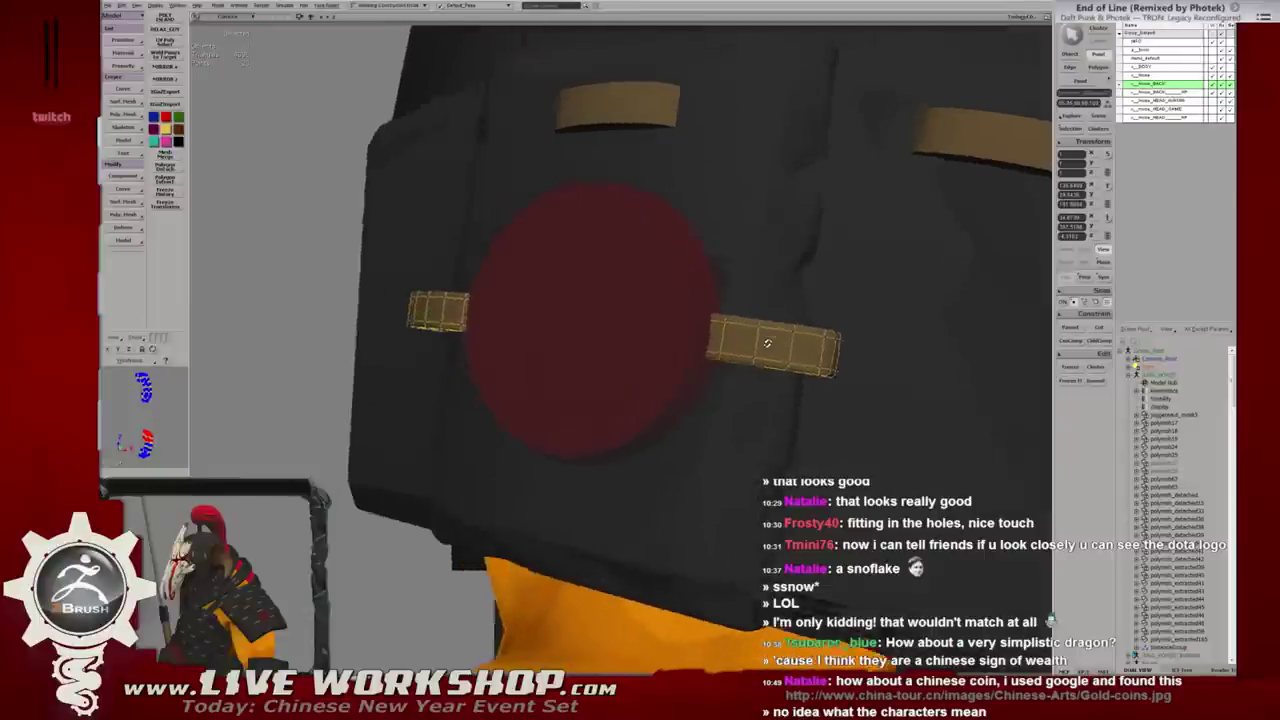
key(w)
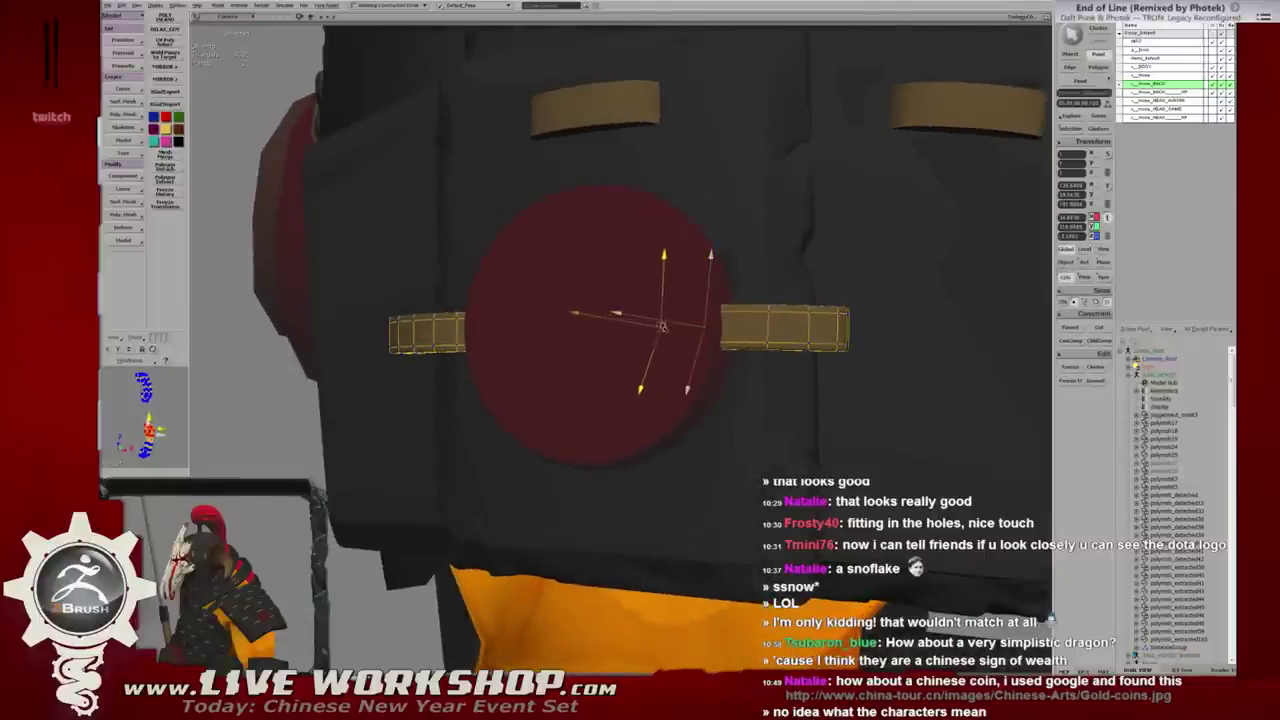
mouse_move(704, 325)
alt+middle_down()
mouse_move(669, 328)
mouse_move(668, 300)
alt+middle_up()
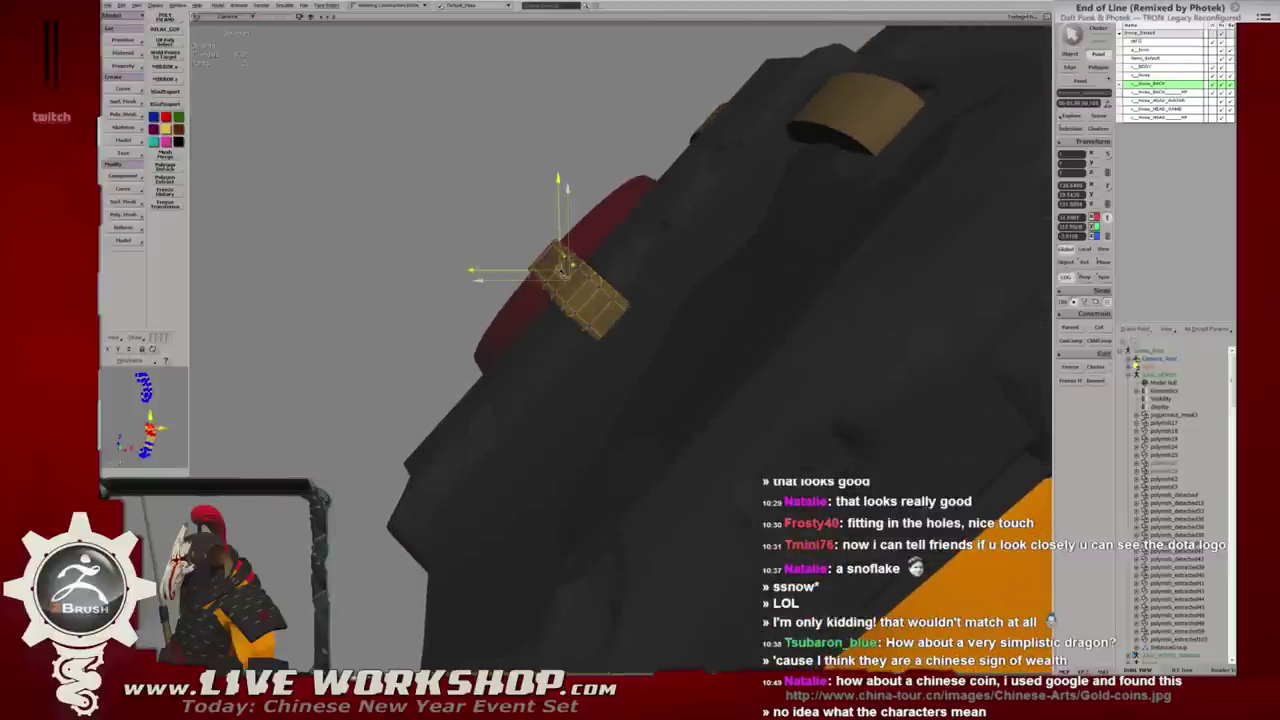
mouse_move(570, 283)
alt+middle_down()
mouse_move(589, 302)
mouse_move(565, 283)
alt+middle_up()
click(565, 281)
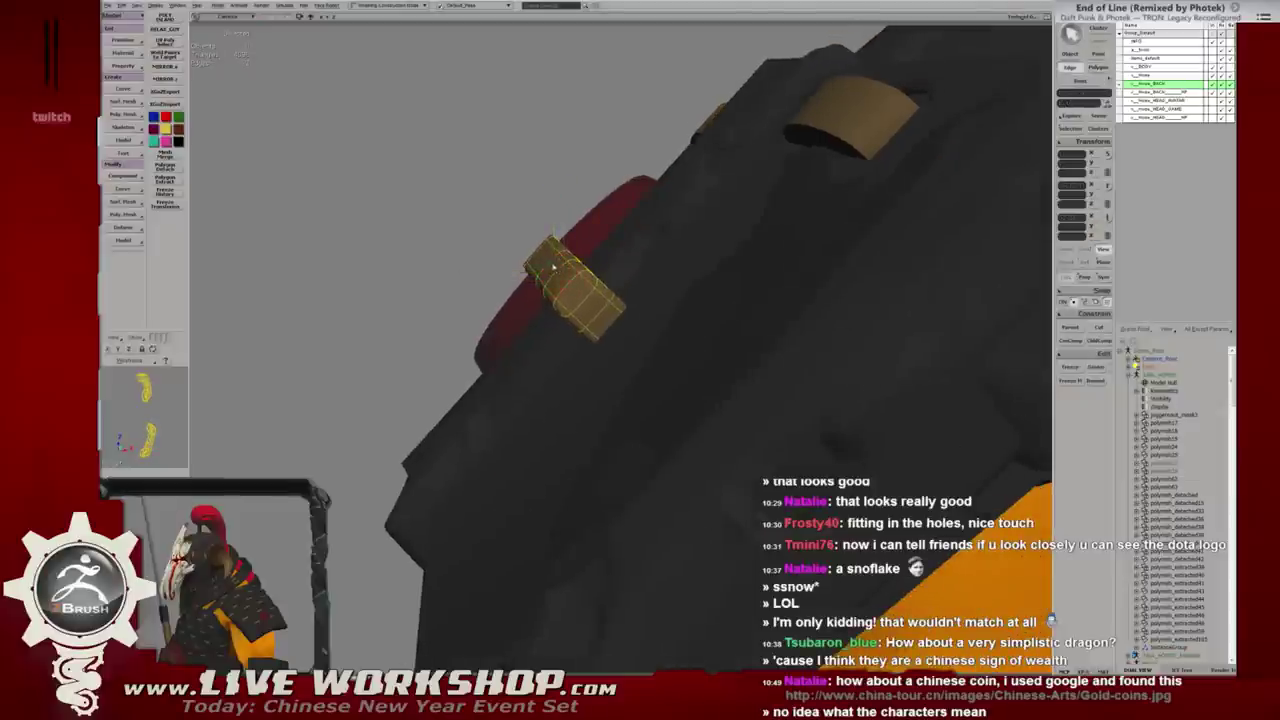
scroll(580, 270, down, 3)
mouse_move(586, 271)
alt+middle_down()
mouse_move(609, 243)
mouse_move(705, 238)
alt+middle_up()
Select the top strap's vertices in vertex mode, checking them in wireframe.
key(F3)
key(1)
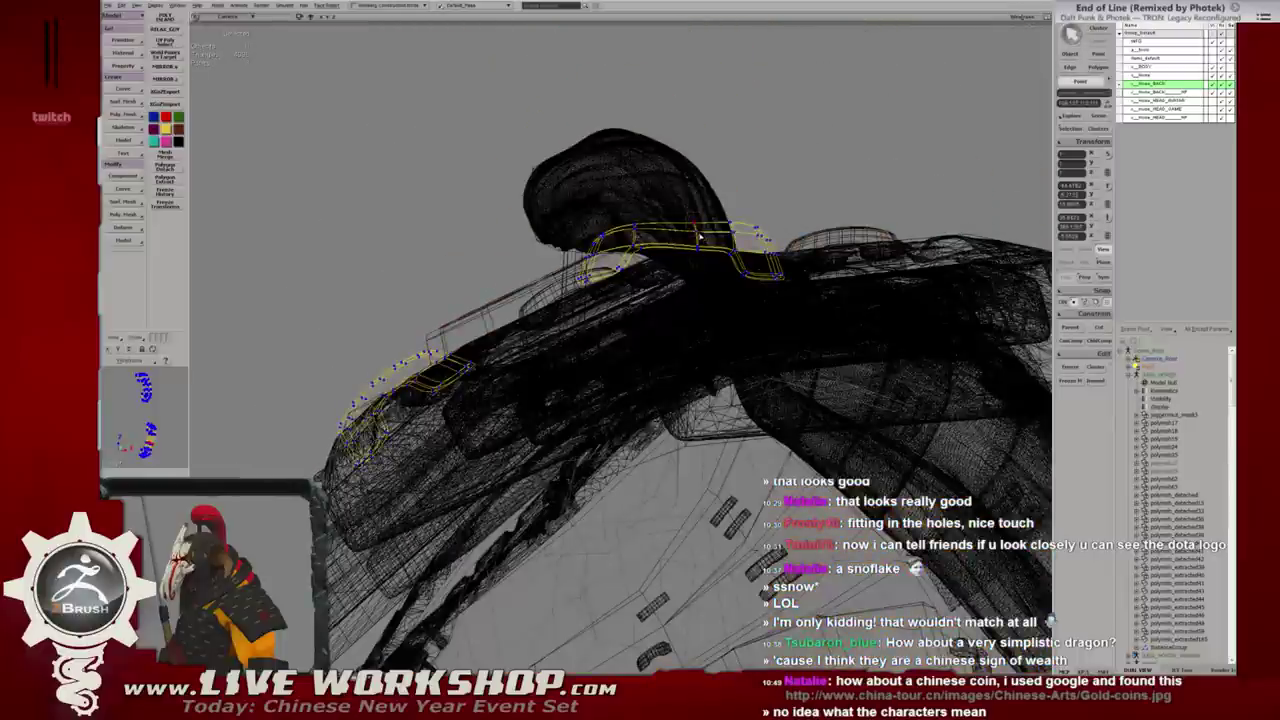
key(F3)
key(F3)
key(F3)
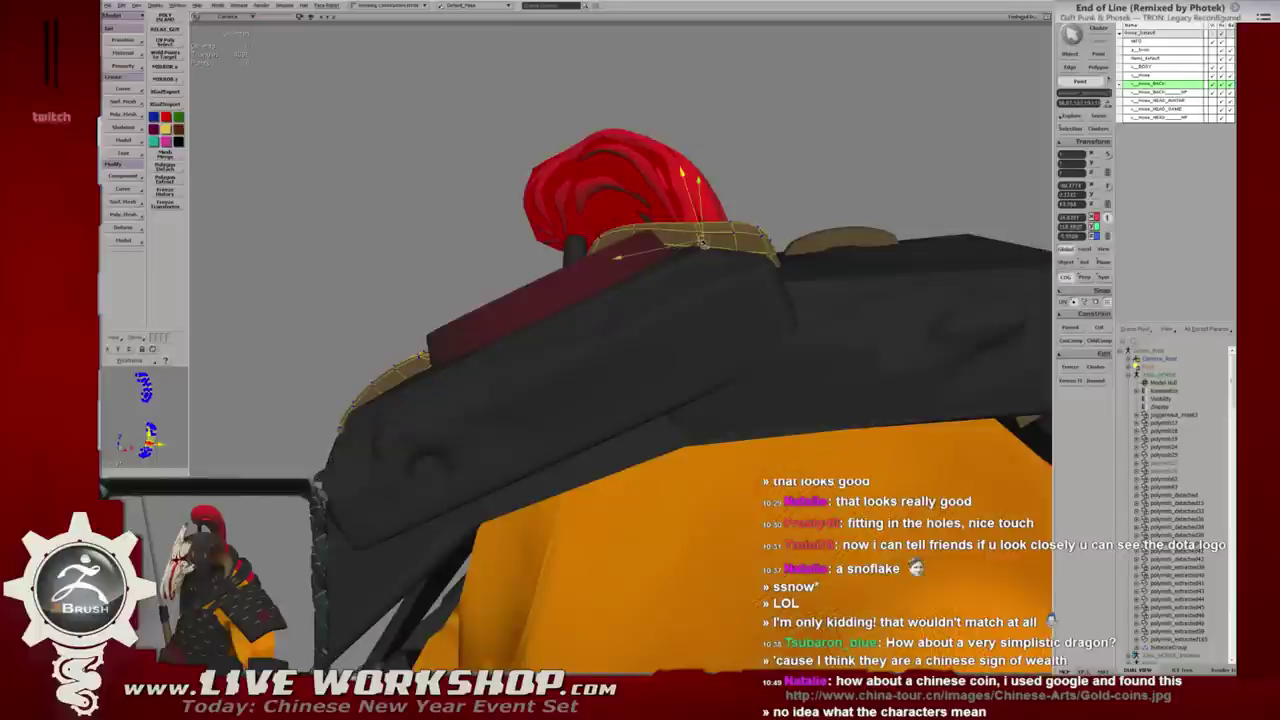
drag(703, 243, 657, 230)
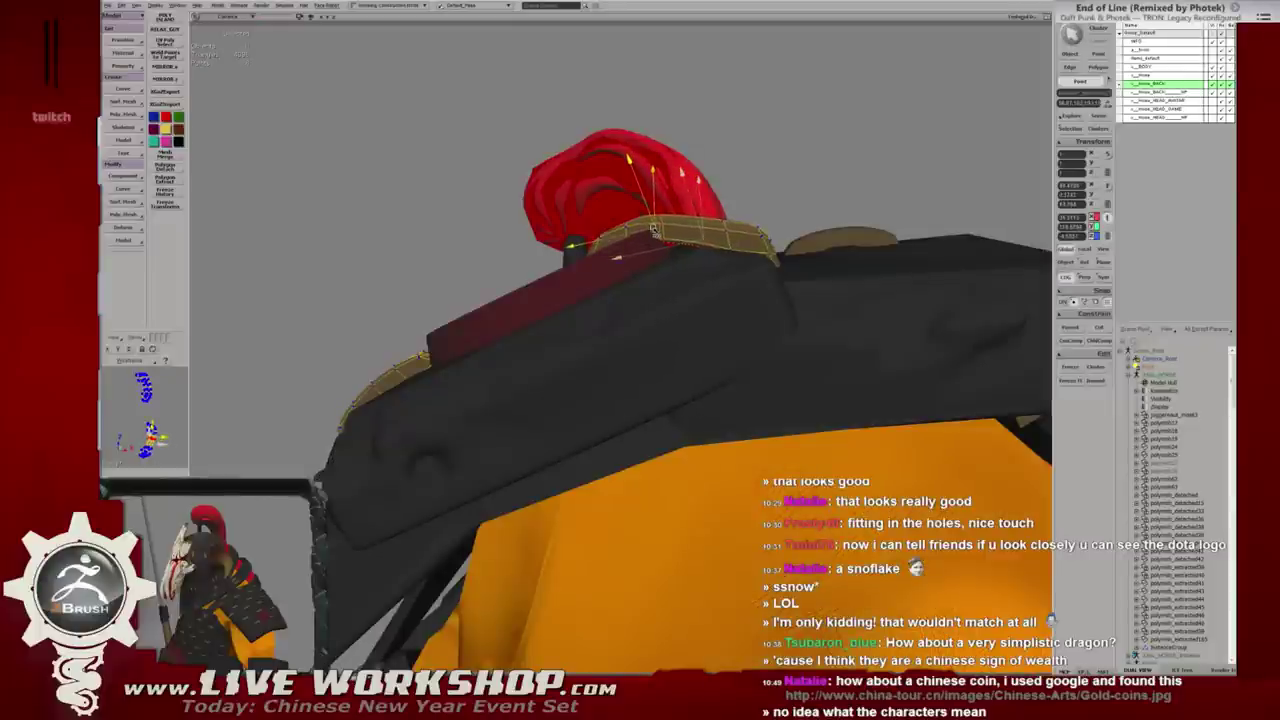
alt+middle_drag(652, 228, 703, 255)
key(F3)
key(F3)
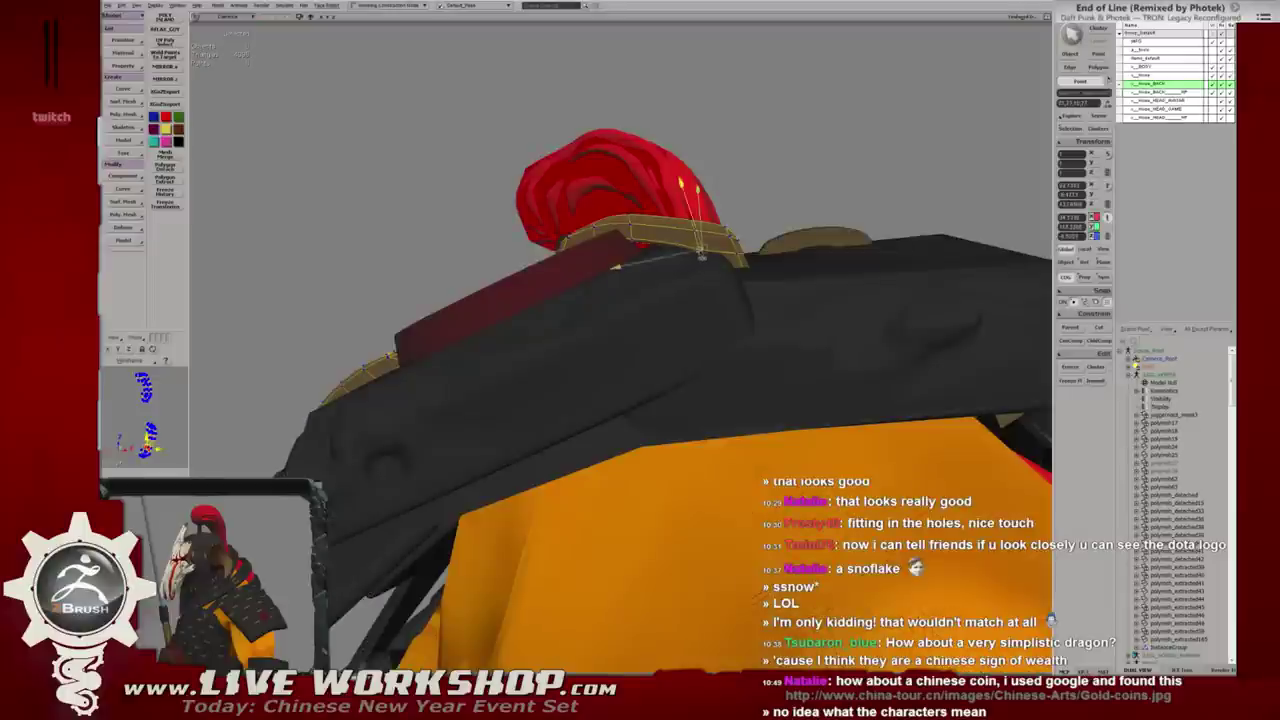
mouse_move(613, 265)
alt+middle_down()
mouse_move(651, 255)
mouse_move(638, 246)
alt+middle_up()
key(F3)
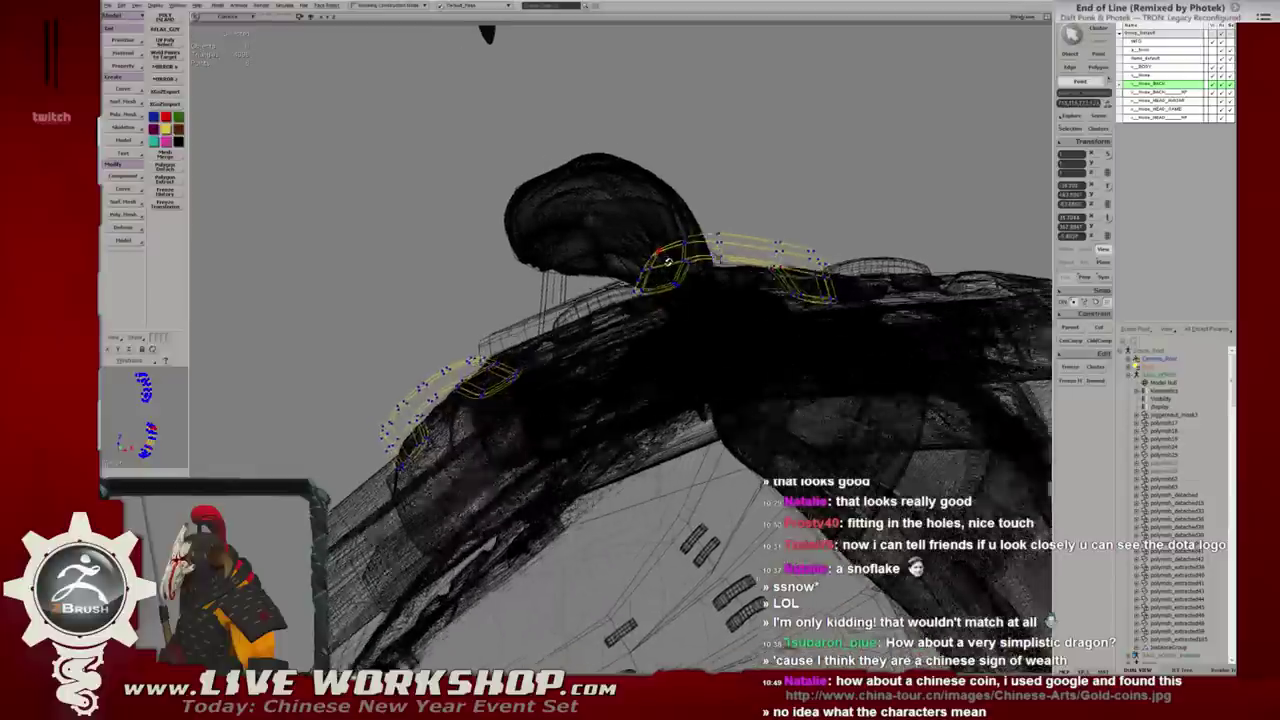
Rotate the top strap's end to follow the collar, then frame the back plate.
key(e)
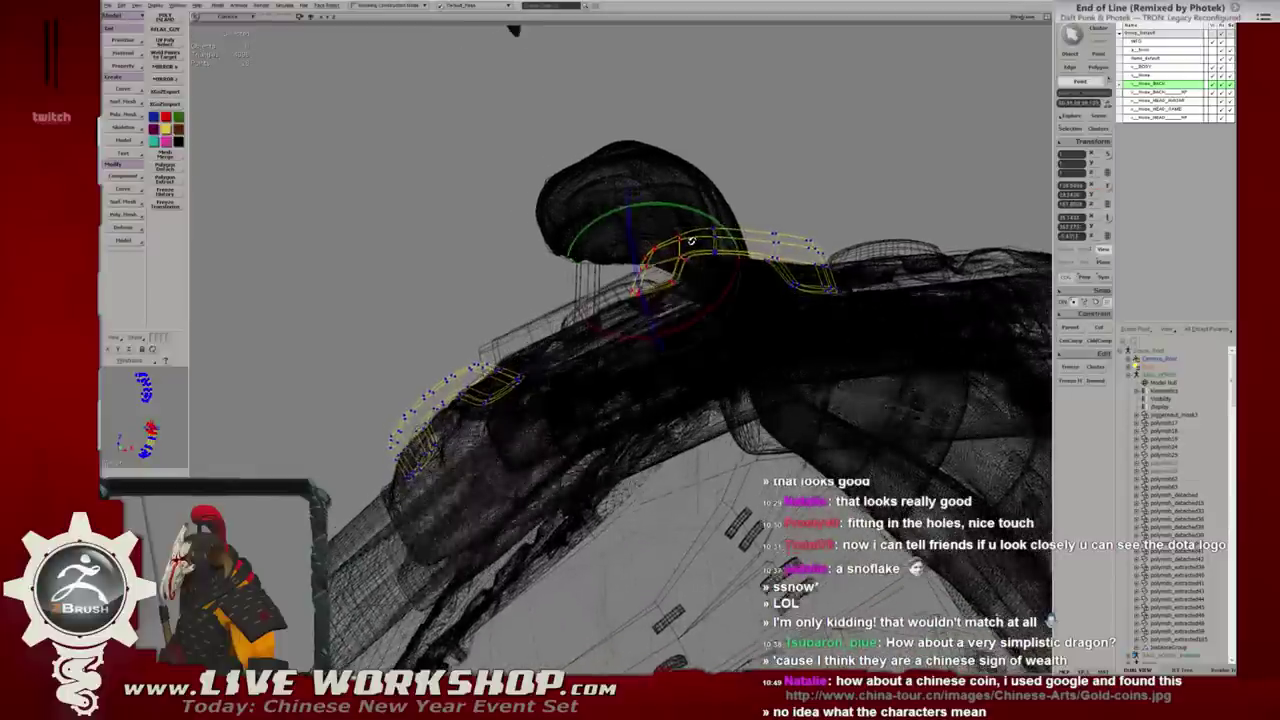
alt+middle_drag(688, 295, 686, 186)
drag(686, 186, 673, 186)
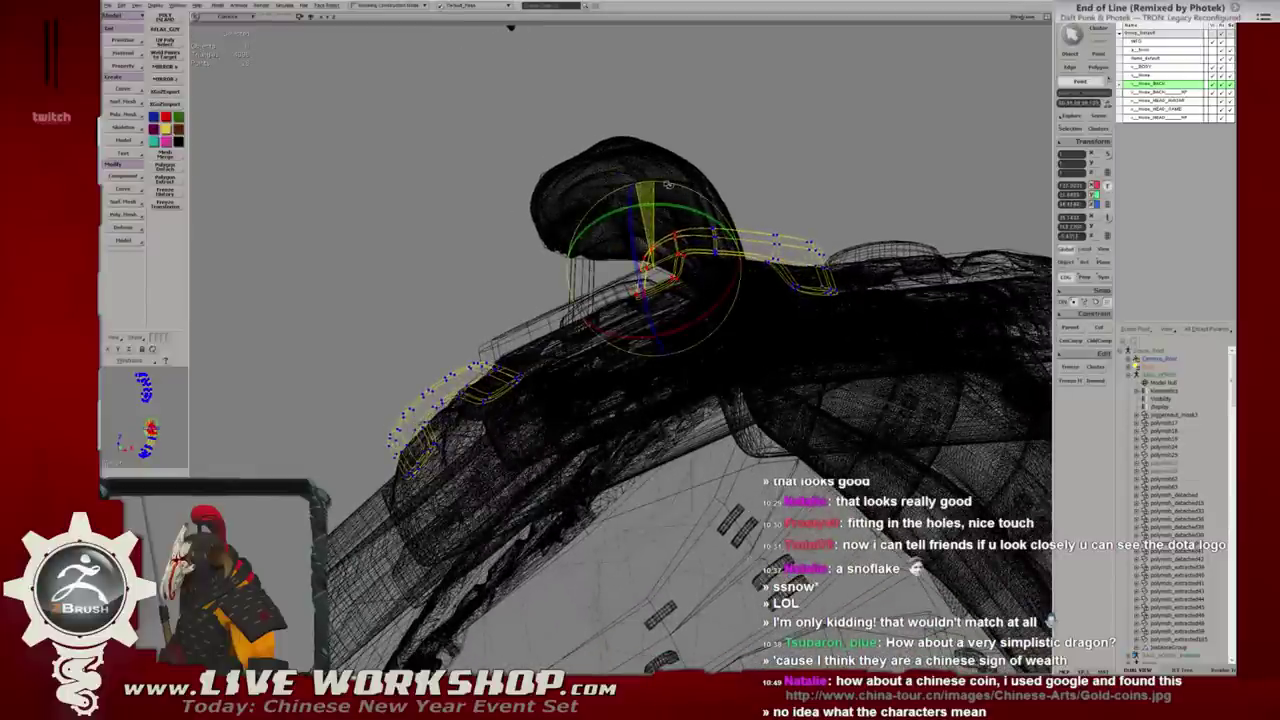
key(space)
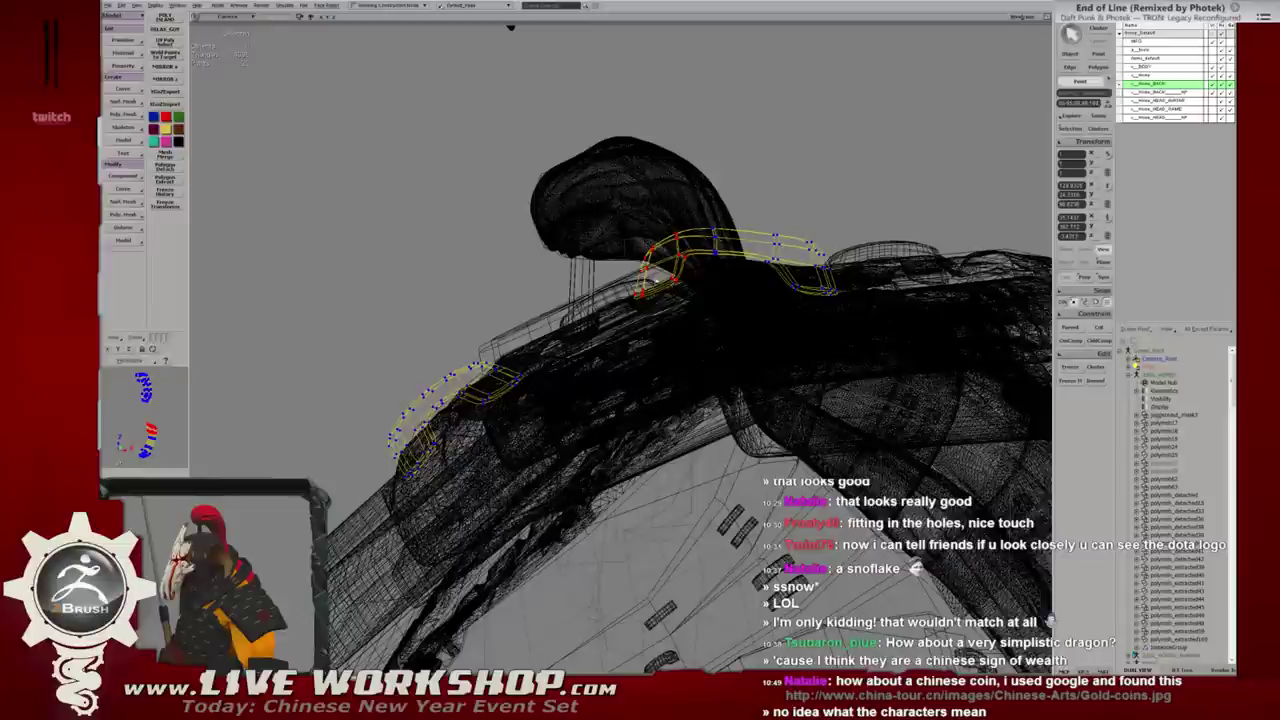
key(v)
key(space)
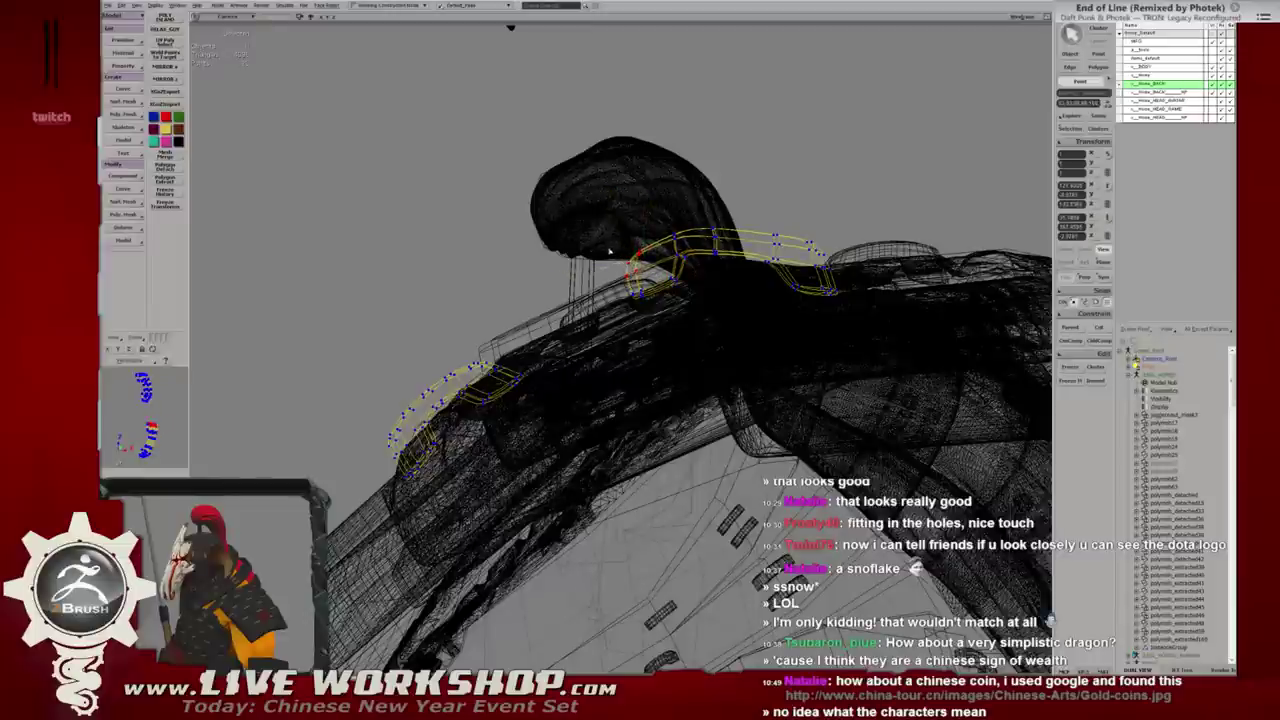
key(w)
key(space)
key(5)
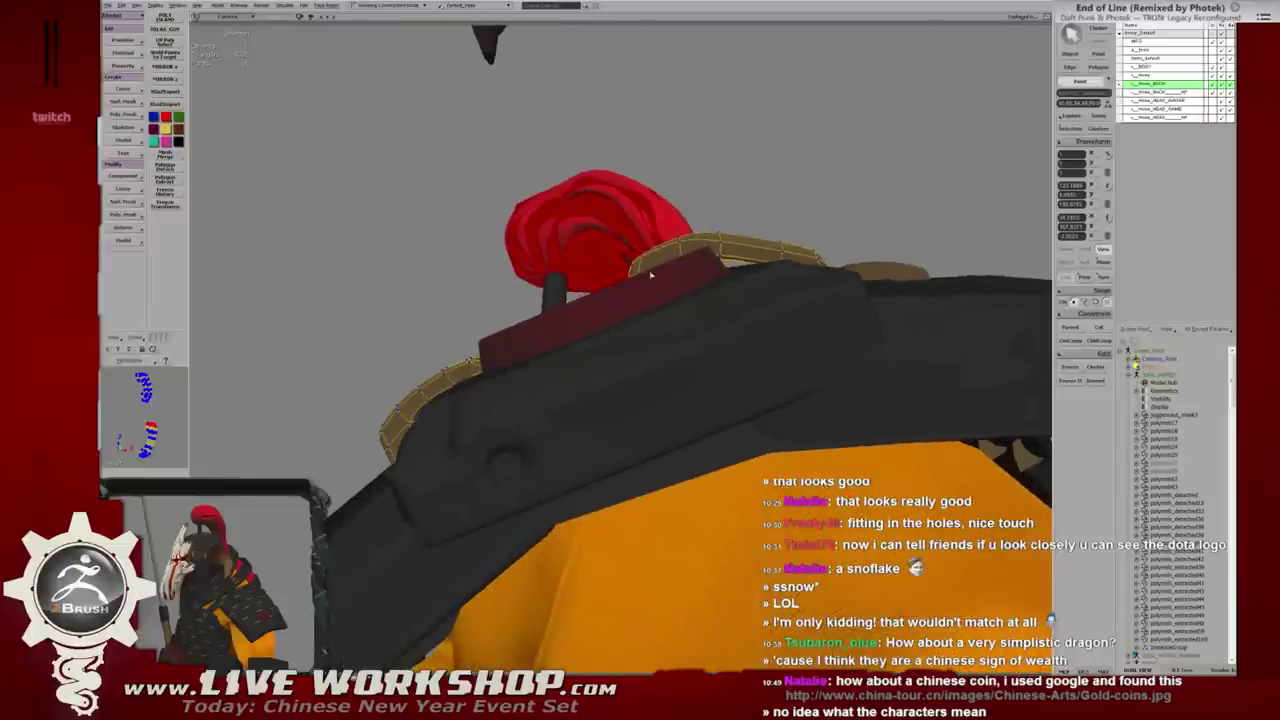
key(w)
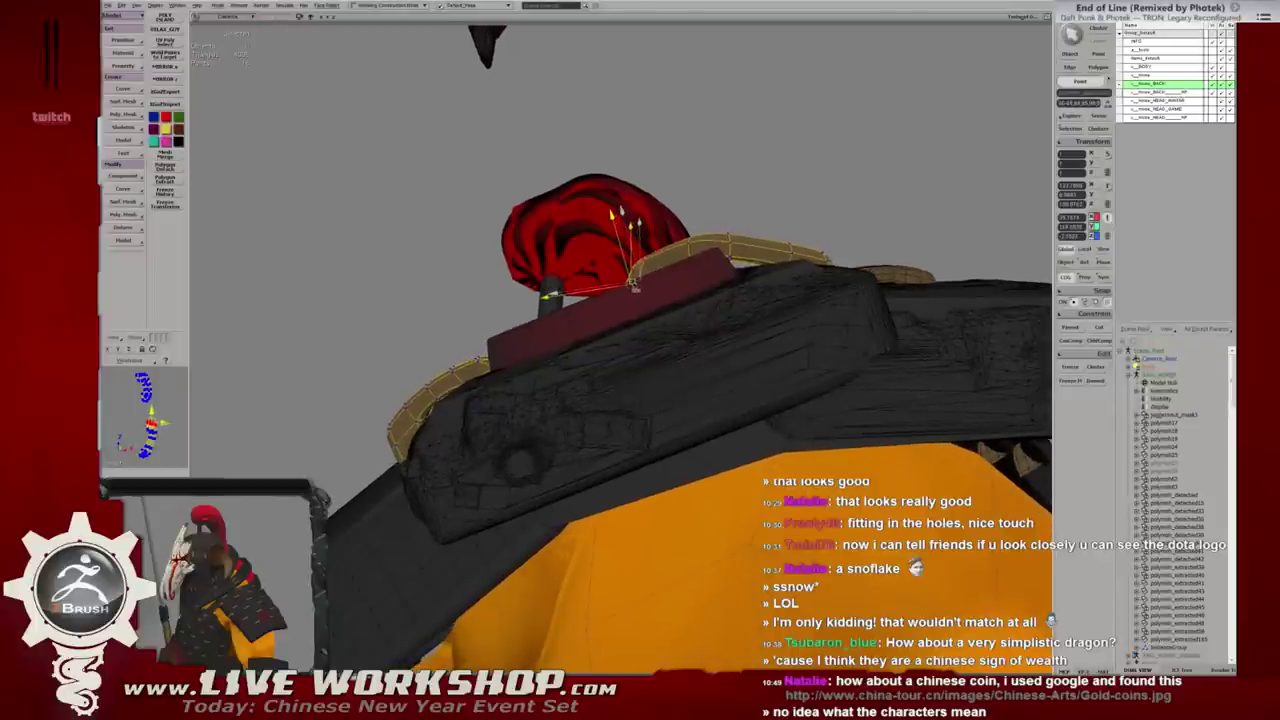
key(shift+a)
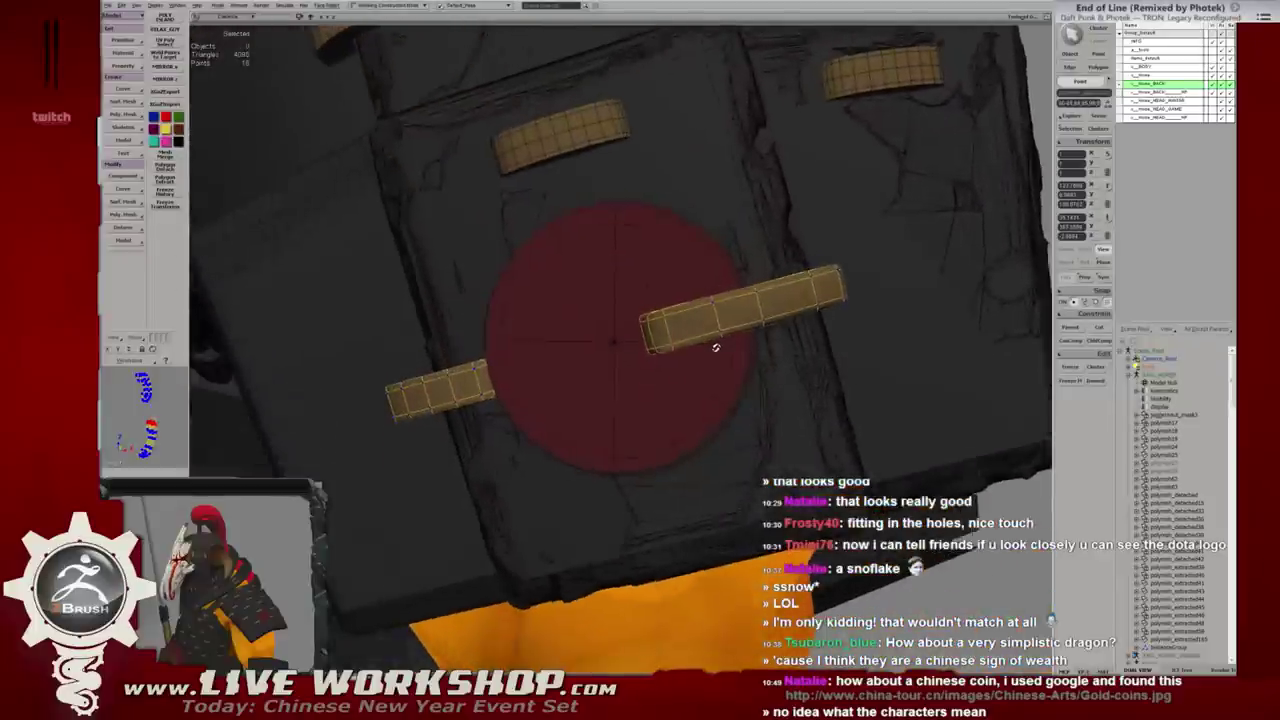
Select the right strap's end points with help from a brief wireframe view.
key(4)
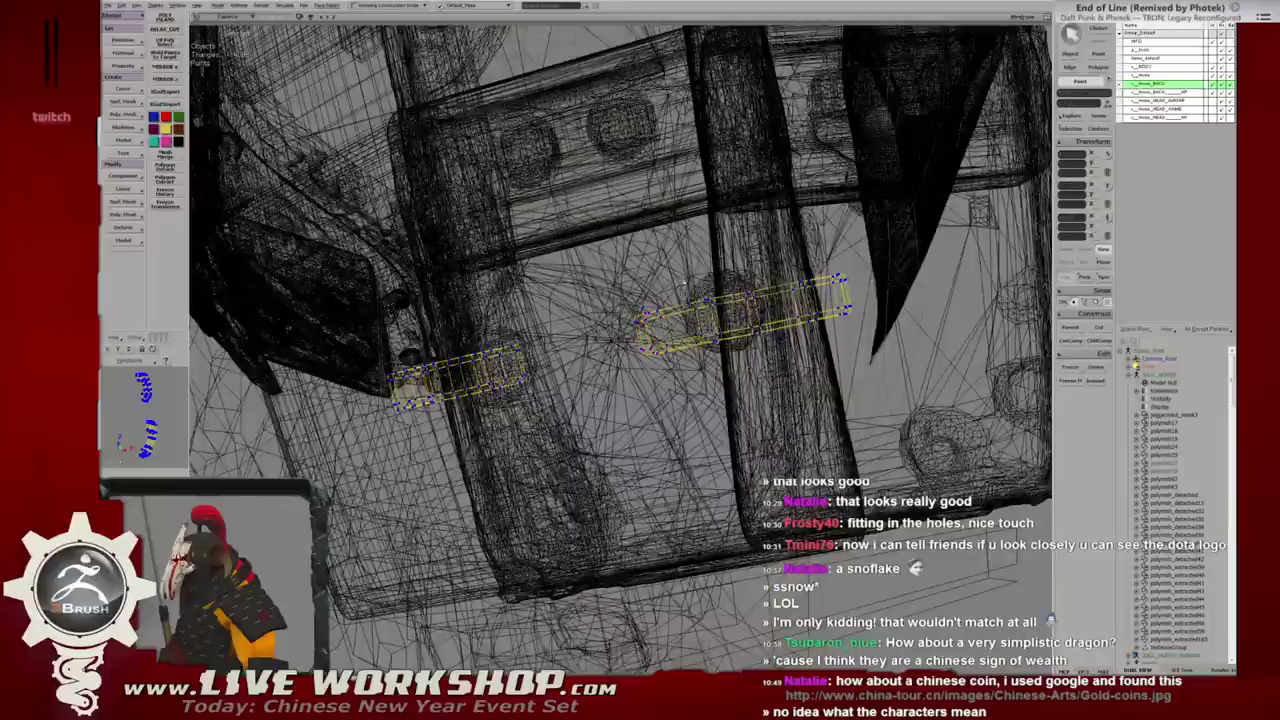
key(5)
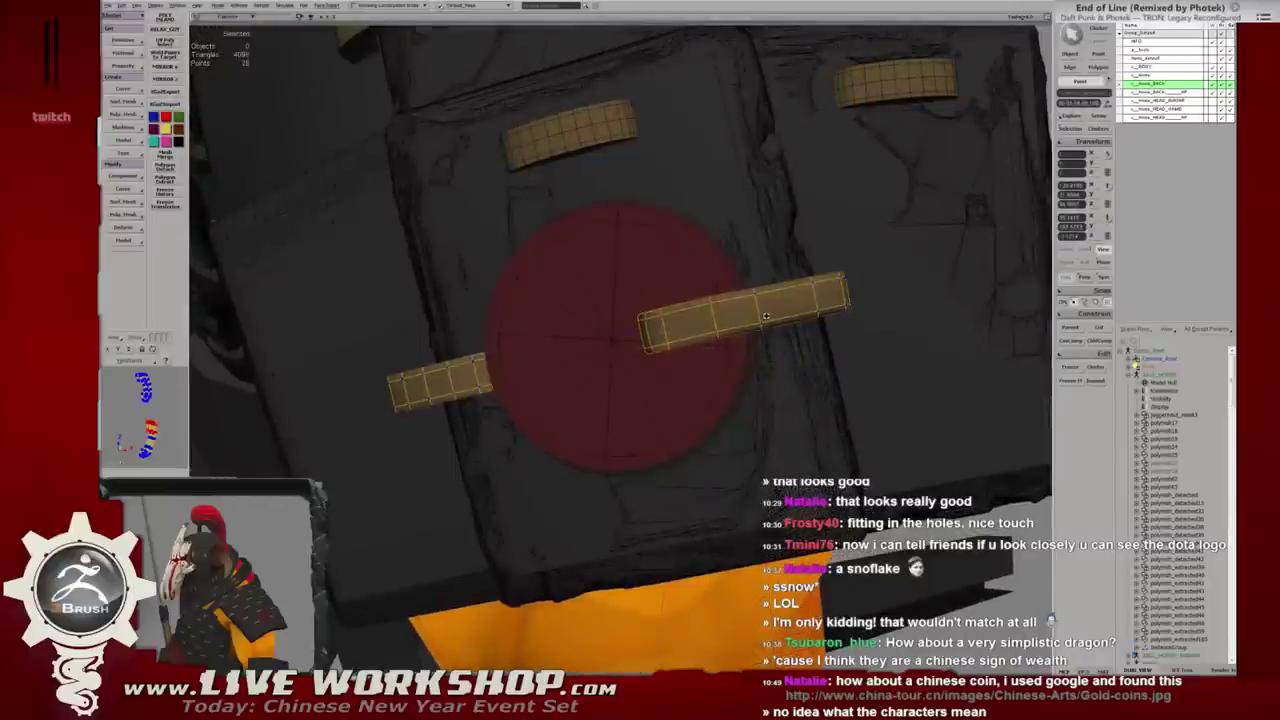
alt+drag(663, 263, 752, 320)
key(4)
click(718, 322)
key(5)
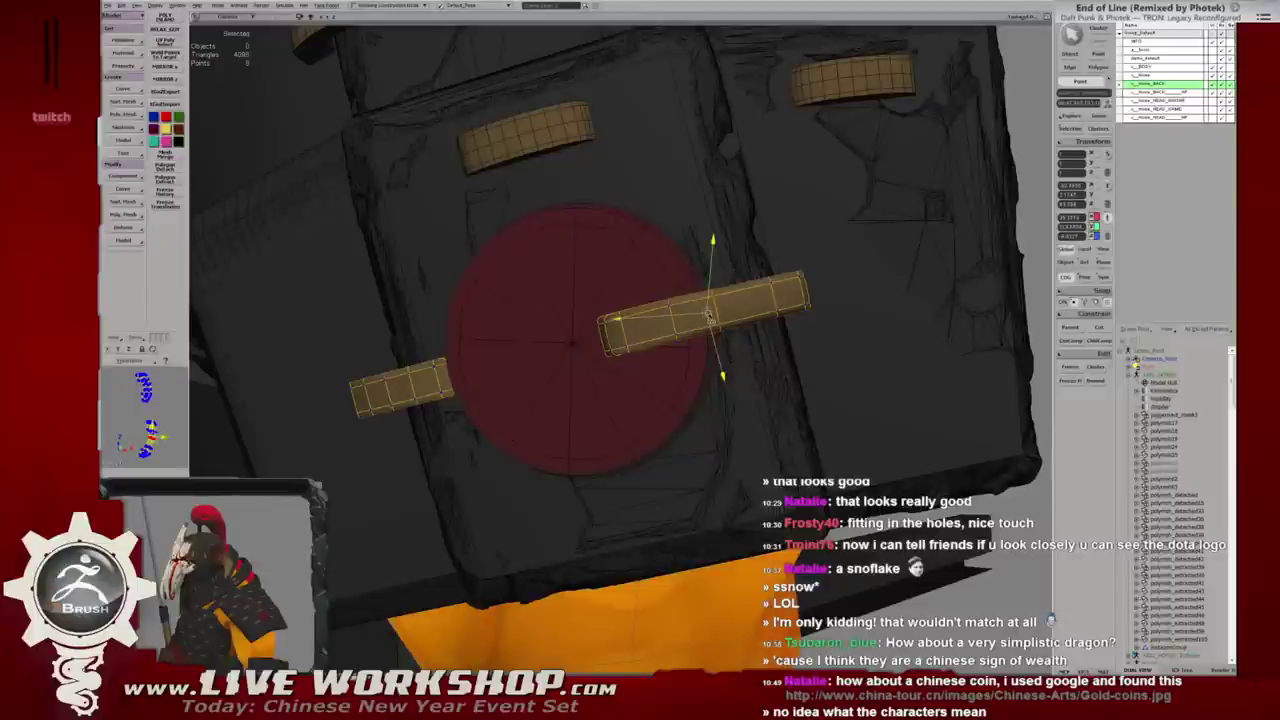
Inspect the torso and shoulder plate, then close the gold coin reference image.
mouse_move(708, 315)
alt+mouse_down()
mouse_move(618, 234)
mouse_move(626, 206)
mouse_move(765, 288)
alt+mouse_up()
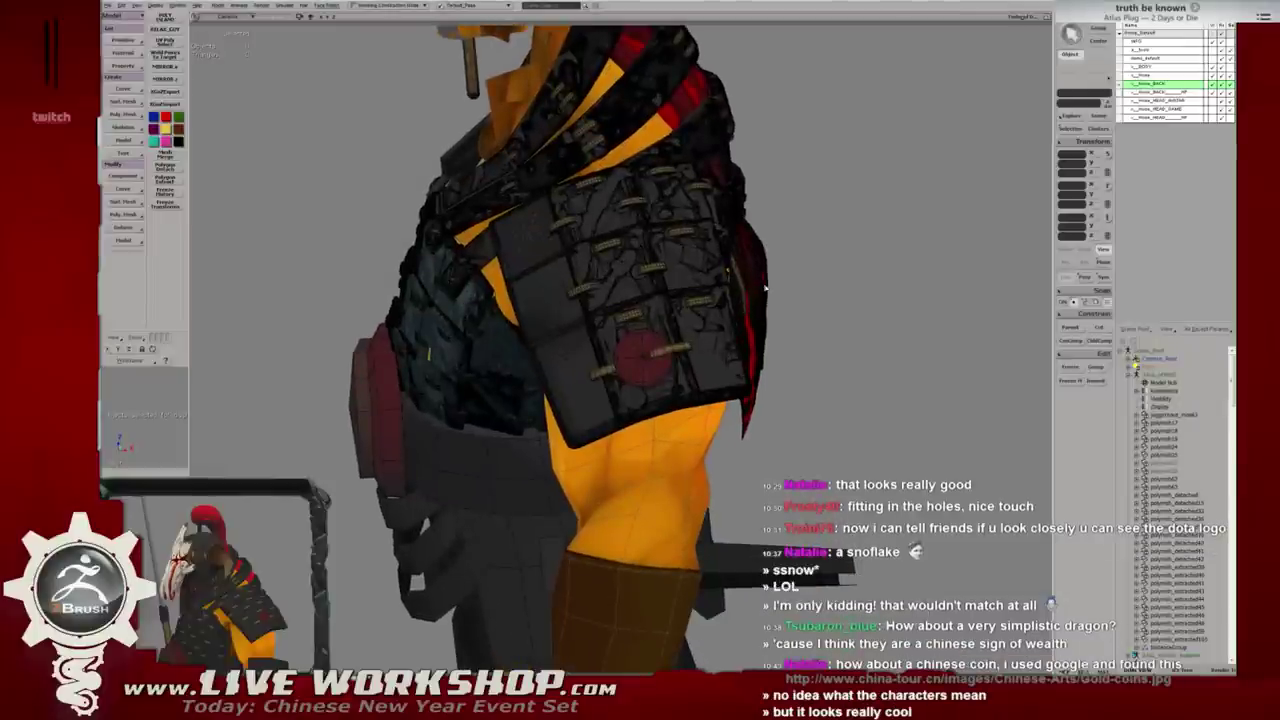
mouse_move(754, 289)
alt+mouse_down()
mouse_move(765, 329)
mouse_move(655, 285)
mouse_move(693, 272)
mouse_move(694, 403)
mouse_move(686, 359)
alt+mouse_up()
scroll(765, 329, up, 3)
alt+right_drag(686, 359, 497, 323)
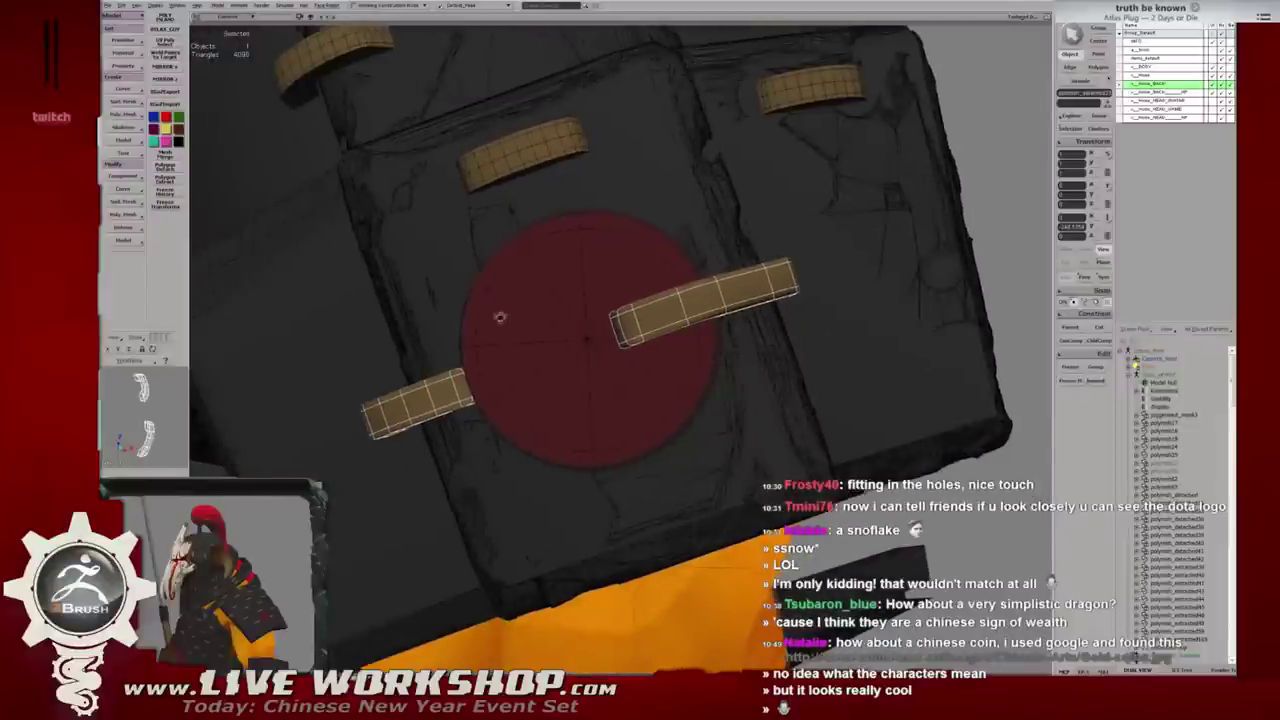
alt+drag(500, 314, 497, 314)
alt+right_drag(497, 314, 507, 303)
drag(507, 303, 560, 330)
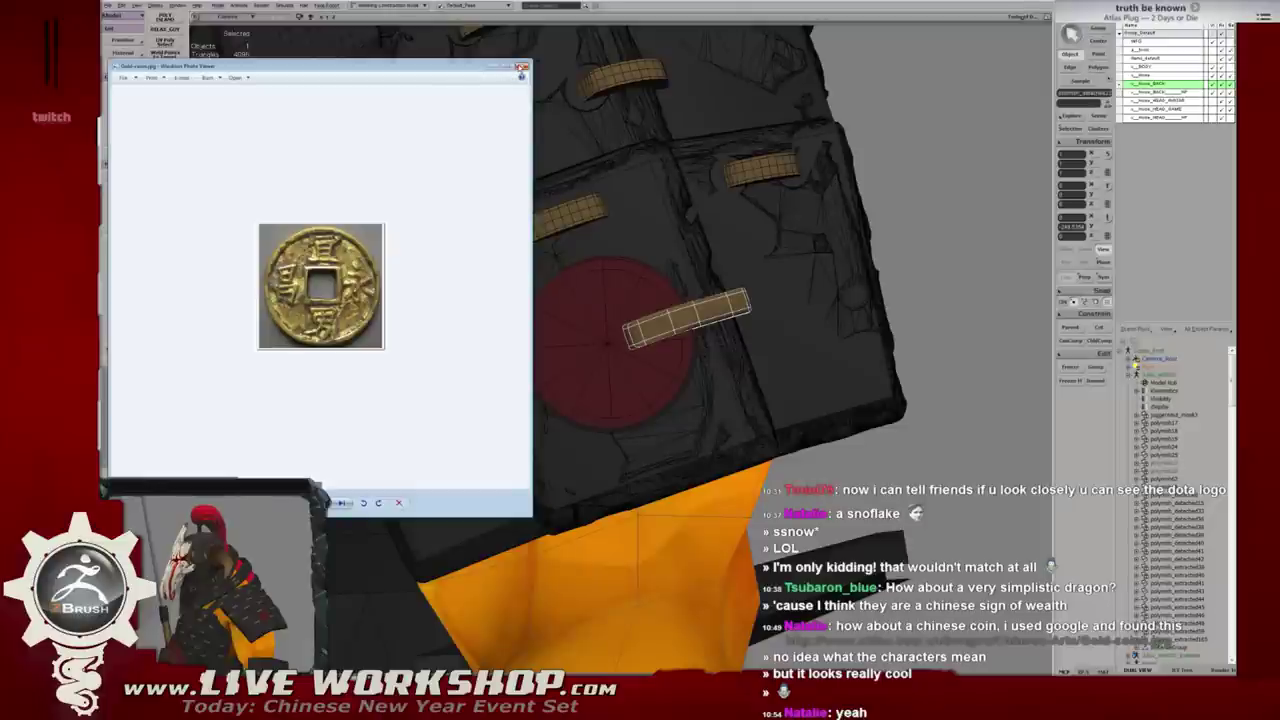
click(521, 67)
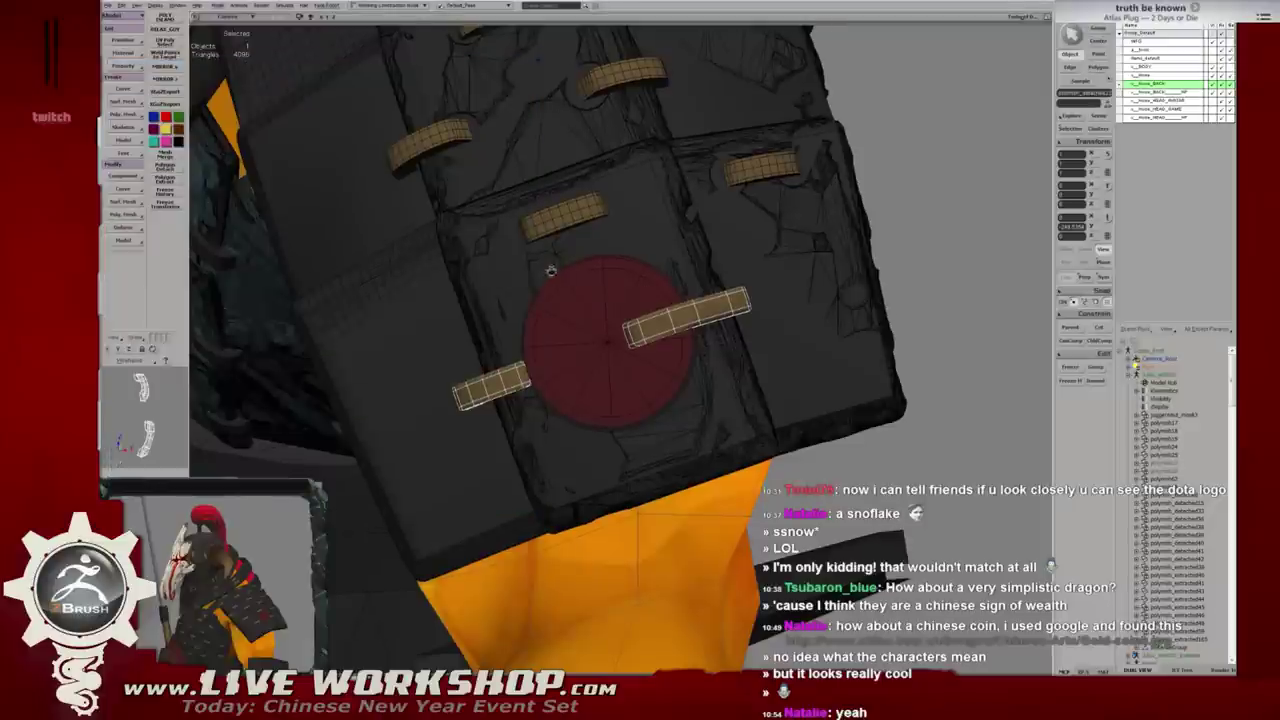
Face the red disc and straps and select a strap's polygons.
mouse_move(600, 300)
alt+middle_down()
mouse_move(638, 322)
mouse_move(720, 219)
mouse_move(703, 254)
mouse_move(718, 348)
mouse_move(737, 349)
mouse_move(676, 340)
alt+middle_up()
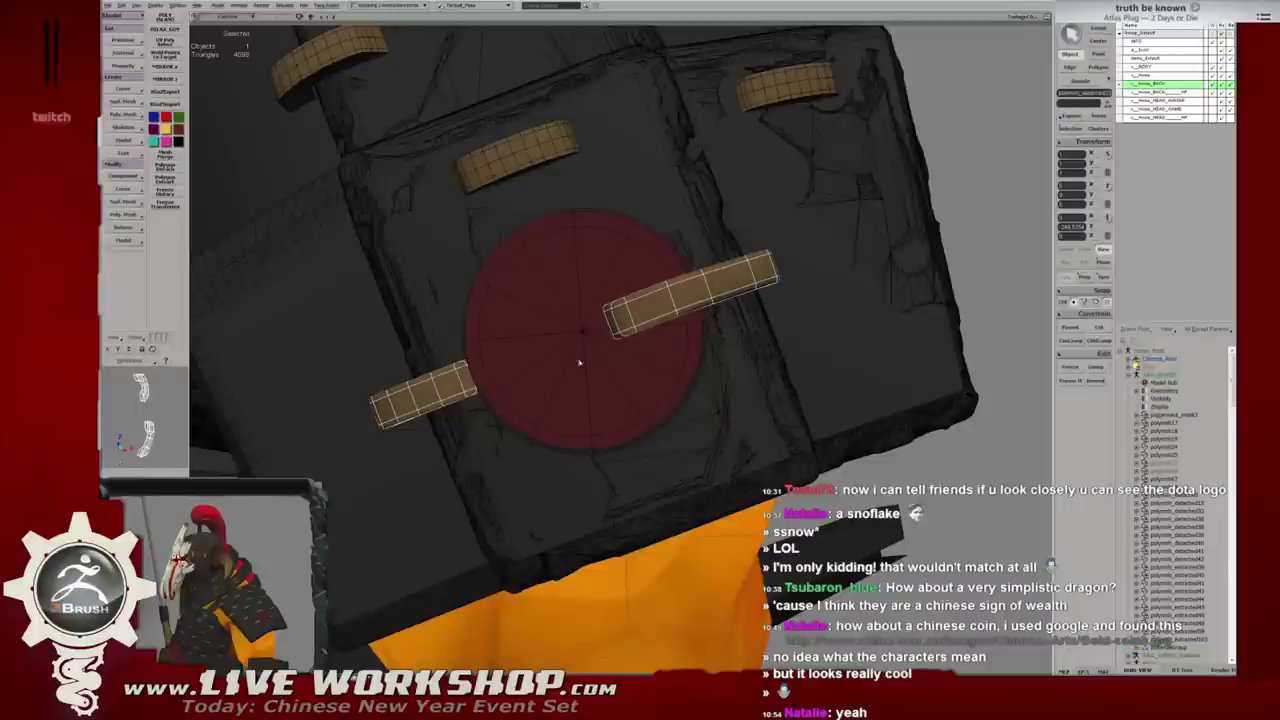
alt+middle_drag(524, 306, 652, 294)
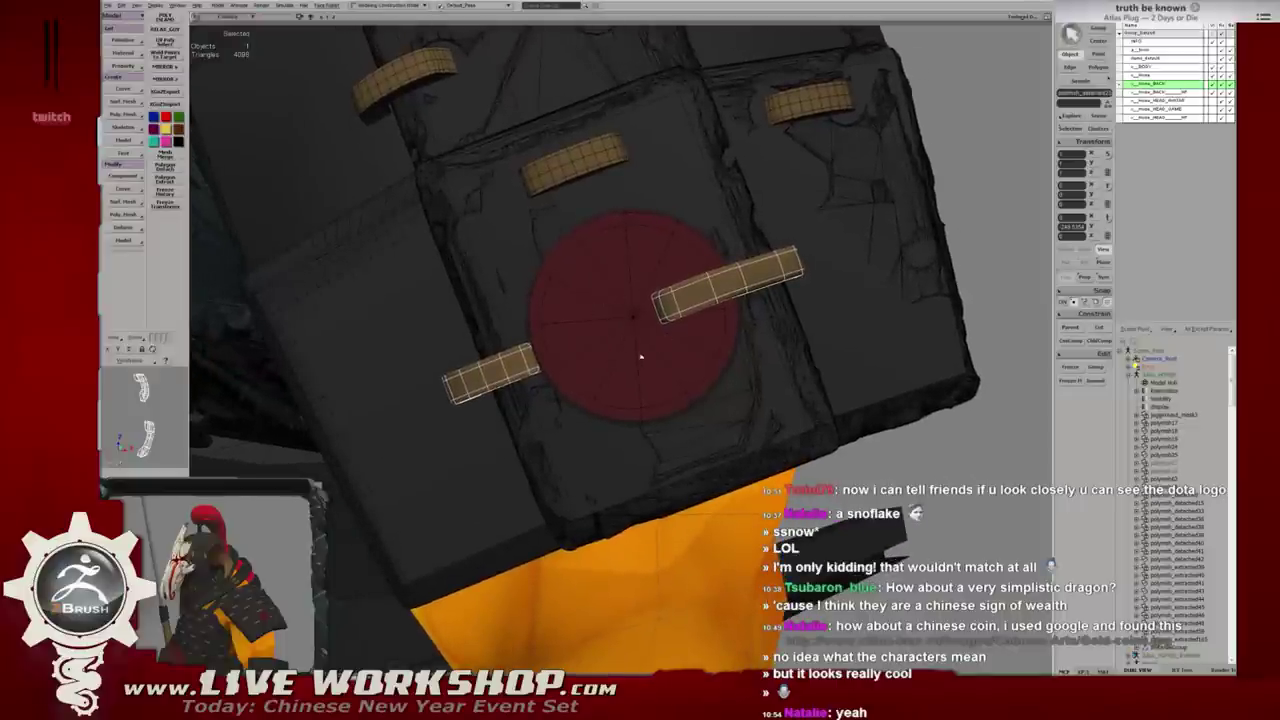
alt+middle_drag(680, 294, 666, 300)
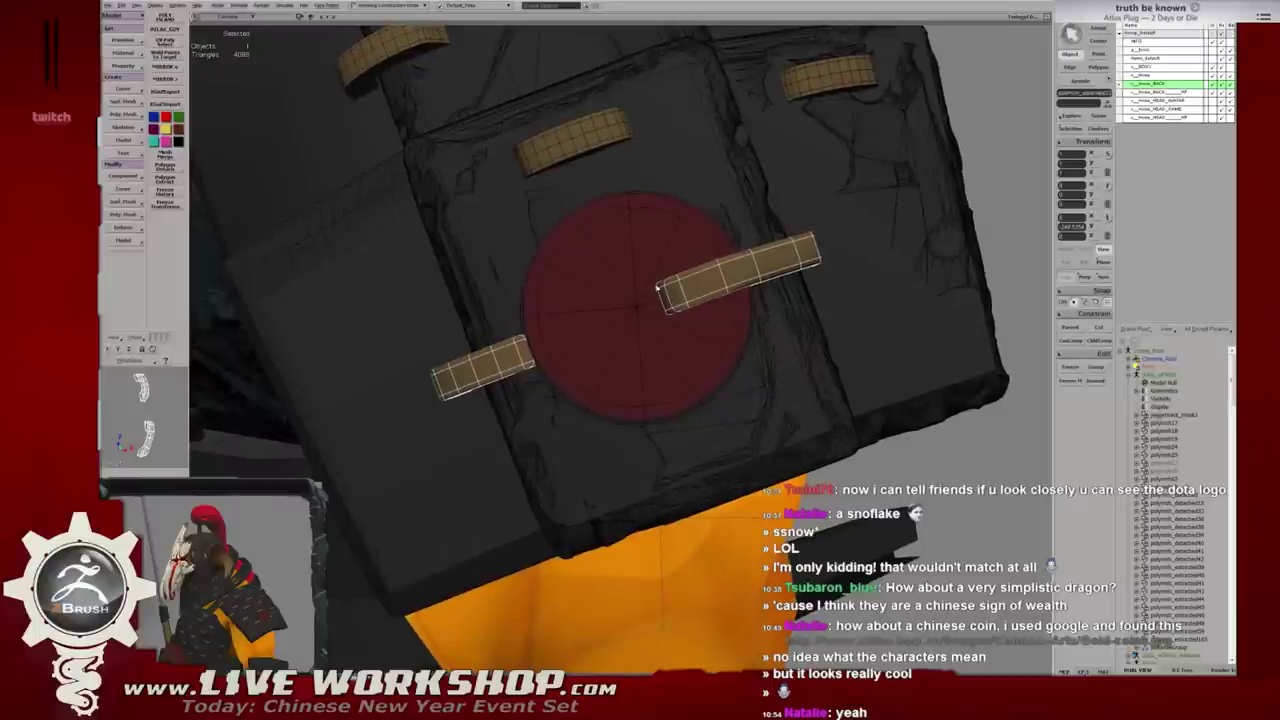
key(4)
click(712, 280)
Select the lower-left strap on the red disc as a whole object.
right_click(724, 280)
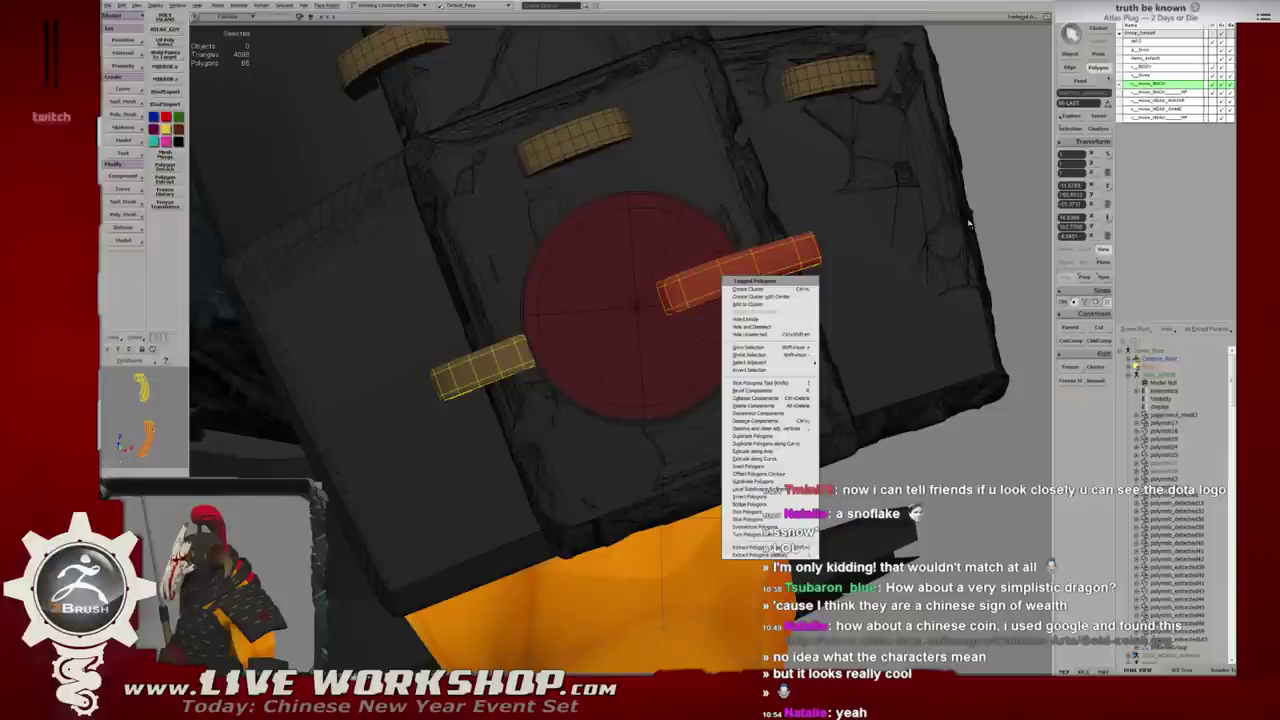
mouse_move(968, 222)
alt+middle_down()
mouse_move(586, 294)
mouse_move(604, 287)
alt+middle_up()
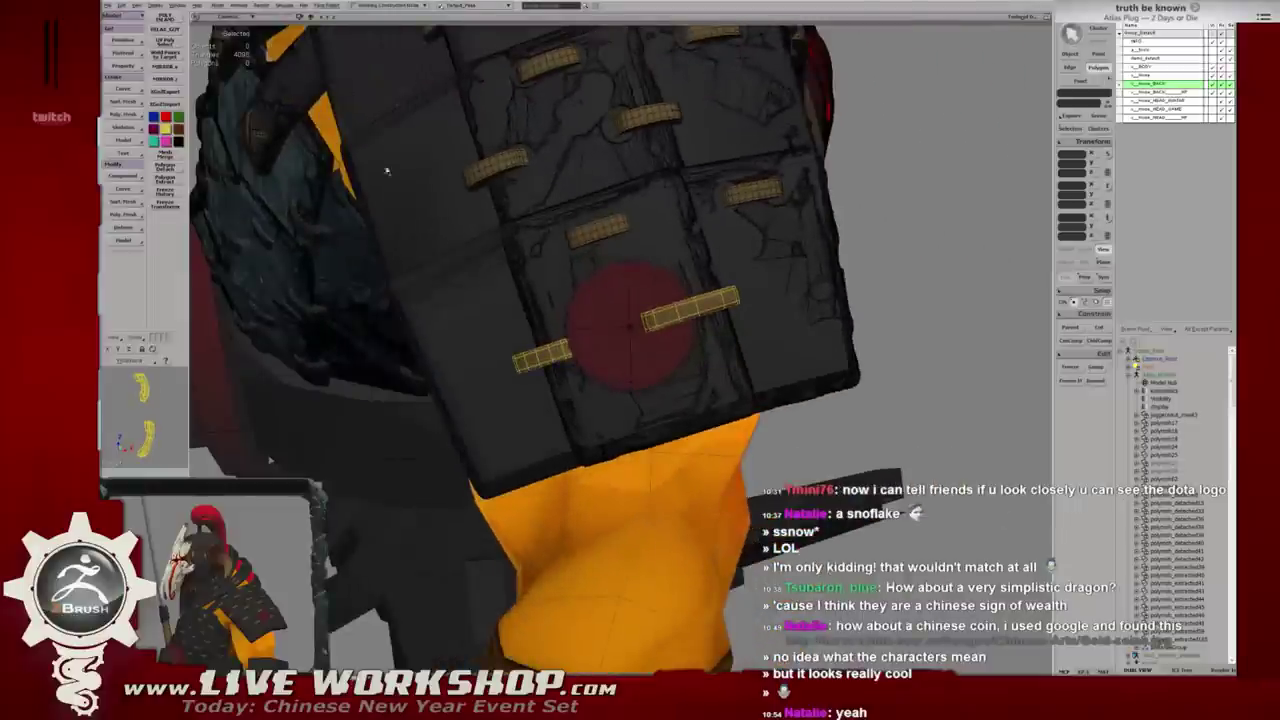
right_click(667, 311)
click(718, 578)
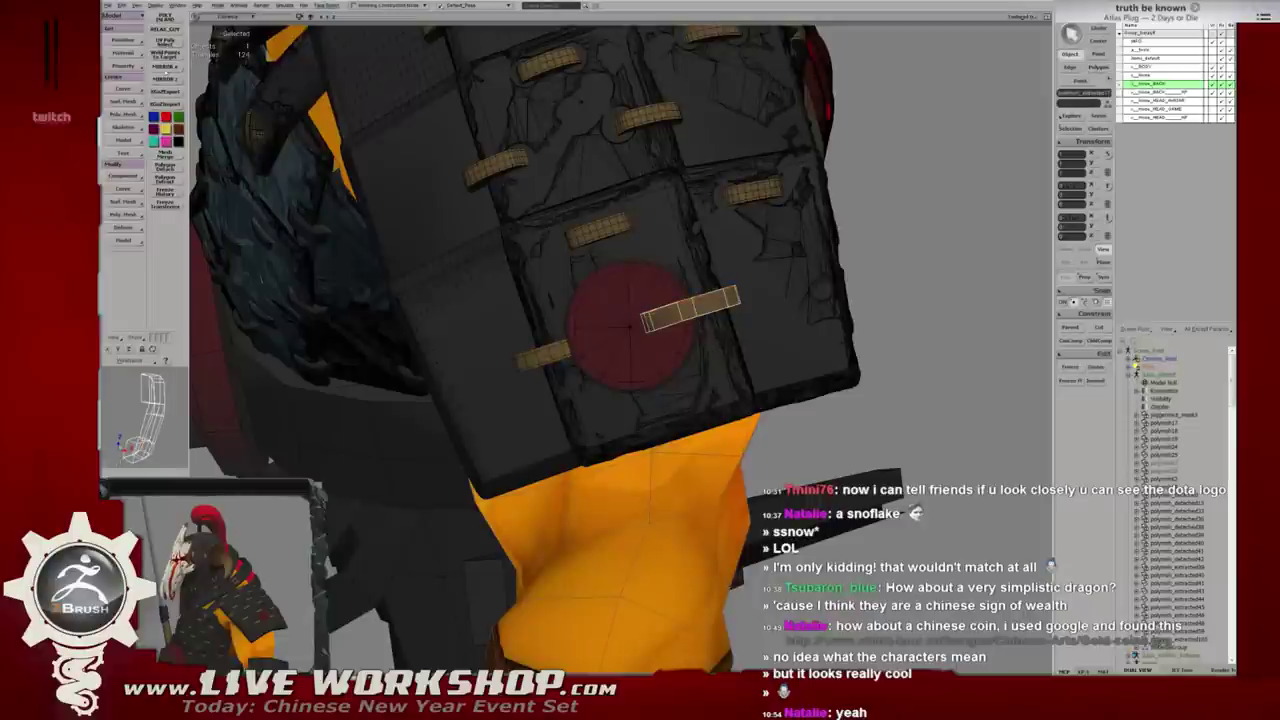
alt+middle_drag(268, 460, 619, 286)
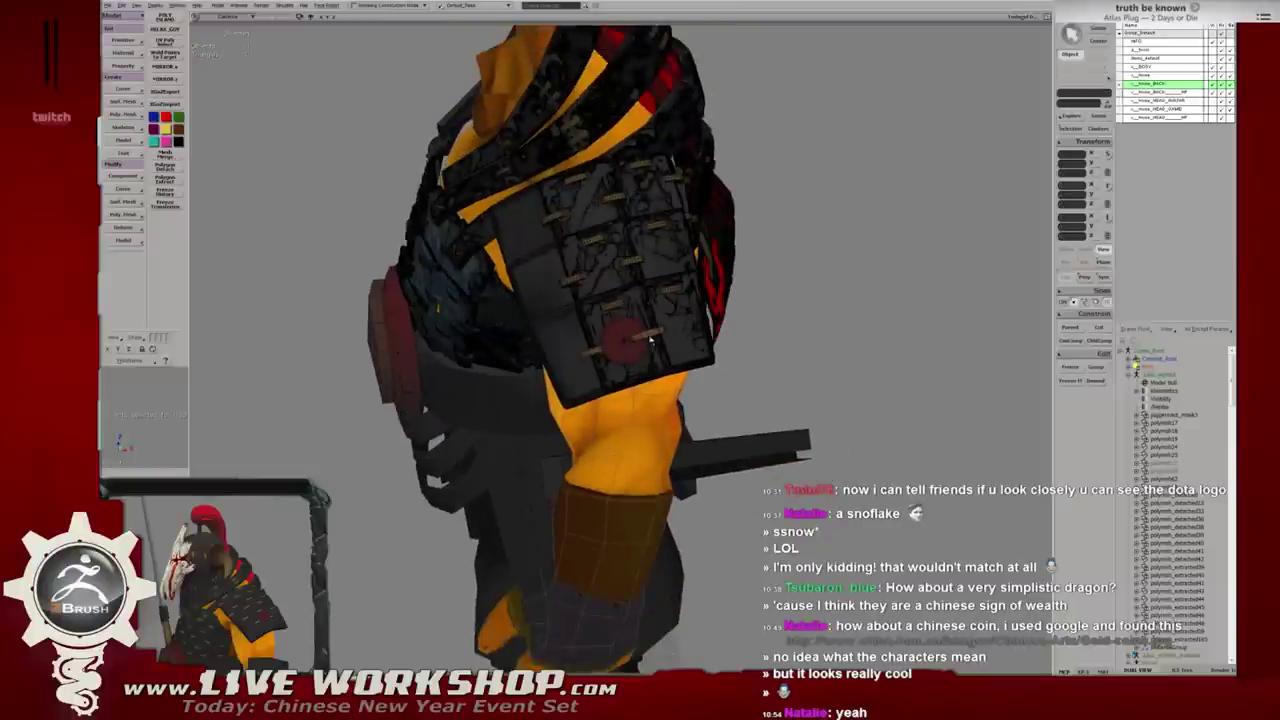
click(645, 335)
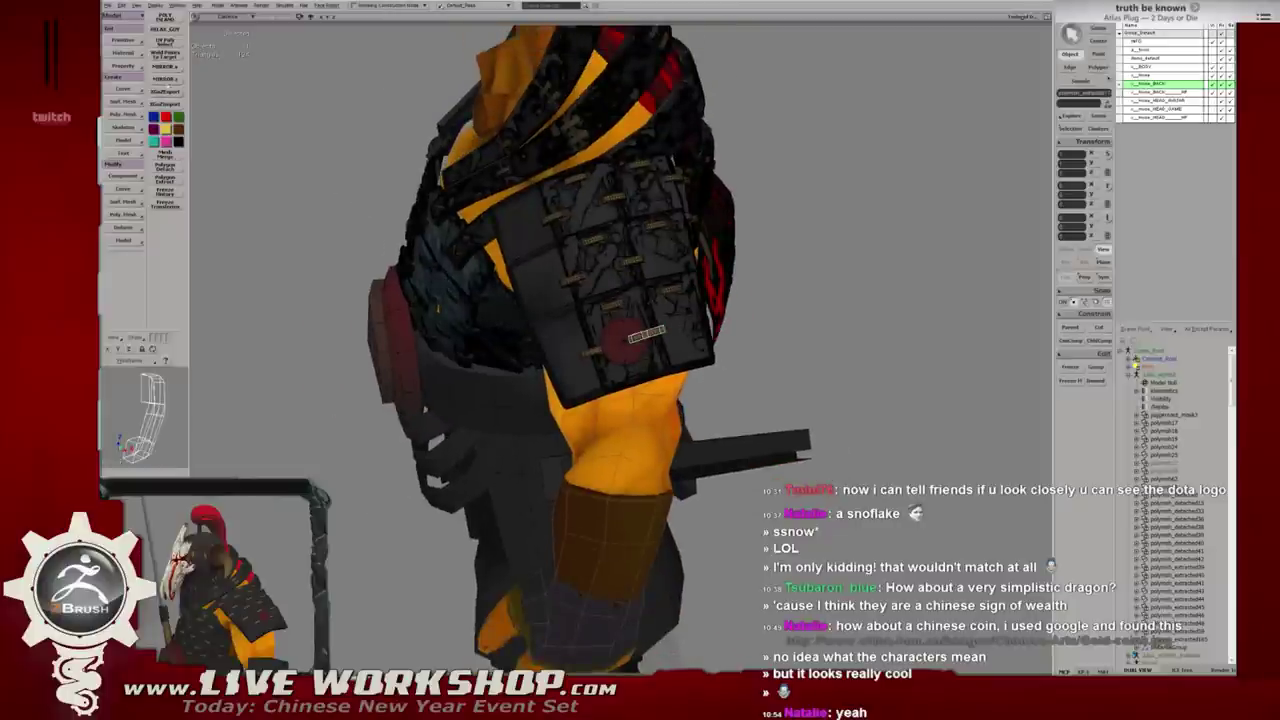
click(560, 345)
Rotate the lower-left strap so it runs diagonally over the disc.
key(w)
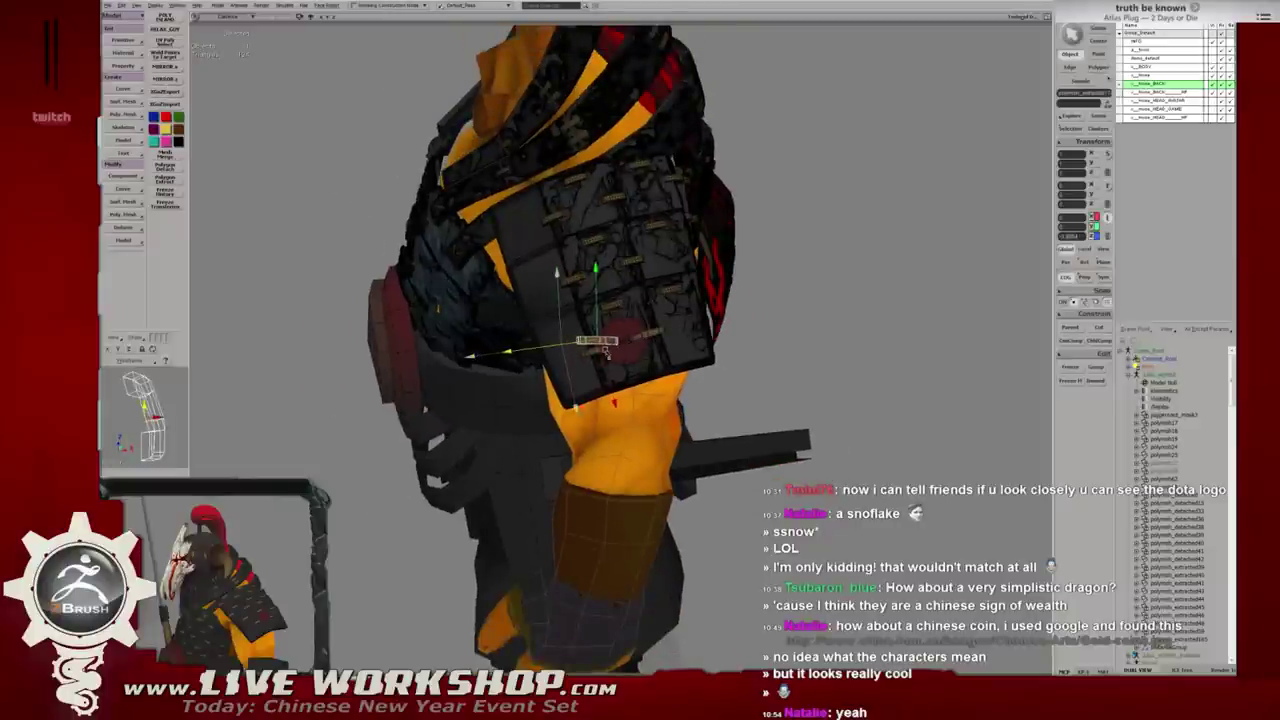
scroll(604, 350, up, 5)
scroll(600, 320, up, 4)
scroll(595, 260, up, 2)
key(e)
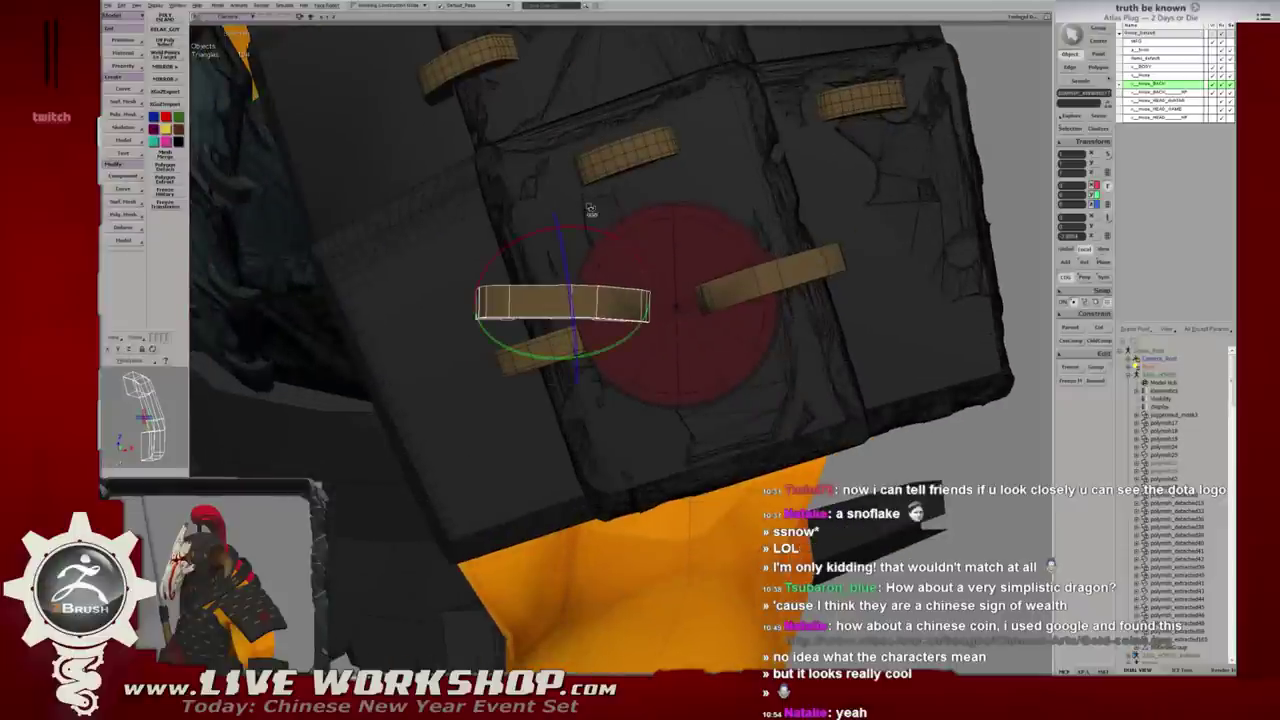
mouse_move(590, 210)
mouse_down()
mouse_move(575, 296)
mouse_move(540, 300)
mouse_move(576, 340)
mouse_up()
key(w)
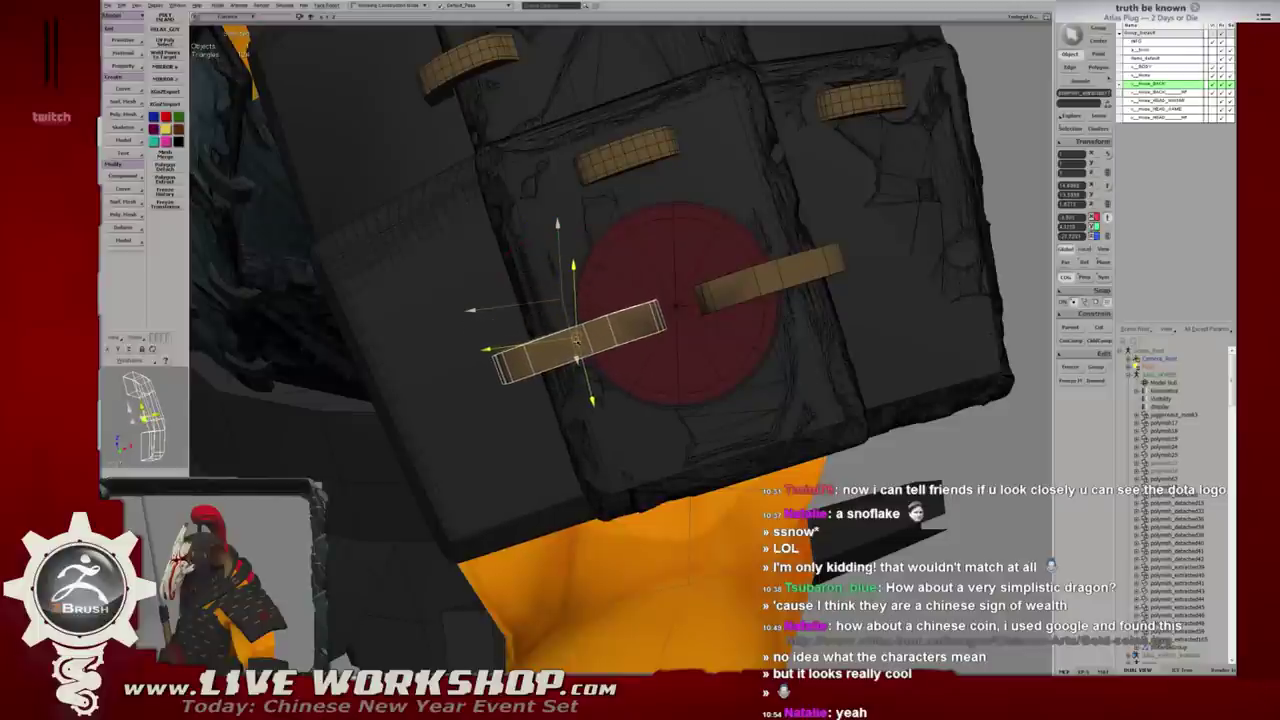
Refine the strap's rotation from a side view, undoing one unwanted rotation.
mouse_move(576, 340)
middle_down()
mouse_move(621, 285)
mouse_move(648, 298)
middle_up()
key(e)
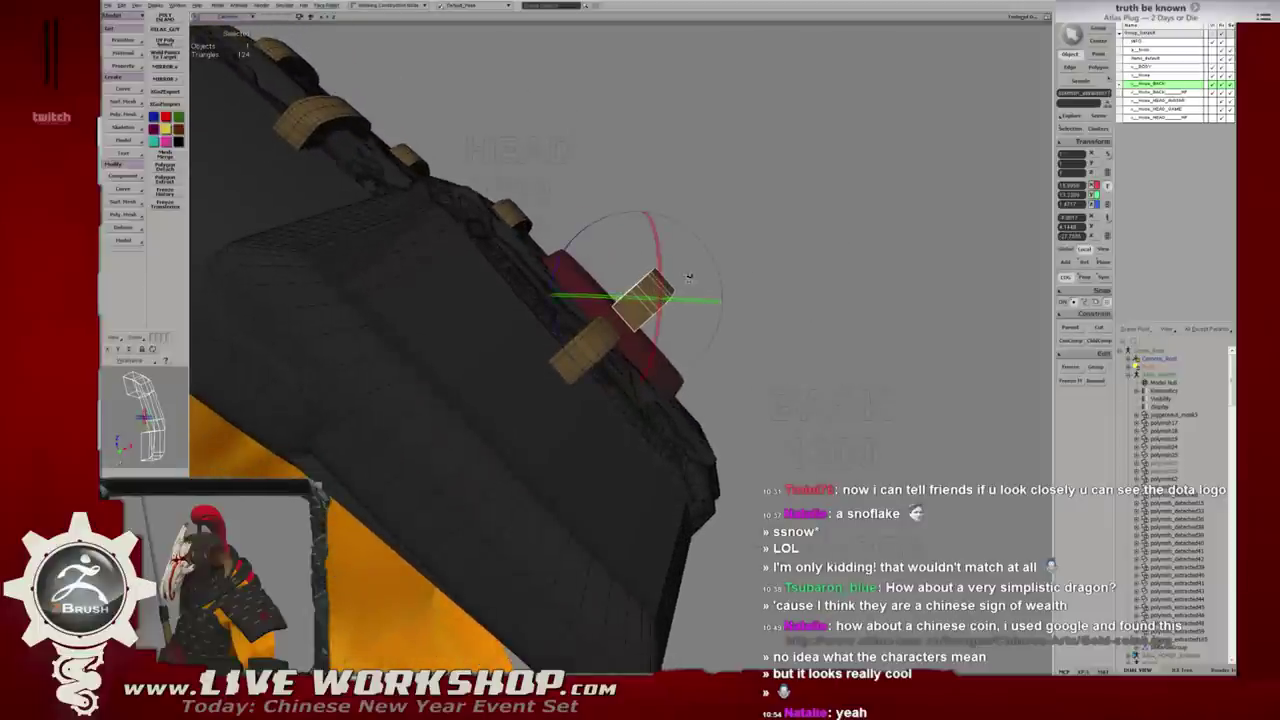
mouse_move(689, 277)
mouse_down()
mouse_move(680, 287)
mouse_move(624, 248)
mouse_up()
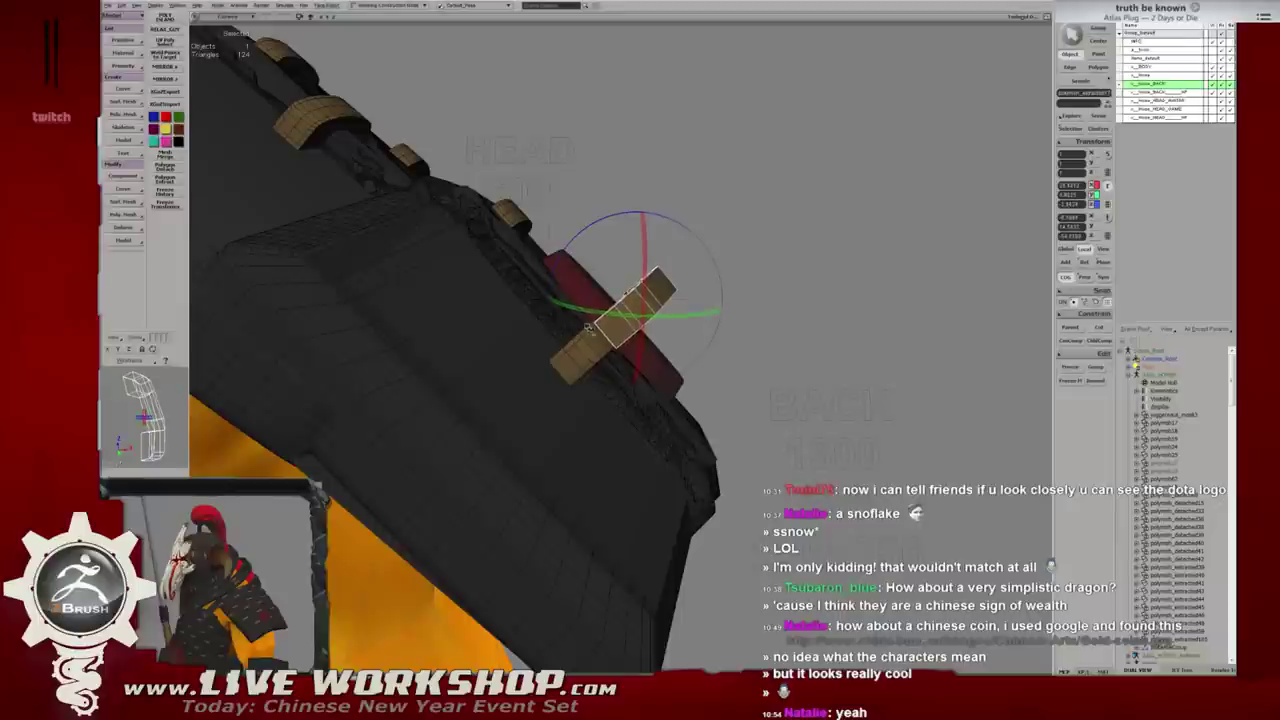
key(ctrl+z)
key(w)
key(f)
key(e)
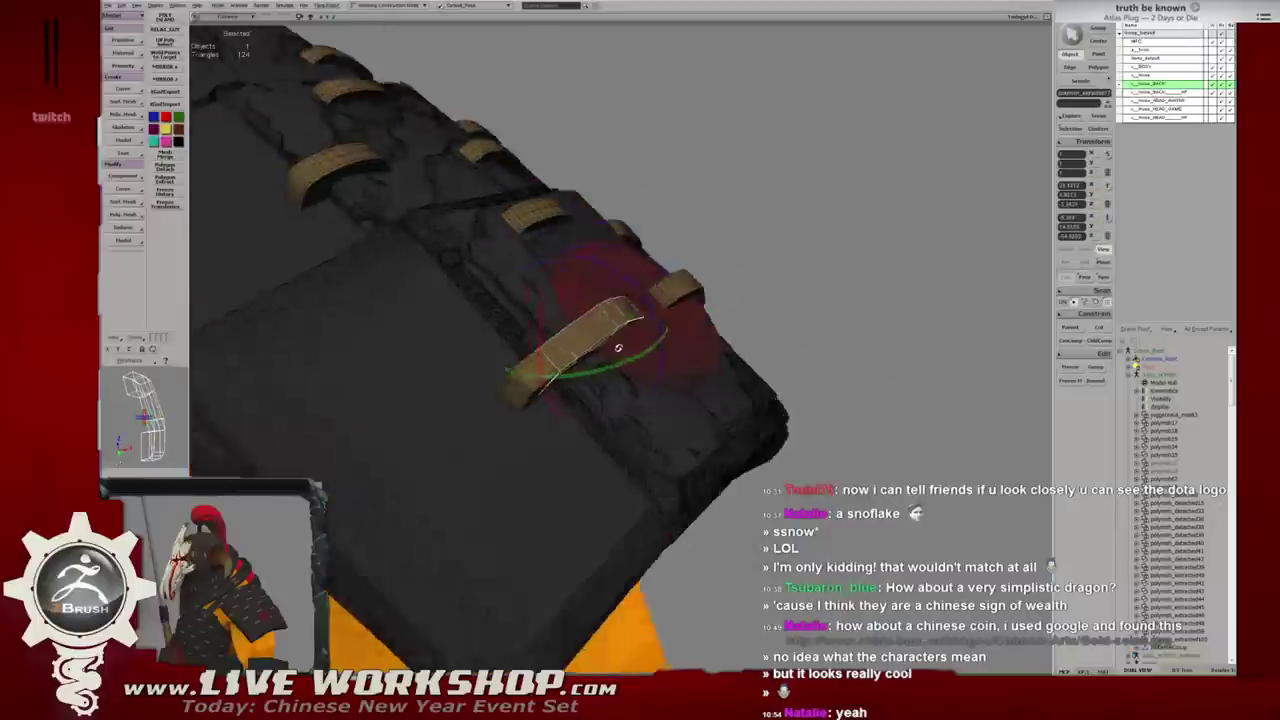
alt+drag(603, 371, 563, 361)
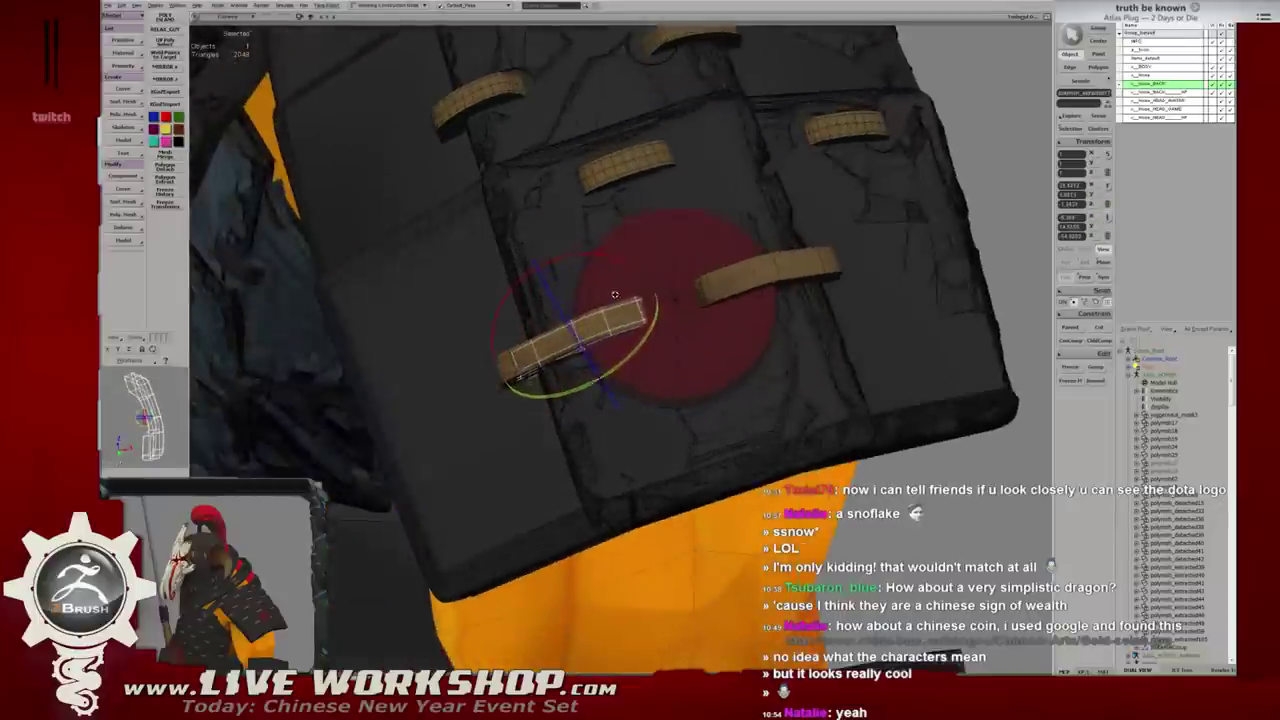
key(w)
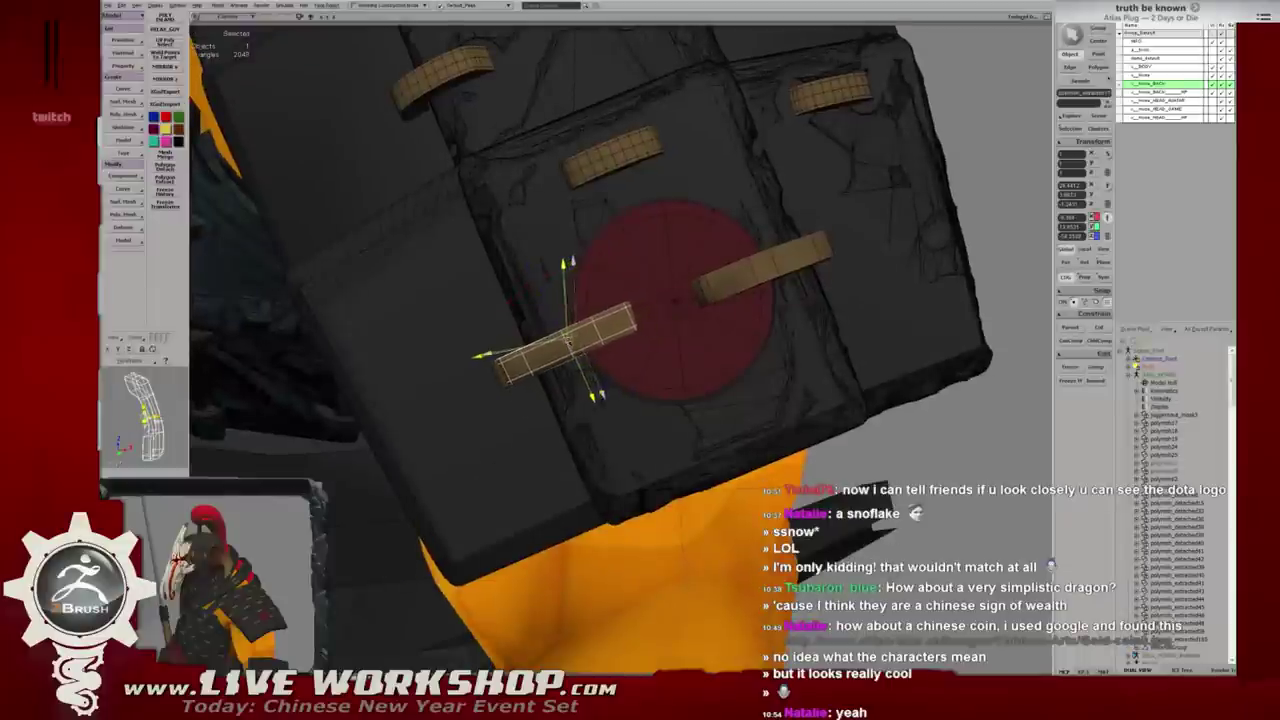
key(e)
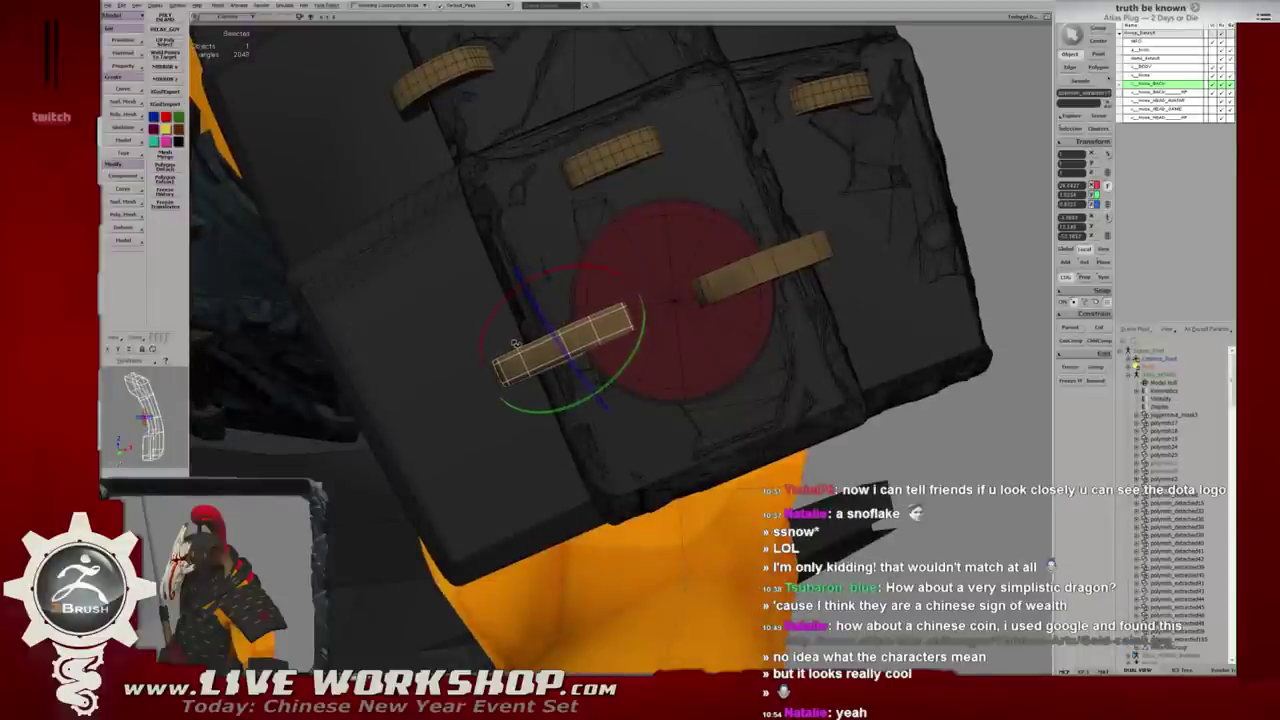
Slide the strap up onto the disc edge, check it in wireframe, and clear the selection.
alt+drag(515, 343, 680, 334)
key(w)
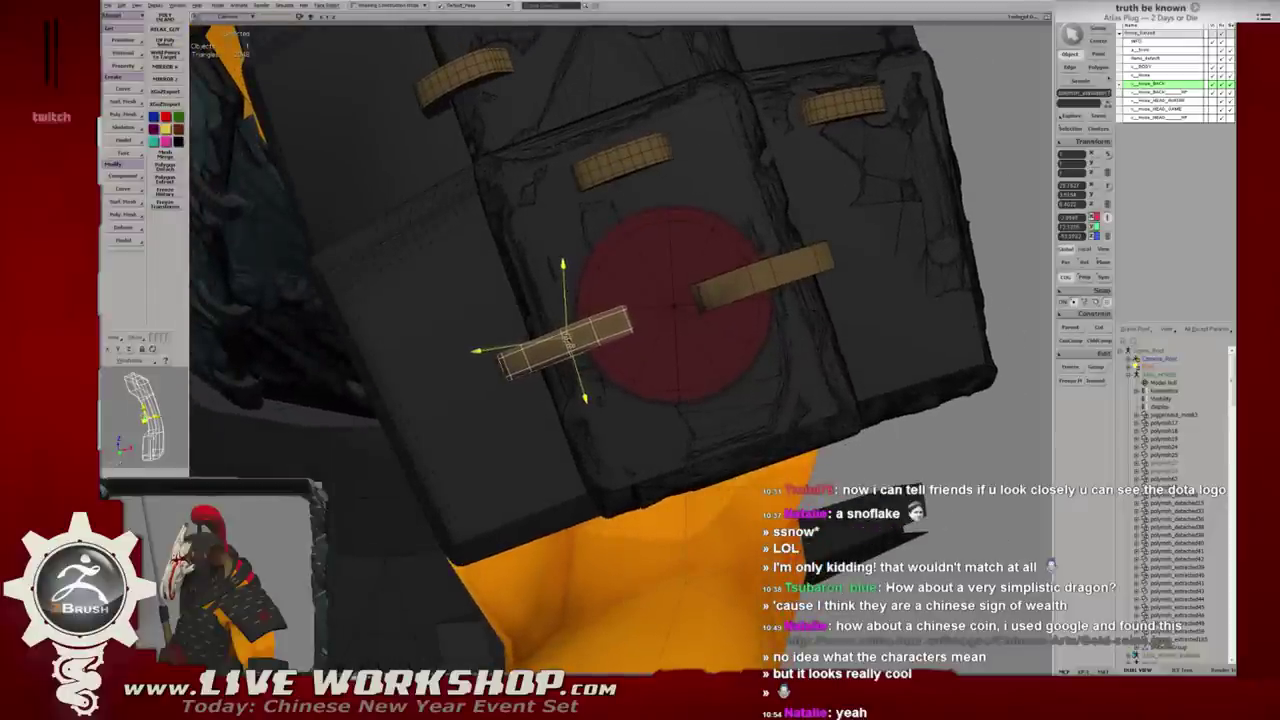
alt+drag(675, 306, 616, 328)
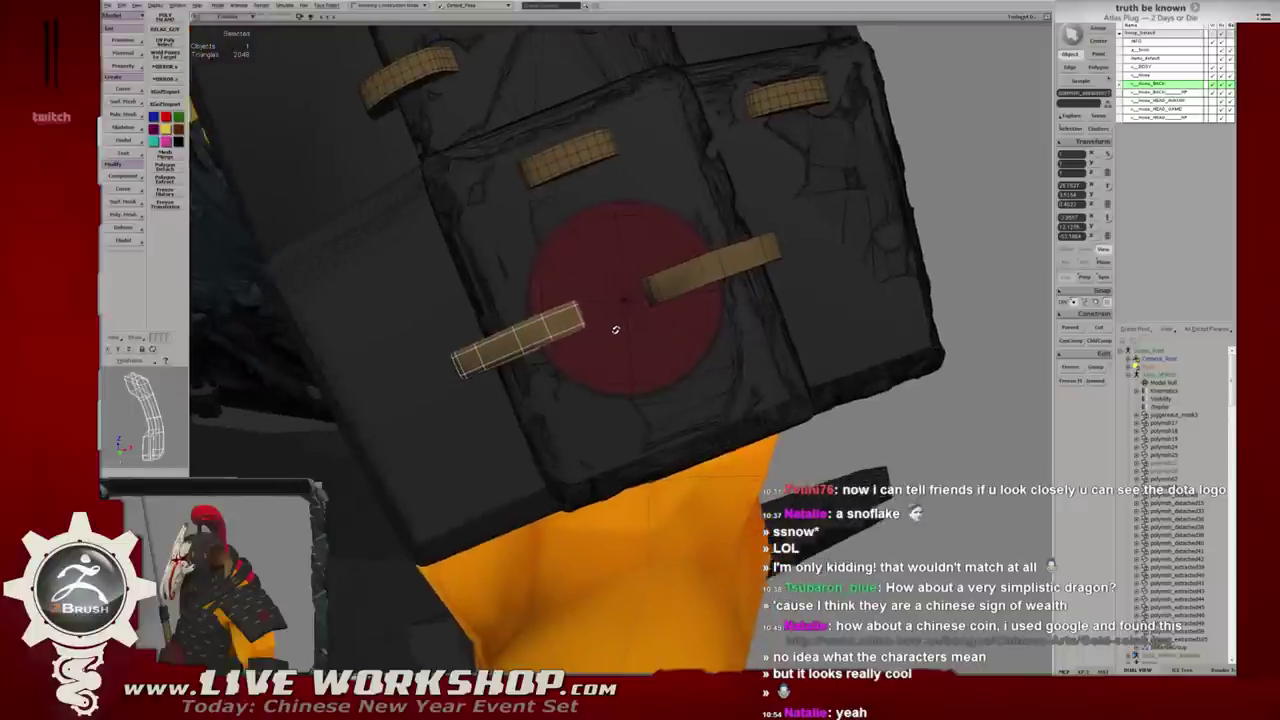
key(4)
key(F9)
key(5)
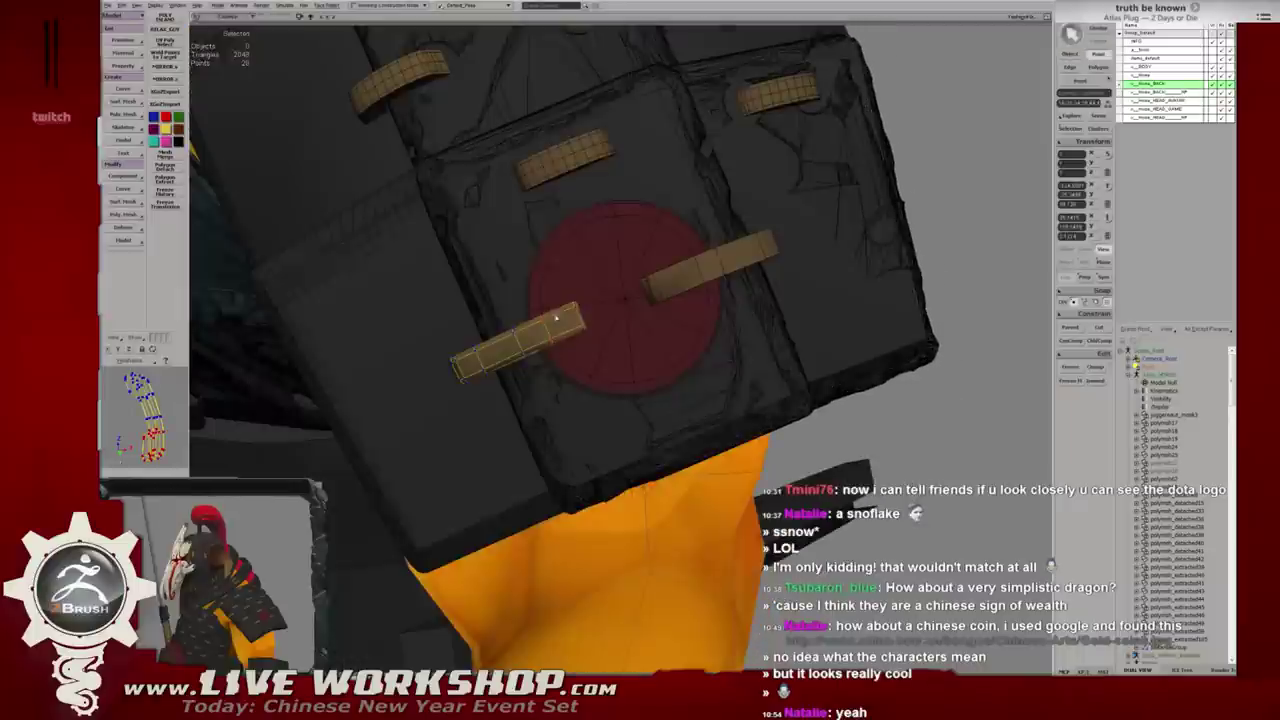
key(F8)
drag(578, 318, 601, 313)
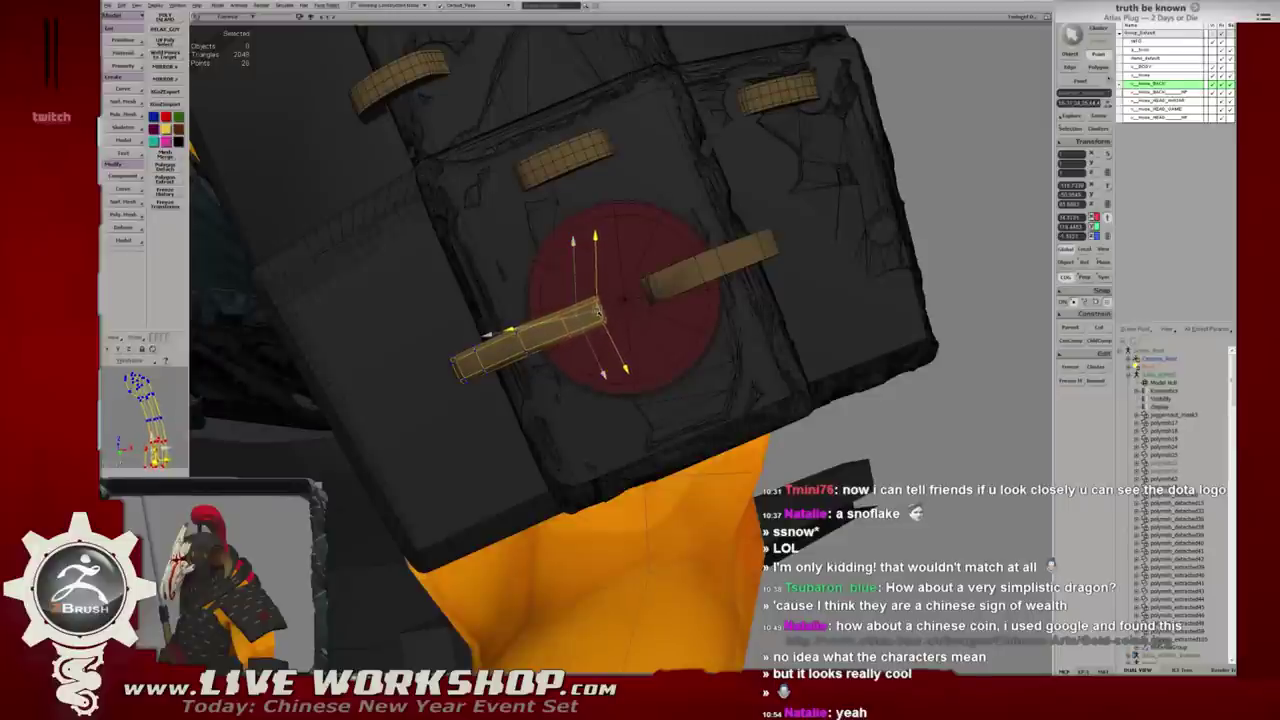
alt+drag(601, 313, 608, 277)
key(4)
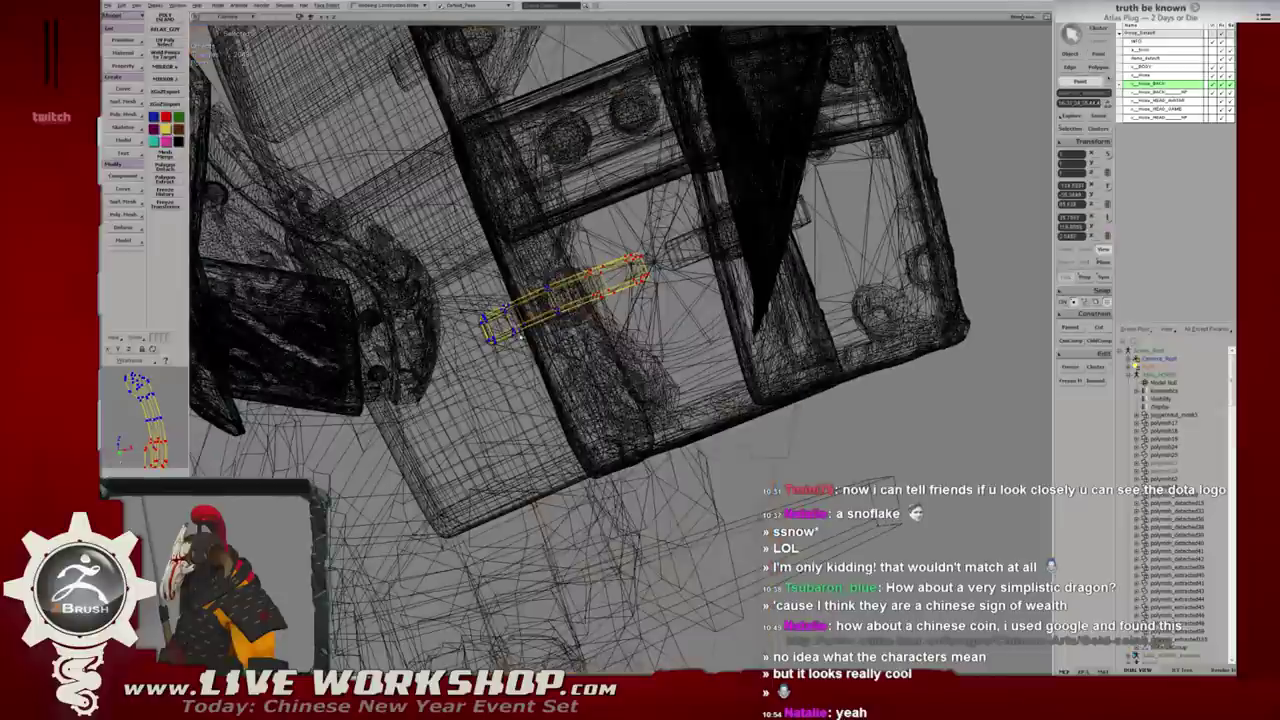
key(5)
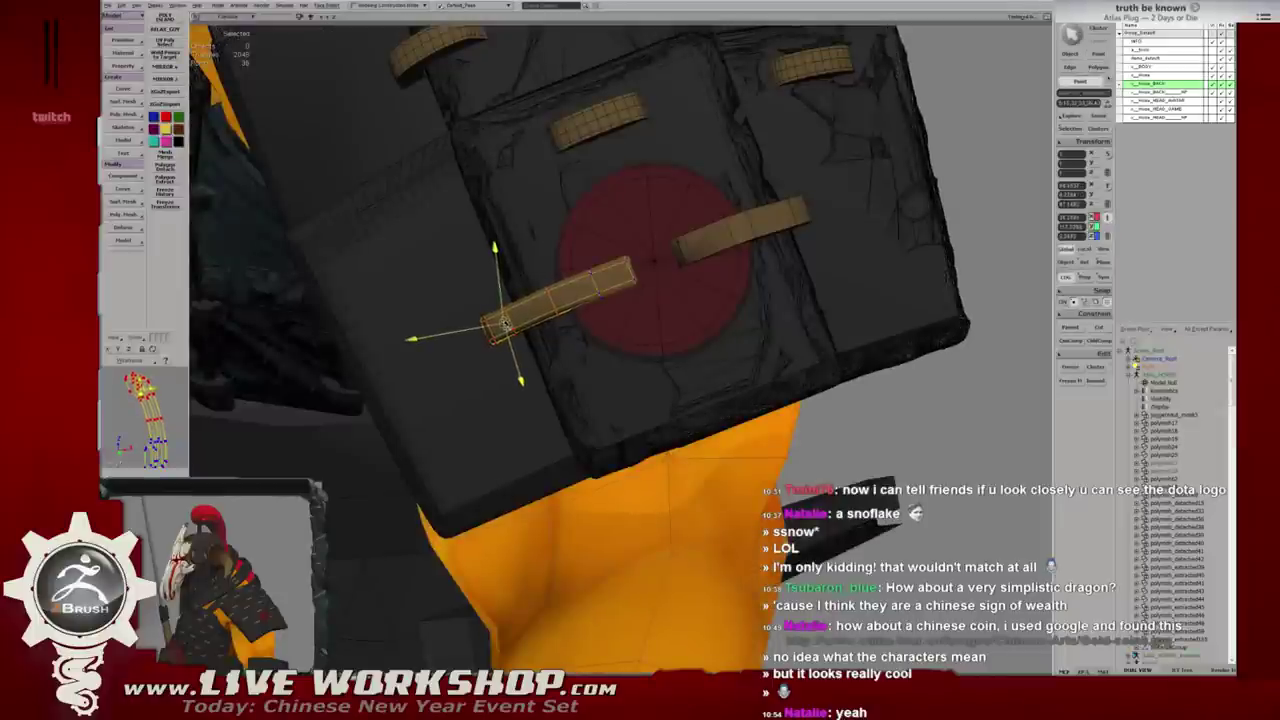
mouse_move(507, 323)
alt+mouse_down()
mouse_move(614, 368)
mouse_move(618, 282)
mouse_move(691, 314)
mouse_move(319, 249)
alt+mouse_up()
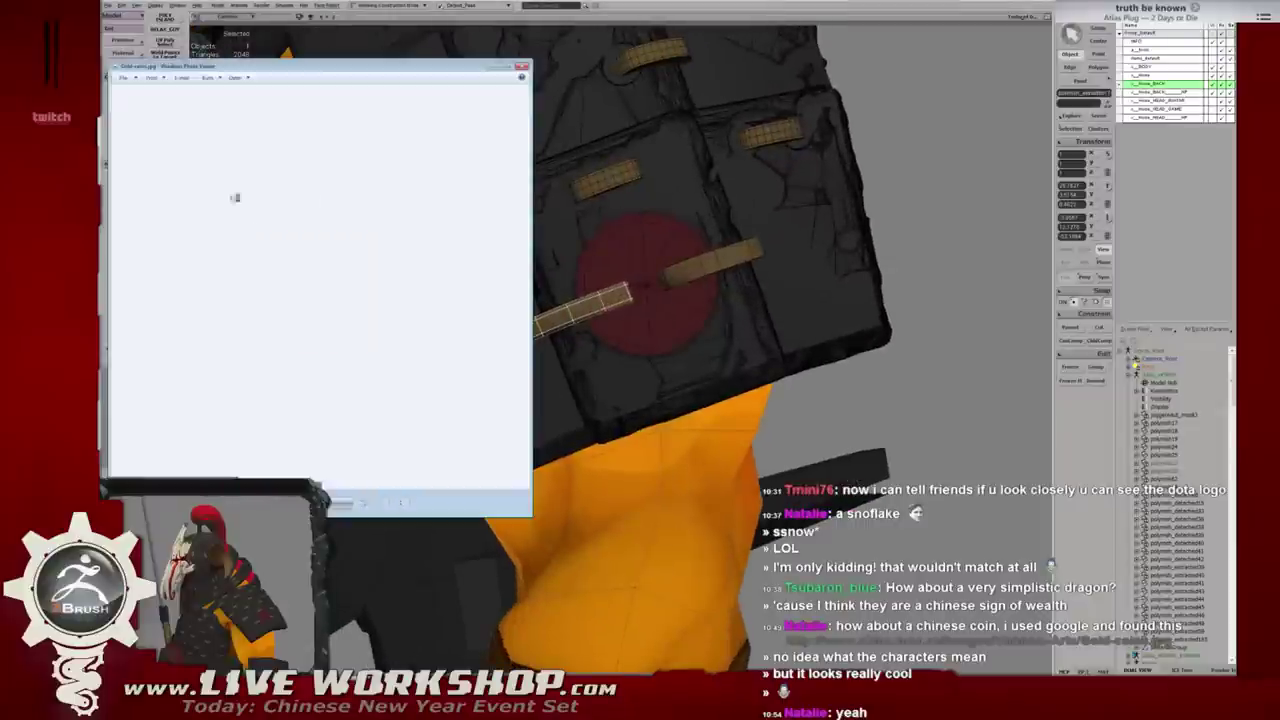
Resize the gold coin image window to sit over the left of the viewport.
scroll(384, 221, up, 2)
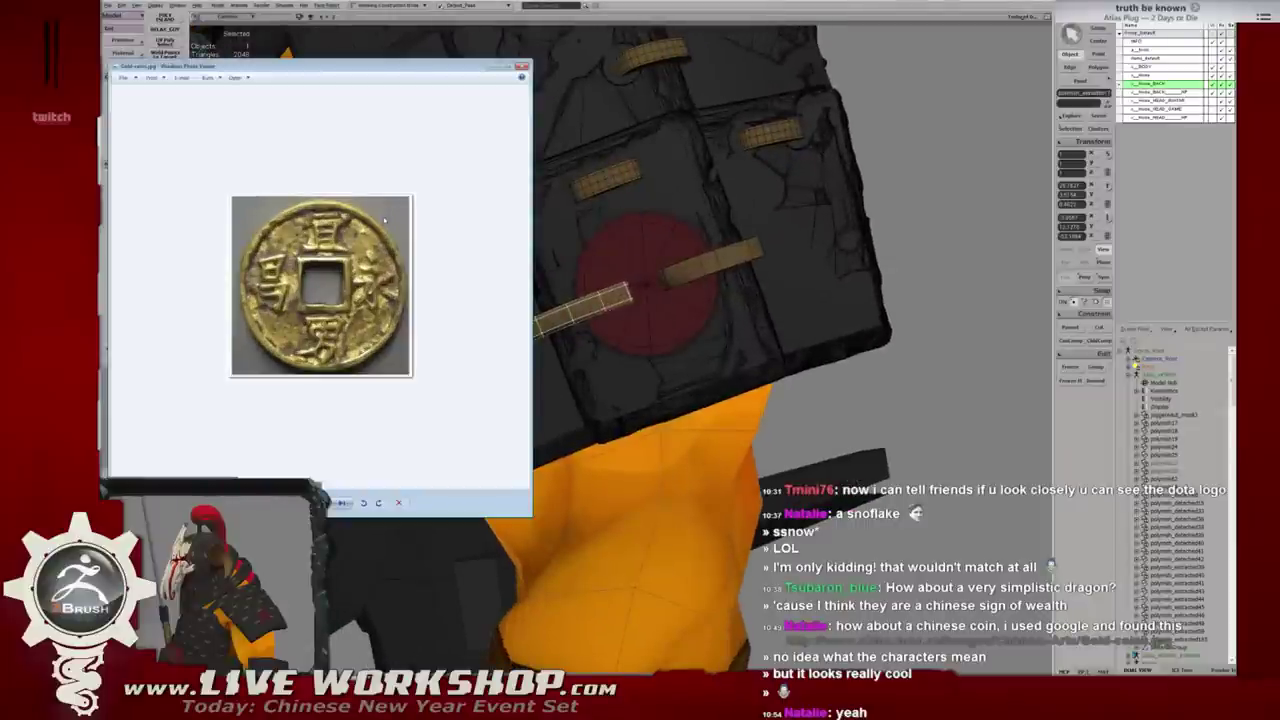
drag(531, 213, 351, 213)
mouse_move(272, 64)
mouse_down()
mouse_move(268, 255)
mouse_move(272, 160)
mouse_move(258, 172)
mouse_up()
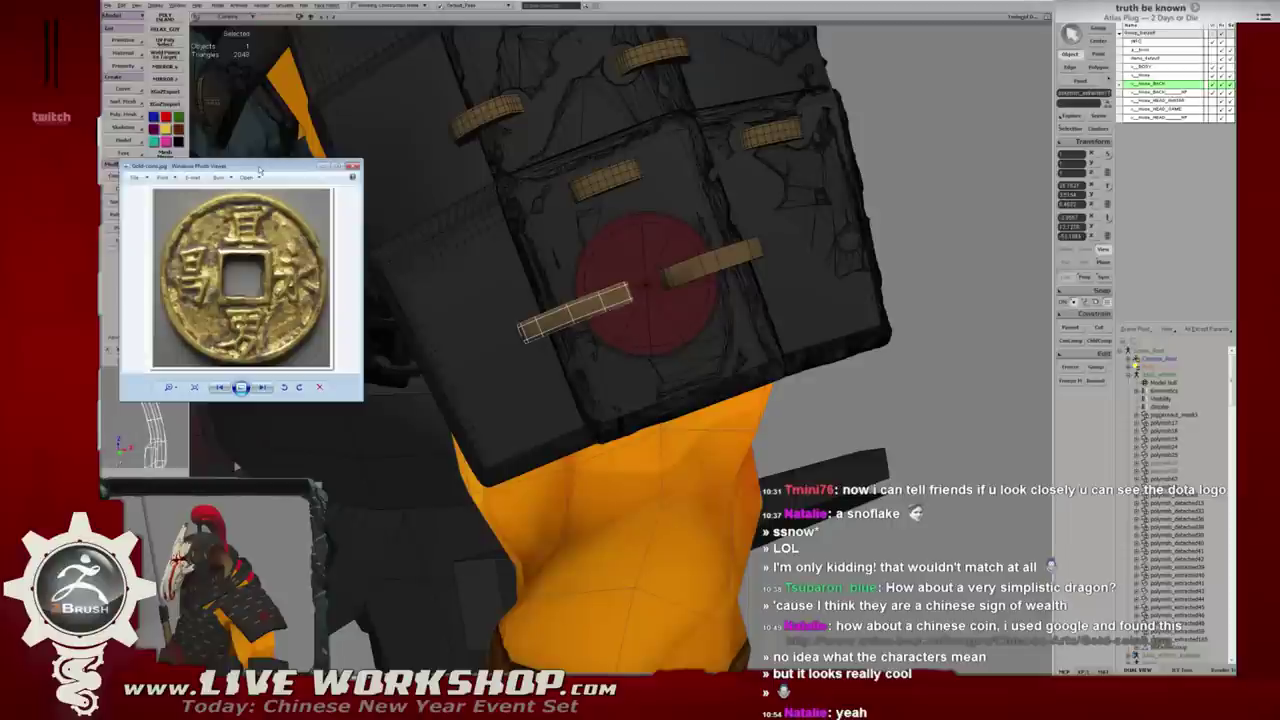
Back in Silo, orbit the back plate and smooth the selected gold strap piece.
alt+click(655, 272)
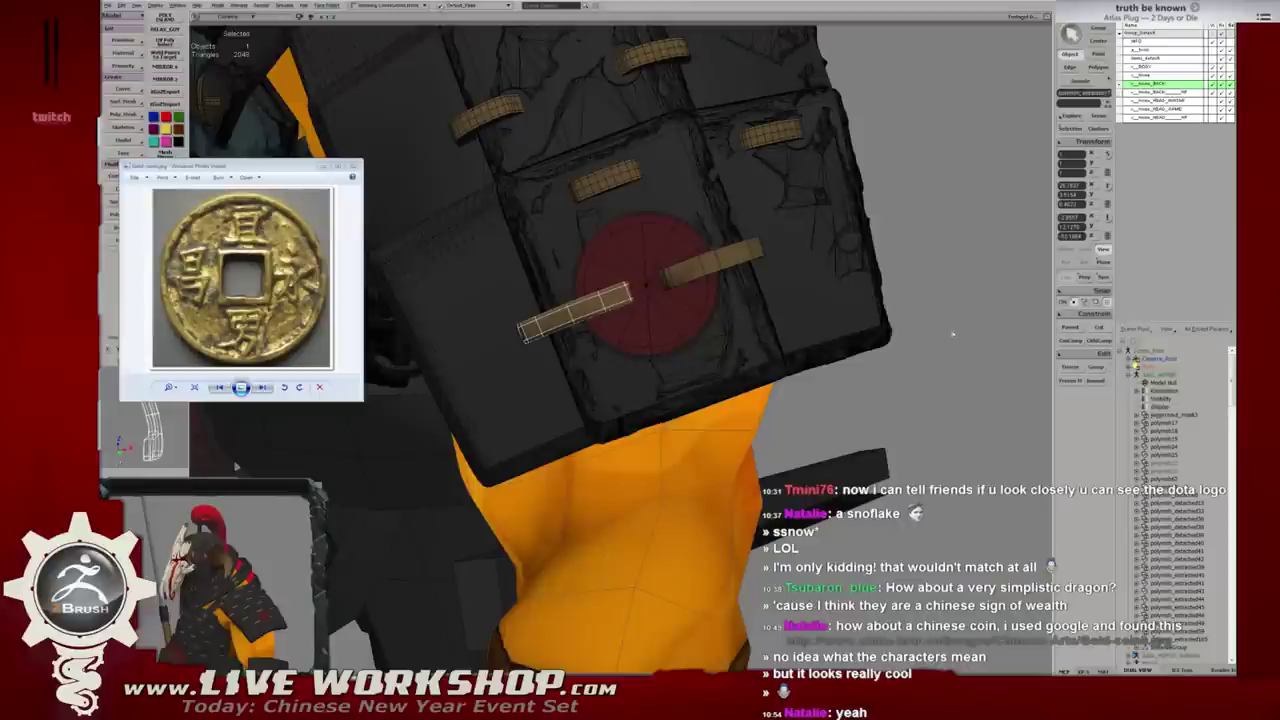
mouse_move(887, 363)
mouse_down()
mouse_move(844, 365)
mouse_move(830, 330)
mouse_move(797, 317)
mouse_up()
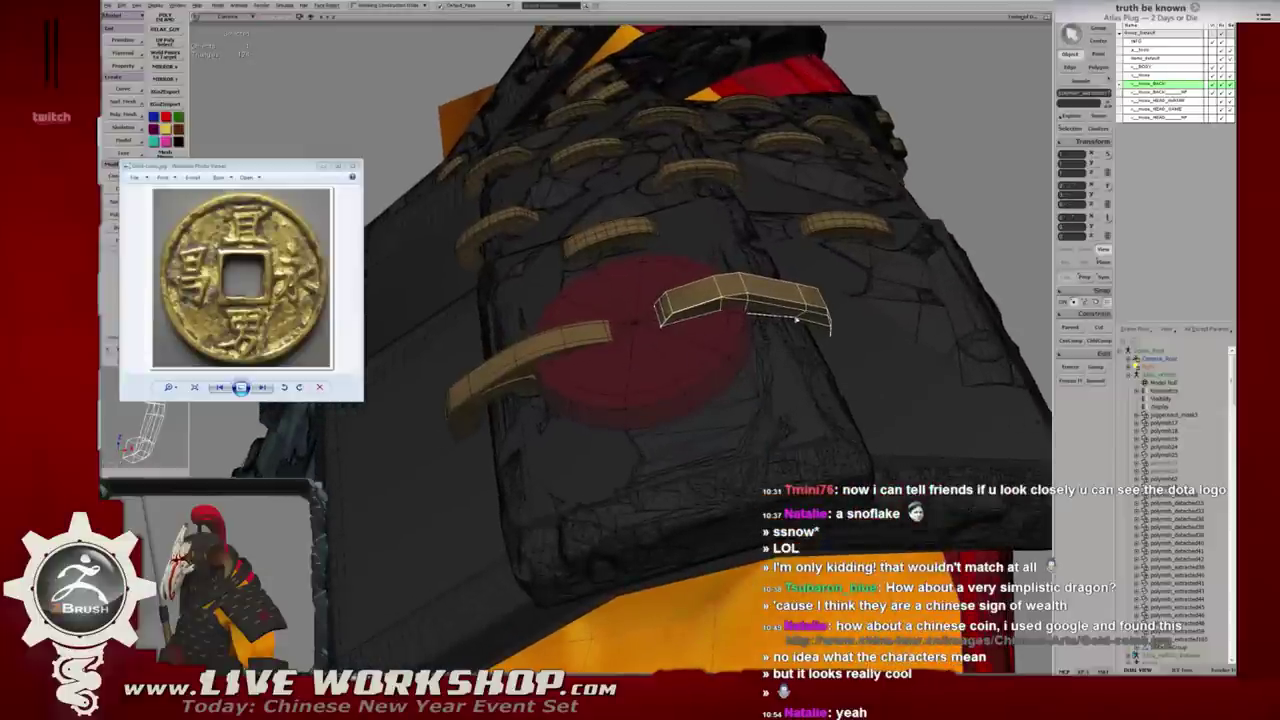
key(ctrl+d)
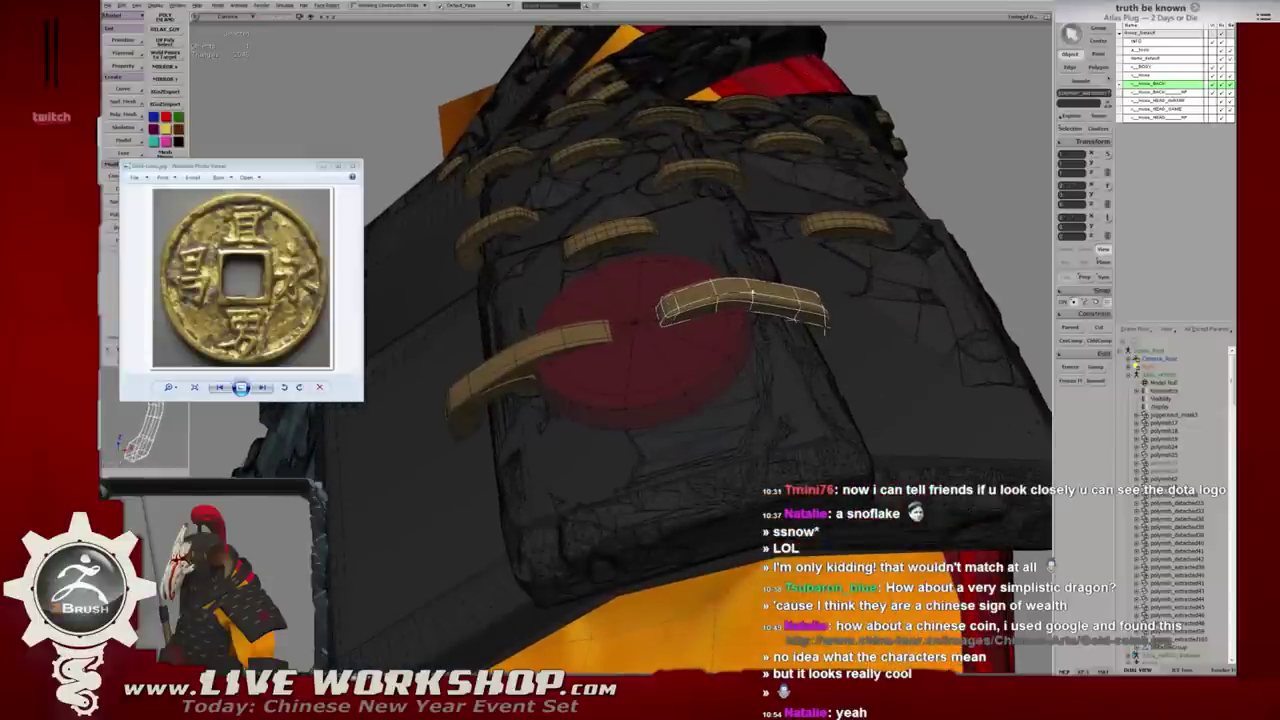
Orbit above the back plate toward the red plume and bring up the move manipulator.
mouse_move(750, 293)
mouse_down()
mouse_move(718, 303)
mouse_move(720, 317)
mouse_move(710, 265)
mouse_move(606, 292)
mouse_move(628, 305)
mouse_up()
key(shift+f)
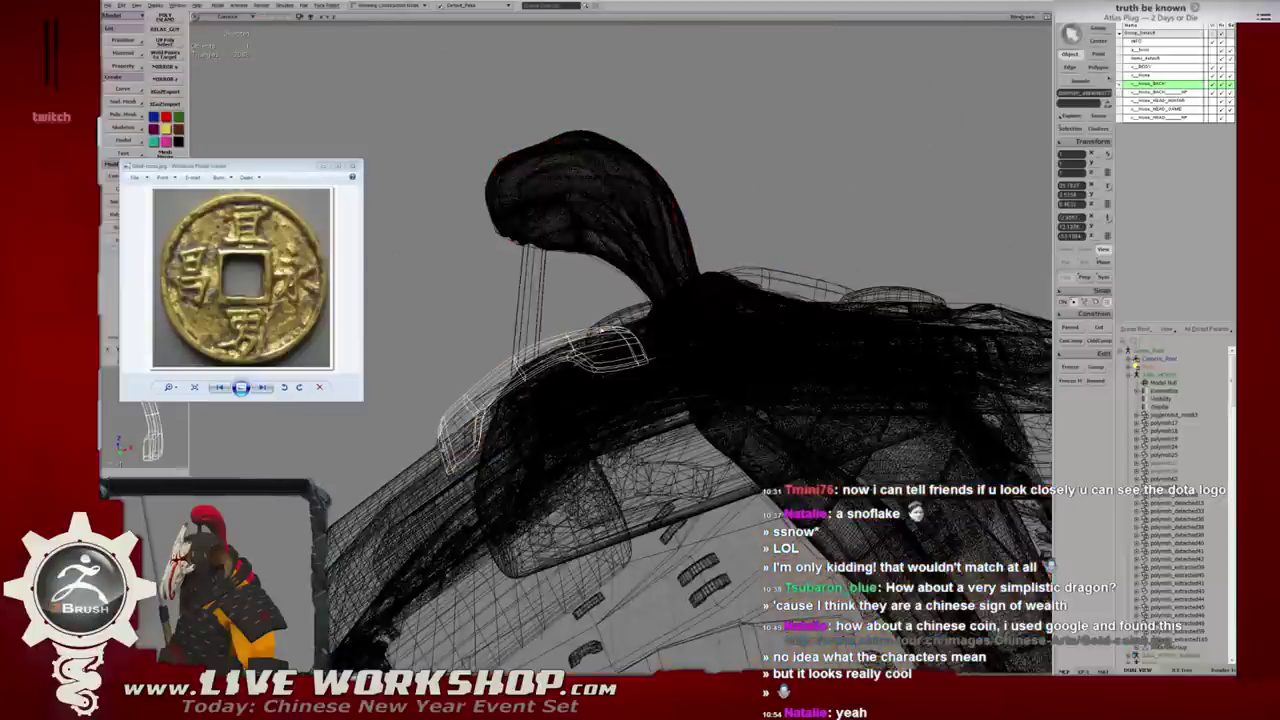
key(shift+f)
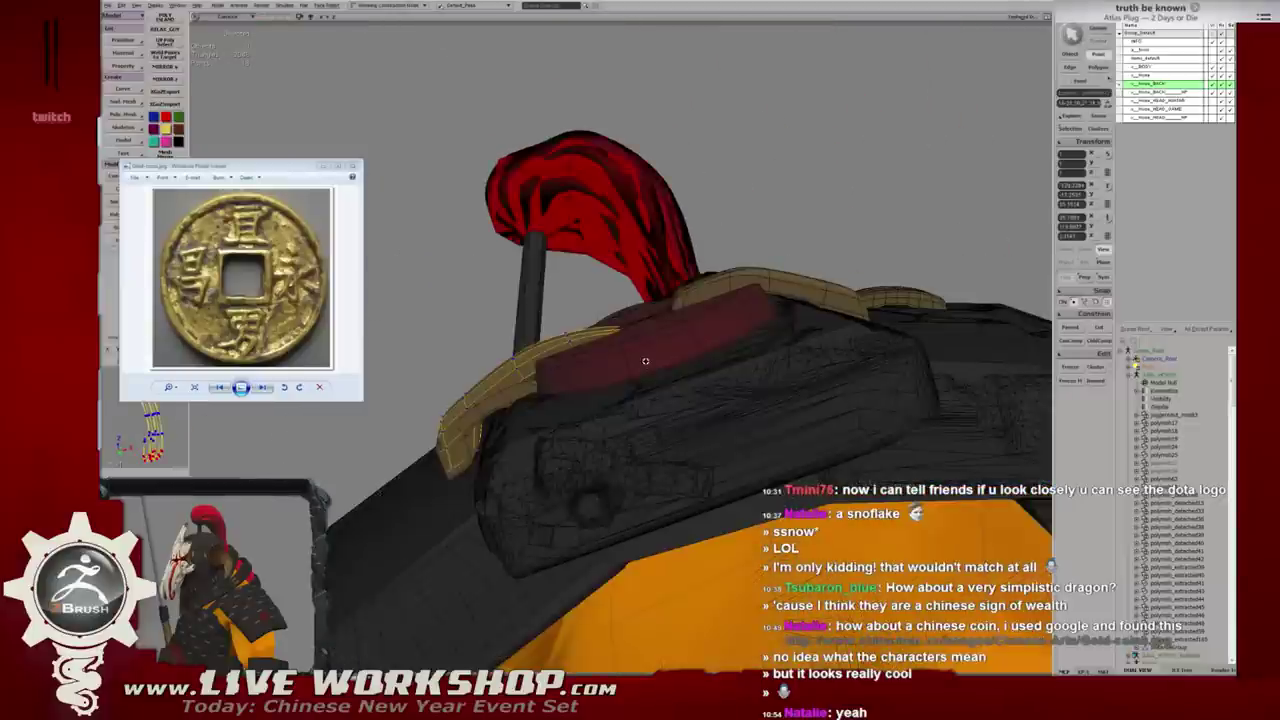
drag(645, 356, 571, 336)
key(w)
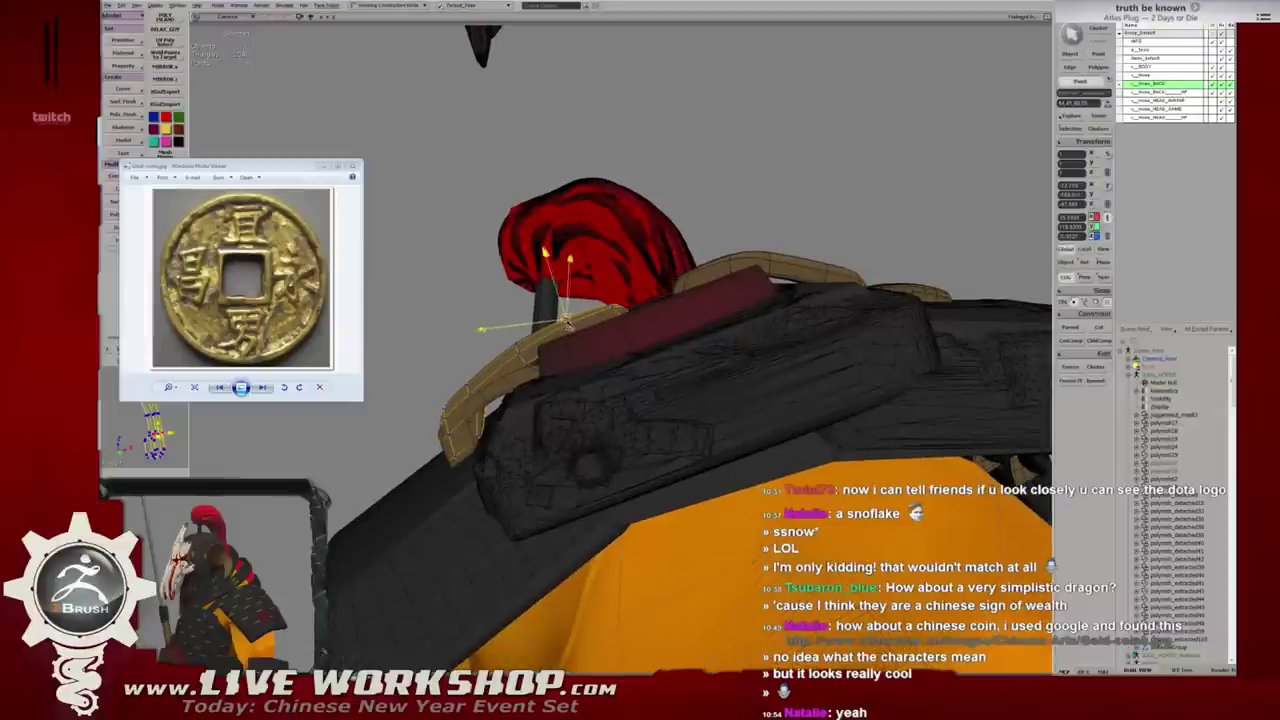
alt+drag(567, 322, 538, 330)
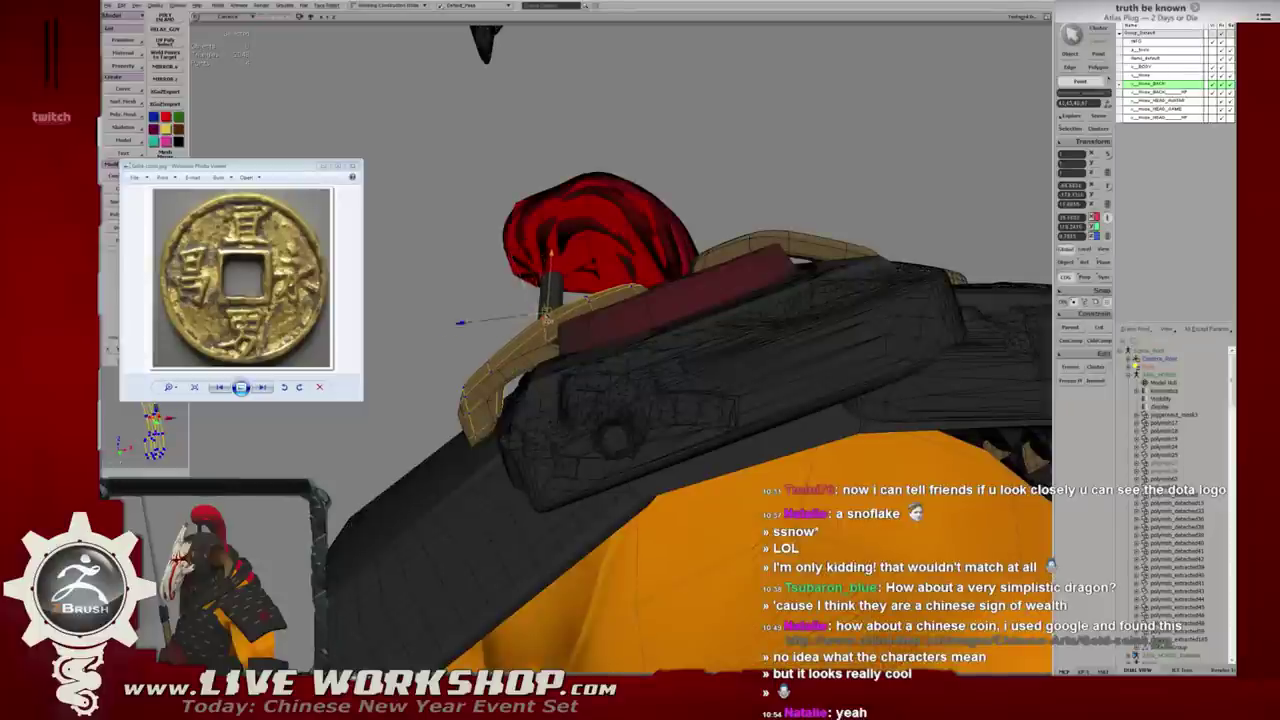
Select the gold strap at the plate's top edge beside the plume, excluding the large armor mesh.
click(548, 340)
click(550, 344)
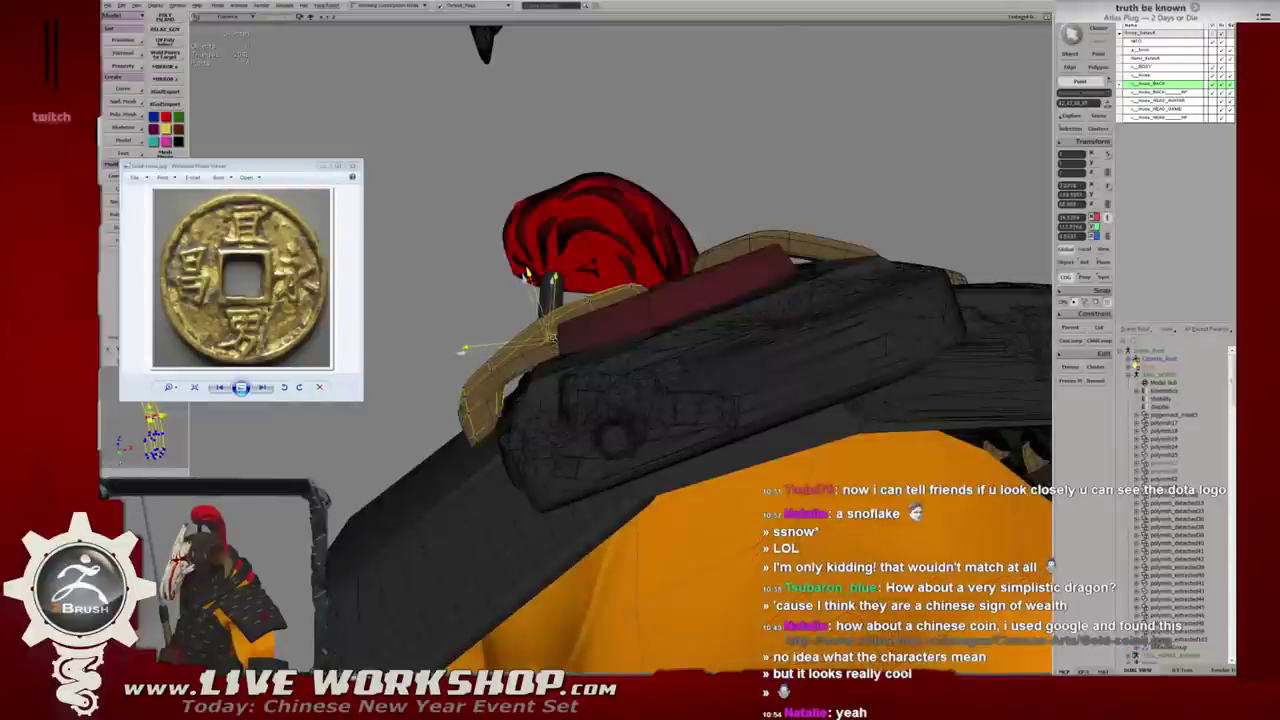
click(548, 340)
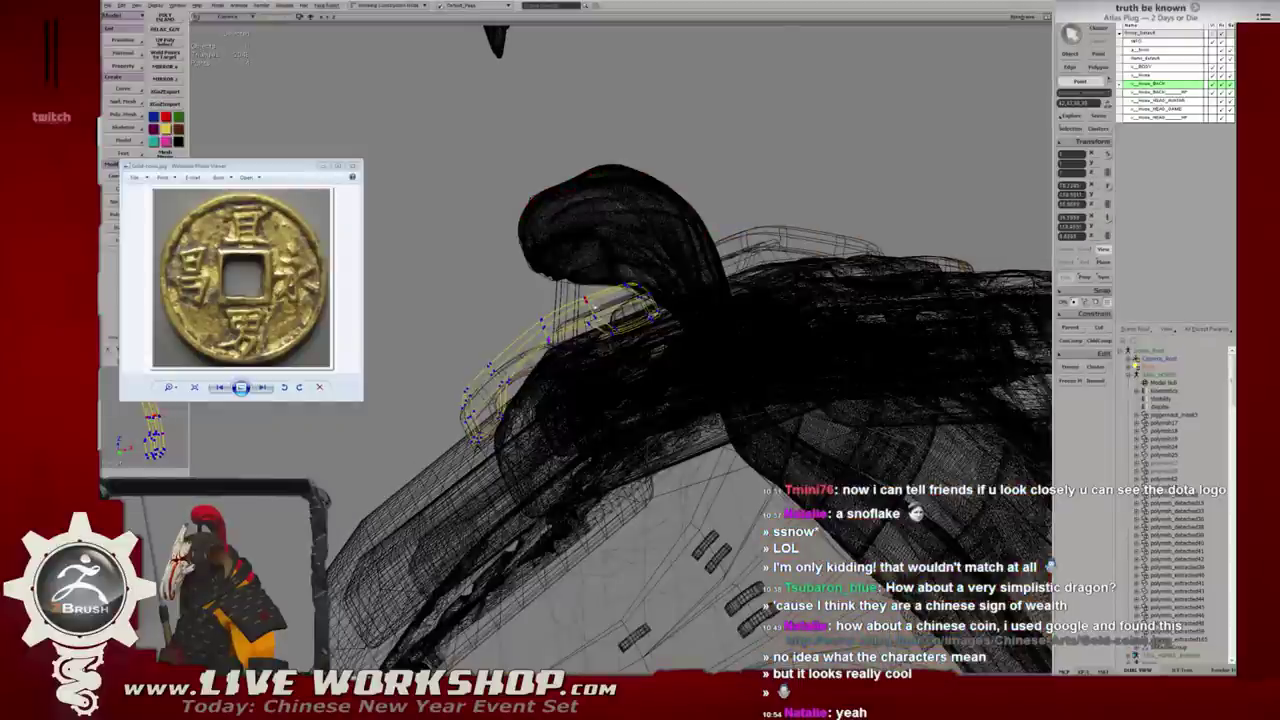
click(595, 306)
mouse_move(598, 302)
alt+mouse_down()
mouse_move(602, 314)
mouse_move(562, 349)
alt+mouse_up()
click(602, 314)
click(575, 349)
click(562, 349)
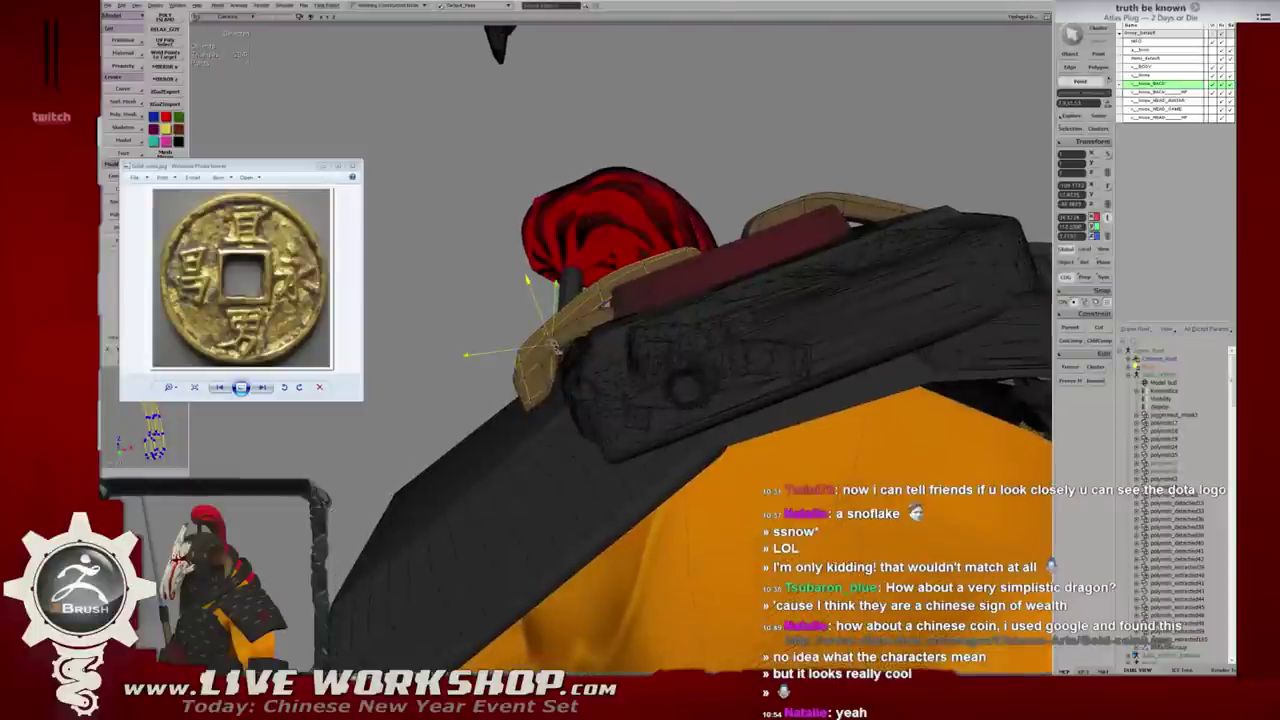
click(562, 349)
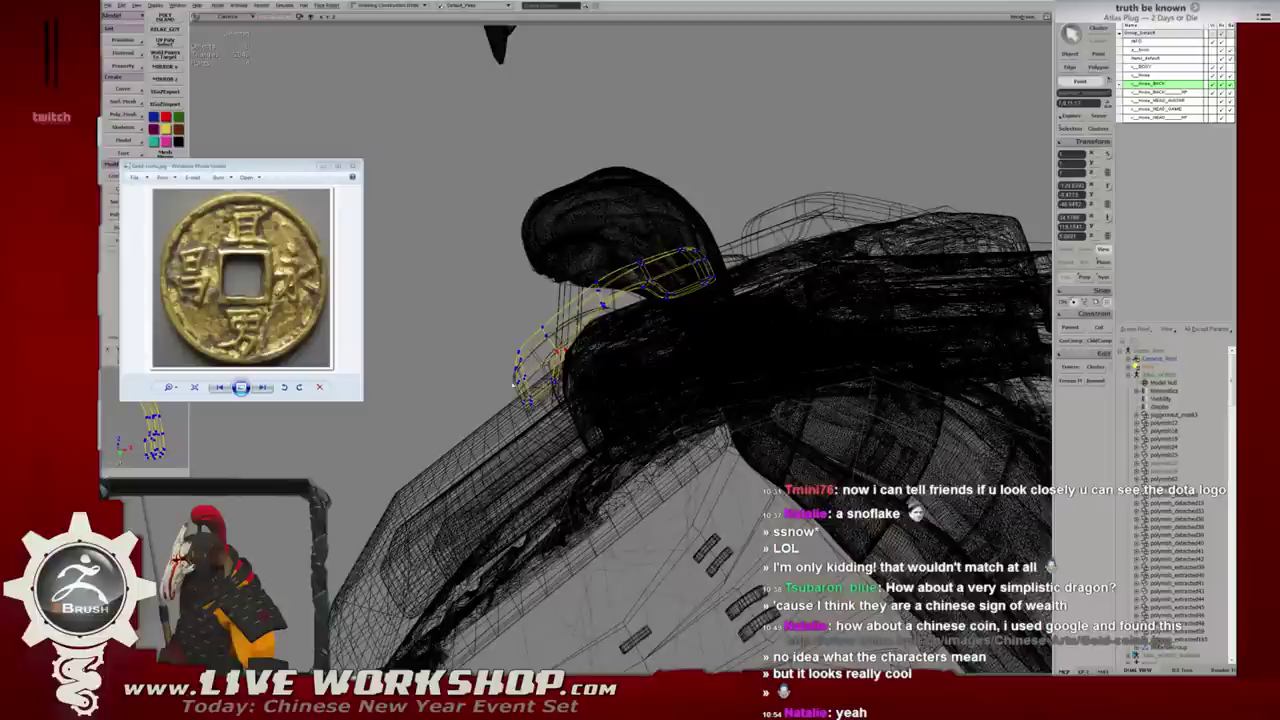
click(538, 385)
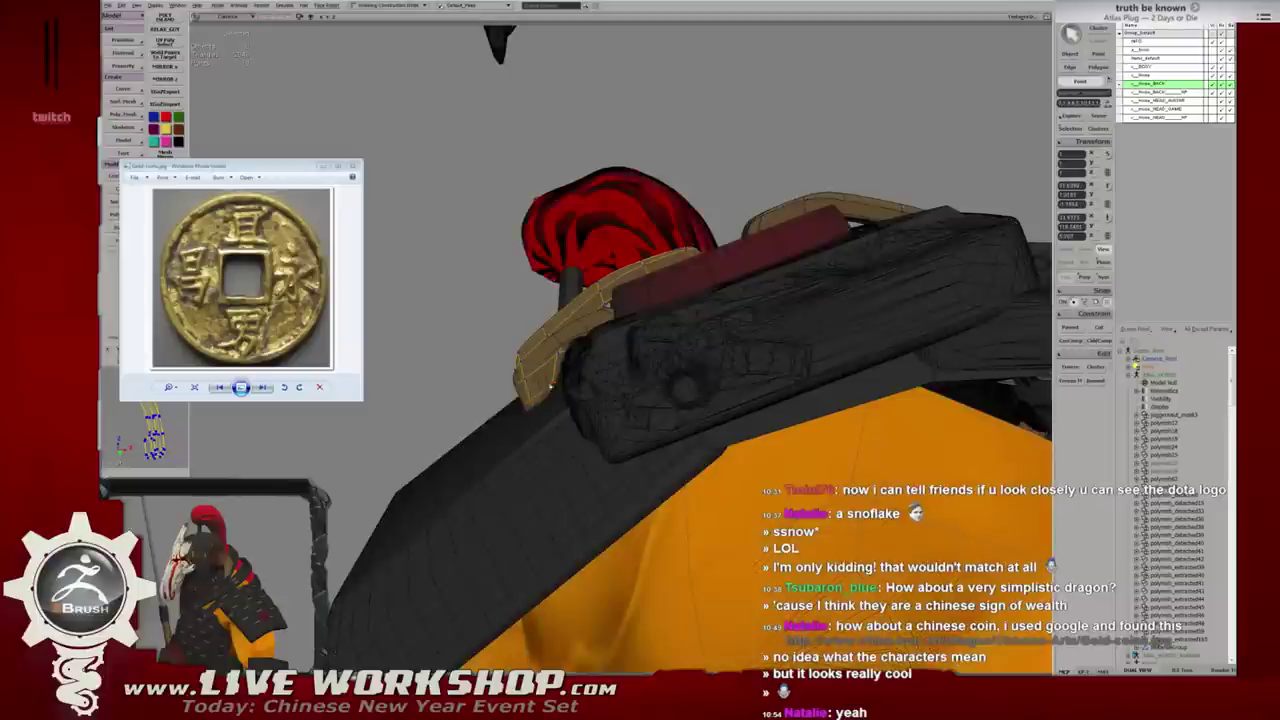
mouse_move(544, 394)
alt+mouse_down()
mouse_move(572, 398)
mouse_move(545, 400)
alt+mouse_up()
click(538, 405)
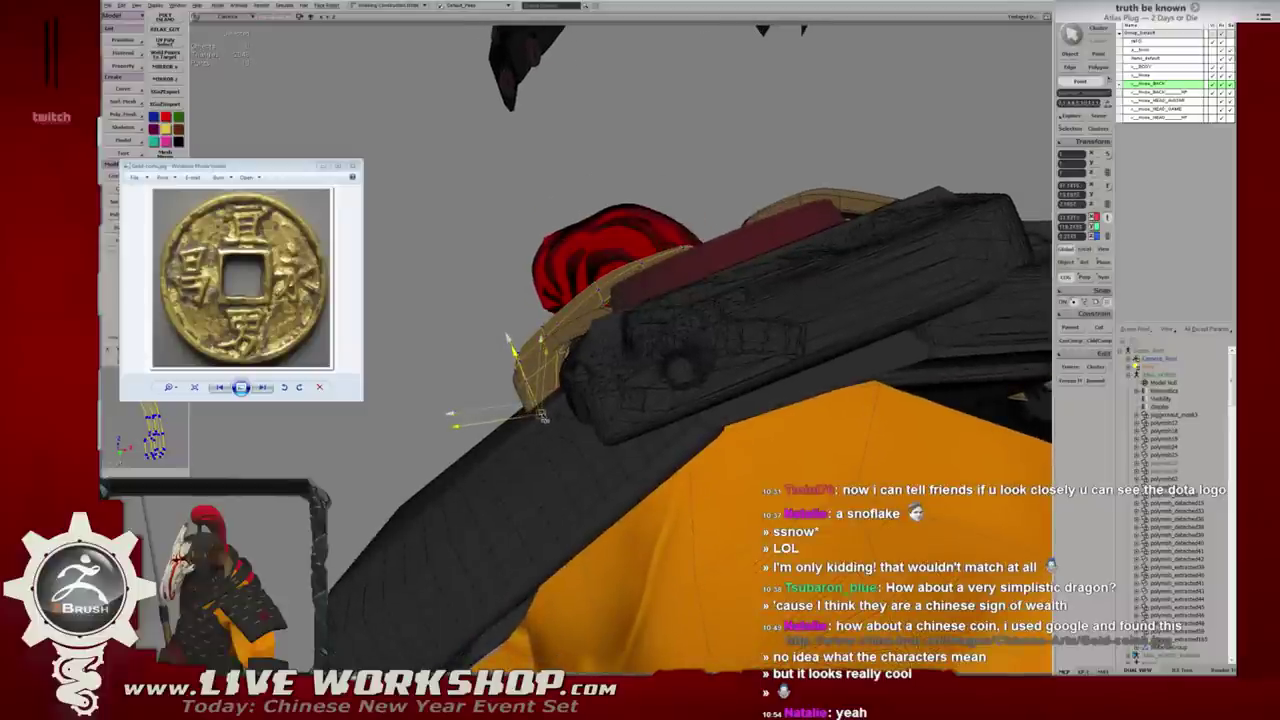
alt+drag(541, 416, 625, 350)
Select and frame the left strap on the red disc.
click(628, 345)
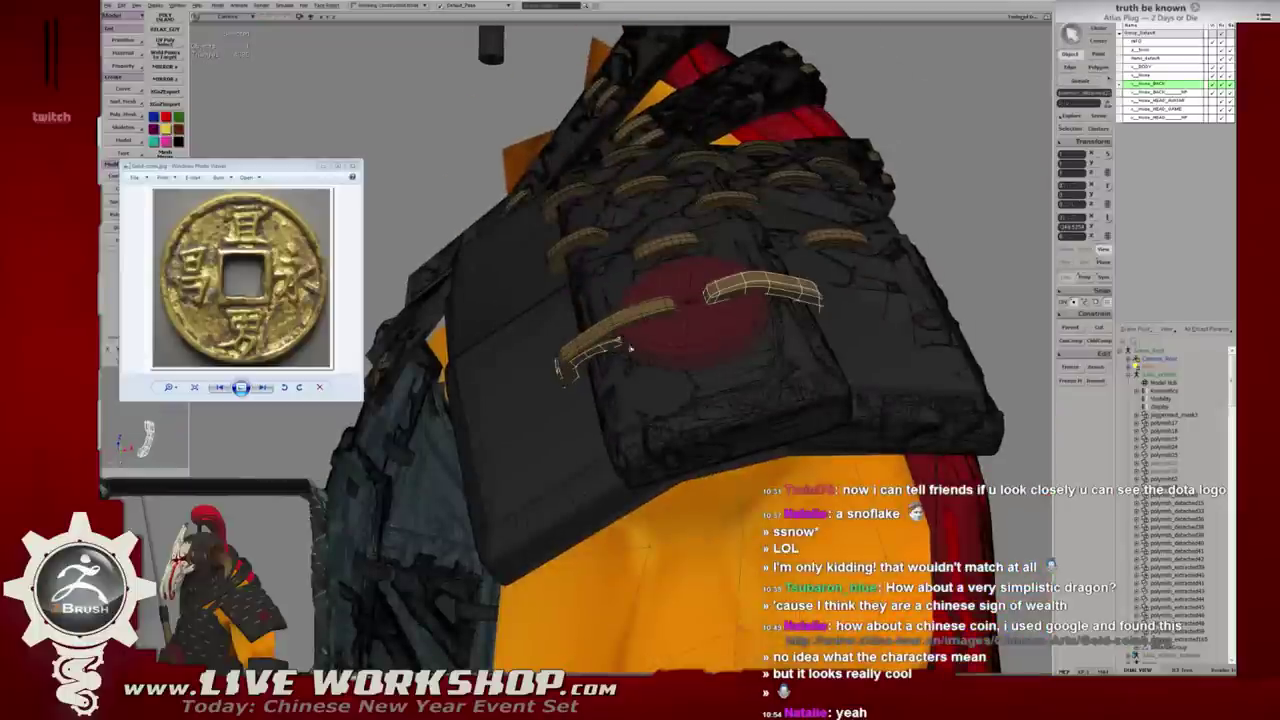
click(170, 18)
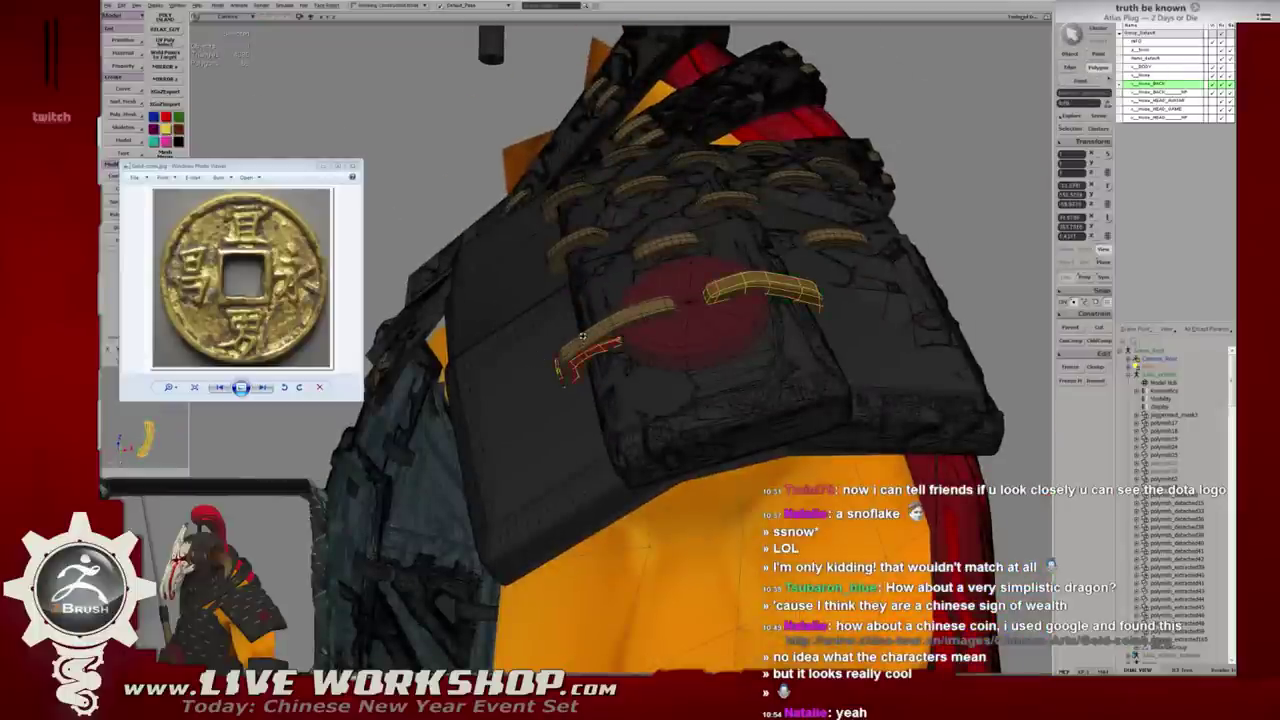
key(f)
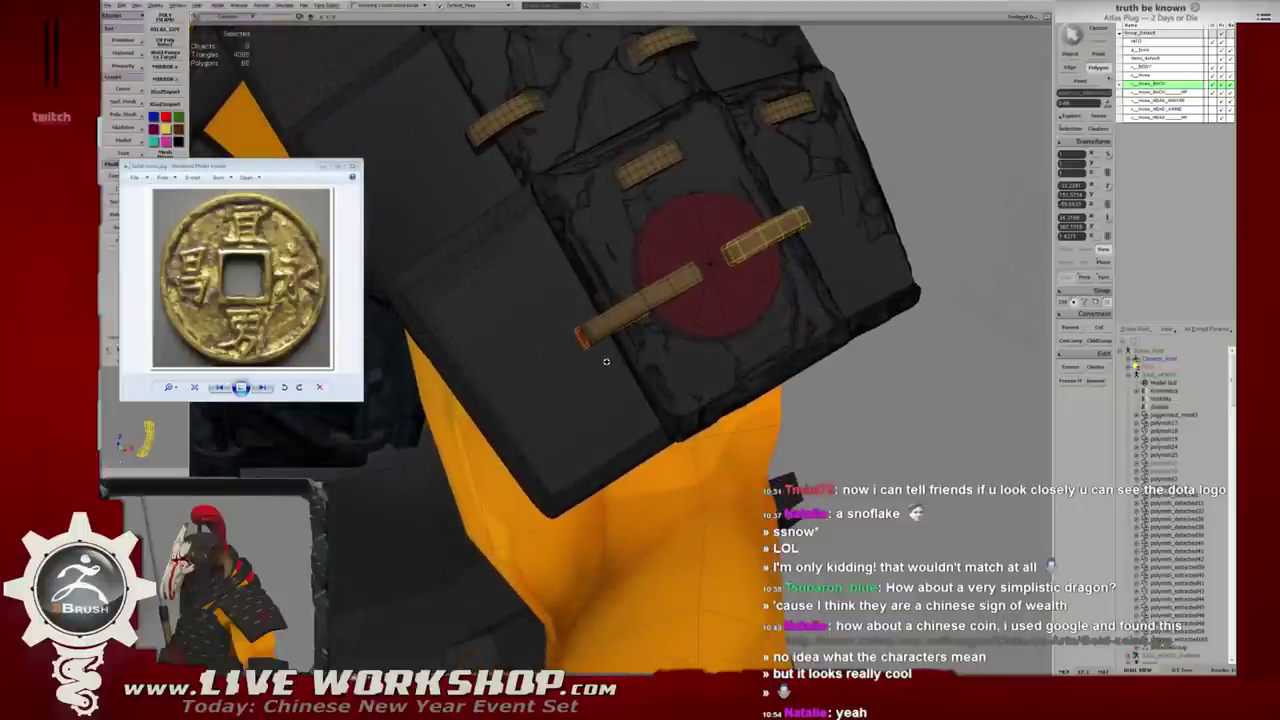
key(5)
mouse_move(630, 340)
alt+mouse_down()
mouse_move(666, 332)
mouse_move(649, 320)
mouse_move(642, 337)
mouse_move(664, 331)
mouse_move(652, 333)
alt+mouse_up()
scroll(666, 332, down, 5)
scroll(649, 320, up, 5)
click(596, 320)
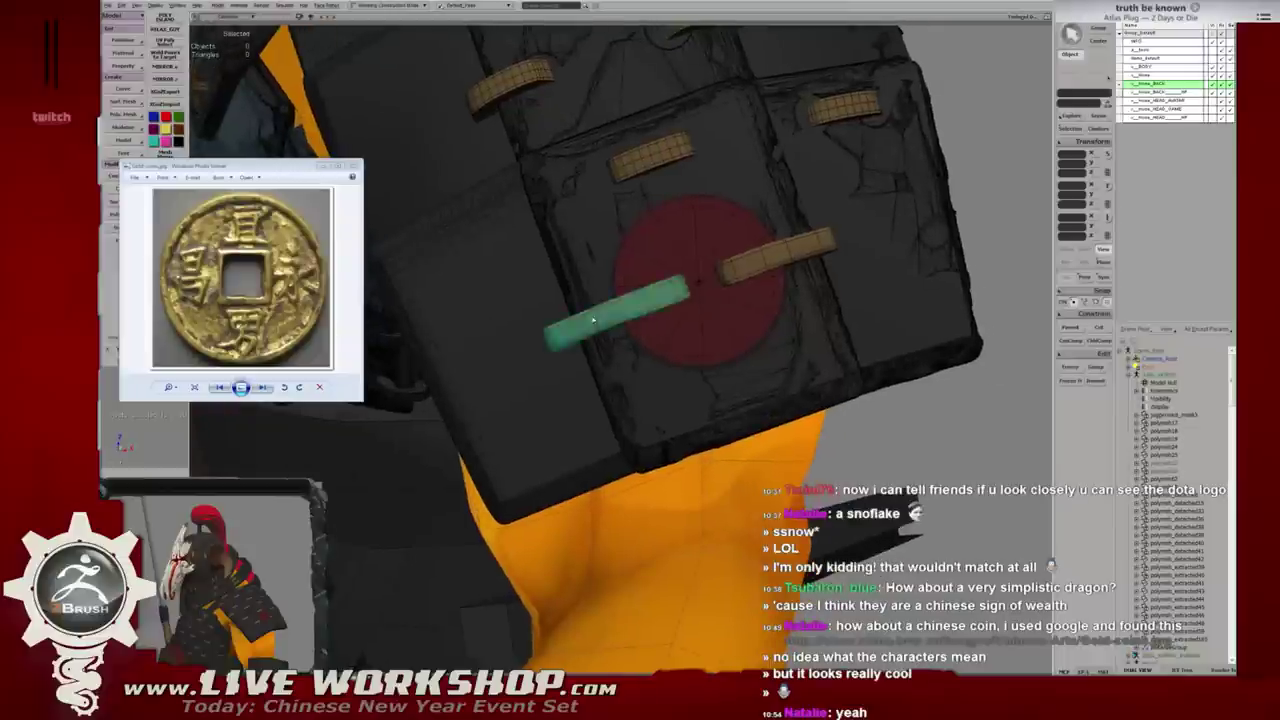
key(w)
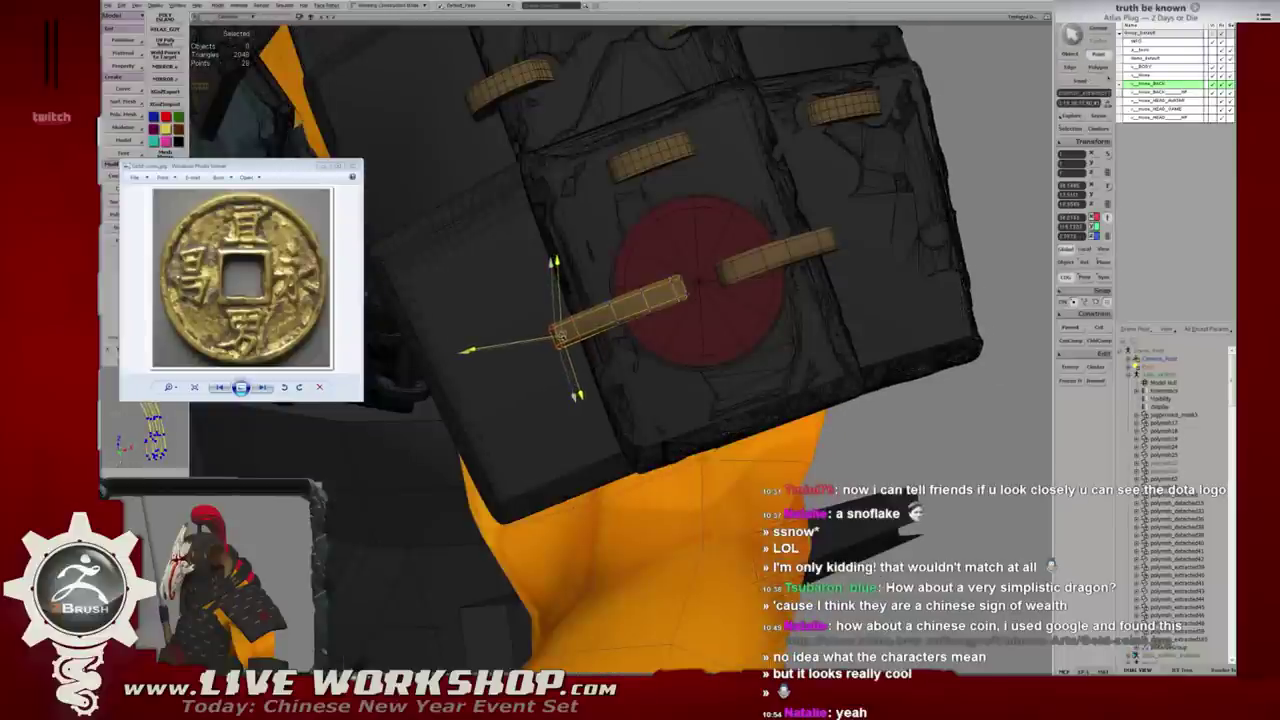
key(q)
Pull the front strap's end vertex down and right to level it.
middle_drag(940, 440, 650, 289)
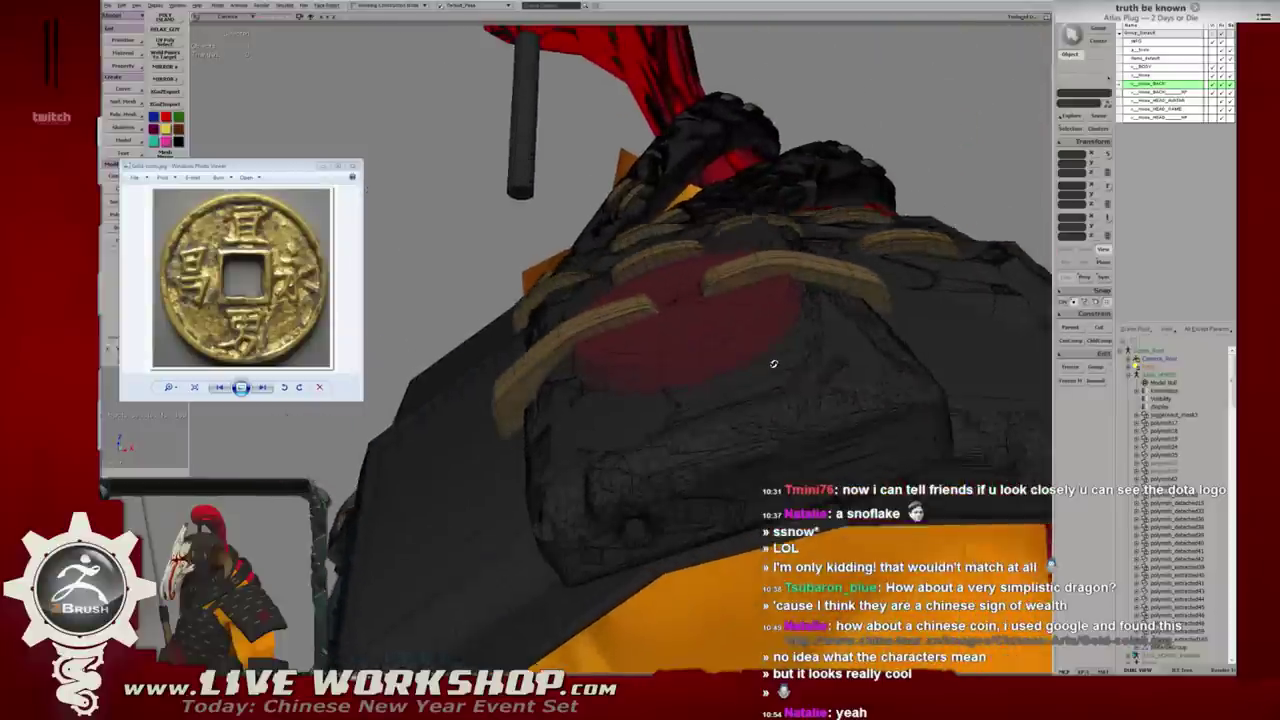
click(650, 289)
key(4)
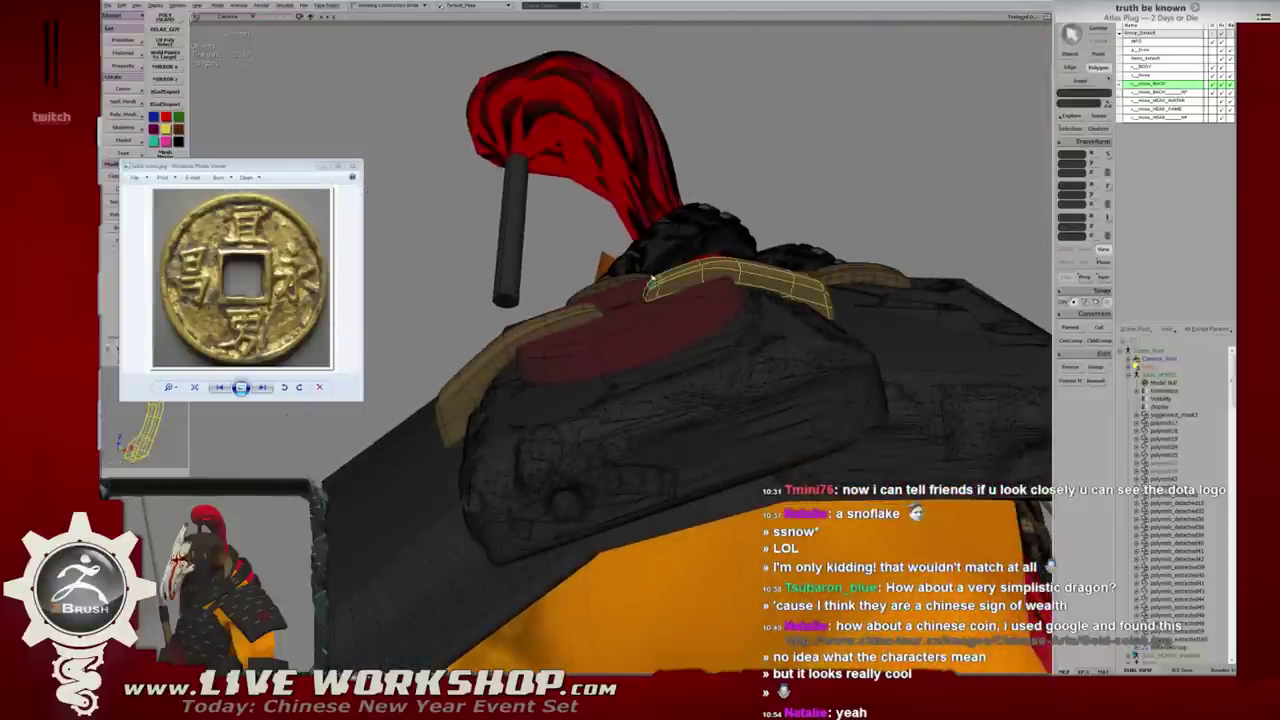
alt+middle_drag(652, 286, 694, 265)
key(w)
key(1)
click(665, 240)
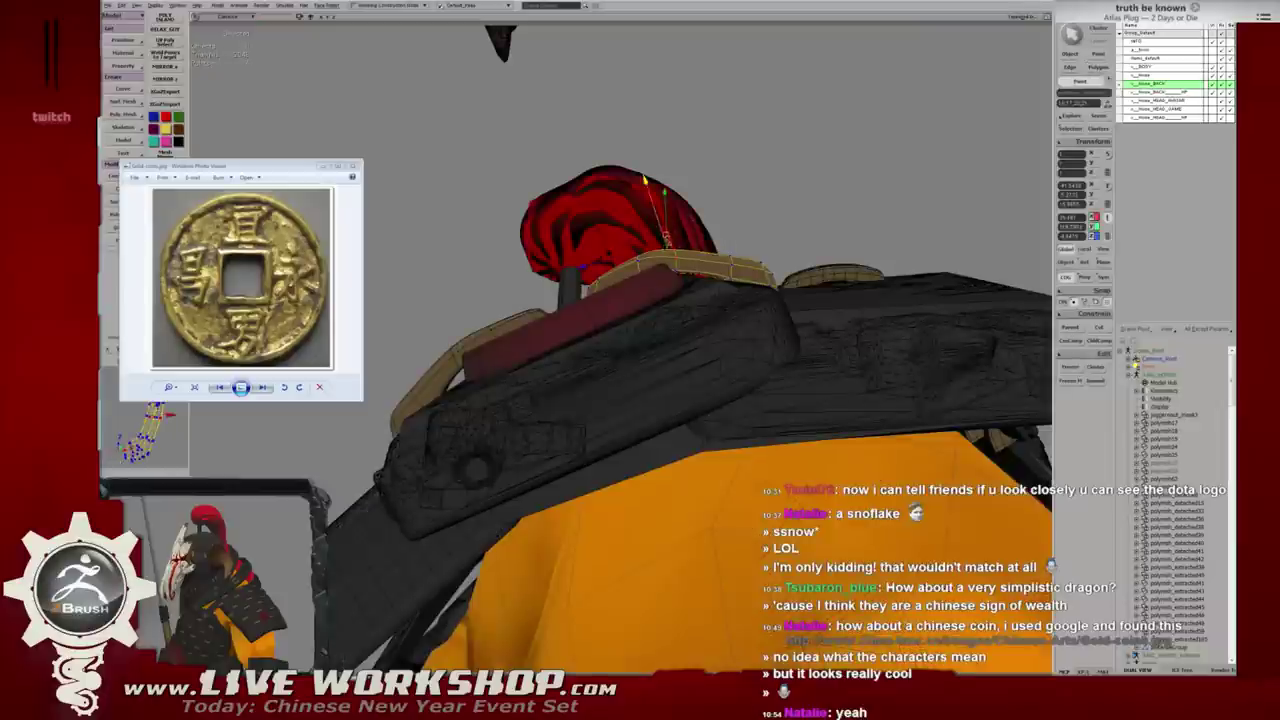
drag(667, 247, 675, 263)
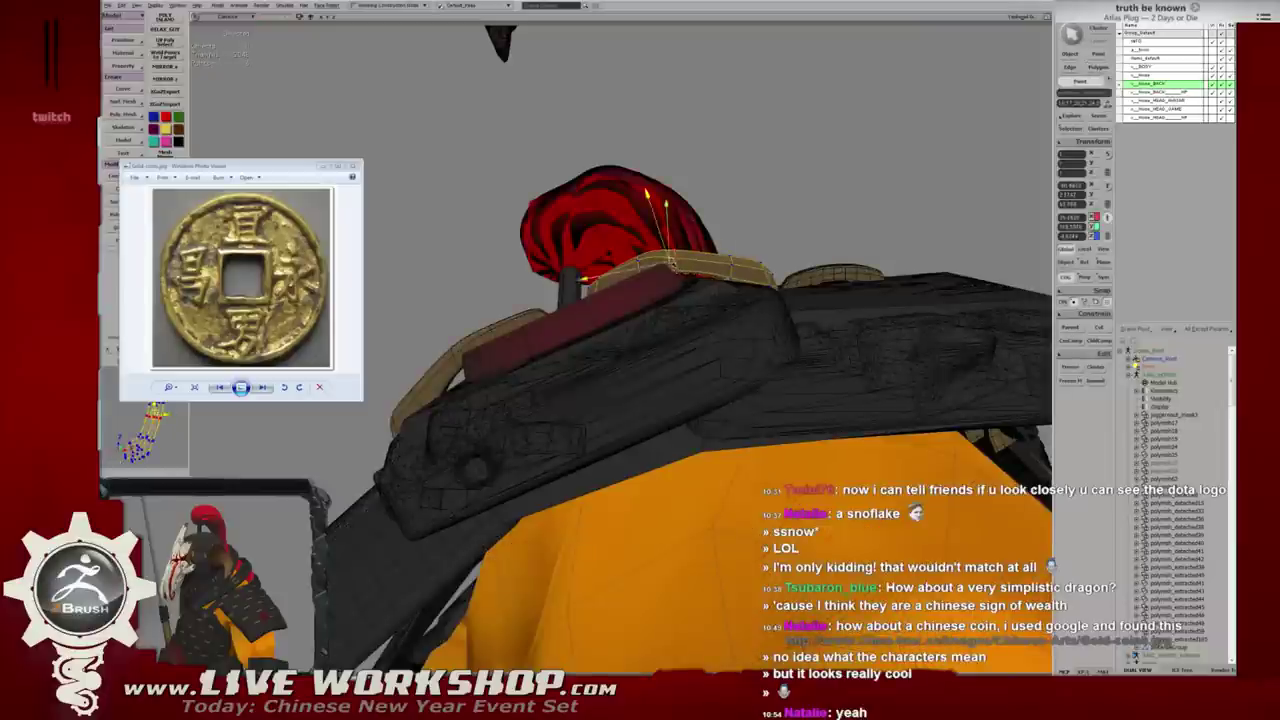
key(1)
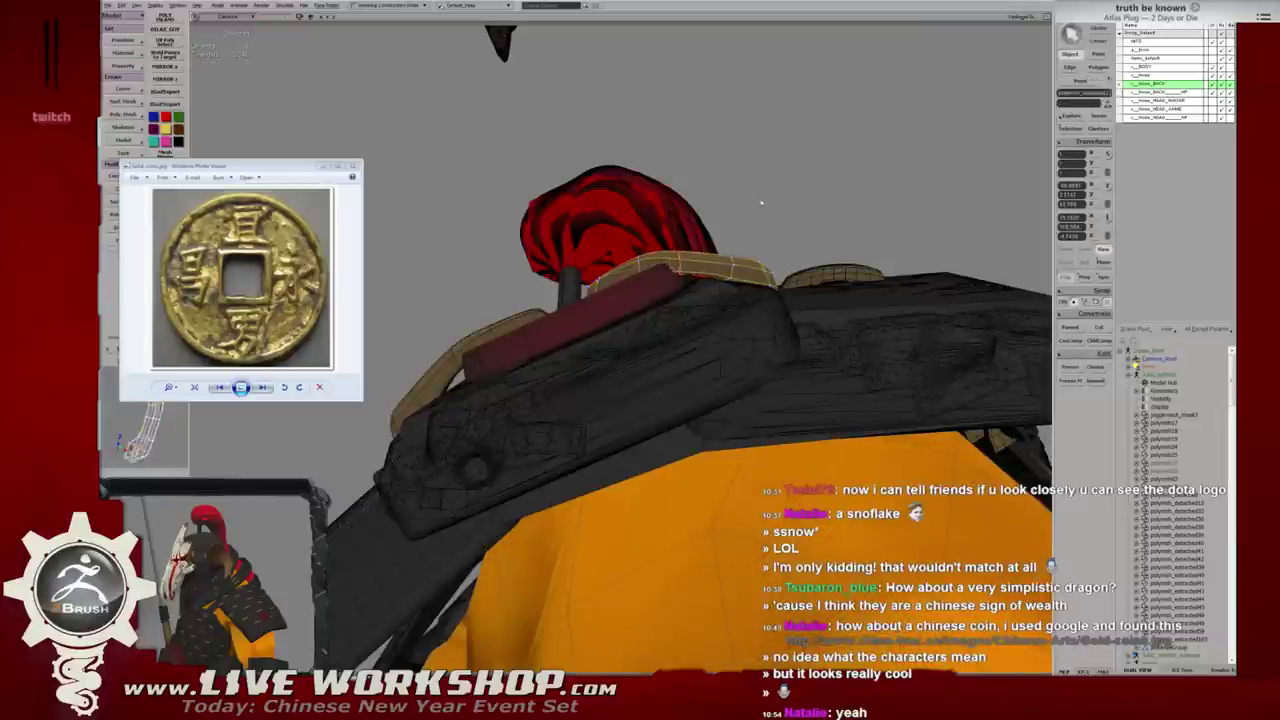
mouse_move(675, 263)
alt+middle_down()
mouse_move(694, 297)
mouse_move(768, 328)
mouse_move(724, 312)
alt+middle_up()
Inspect the right strap's vertices in wireframe with move handles, then deselect it.
click(724, 312)
key(w)
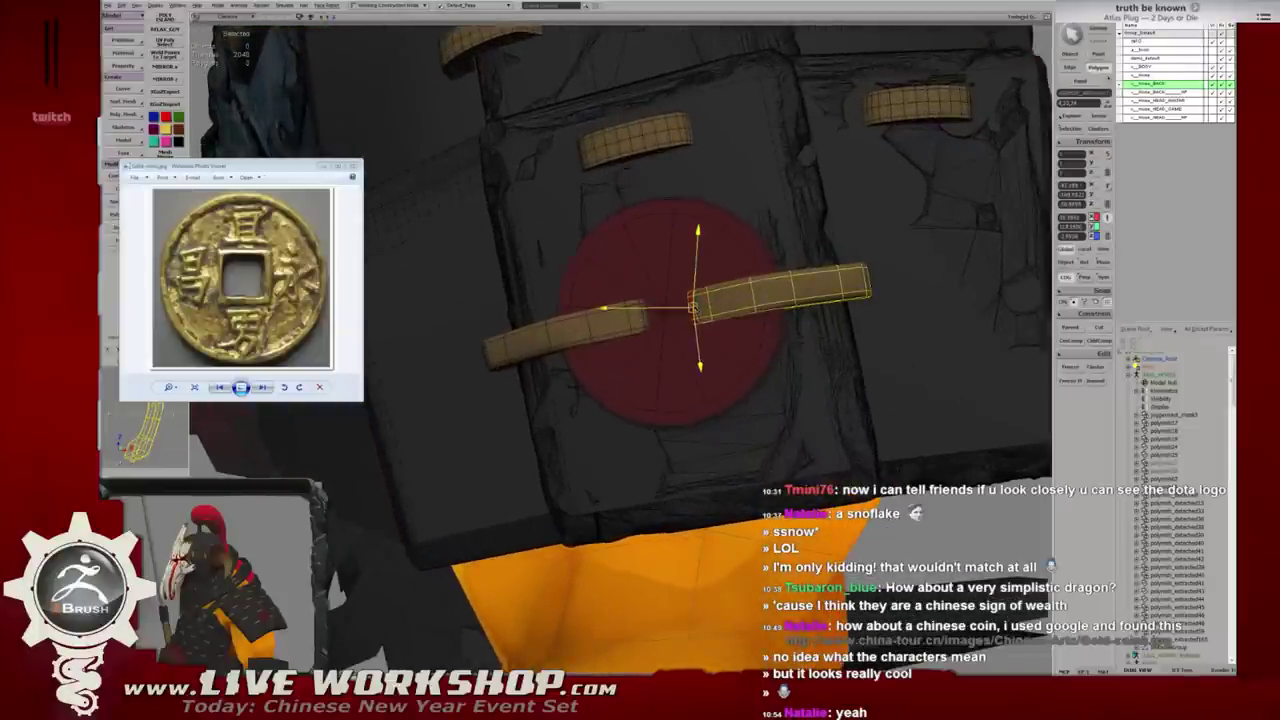
alt+middle_drag(690, 306, 641, 313)
key(F3)
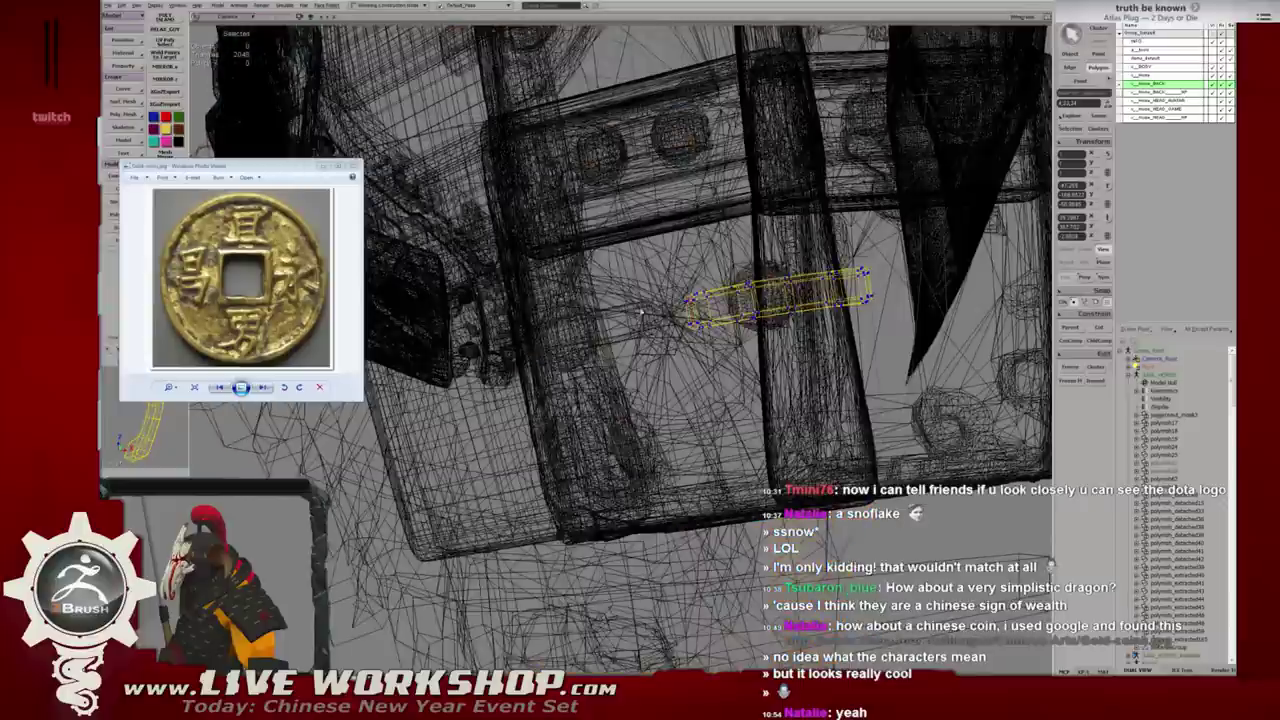
key(5)
alt+drag(641, 313, 651, 312)
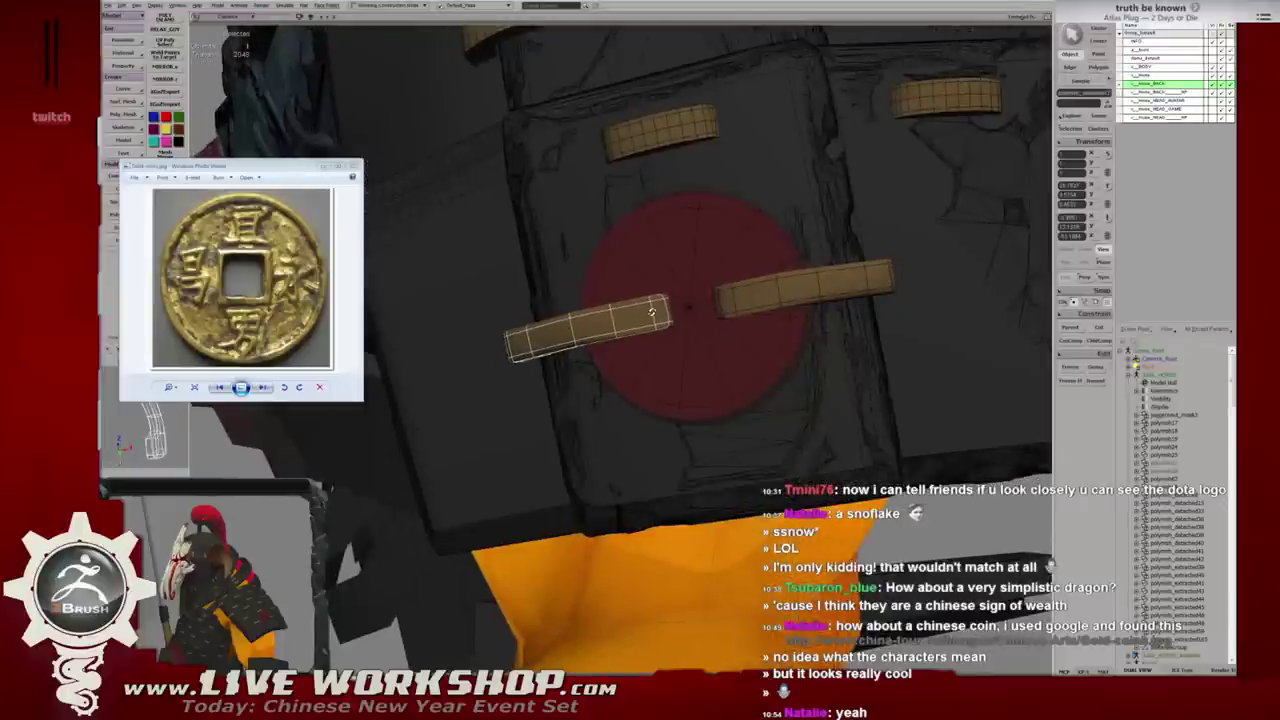
key(1)
key(F3)
key(w)
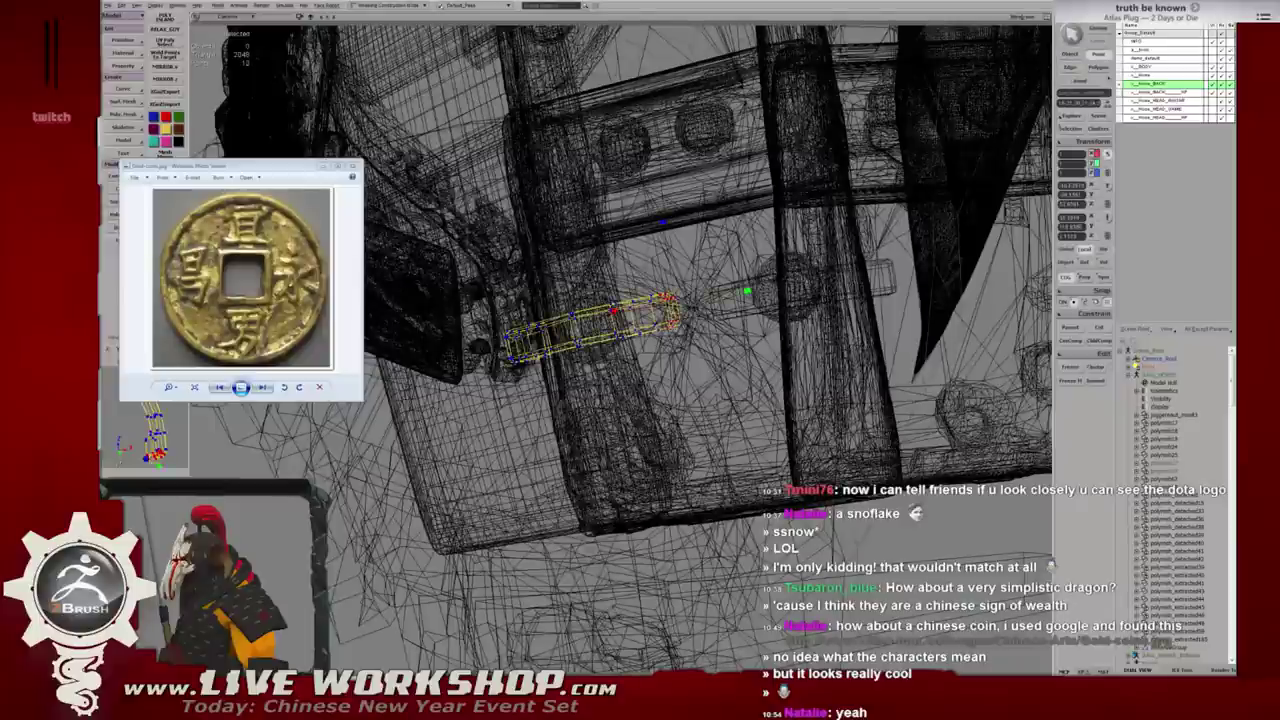
key(F3)
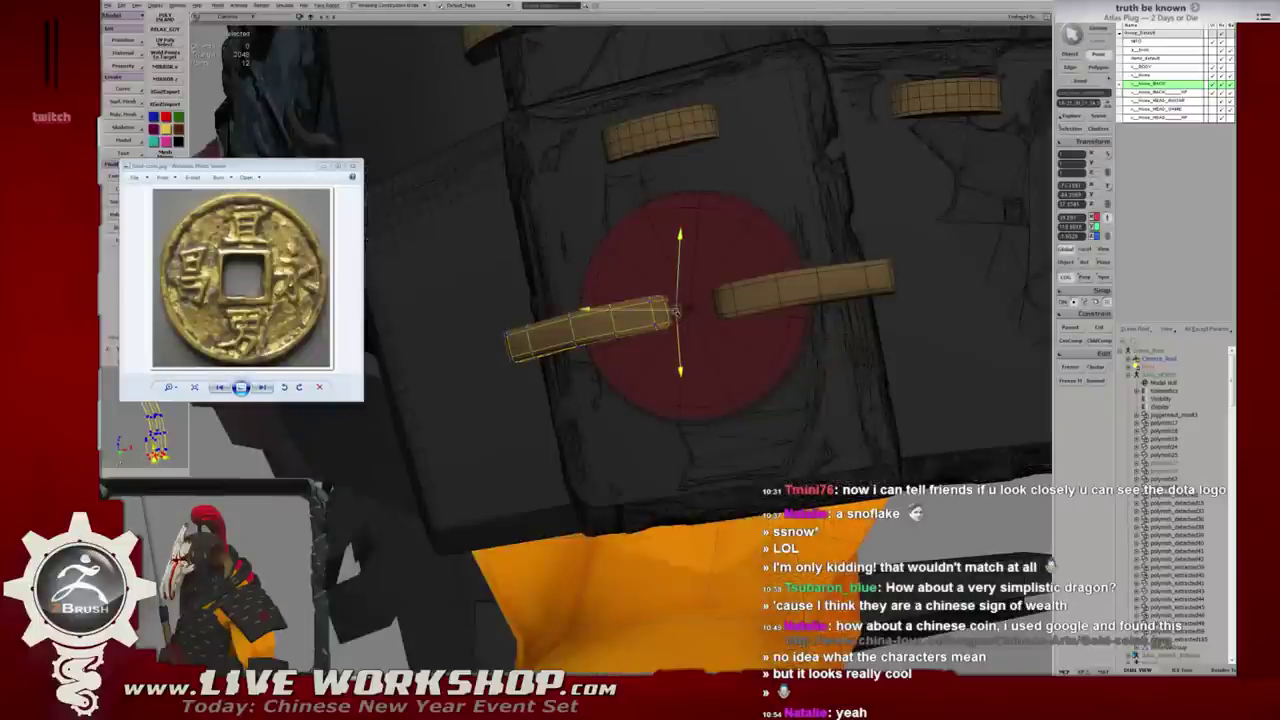
key(ctrl+d)
Select both straps on the red disc and shift the coin reference window aside.
mouse_move(676, 312)
alt+middle_down()
mouse_move(268, 465)
mouse_move(713, 240)
alt+middle_up()
click(686, 314)
ctrl+click(636, 332)
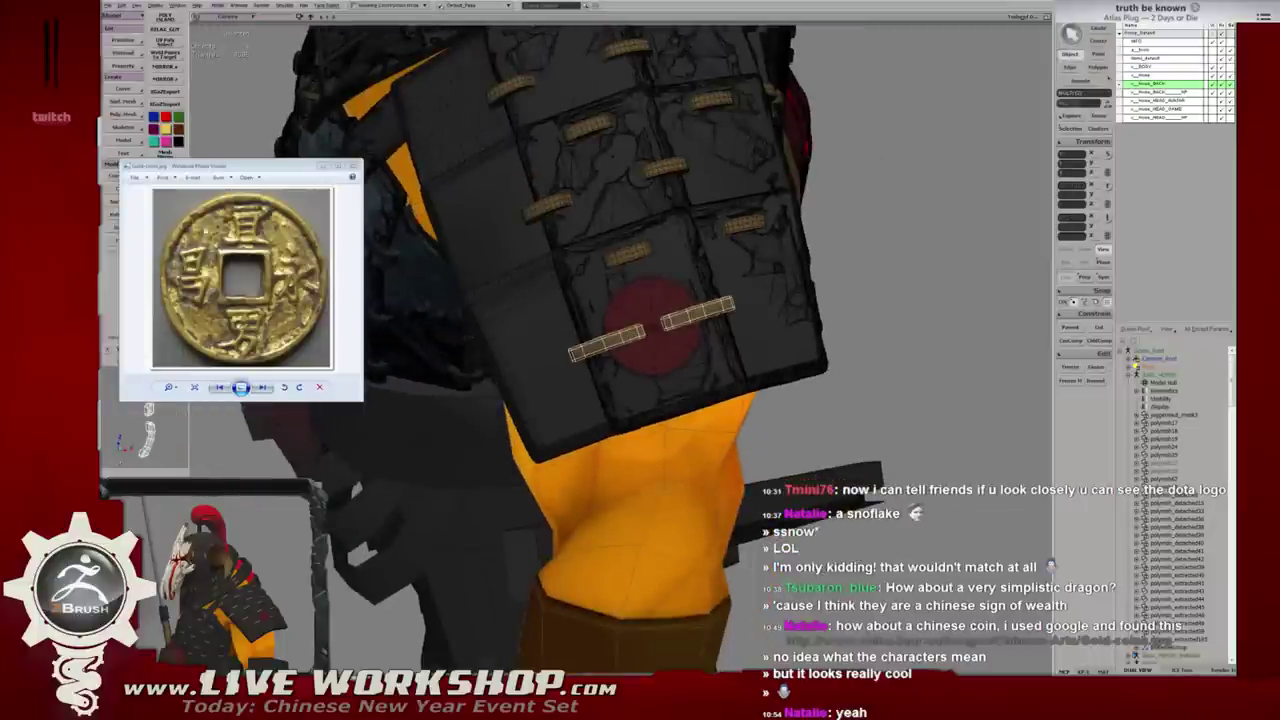
drag(232, 167, 249, 223)
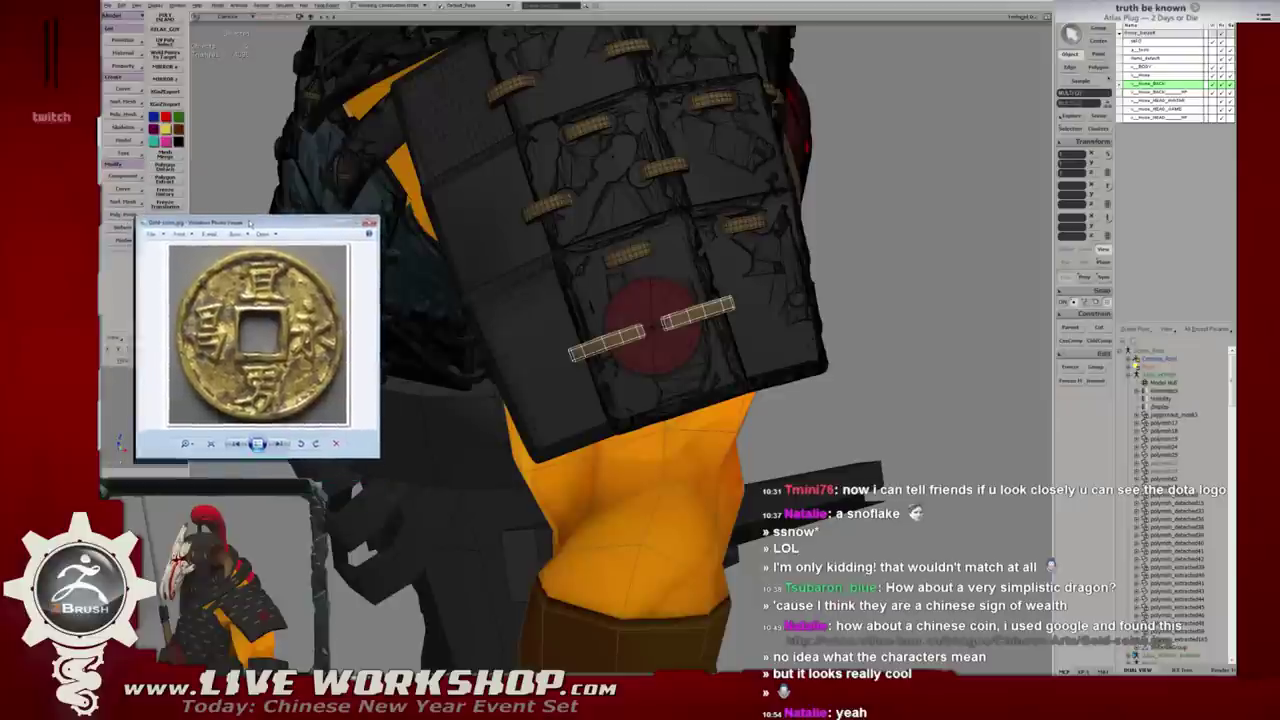
Select the right strap over the red disc and nudge it slightly downward.
click(435, 240)
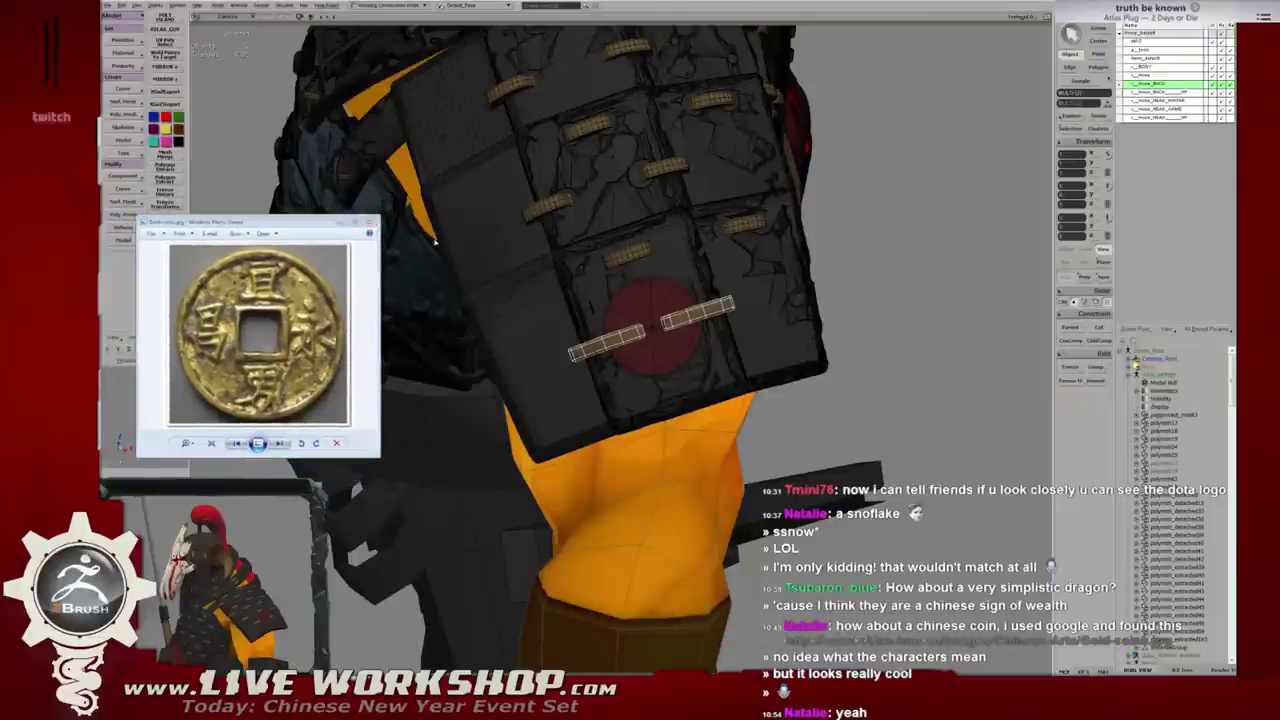
mouse_move(856, 345)
middle_down()
mouse_move(808, 262)
mouse_move(609, 304)
mouse_move(703, 347)
middle_up()
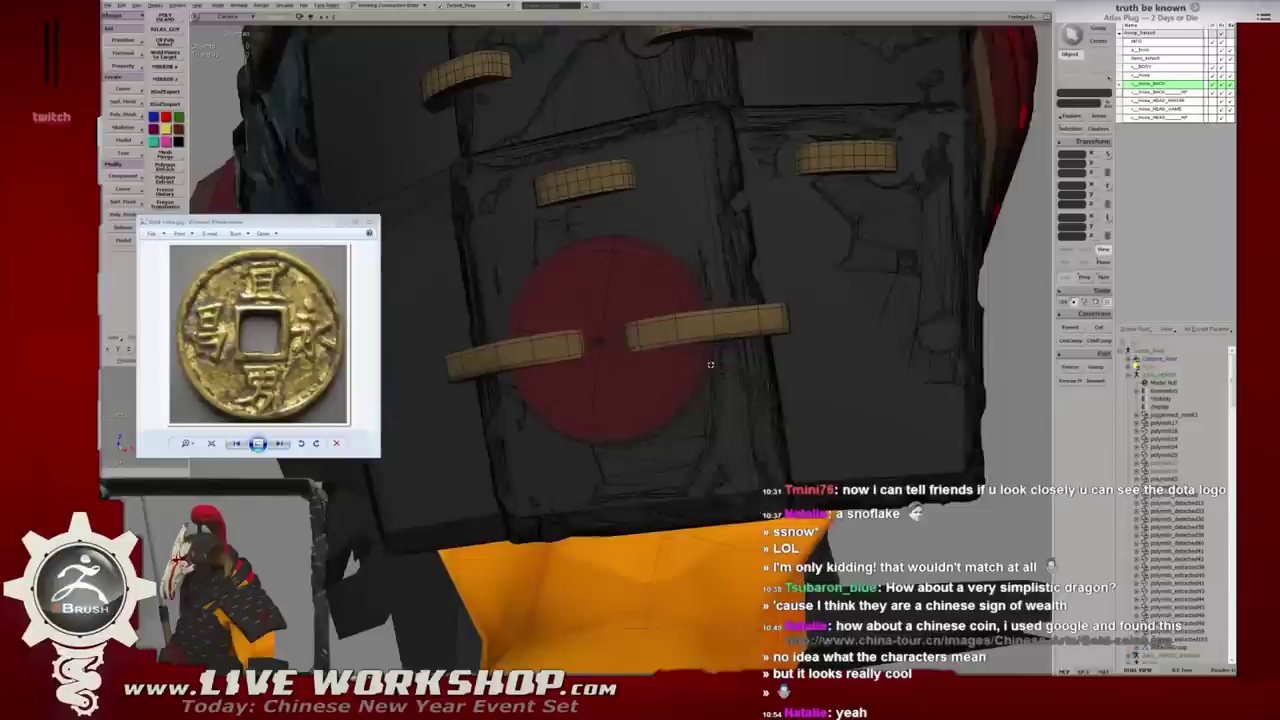
double_click(702, 348)
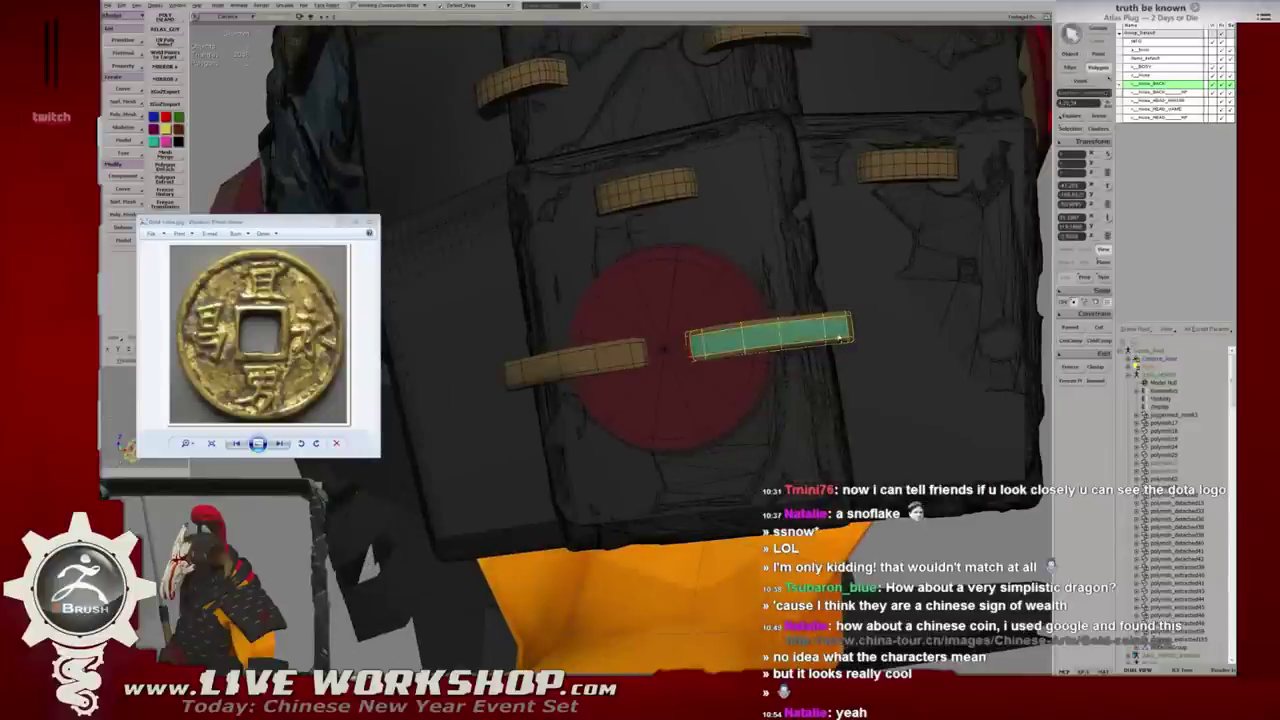
key(w)
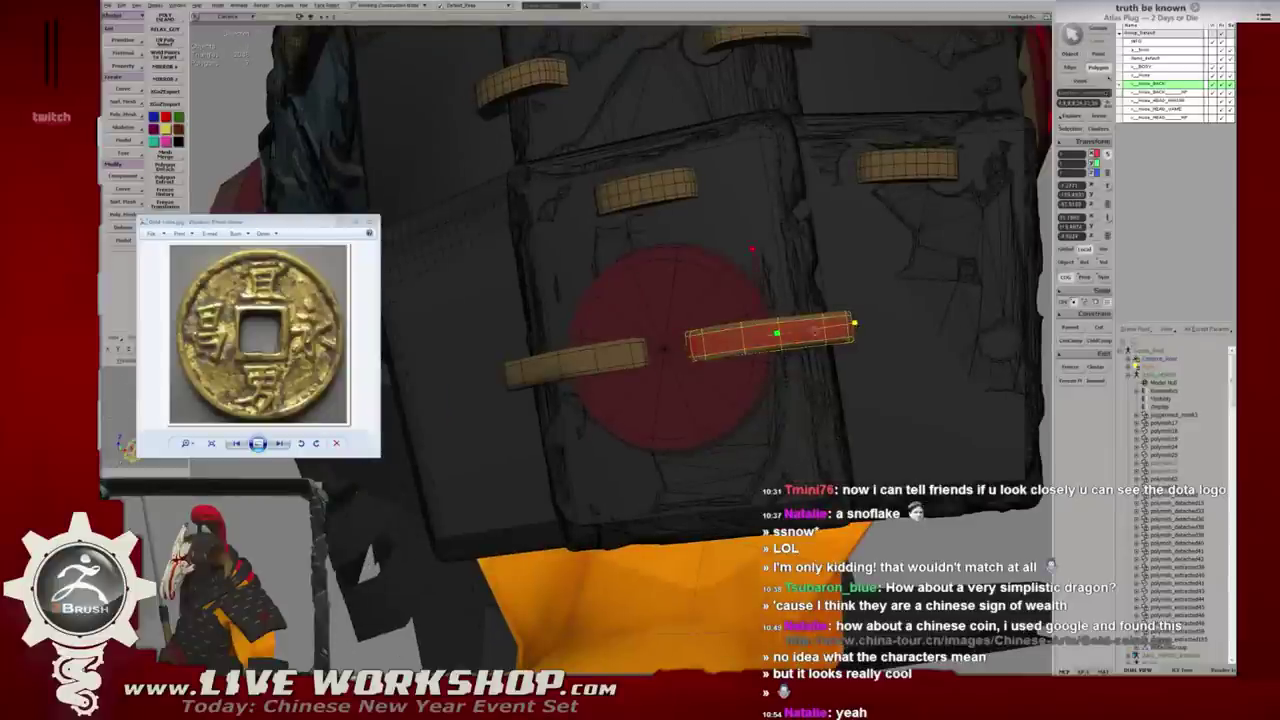
drag(754, 250, 763, 277)
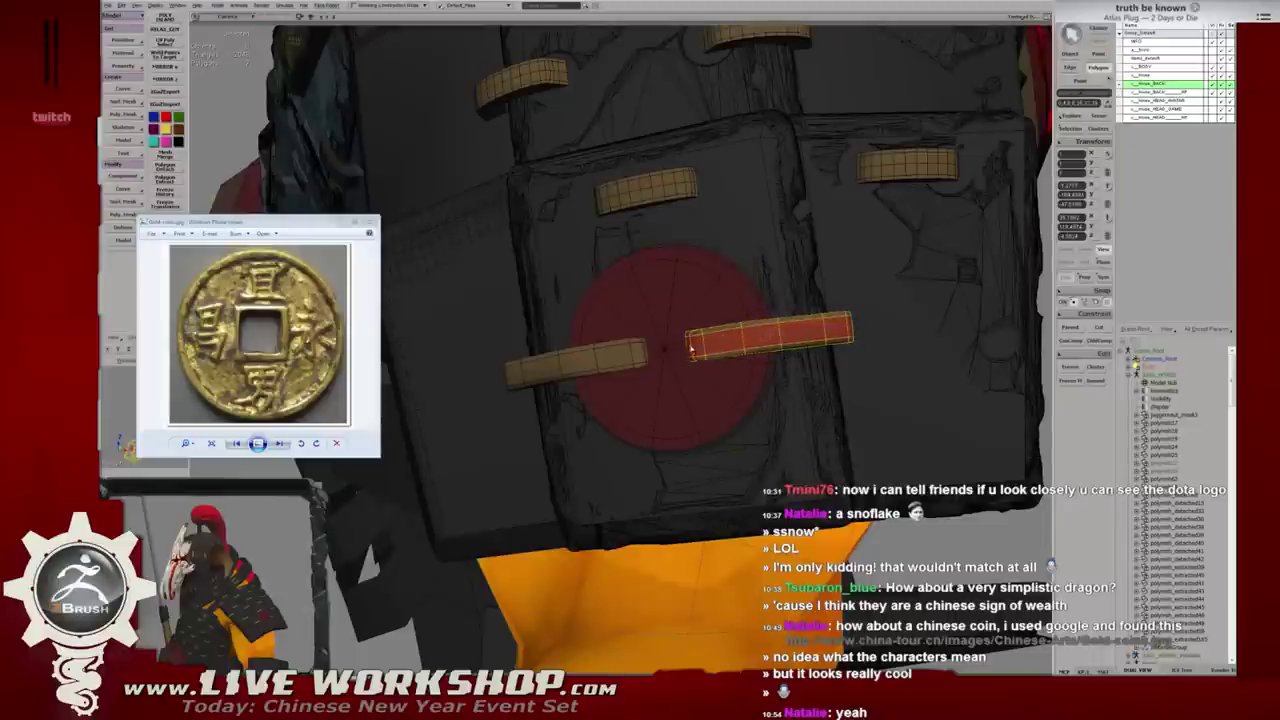
Reselect the whole right strap and open the Move tool's proportional settings.
key(w)
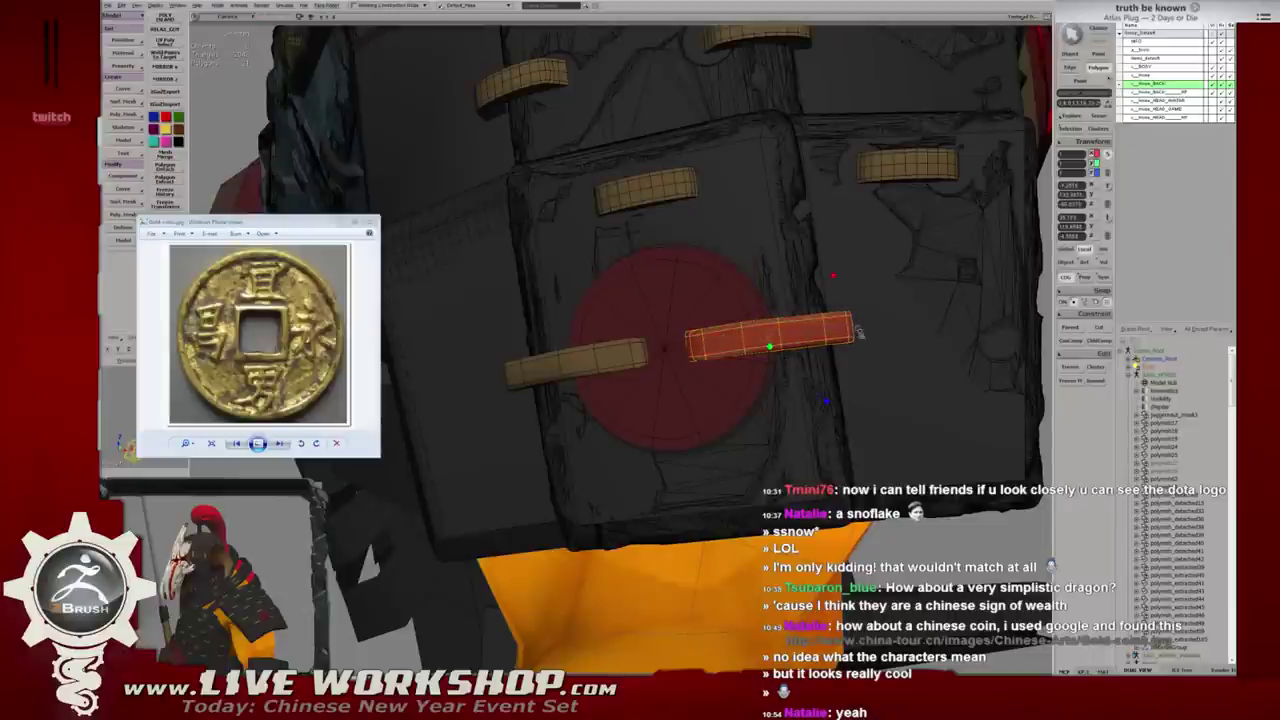
alt+drag(787, 324, 785, 334)
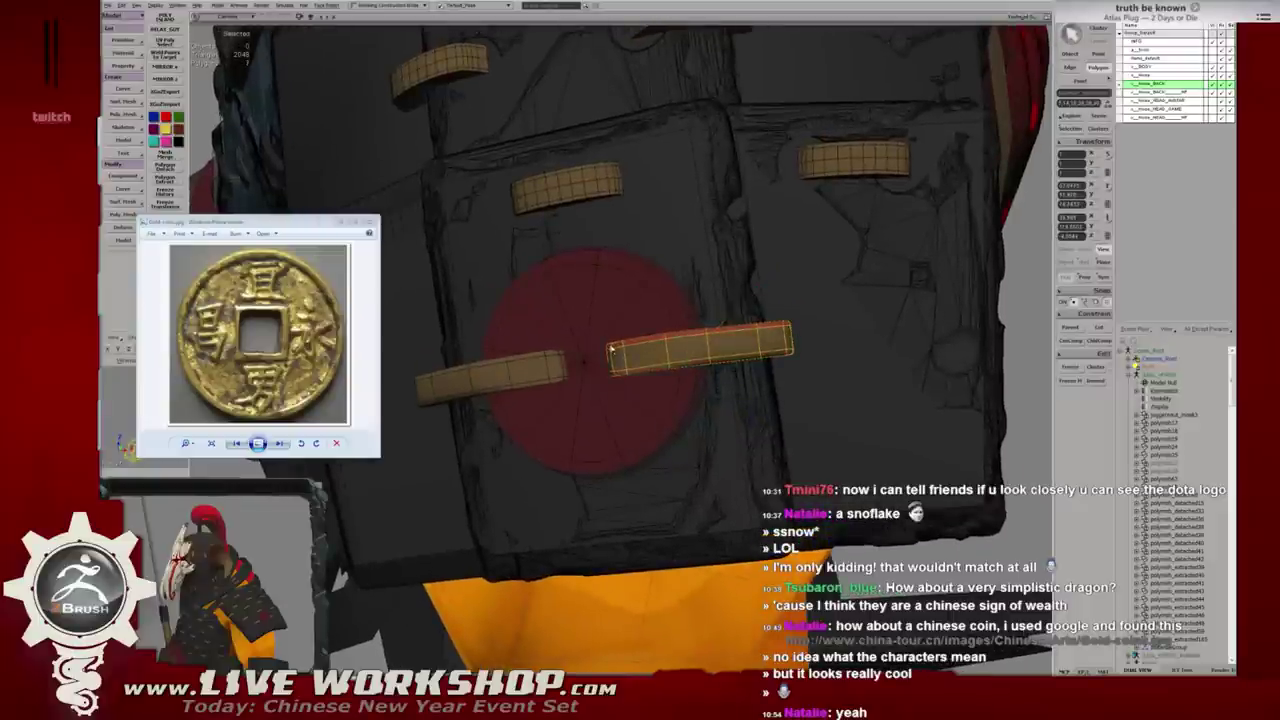
key(w)
key(q)
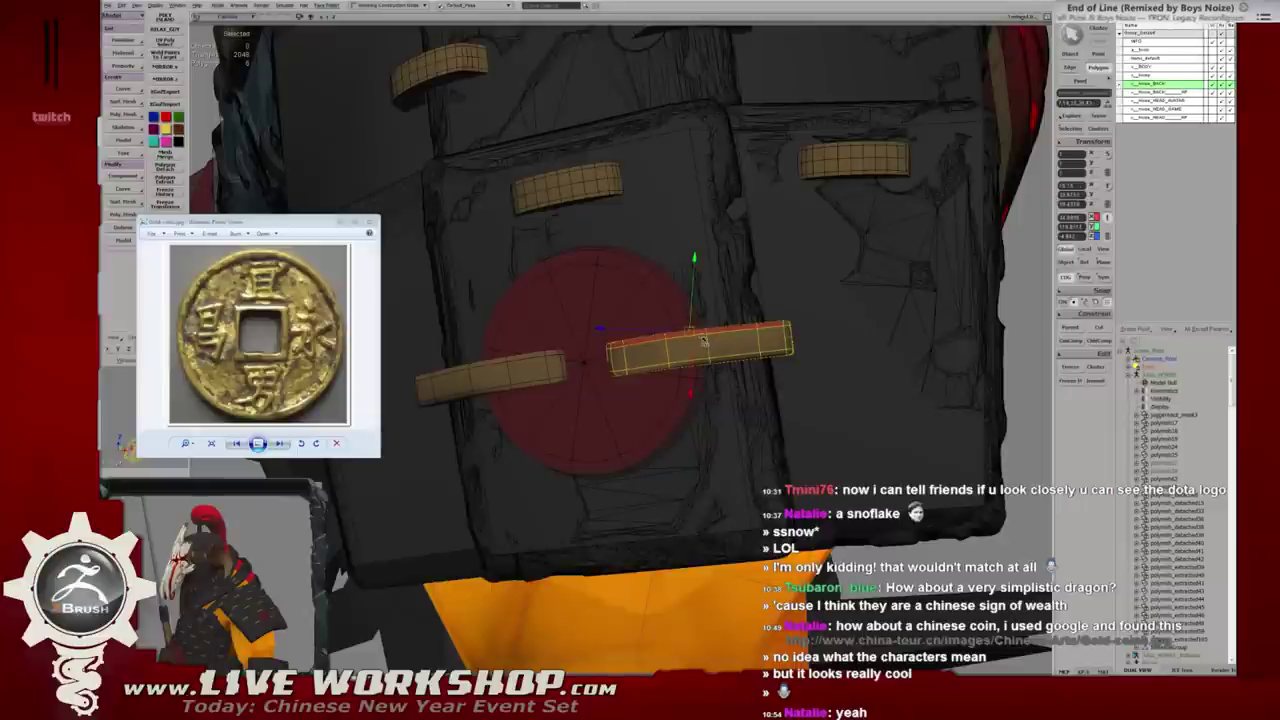
click(626, 357)
double_click(626, 358)
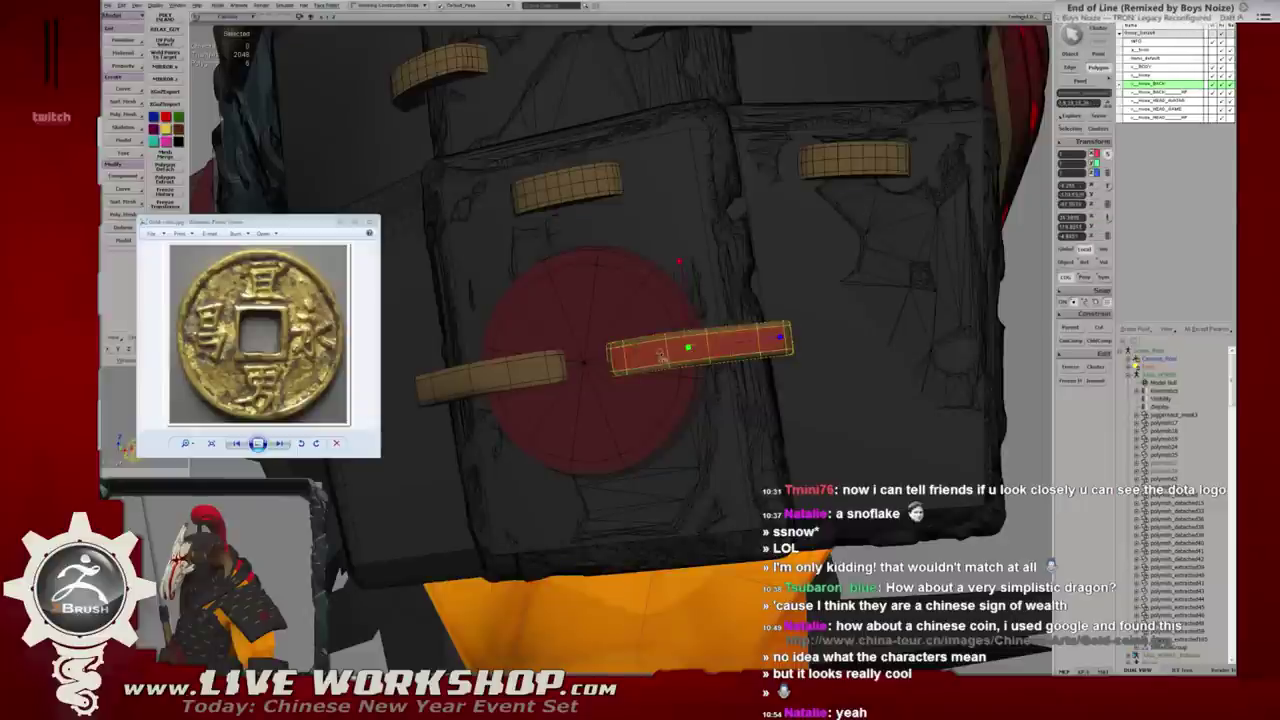
click(1084, 277)
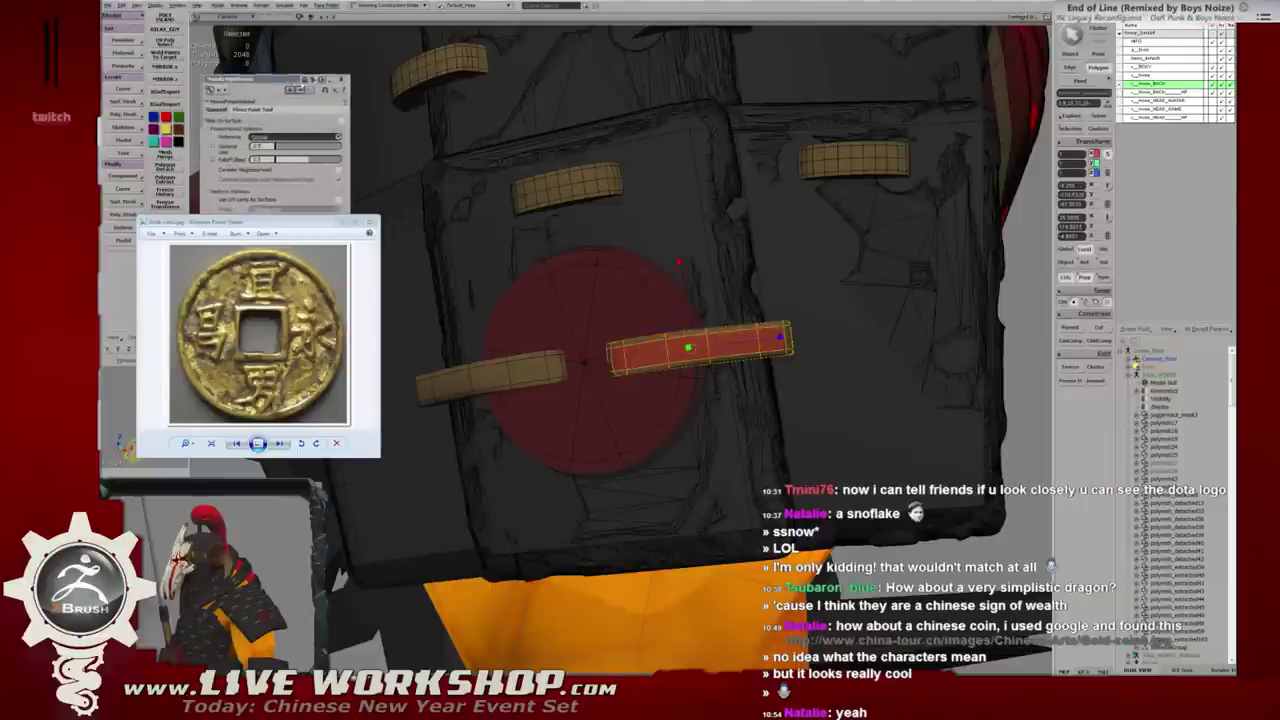
Move the settings panel off the straps and change the proportional falloff distance.
drag(260, 78, 898, 186)
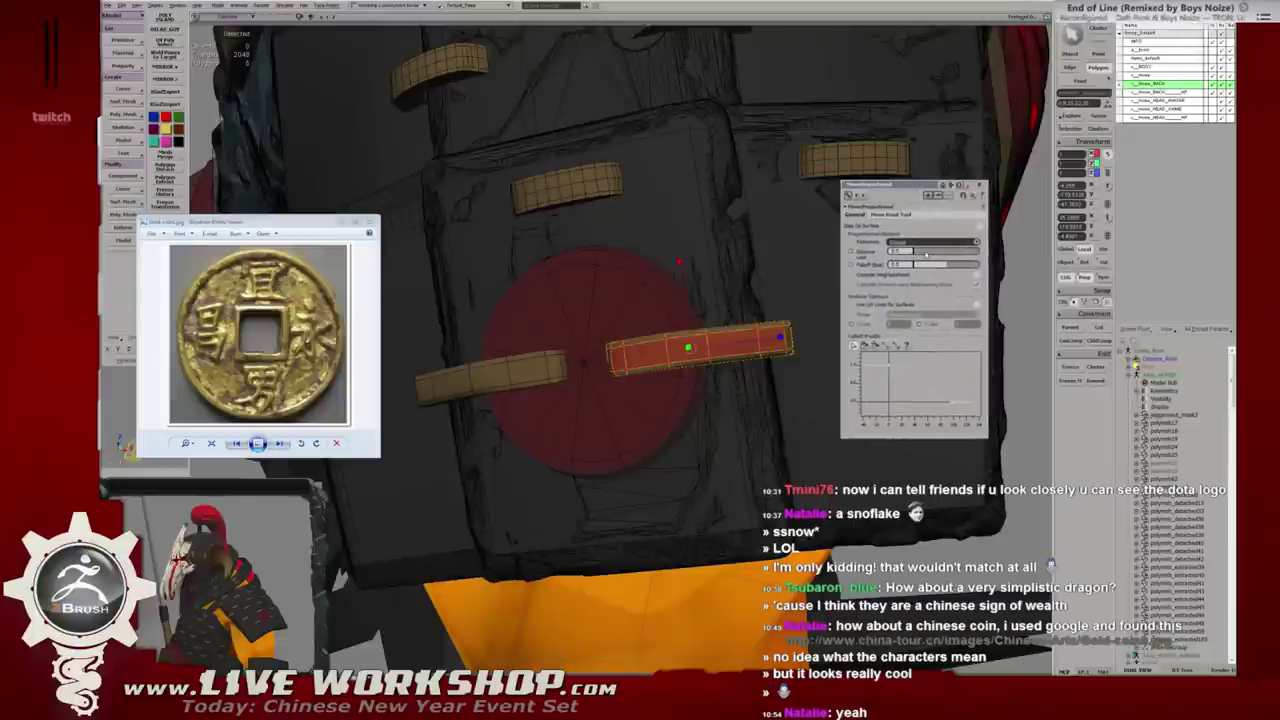
drag(912, 251, 938, 255)
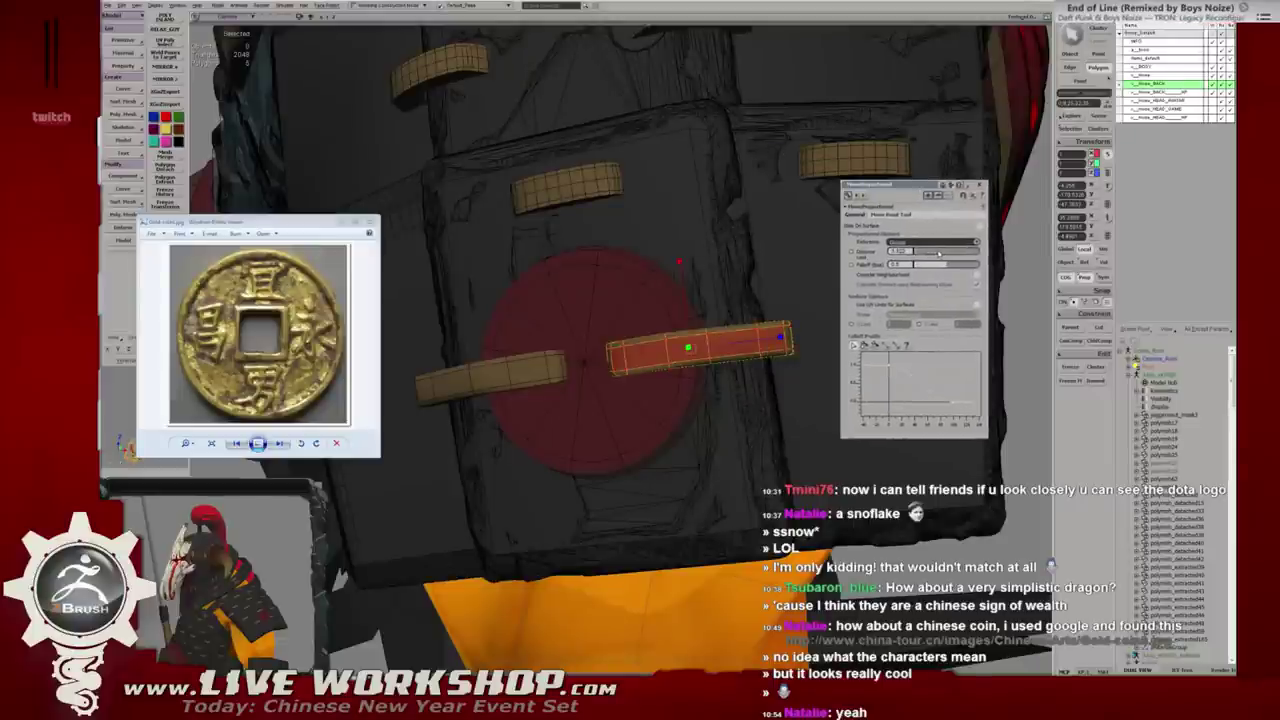
middle_drag(790, 300, 734, 320)
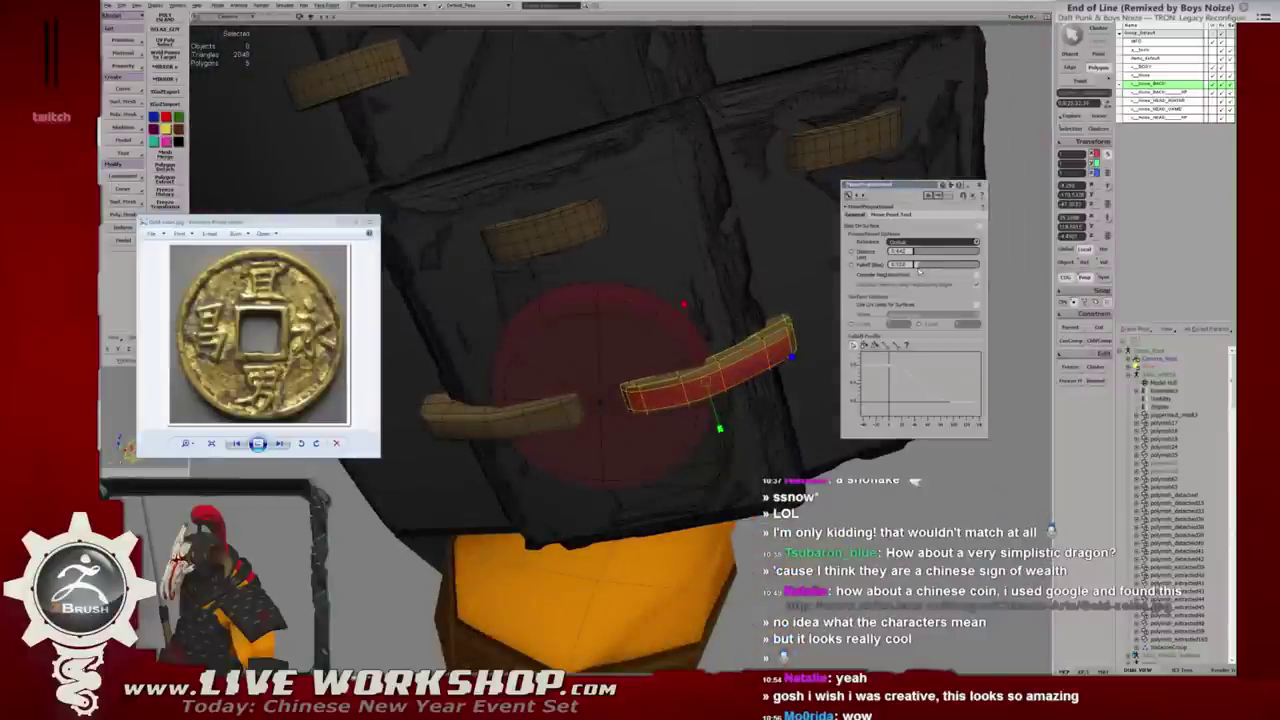
middle_drag(754, 329, 686, 298)
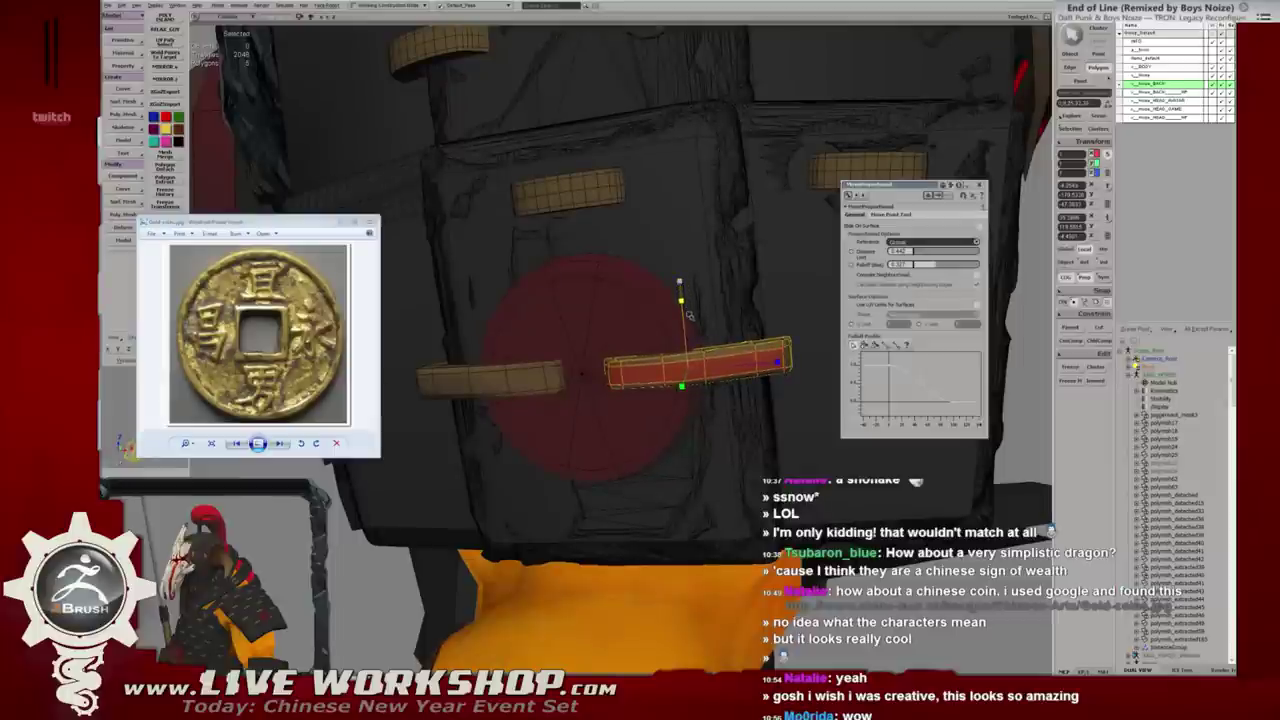
middle_drag(689, 318, 555, 355)
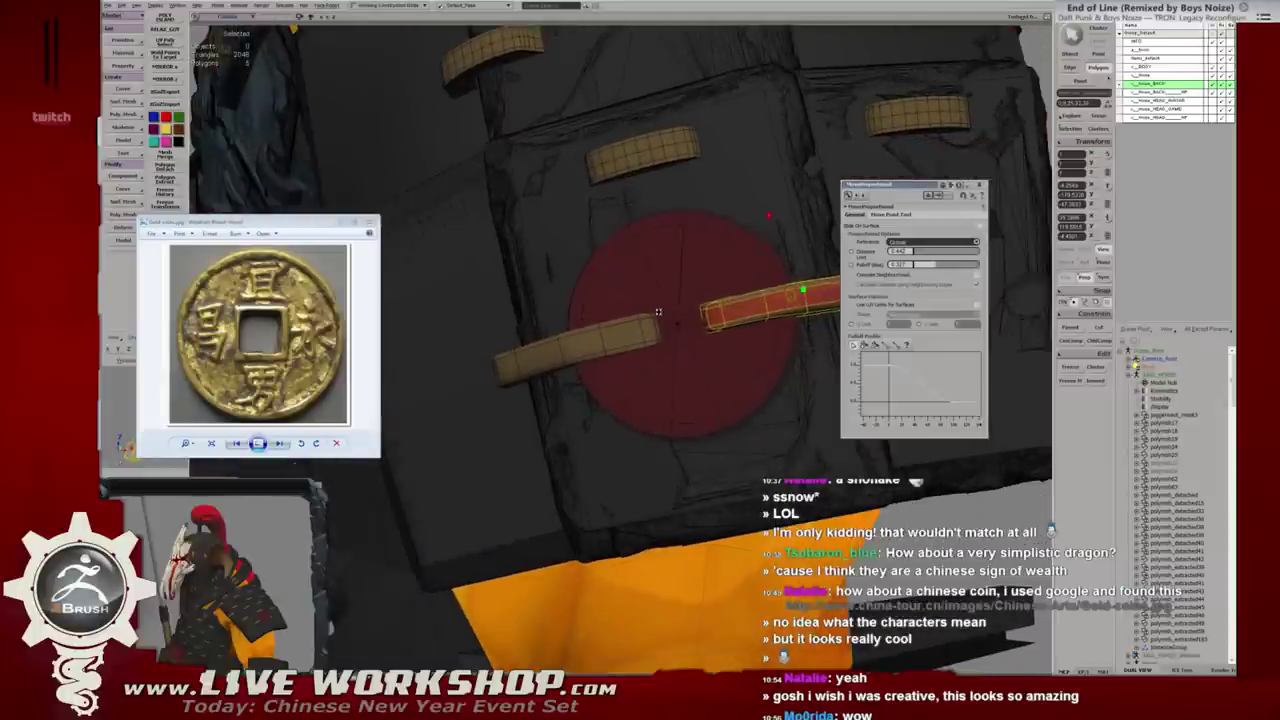
Close the proportional settings and select both straps on the red disc.
click(555, 355)
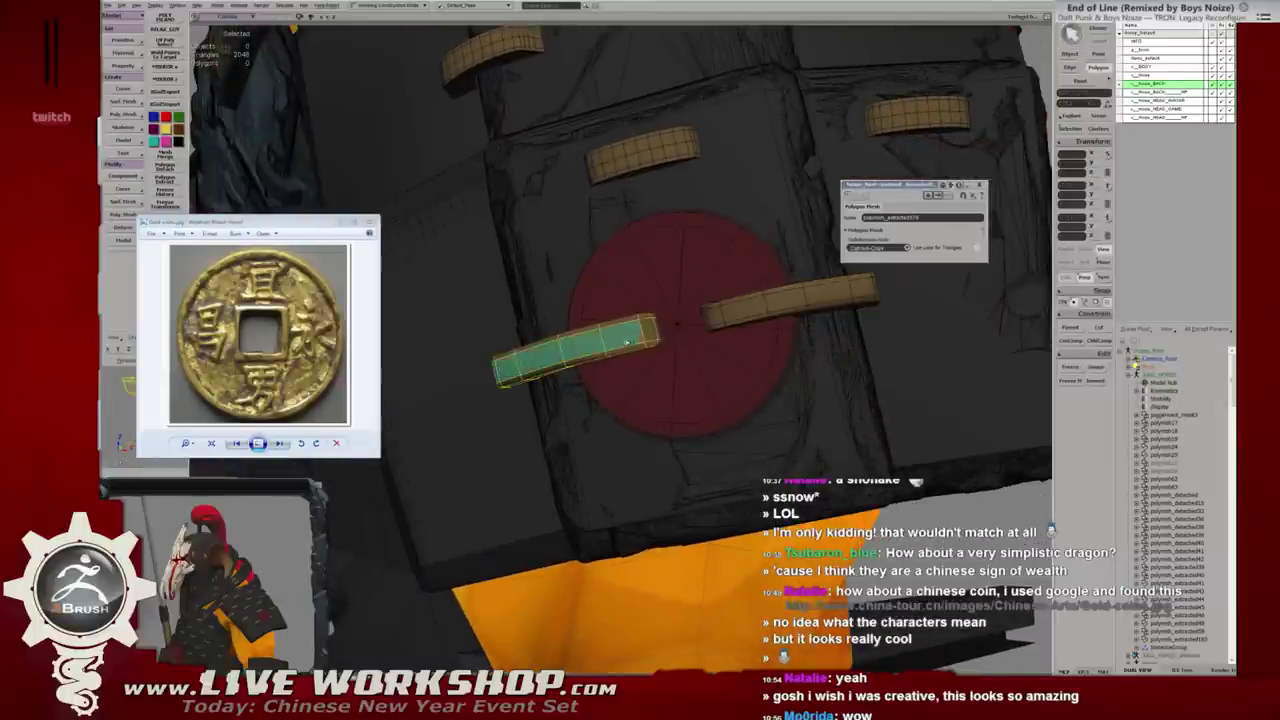
middle_drag(652, 337, 578, 370)
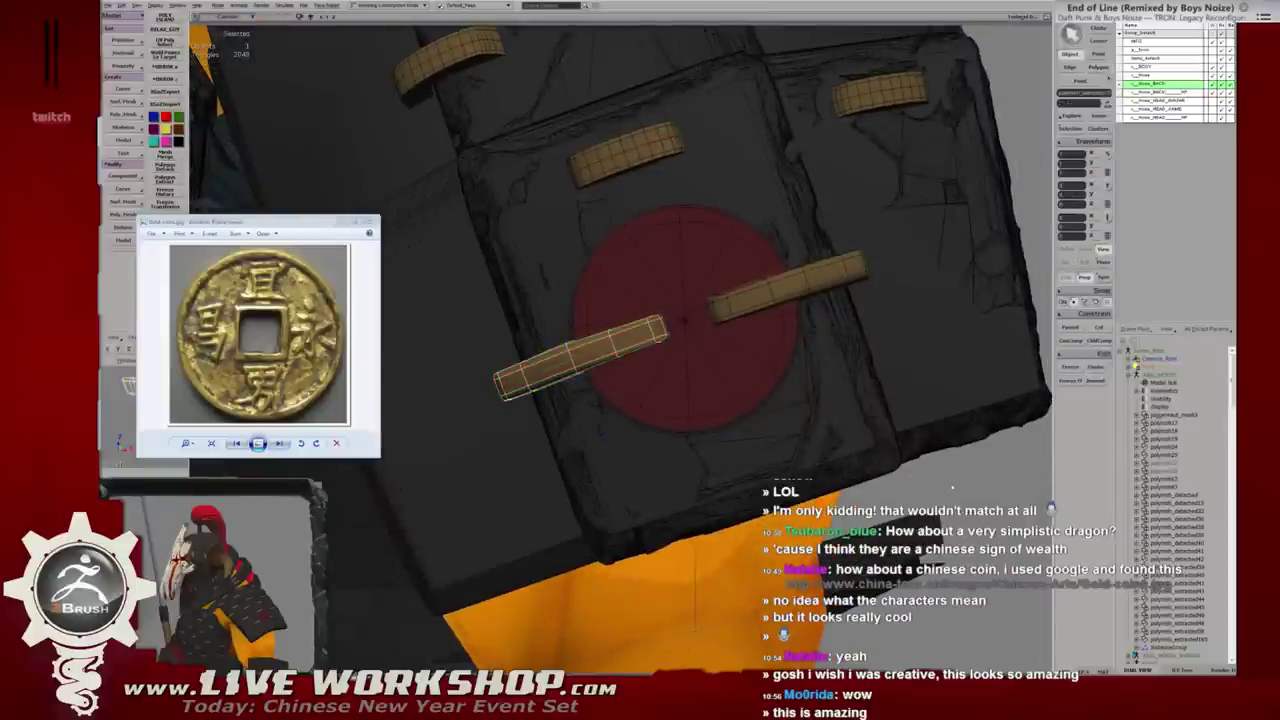
middle_drag(590, 378, 702, 328)
click(702, 328)
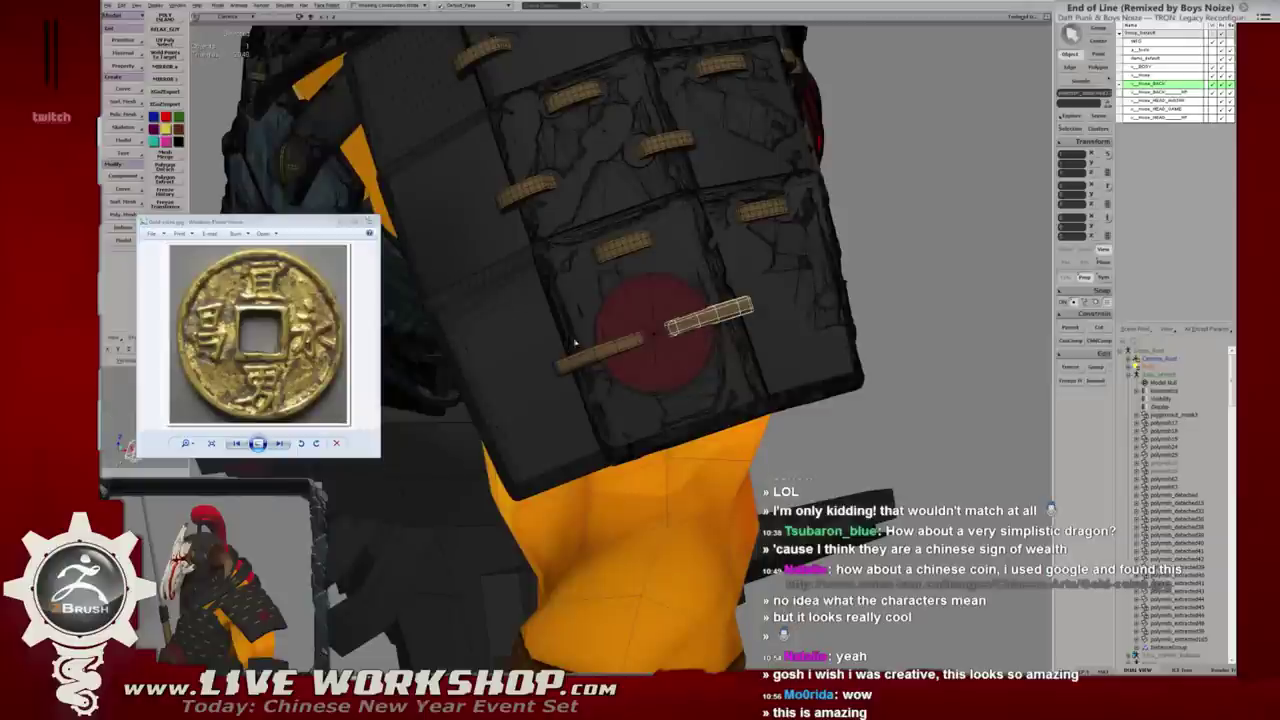
shift+click(575, 343)
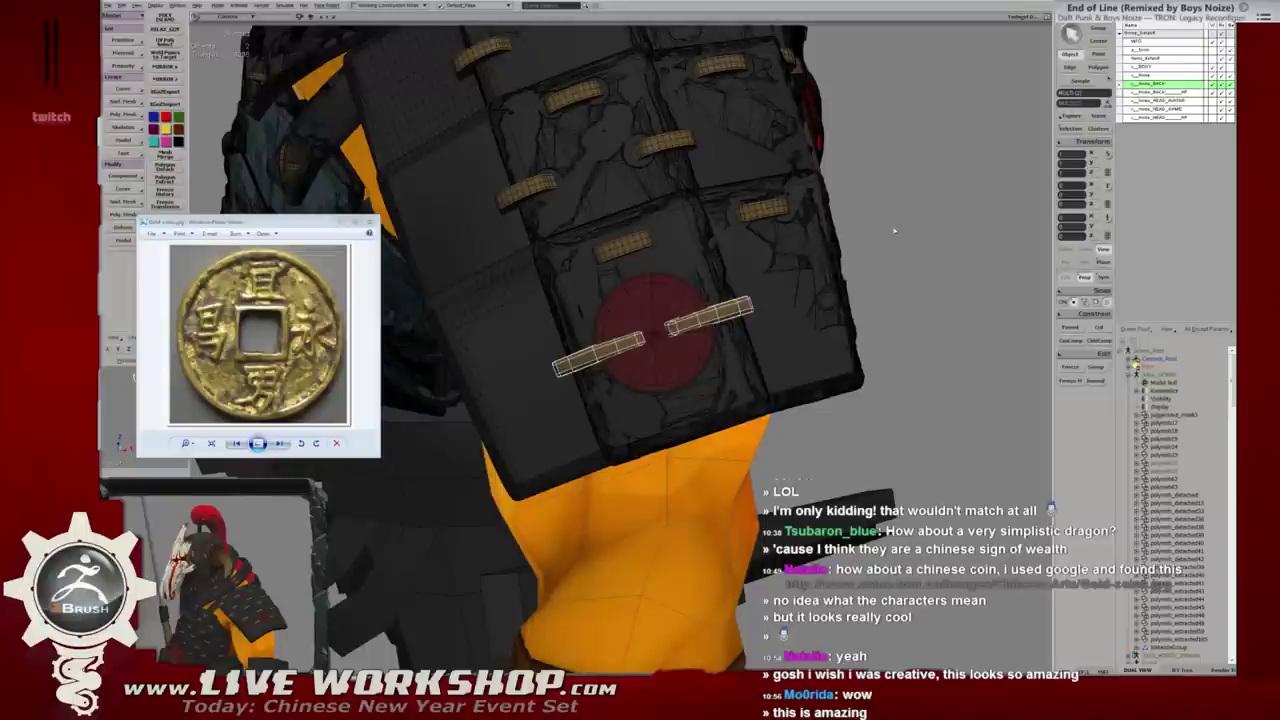
mouse_move(894, 231)
mouse_down()
mouse_move(636, 212)
mouse_move(656, 204)
mouse_up()
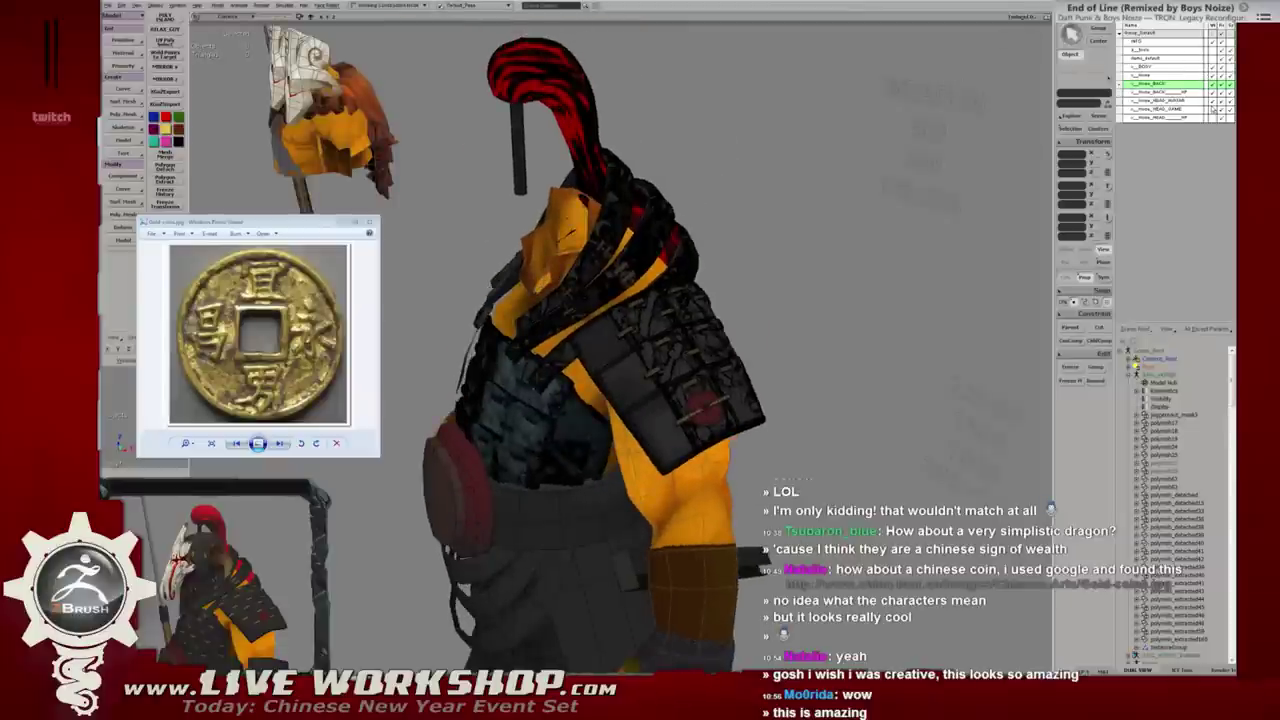
drag(656, 204, 705, 153)
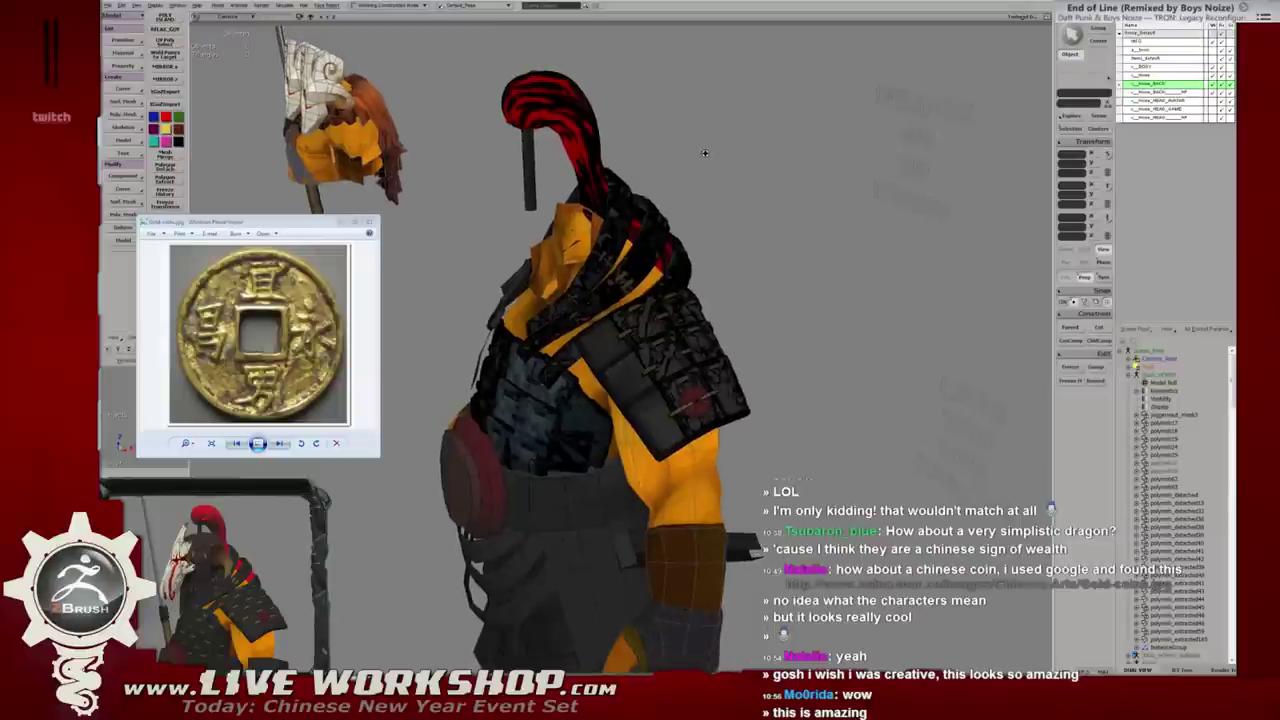
key(z)
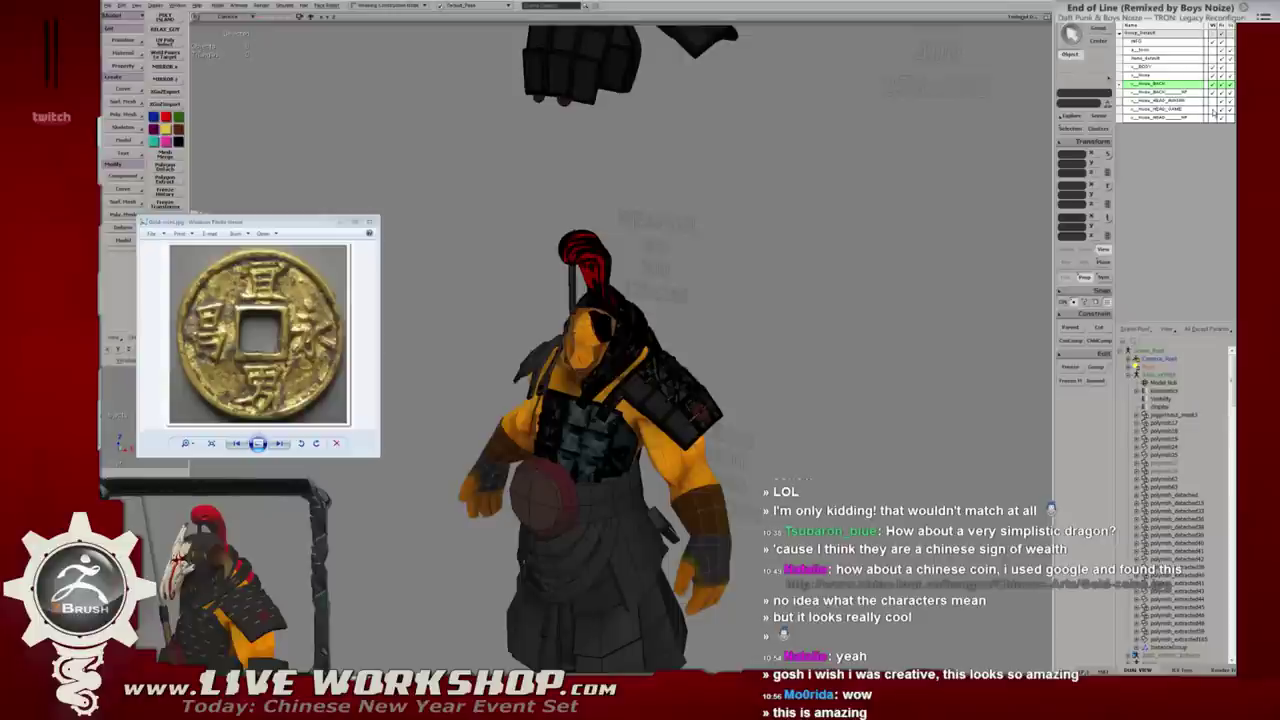
click(1214, 113)
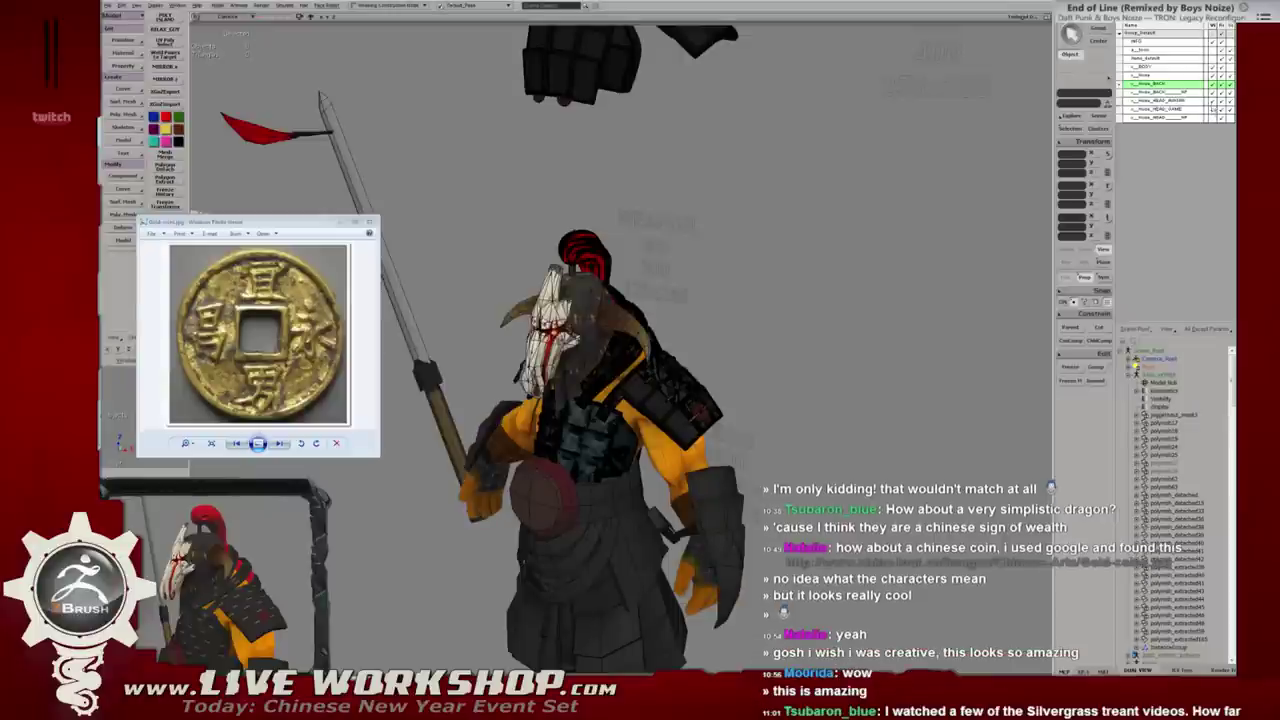
click(1213, 112)
click(1213, 112)
click(1150, 112)
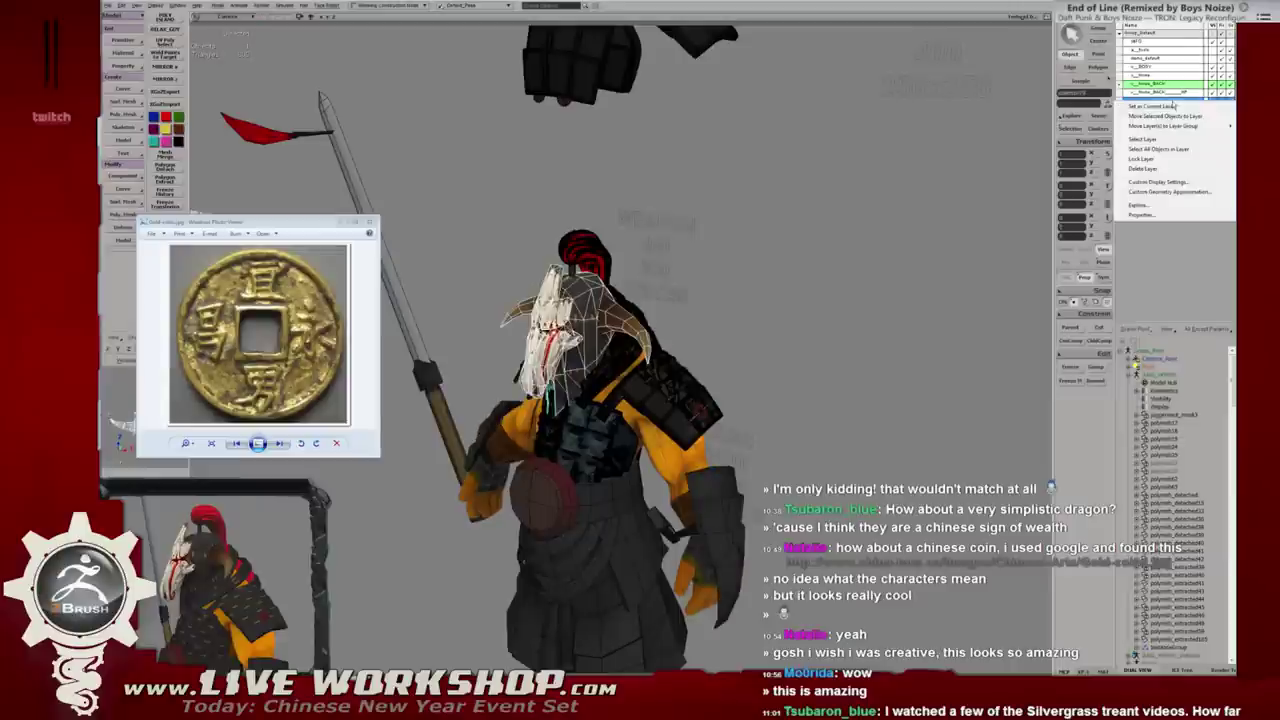
click(1212, 115)
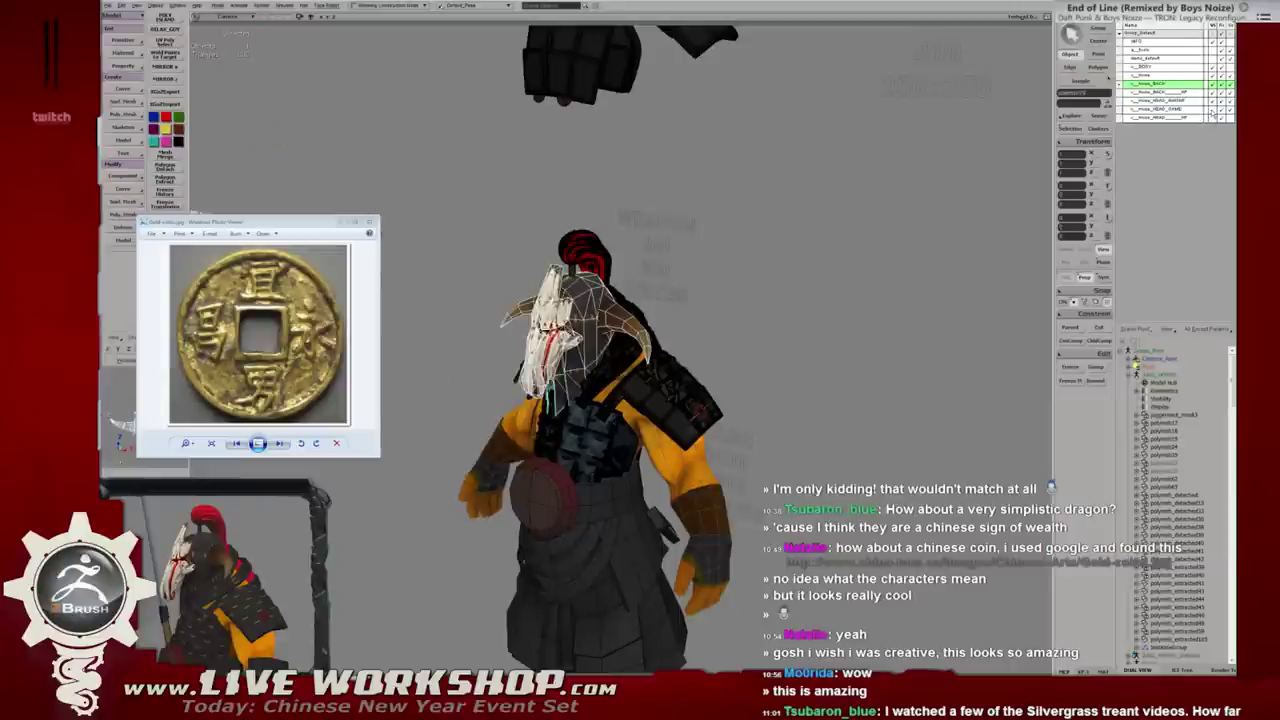
click(817, 252)
scroll(790, 240, up, 5)
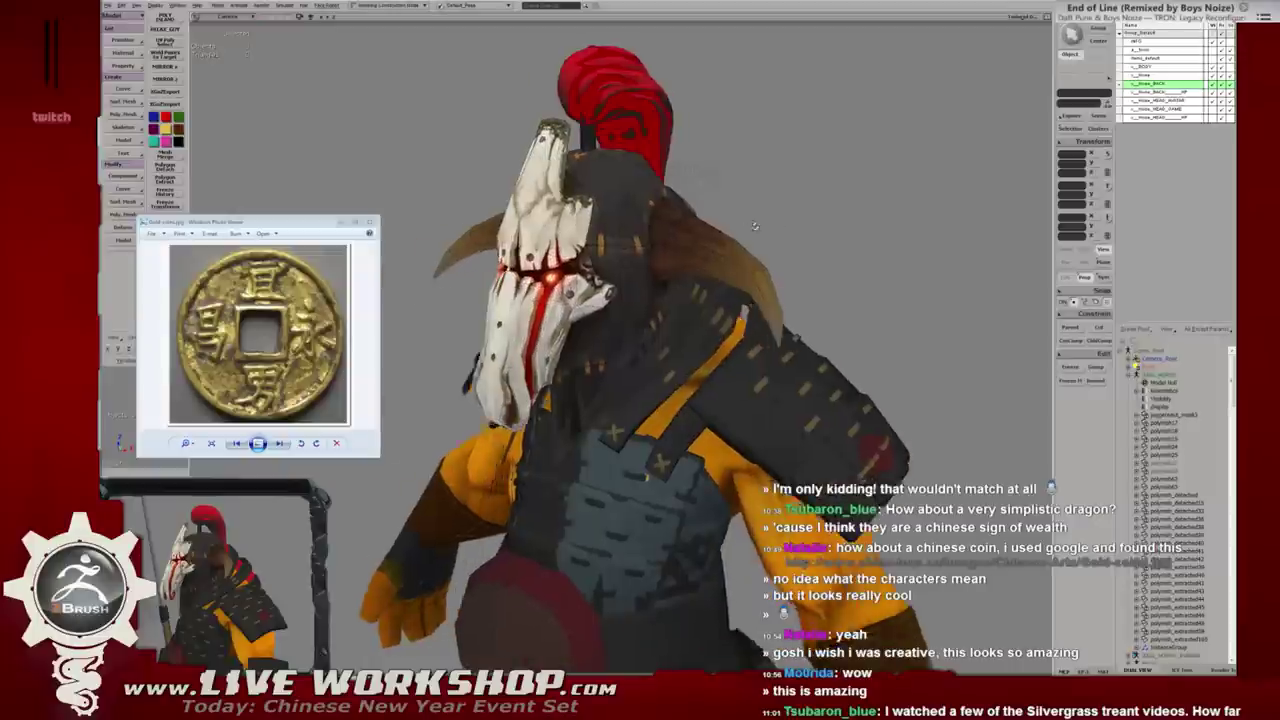
mouse_move(755, 226)
alt+middle_down()
mouse_move(733, 237)
mouse_move(638, 397)
alt+middle_up()
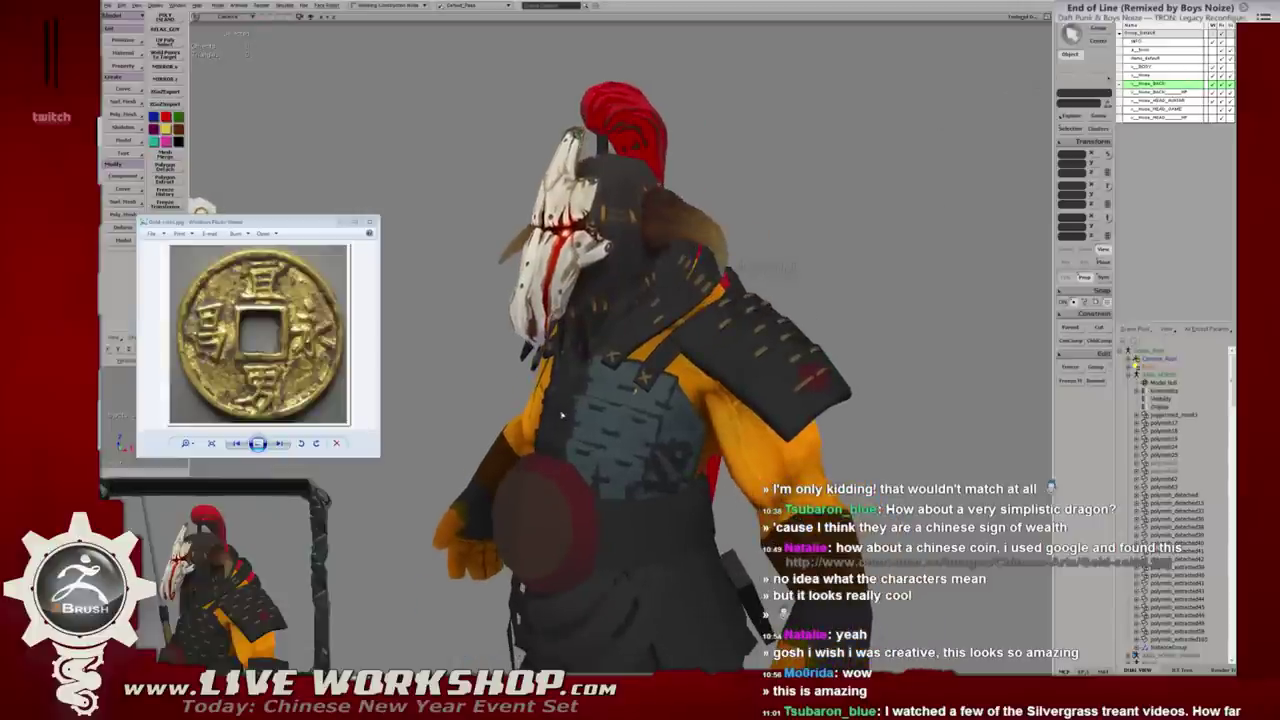
click(562, 414)
alt+middle_drag(562, 414, 697, 300)
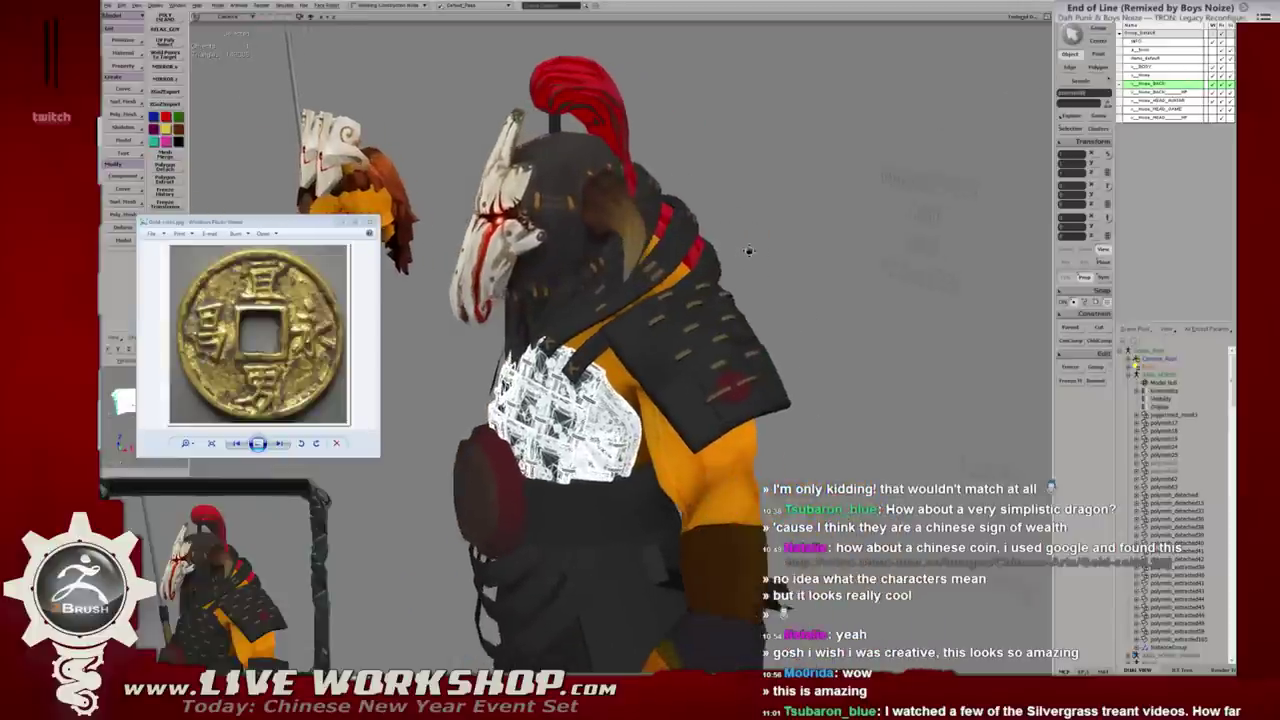
mouse_move(772, 310)
alt+middle_down()
mouse_move(720, 300)
mouse_move(700, 280)
alt+middle_up()
ctrl+click(720, 300)
scroll(650, 350, up, 3)
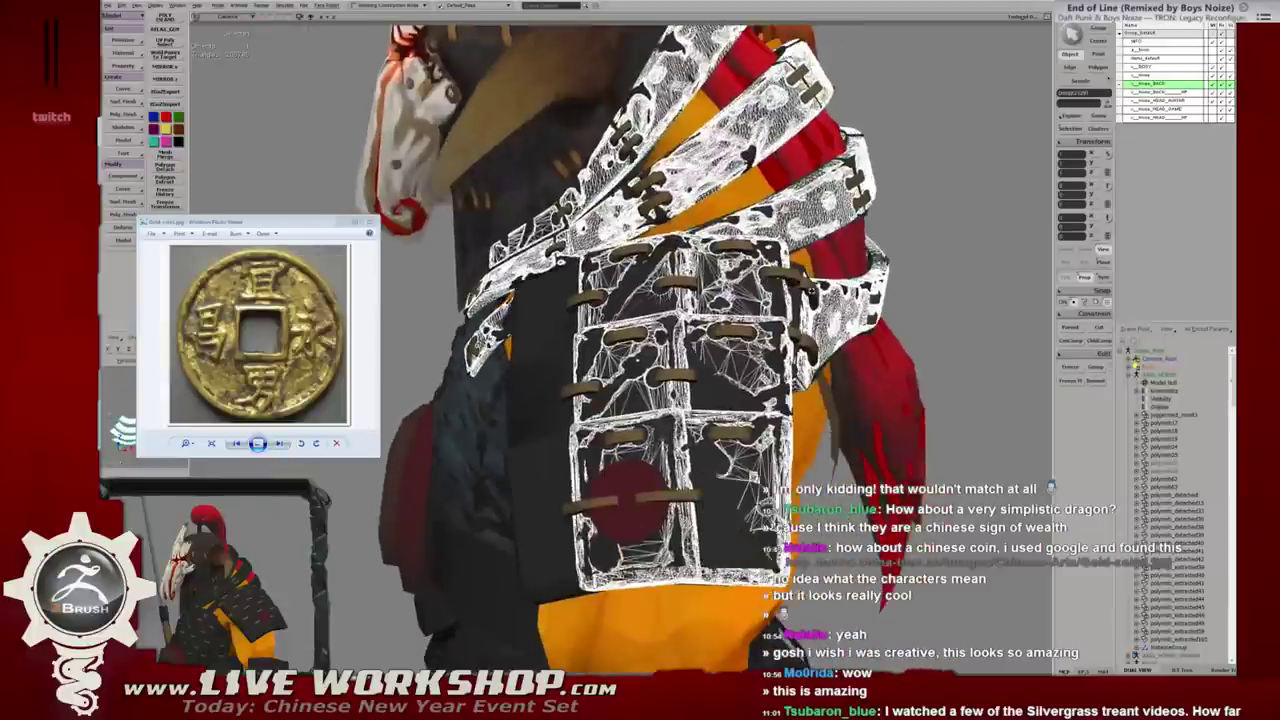
alt+middle_drag(650, 350, 680, 340)
scroll(650, 350, up, 1)
scroll(600, 330, down, 2)
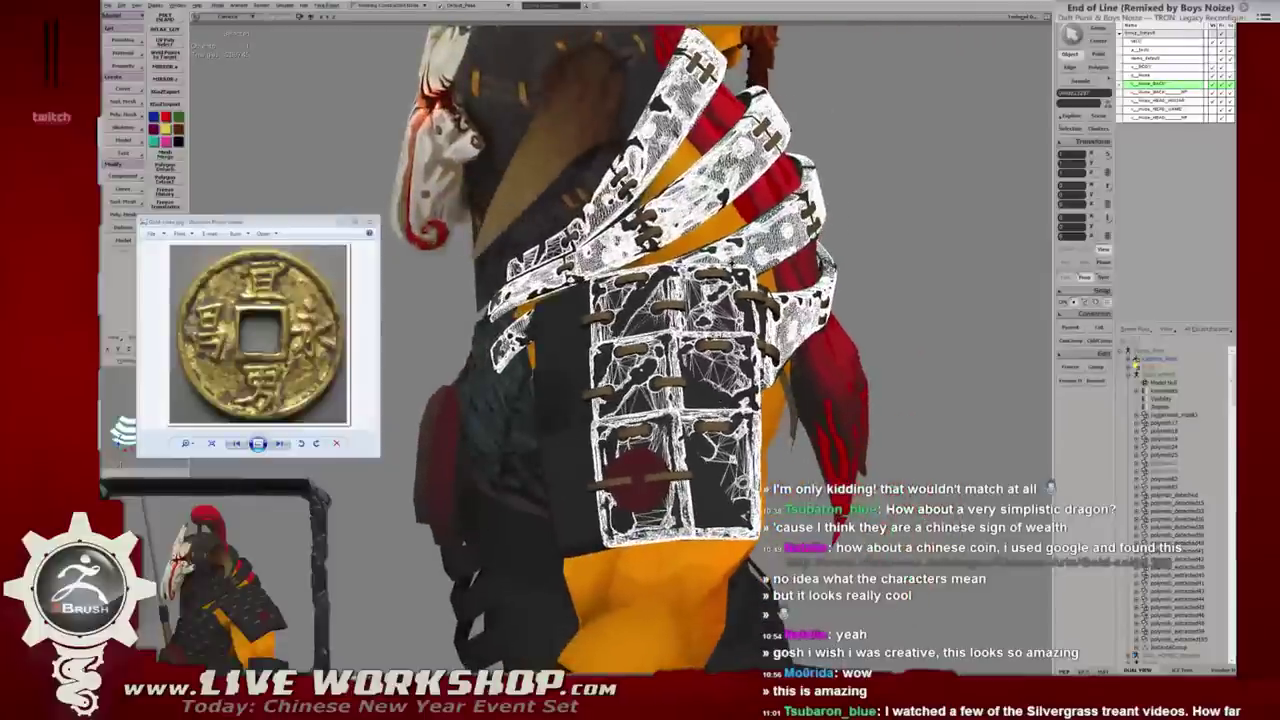
mouse_move(600, 330)
alt+middle_down()
mouse_move(540, 289)
mouse_move(570, 295)
alt+middle_up()
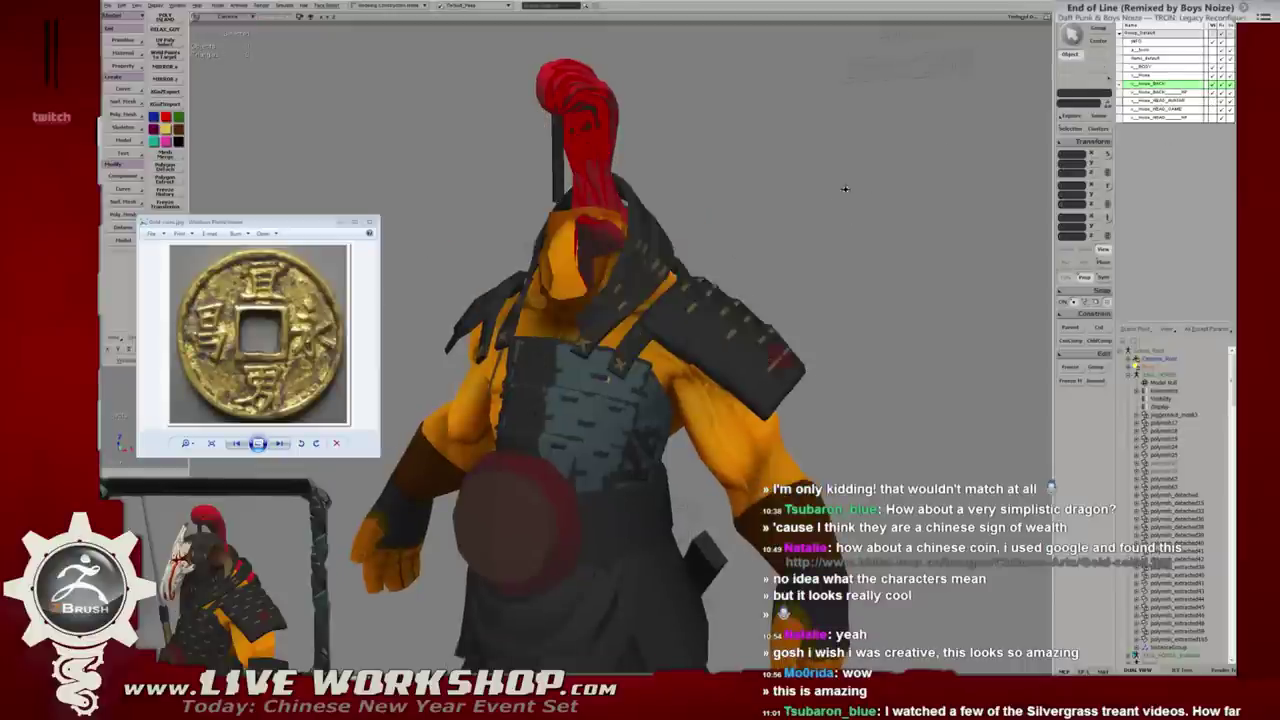
mouse_move(800, 210)
alt+middle_down()
mouse_move(906, 200)
mouse_move(868, 216)
alt+middle_up()
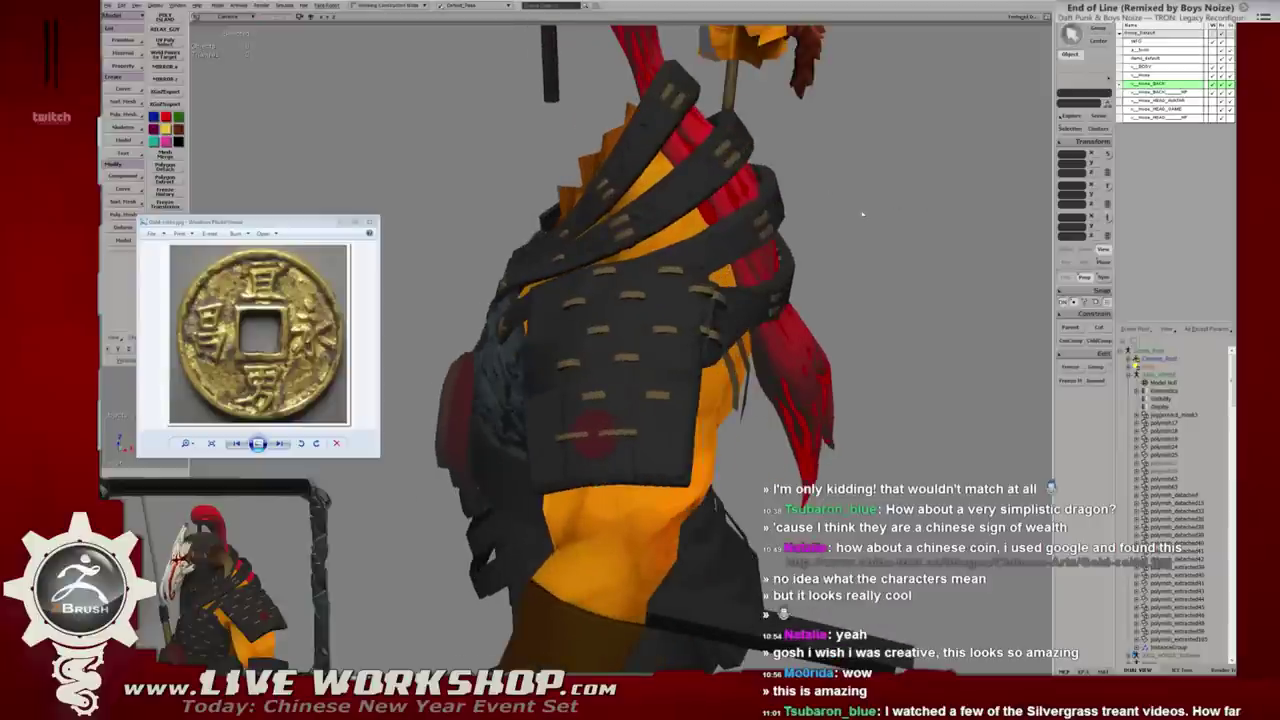
Save the scene as a new file with 'd' appended to its name.
click(108, 5)
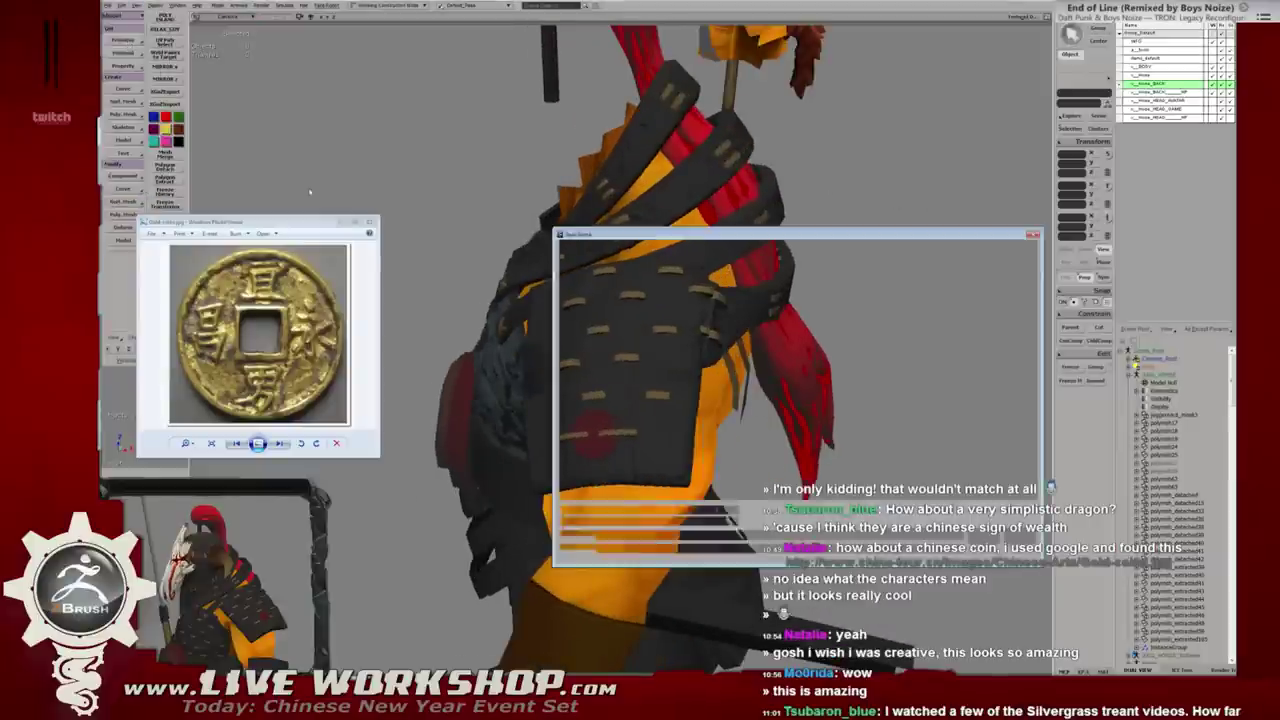
click(125, 48)
text(dota2_juggernaut_tronsensei_2cd)
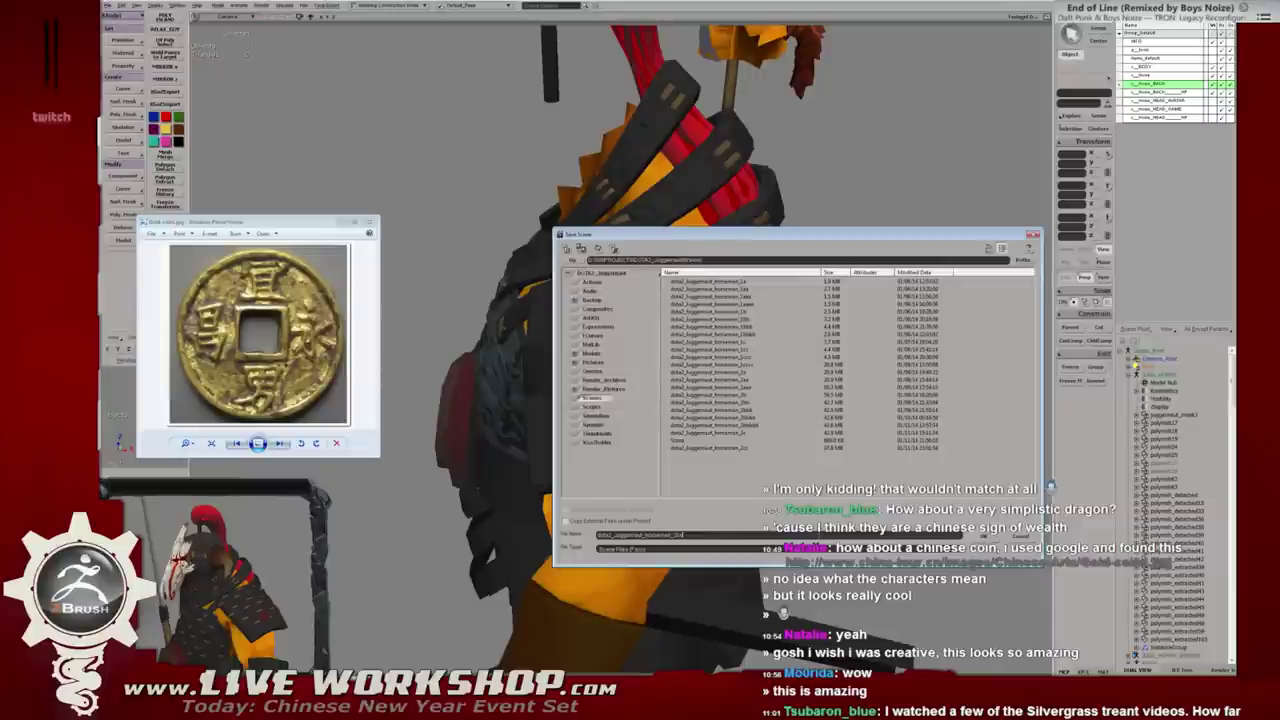
click(982, 536)
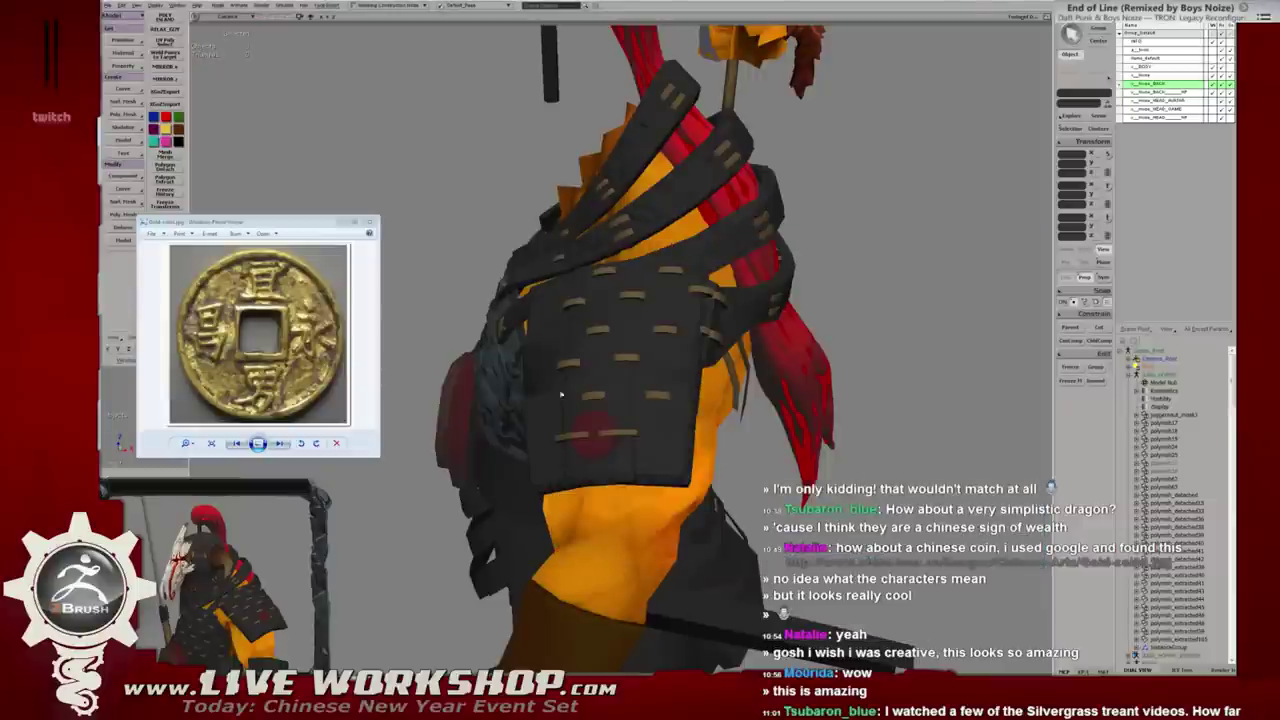
middle_drag(872, 285, 857, 282)
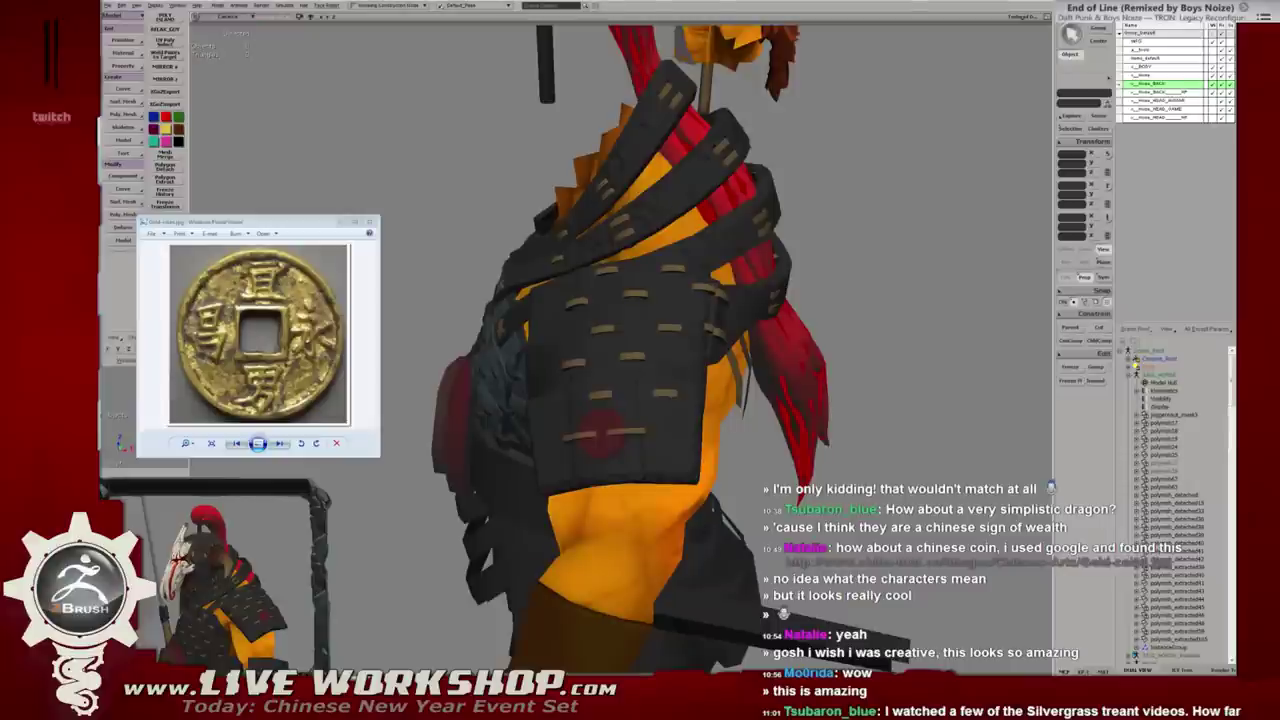
key(alt+Tab)
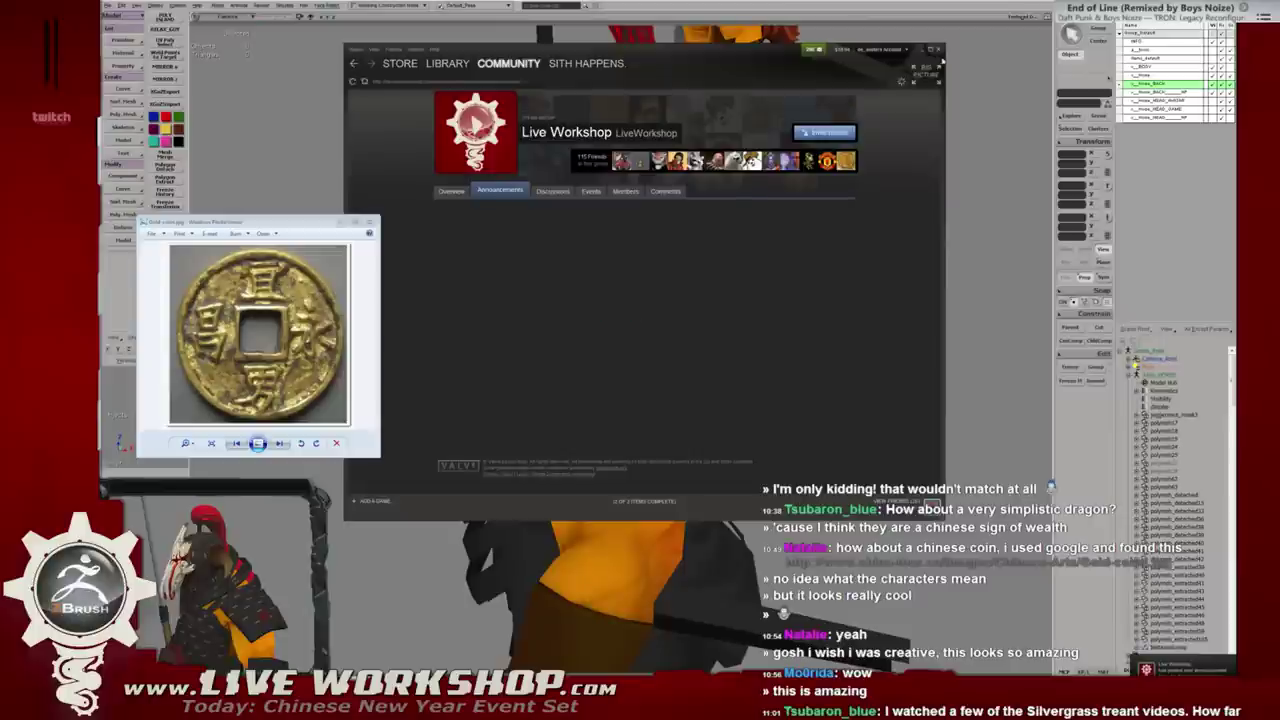
Close the Steam Community window, frame the red disc, and select its right strap.
click(928, 50)
mouse_move(928, 107)
middle_down()
mouse_move(575, 348)
mouse_move(566, 322)
mouse_move(582, 272)
mouse_move(700, 320)
mouse_move(534, 234)
mouse_move(557, 267)
mouse_move(613, 296)
mouse_move(672, 309)
mouse_move(640, 297)
mouse_move(748, 290)
mouse_move(684, 326)
middle_up()
key(f)
scroll(733, 333, down, 3)
scroll(557, 267, down, 3)
scroll(645, 294, up, 3)
scroll(645, 294, up, 3)
click(745, 308)
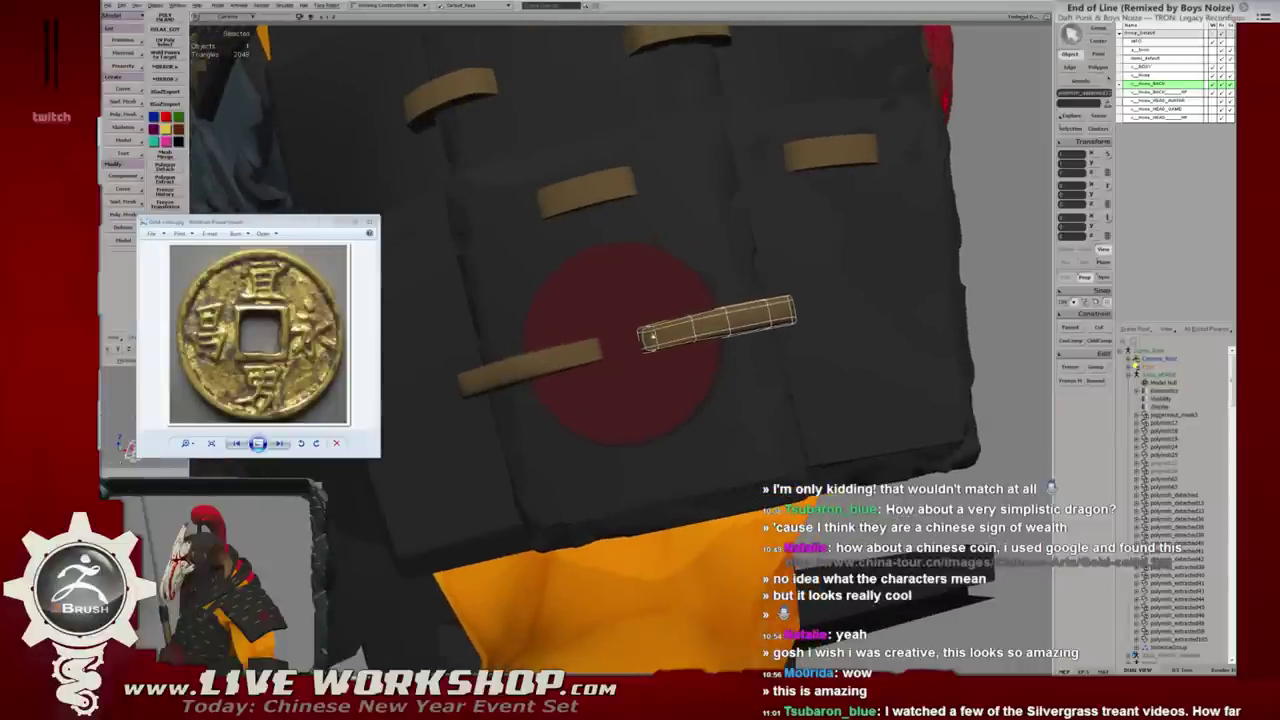
Select all the right strap's faces and drag them with proportional move to thicken it.
key(4)
drag(650, 338, 797, 306)
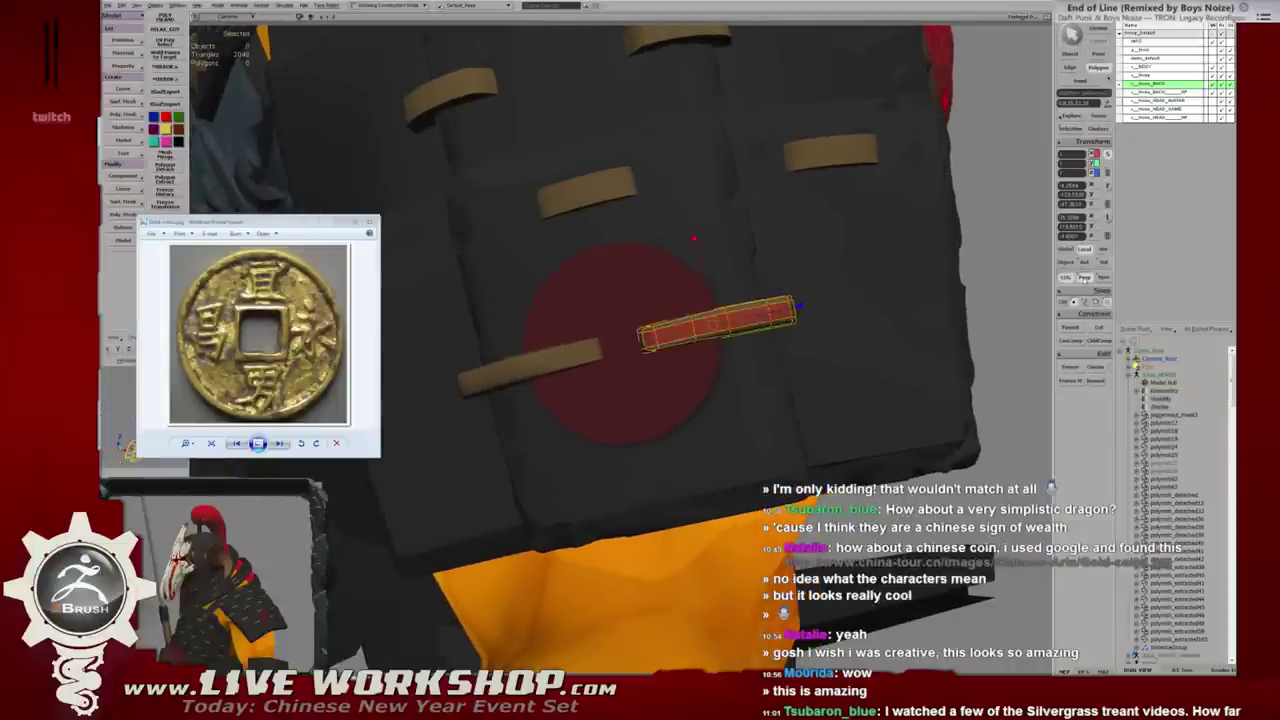
click(1084, 278)
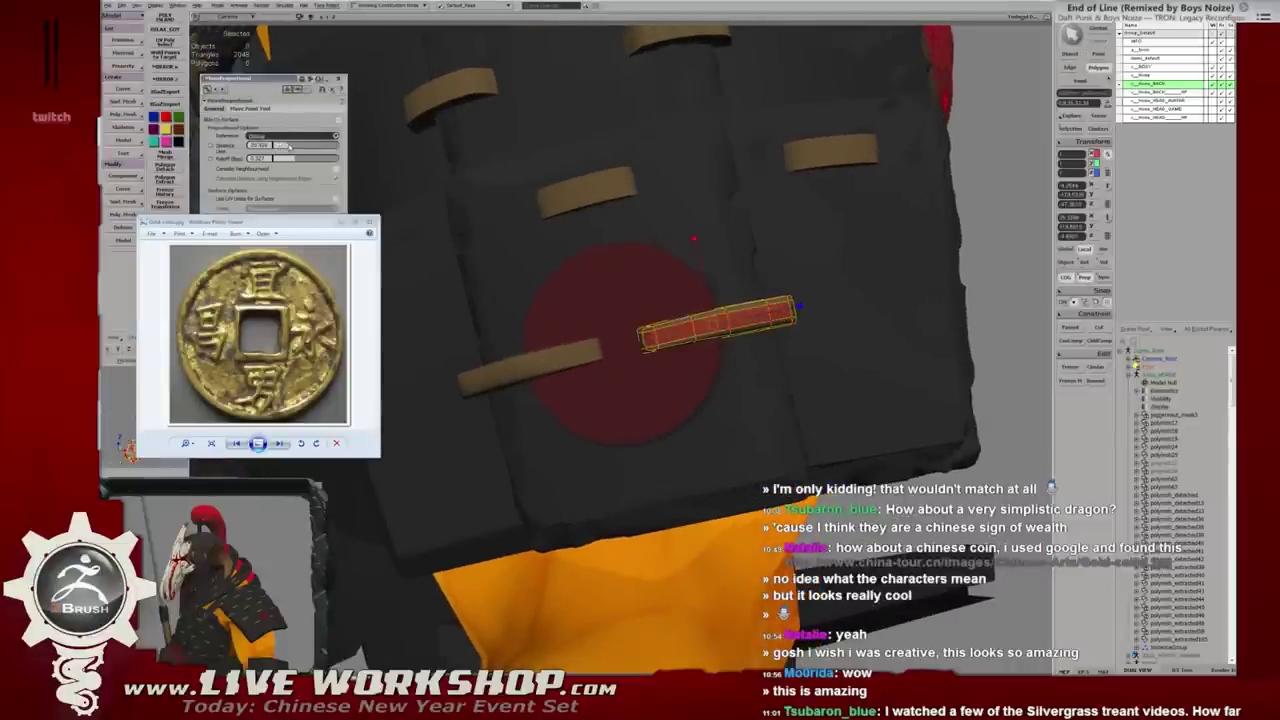
drag(692, 238, 679, 163)
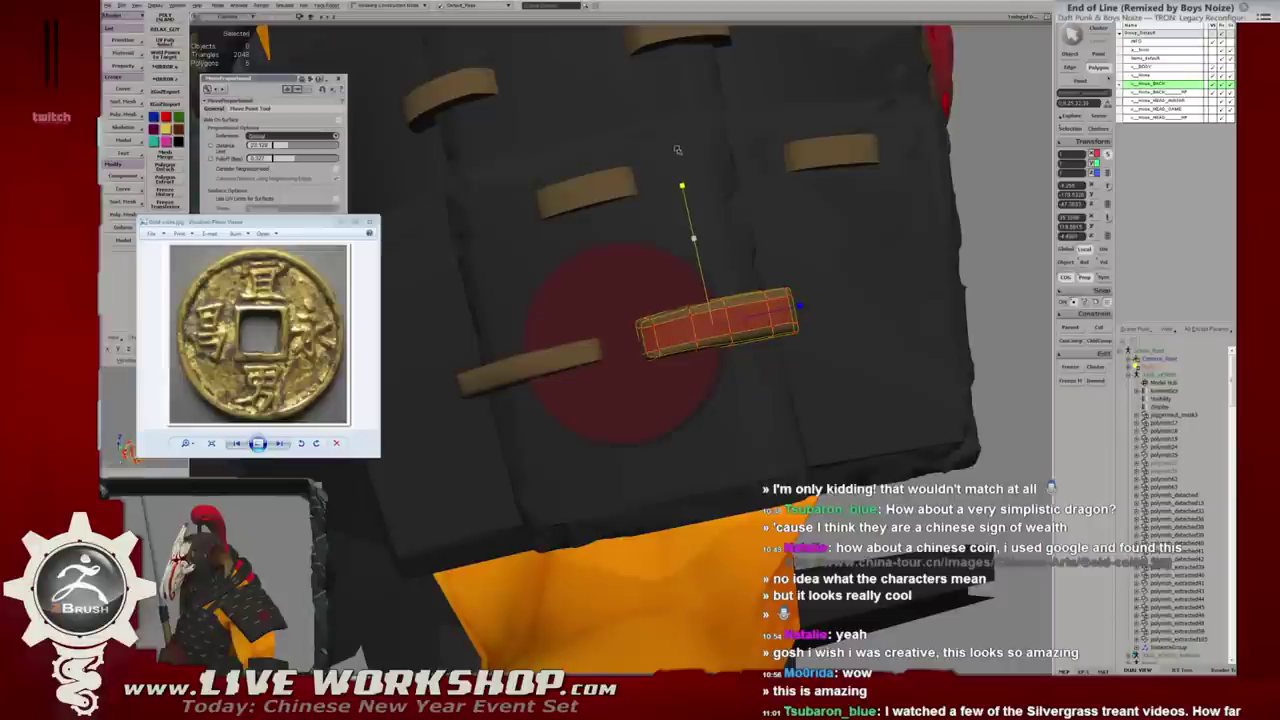
Extrude the left strap's faces to thicken it.
key(5)
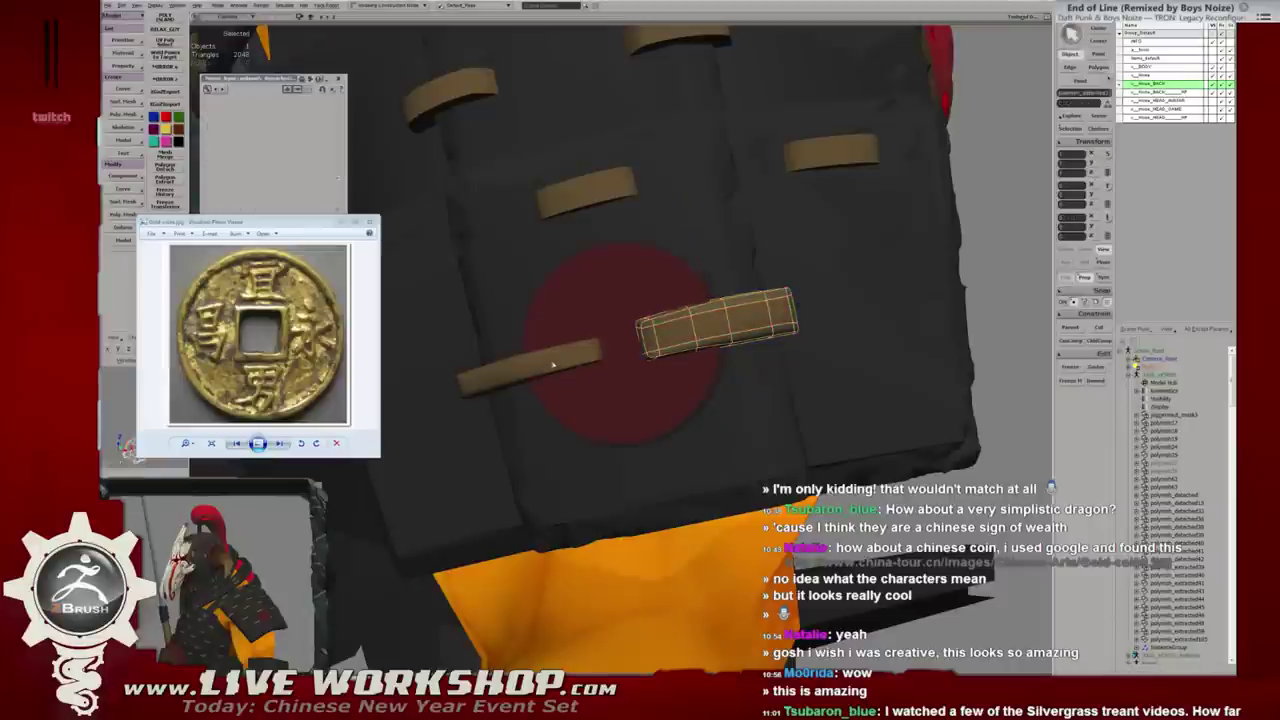
click(540, 370)
key(3)
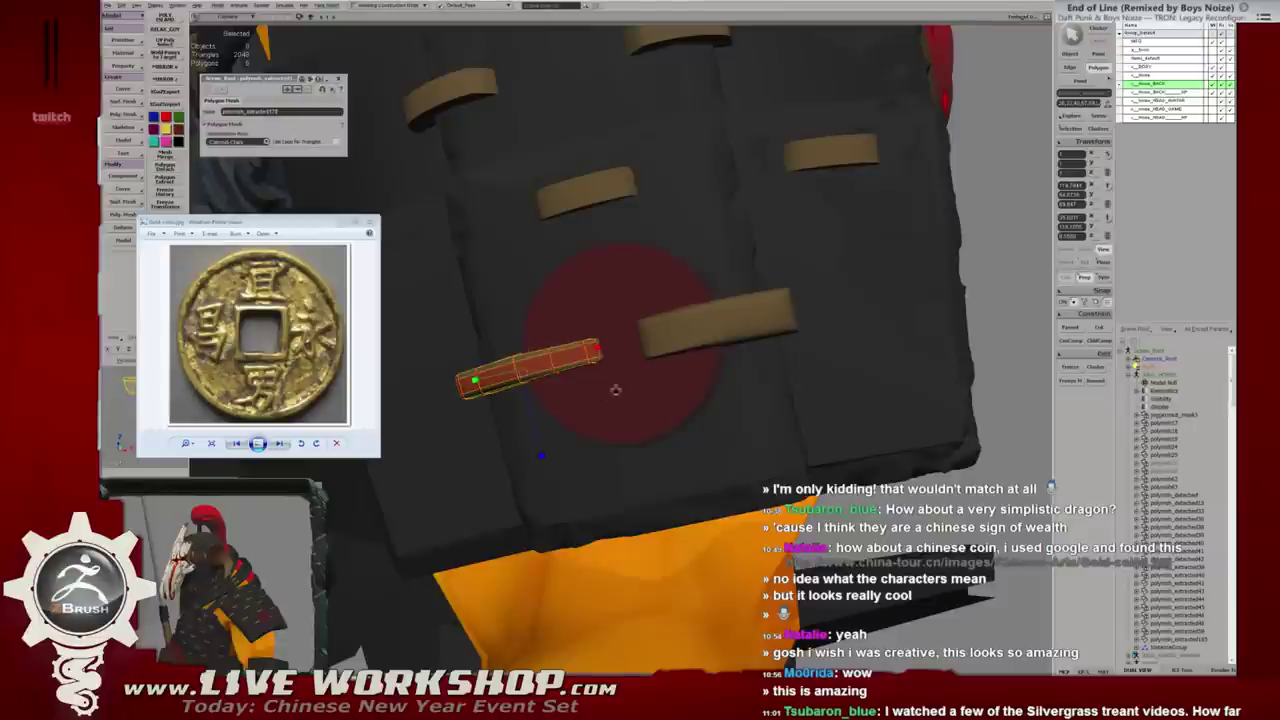
key(shift+a)
key(ctrl+e)
drag(633, 438, 648, 470)
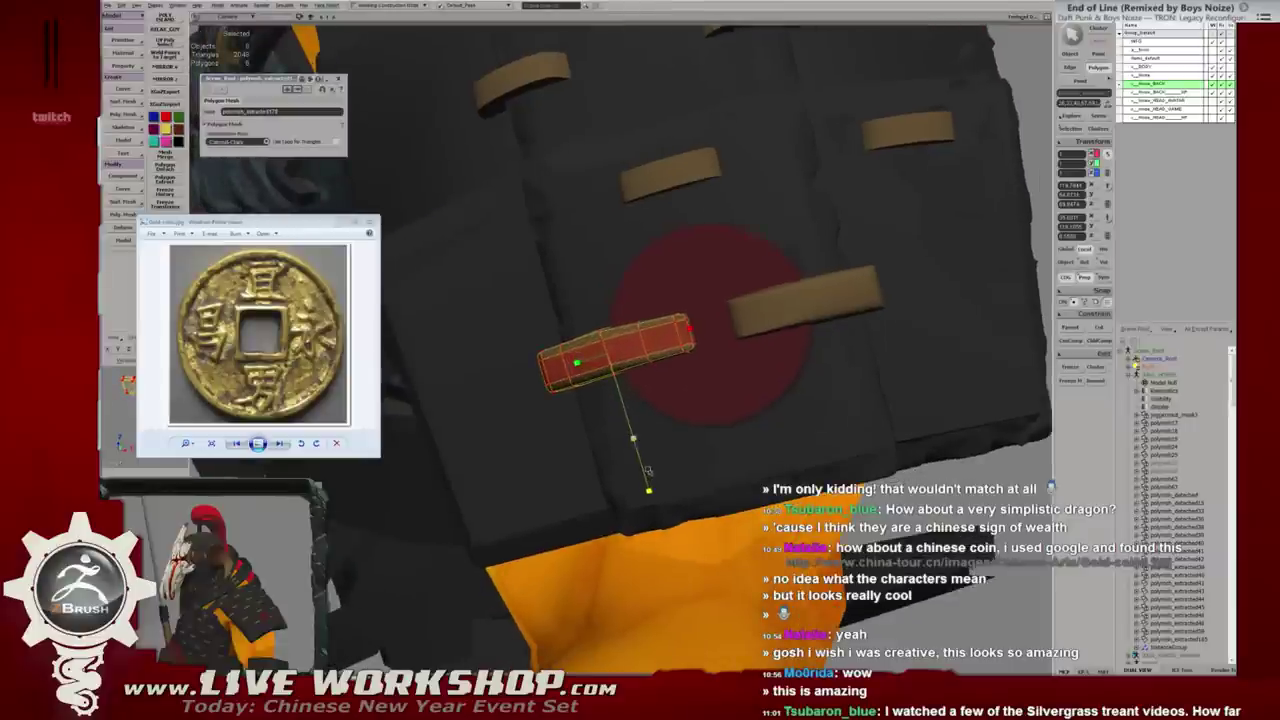
key(space)
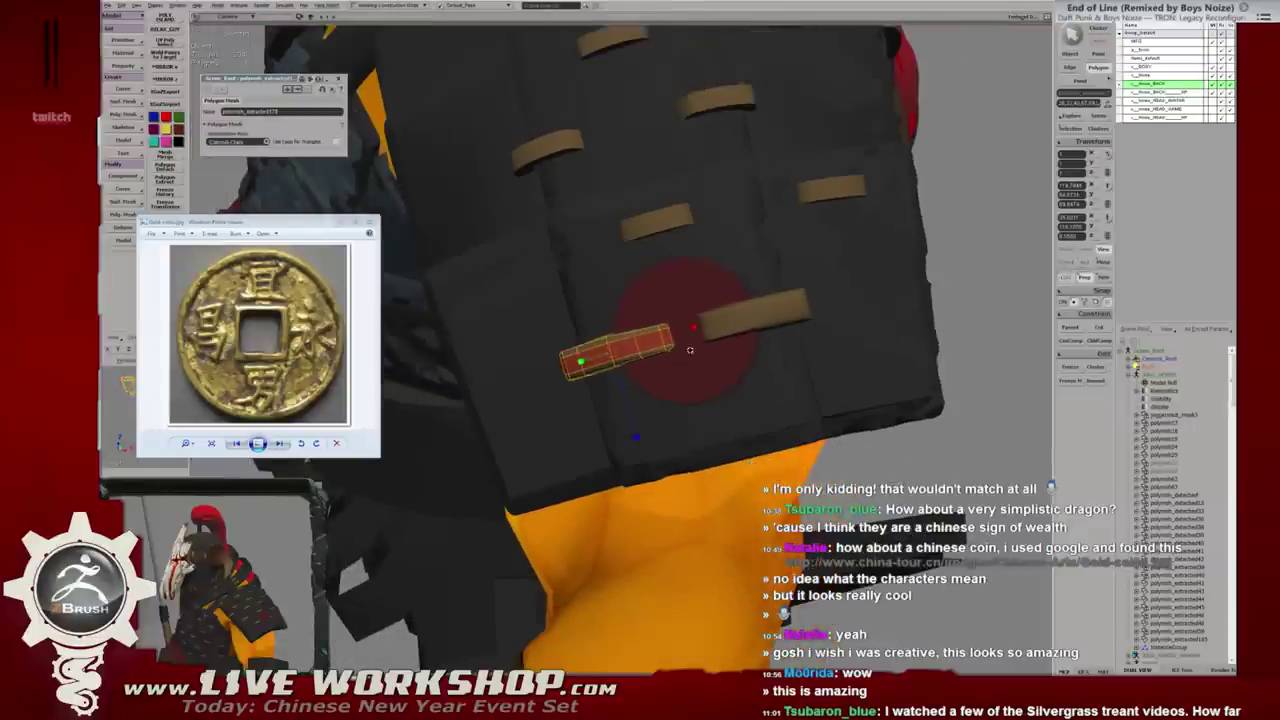
key(5)
Add edge loops across both straps, plus an extra loop near the left strap's end.
scroll(740, 336, up, 2)
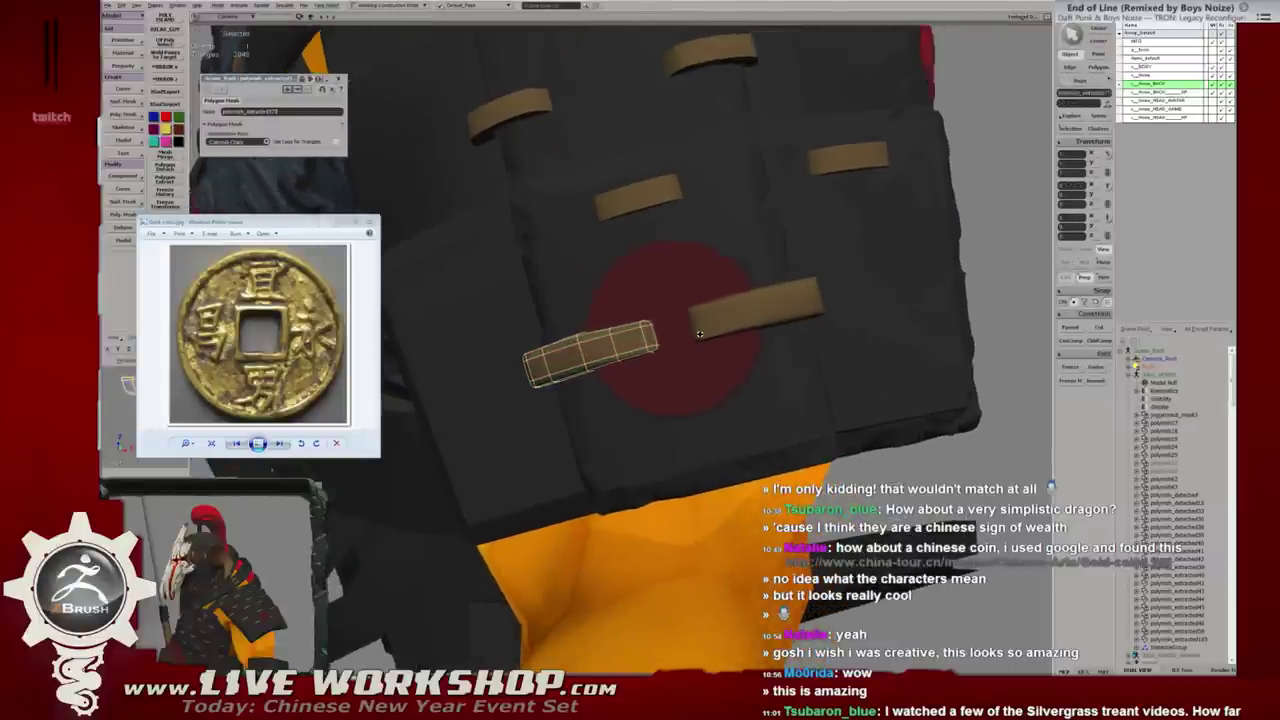
ctrl+click(700, 322)
key(w)
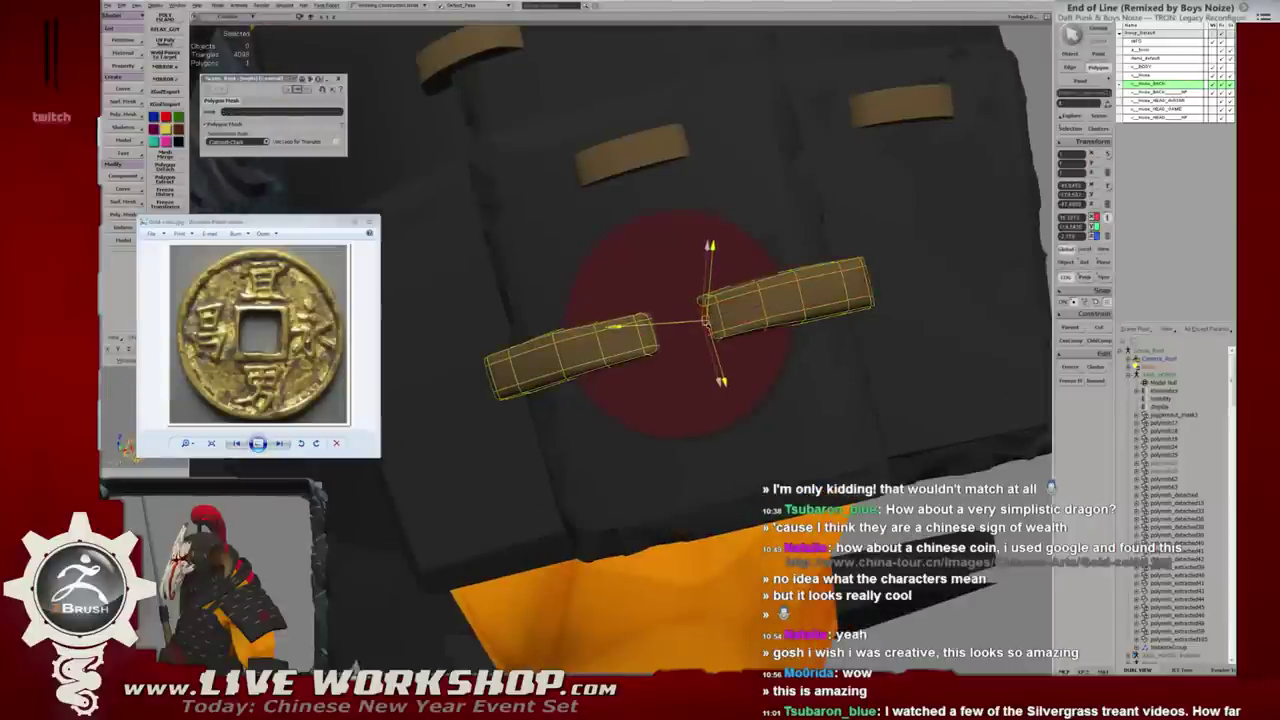
key(q)
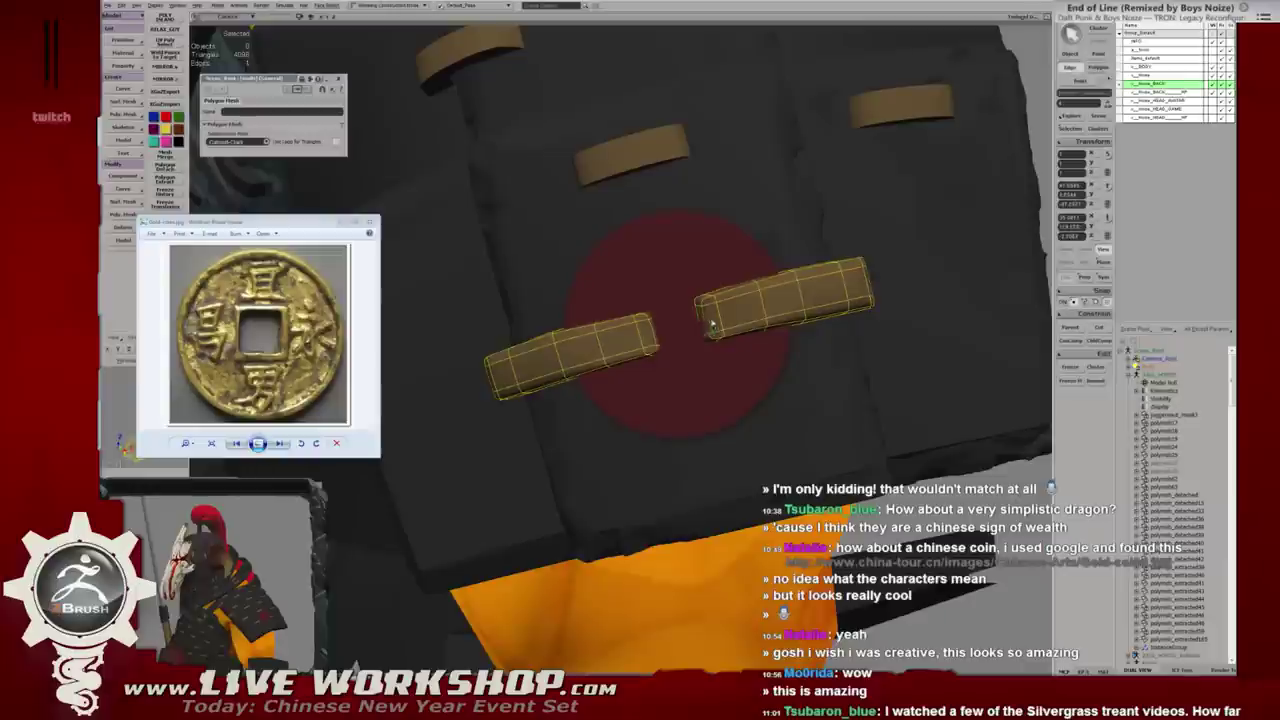
click(740, 316)
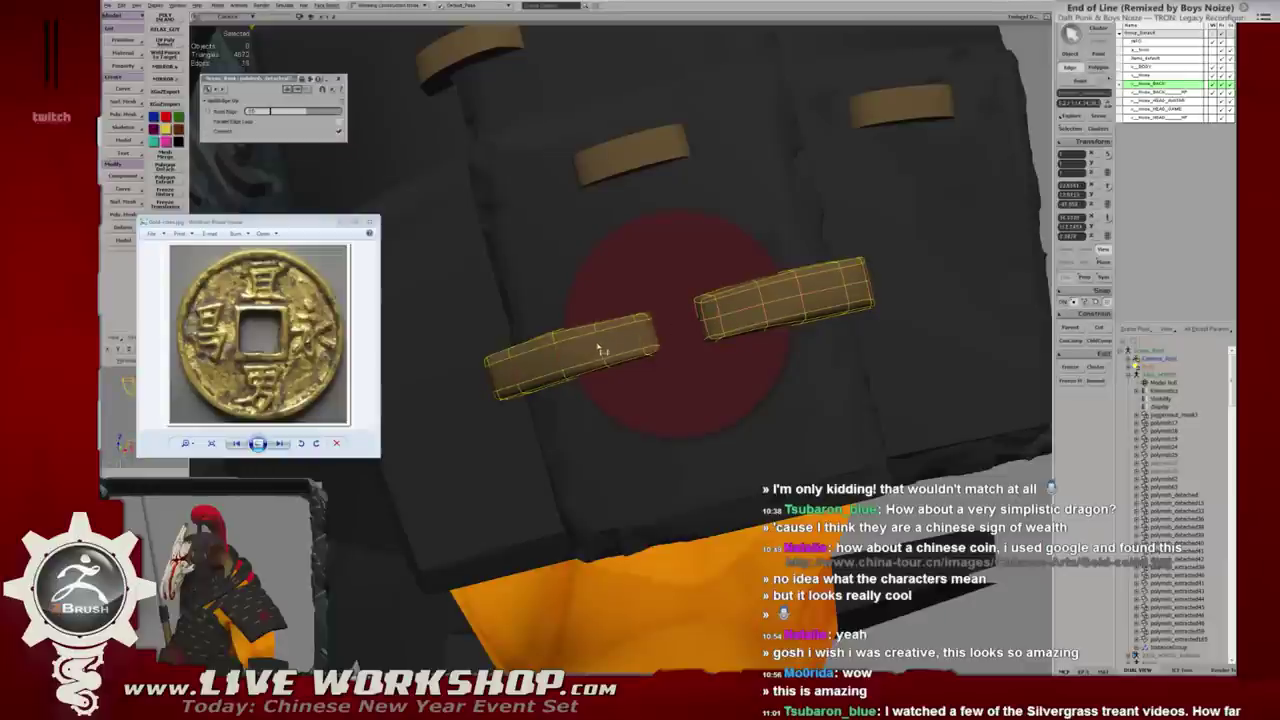
click(603, 347)
key(w)
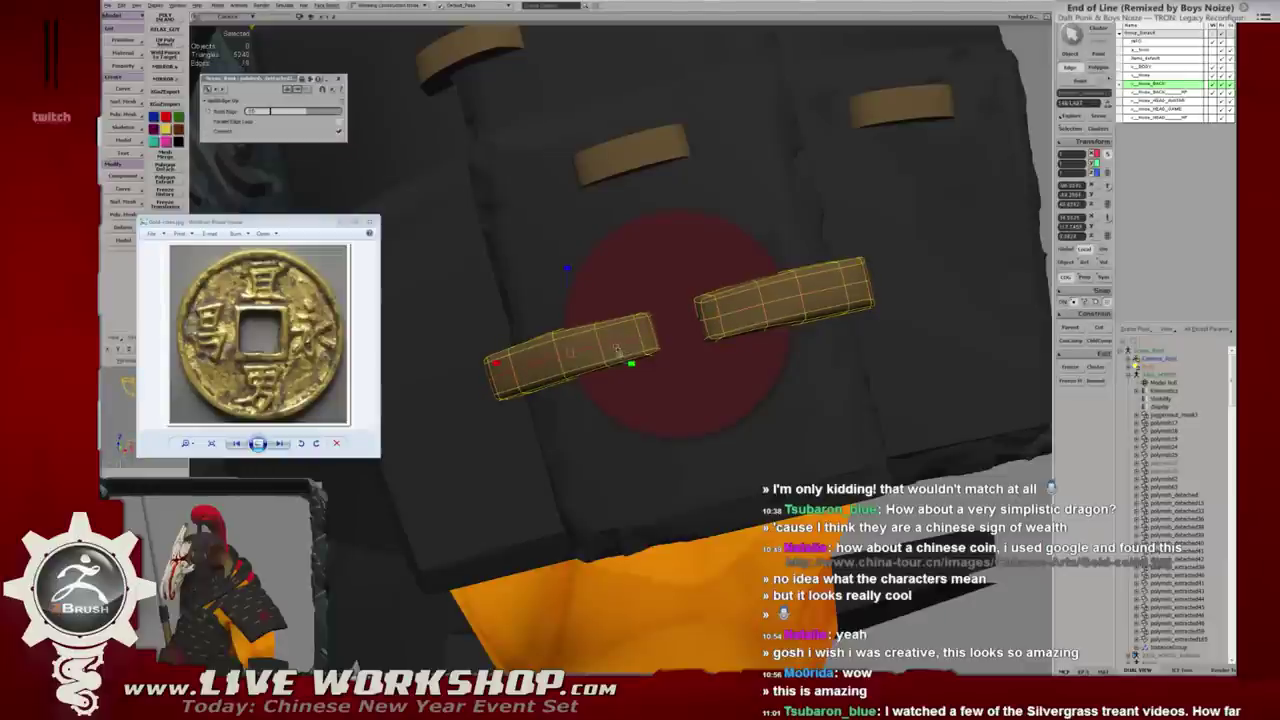
click(655, 334)
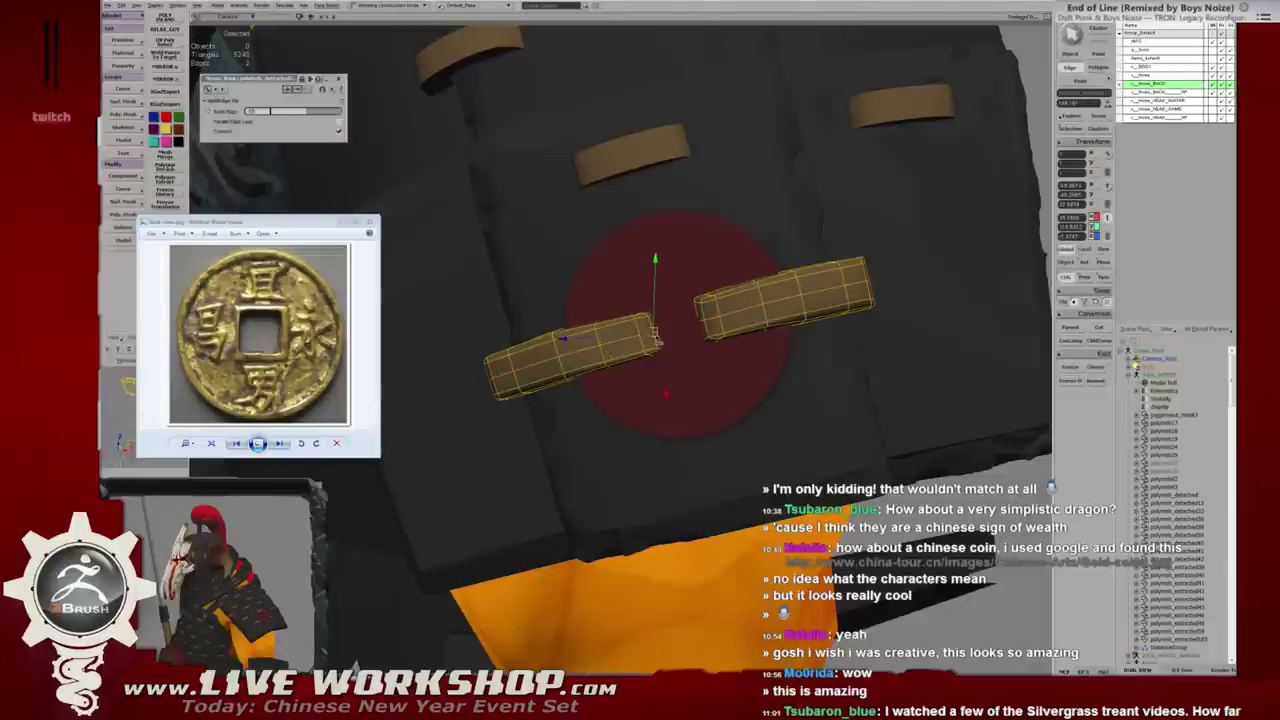
key(q)
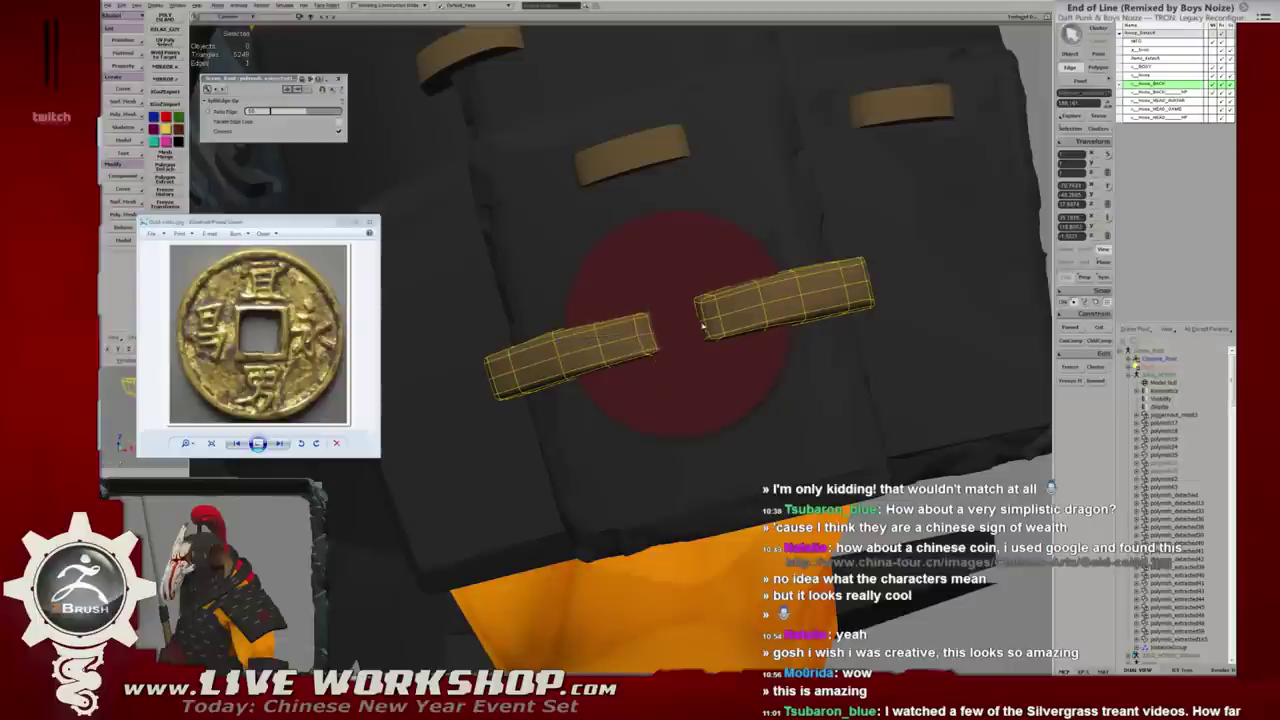
key(w)
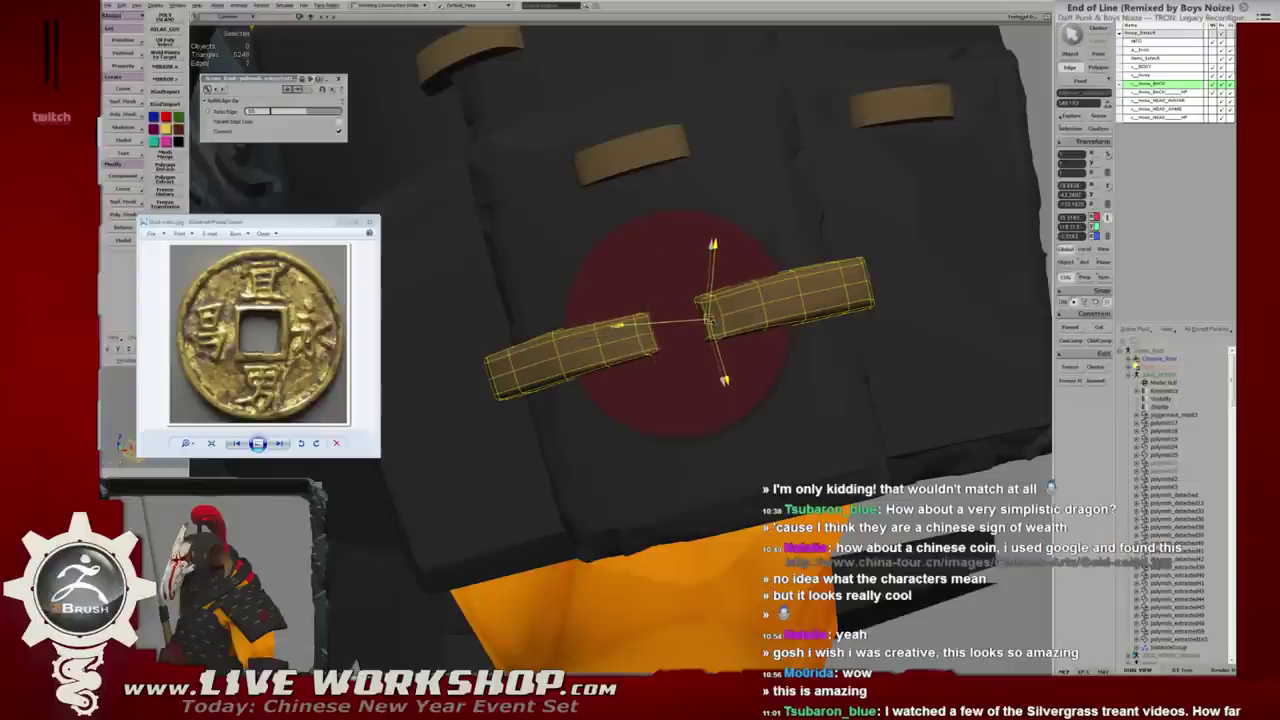
Move the right strap's end so it nearly meets the left strap at the centre.
key(q)
mouse_move(712, 320)
alt+mouse_down()
mouse_move(789, 314)
mouse_move(795, 358)
mouse_move(791, 334)
alt+mouse_up()
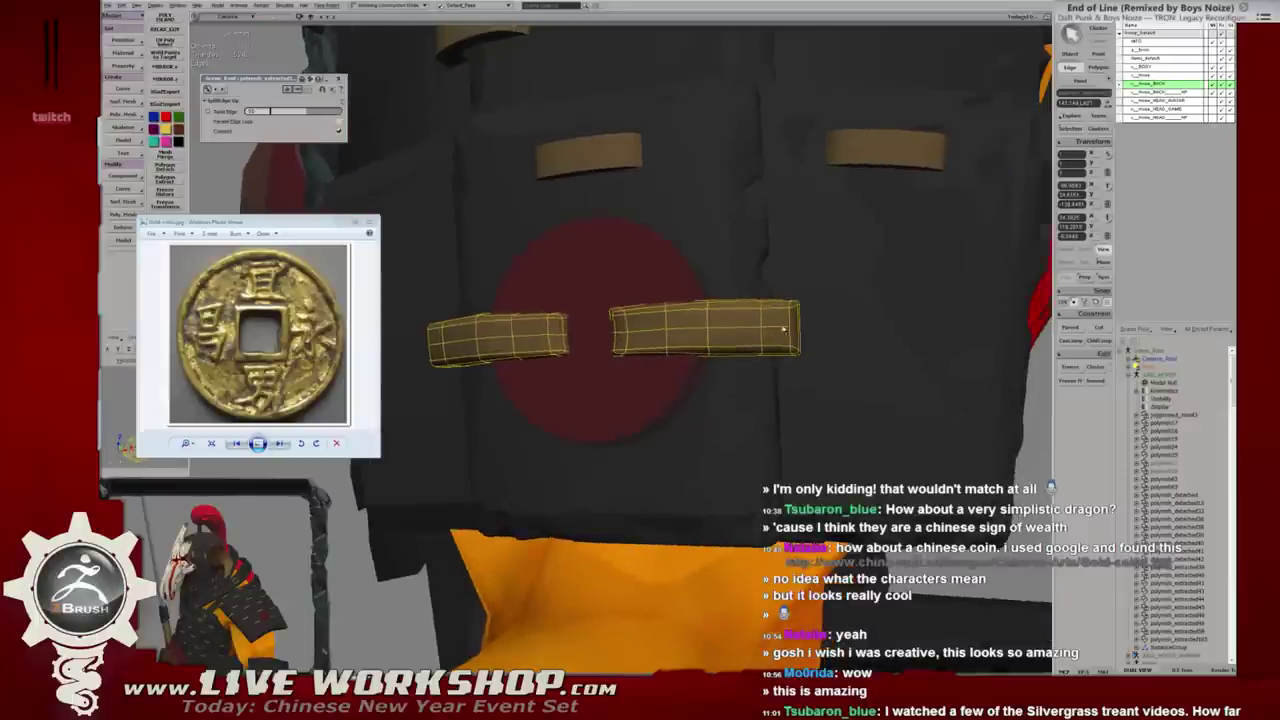
key(w)
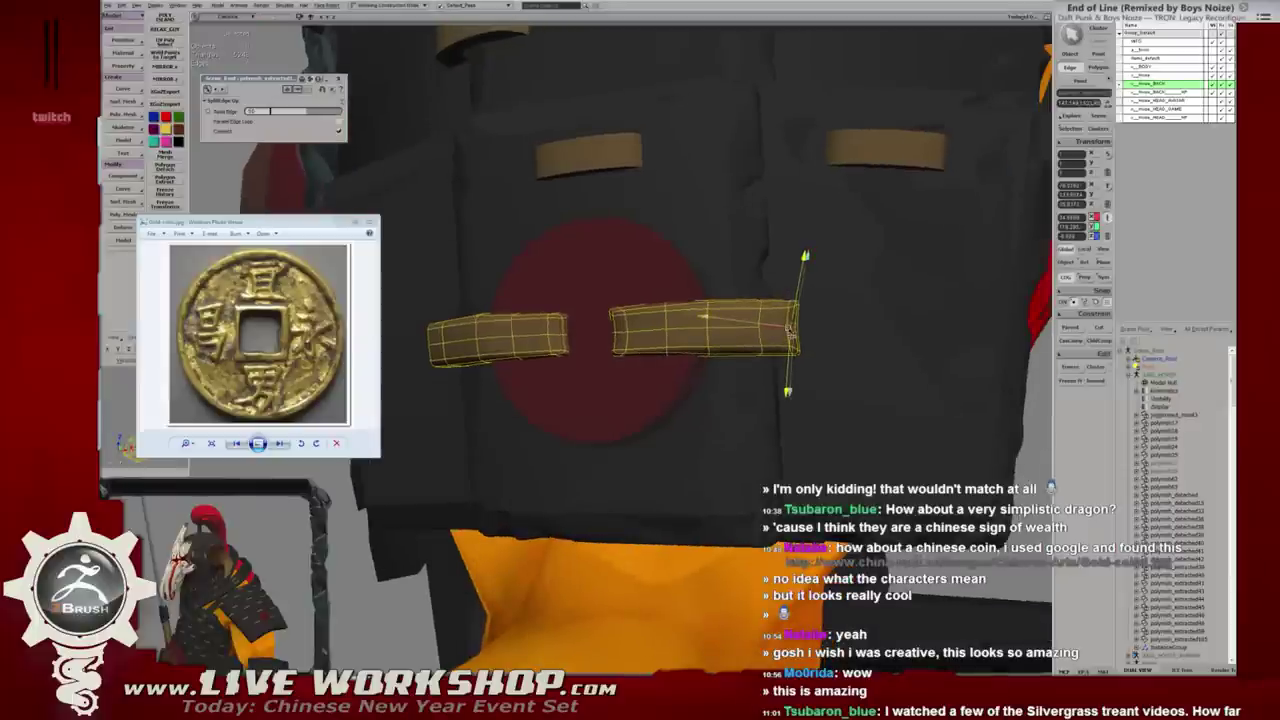
drag(789, 329, 537, 363)
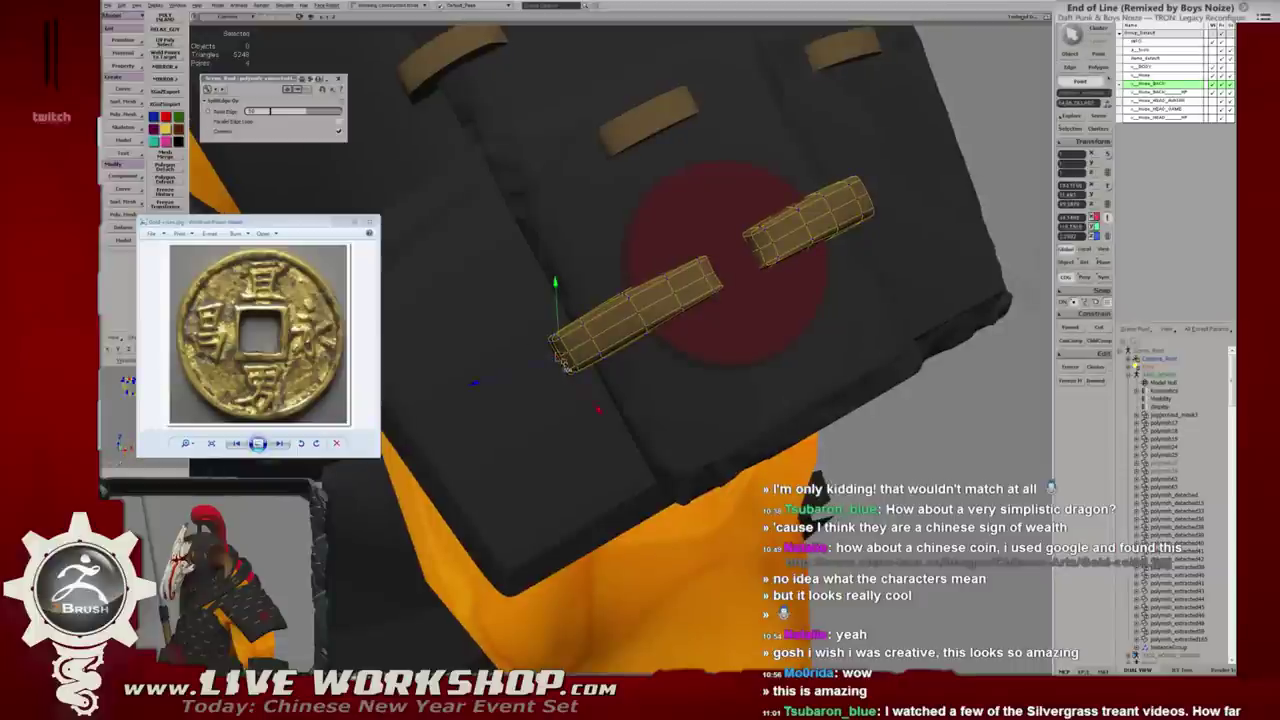
click(555, 358)
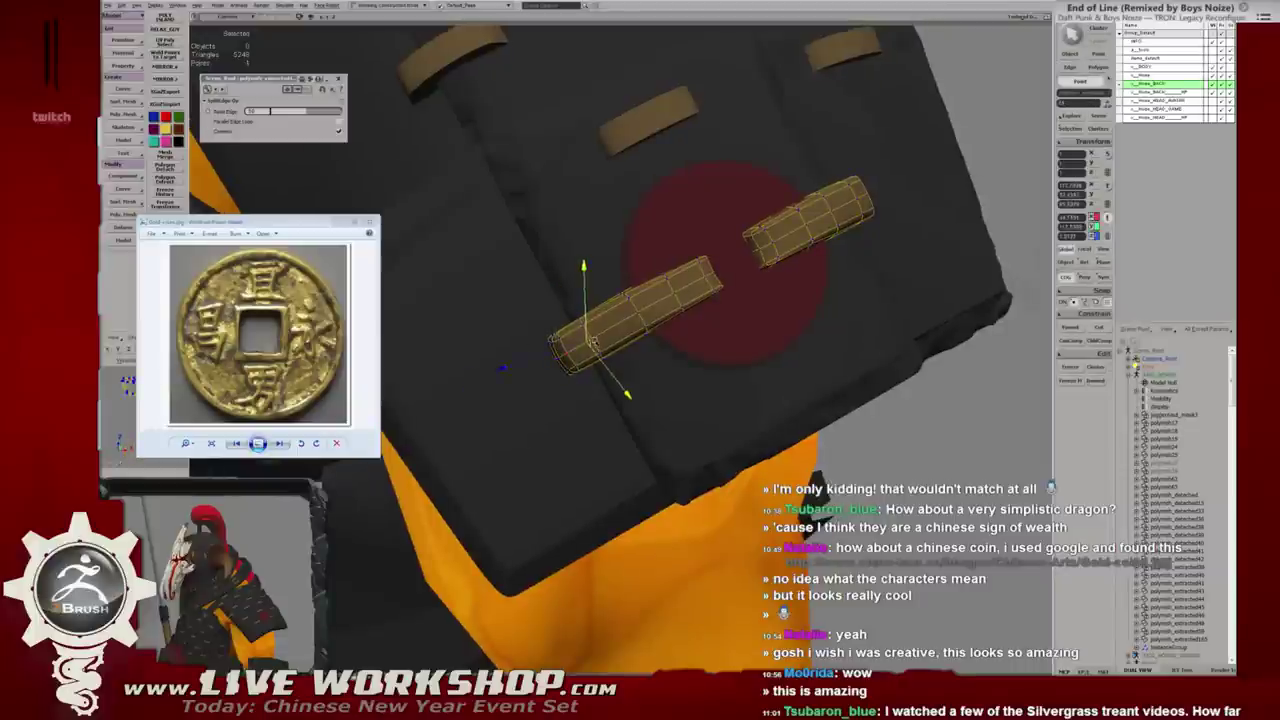
Select both straps, close the tool settings, then deselect and frame them.
drag(856, 446, 717, 373)
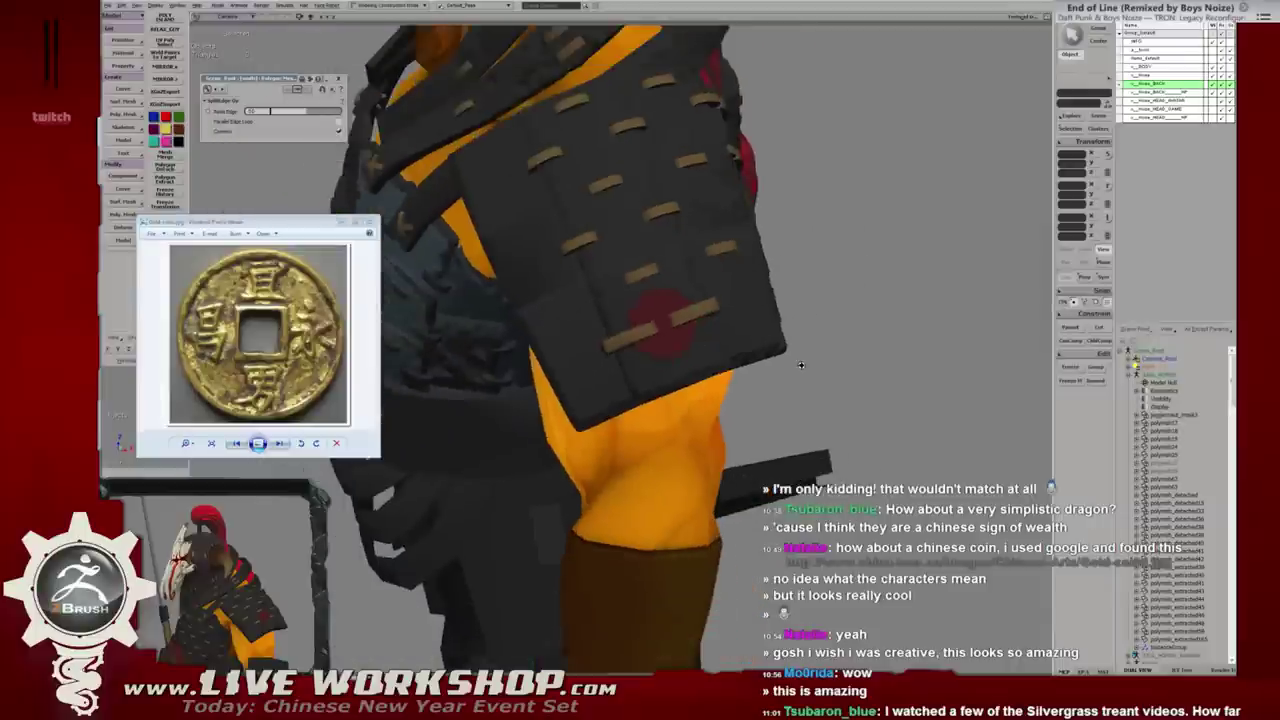
click(688, 352)
shift+click(630, 373)
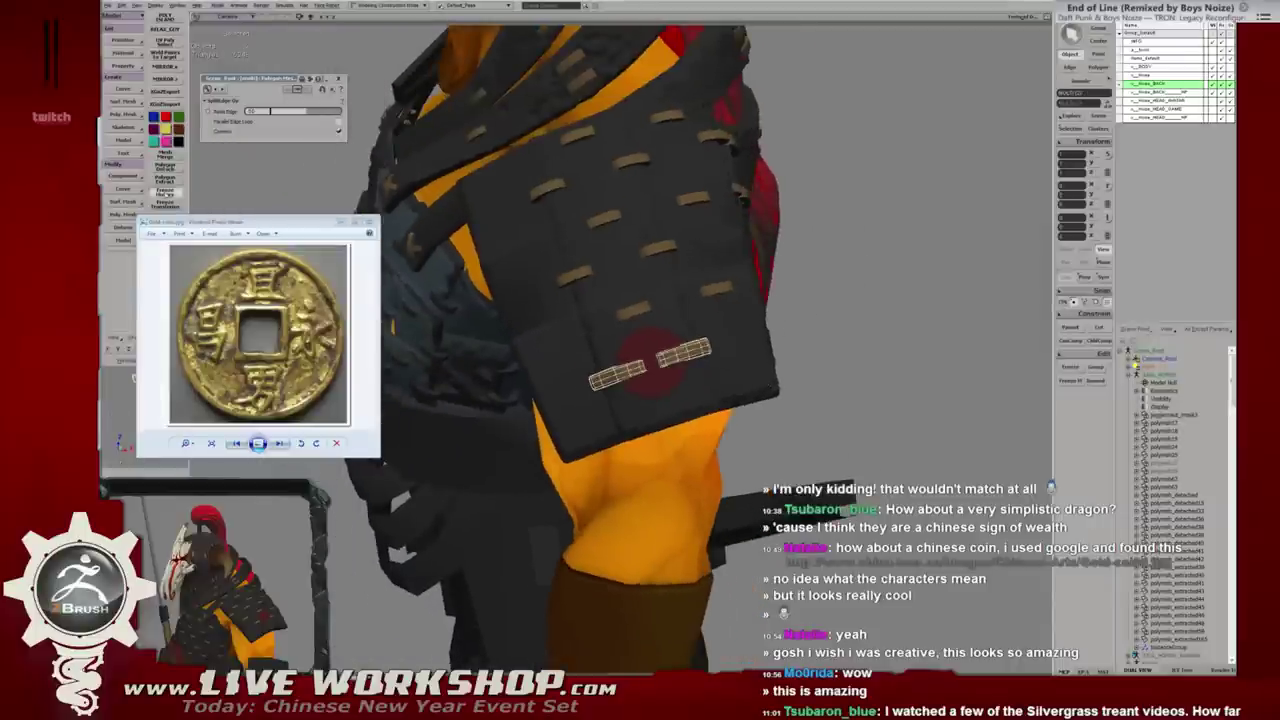
click(339, 79)
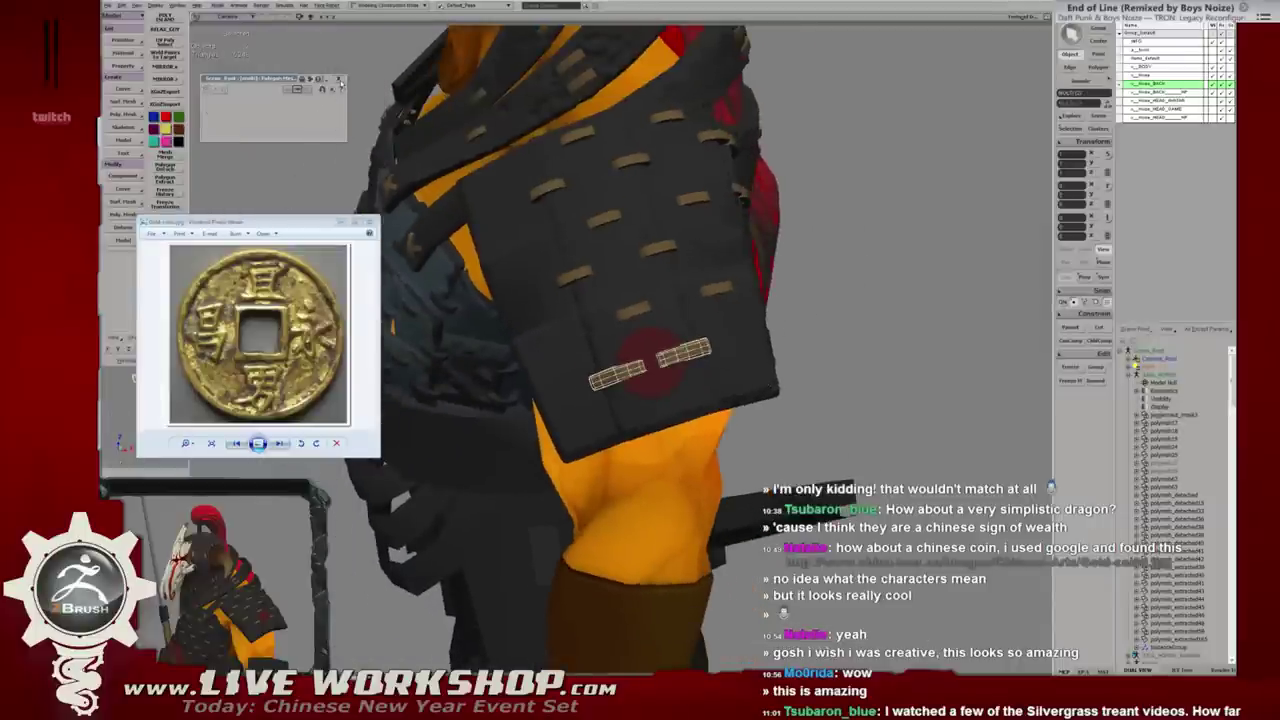
key(z)
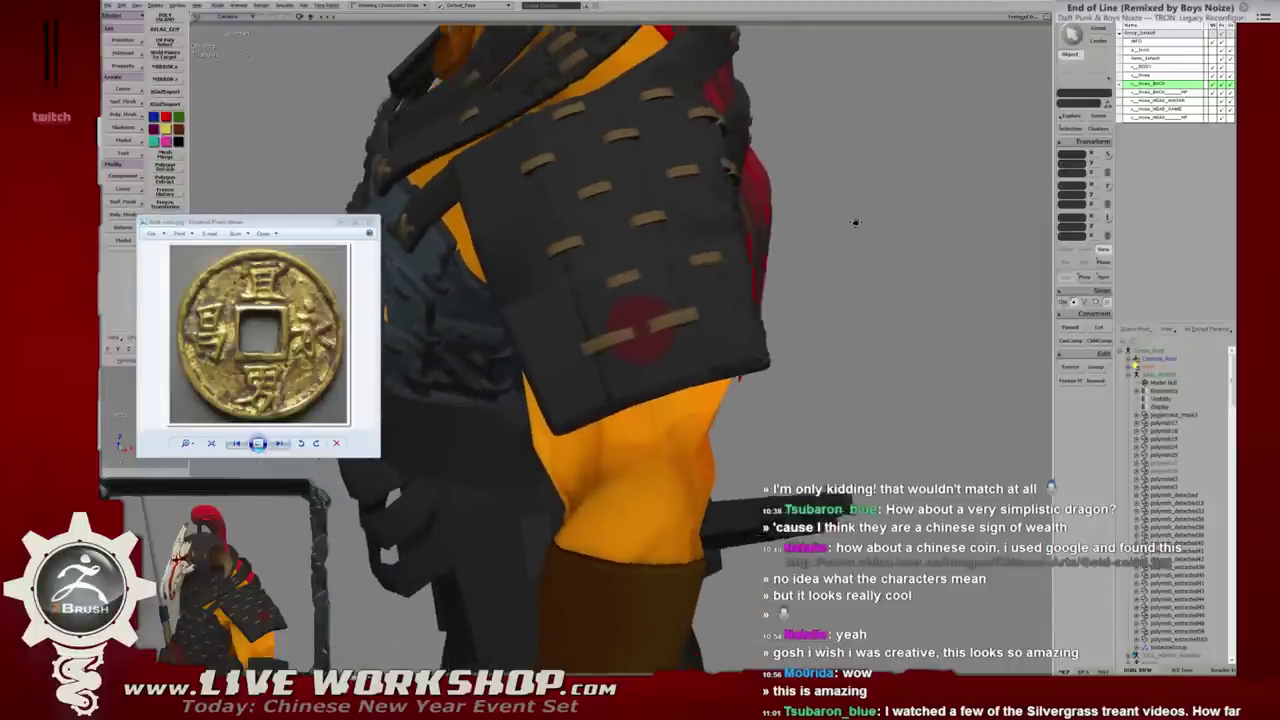
Select all the red emblem disc's faces, switch to edge mode, and turn on wireframe display.
click(660, 354)
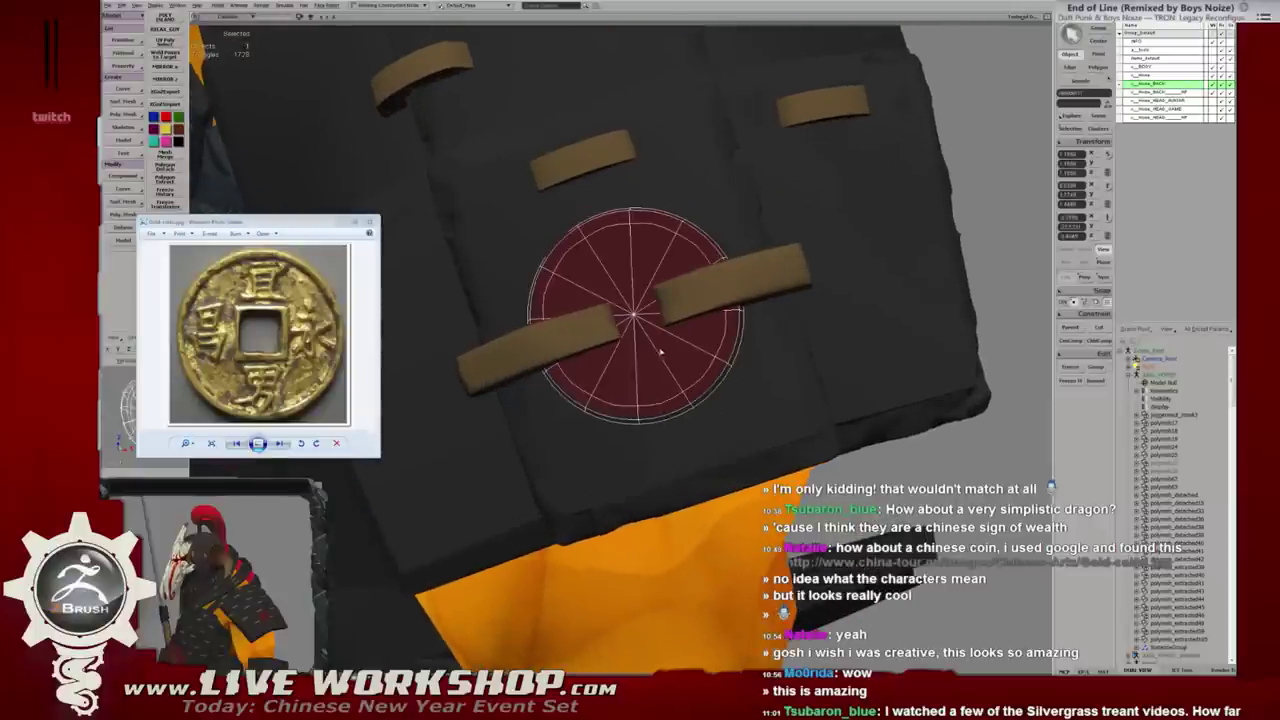
alt+middle_drag(660, 354, 726, 244)
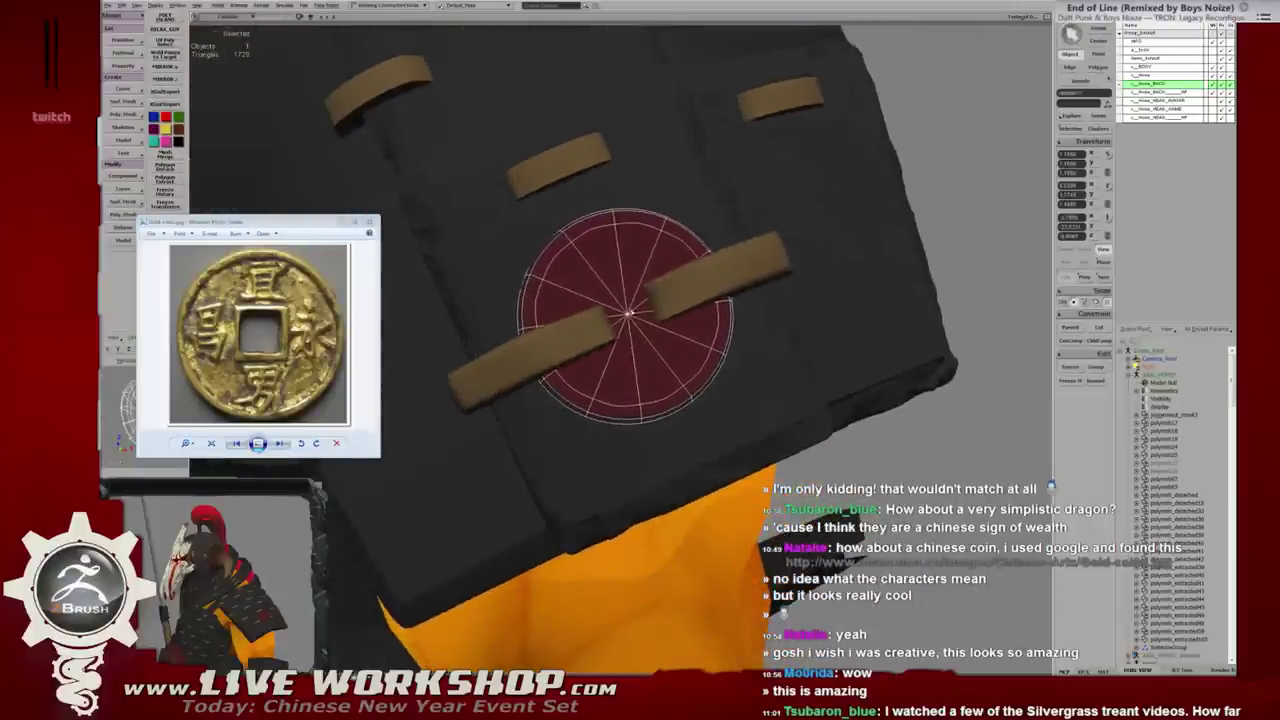
key(1)
alt+middle_drag(712, 281, 635, 298)
key(4)
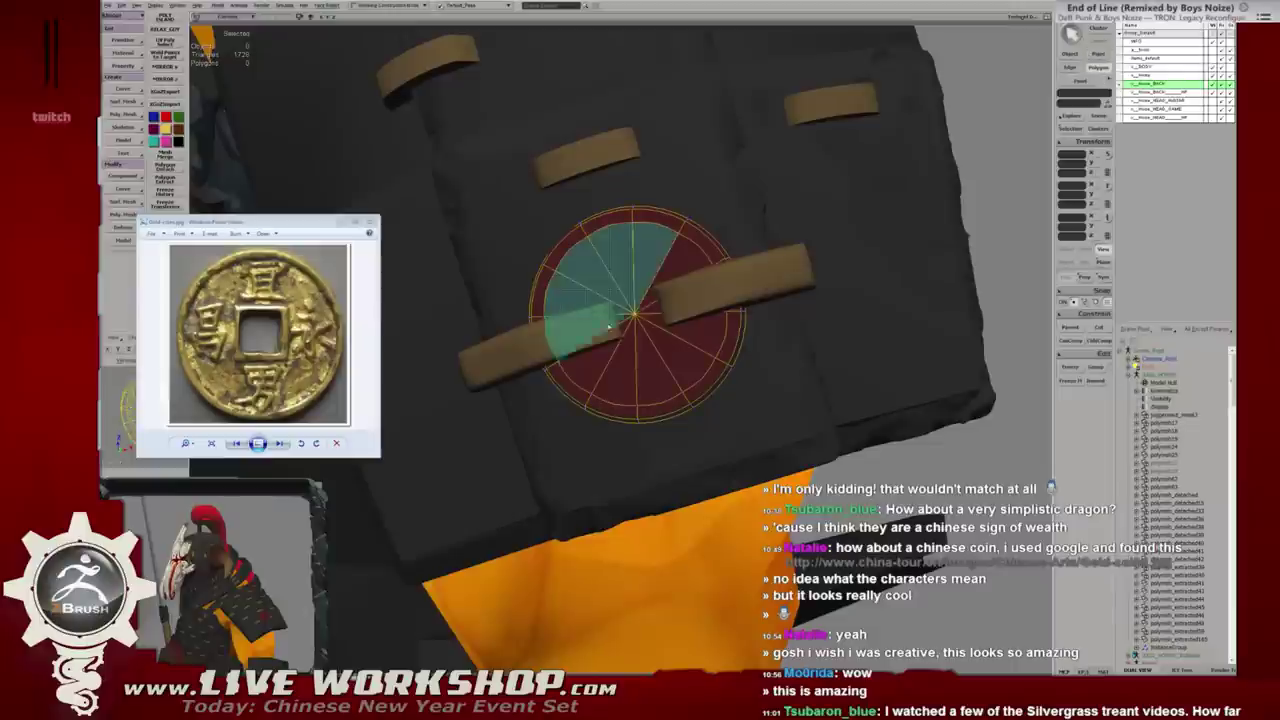
key(ctrl+a)
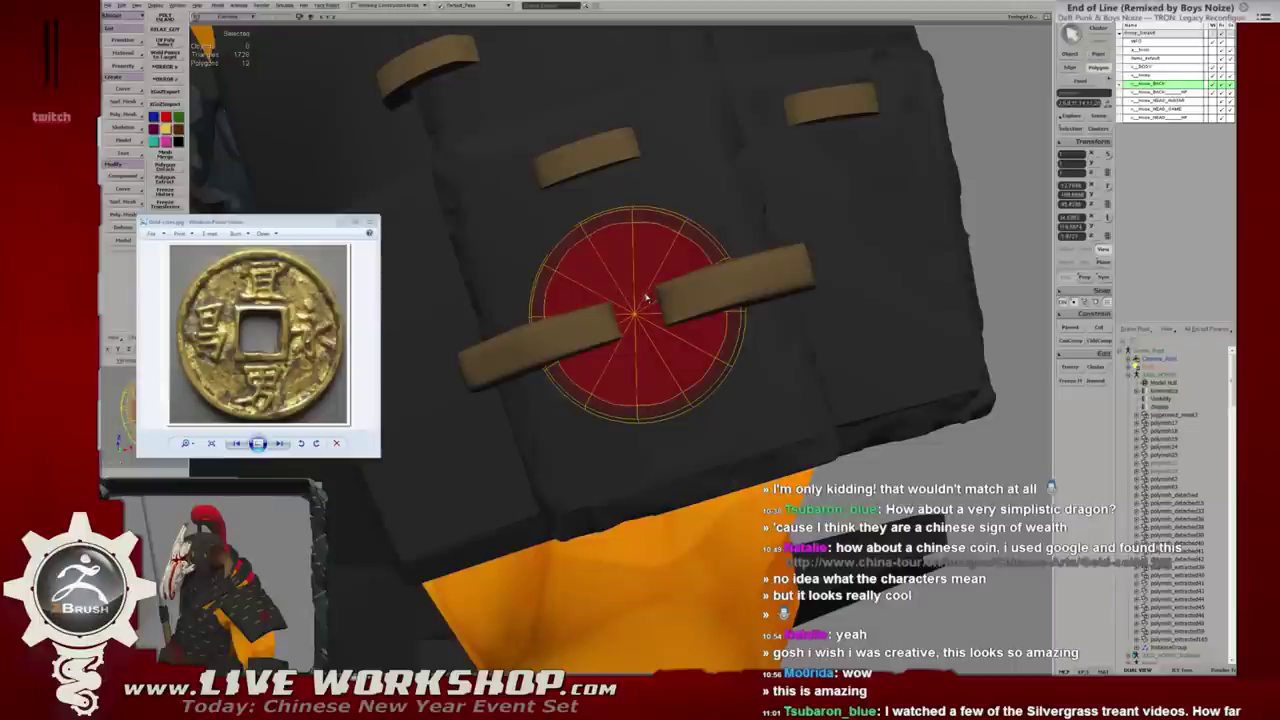
key(2)
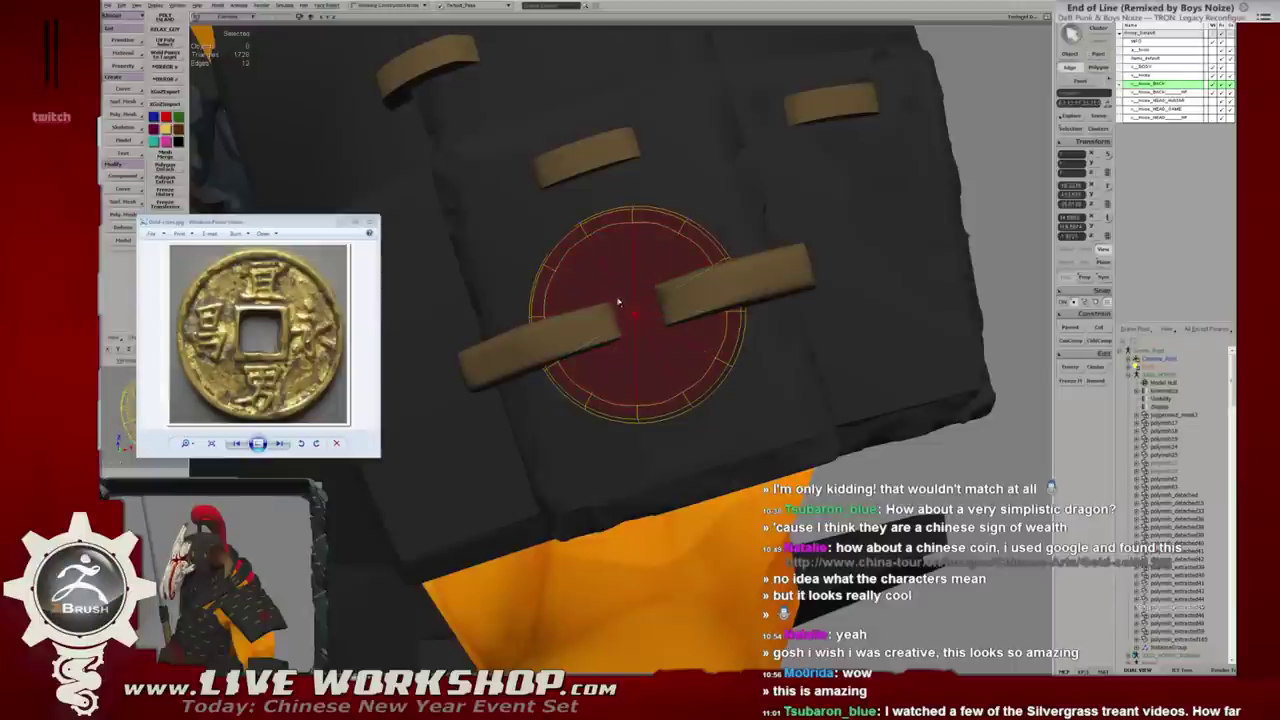
mouse_move(619, 300)
alt+middle_down()
mouse_move(558, 368)
mouse_move(611, 289)
mouse_move(564, 327)
mouse_move(569, 344)
alt+middle_up()
key(F3)
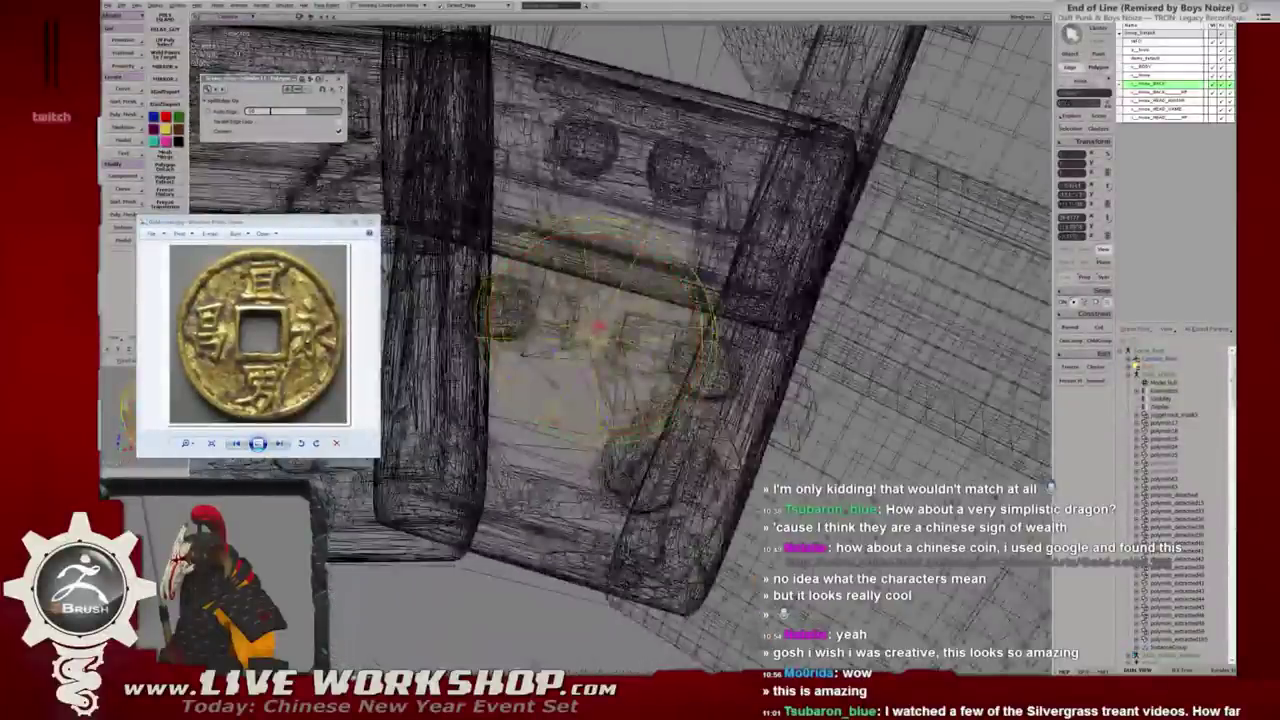
Isolate the red disc, inset its cap faces into an inner concentric ring, then restore the full armour.
key(alt+q)
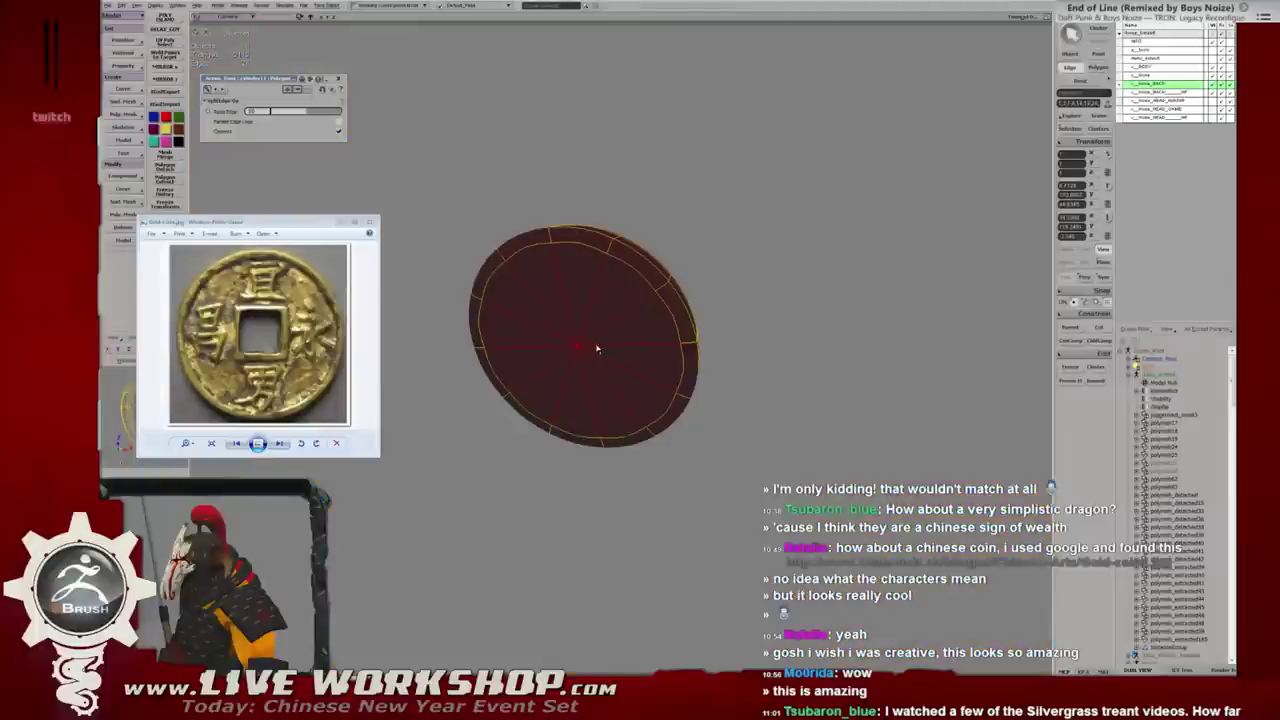
key(ctrl+a)
key(2)
key(4)
click(587, 323)
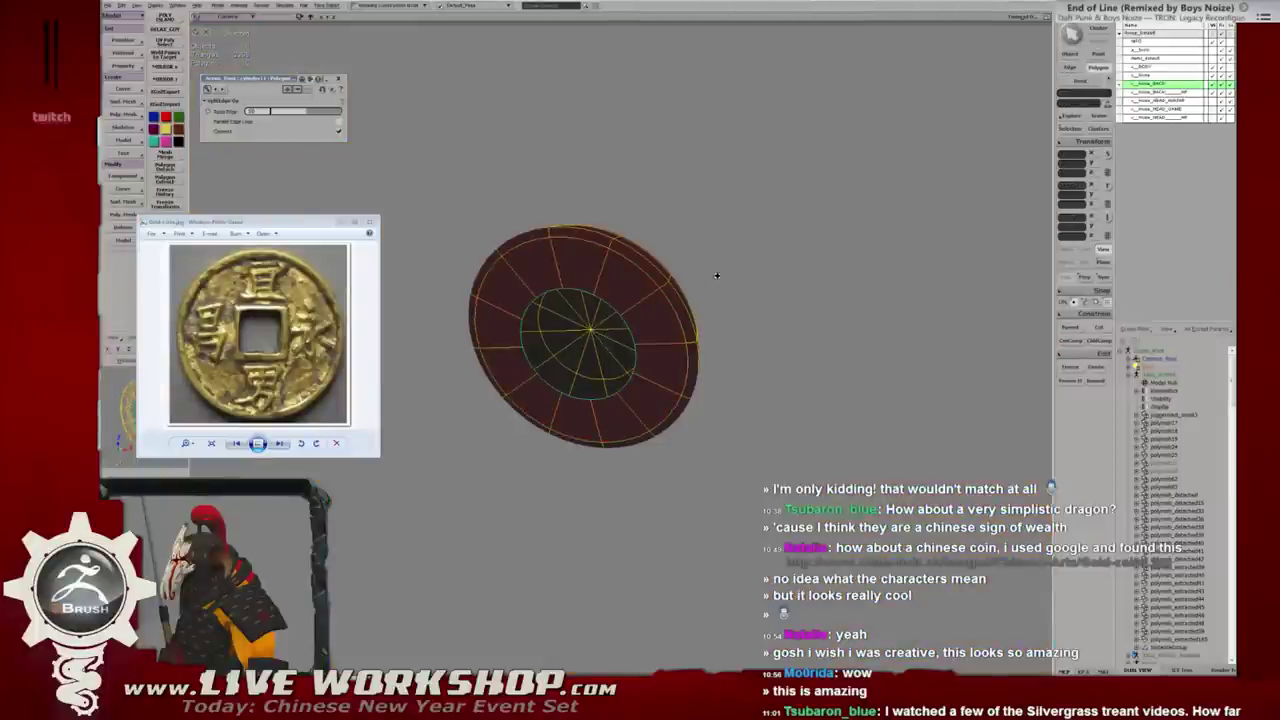
mouse_move(587, 323)
alt+middle_down()
mouse_move(699, 298)
mouse_move(672, 353)
mouse_move(700, 330)
alt+middle_up()
key(2)
key(4)
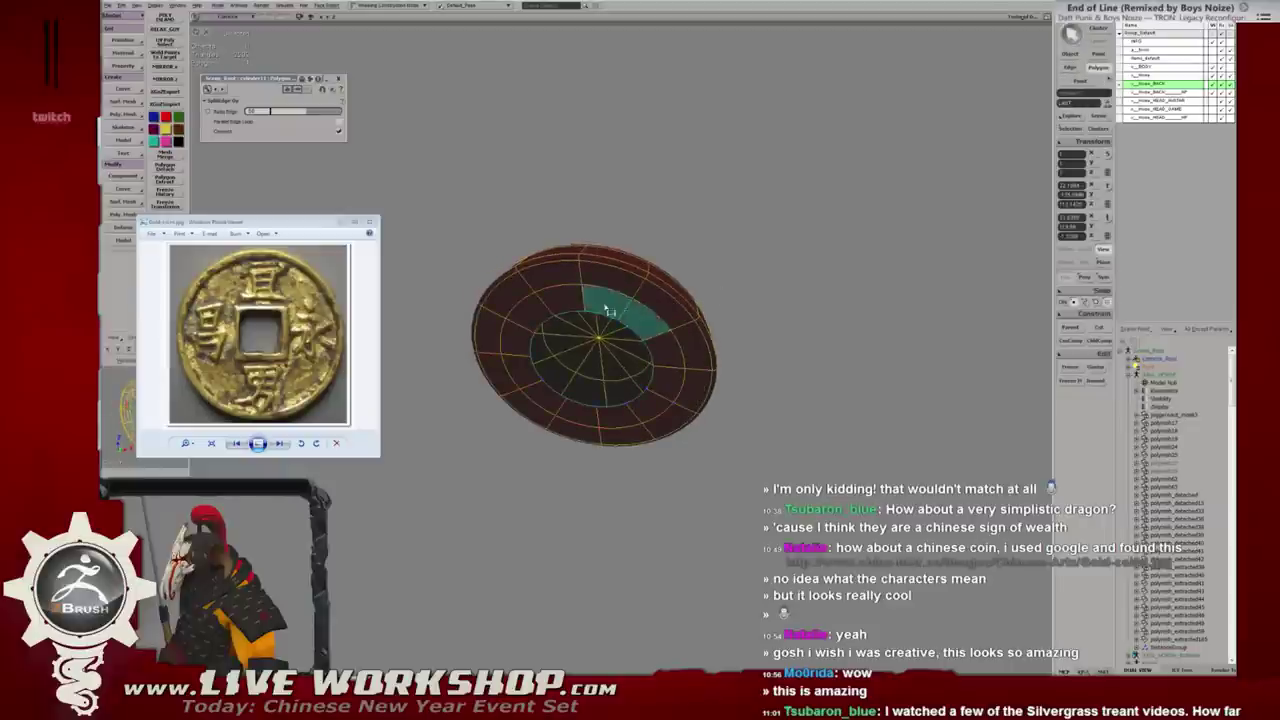
mouse_move(773, 293)
alt+middle_down()
mouse_move(766, 257)
mouse_move(528, 277)
mouse_move(757, 345)
mouse_move(623, 325)
alt+middle_up()
key(alt+q)
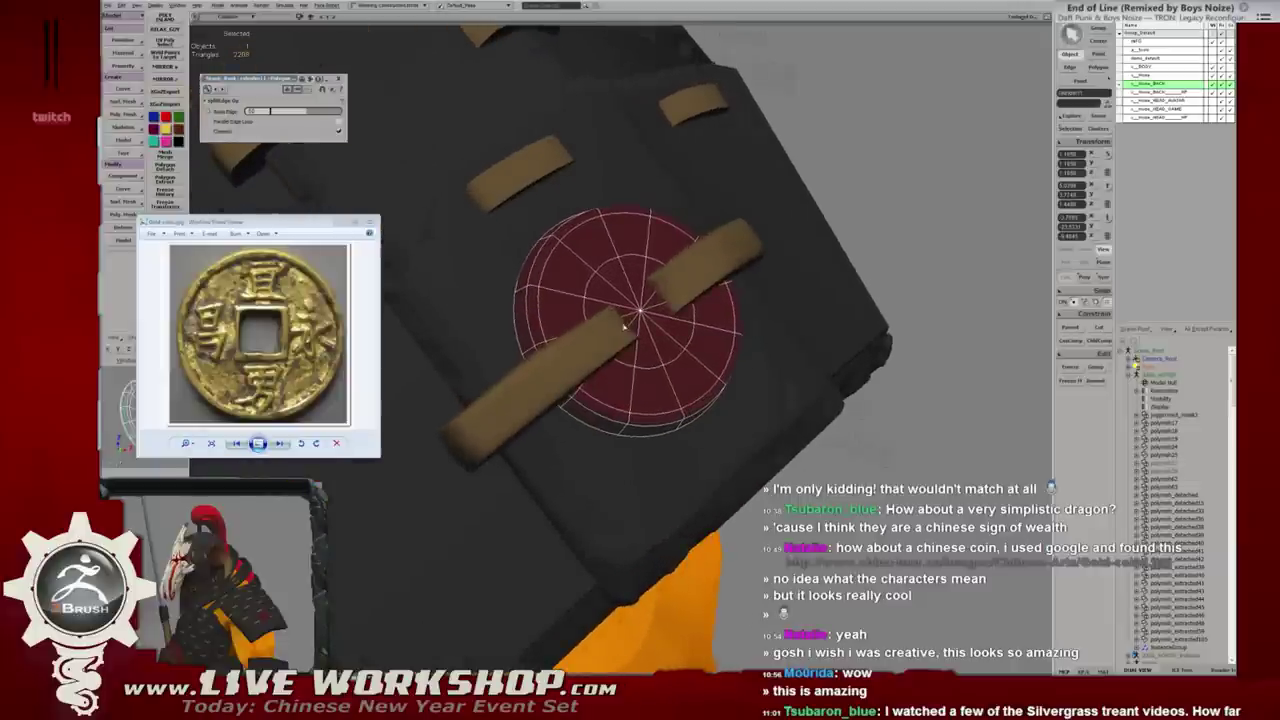
Orbit to face the armour back plate front-on, nudge the coin reference window, and switch to Photoshop.
drag(270, 222, 257, 210)
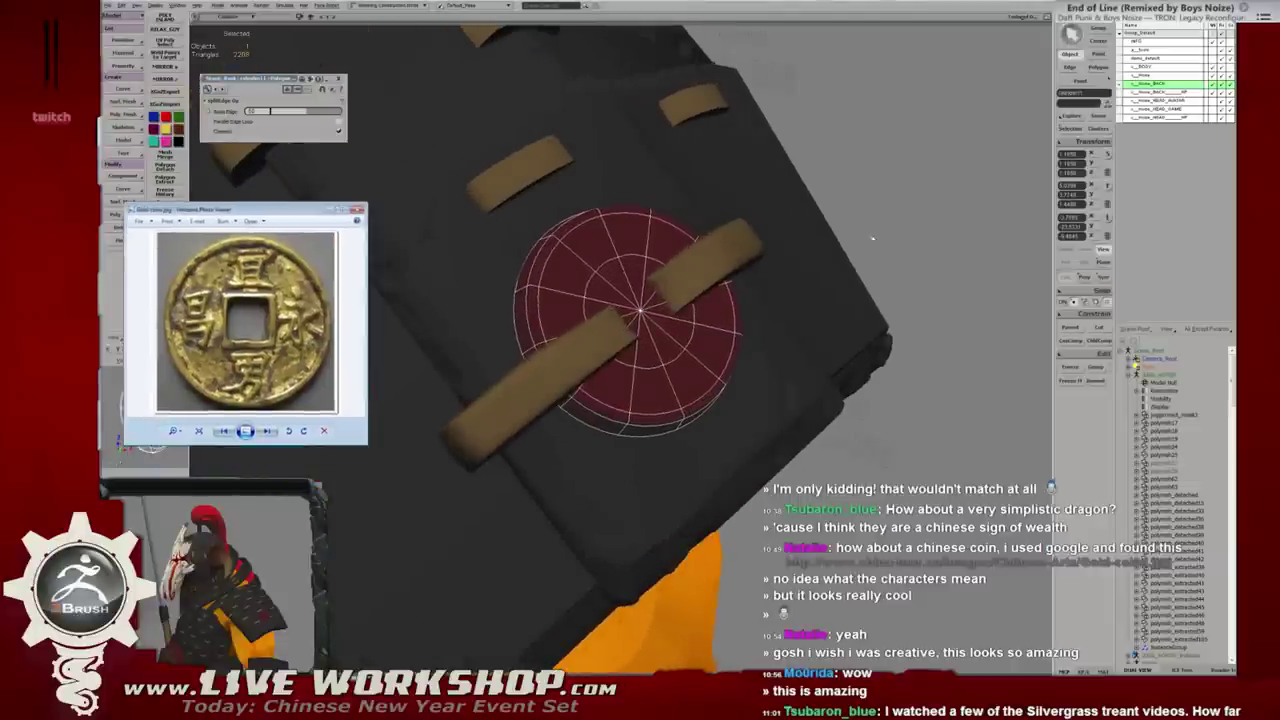
mouse_move(420, 260)
alt+middle_down()
mouse_move(494, 197)
mouse_move(690, 311)
alt+middle_up()
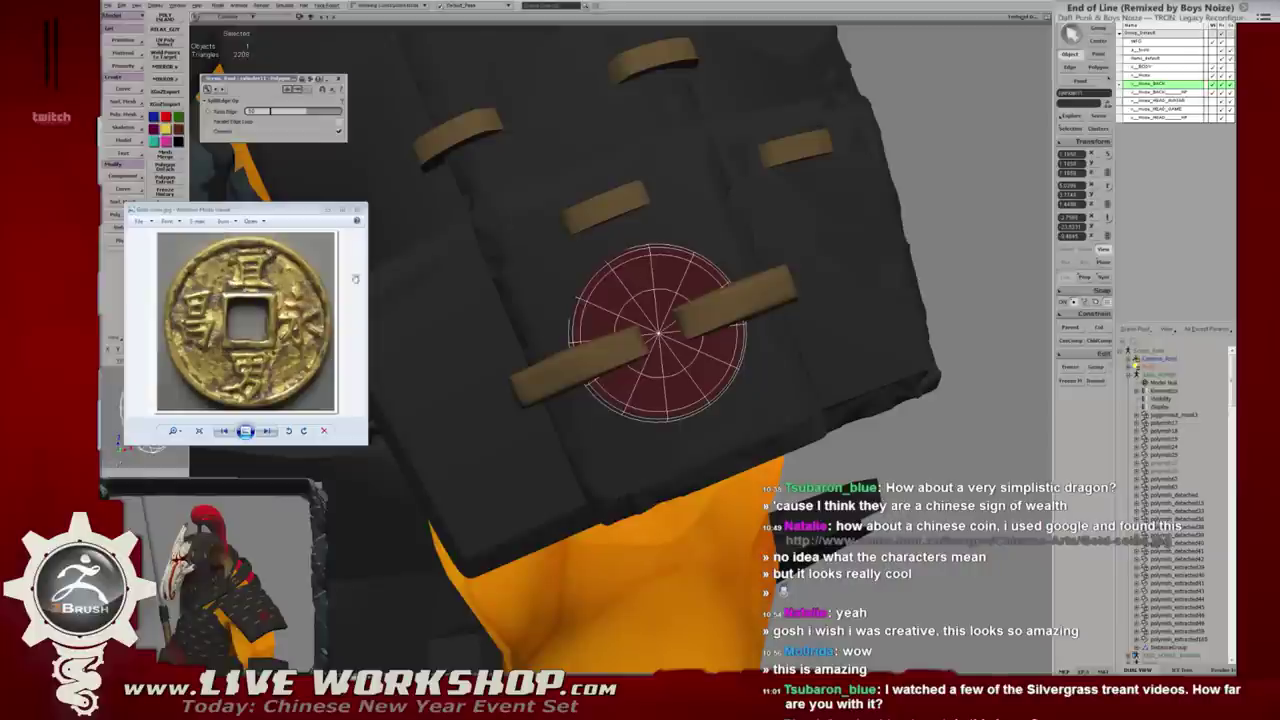
drag(268, 210, 261, 197)
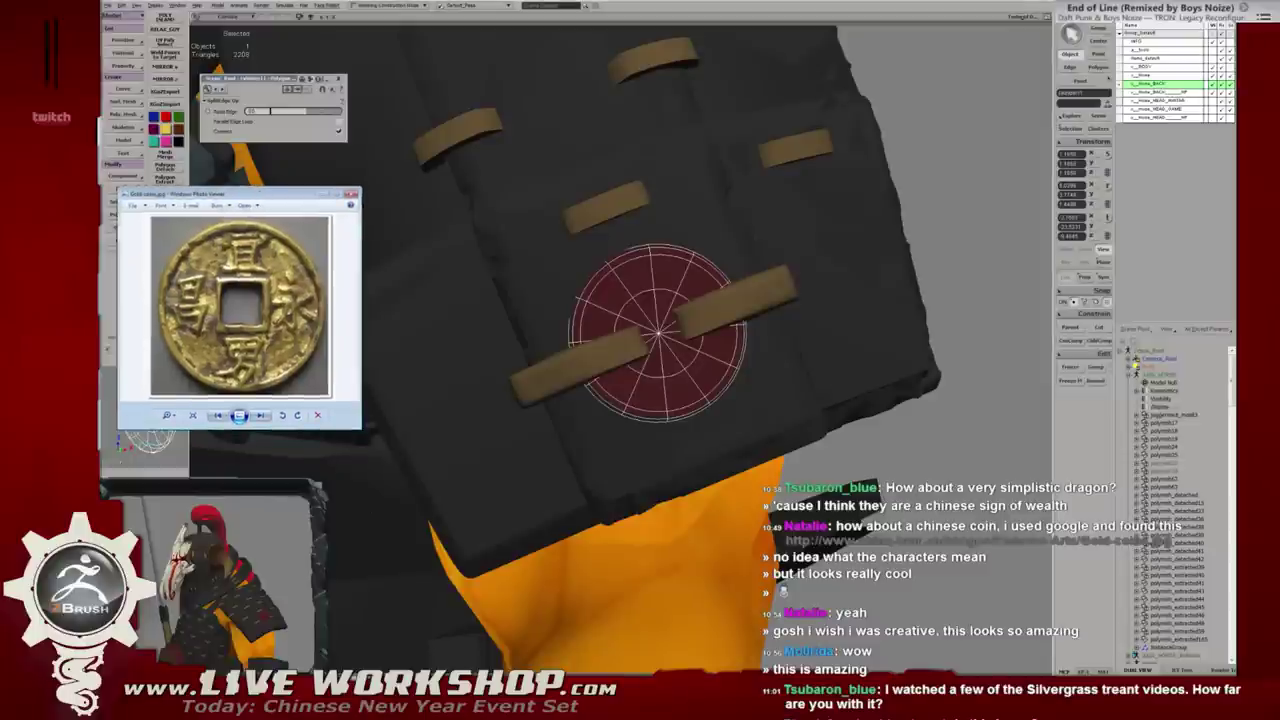
click(484, 484)
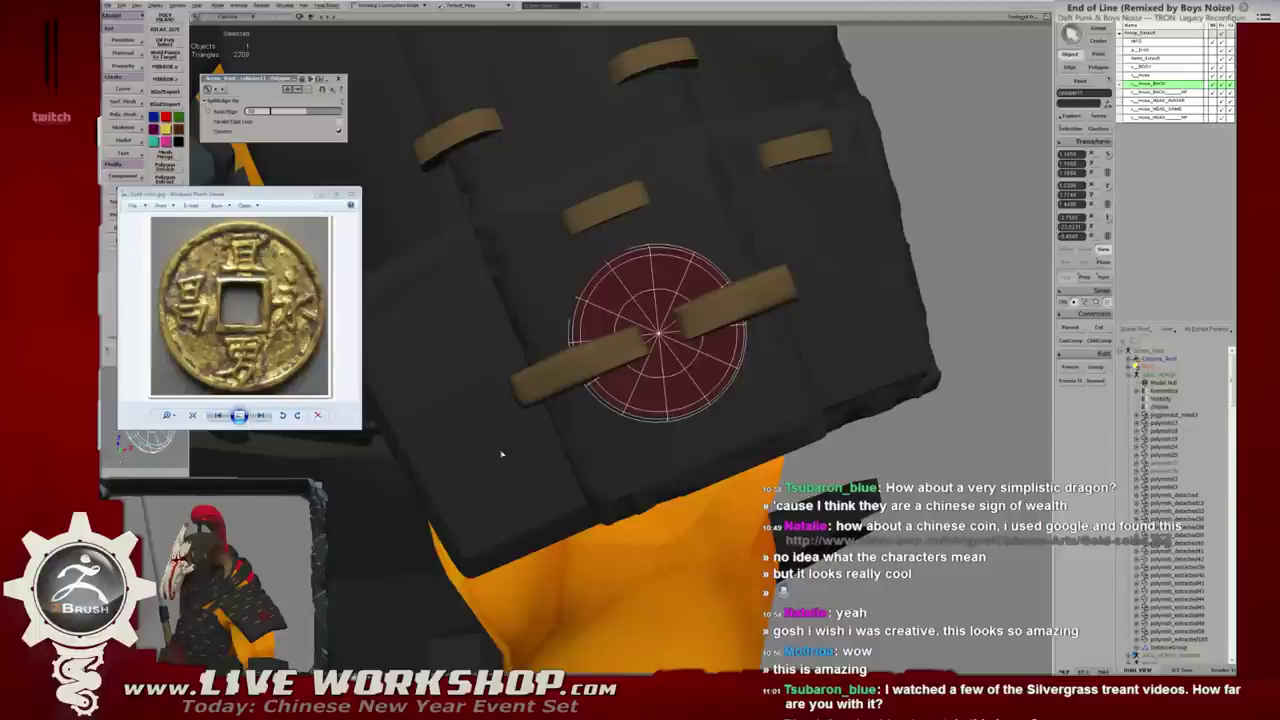
key(alt+Tab)
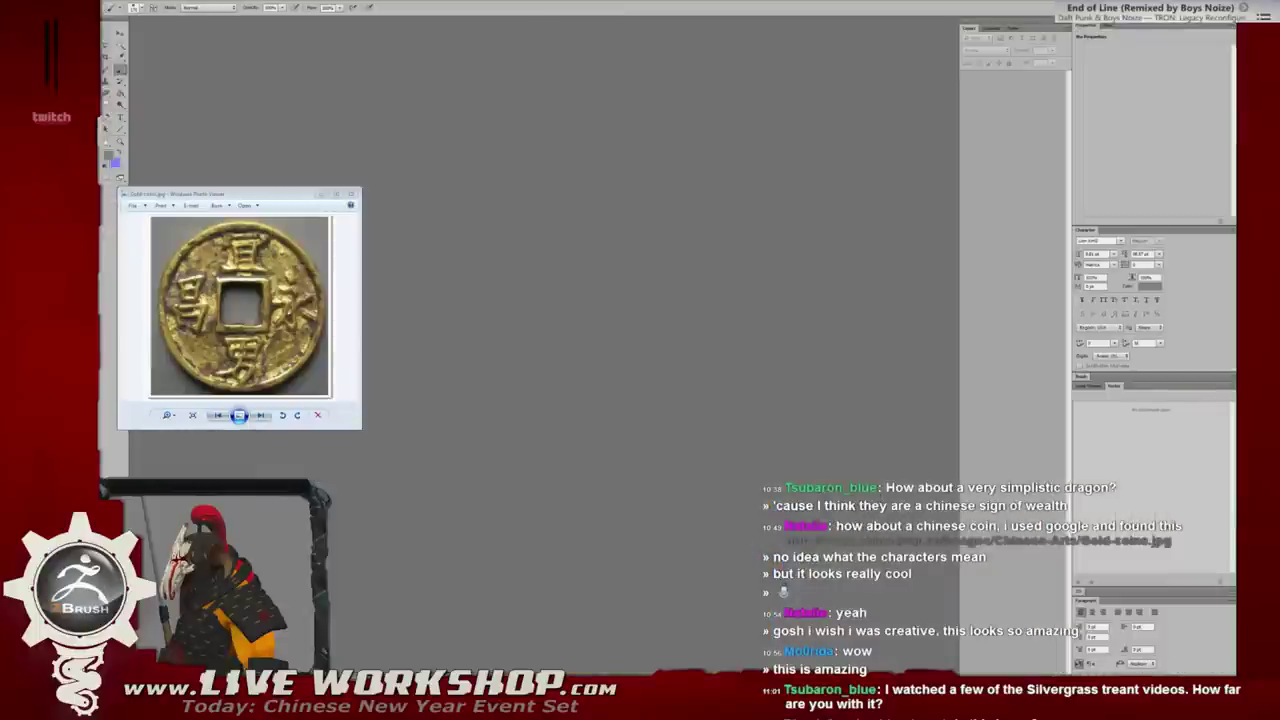
Open Gold-coins.jpg centred in Photoshop, duplicate its background layer, and show it full-screen.
click(320, 194)
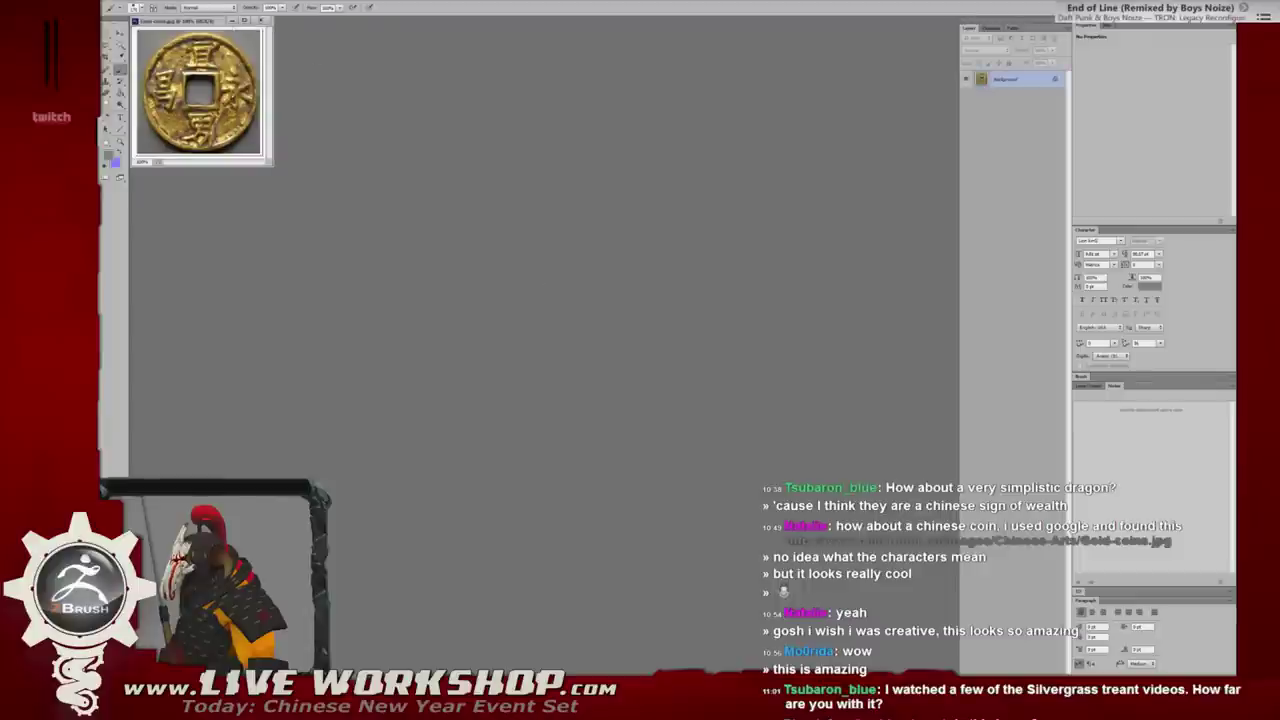
drag(212, 22, 552, 164)
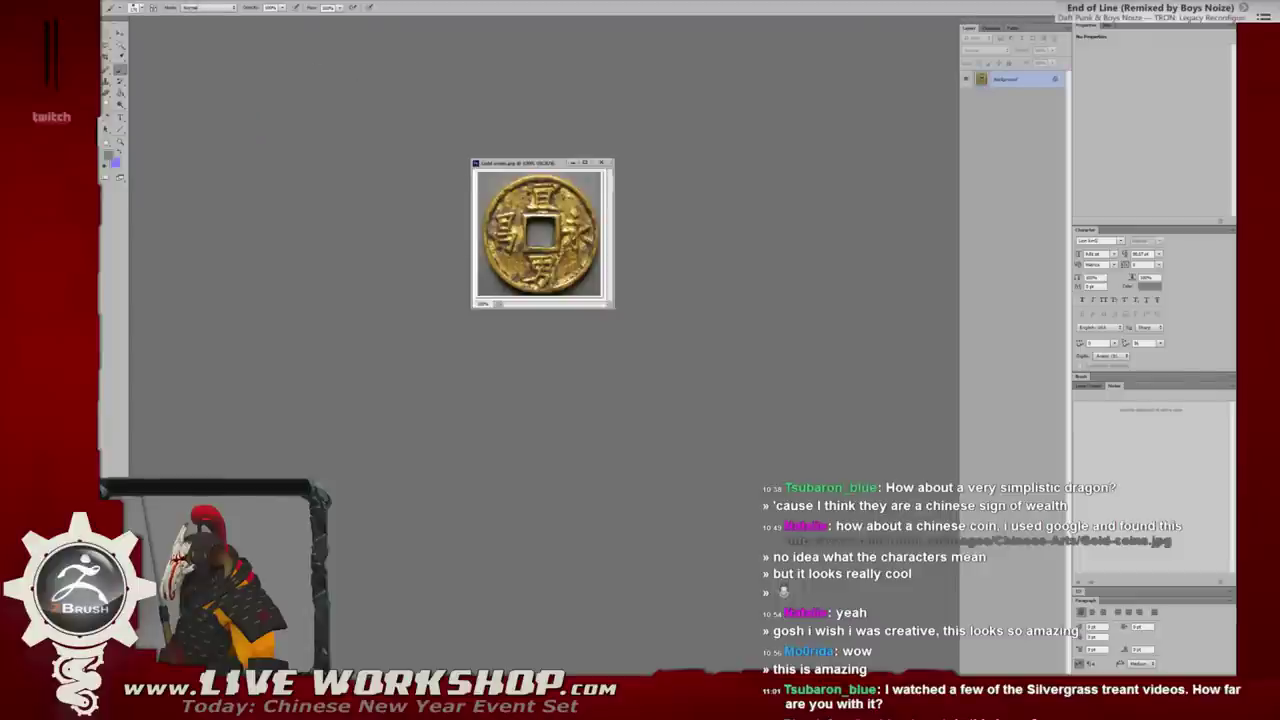
drag(614, 308, 742, 404)
key(Return)
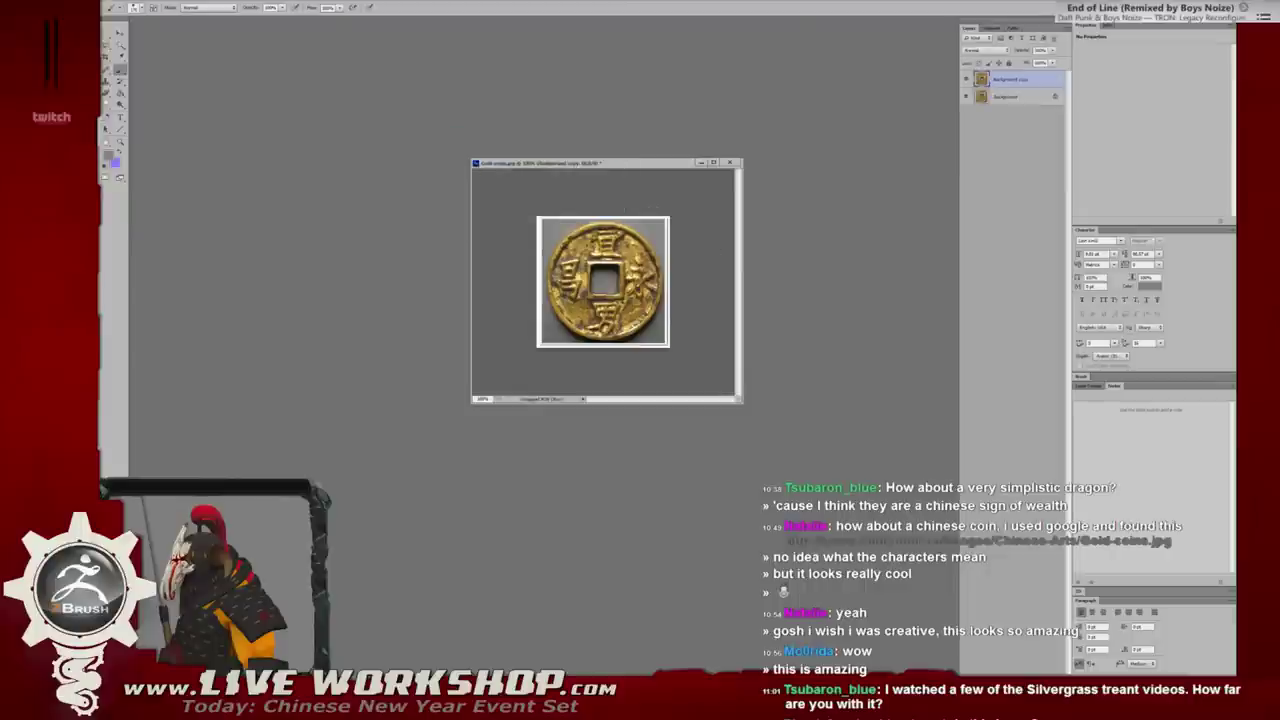
key(f)
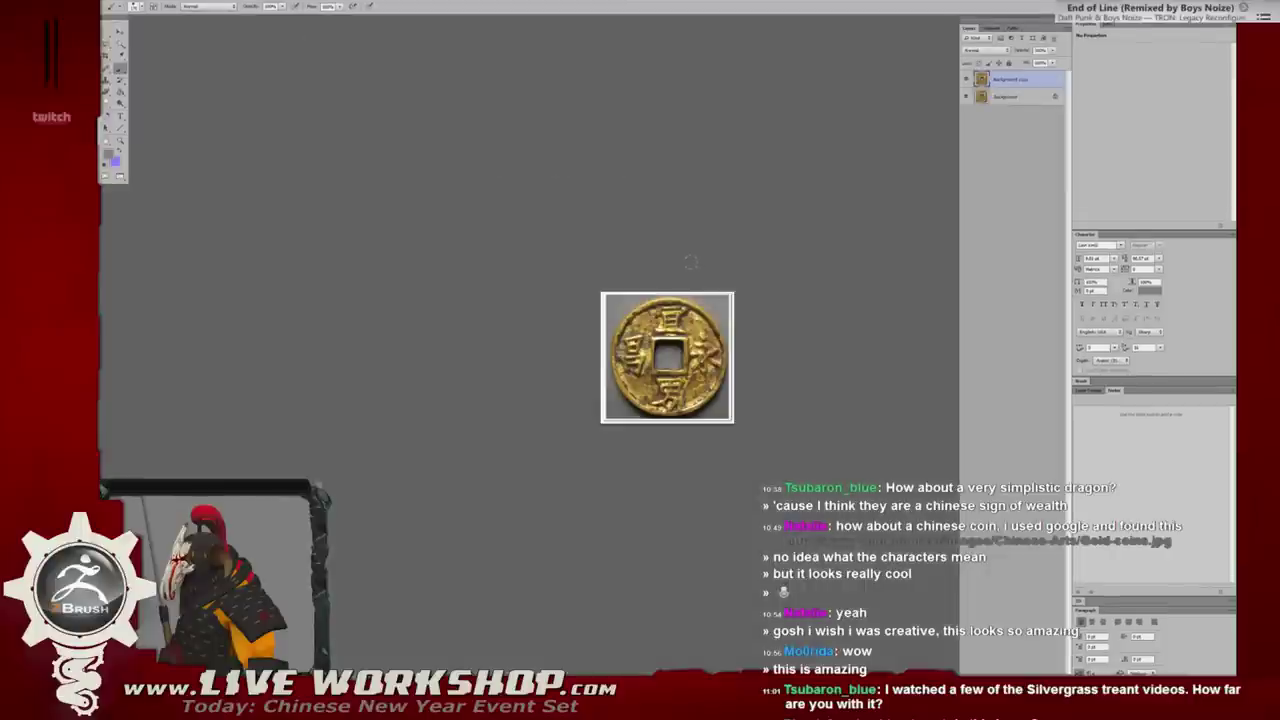
key(super)
key(Escape)
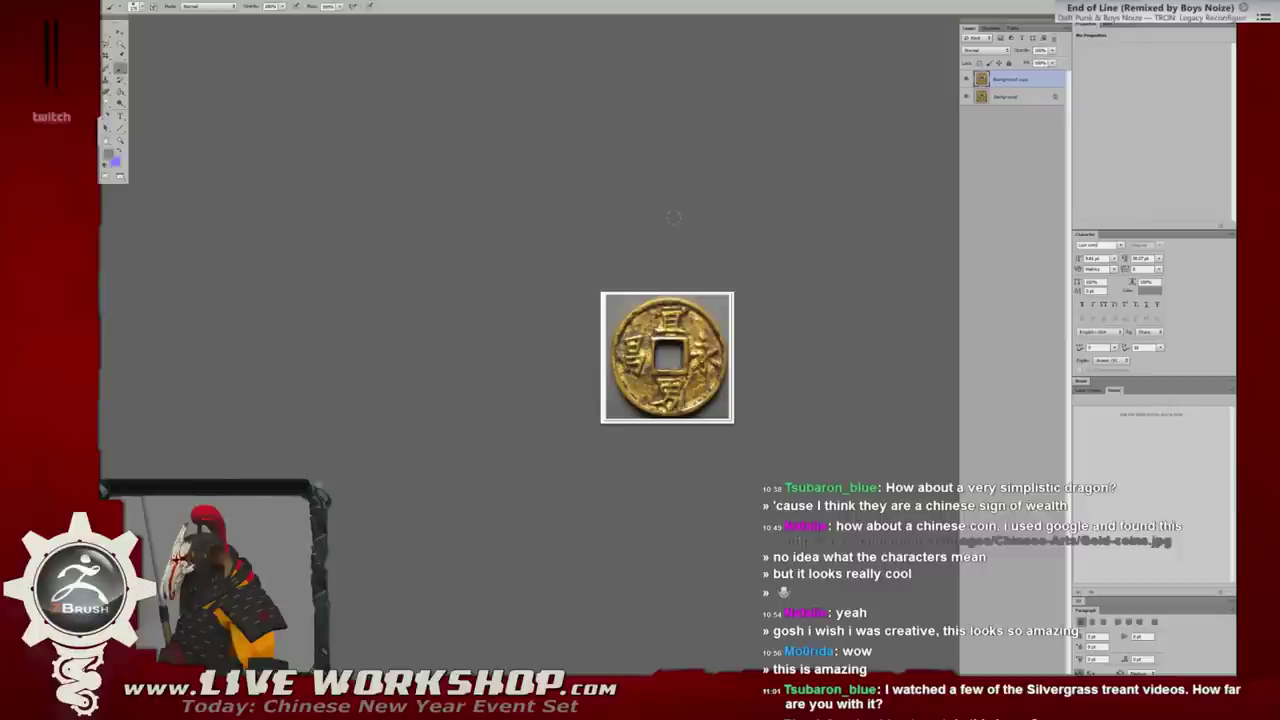
Zoom in, remove the coin's white border, and add an empty Layer 1.
key(ctrl+plus)
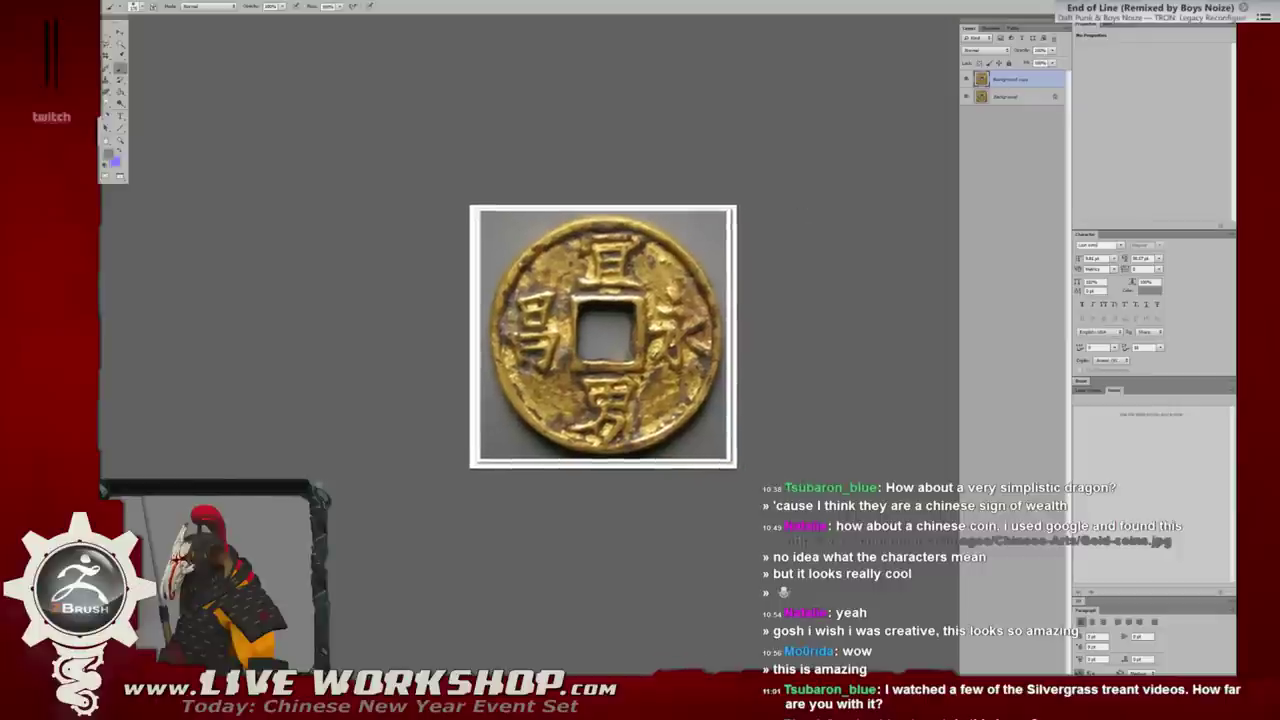
key(m)
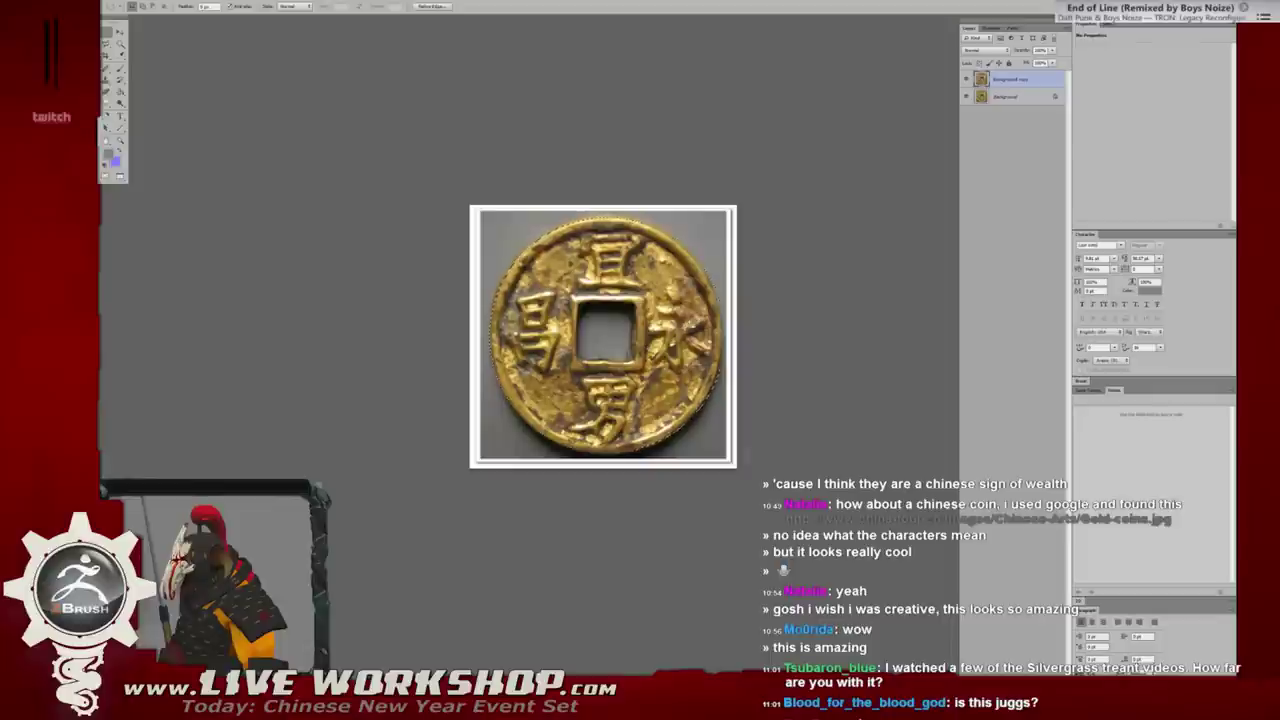
key(ctrl+a)
key(g)
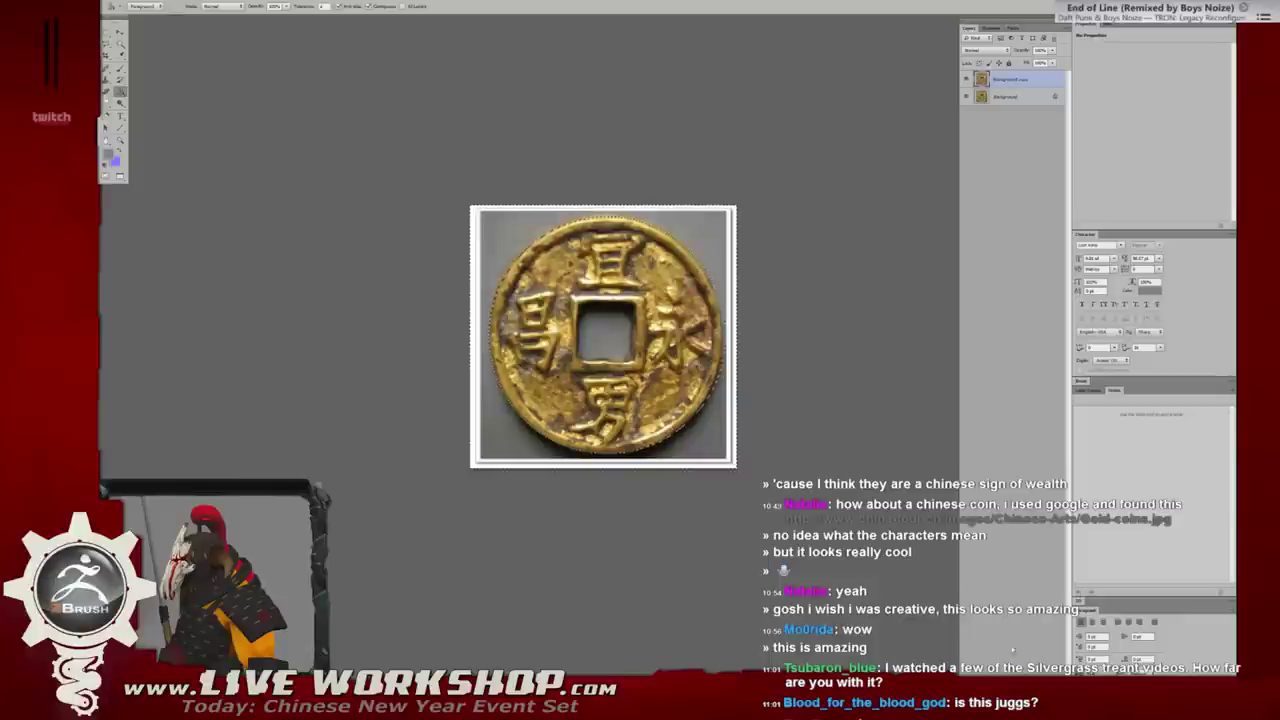
key(ctrl+shift+alt+n)
key(ctrl+z)
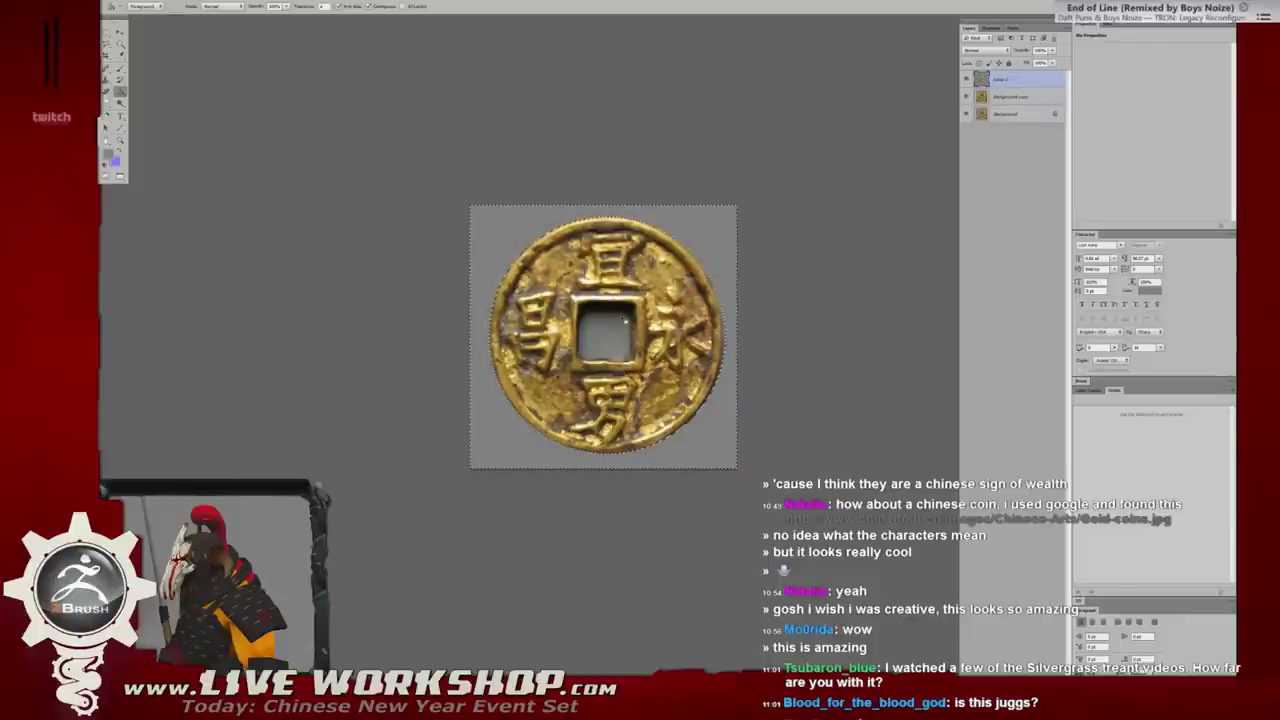
Marquee the coin's square centre hole and open Refine Edge in On White view.
key(m)
key(ctrl+plus)
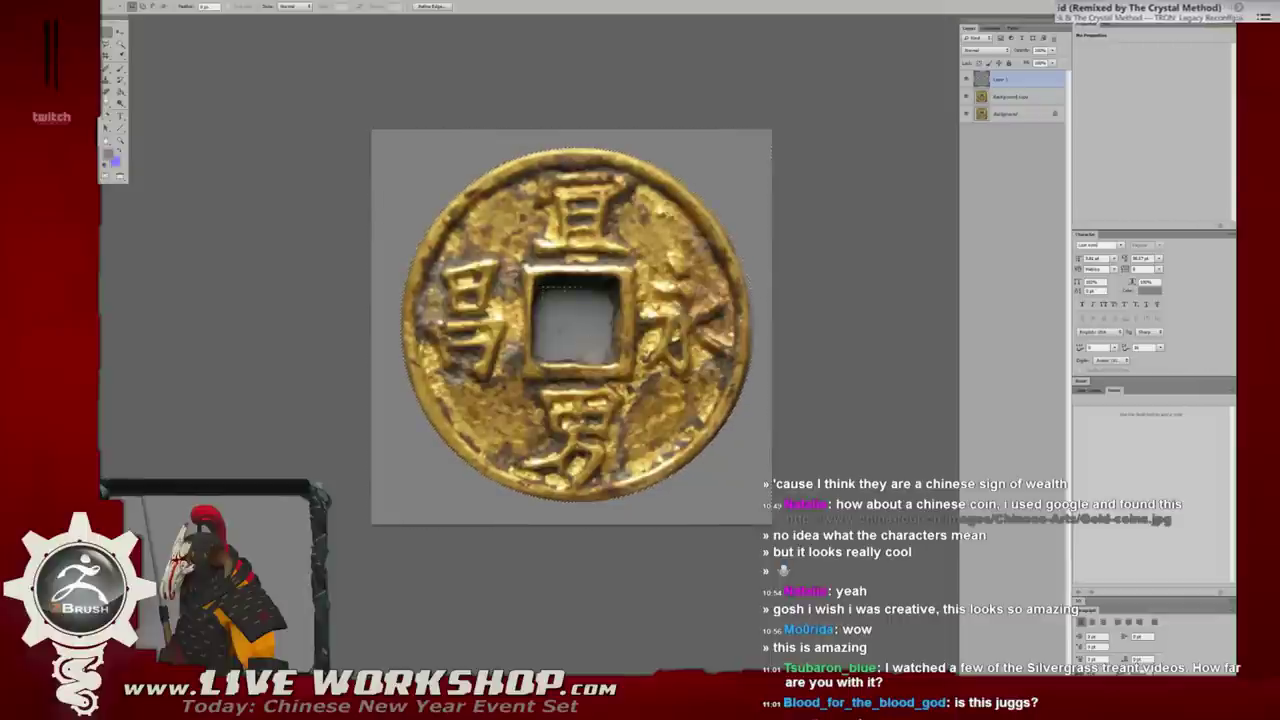
drag(539, 285, 616, 352)
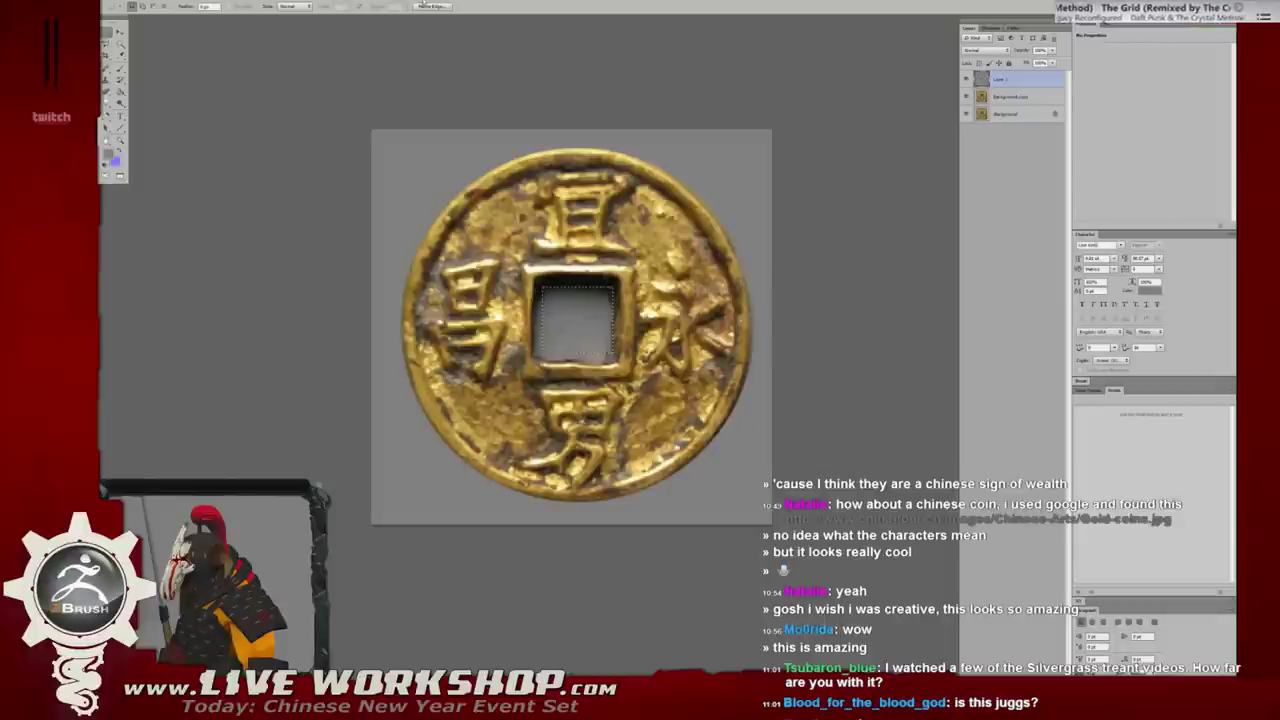
key(ctrl+alt+r)
key(w)
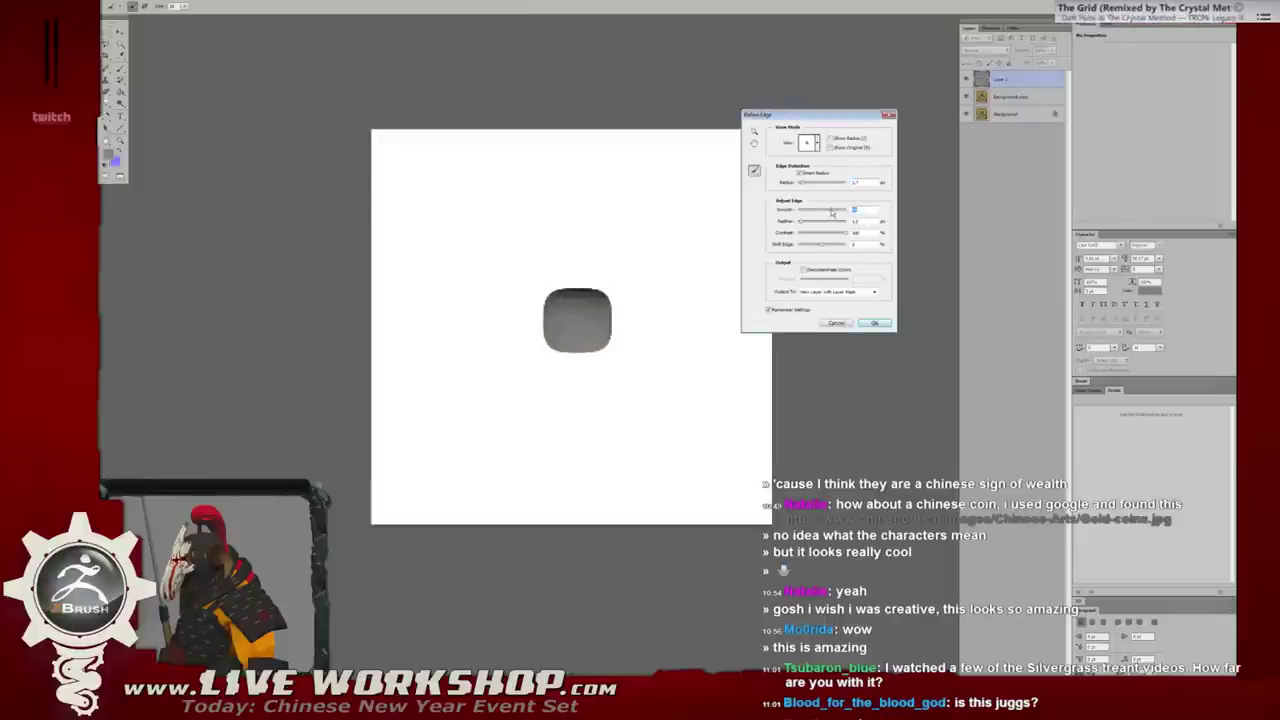
Apply the smoothed Refine Edge, select the square hole, and hide the white frame layer.
drag(836, 212, 822, 212)
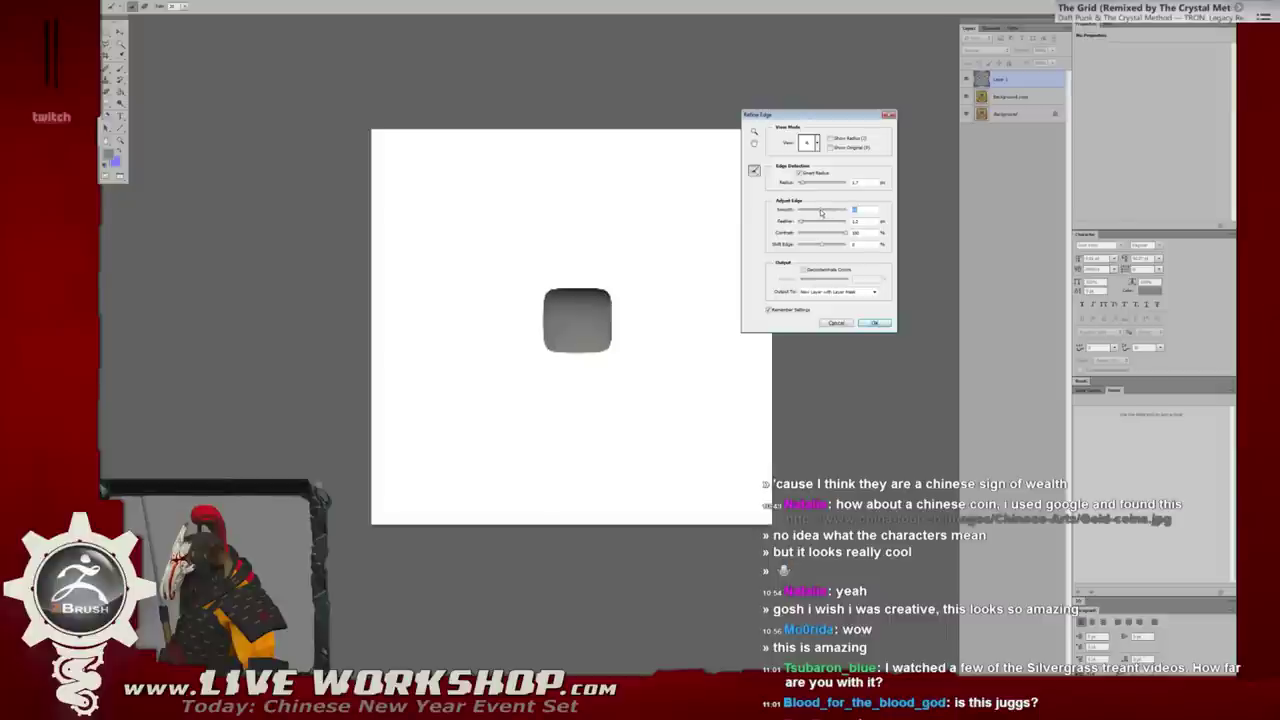
click(872, 322)
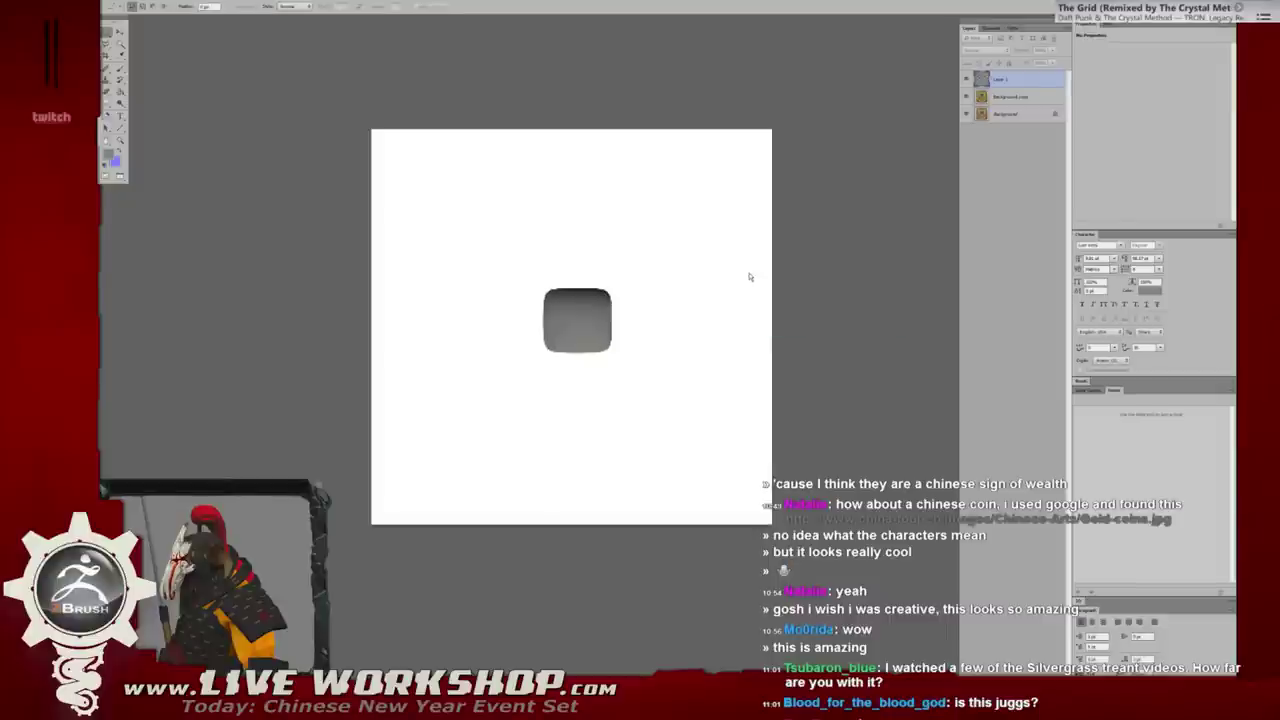
key(ctrl+v)
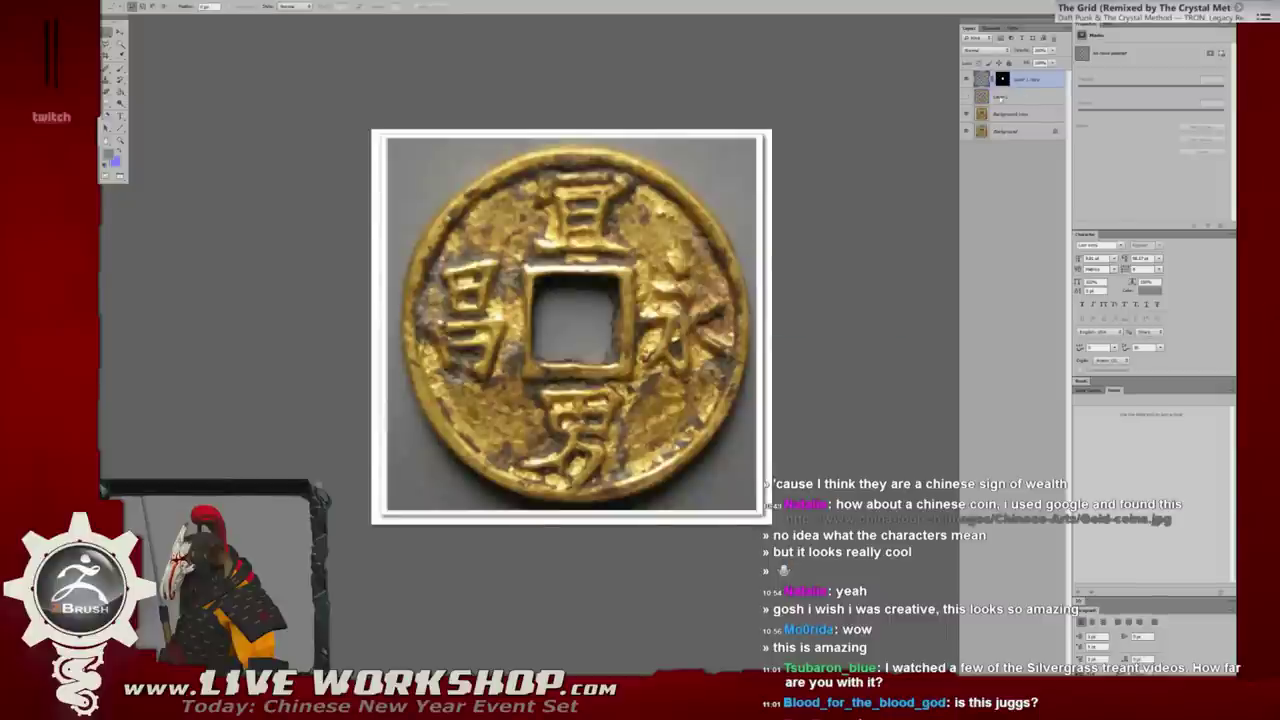
ctrl+click(1002, 80)
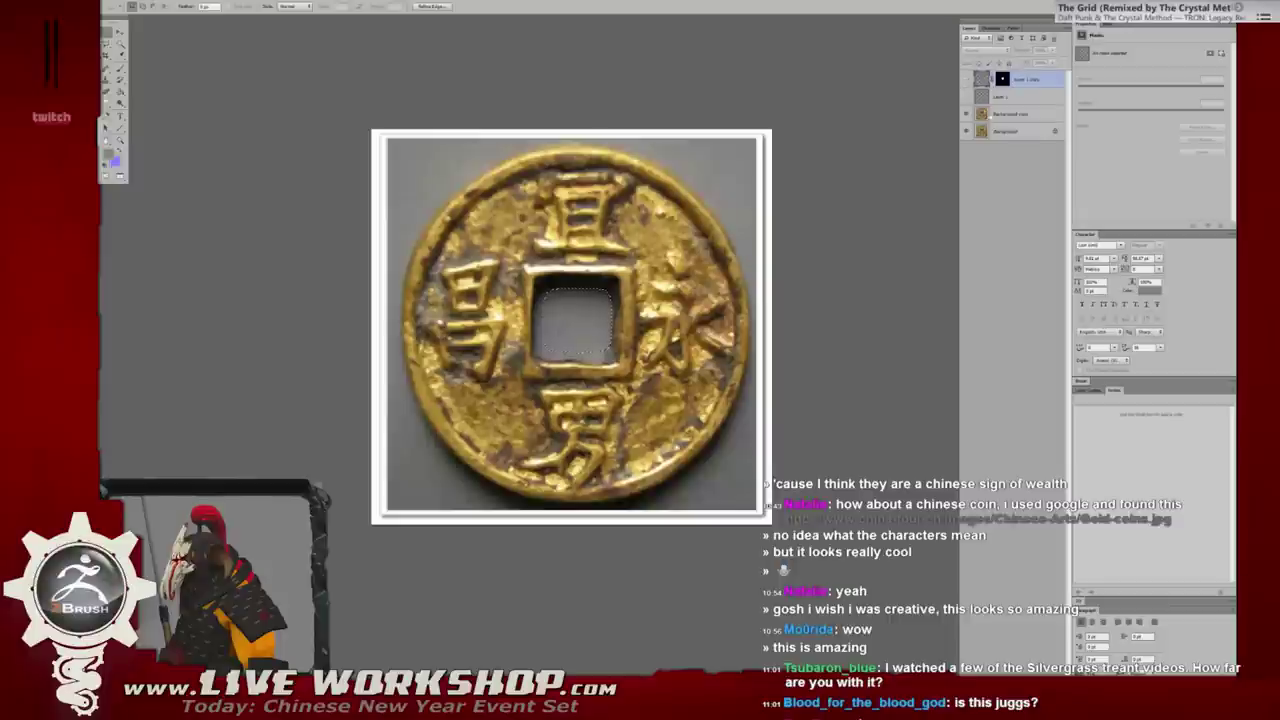
click(1002, 97)
click(966, 97)
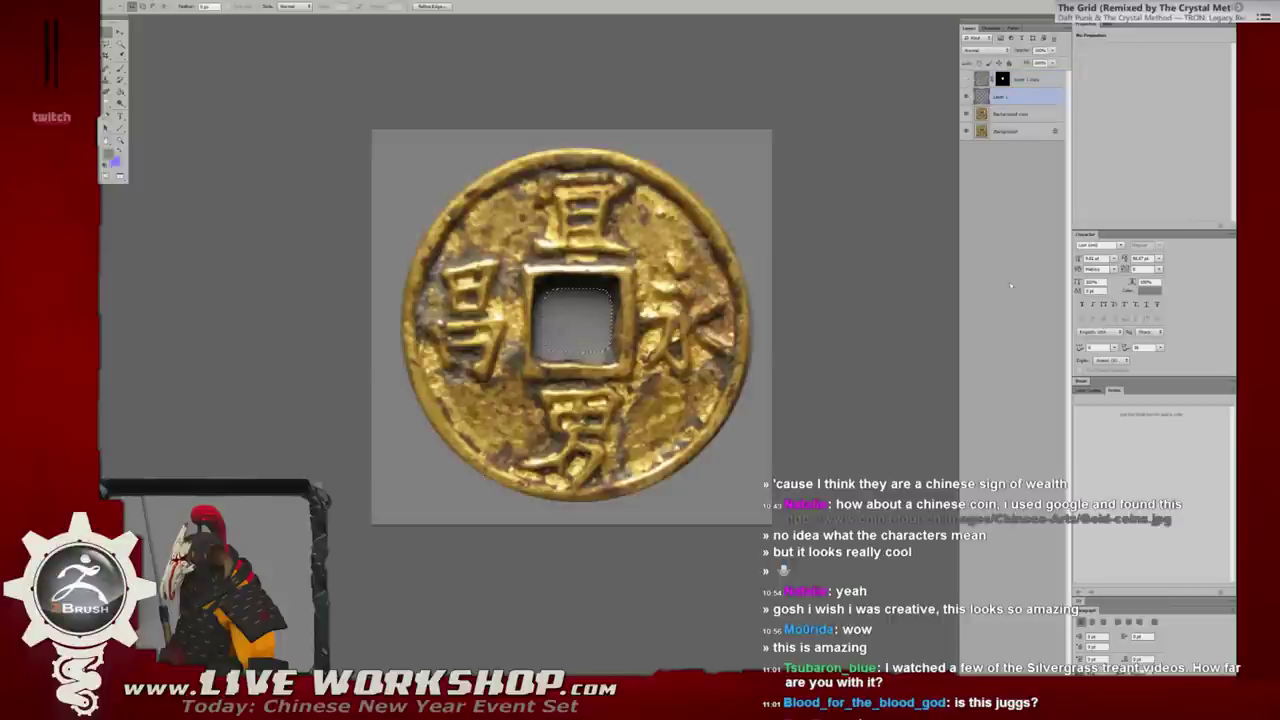
Fill the square hole with solid black on a new layer using the Paint Bucket.
key(ctrl+j)
key(i)
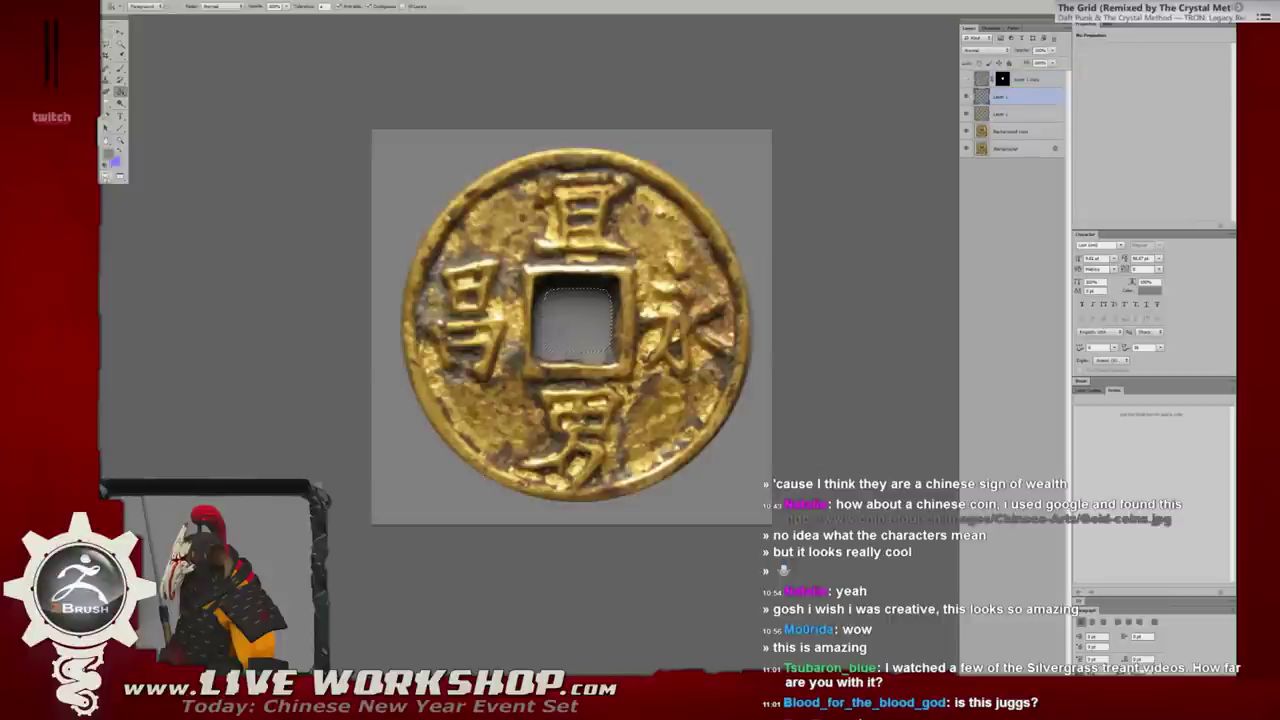
click(108, 153)
key(Return)
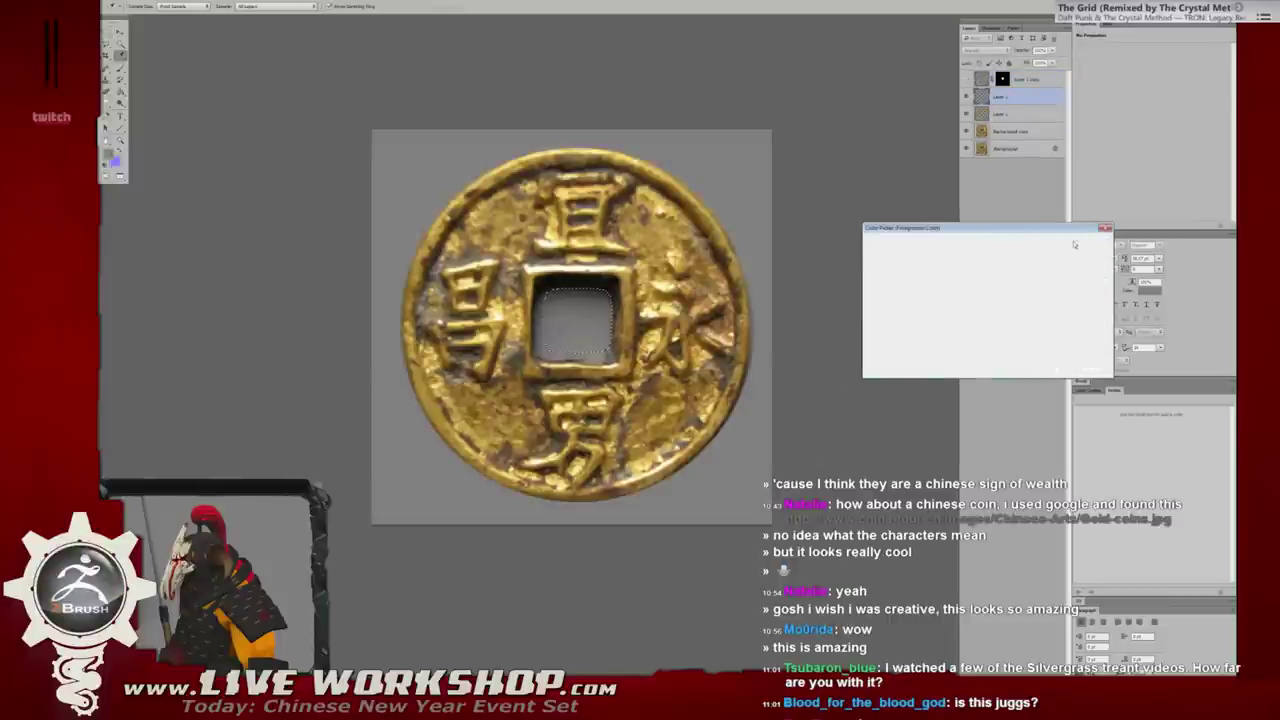
key(g)
click(566, 321)
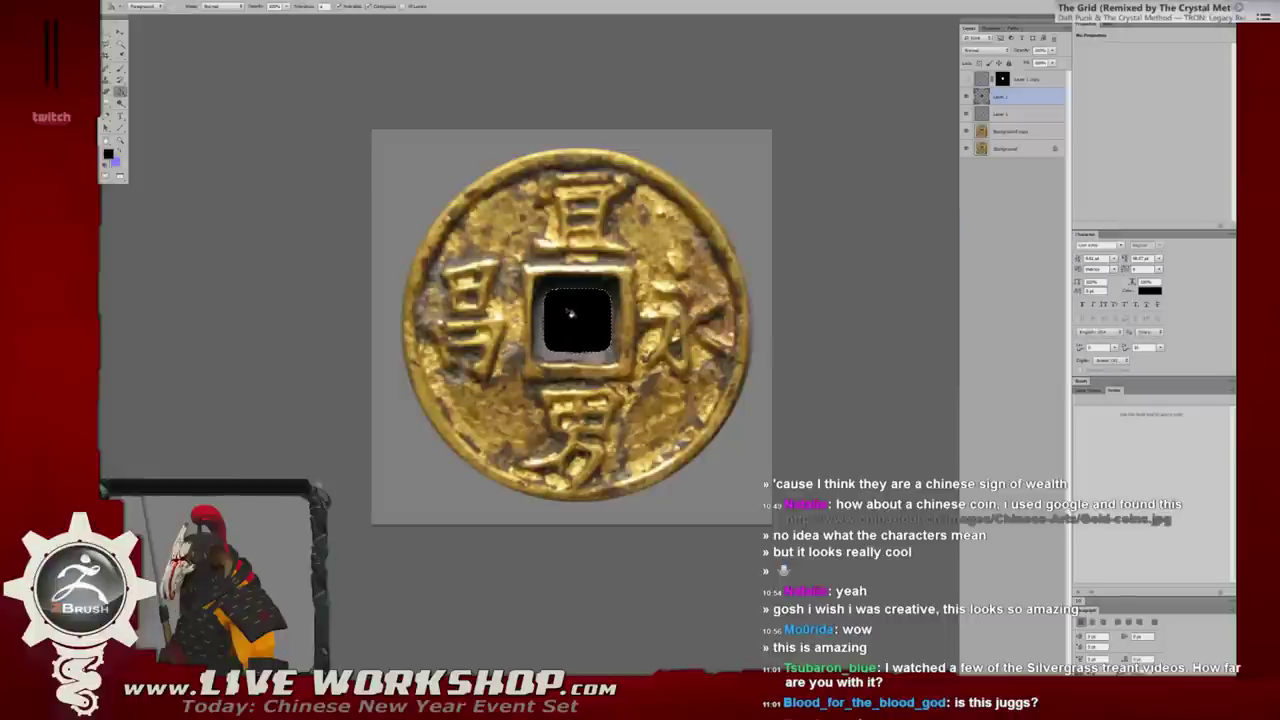
key(ctrl+shift+i)
Rename the black fill layer 'hole area' and zoom in closer on the coin.
double_click(1000, 114)
text(hole area)
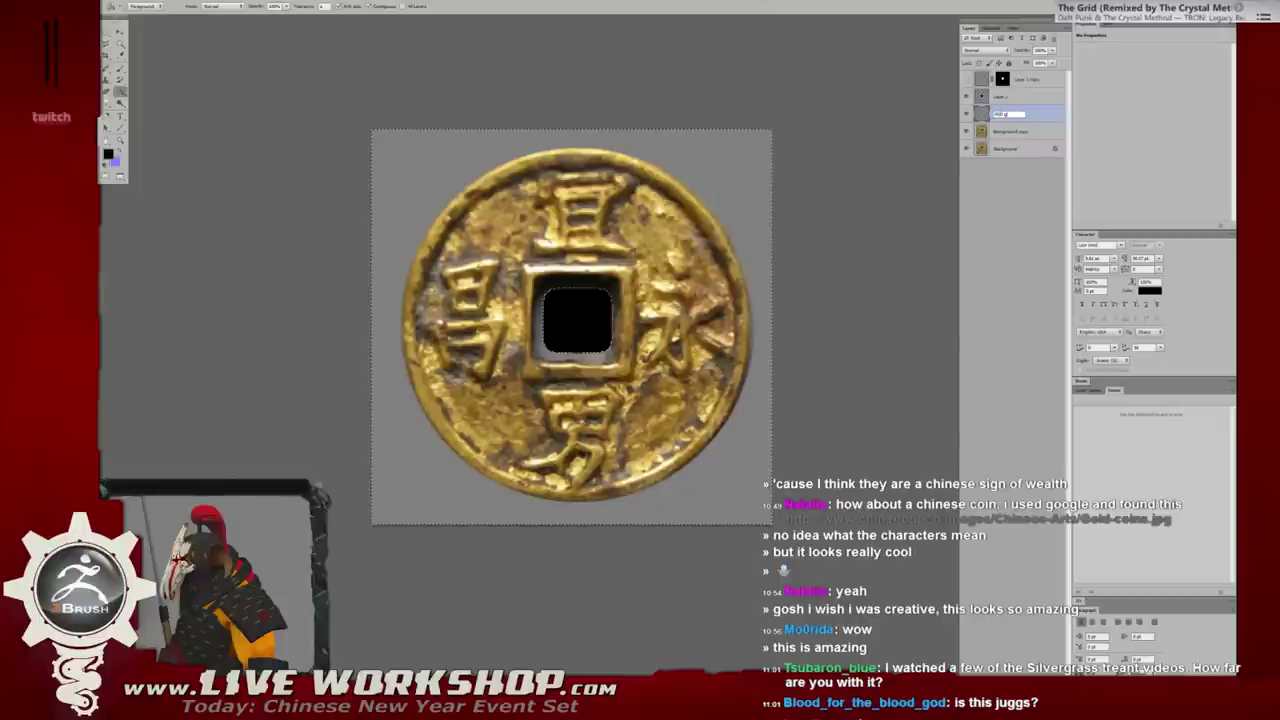
key(Return)
key(ctrl+plus)
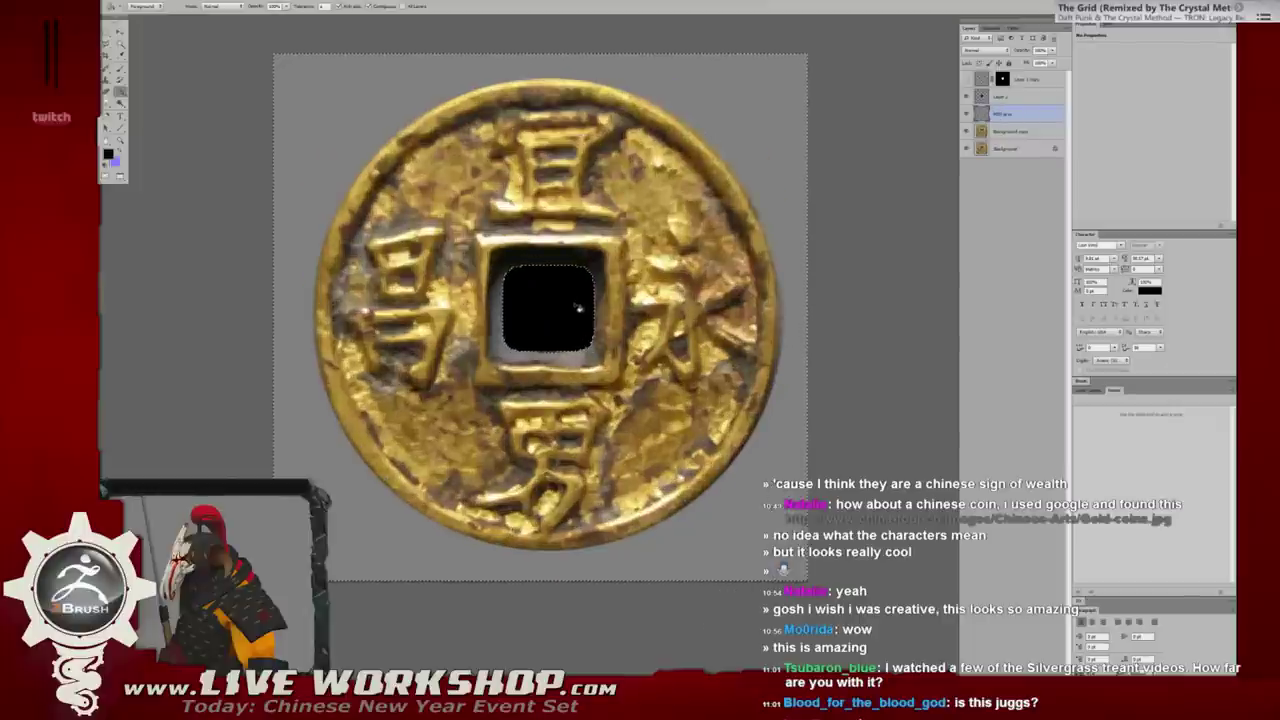
key(ctrl+plus)
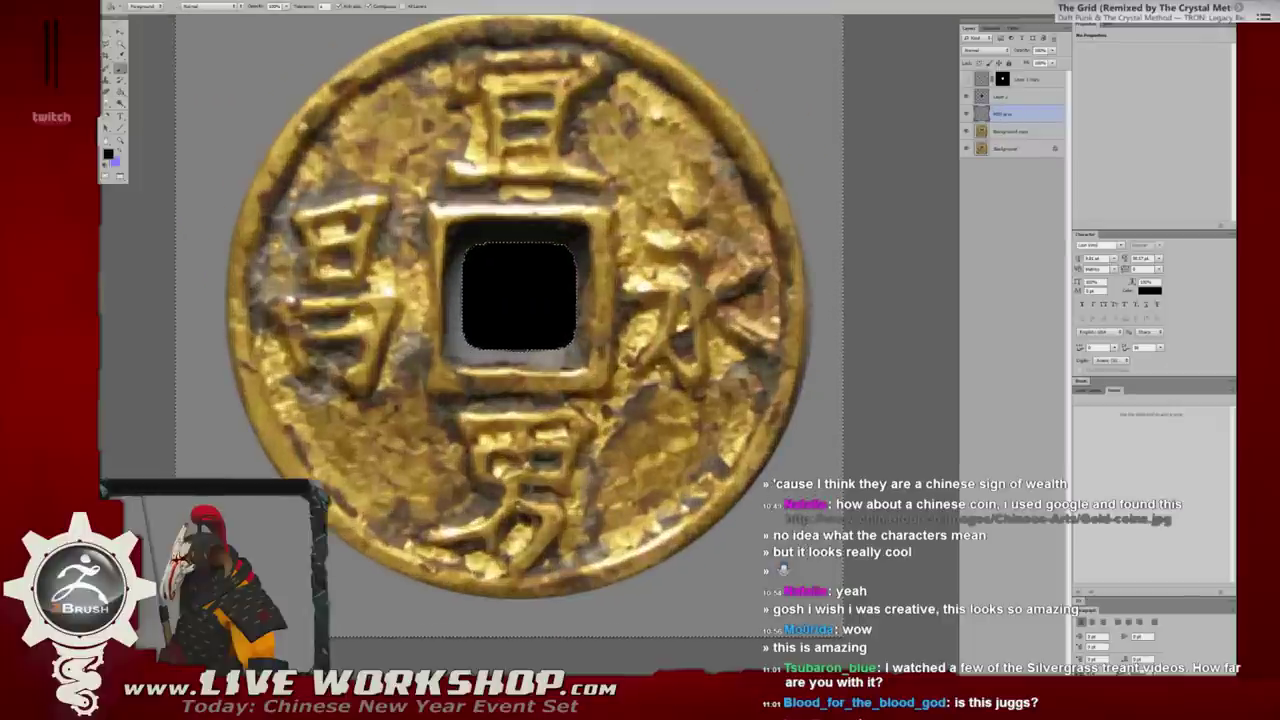
key(b)
right_click(578, 309)
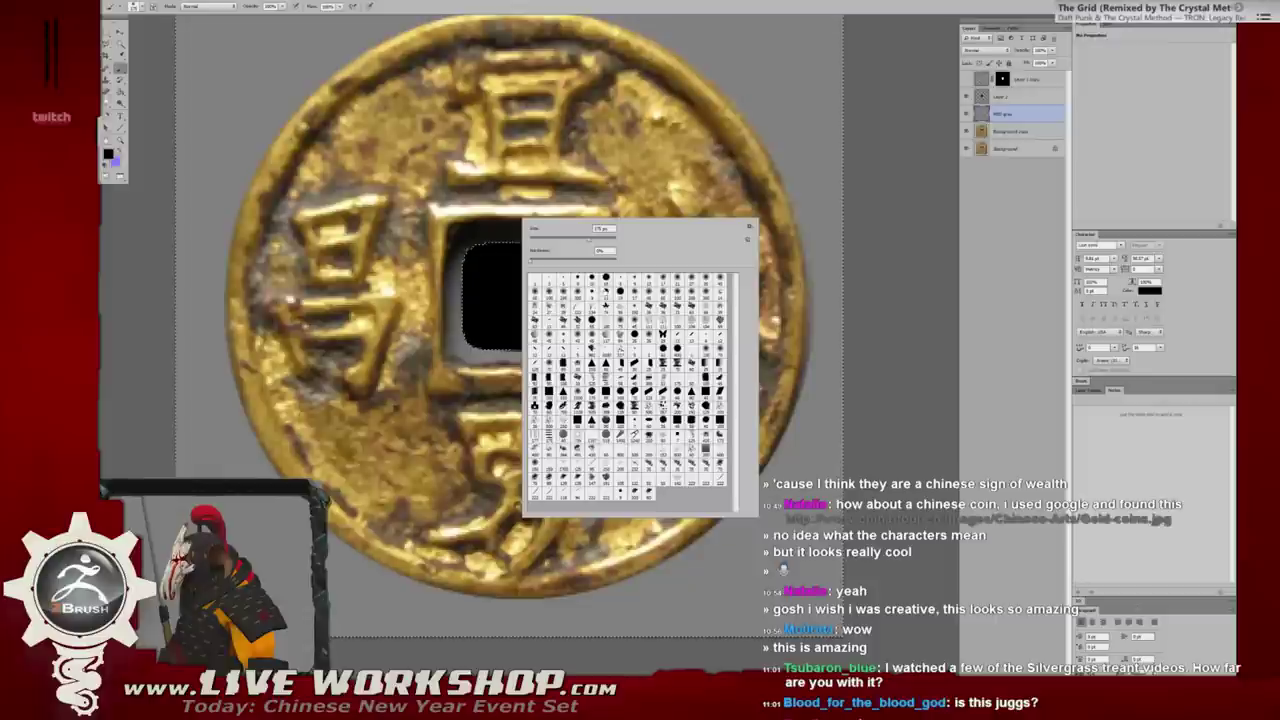
With a 13 px hard round brush, paint a grey rim along the hole's inner edges.
click(592, 281)
click(448, 295)
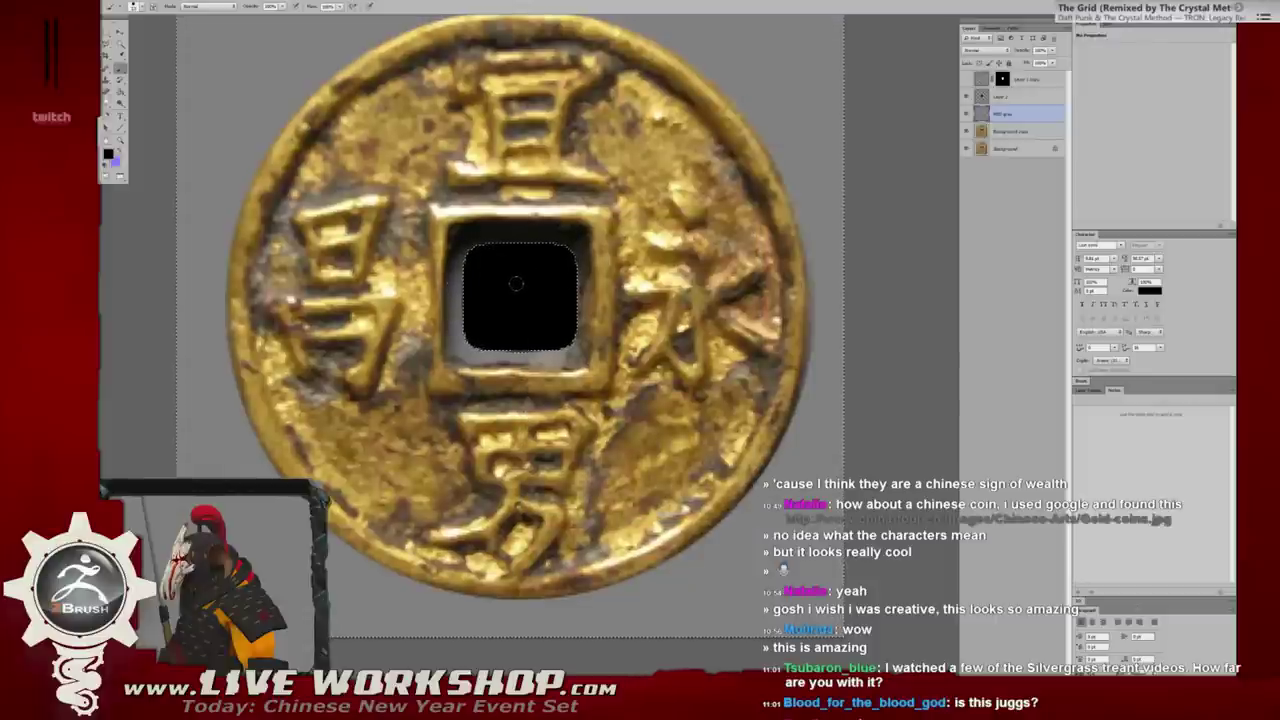
alt+scroll(520, 283, up, 1)
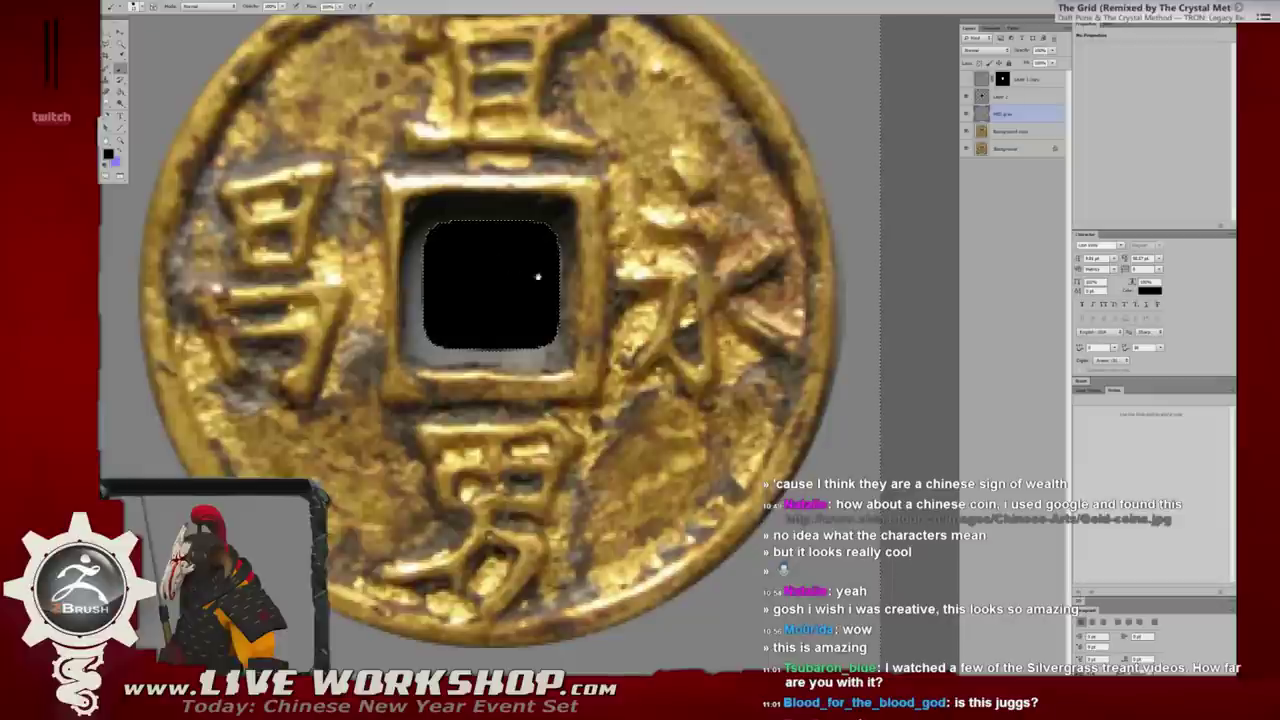
alt+scroll(537, 276, up, 1)
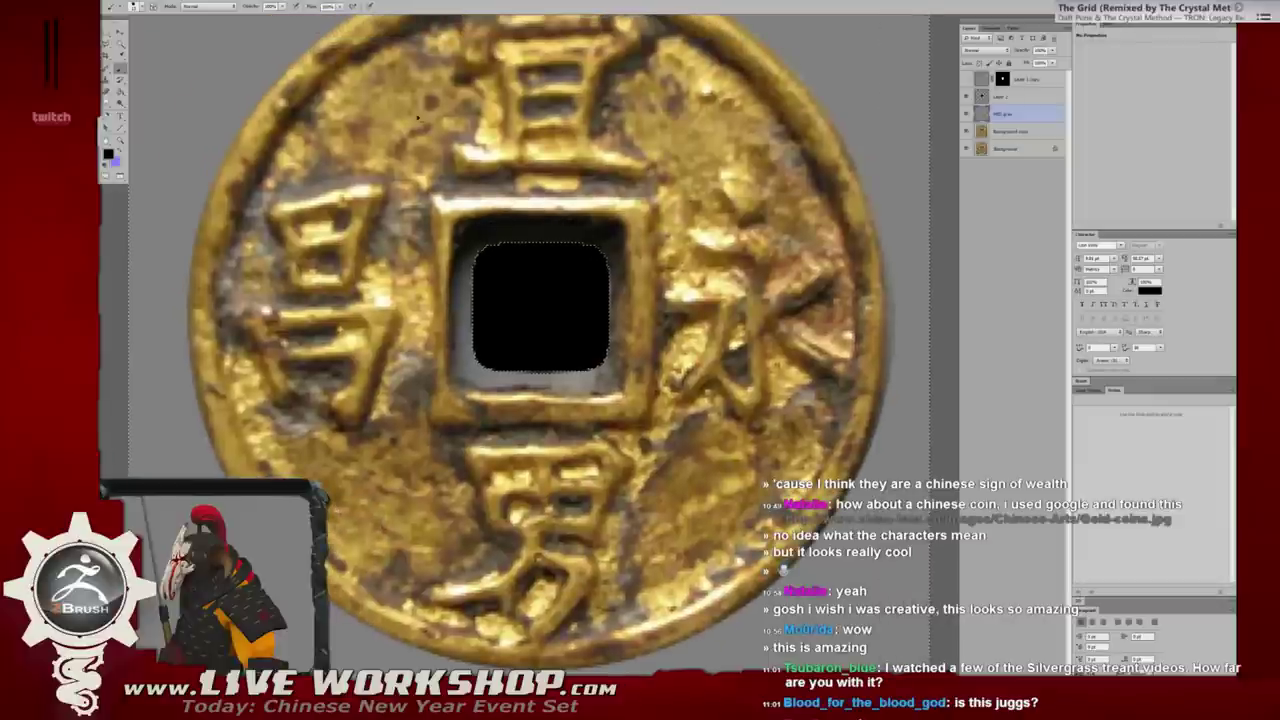
drag(612, 236, 700, 345)
key(ctrl+z)
key(x)
key(x)
key(x)
mouse_move(496, 226)
mouse_down()
mouse_move(614, 242)
mouse_move(612, 355)
mouse_up()
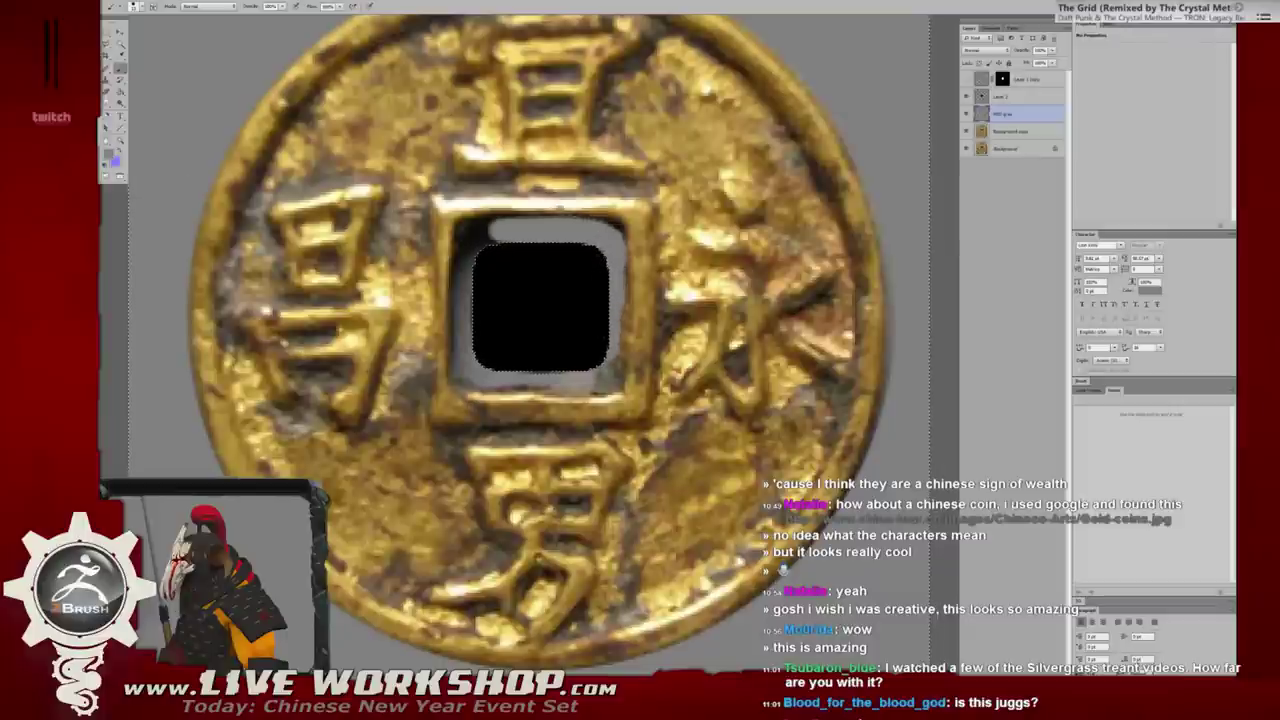
mouse_move(622, 266)
mouse_down()
mouse_move(622, 350)
mouse_move(604, 384)
mouse_move(486, 390)
mouse_move(466, 376)
mouse_move(464, 352)
mouse_up()
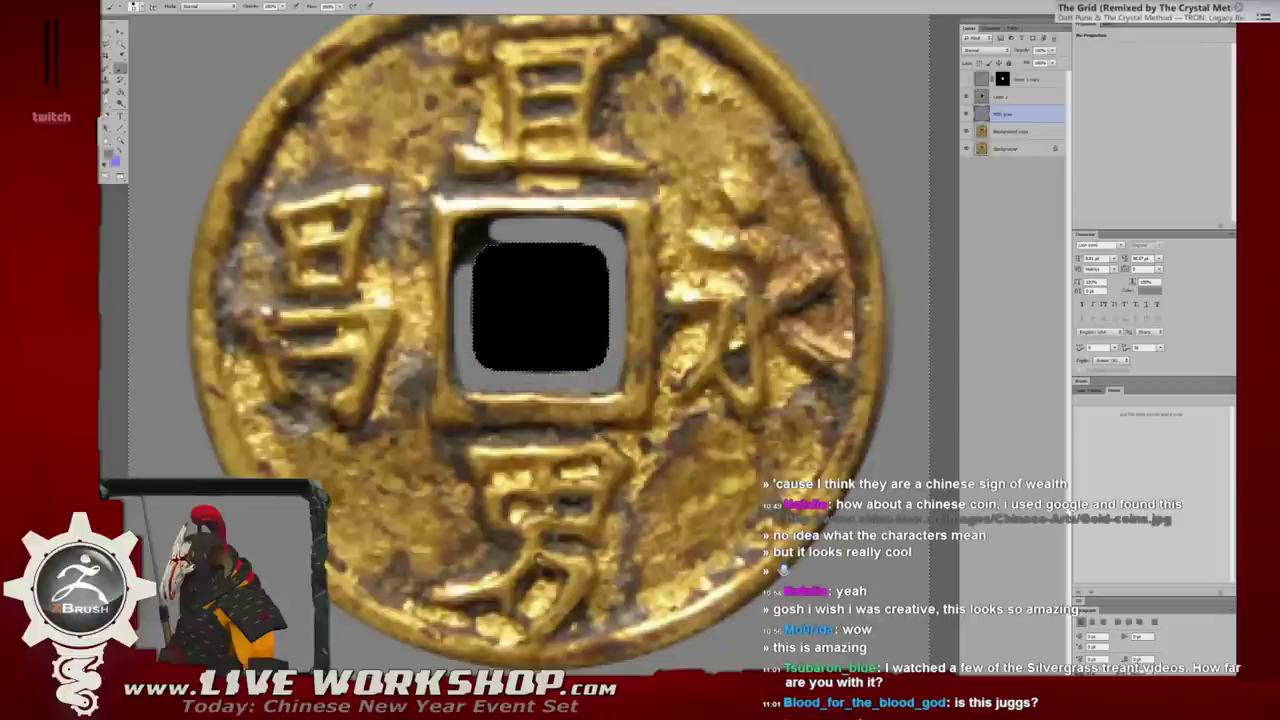
mouse_move(466, 256)
mouse_down()
mouse_move(468, 234)
mouse_move(498, 220)
mouse_move(462, 228)
mouse_move(508, 218)
mouse_up()
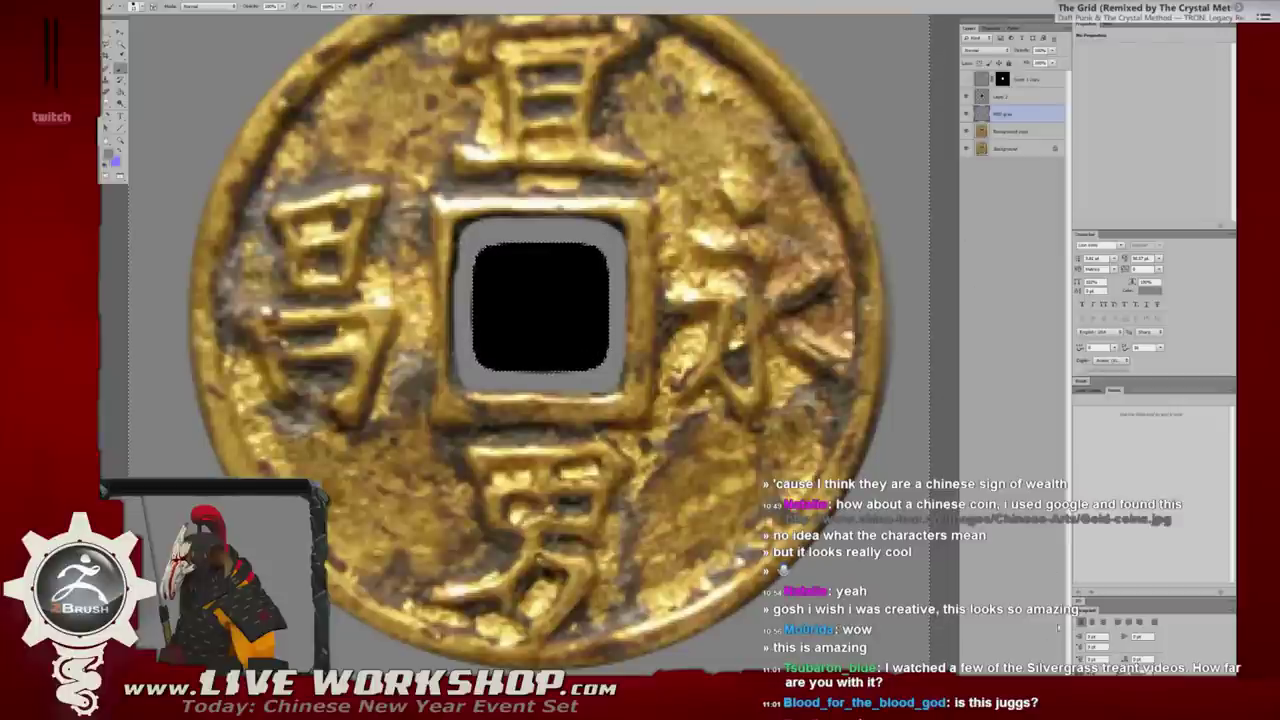
Add and rename a new layer, then lasso around the coin's square frame.
key(ctrl+shift+alt+n)
double_click(1002, 96)
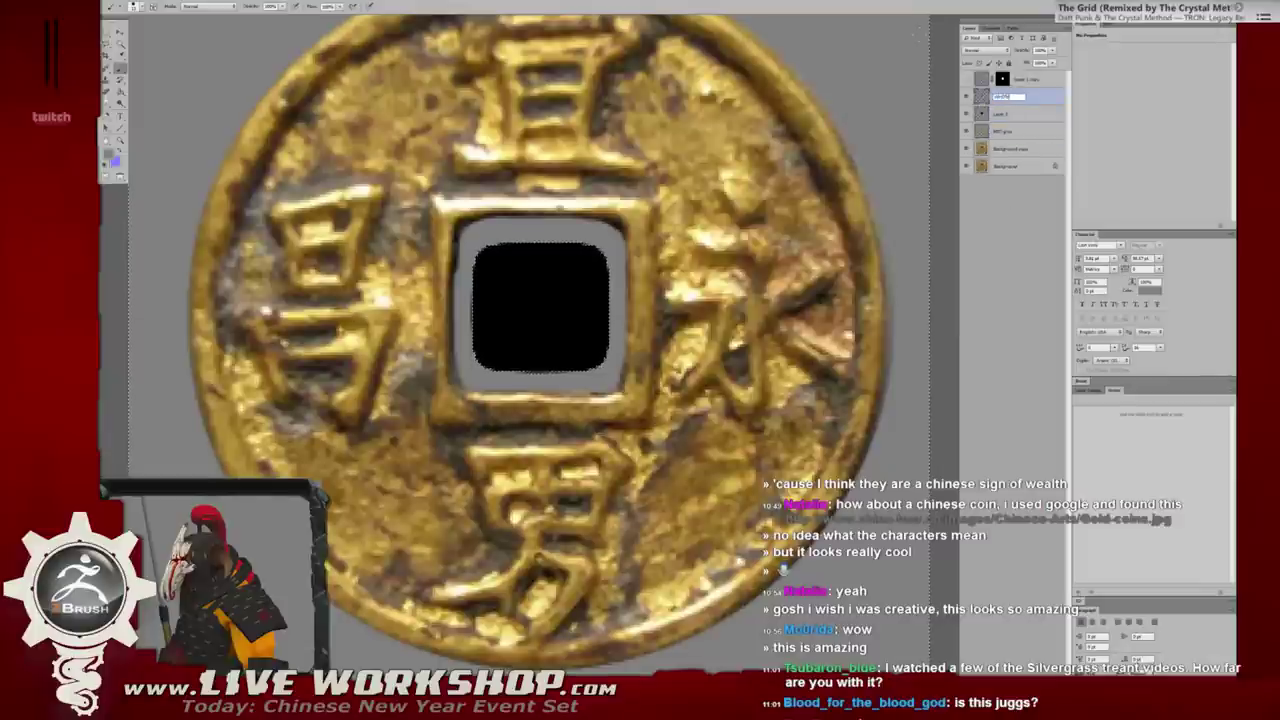
key(Return)
key(m)
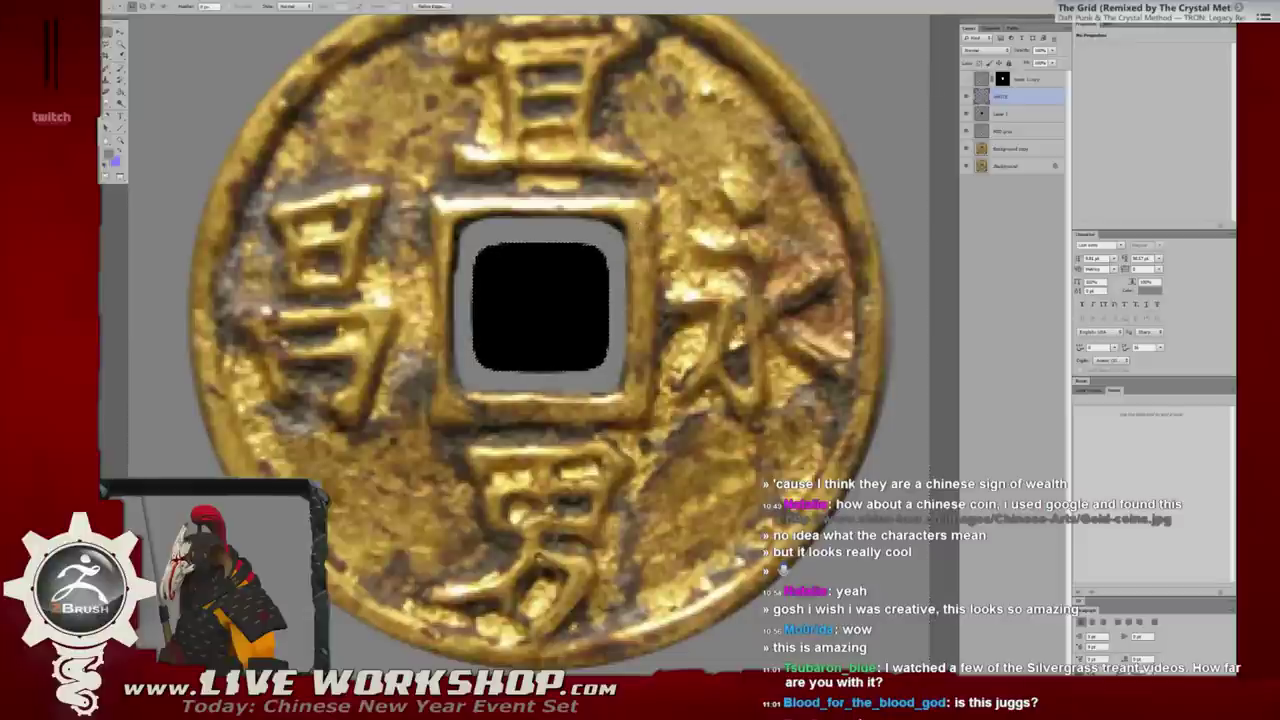
key(l)
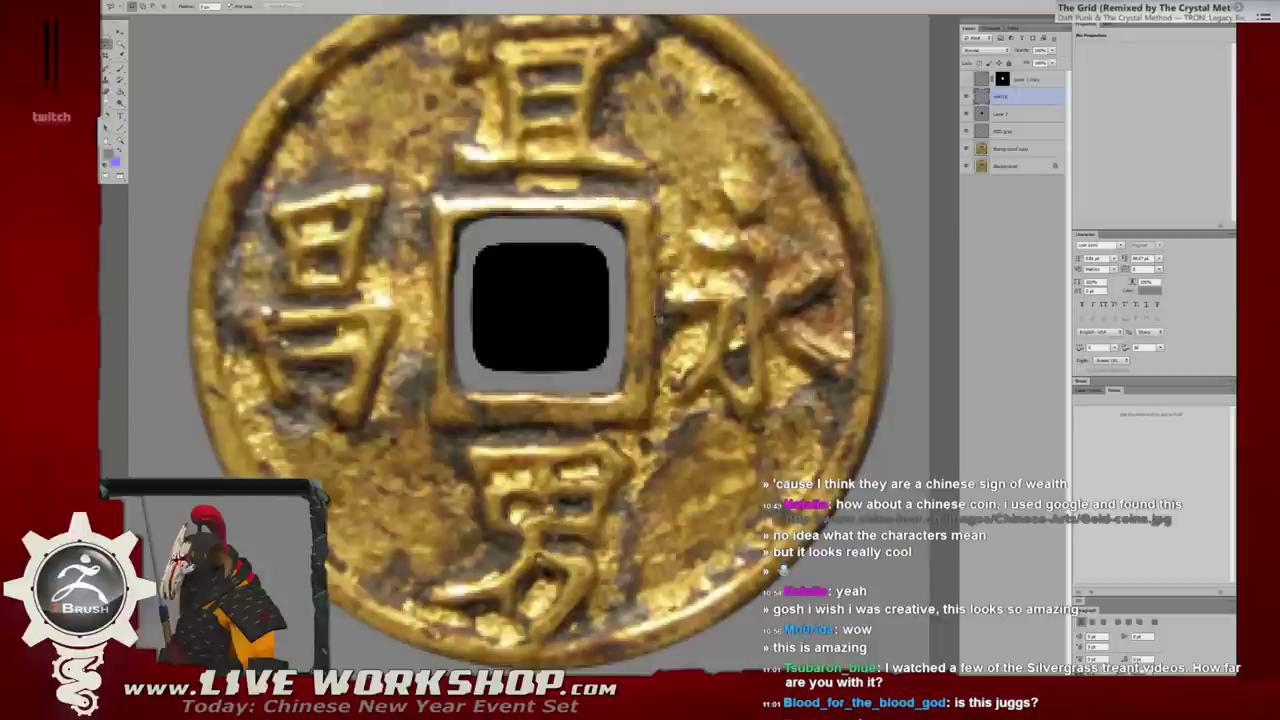
mouse_move(652, 421)
mouse_down()
mouse_move(463, 440)
mouse_move(440, 436)
mouse_move(428, 386)
mouse_up()
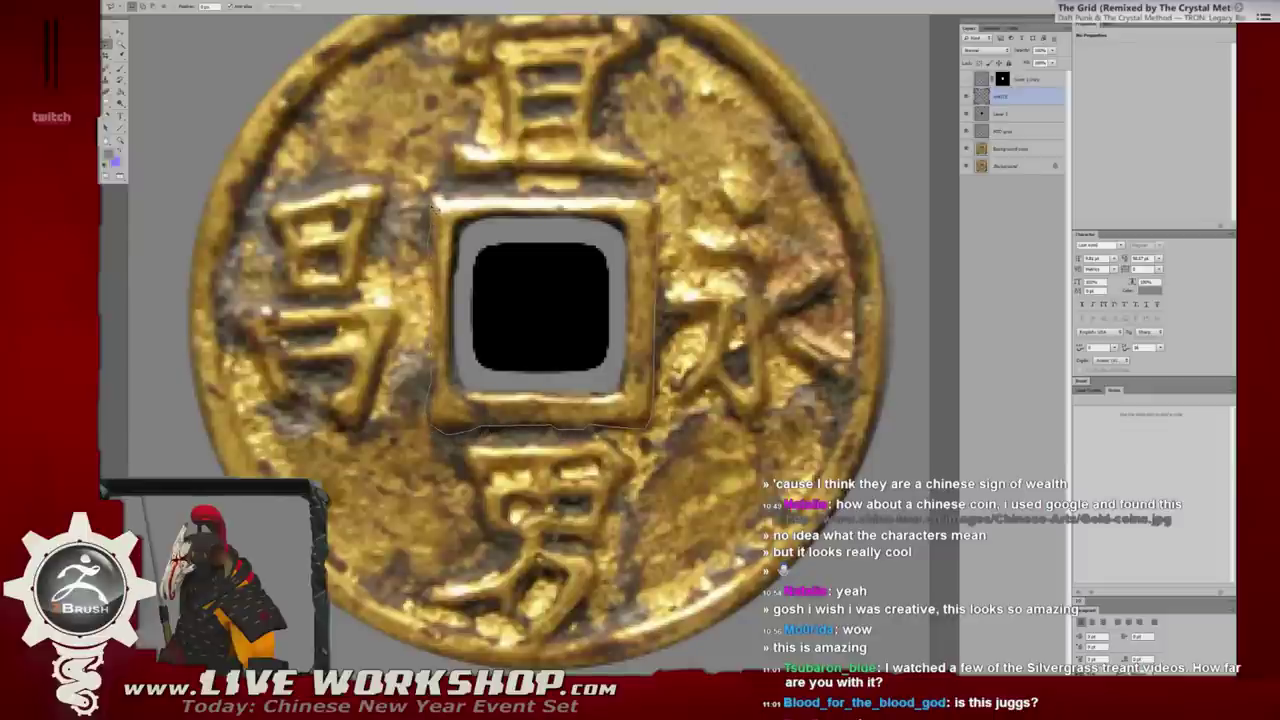
drag(436, 210, 448, 205)
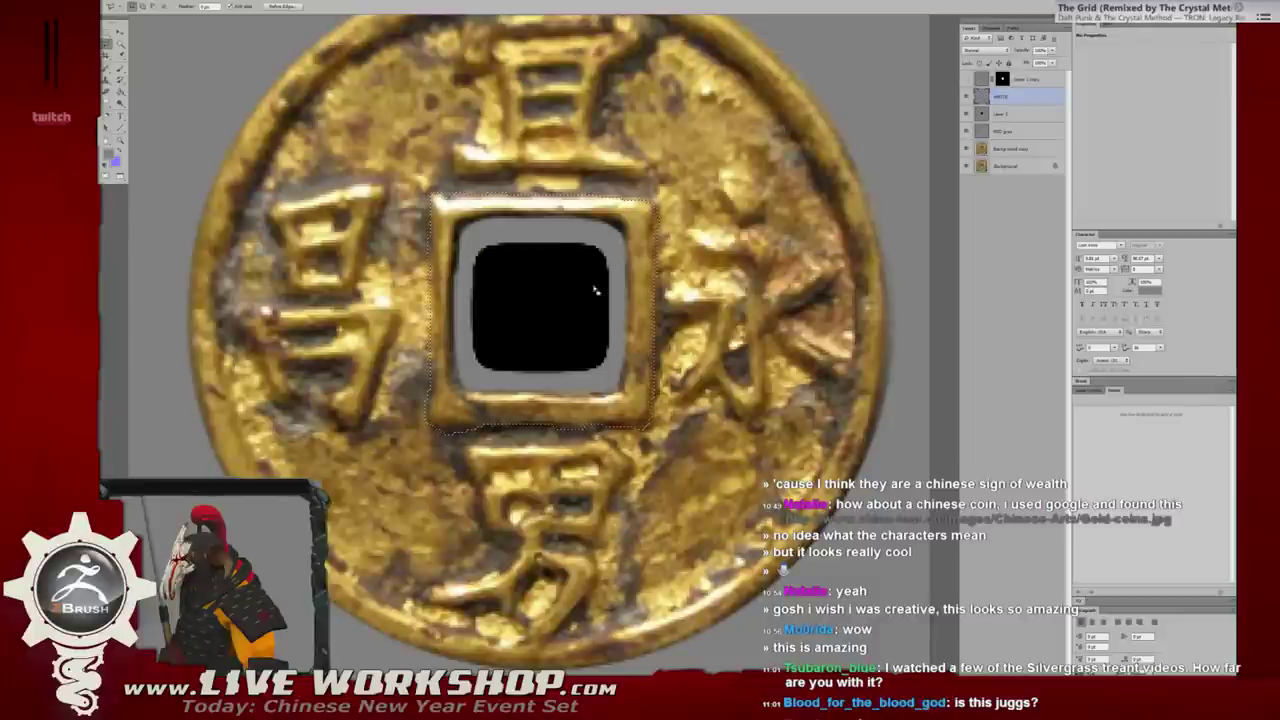
Fill the lassoed square frame with white and move that layer below the grey rim.
key(g)
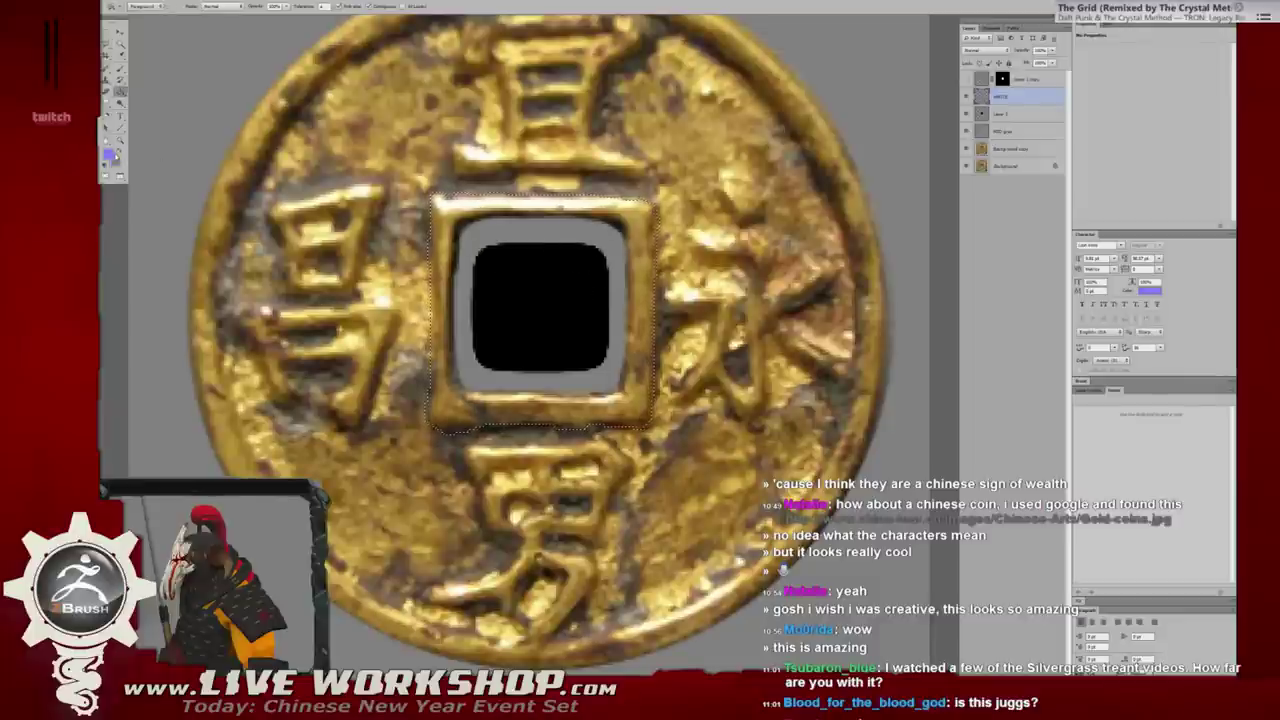
click(114, 156)
click(871, 249)
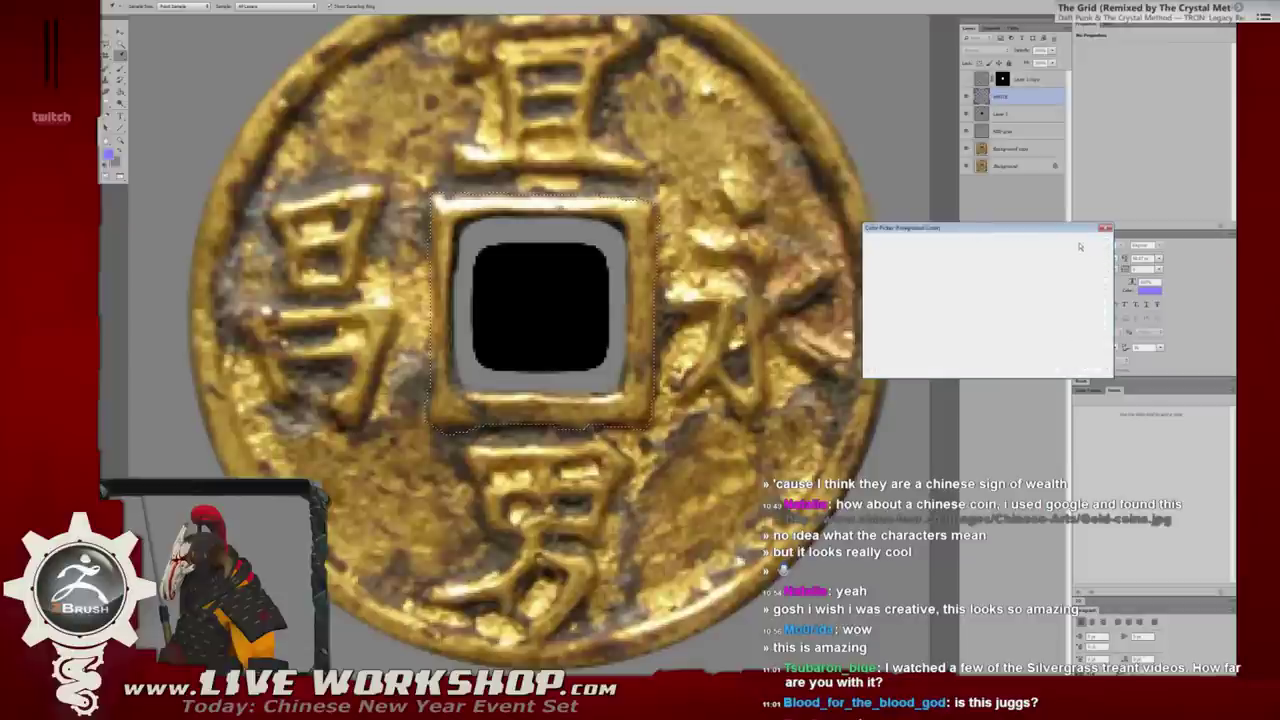
click(1080, 242)
click(645, 224)
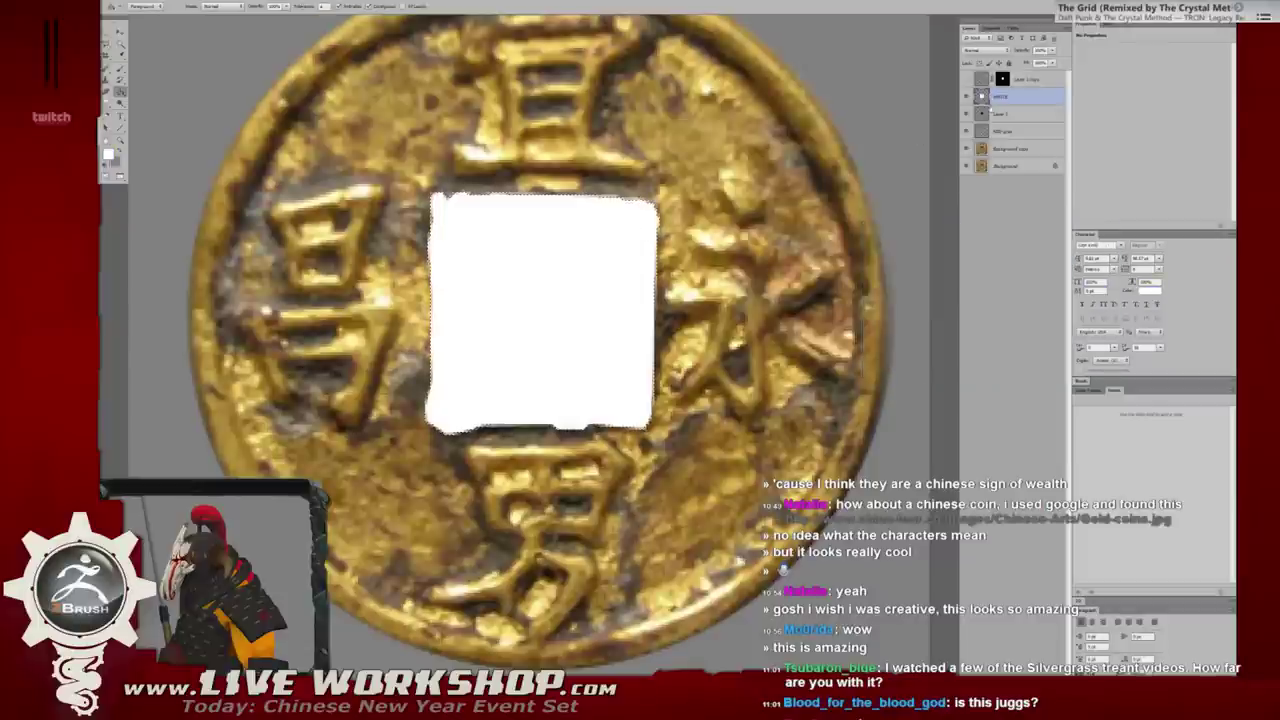
drag(1000, 96, 1003, 138)
Compare the coin with the white frame shown and hidden, leave it visible, and open Layer Style.
key(m)
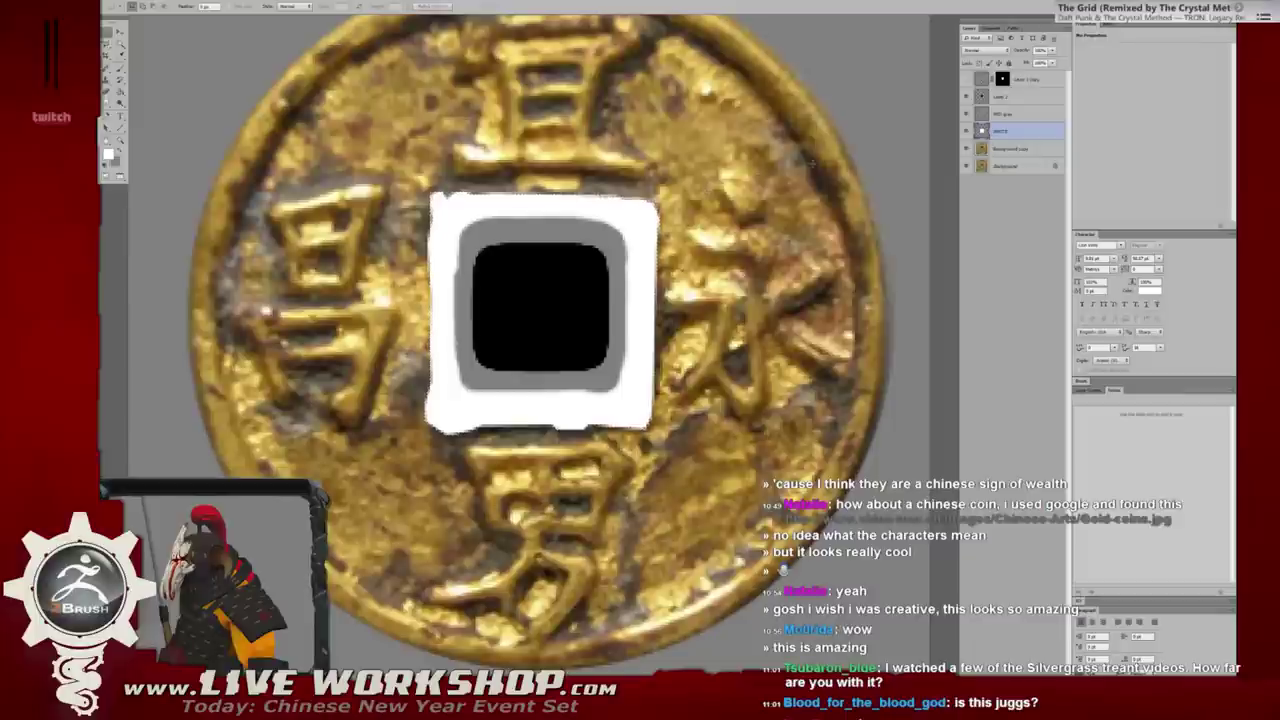
click(966, 131)
click(966, 131)
click(966, 131)
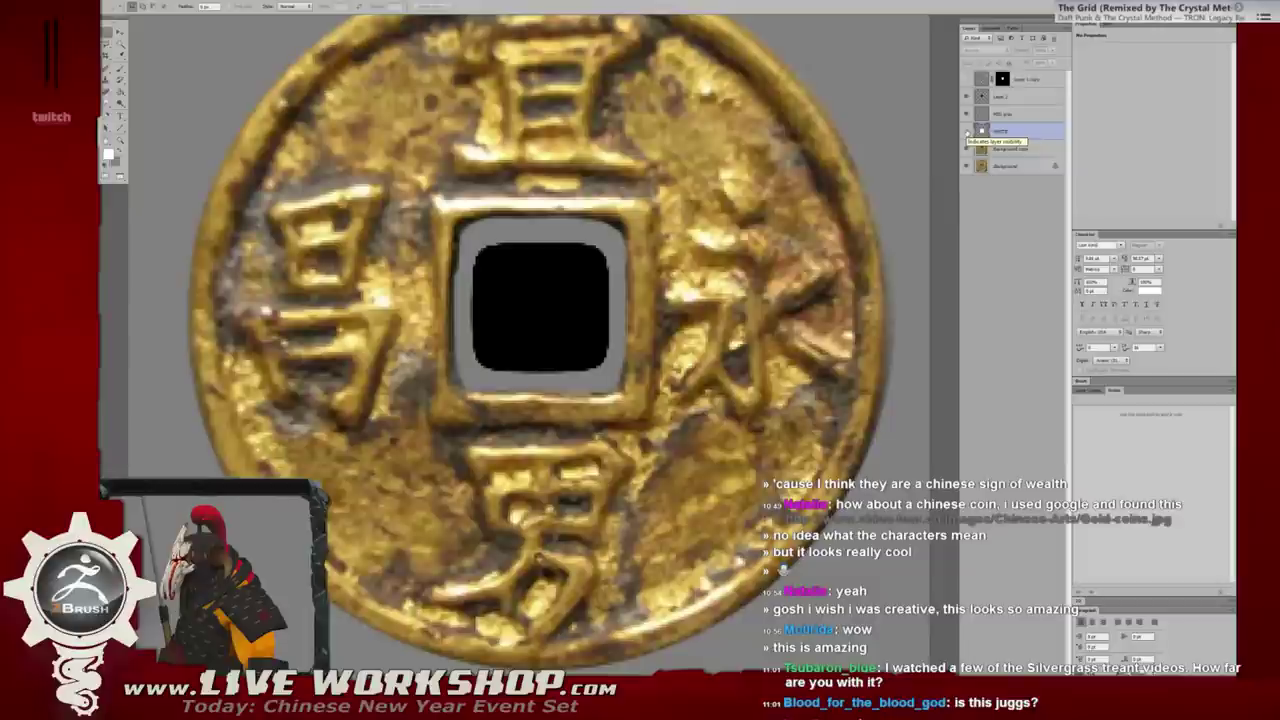
click(966, 131)
click(966, 131)
click(966, 131)
click(966, 131)
click(966, 131)
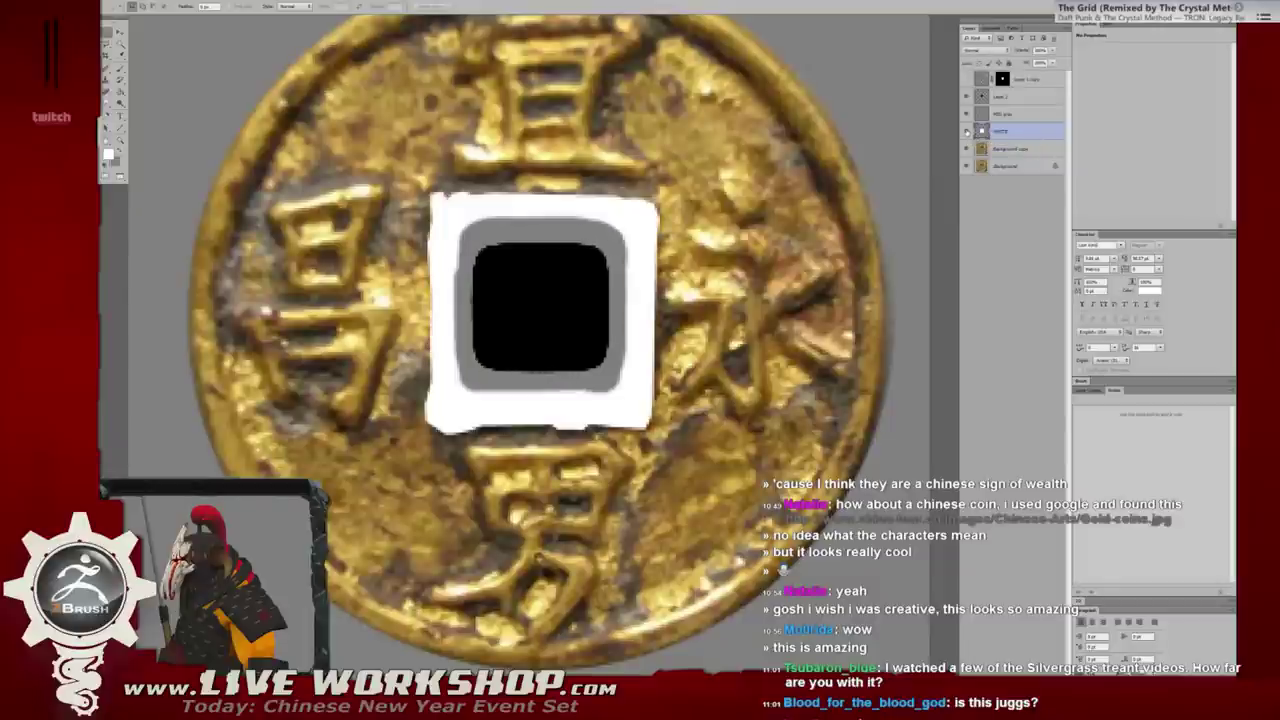
click(966, 131)
click(966, 131)
click(966, 131)
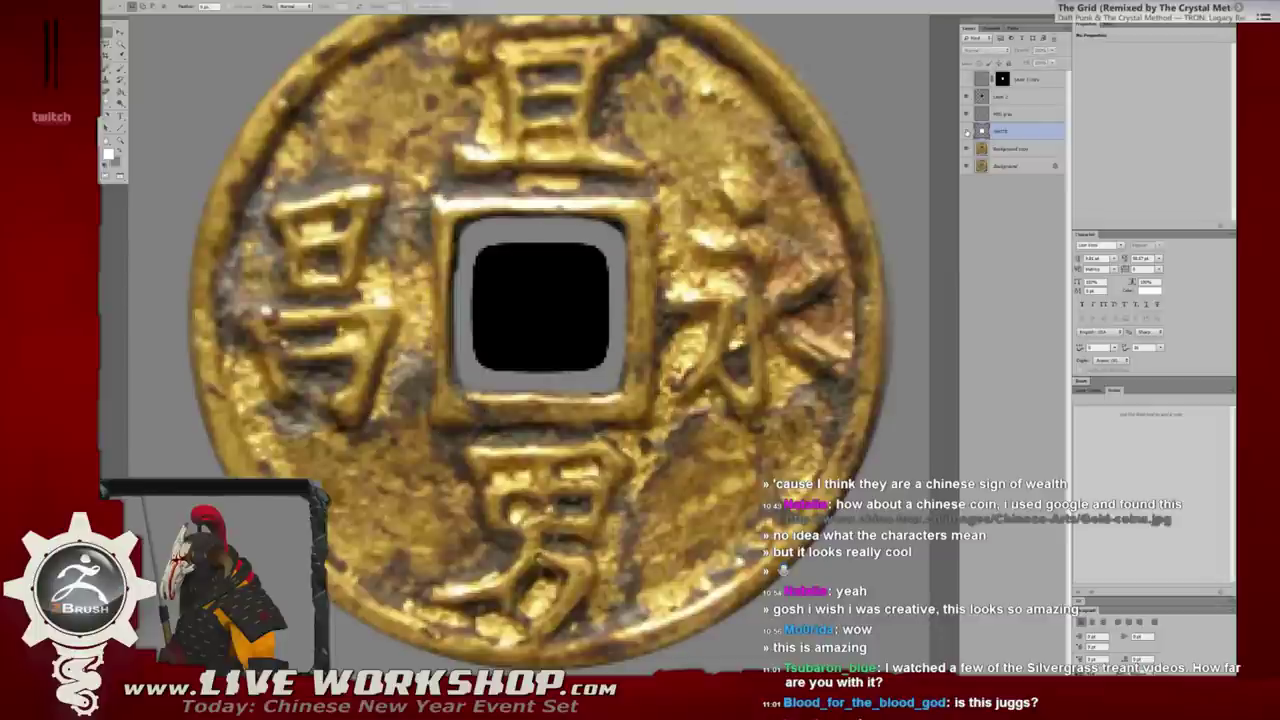
click(966, 131)
double_click(1026, 133)
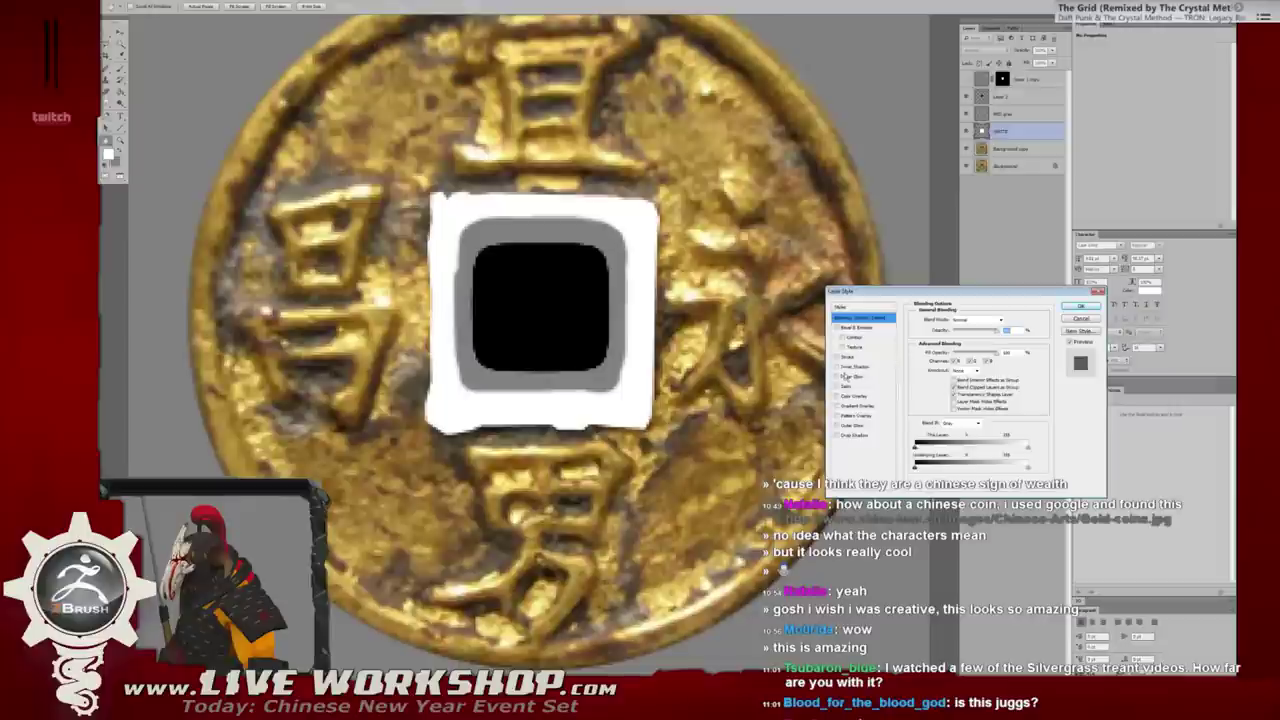
Add an Inner Glow in Normal mode with a light grey colour at 100% opacity.
click(837, 377)
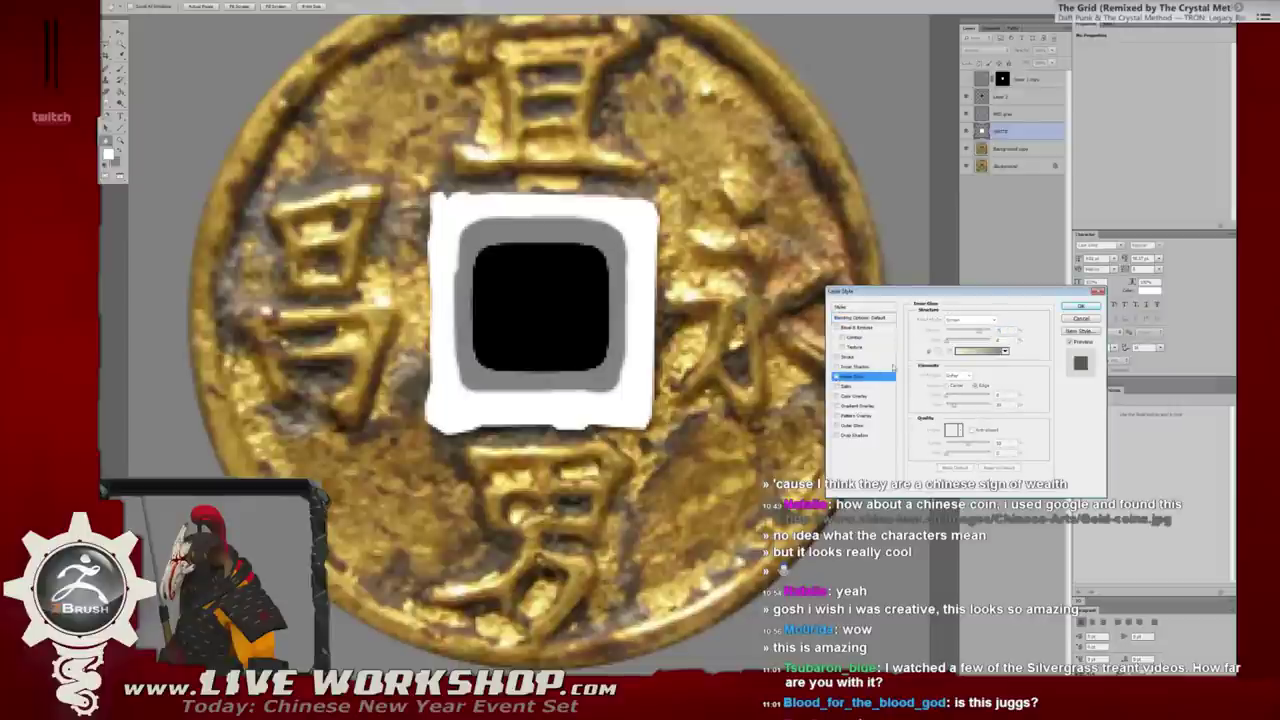
drag(979, 331, 958, 326)
click(956, 319)
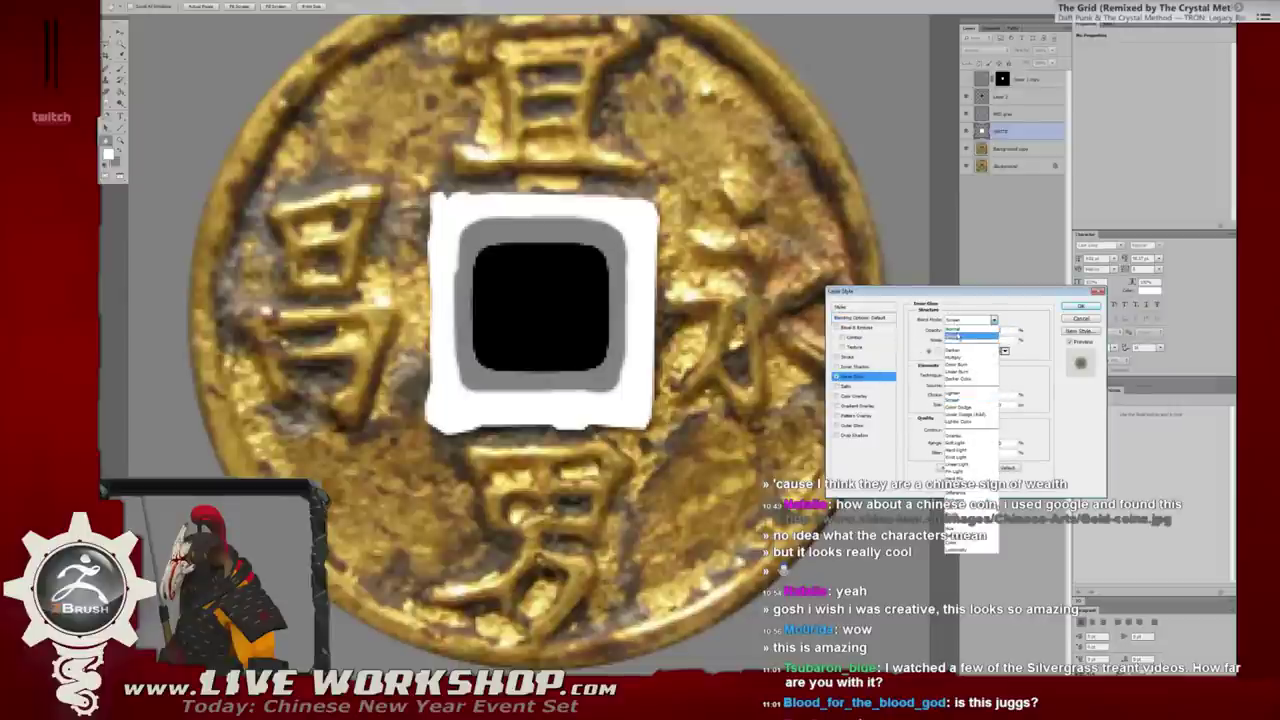
click(962, 330)
click(935, 352)
click(886, 170)
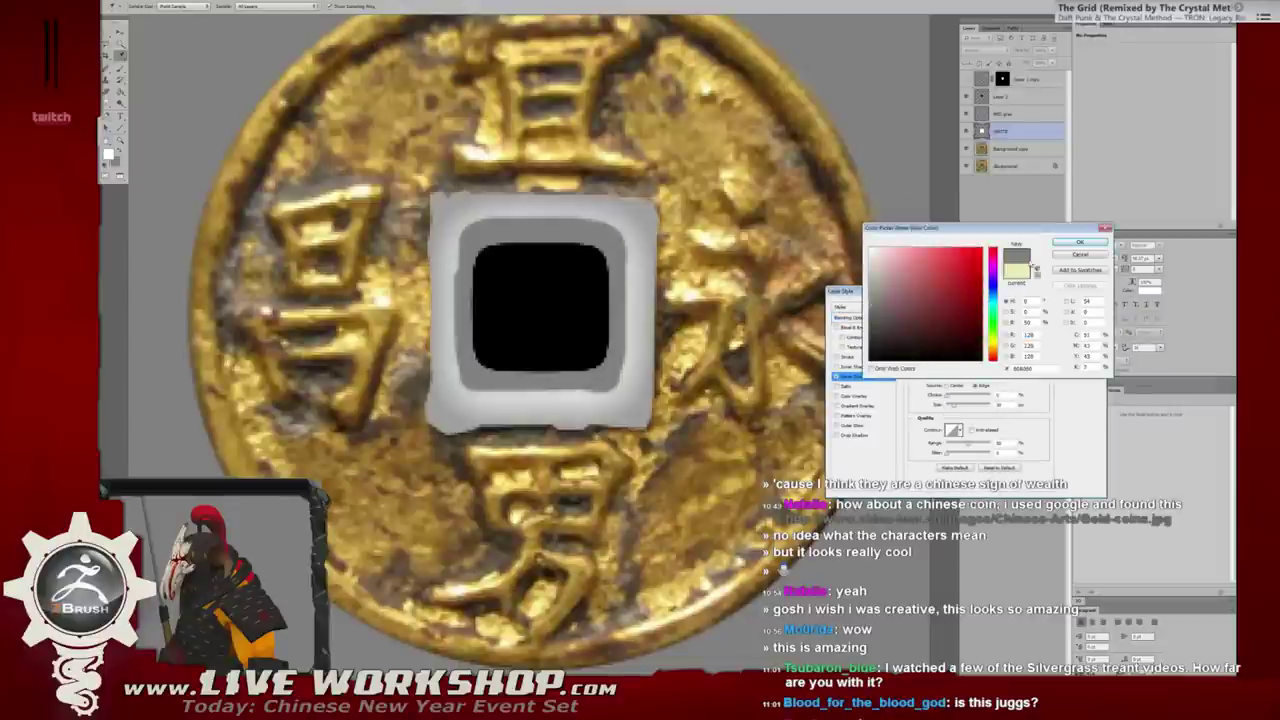
click(1080, 243)
drag(988, 338, 998, 332)
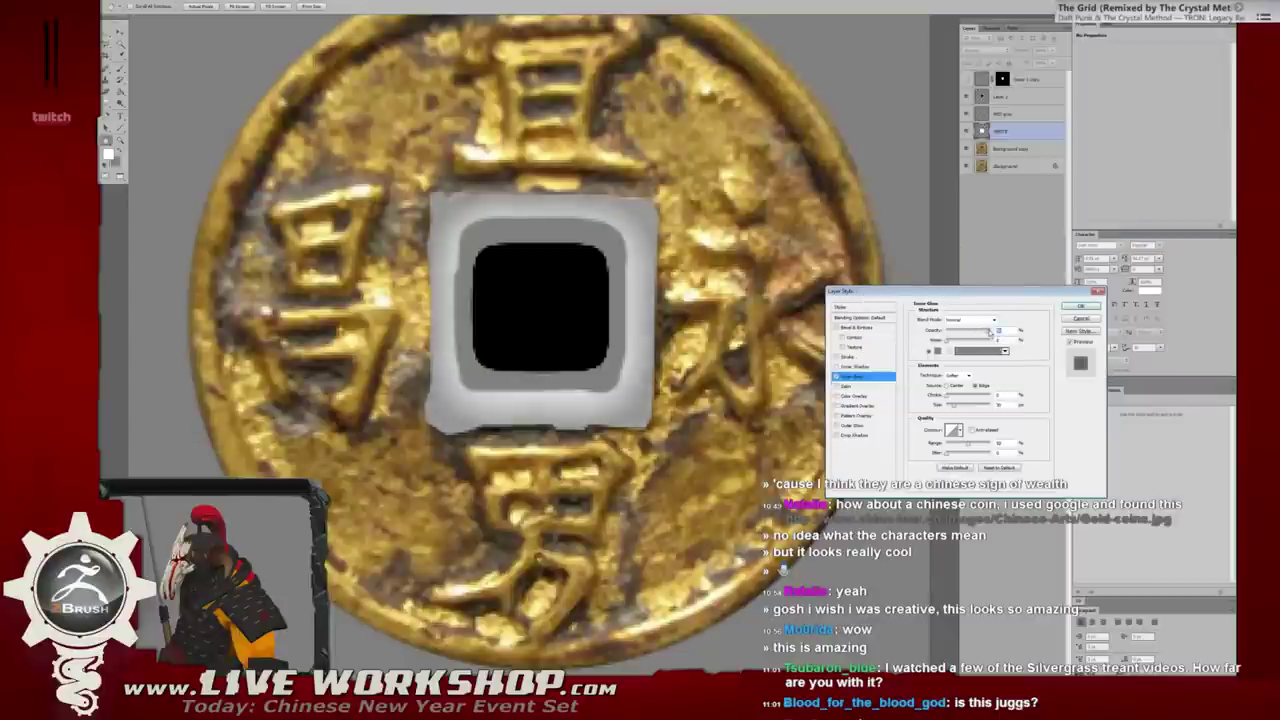
Set the glow source to Edge, fine-tune its size, test Inner Shadow and Bevel, and accept.
drag(951, 408, 951, 408)
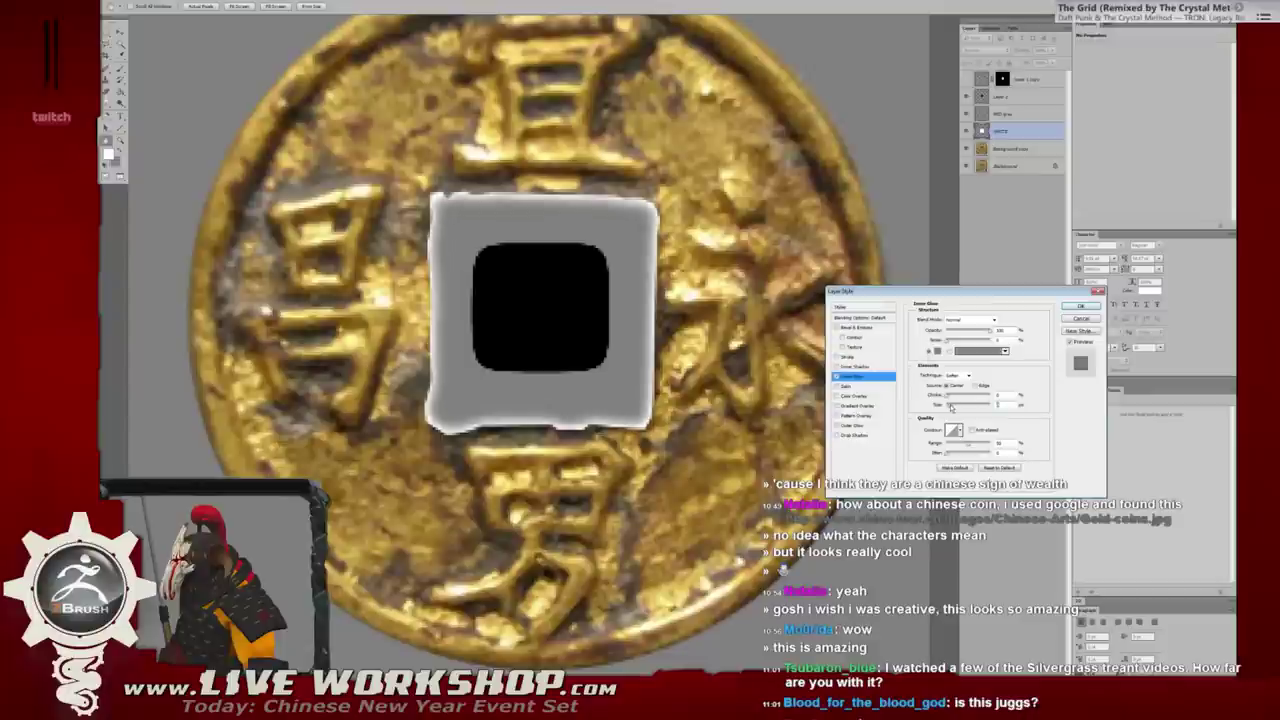
click(975, 385)
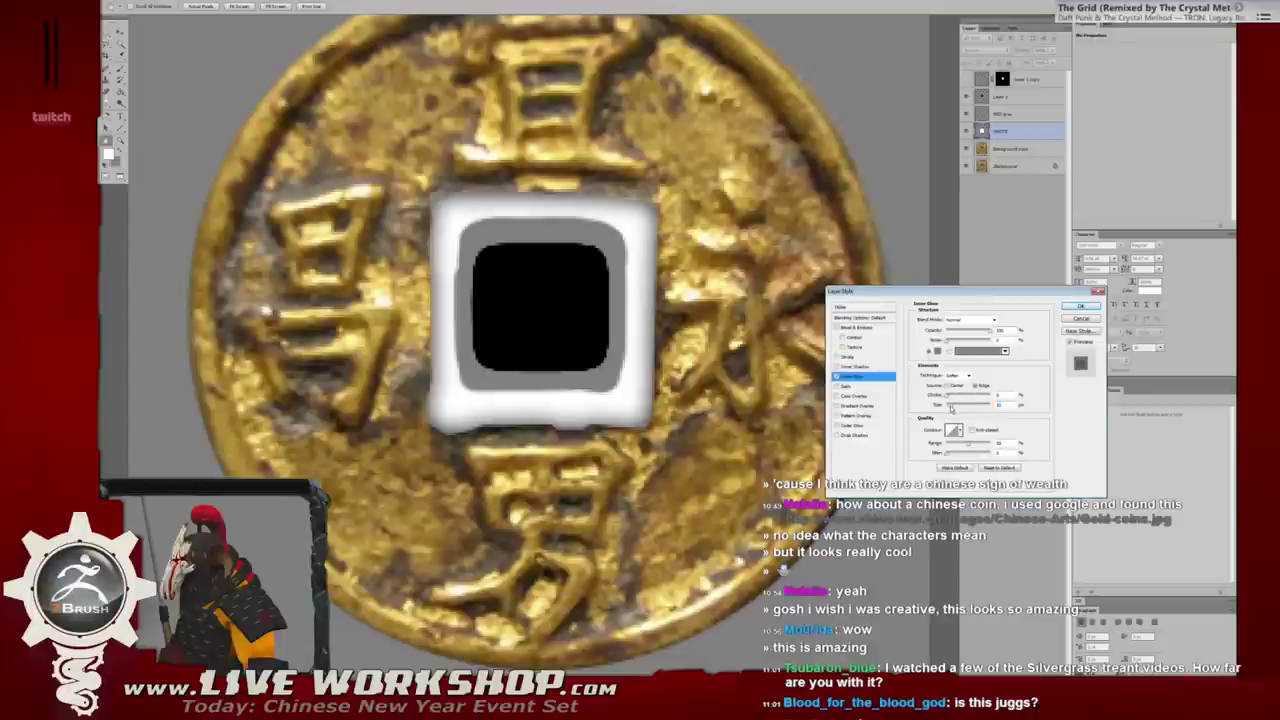
drag(950, 408, 950, 409)
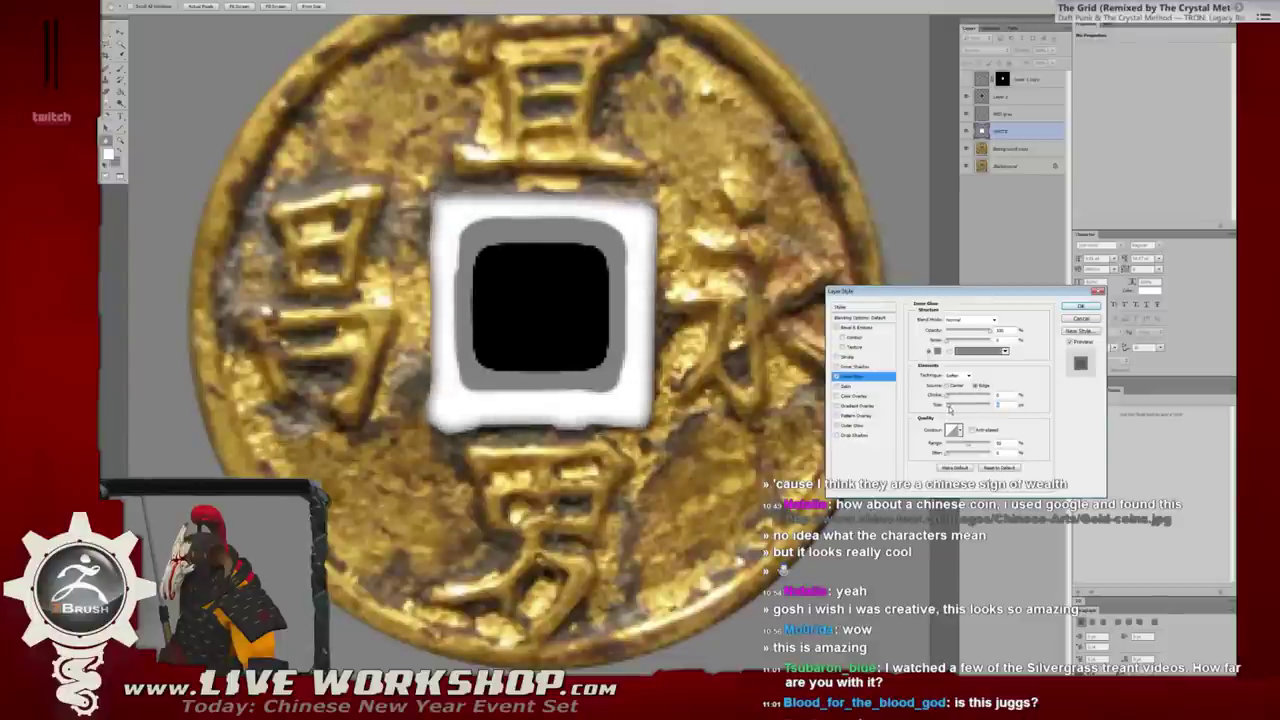
drag(950, 408, 946, 410)
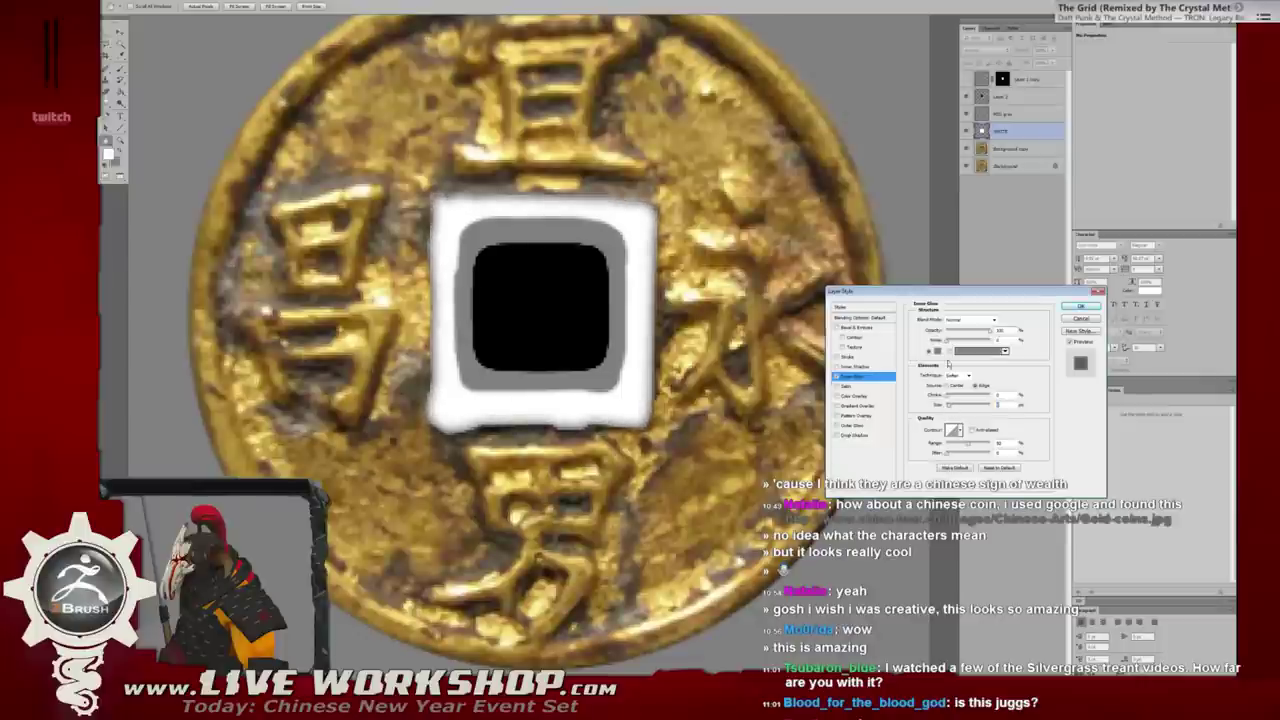
click(838, 368)
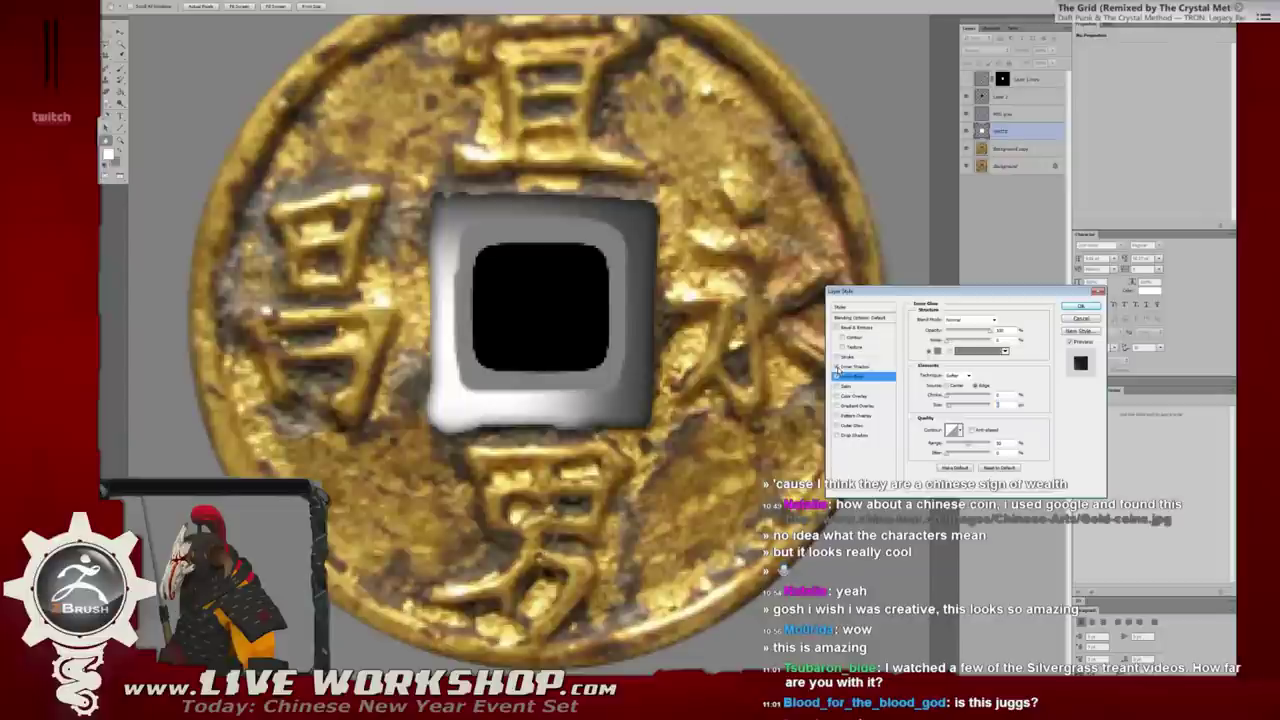
click(837, 368)
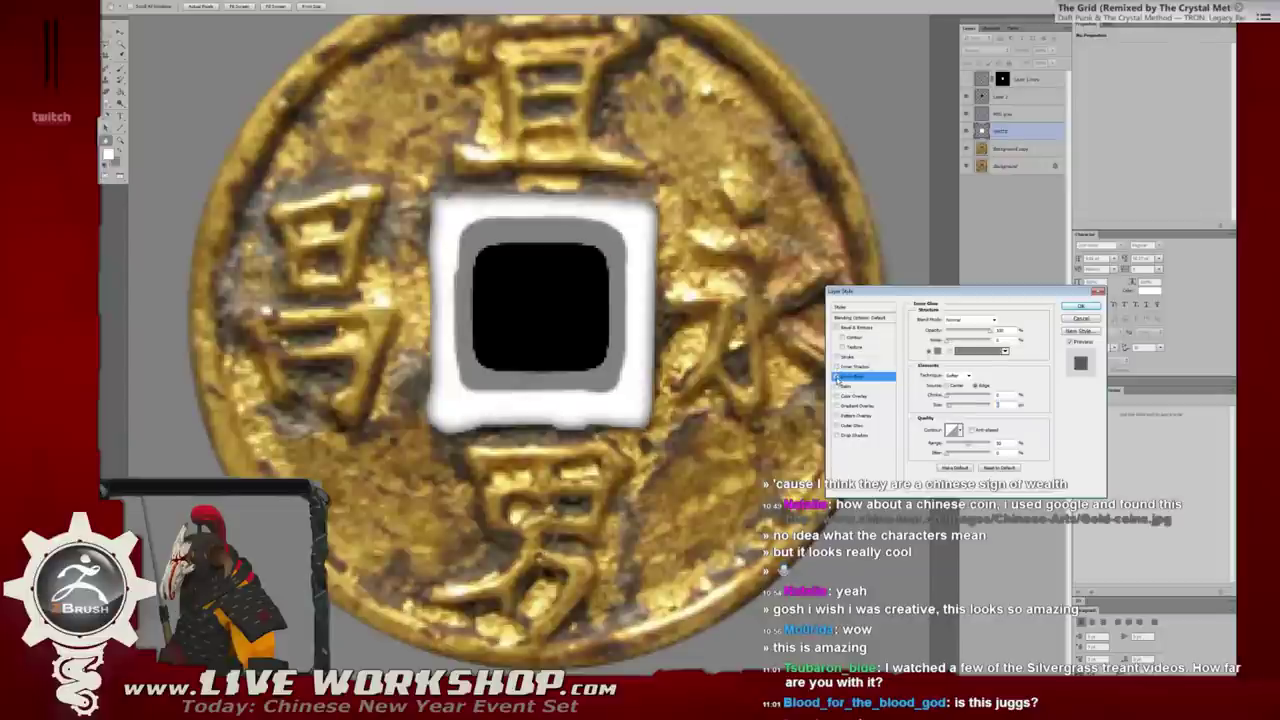
click(838, 329)
click(838, 329)
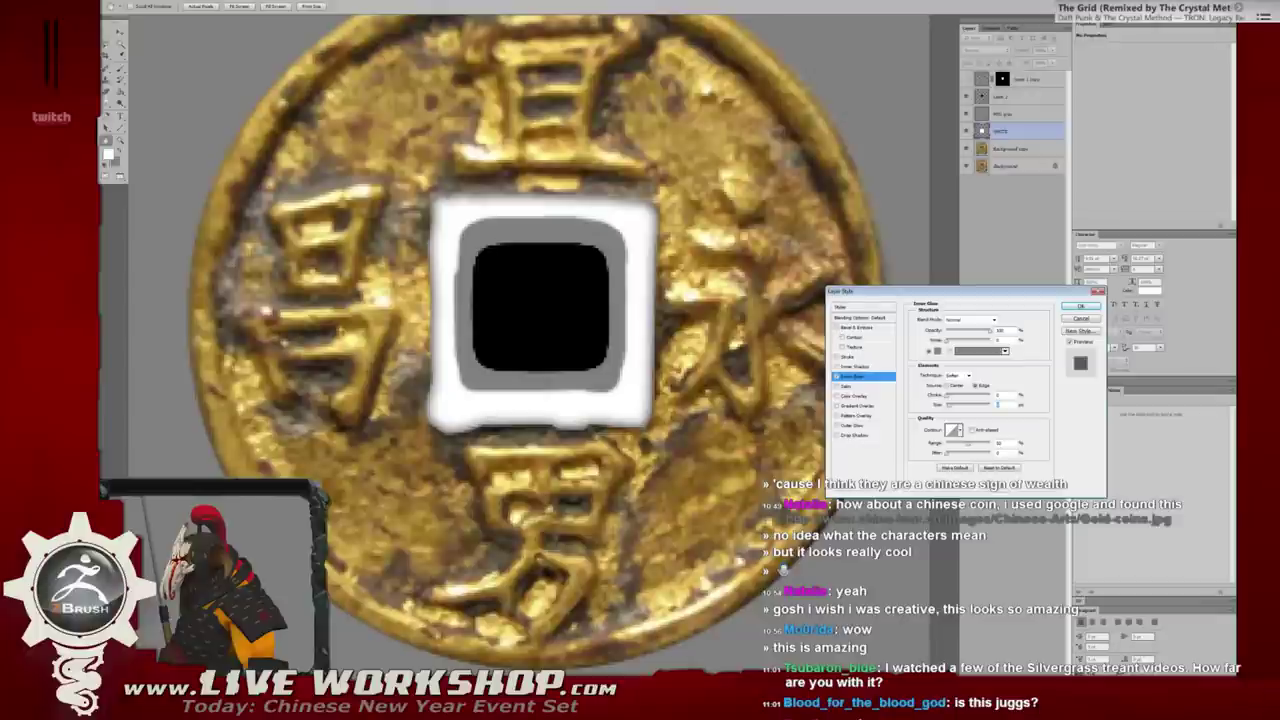
click(837, 377)
click(837, 377)
click(1074, 306)
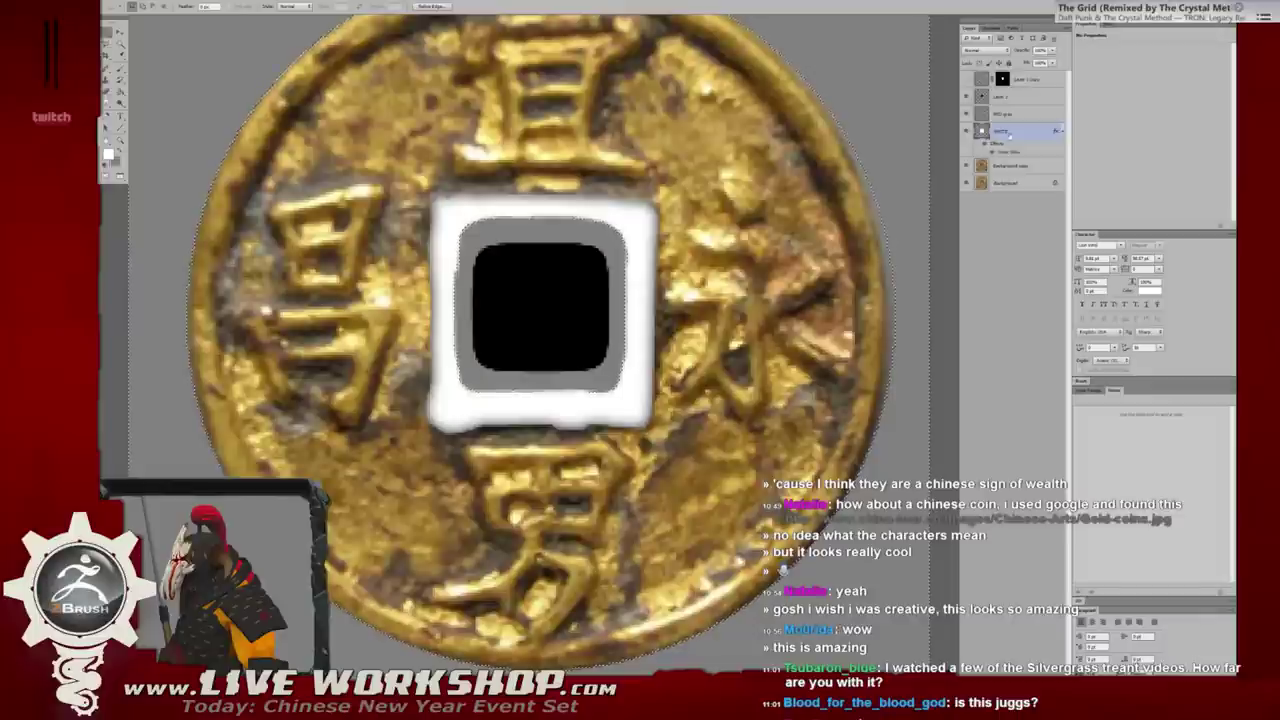
Collapse the effects list and move the grid layer below the white frame layer.
click(1062, 131)
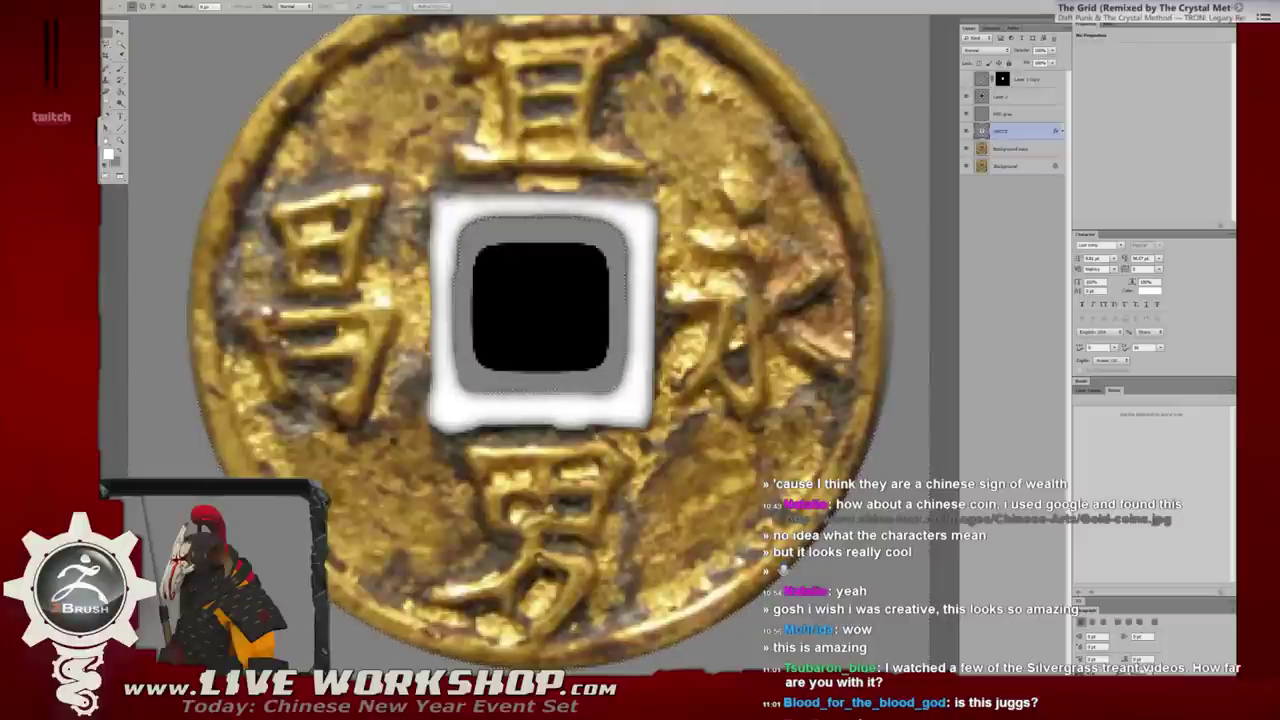
click(1020, 114)
alt+scroll(940, 400, down, 1)
alt+scroll(624, 292, up, 1)
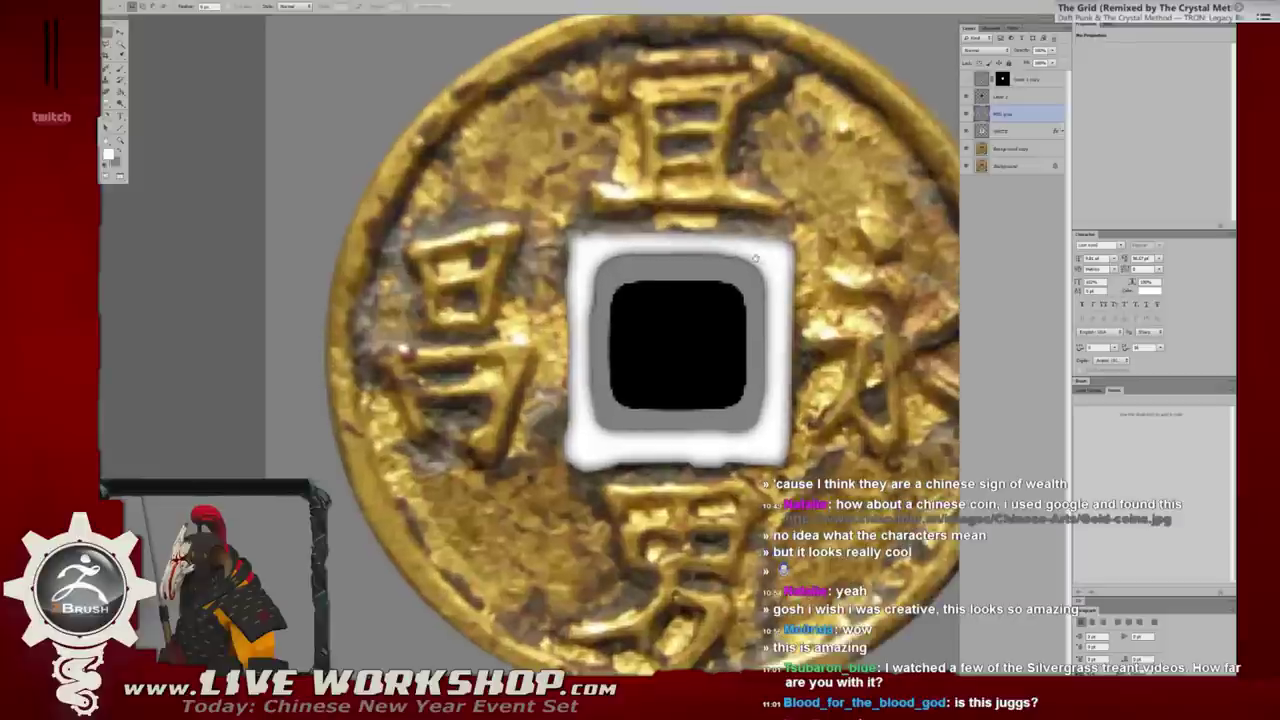
key(b)
key(x)
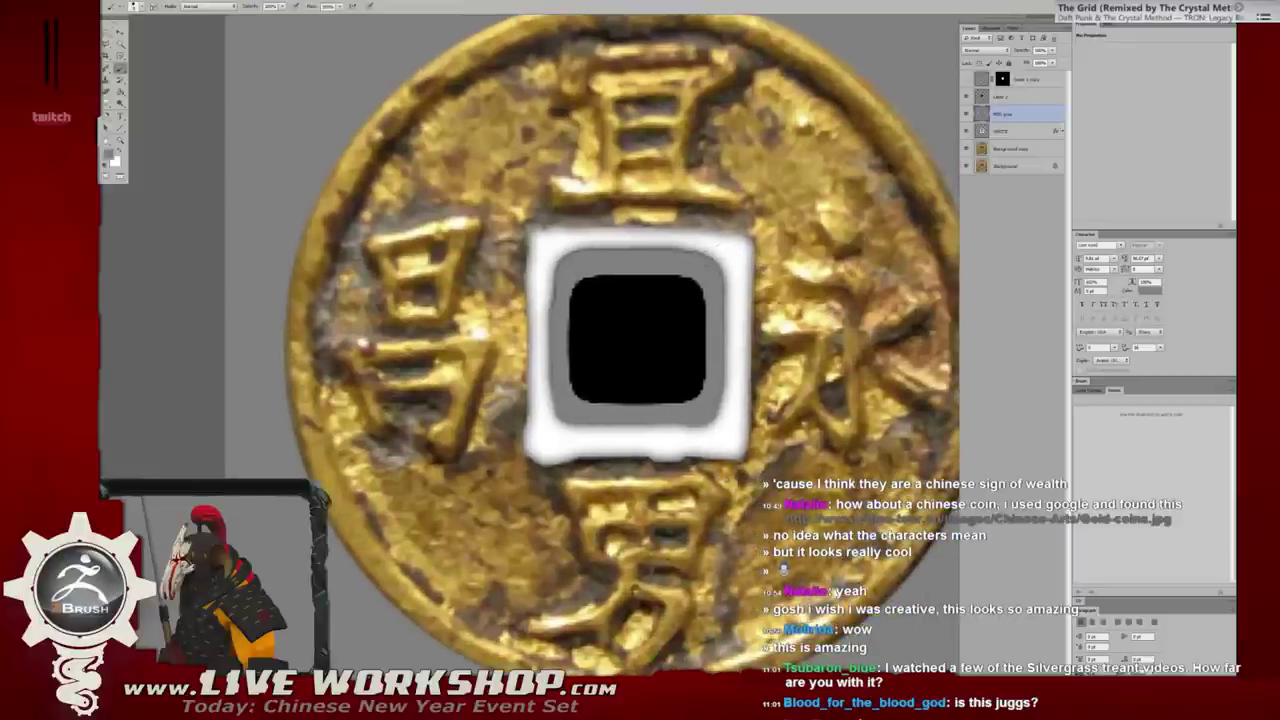
click(1000, 130)
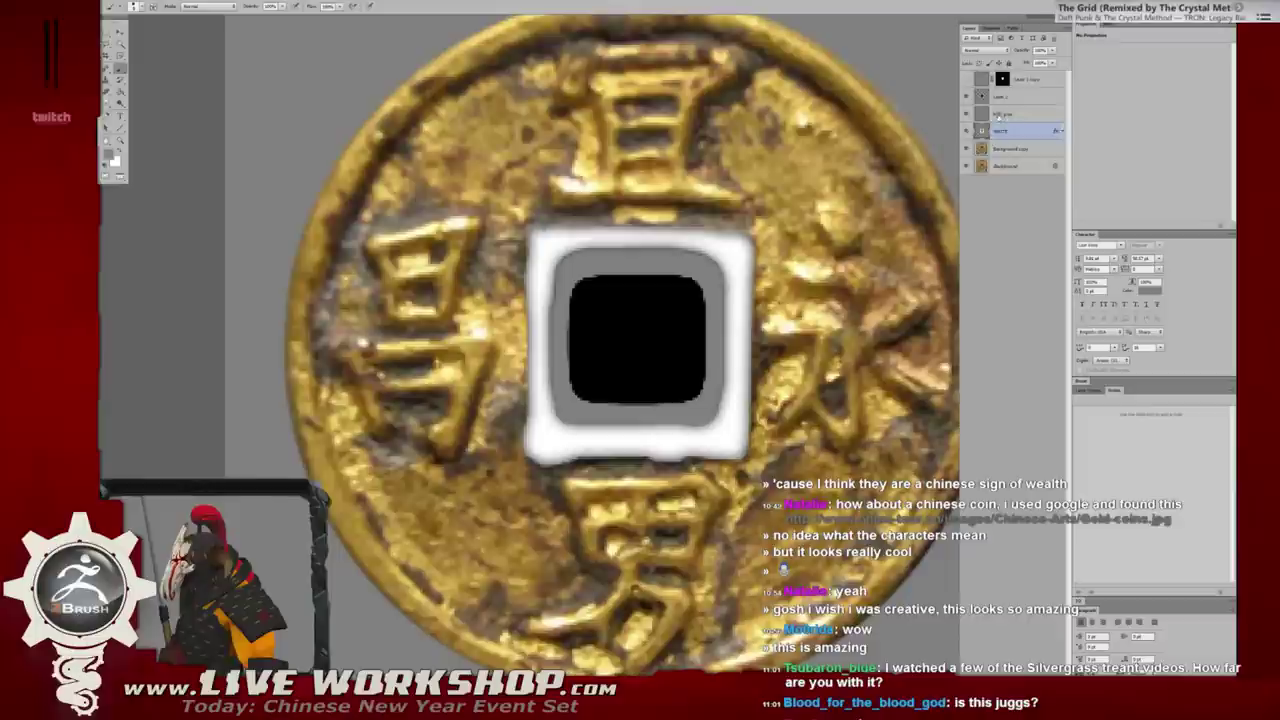
drag(998, 115, 1008, 134)
Touch up the grey border's top edge with a brush stroke and bring up Save As.
mouse_move(704, 252)
mouse_down()
mouse_move(582, 249)
mouse_move(550, 368)
mouse_up()
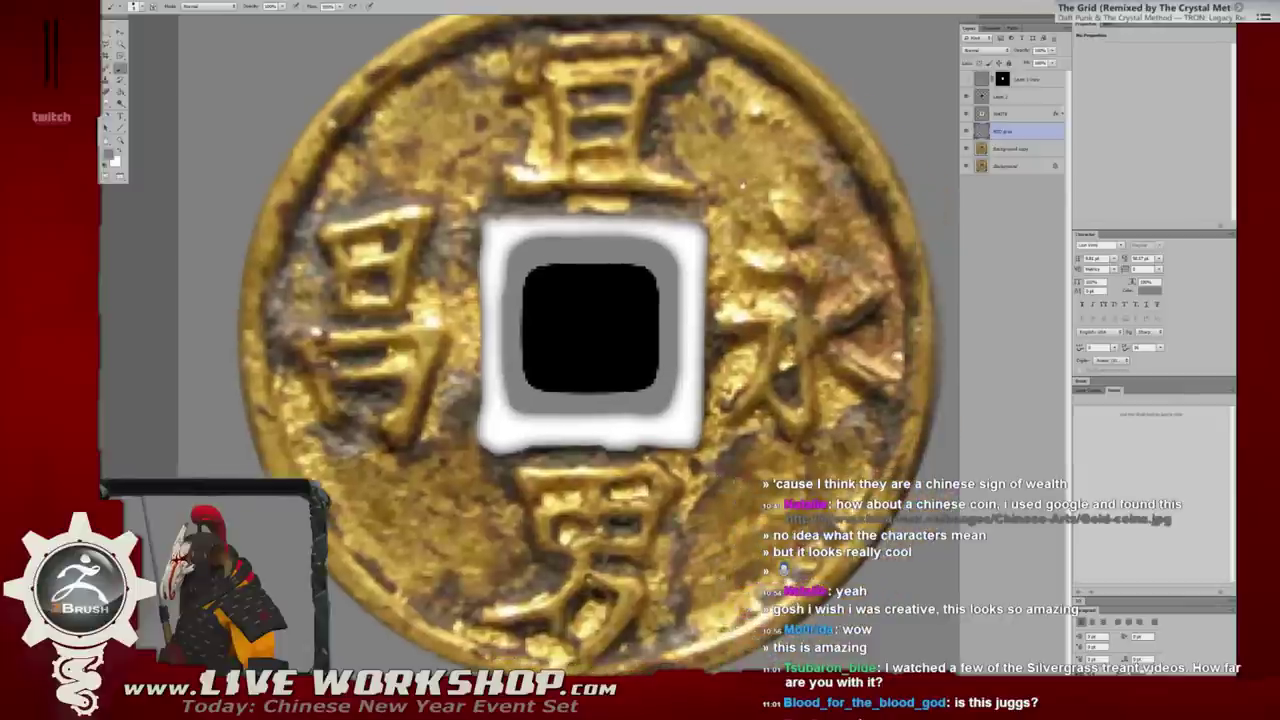
drag(640, 340, 594, 330)
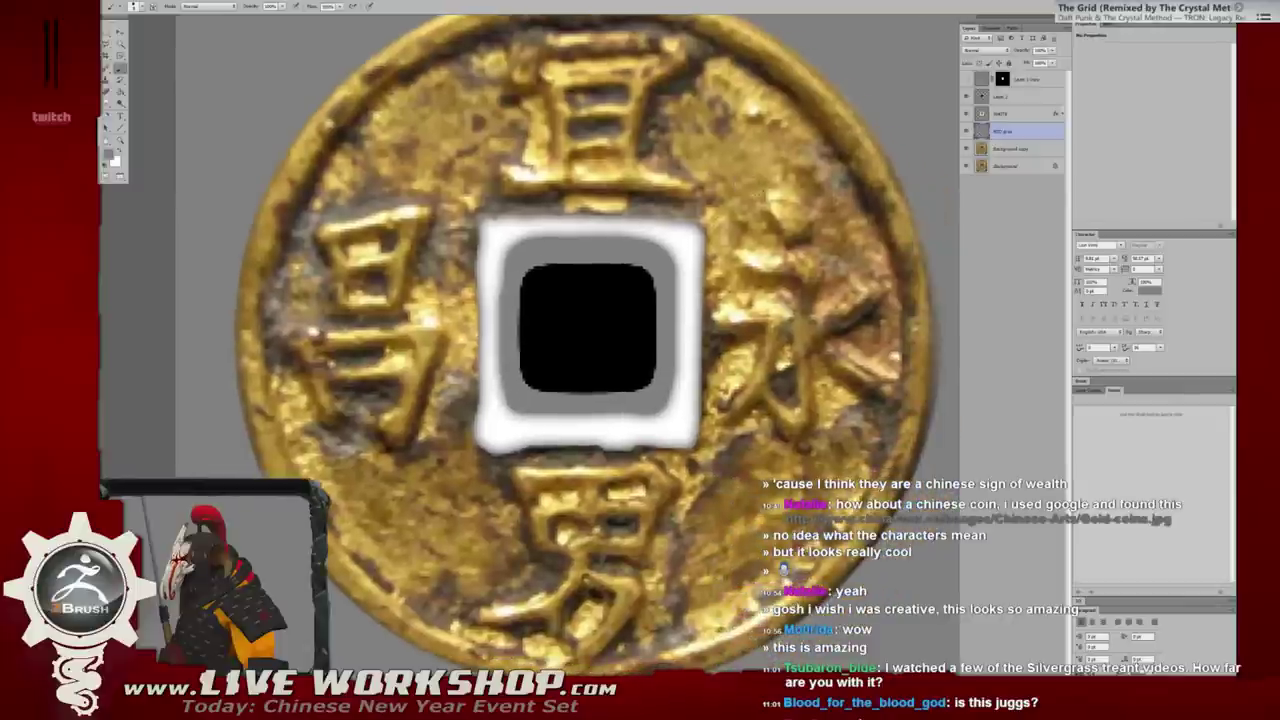
key(l)
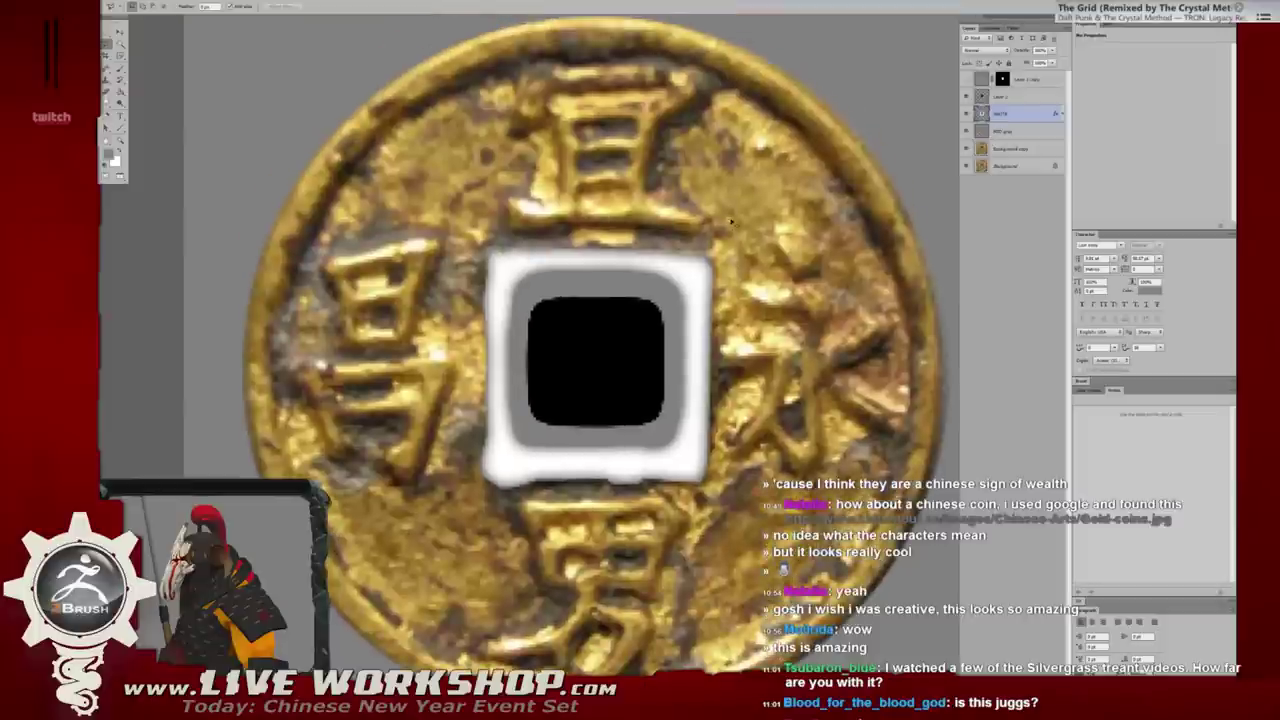
key(ctrl+shift+s)
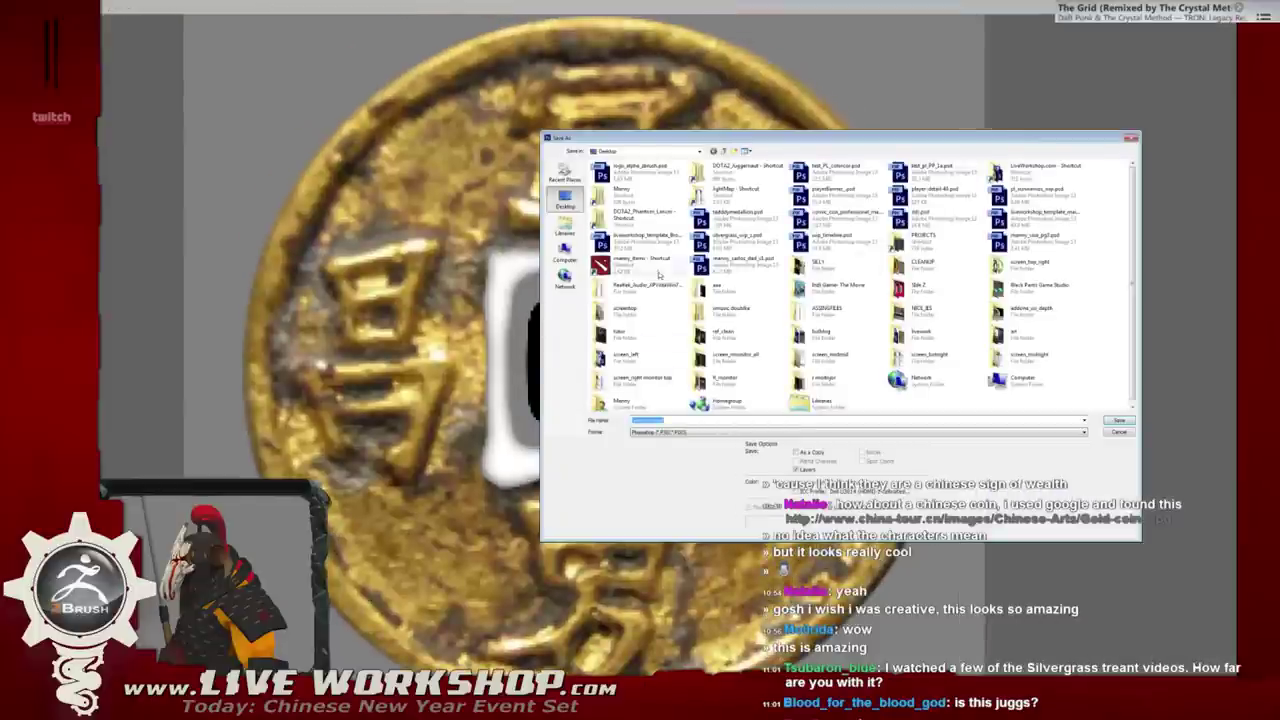
Close the save dialog, fit the whole coin canvas, and show it in a resized floating window.
key(Return)
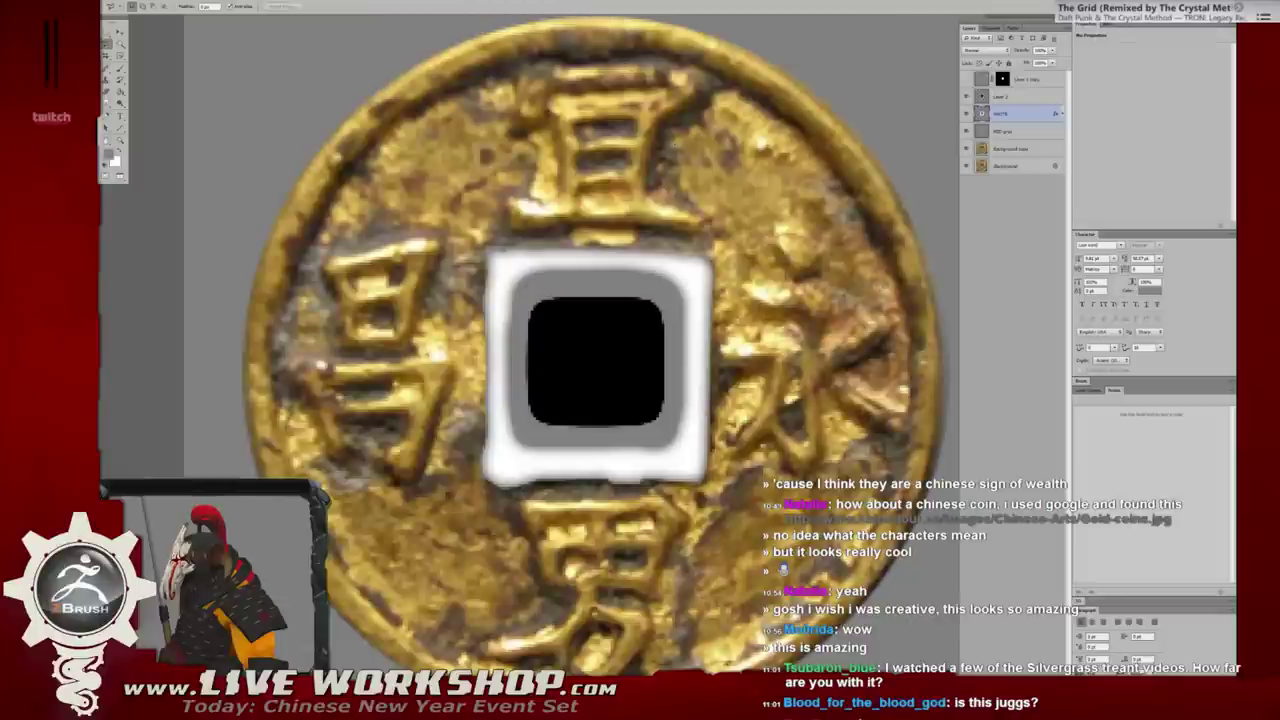
drag(674, 214, 658, 198)
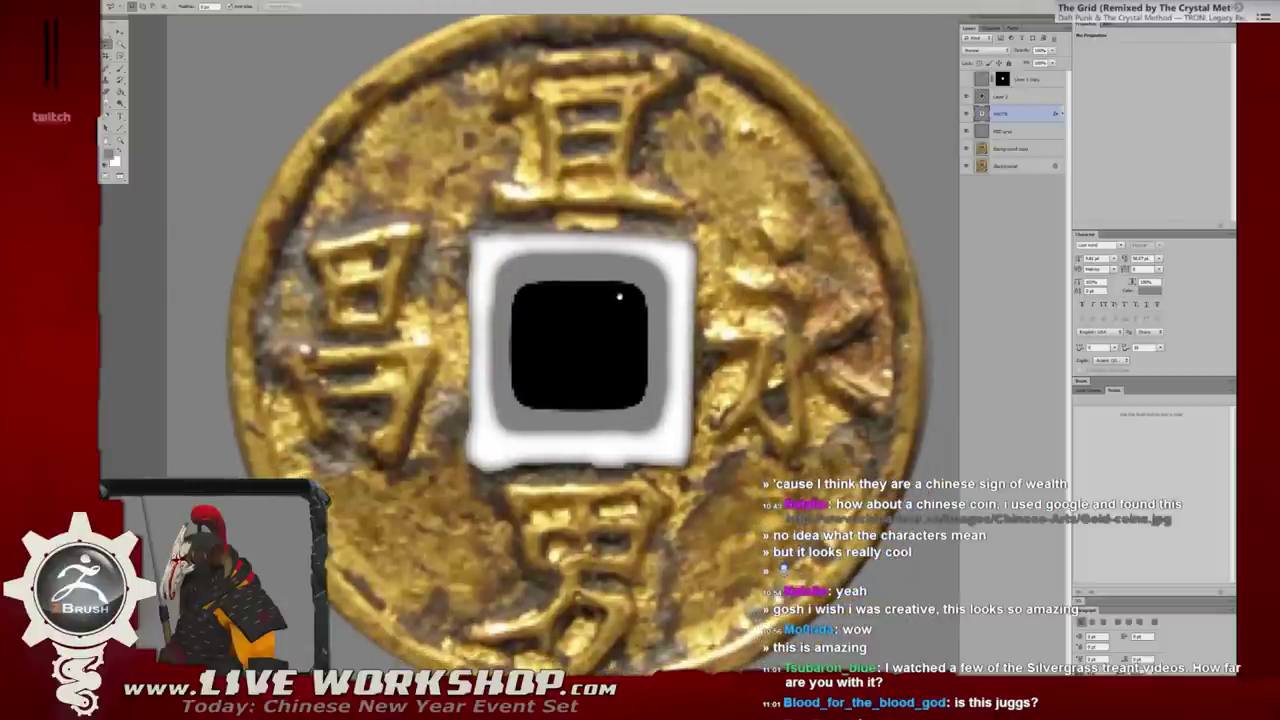
drag(623, 297, 623, 305)
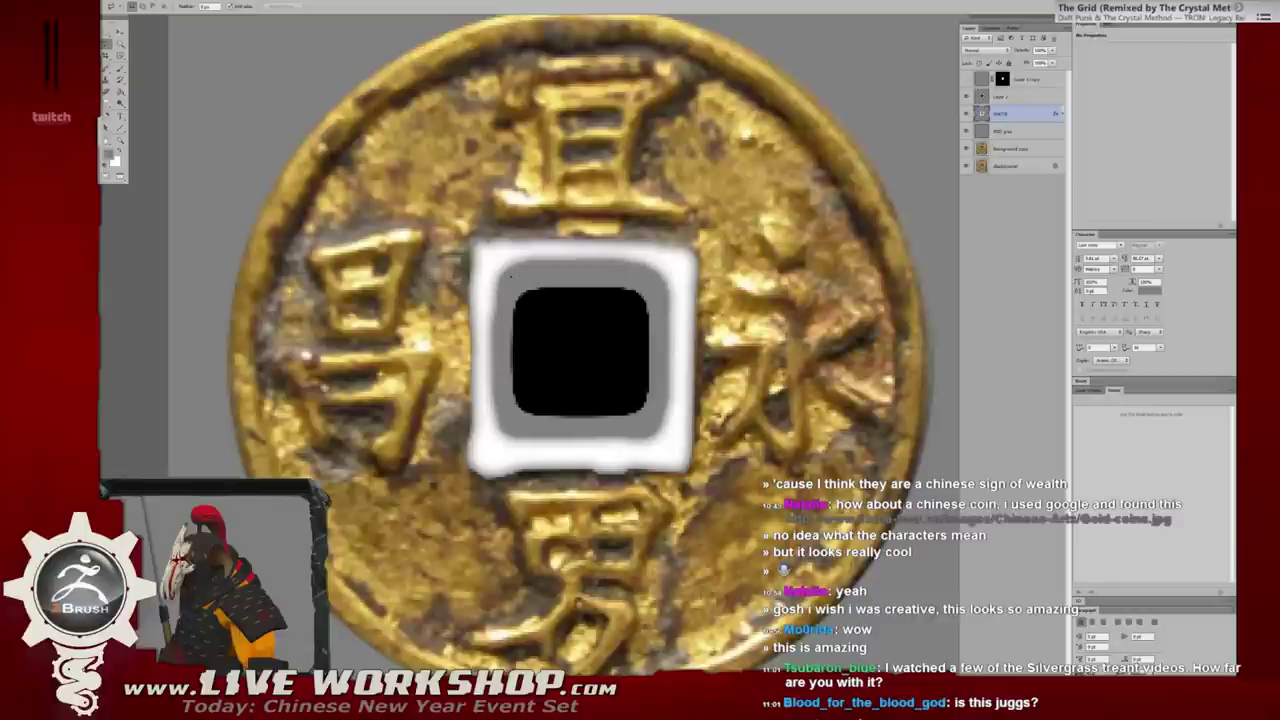
key(Tab)
key(ctrl+0)
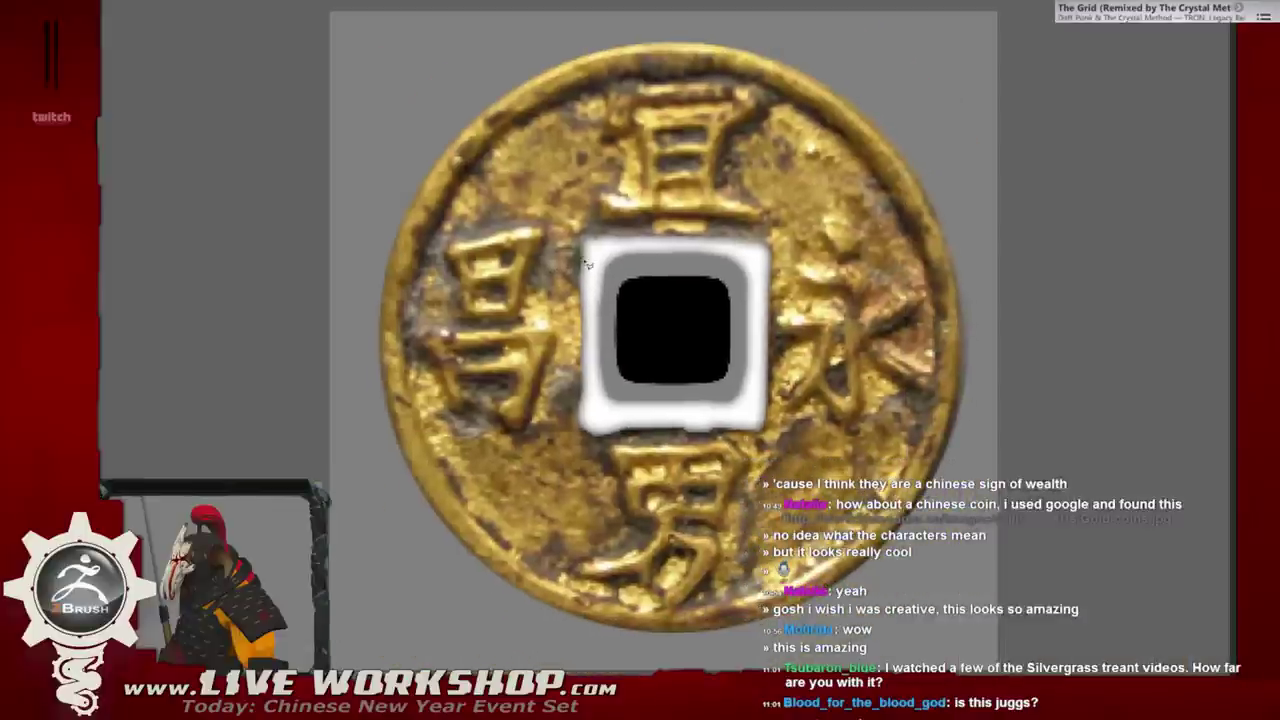
key(Tab)
key(f)
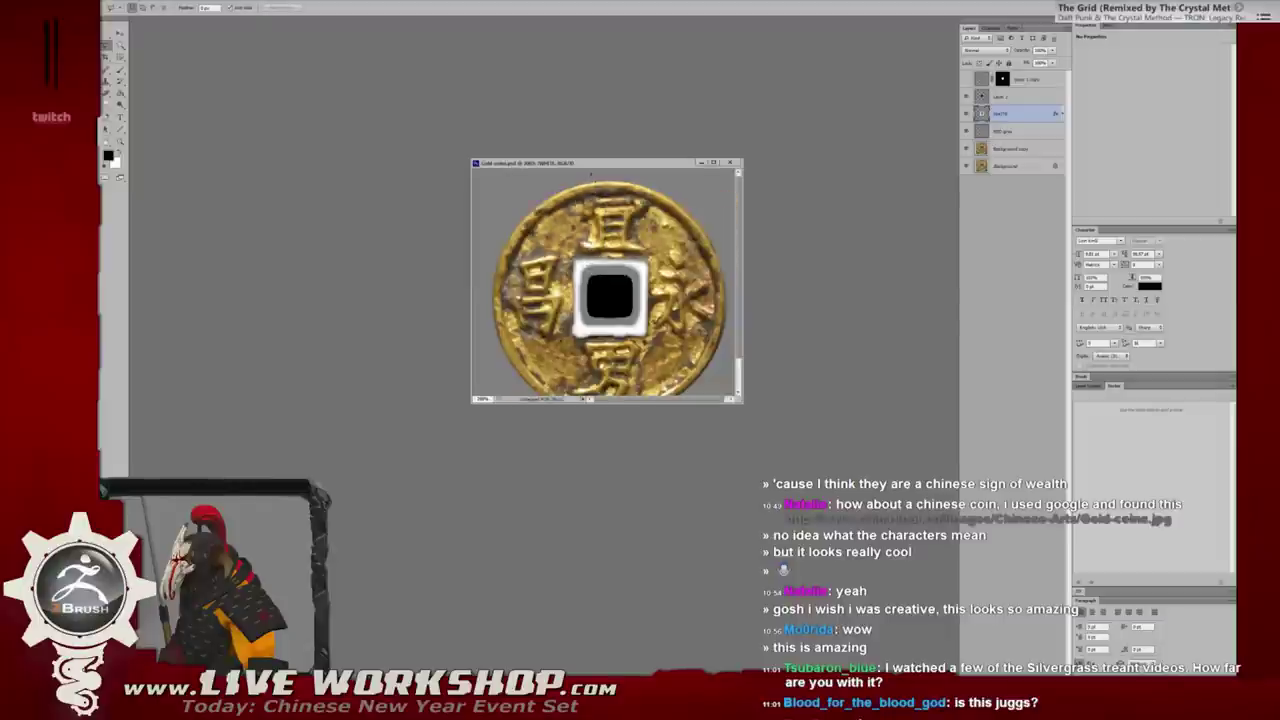
drag(590, 165, 497, 110)
drag(645, 343, 737, 431)
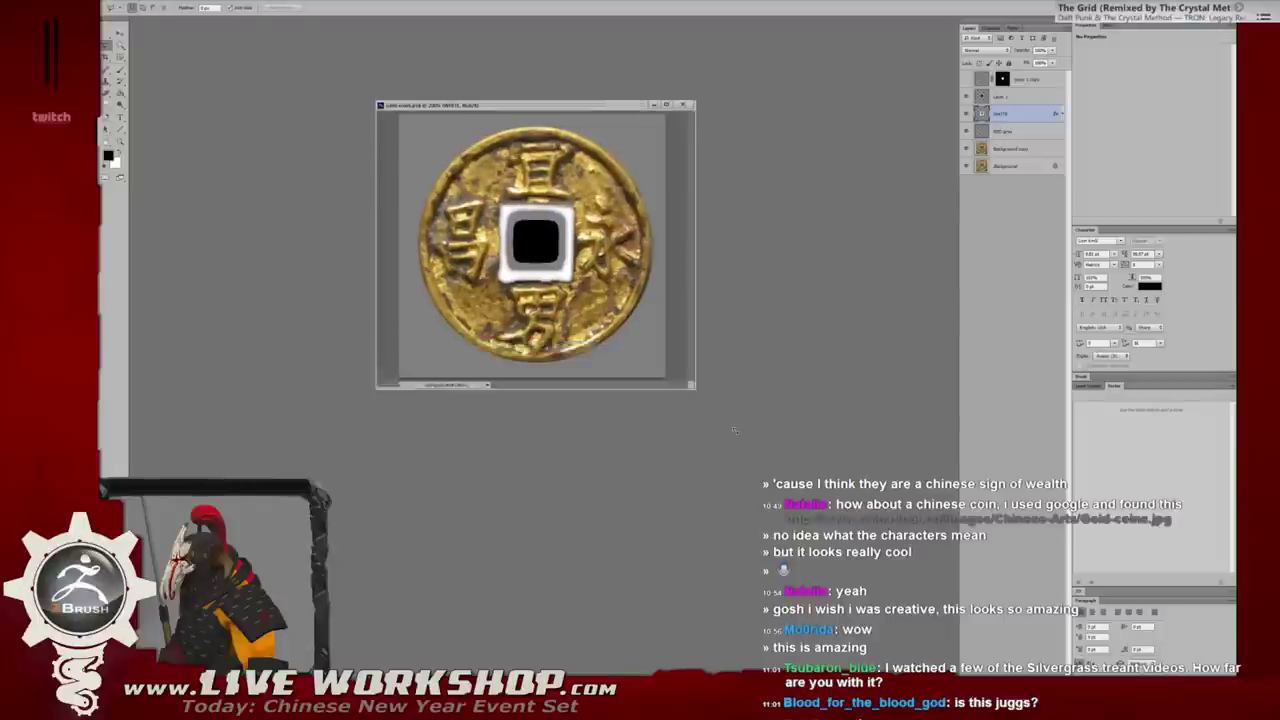
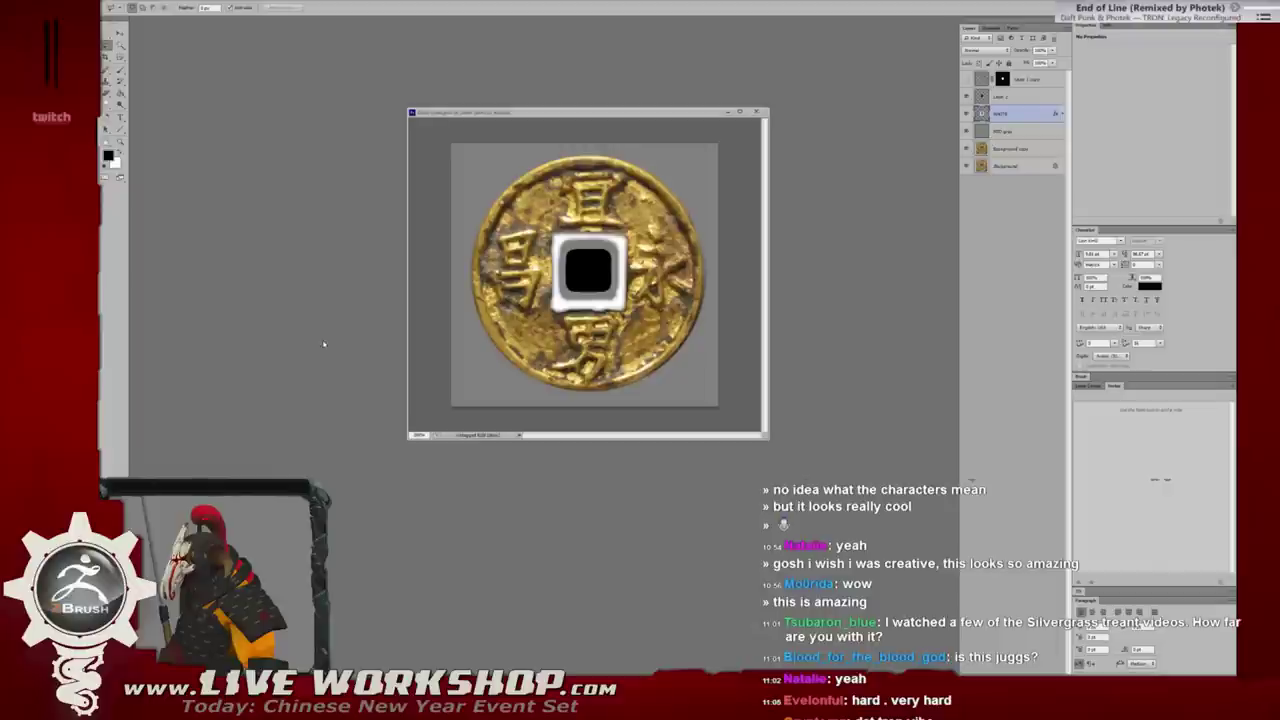
Enlarge and zoom in on the gold coin image window, then switch to the ZBrush armour sculpt.
drag(587, 110, 548, 101)
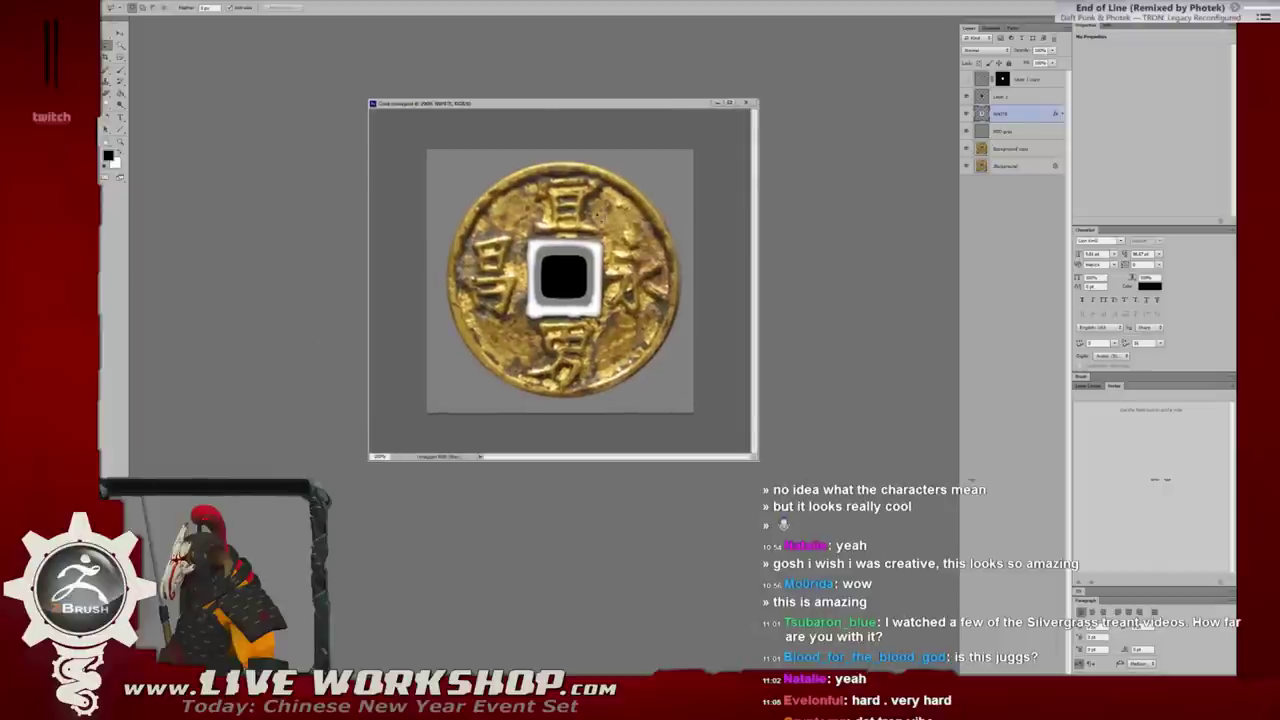
key(ctrl+plus)
drag(757, 459, 880, 565)
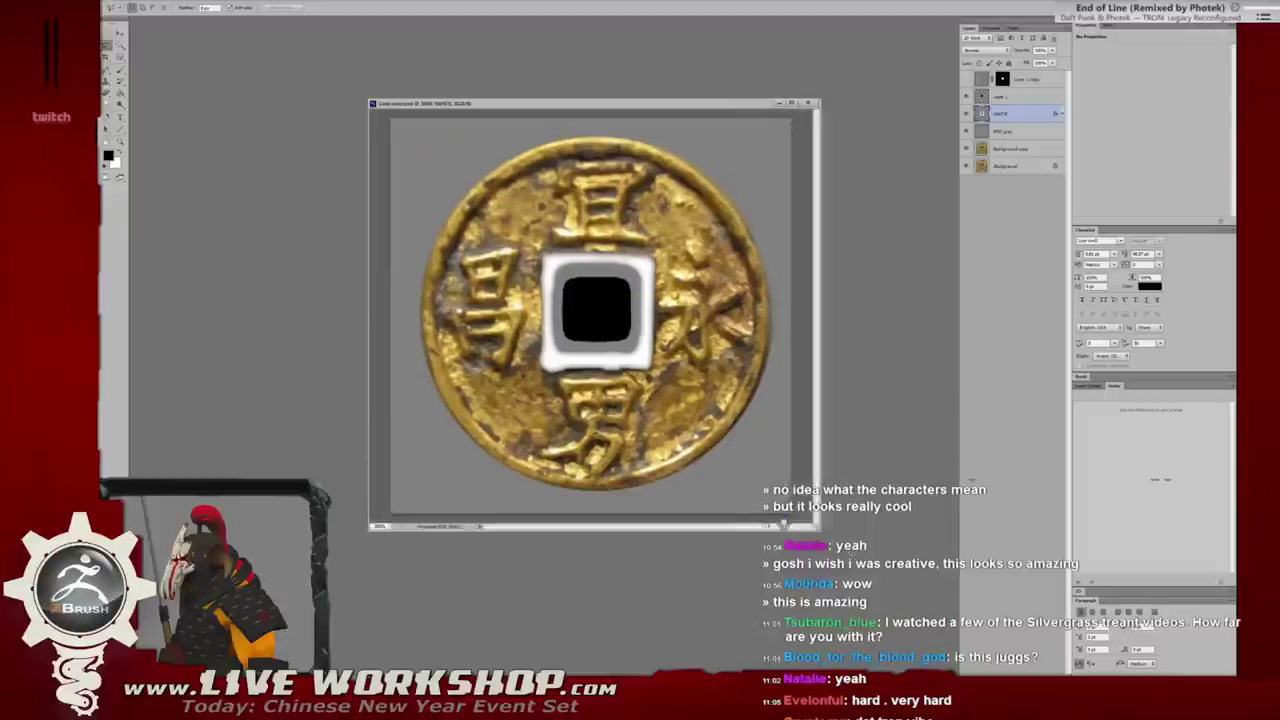
drag(634, 103, 610, 89)
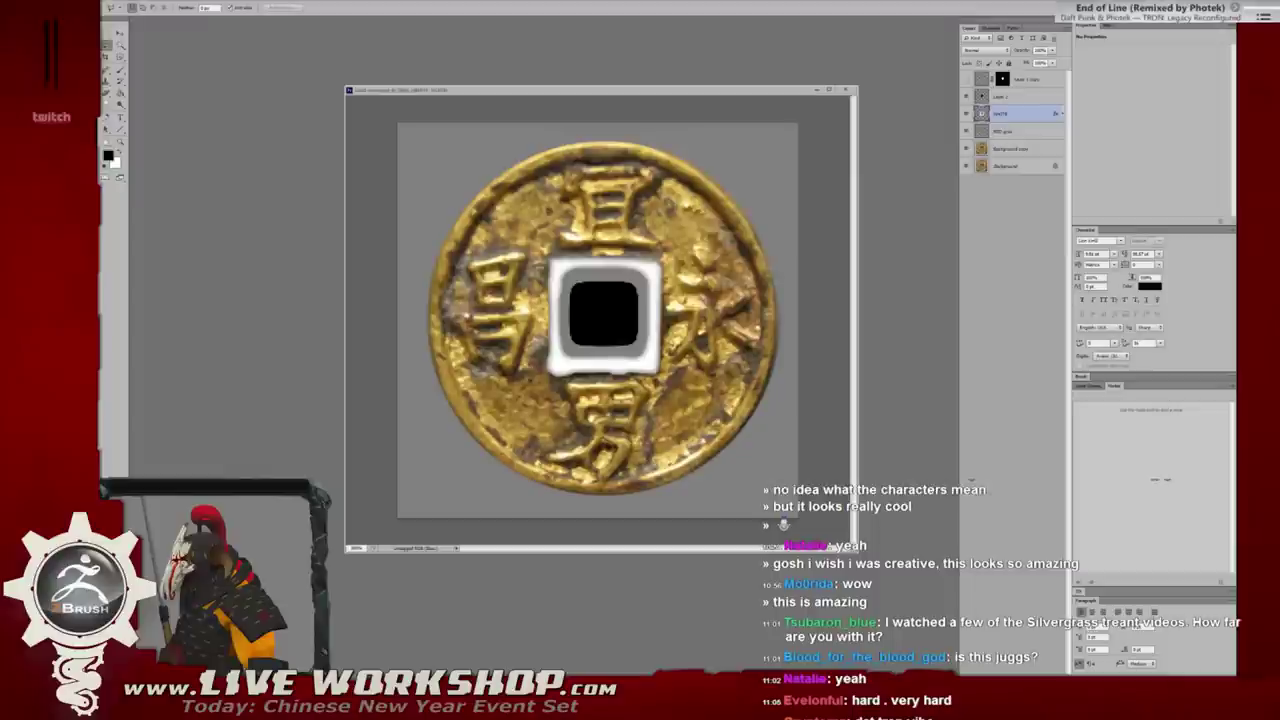
drag(735, 95, 740, 106)
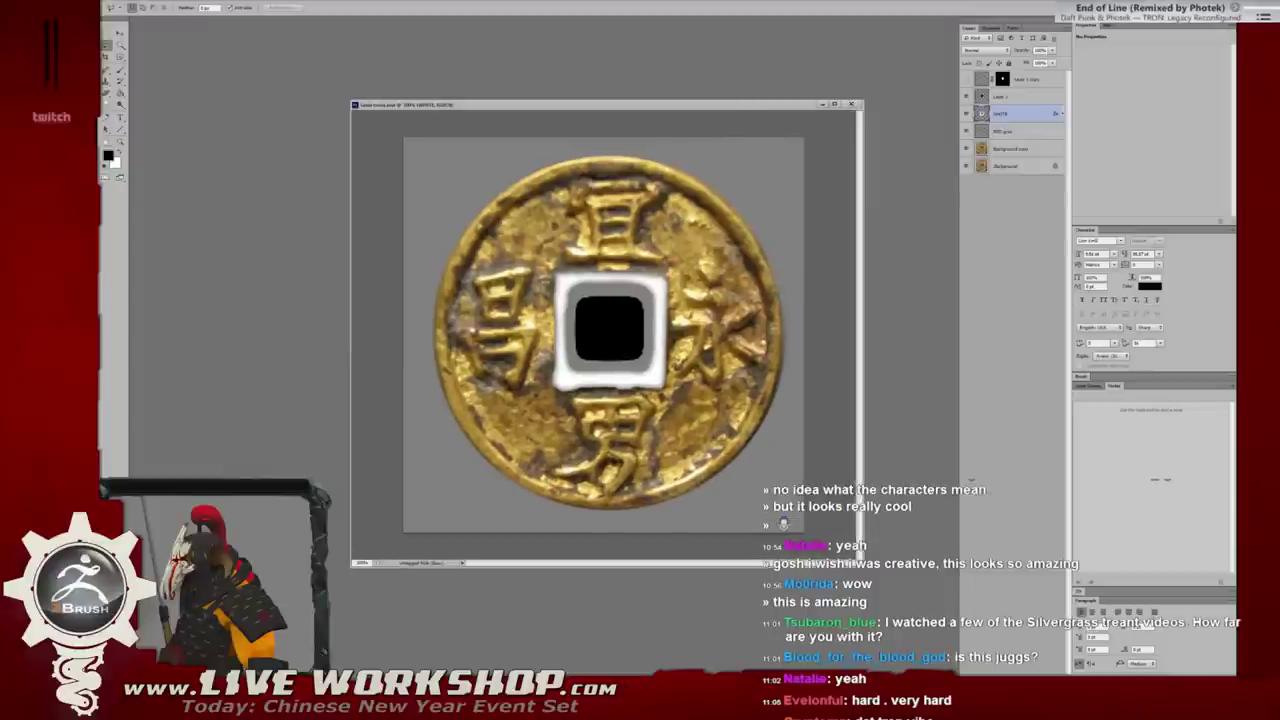
key(alt+Tab)
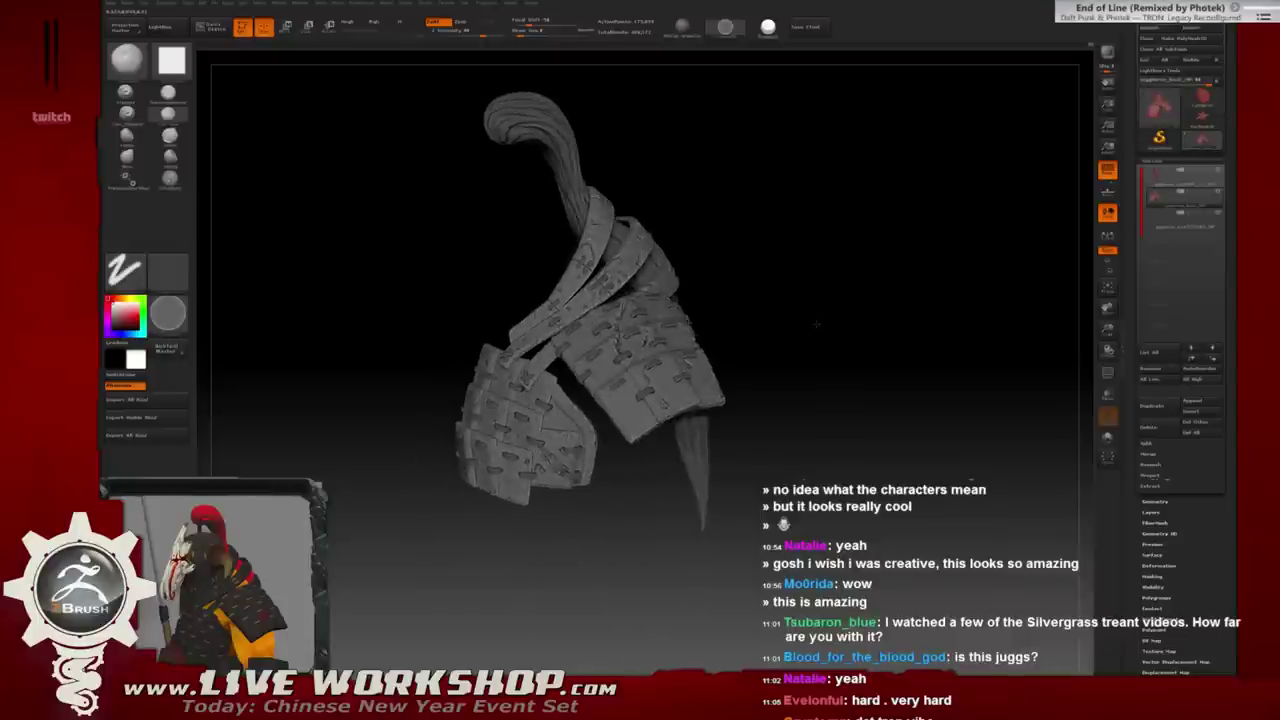
Orbit the shoulder armour sculpt to view it from new angles, then bring up the game model.
mouse_move(836, 308)
mouse_down()
mouse_move(872, 309)
mouse_move(862, 332)
mouse_up()
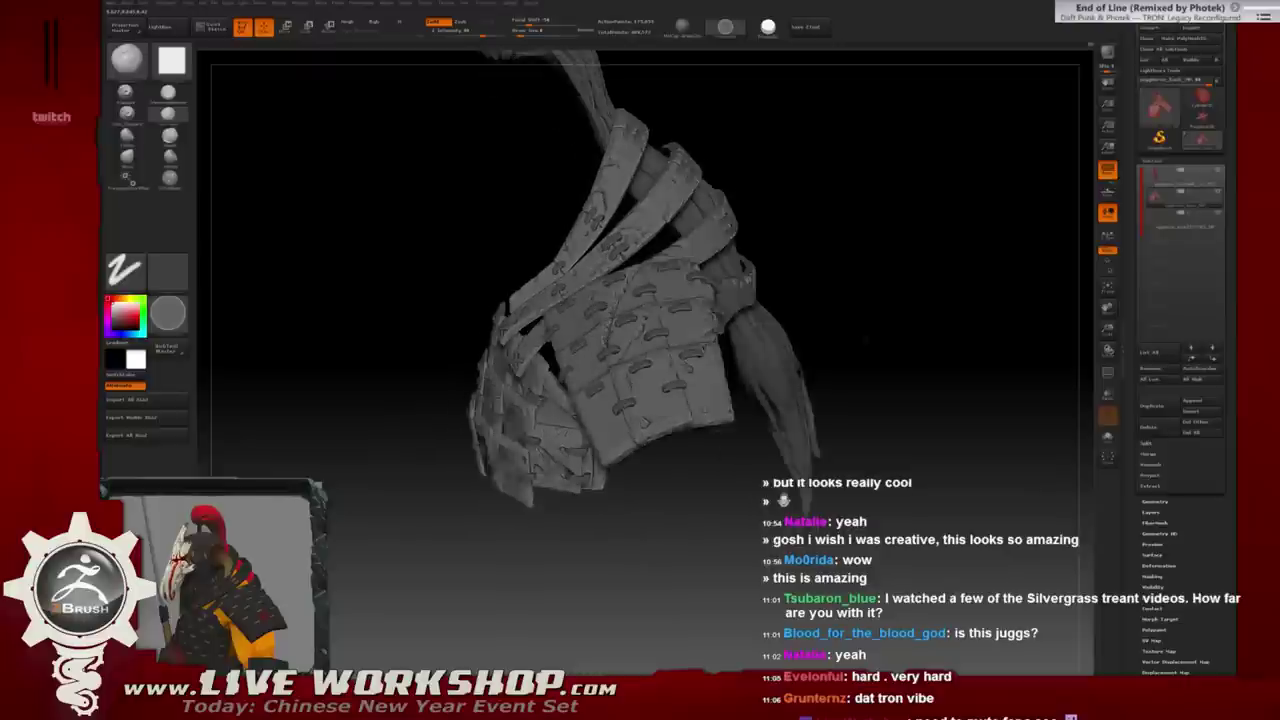
key(super)
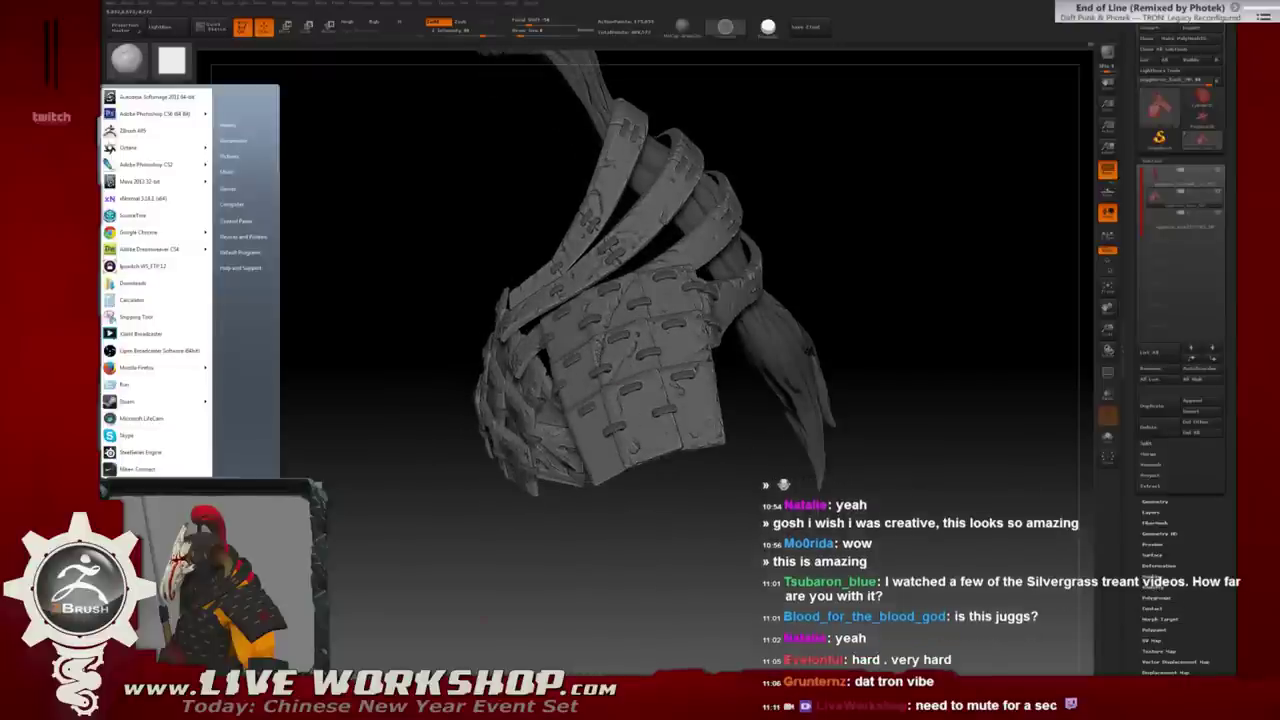
mouse_move(459, 569)
mouse_down()
mouse_move(583, 499)
mouse_move(604, 543)
mouse_up()
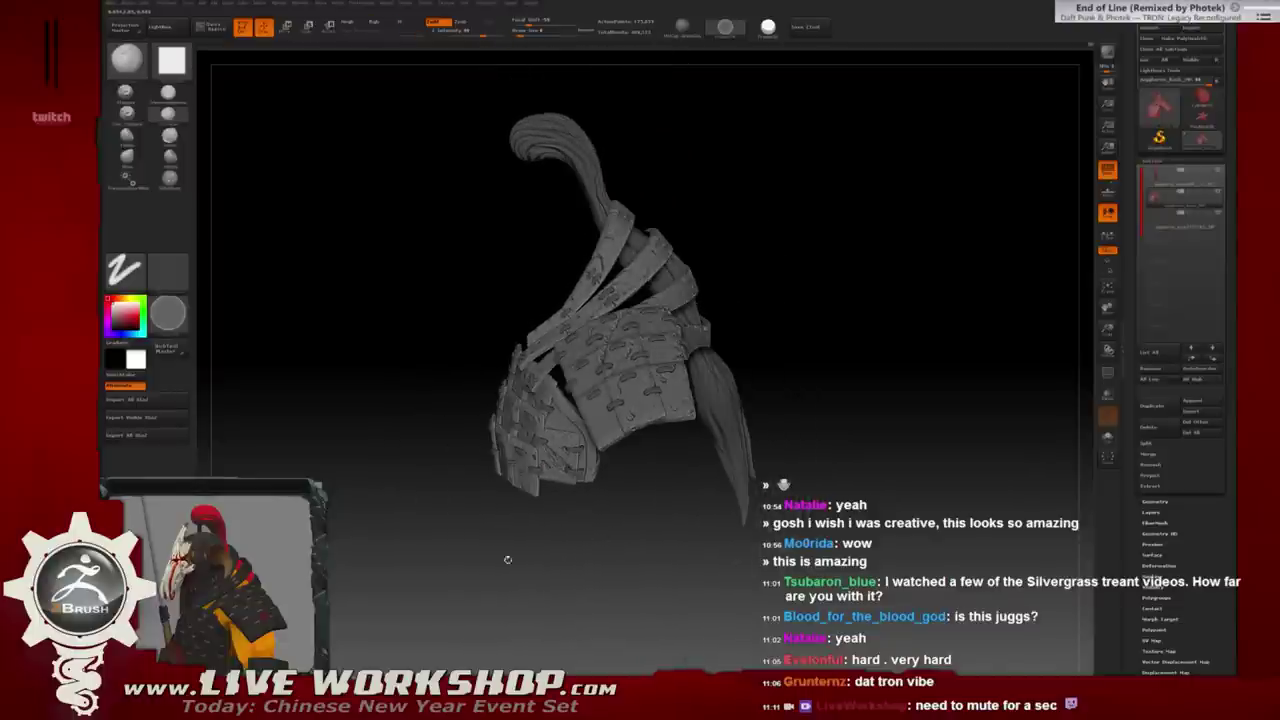
key(super)
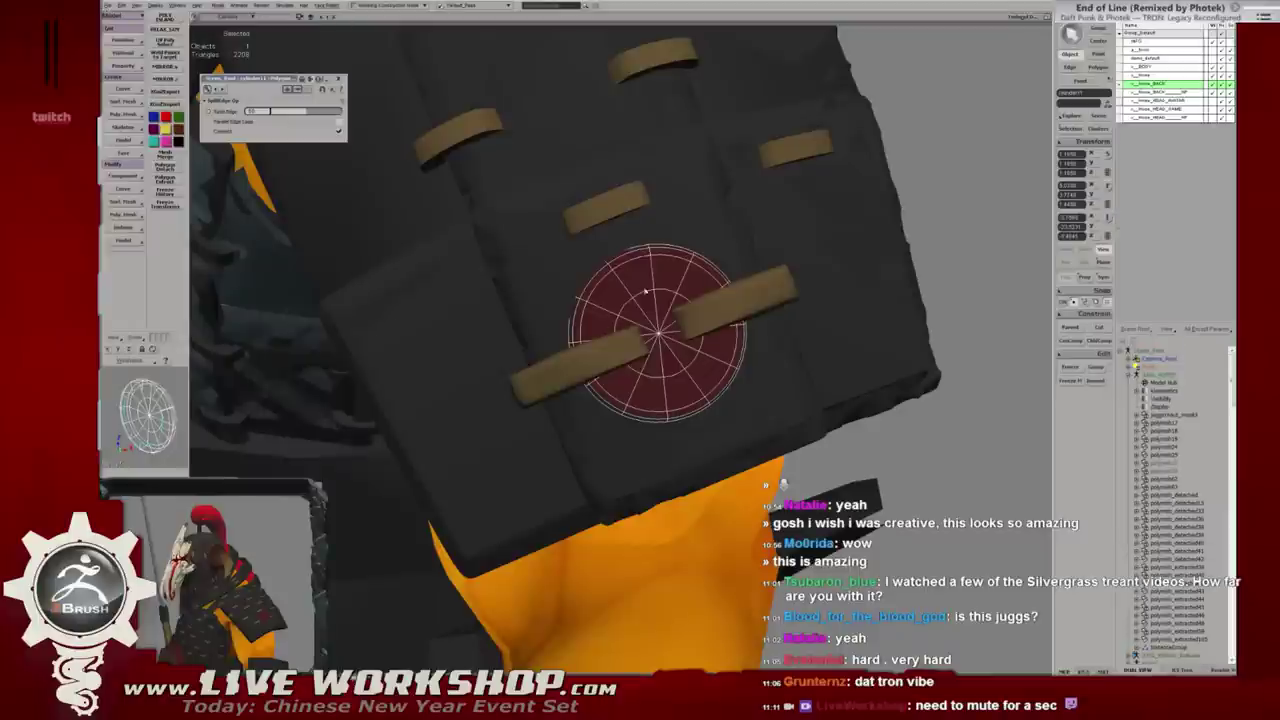
Close the floating tool options over the shoulder disc and return to the Photoshop coin image.
click(339, 78)
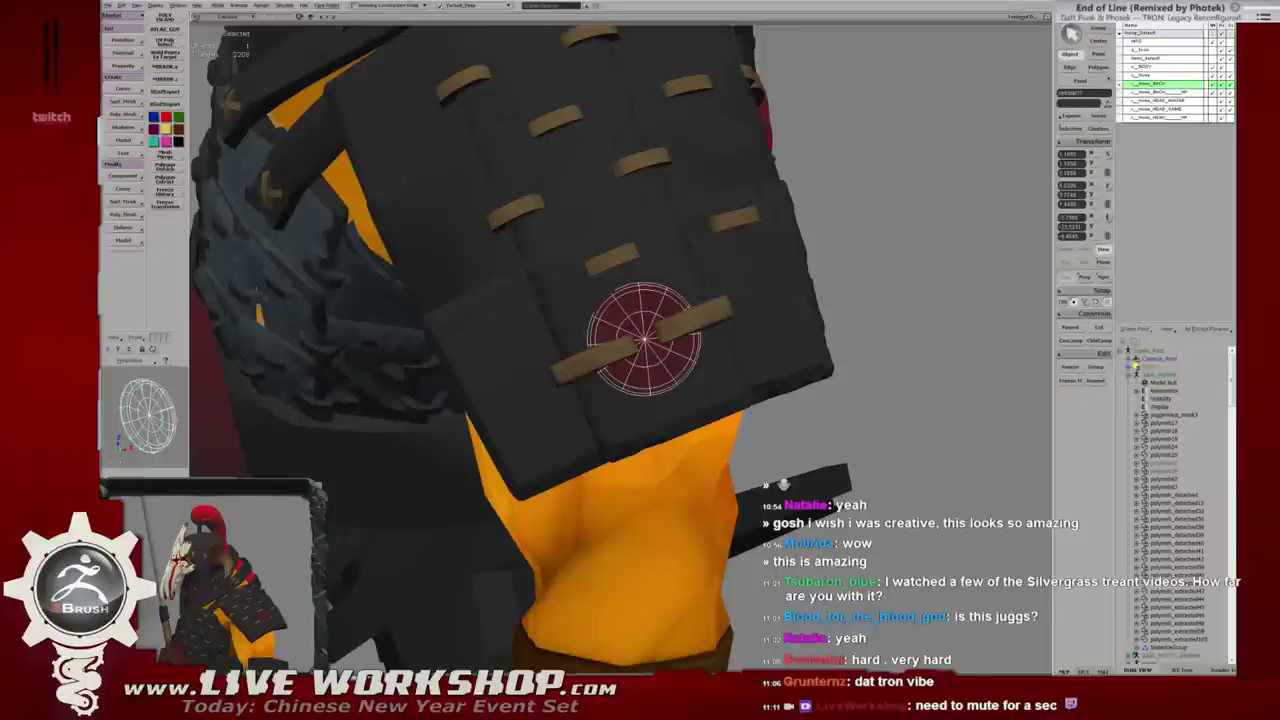
key(alt+Tab)
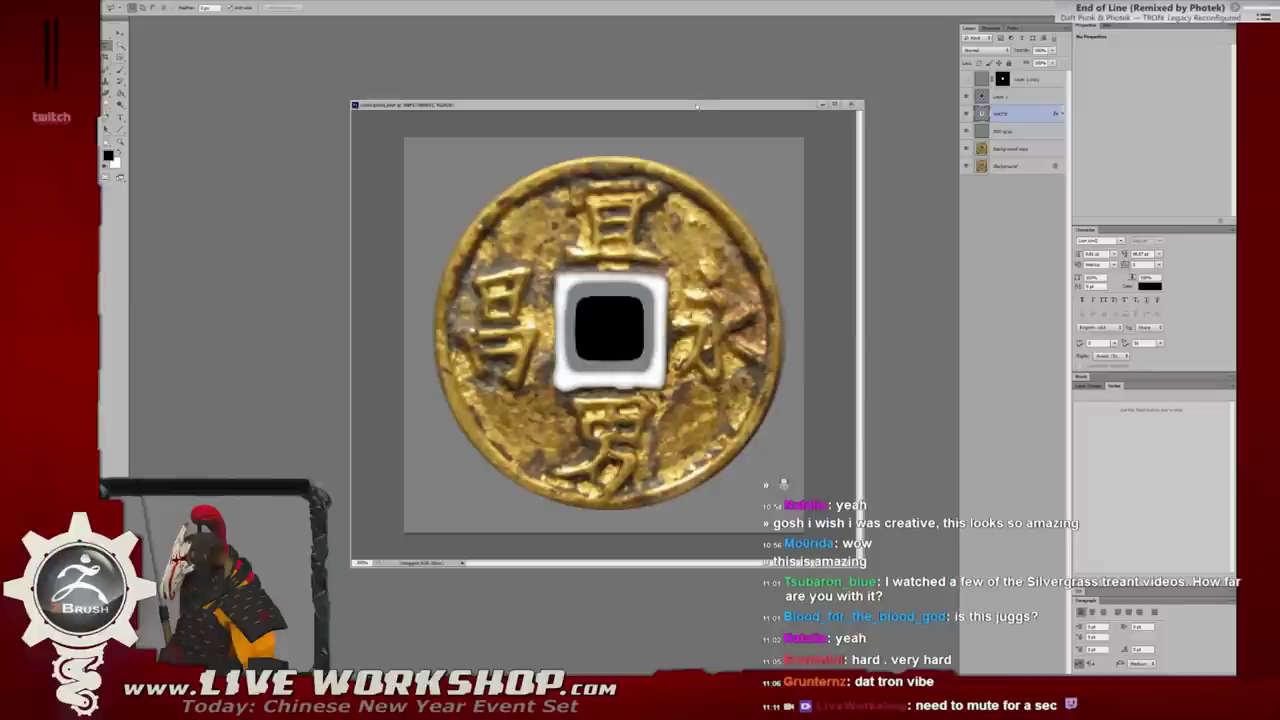
Select the round coin minus its square hole with Marquee and Lasso, then add a new layer.
drag(600, 104, 582, 90)
drag(843, 549, 864, 574)
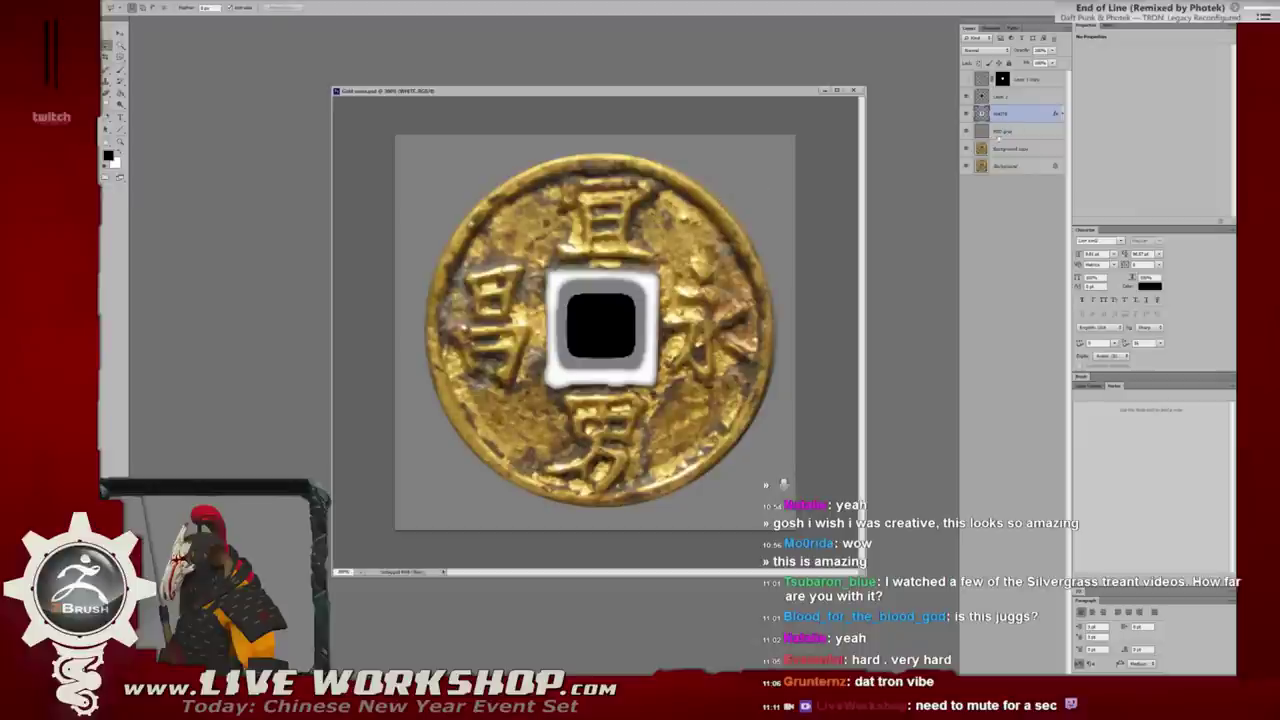
key(m)
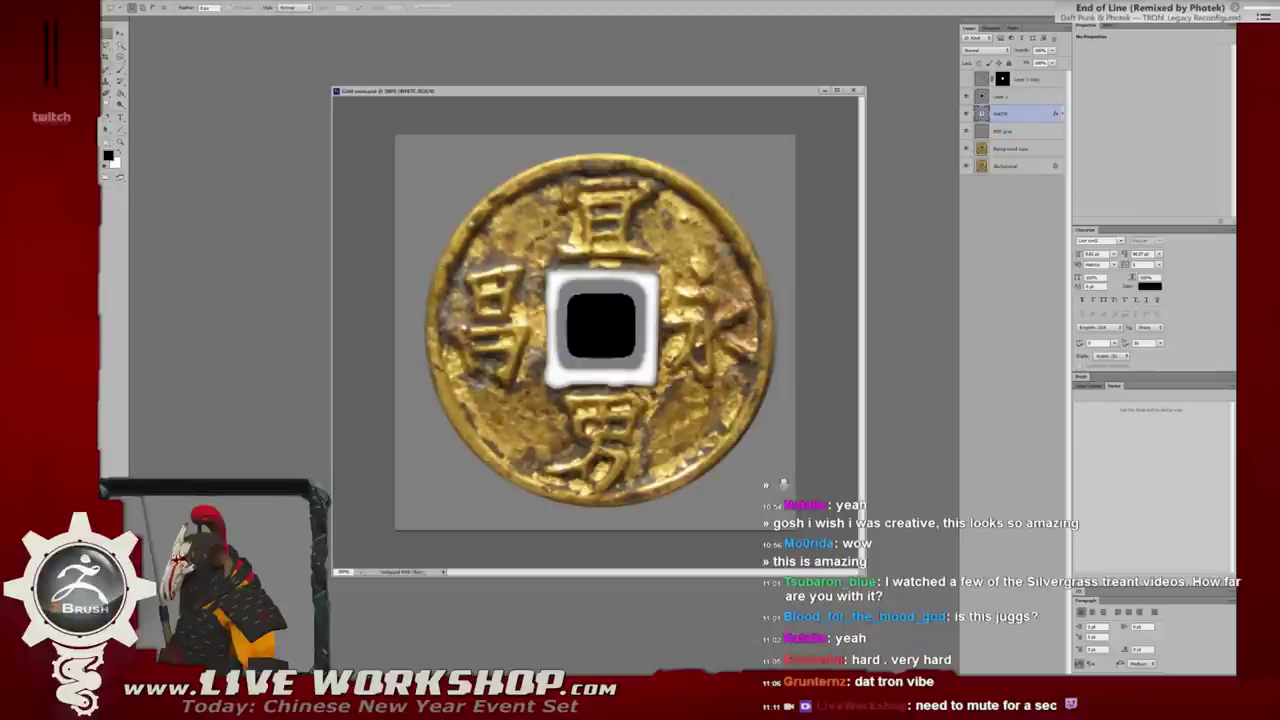
ctrl+click(981, 131)
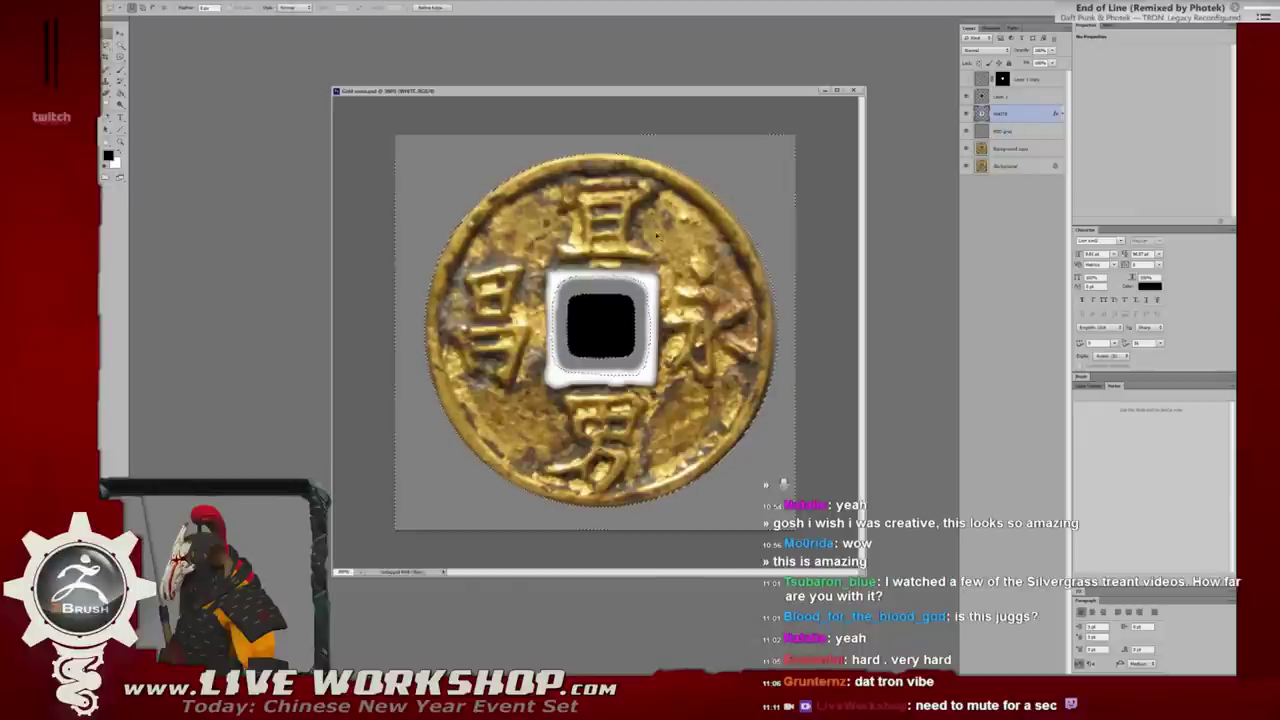
key(l)
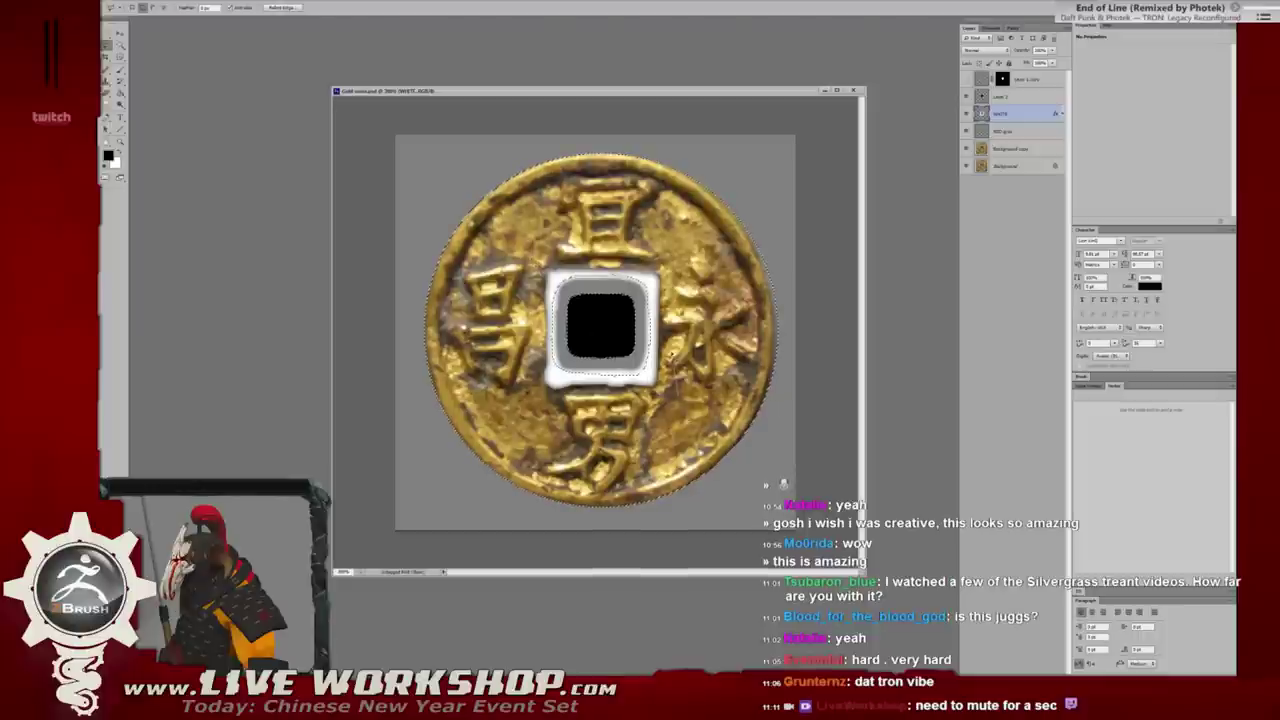
shift+drag(669, 257, 622, 403)
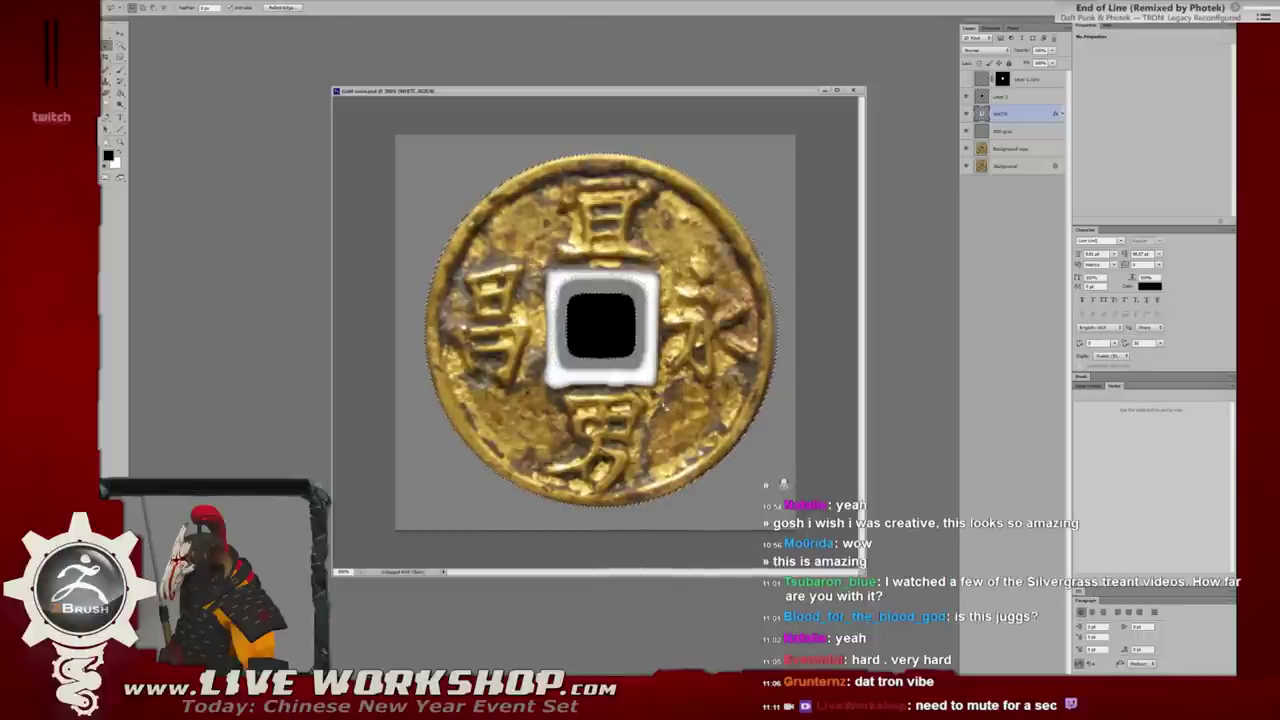
key(m)
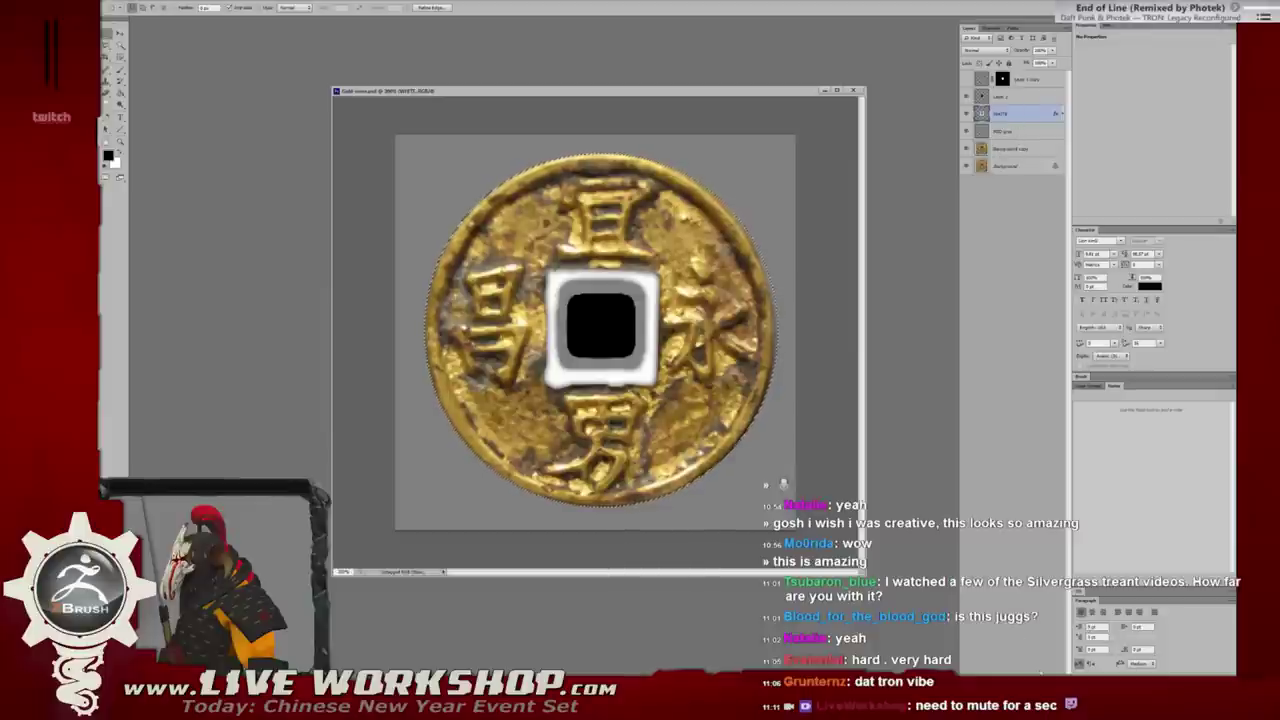
key(ctrl+shift+alt+n)
Fill the circular selection white, then shrink the white circle to sit inside the gold rim.
key(g)
key(x)
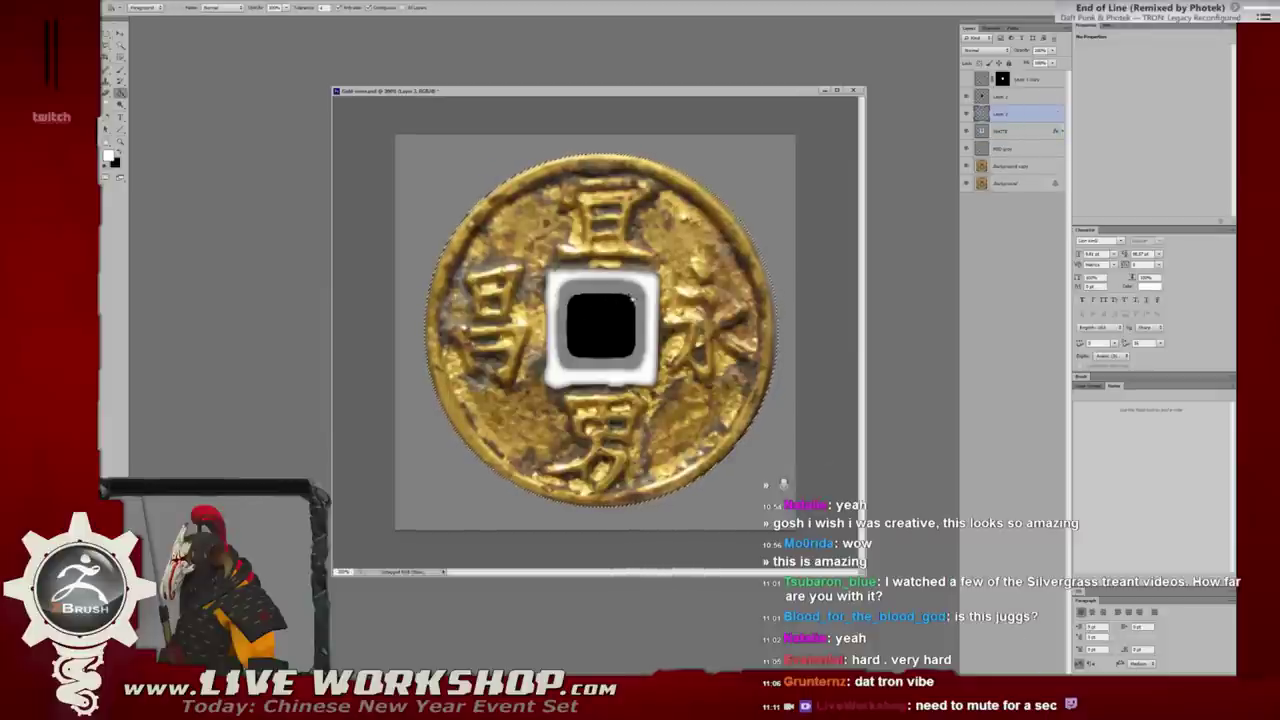
click(628, 297)
key(m)
key(ctrl+d)
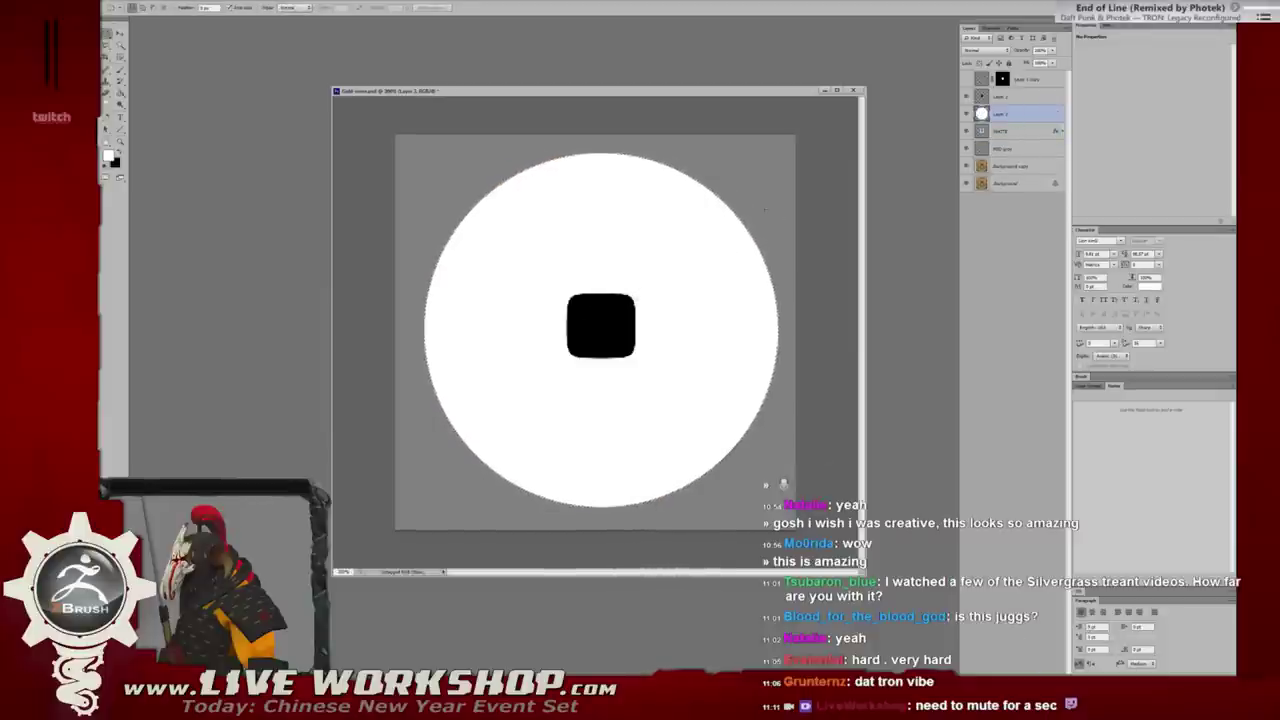
key(ctrl+t)
alt+shift+drag(778, 153, 757, 168)
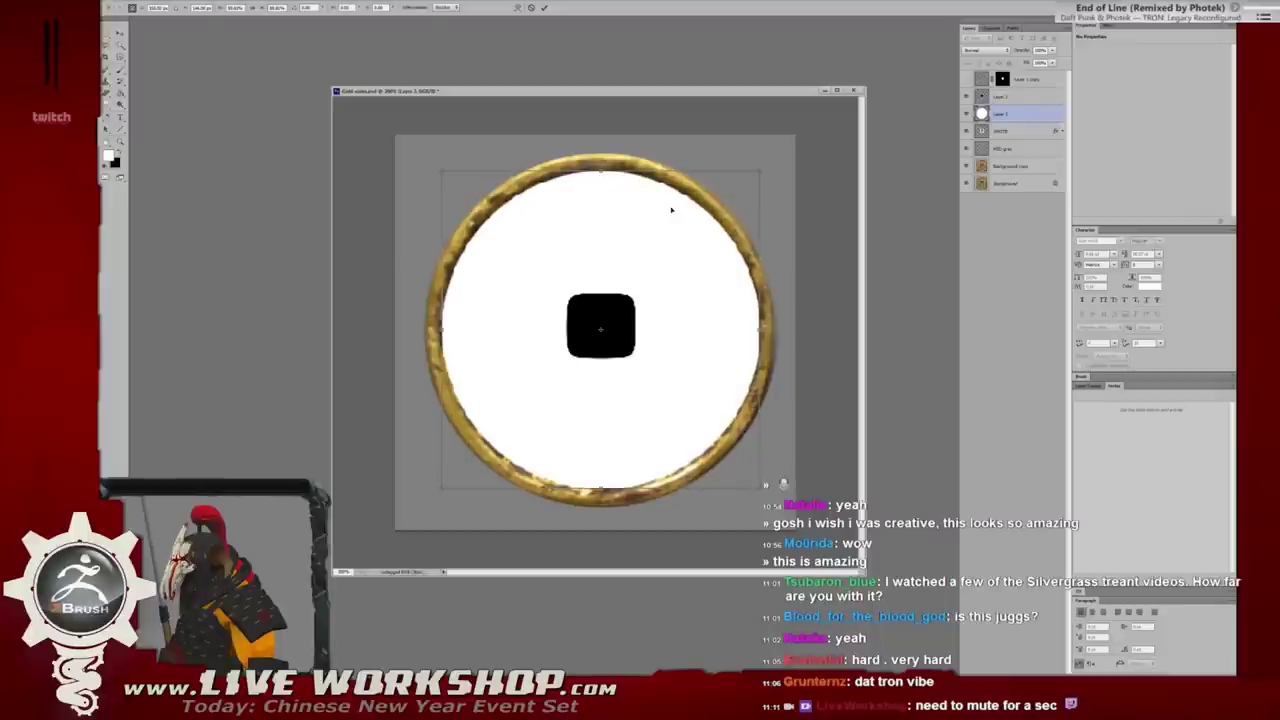
key(Return)
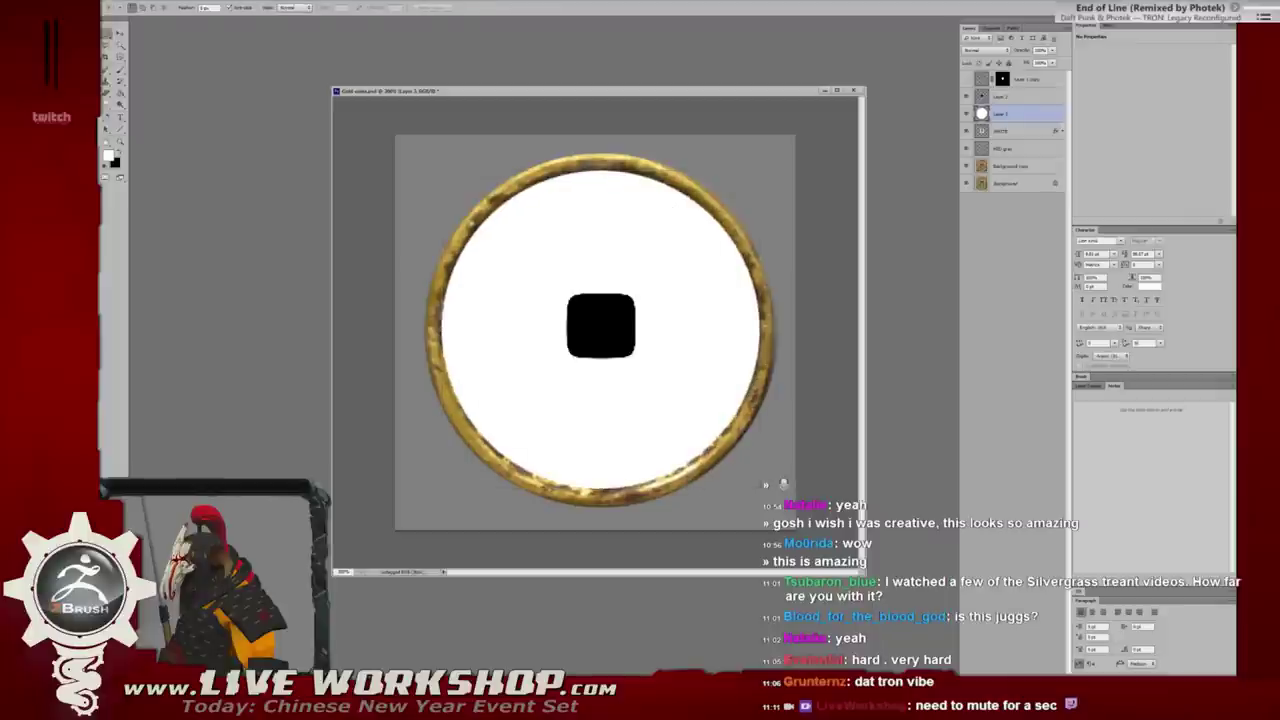
Select the circle's edge excluding the square hole and delete to reveal the gold inside.
ctrl+click(982, 114)
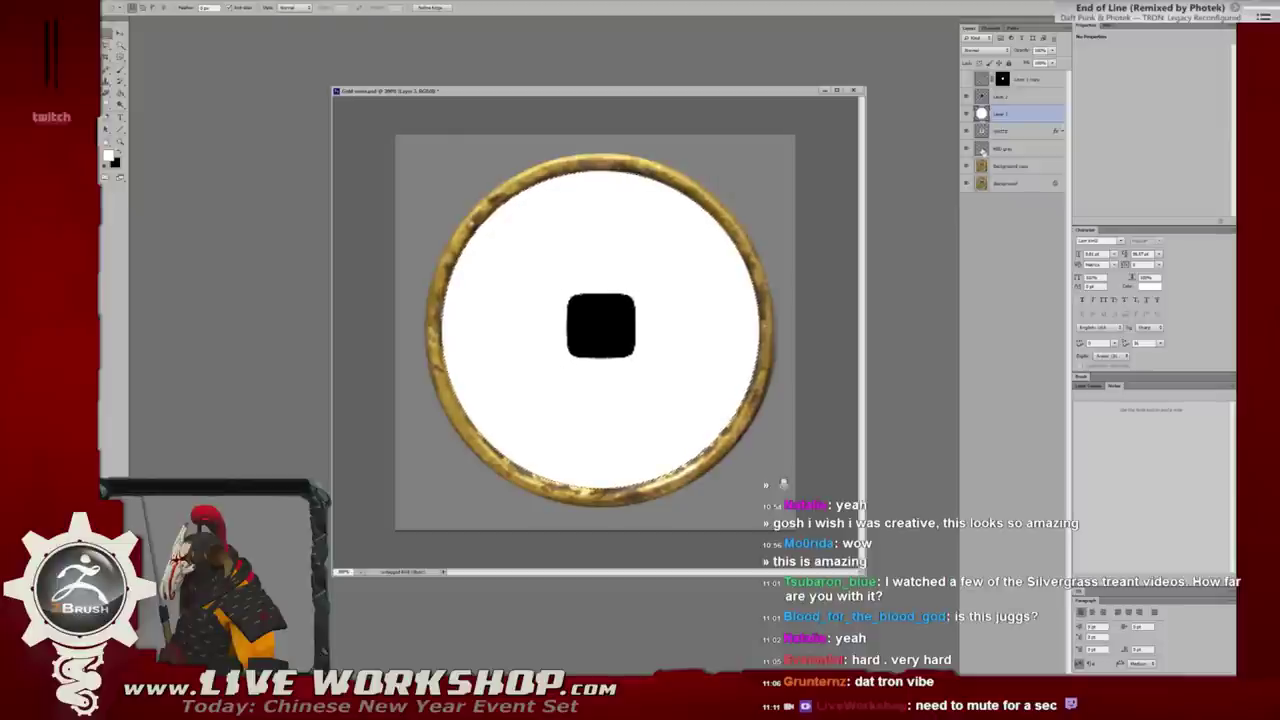
ctrl+click(982, 148)
ctrl+click(982, 114)
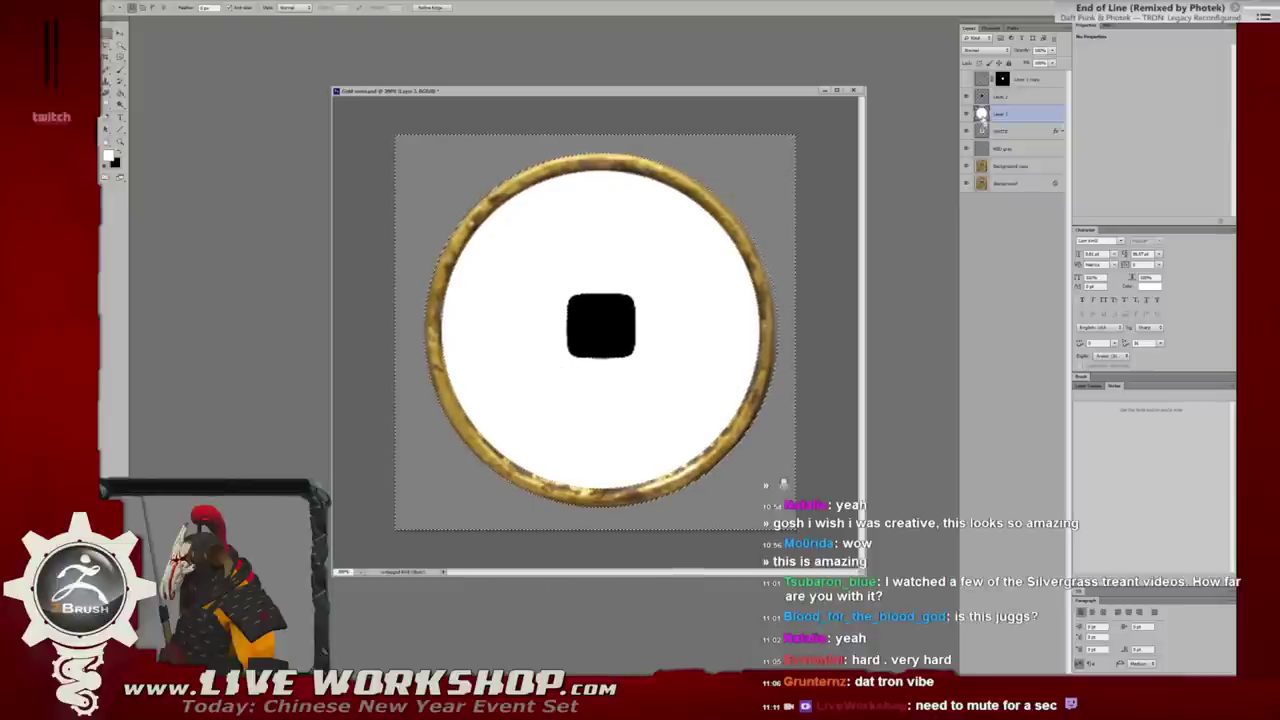
ctrl+click(982, 148)
ctrl+click(982, 114)
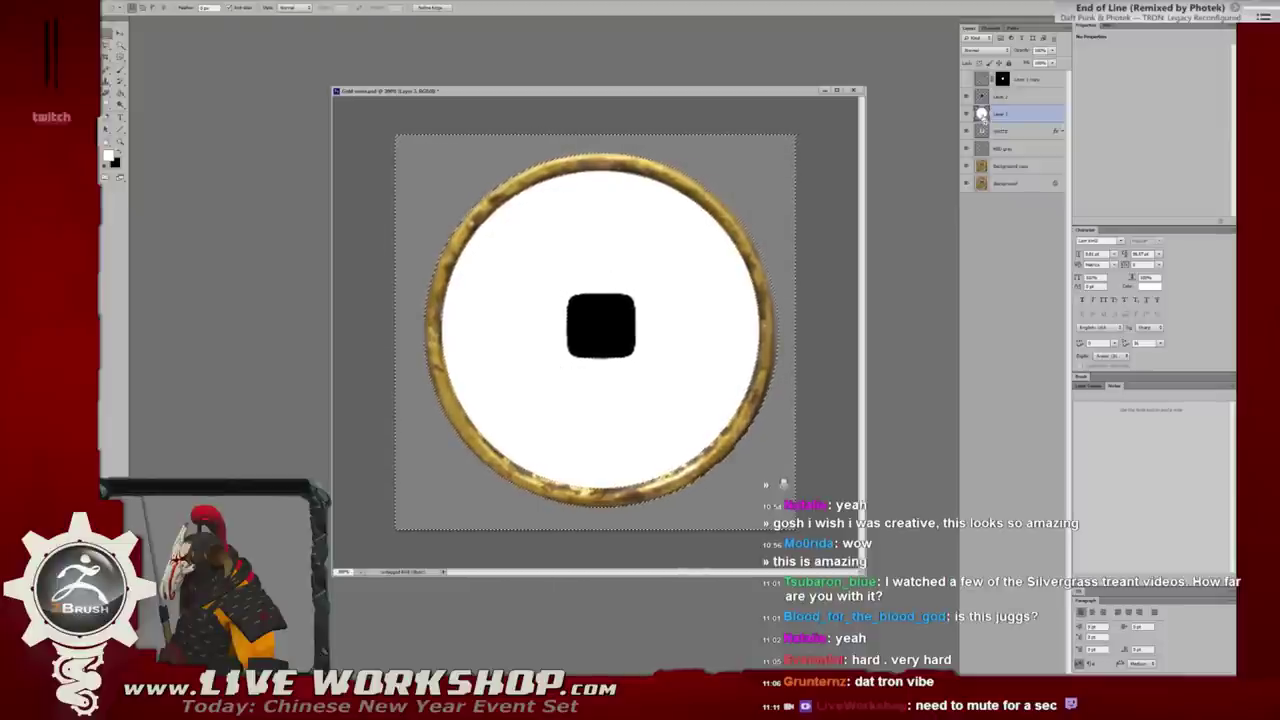
ctrl+click(982, 114)
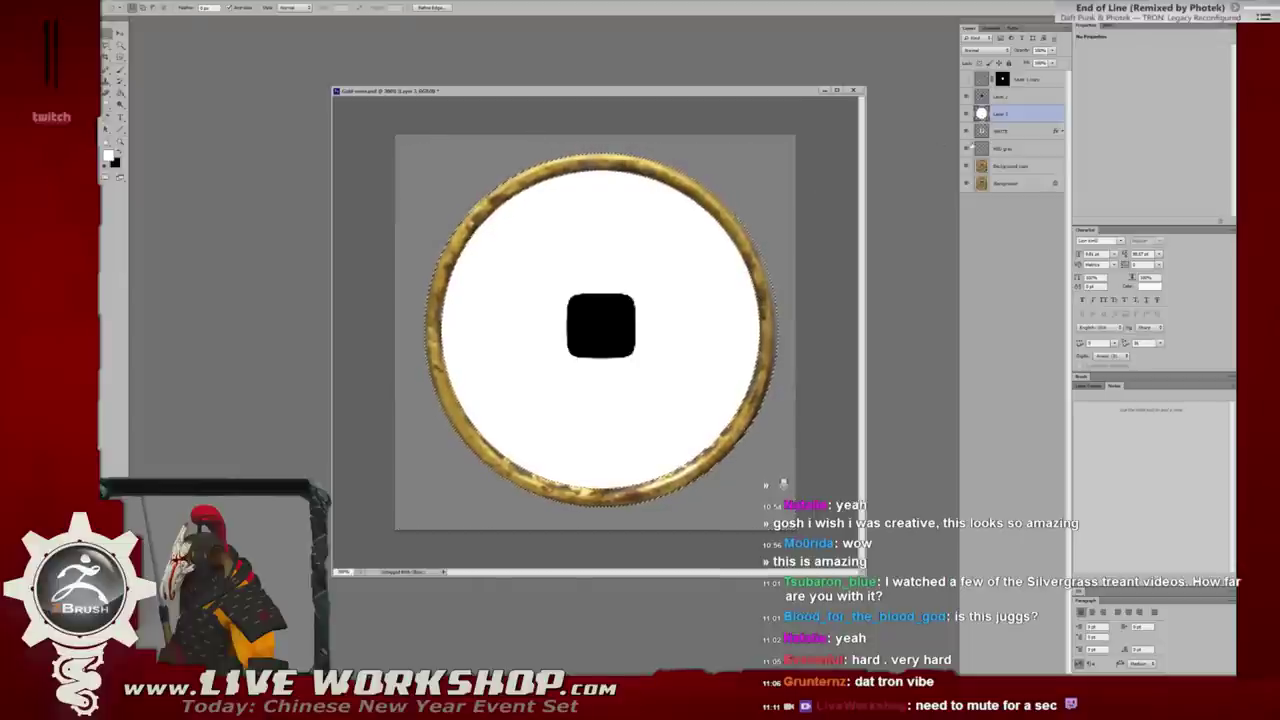
key(Delete)
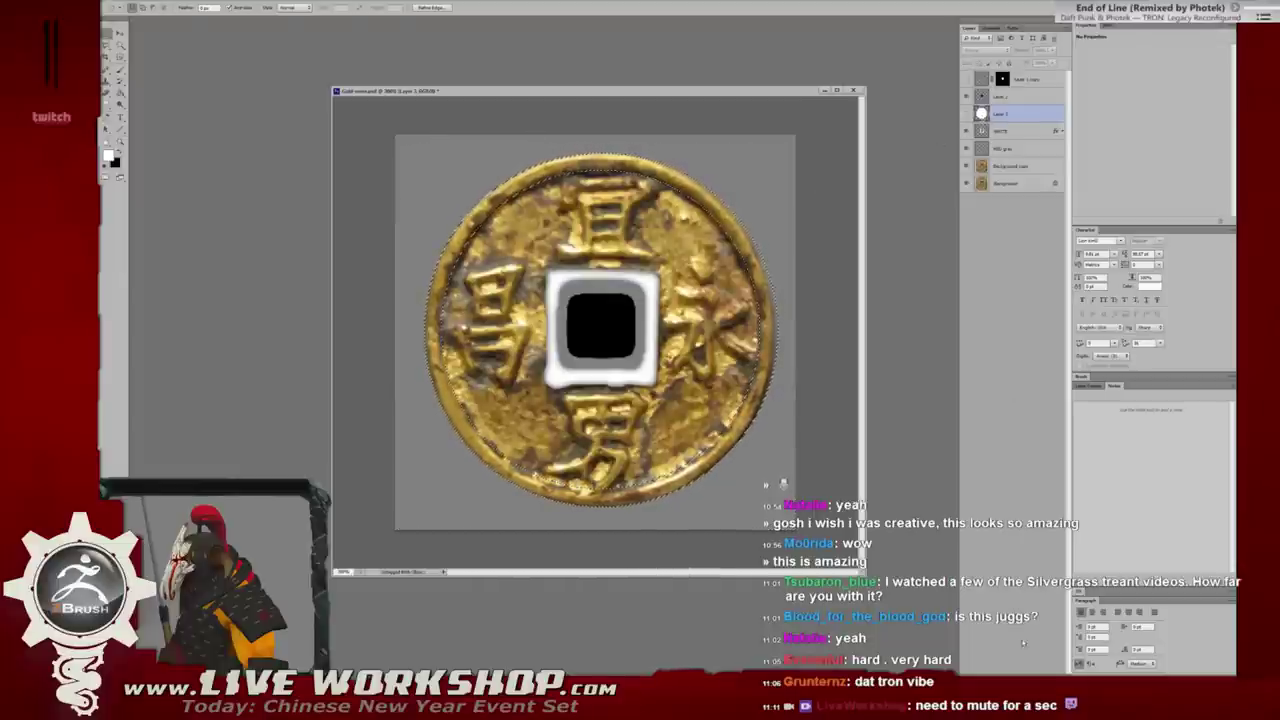
Fill the selected ring white on a new layer, merge it into WHITE and deselect.
key(ctrl+shift+alt+n)
key(b)
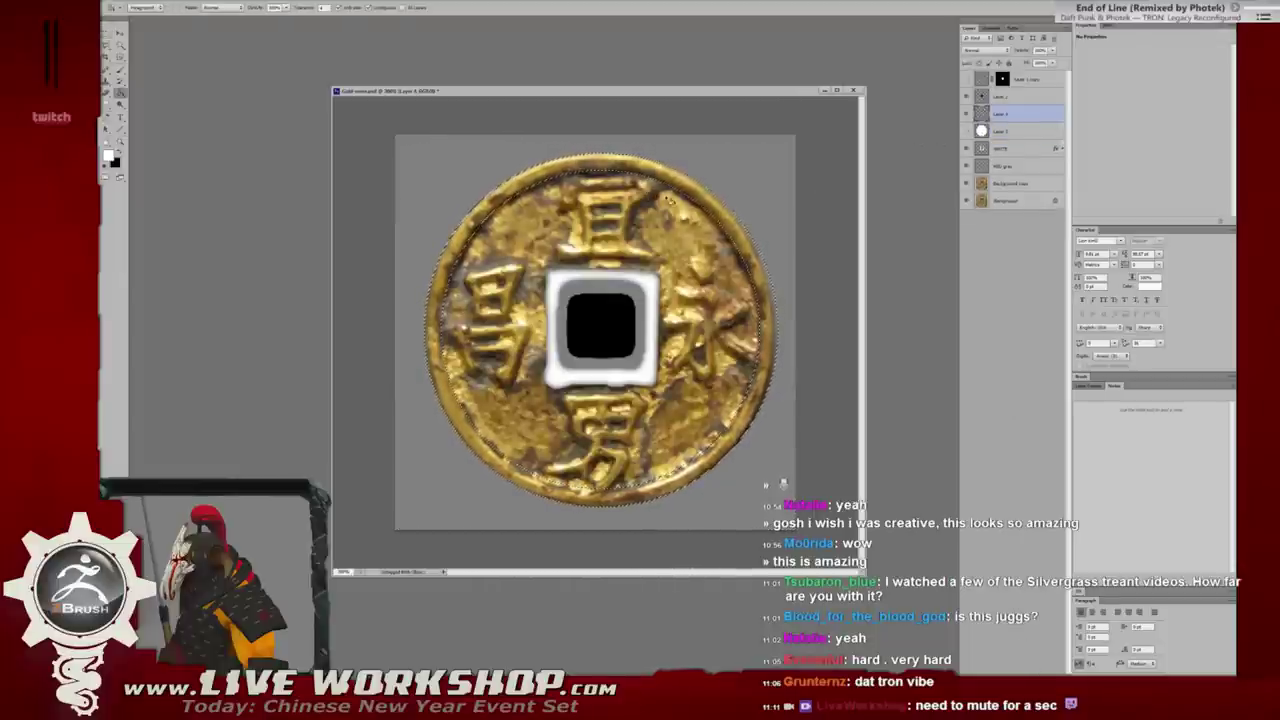
key(alt+BackSpace)
click(1005, 131)
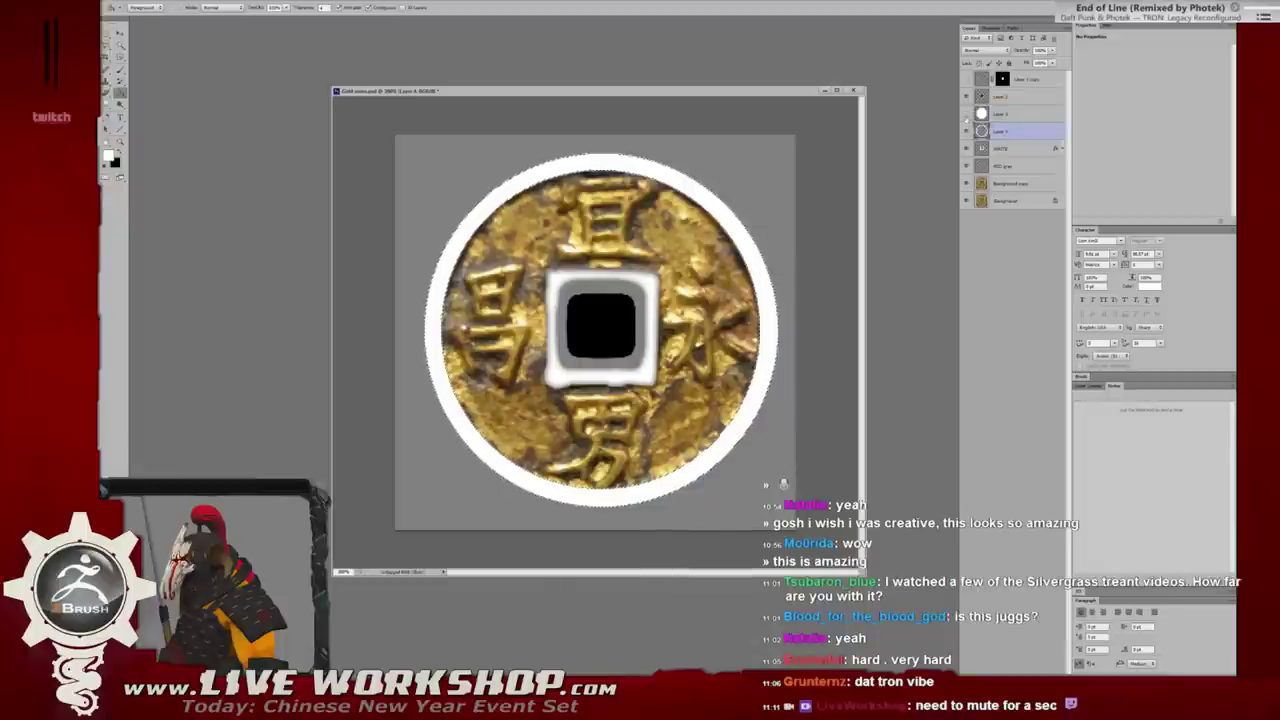
key(ctrl+e)
key(m)
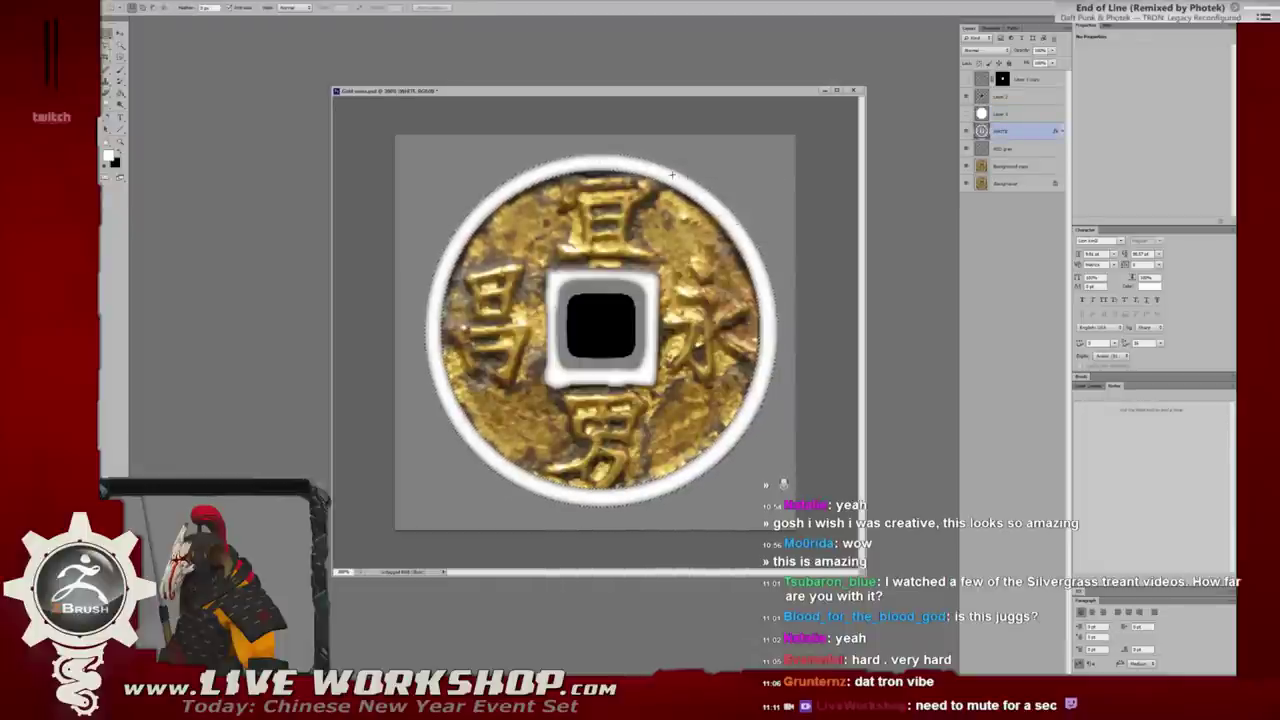
key(ctrl+d)
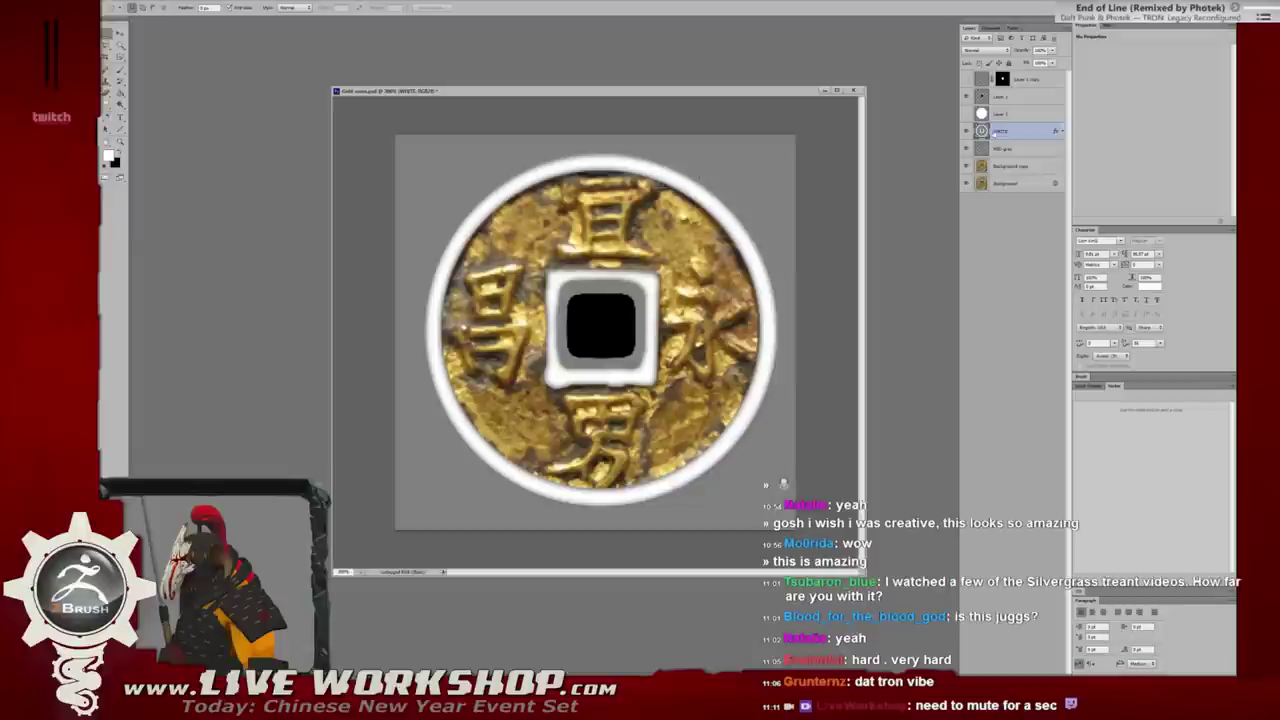
Create Layer 4 above WHITE and zoom in so the coin fills the window.
key(ctrl+shift+alt+n)
key(l)
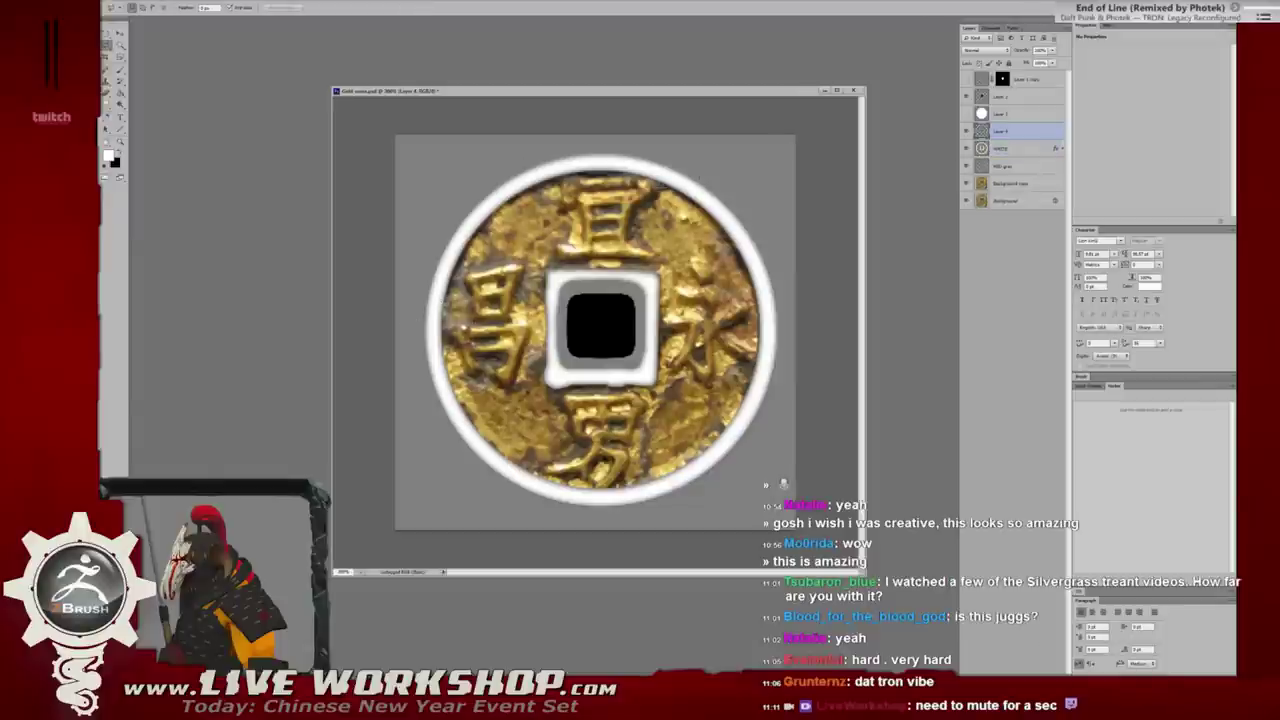
key(ctrl+plus)
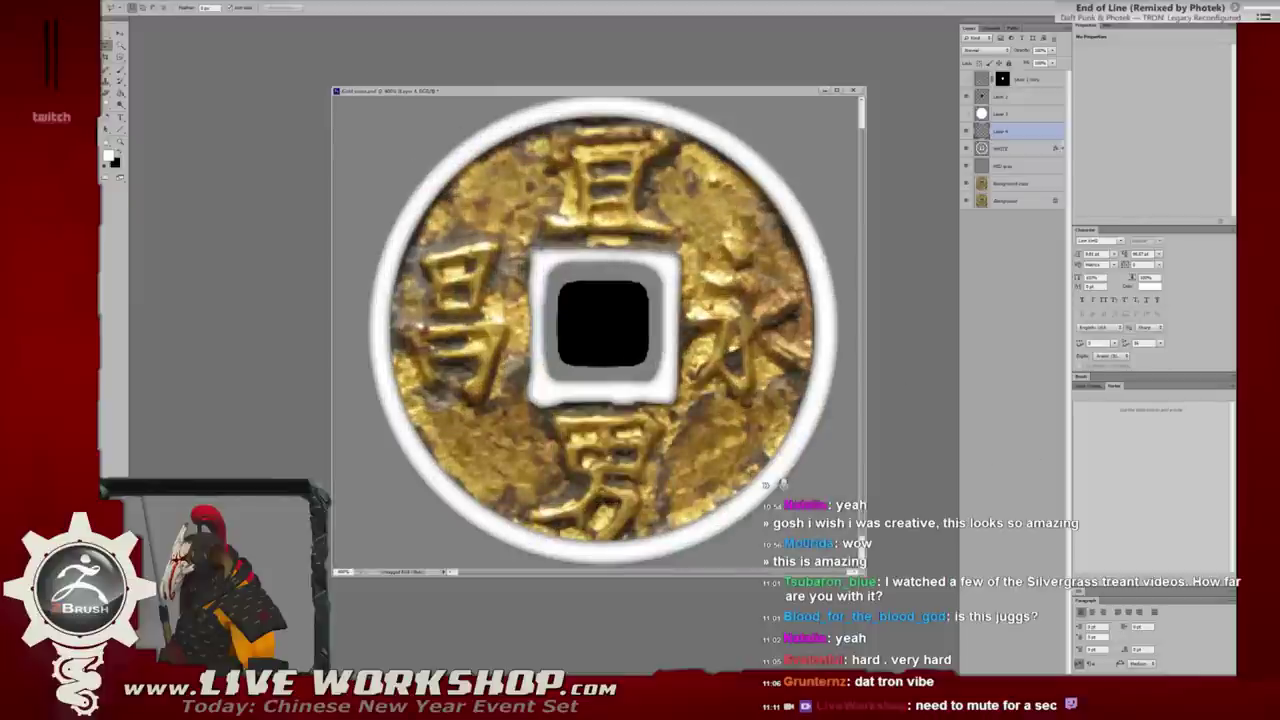
Close the Steam window, return to the coin document and zoom in around the centre hole.
key(alt+Tab)
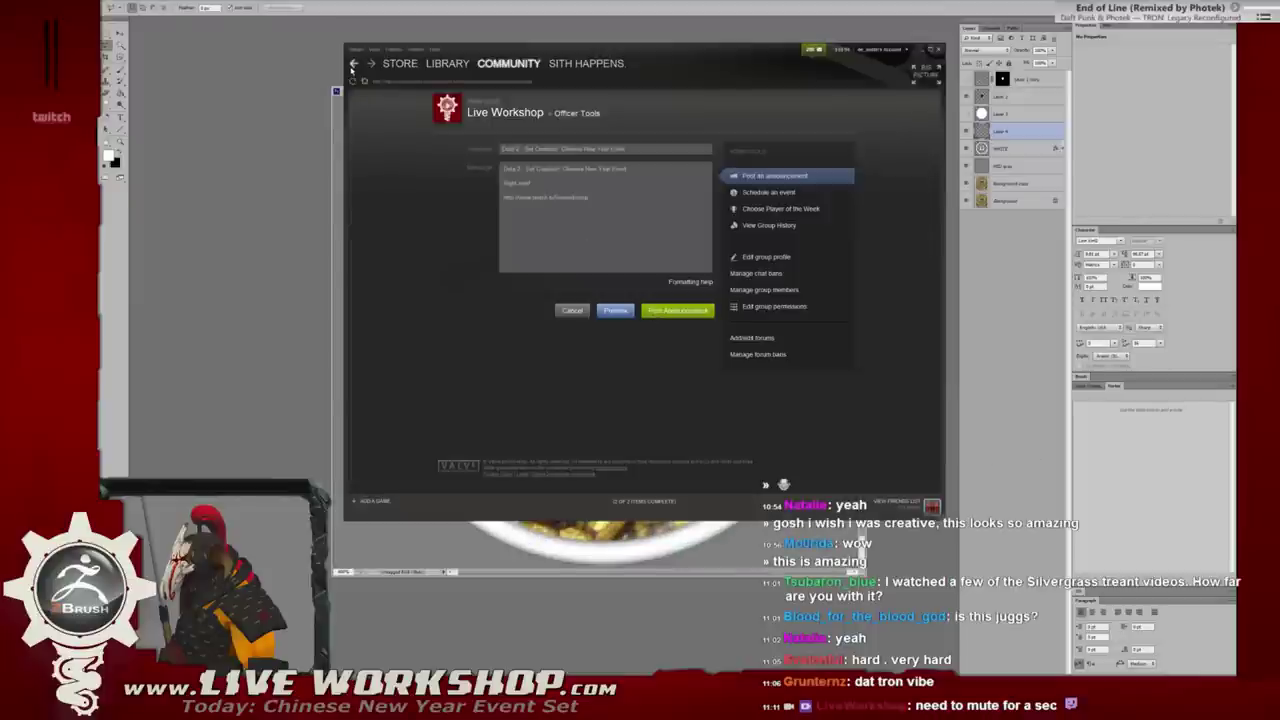
click(353, 63)
click(370, 63)
click(920, 49)
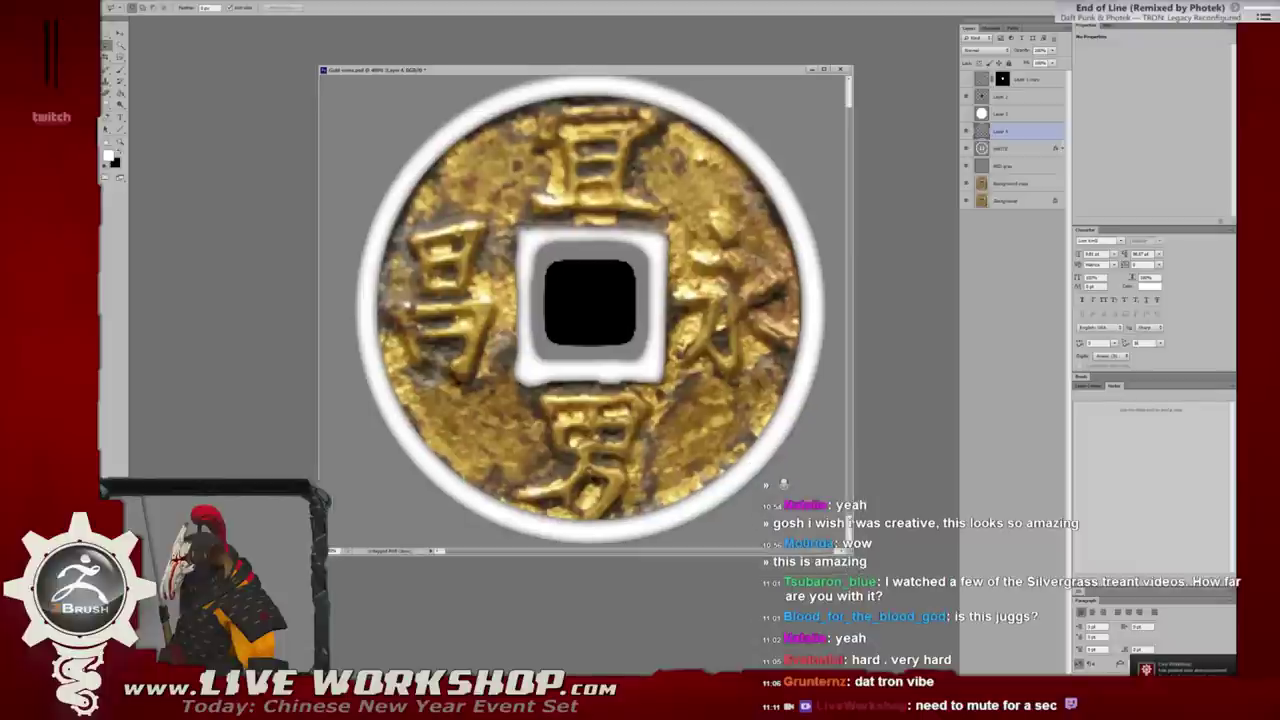
key(ctrl+plus)
key(ctrl+plus)
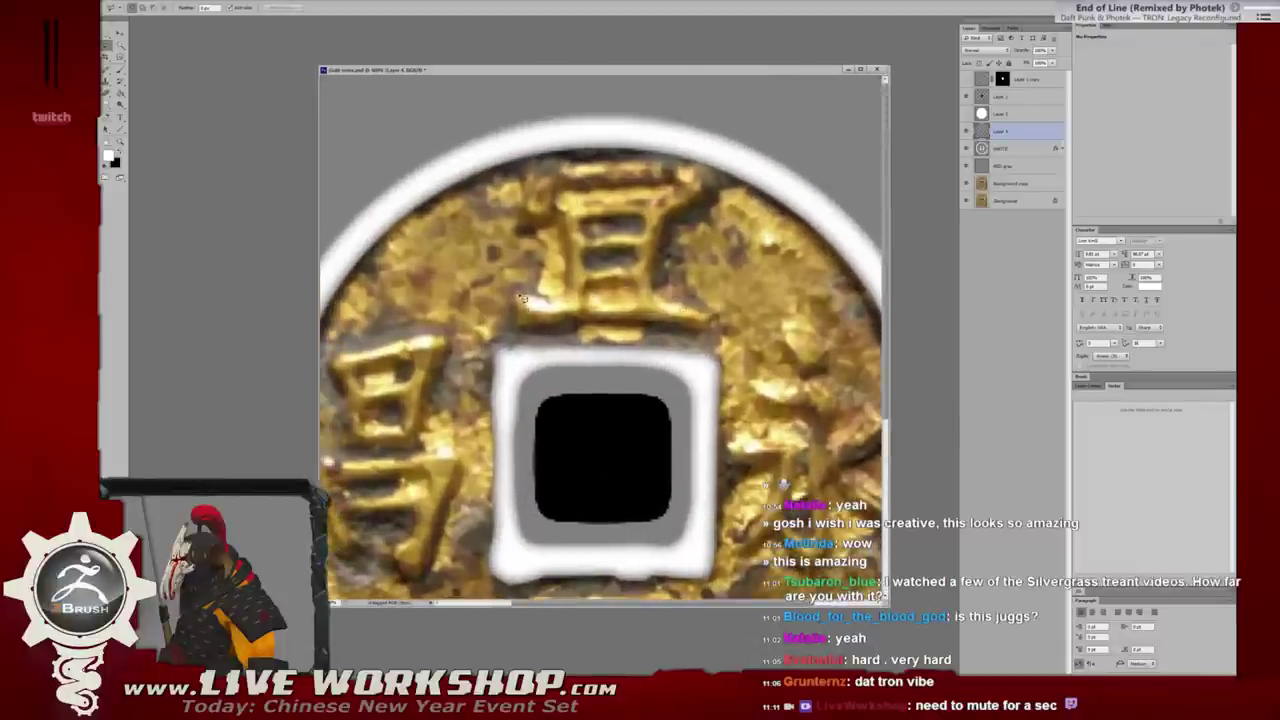
Trace a Lasso selection around the top gold character, including its top bar.
drag(521, 329, 580, 326)
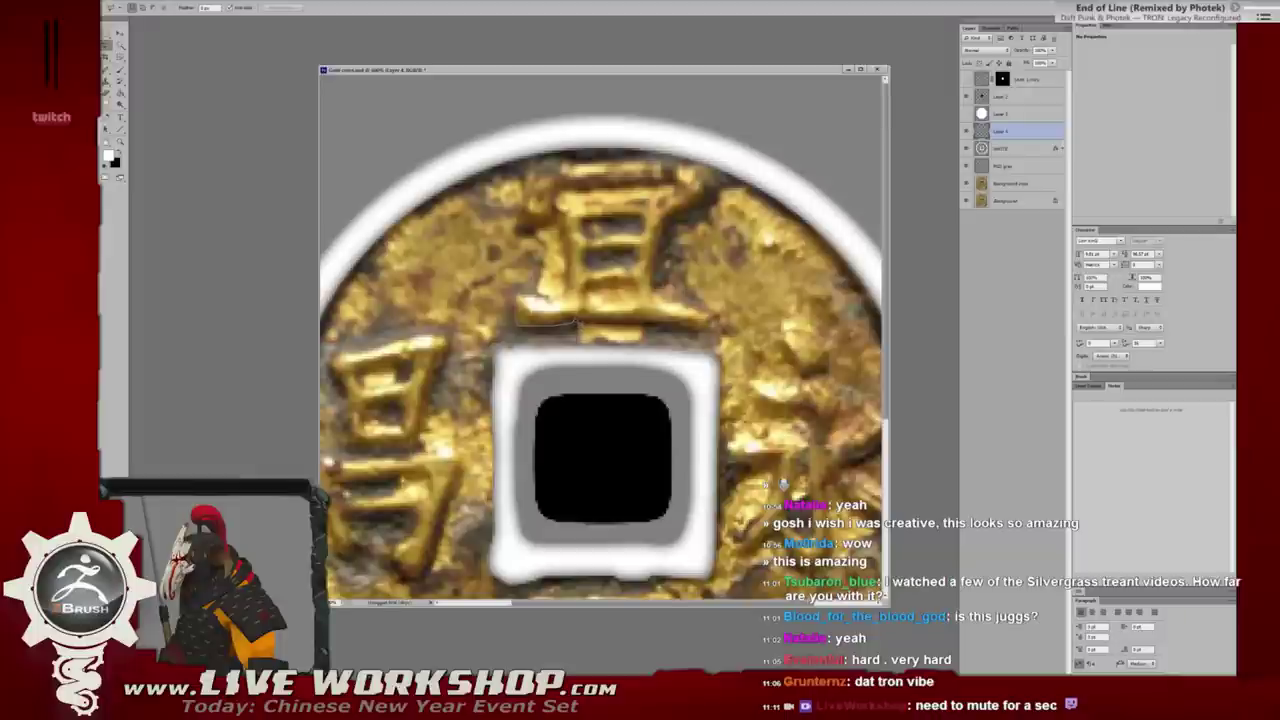
mouse_move(578, 326)
mouse_down()
mouse_move(686, 327)
mouse_move(678, 220)
mouse_move(716, 172)
mouse_move(556, 186)
mouse_up()
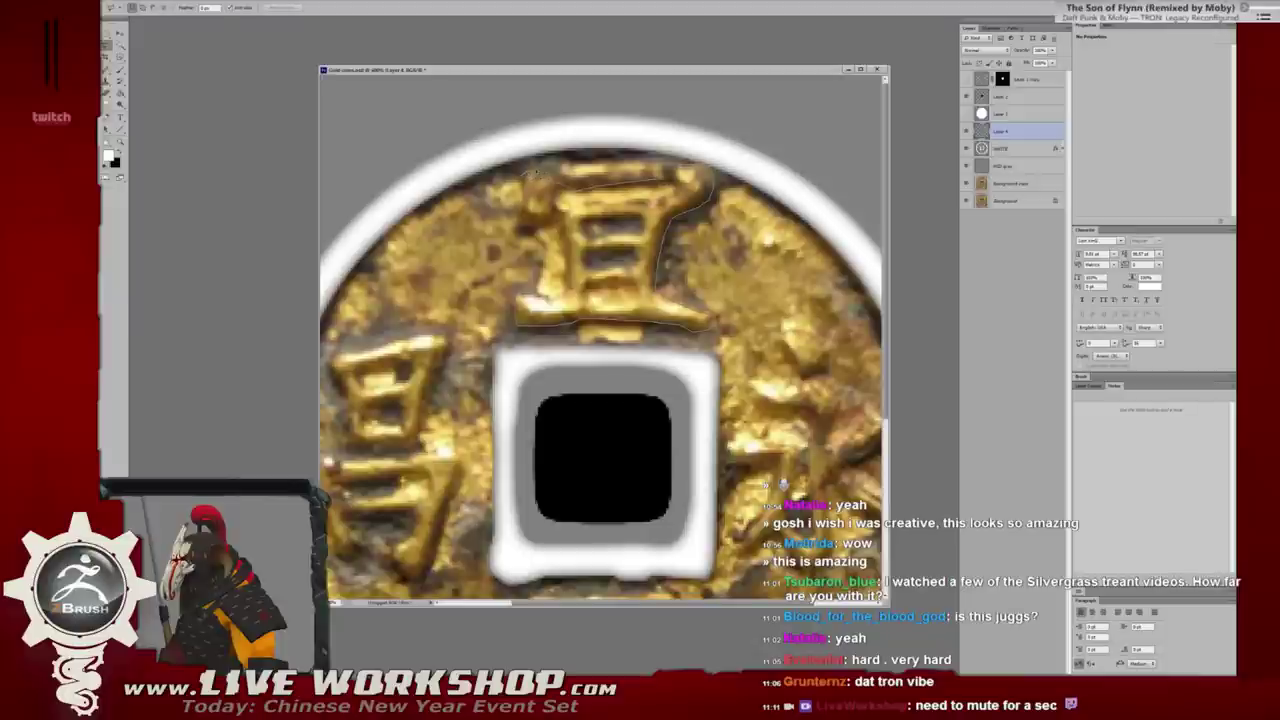
drag(560, 186, 535, 174)
drag(562, 296, 520, 300)
scroll(636, 232, right, 1)
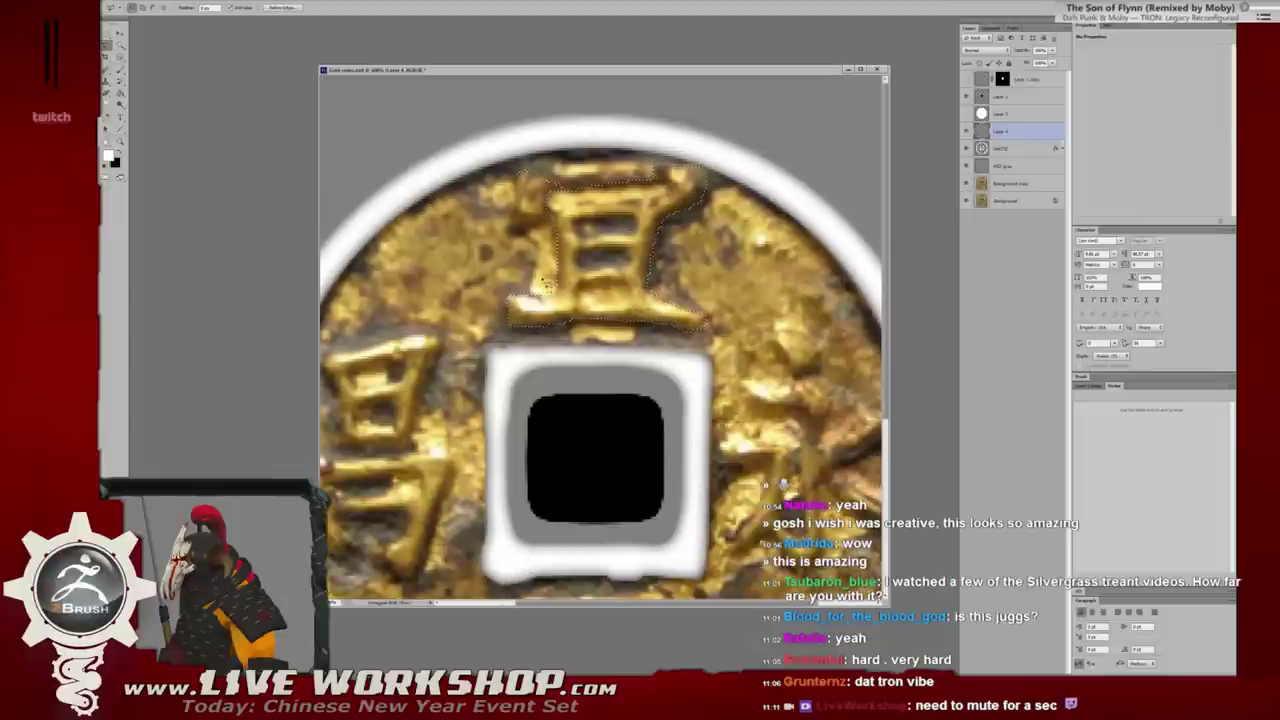
alt+scroll(545, 285, up, 1)
alt+scroll(540, 295, up, 1)
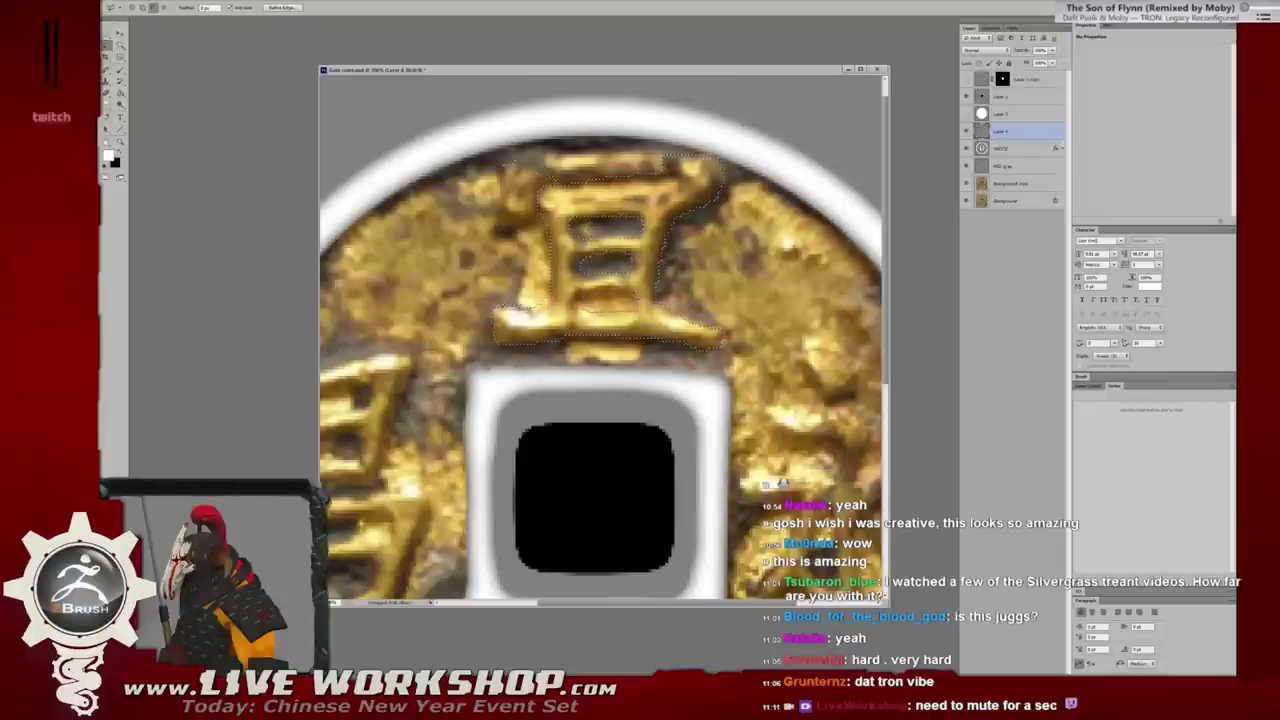
scroll(632, 200, up, 1)
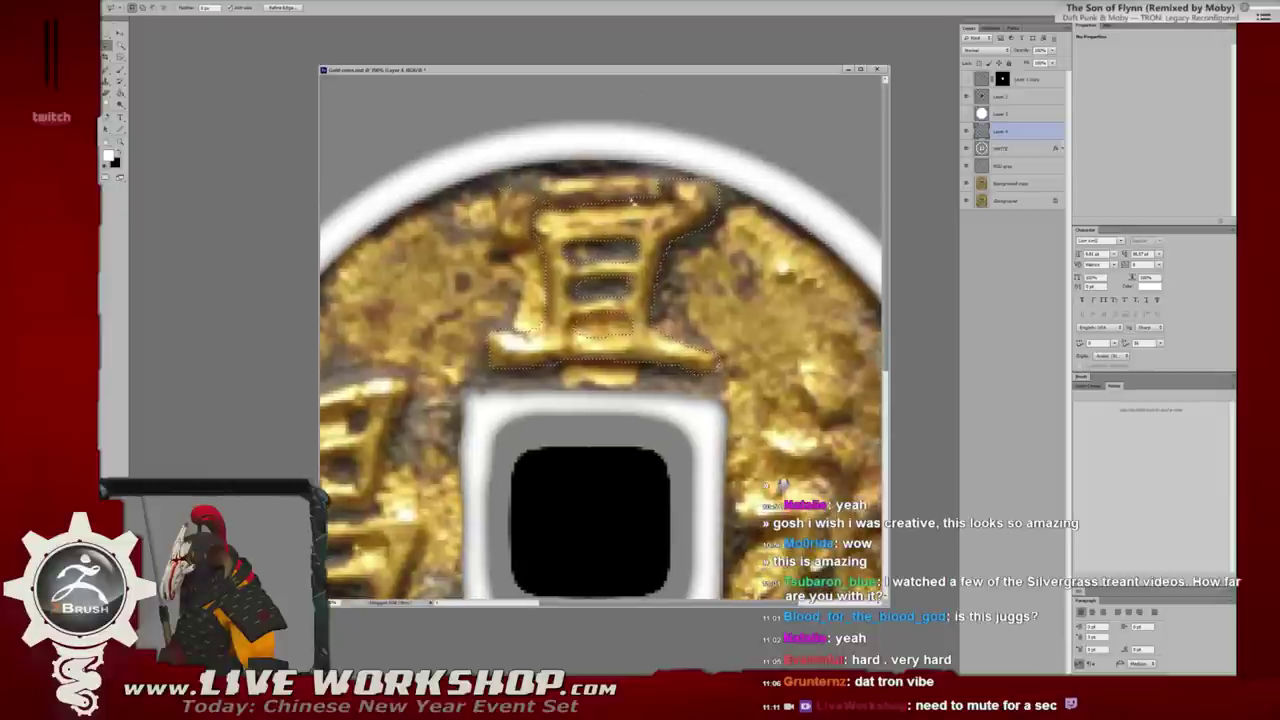
mouse_move(617, 172)
mouse_down()
mouse_move(550, 173)
mouse_move(536, 190)
mouse_move(652, 202)
mouse_up()
drag(571, 252, 621, 142)
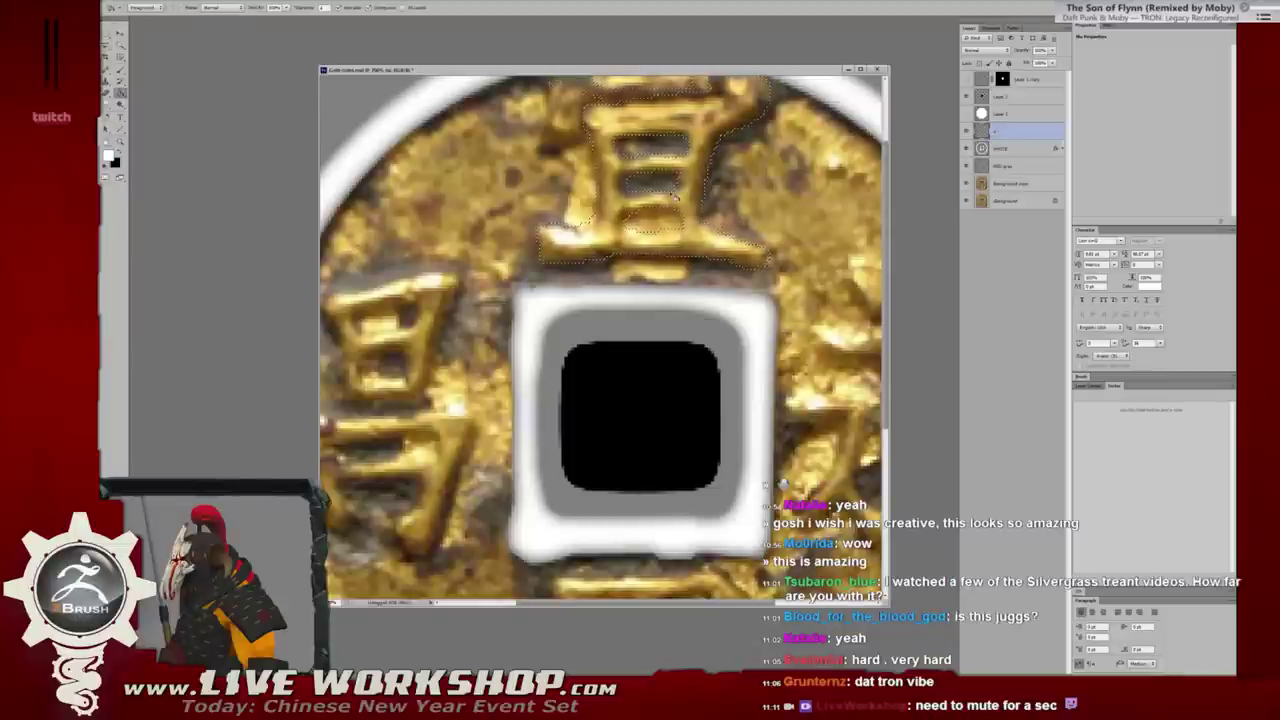
Fill the top character selection with white, keeping it on its own layer.
key(alt+BackSpace)
key(ctrl+e)
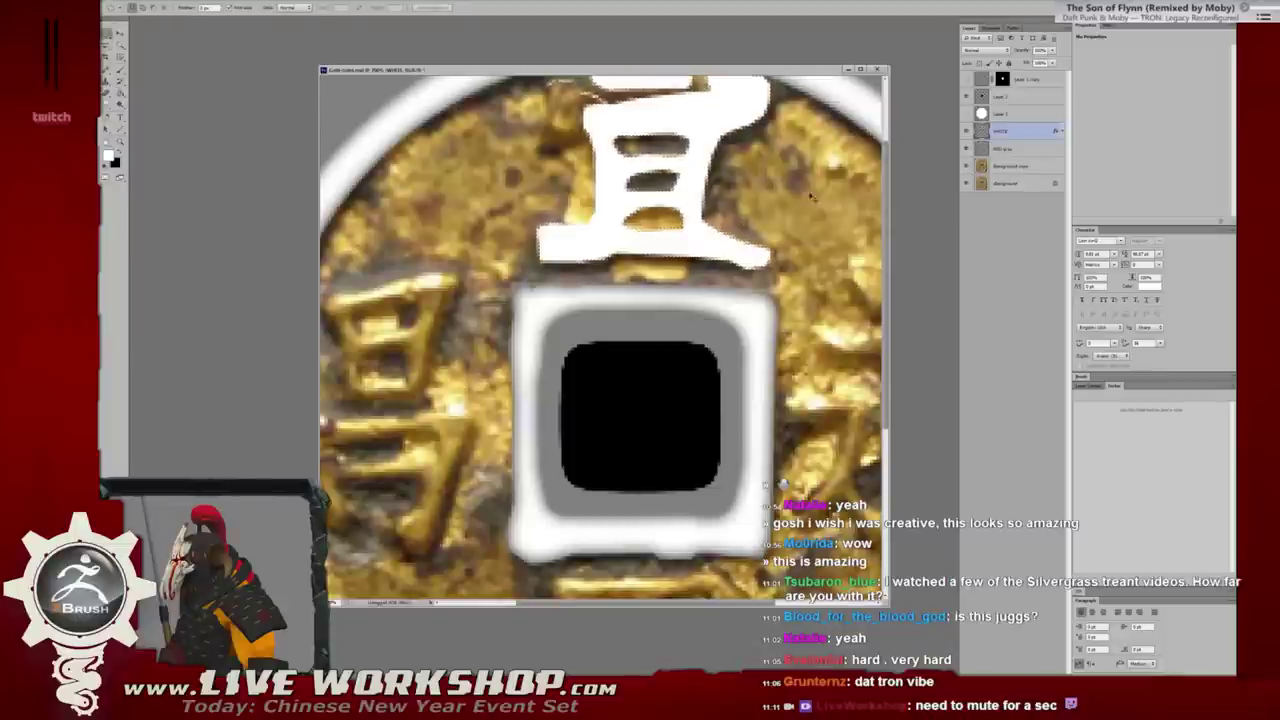
alt+scroll(708, 264, down, 1)
alt+scroll(708, 264, down, 1)
key(ctrl+z)
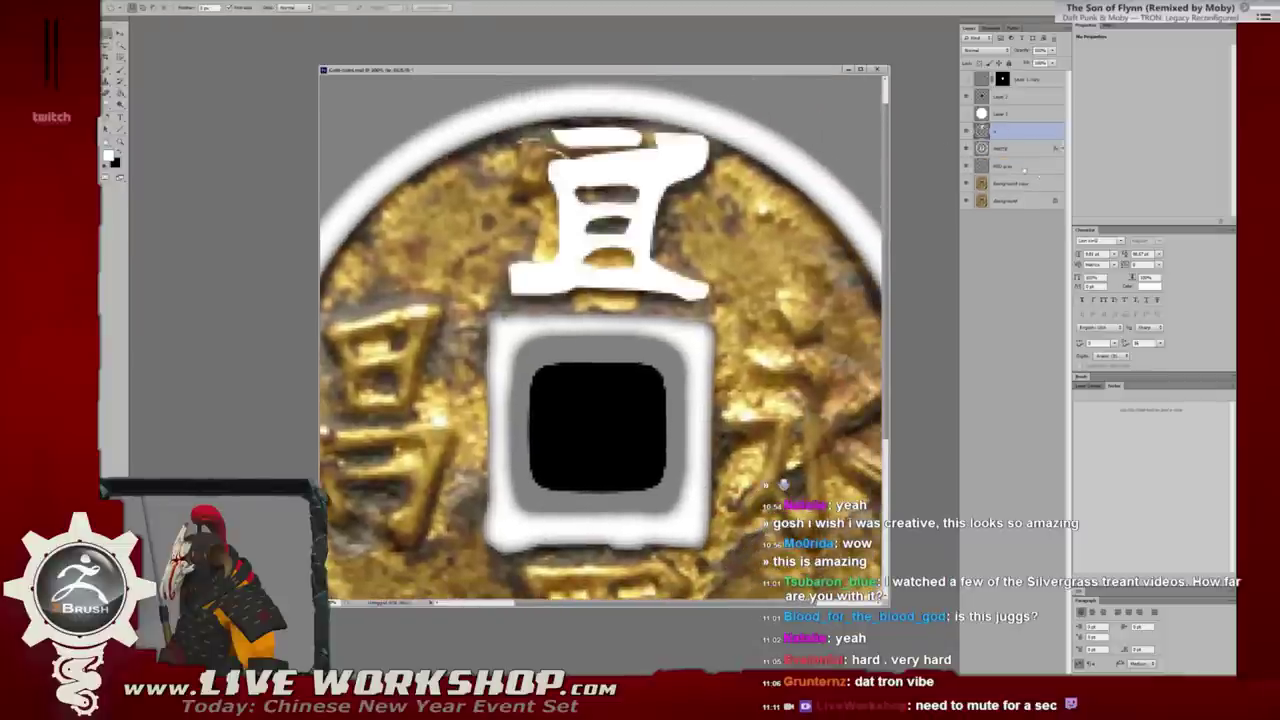
Copy the WHITE layer's effects onto the character layer and adjust its Inner Glow size.
click(1025, 150)
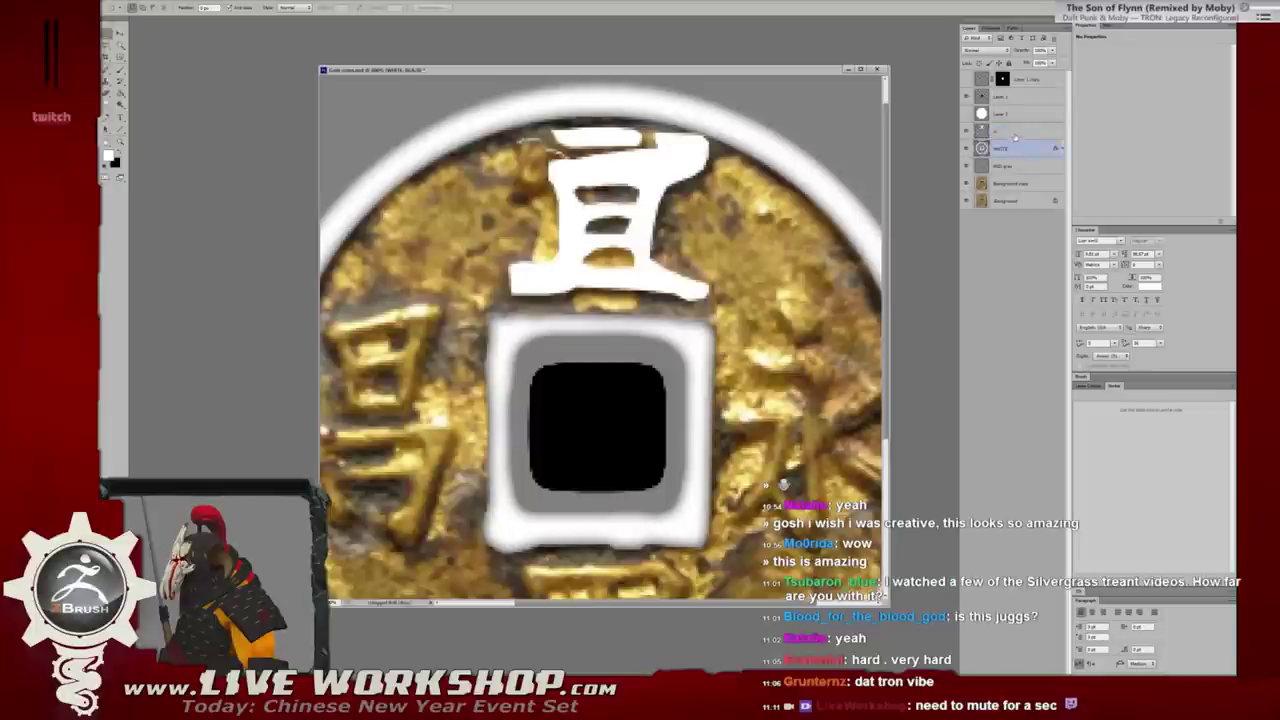
click(1015, 132)
alt+drag(1055, 148, 1028, 131)
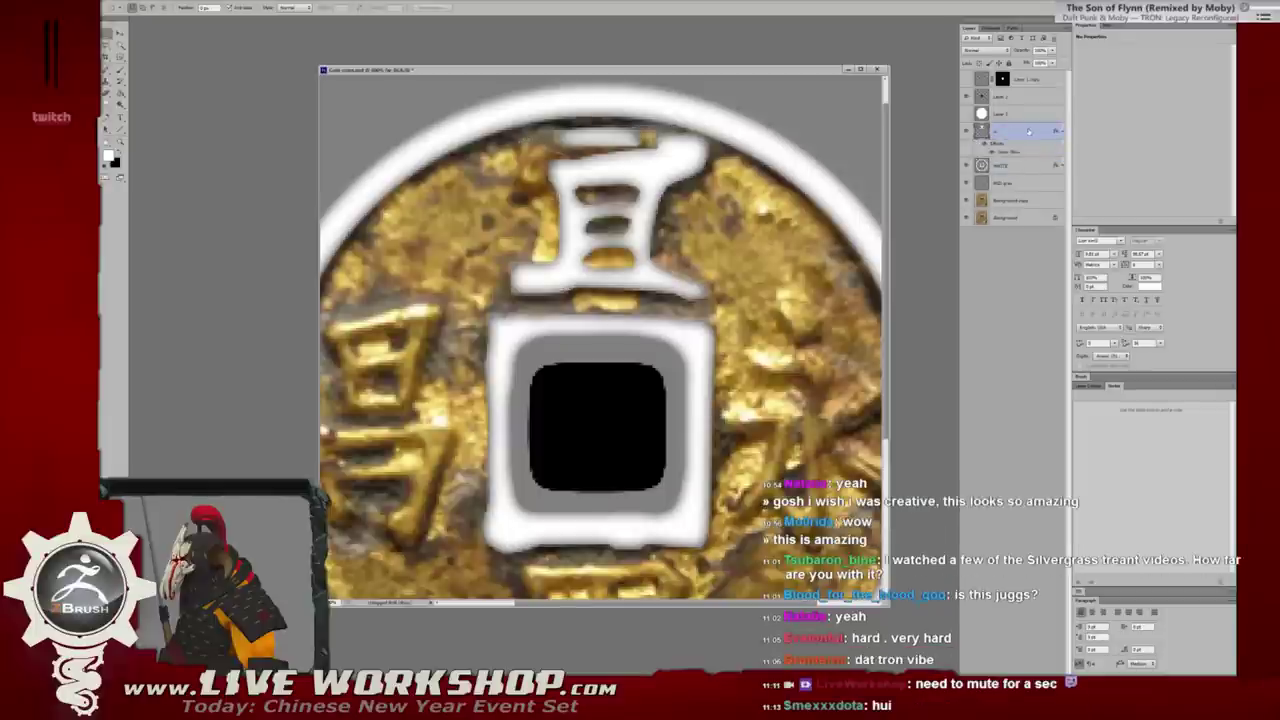
double_click(1043, 133)
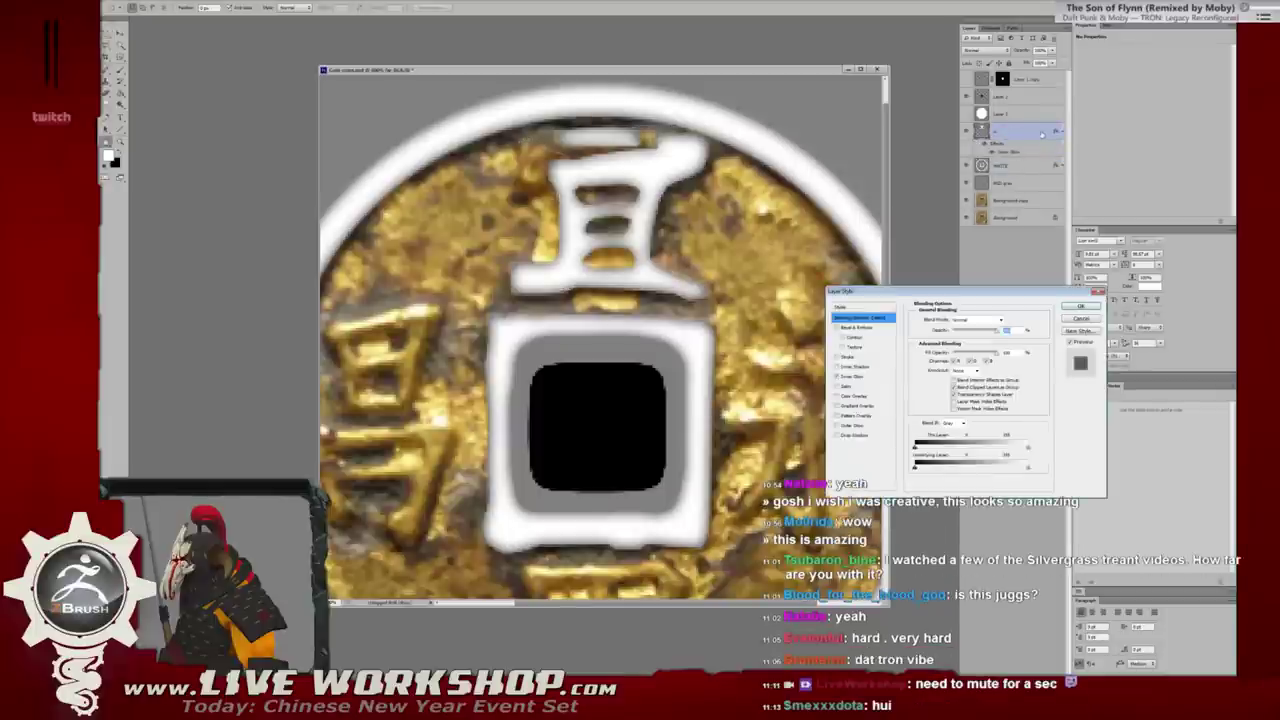
click(856, 376)
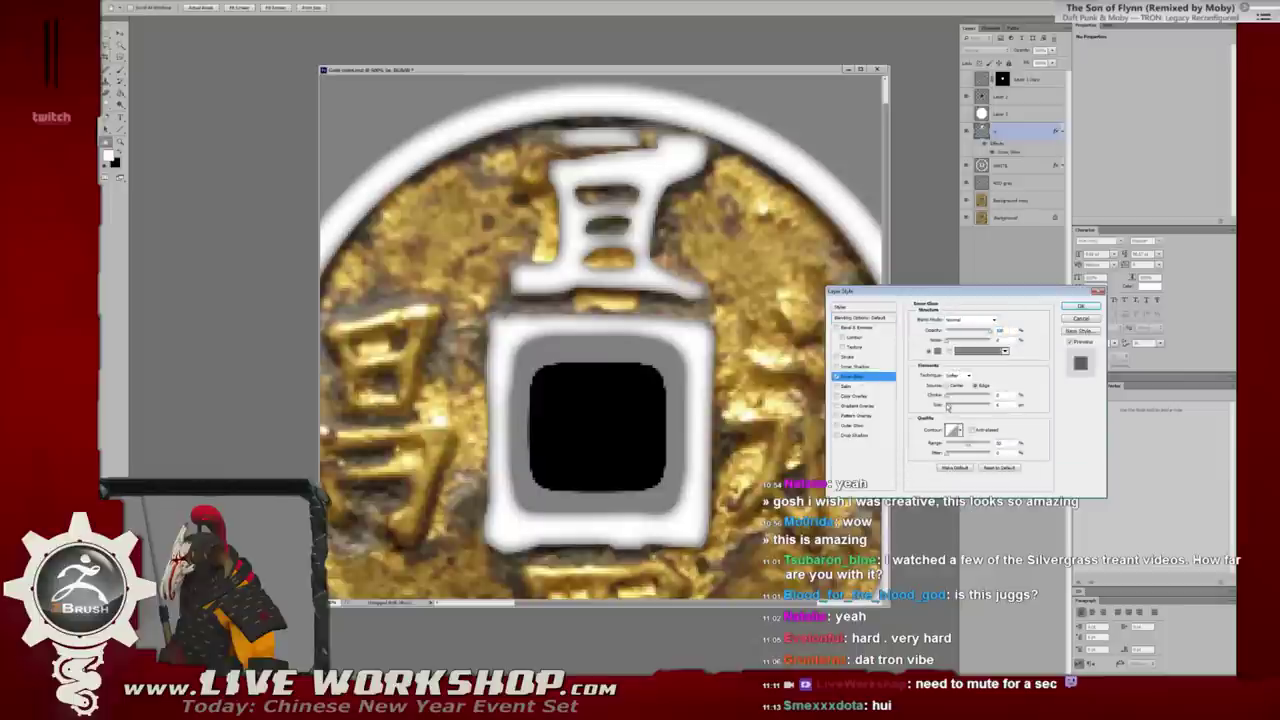
drag(949, 407, 948, 408)
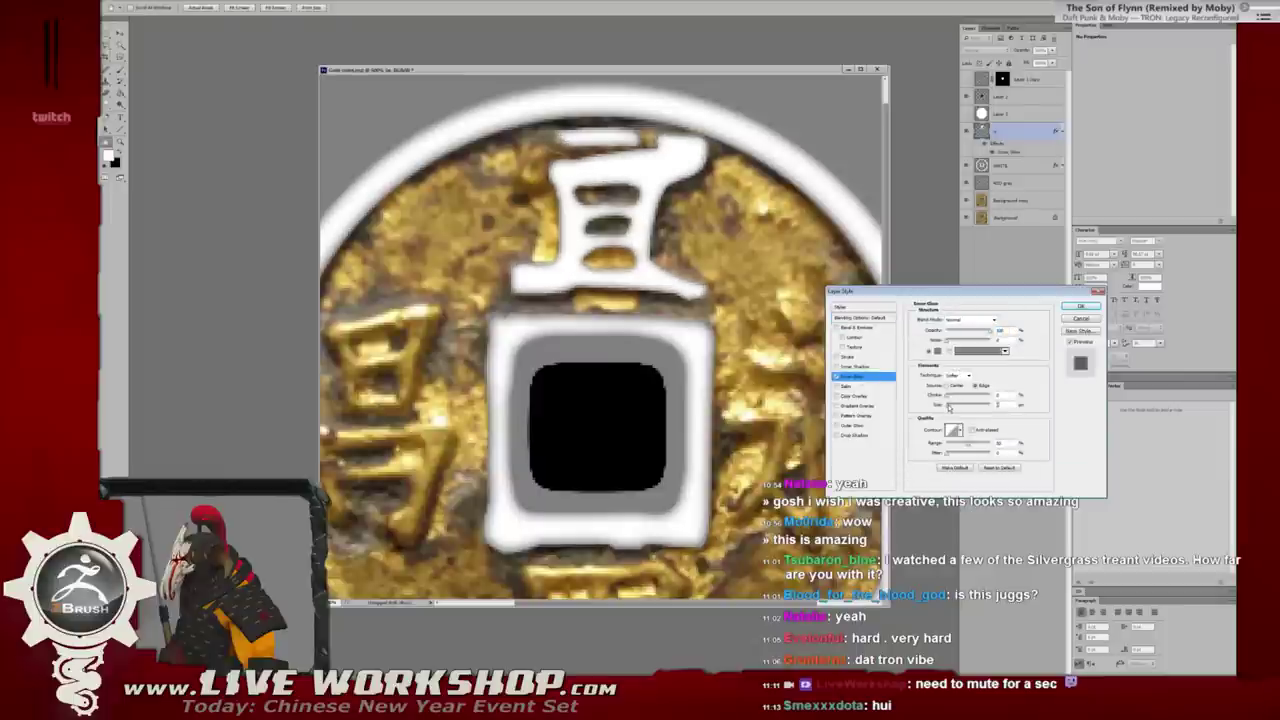
drag(949, 407, 950, 406)
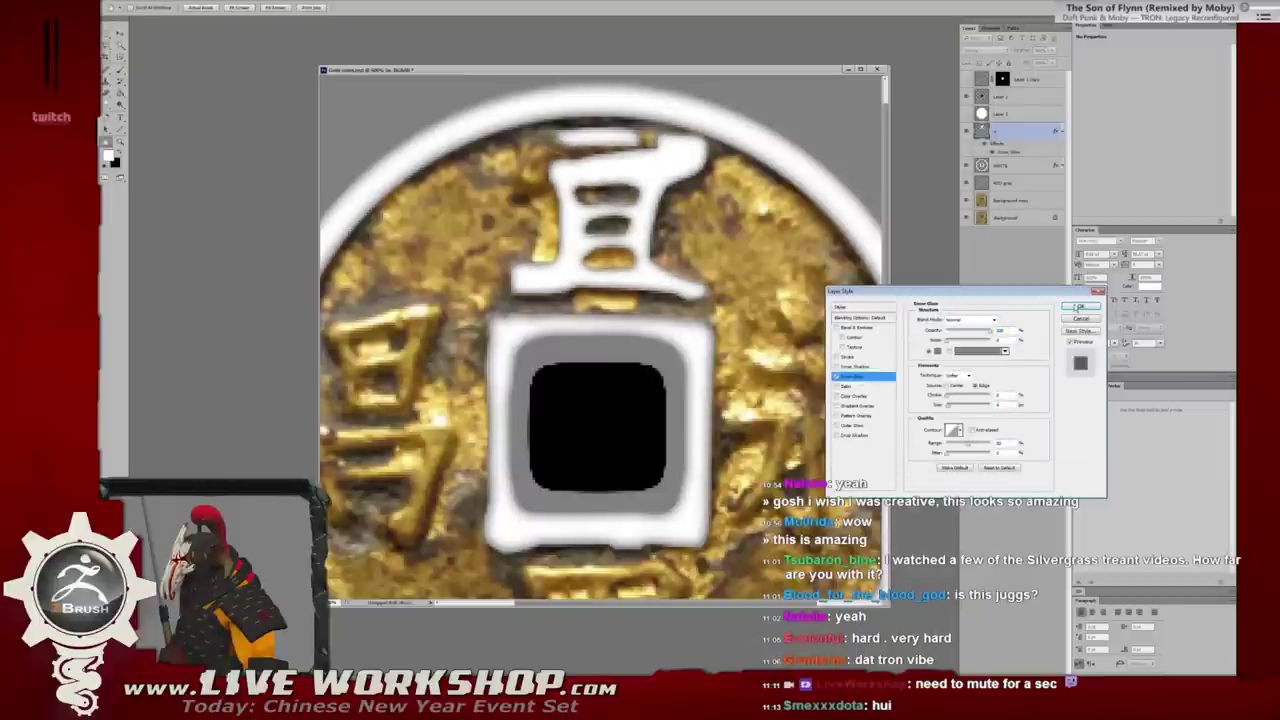
click(1076, 305)
Add the left character's upper and lower parts to the Lasso selection.
drag(515, 369, 649, 277)
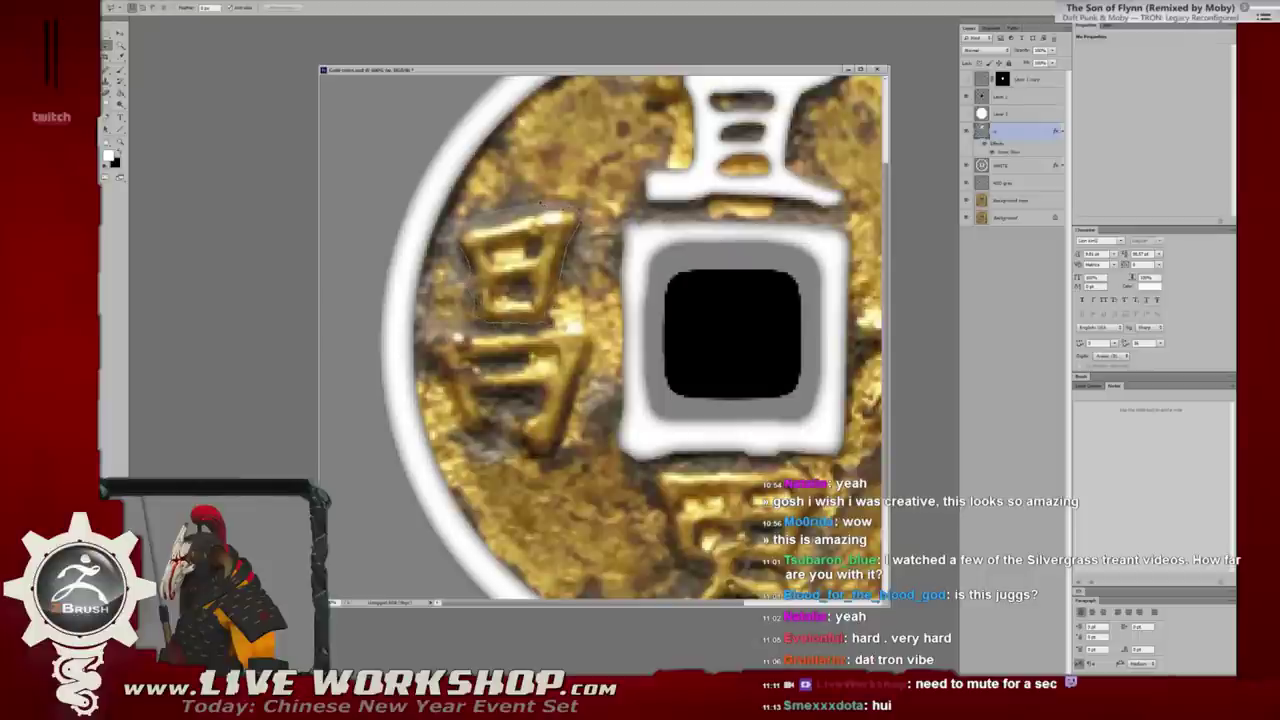
drag(572, 228, 575, 224)
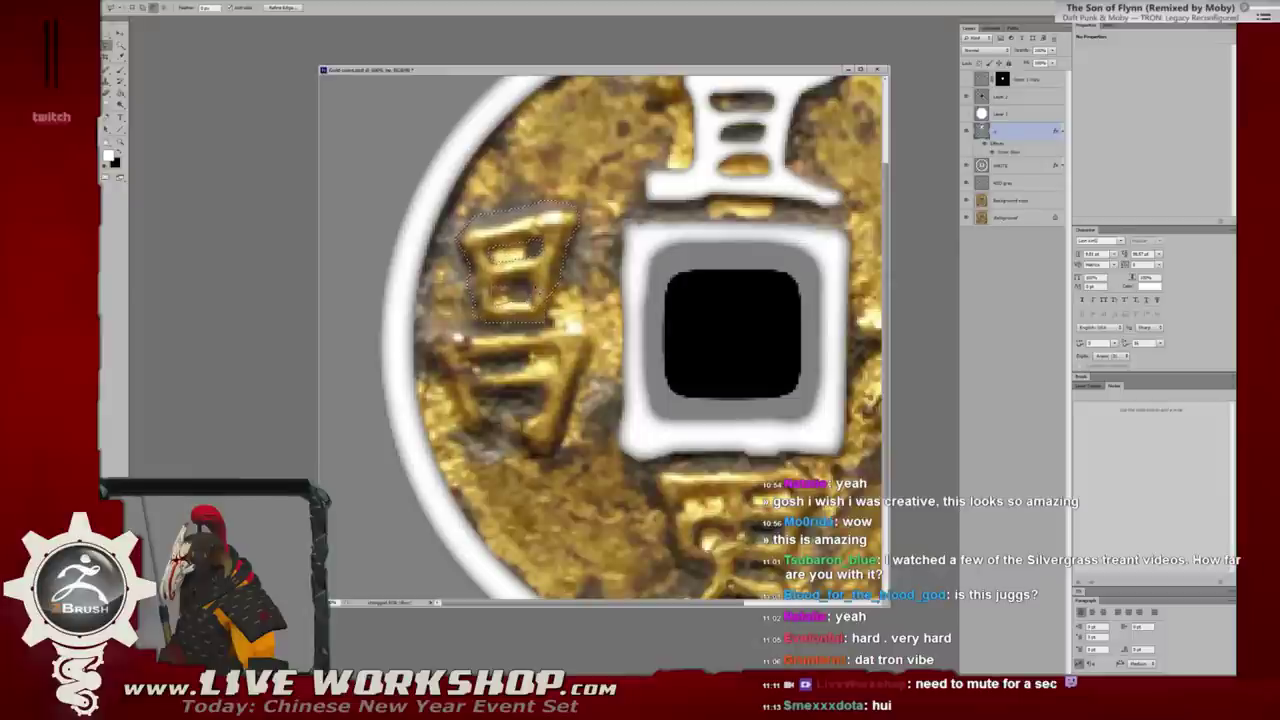
drag(470, 272, 470, 204)
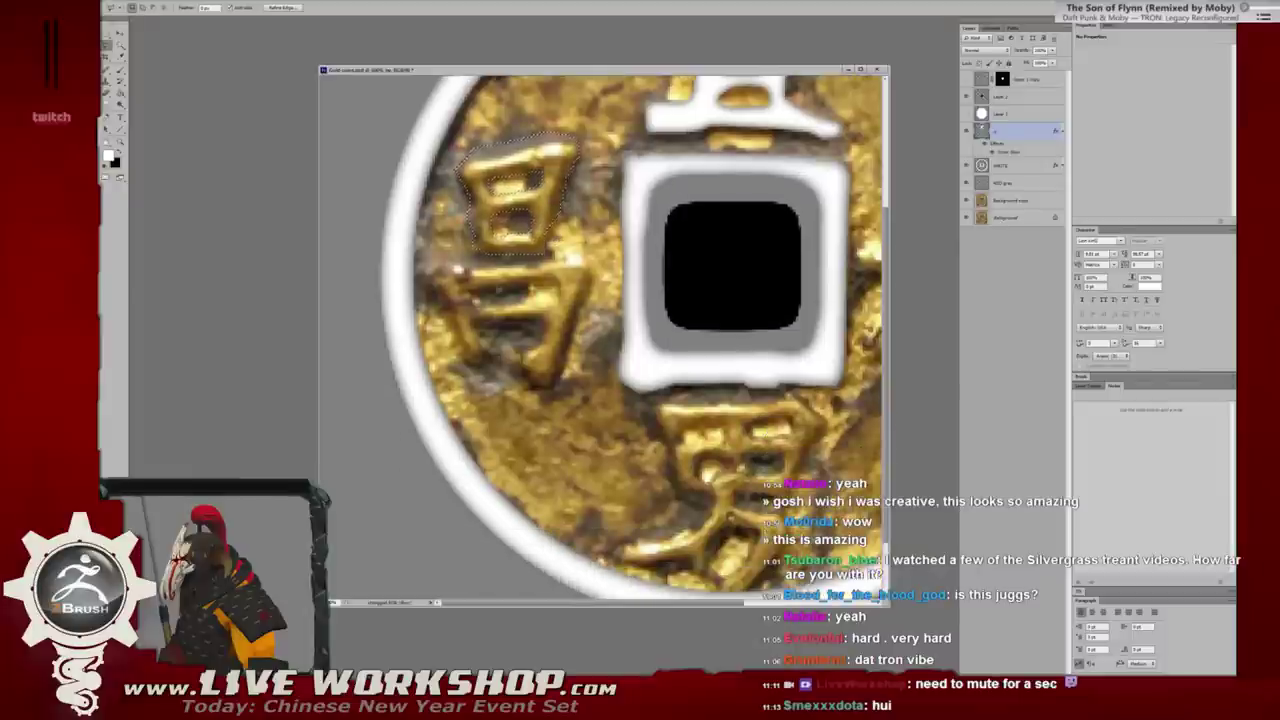
mouse_move(438, 288)
mouse_down()
mouse_move(470, 368)
mouse_move(488, 360)
mouse_move(480, 332)
mouse_move(538, 330)
mouse_move(524, 376)
mouse_move(541, 392)
mouse_up()
mouse_move(592, 291)
mouse_down()
mouse_move(588, 252)
mouse_move(548, 266)
mouse_up()
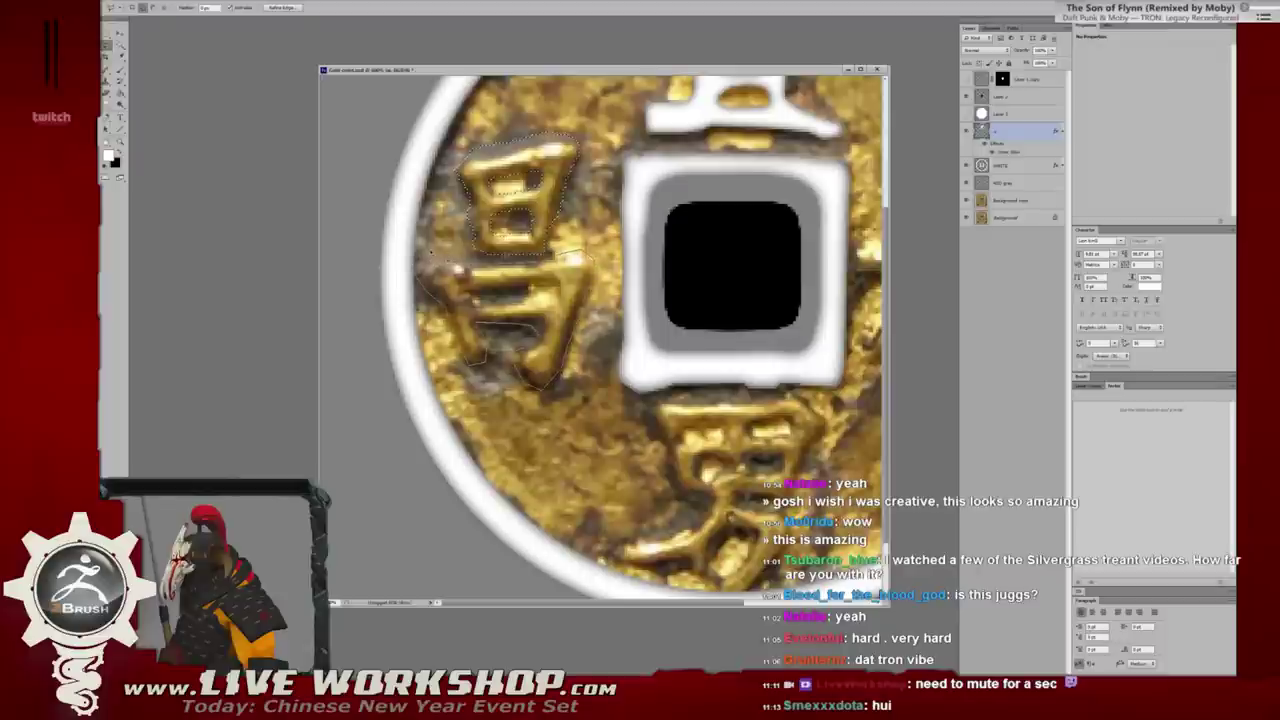
drag(432, 253, 440, 275)
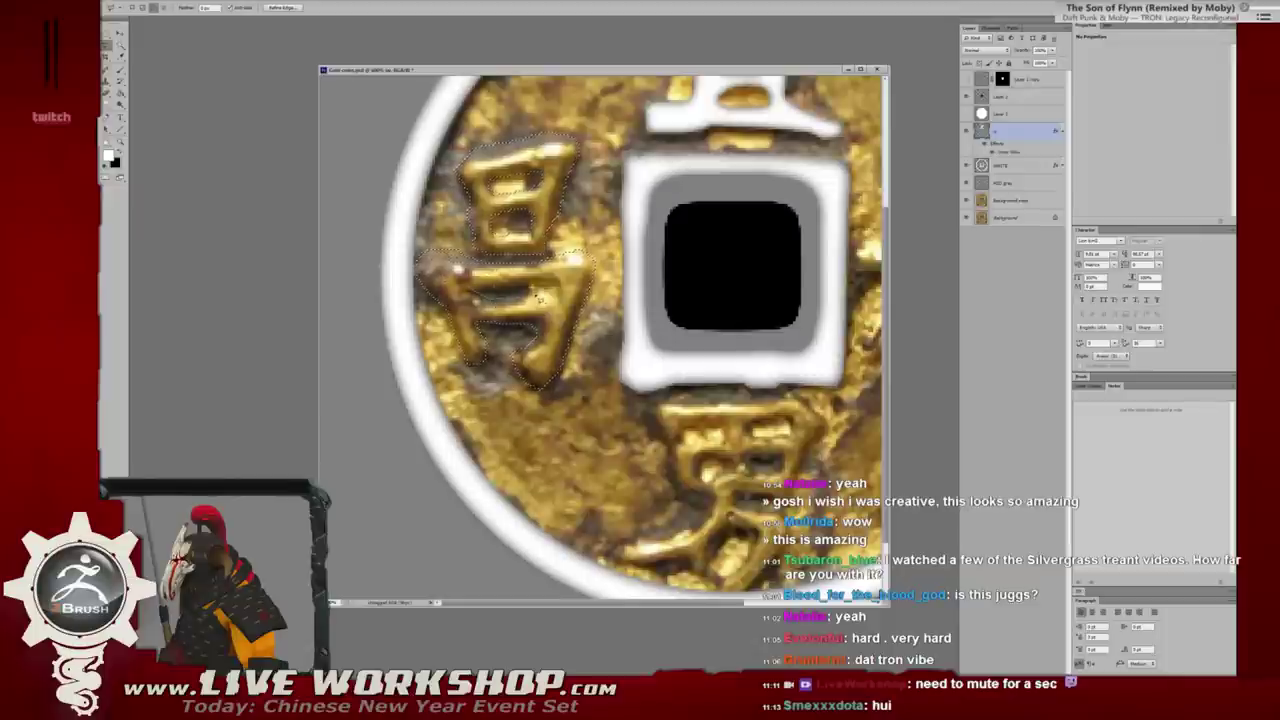
Add the bottom character to the selection and toggle the selection outline to check edges.
mouse_move(667, 408)
mouse_down()
mouse_move(563, 333)
mouse_move(590, 424)
mouse_move(582, 462)
mouse_up()
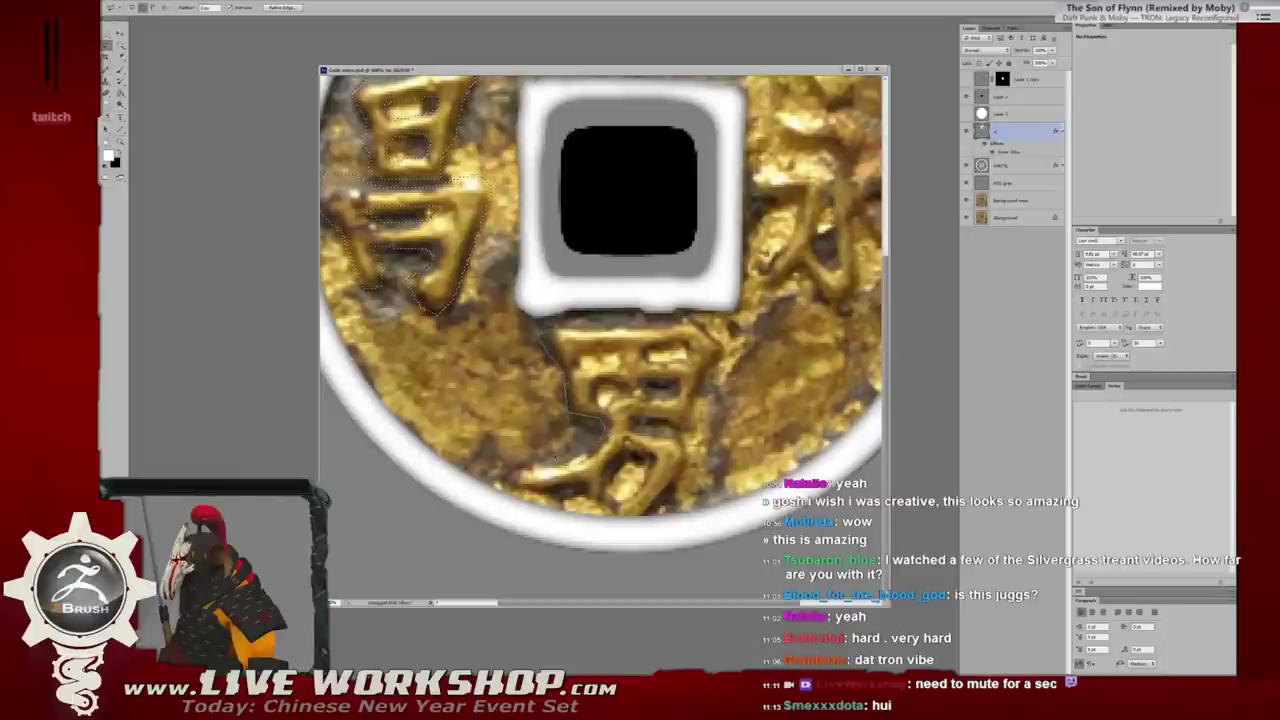
drag(508, 474, 672, 486)
drag(664, 443, 690, 438)
mouse_move(728, 365)
mouse_down()
mouse_move(726, 343)
mouse_move(678, 327)
mouse_up()
drag(565, 330, 563, 332)
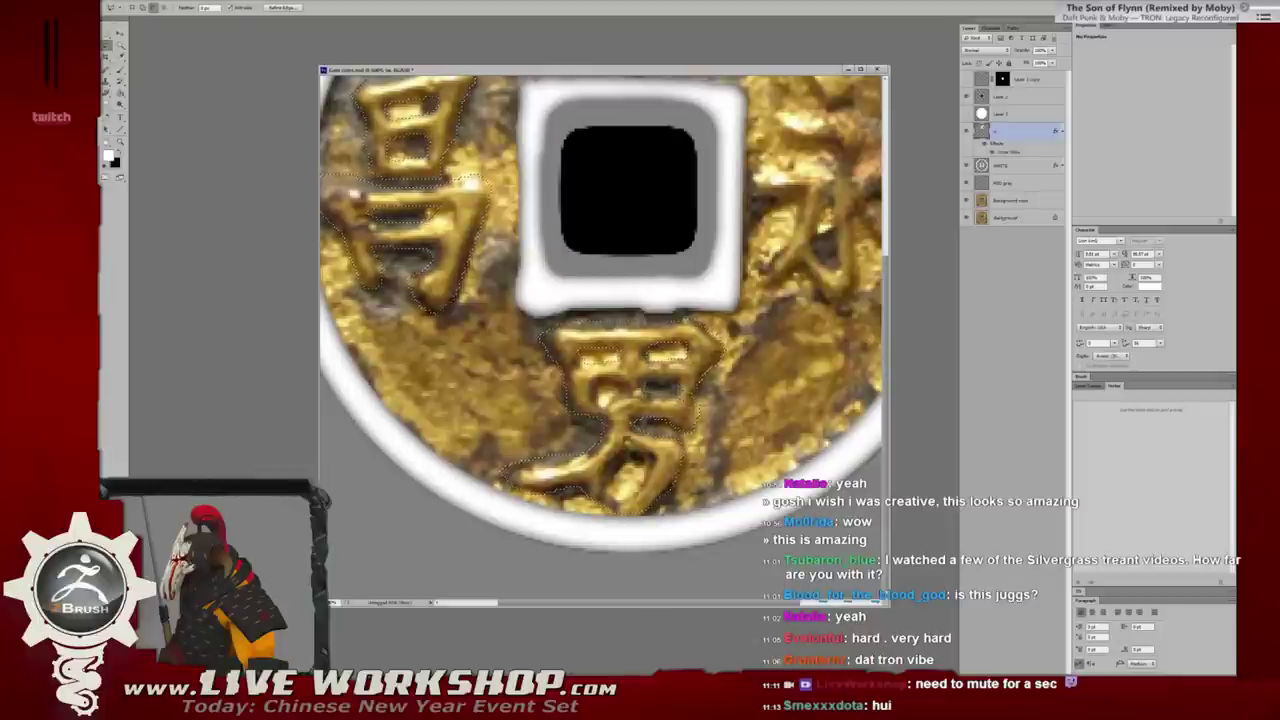
key(ctrl+d)
key(ctrl+z)
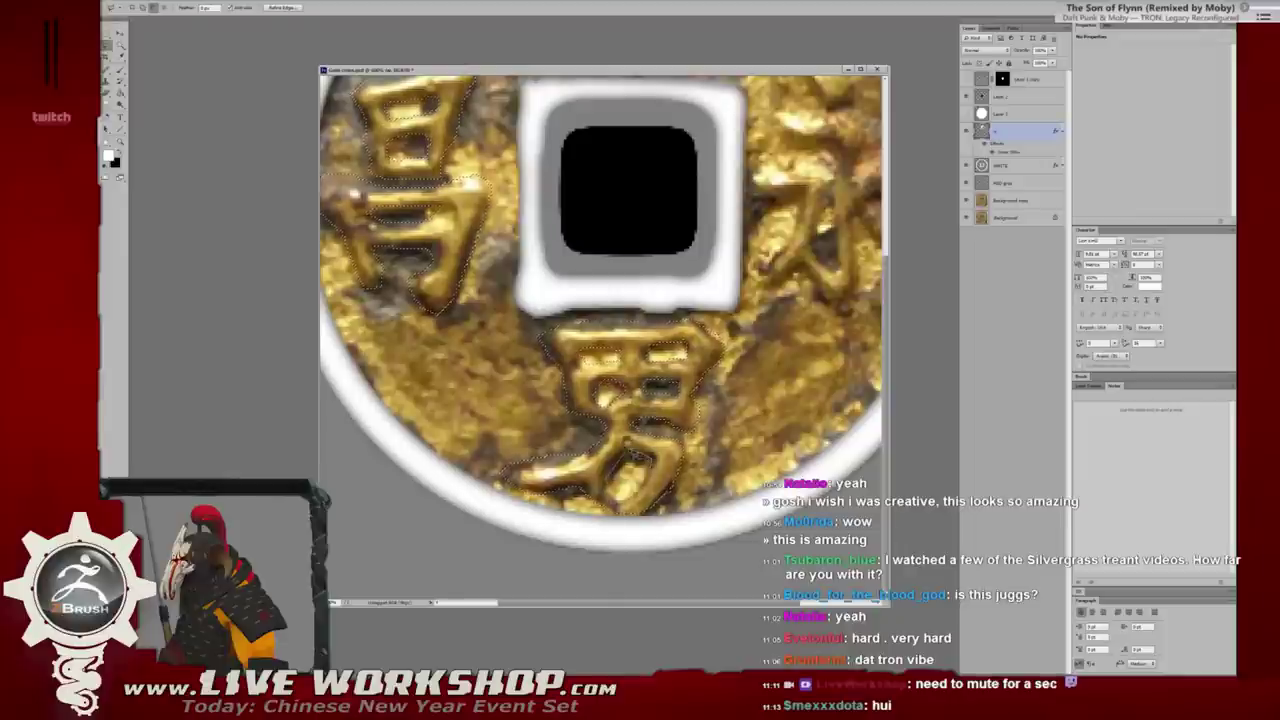
key(ctrl+d)
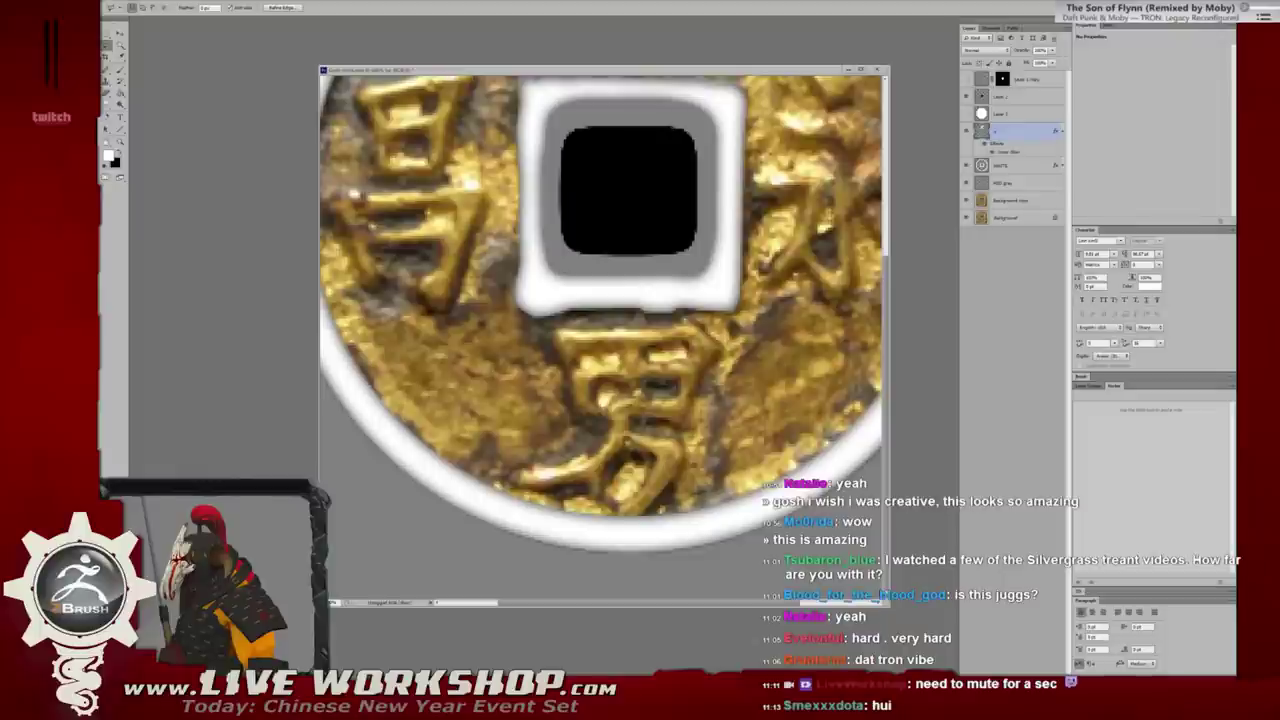
key(ctrl+shift+d)
Extend and refine the Lasso selection around the right-hand character.
drag(765, 171, 628, 272)
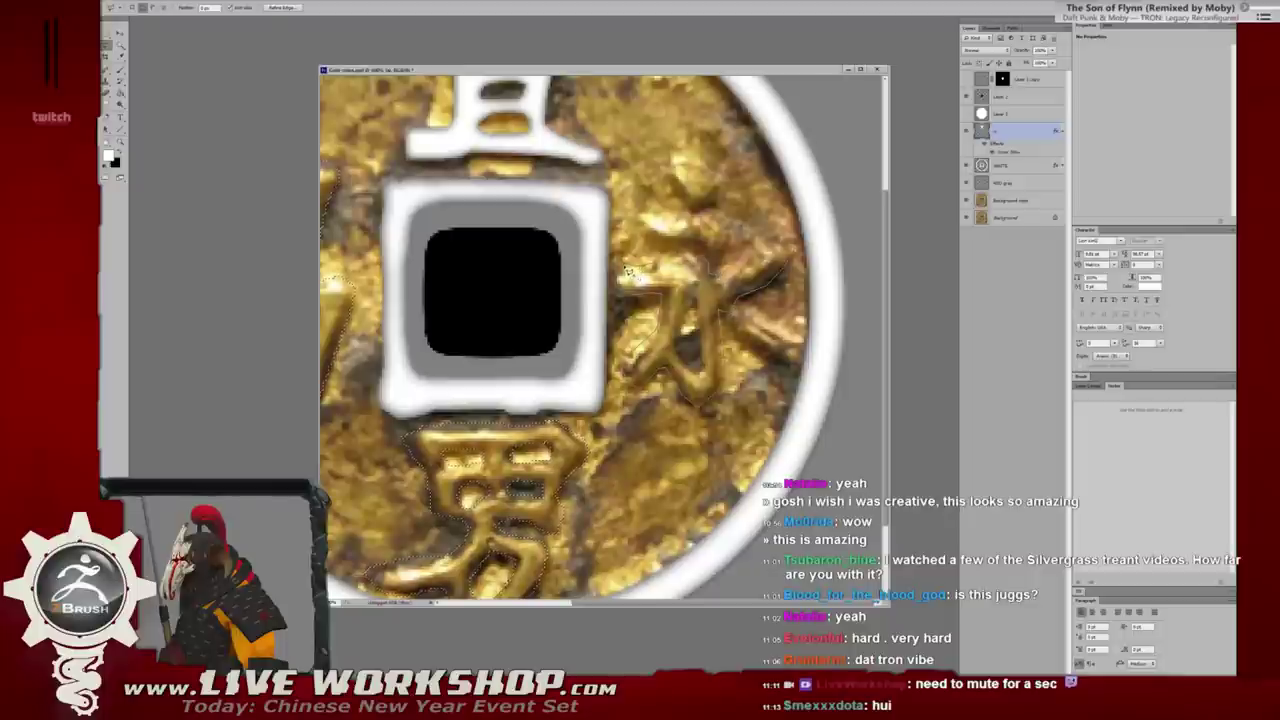
key(ctrl+d)
key(ctrl+shift+d)
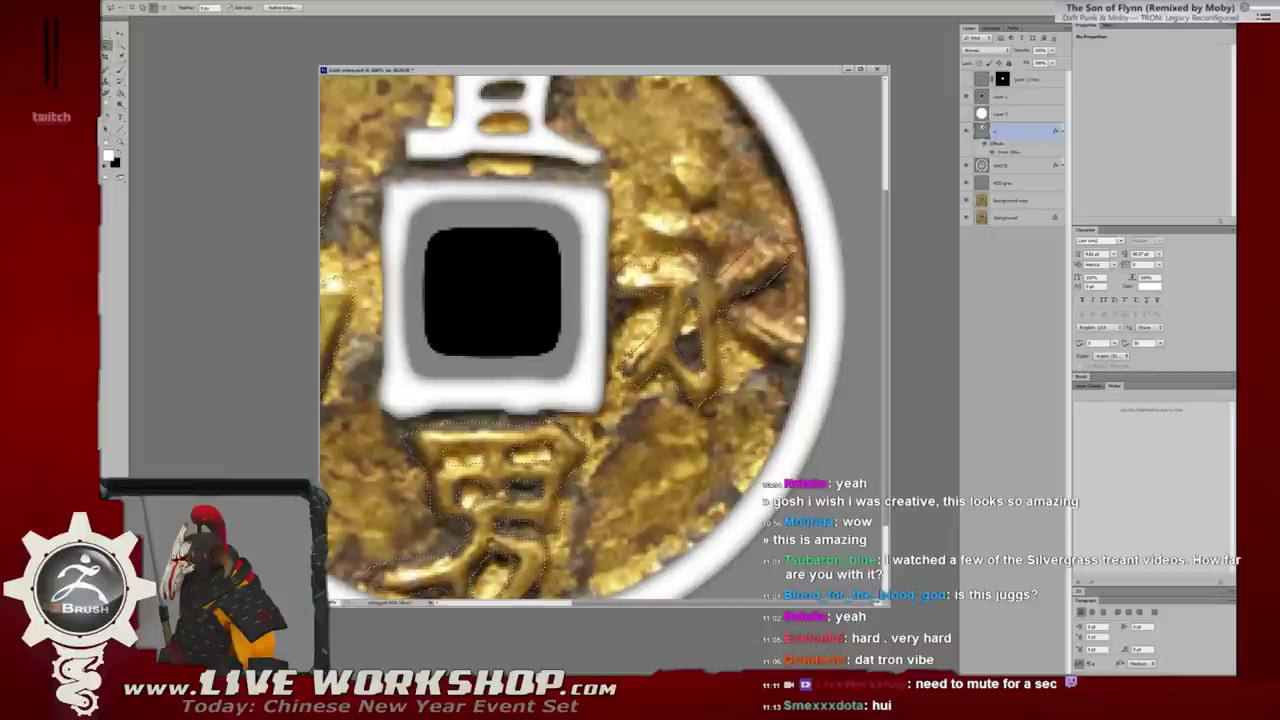
mouse_move(737, 330)
mouse_down()
mouse_move(765, 325)
mouse_move(672, 218)
mouse_up()
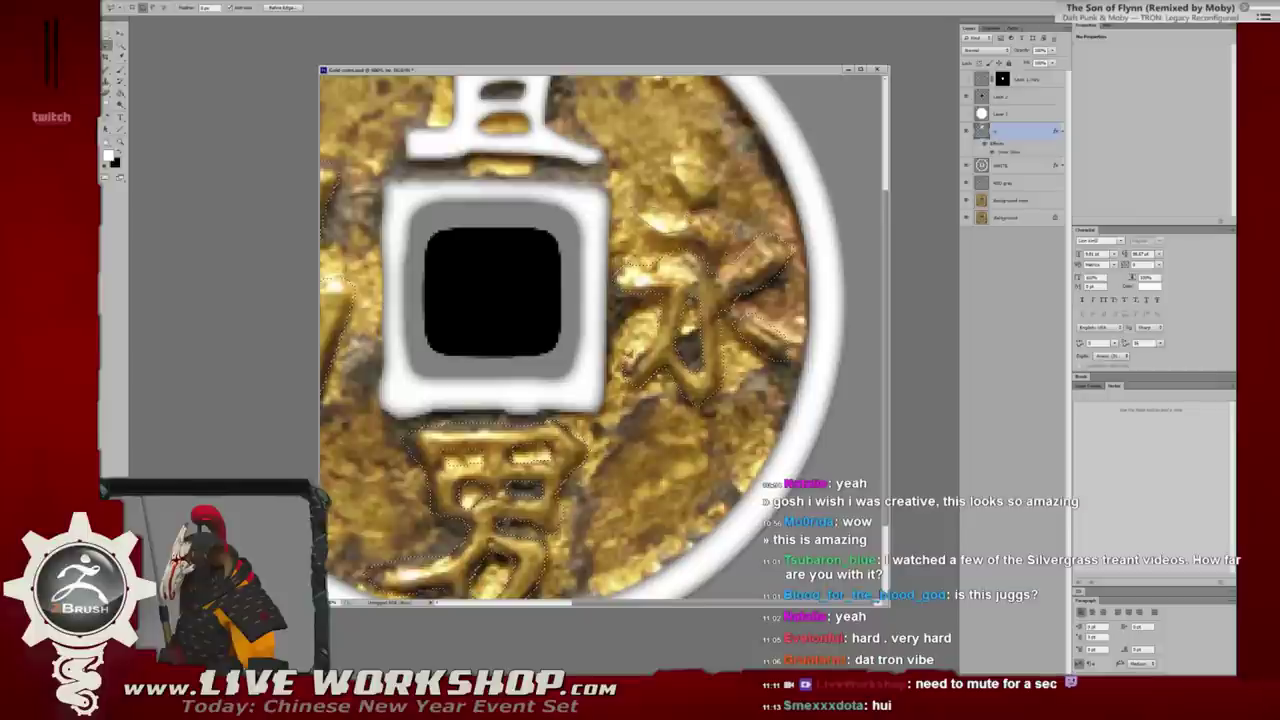
shift+drag(716, 258, 657, 261)
Fill the selected characters with white, deselect and fit the whole coin in view.
key(ctrl+0)
key(alt+BackSpace)
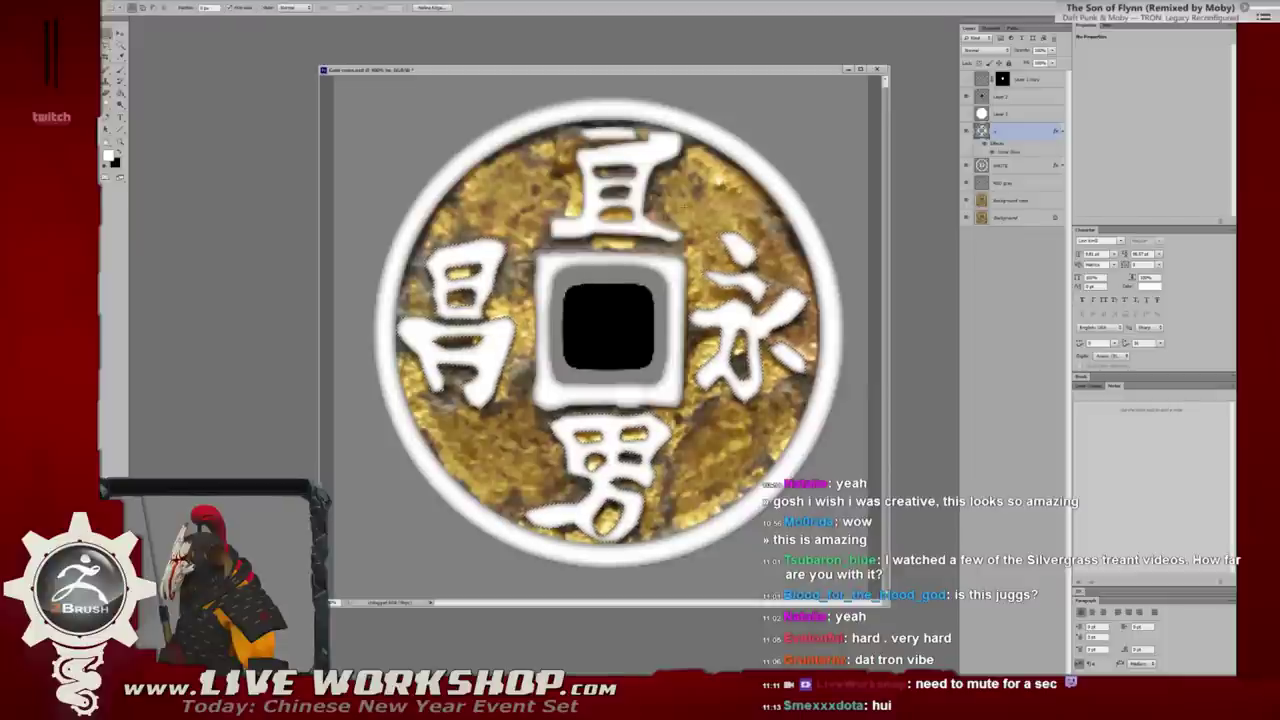
key(ctrl+d)
key(ctrl+minus)
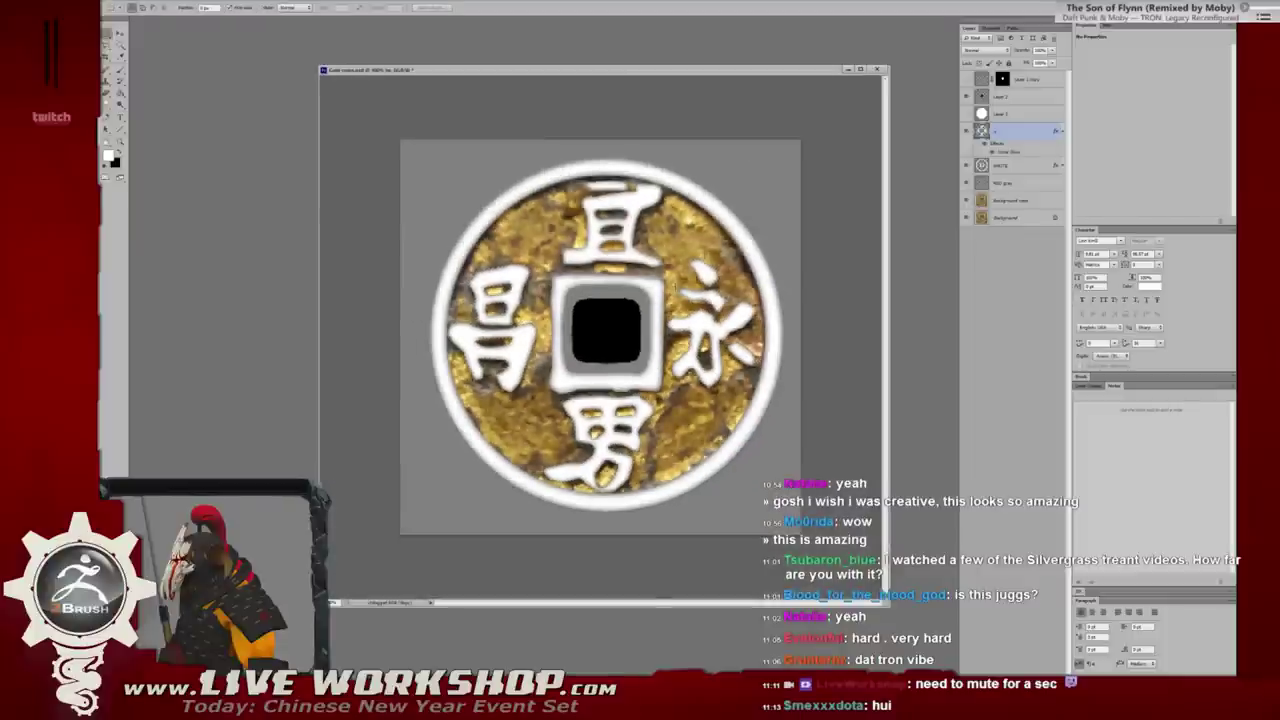
Desaturate the Background copy layer to grey with Hue/Saturation.
click(1004, 201)
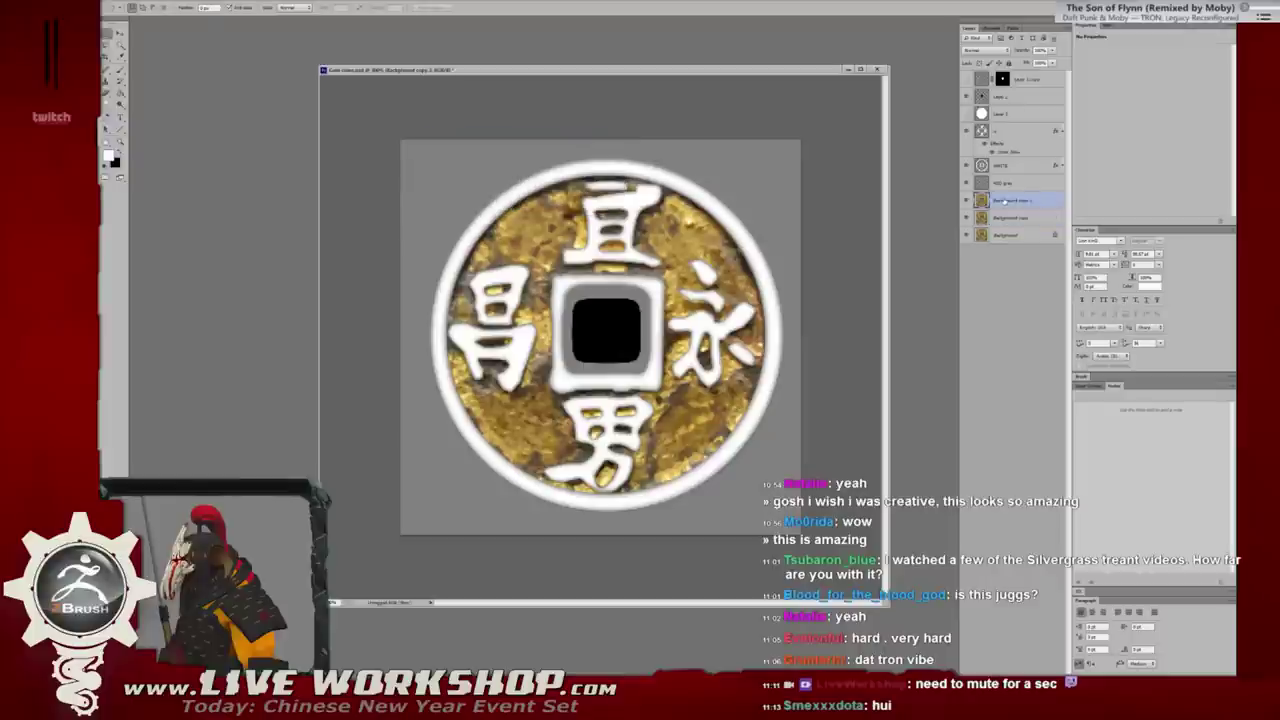
key(ctrl+u)
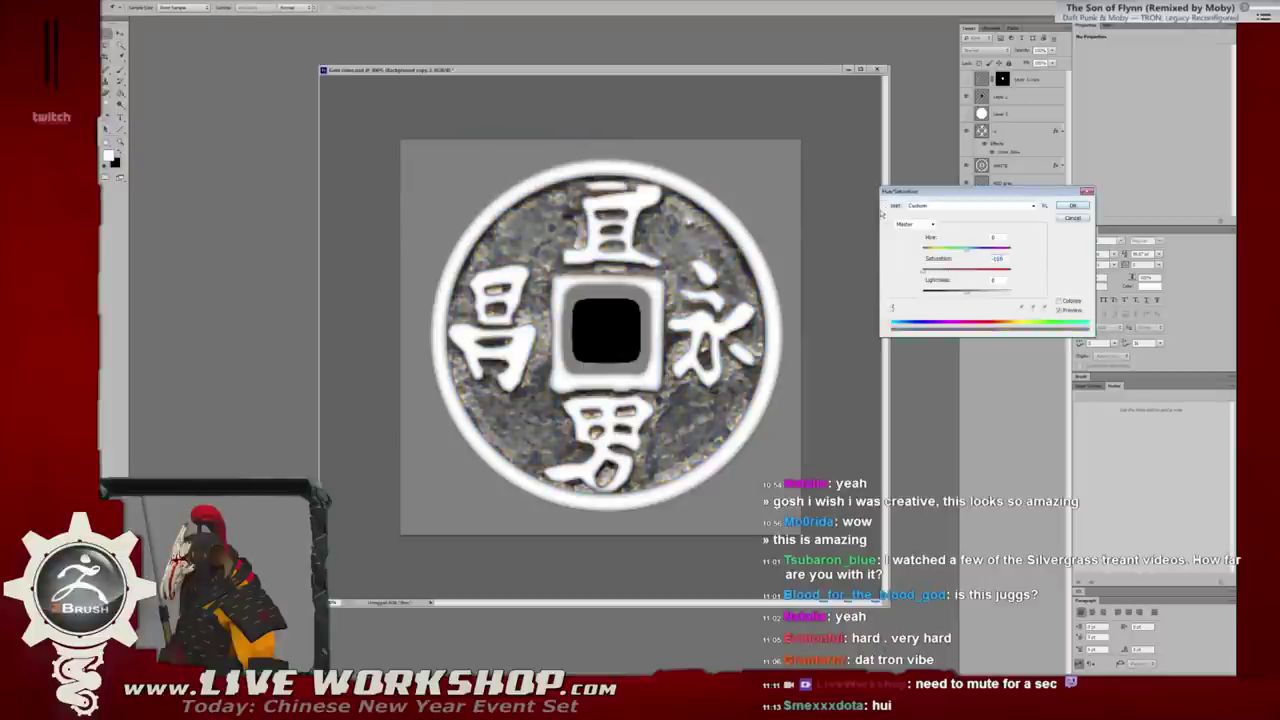
key(Return)
Apply a Smart Blur with an adjusted radius to the grey coin layer.
click(260, 8)
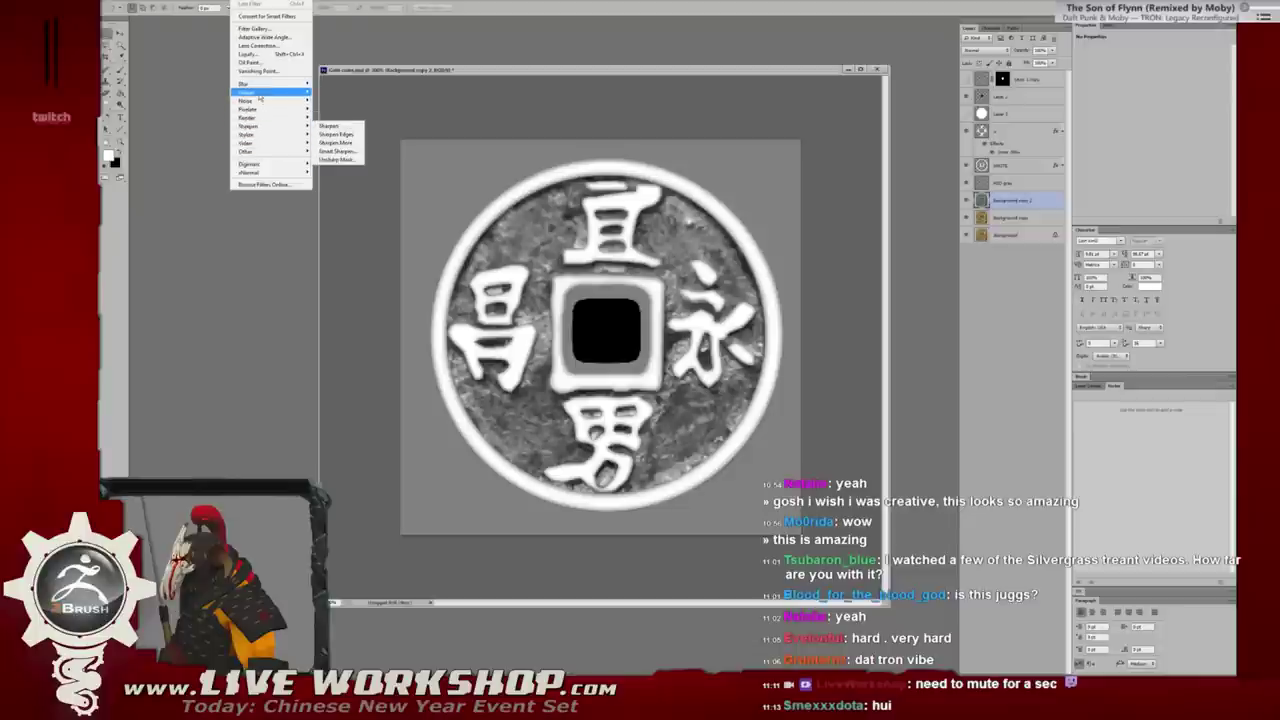
mouse_move(244, 83)
click(330, 183)
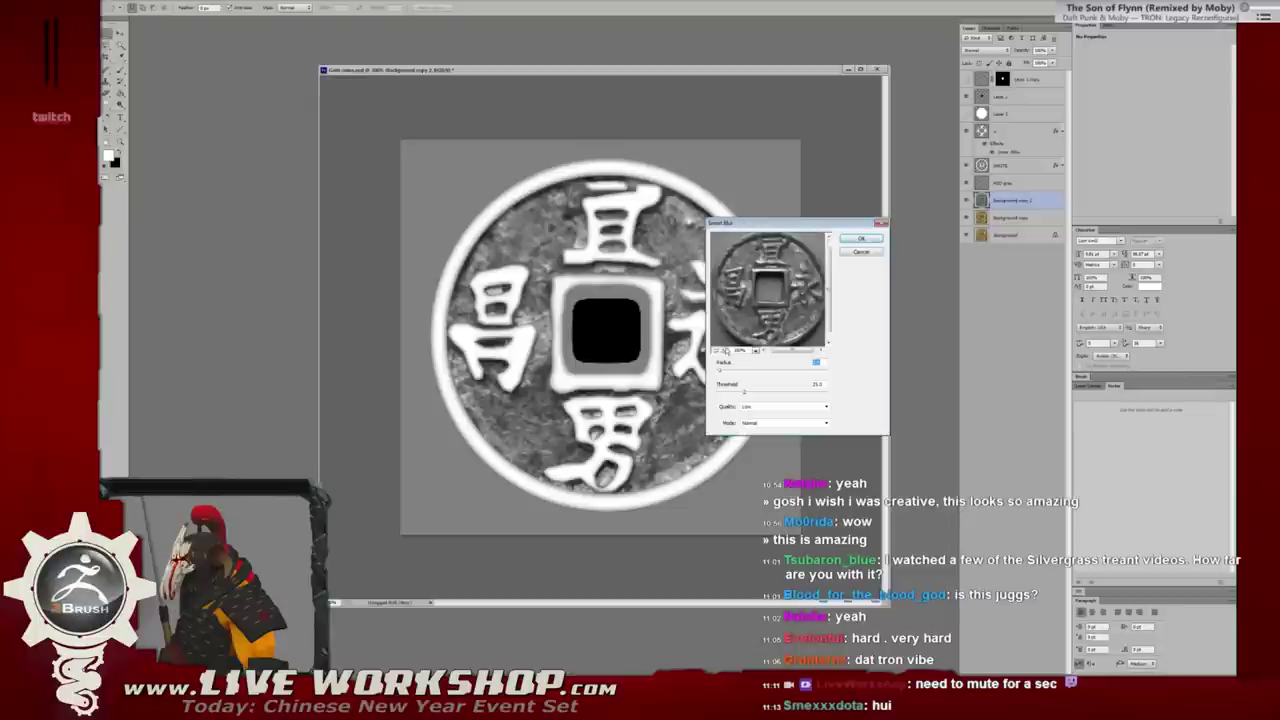
click(727, 352)
click(718, 351)
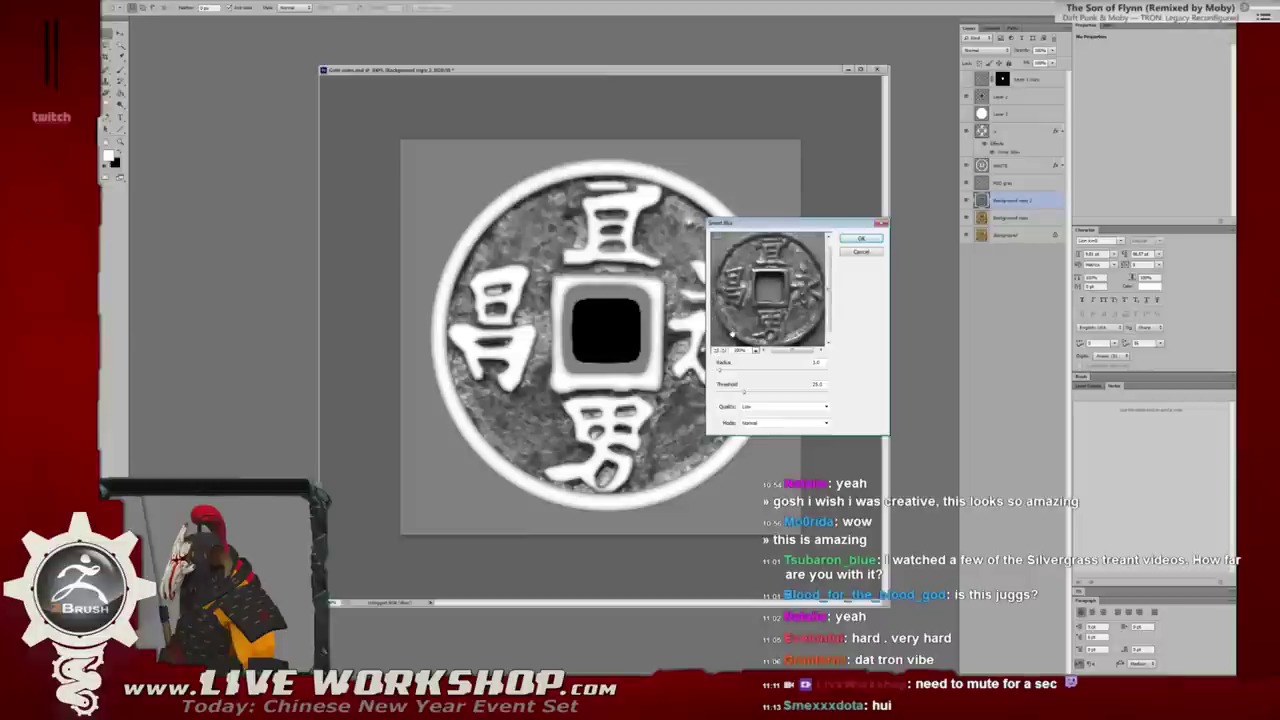
mouse_move(720, 371)
mouse_down()
mouse_move(780, 393)
mouse_move(720, 371)
mouse_move(748, 395)
mouse_move(726, 373)
mouse_up()
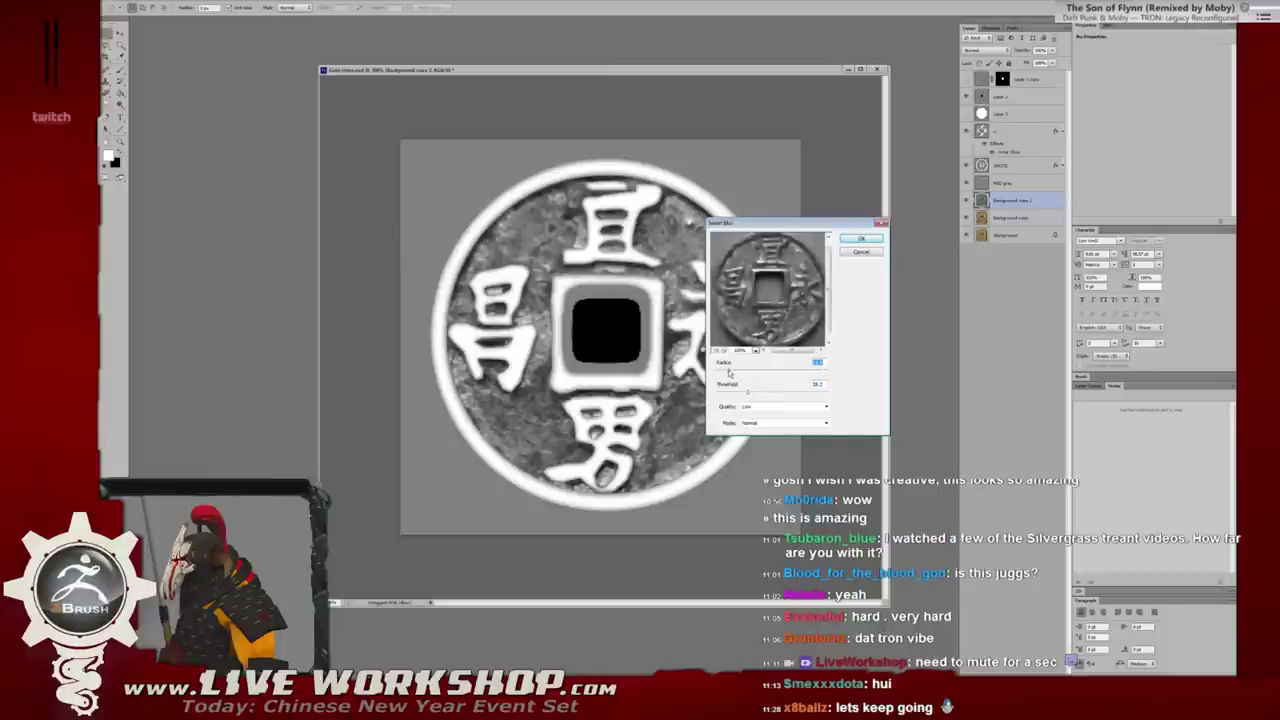
click(860, 240)
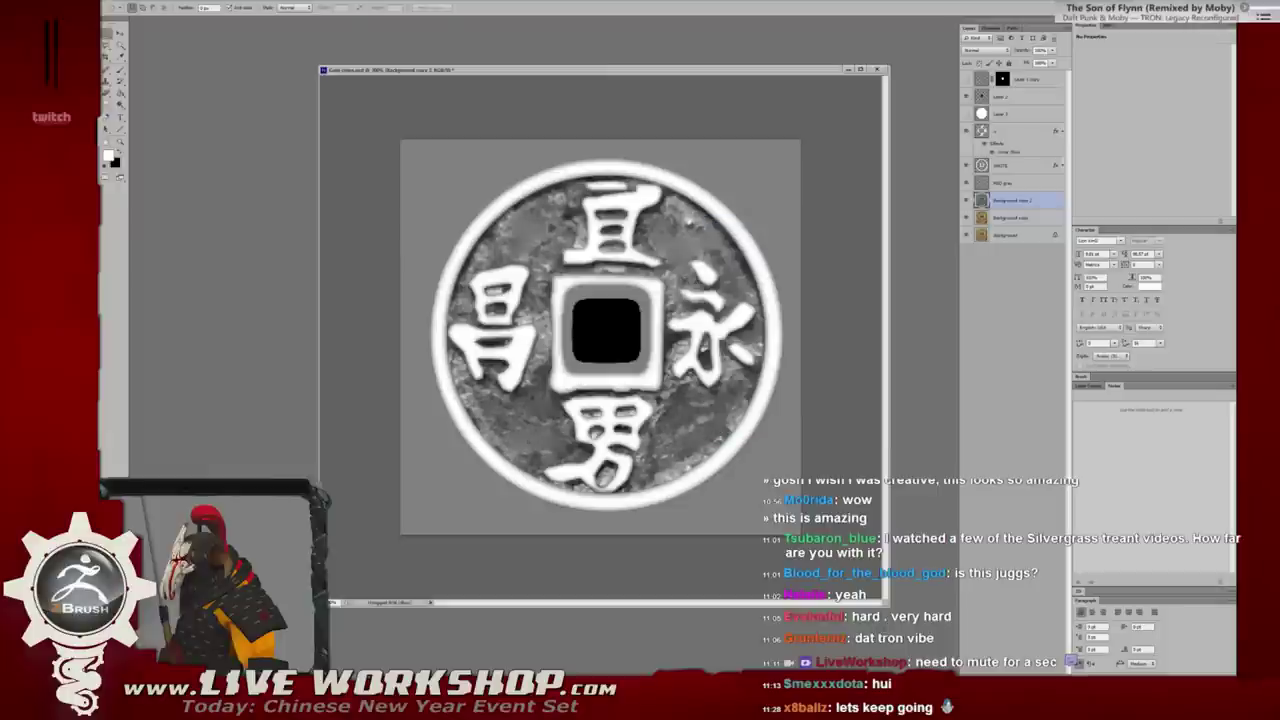
Apply a second Smart Blur with threshold about 46, then adjust the Levels midtones.
key(ctrl+minus)
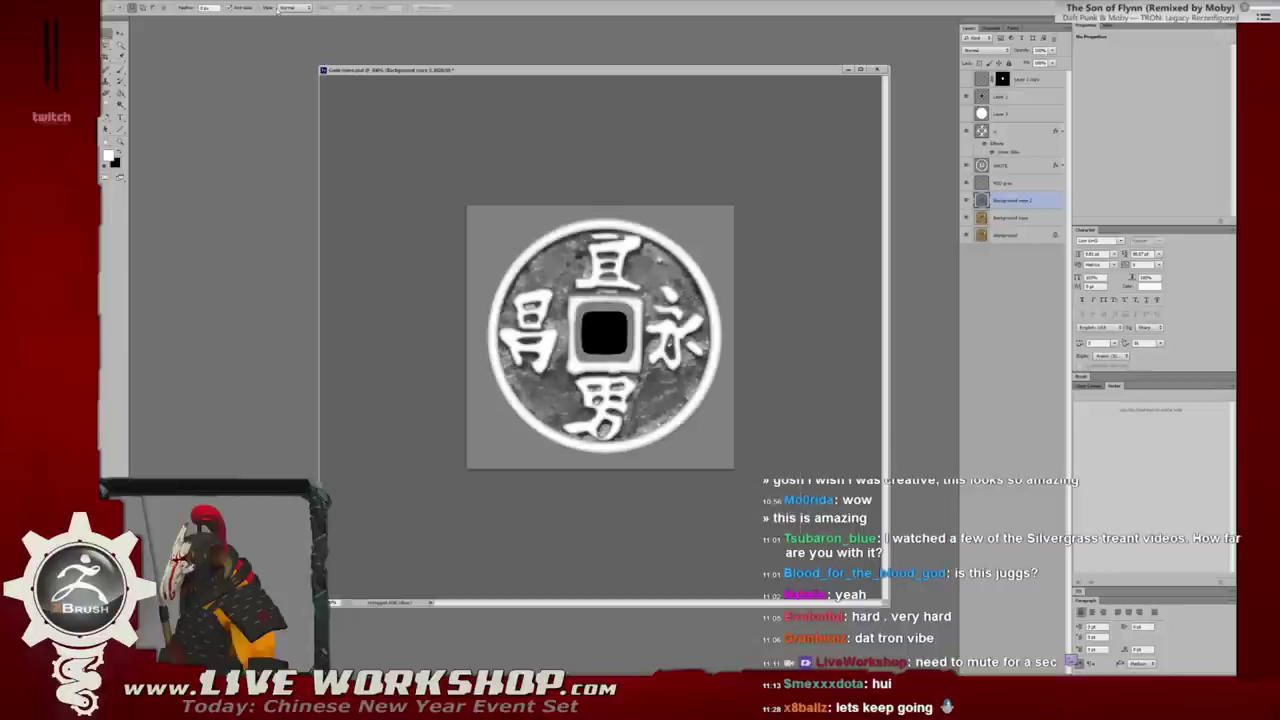
click(245, 1)
mouse_move(268, 83)
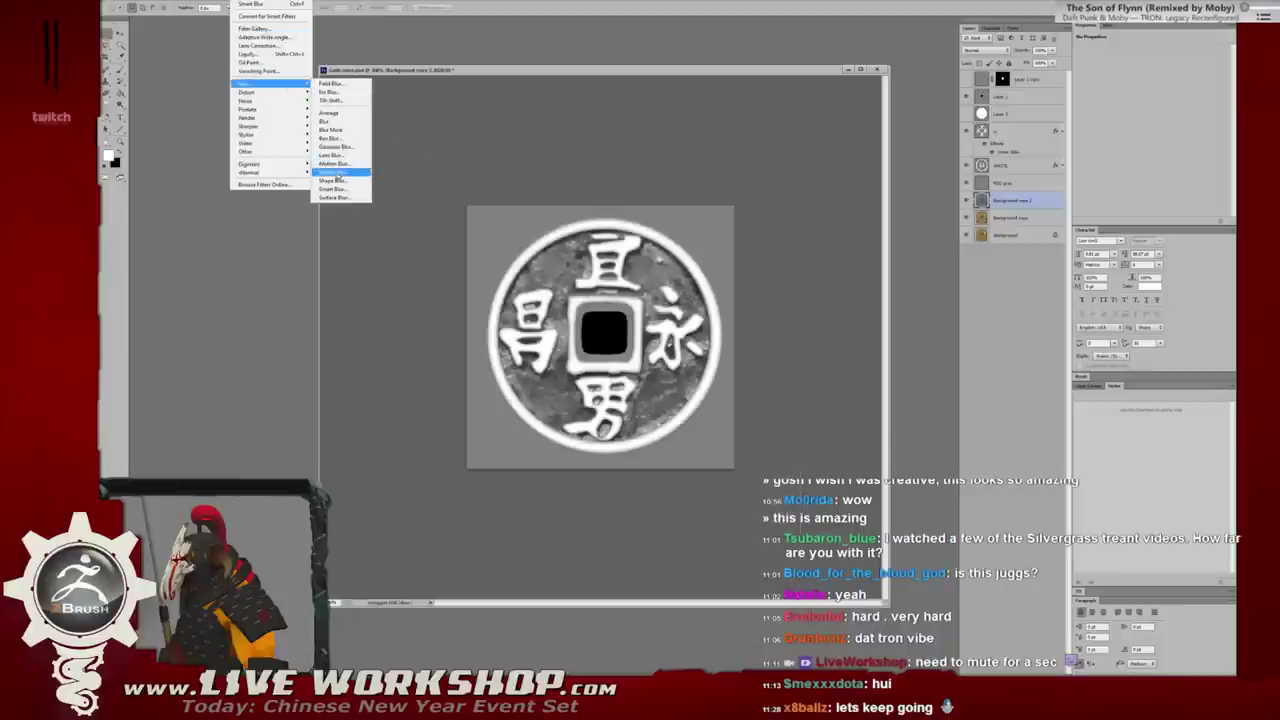
click(346, 190)
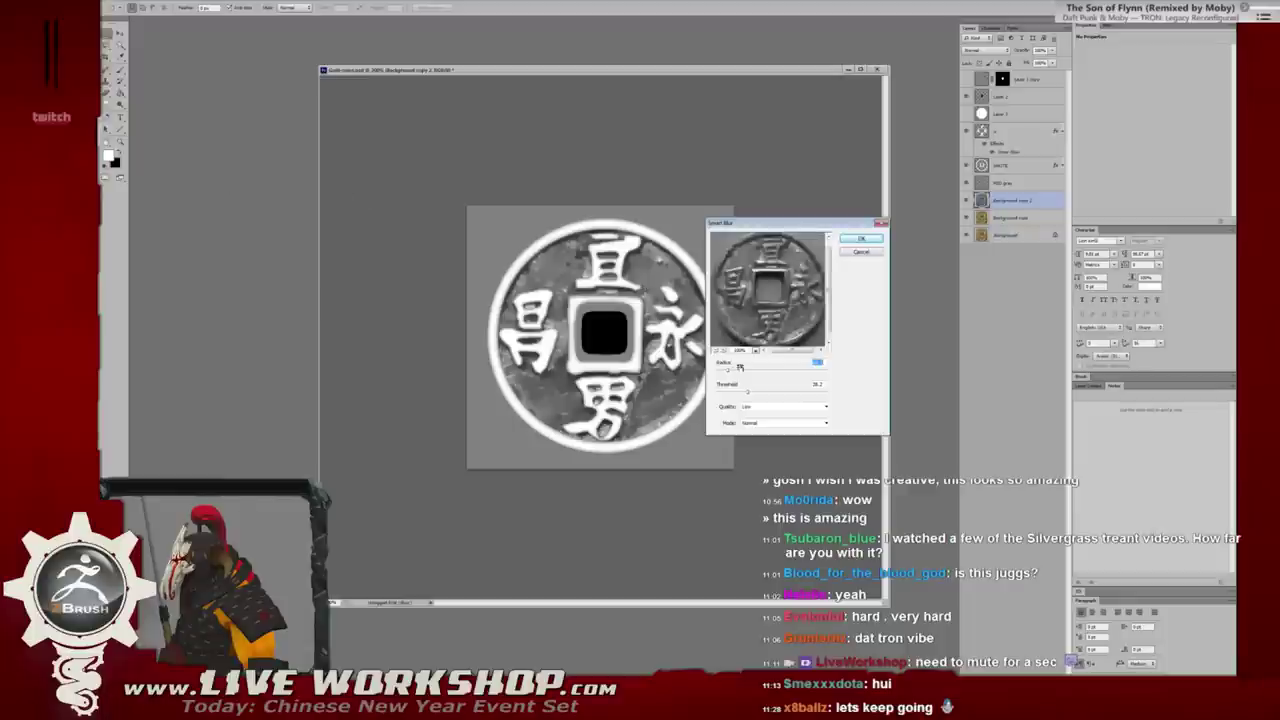
drag(738, 395, 758, 396)
drag(758, 396, 768, 393)
click(845, 237)
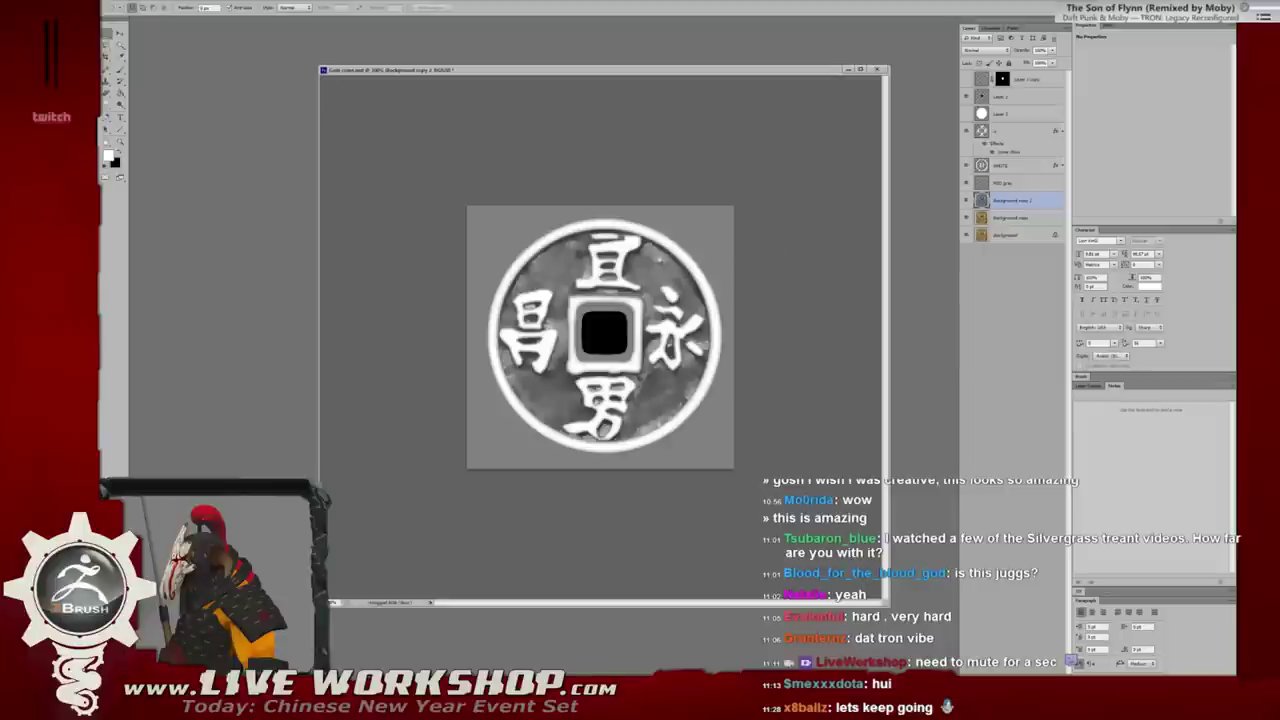
key(ctrl+l)
drag(885, 221, 872, 222)
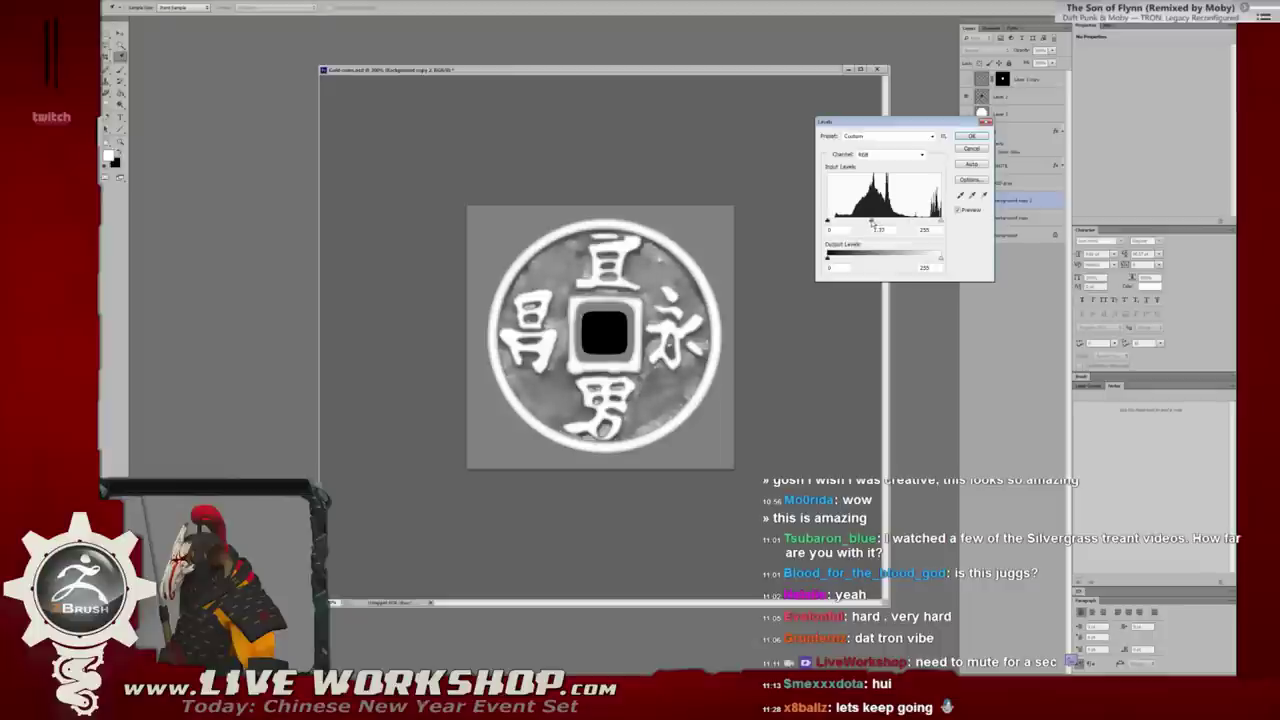
Apply the Levels adjustment and rename Layer 2 to 'ho'.
click(971, 135)
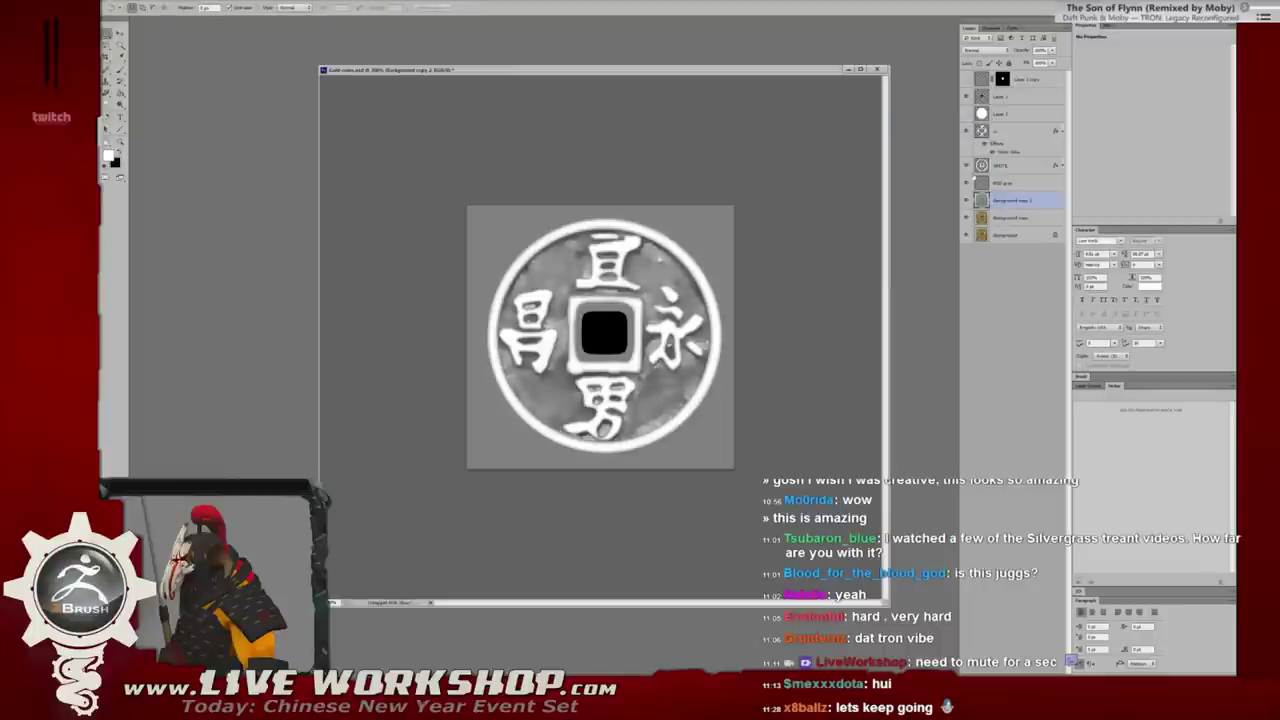
click(1062, 131)
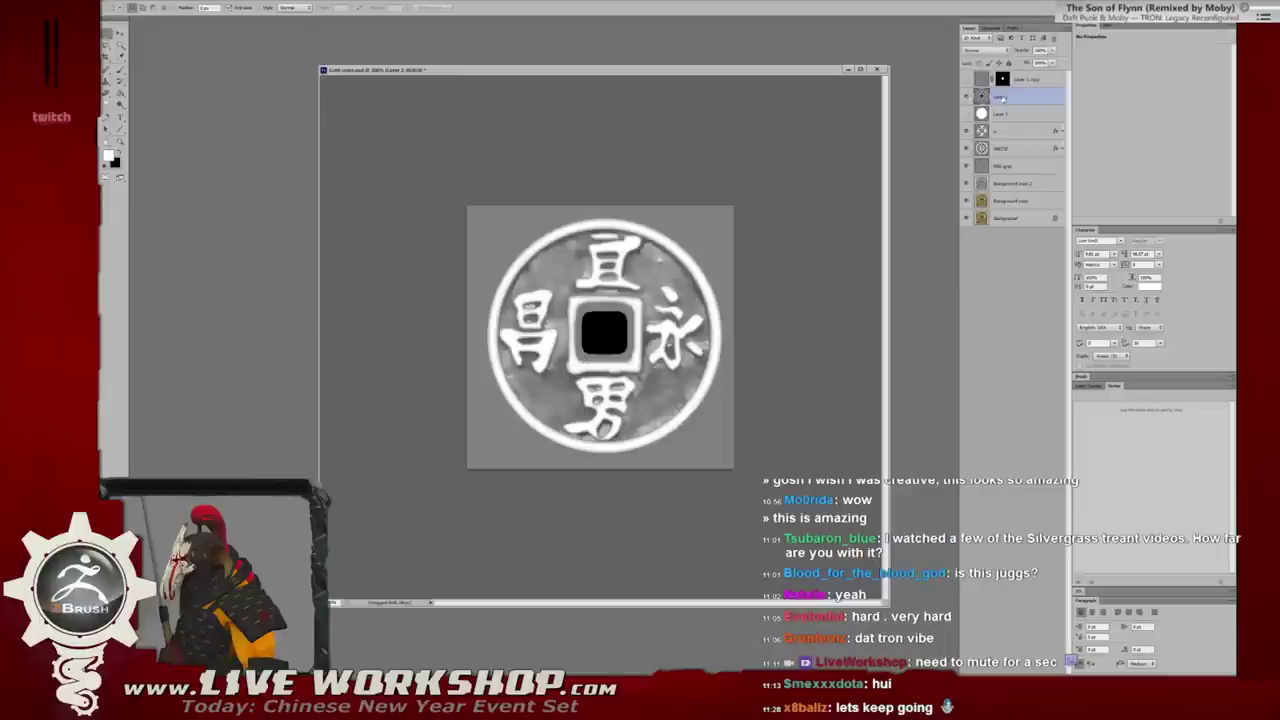
double_click(1010, 97)
text(ho)
key(Return)
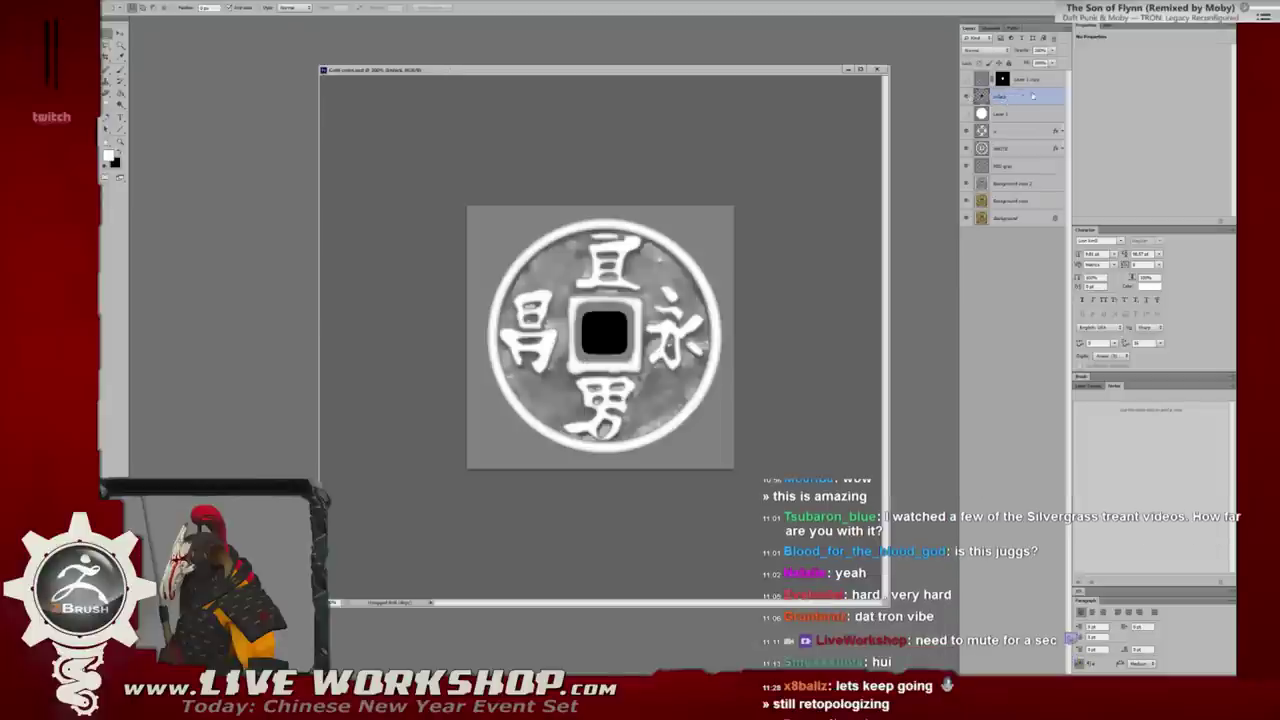
Give the renamed layer a black Outer Glow with increased size and opacity.
double_click(1035, 95)
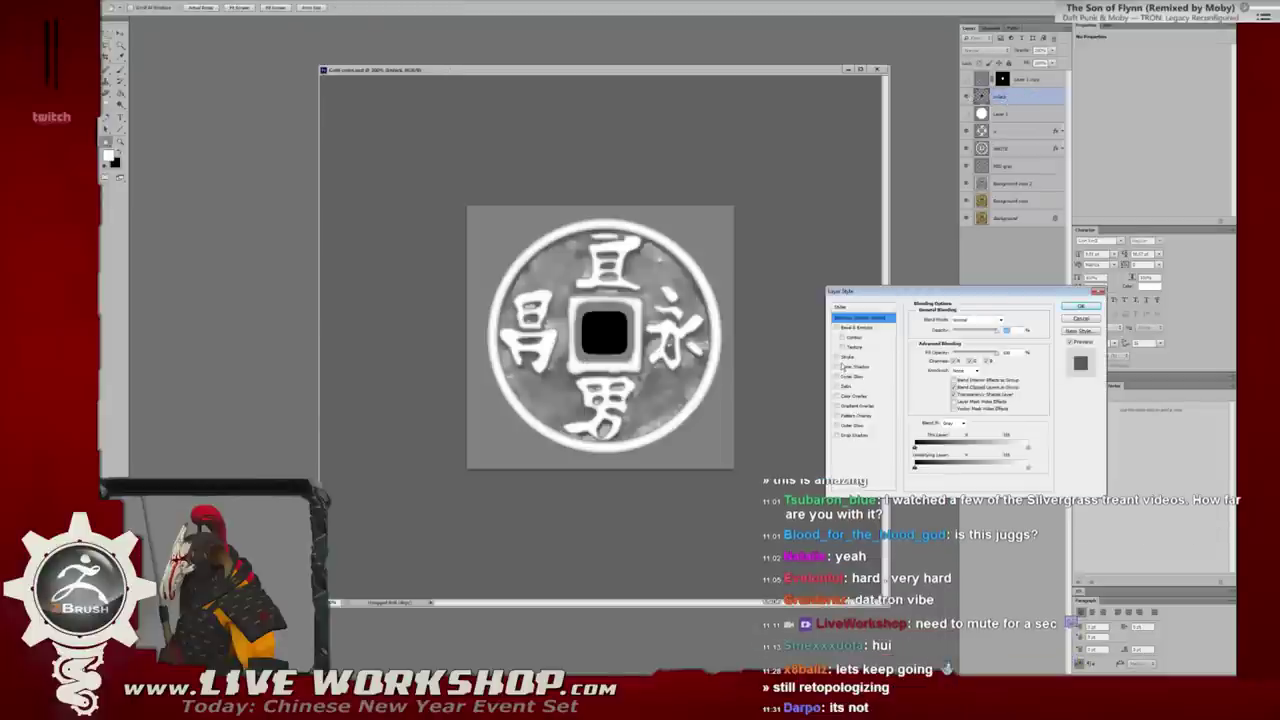
click(852, 425)
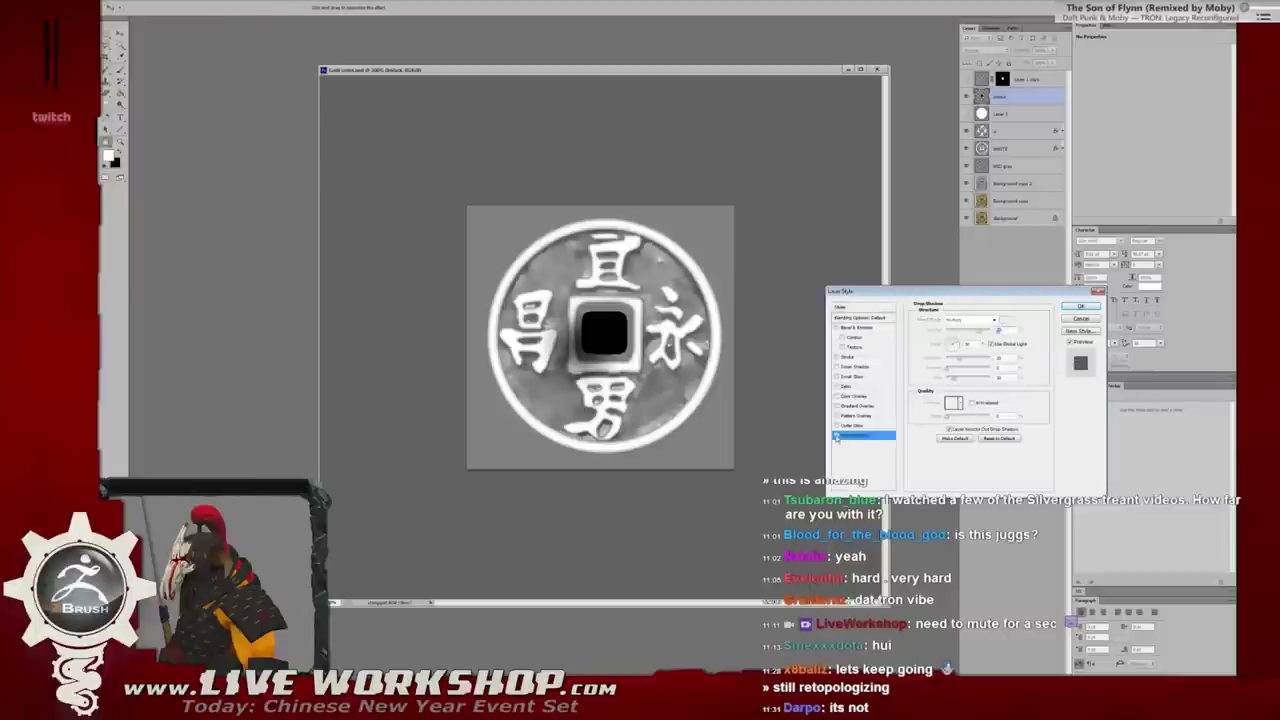
click(975, 319)
click(970, 401)
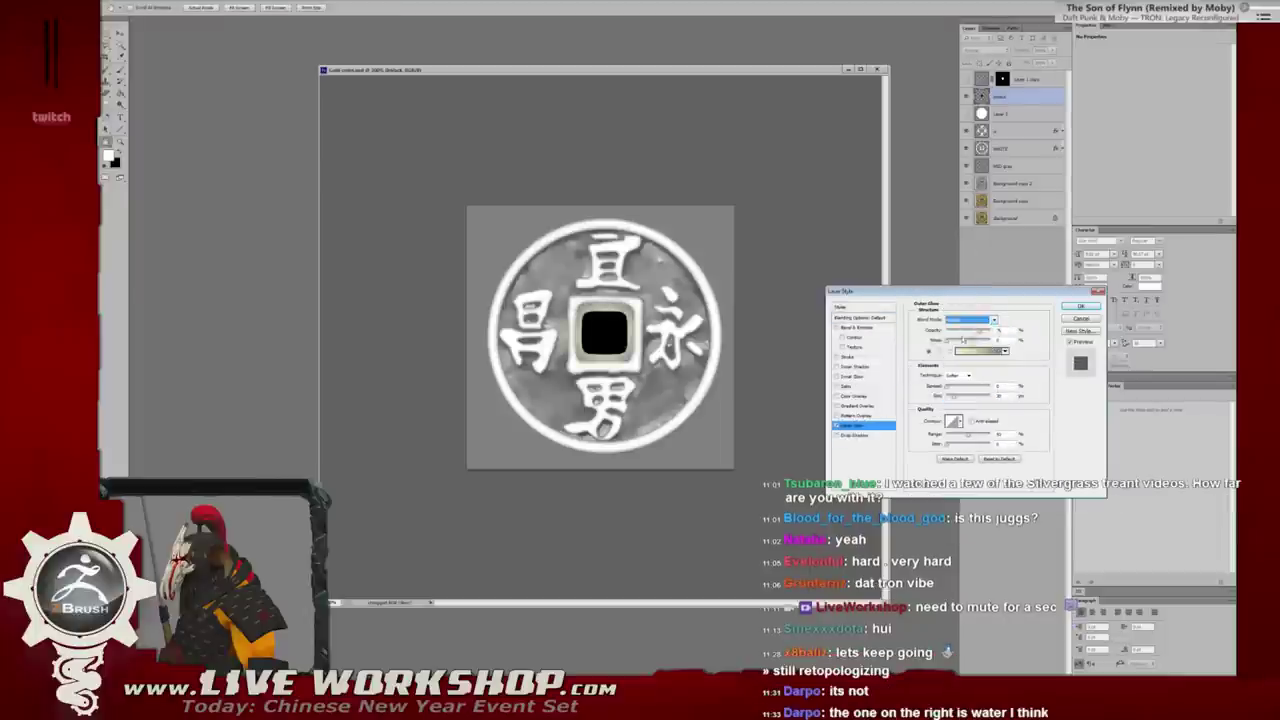
click(941, 351)
click(1079, 243)
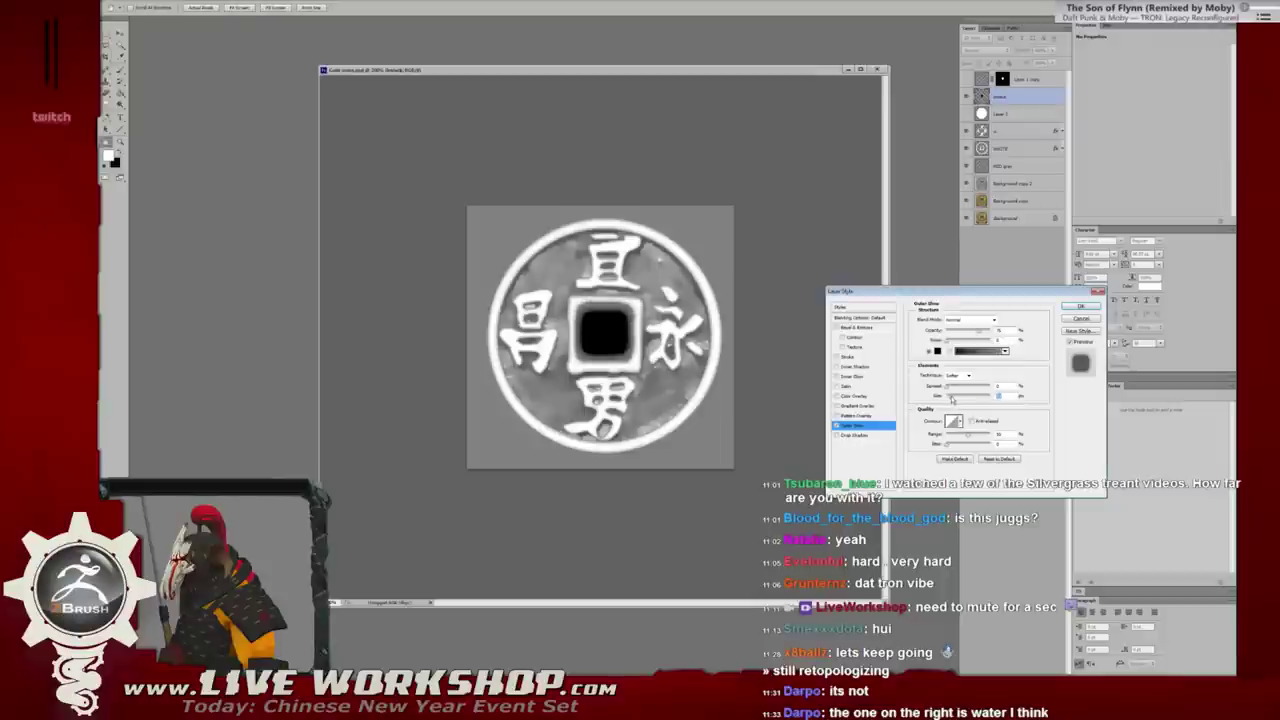
key(ctrl+plus)
key(ctrl+plus)
drag(952, 398, 949, 399)
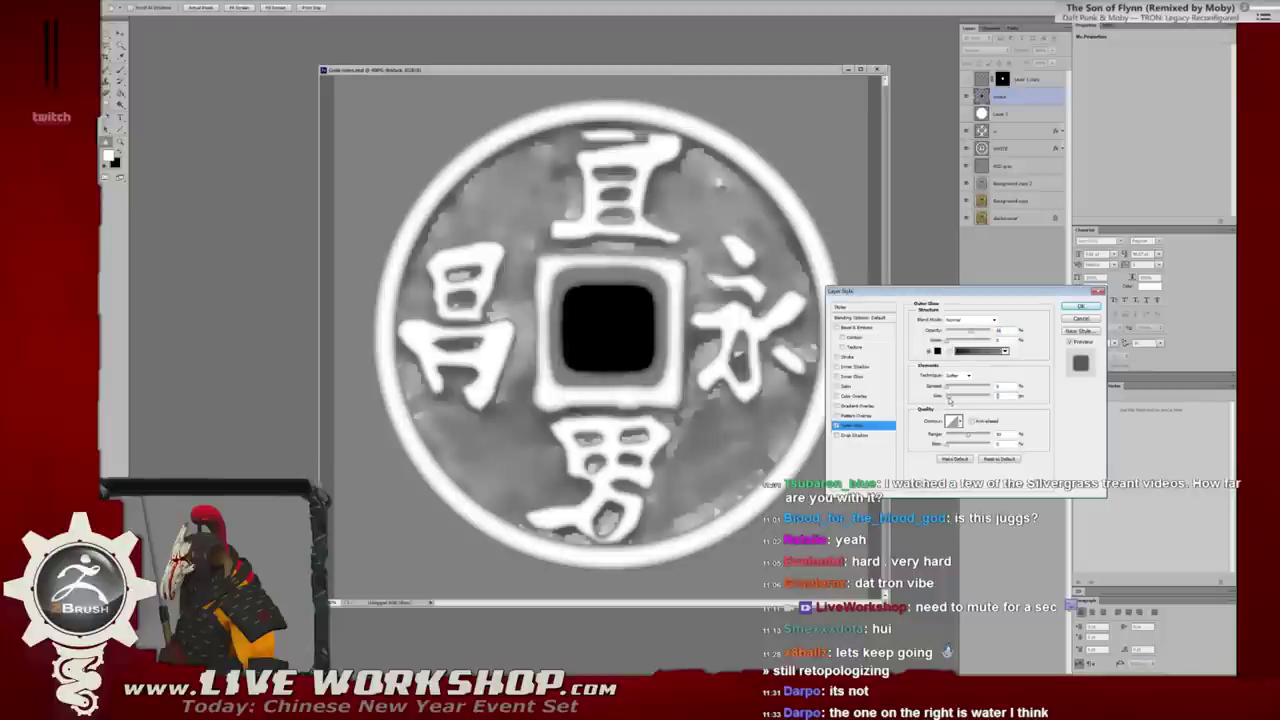
drag(949, 399, 951, 399)
drag(971, 331, 983, 332)
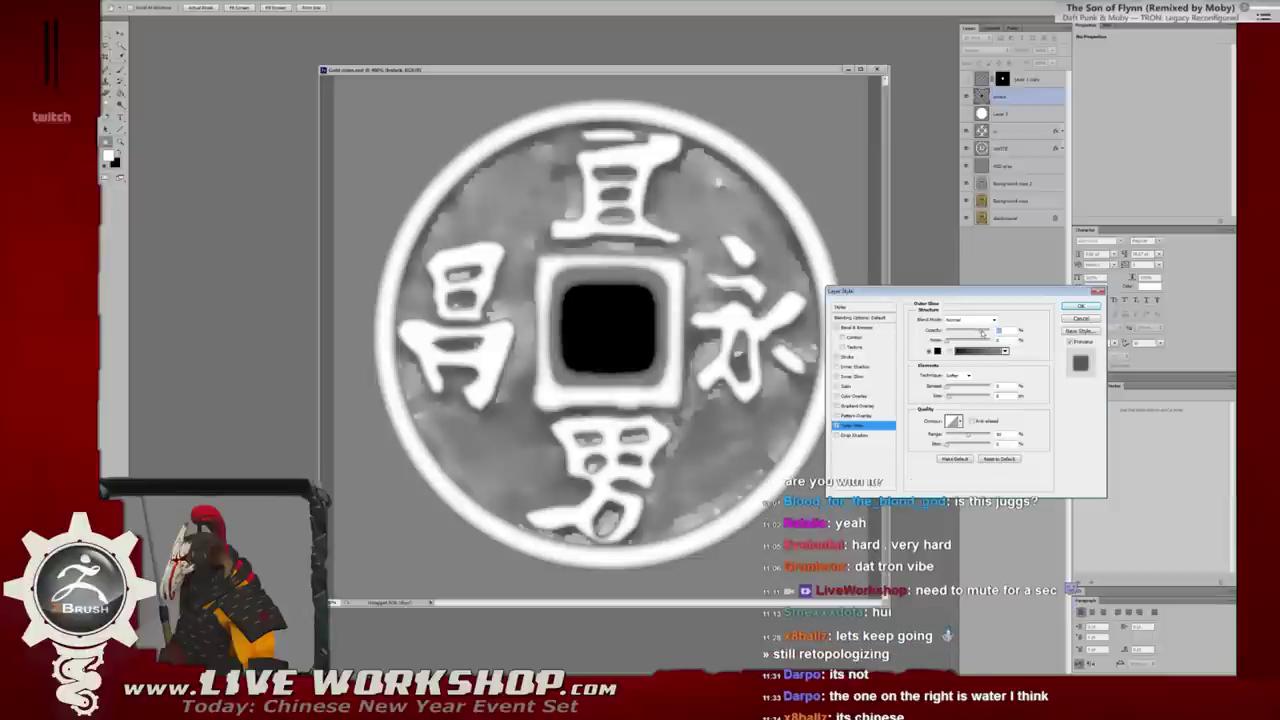
click(1080, 306)
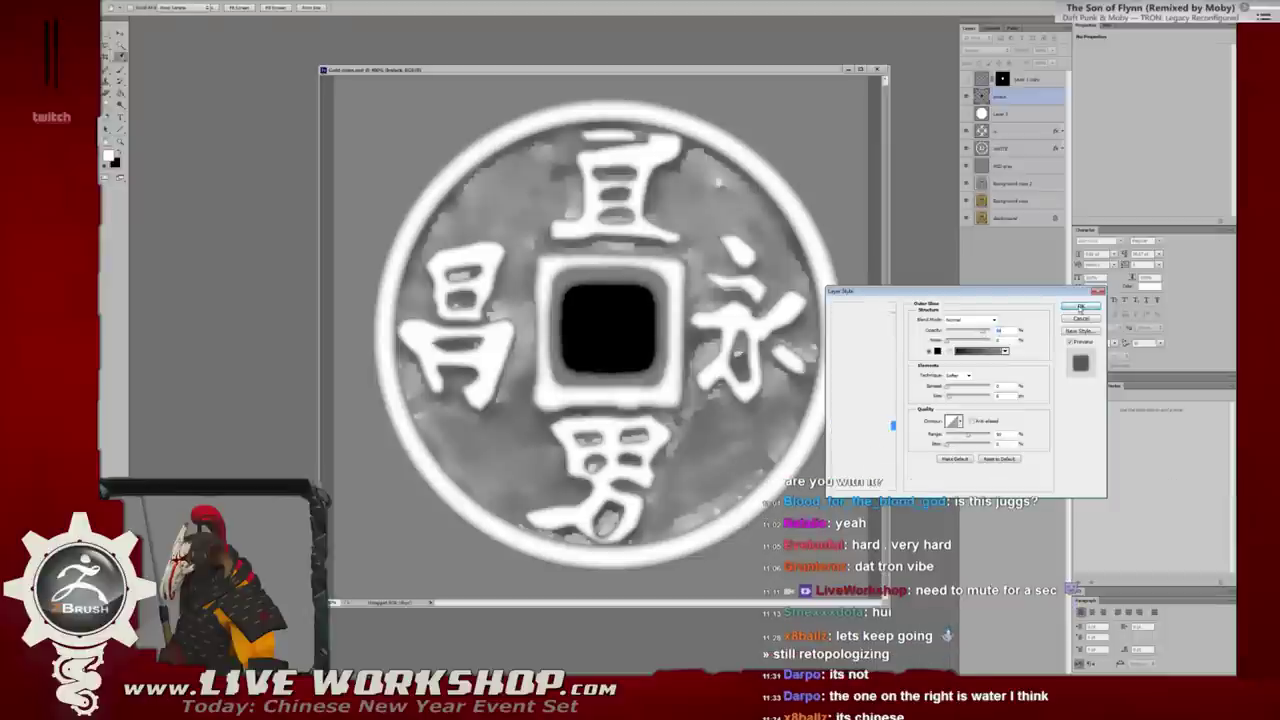
key(ctrl+minus)
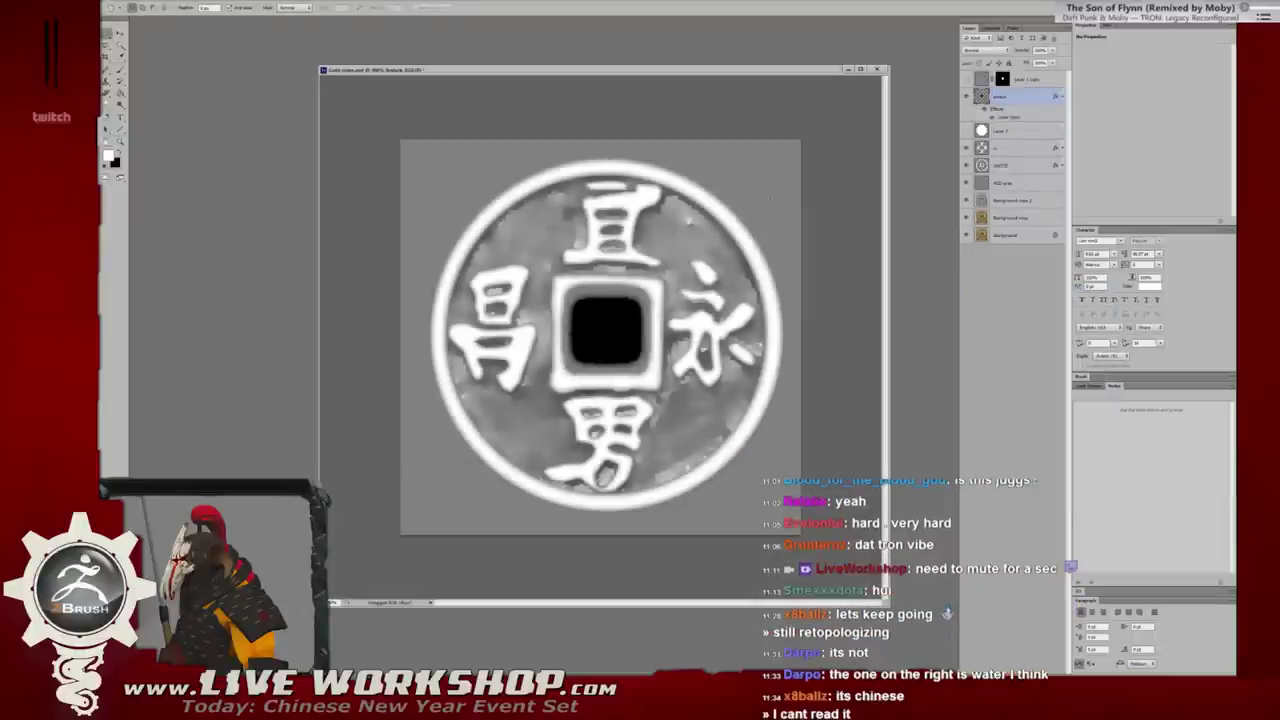
key(ctrl+minus)
Select Layer 1 copy and every layer above Background, then group them into Group 1.
key(ctrl+plus)
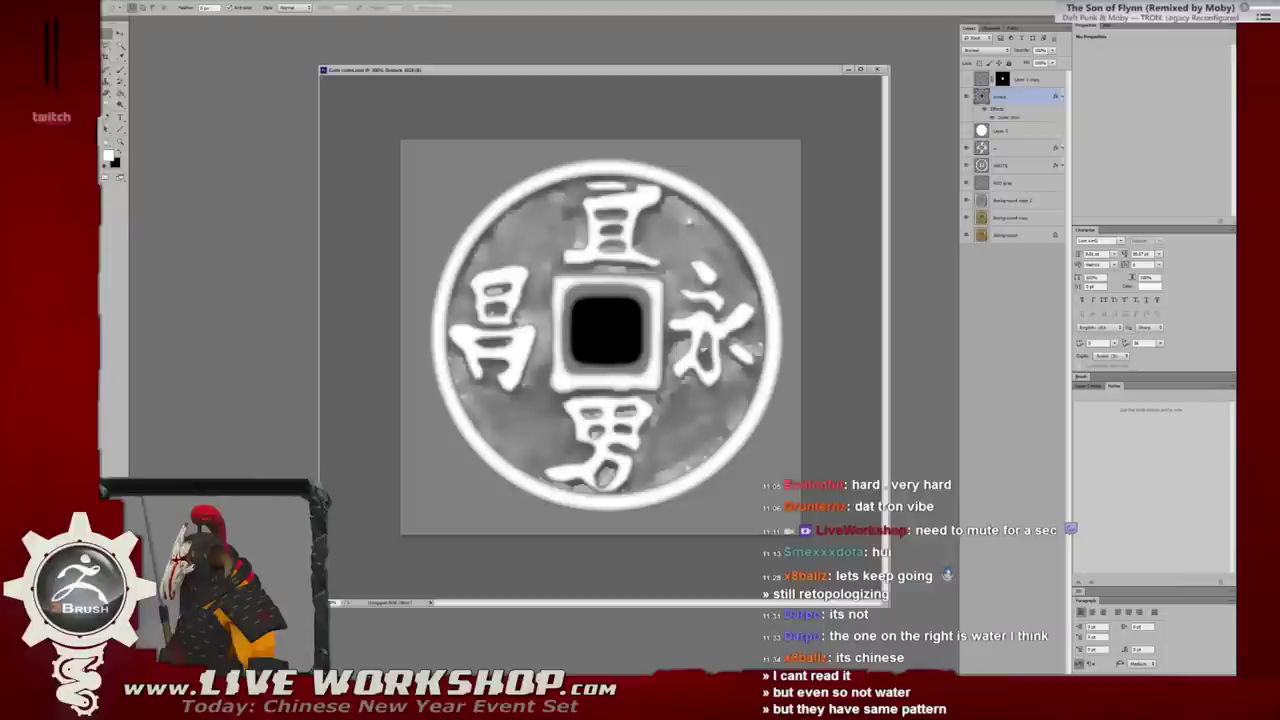
click(1027, 80)
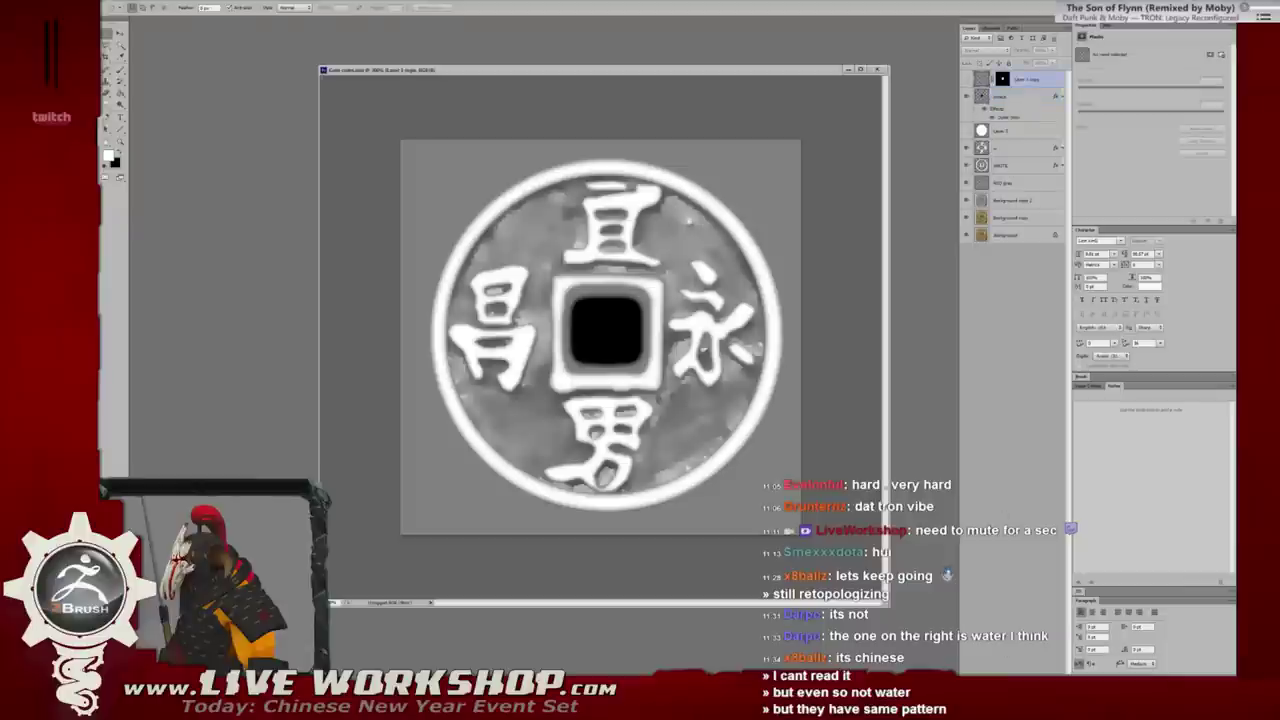
key(ctrl+alt+a)
key(ctrl+g)
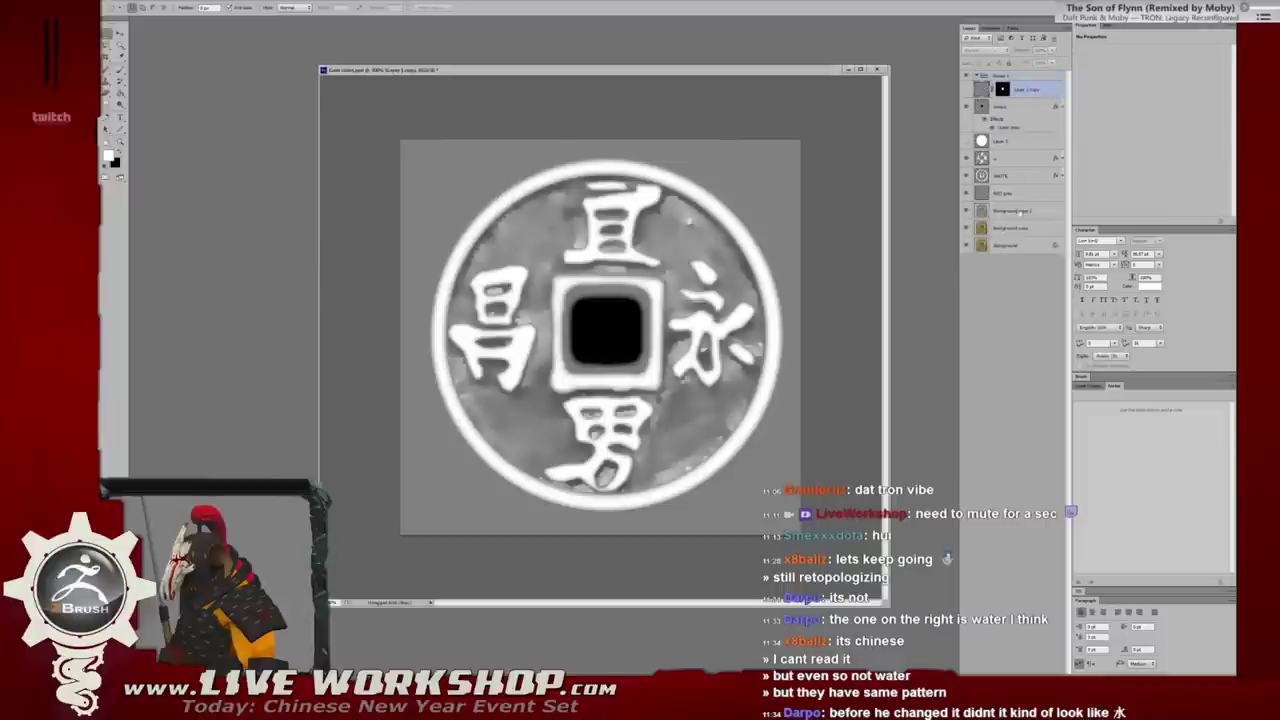
Toggle Group 1's visibility repeatedly to compare the grey relief with the gold coin photo.
click(966, 77)
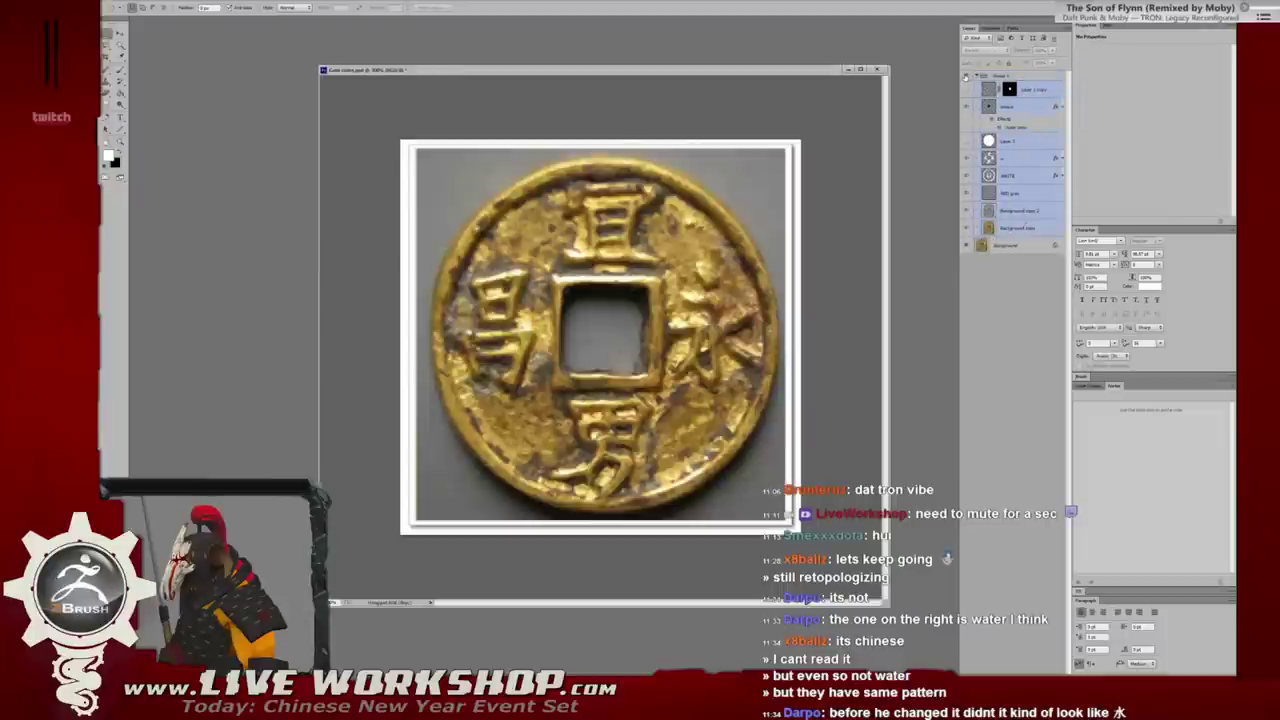
click(966, 77)
click(966, 77)
click(966, 77)
click(966, 77)
click(966, 77)
click(966, 77)
click(966, 77)
click(966, 77)
click(966, 77)
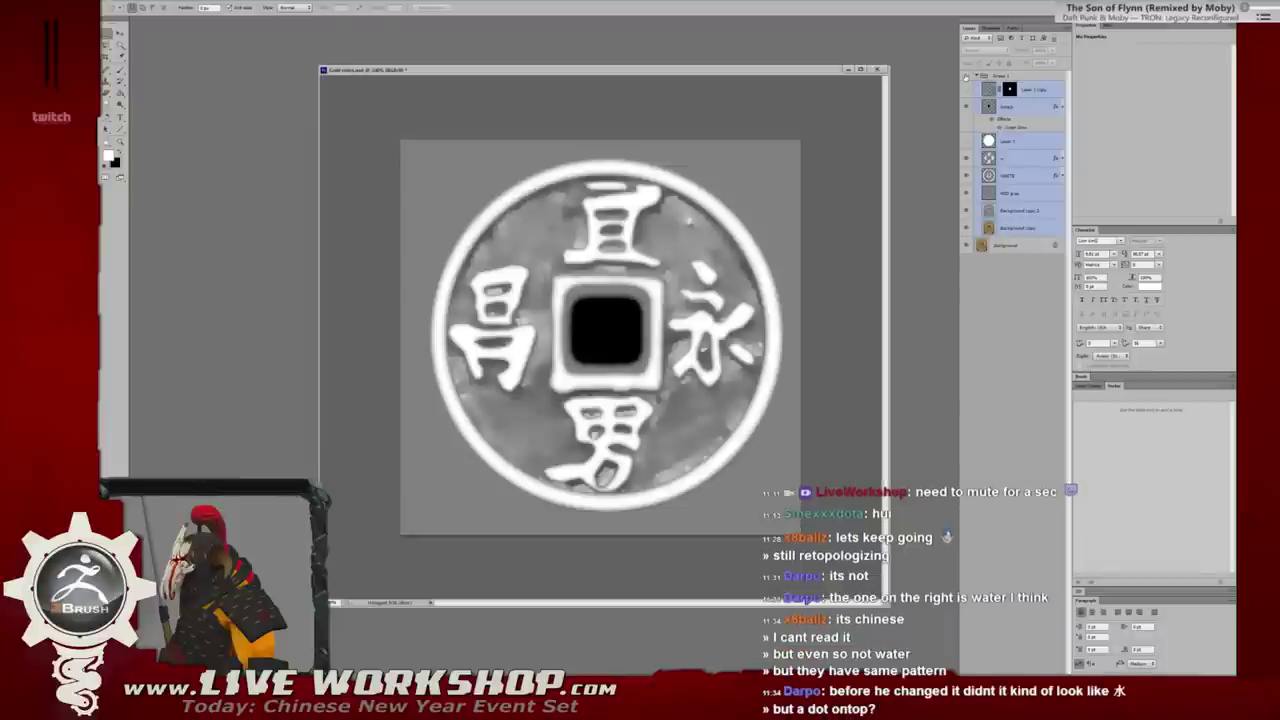
click(966, 77)
click(966, 77)
click(966, 77)
click(966, 77)
click(966, 77)
click(966, 77)
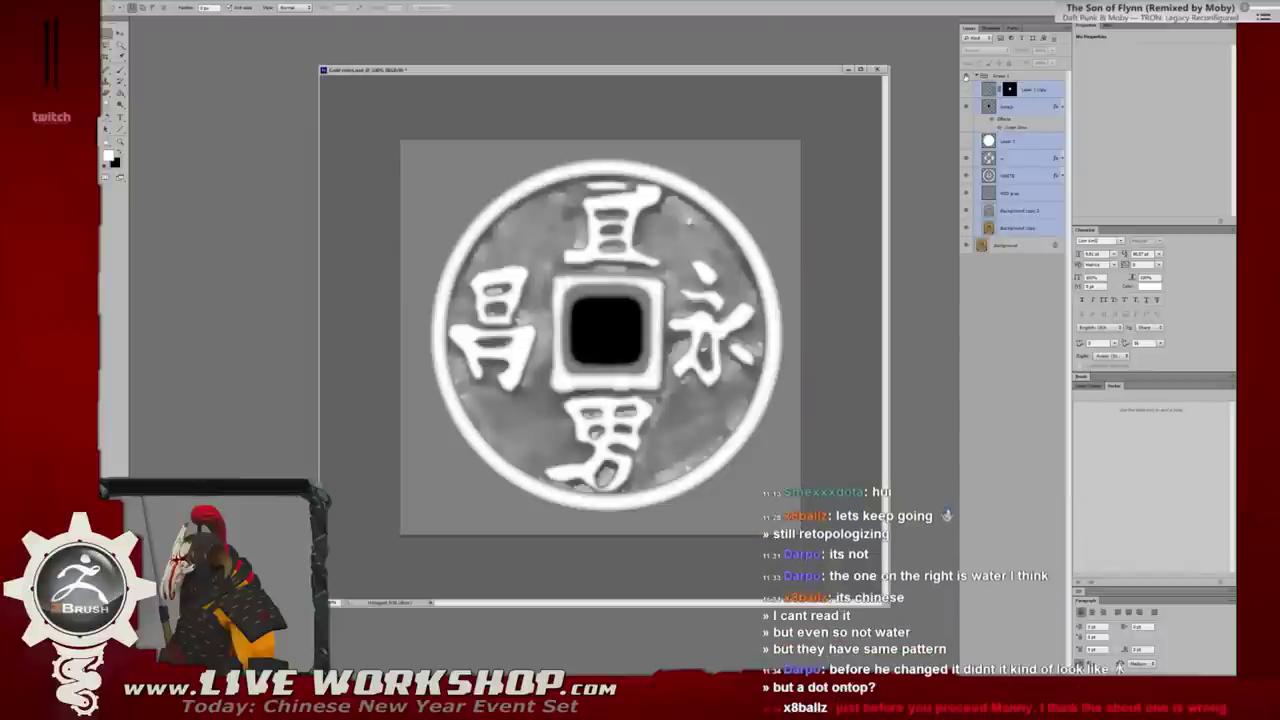
click(966, 77)
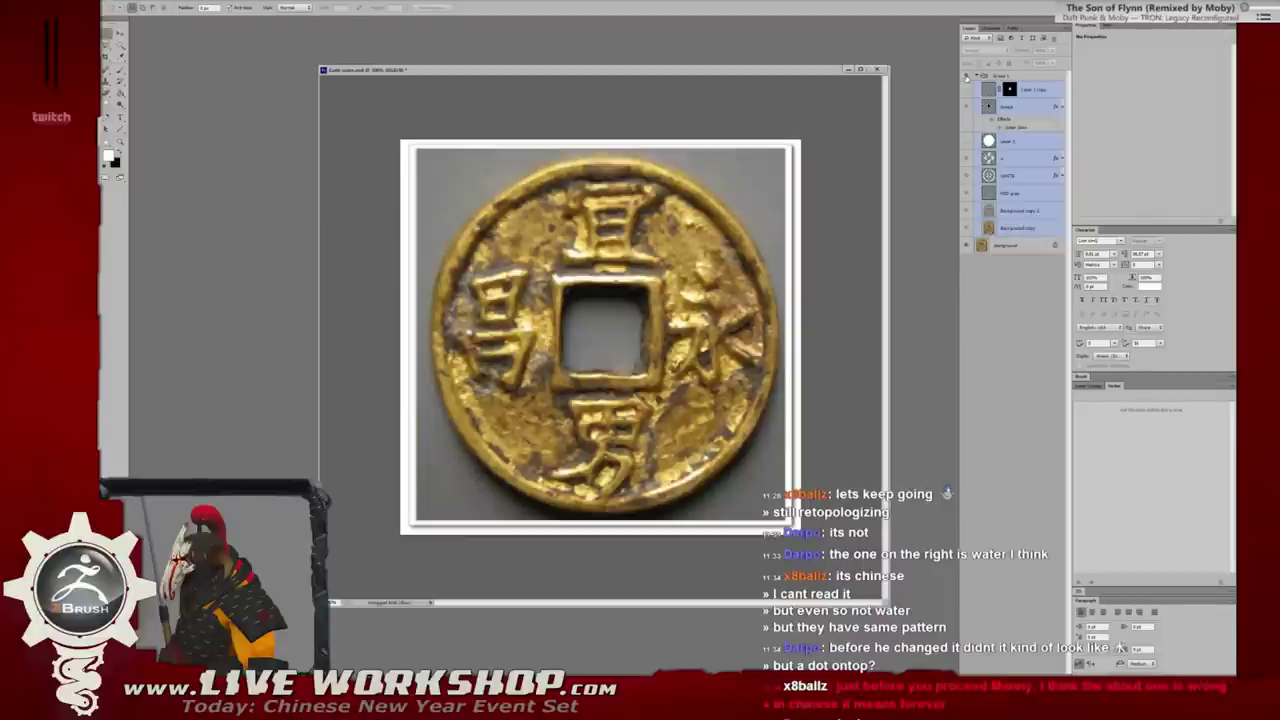
Compare the relief with the photo again, ending on the relief, and select the background copy layer.
click(966, 76)
click(966, 76)
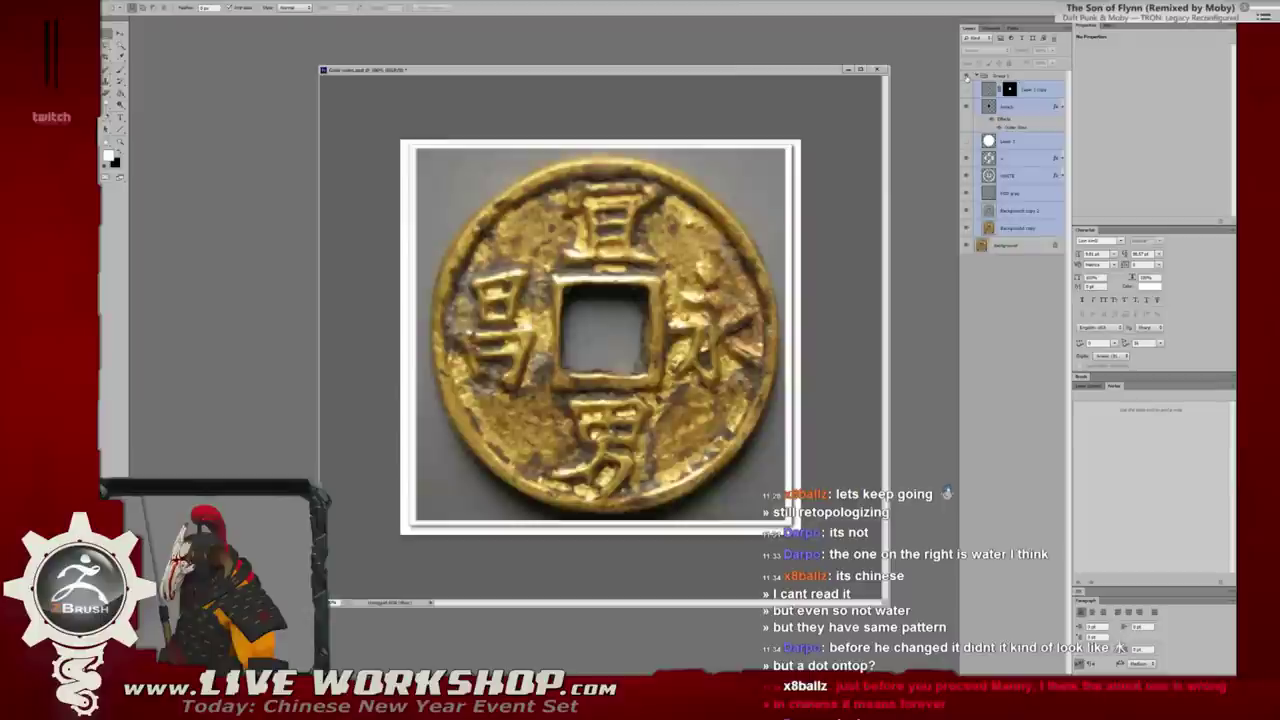
click(966, 76)
click(966, 76)
click(966, 76)
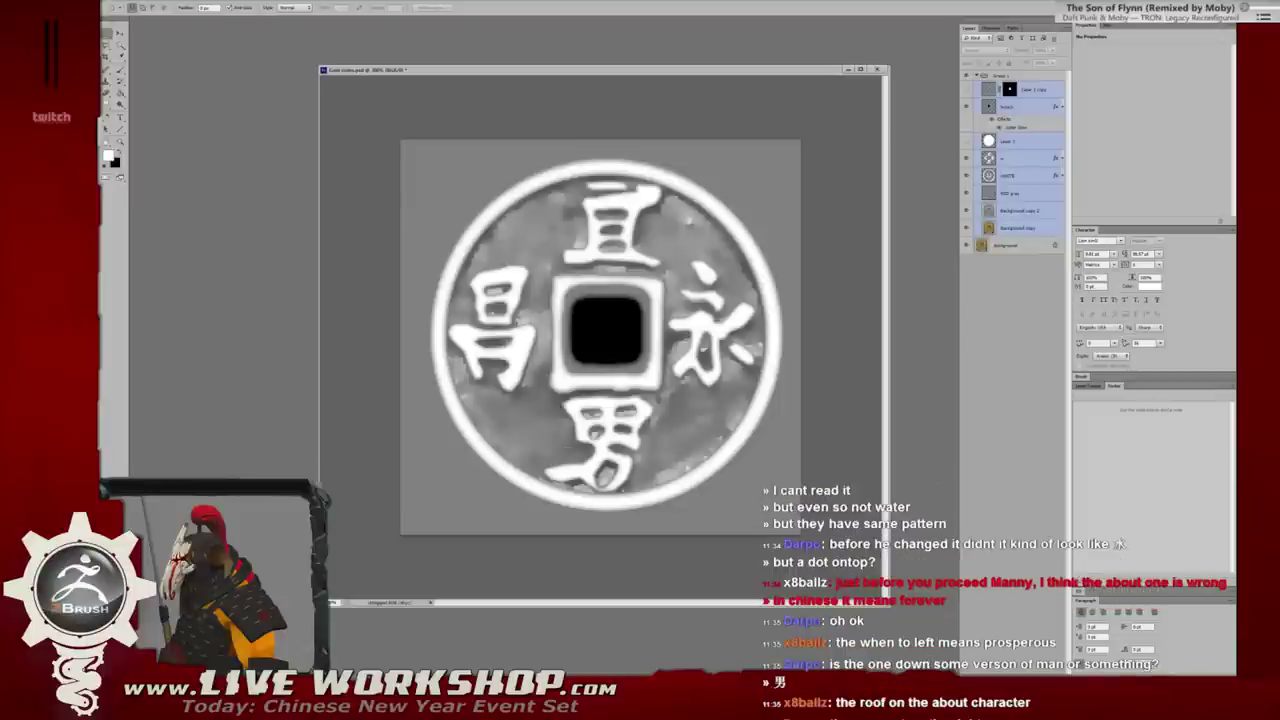
click(966, 76)
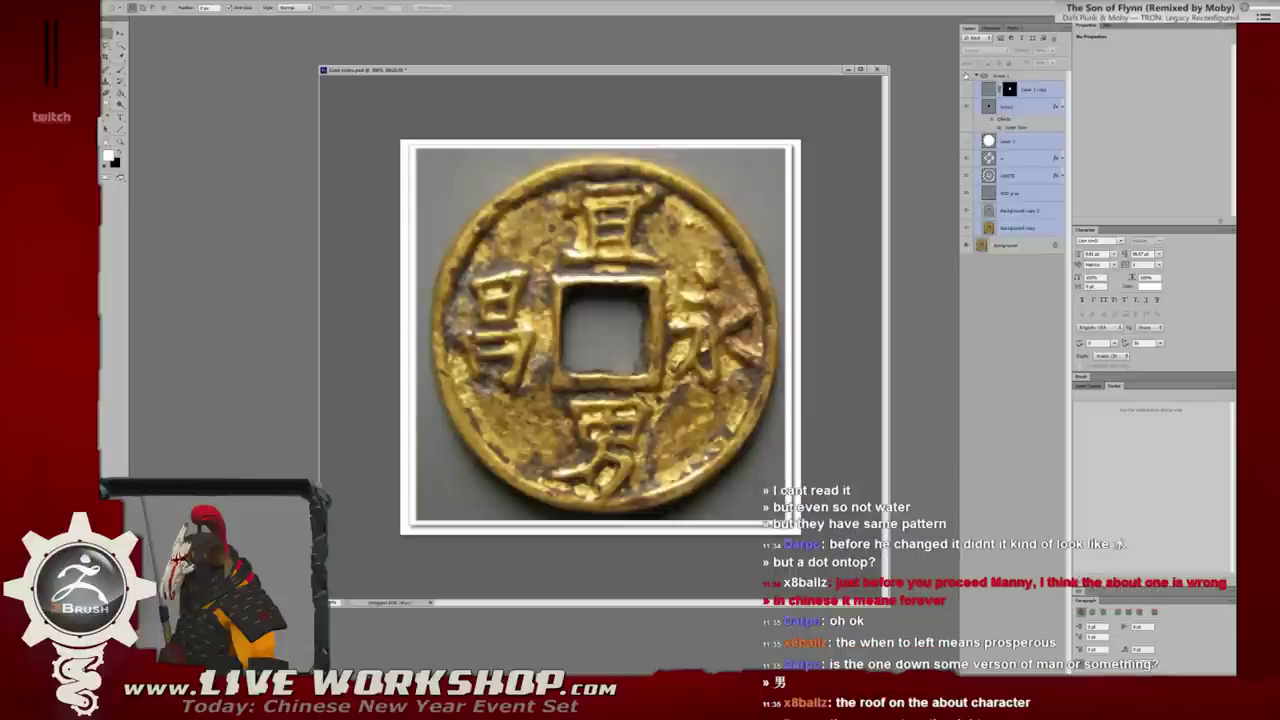
click(966, 76)
click(966, 76)
click(966, 76)
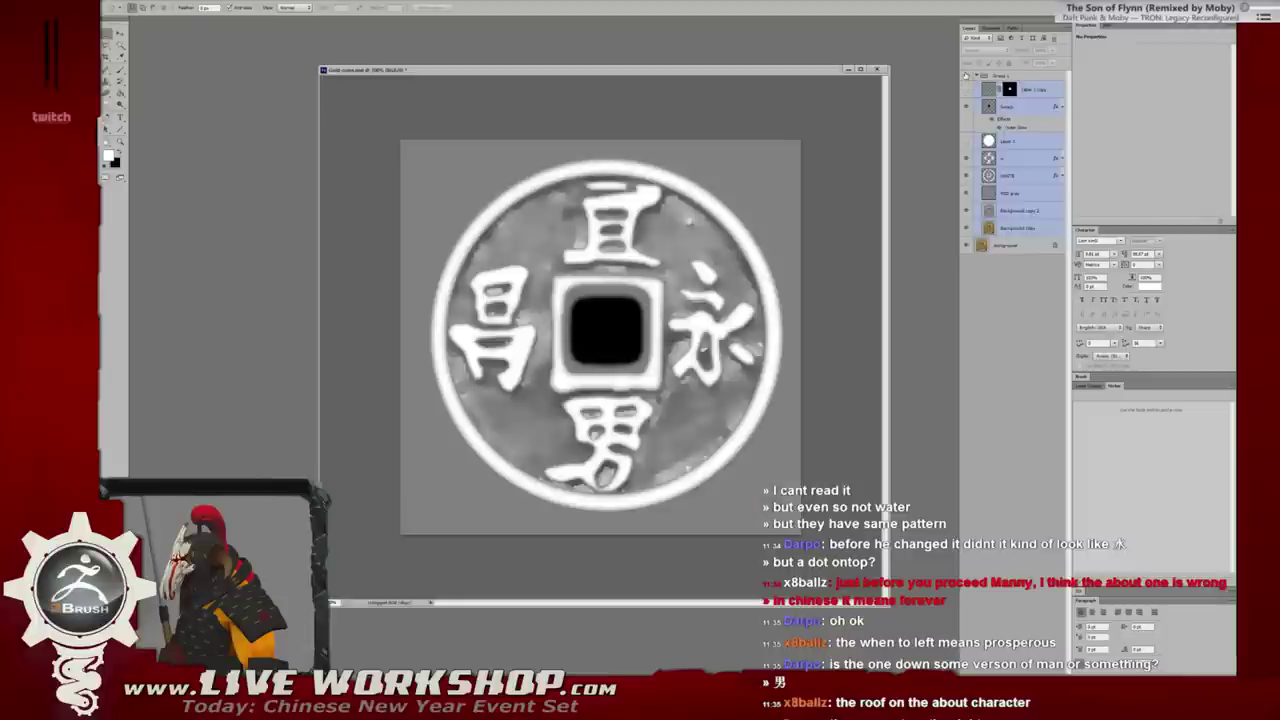
click(966, 76)
click(966, 76)
click(966, 76)
click(966, 76)
click(1027, 158)
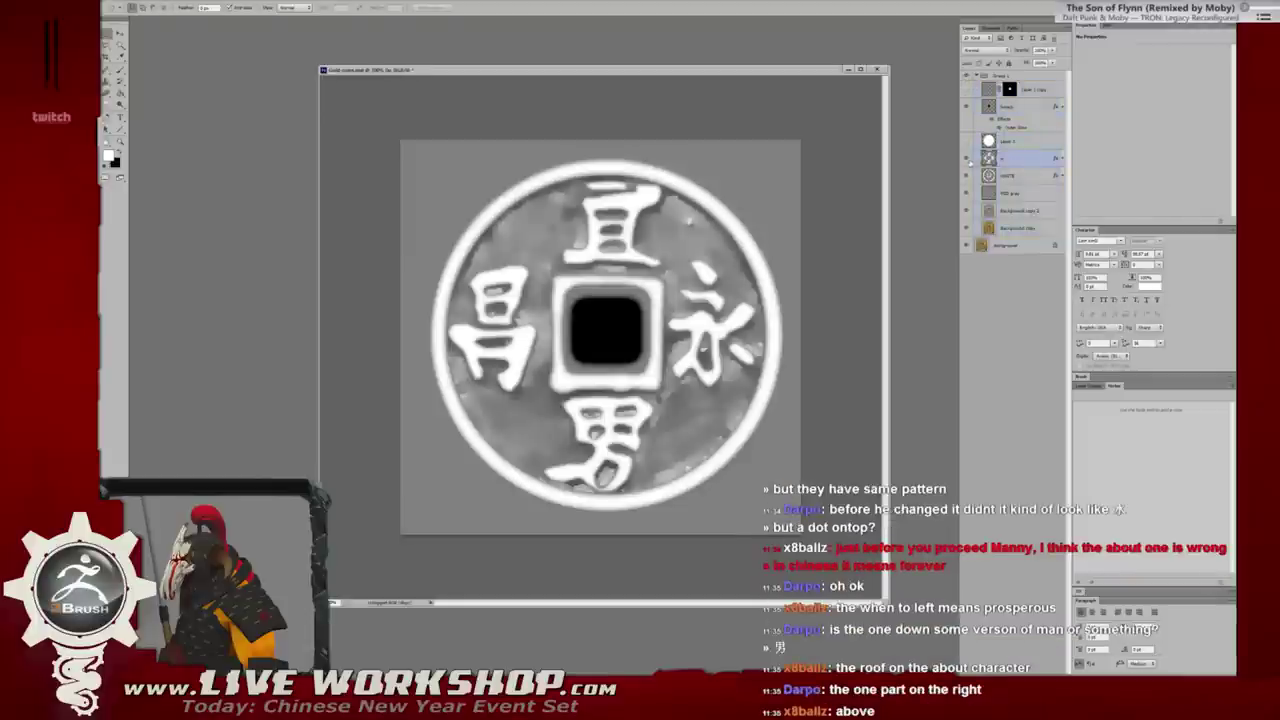
click(1010, 211)
Switch to the Smudge tool, check its brush preset, and zoom in on the relief.
key(r)
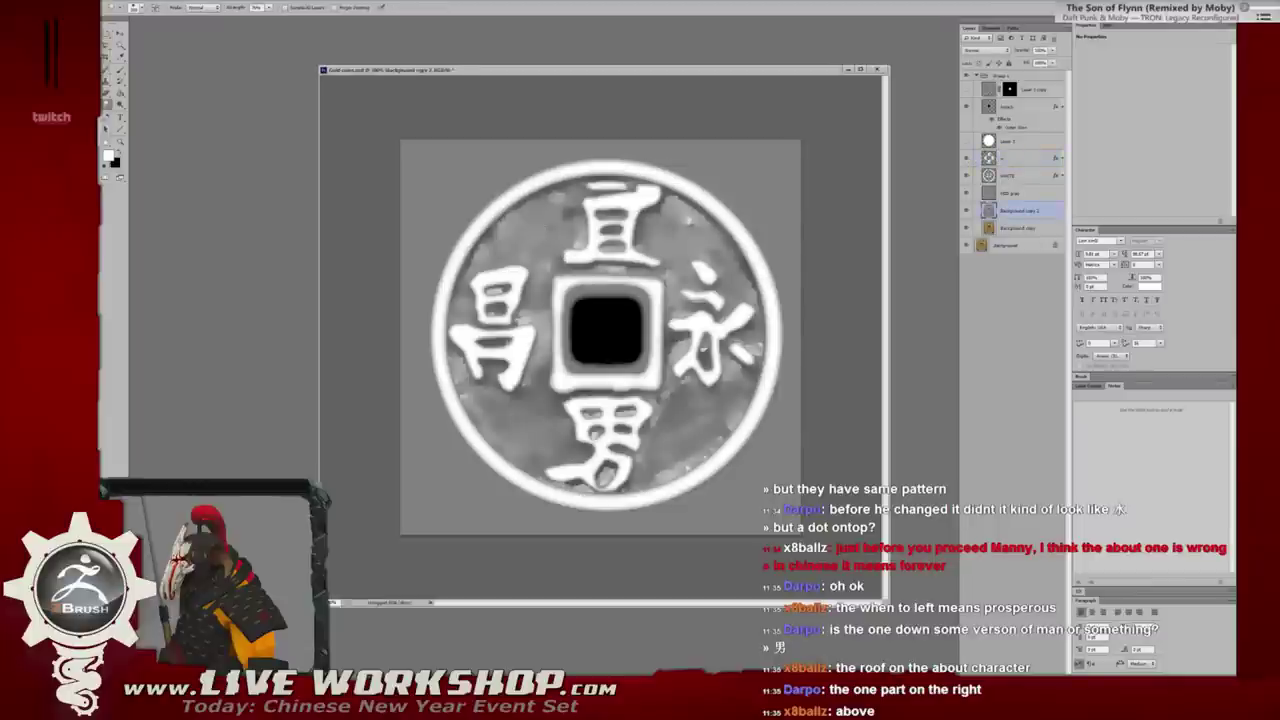
right_click(545, 267)
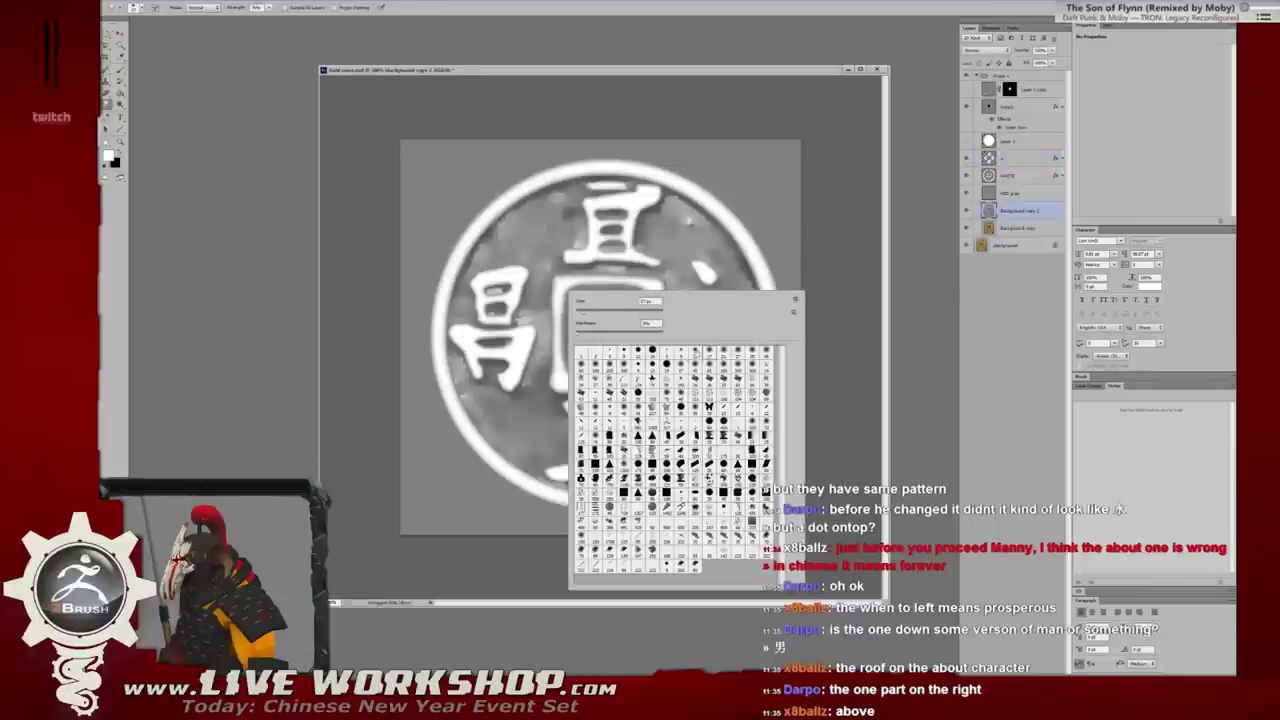
key(Escape)
alt+scroll(545, 267, up, 1)
alt+scroll(560, 266, up, 1)
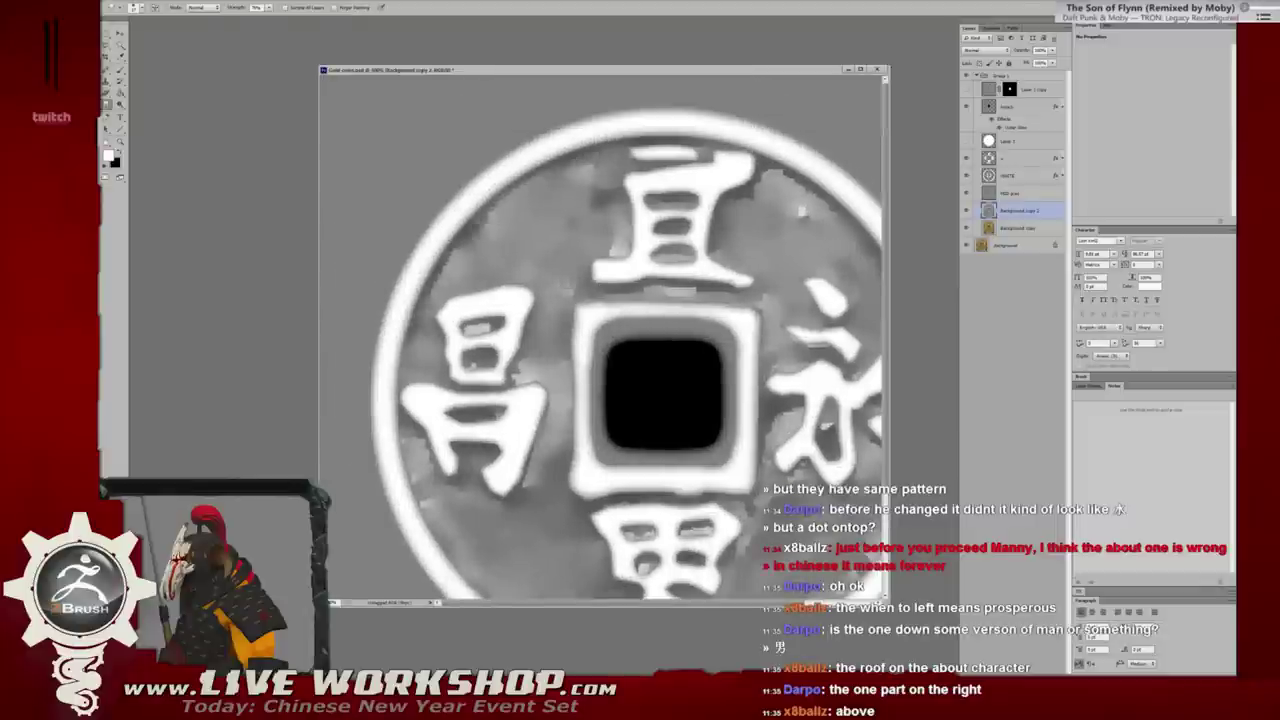
drag(663, 390, 585, 384)
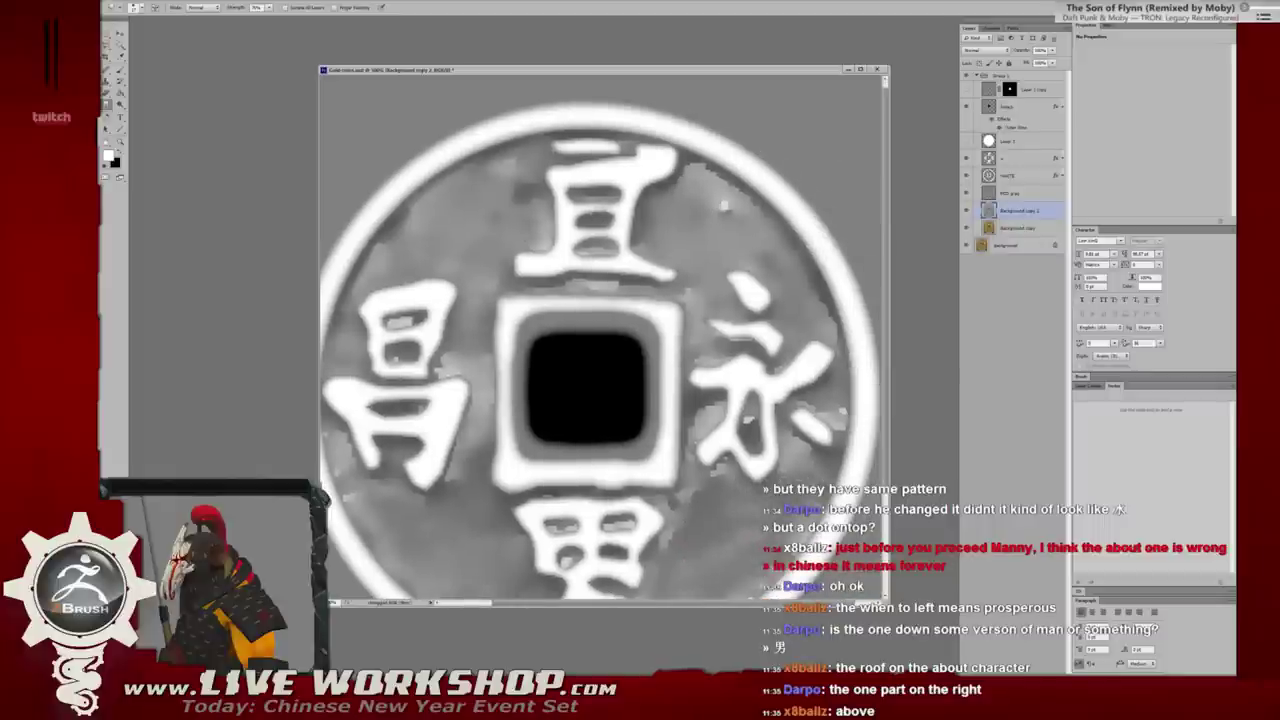
drag(600, 400, 570, 315)
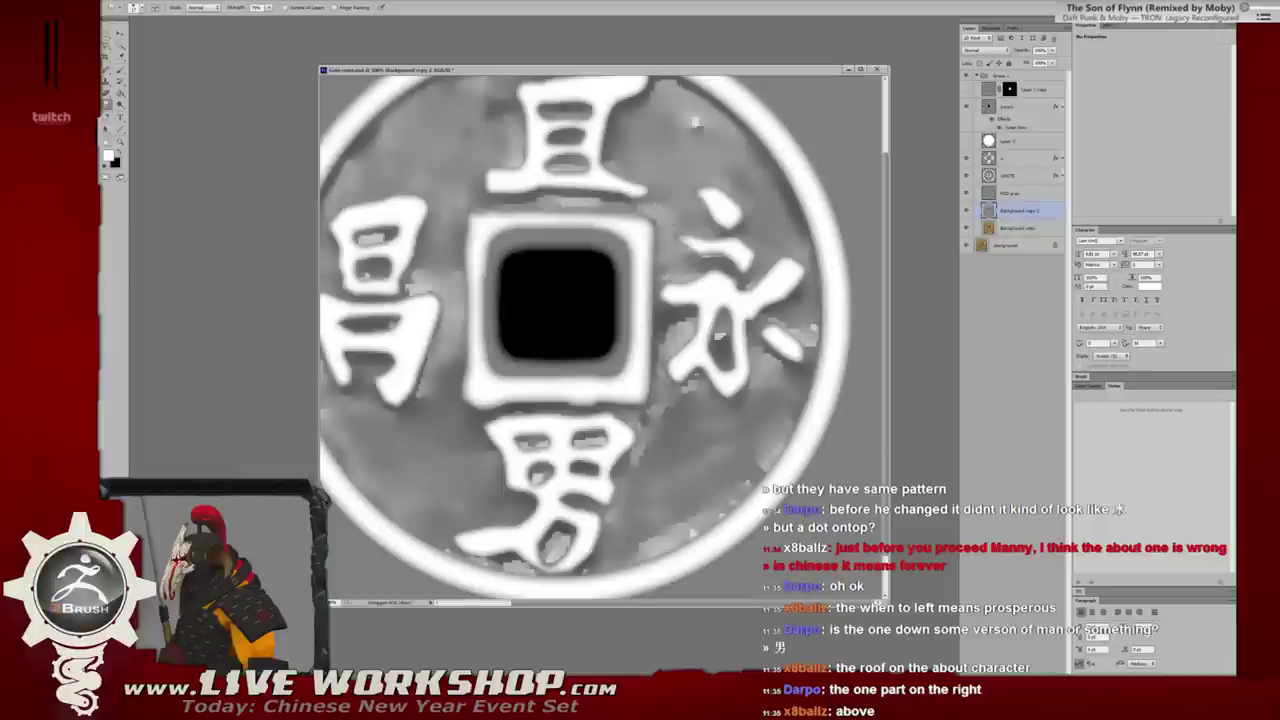
scroll(614, 205, down, 2)
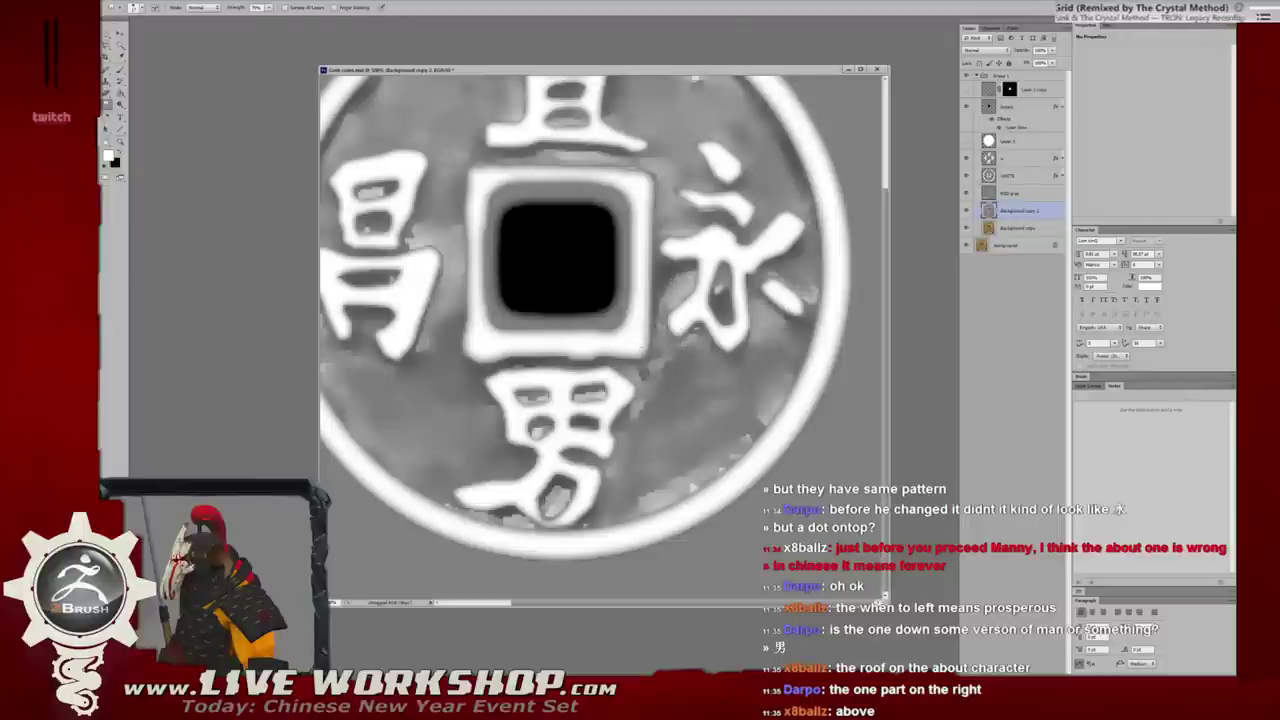
Pan across the coin's characters, zoom back out, and switch to ZBrush.
key(shift+Right)
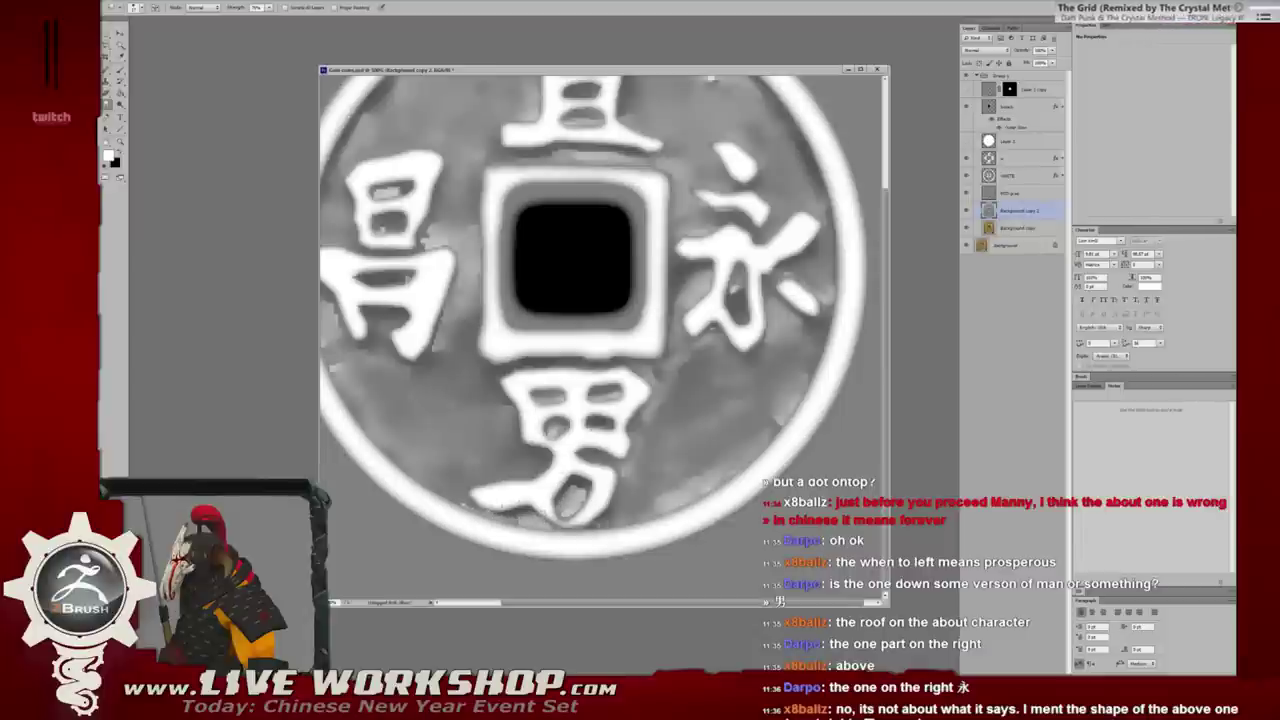
drag(647, 378, 705, 392)
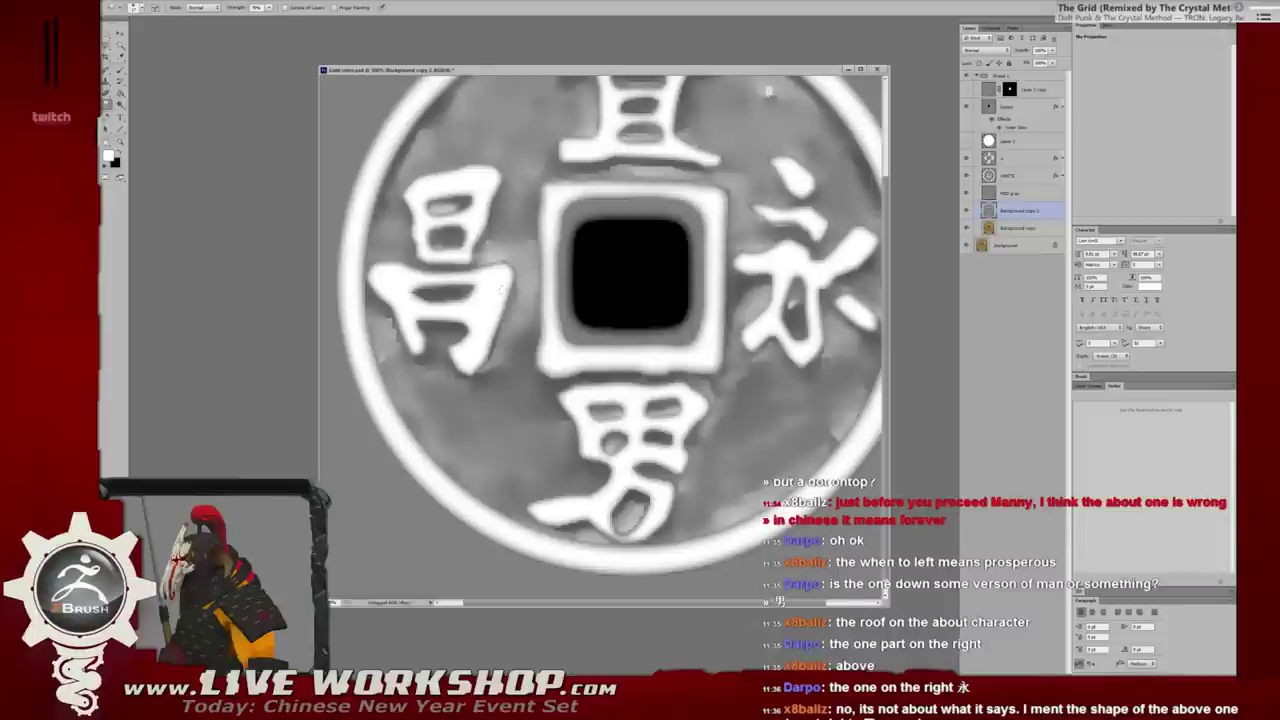
drag(768, 91, 722, 165)
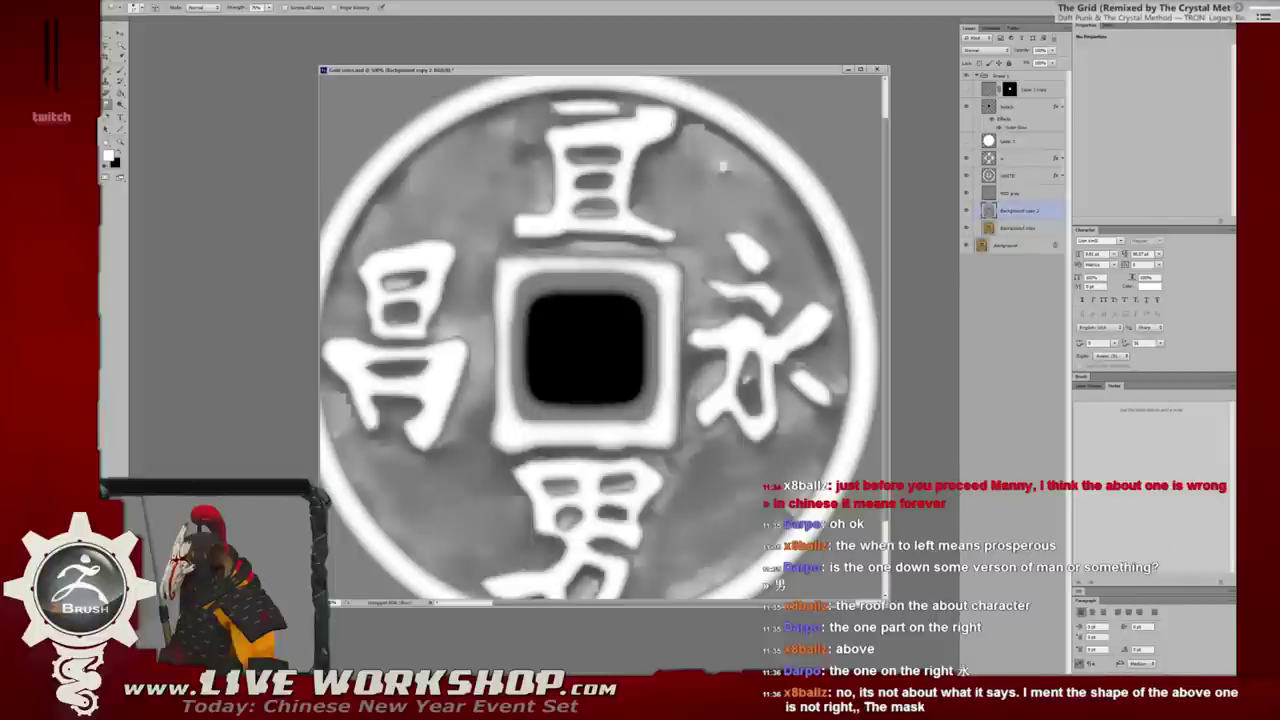
drag(722, 166, 695, 110)
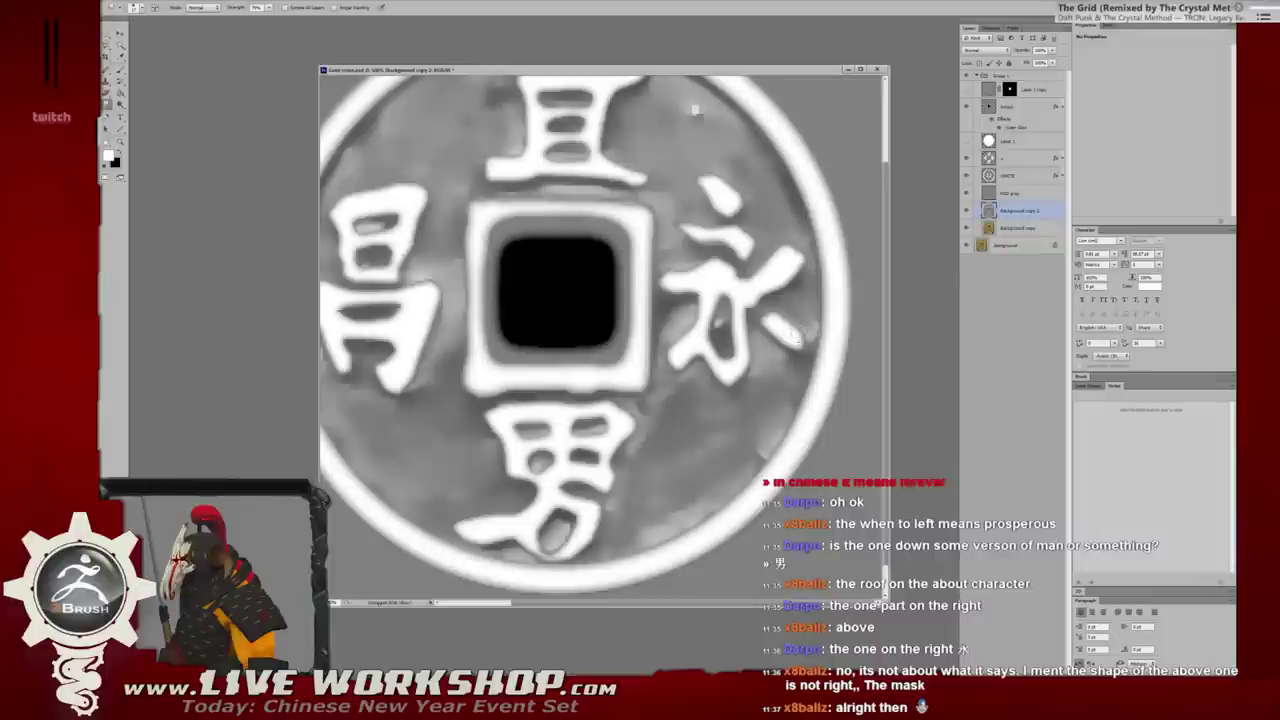
key(ctrl+minus)
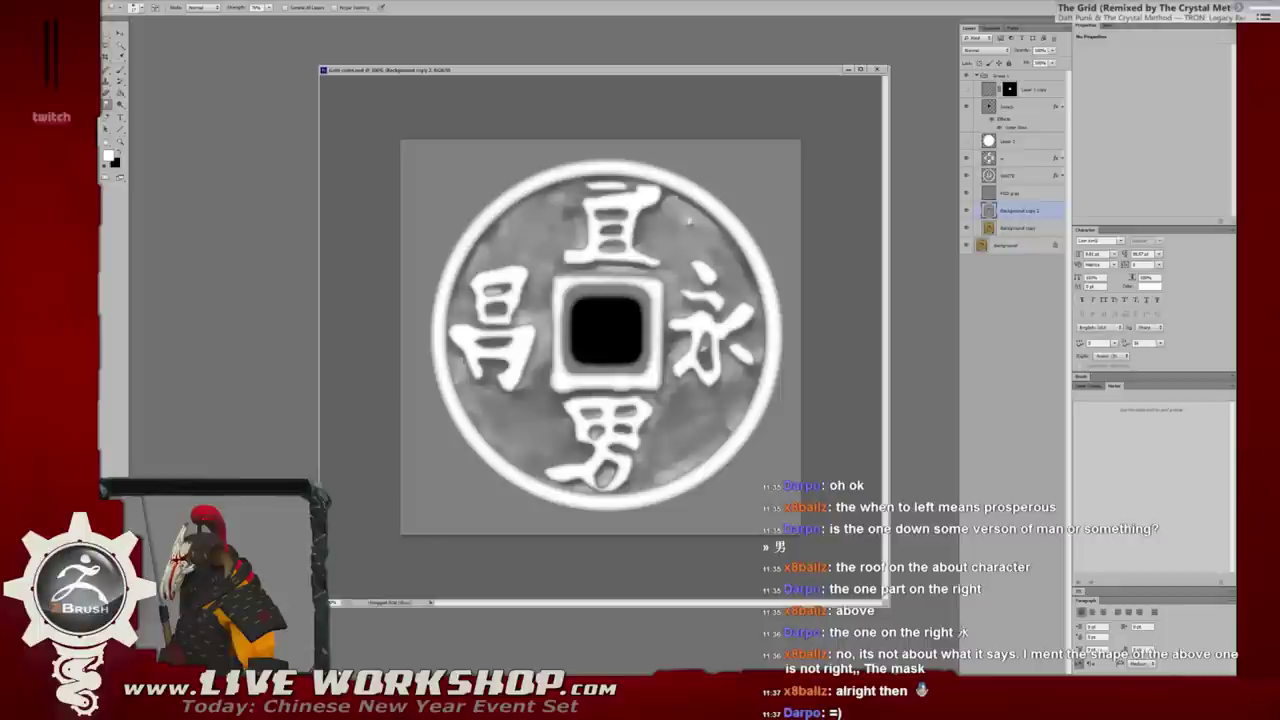
key(alt+Tab)
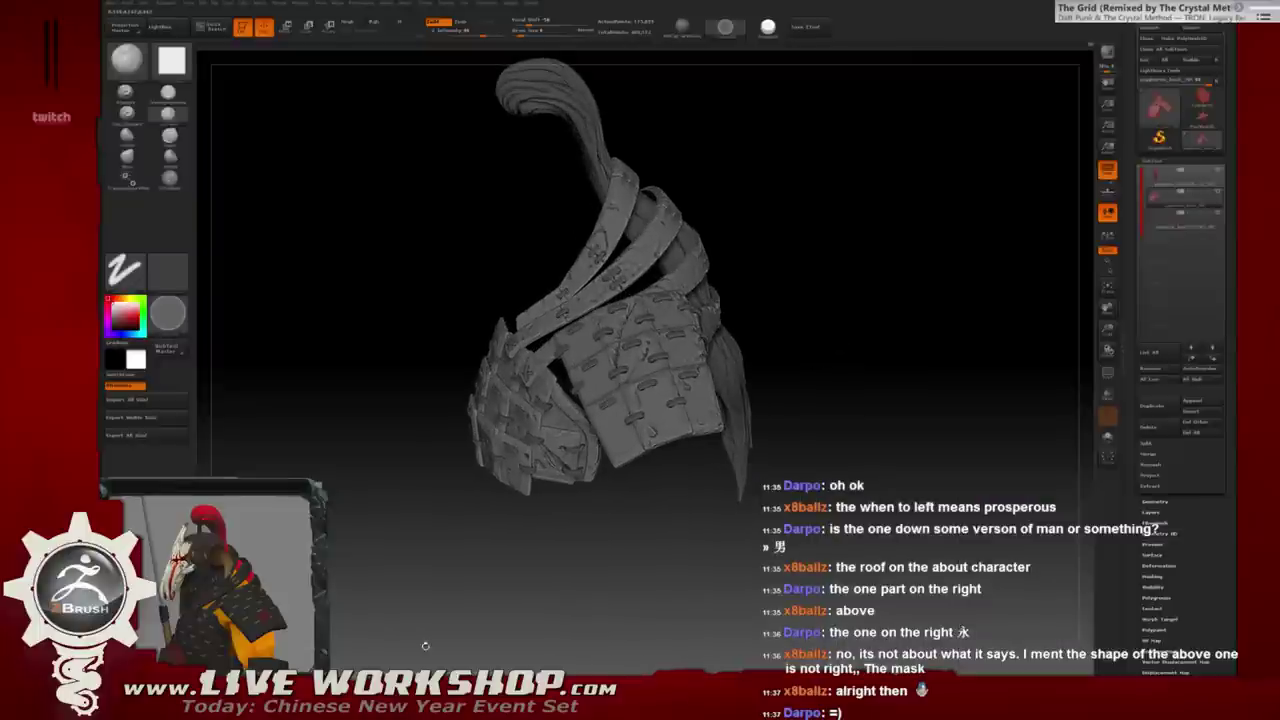
Bring up the armor model in Softimage and scale the red disc up slightly.
key(super)
key(alt+Tab)
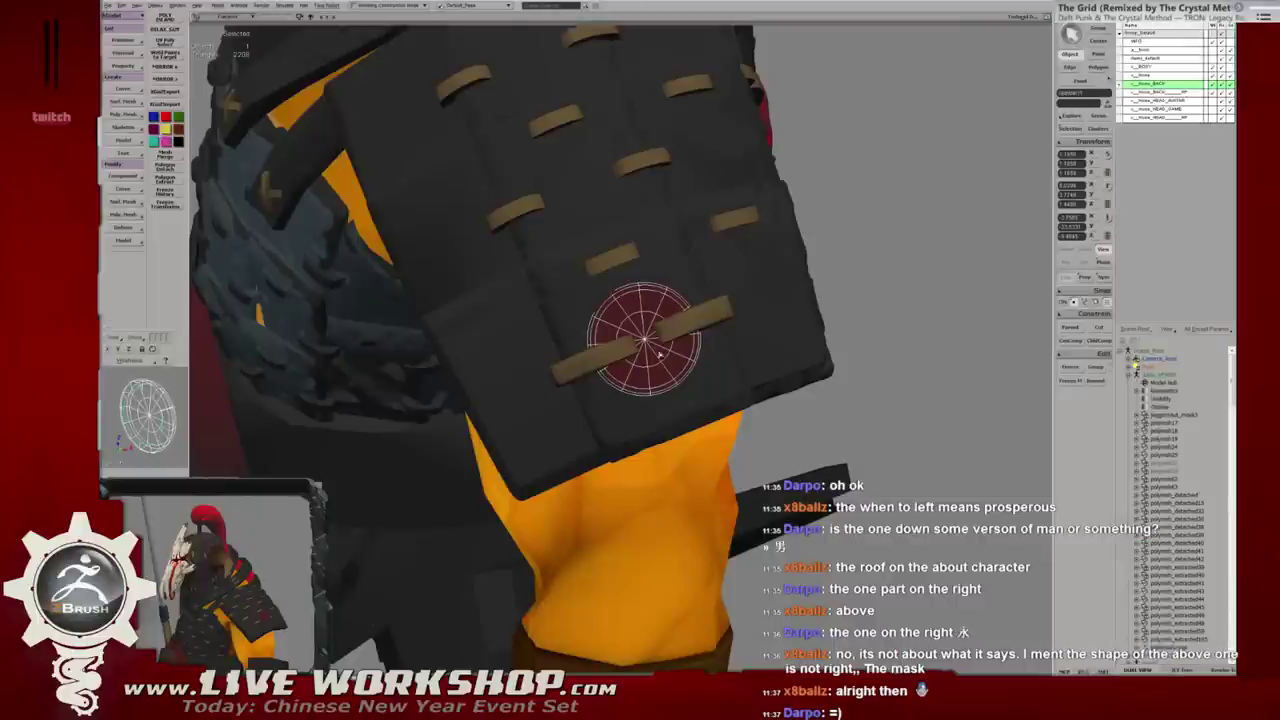
scroll(668, 356, up, 3)
key(r)
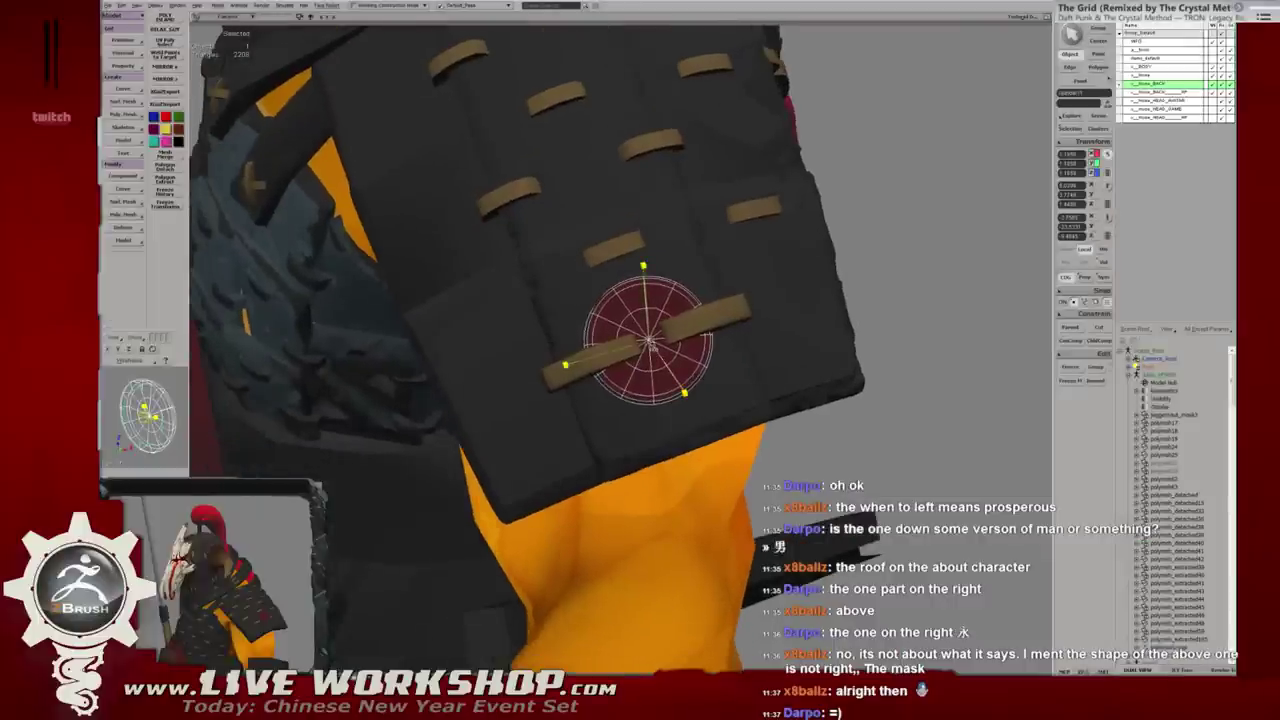
mouse_move(652, 343)
mouse_down()
mouse_move(695, 305)
mouse_move(640, 330)
mouse_move(646, 357)
mouse_move(625, 277)
mouse_move(640, 300)
mouse_up()
key(w)
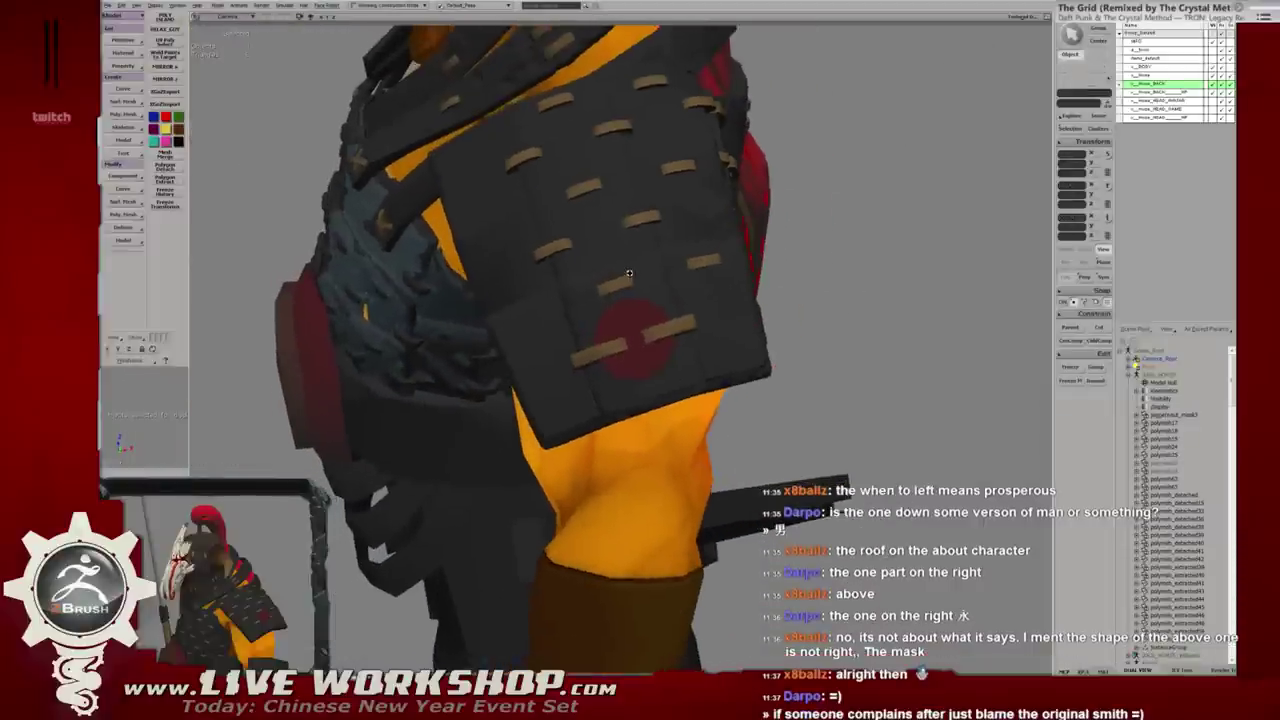
Merge the two strap pieces with Skinning, then select the red shoulder disc.
click(597, 355)
right_click(605, 305)
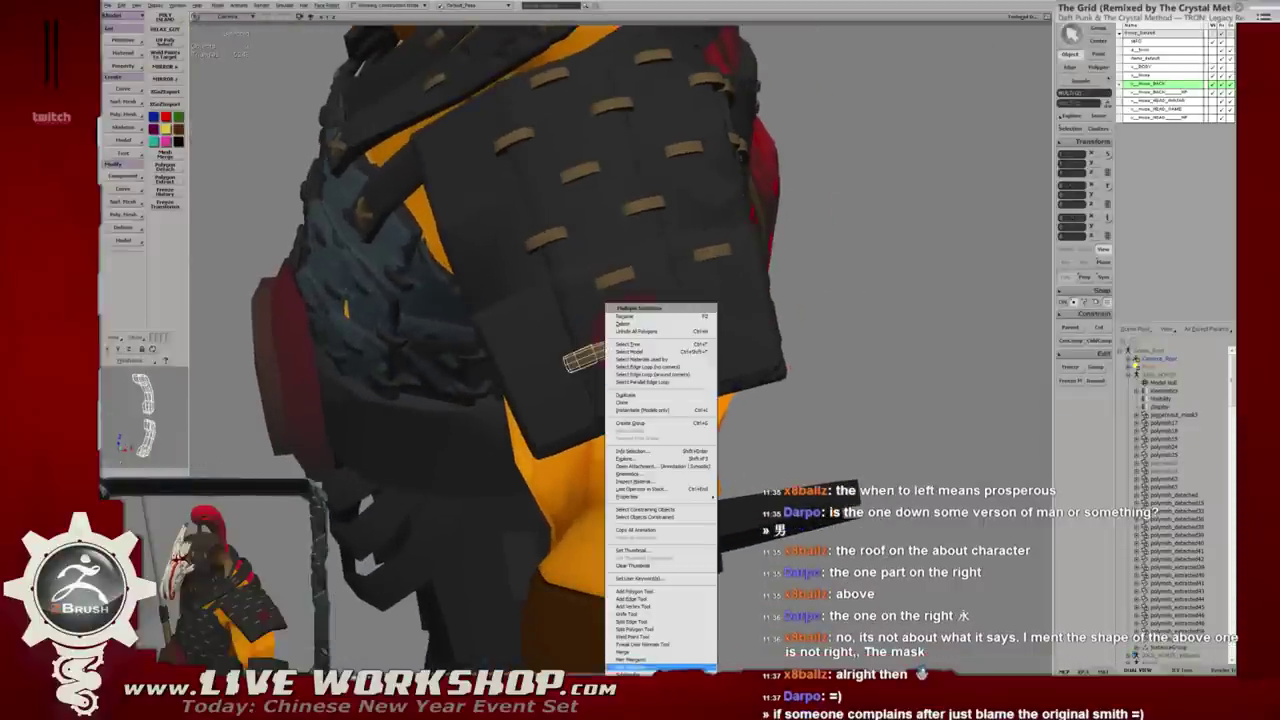
click(628, 651)
key(Down)
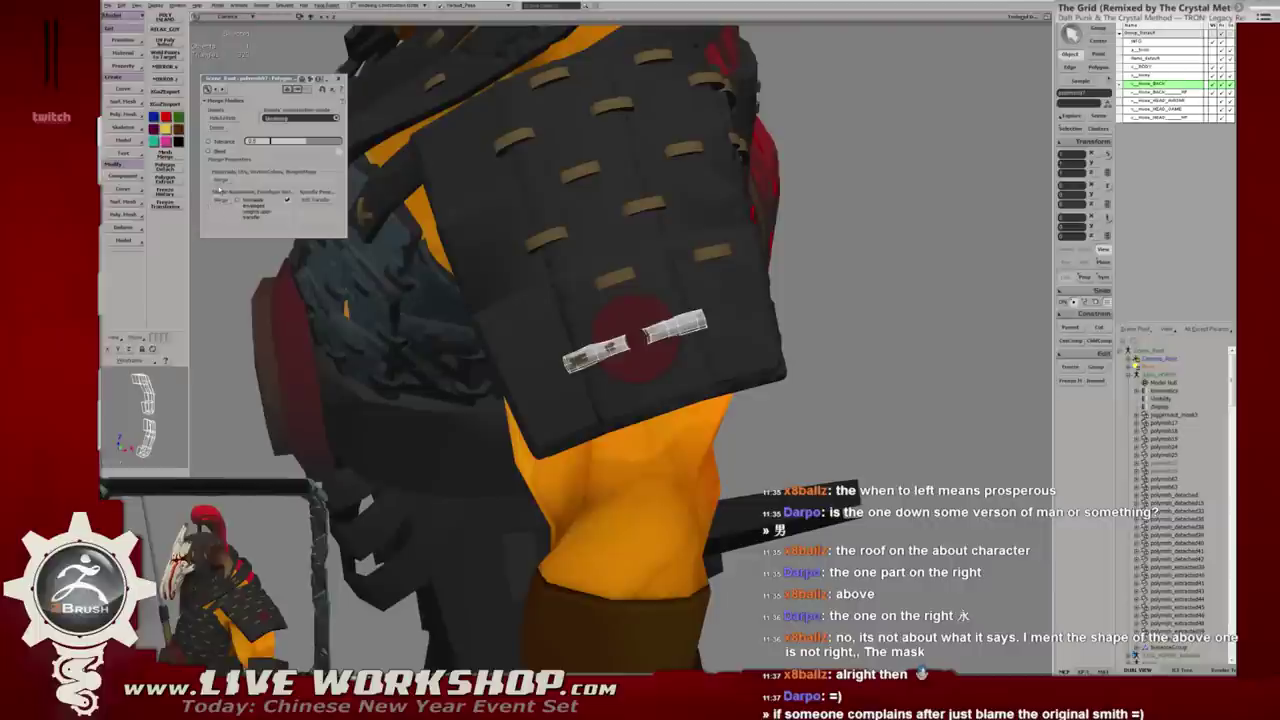
key(Return)
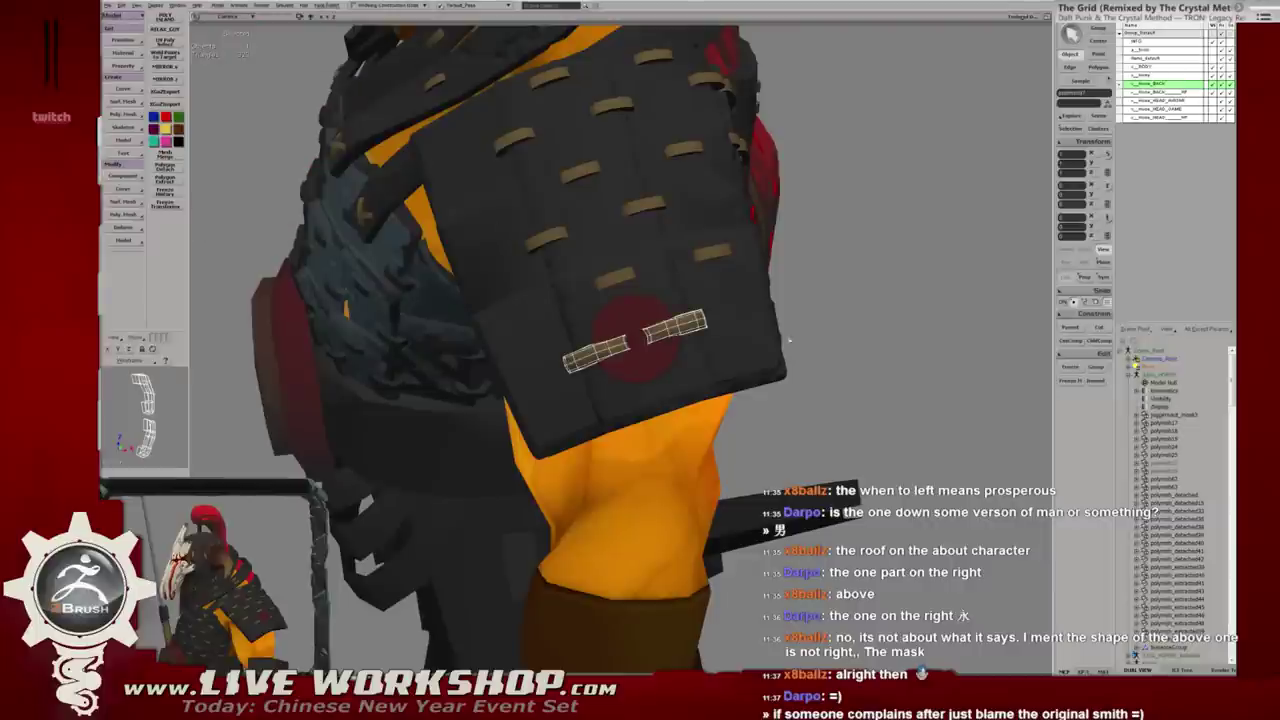
click(669, 338)
scroll(675, 333, up, 1)
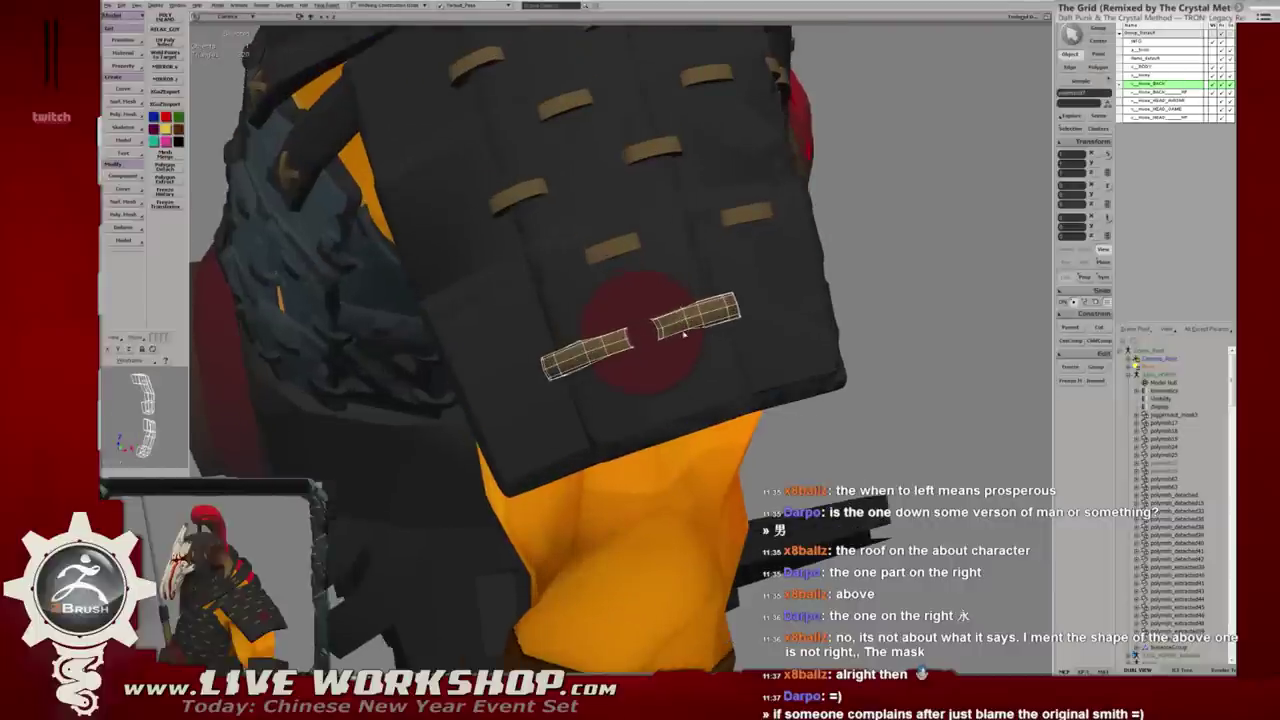
scroll(681, 328, up, 1)
scroll(681, 328, down, 2)
alt+drag(681, 328, 648, 345)
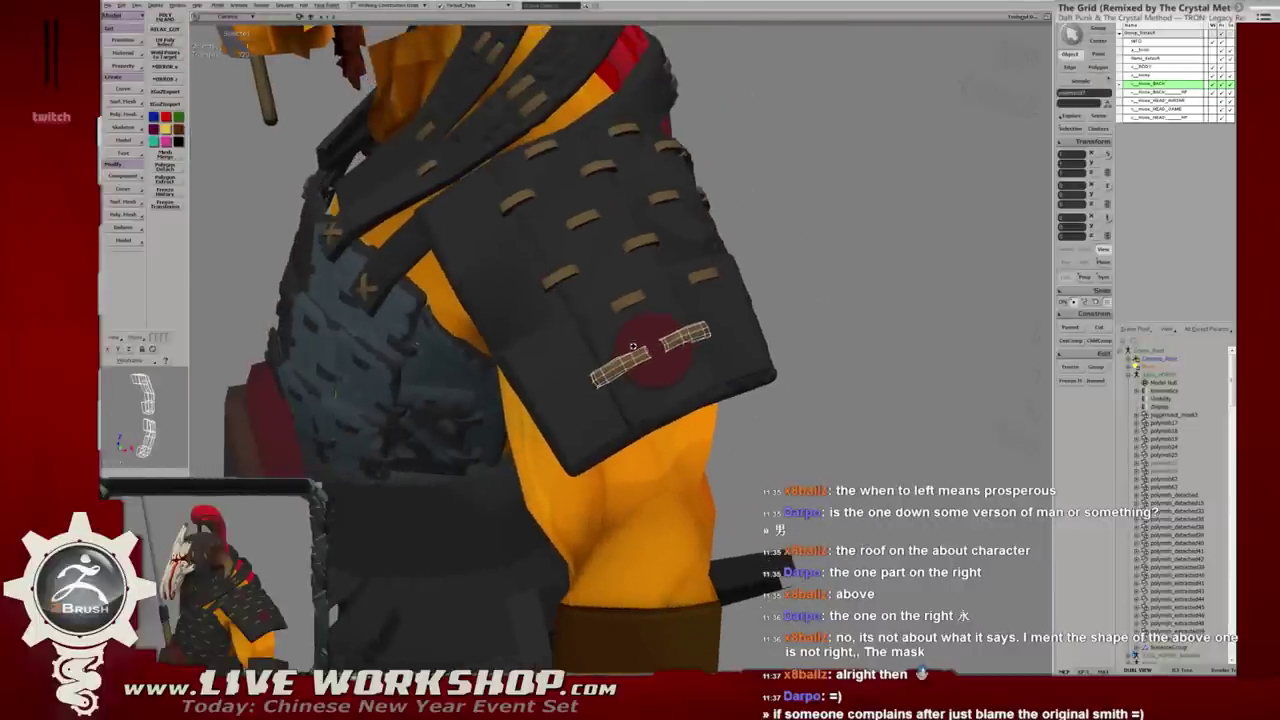
click(648, 345)
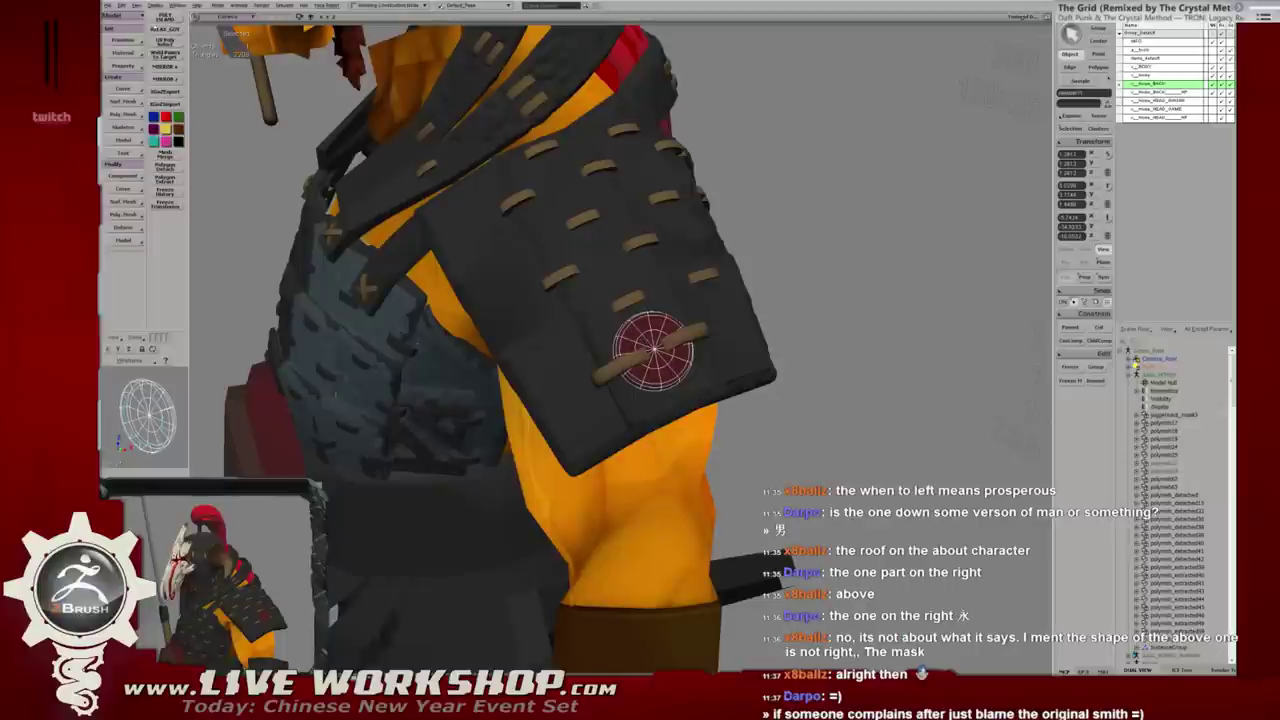
click(107, 5)
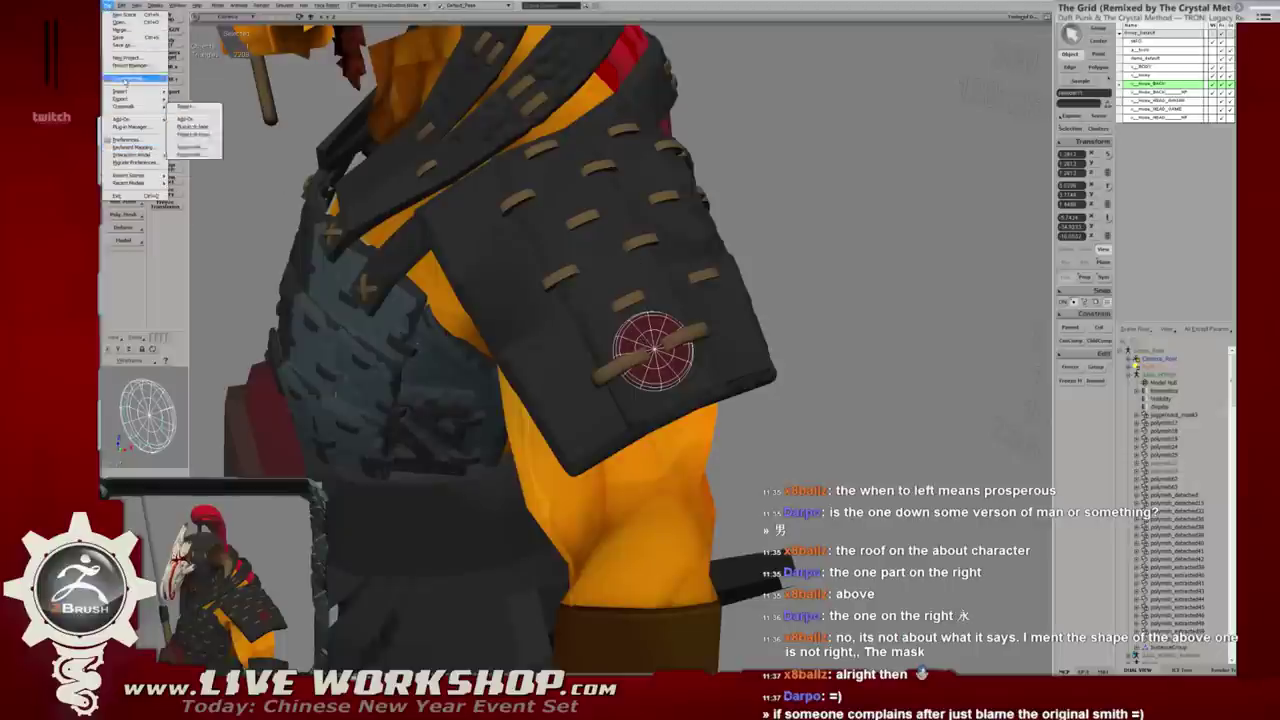
mouse_move(126, 99)
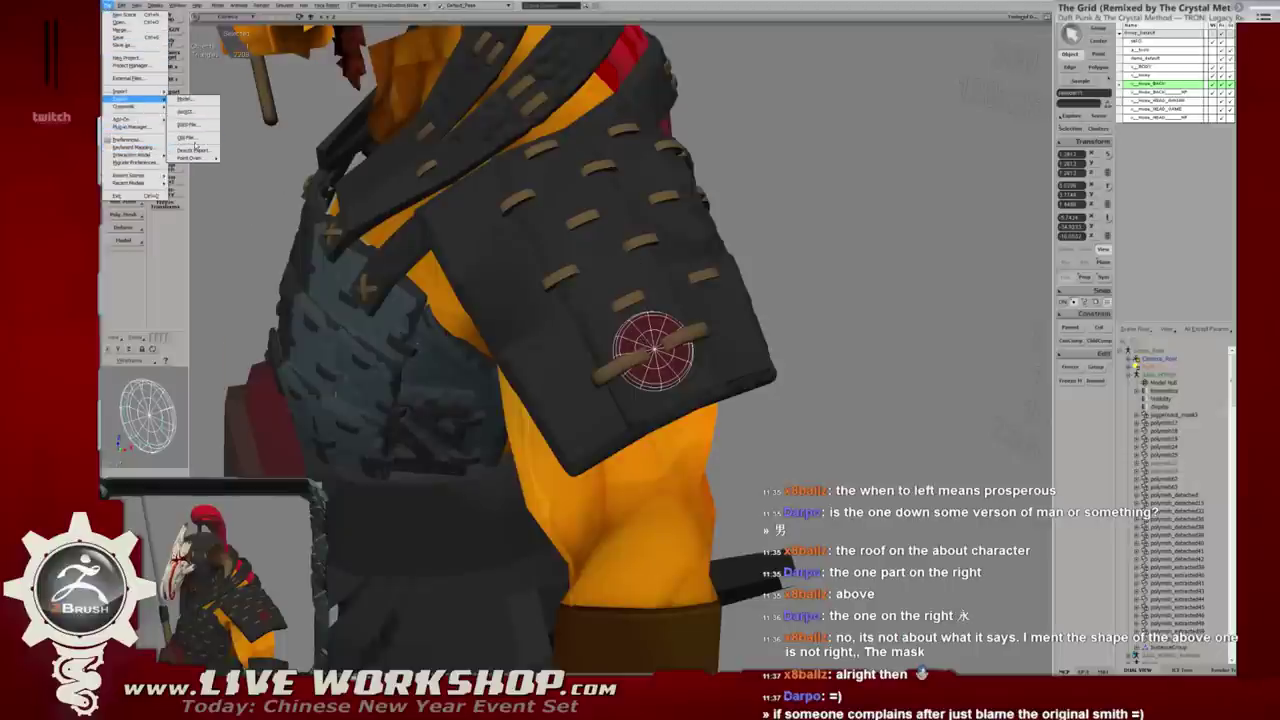
Export the red coin disc as an OBJ file into the project's ZBrush folder.
click(186, 137)
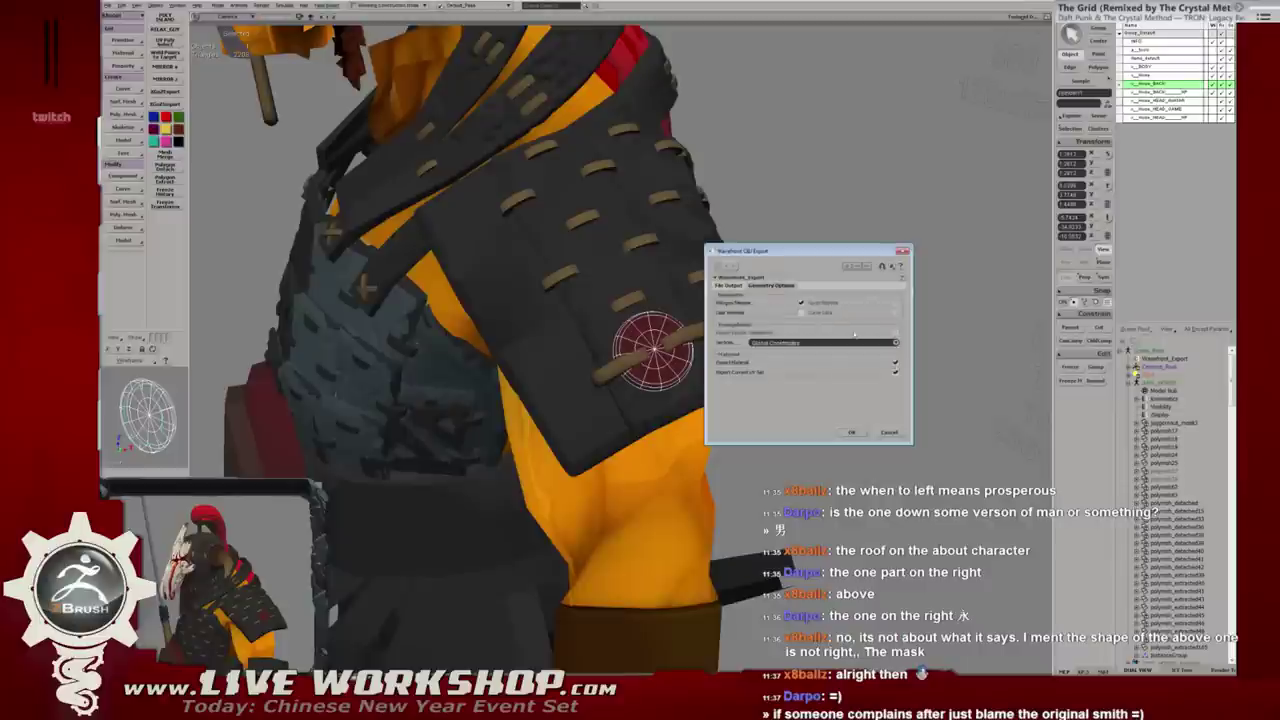
click(892, 306)
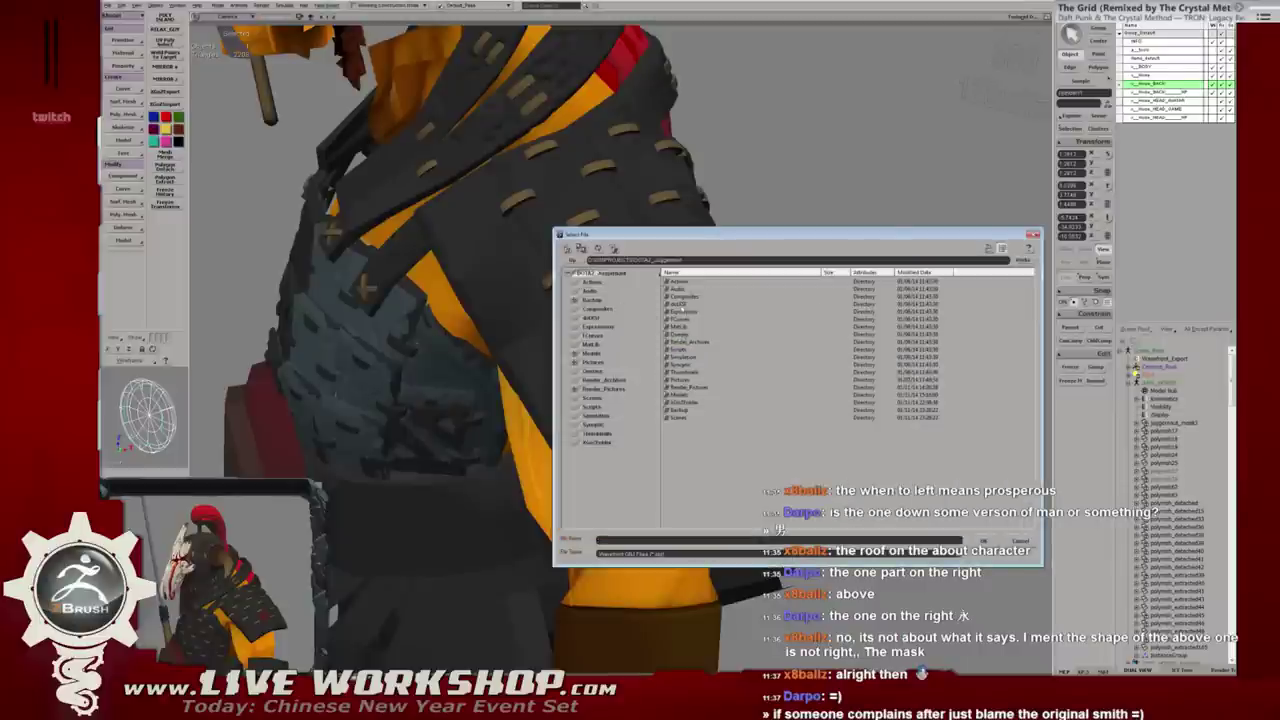
double_click(680, 395)
key(BackSpace)
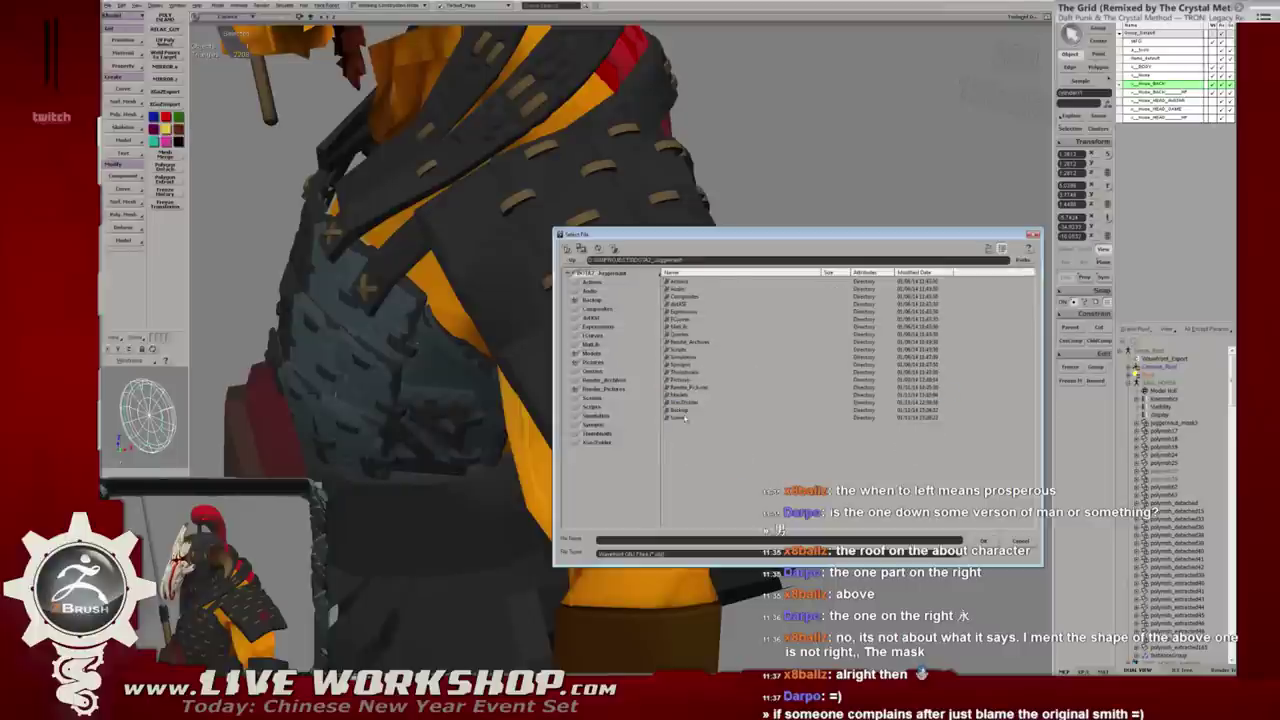
double_click(687, 405)
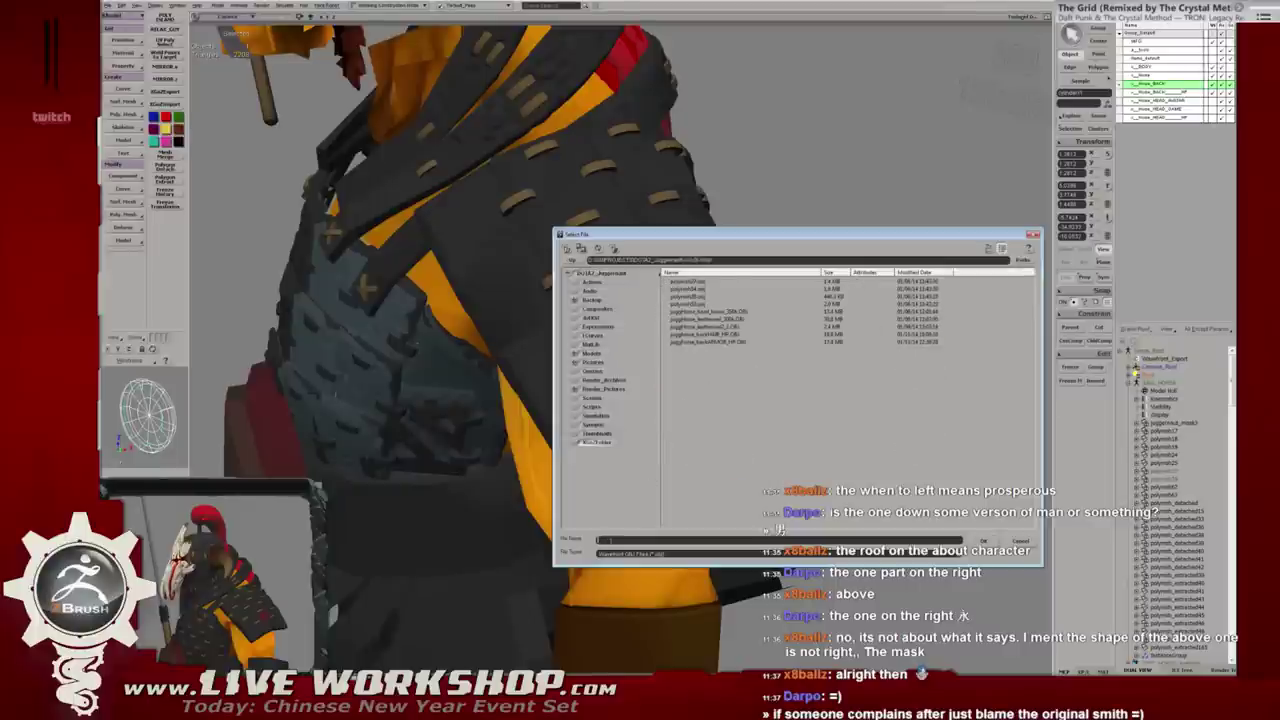
text(p)
key(Return)
key(Return)
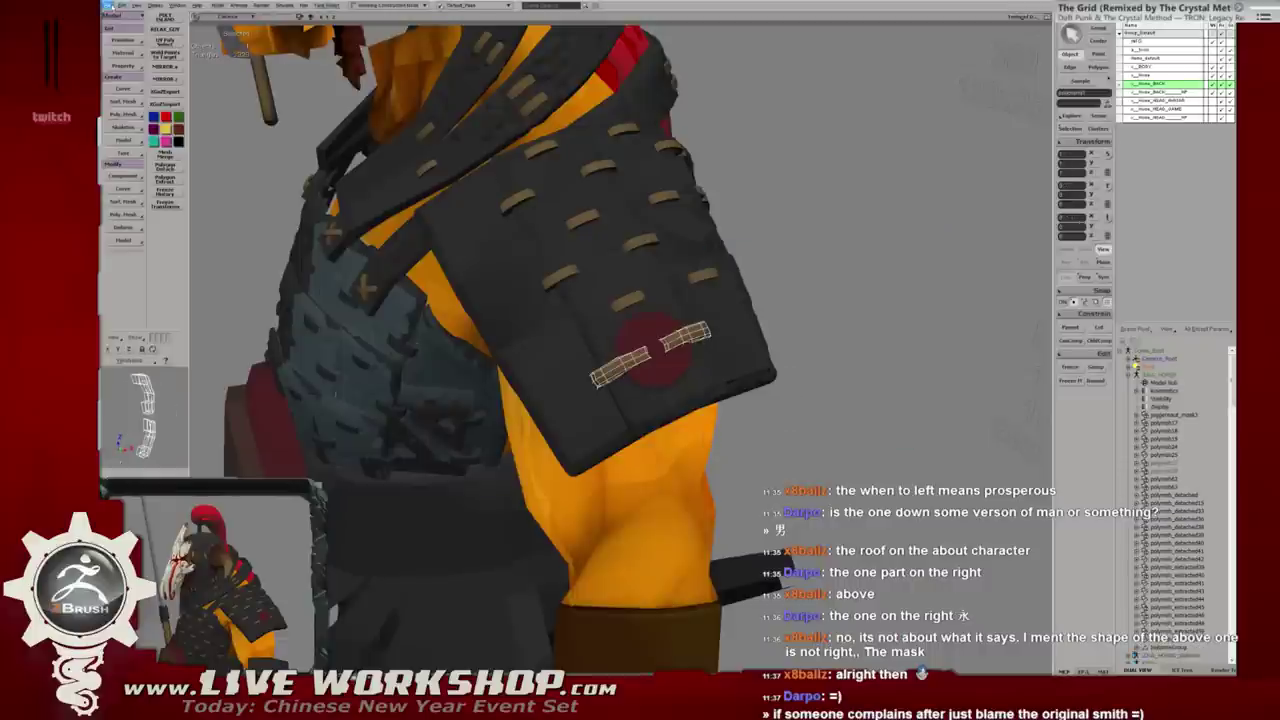
Export the straps as an OBJ named after the coin file plus '_low', then switch to ZBrush.
click(110, 5)
mouse_move(128, 99)
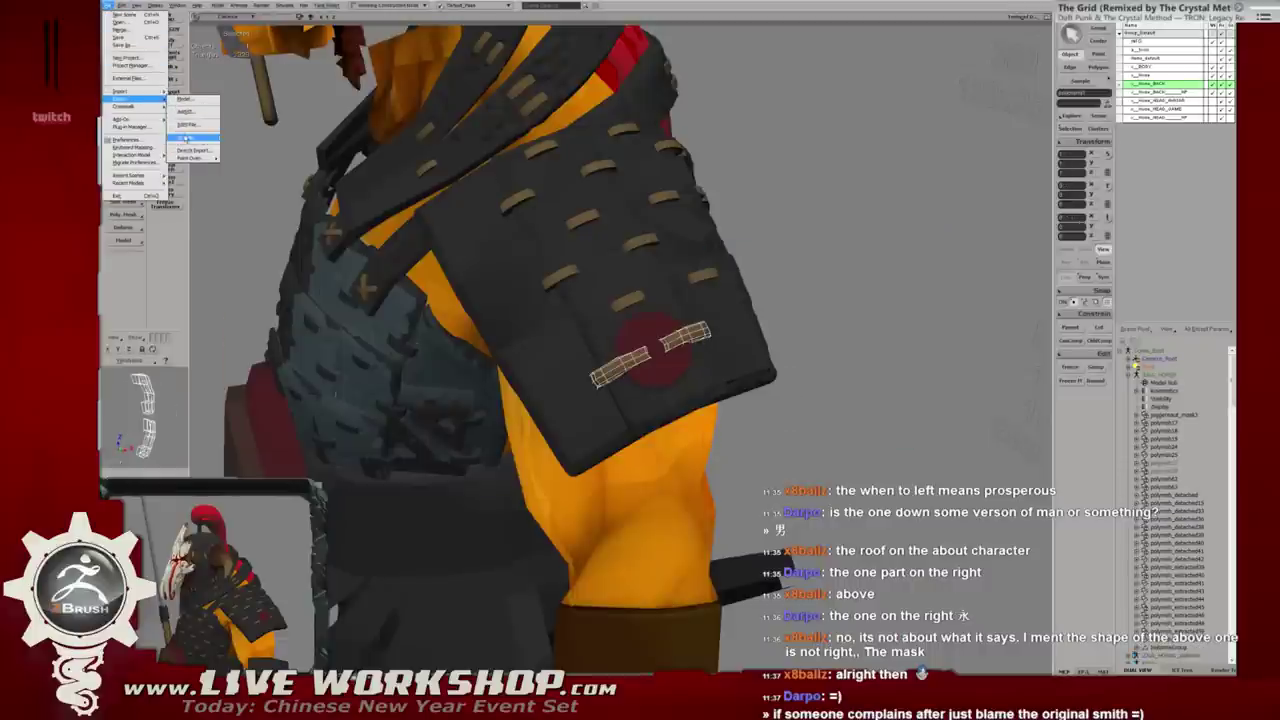
click(187, 122)
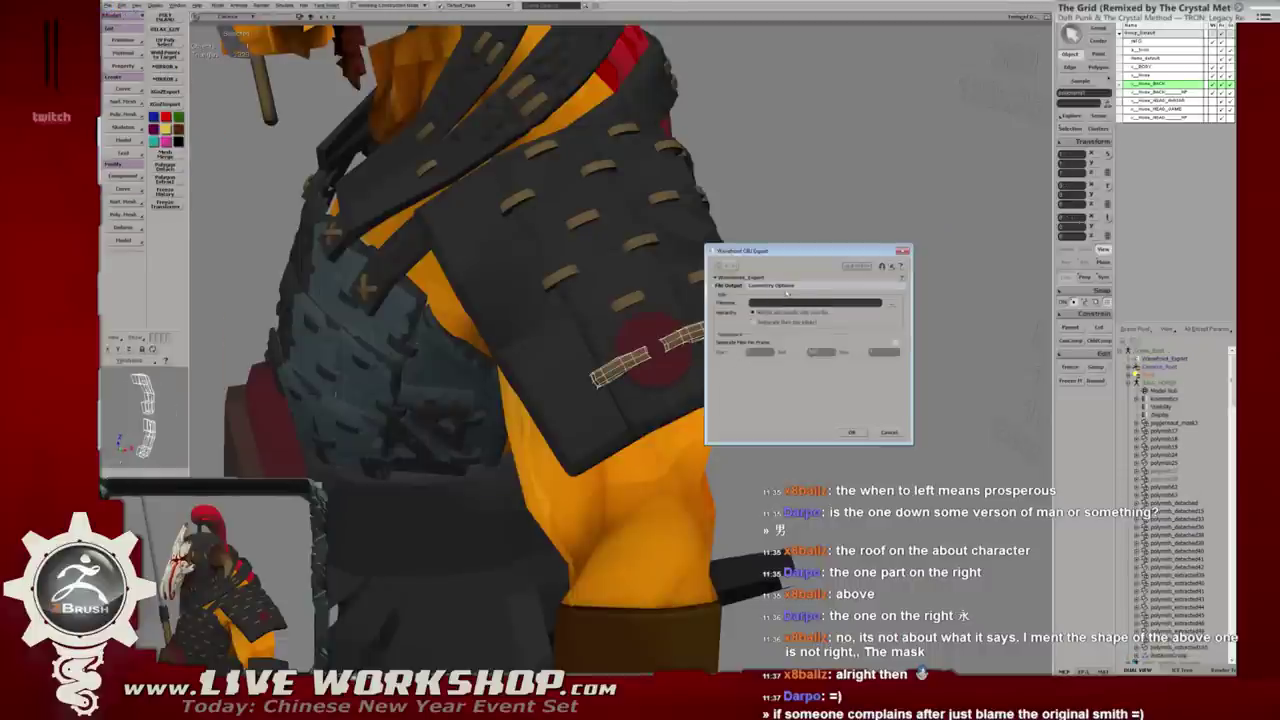
click(886, 298)
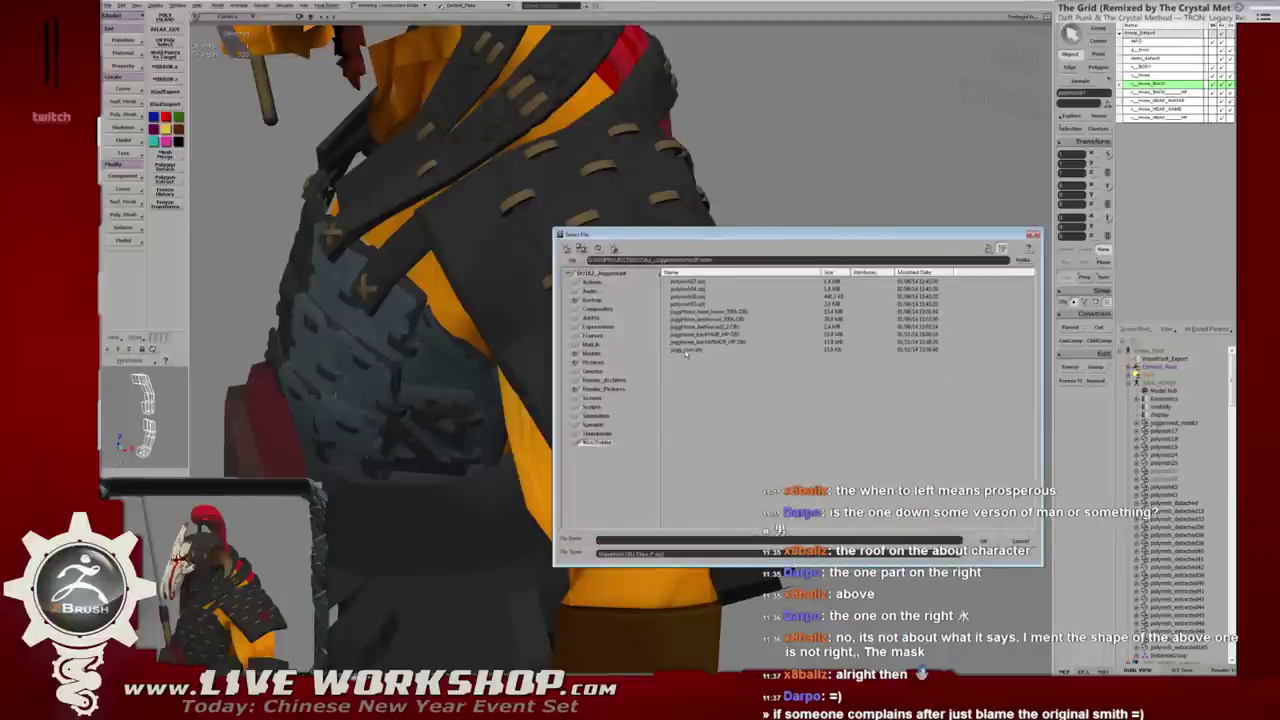
click(686, 350)
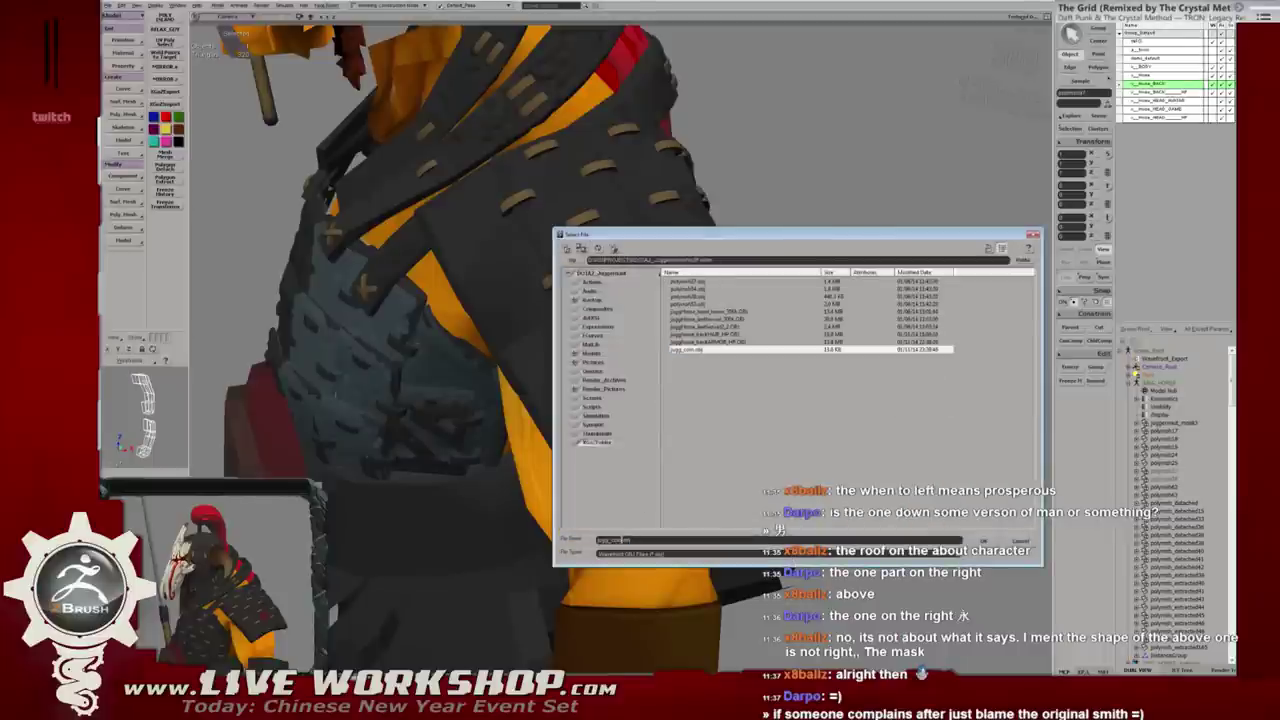
text(_low)
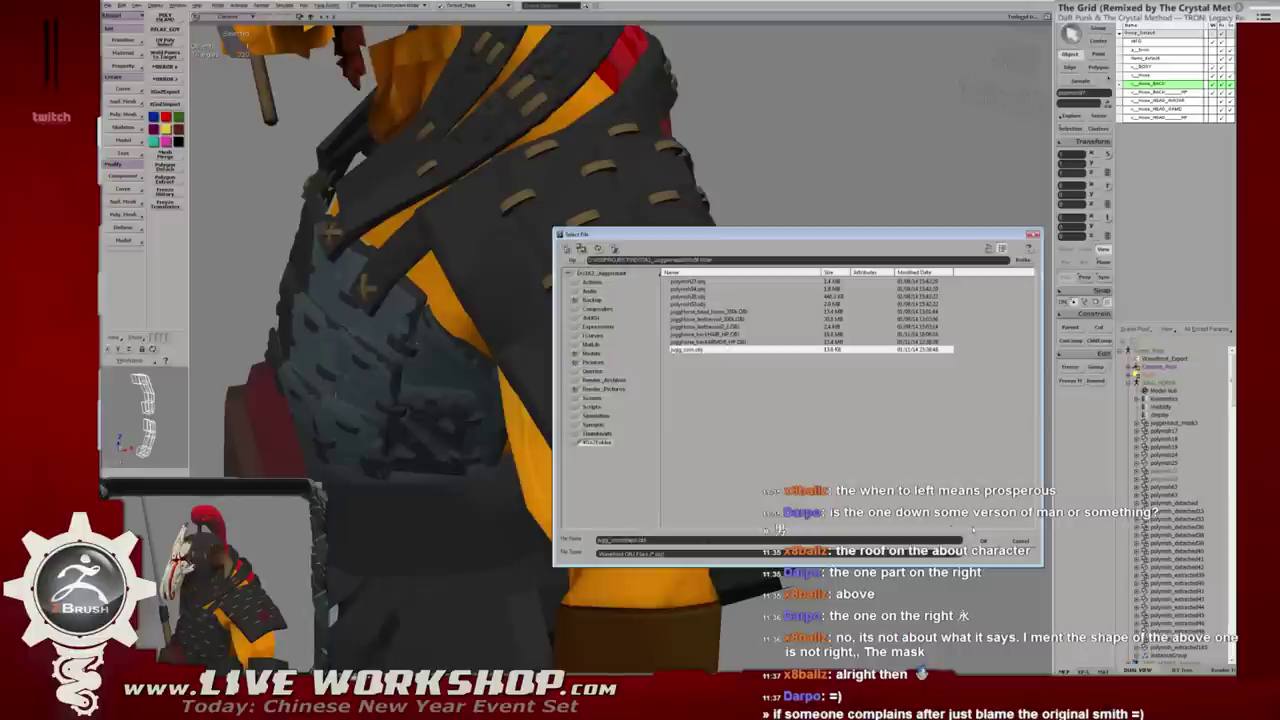
click(980, 539)
click(856, 436)
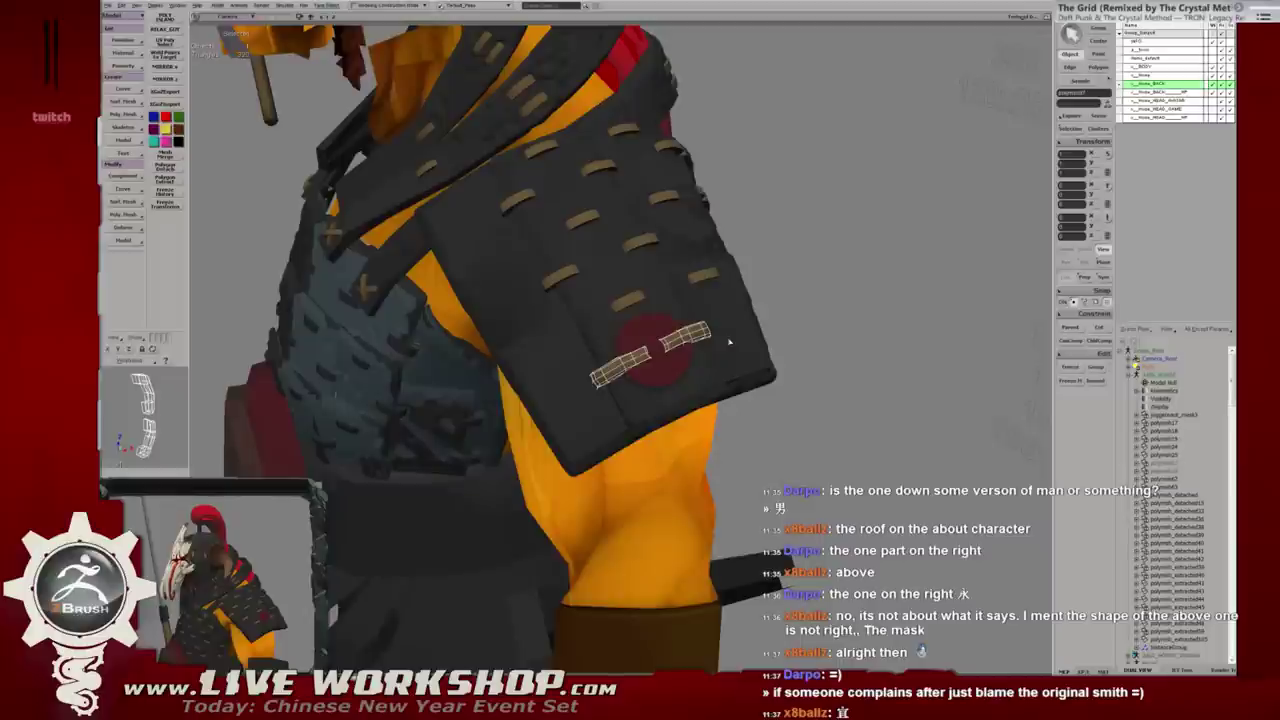
drag(800, 286, 790, 300)
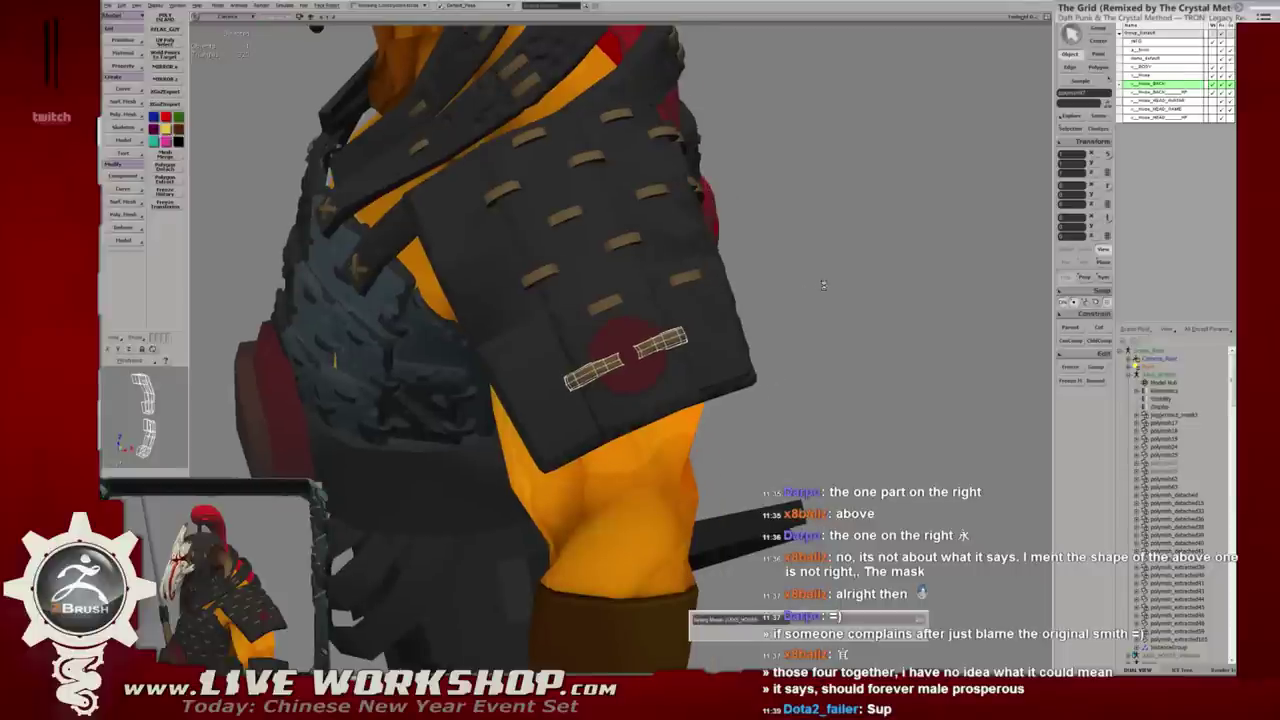
key(alt+Tab)
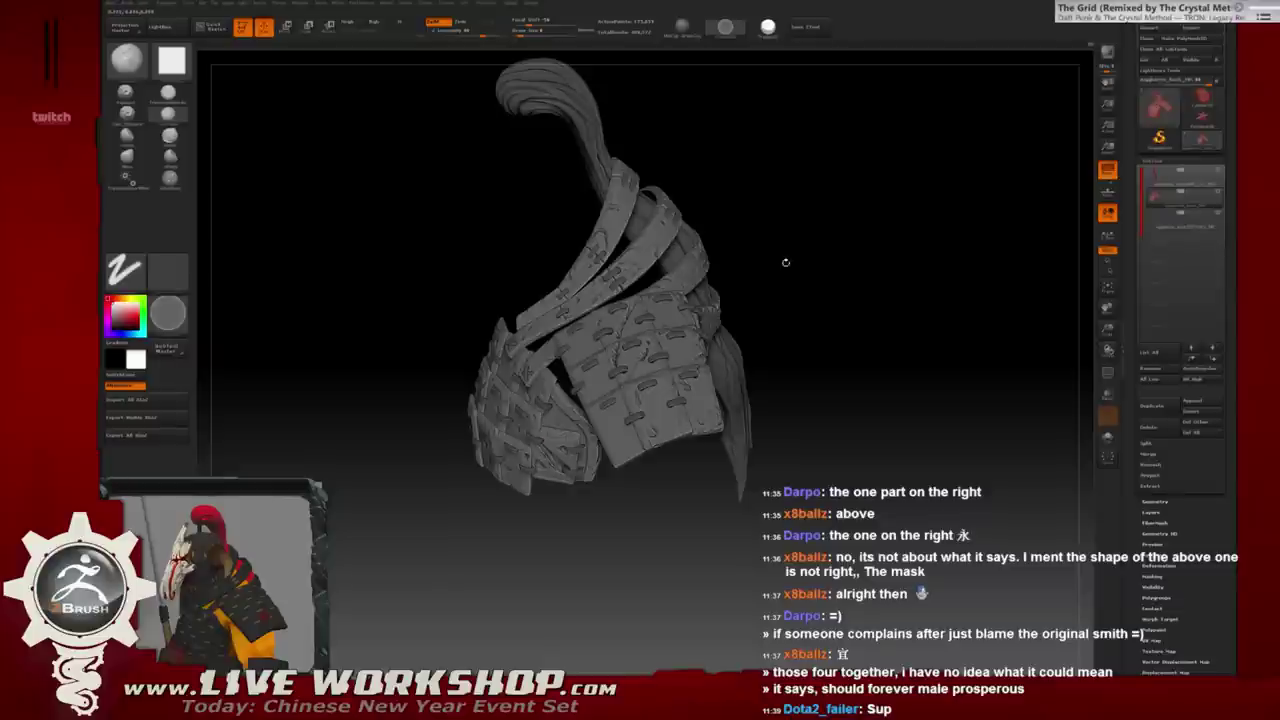
Append the coin OBJ from ZBrushFolder as a new subtool and make it active.
drag(836, 282, 849, 312)
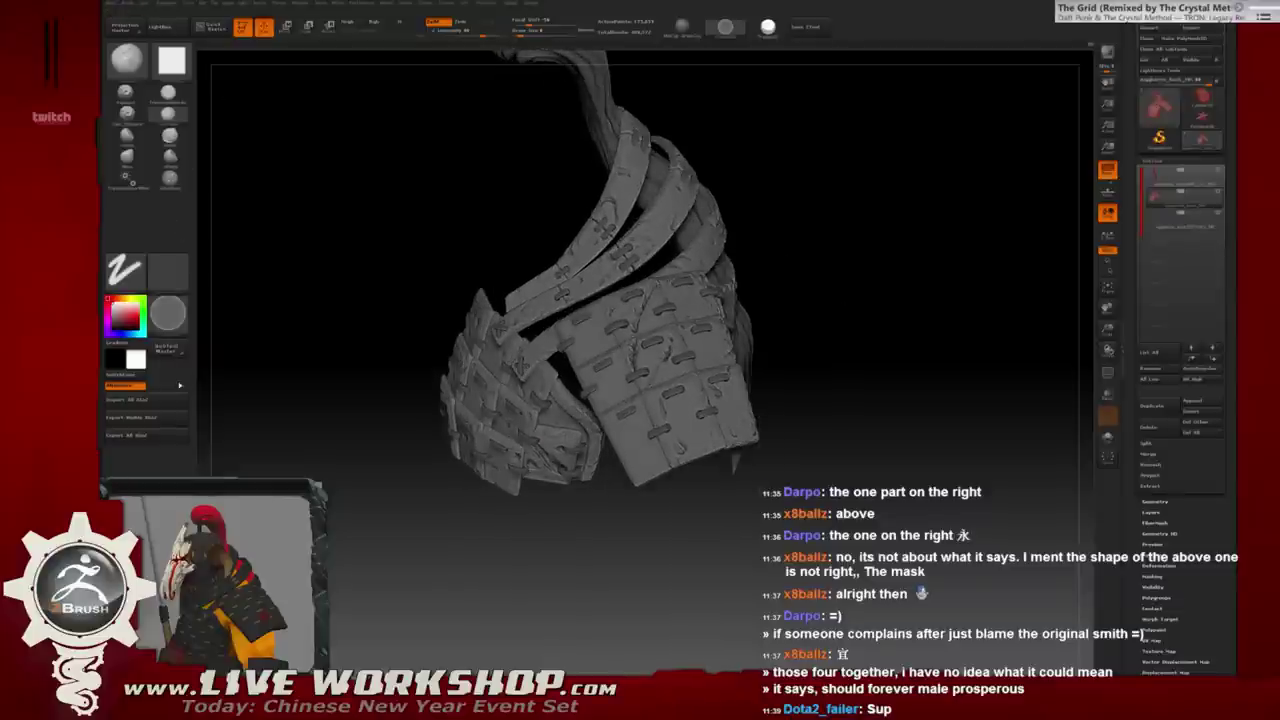
click(171, 352)
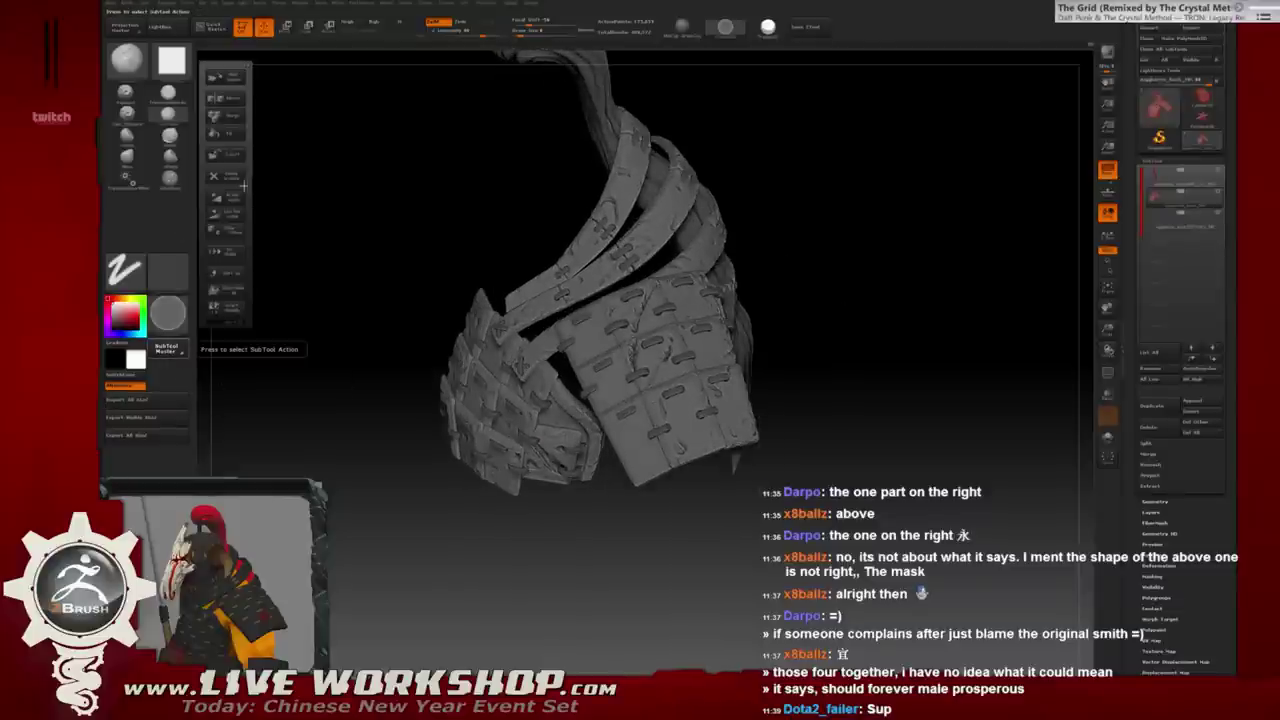
click(226, 77)
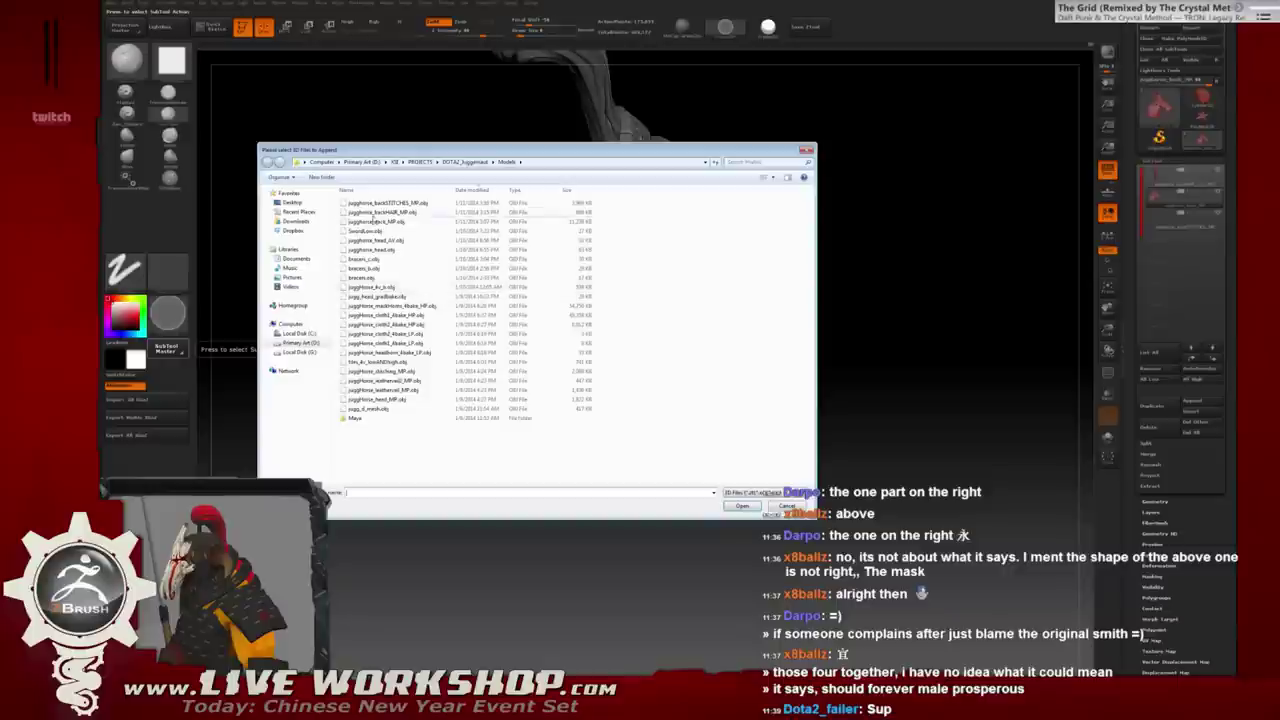
click(465, 161)
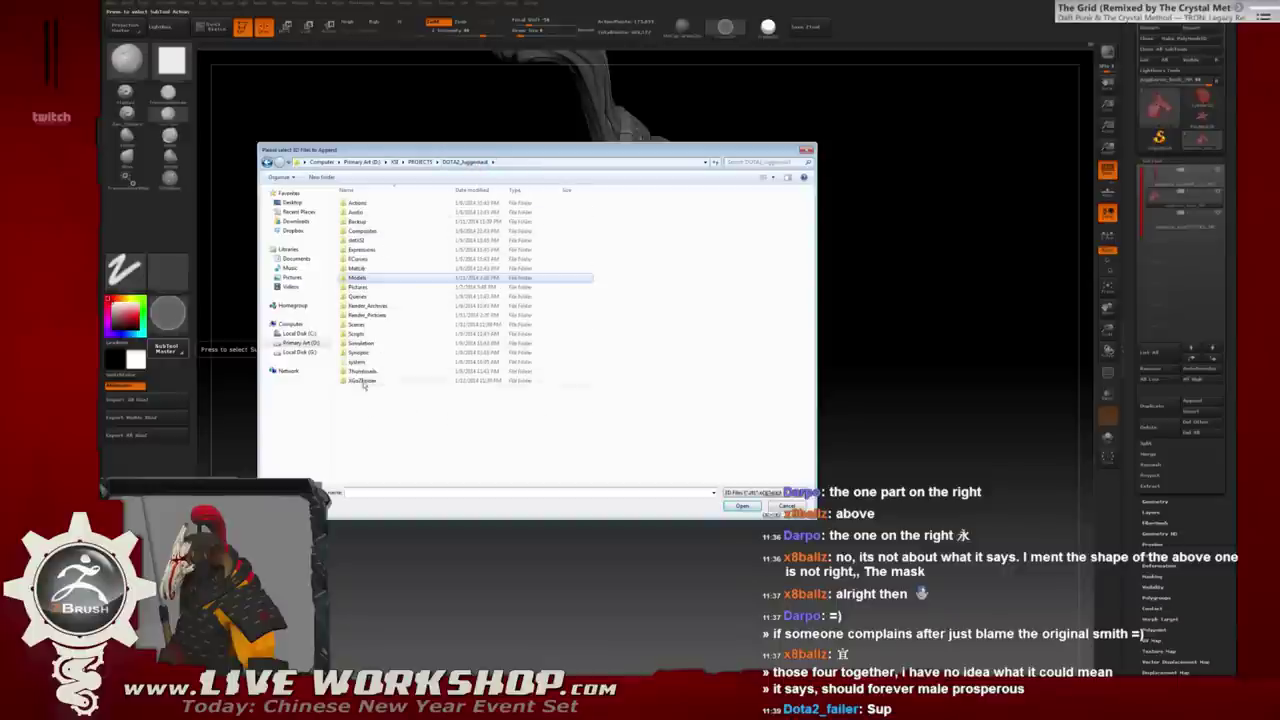
double_click(365, 381)
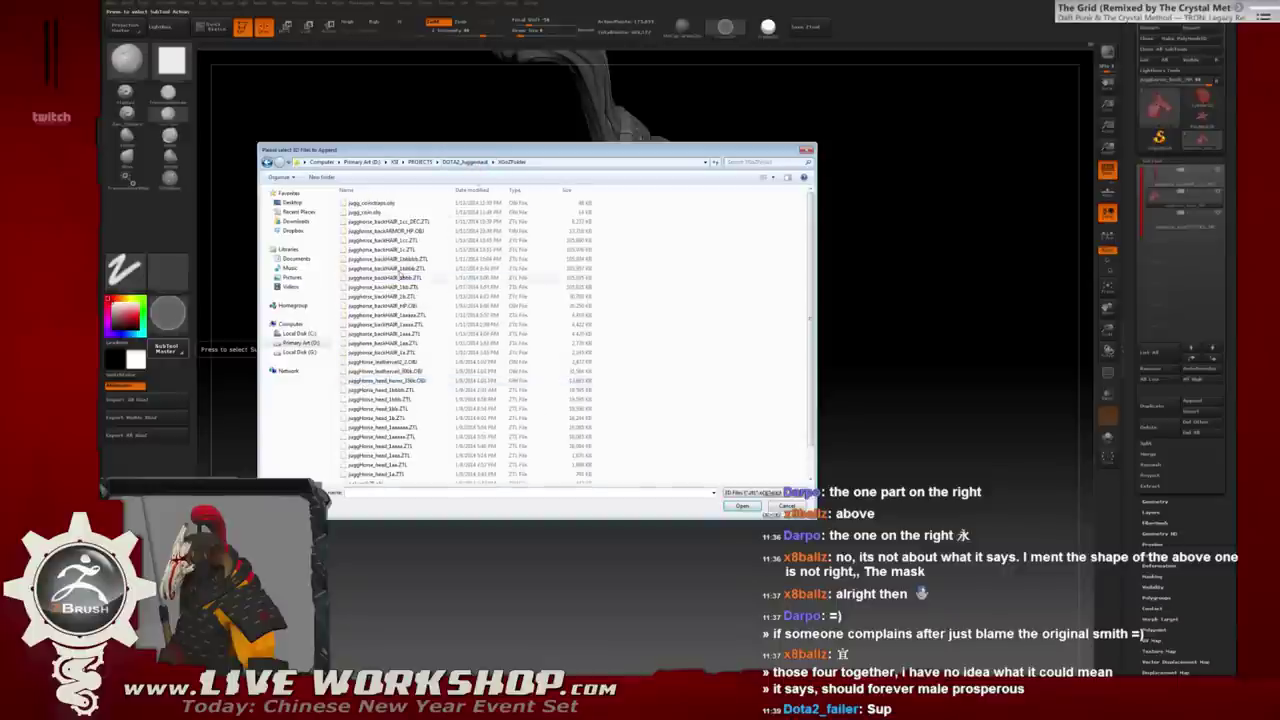
double_click(370, 213)
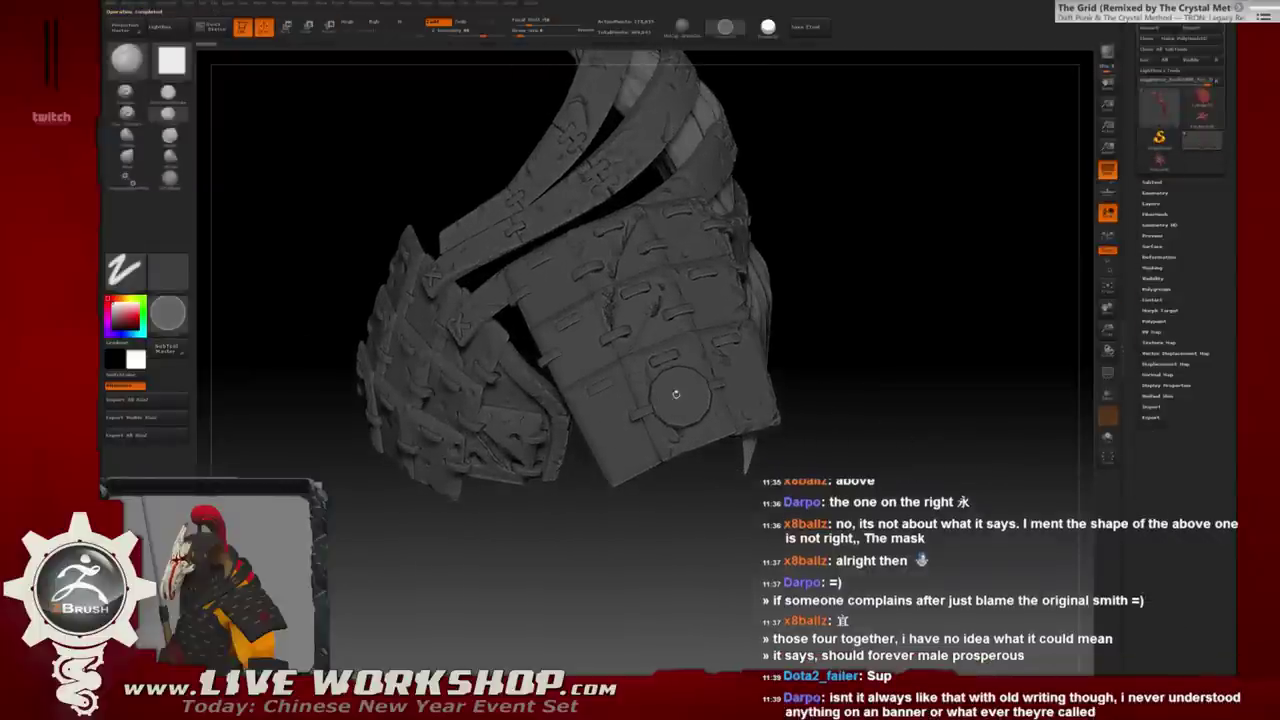
alt+click(700, 405)
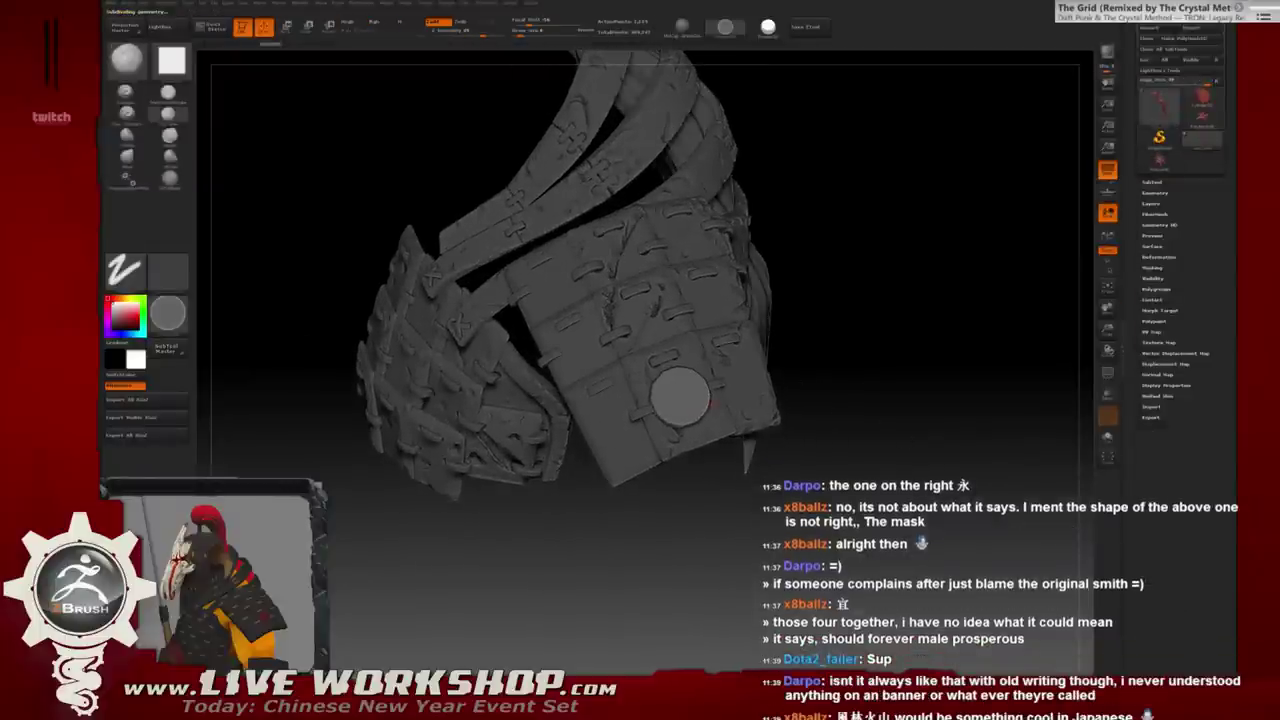
Append the coin straps OBJ as another subtool.
mouse_move(861, 379)
mouse_down()
mouse_move(879, 375)
mouse_move(863, 409)
mouse_up()
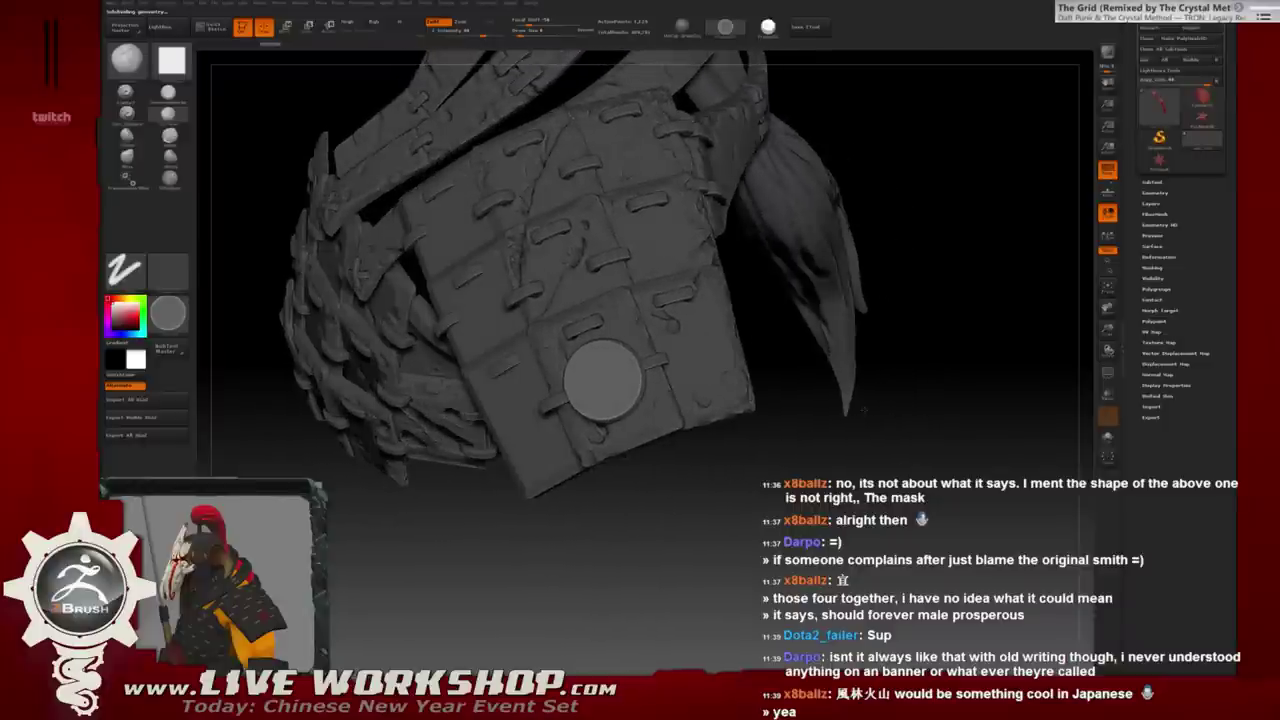
drag(707, 502, 714, 494)
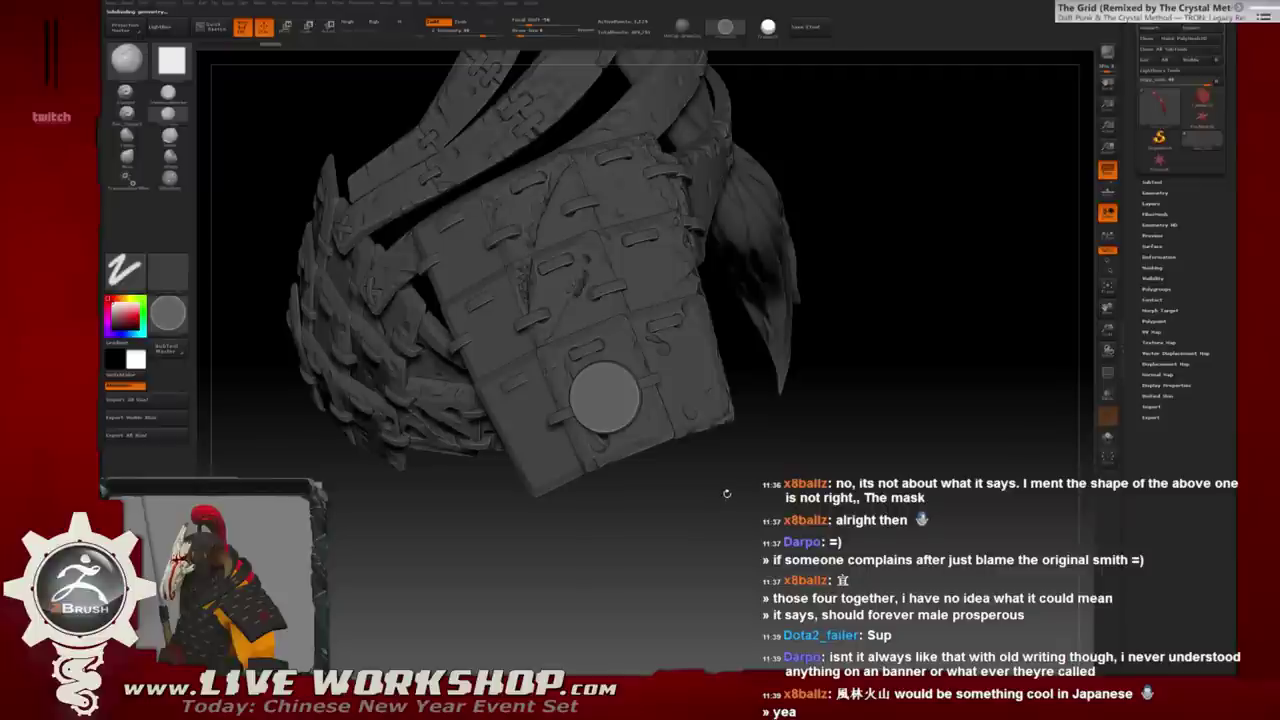
click(166, 352)
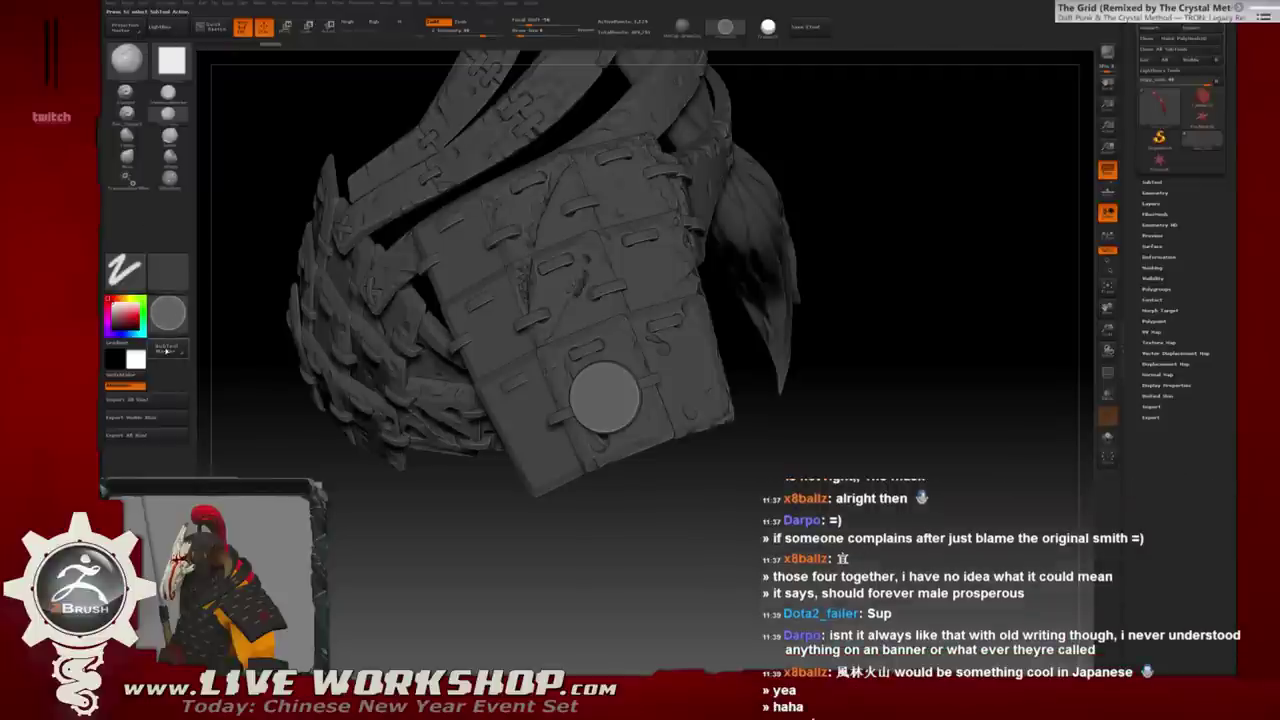
click(232, 82)
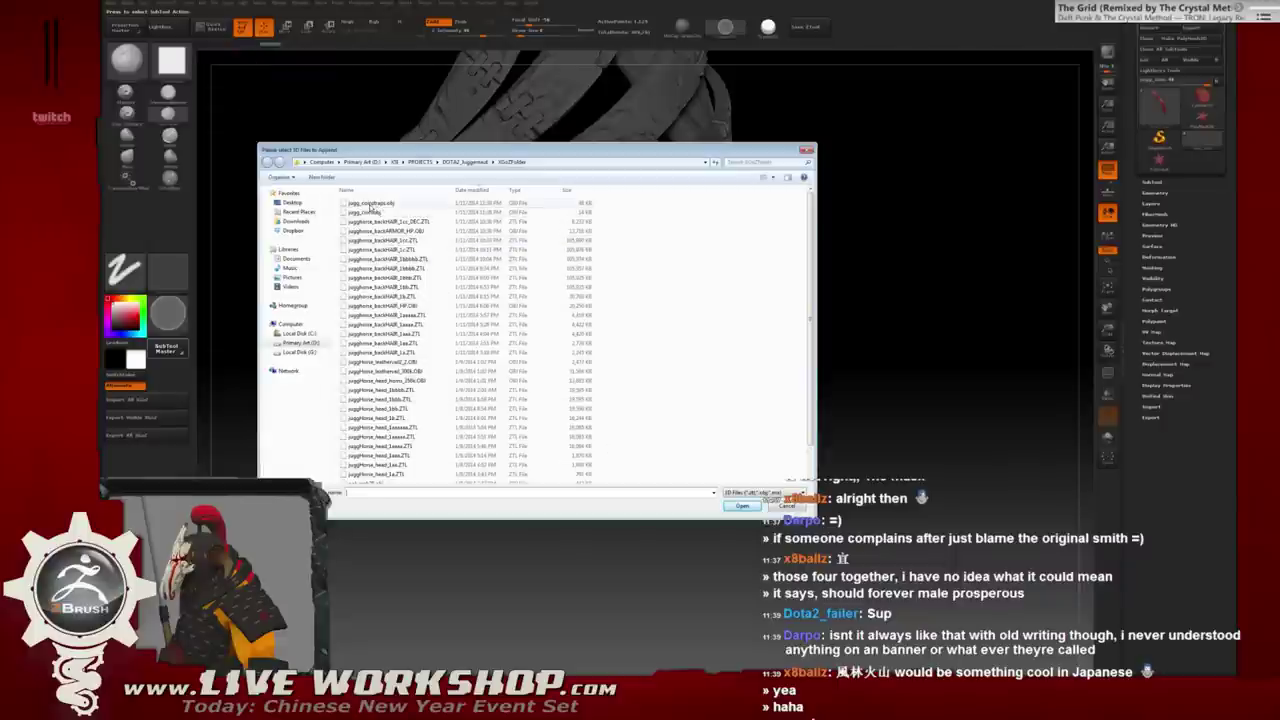
double_click(372, 204)
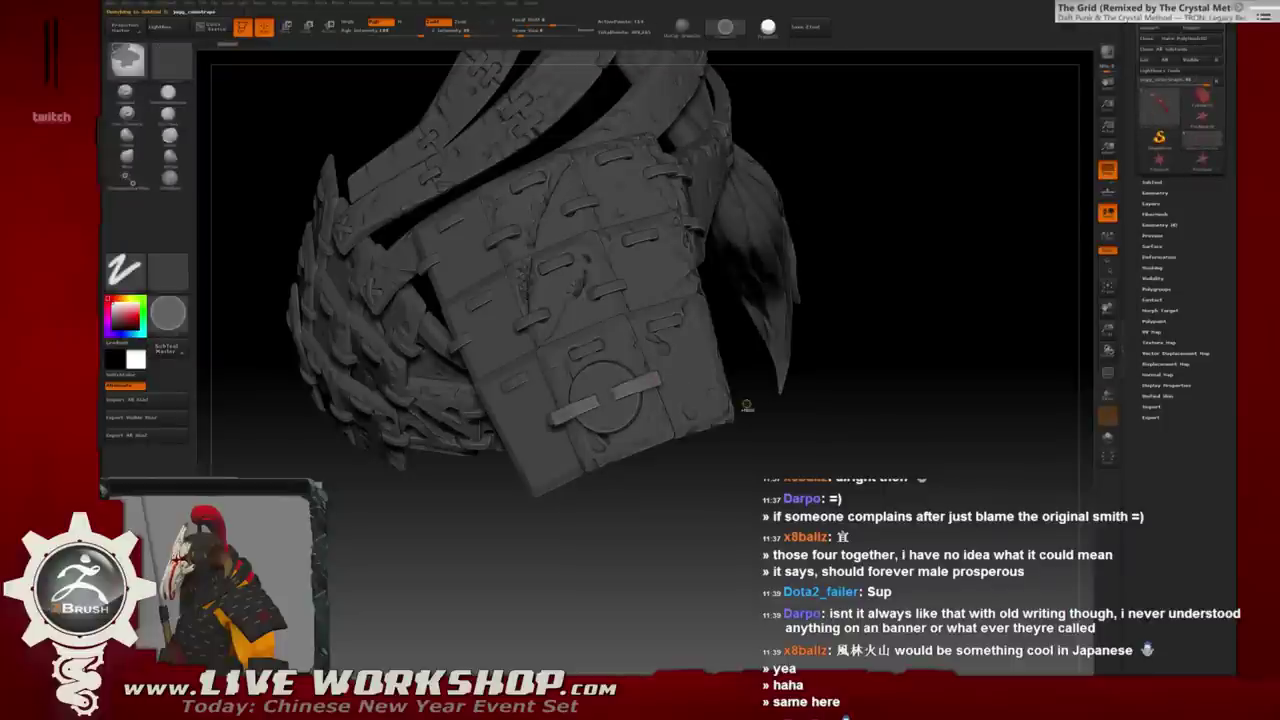
Rotate the armor until the coin plate faces the camera and select the Flatten brush.
mouse_move(812, 479)
mouse_down()
mouse_move(822, 432)
mouse_move(830, 457)
mouse_move(823, 438)
mouse_up()
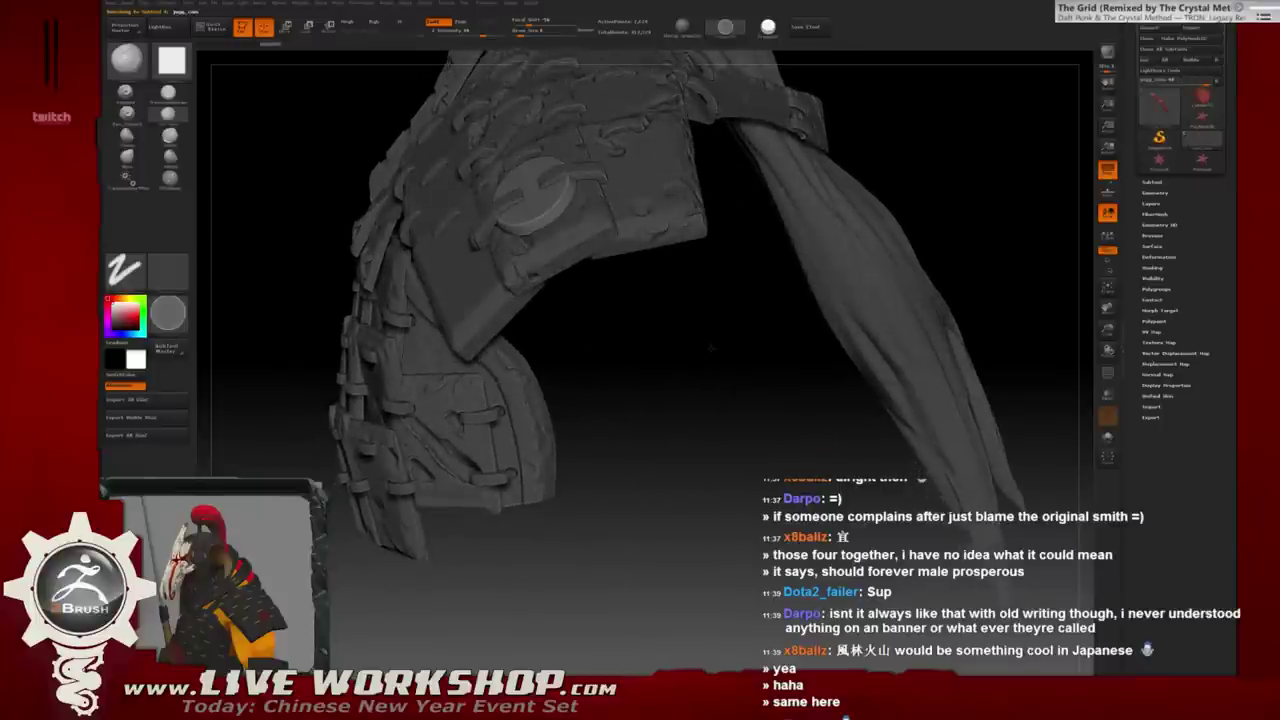
mouse_move(707, 328)
mouse_down()
mouse_move(780, 360)
mouse_move(689, 394)
mouse_move(715, 370)
mouse_move(755, 393)
mouse_move(727, 377)
mouse_up()
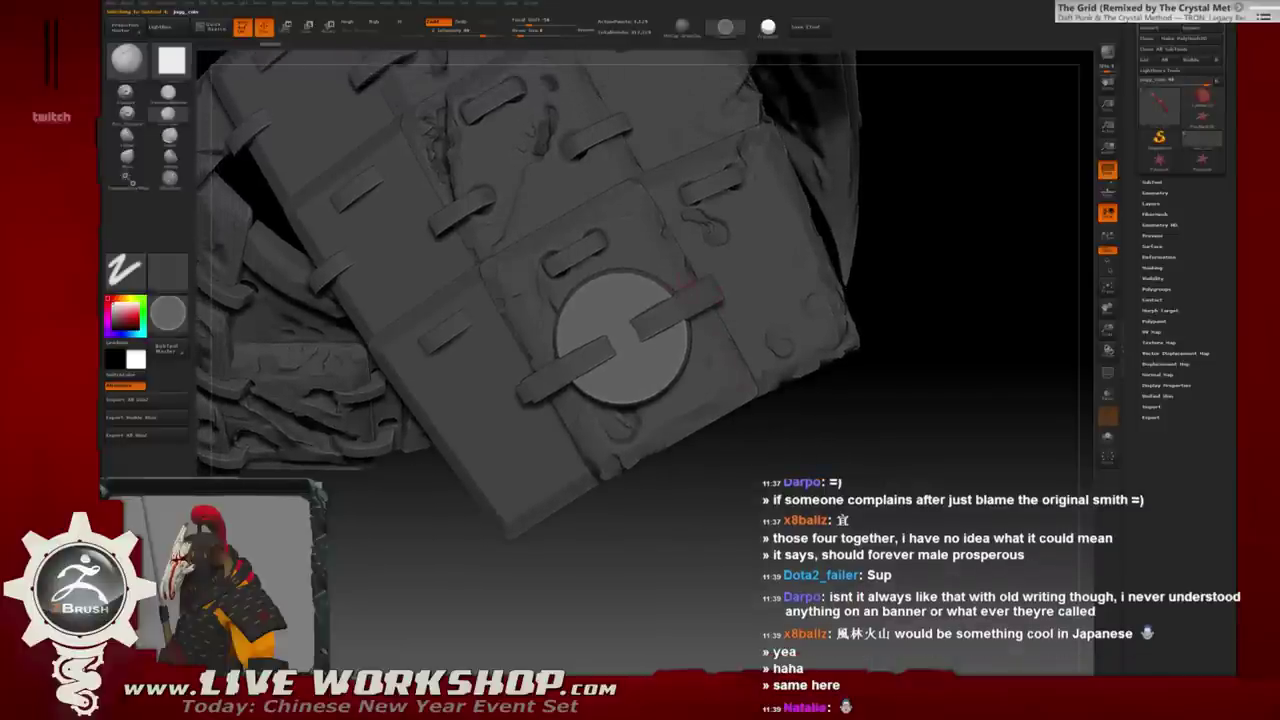
drag(727, 377, 694, 354)
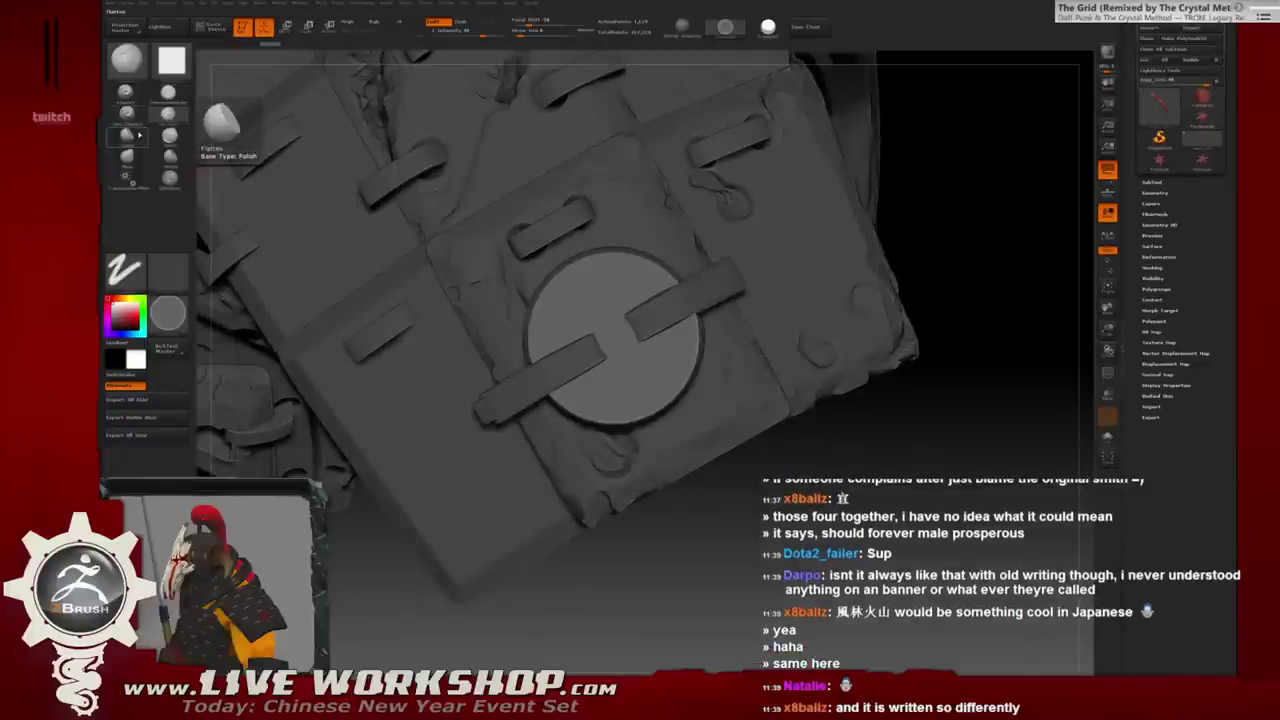
click(138, 134)
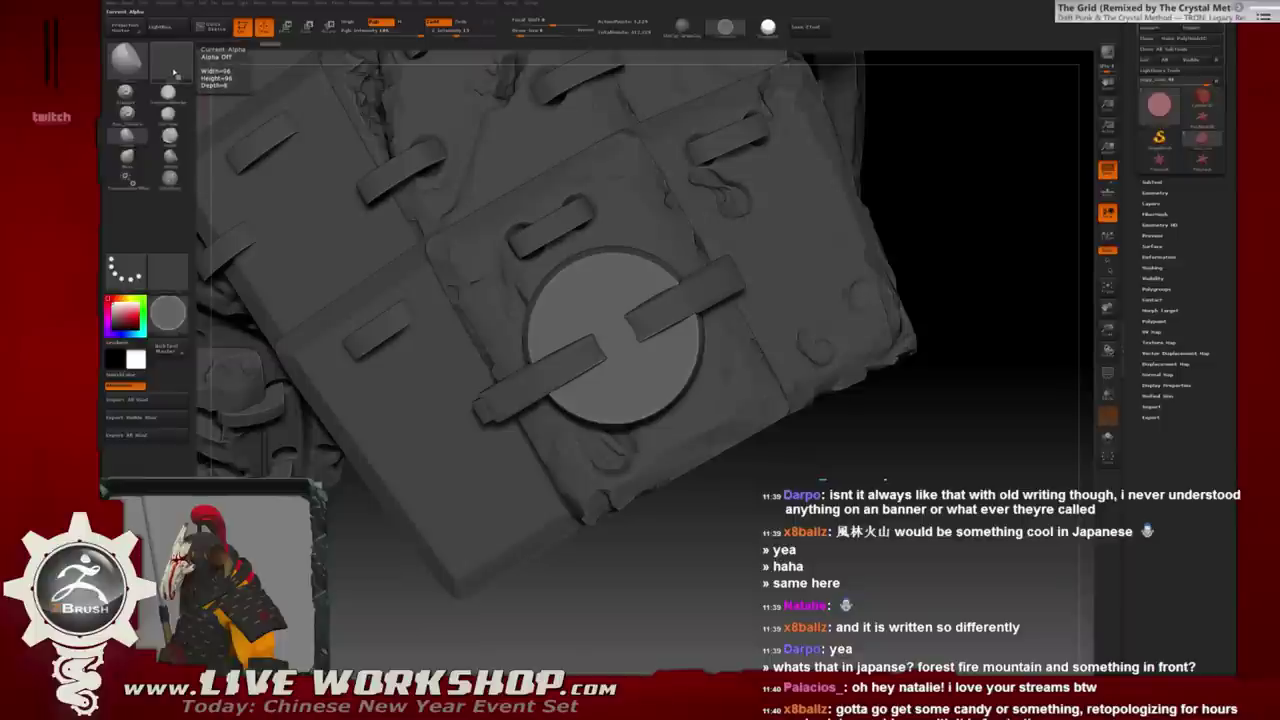
Change the stroke type and import Gold-coins.psd from the Desktop as an alpha.
click(124, 270)
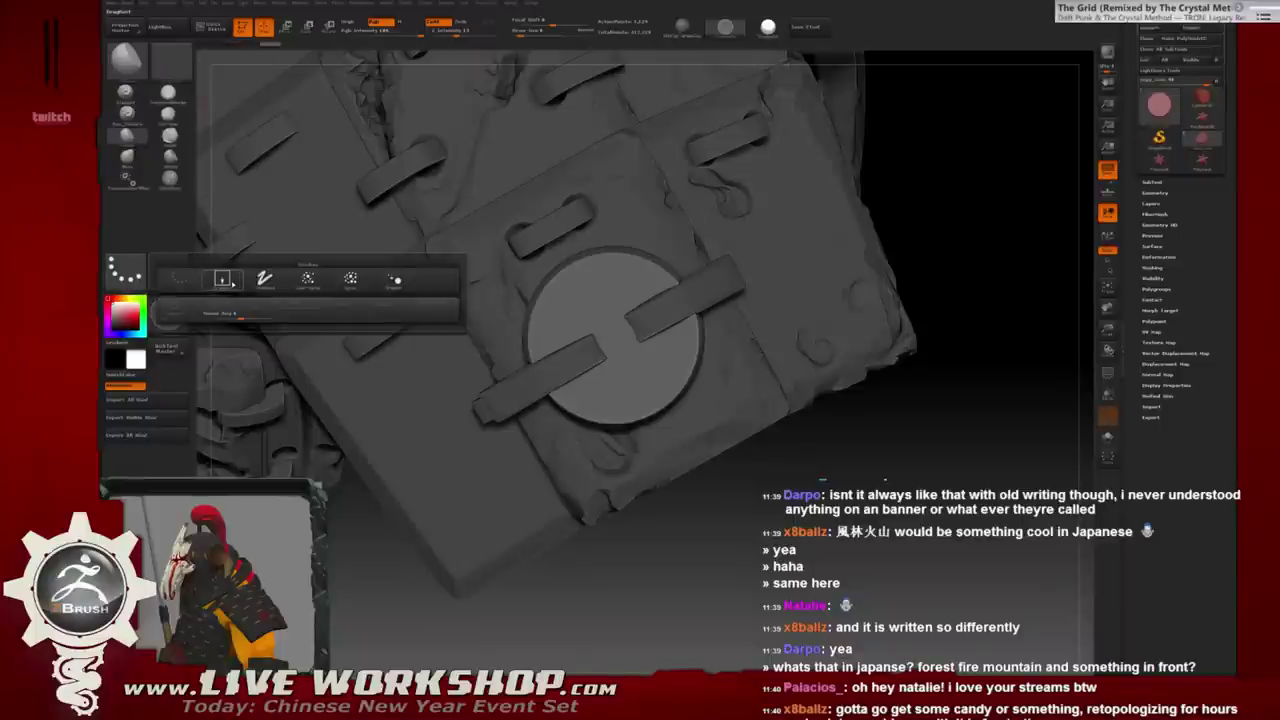
click(220, 278)
click(185, 68)
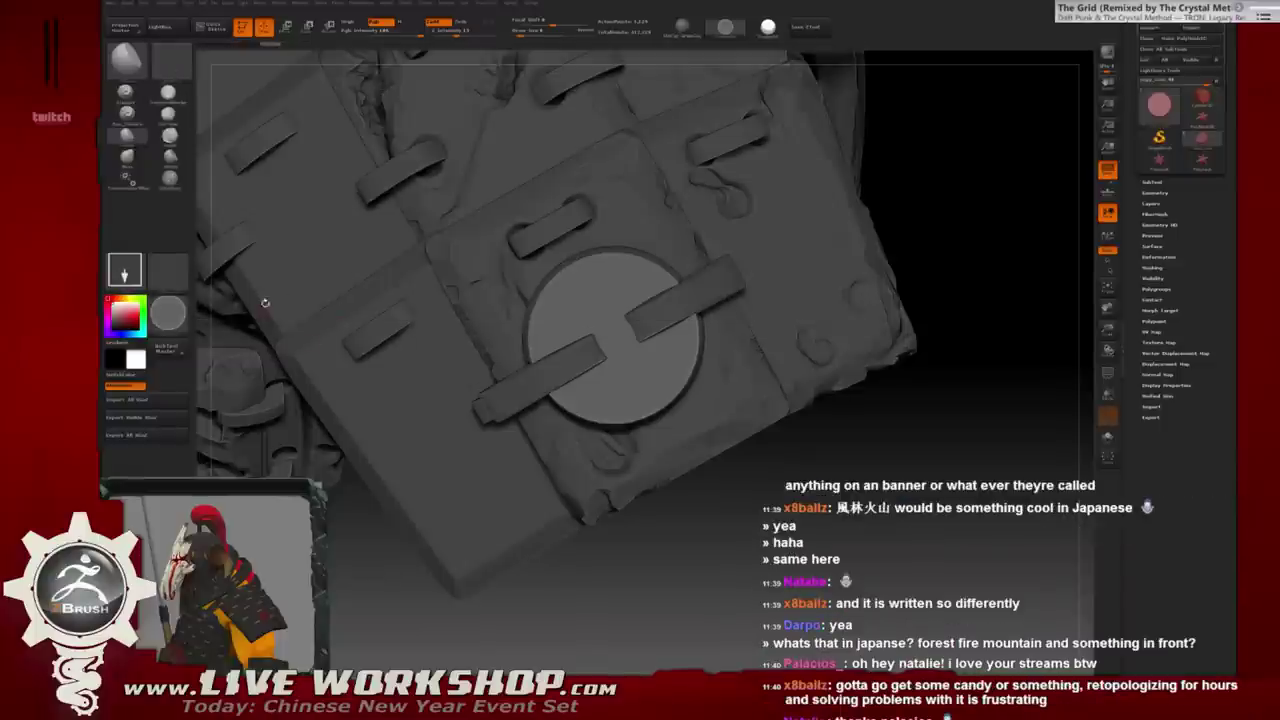
click(185, 62)
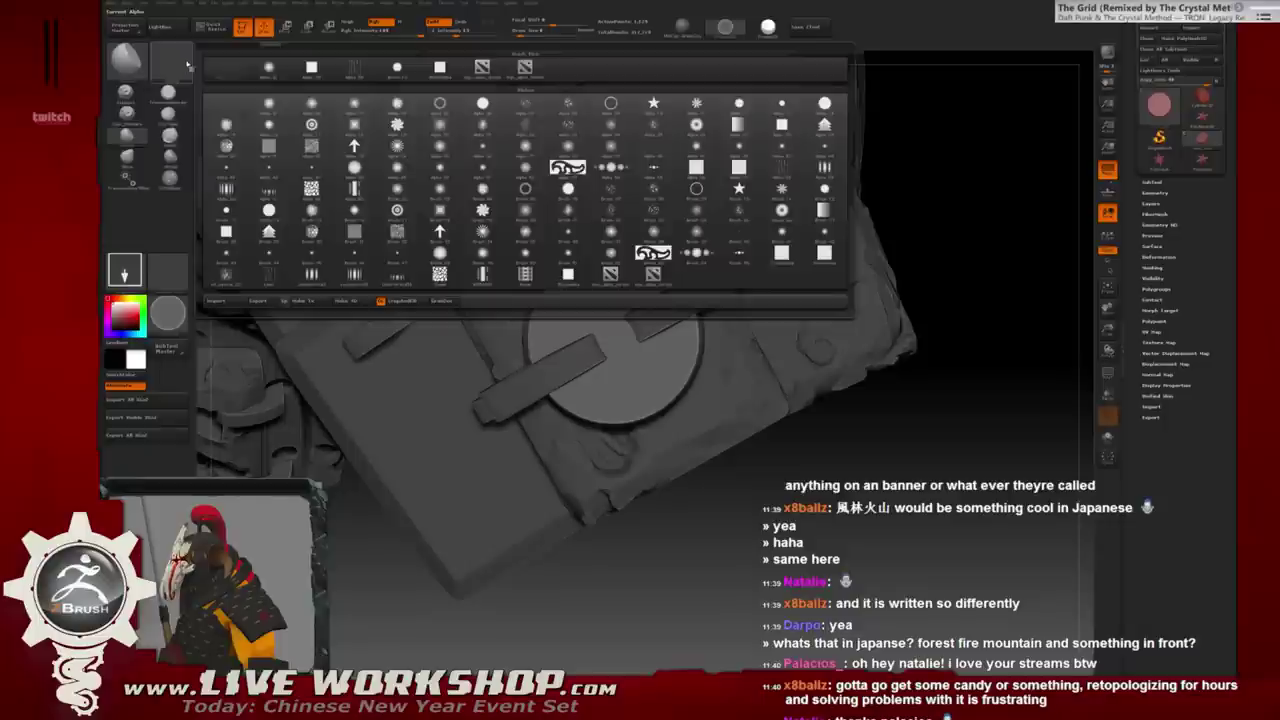
click(235, 305)
click(133, 48)
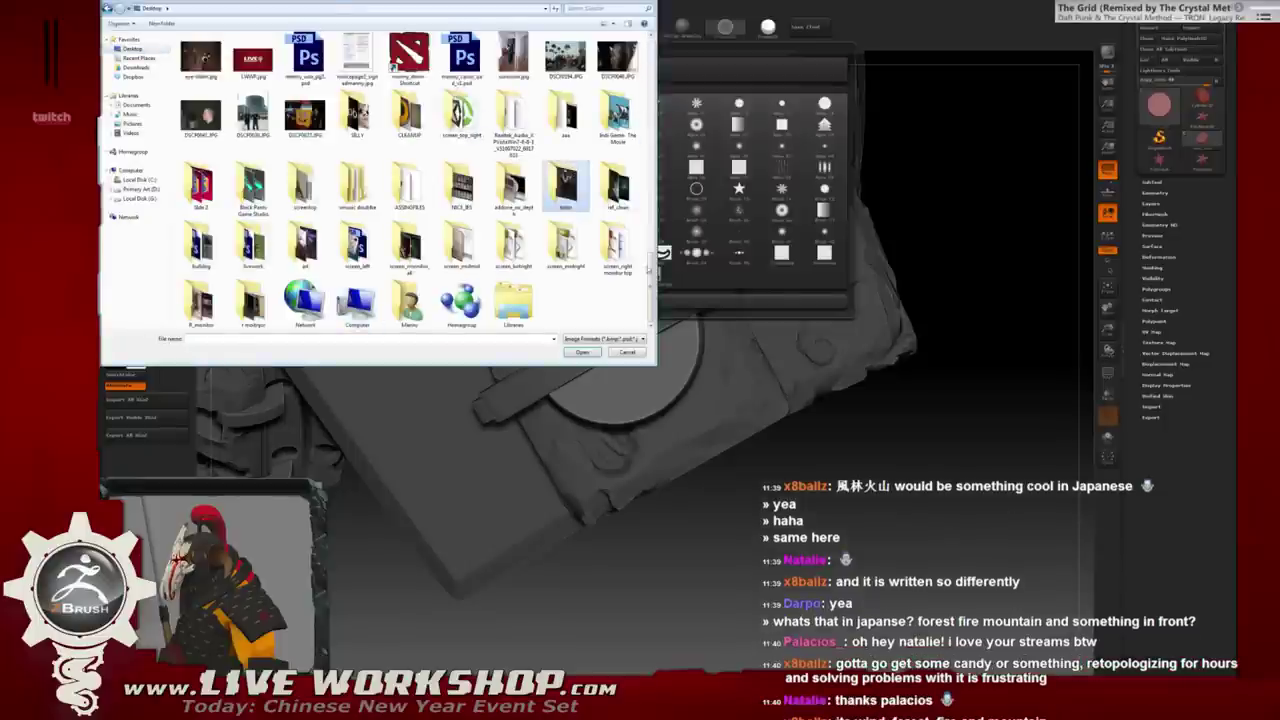
drag(649, 268, 651, 50)
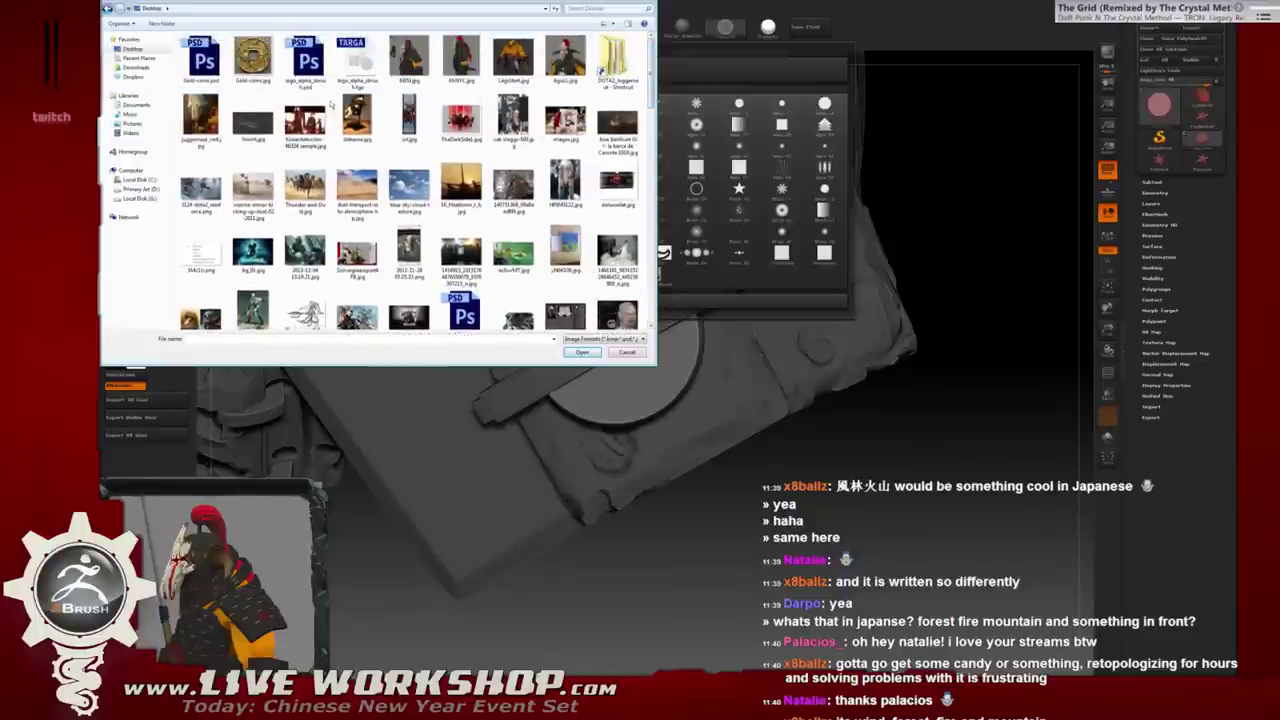
click(206, 60)
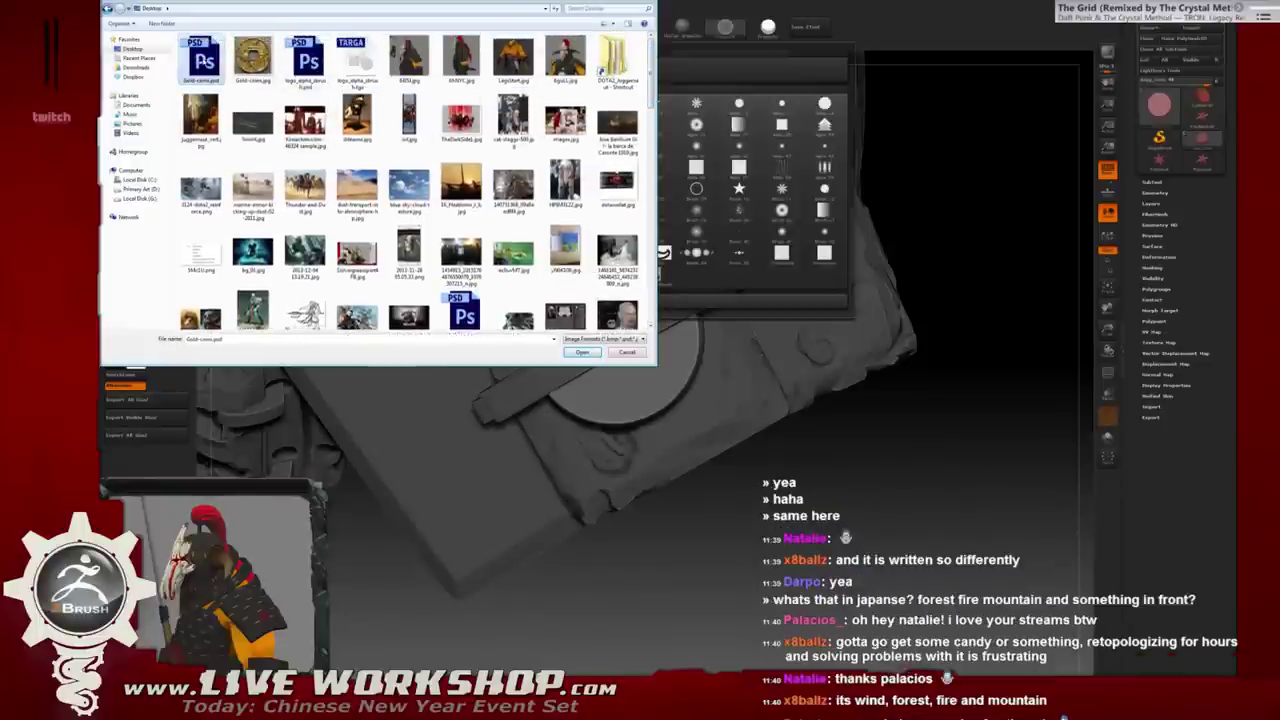
key(Return)
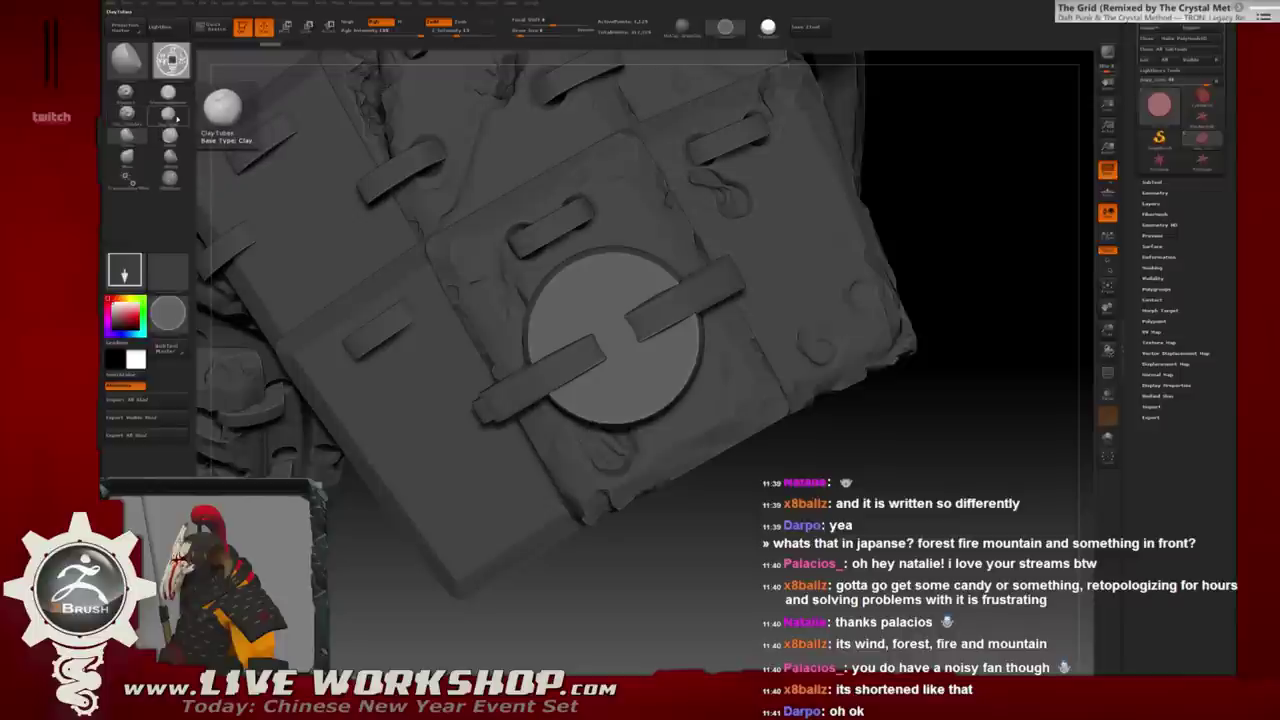
mouse_move(126, 93)
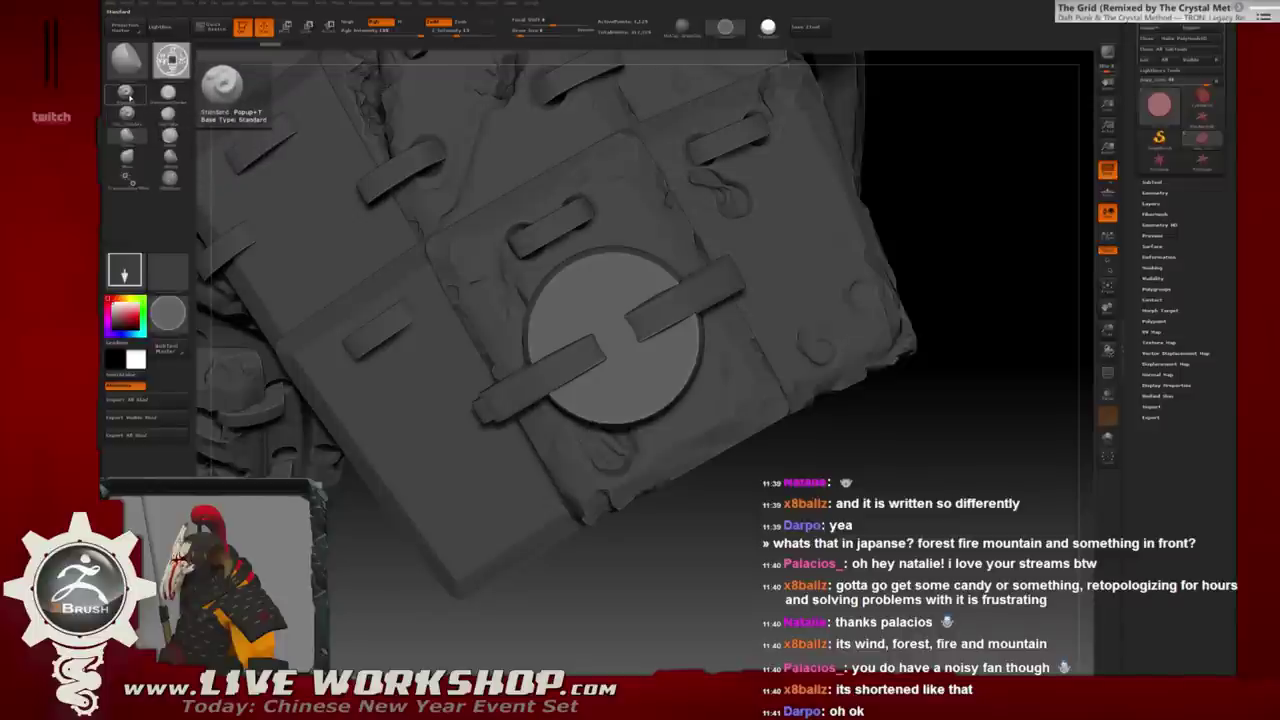
Select the Standard brush and assign it the imported coin alpha.
click(136, 98)
click(171, 62)
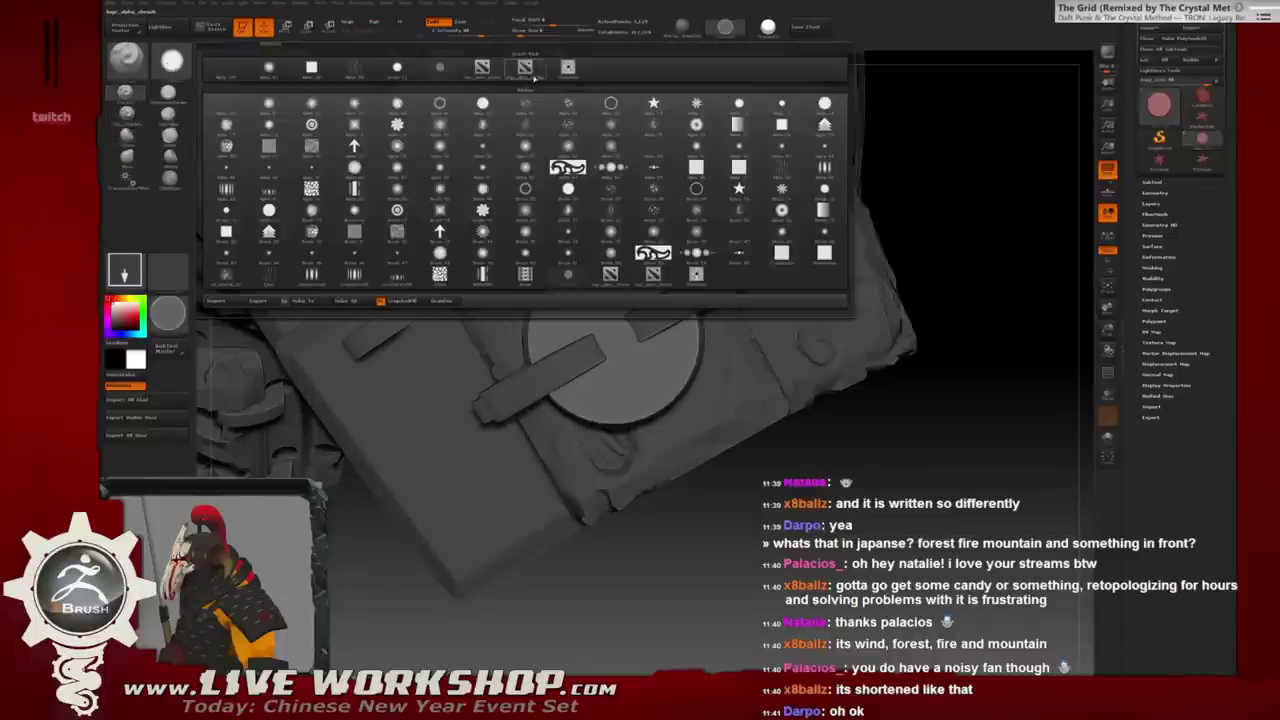
click(567, 68)
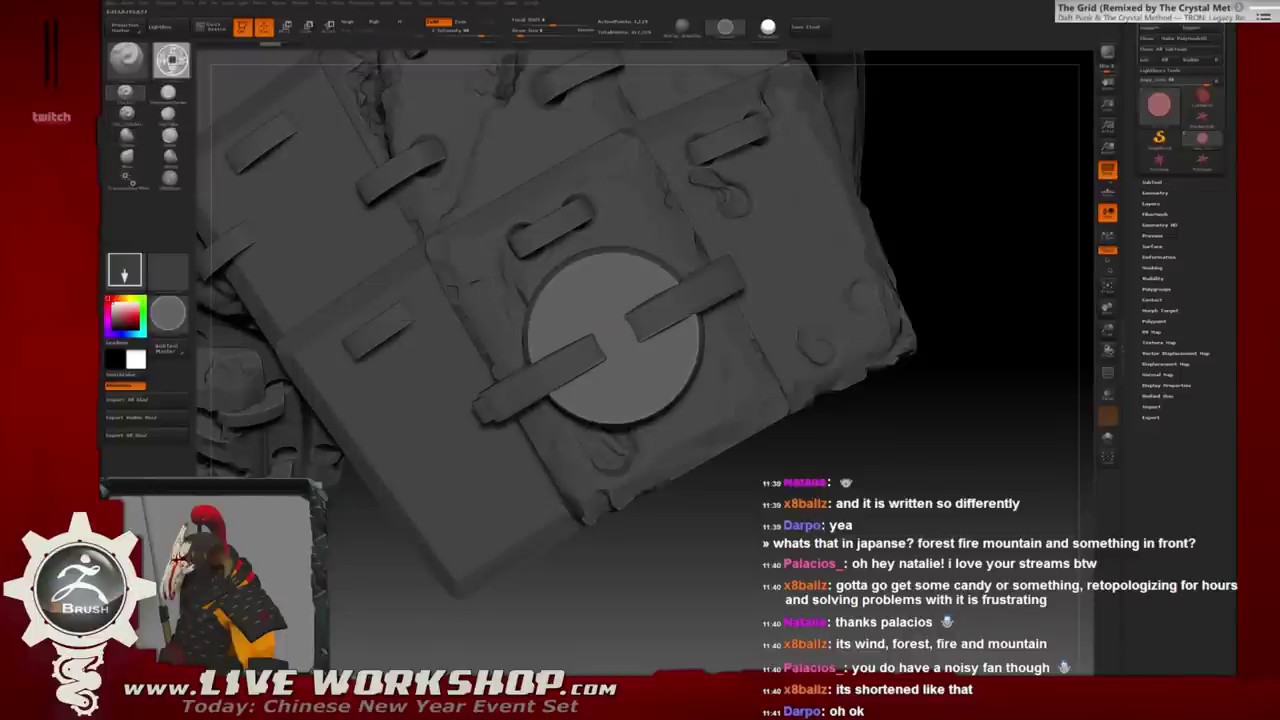
Trial-stamp the Chinese coin alpha onto the central disc with DragRect, then undo it.
drag(612, 335, 665, 325)
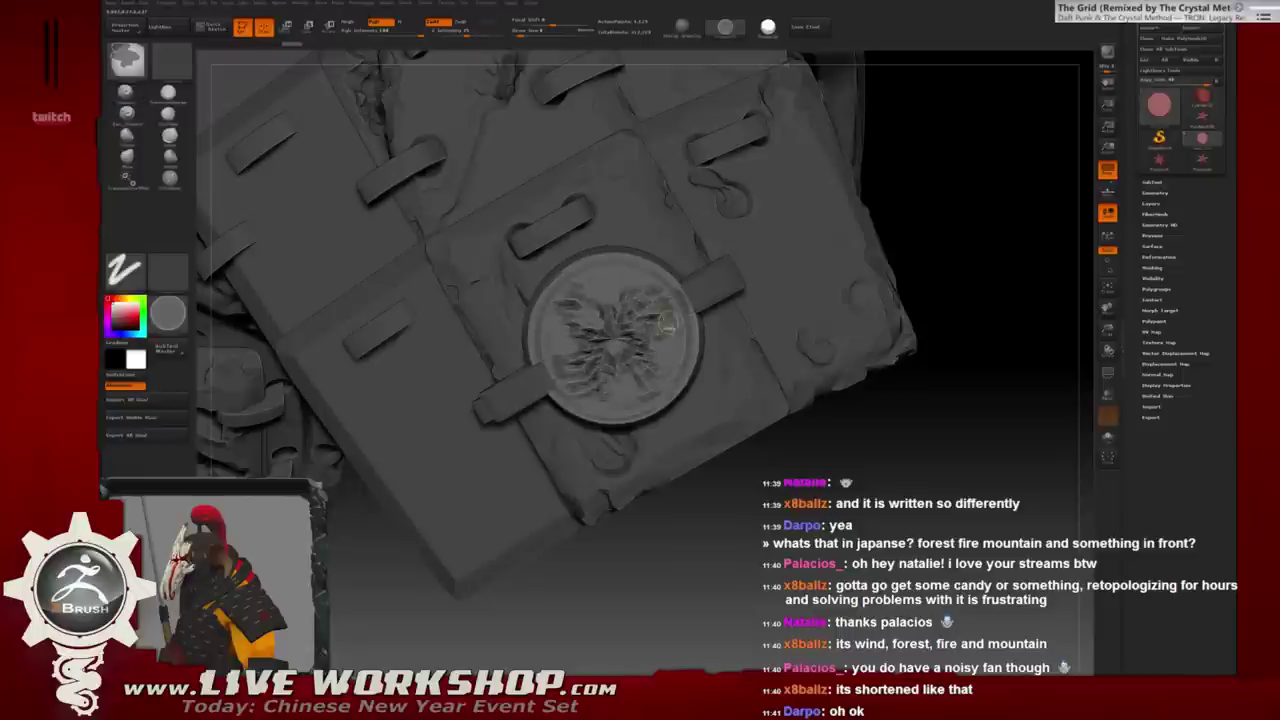
key(ctrl+z)
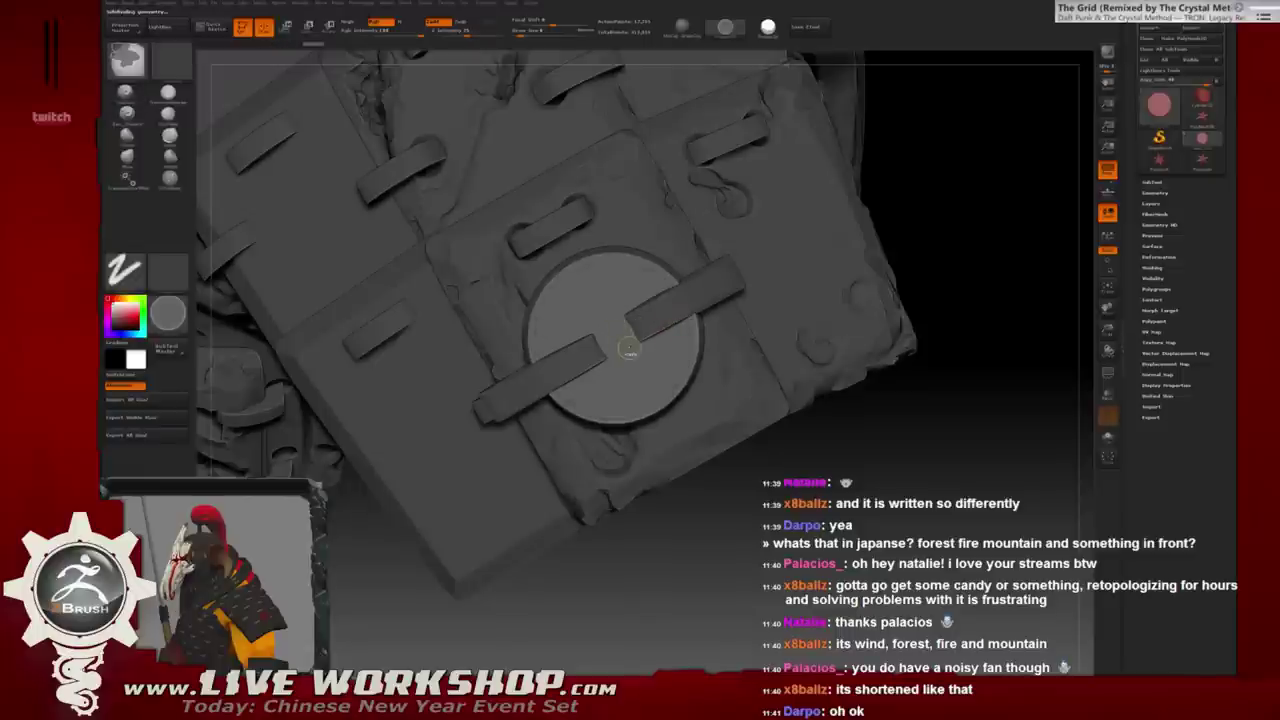
key(b)
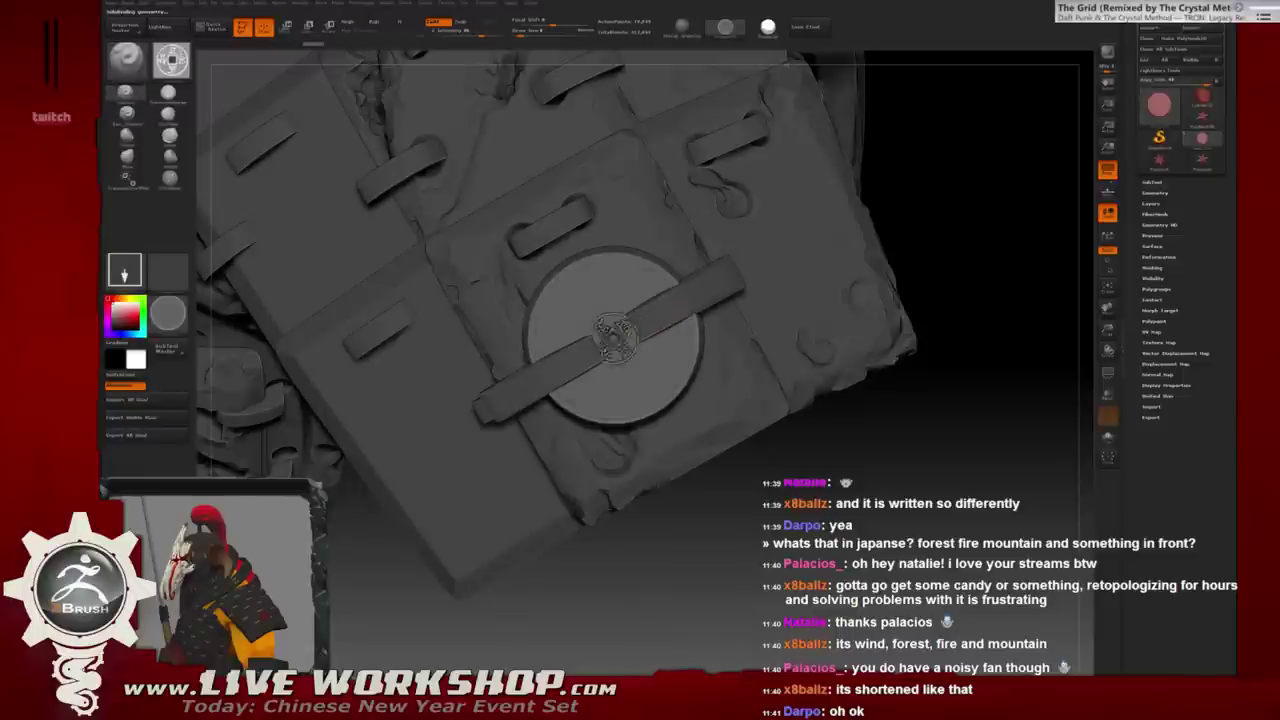
drag(615, 338, 622, 256)
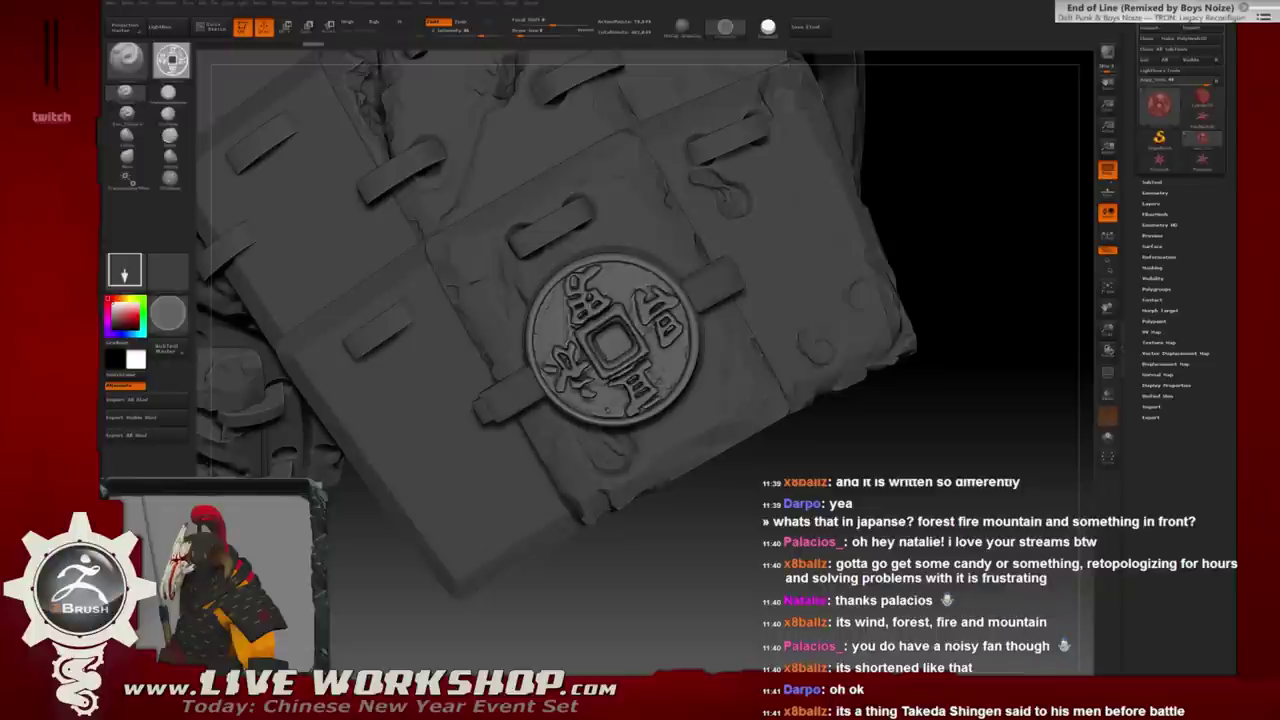
key(shift+d)
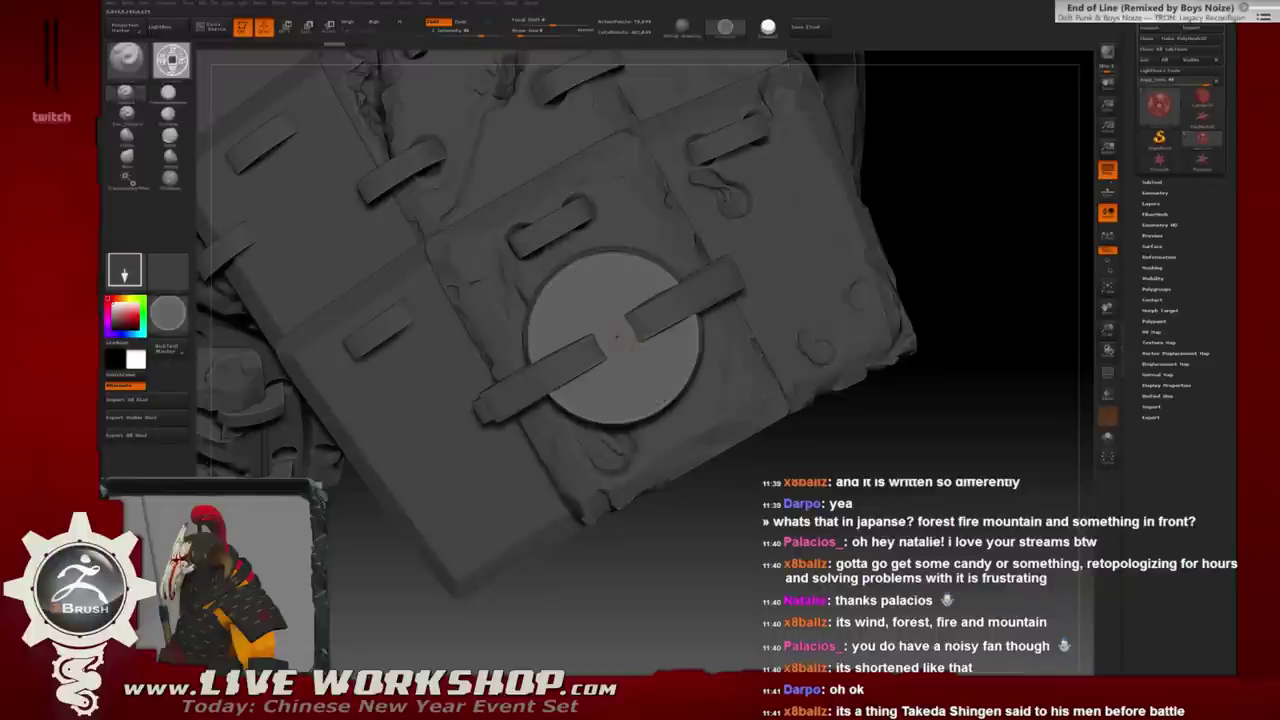
Restamp the coin relief and touch up its engraved characters.
mouse_move(613, 341)
mouse_down()
mouse_move(625, 275)
mouse_move(652, 391)
mouse_move(585, 300)
mouse_move(654, 308)
mouse_move(570, 345)
mouse_move(655, 375)
mouse_up()
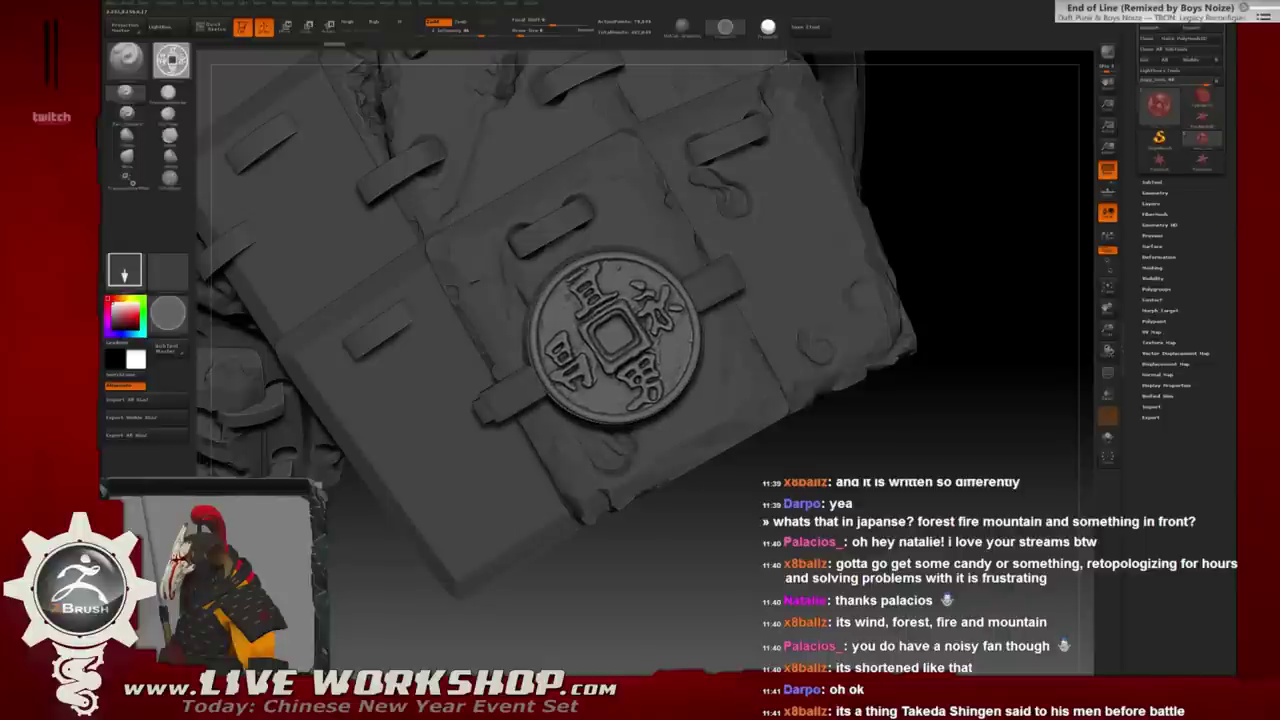
drag(565, 360, 650, 380)
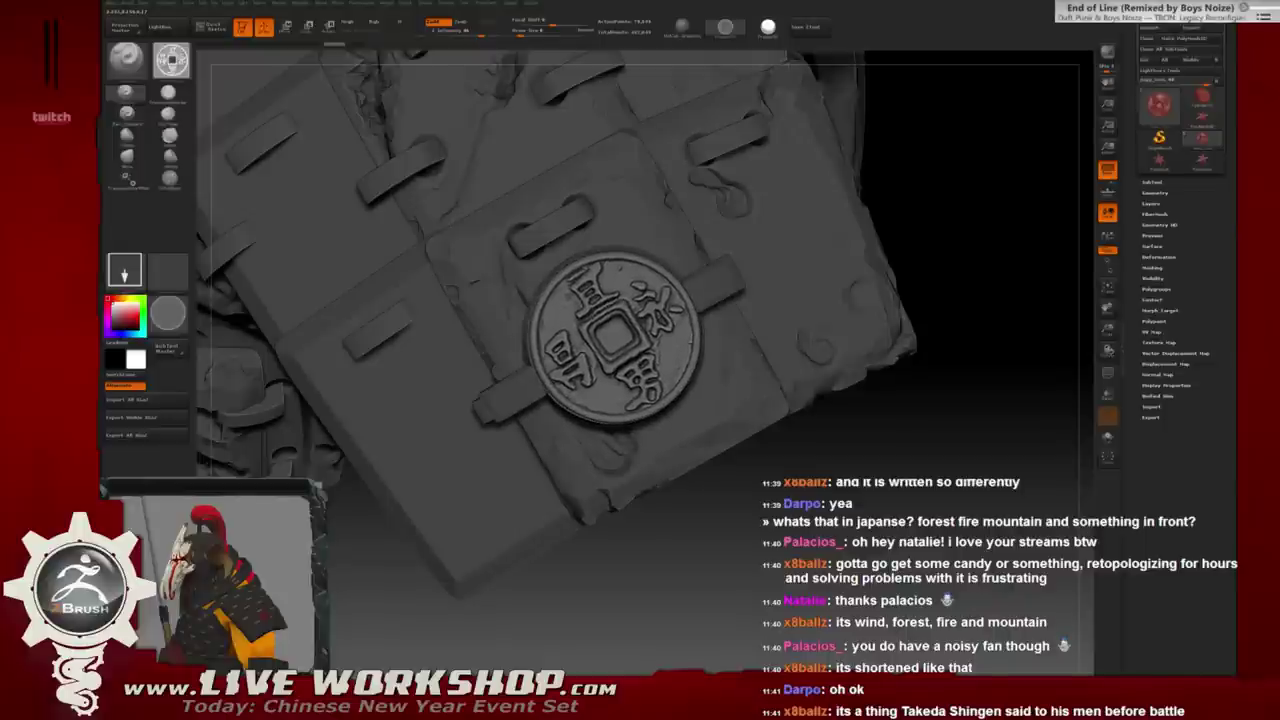
drag(570, 360, 595, 290)
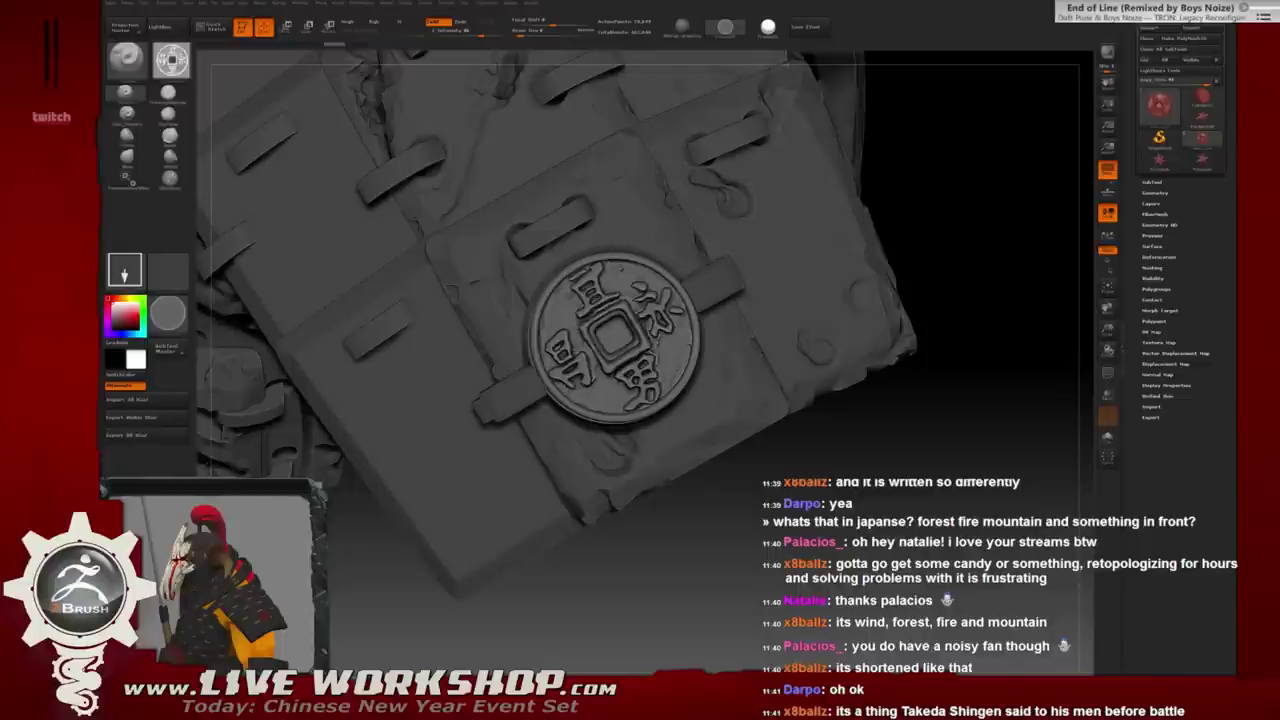
drag(580, 350, 650, 400)
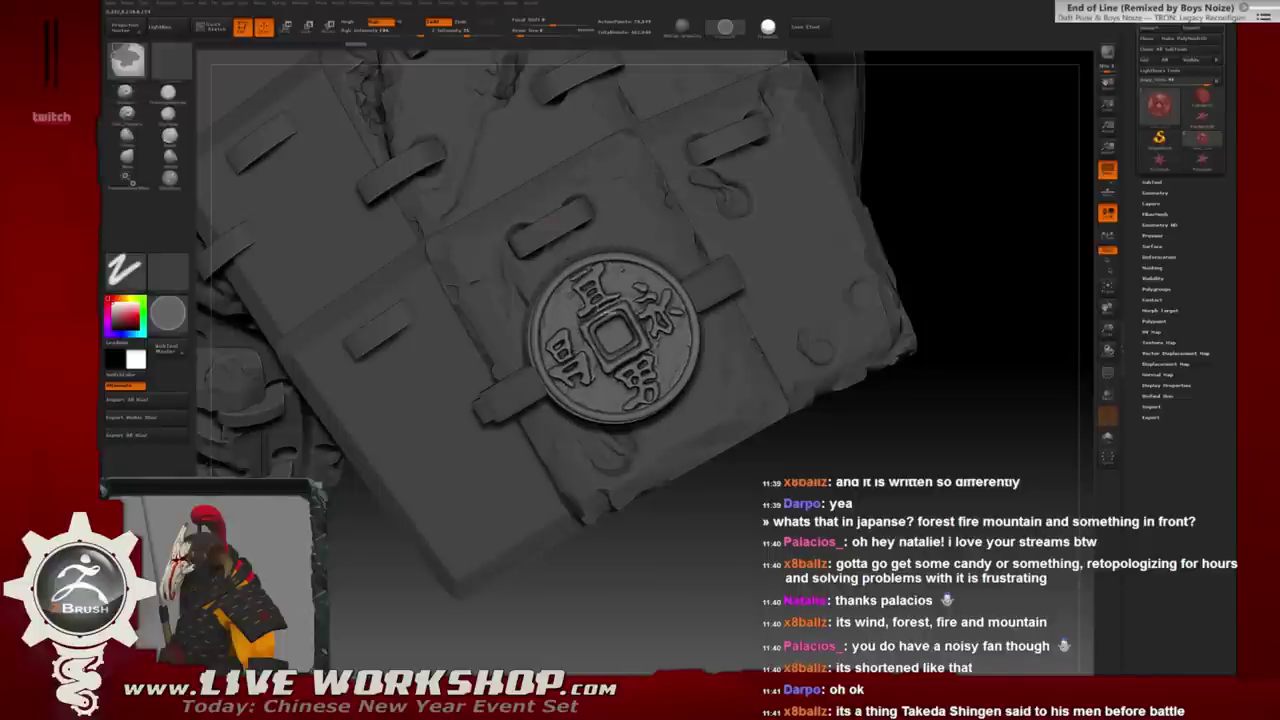
Stamp and refine the coin once more, then undo back to a plain disc and open the launcher.
ctrl+shift+click(613, 328)
mouse_move(615, 340)
mouse_down()
mouse_move(600, 300)
mouse_move(660, 380)
mouse_move(560, 360)
mouse_move(640, 280)
mouse_move(650, 380)
mouse_up()
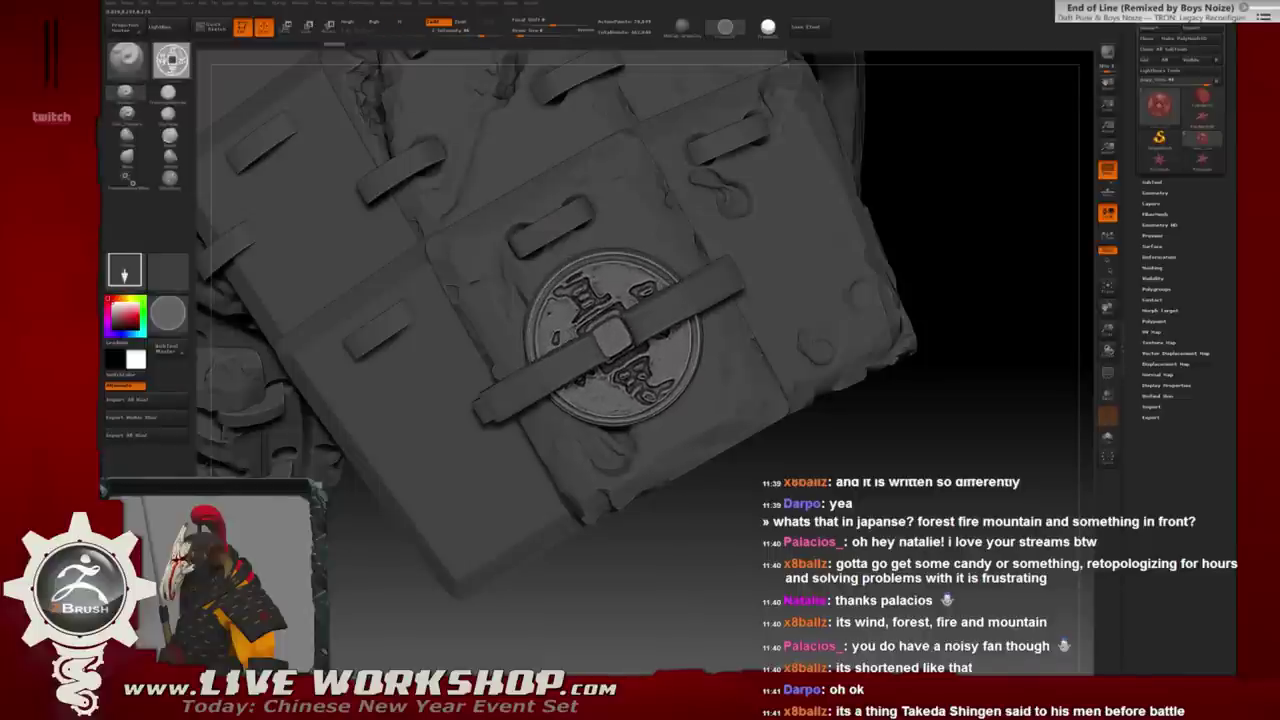
mouse_move(560, 360)
mouse_down()
mouse_move(660, 290)
mouse_move(640, 400)
mouse_up()
drag(555, 280, 575, 350)
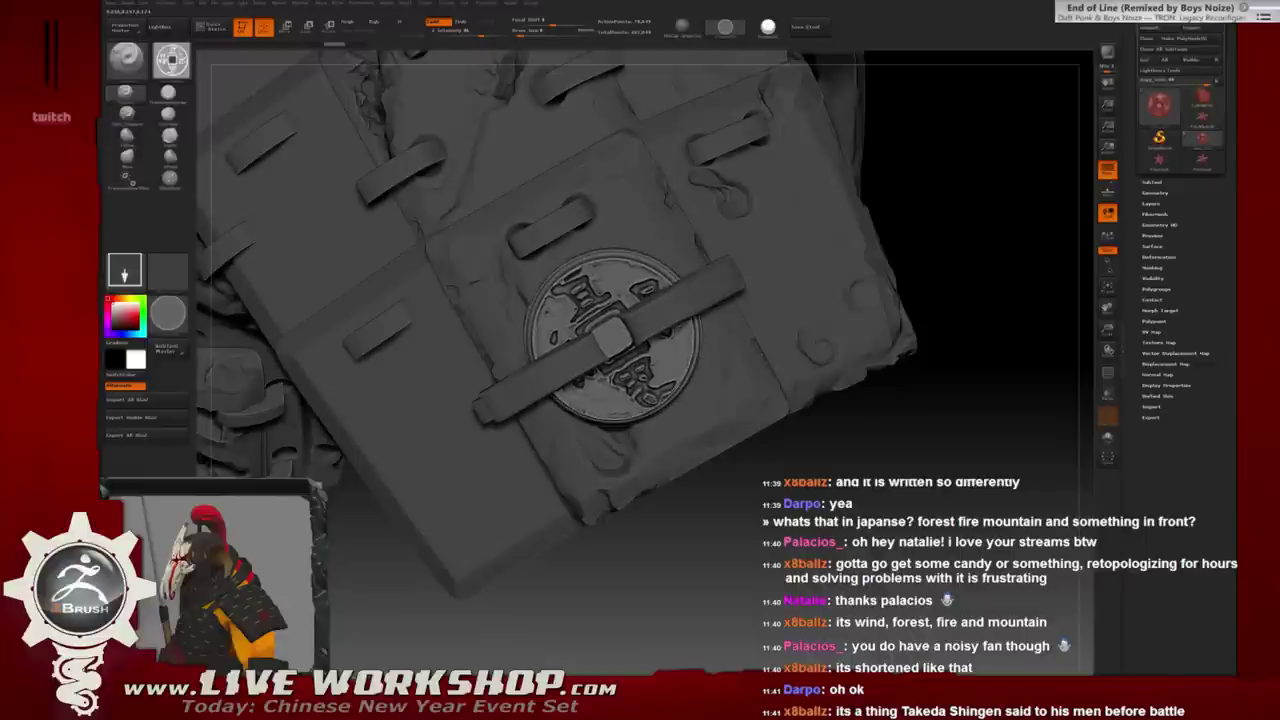
key(ctrl+z)
key(super)
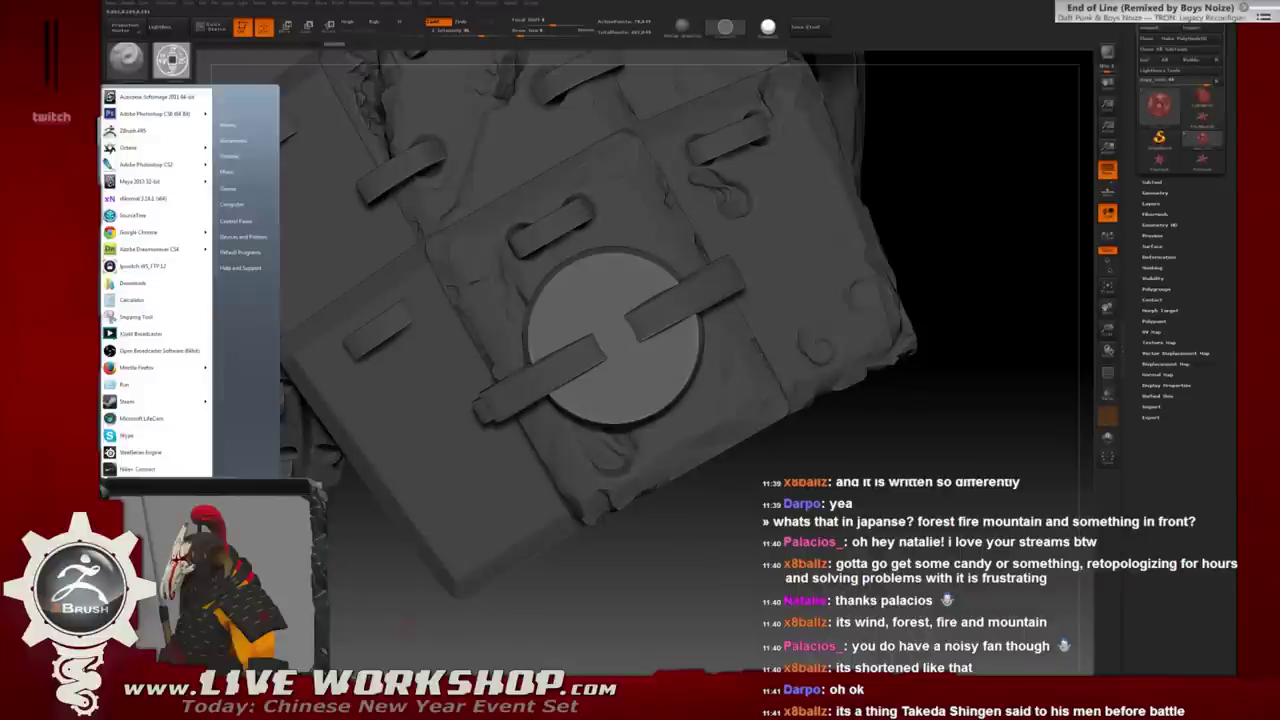
Show the gold coin reference photo in a small window left of the disc, then return to ZBrush.
key(alt+Tab)
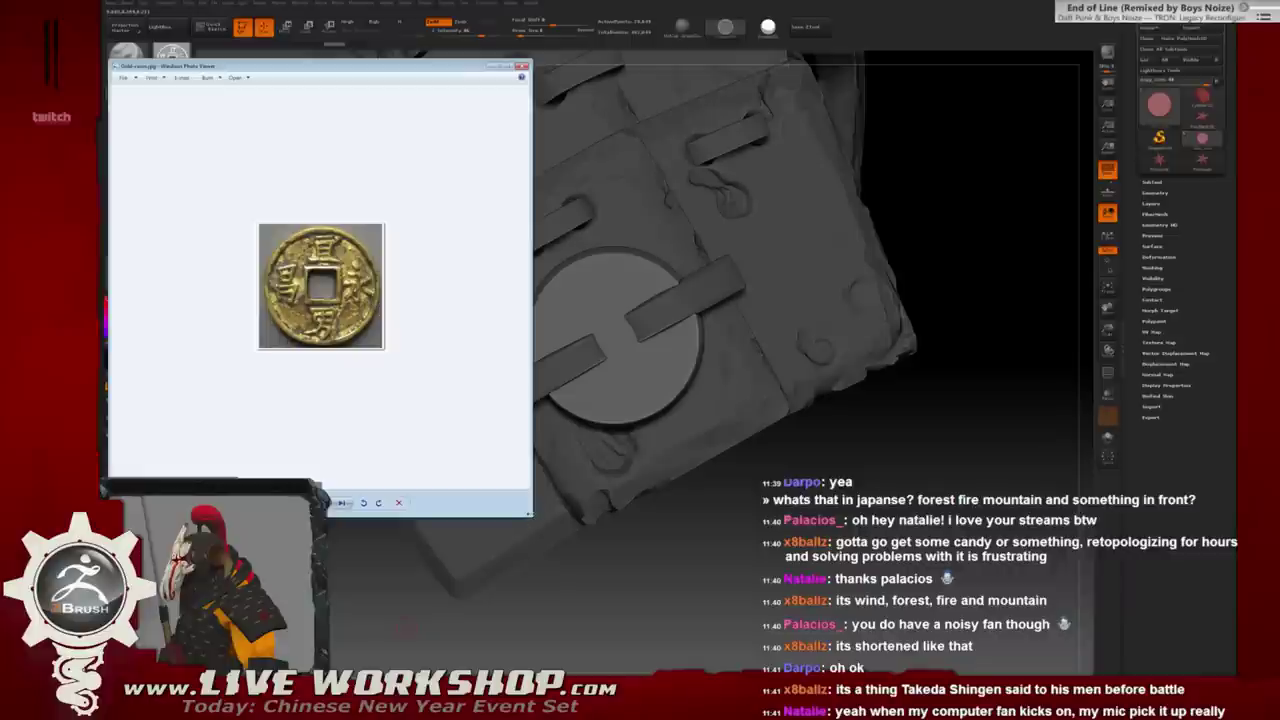
scroll(321, 287, up, 1)
mouse_move(531, 517)
mouse_down()
mouse_move(320, 309)
mouse_move(313, 282)
mouse_up()
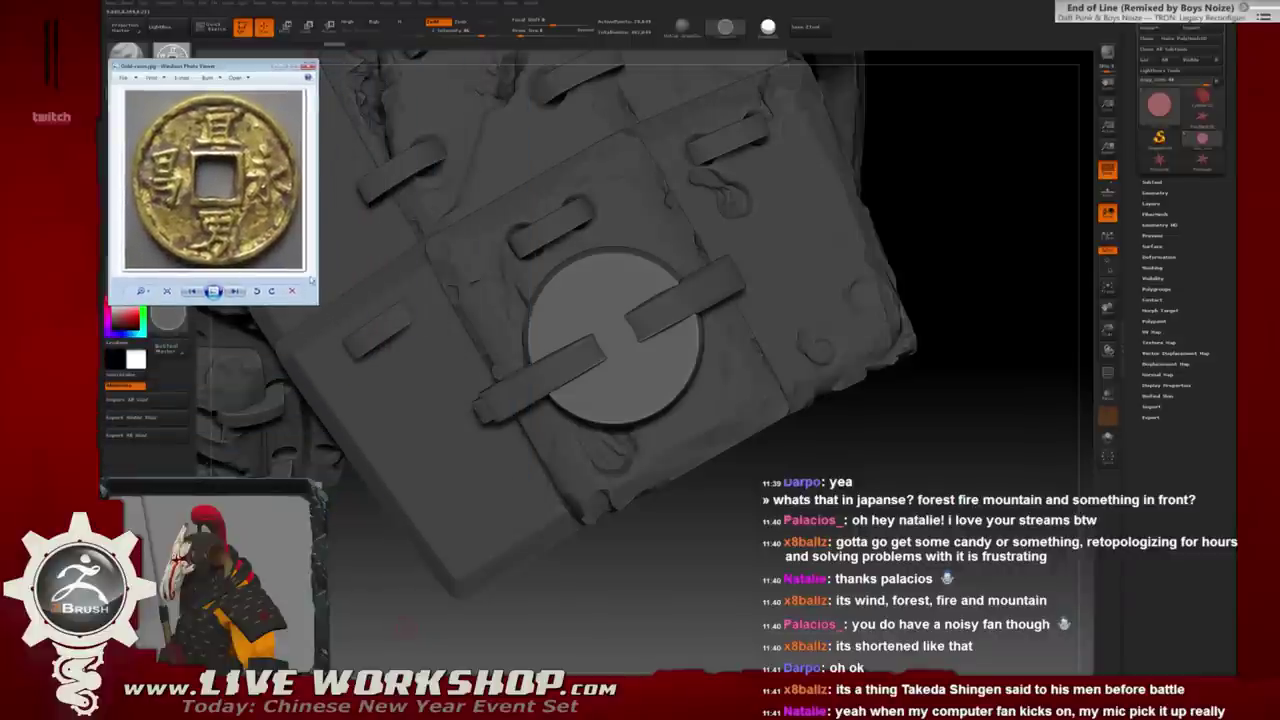
drag(250, 66, 336, 138)
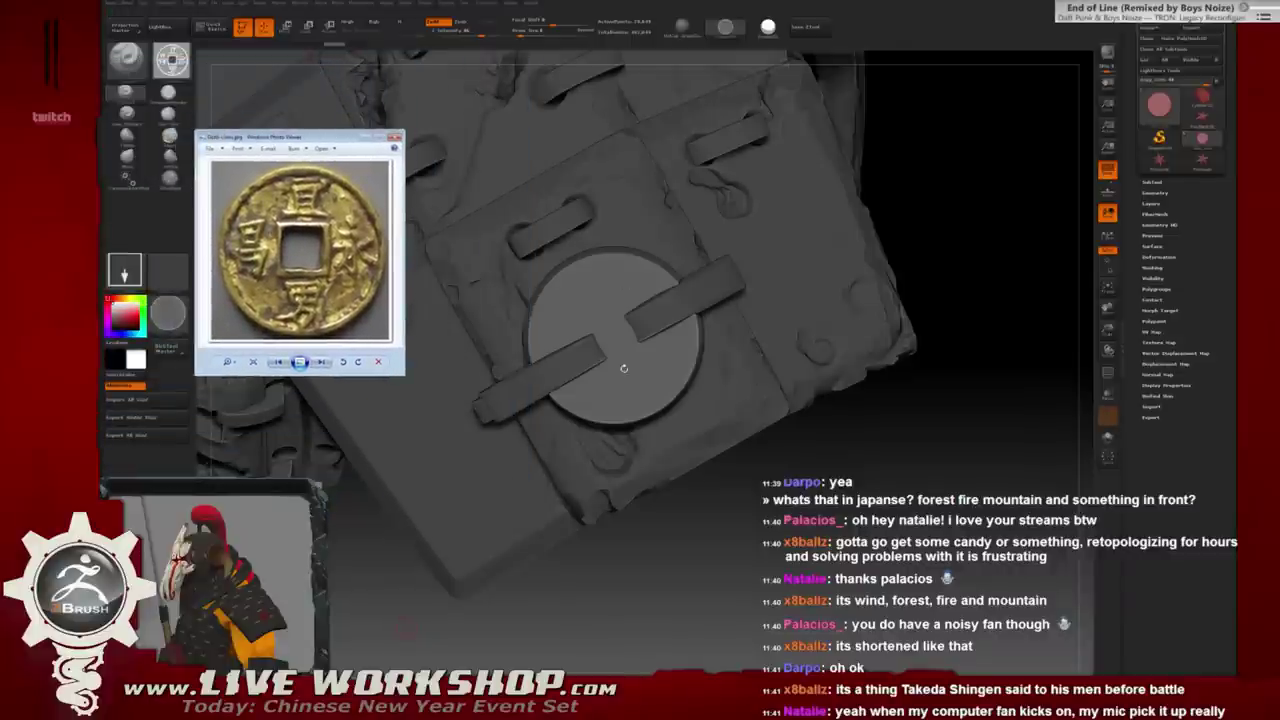
click(615, 343)
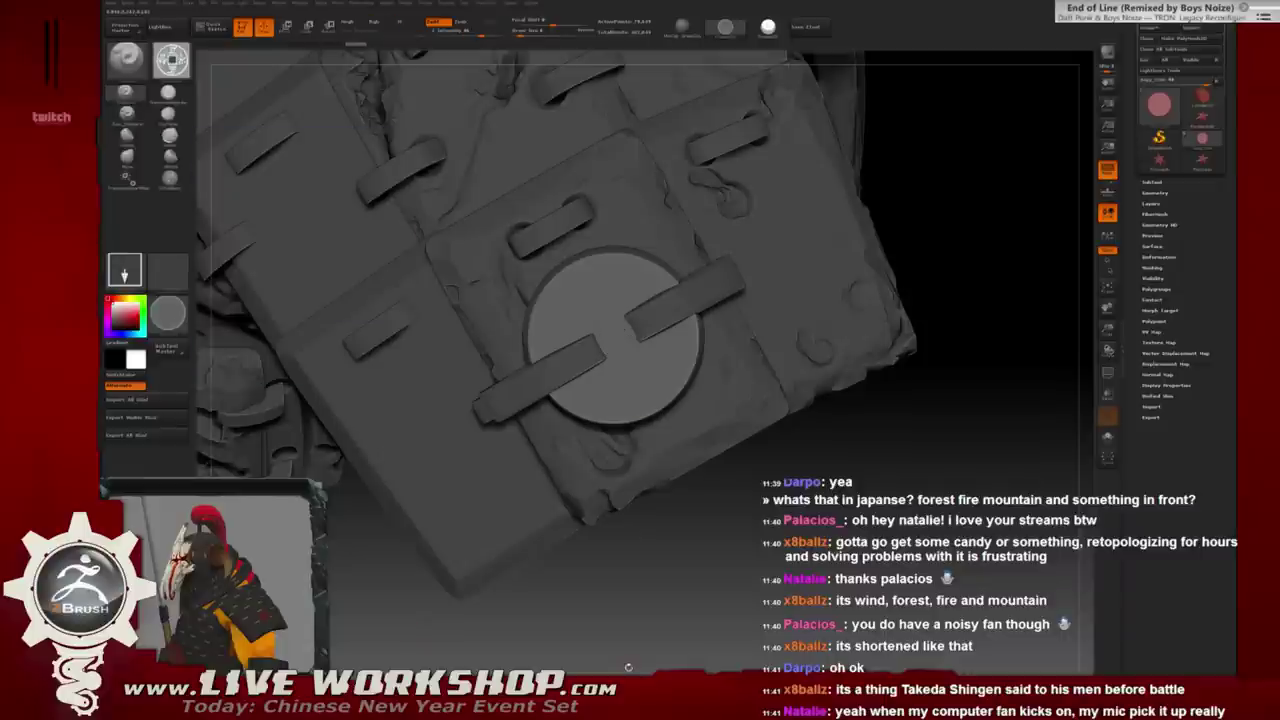
key(super)
Stamp the coin relief onto the disc, undo it, and turn on the polygon frame.
key(alt+Tab)
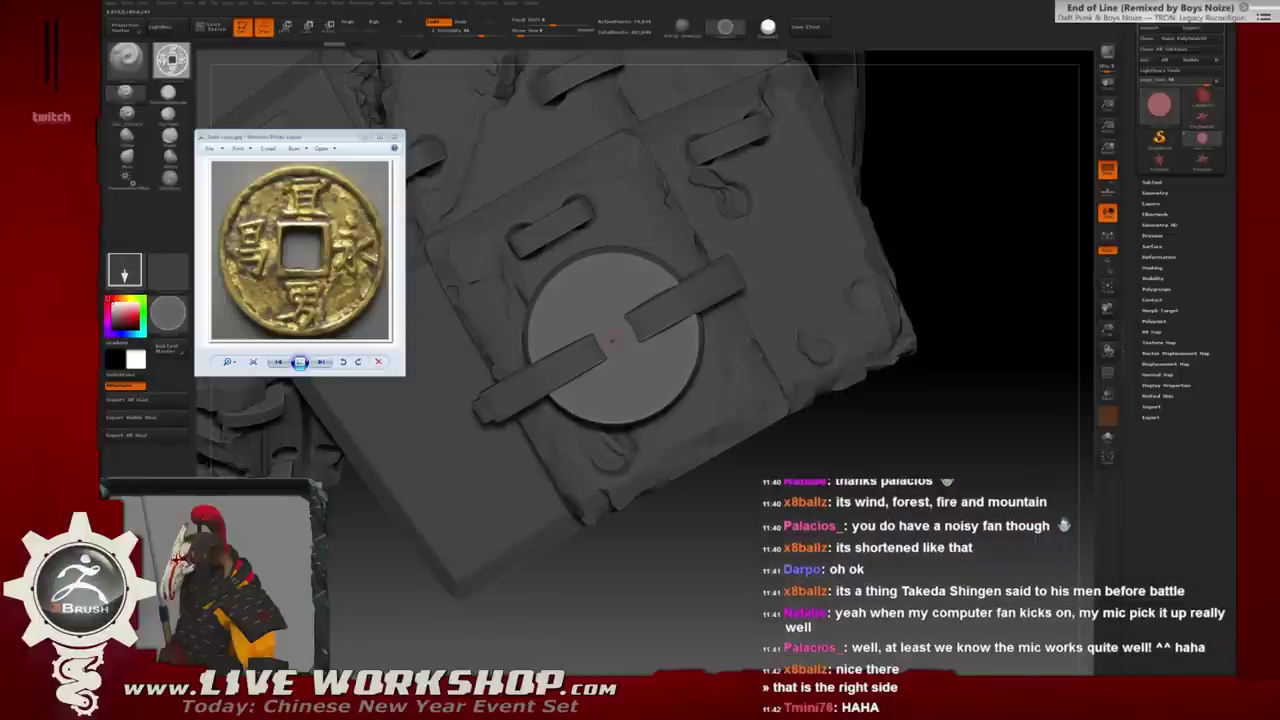
mouse_move(612, 343)
mouse_down()
mouse_move(625, 272)
mouse_move(688, 326)
mouse_up()
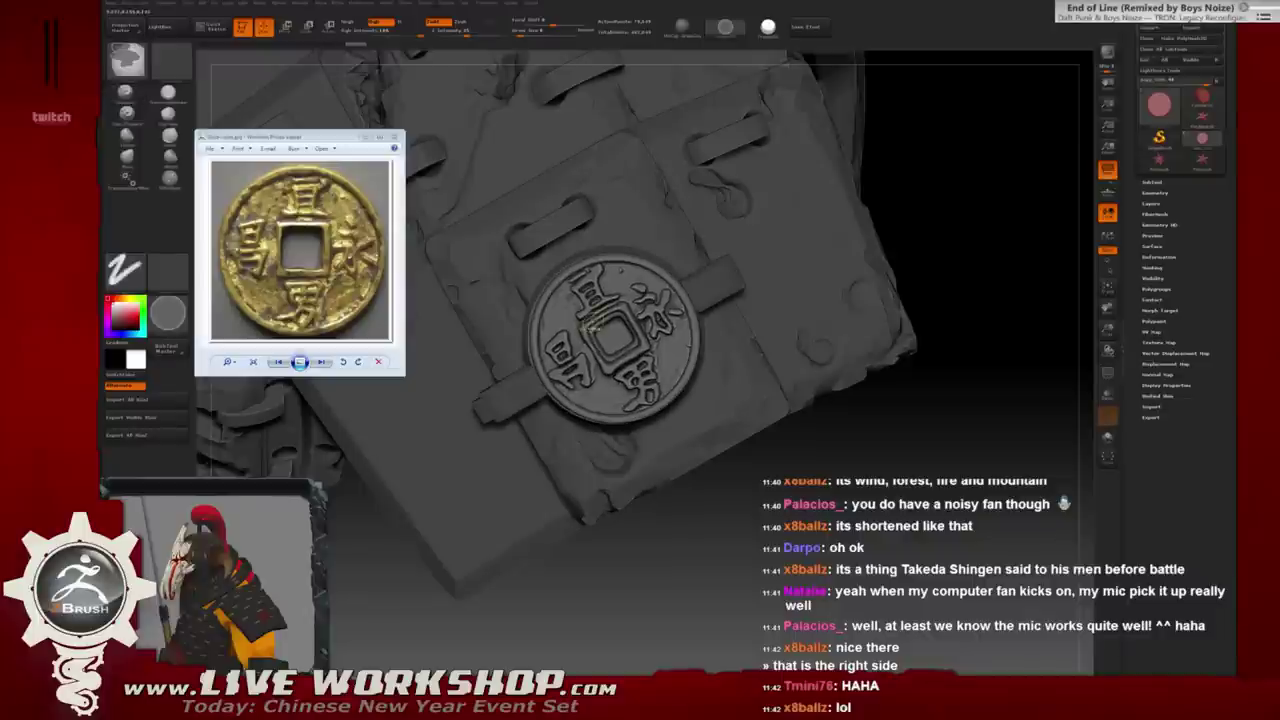
key(ctrl+z)
click(1107, 372)
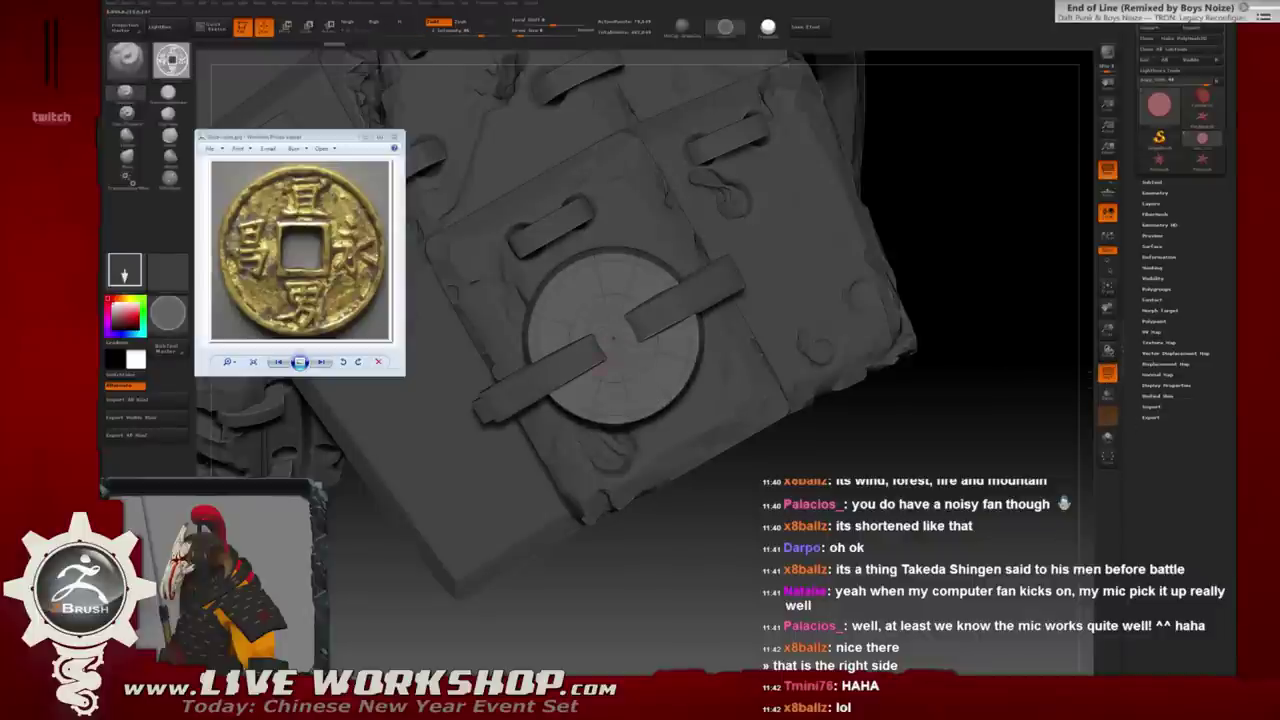
Restamp the coin centred on the disc, compare versions with undo/redo, and check it edge-on.
mouse_move(612, 338)
mouse_down()
mouse_move(668, 404)
mouse_move(650, 414)
mouse_up()
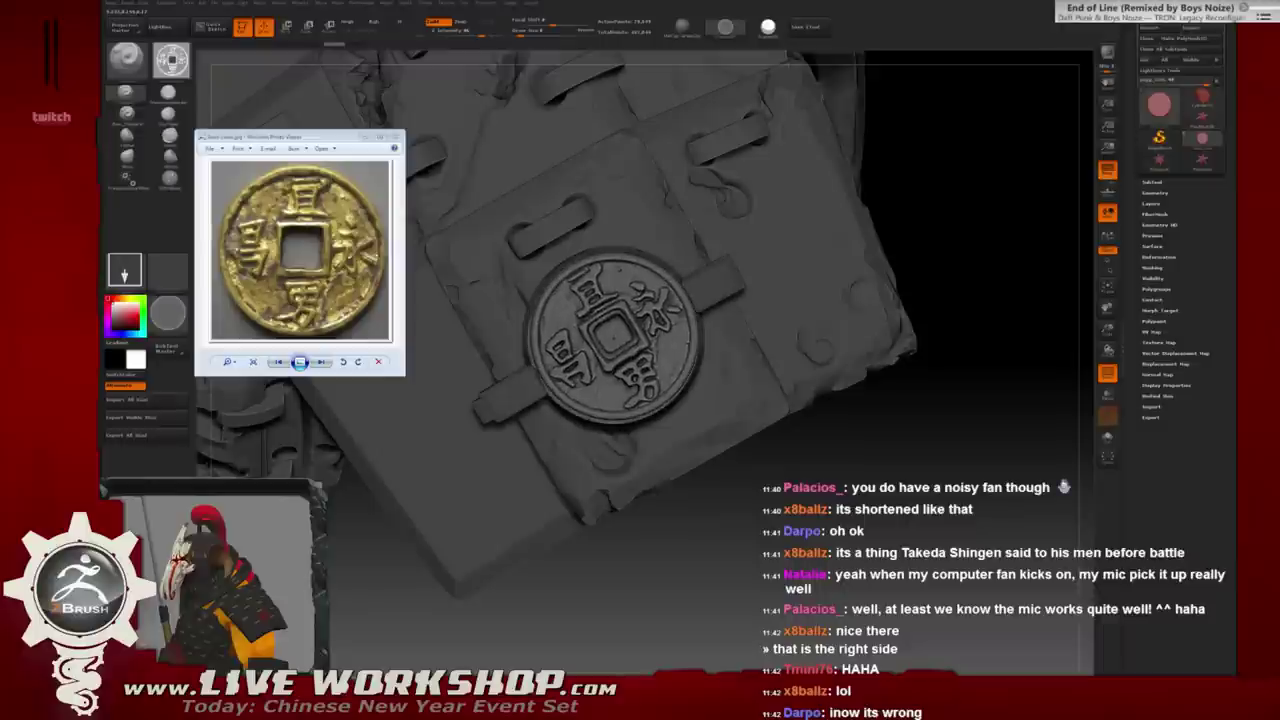
key(ctrl+z)
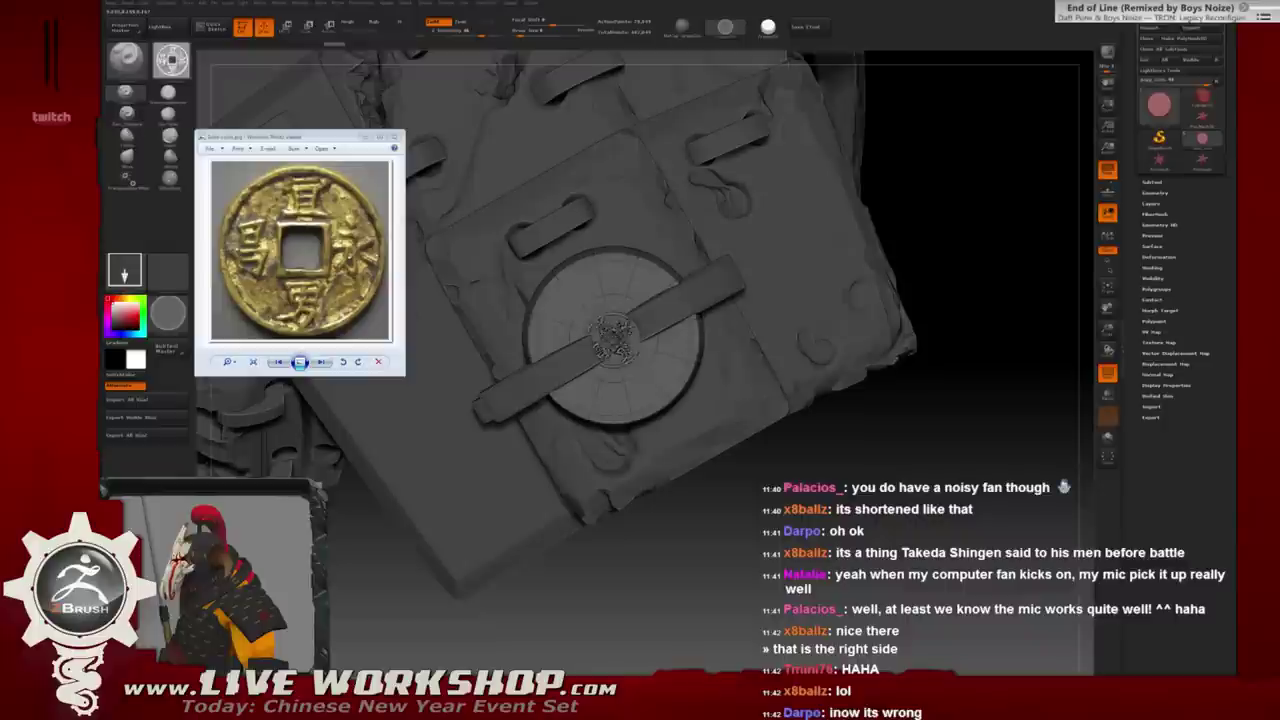
drag(612, 338, 661, 400)
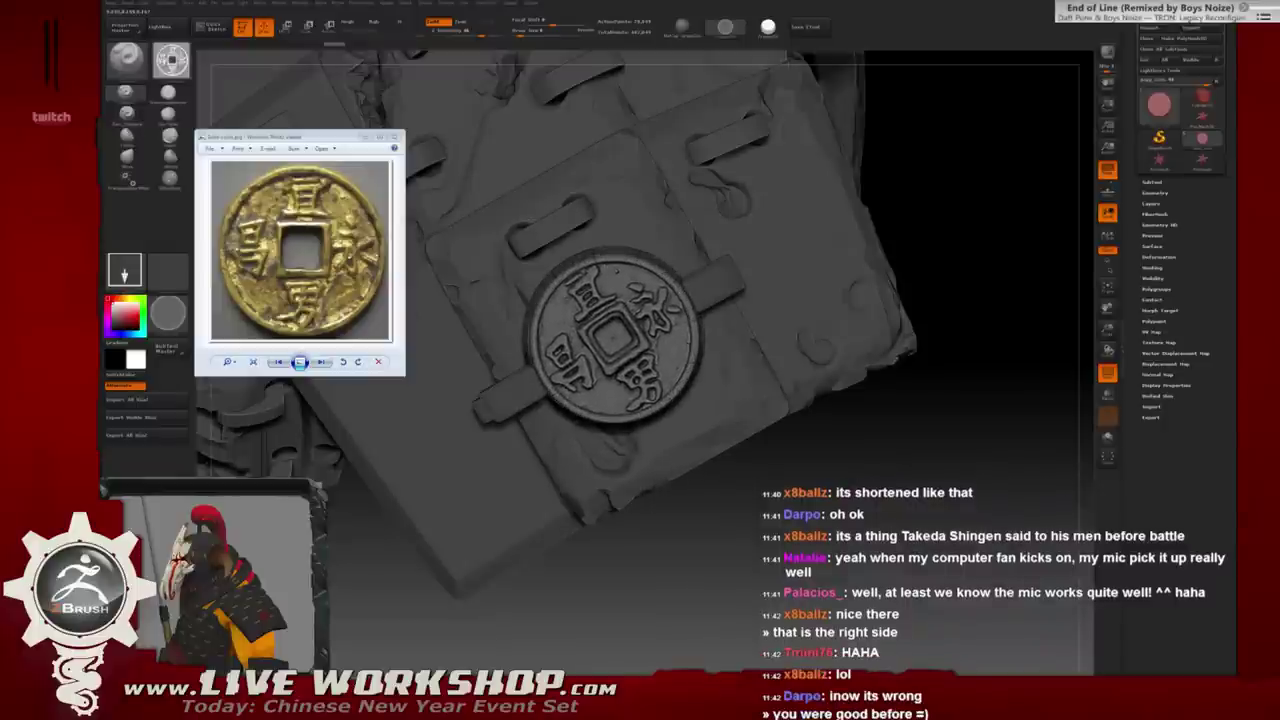
key(ctrl+z)
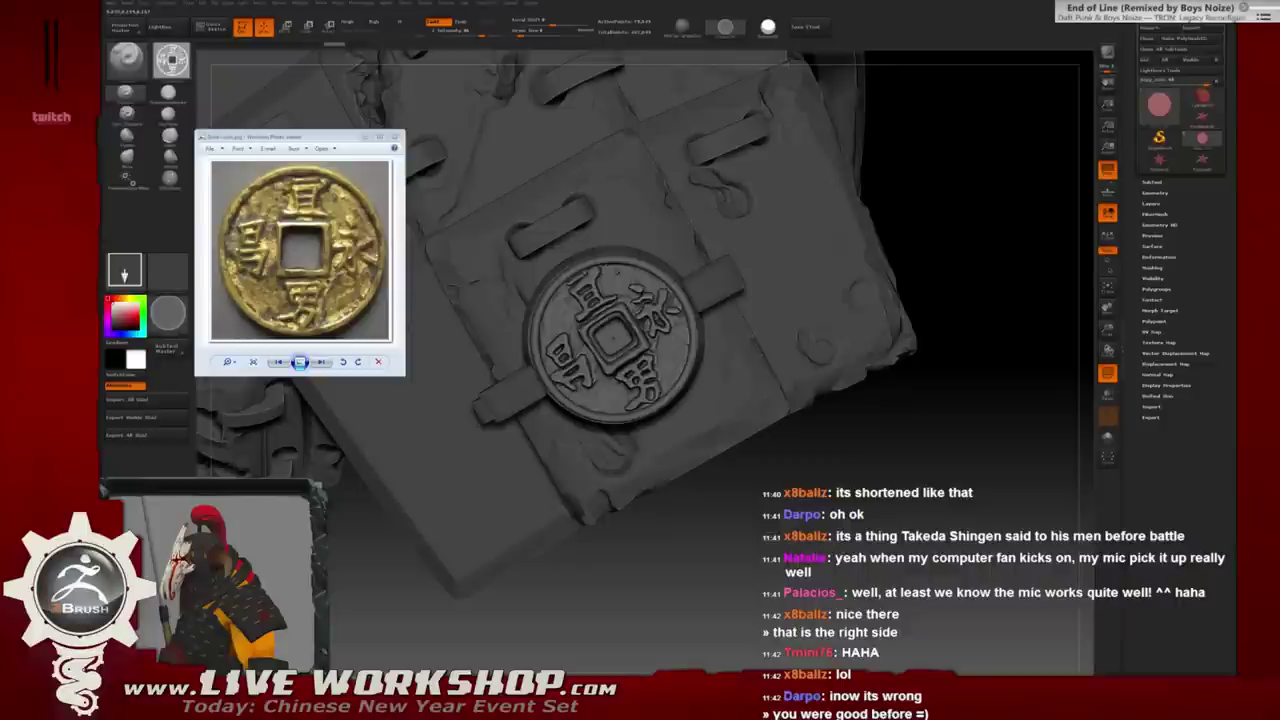
key(ctrl+shift+z)
key(ctrl+z)
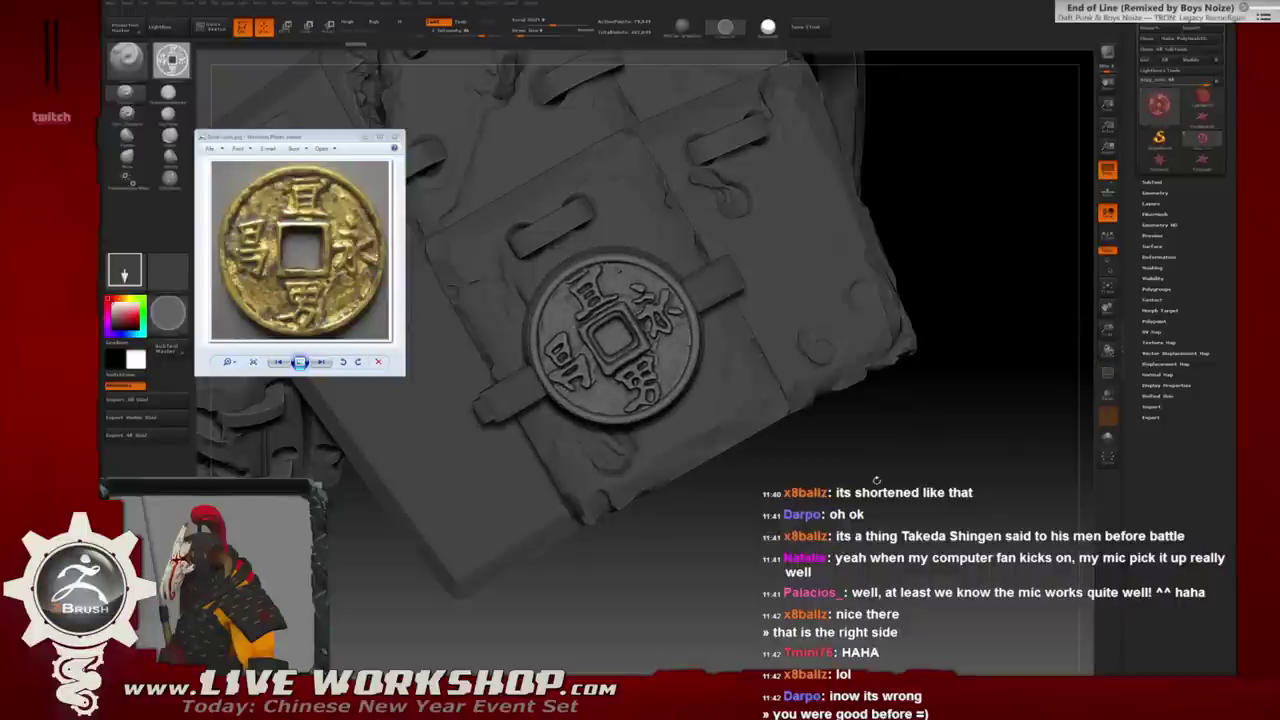
drag(876, 480, 700, 470)
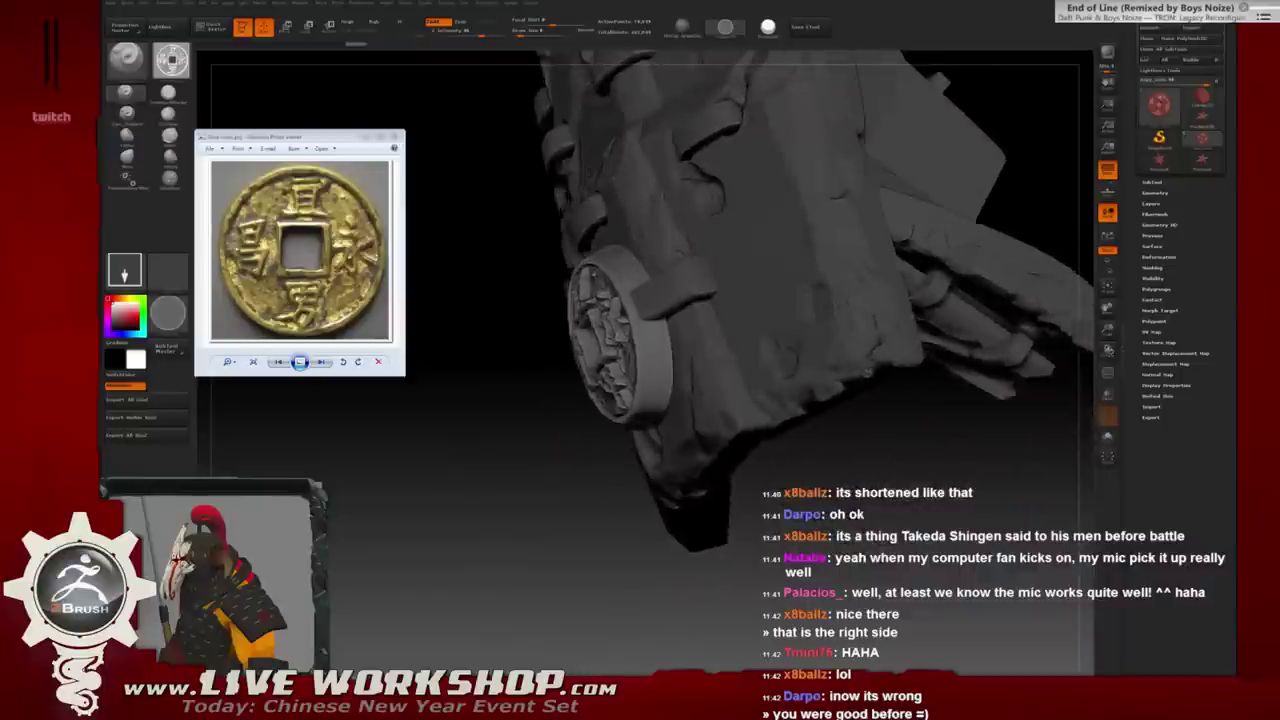
Frame the blank disc, centre the pivot on it, and stamp the coin relief.
drag(888, 320, 760, 330)
mouse_move(822, 514)
mouse_down()
mouse_move(780, 437)
mouse_move(716, 242)
mouse_up()
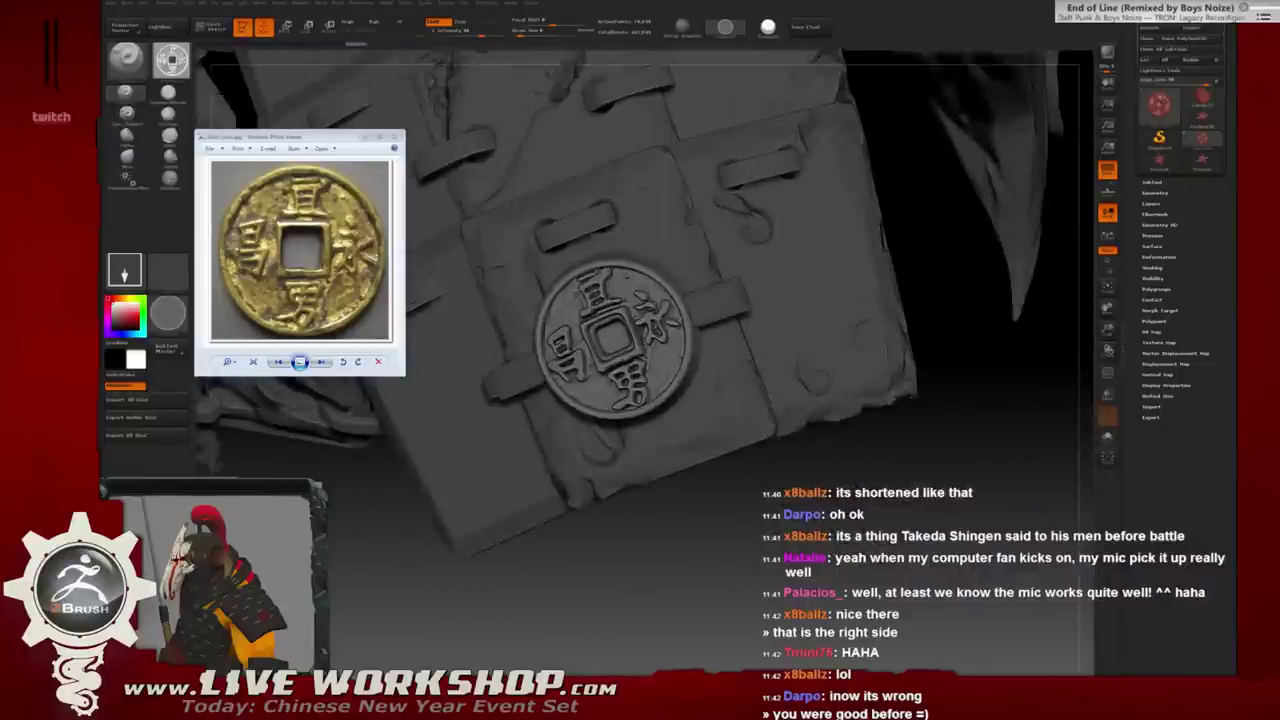
drag(760, 300, 690, 310)
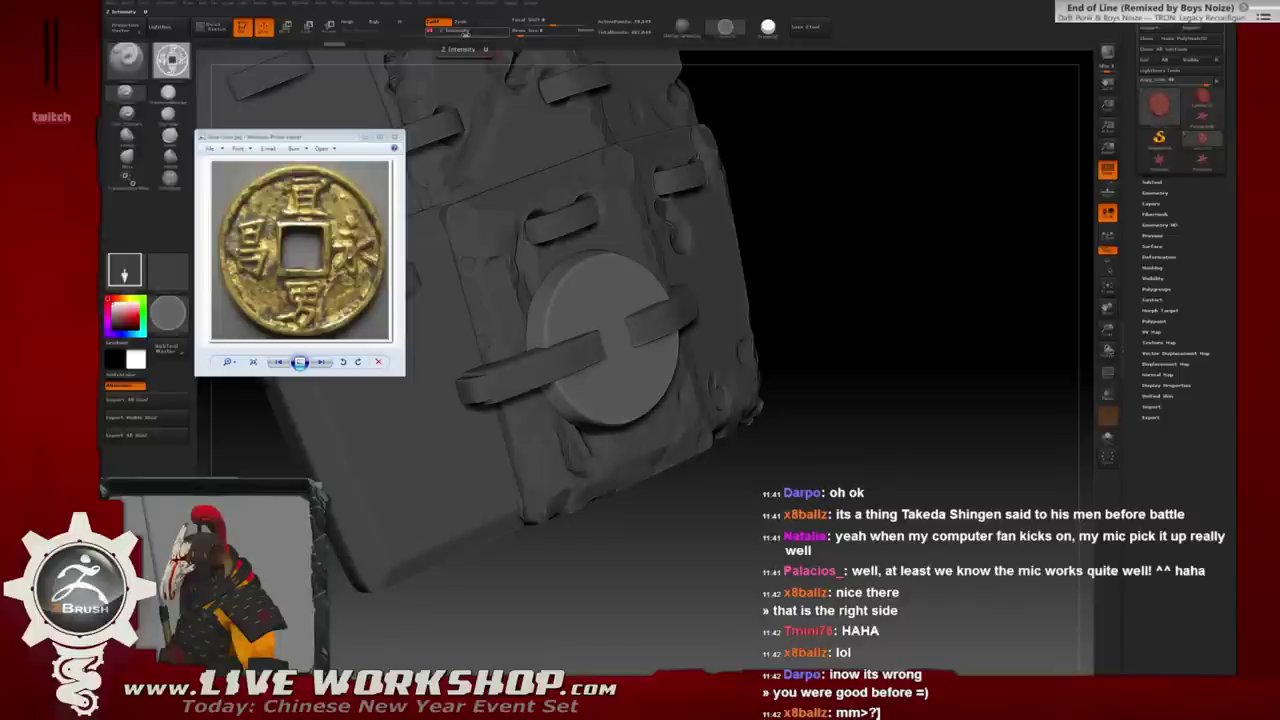
mouse_move(789, 263)
right_down()
mouse_move(850, 300)
mouse_move(1000, 300)
right_up()
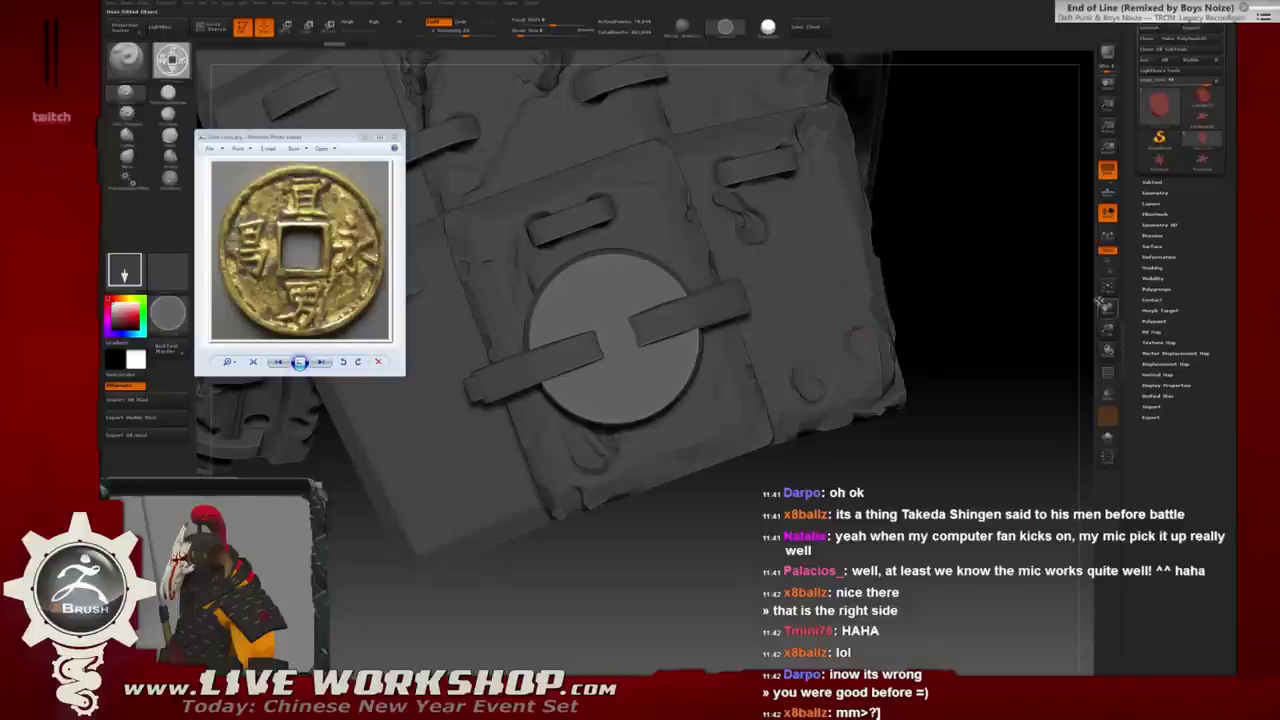
click(1107, 372)
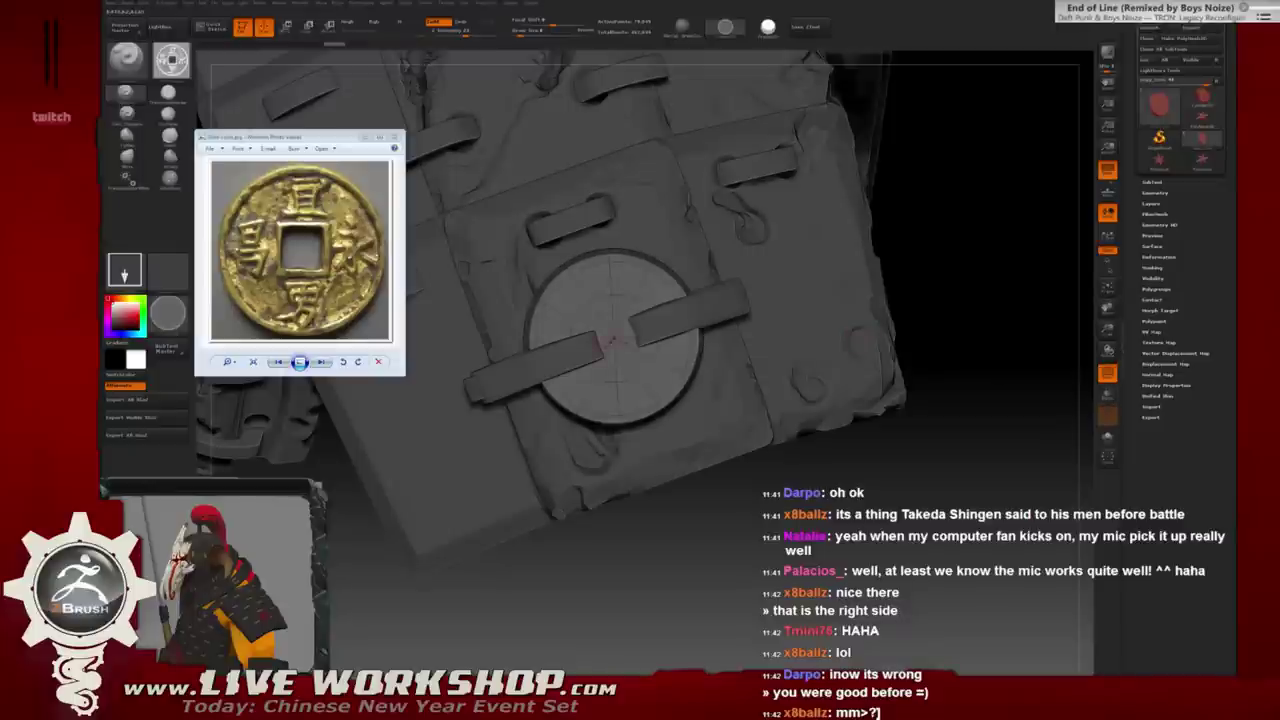
mouse_move(613, 340)
mouse_down()
mouse_move(640, 325)
mouse_move(616, 335)
mouse_up()
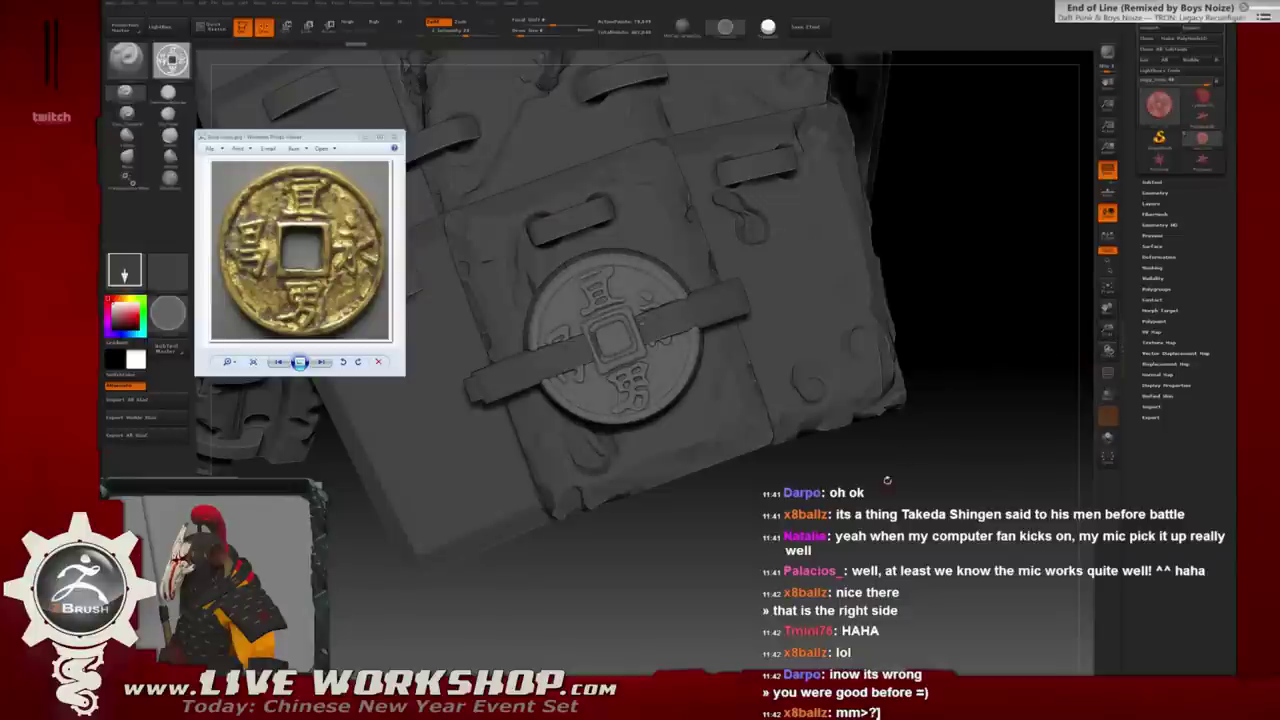
Undo the first stamp, lower Z Intensity, and trial-stamp the coin again.
mouse_move(887, 481)
mouse_down()
mouse_move(880, 385)
mouse_move(889, 503)
mouse_up()
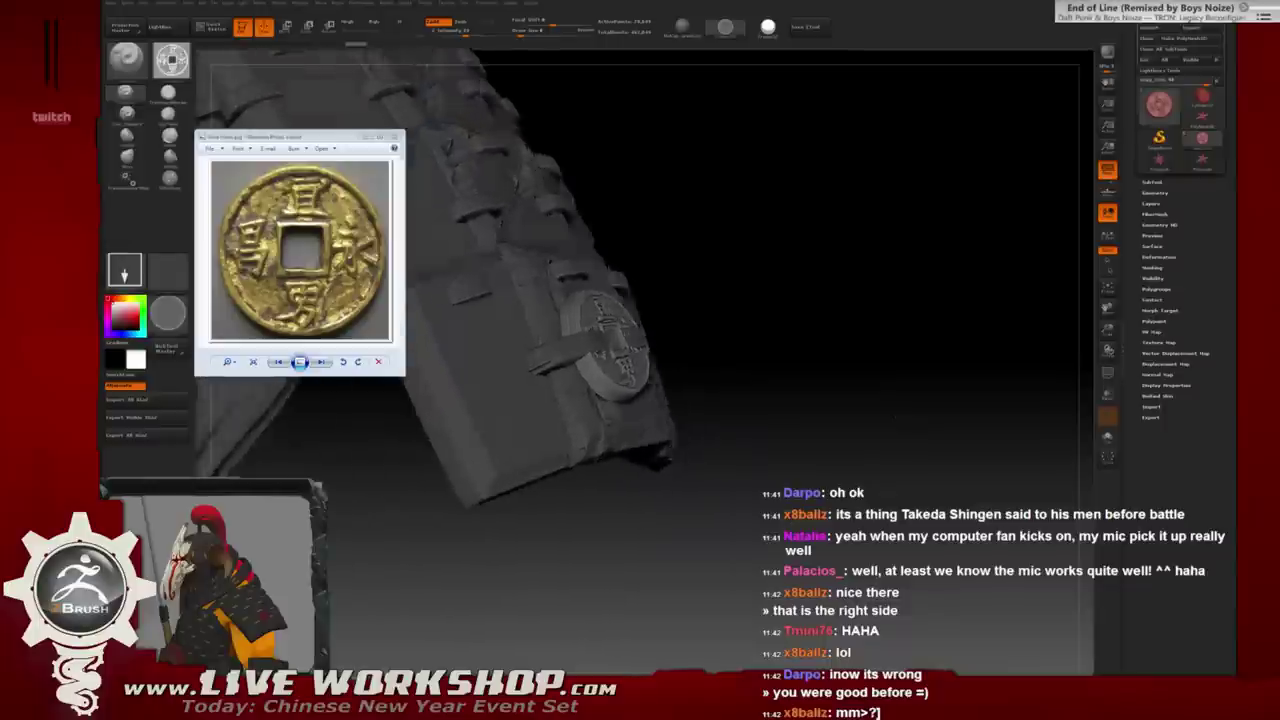
mouse_move(880, 440)
mouse_down()
mouse_move(899, 445)
mouse_move(890, 470)
mouse_move(493, 98)
mouse_up()
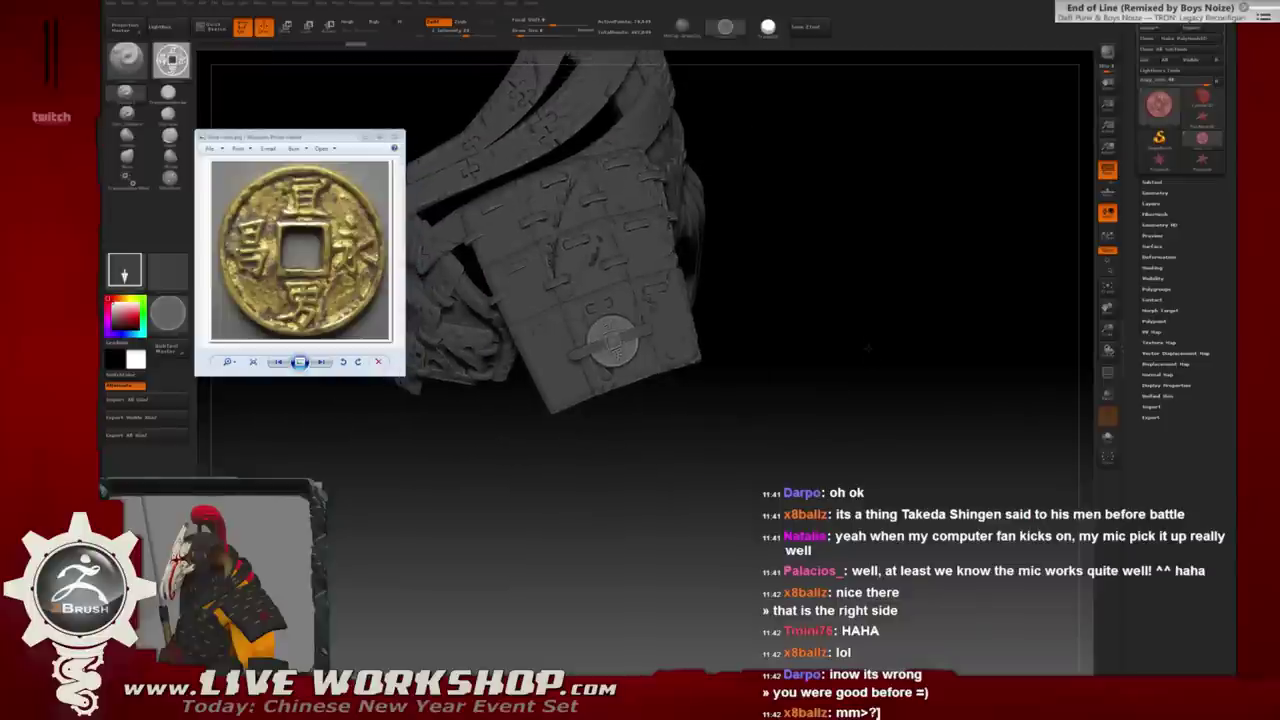
key(ctrl+z)
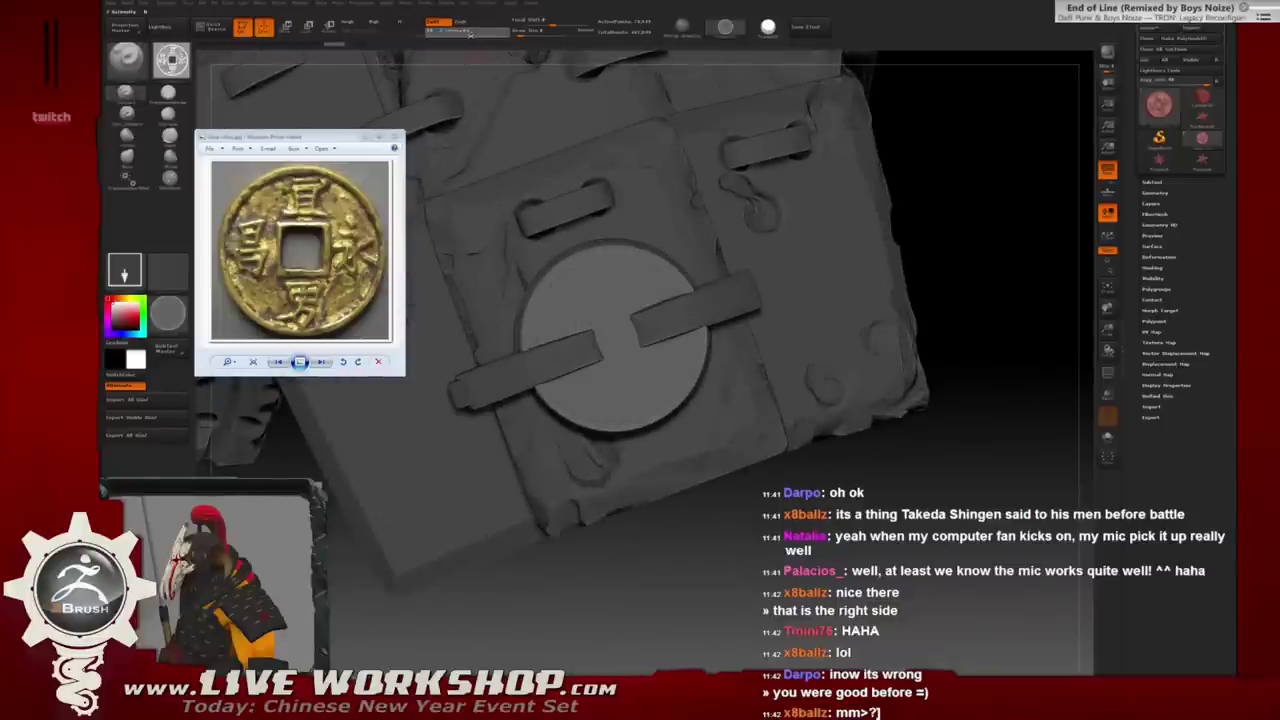
drag(470, 35, 430, 34)
drag(617, 346, 700, 300)
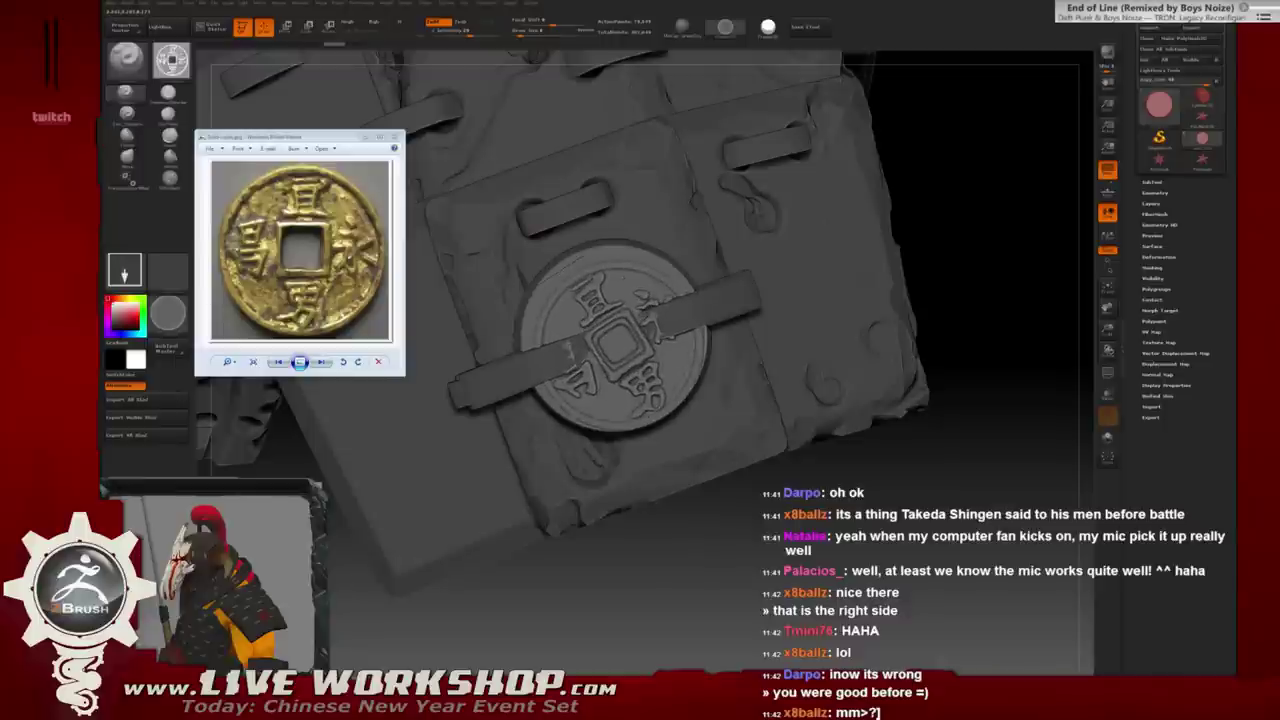
key(ctrl+z)
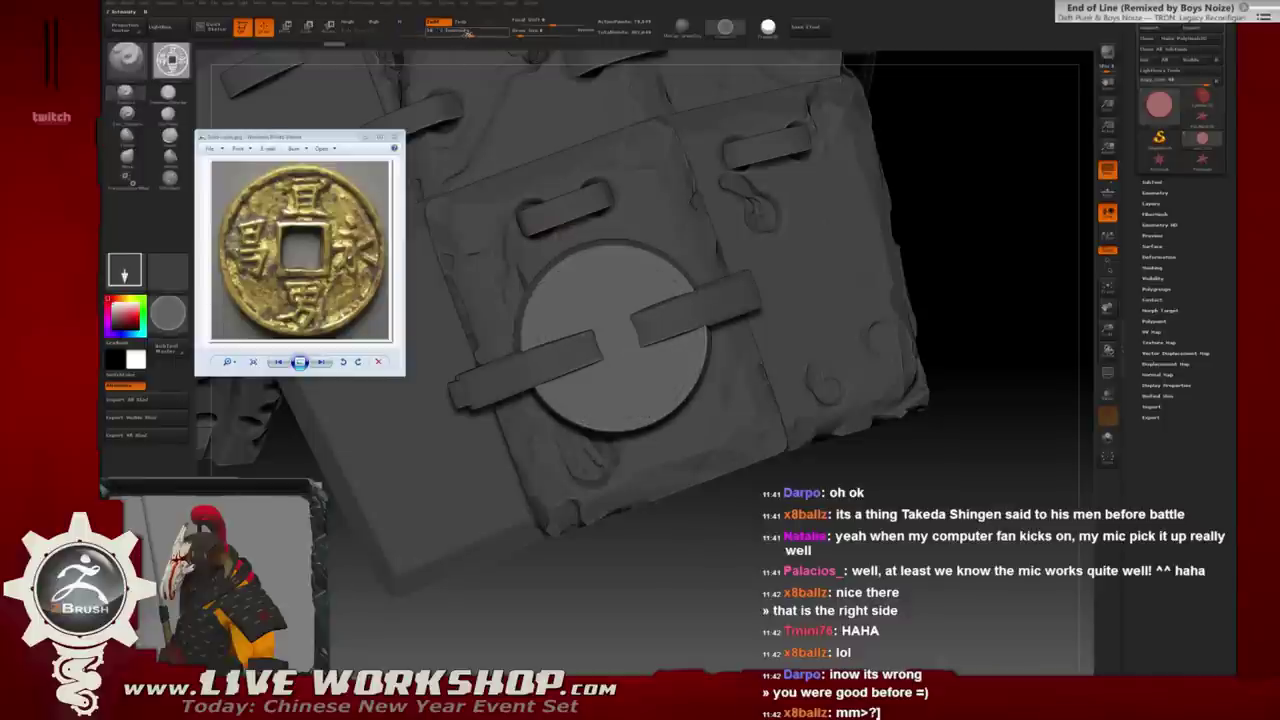
Stamp the coin once more, check it sideways, then undo and zoom in on the blank disc.
drag(620, 340, 700, 340)
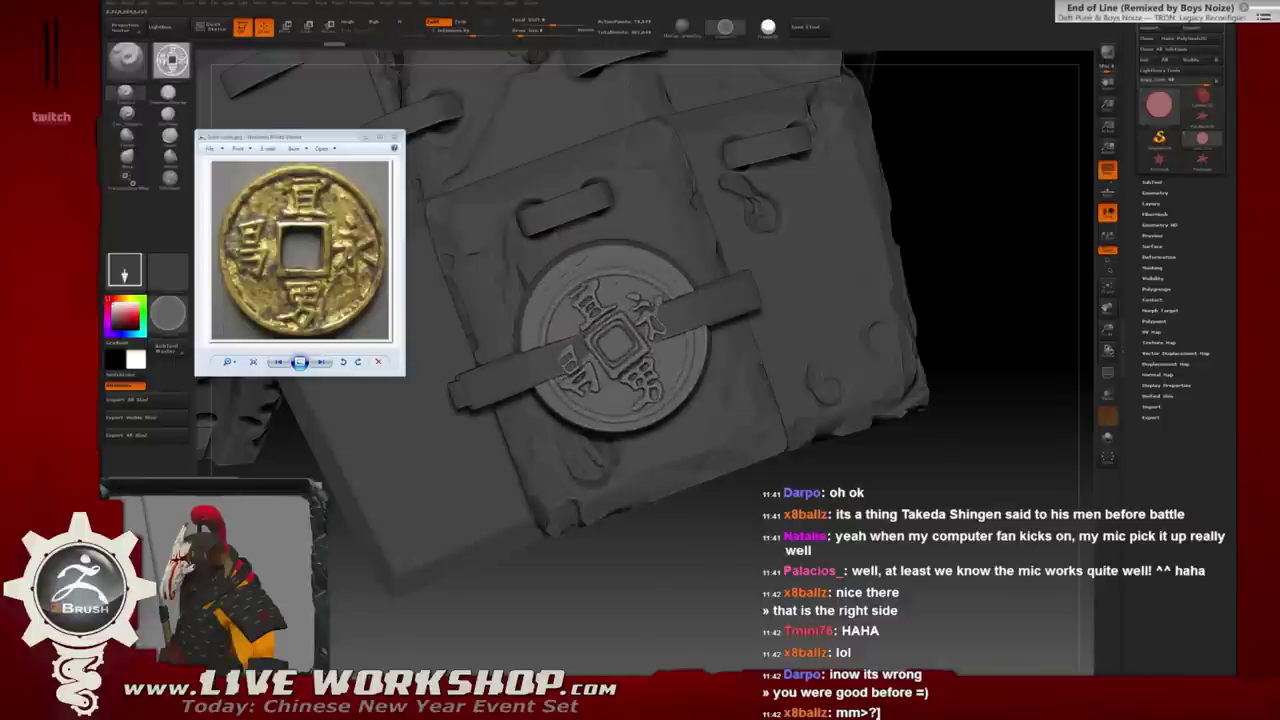
mouse_move(850, 250)
mouse_down()
mouse_move(990, 260)
mouse_move(850, 250)
mouse_up()
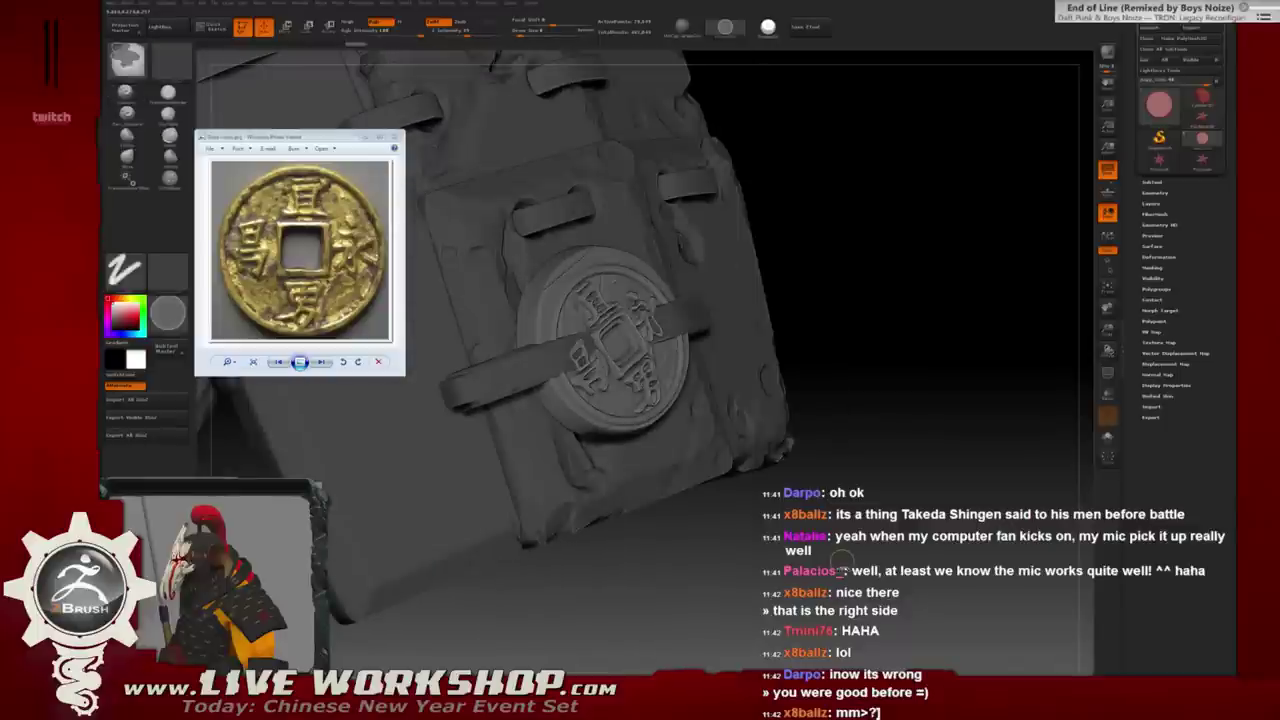
key(ctrl+z)
alt+drag(523, 160, 523, 93)
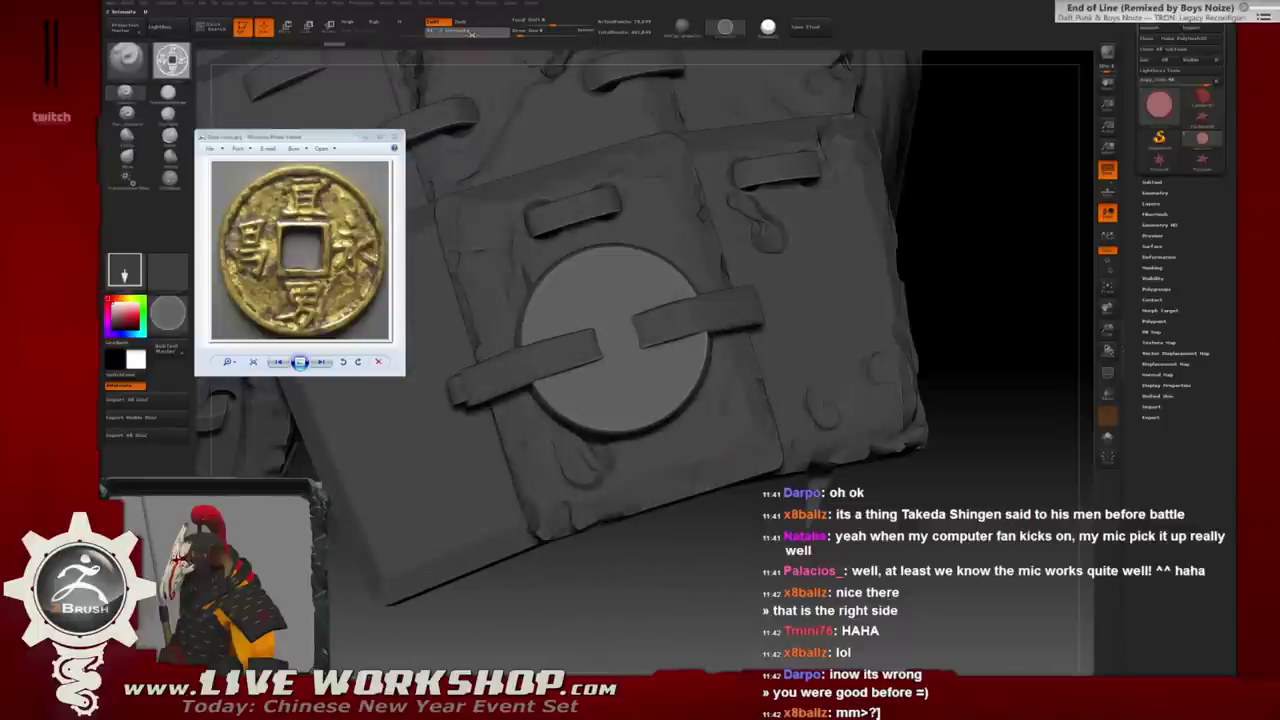
mouse_move(945, 305)
mouse_down()
mouse_move(941, 320)
mouse_move(990, 335)
mouse_up()
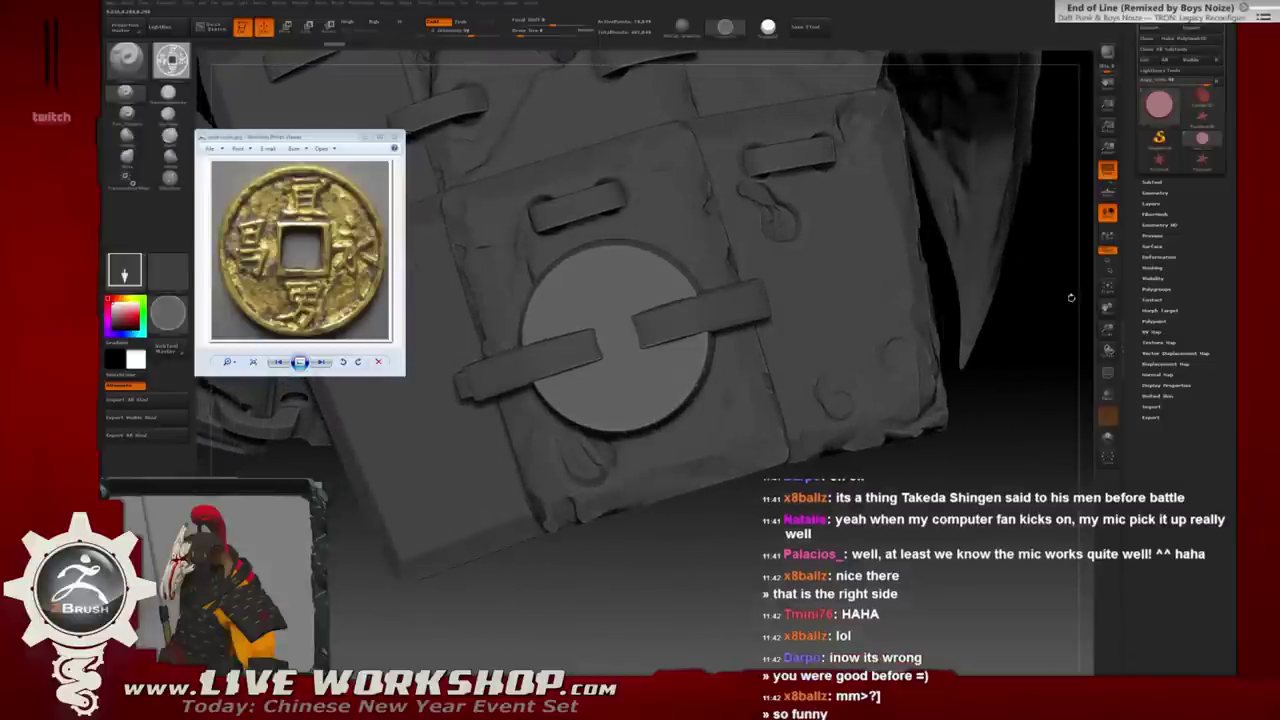
Stamp the coin outward from the disc centre using the centred pivot, then disable it and review.
click(1108, 372)
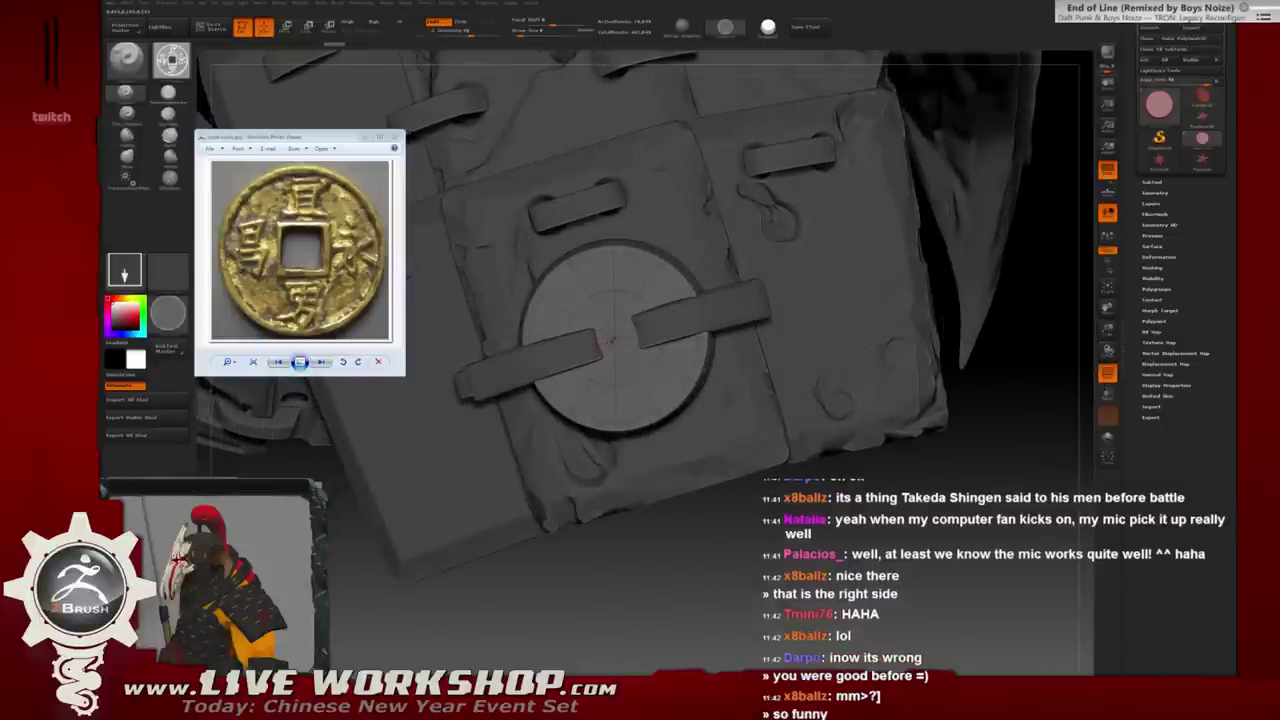
mouse_move(608, 340)
mouse_down()
mouse_move(655, 400)
mouse_move(614, 432)
mouse_up()
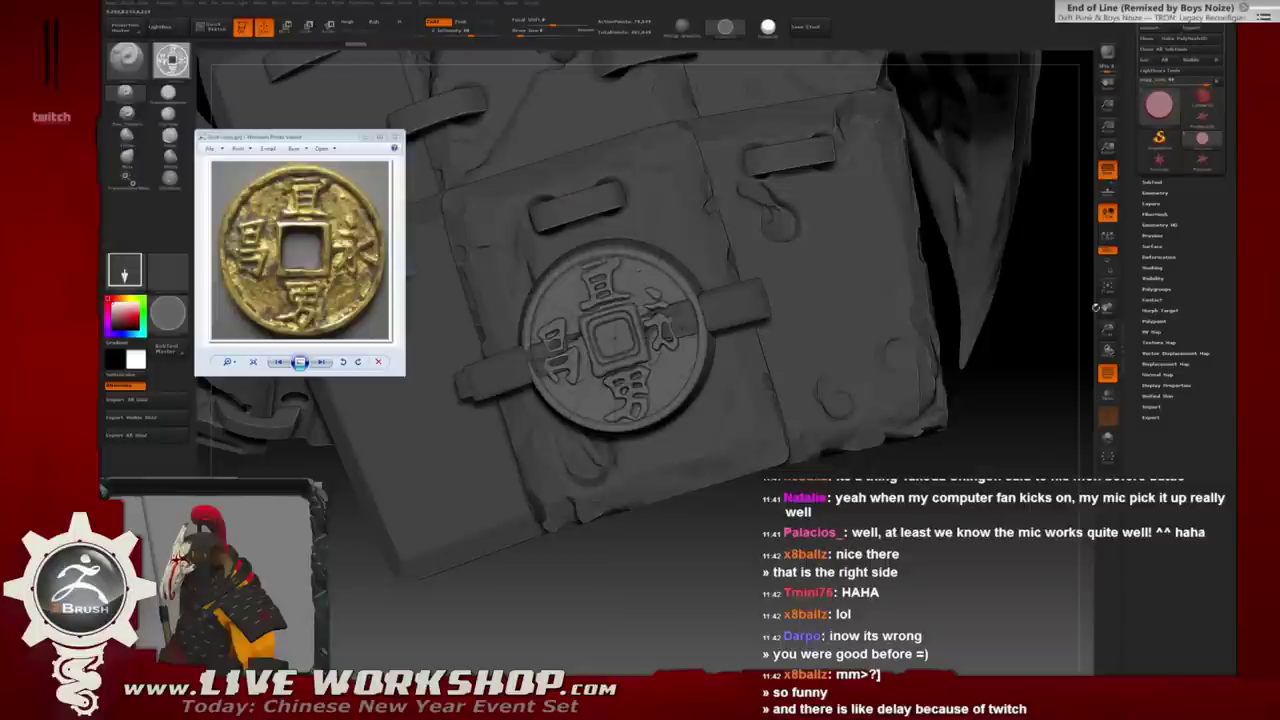
click(1108, 372)
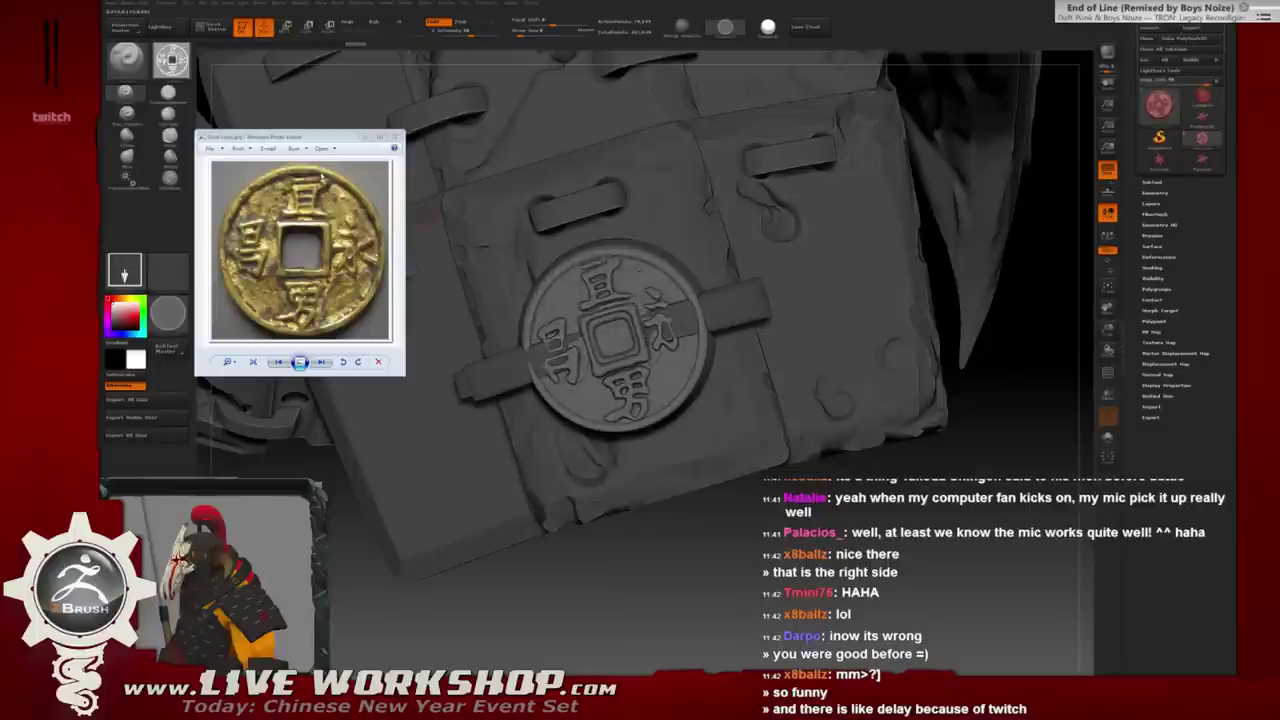
mouse_move(845, 531)
mouse_down()
mouse_move(760, 480)
mouse_move(700, 470)
mouse_move(660, 500)
mouse_move(640, 490)
mouse_up()
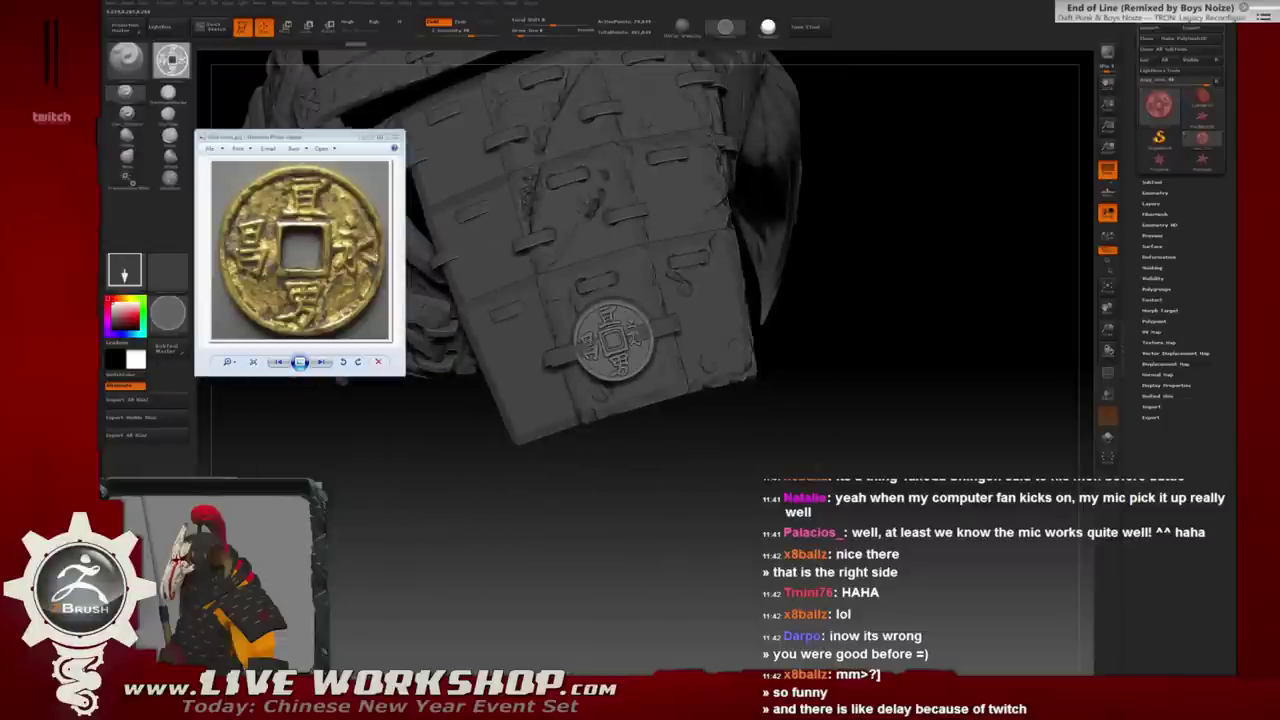
drag(807, 474, 829, 479)
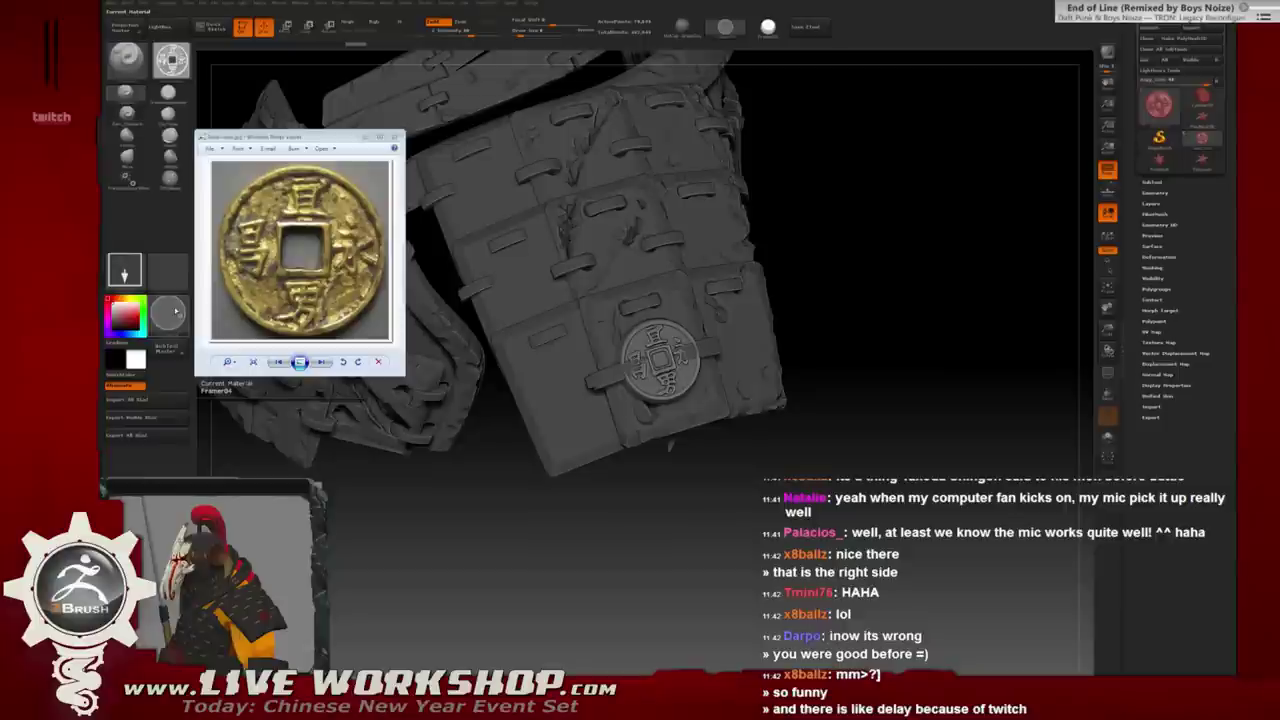
Preview the armour in a copper material, then switch it back to grey.
click(175, 312)
mouse_move(522, 402)
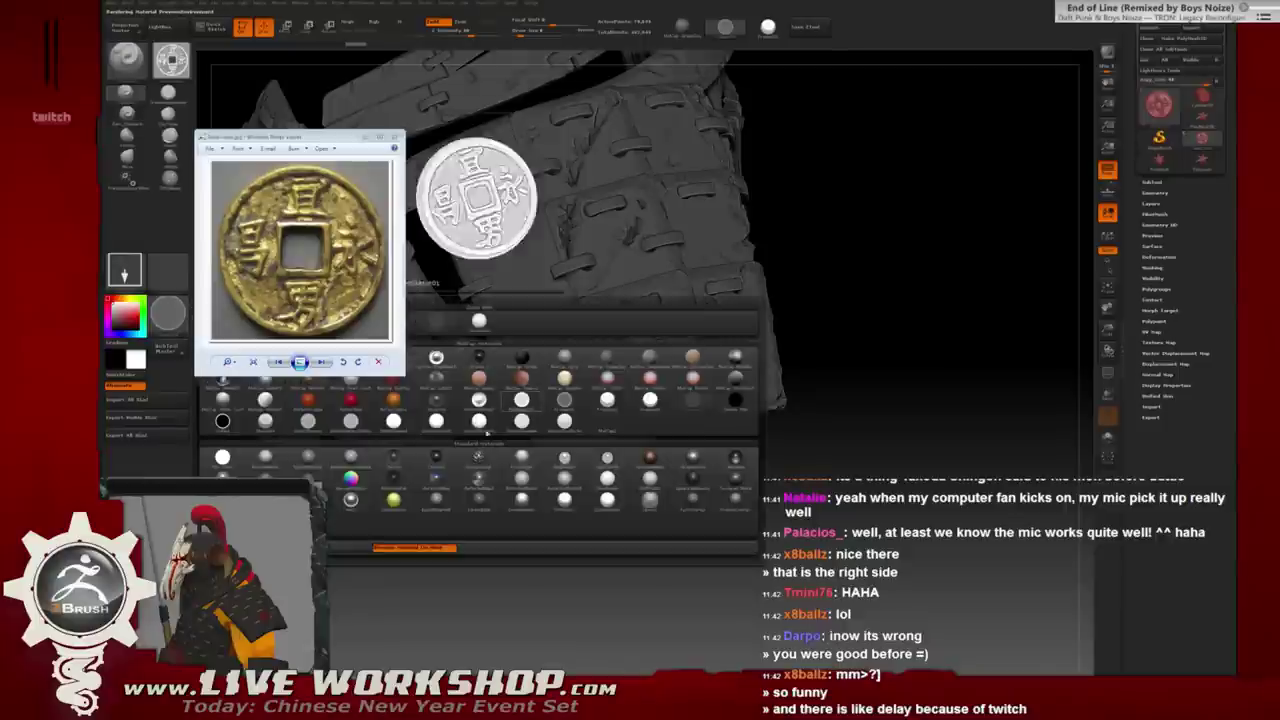
click(650, 457)
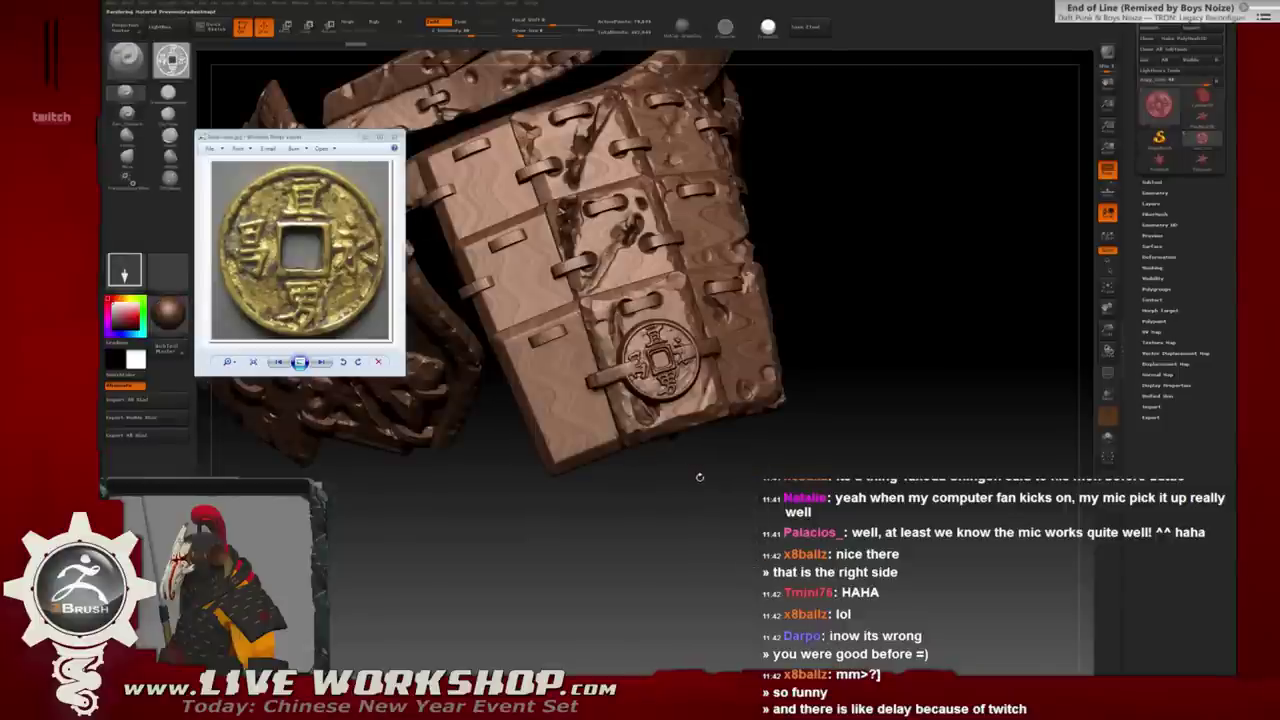
drag(699, 477, 640, 470)
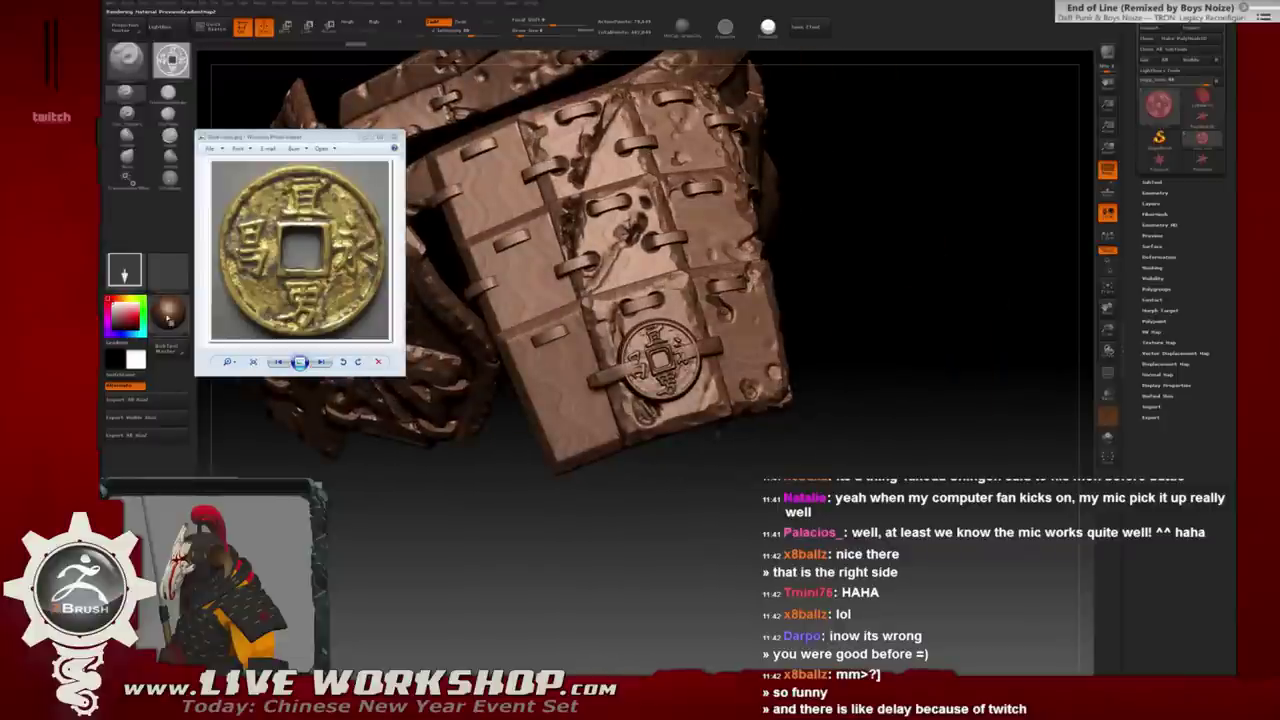
click(170, 316)
click(607, 499)
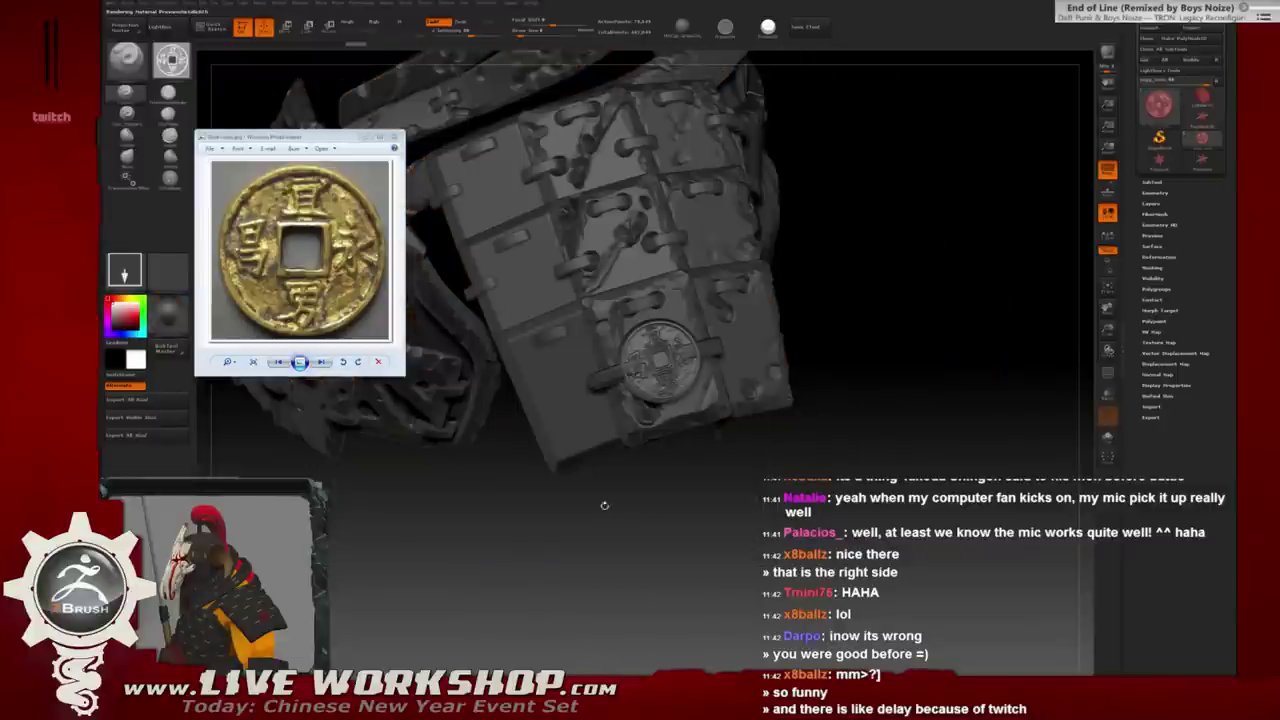
mouse_move(689, 505)
mouse_down()
mouse_move(600, 495)
mouse_move(697, 534)
mouse_move(679, 551)
mouse_move(692, 597)
mouse_move(689, 585)
mouse_up()
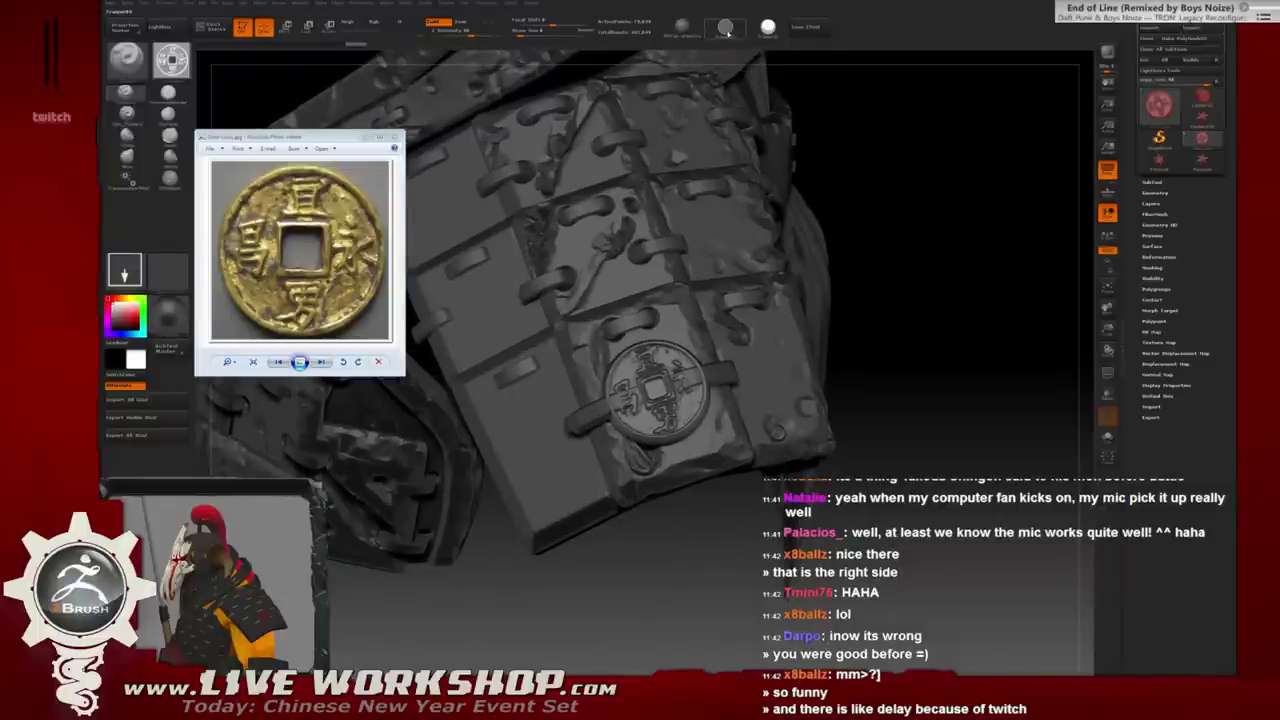
Close the coin reference photo and zoom in to inspect the coin relief.
drag(960, 352, 437, 172)
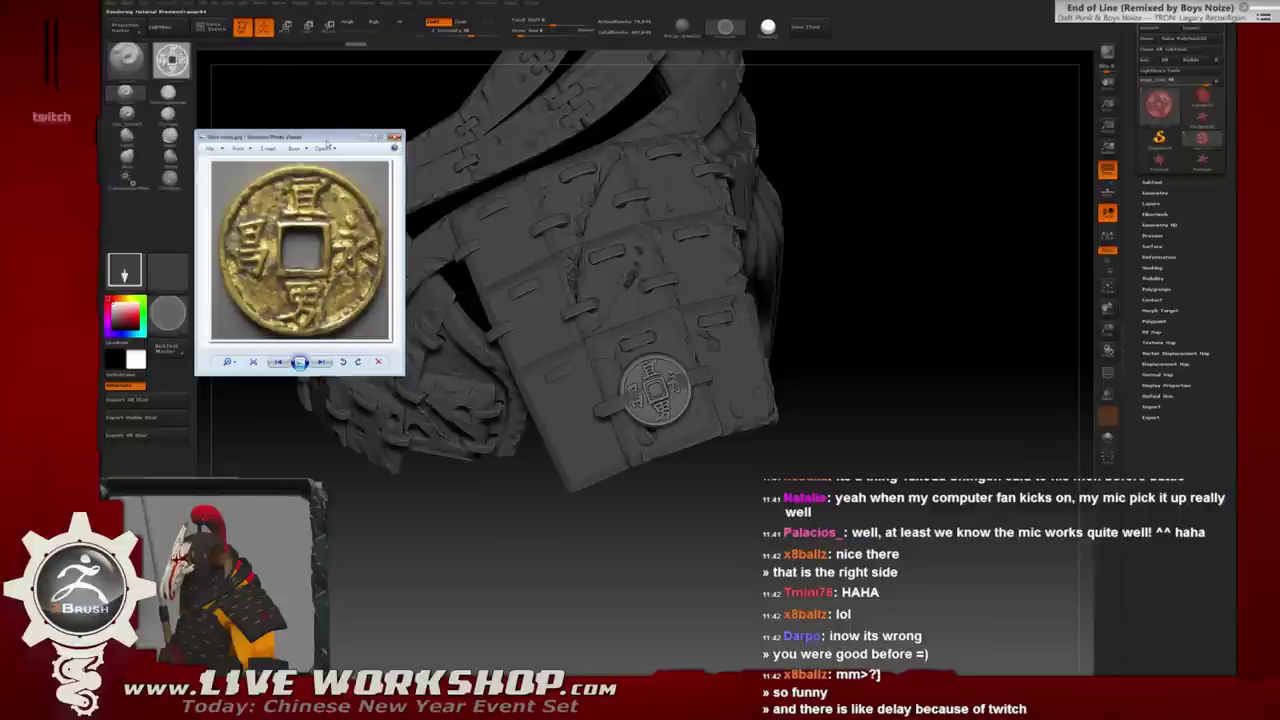
drag(328, 144, 270, 136)
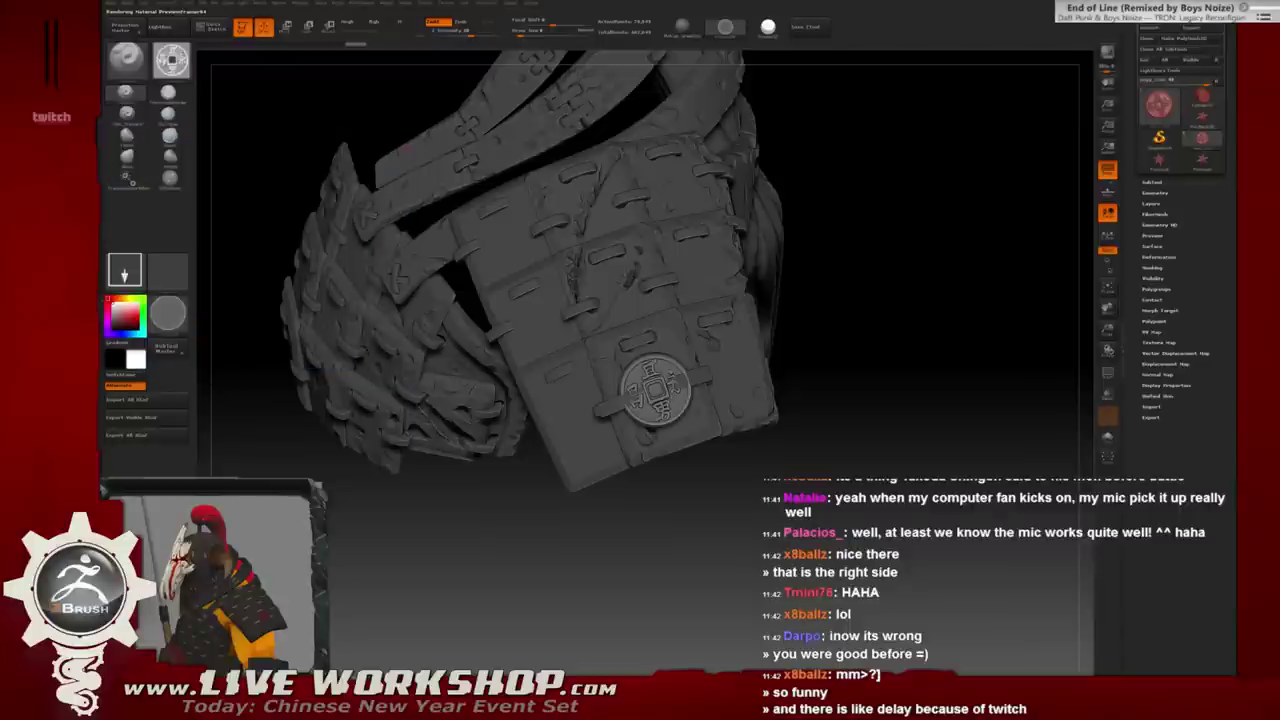
alt+drag(866, 490, 560, 270)
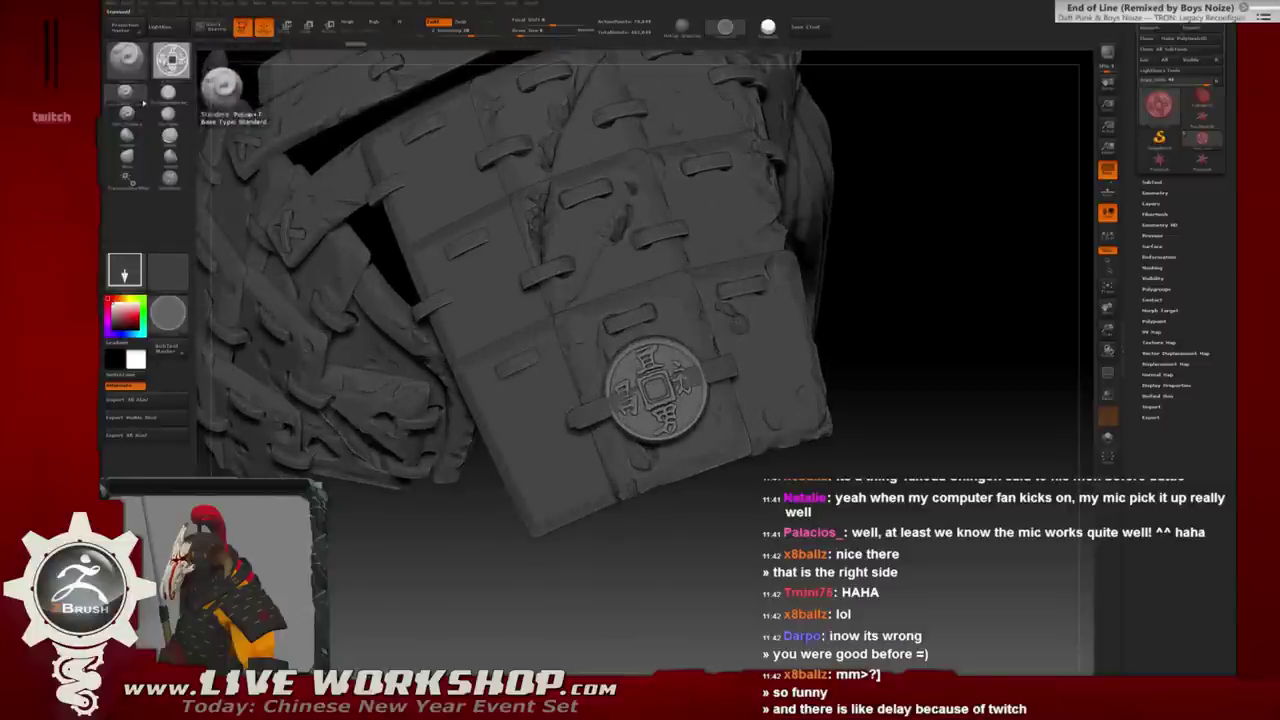
mouse_move(952, 278)
mouse_down()
mouse_move(970, 280)
mouse_move(945, 269)
mouse_up()
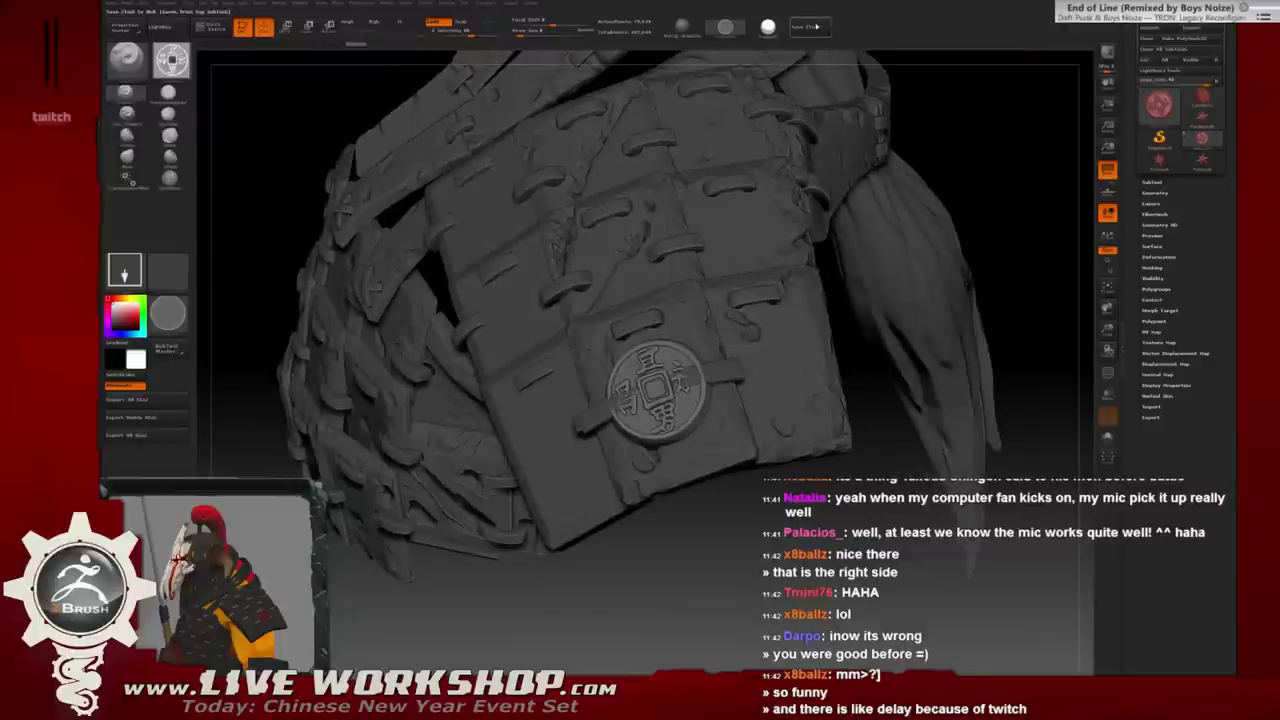
Save the tool as juggHorse_backHAIR_1d_DEC.ZTL in the back hair folder.
key(ctrl+s)
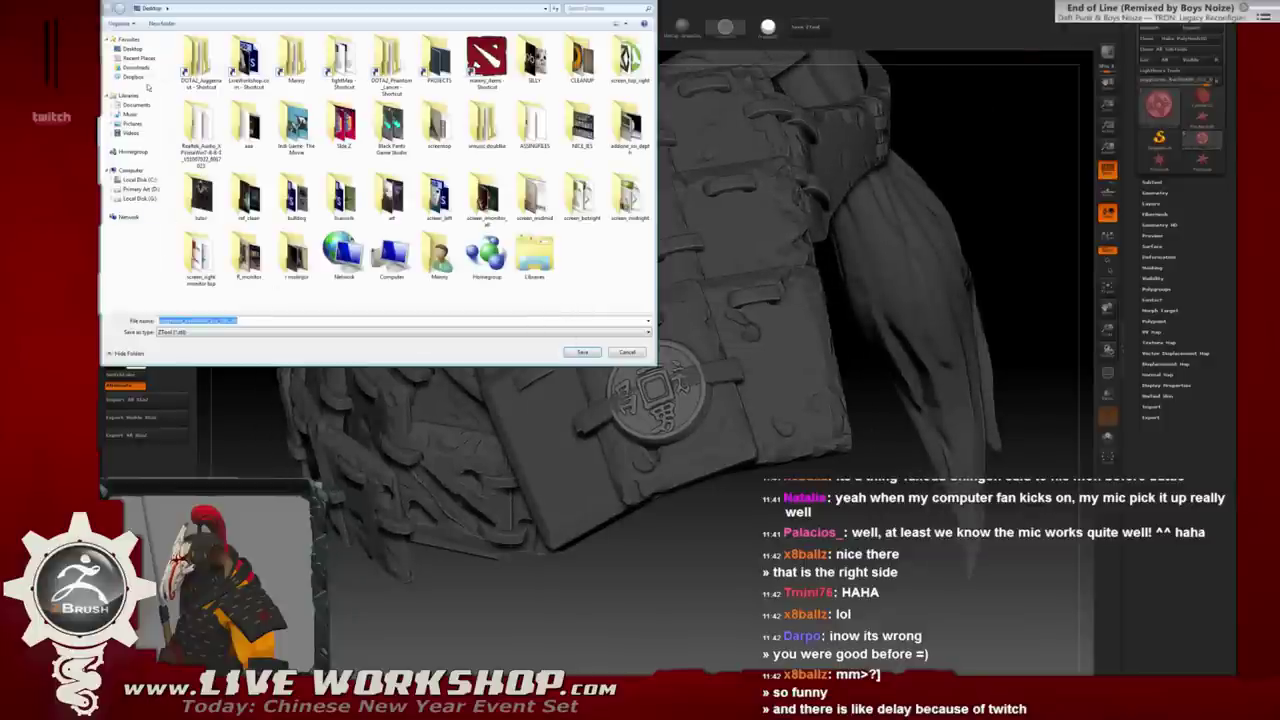
click(138, 58)
double_click(204, 52)
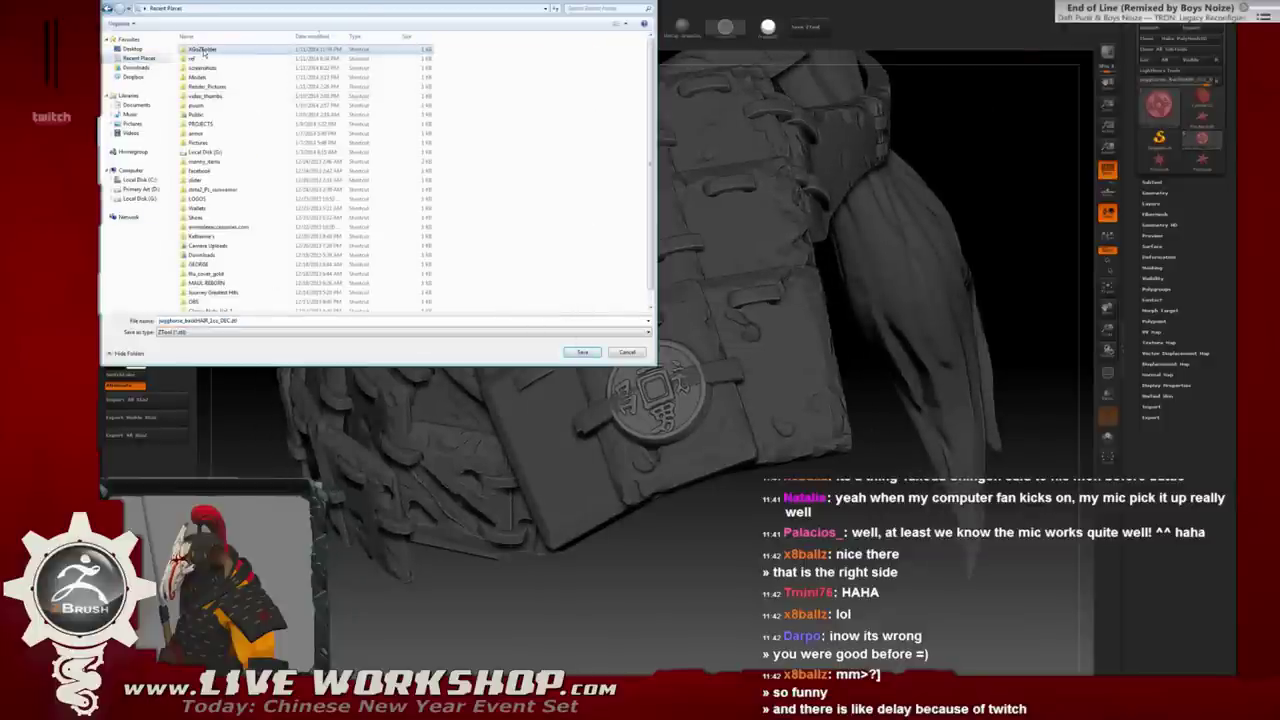
click(204, 49)
click(212, 52)
click(222, 320)
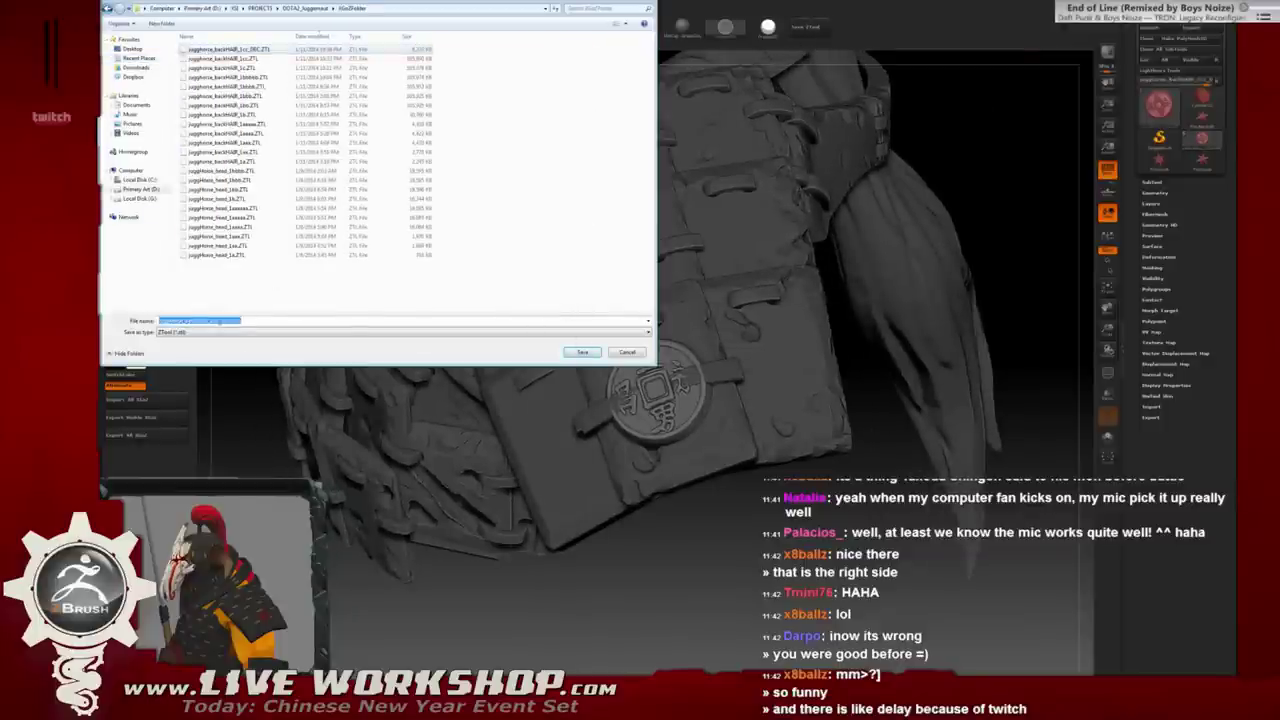
click(222, 320)
text(c)
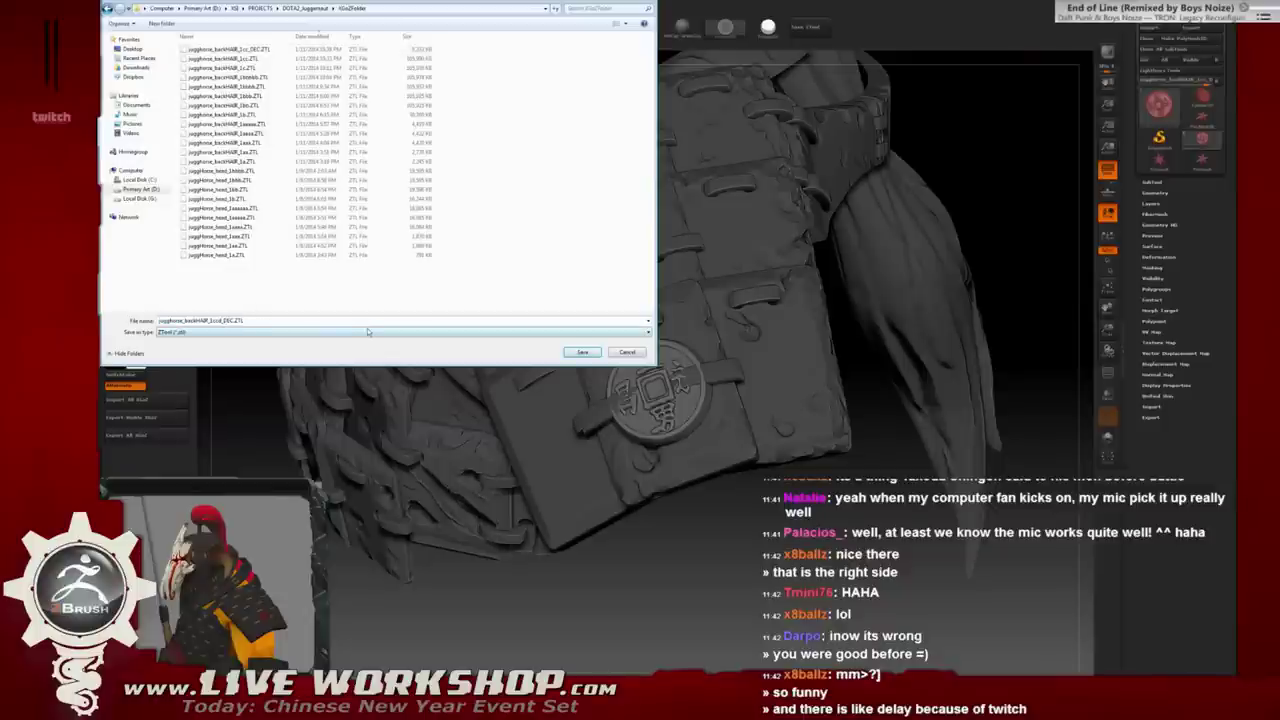
key(BackSpace)
key(BackSpace)
click(583, 354)
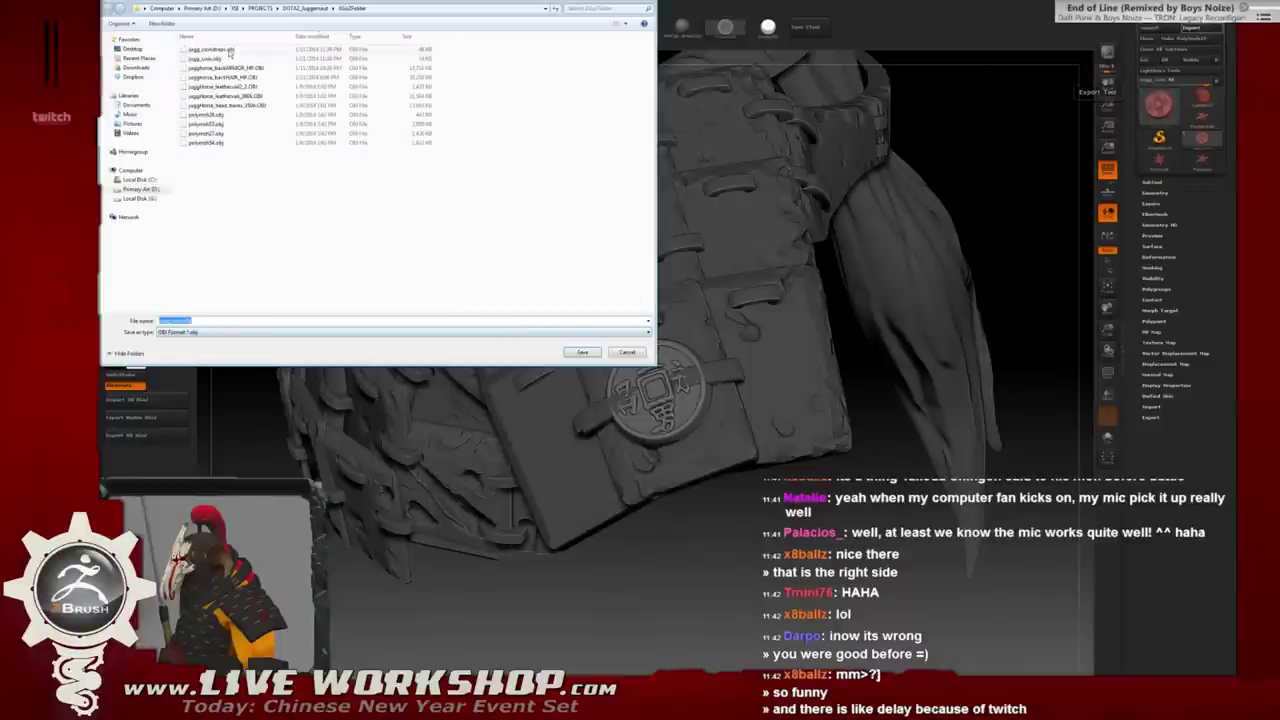
Export the coin mesh as jugg_coin_HP.obj rather than overwriting jugg_coin.obj.
click(586, 355)
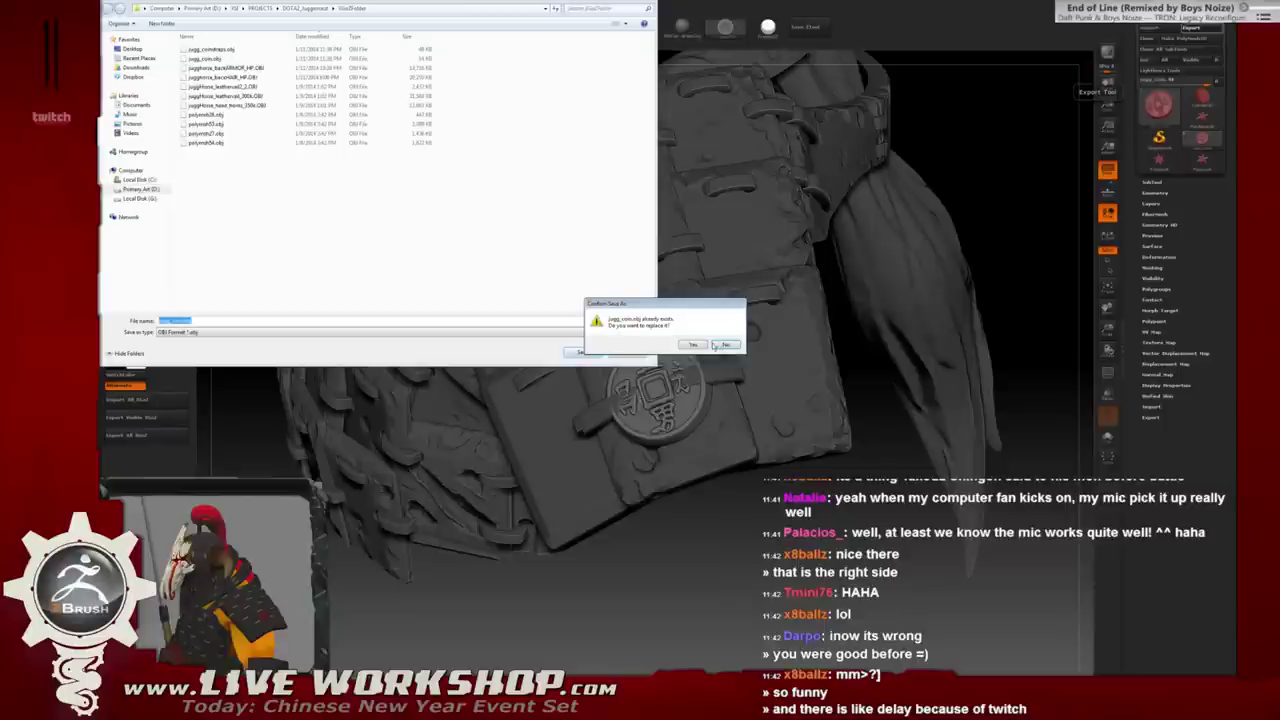
click(727, 345)
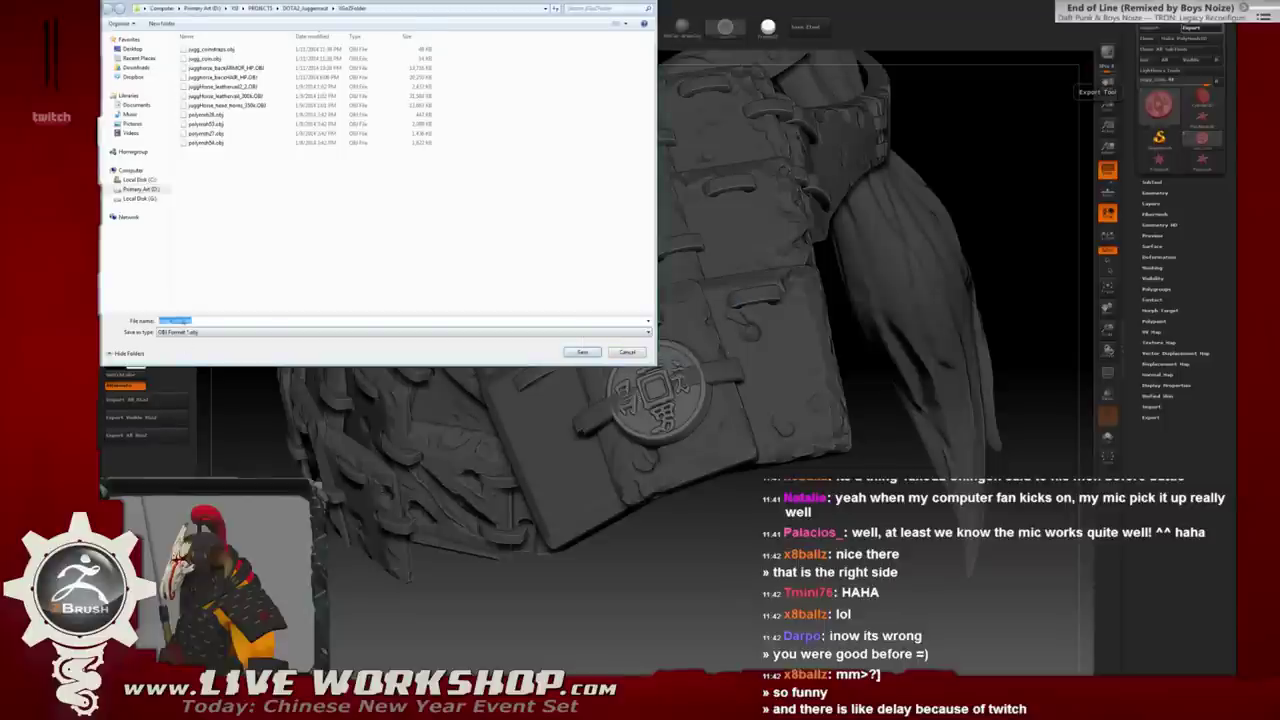
click(187, 320)
text(_HP)
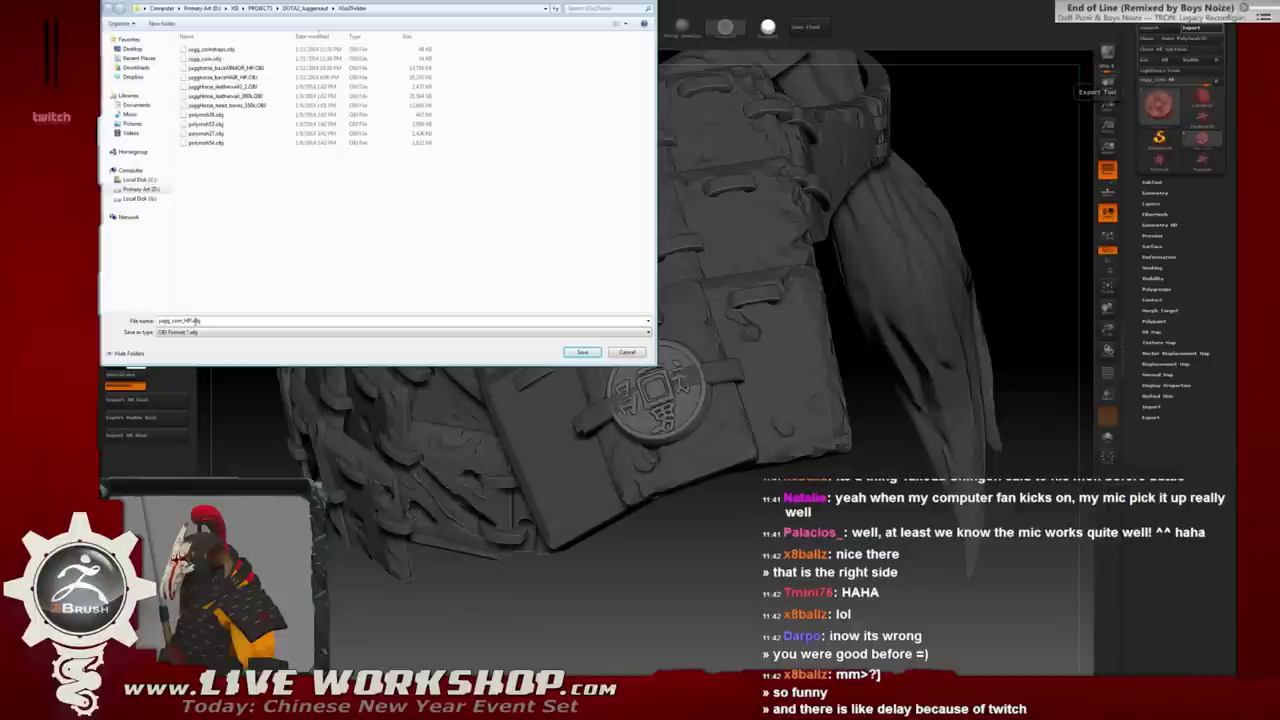
click(582, 353)
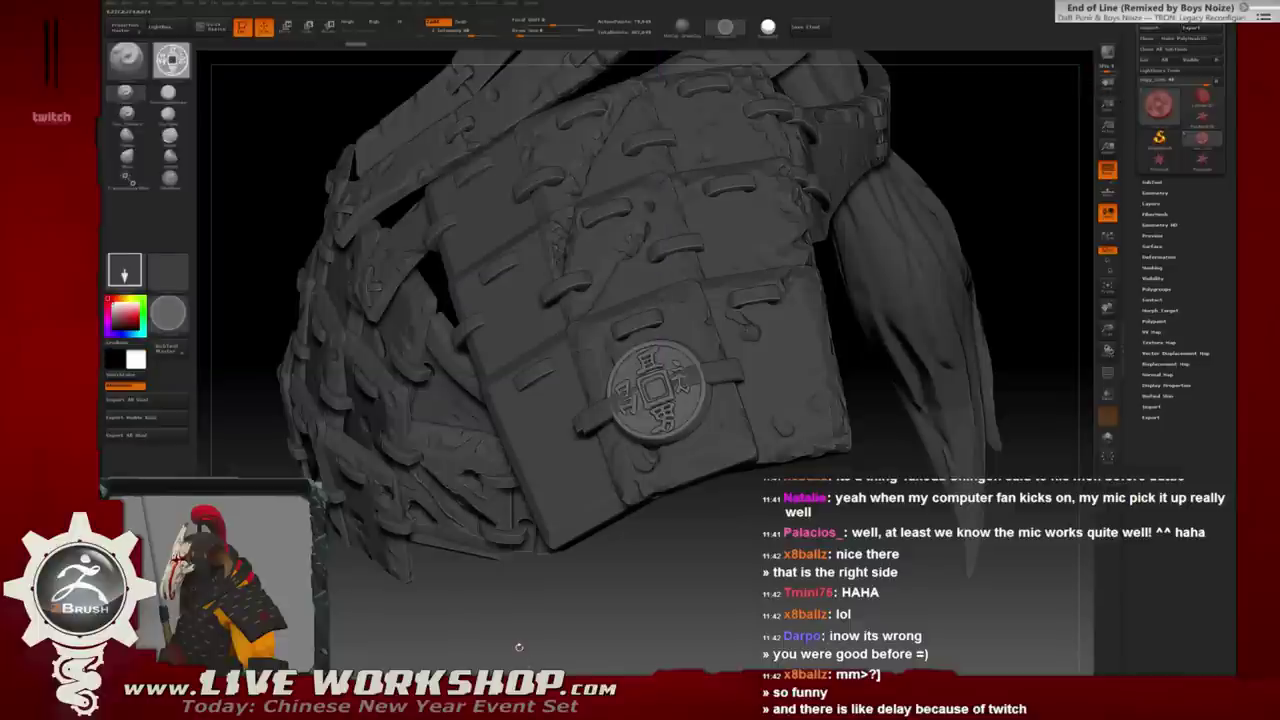
In Softimage, select the old coin pieces and zoom in on the left shoulder armour.
key(super)
key(alt+Tab)
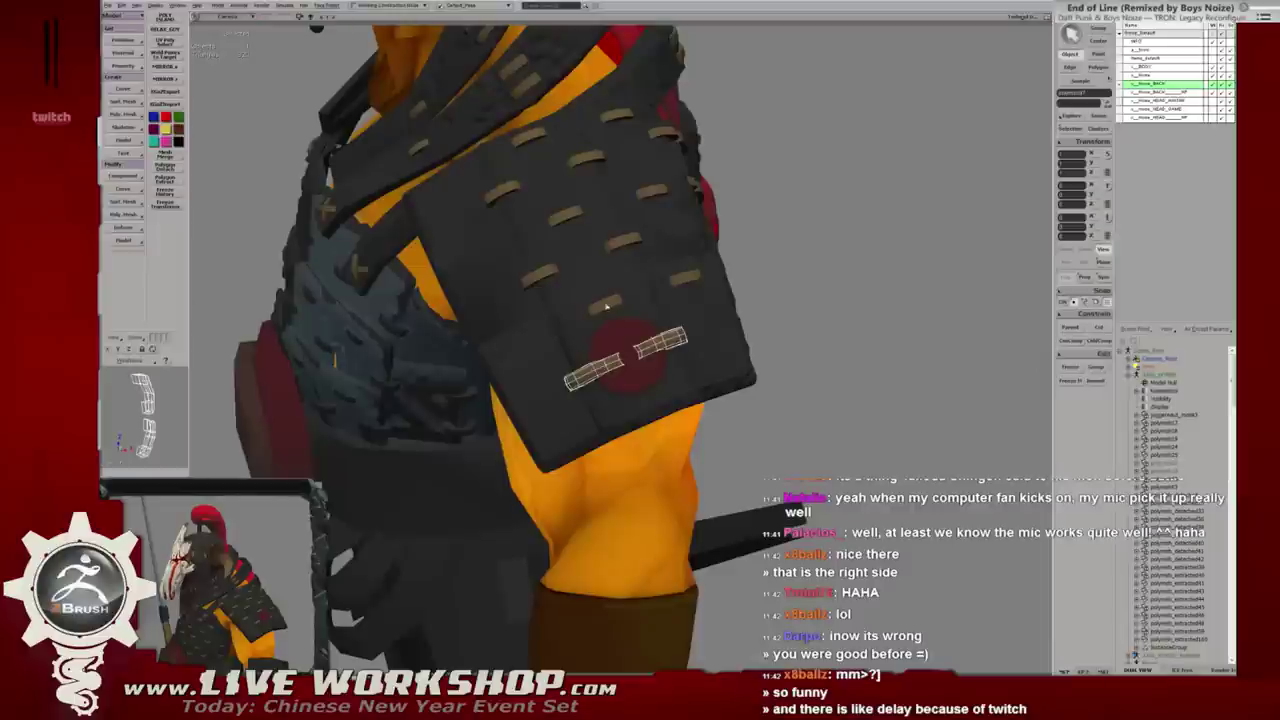
click(748, 318)
click(631, 353)
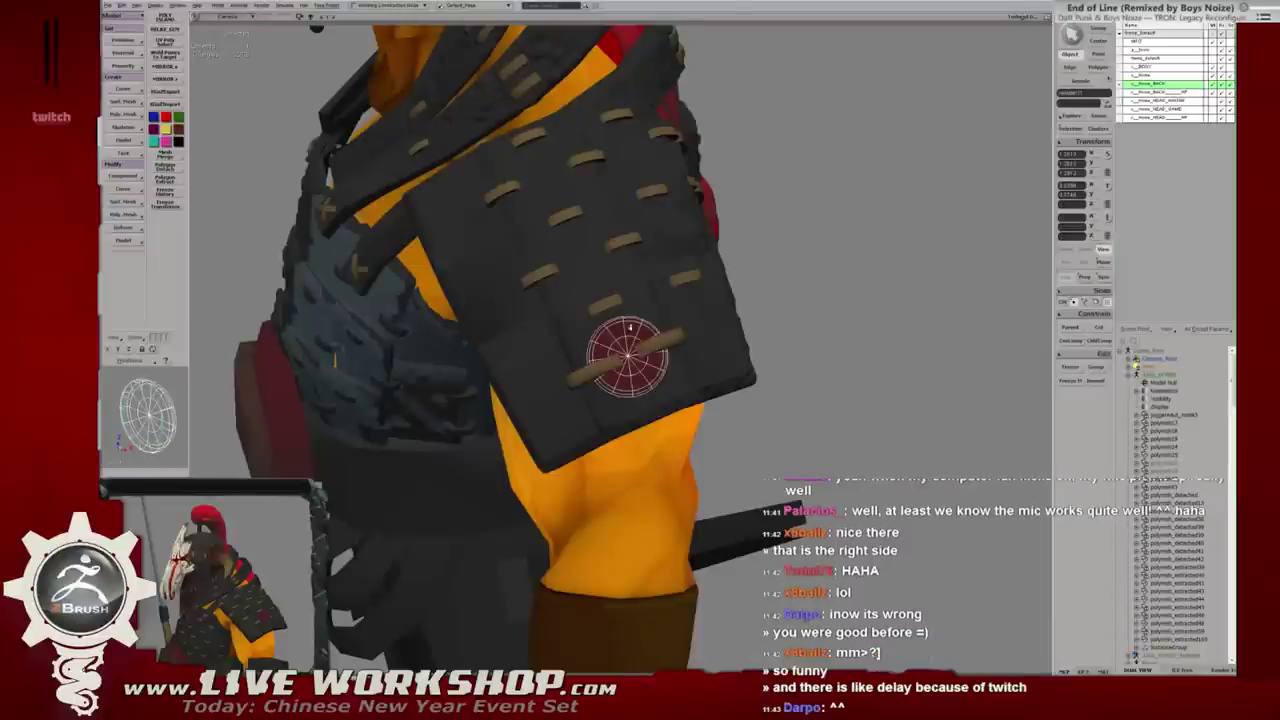
alt+drag(631, 353, 300, 330)
click(174, 206)
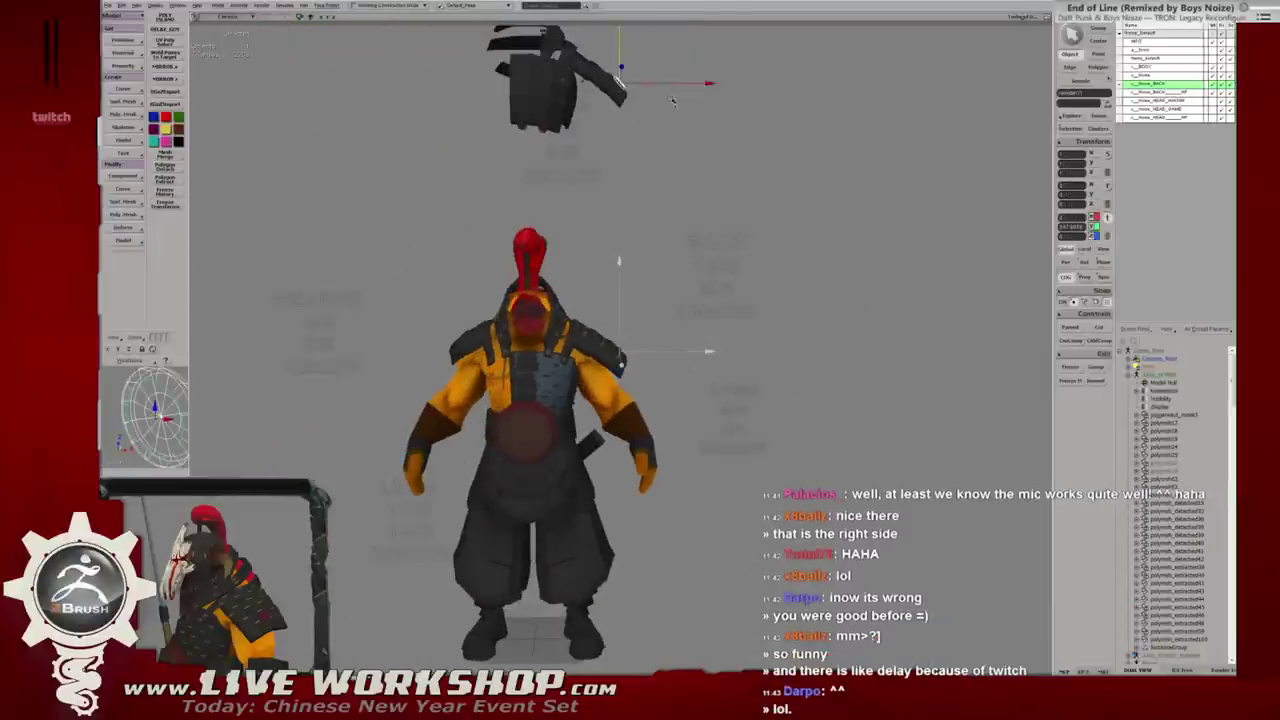
alt+drag(670, 85, 560, 300)
Import jugg_coin_HP.obj from ZGoZFolder as a Wavefront OBJ.
click(120, 5)
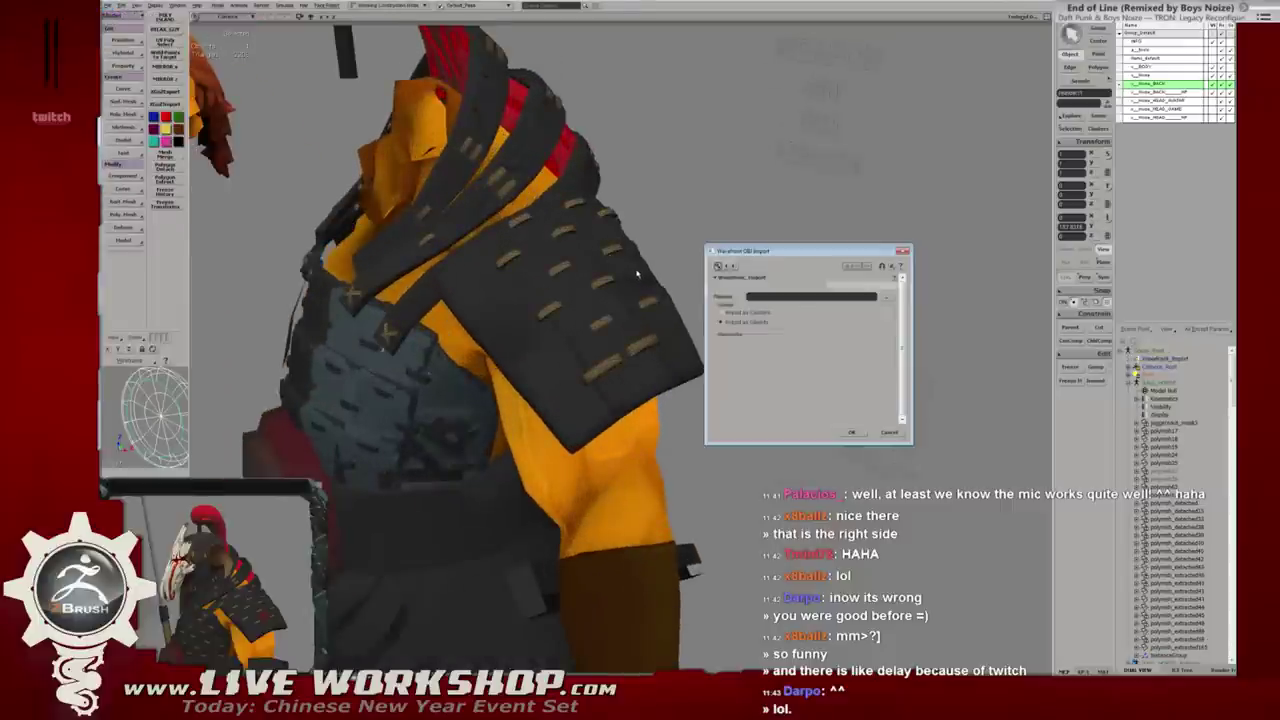
click(888, 297)
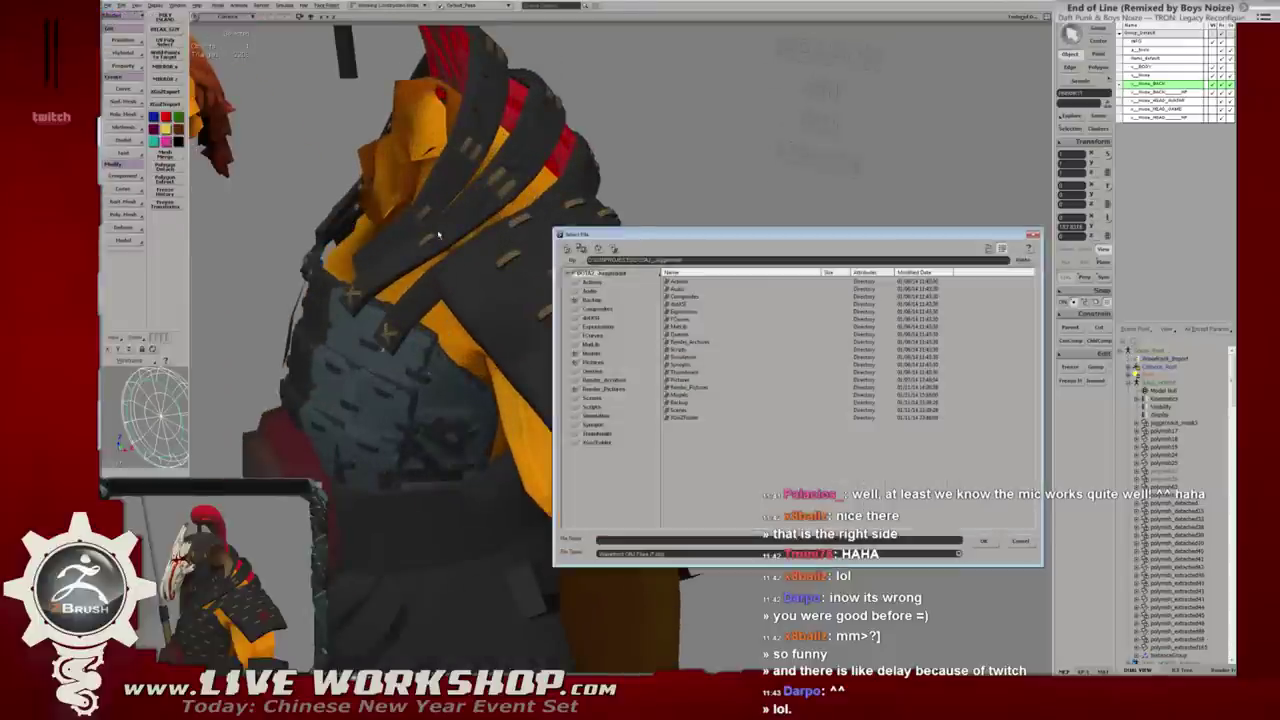
double_click(684, 416)
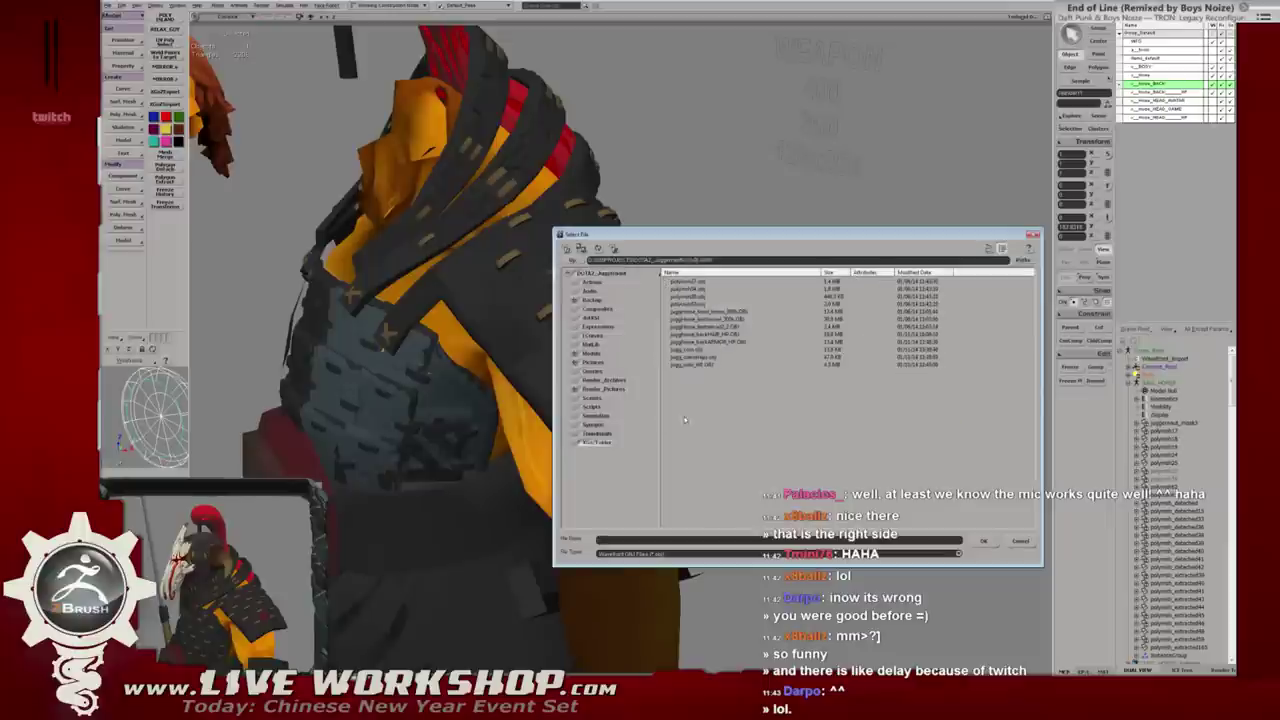
double_click(702, 365)
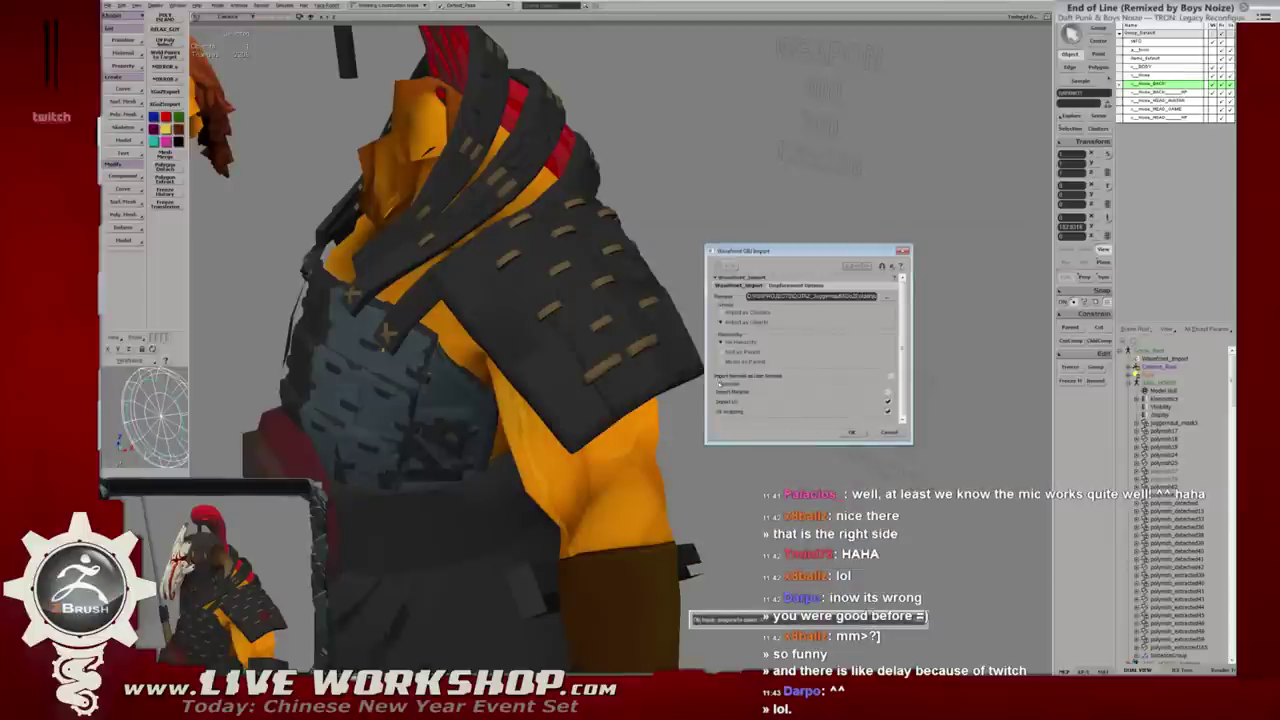
key(Return)
scroll(623, 355, up, 2)
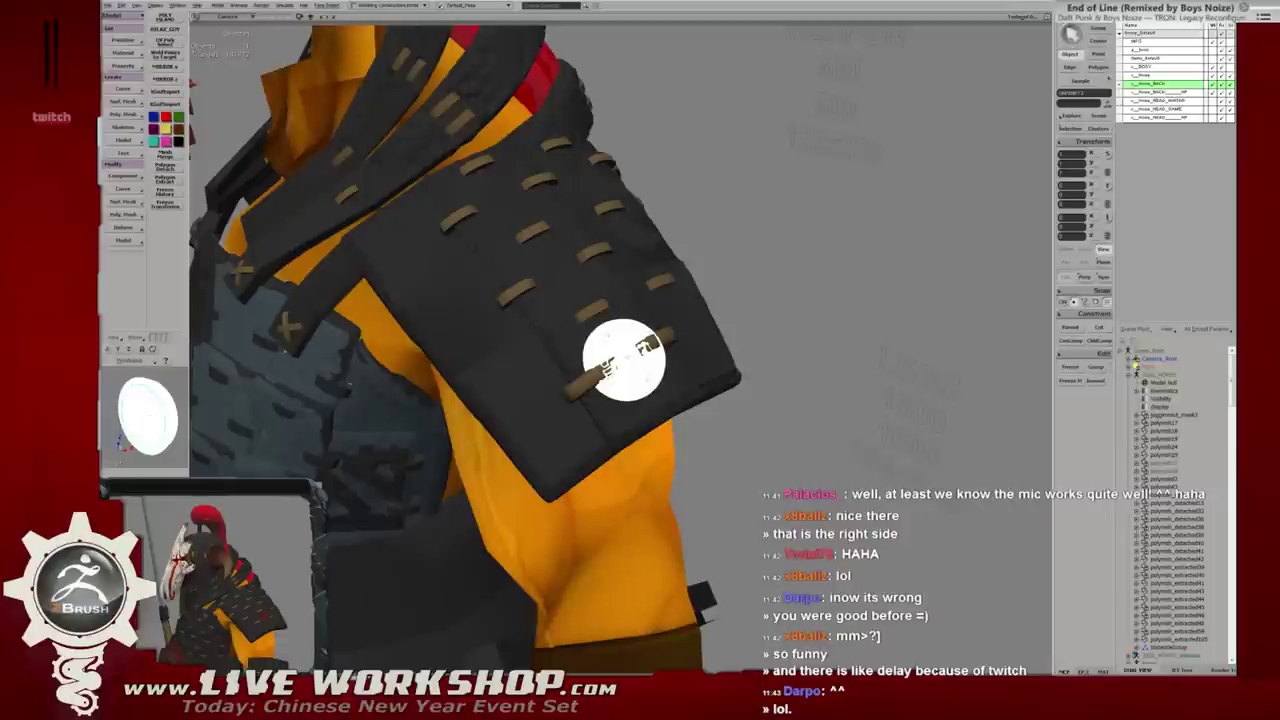
alt+drag(623, 358, 697, 242)
middle_drag(731, 241, 805, 268)
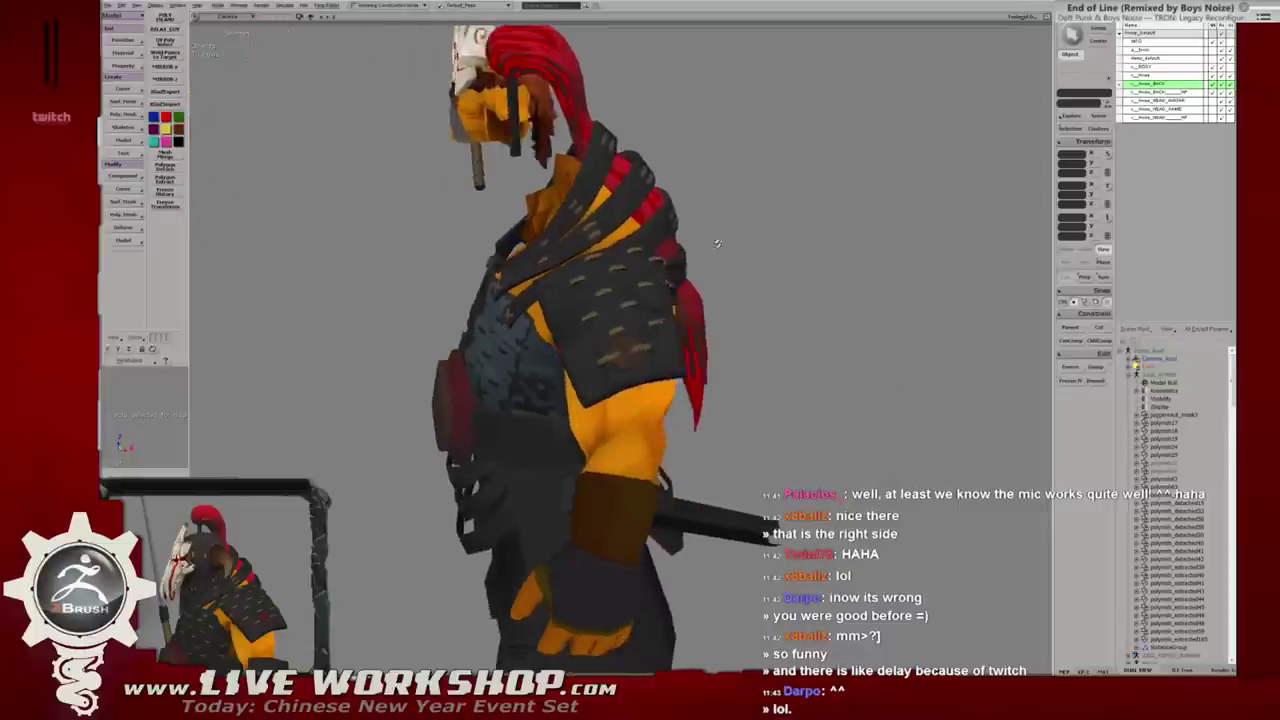
click(625, 355)
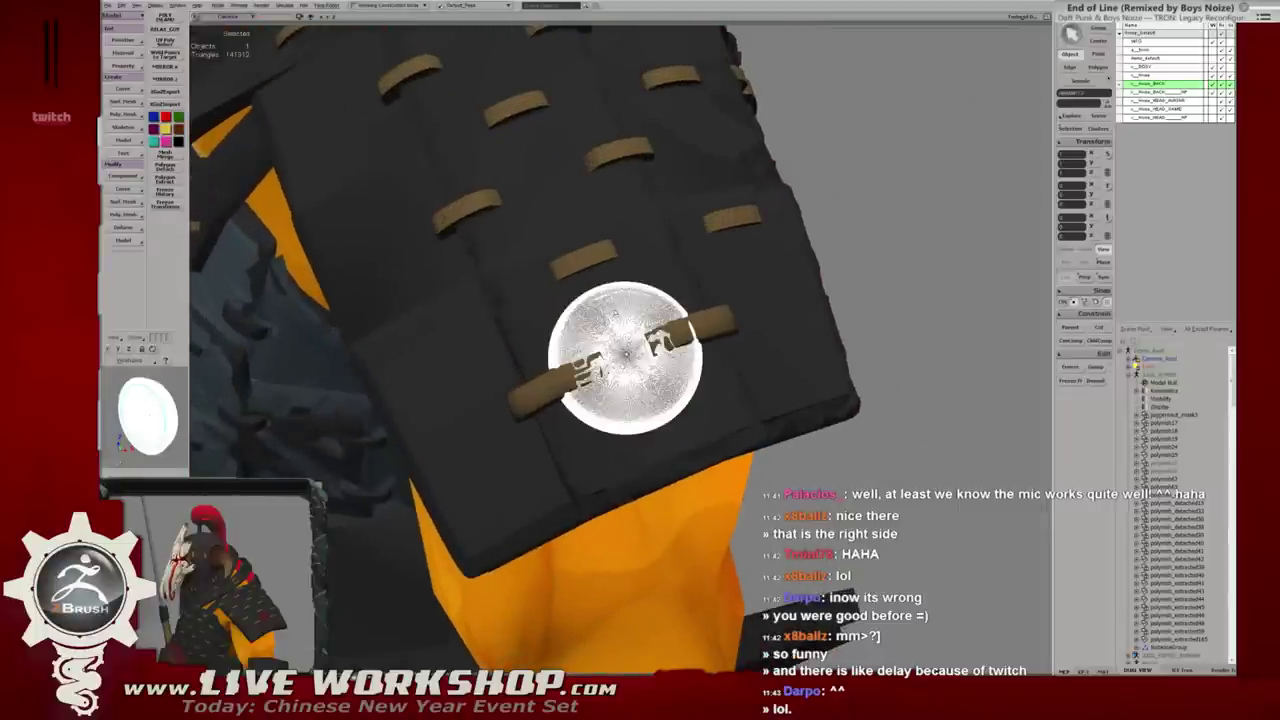
mouse_move(627, 352)
middle_down()
mouse_move(883, 251)
mouse_move(694, 371)
mouse_move(651, 329)
mouse_move(625, 355)
mouse_move(840, 284)
mouse_move(748, 266)
middle_up()
key(w)
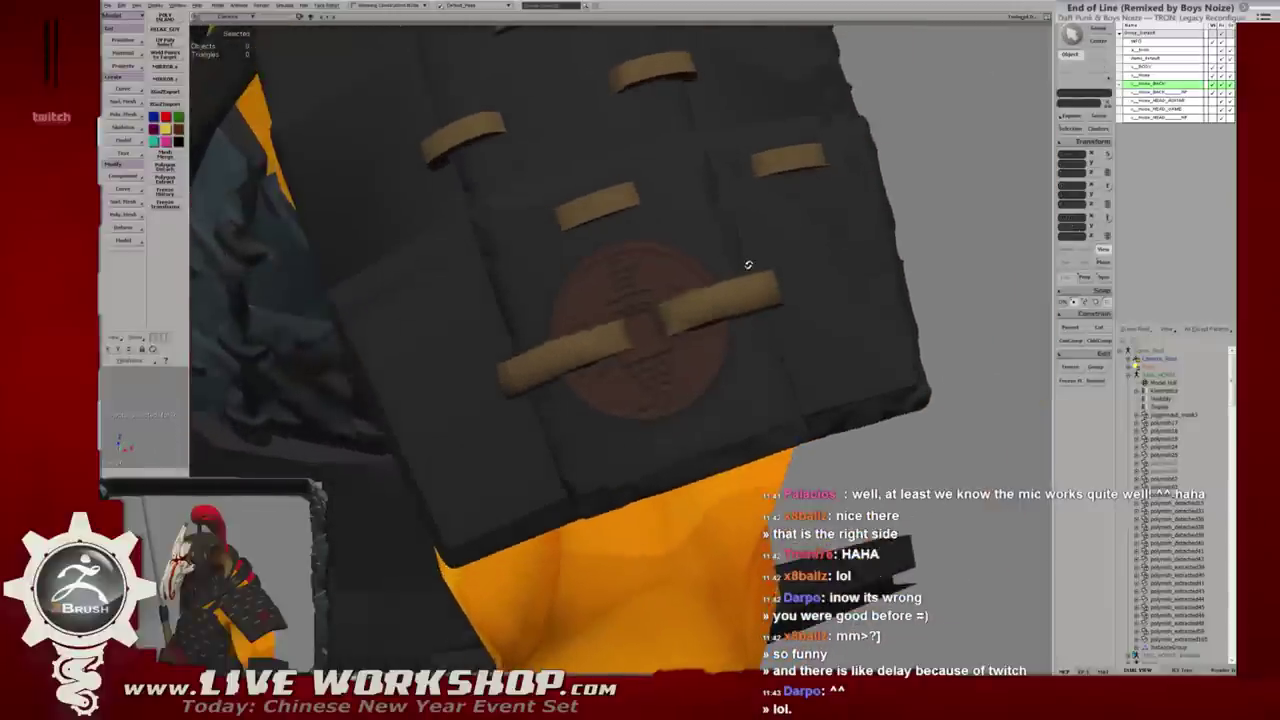
click(645, 330)
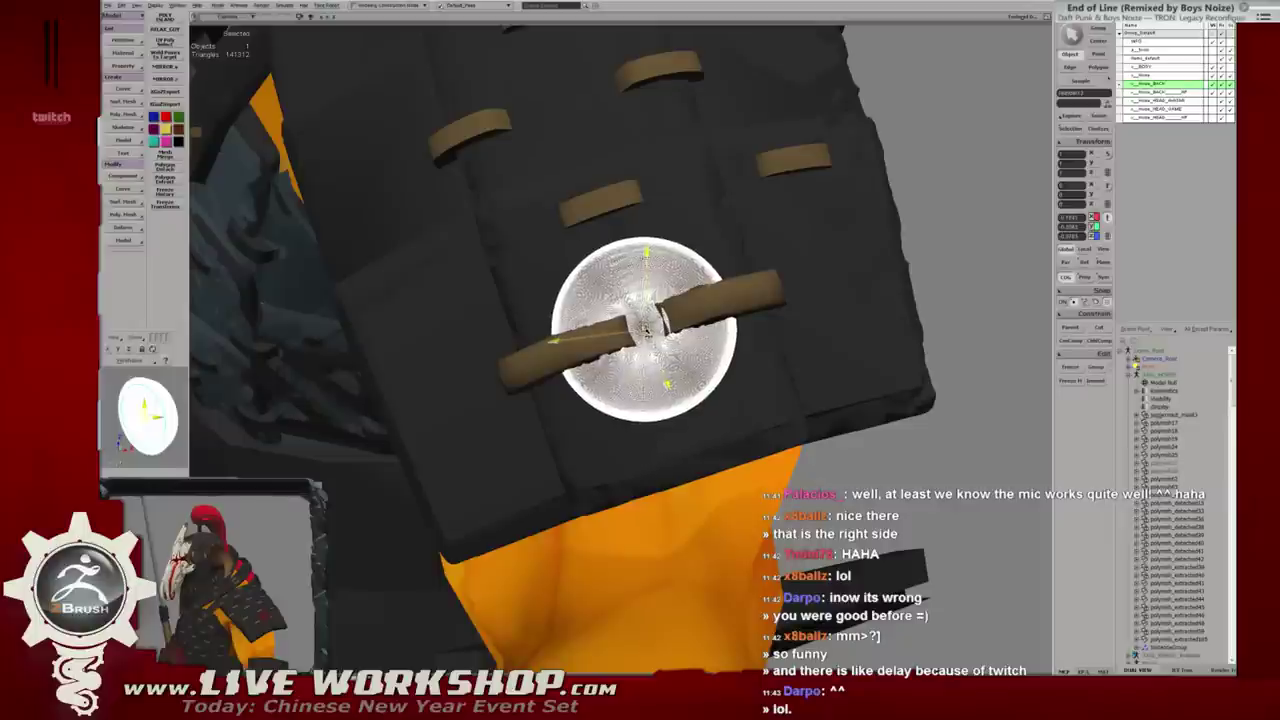
middle_drag(647, 330, 701, 189)
scroll(701, 189, up, 3)
scroll(715, 215, up, 2)
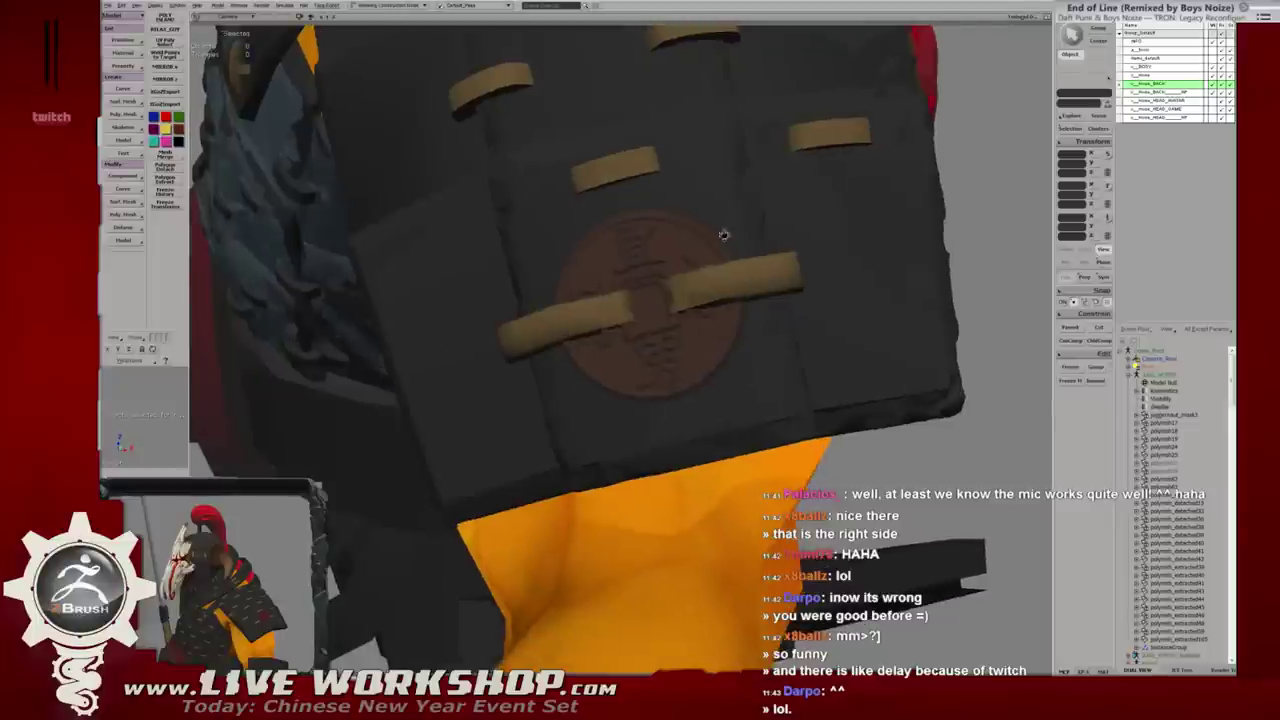
scroll(720, 234, up, 2)
scroll(700, 250, up, 2)
middle_drag(698, 254, 687, 243)
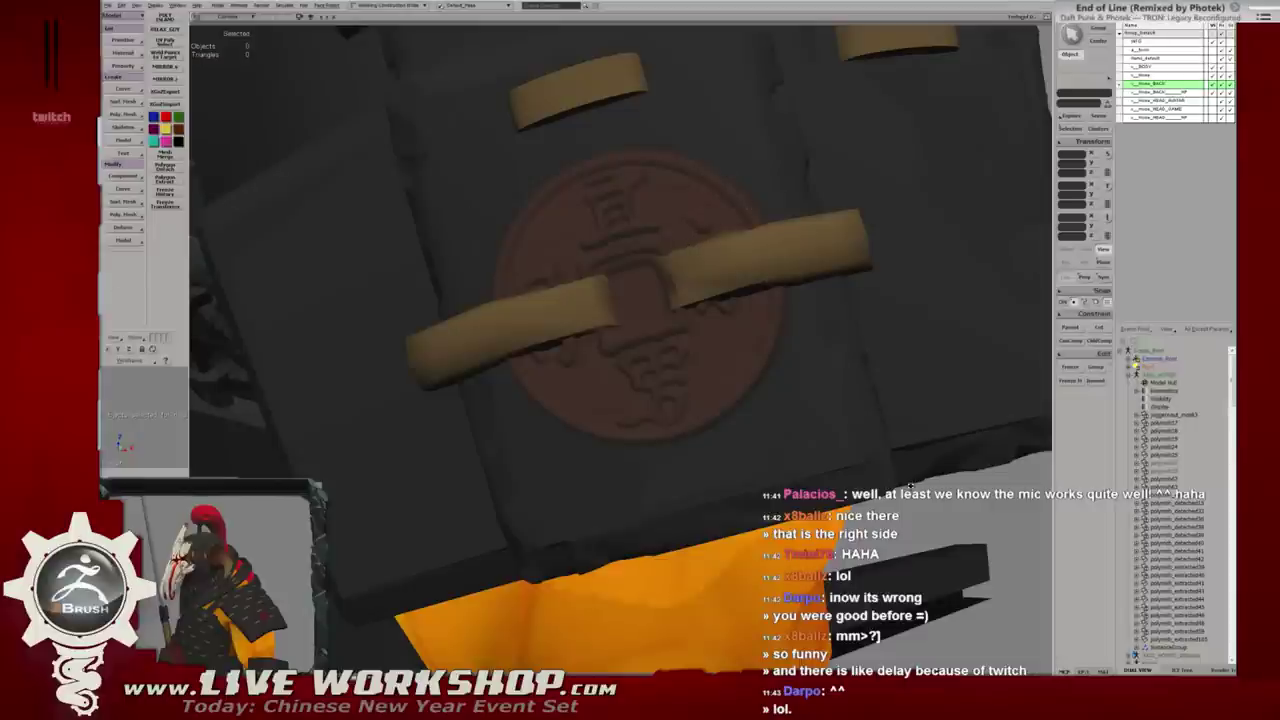
scroll(681, 245, down, 4)
mouse_move(491, 420)
alt+mouse_down()
mouse_move(562, 372)
mouse_move(572, 295)
alt+mouse_up()
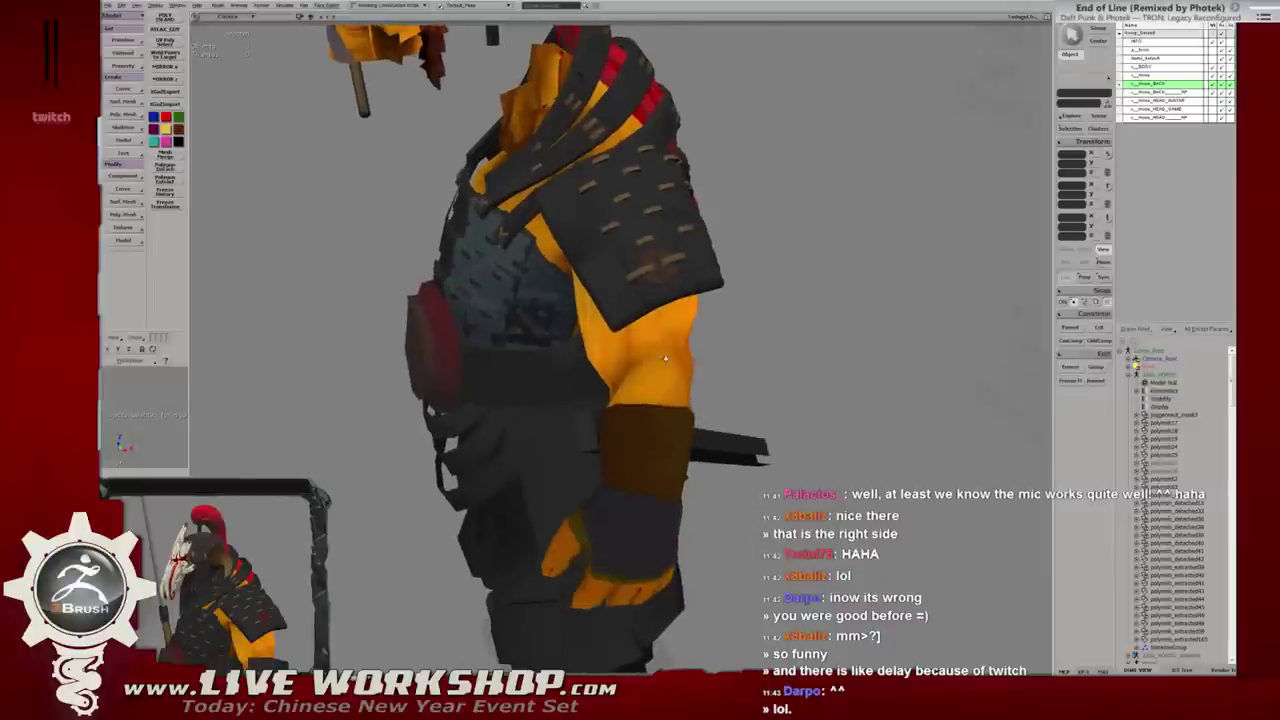
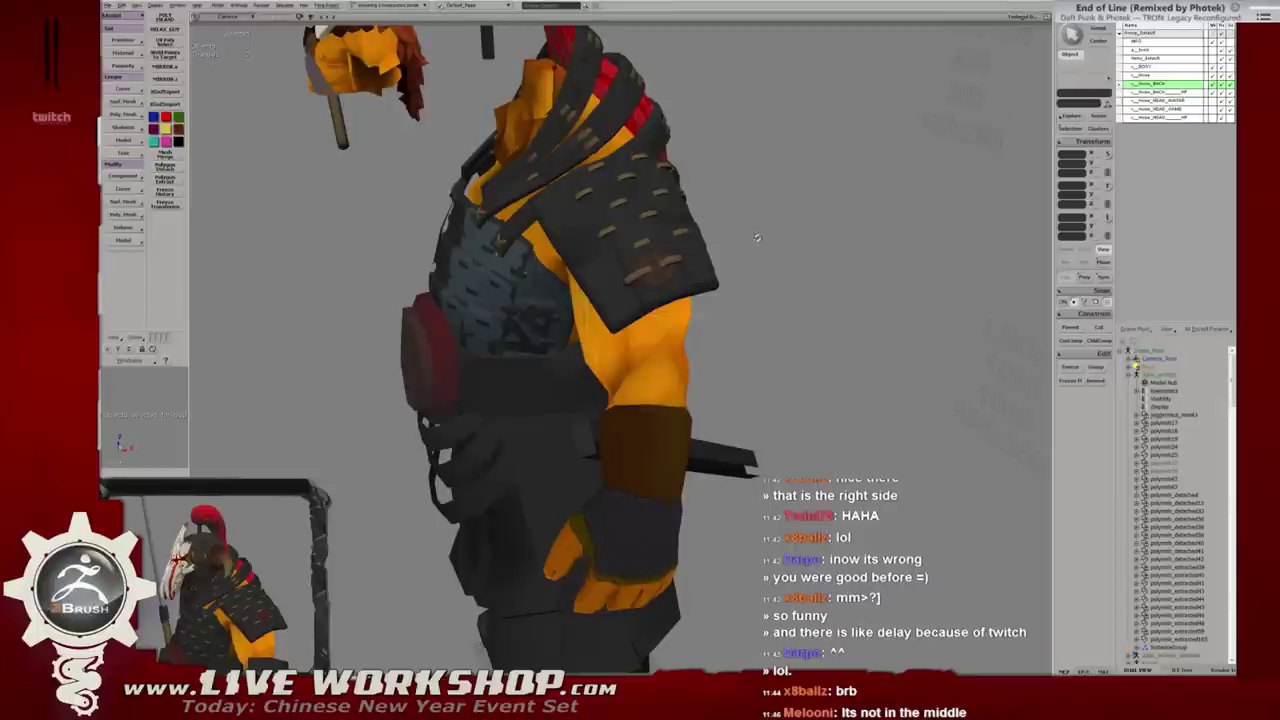
Select the front shoulder plate and bring it into close view.
mouse_move(781, 232)
middle_down()
mouse_move(746, 242)
mouse_move(706, 324)
middle_up()
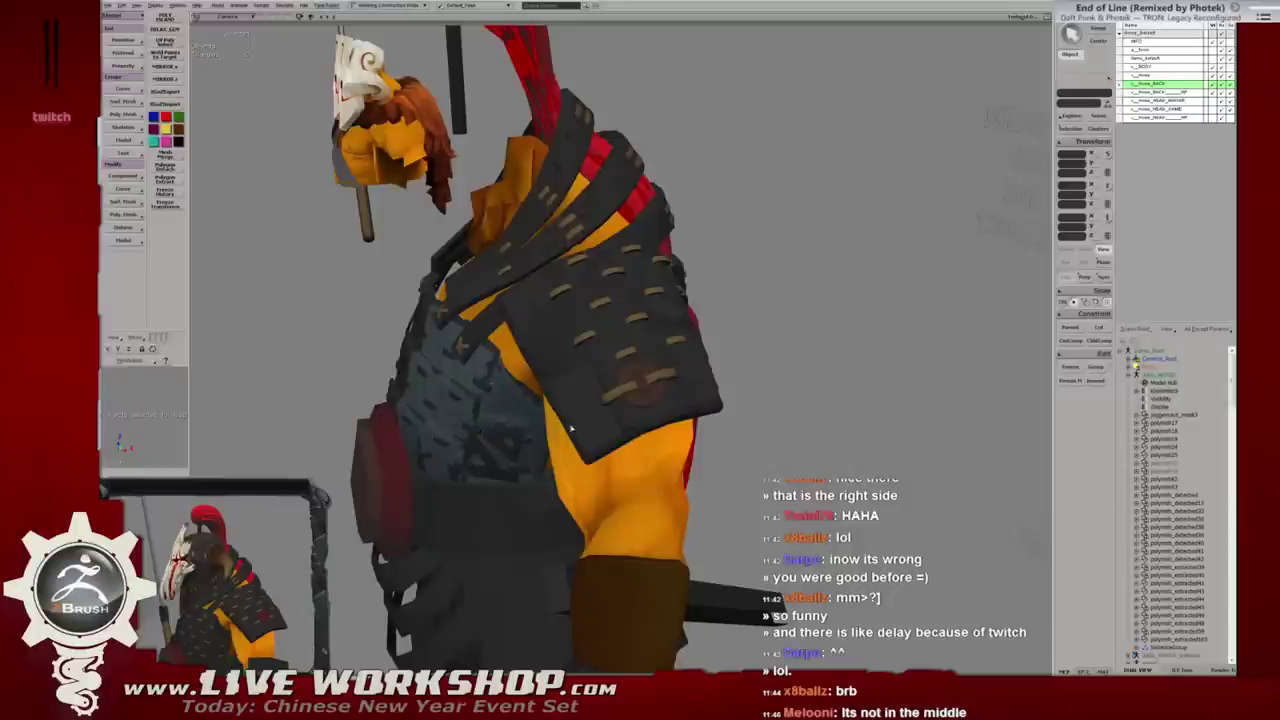
click(571, 428)
shift+click(680, 328)
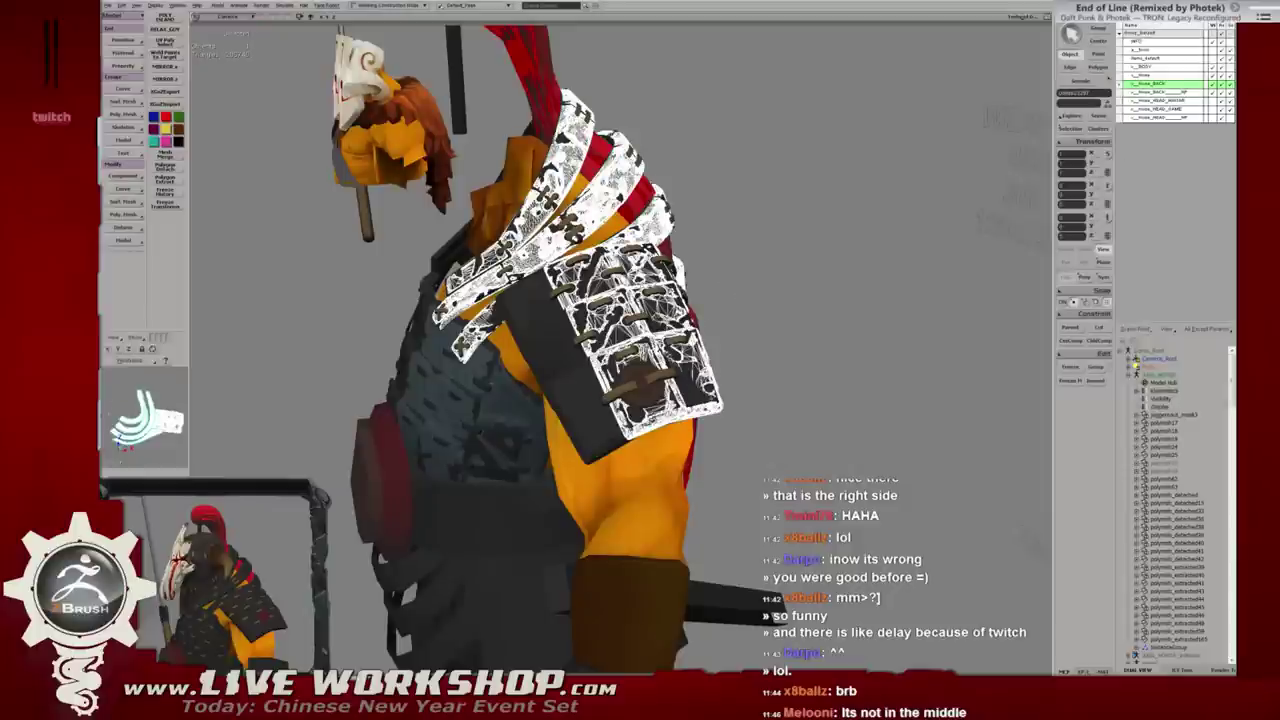
click(591, 278)
middle_drag(695, 325, 640, 330)
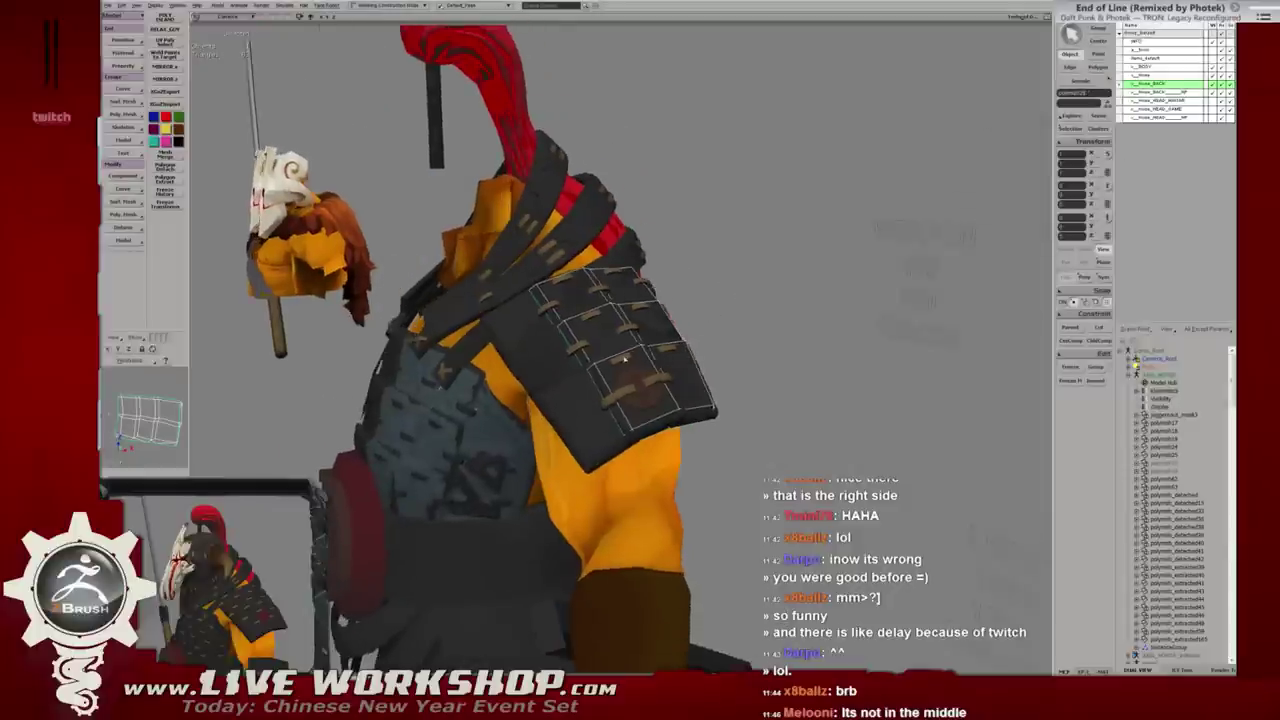
drag(600, 335, 748, 338)
middle_drag(748, 338, 800, 344)
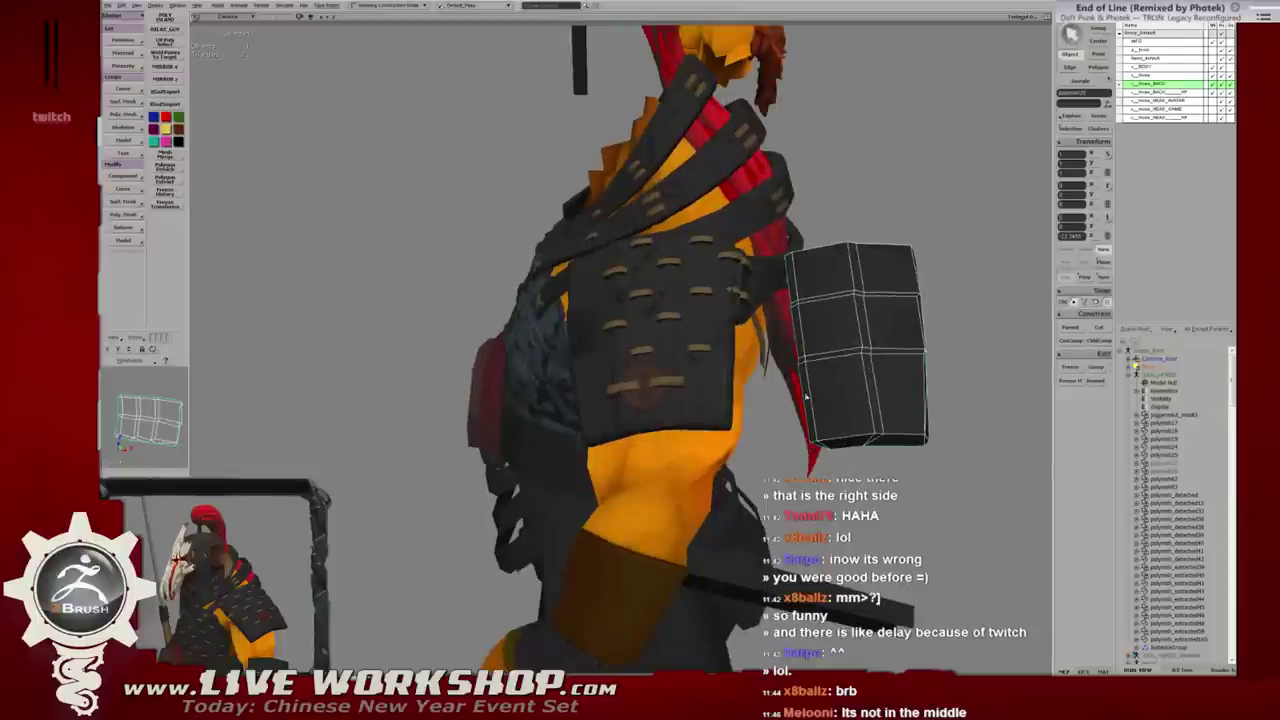
middle_drag(806, 397, 628, 340)
mouse_move(660, 212)
middle_down()
mouse_move(668, 327)
mouse_move(735, 323)
middle_up()
scroll(735, 323, up, 3)
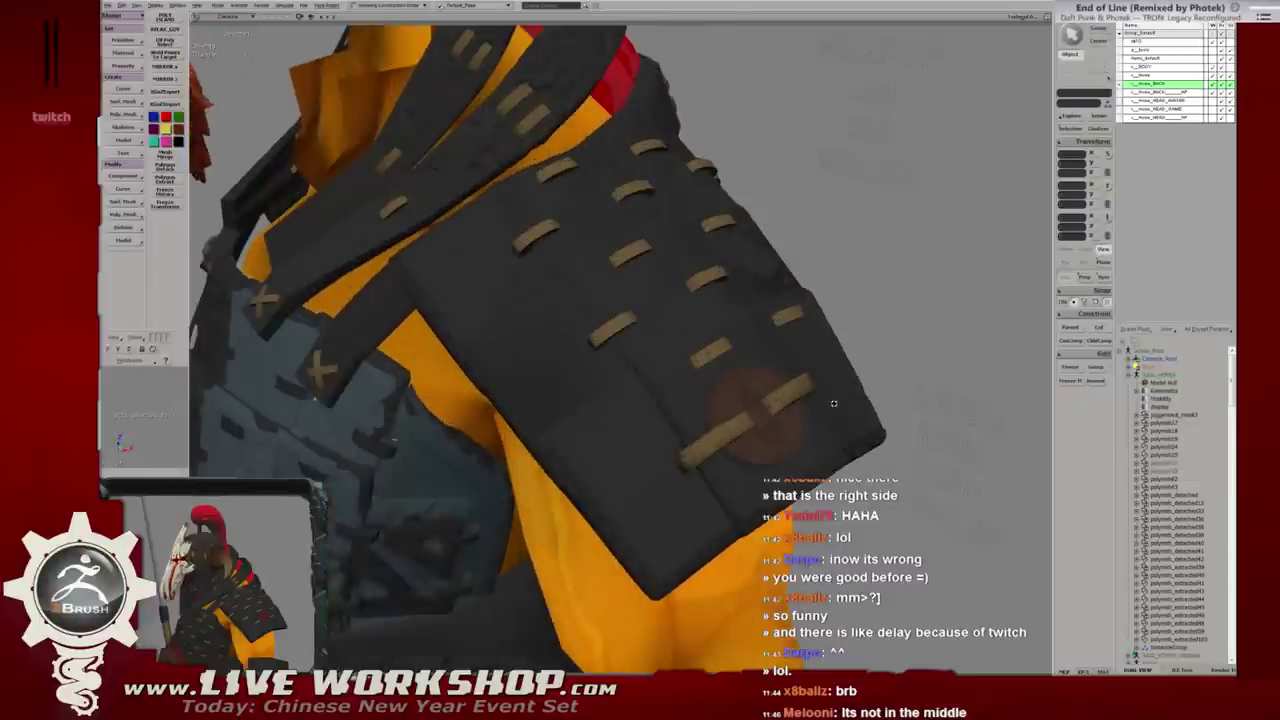
scroll(735, 323, up, 3)
Select the right strap's points and shift them left across the coin.
click(695, 334)
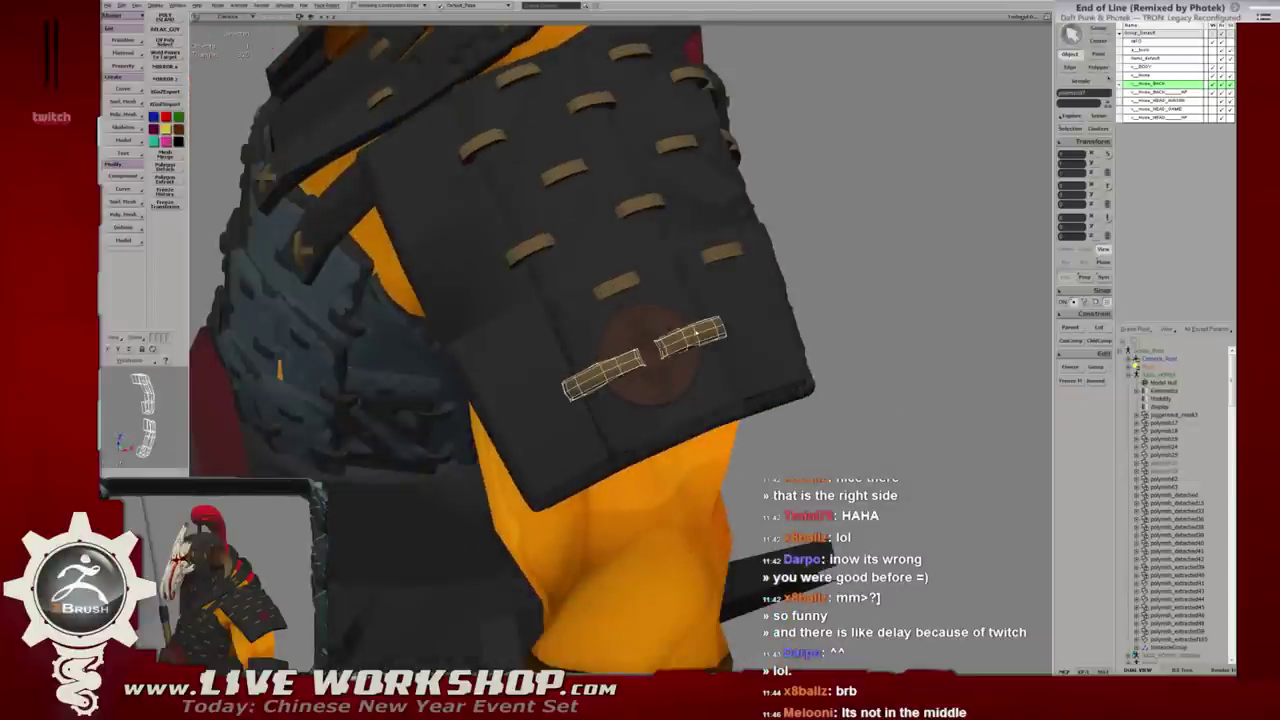
mouse_move(695, 334)
middle_down()
mouse_move(630, 350)
mouse_move(617, 297)
mouse_move(675, 305)
mouse_move(700, 343)
mouse_move(662, 330)
middle_up()
scroll(700, 345, up, 5)
scroll(630, 350, down, 3)
key(F3)
click(648, 335)
key(F3)
key(w)
drag(647, 328, 640, 329)
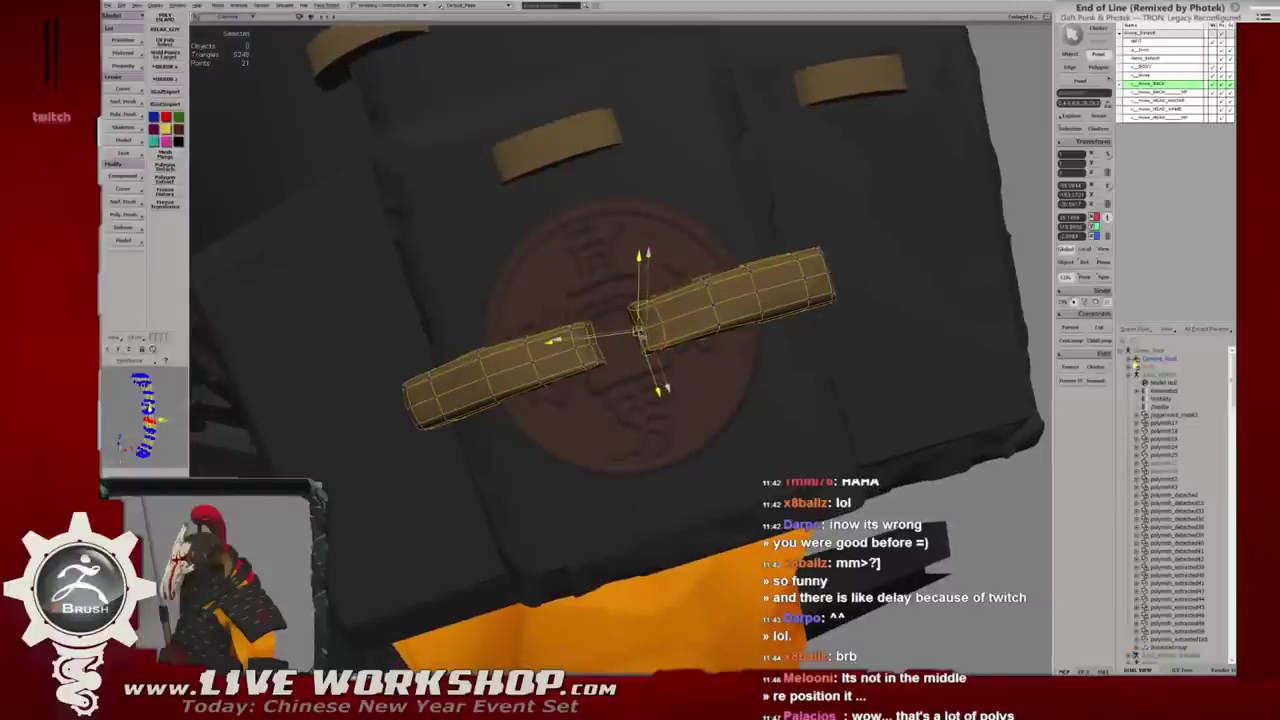
mouse_move(640, 329)
alt+middle_down()
mouse_move(652, 263)
mouse_move(648, 273)
alt+middle_up()
mouse_move(648, 273)
mouse_down()
mouse_move(621, 271)
mouse_move(668, 318)
mouse_move(648, 357)
mouse_move(672, 325)
mouse_up()
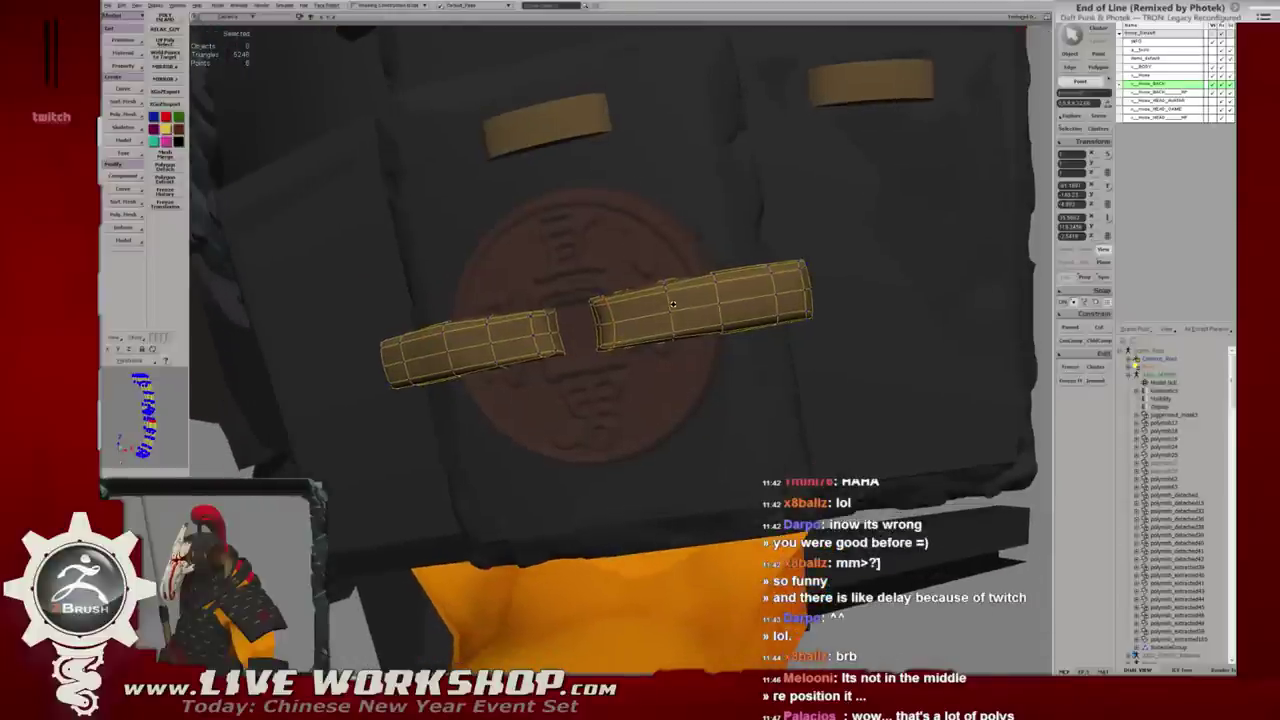
Add more strap points and nudge the left strap's end slightly right.
shift+click(672, 325)
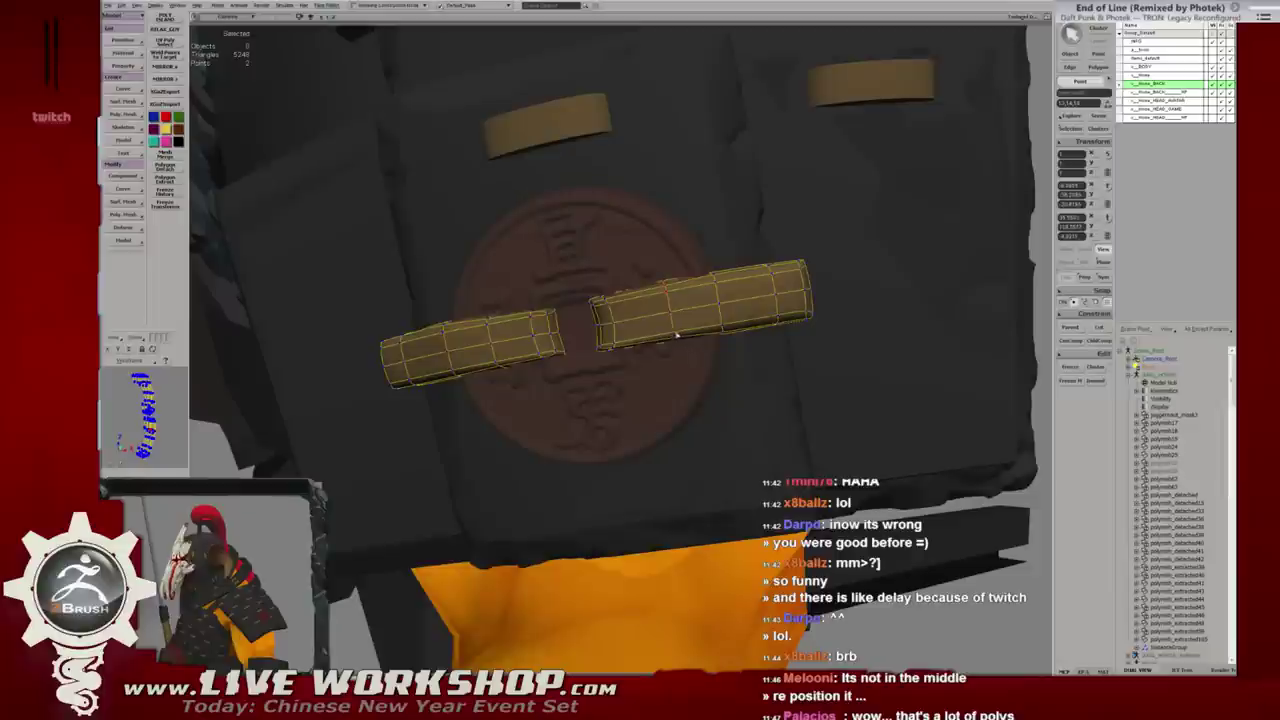
key(w)
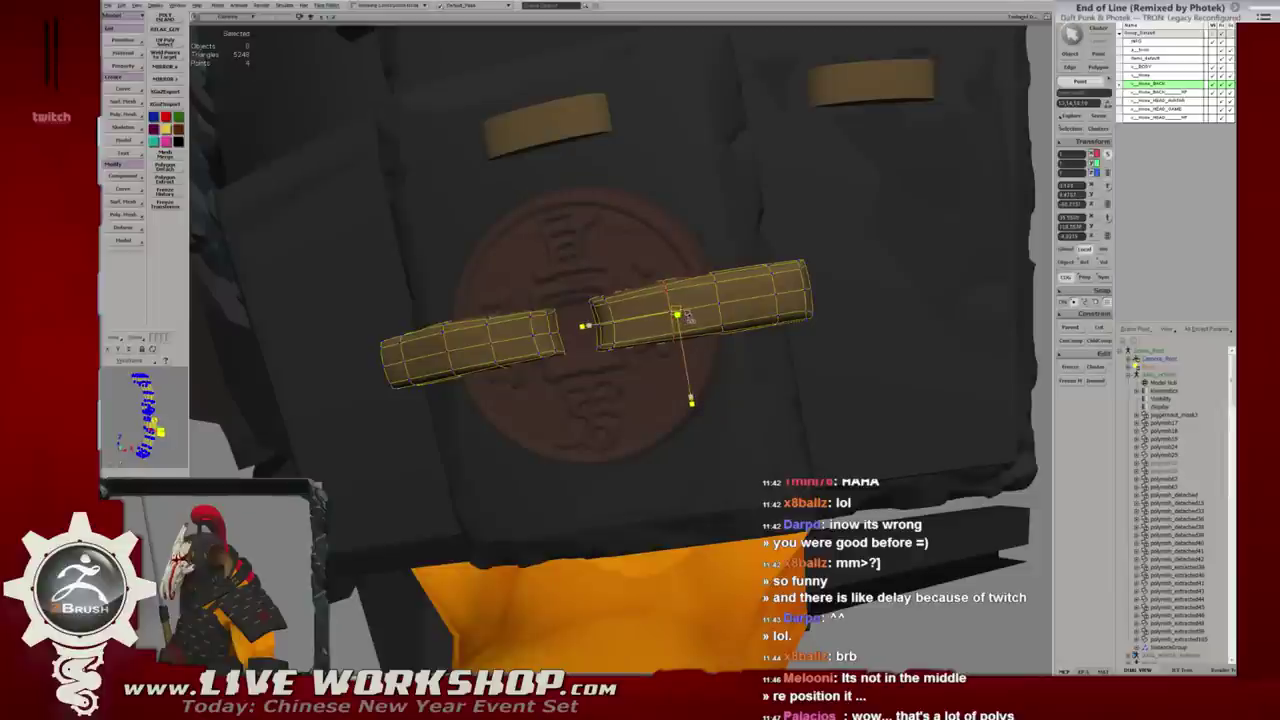
alt+drag(692, 317, 636, 287)
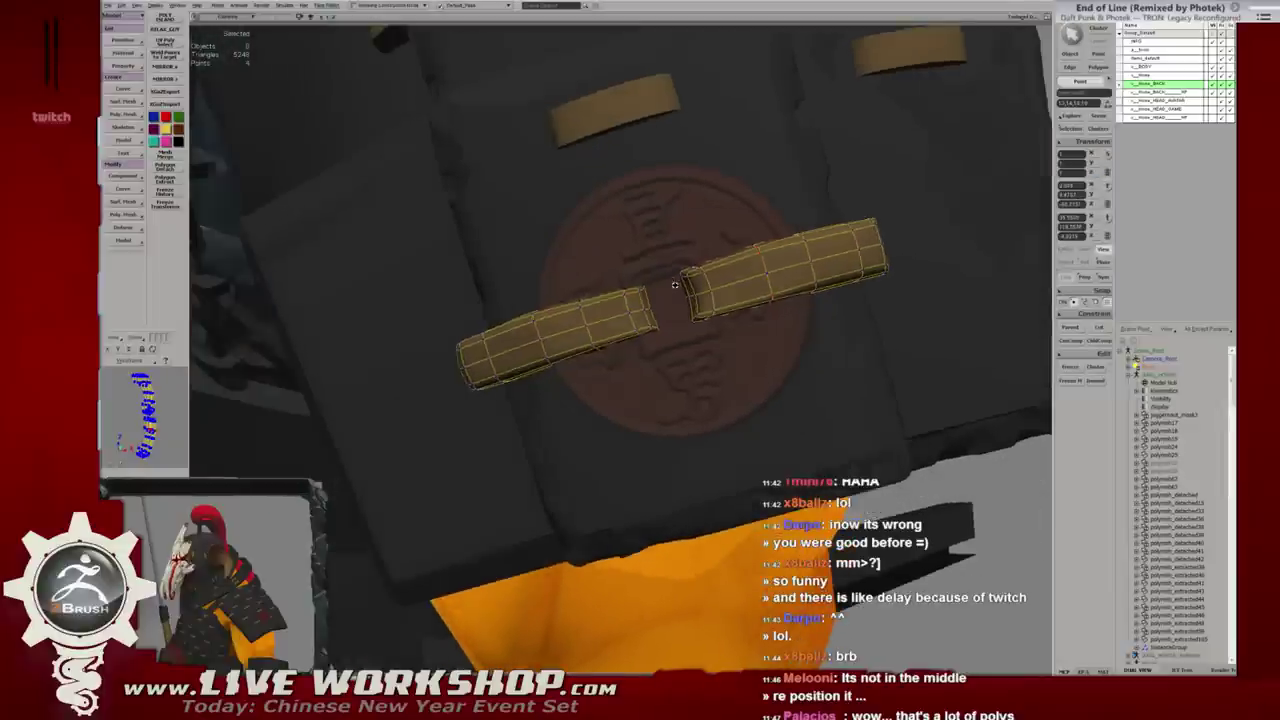
key(4)
key(5)
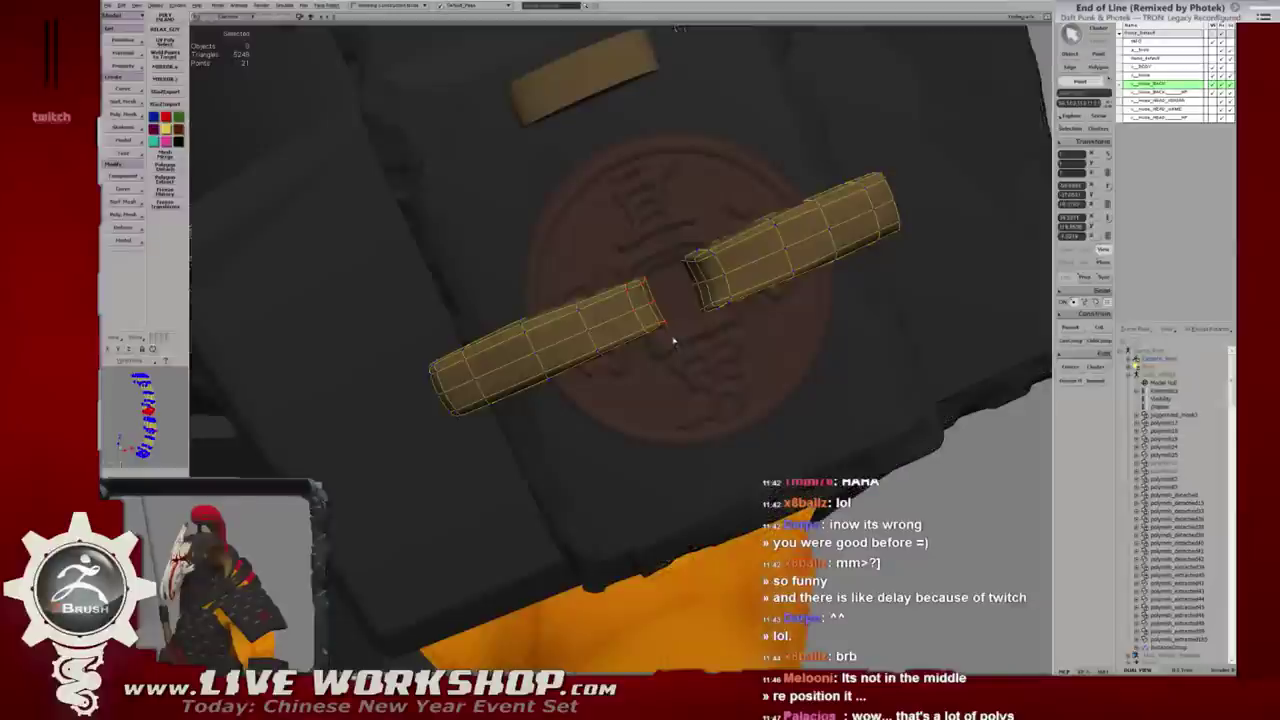
drag(659, 310, 666, 310)
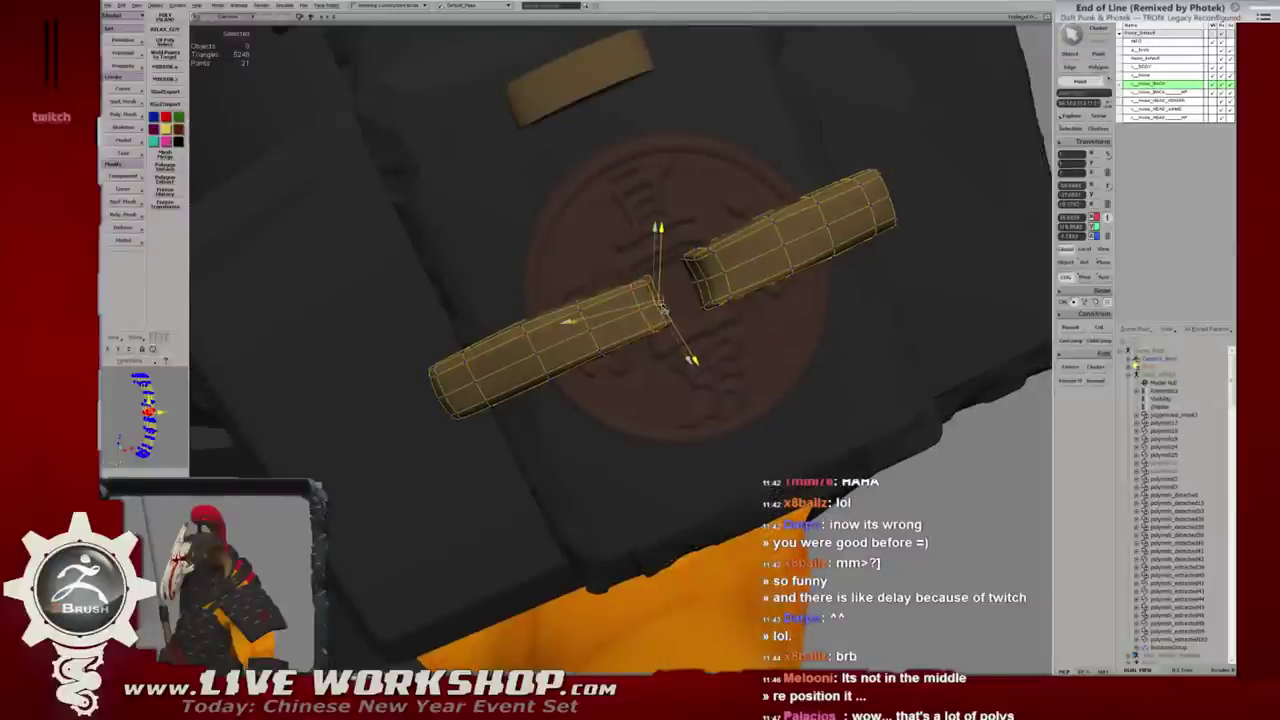
key(q)
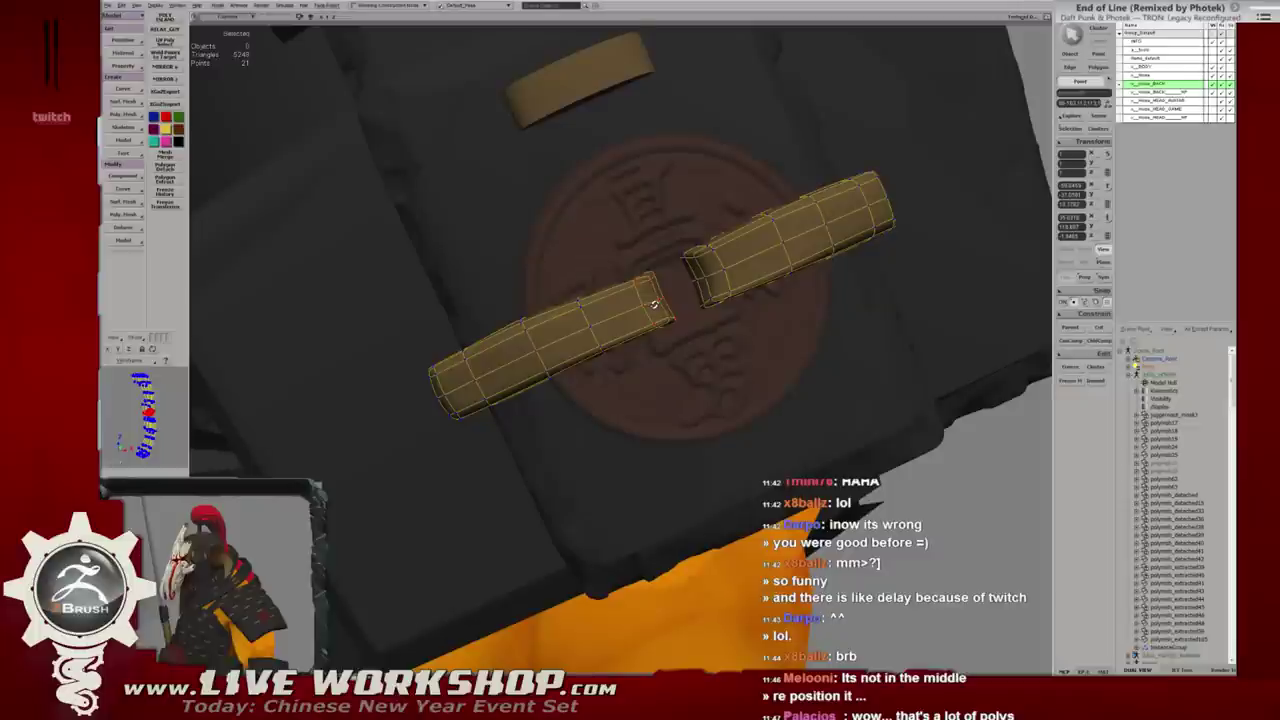
Move the left strap's four end points so both straps meet over the coin's centre.
alt+middle_drag(653, 304, 603, 337)
key(w)
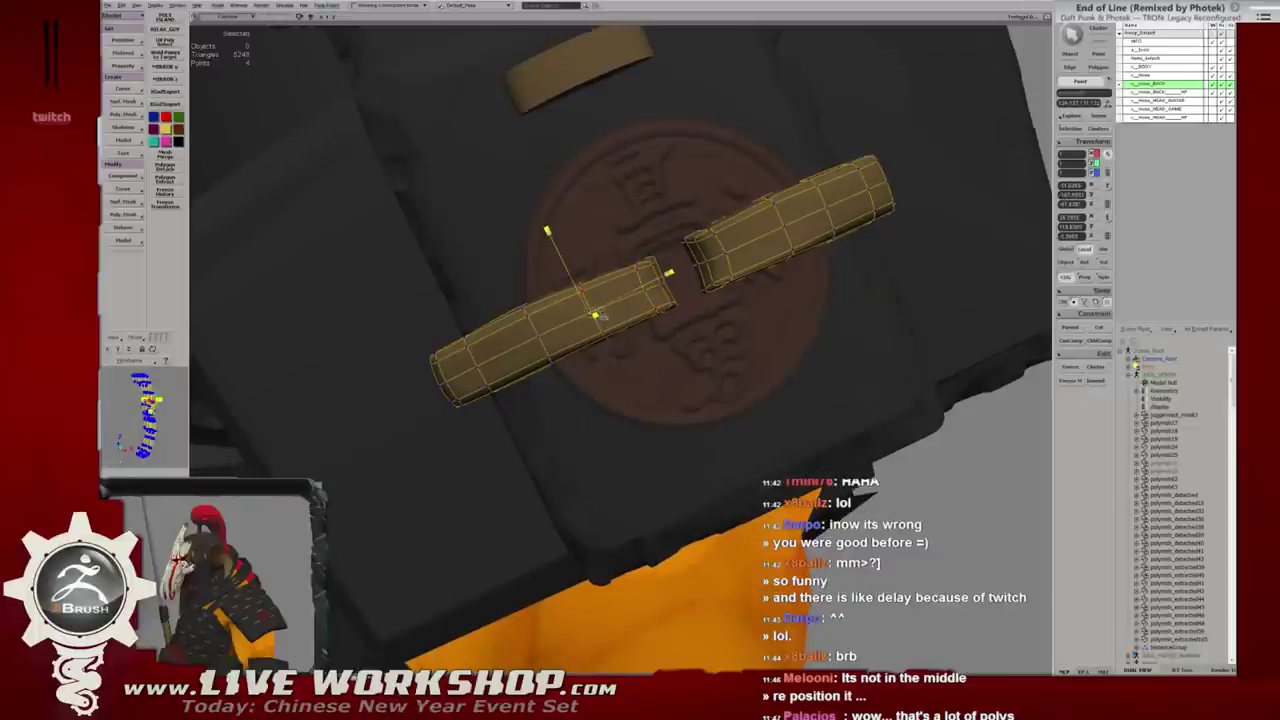
key(q)
mouse_move(597, 315)
alt+mouse_down()
mouse_move(621, 306)
mouse_move(591, 312)
alt+mouse_up()
key(w)
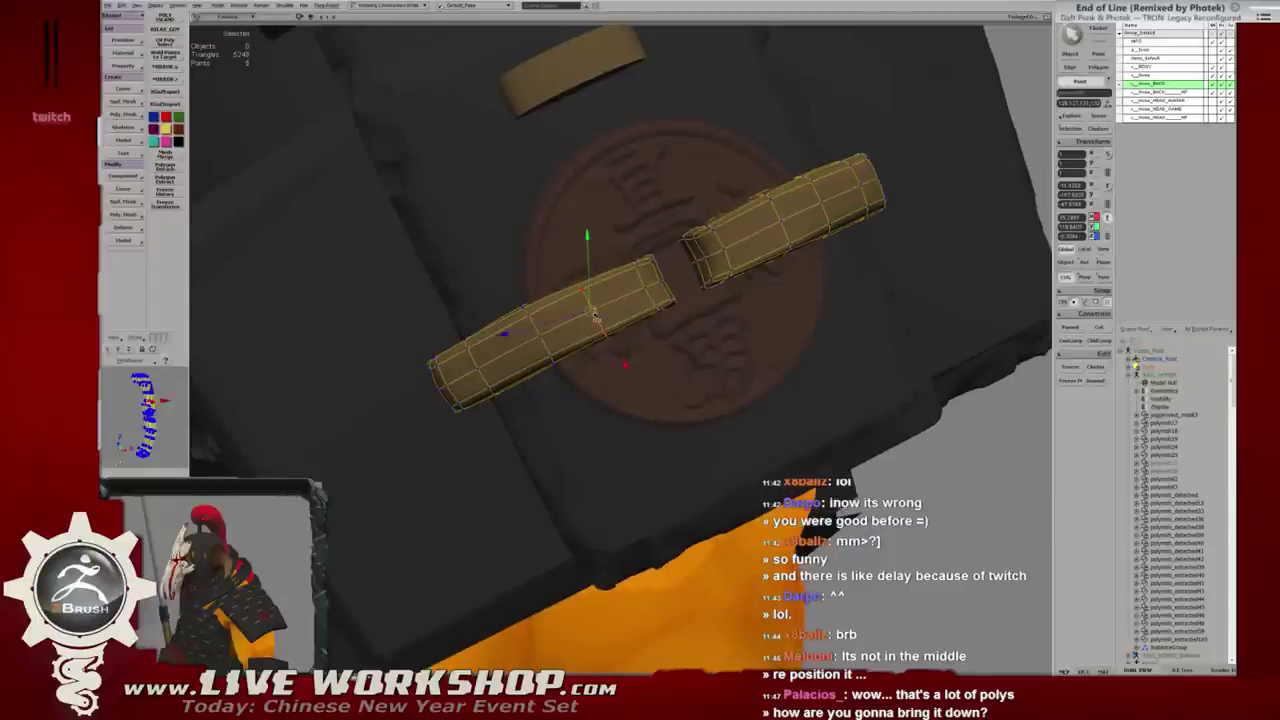
key(q)
mouse_move(597, 317)
alt+mouse_down()
mouse_move(618, 294)
mouse_move(596, 317)
alt+mouse_up()
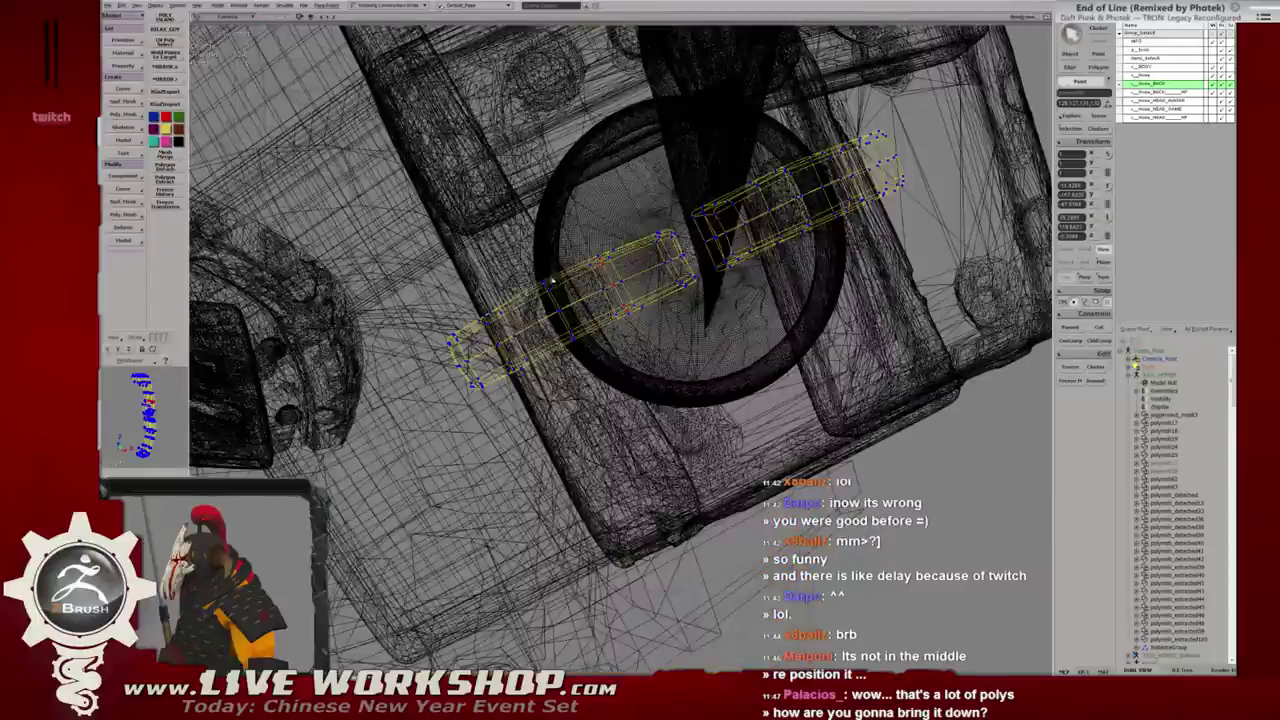
key(w)
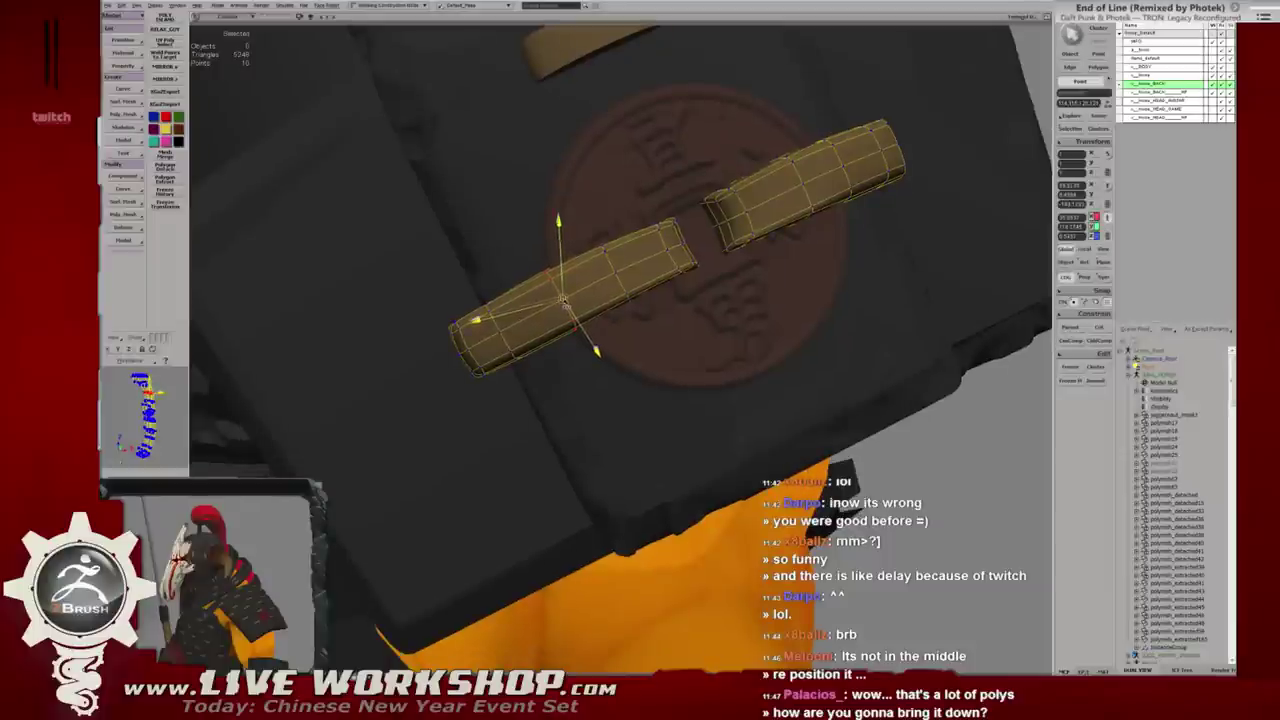
click(677, 294)
mouse_move(677, 294)
alt+mouse_down()
mouse_move(820, 410)
mouse_move(599, 296)
alt+mouse_up()
mouse_move(593, 277)
mouse_down()
mouse_move(628, 334)
mouse_move(790, 331)
mouse_move(675, 167)
mouse_up()
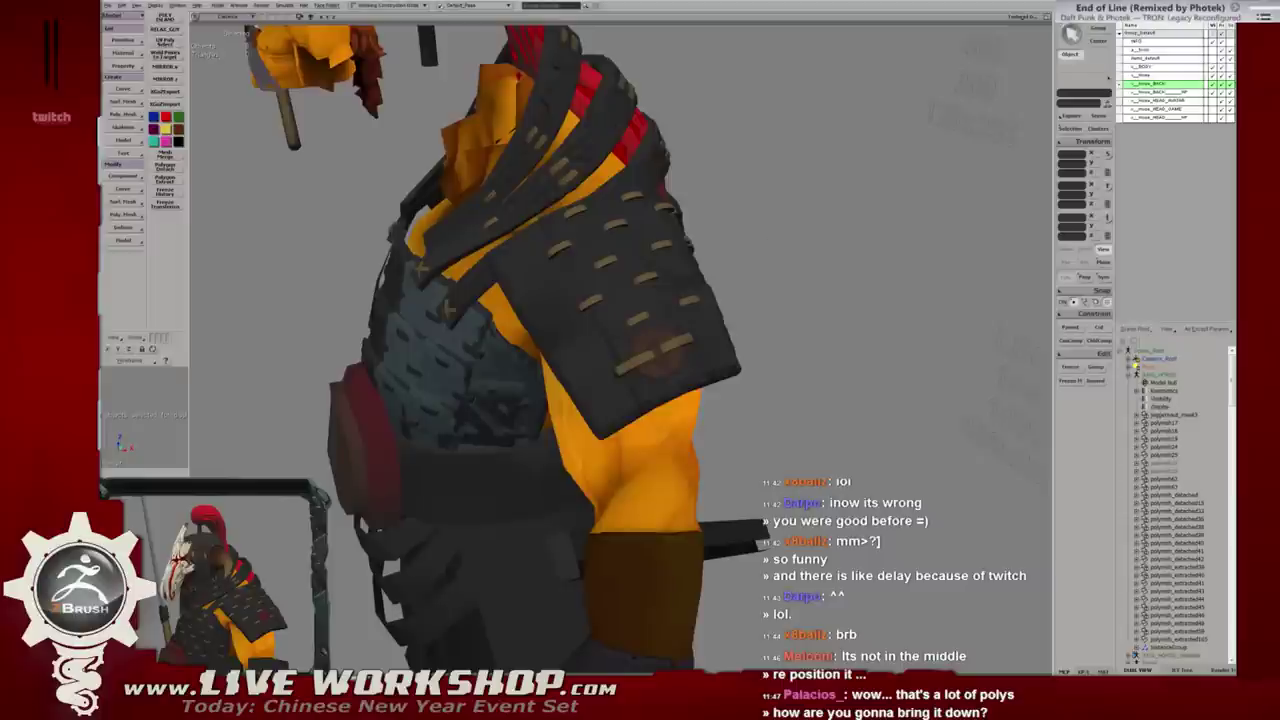
Select the coin emblem and set its material's diffuse colour to gold.
click(668, 341)
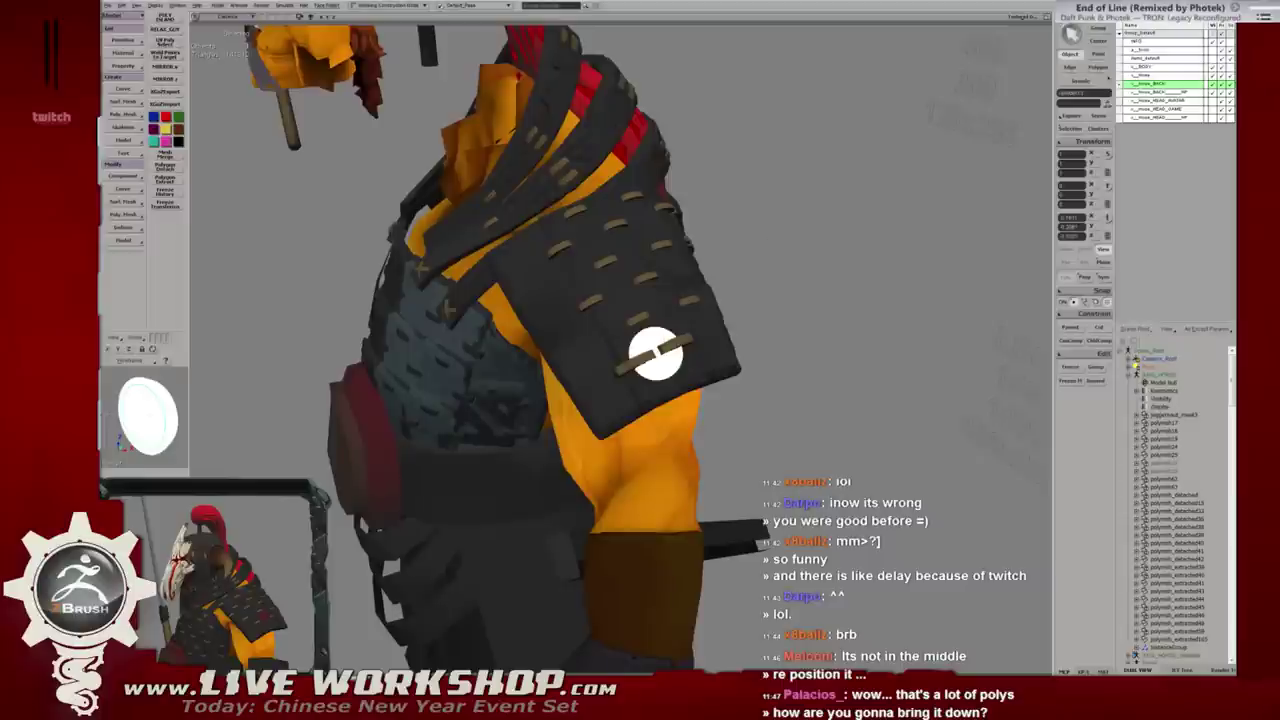
key(m)
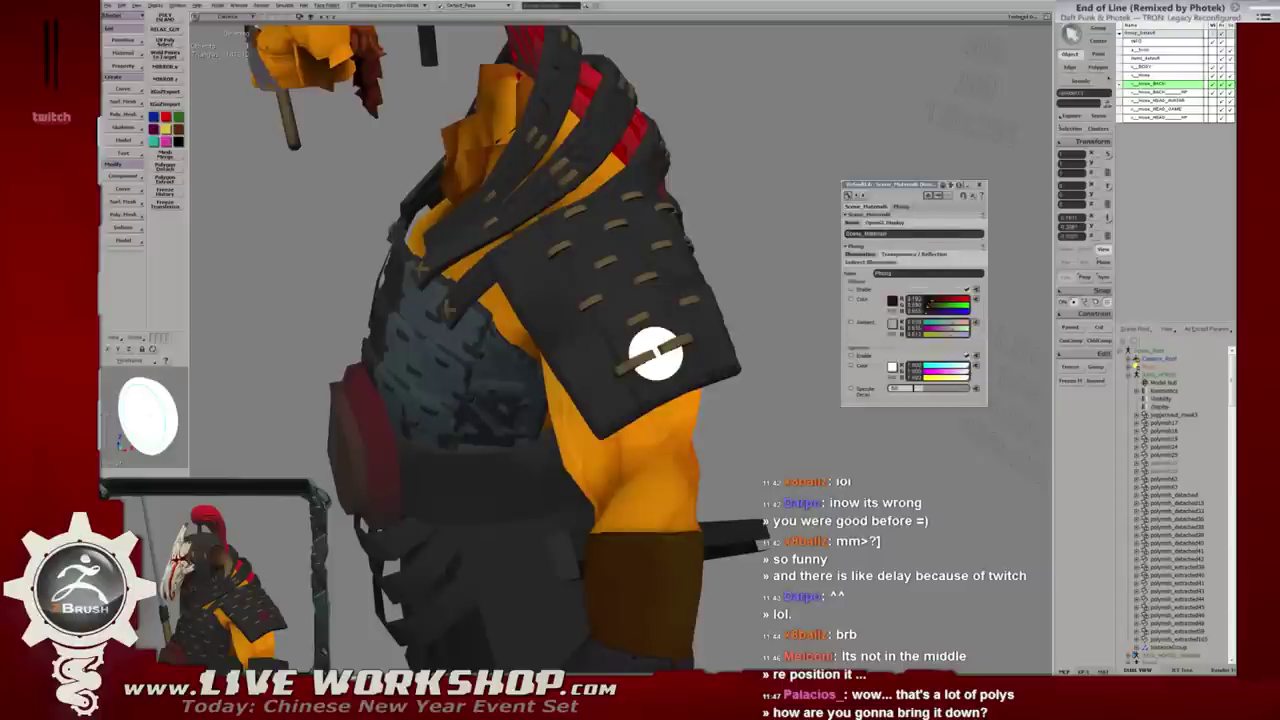
click(892, 301)
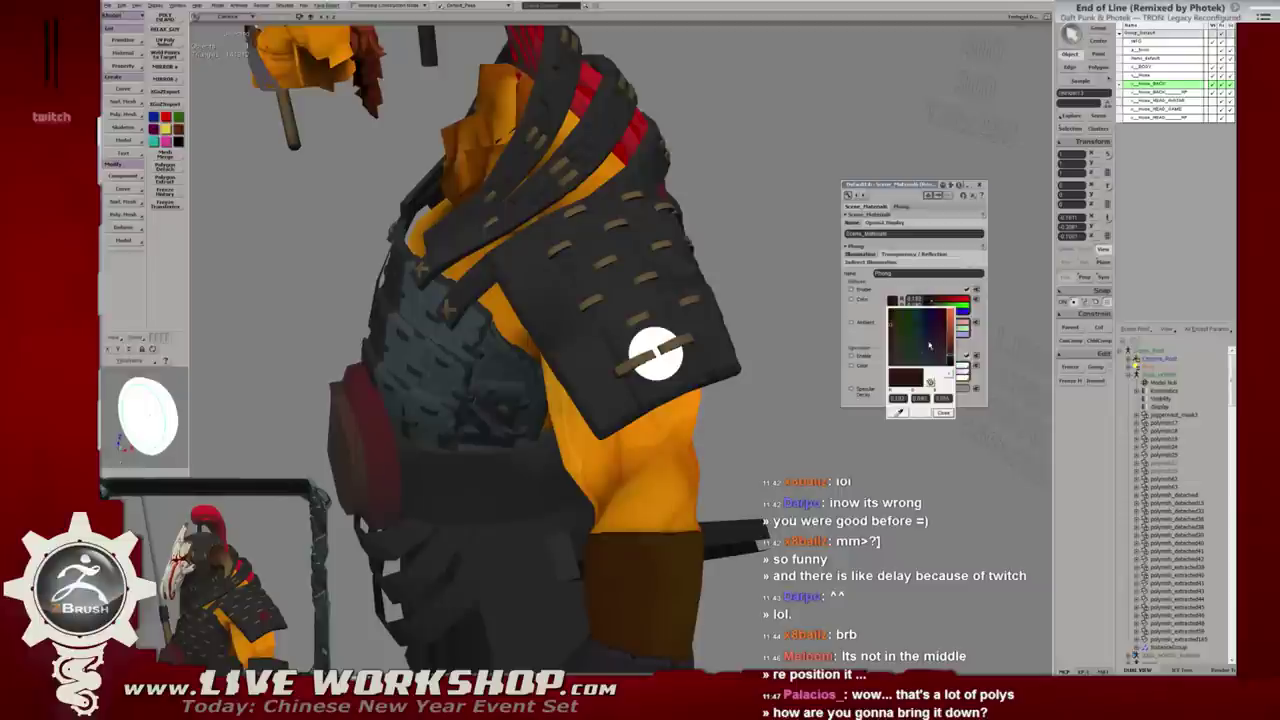
mouse_move(929, 345)
mouse_down()
mouse_move(894, 352)
mouse_move(899, 332)
mouse_up()
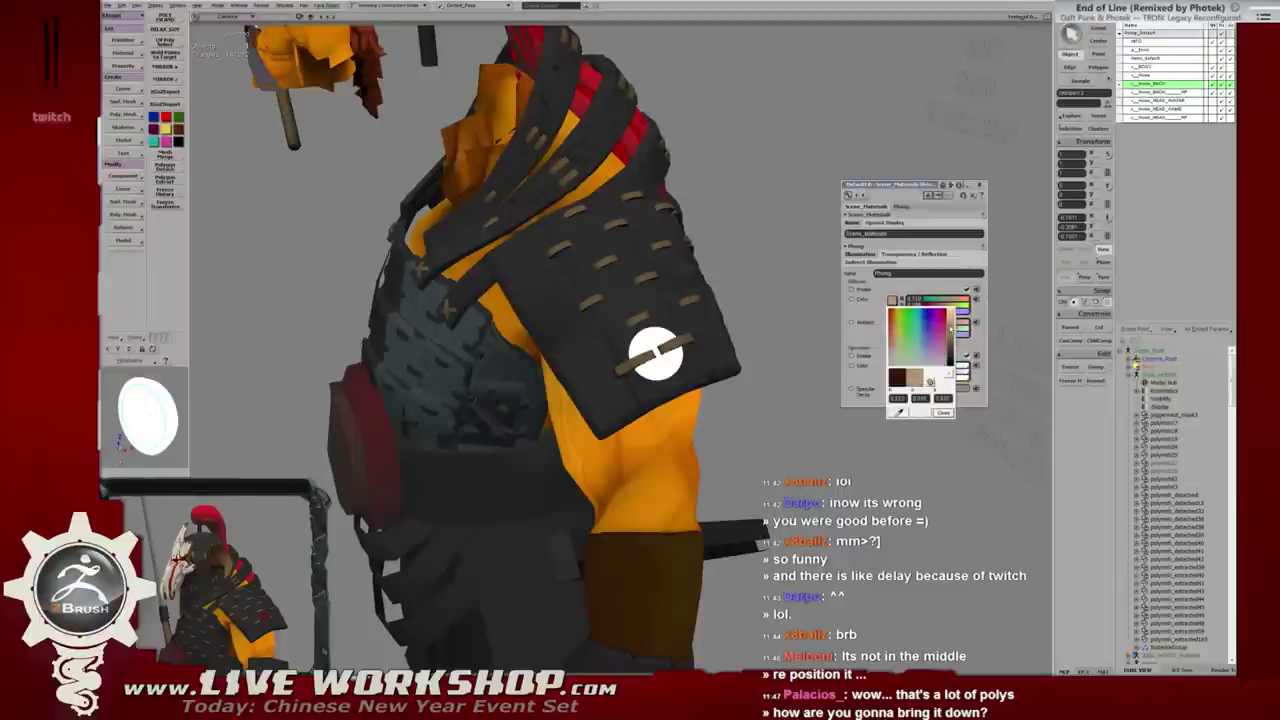
click(779, 271)
scroll(767, 268, down, 10)
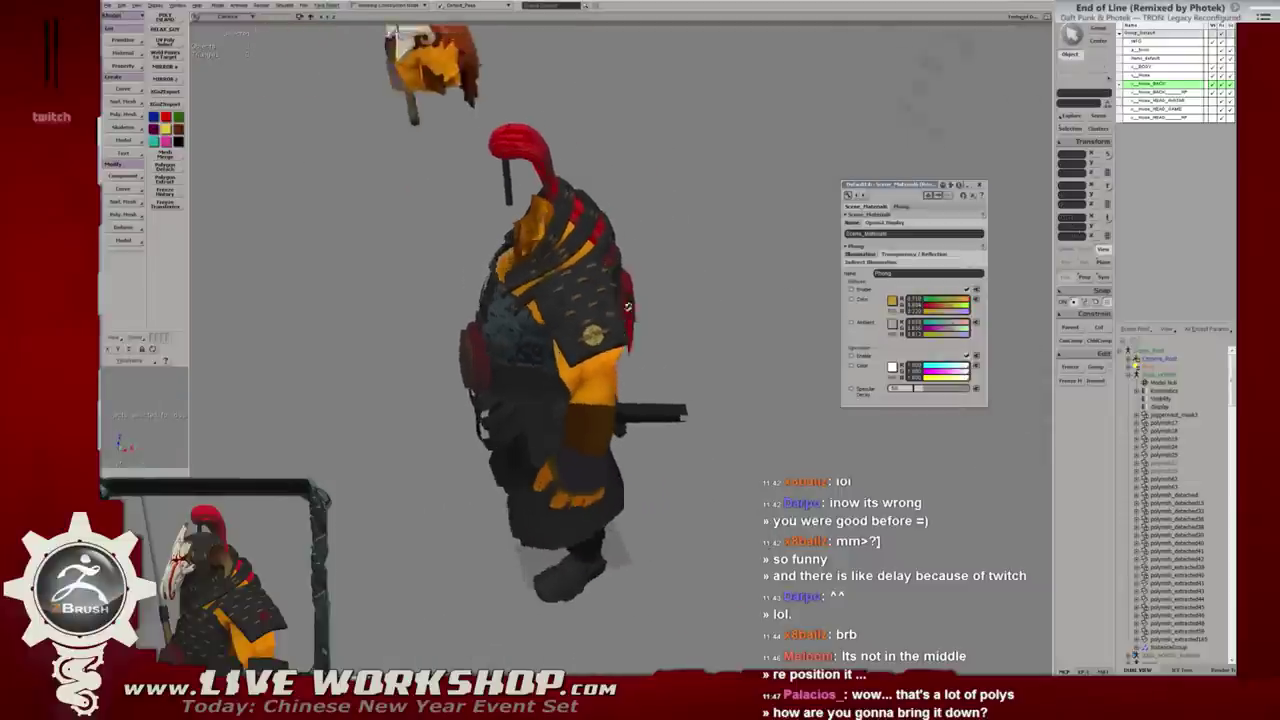
alt+drag(628, 306, 857, 331)
scroll(764, 332, up, 5)
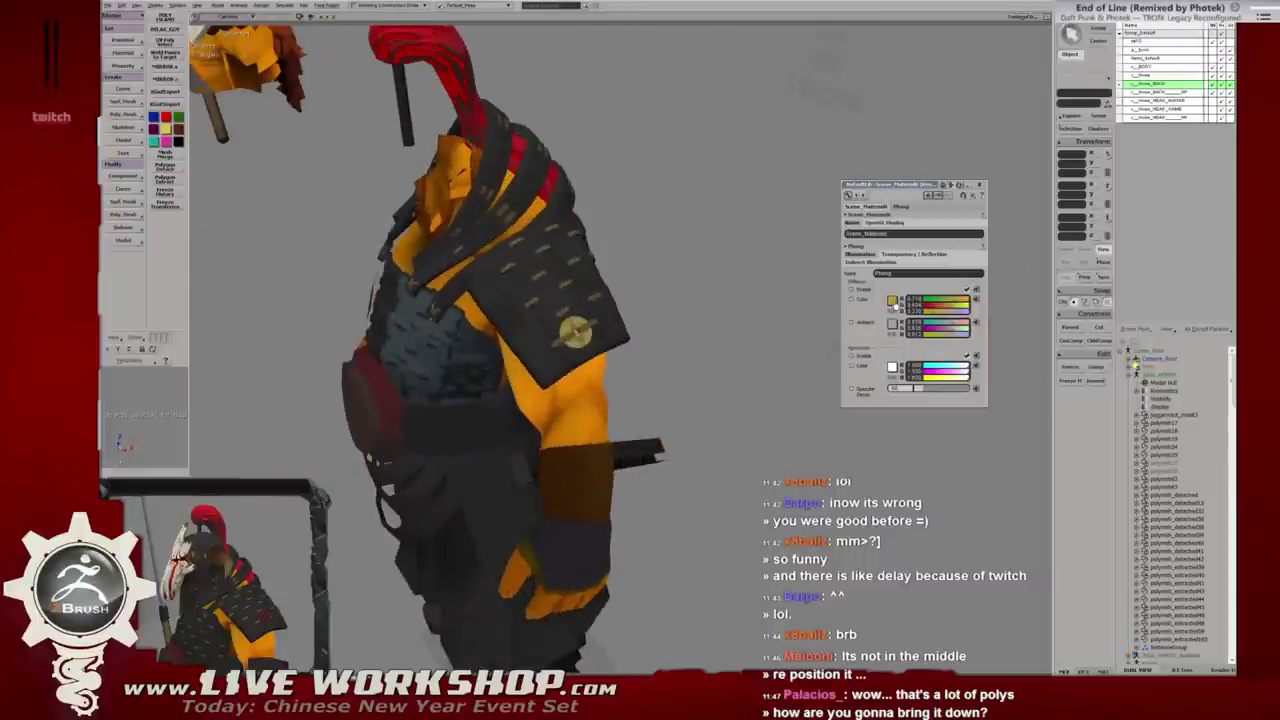
Change the coin's diffuse colour to an orange-brown shade and close the material editor.
click(893, 301)
click(893, 330)
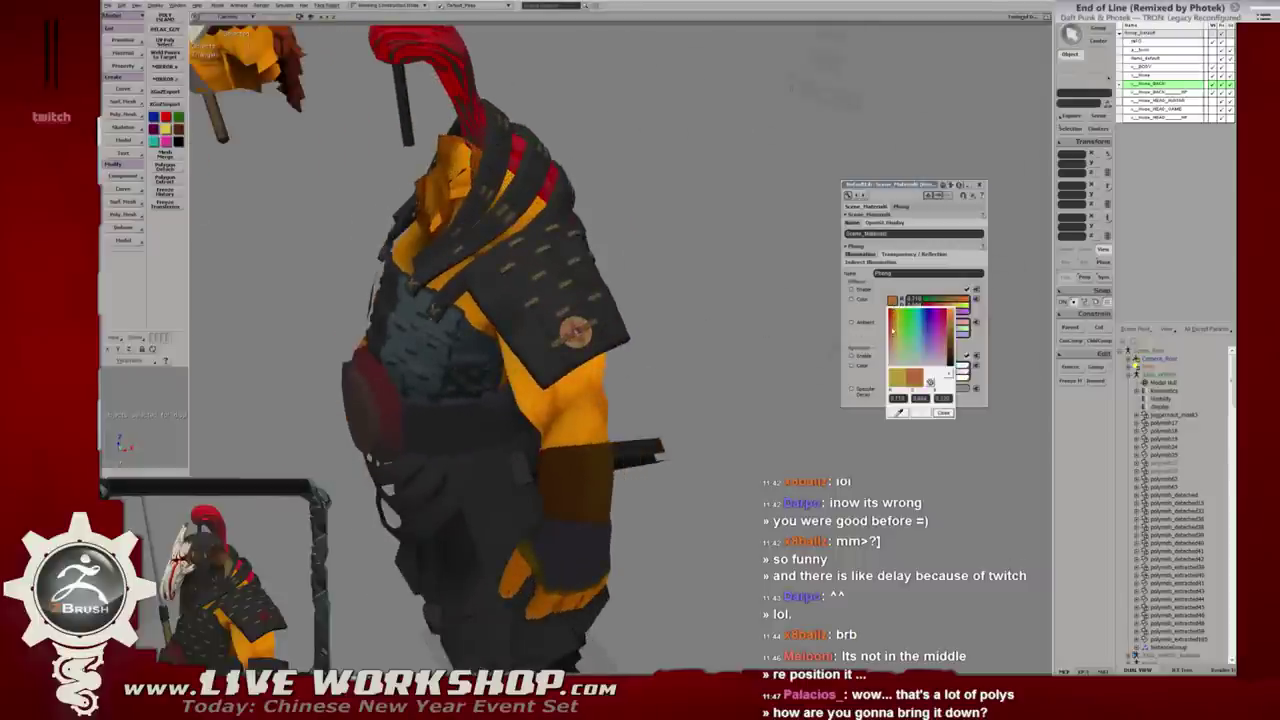
drag(950, 318, 950, 357)
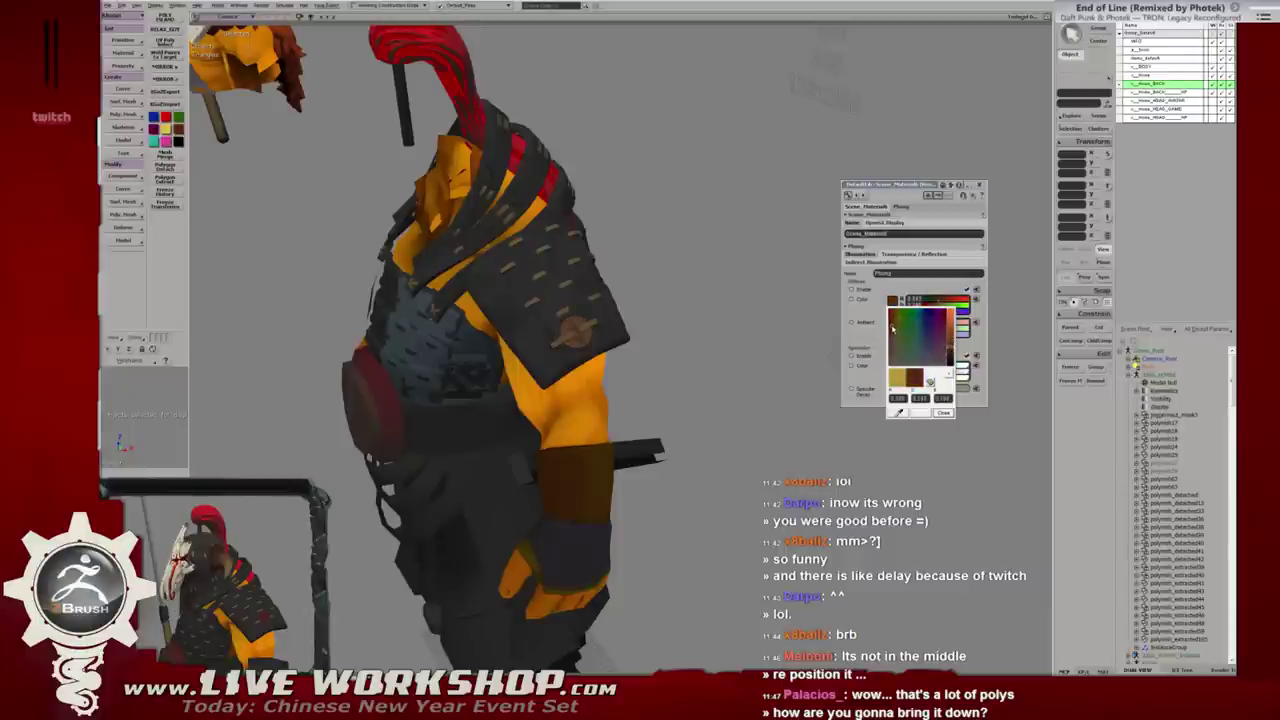
click(892, 325)
drag(950, 348, 950, 348)
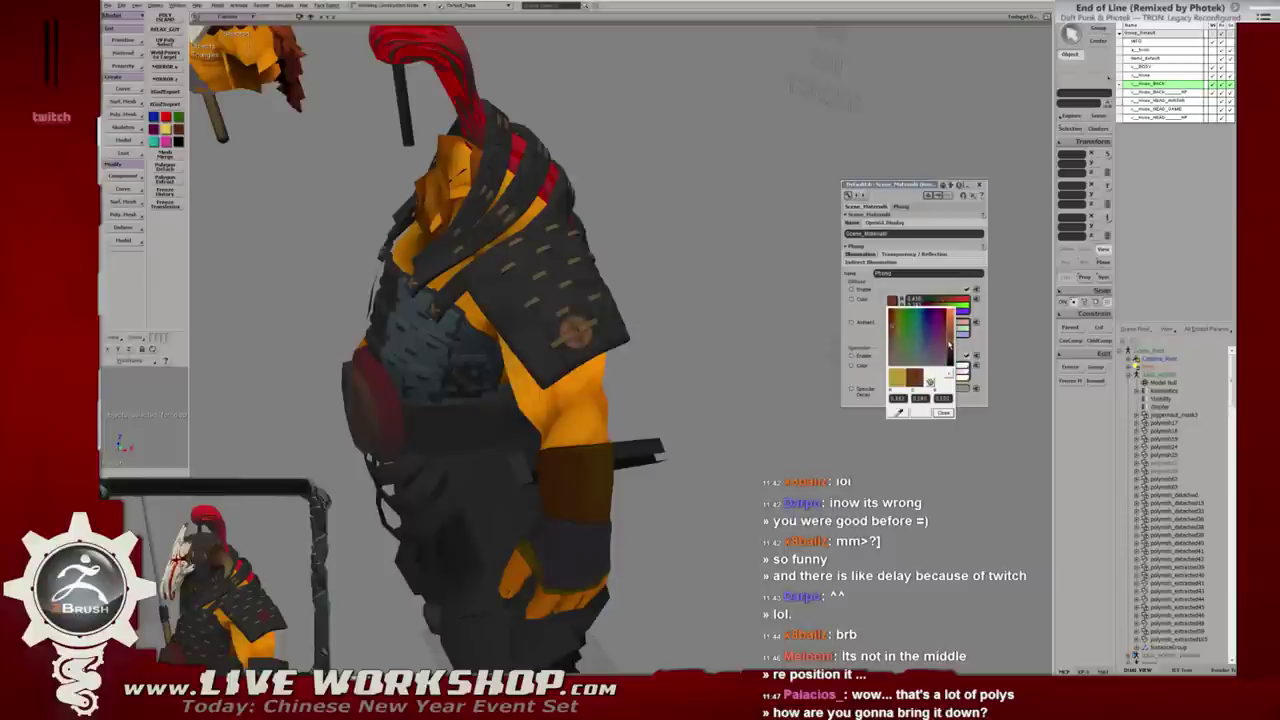
click(942, 412)
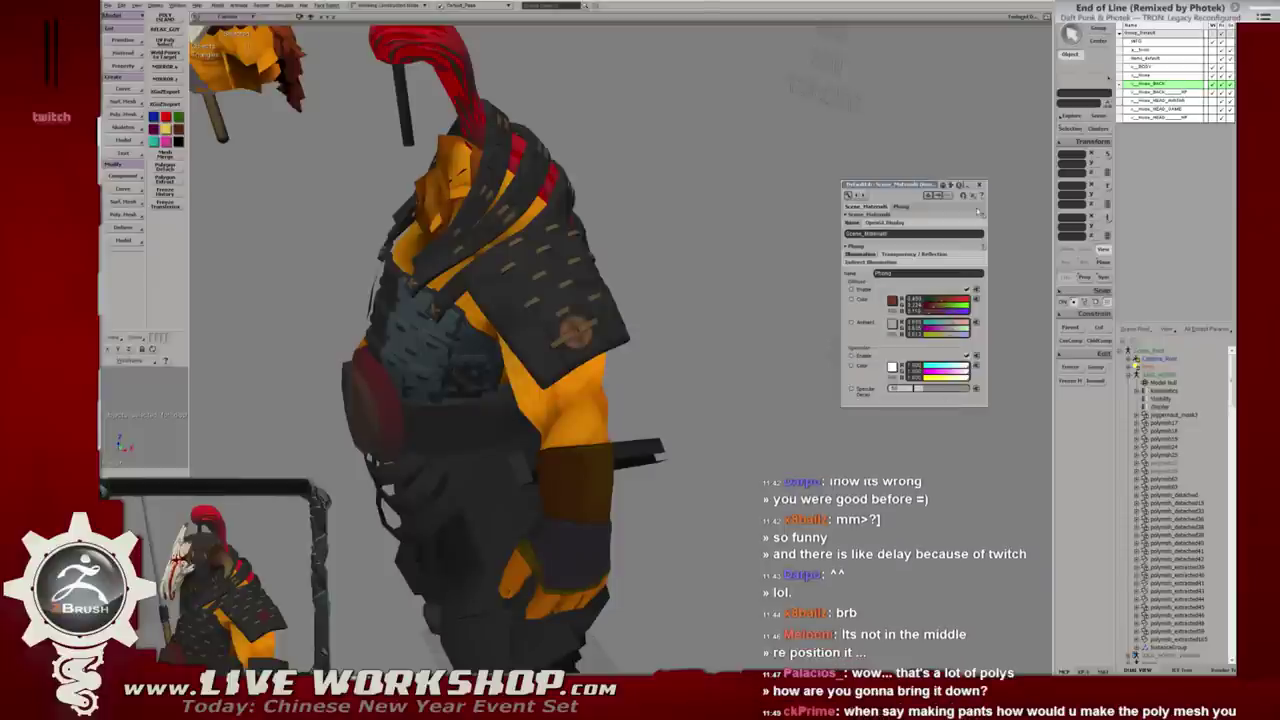
click(979, 185)
Turn the character around and recheck the material's diffuse colour picker, then close it.
mouse_move(600, 300)
alt+mouse_down()
mouse_move(672, 275)
mouse_move(728, 300)
alt+mouse_up()
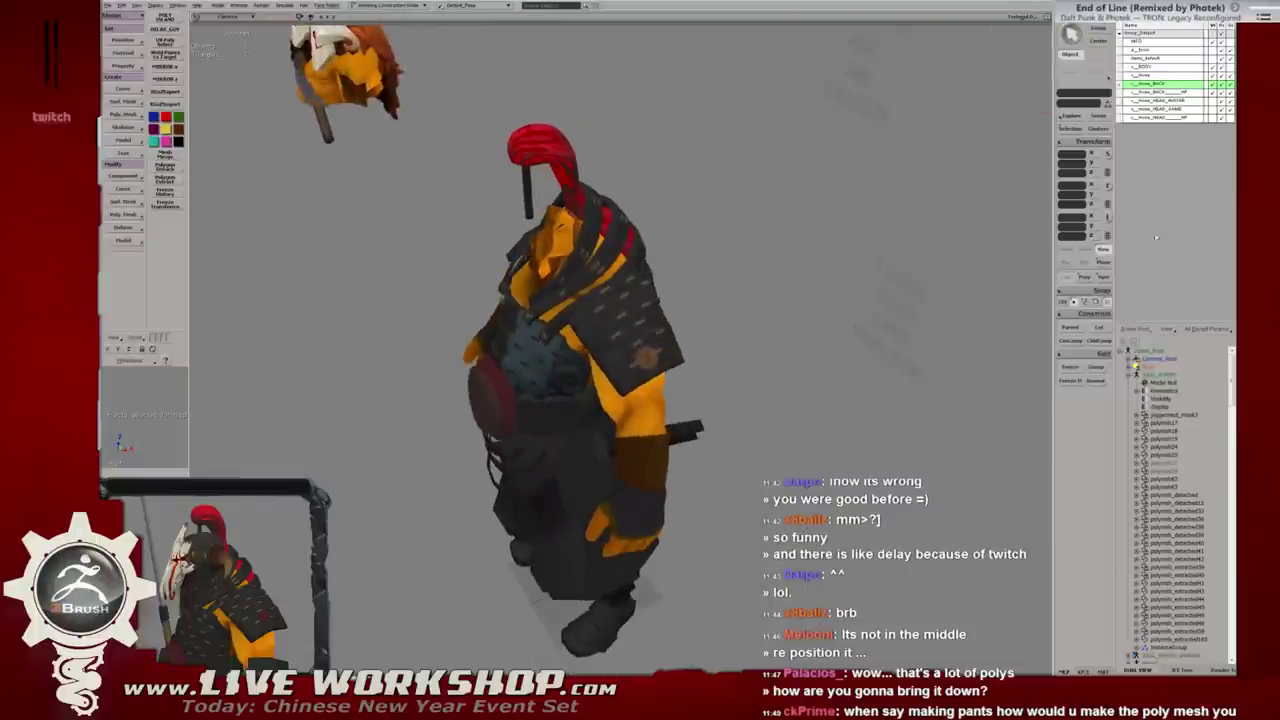
alt+drag(743, 320, 1038, 276)
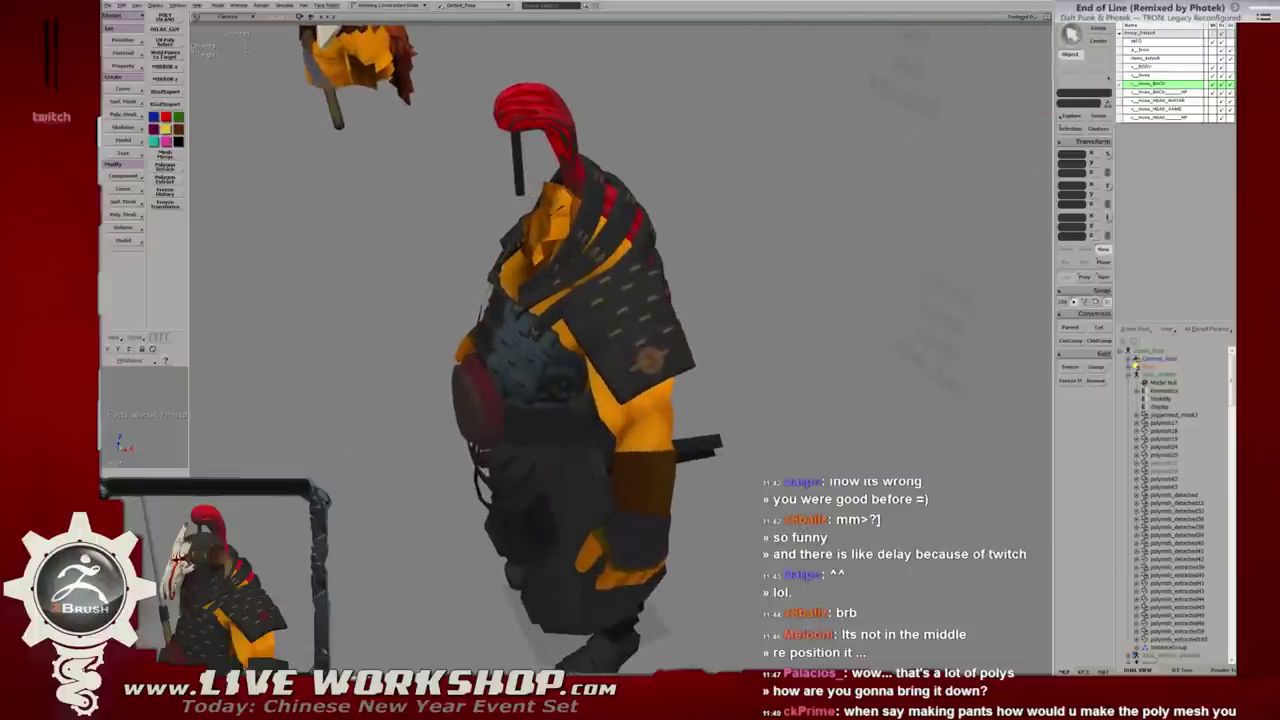
key(ctrl+a)
click(895, 305)
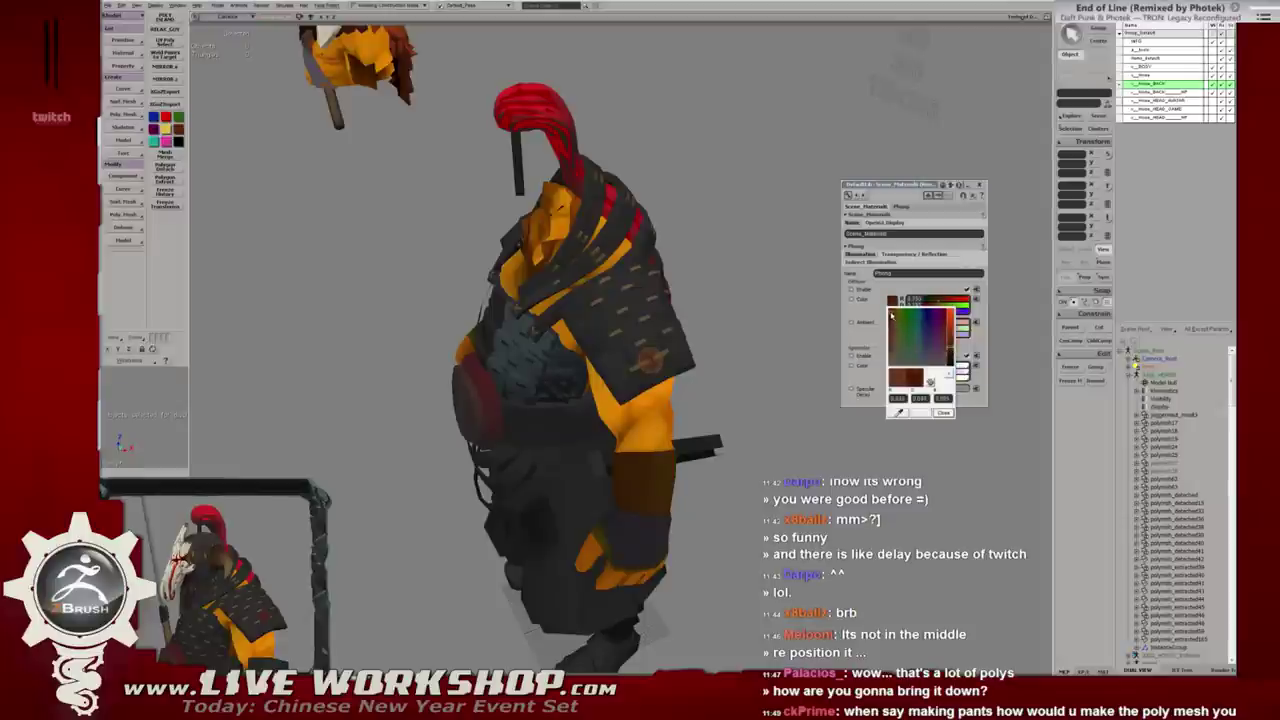
click(980, 185)
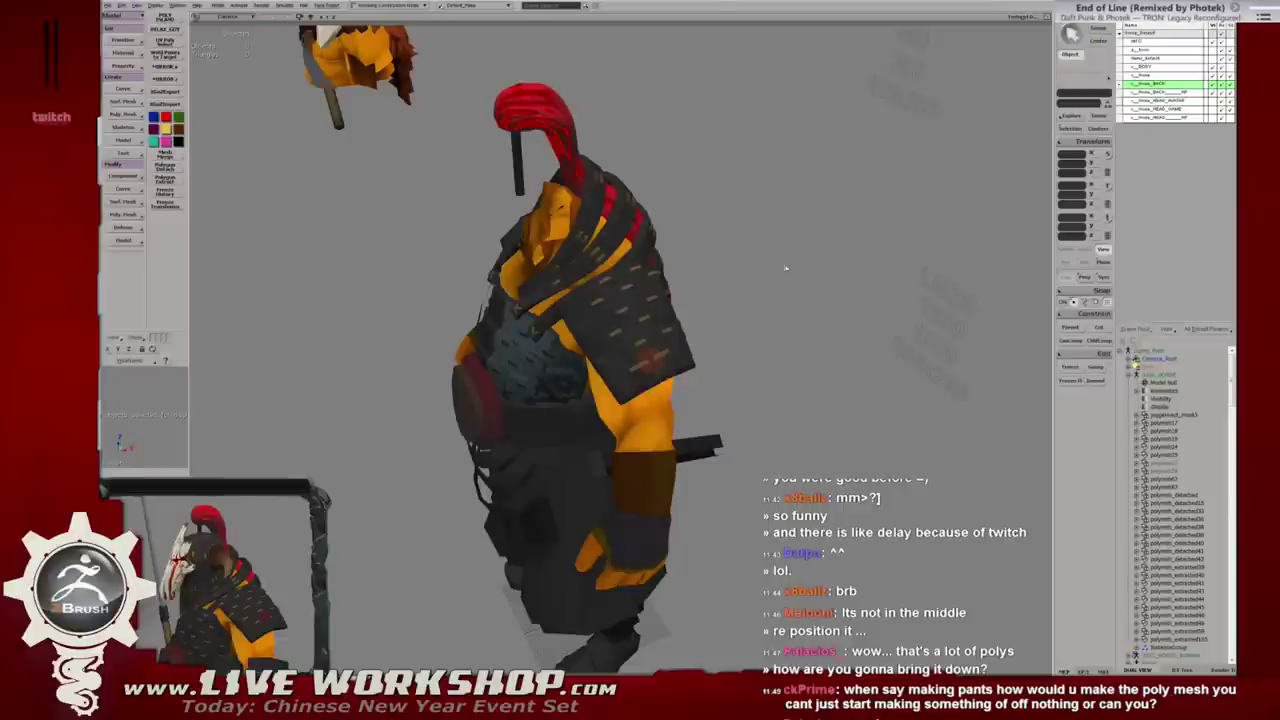
Turn the character to face front and open the Get Primitive list.
middle_drag(729, 263, 805, 263)
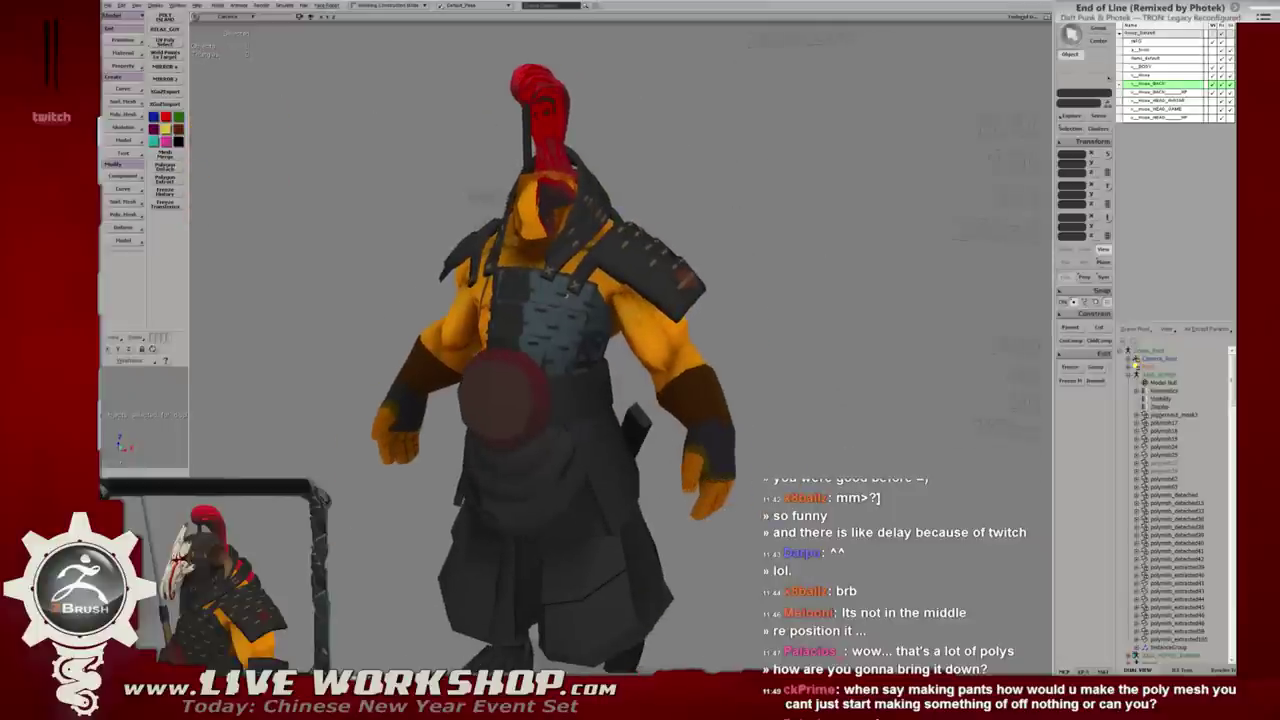
click(125, 42)
mouse_move(178, 56)
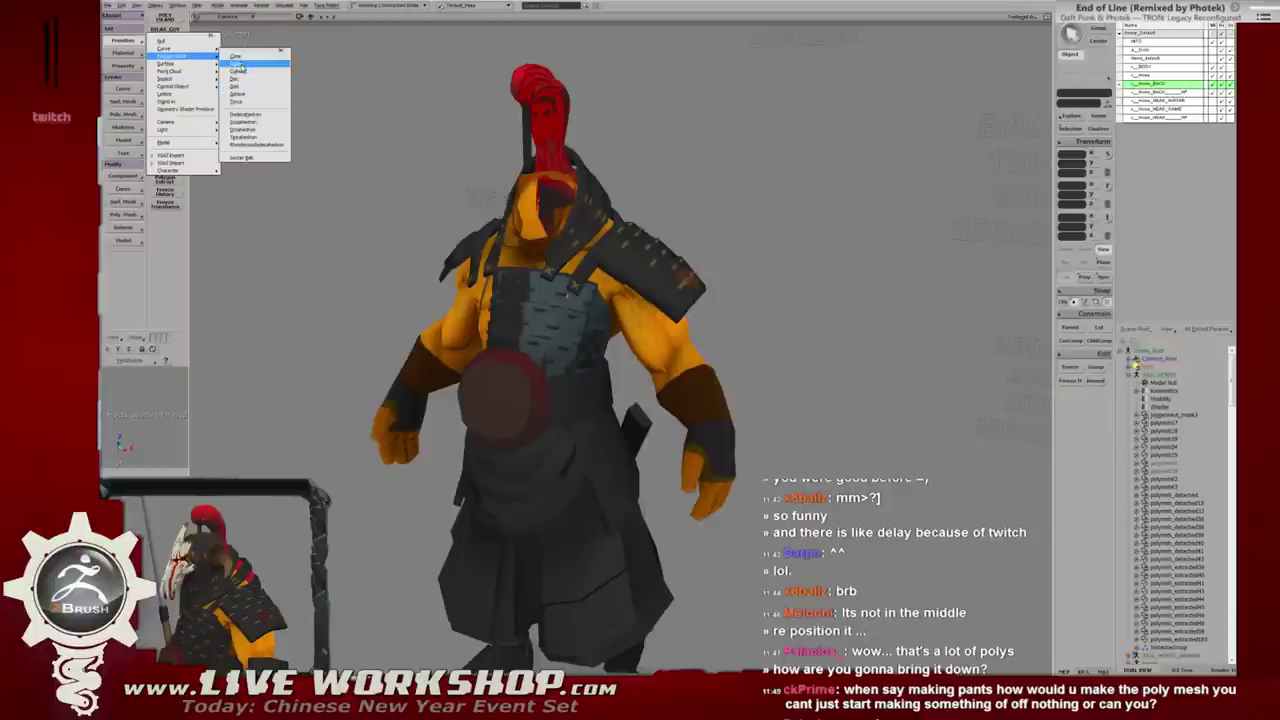
Add a polygon cube with minimum subdivisions, deleting and then restoring it.
click(244, 69)
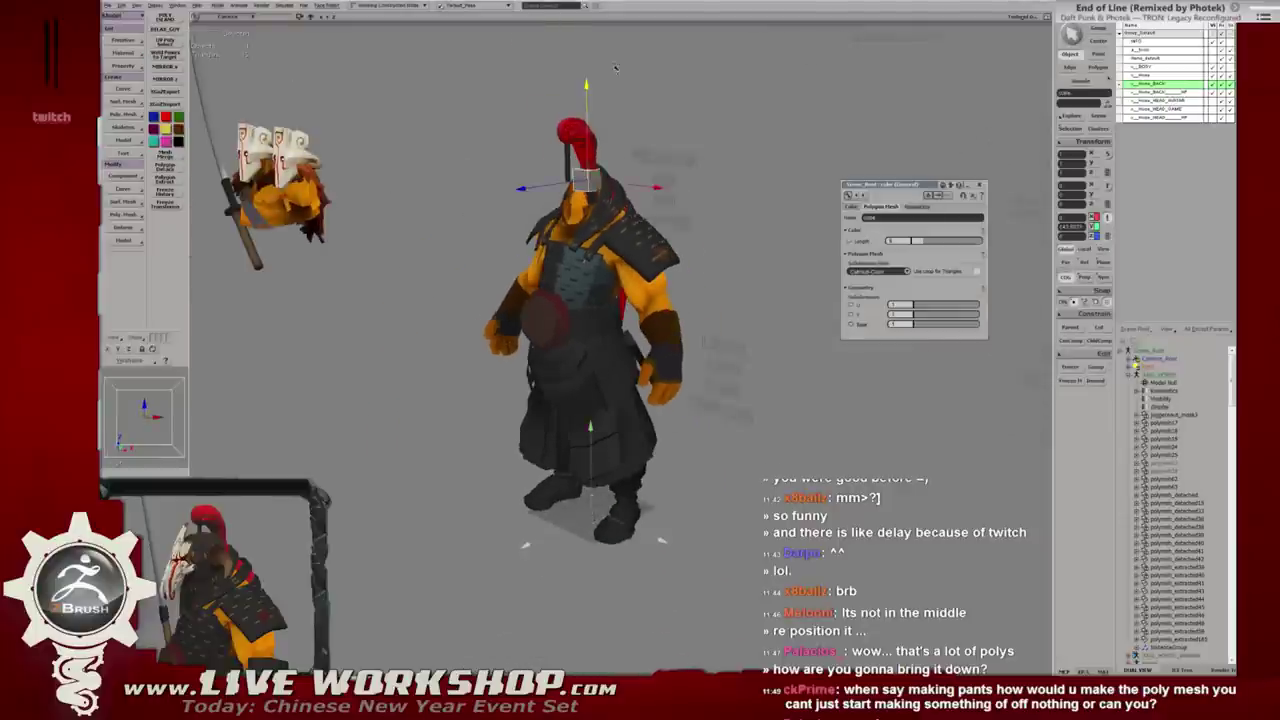
alt+drag(652, 258, 560, 240)
scroll(620, 350, up, 5)
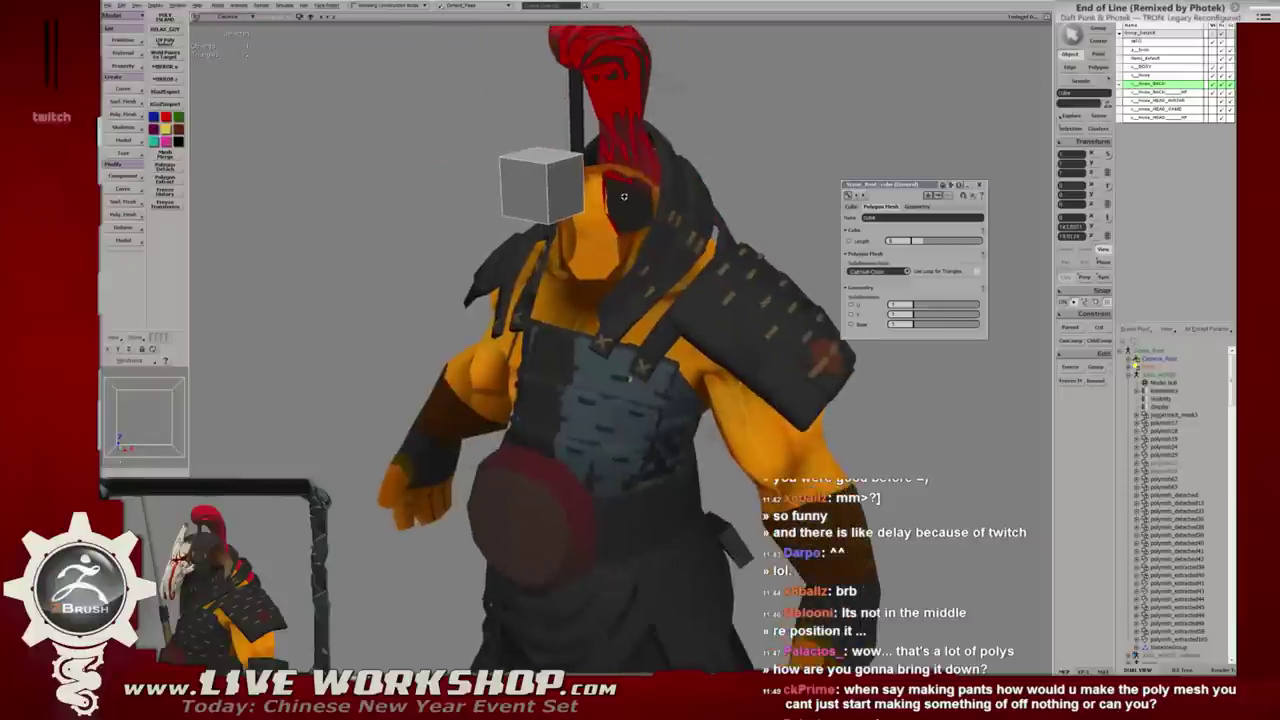
mouse_move(919, 306)
mouse_down()
mouse_move(935, 307)
mouse_move(931, 321)
mouse_up()
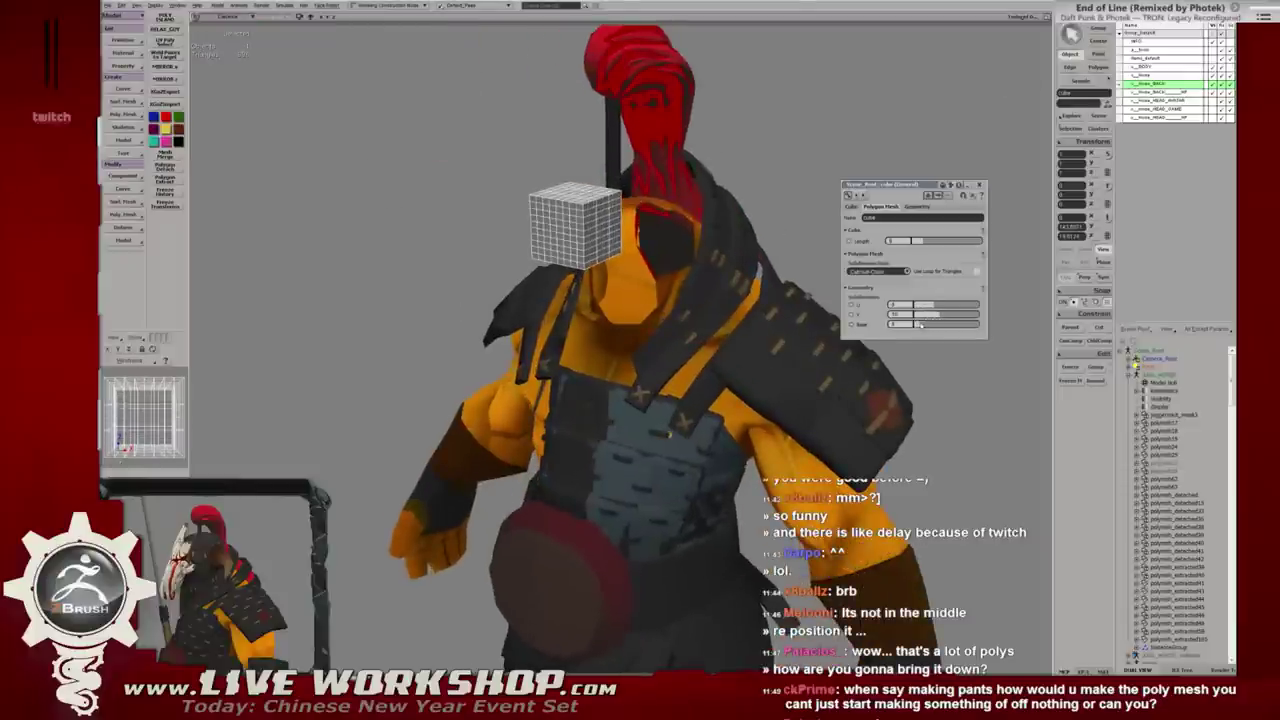
click(912, 296)
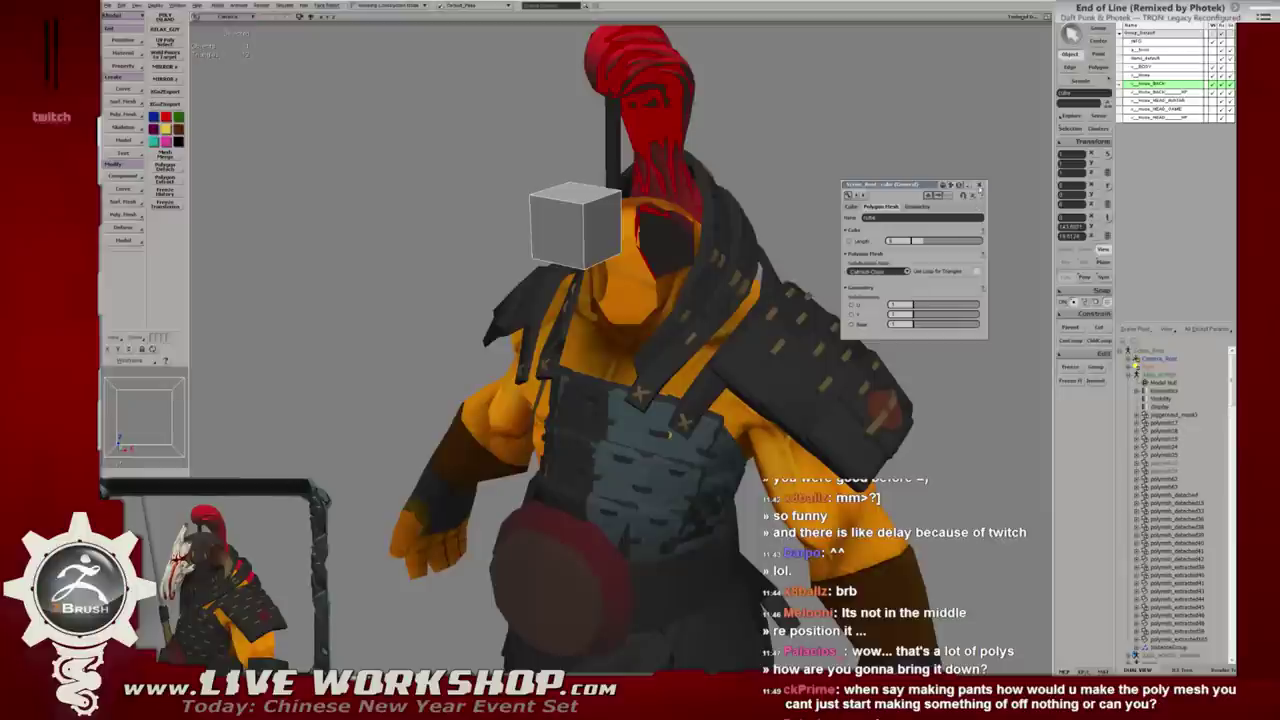
click(980, 186)
key(Delete)
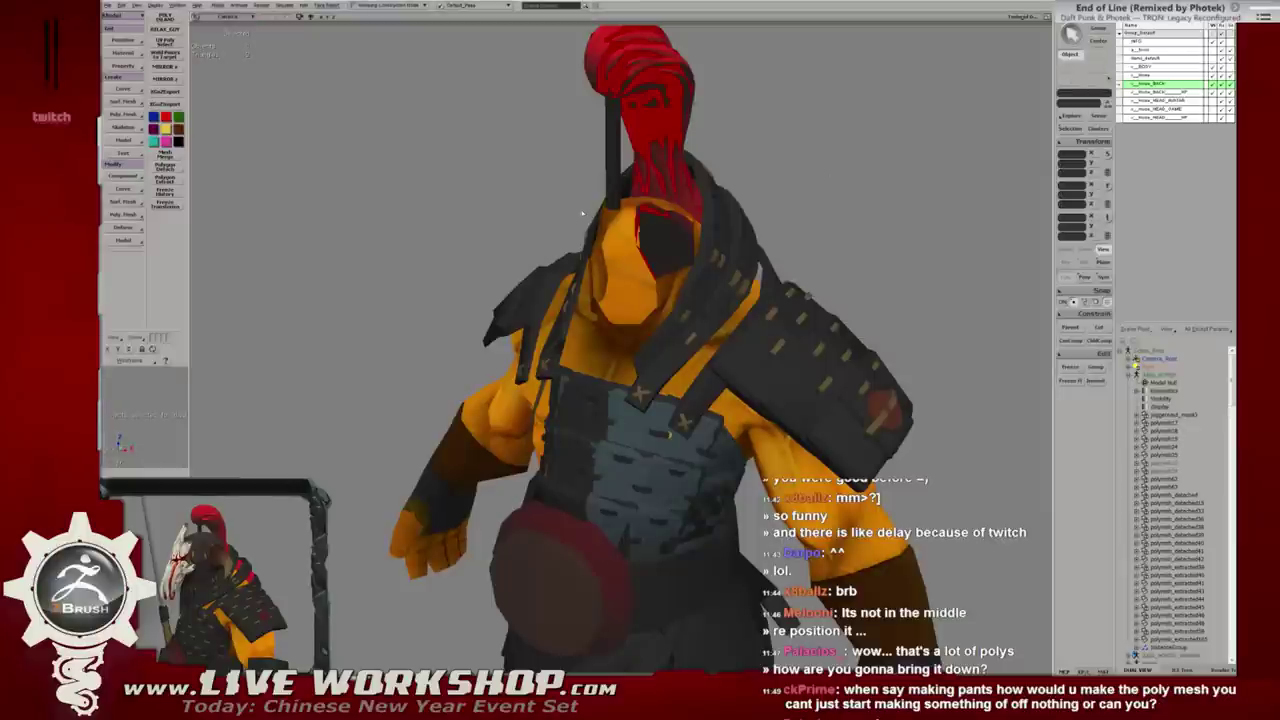
middle_drag(581, 213, 338, 204)
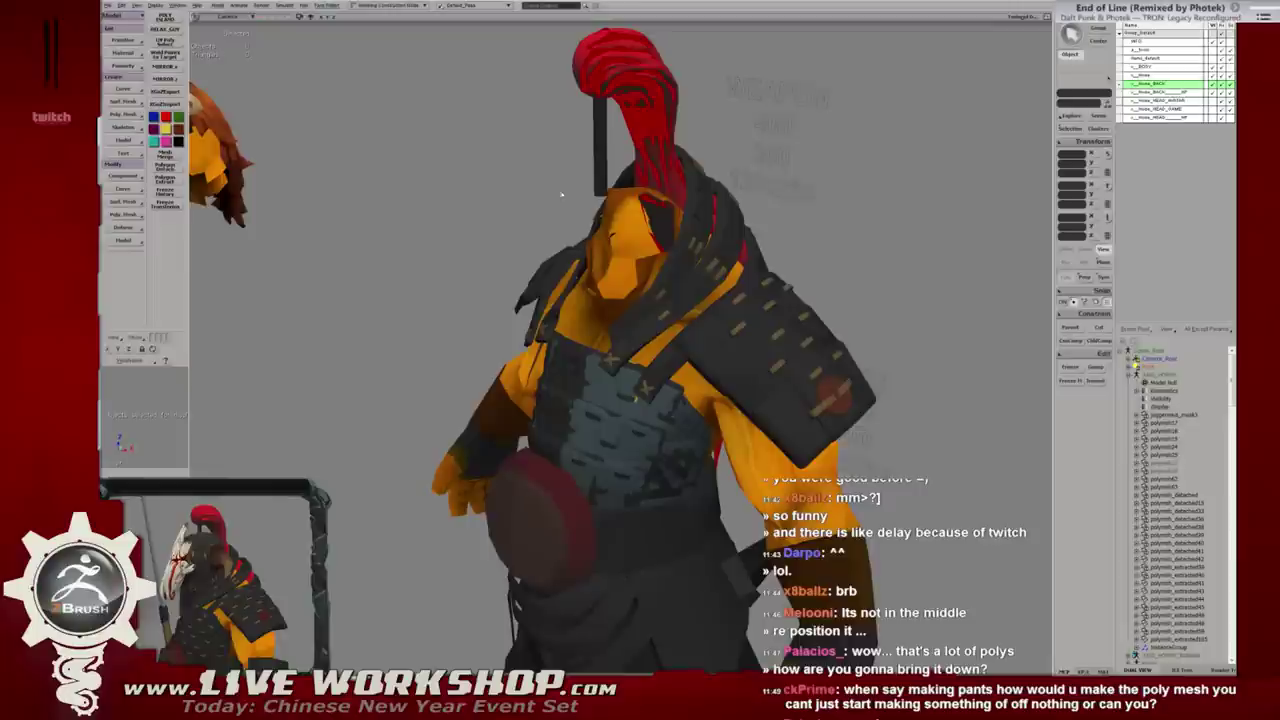
key(ctrl+z)
Extract a face from the cube via the polygon context menu.
middle_drag(555, 212, 571, 209)
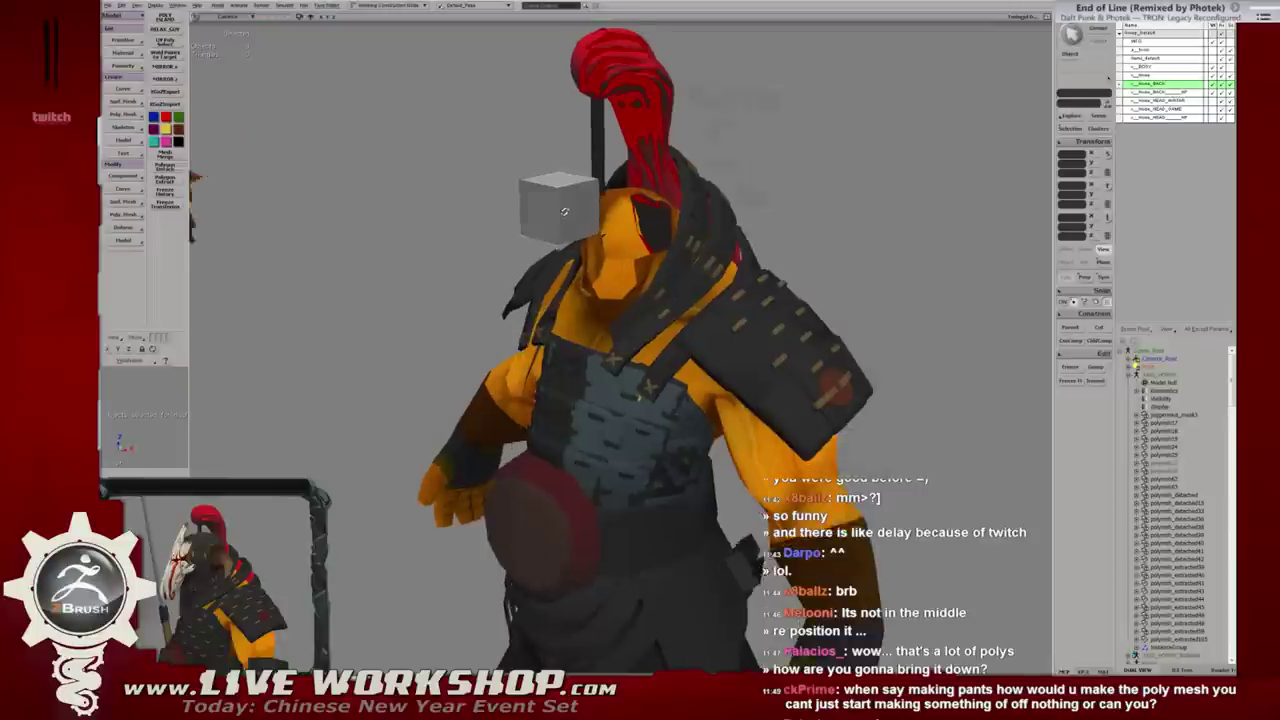
click(571, 209)
right_click(546, 210)
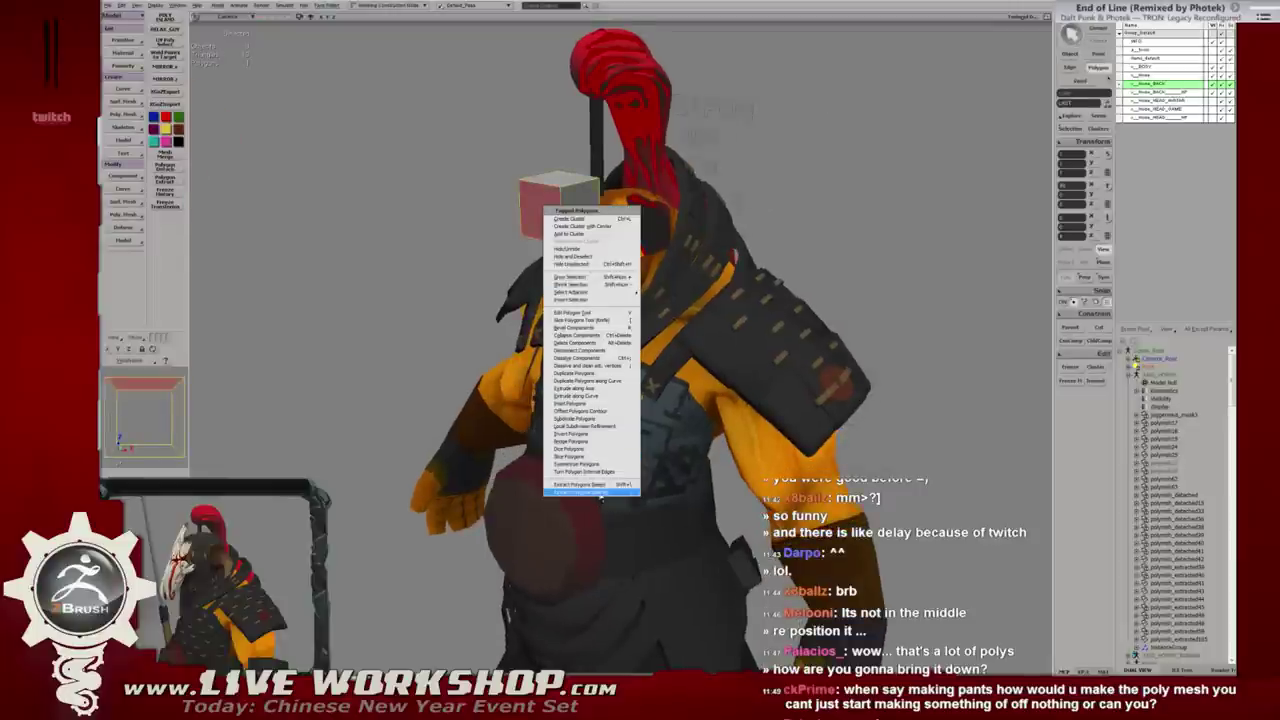
click(590, 491)
Rotate and move the flat plane by the shoulder into a wide blade angle.
middle_drag(565, 210, 589, 215)
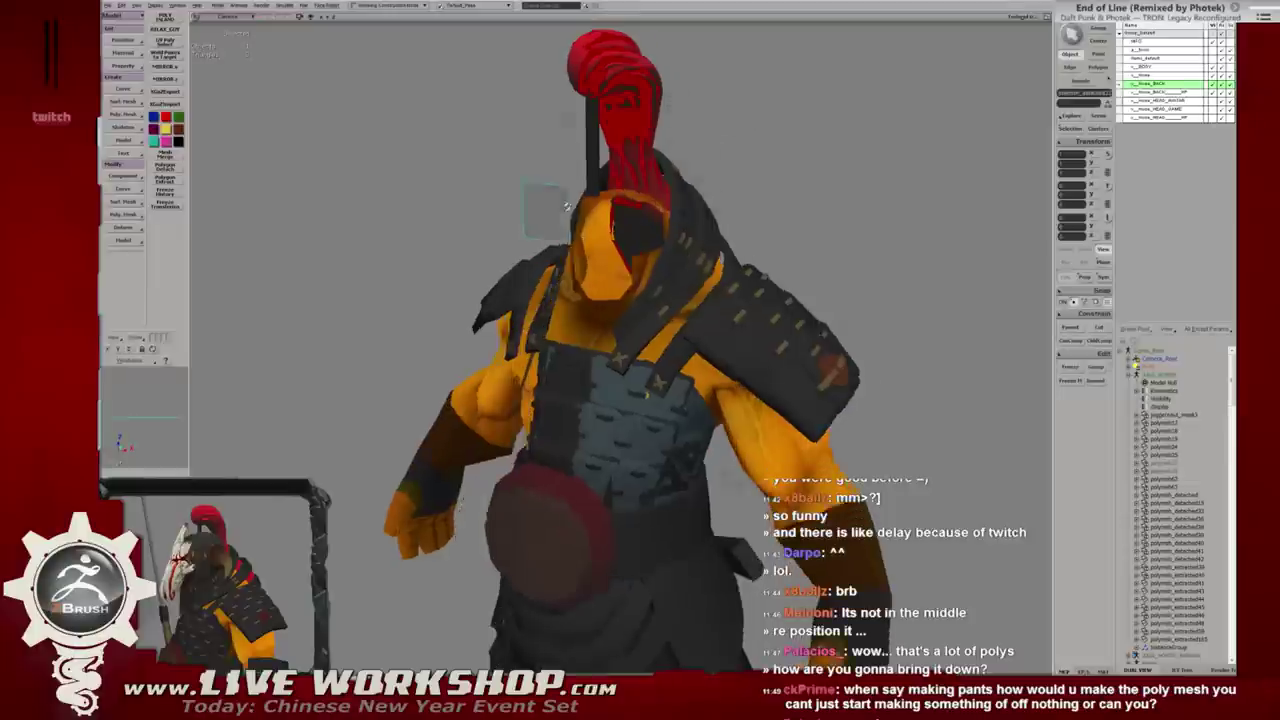
mouse_move(590, 215)
alt+mouse_down()
mouse_move(731, 246)
mouse_move(785, 323)
mouse_move(593, 313)
alt+mouse_up()
click(589, 213)
key(e)
key(w)
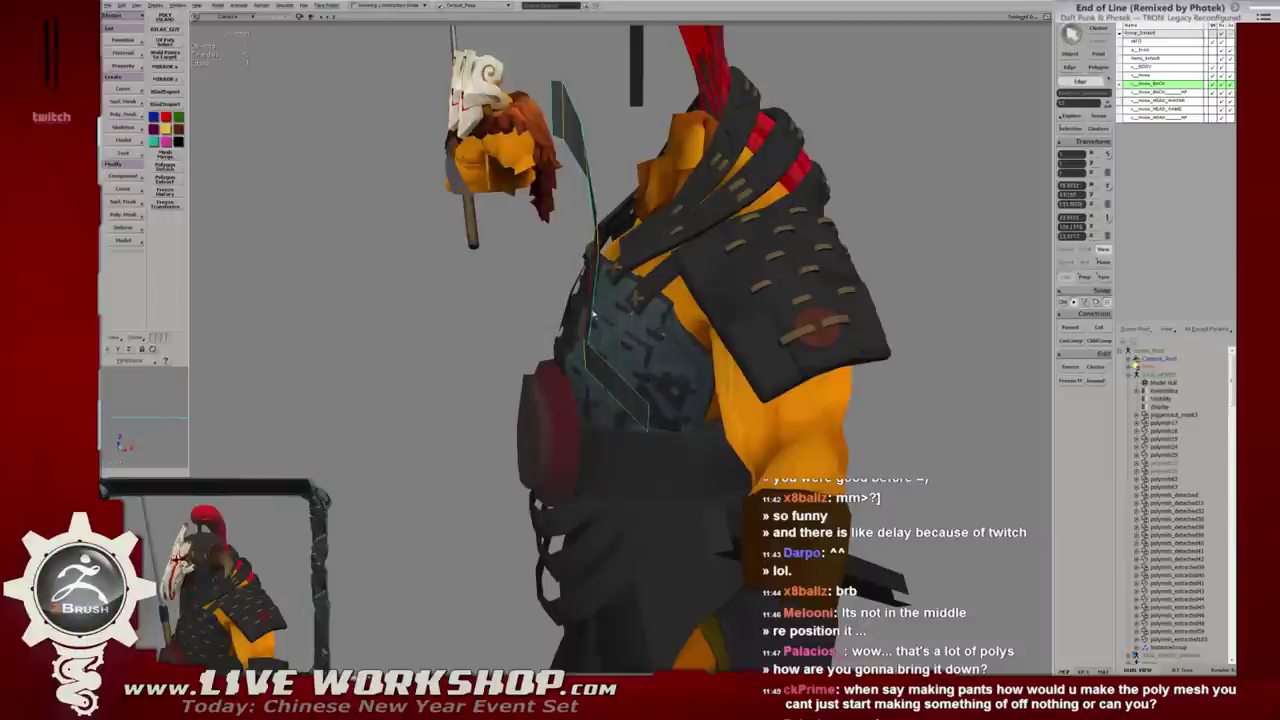
drag(593, 313, 650, 355)
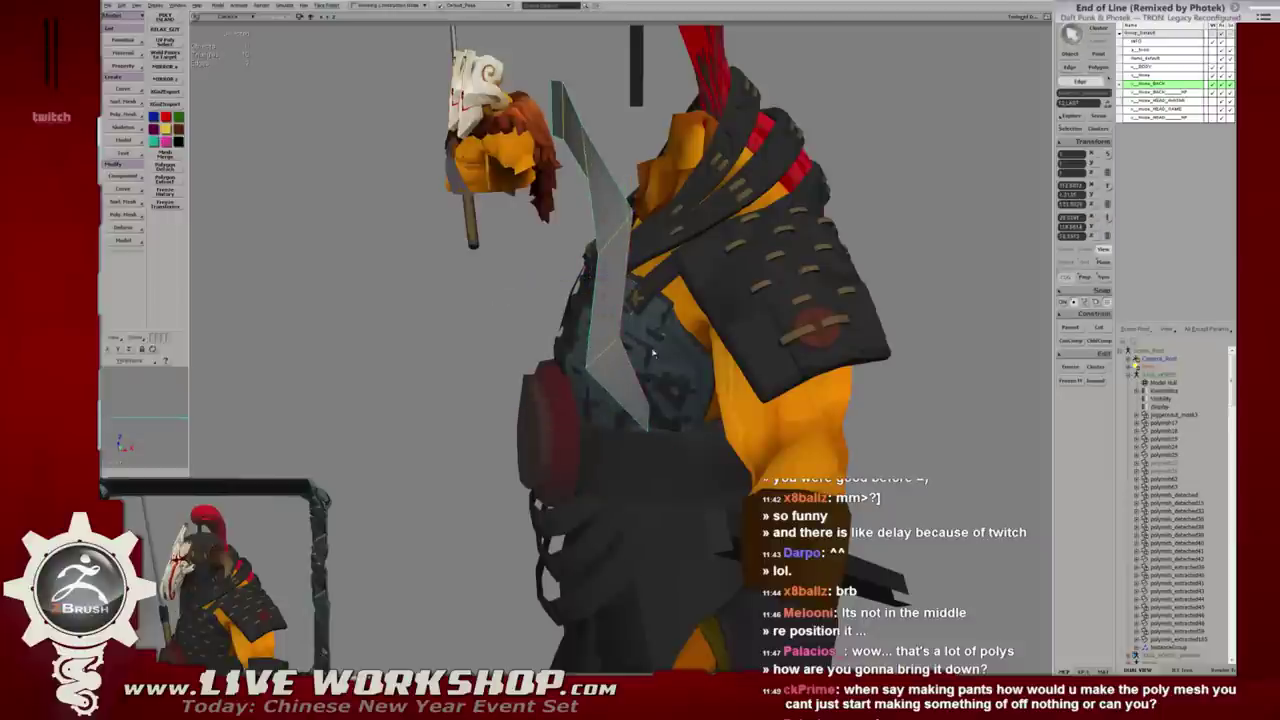
Thicken the blade plane with Thickness and zoom in toward the shoulder.
key(shift+t)
mouse_move(652, 353)
mouse_down()
mouse_move(682, 299)
mouse_move(790, 356)
mouse_move(658, 307)
mouse_move(754, 315)
mouse_up()
scroll(754, 315, up, 2)
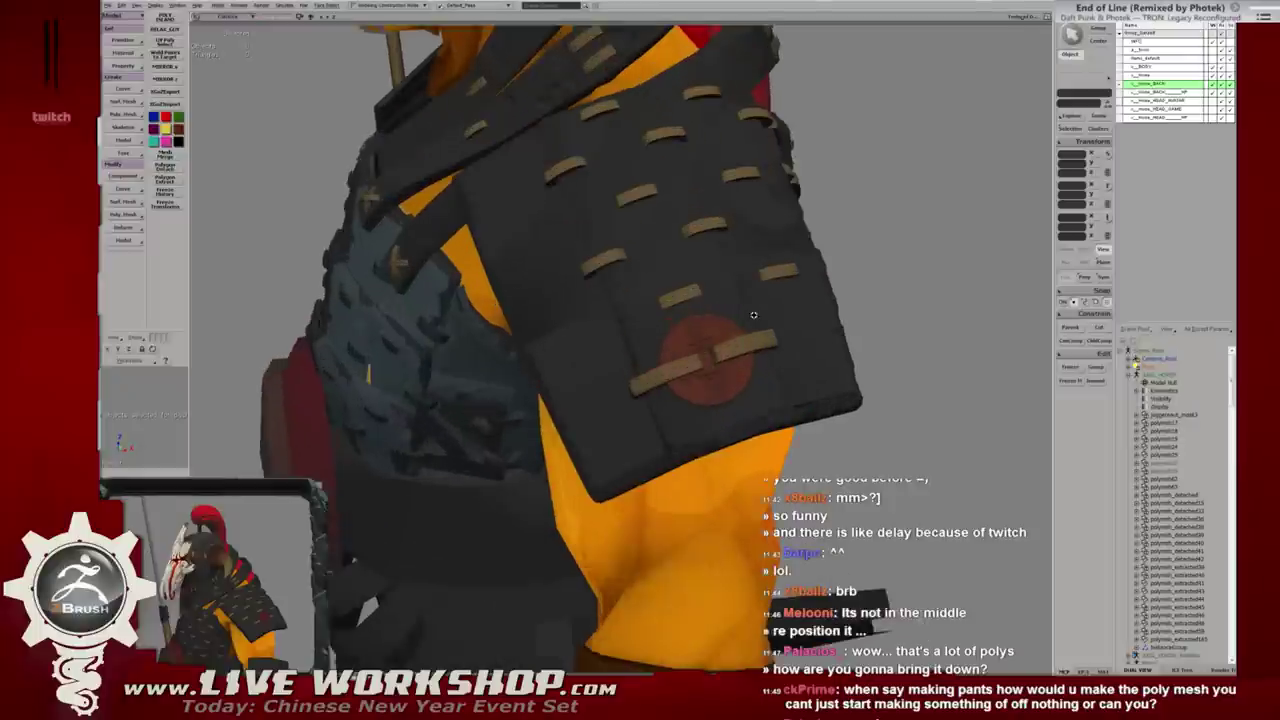
scroll(605, 290, down, 5)
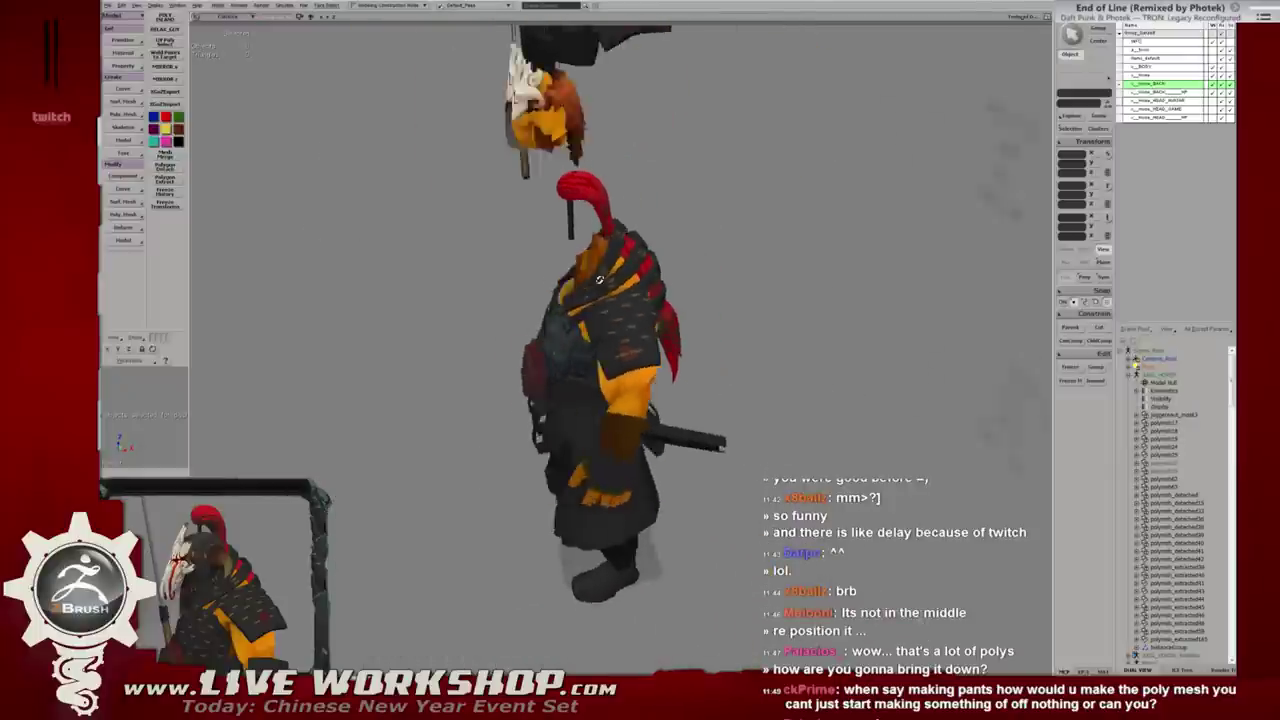
scroll(599, 279, up, 1)
scroll(610, 290, up, 2)
scroll(640, 320, up, 2)
scroll(665, 354, up, 2)
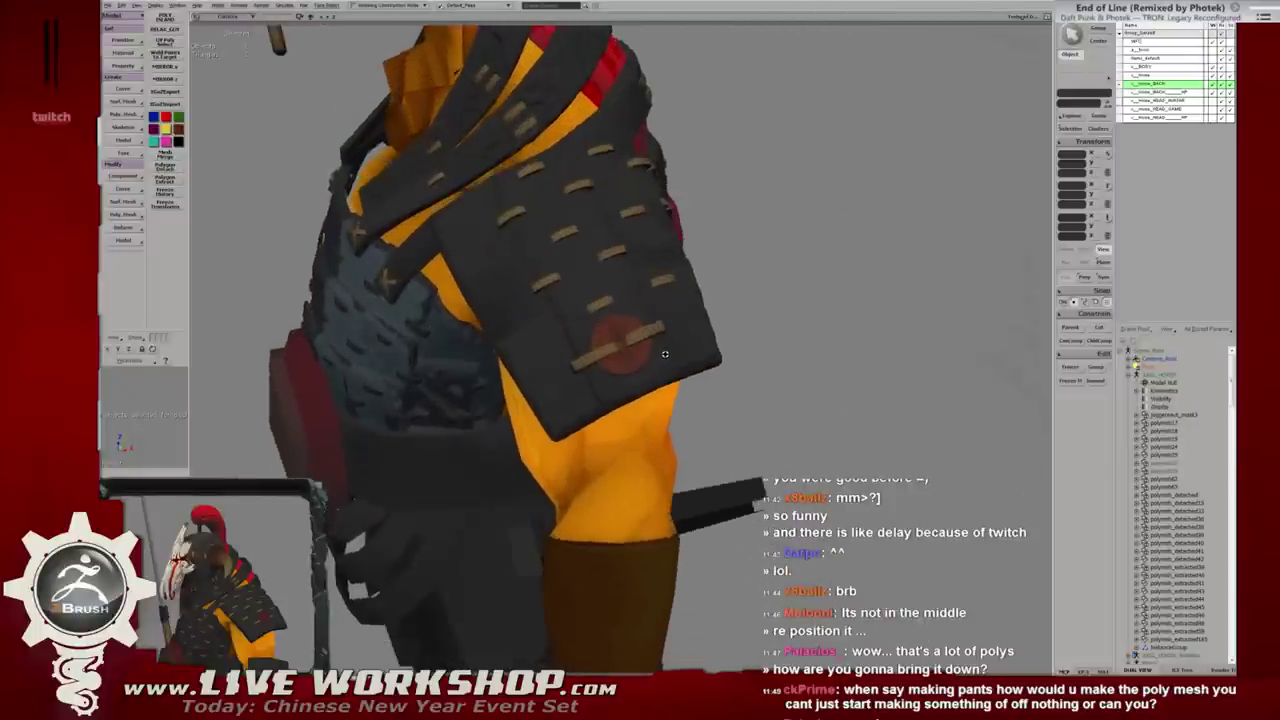
scroll(665, 354, up, 2)
Select the red coin emblem and frame the straps crossing it.
click(651, 366)
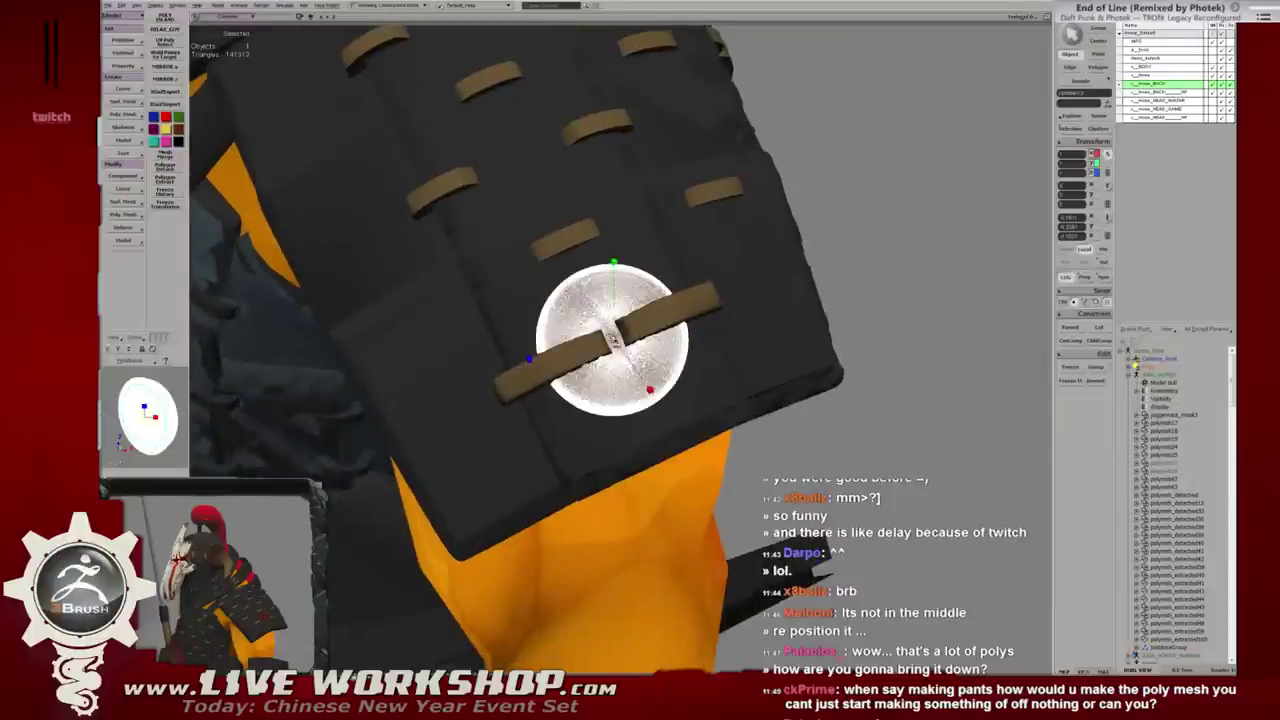
scroll(600, 300, down, 2)
scroll(600, 300, down, 3)
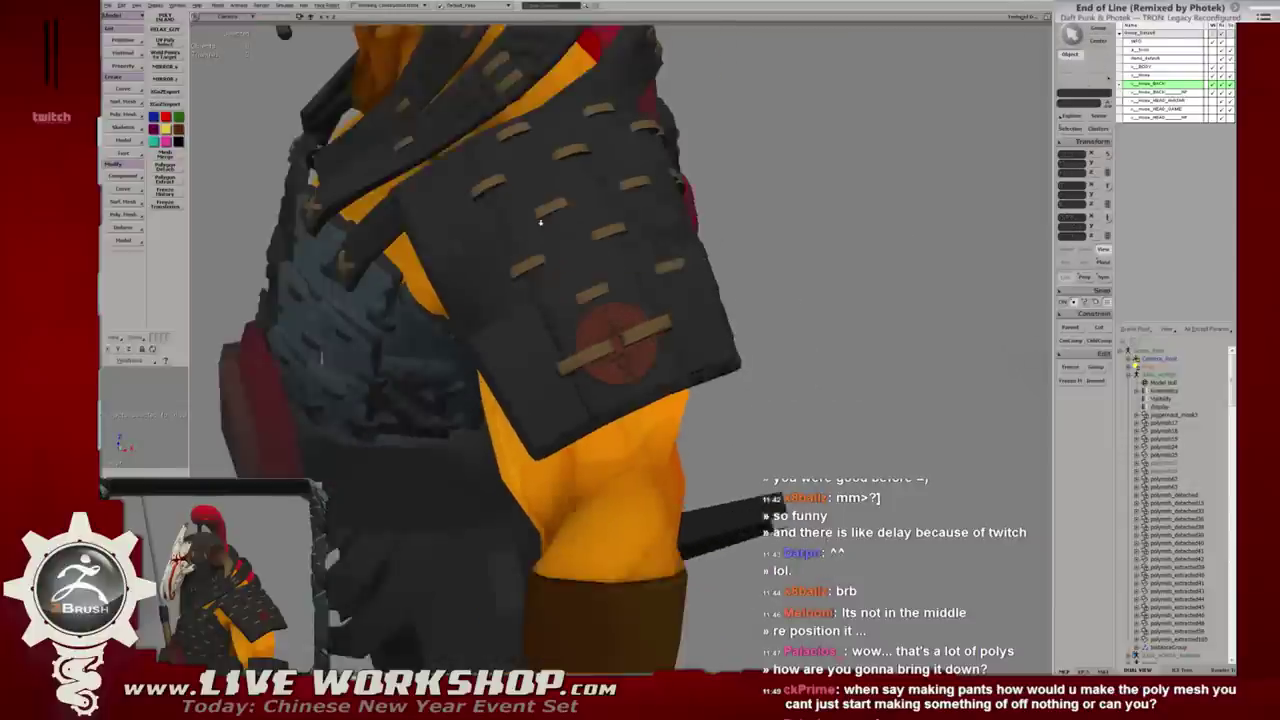
mouse_move(560, 280)
alt+middle_down()
mouse_move(660, 340)
mouse_move(612, 252)
alt+middle_up()
scroll(695, 364, up, 5)
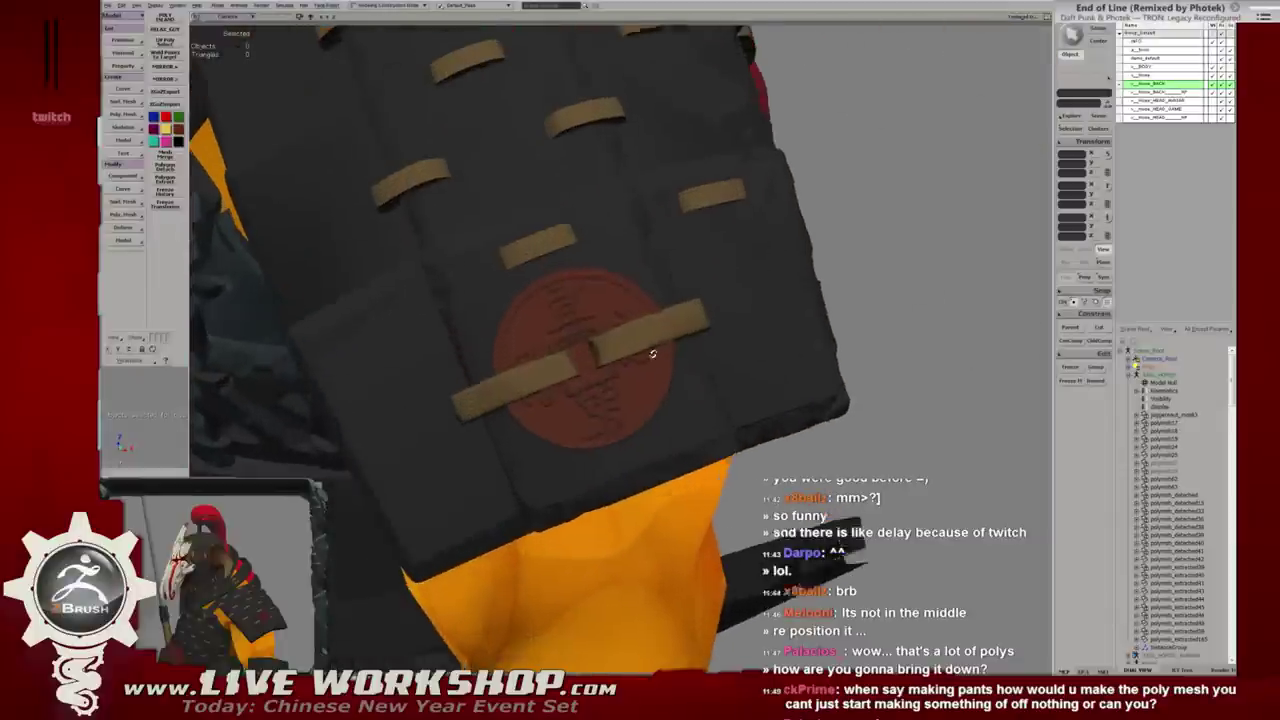
Select and frame the tan straps over the coin emblem, then select their edges.
click(618, 250)
key(f)
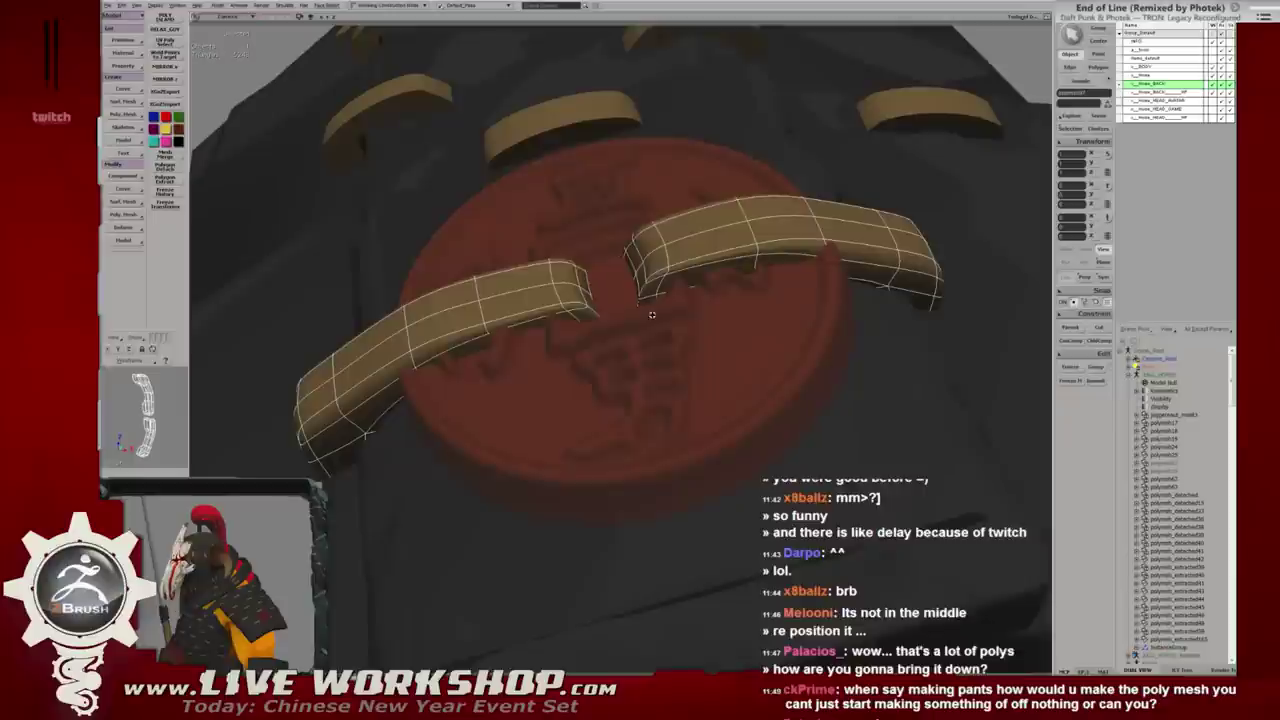
mouse_move(618, 250)
alt+middle_down()
mouse_move(663, 323)
mouse_move(619, 303)
mouse_move(630, 335)
mouse_move(680, 275)
mouse_move(640, 330)
mouse_move(659, 303)
alt+middle_up()
click(619, 303)
key(f)
click(659, 303)
right_drag(659, 303, 652, 303)
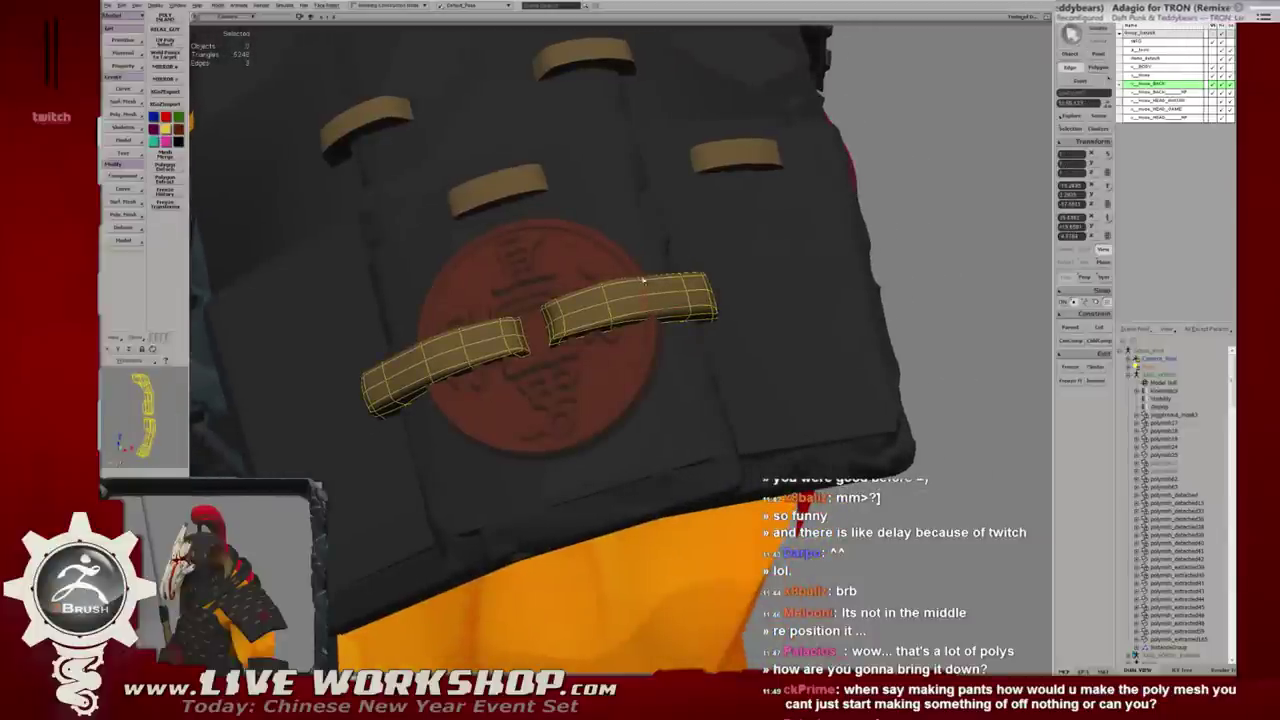
mouse_move(652, 303)
alt+mouse_down()
mouse_move(640, 284)
mouse_move(617, 298)
alt+mouse_up()
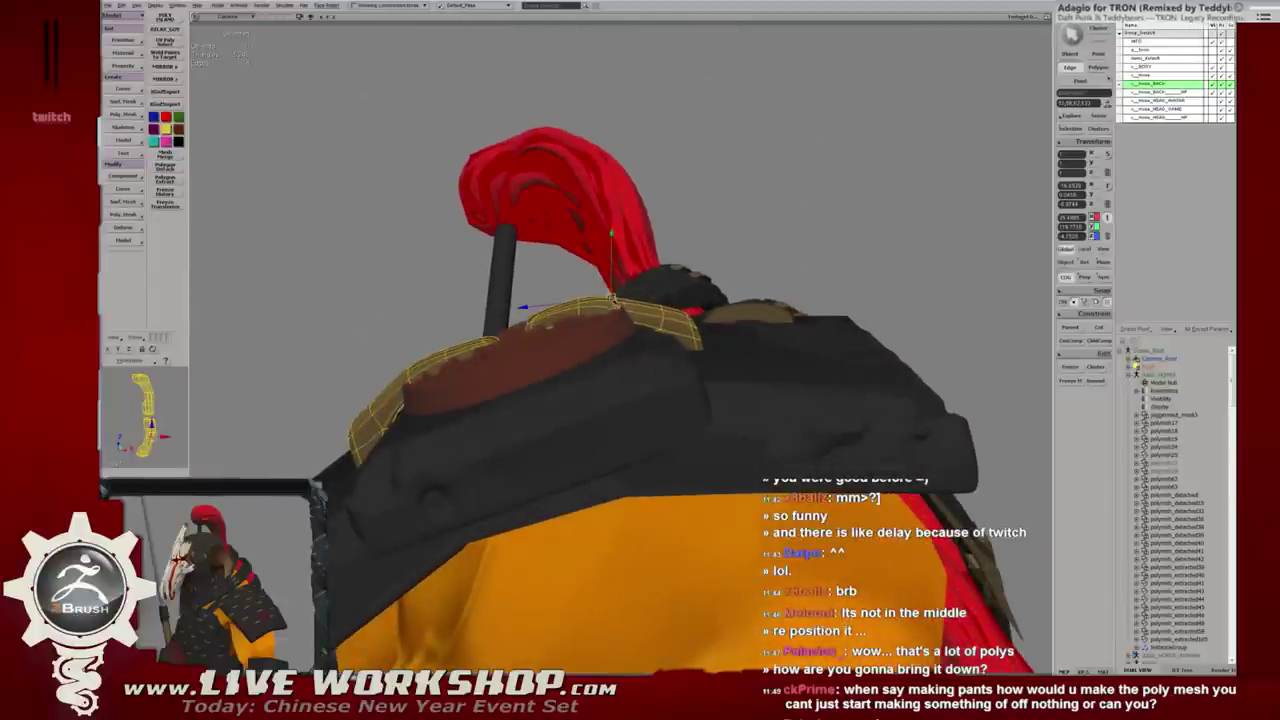
Switch to point editing and nudge selected points on the gold trim.
key(t)
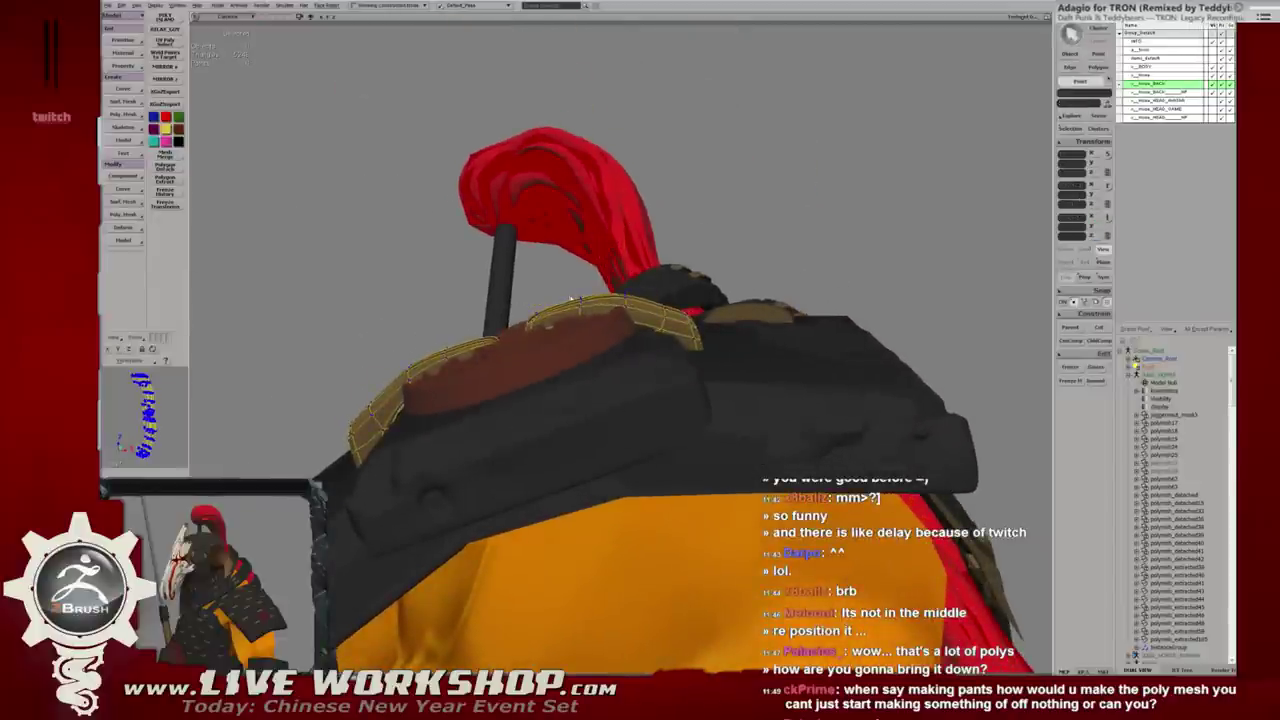
mouse_move(577, 300)
alt+mouse_down()
mouse_move(750, 265)
mouse_move(562, 340)
alt+mouse_up()
click(585, 298)
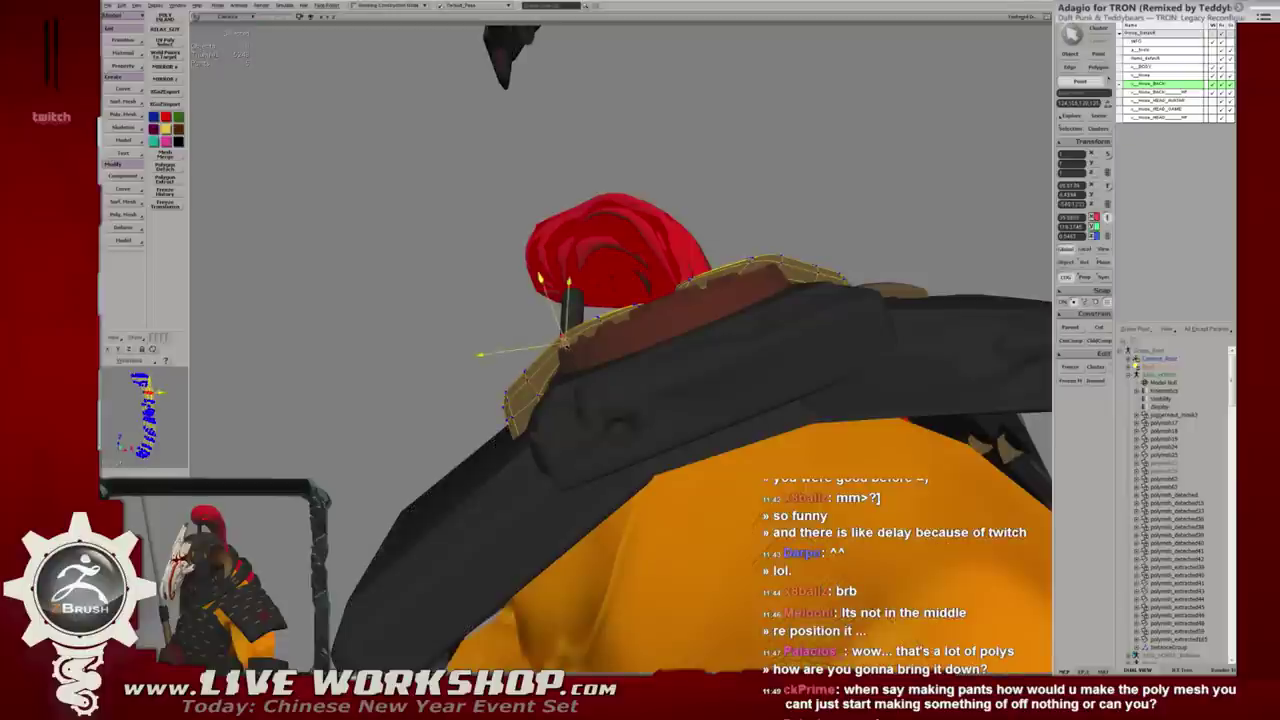
mouse_move(555, 351)
mouse_down()
mouse_move(547, 399)
mouse_move(610, 327)
mouse_up()
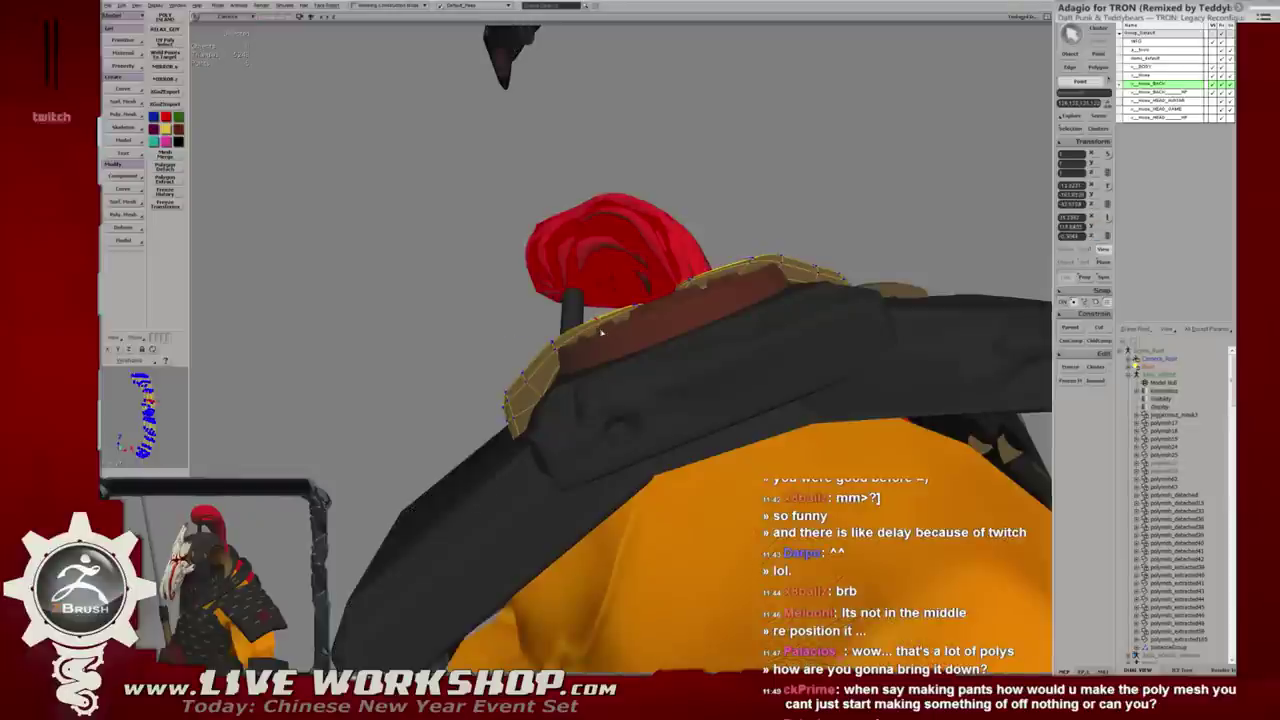
Select the tan trim beside the red hair and rotate it slightly.
click(601, 333)
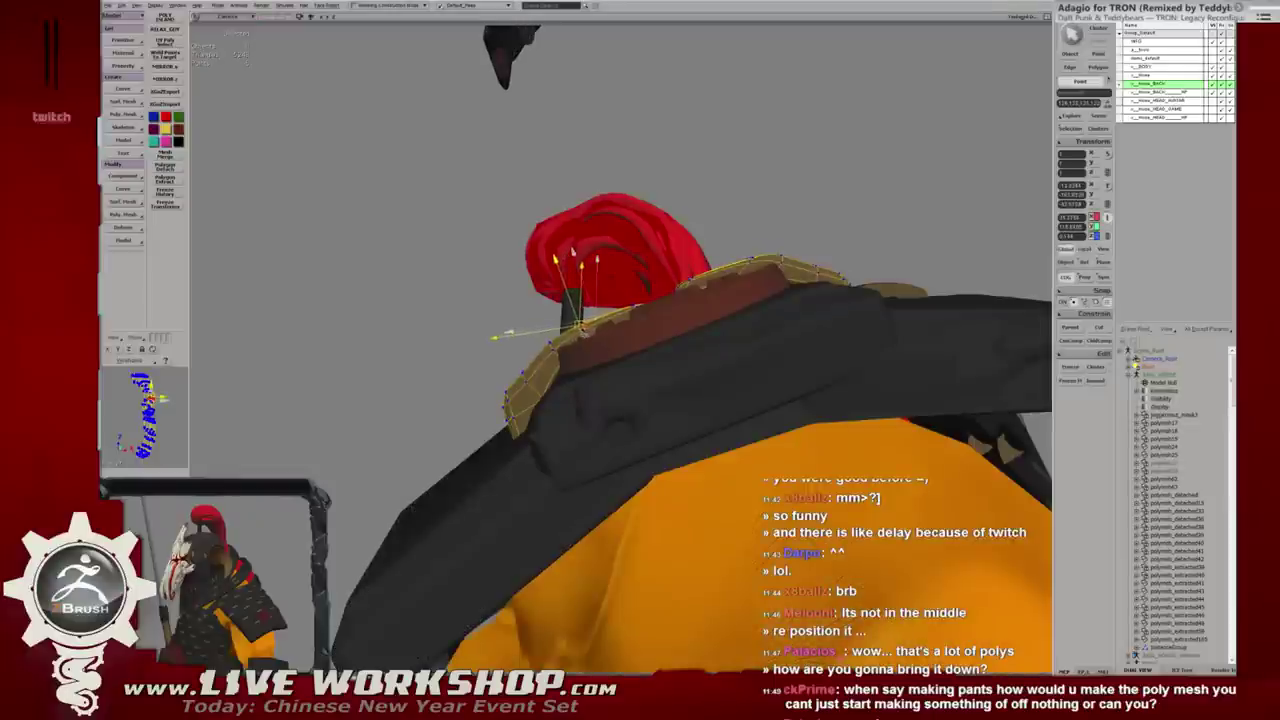
mouse_move(580, 330)
mouse_down()
mouse_move(563, 305)
mouse_move(666, 287)
mouse_move(712, 302)
mouse_up()
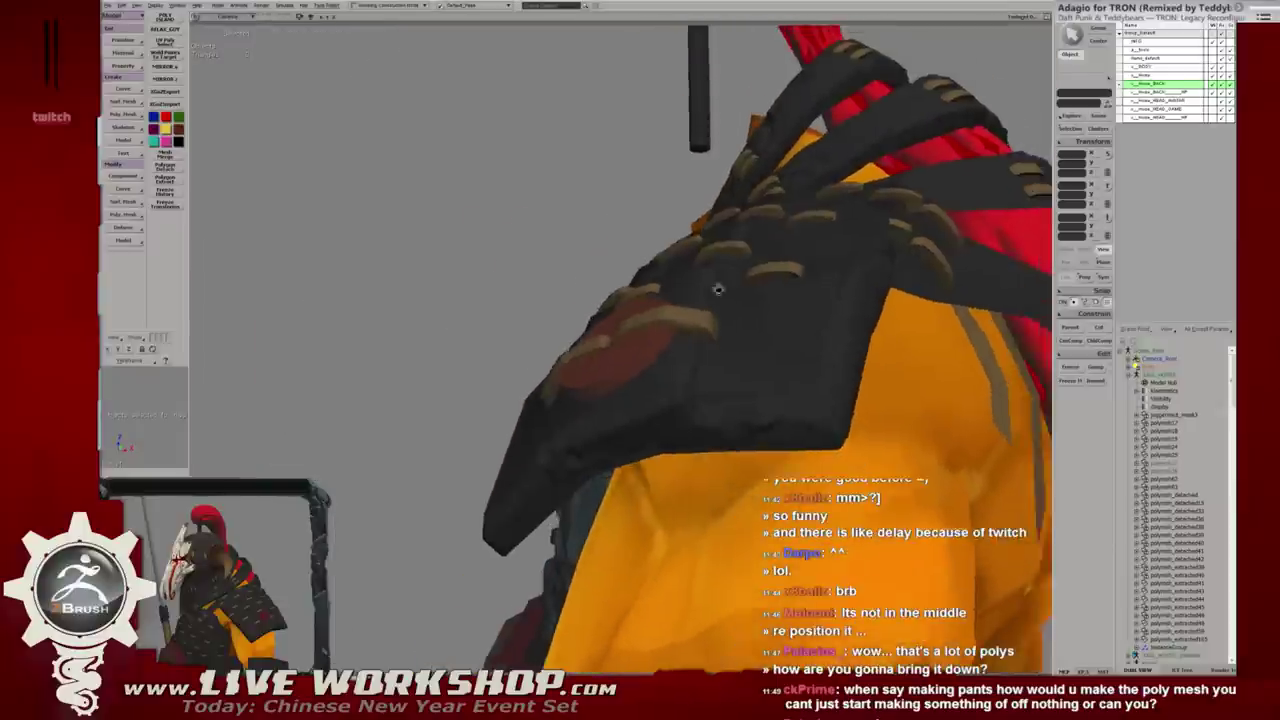
click(712, 302)
key(4)
key(F8)
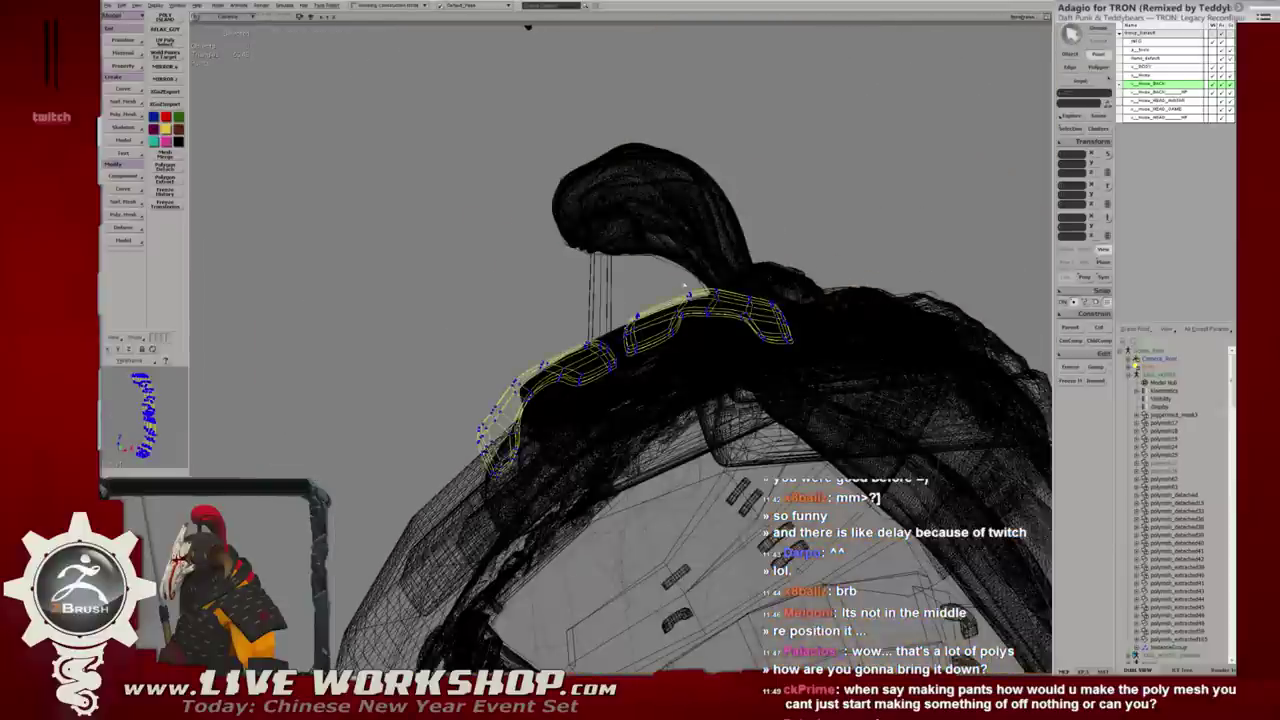
alt+drag(732, 306, 700, 285)
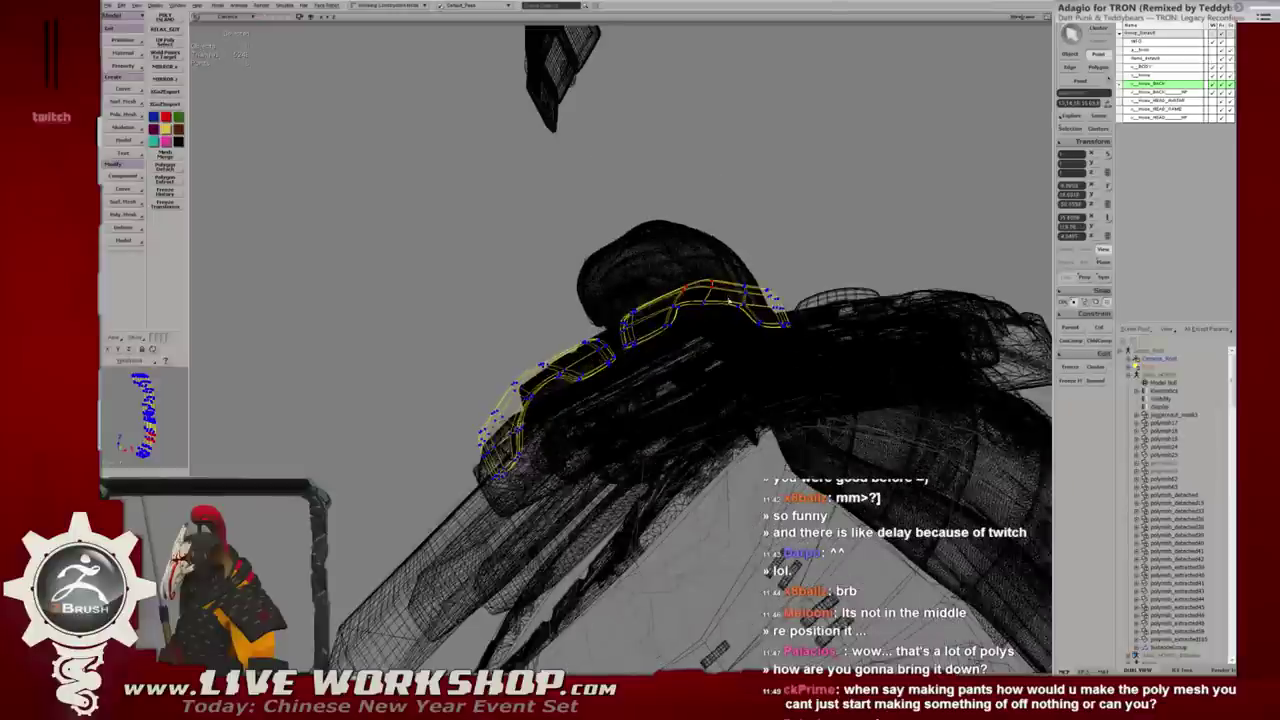
key(5)
key(F8)
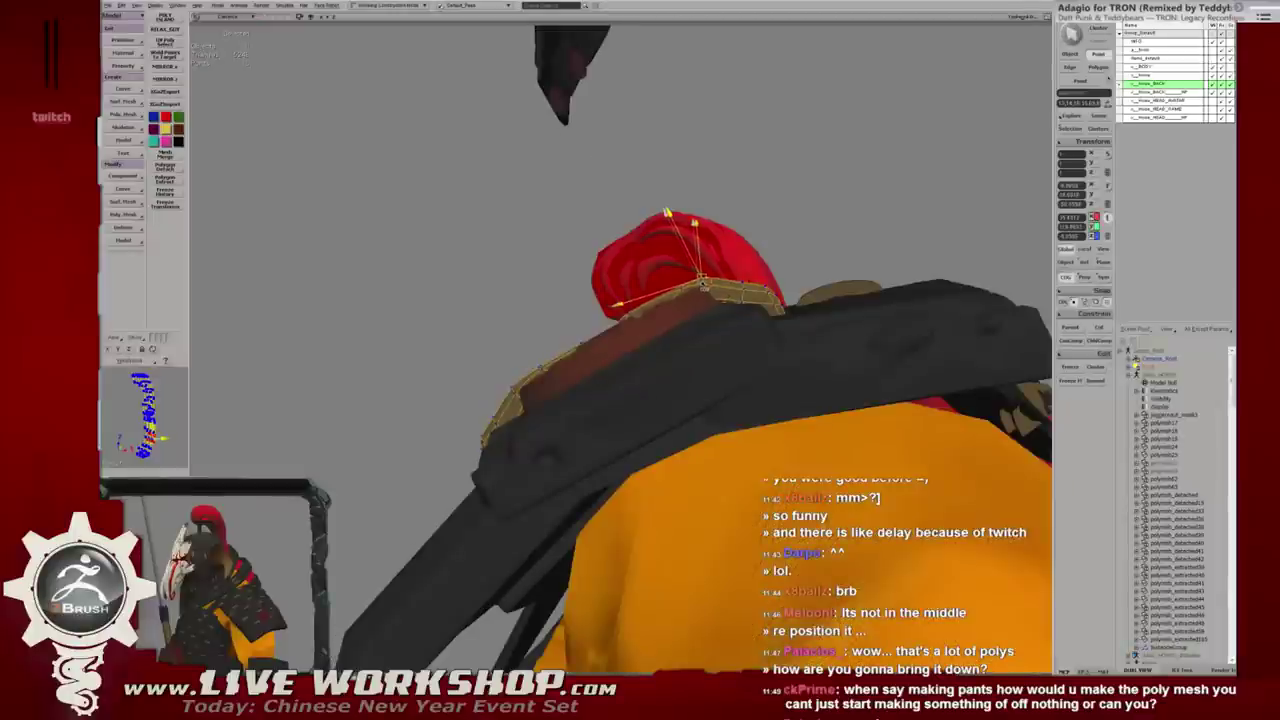
mouse_move(667, 213)
alt+mouse_down()
mouse_move(662, 346)
mouse_move(648, 355)
alt+mouse_up()
Move the trim's vertices to fit the armour edge, then clear the selection.
key(4)
key(F8)
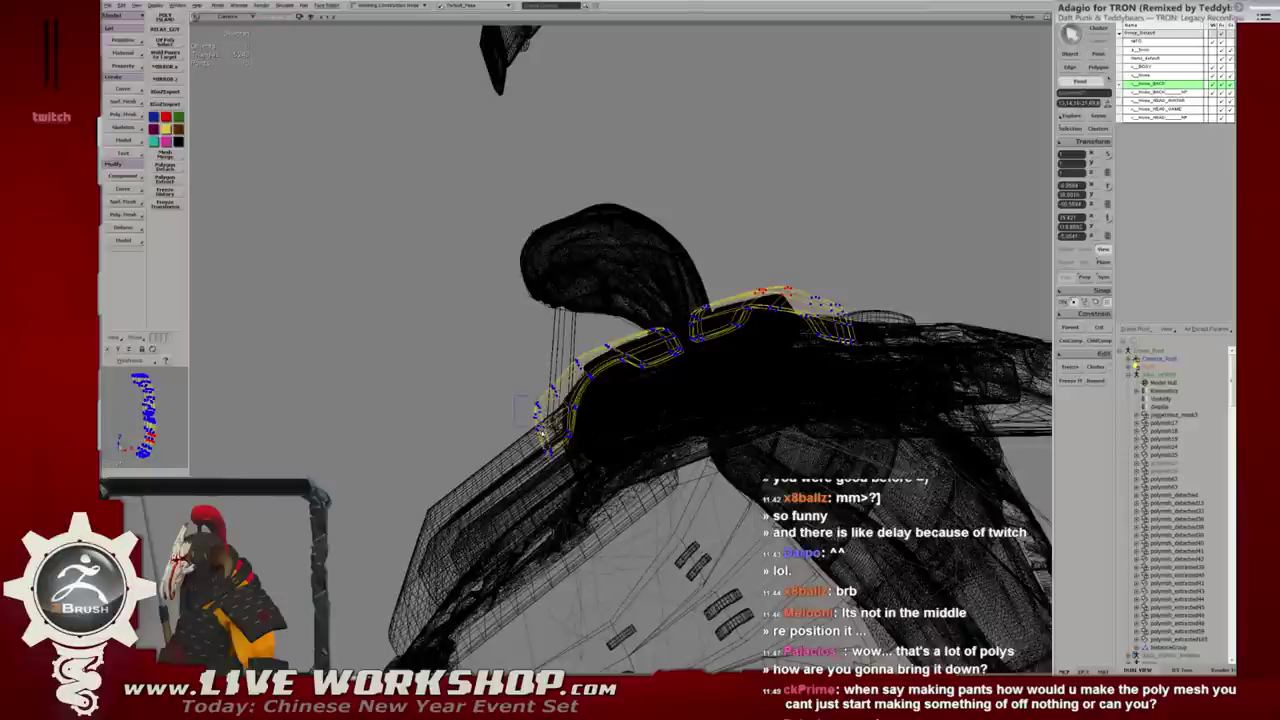
key(5)
key(F8)
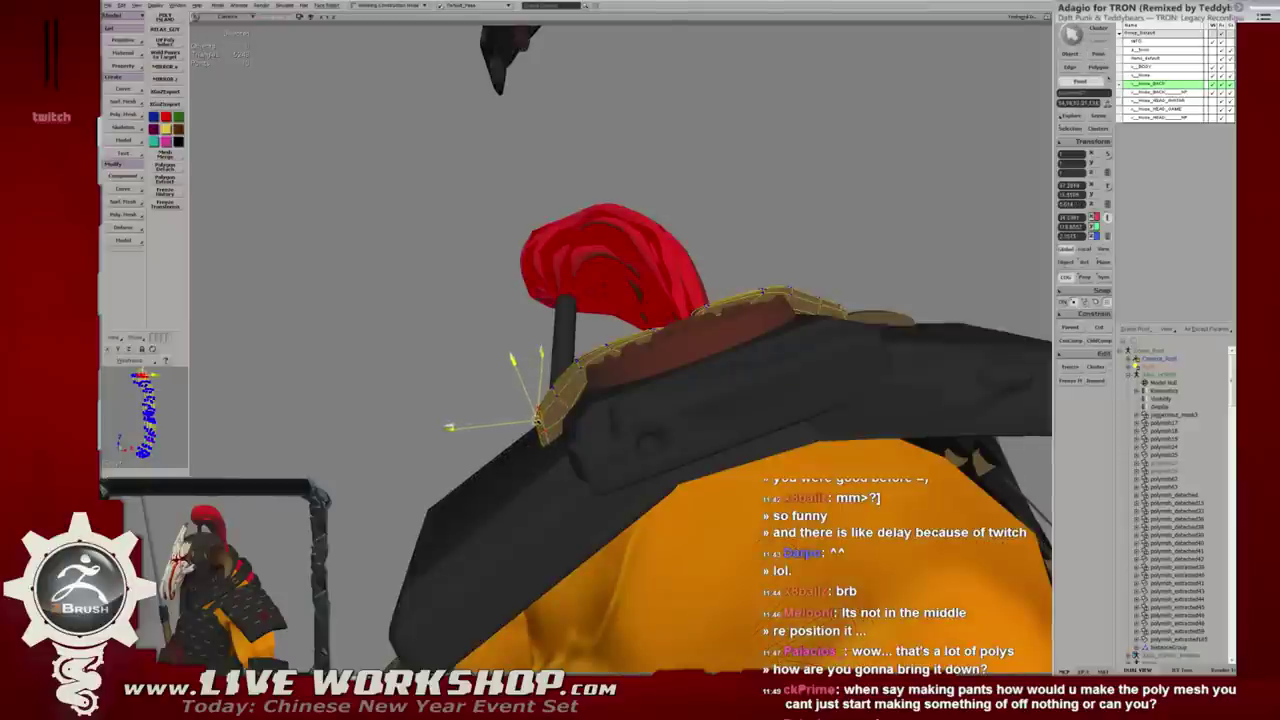
key(4)
key(F8)
key(w)
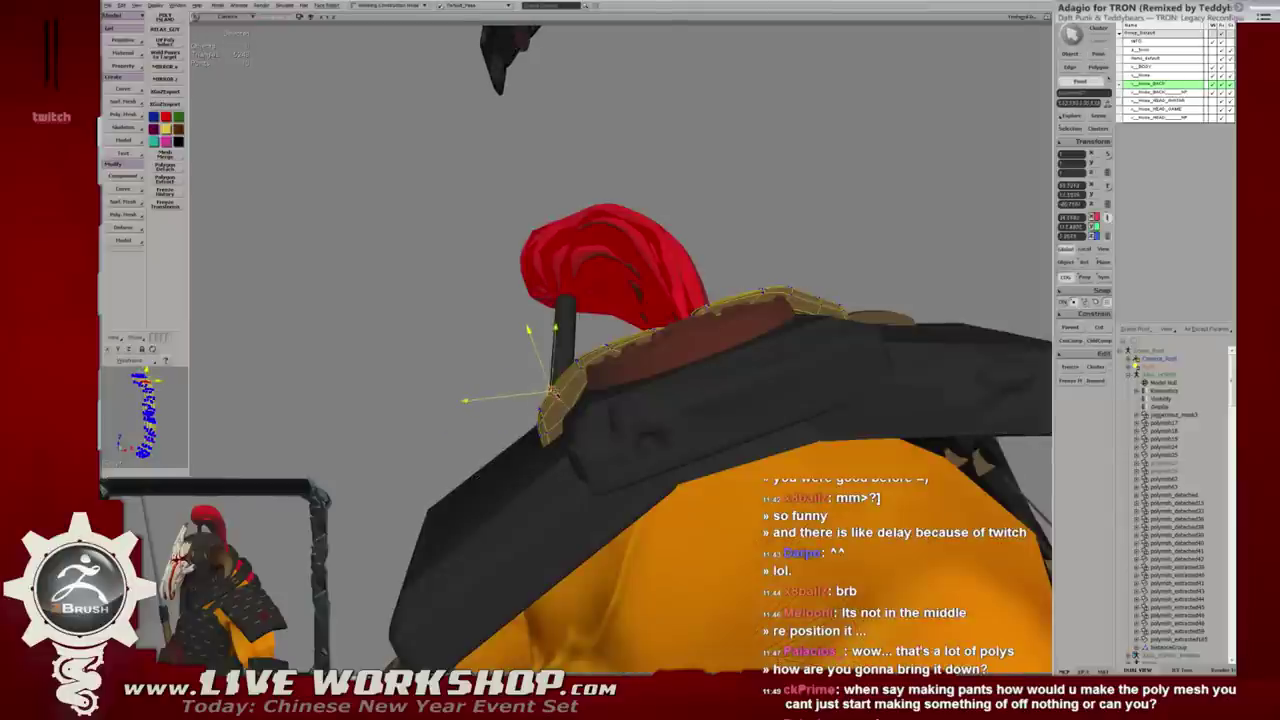
click(477, 334)
mouse_move(477, 334)
alt+mouse_down()
mouse_move(610, 328)
mouse_move(950, 426)
alt+mouse_up()
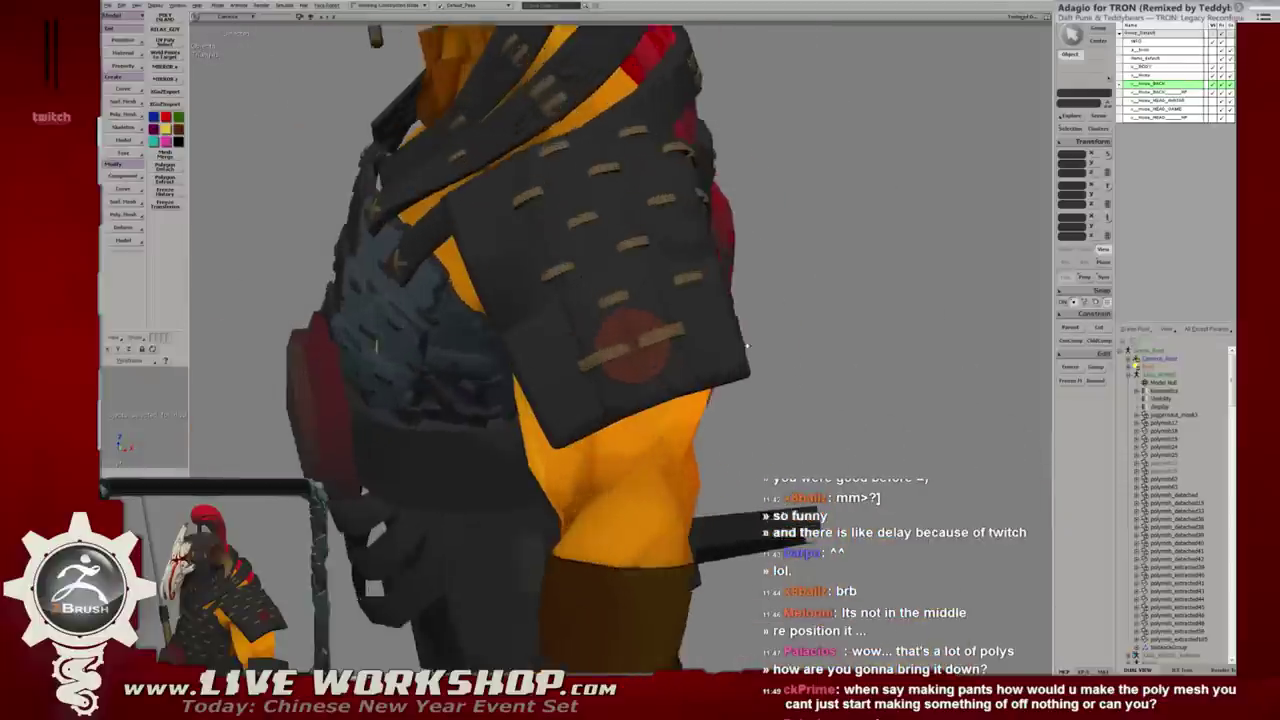
Select the red coin emblem, frame it in view, and pick its centre polygons.
scroll(950, 426, up, 5)
click(640, 340)
key(z)
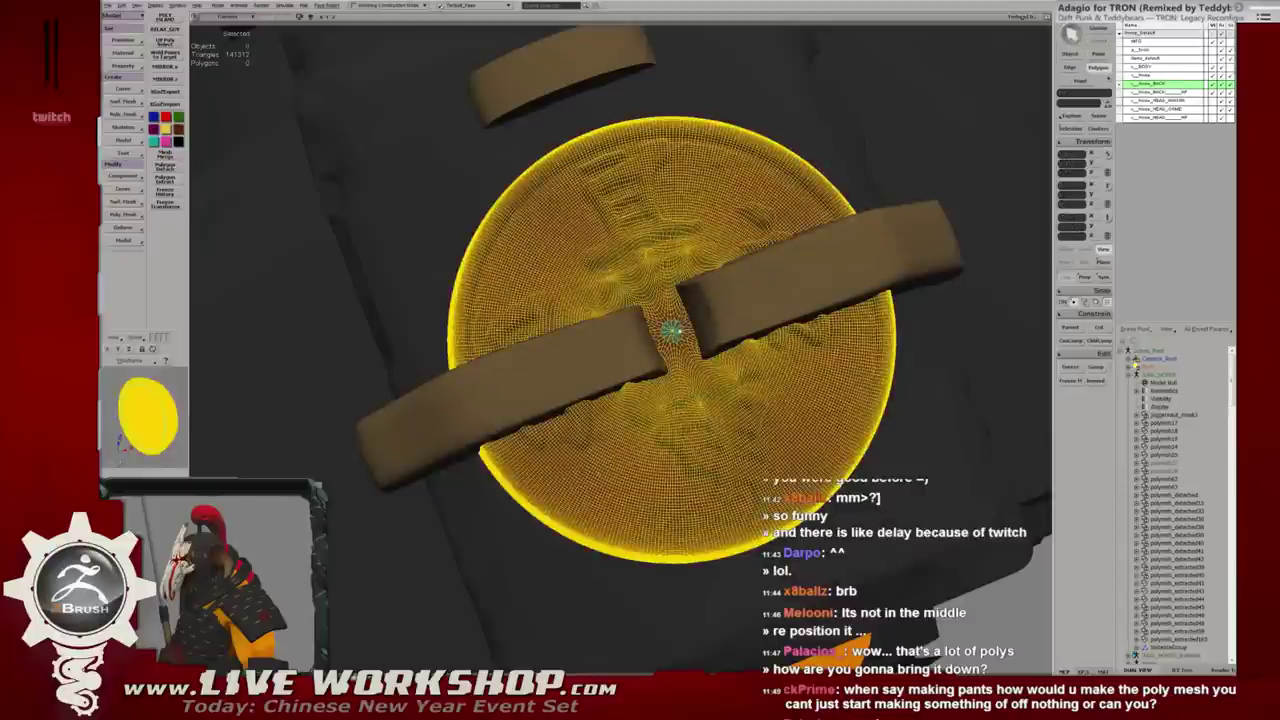
click(671, 330)
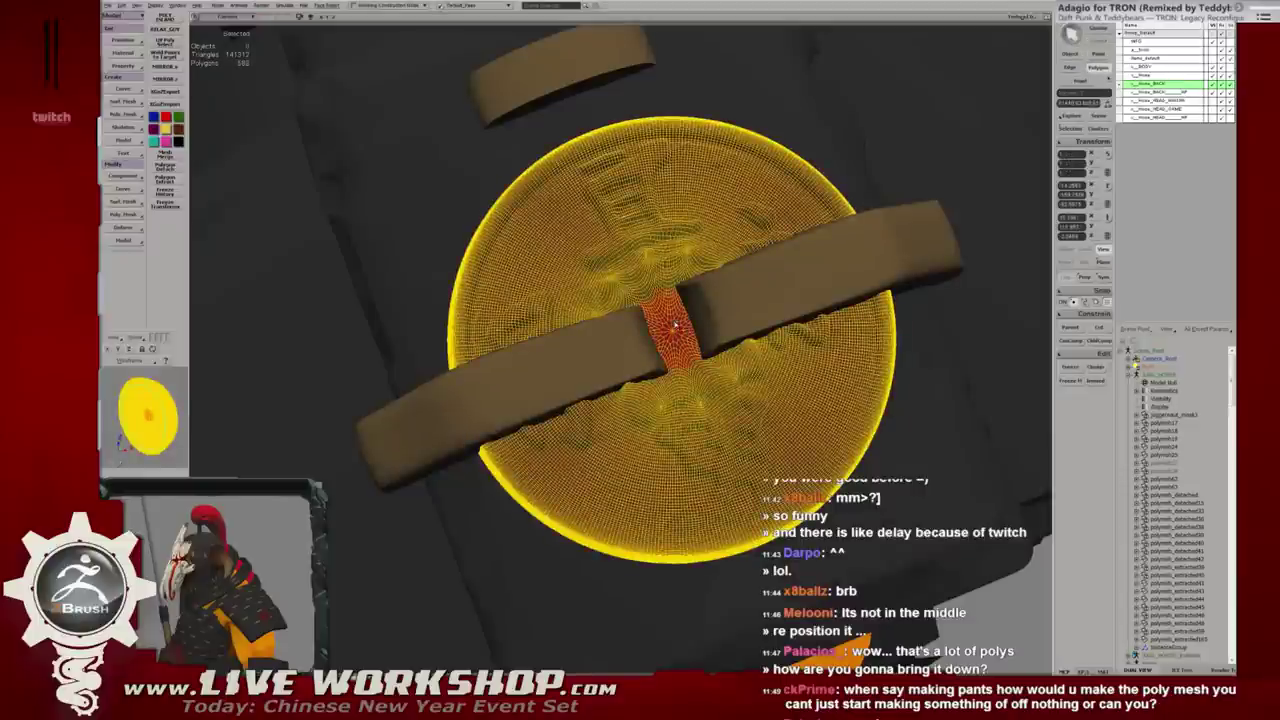
Select the back shoulder plate and apply the last context-menu item to reposition the emblem.
alt+drag(692, 297, 574, 254)
scroll(660, 290, down, 5)
mouse_move(574, 254)
alt+middle_down()
mouse_move(694, 334)
mouse_move(707, 383)
mouse_move(691, 366)
alt+middle_up()
scroll(694, 334, up, 5)
scroll(707, 383, down, 5)
click(632, 333)
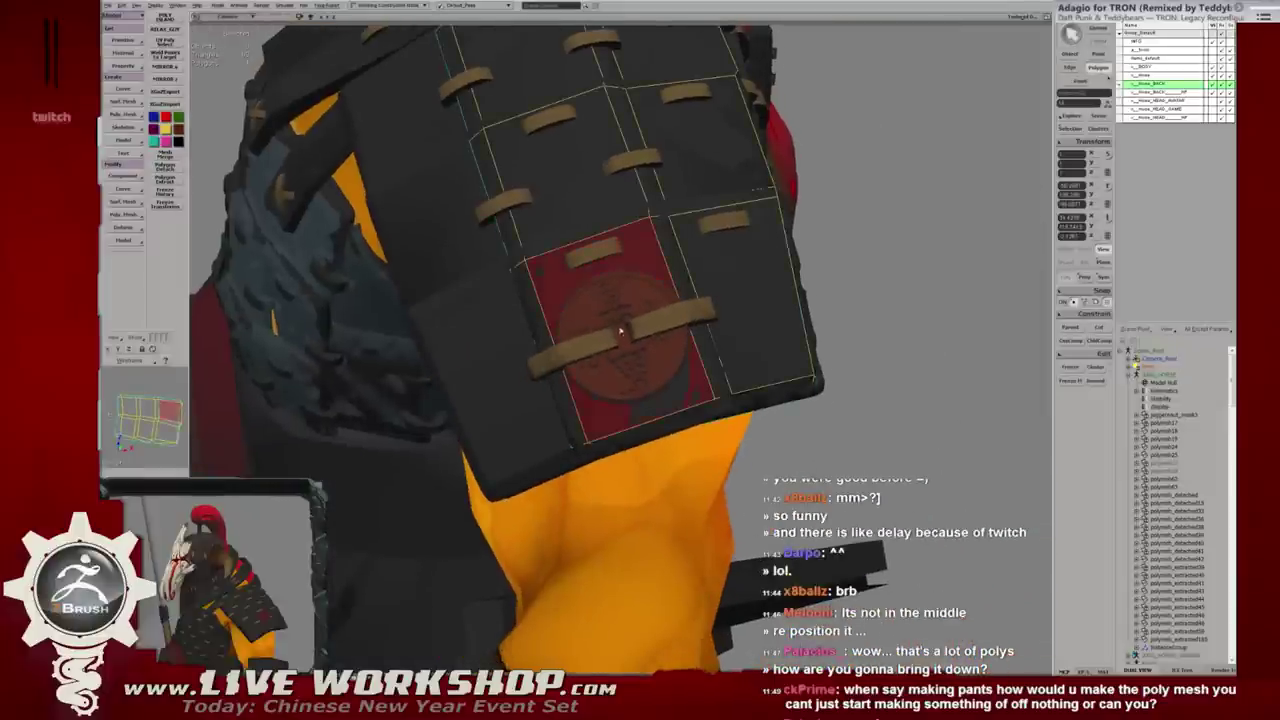
right_click(632, 333)
click(667, 610)
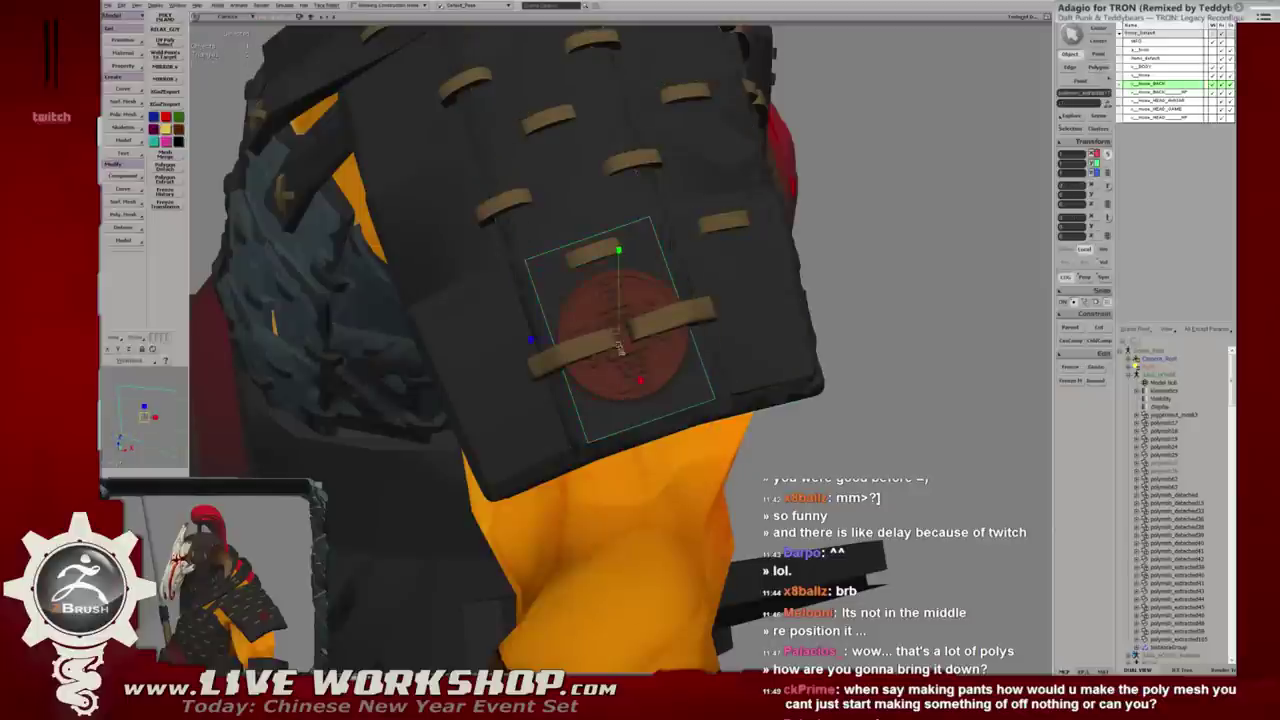
Orbit out from the emblem to view the whole armored torso.
alt+middle_drag(620, 330, 648, 310)
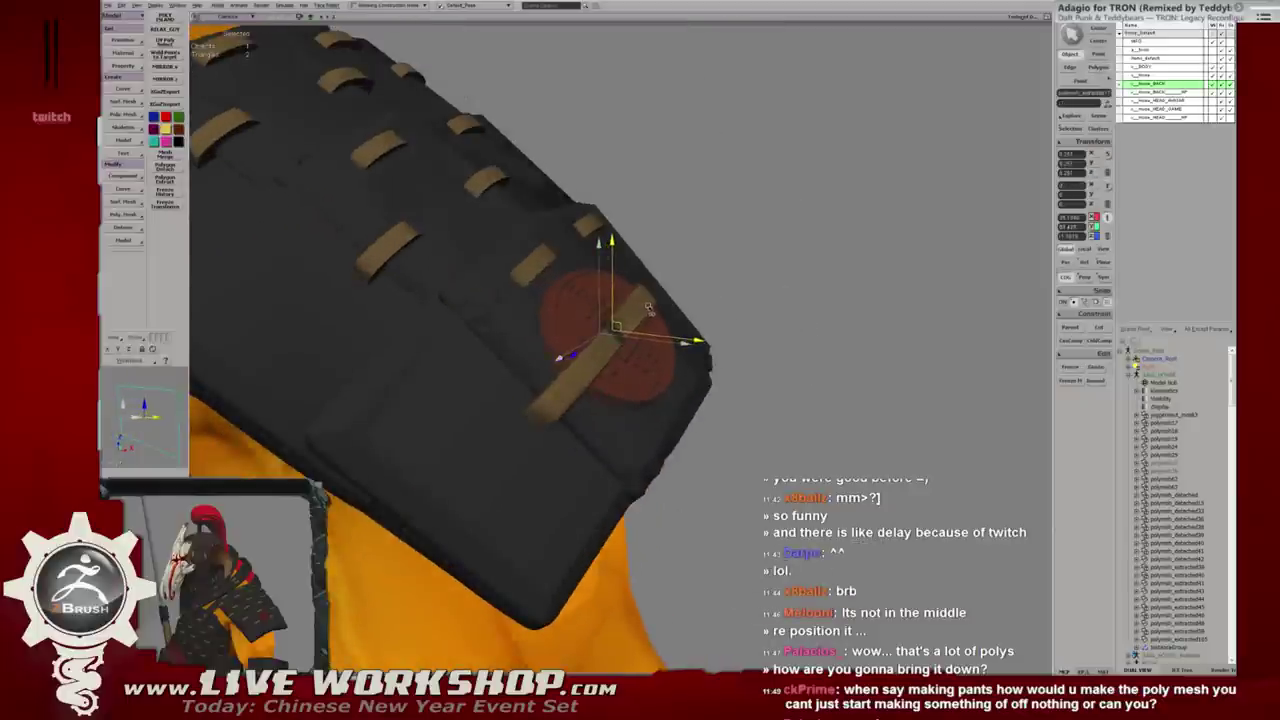
alt+middle_drag(648, 310, 233, 210)
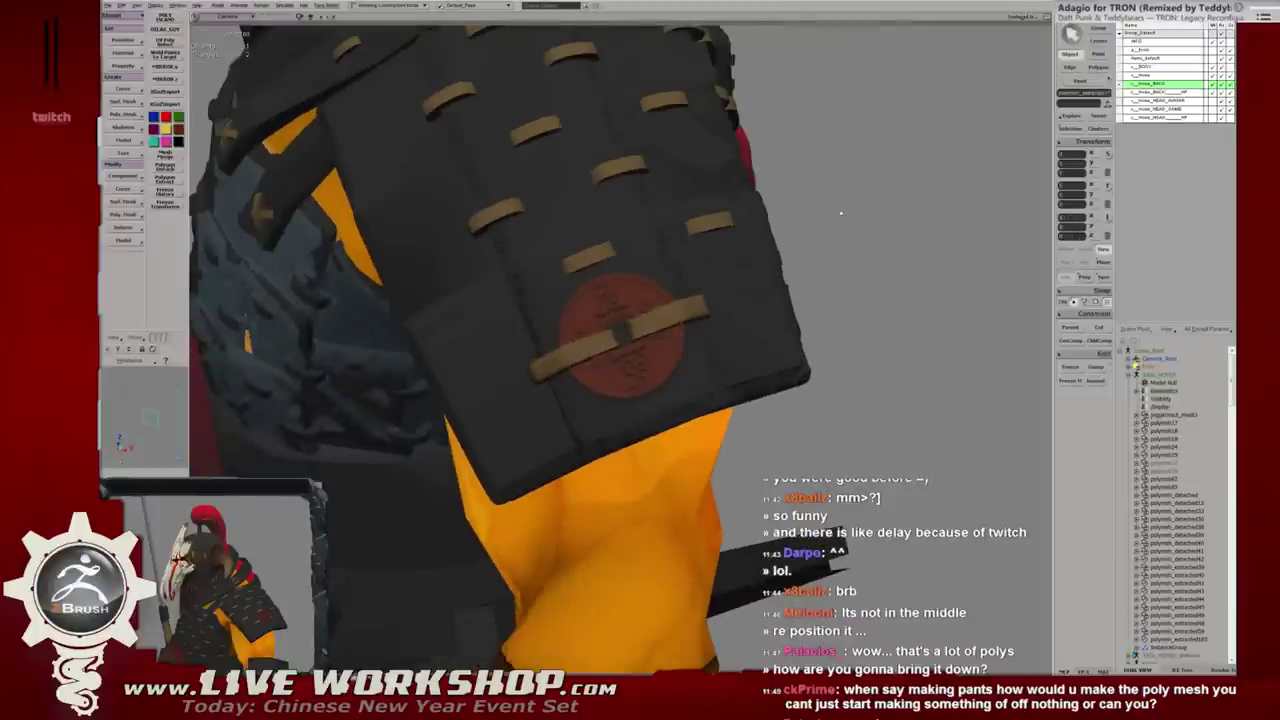
mouse_move(233, 210)
alt+middle_down()
mouse_move(604, 279)
mouse_move(704, 324)
alt+middle_up()
scroll(604, 279, up, 3)
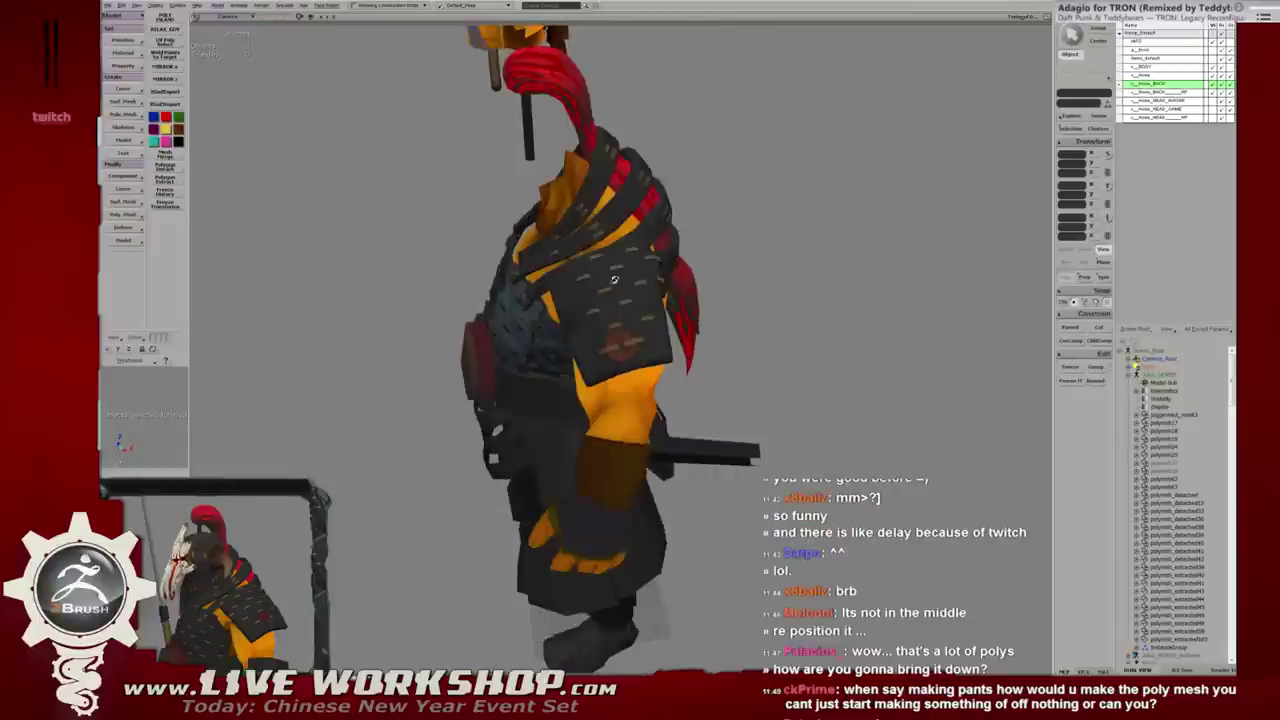
Select the back shoulder plate and toggle the scaly chest armor's visibility to check it.
click(636, 386)
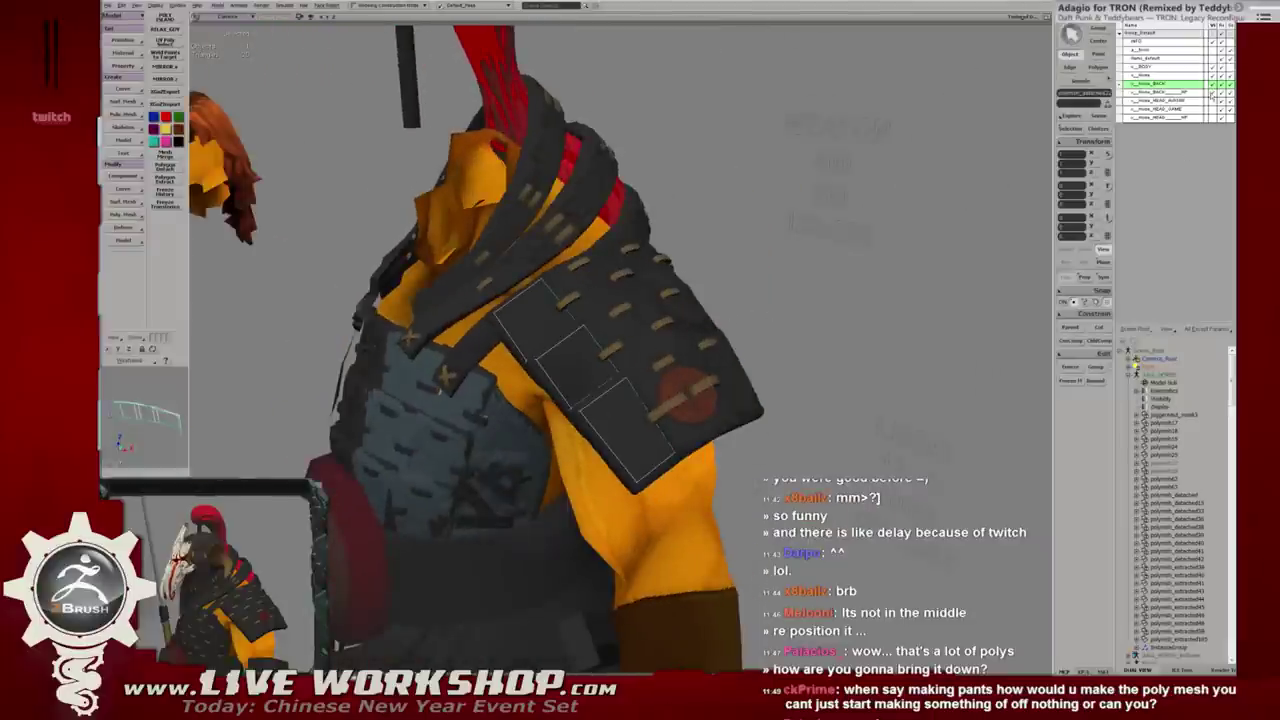
alt+middle_drag(636, 386, 660, 384)
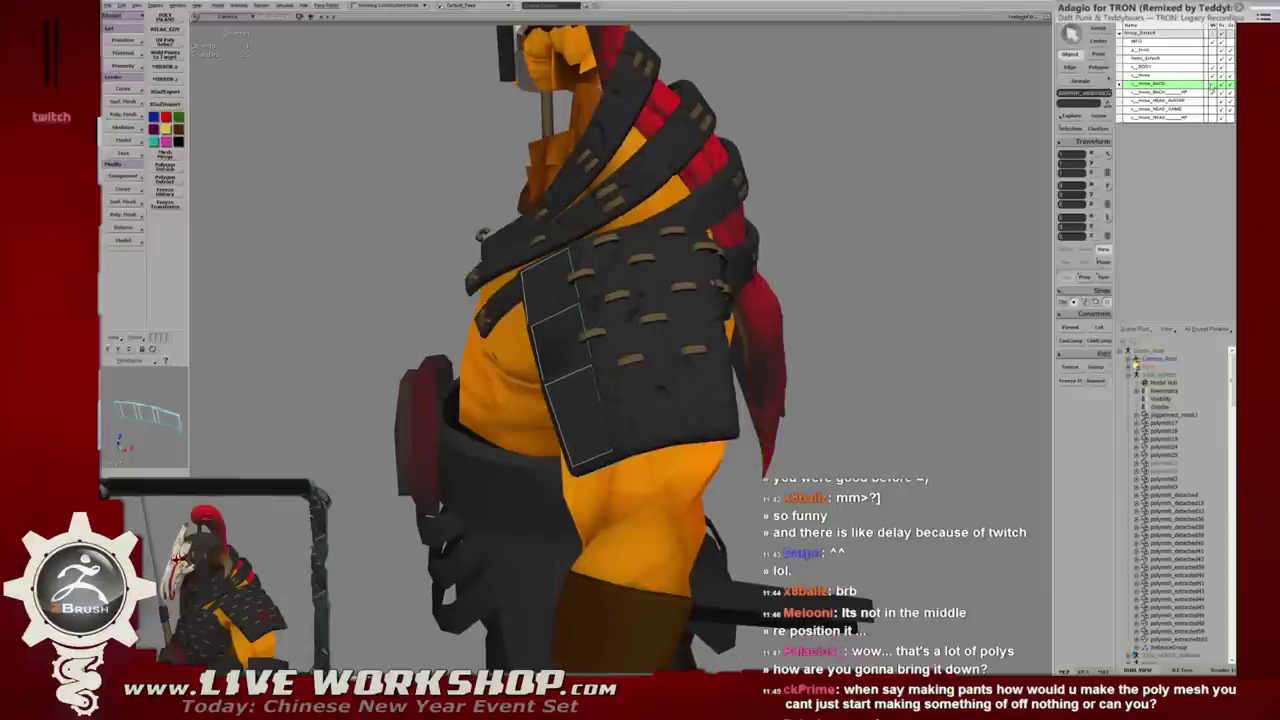
click(640, 398)
alt+middle_drag(805, 280, 647, 413)
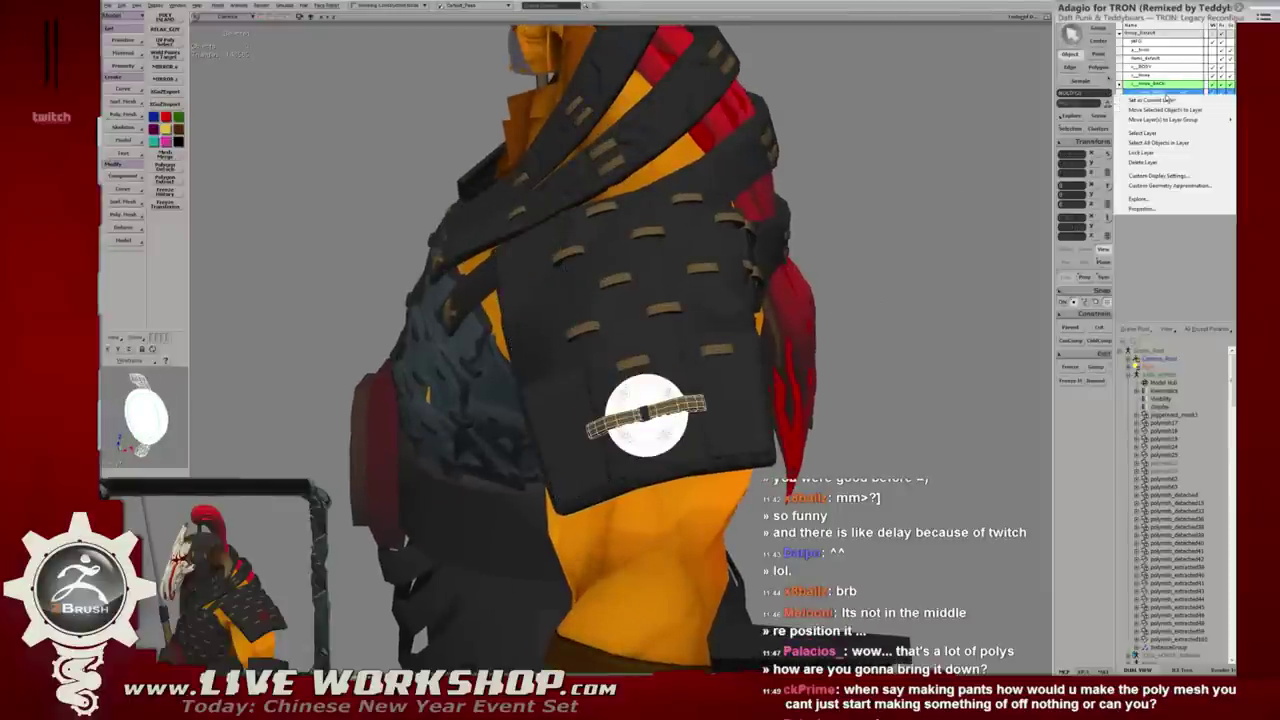
click(1212, 85)
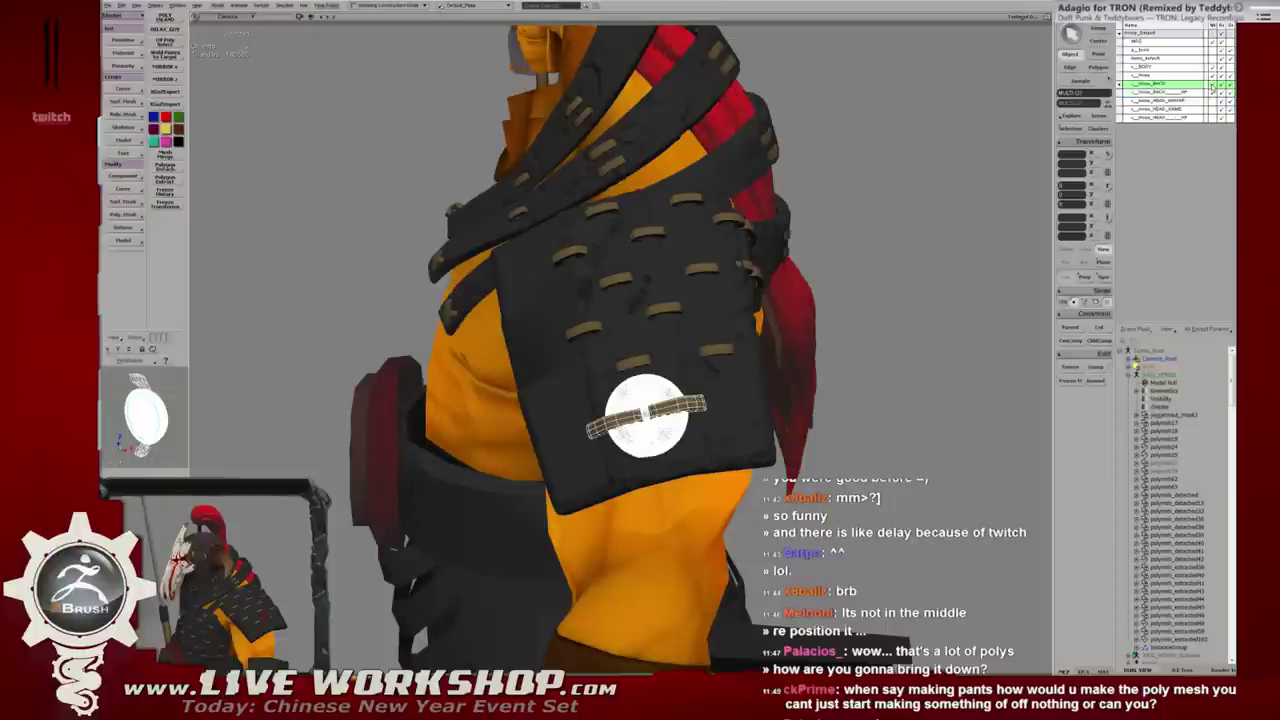
click(1212, 85)
Move the selected strap and emblem onto a layer and turn that layer's visibility back on.
alt+click(645, 415)
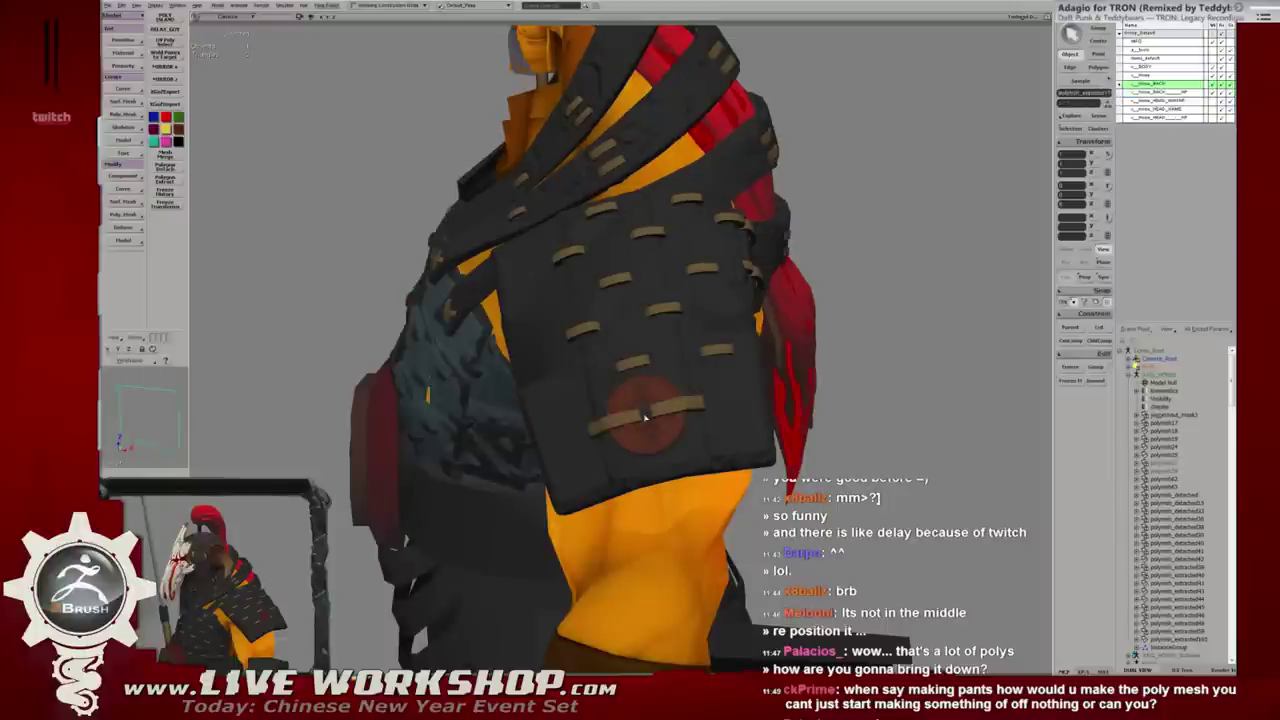
right_click(1158, 104)
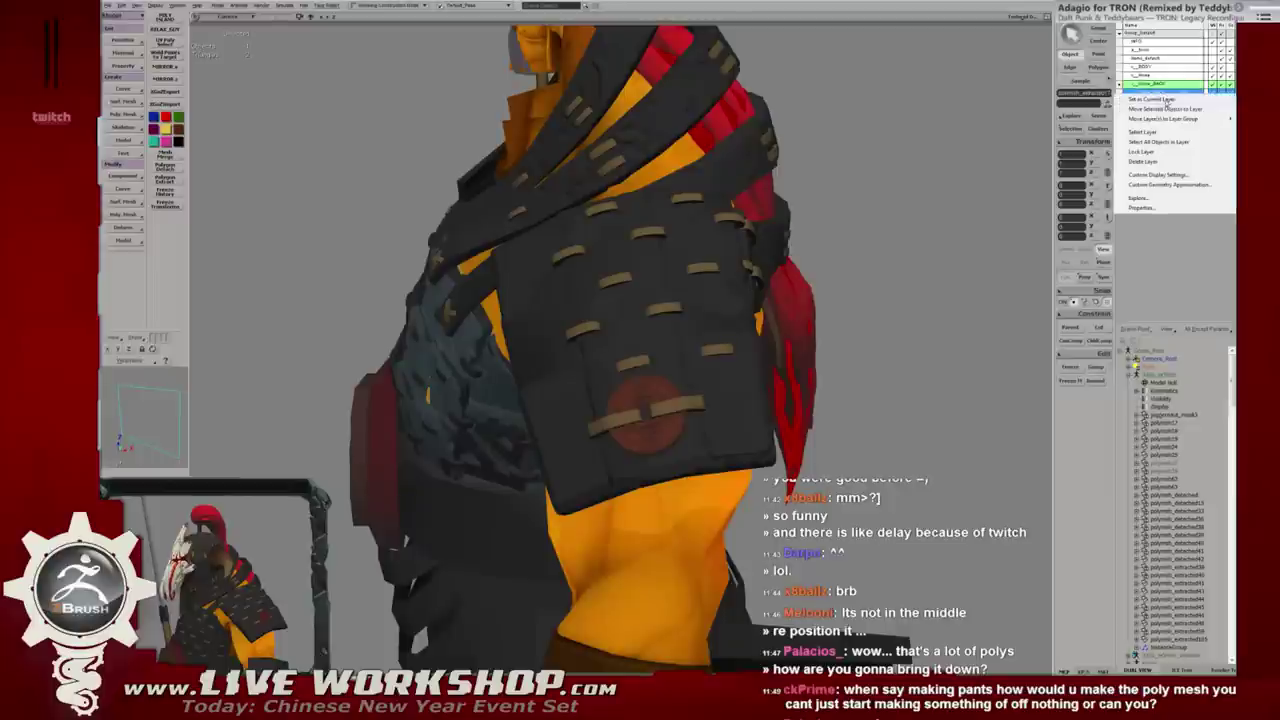
click(1168, 115)
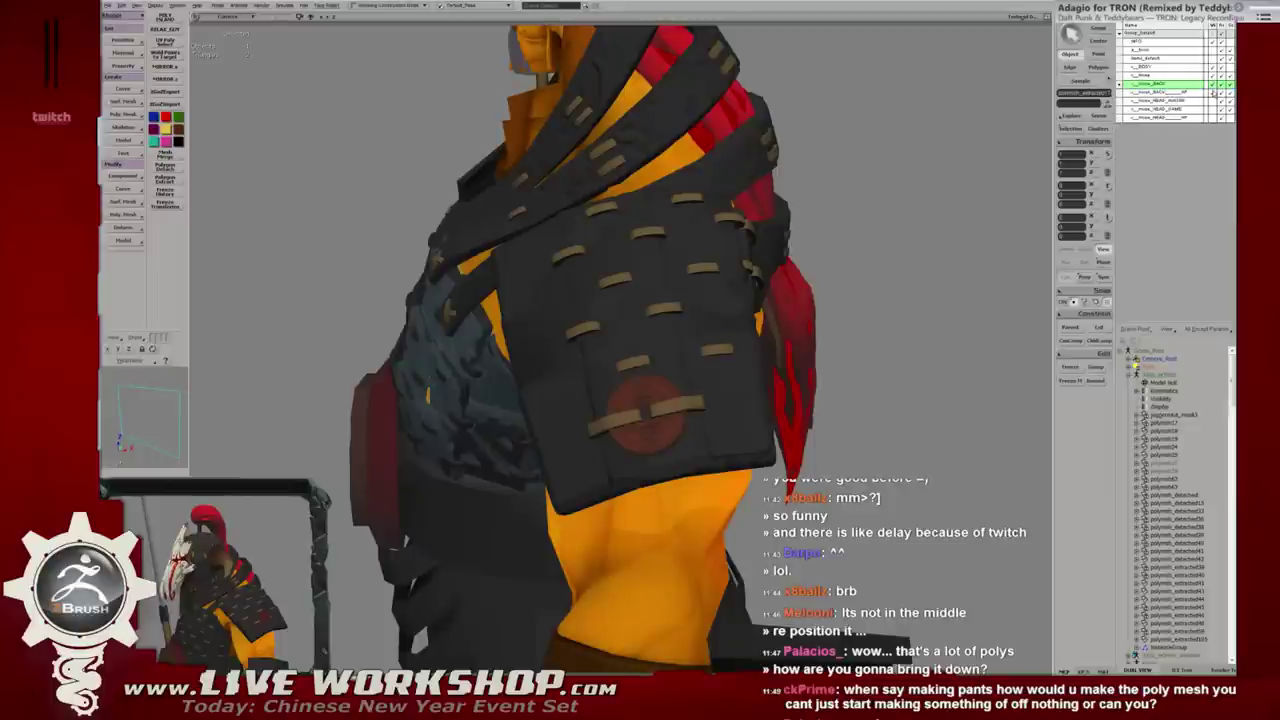
right_click(1186, 95)
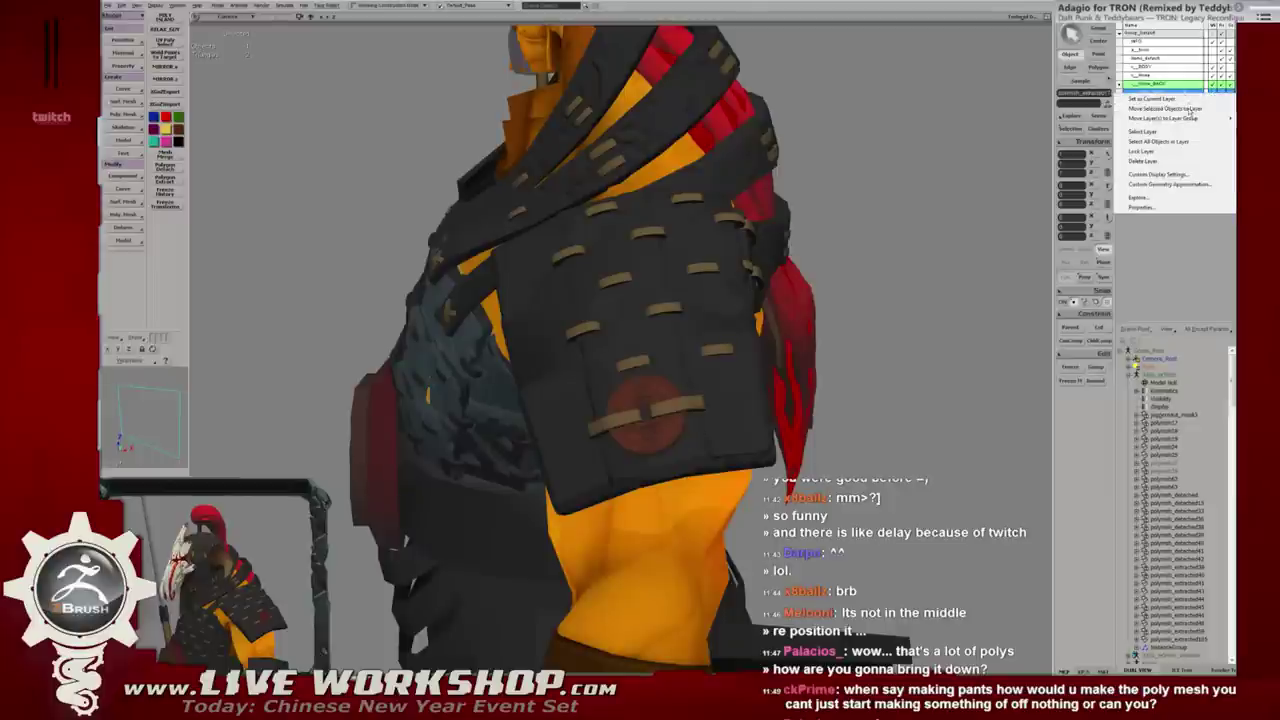
click(1190, 108)
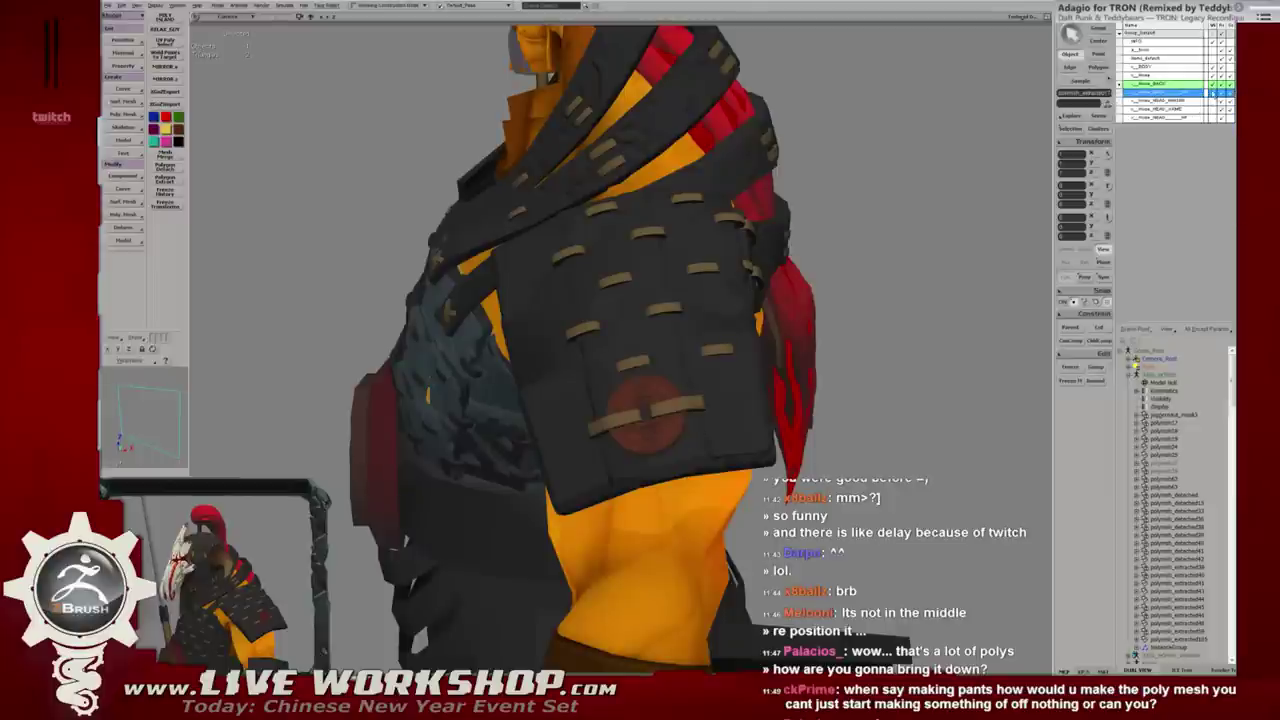
click(1213, 85)
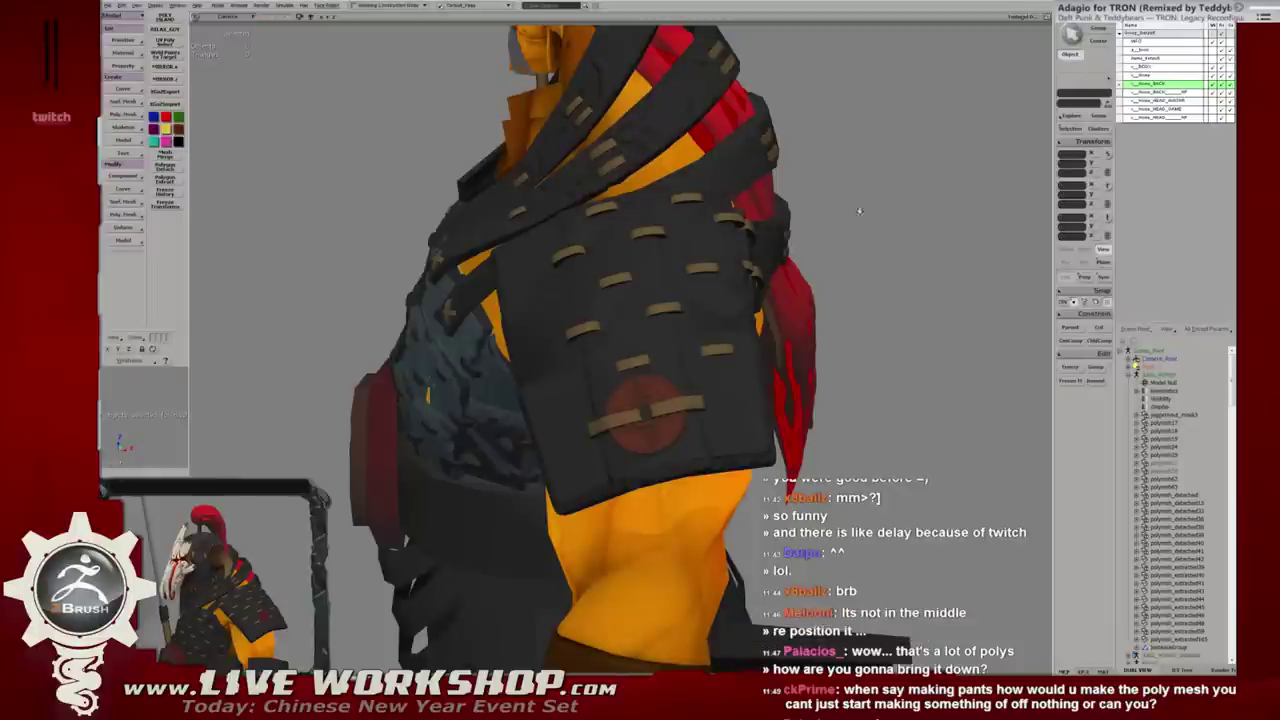
mouse_move(848, 197)
alt+mouse_down()
mouse_move(763, 205)
mouse_move(795, 230)
mouse_move(825, 238)
mouse_move(784, 222)
mouse_move(825, 228)
alt+mouse_up()
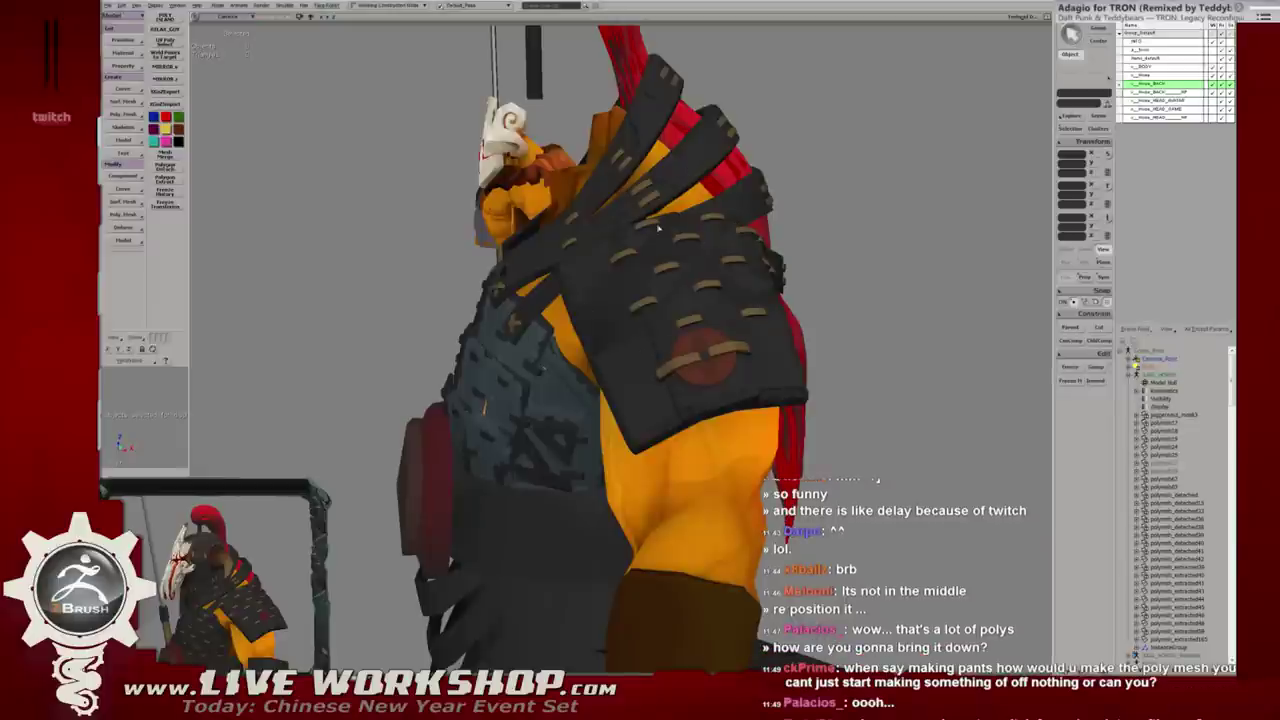
mouse_move(836, 220)
alt+mouse_down()
mouse_move(803, 194)
mouse_move(757, 191)
mouse_move(782, 200)
alt+mouse_up()
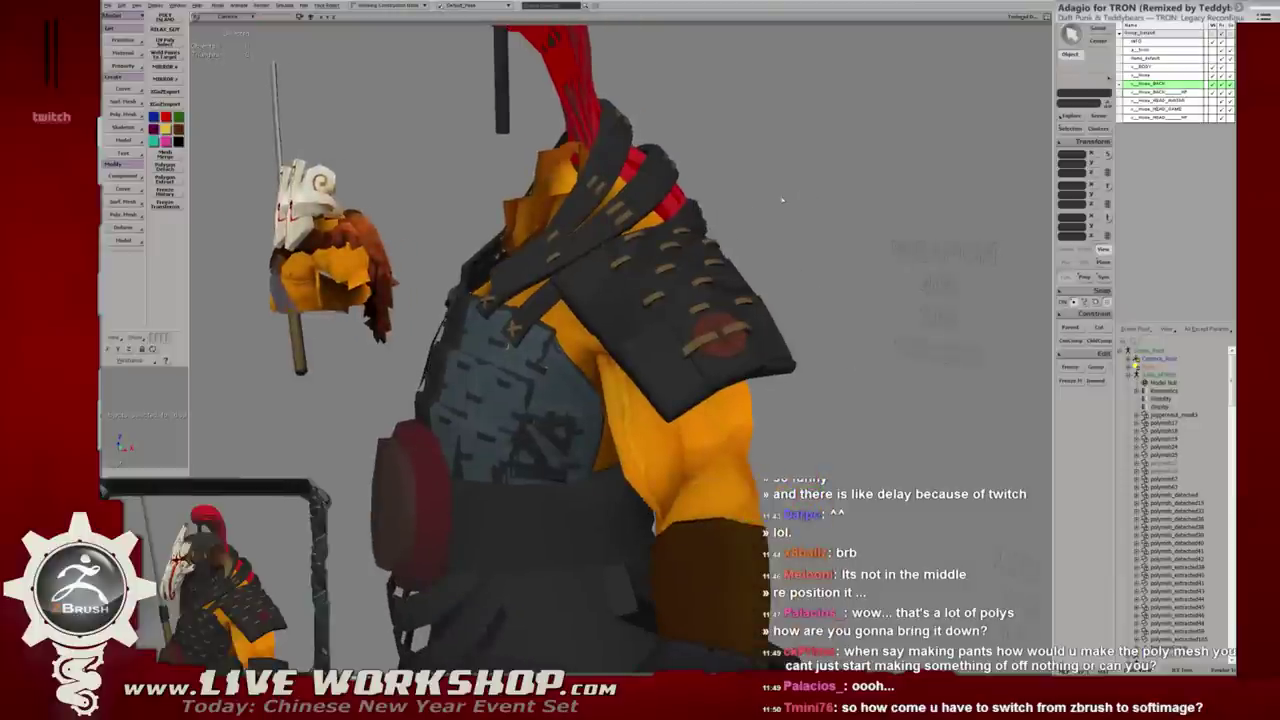
mouse_move(764, 192)
alt+mouse_down()
mouse_move(818, 192)
mouse_move(789, 200)
alt+mouse_up()
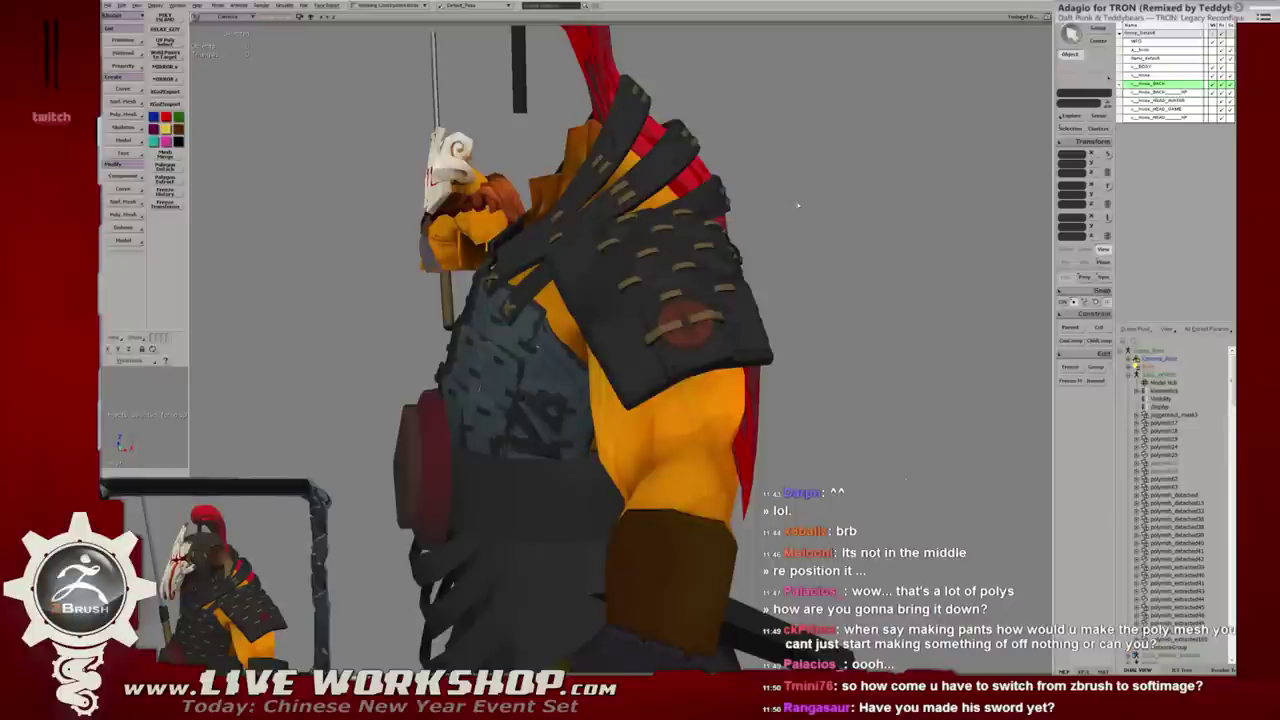
alt+drag(783, 209, 797, 213)
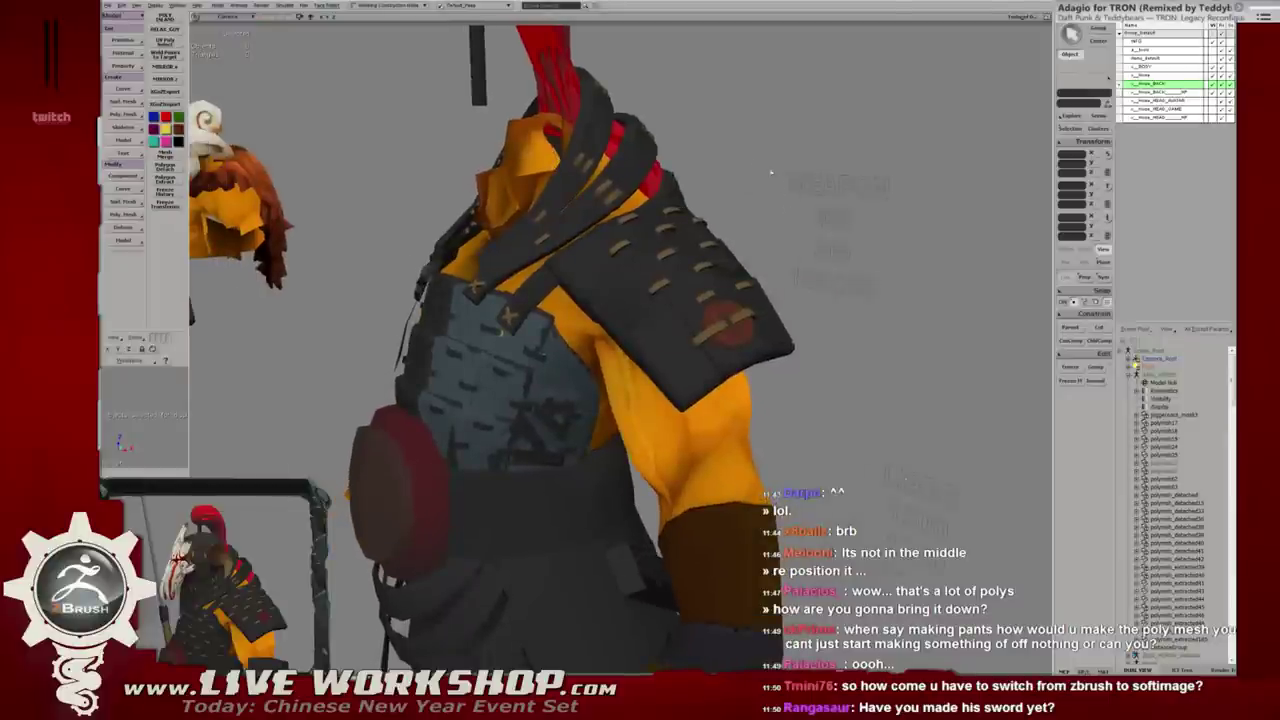
mouse_move(771, 173)
alt+mouse_down()
mouse_move(634, 206)
mouse_move(596, 183)
mouse_move(480, 194)
mouse_move(457, 214)
mouse_move(514, 226)
mouse_move(430, 216)
mouse_move(543, 229)
alt+mouse_up()
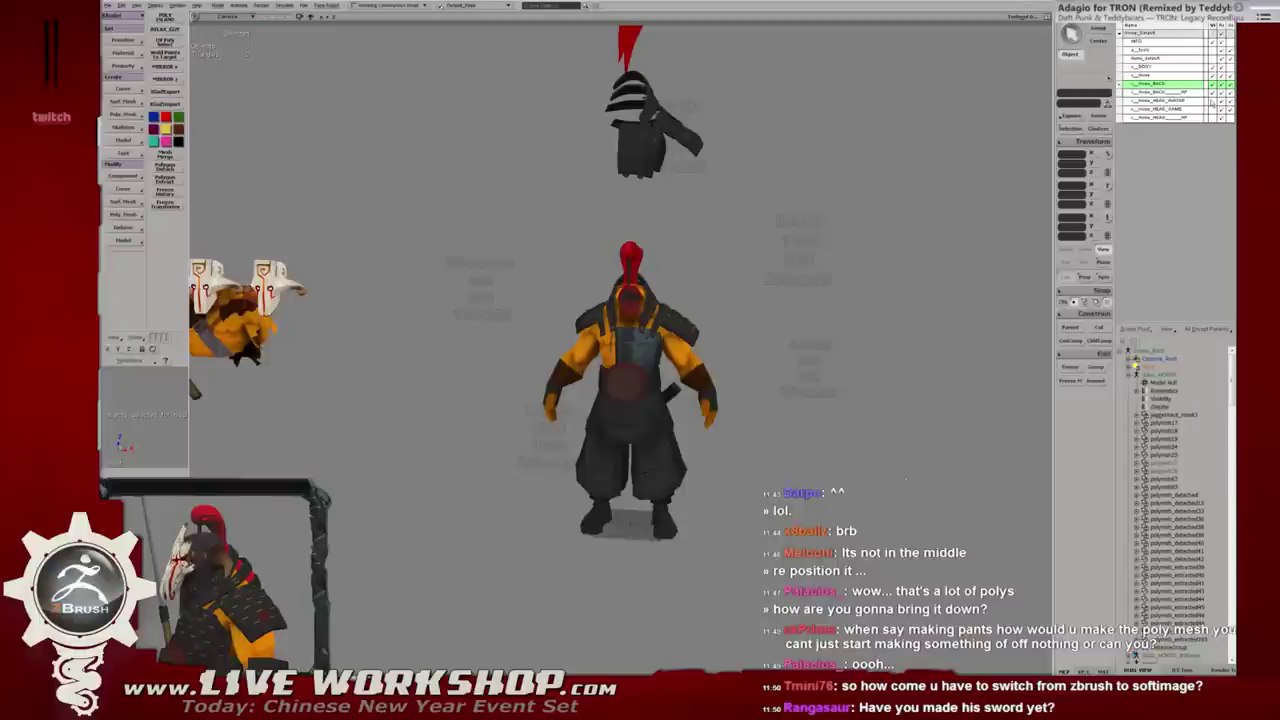
Show the skull masks and the long sword in the Explorer.
click(1213, 102)
click(1210, 110)
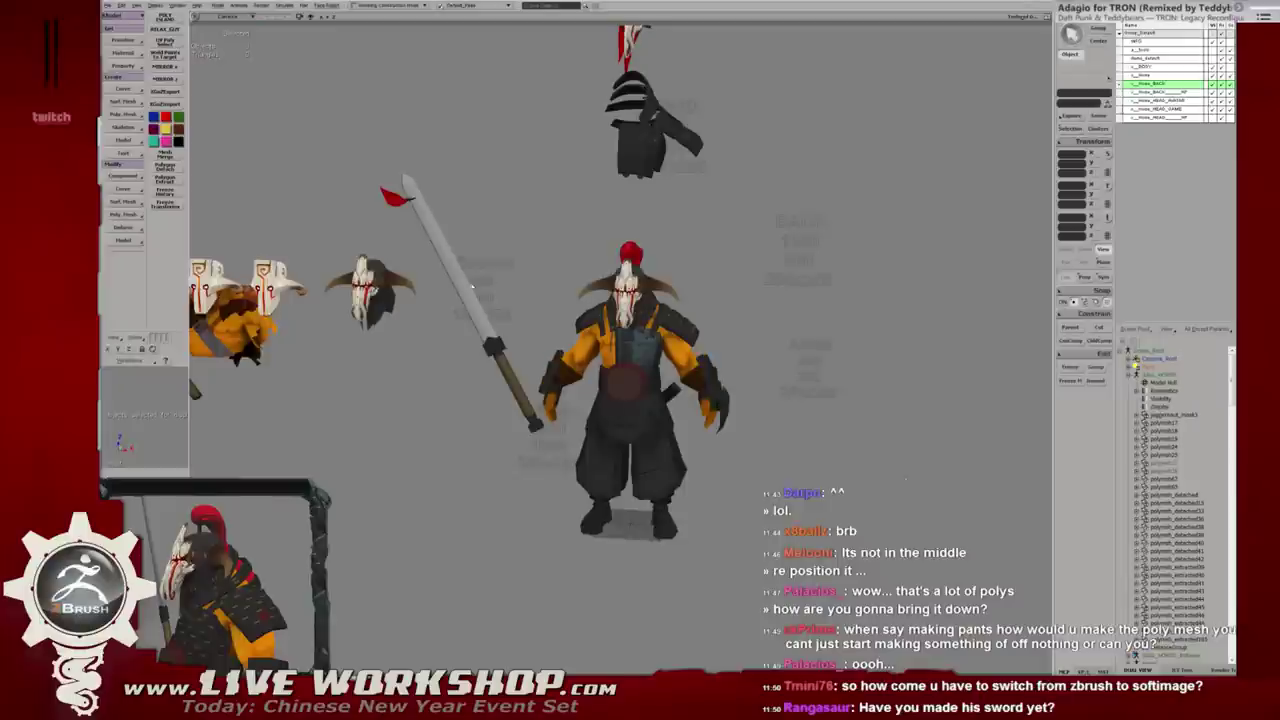
scroll(704, 213, up, 3)
scroll(704, 213, up, 1)
mouse_move(704, 213)
alt+mouse_down()
mouse_move(722, 627)
mouse_move(618, 211)
alt+mouse_up()
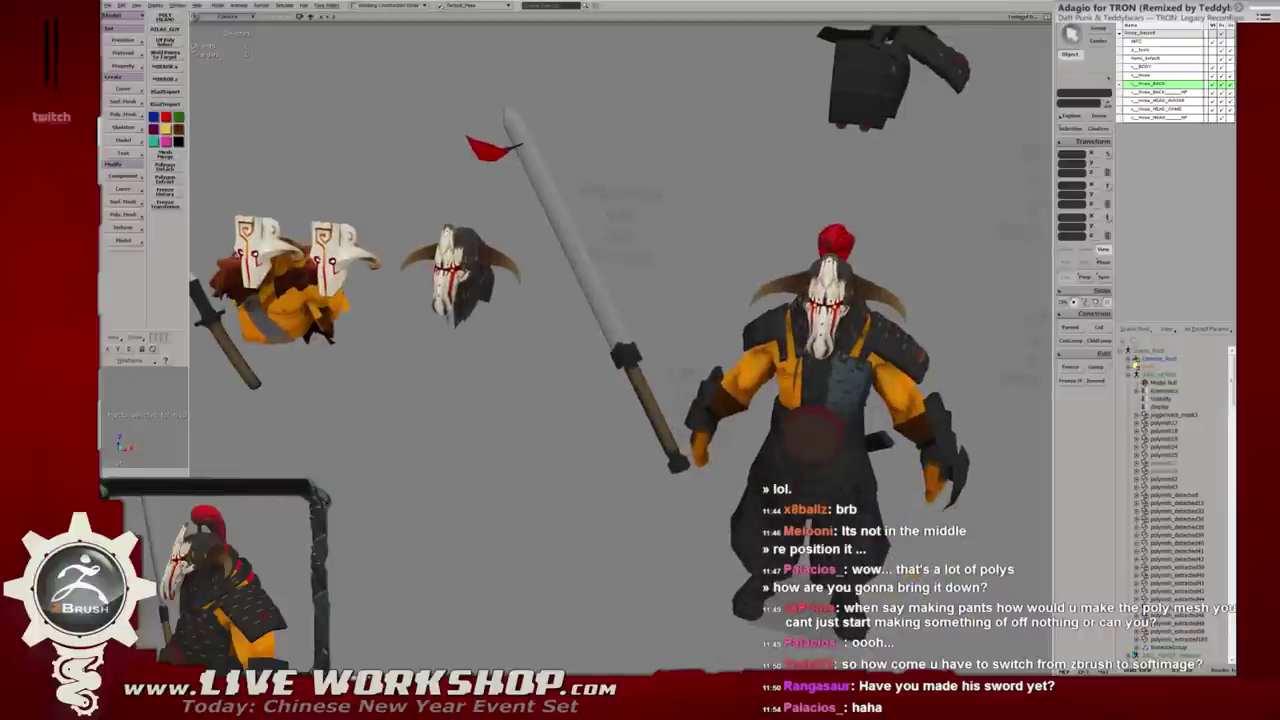
mouse_move(630, 275)
alt+mouse_down()
mouse_move(667, 319)
mouse_move(743, 322)
mouse_move(706, 337)
alt+mouse_up()
mouse_move(759, 276)
alt+mouse_down()
mouse_move(597, 363)
mouse_move(756, 315)
mouse_move(560, 420)
alt+mouse_up()
Select the long sword and tilt it slightly with the rotate manipulator.
click(460, 497)
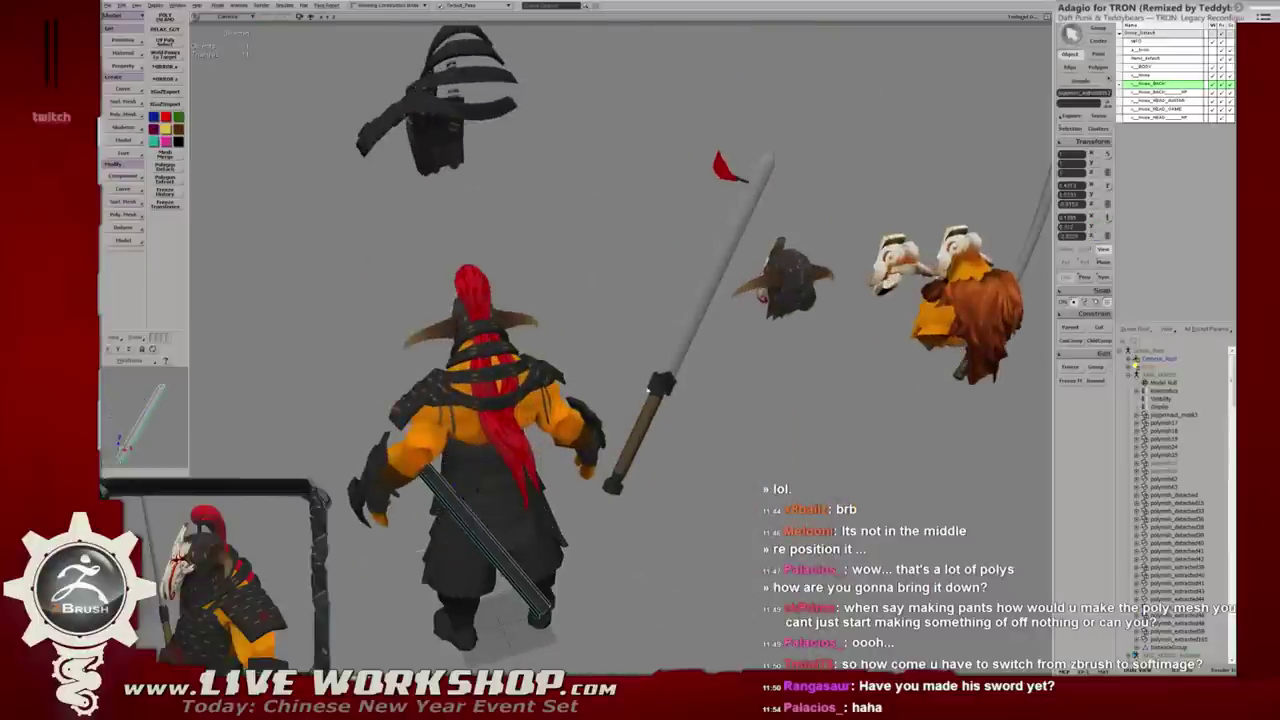
click(655, 395)
mouse_move(655, 395)
alt+mouse_down()
mouse_move(628, 410)
mouse_move(700, 388)
alt+mouse_up()
scroll(620, 370, up, 2)
scroll(620, 370, up, 3)
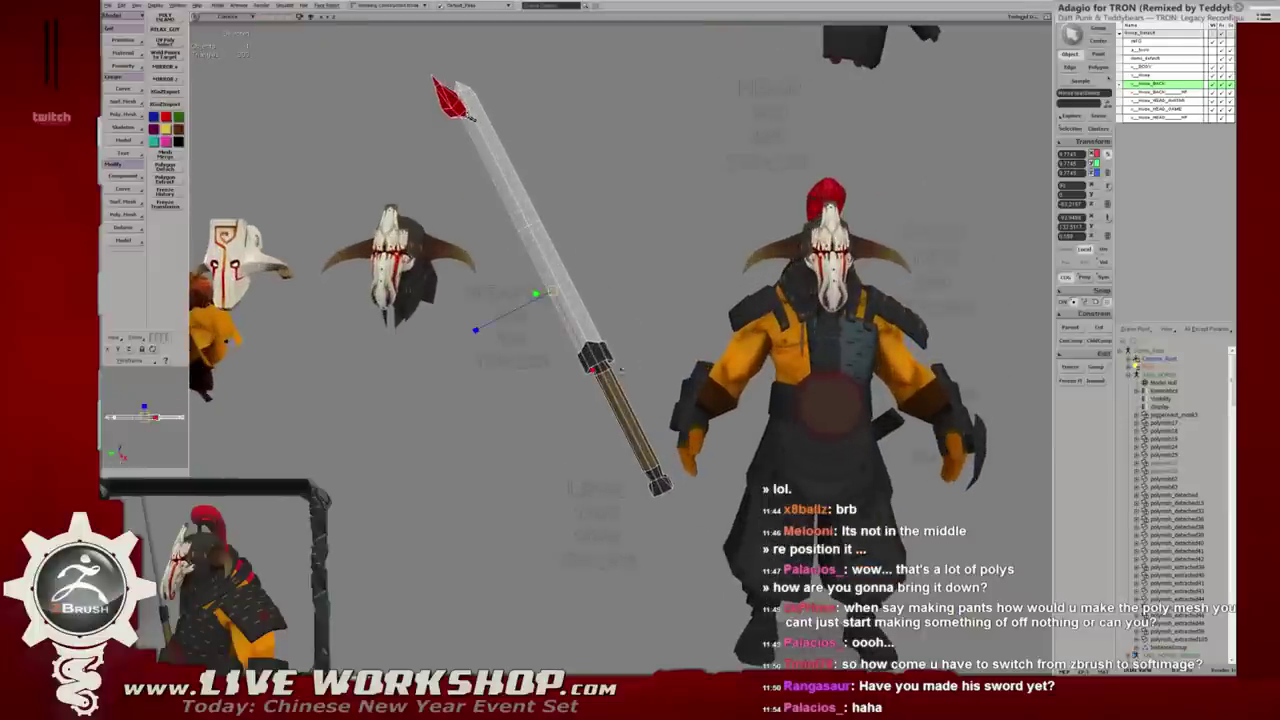
drag(524, 399, 524, 400)
mouse_move(640, 380)
middle_down()
mouse_move(746, 362)
mouse_move(698, 342)
mouse_move(613, 337)
mouse_move(641, 330)
middle_up()
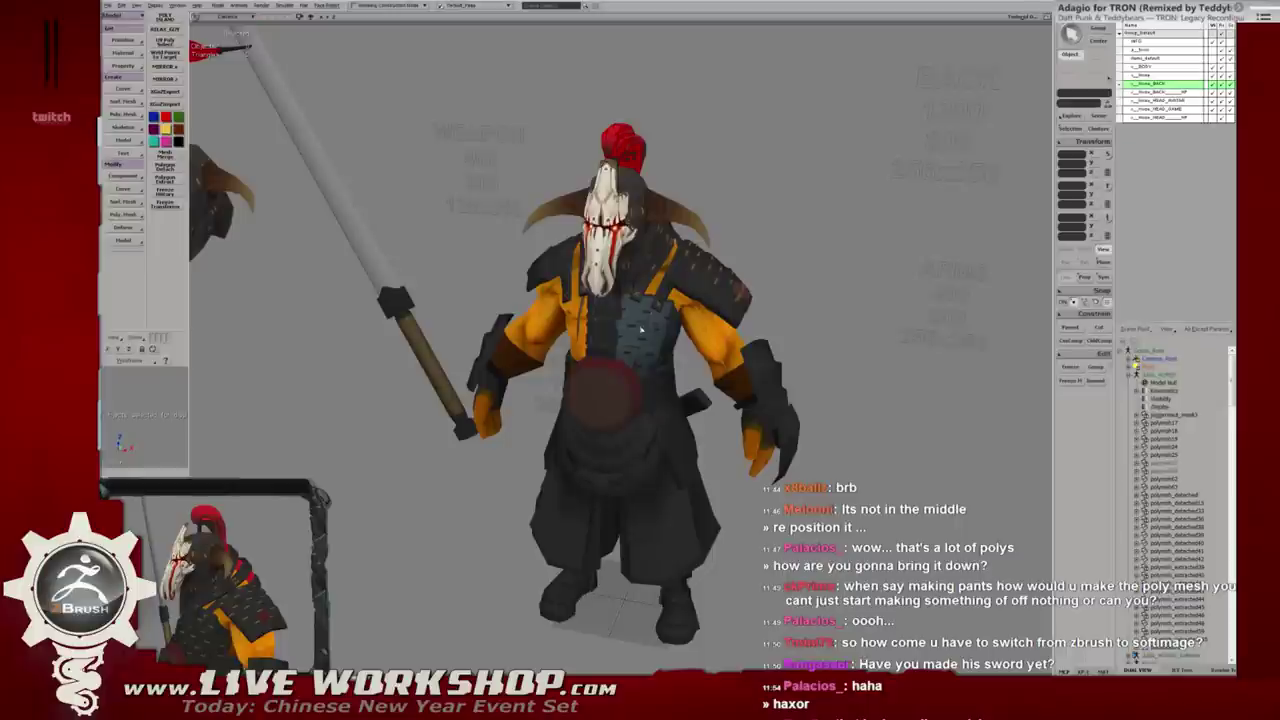
mouse_move(649, 330)
middle_down()
mouse_move(814, 366)
mouse_move(607, 288)
middle_up()
middle_drag(687, 390, 676, 209)
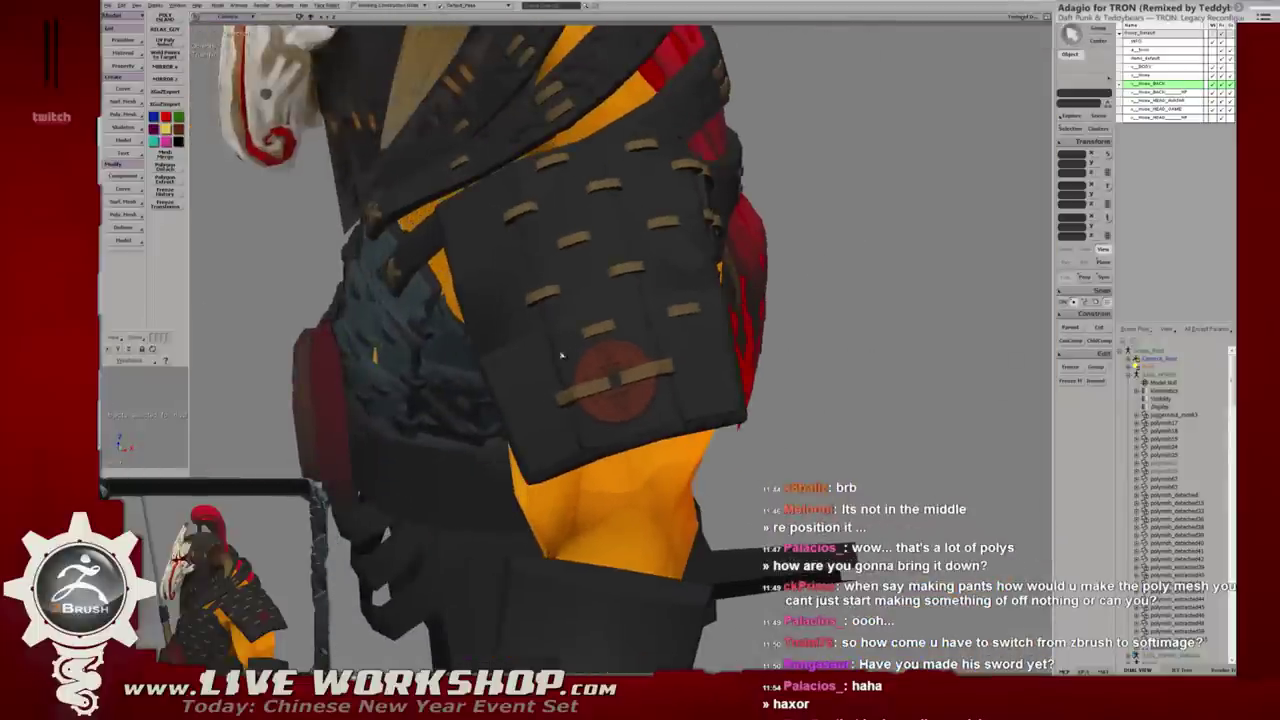
mouse_move(561, 355)
middle_down()
mouse_move(809, 341)
mouse_move(579, 268)
mouse_move(739, 308)
mouse_move(666, 320)
mouse_move(743, 340)
mouse_move(700, 336)
middle_up()
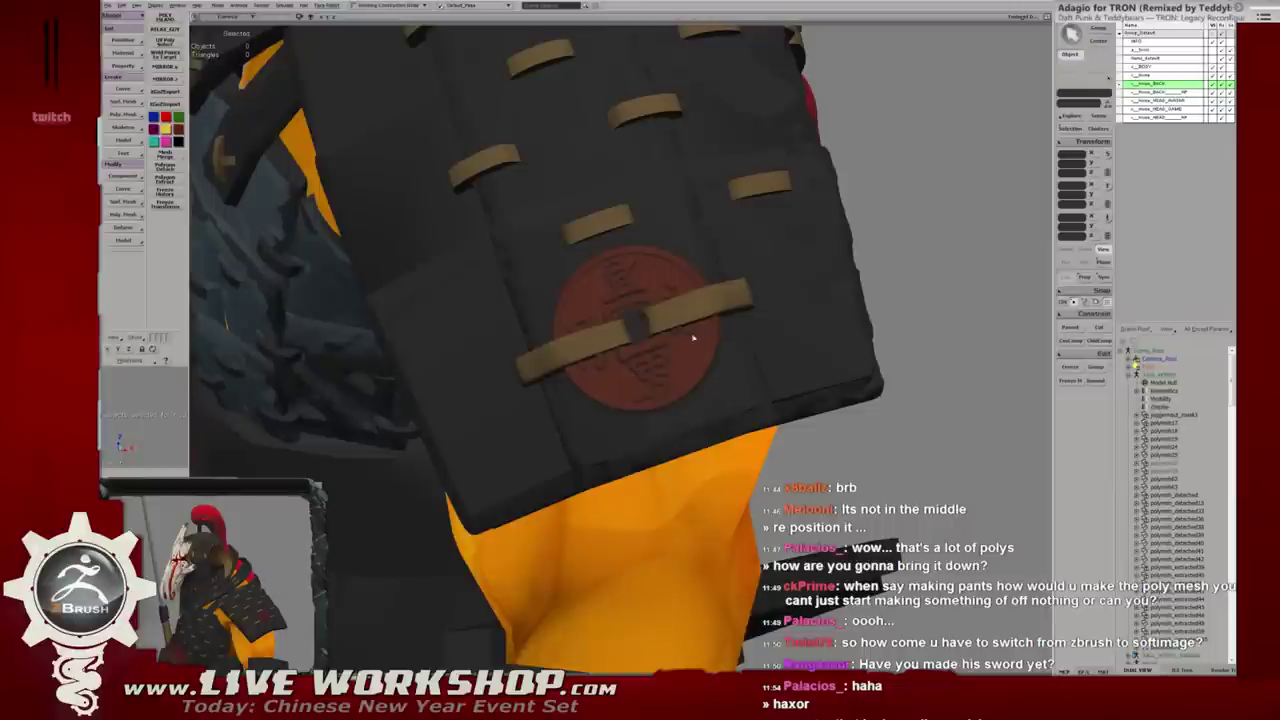
Scale the red coin emblem up slightly, deselect it, and zoom out to the whole character.
click(693, 338)
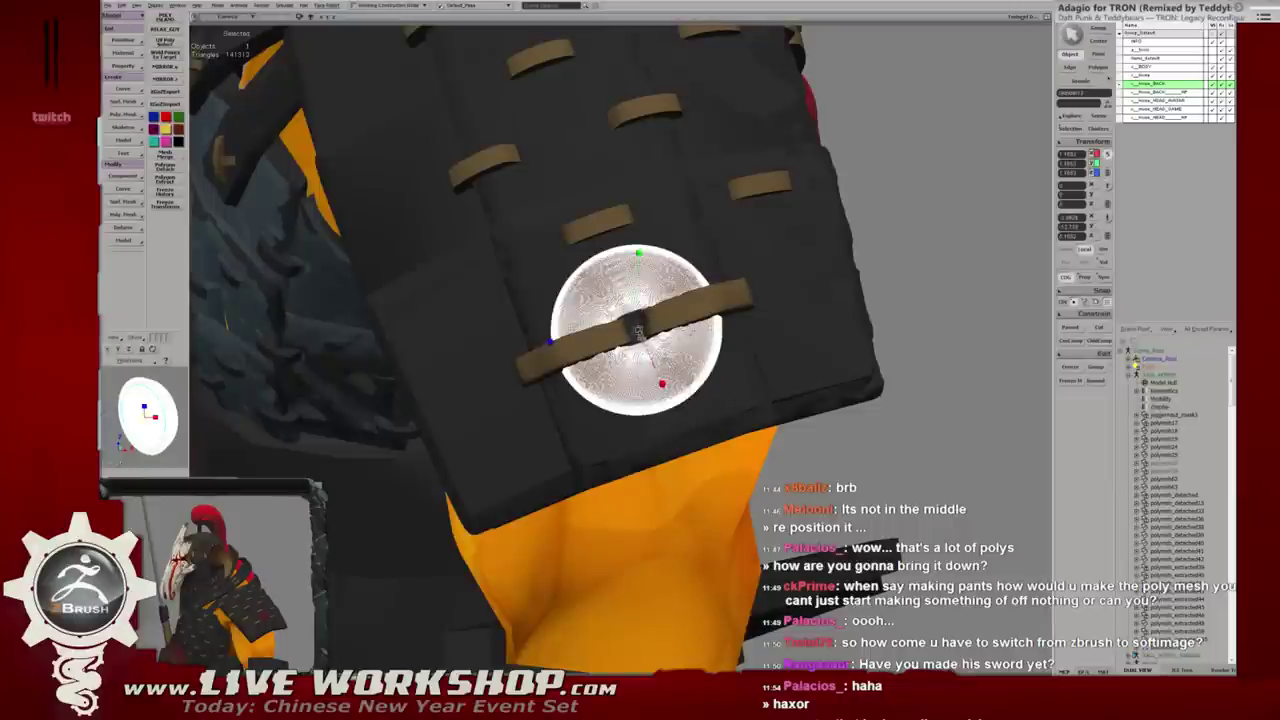
drag(637, 332, 640, 330)
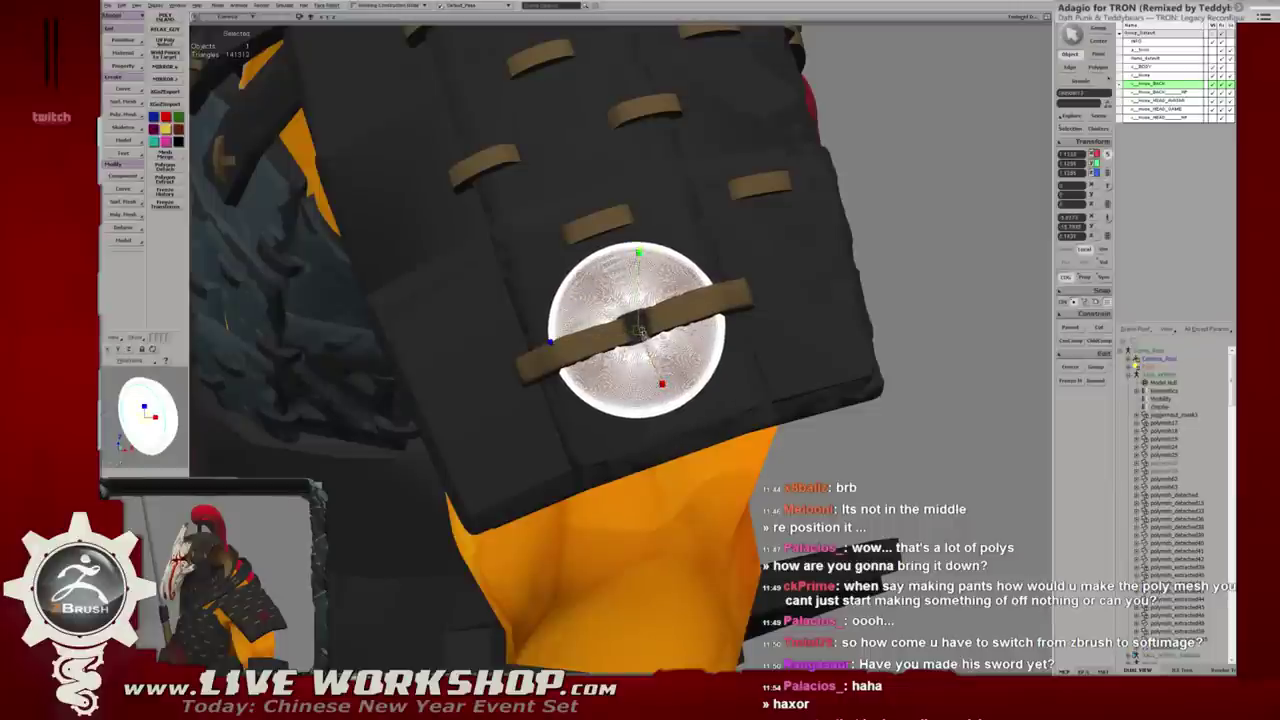
click(640, 330)
mouse_move(640, 330)
middle_down()
mouse_move(556, 275)
mouse_move(750, 325)
mouse_move(337, 254)
mouse_move(669, 323)
mouse_move(510, 295)
middle_up()
scroll(750, 325, up, 5)
scroll(750, 325, down, 2)
scroll(337, 254, down, 3)
scroll(669, 323, up, 5)
scroll(669, 323, down, 5)
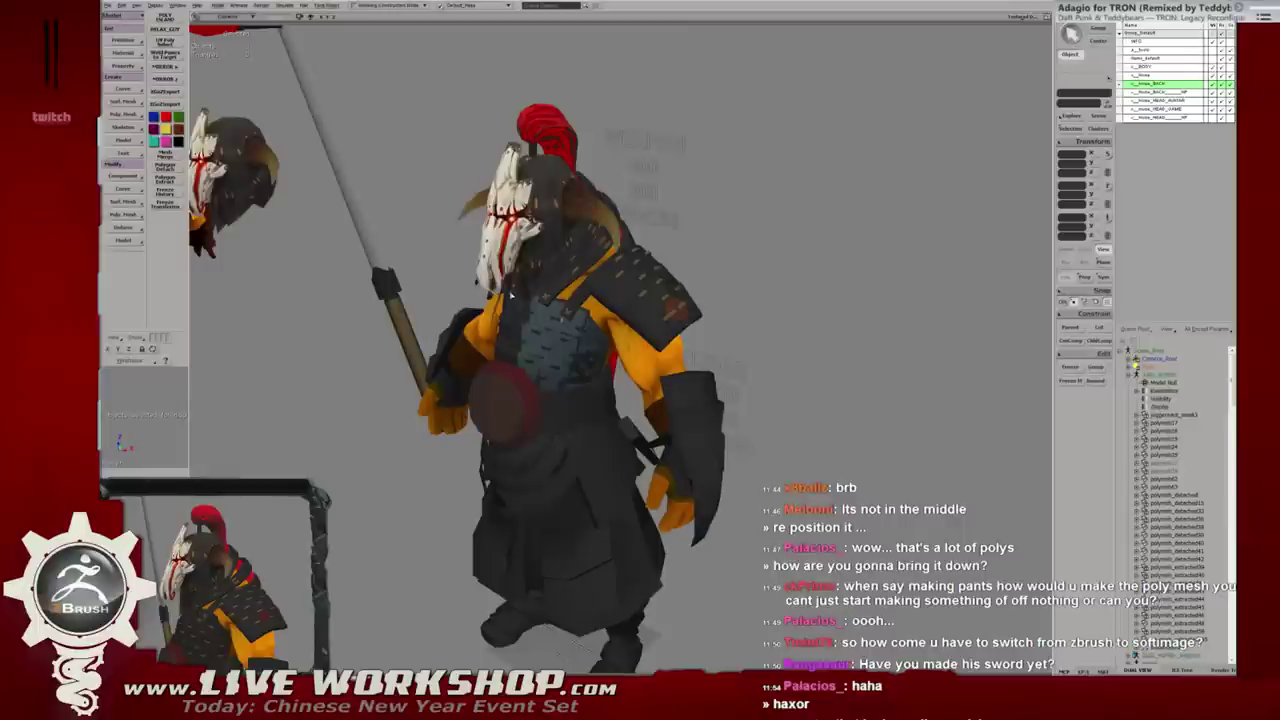
mouse_move(677, 152)
middle_down()
mouse_move(740, 197)
mouse_move(714, 189)
middle_up()
mouse_move(670, 196)
middle_down()
mouse_move(752, 167)
mouse_move(699, 193)
mouse_move(755, 237)
middle_up()
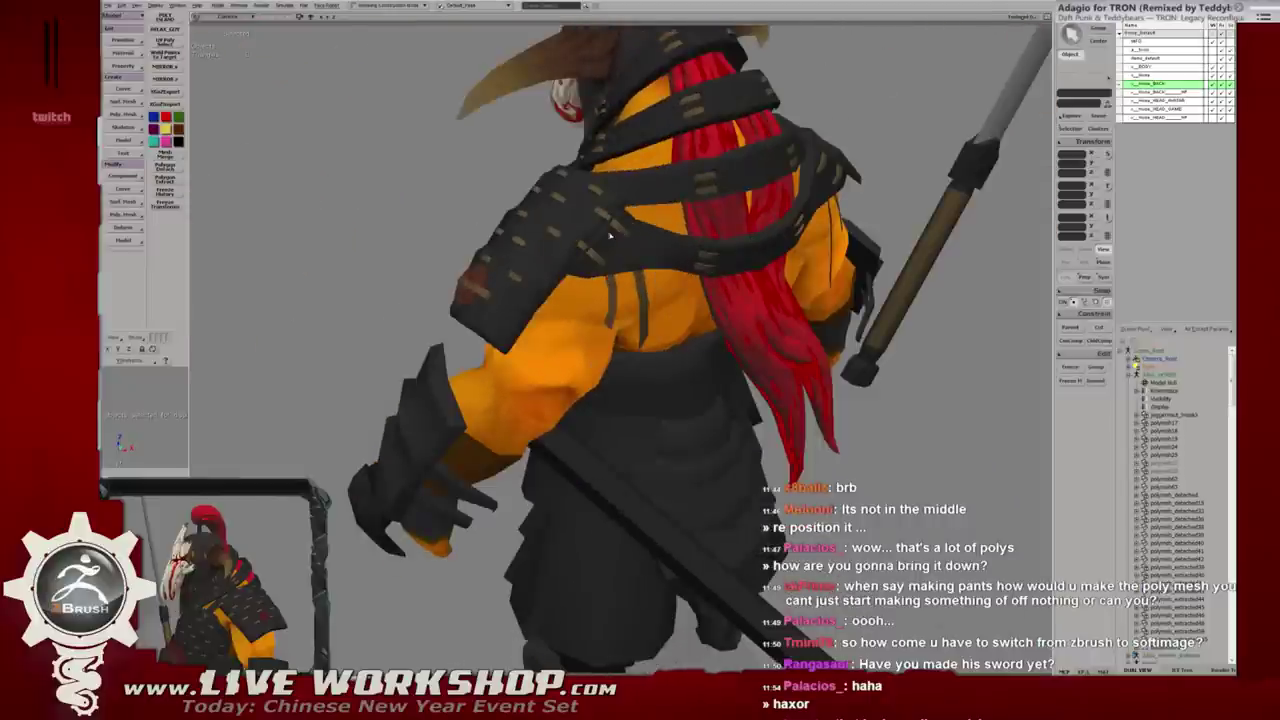
click(755, 237)
click(422, 192)
mouse_move(422, 192)
middle_down()
mouse_move(620, 216)
mouse_move(657, 180)
mouse_move(820, 272)
mouse_move(697, 222)
mouse_move(607, 206)
mouse_move(540, 473)
middle_up()
scroll(820, 272, up, 3)
scroll(820, 272, down, 3)
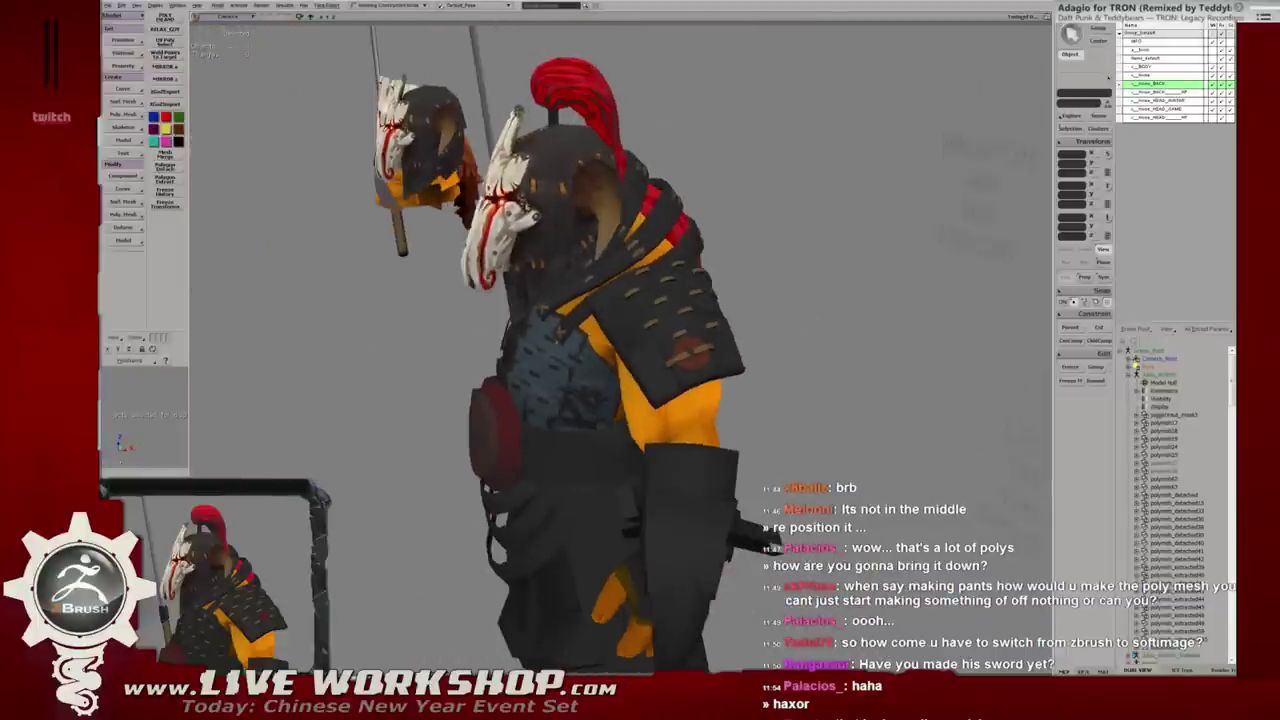
key(alt+Tab)
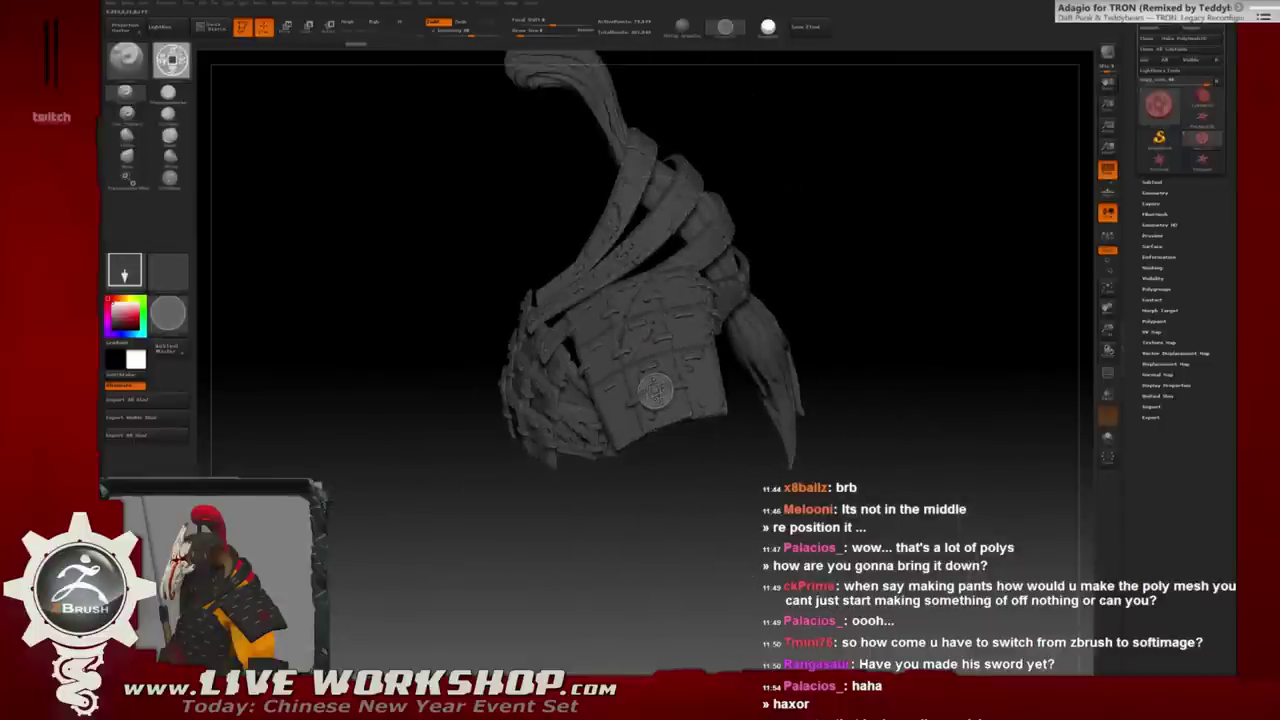
Rotate the armour sculpt upright to show its front plates.
drag(760, 470, 697, 482)
mouse_move(842, 453)
mouse_down()
mouse_move(790, 470)
mouse_move(860, 463)
mouse_move(835, 428)
mouse_move(824, 443)
mouse_up()
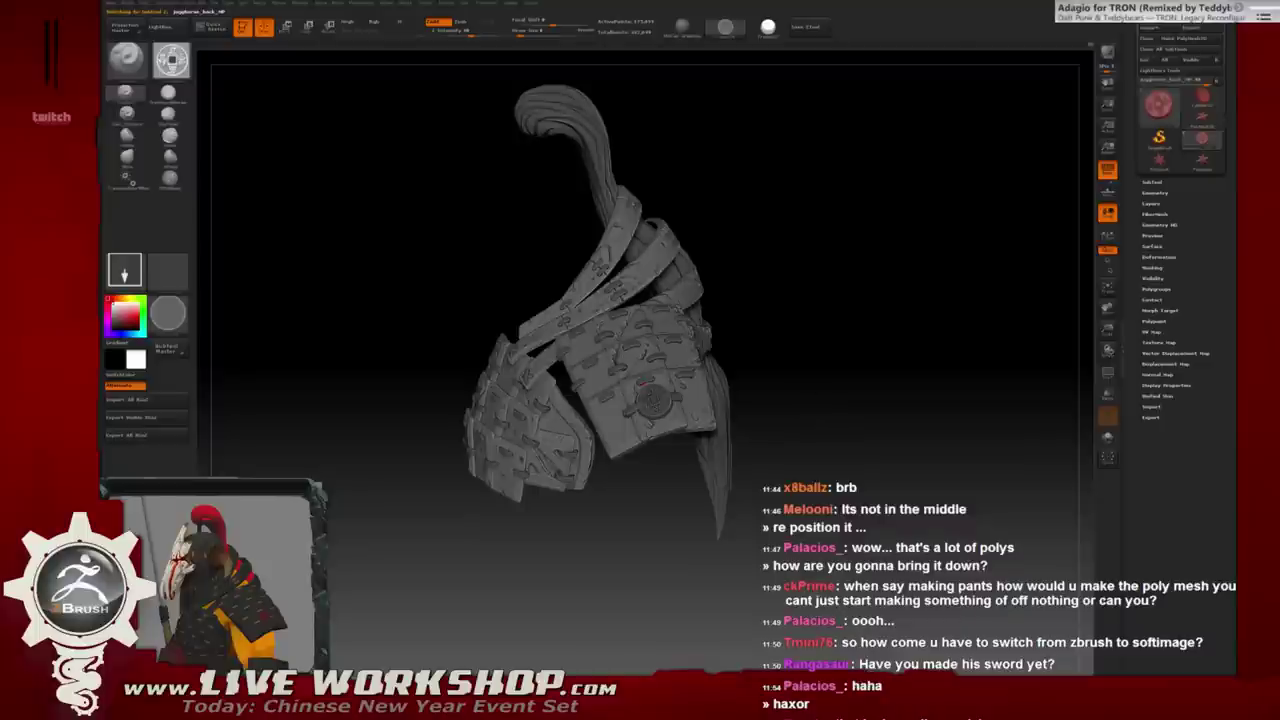
mouse_move(797, 400)
mouse_down()
mouse_move(831, 389)
mouse_move(837, 403)
mouse_move(822, 410)
mouse_up()
Save the armour sculpt over its existing file and switch back to Softimage.
key(ctrl+s)
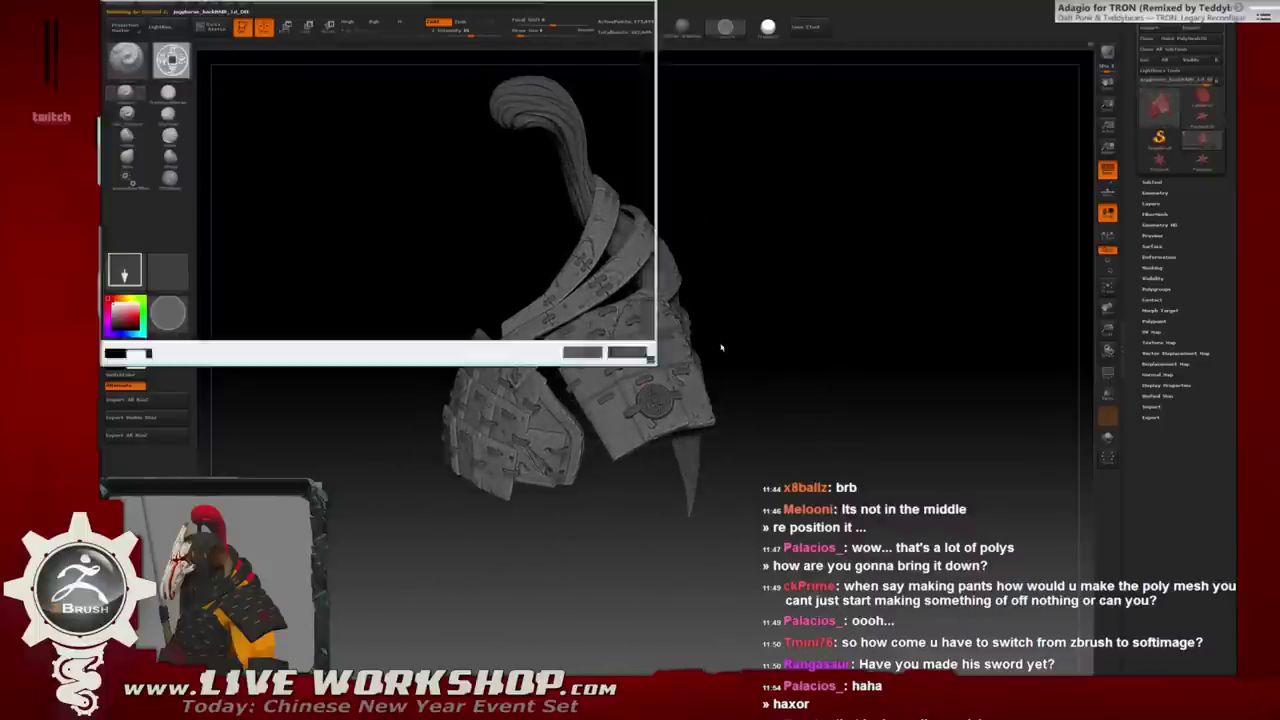
key(Return)
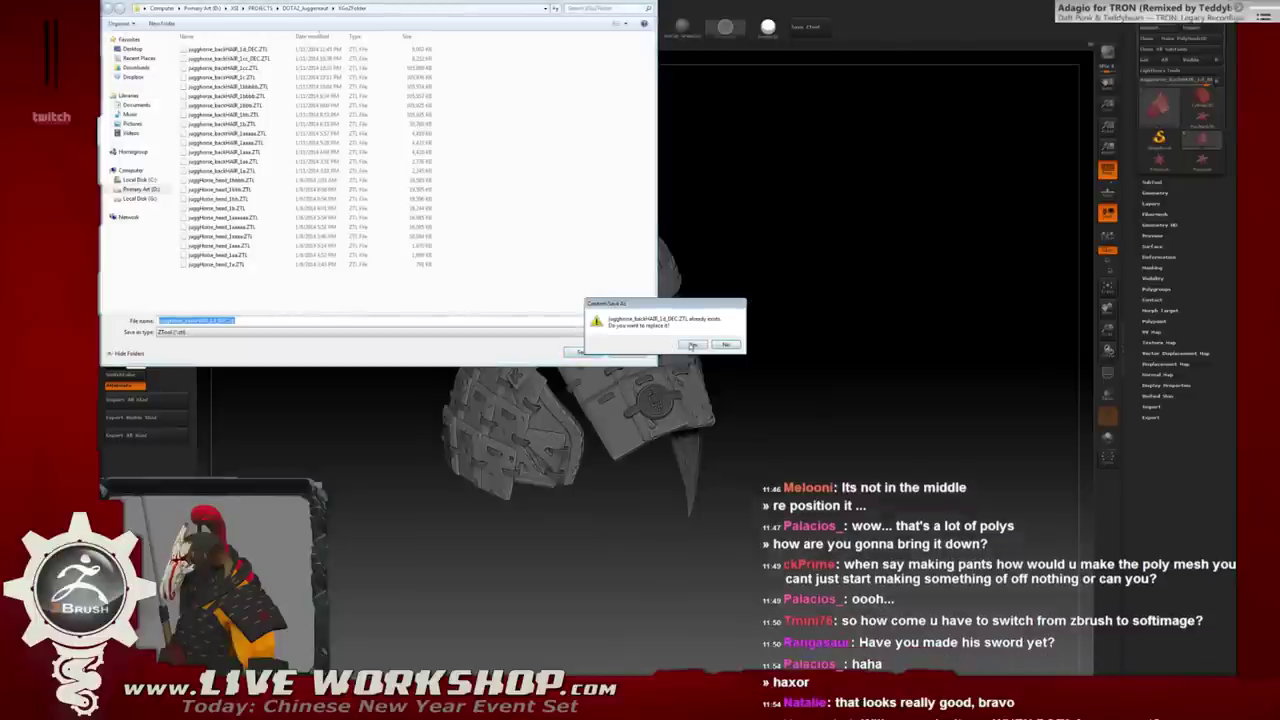
click(692, 345)
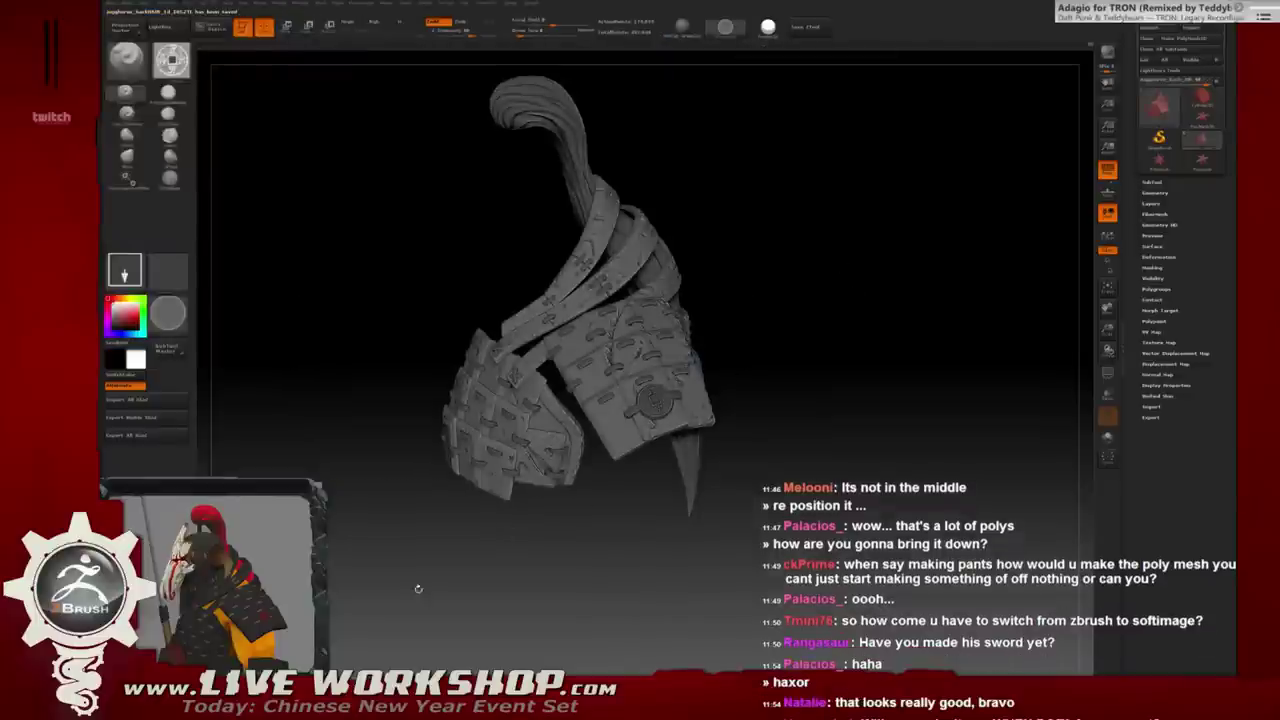
key(super)
key(super)
key(alt+Tab)
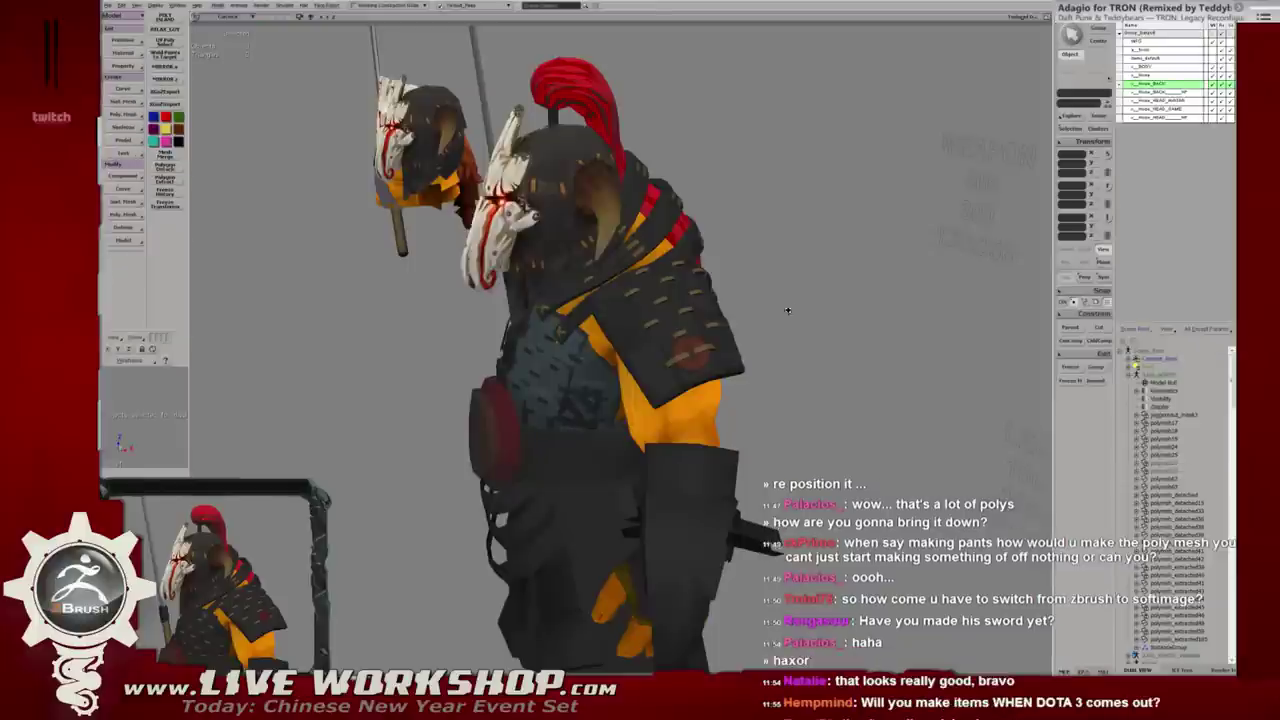
Select the chest and shoulder armour pieces to inspect them.
mouse_move(640, 300)
middle_down()
mouse_move(706, 316)
mouse_move(500, 342)
mouse_move(577, 362)
middle_up()
click(490, 345)
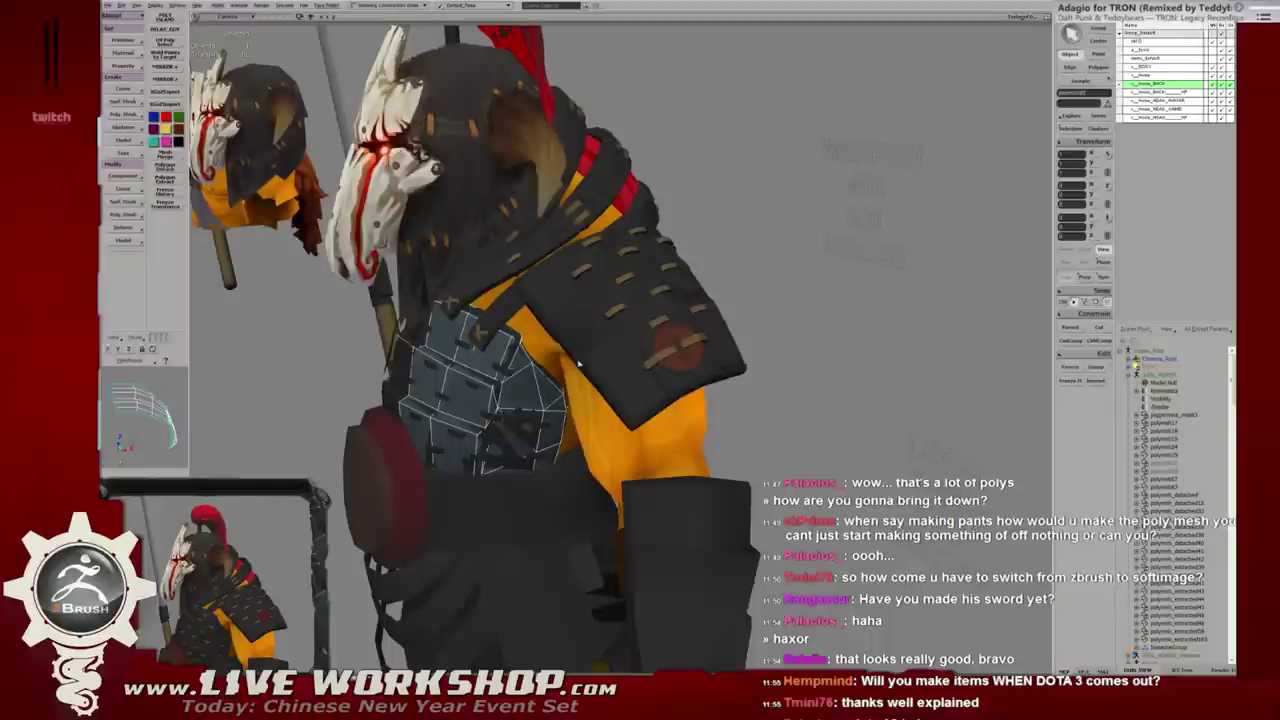
middle_drag(578, 363, 600, 340)
click(606, 336)
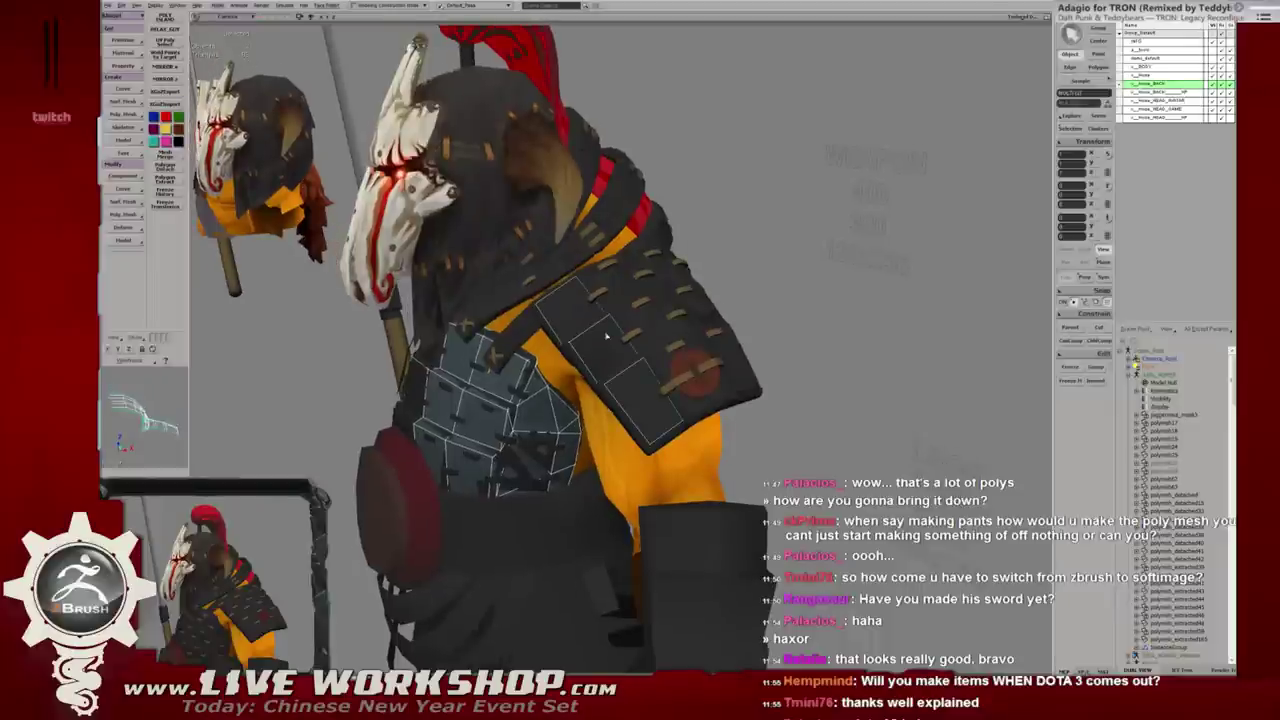
middle_drag(606, 336, 603, 204)
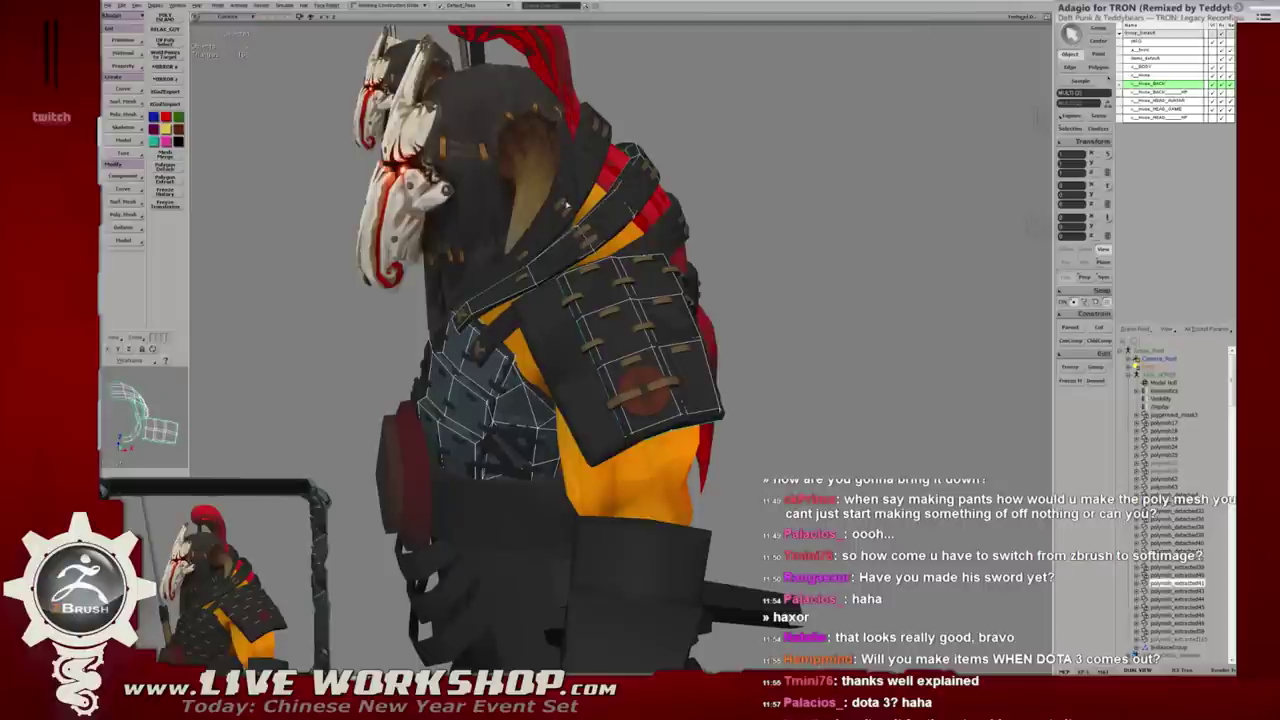
Untick visibility for the skull masks and sword, leaving the plumed helmet showing.
click(1212, 101)
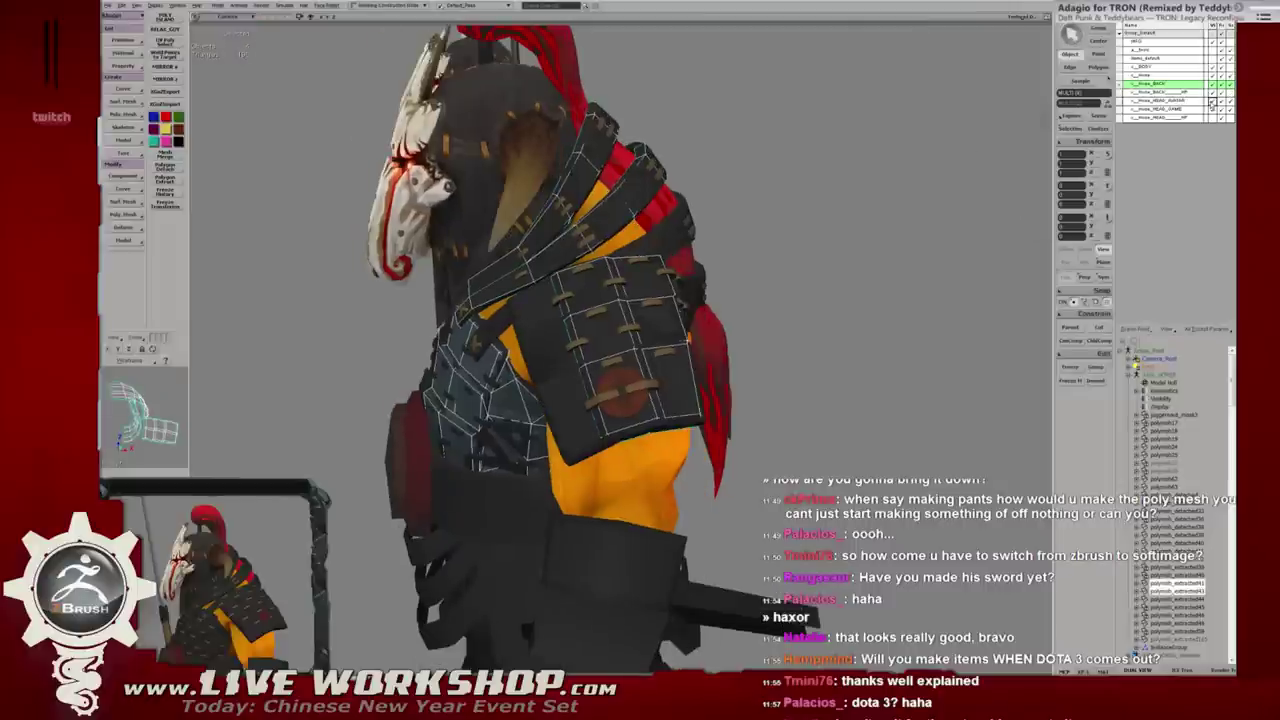
click(1212, 106)
click(1212, 115)
middle_drag(706, 264, 690, 262)
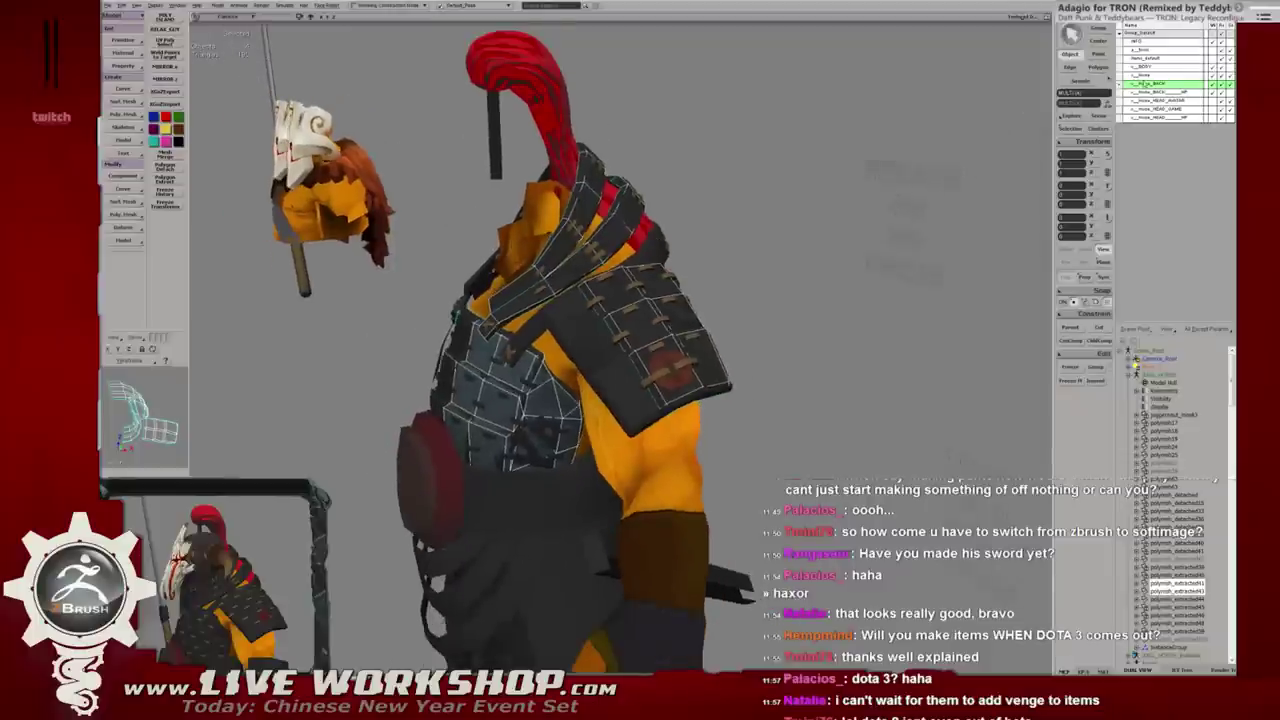
click(1212, 73)
click(1212, 73)
scroll(704, 107, down, 2)
middle_drag(704, 107, 379, 299)
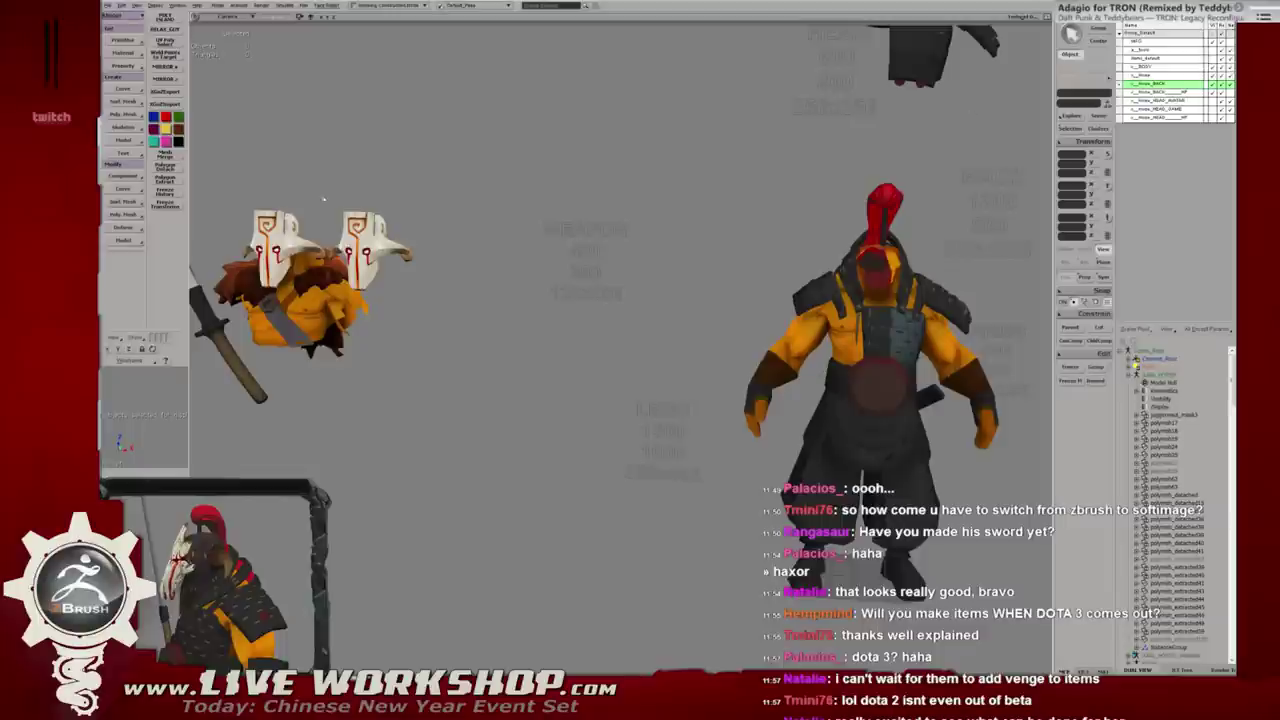
Select the spare helmet and mask pieces and move them upward in the scene.
click(300, 280)
scroll(560, 193, down, 2)
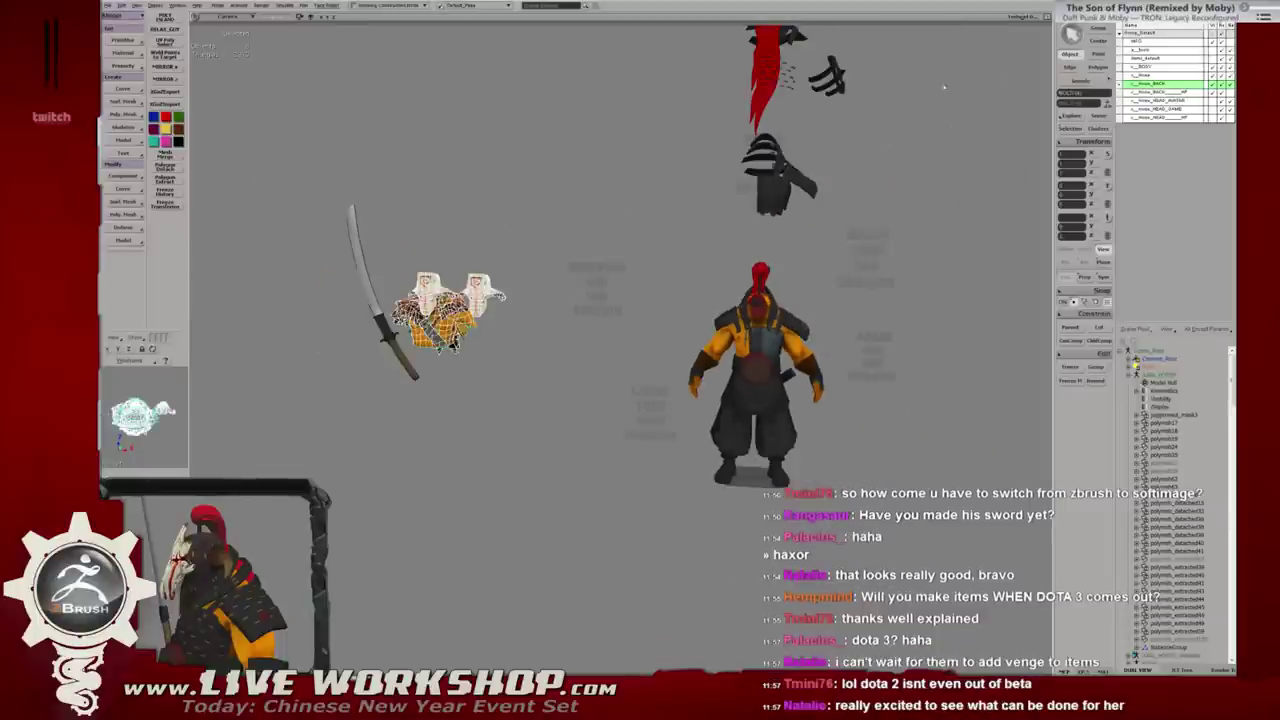
middle_drag(733, 190, 693, 186)
drag(693, 186, 878, 188)
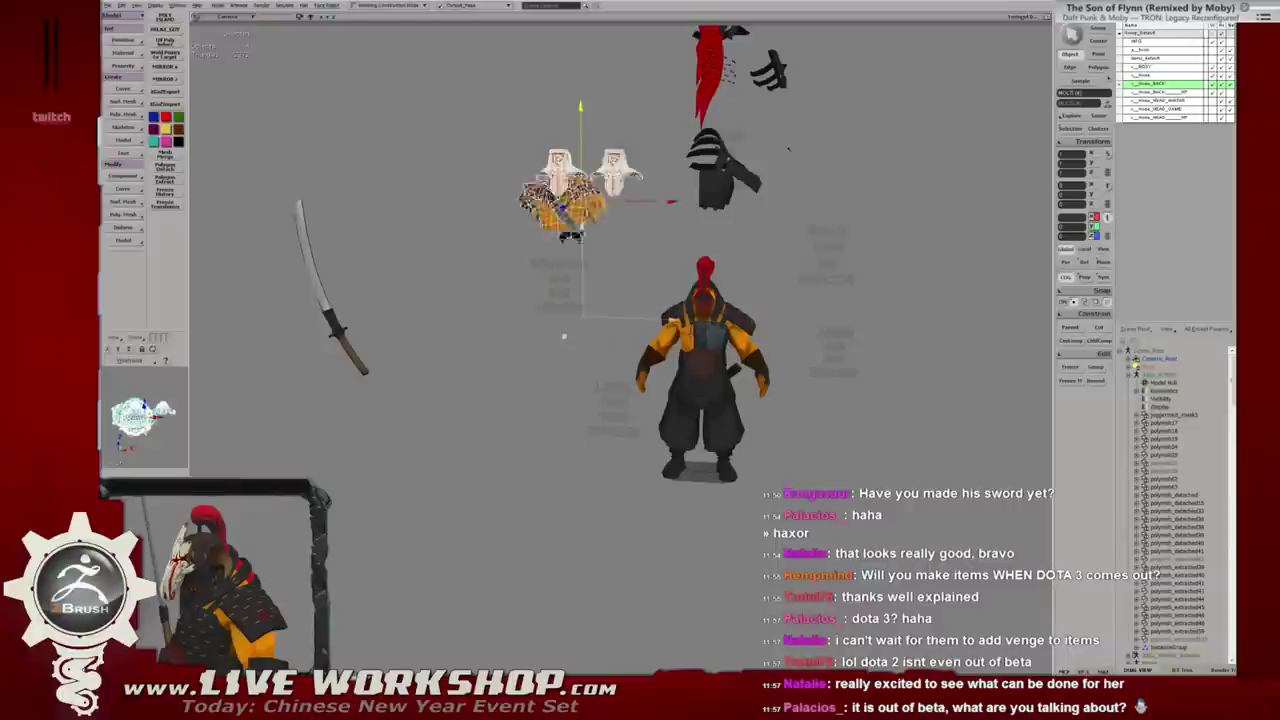
drag(827, 276, 862, 155)
middle_drag(862, 155, 820, 155)
alt+drag(820, 155, 700, 165)
Raise the sword higher on the character's back, then close in on the shoulder armour.
click(372, 270)
drag(372, 270, 482, 137)
click(482, 137)
alt+right_drag(482, 137, 580, 210)
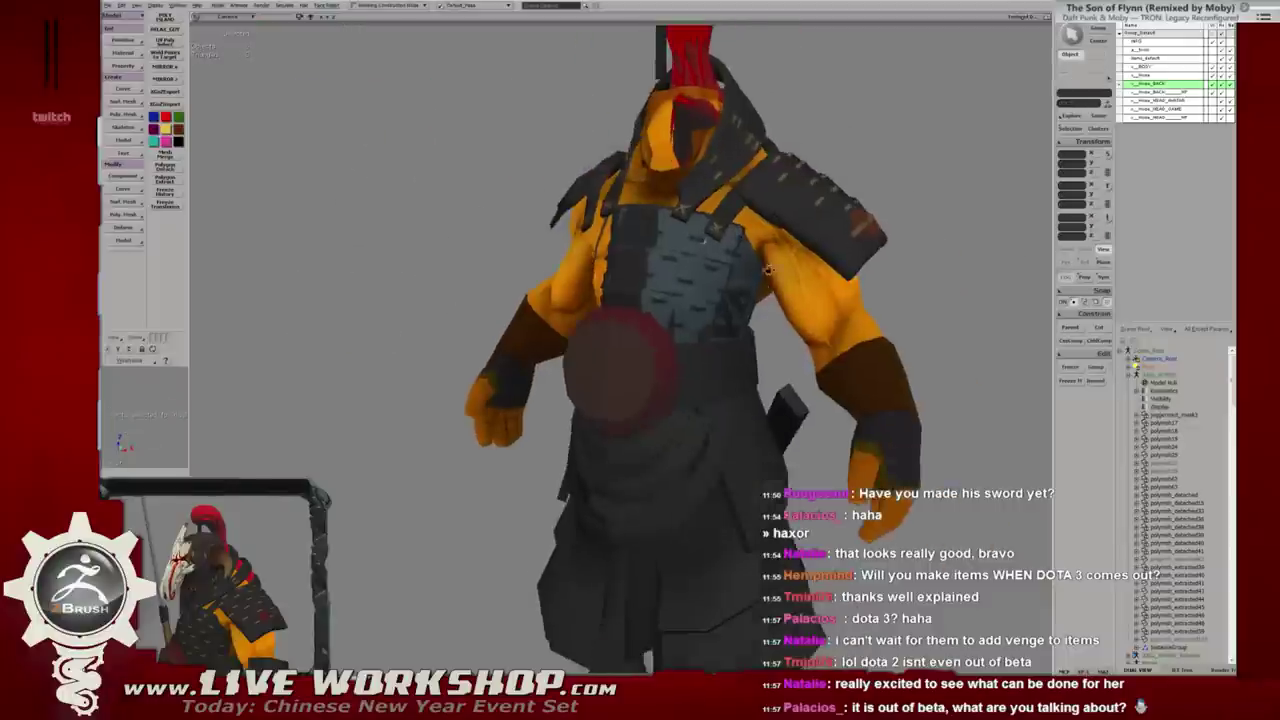
alt+drag(580, 210, 648, 273)
alt+right_drag(648, 273, 726, 280)
mouse_move(726, 280)
alt+mouse_down()
mouse_move(750, 274)
mouse_move(739, 268)
alt+mouse_up()
click(671, 323)
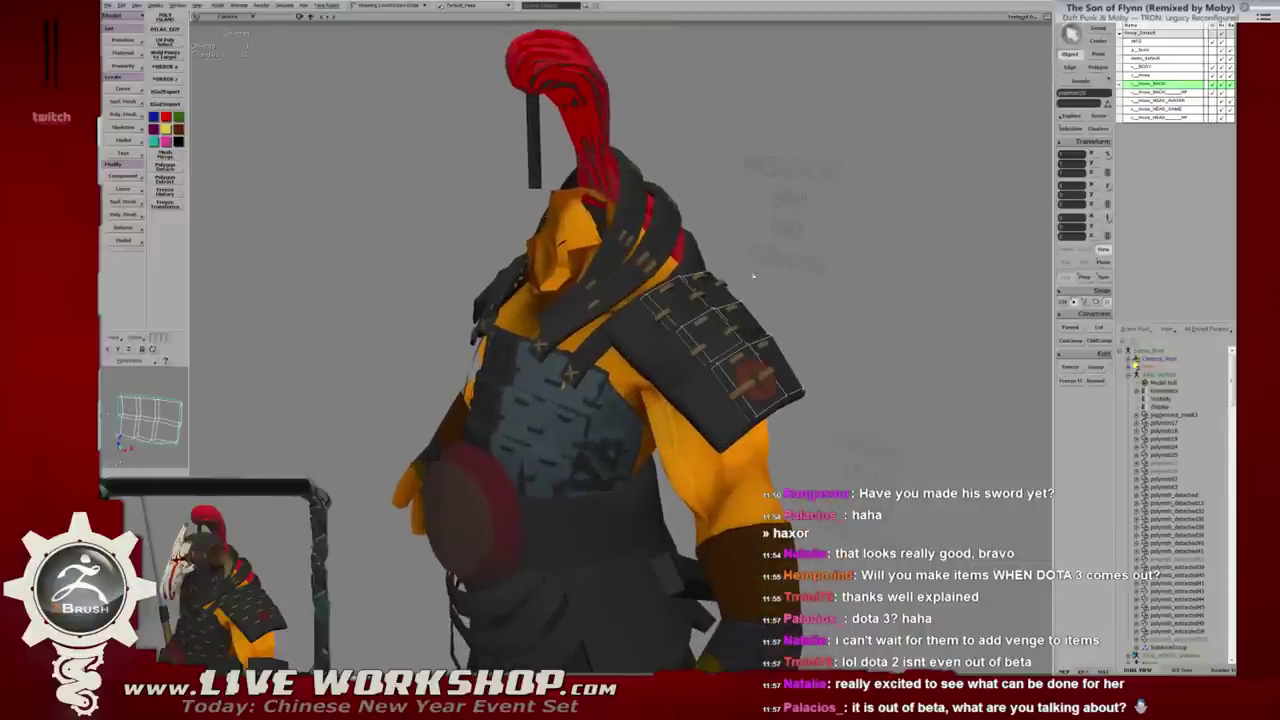
alt+drag(671, 323, 660, 293)
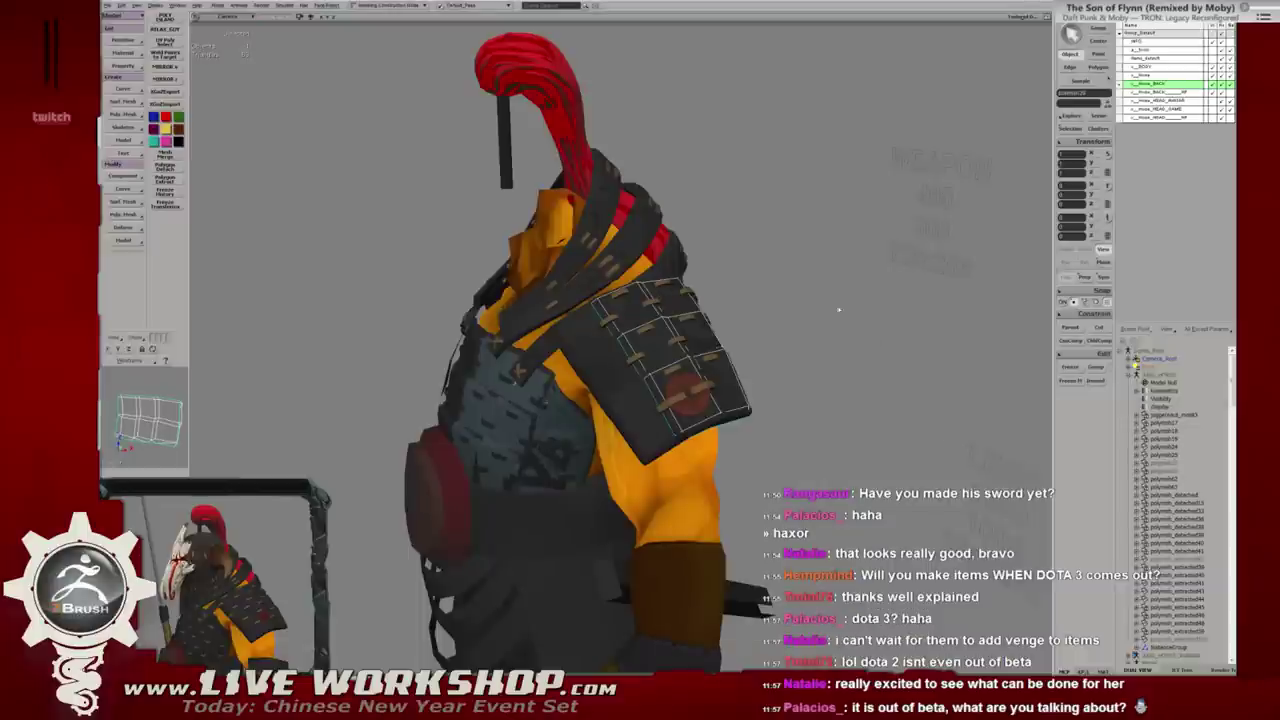
alt+middle_drag(938, 397, 667, 262)
shift+click(474, 352)
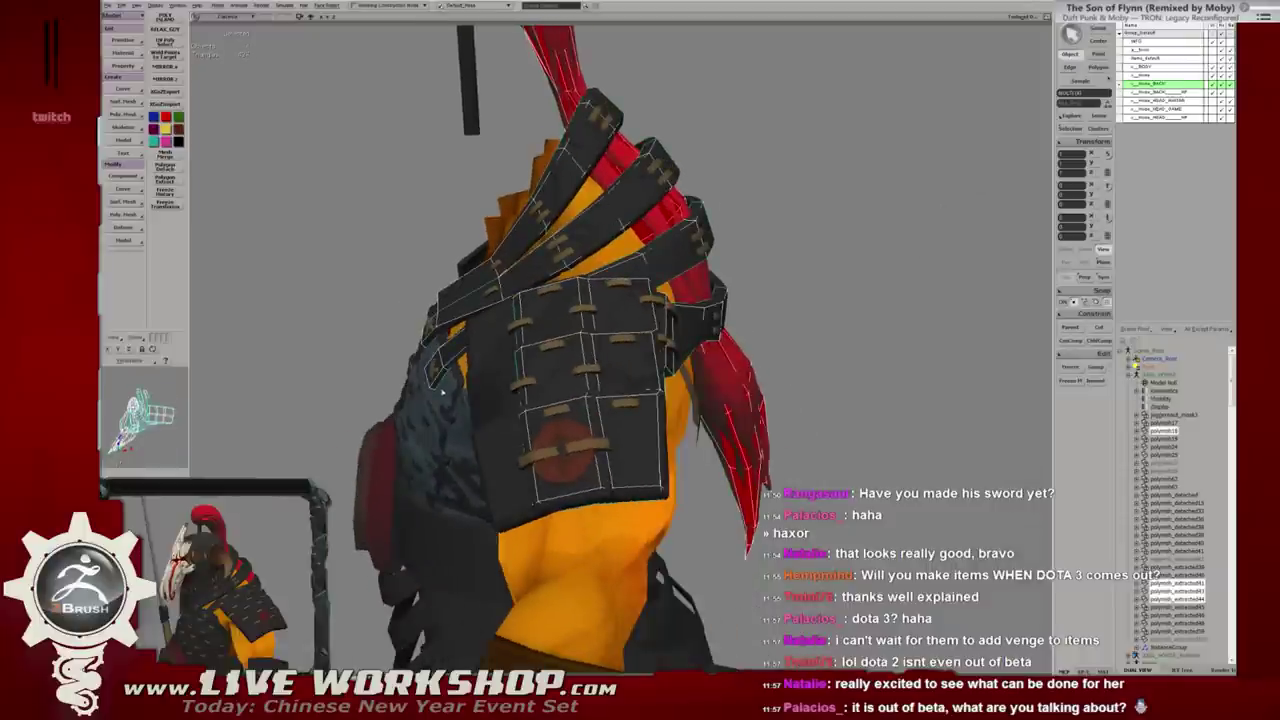
mouse_move(474, 352)
alt+mouse_down()
mouse_move(598, 232)
mouse_move(767, 295)
mouse_move(731, 295)
mouse_move(604, 232)
mouse_move(471, 230)
mouse_move(456, 250)
mouse_move(500, 291)
mouse_move(436, 241)
mouse_move(540, 340)
alt+mouse_up()
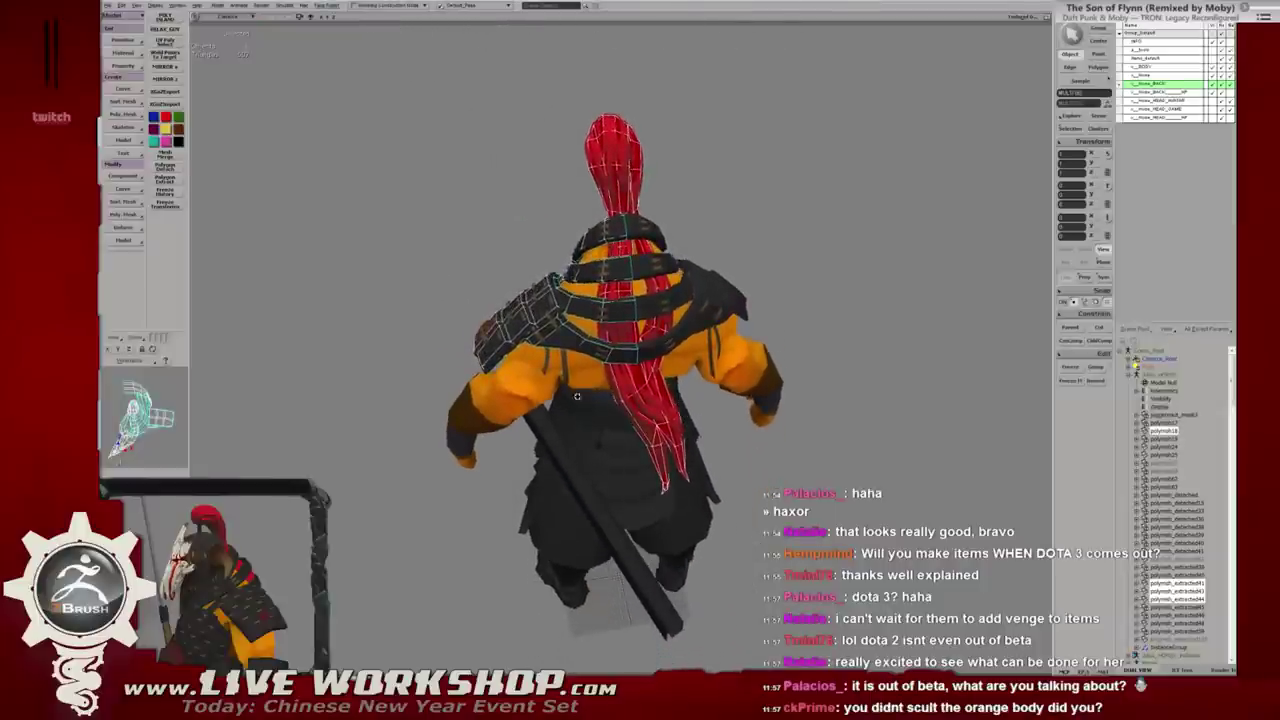
scroll(632, 430, up, 3)
mouse_move(632, 430)
alt+mouse_down()
mouse_move(647, 398)
mouse_move(633, 403)
alt+mouse_up()
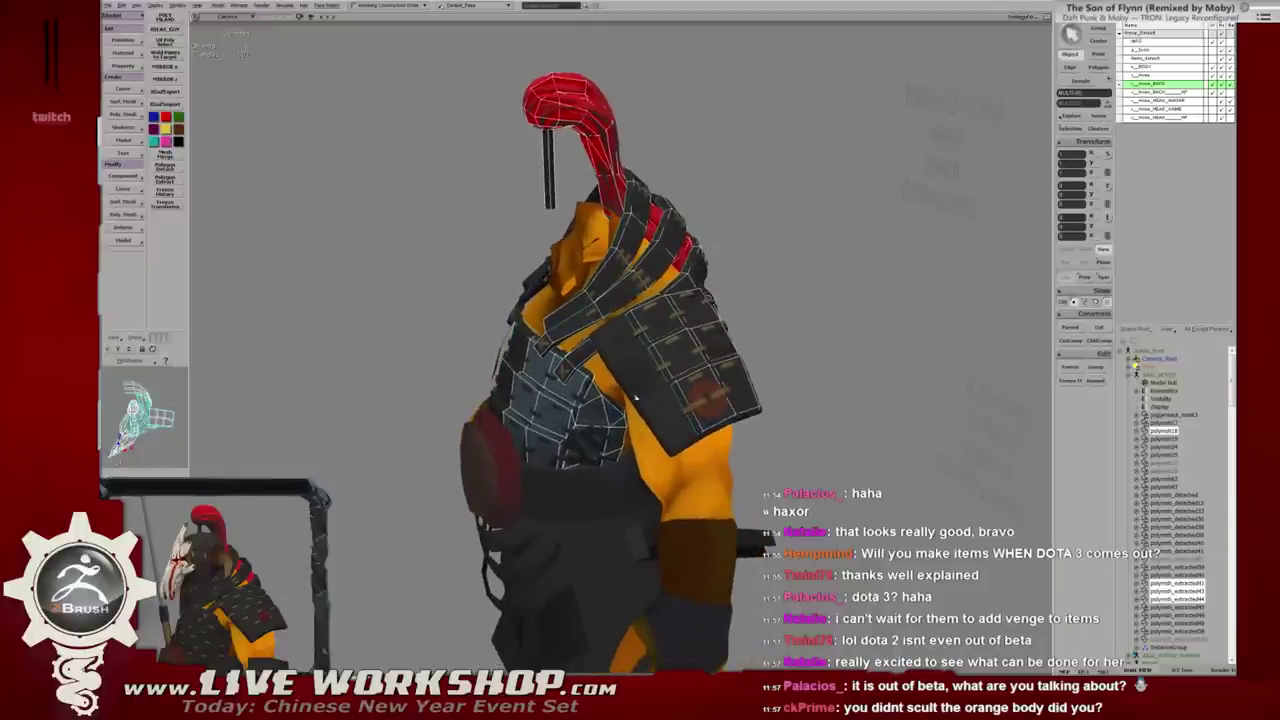
mouse_move(636, 396)
alt+mouse_down()
mouse_move(677, 373)
mouse_move(665, 372)
alt+mouse_up()
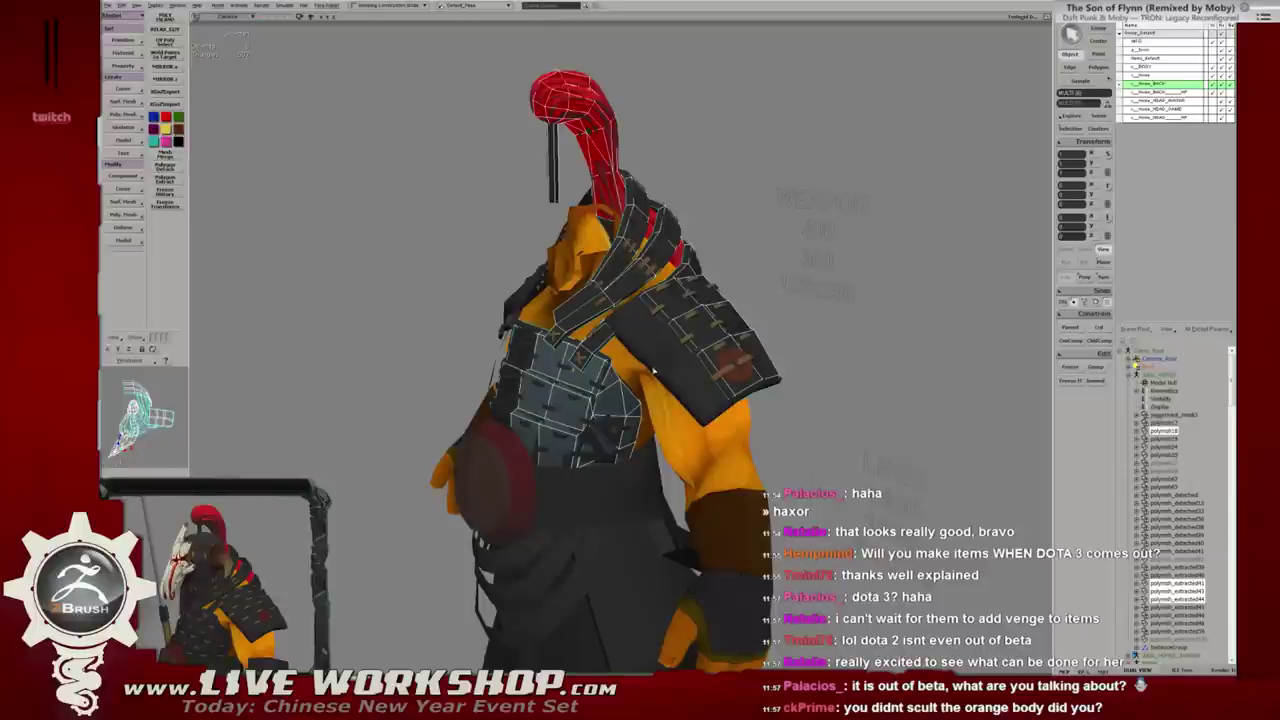
alt+middle_drag(810, 355, 748, 340)
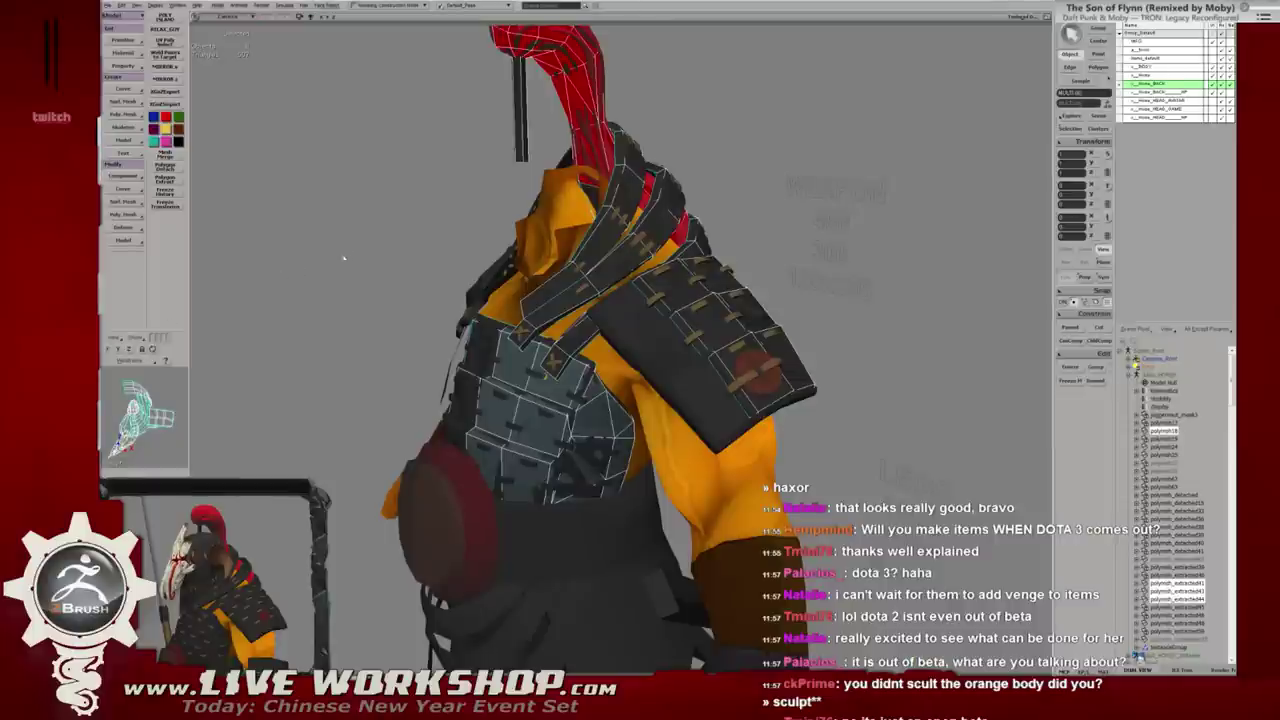
mouse_move(360, 249)
mouse_down()
mouse_move(541, 281)
mouse_move(517, 275)
mouse_up()
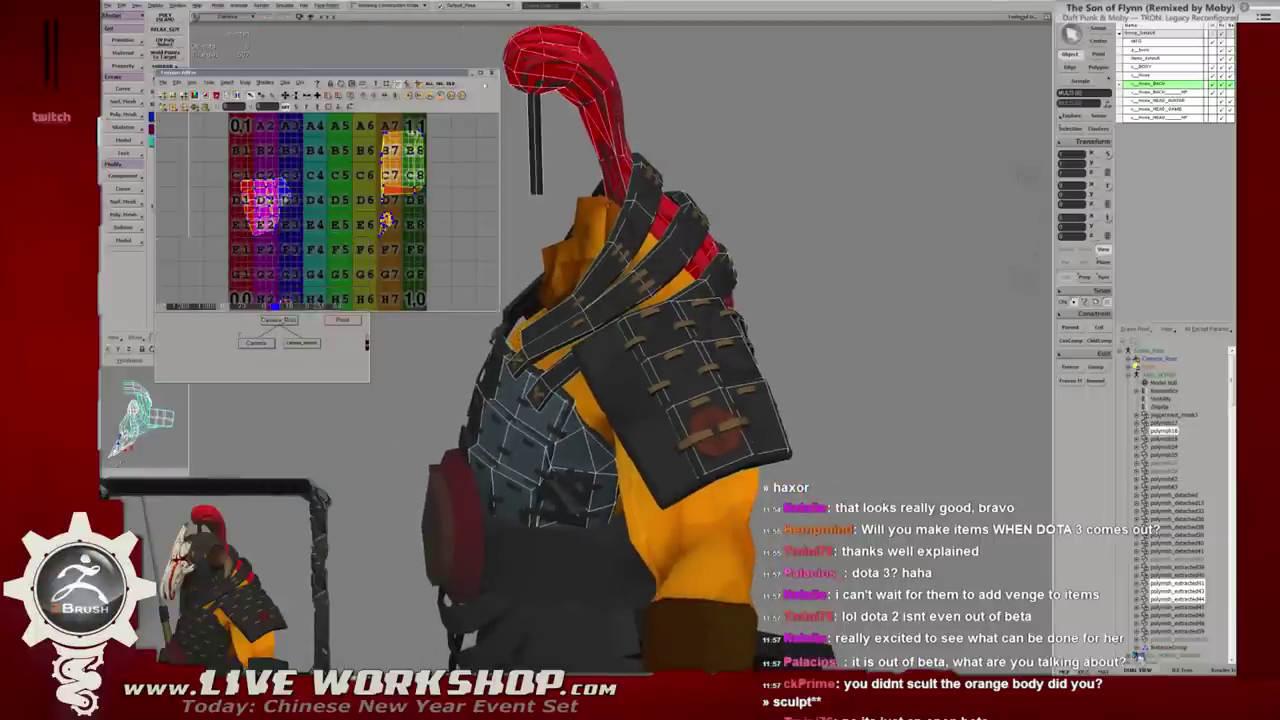
mouse_move(430, 262)
alt+mouse_down()
mouse_move(395, 258)
mouse_move(497, 280)
alt+mouse_up()
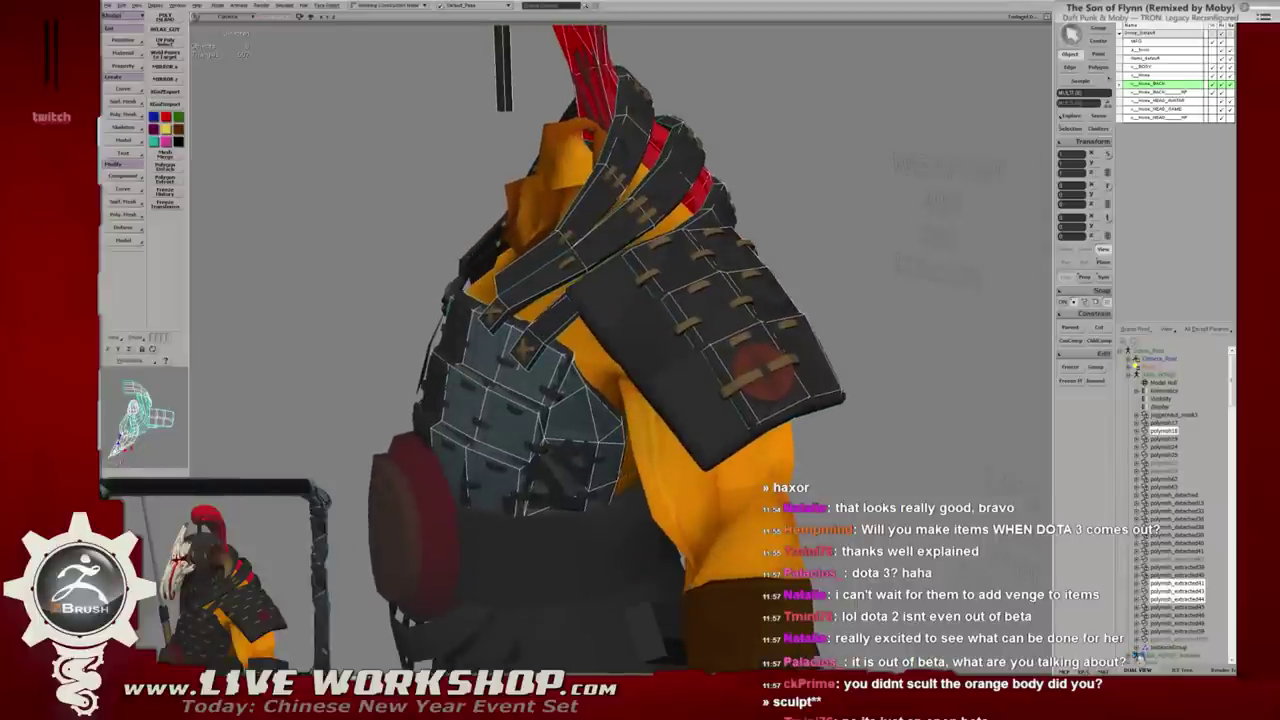
alt+middle_drag(817, 191, 645, 170)
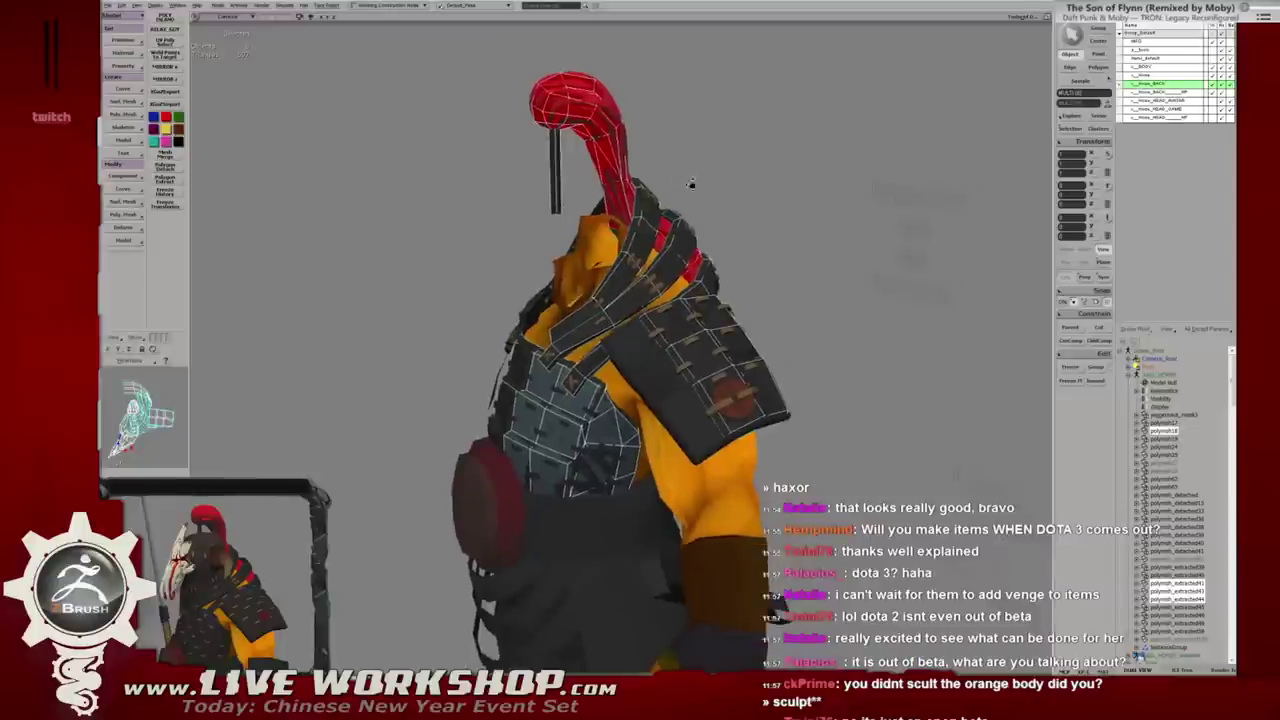
drag(645, 170, 544, 387)
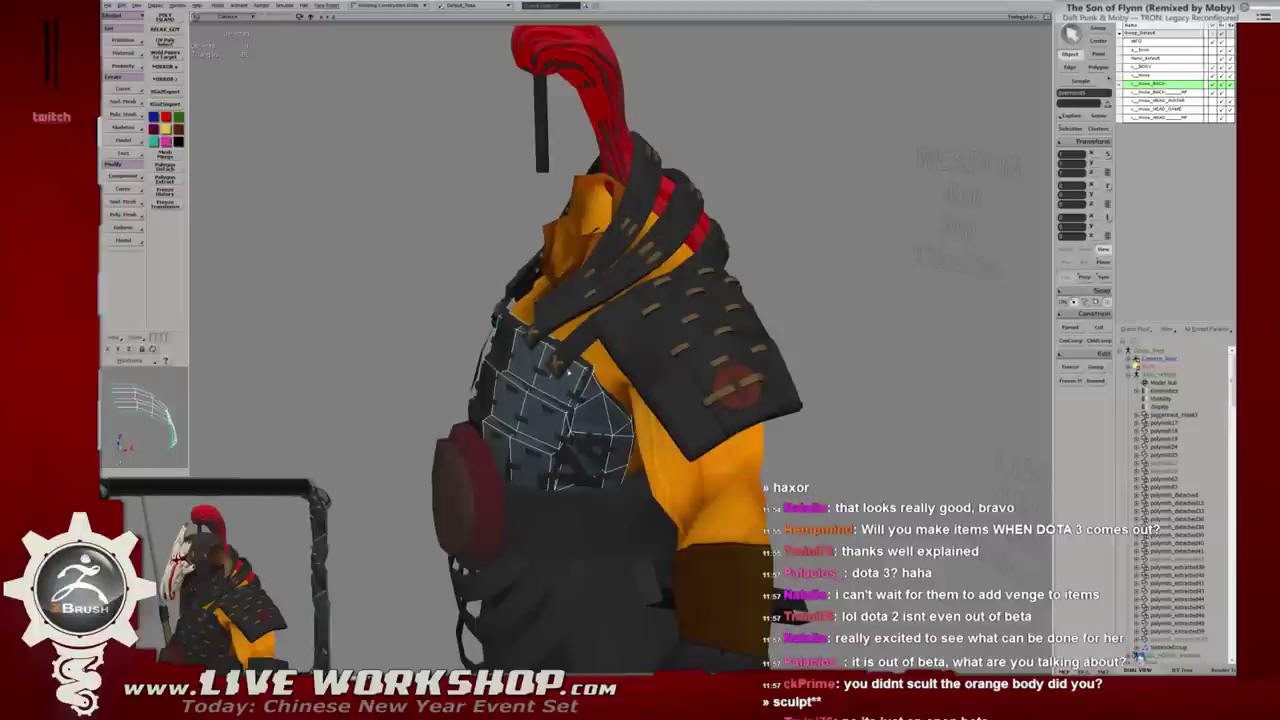
shift+click(669, 295)
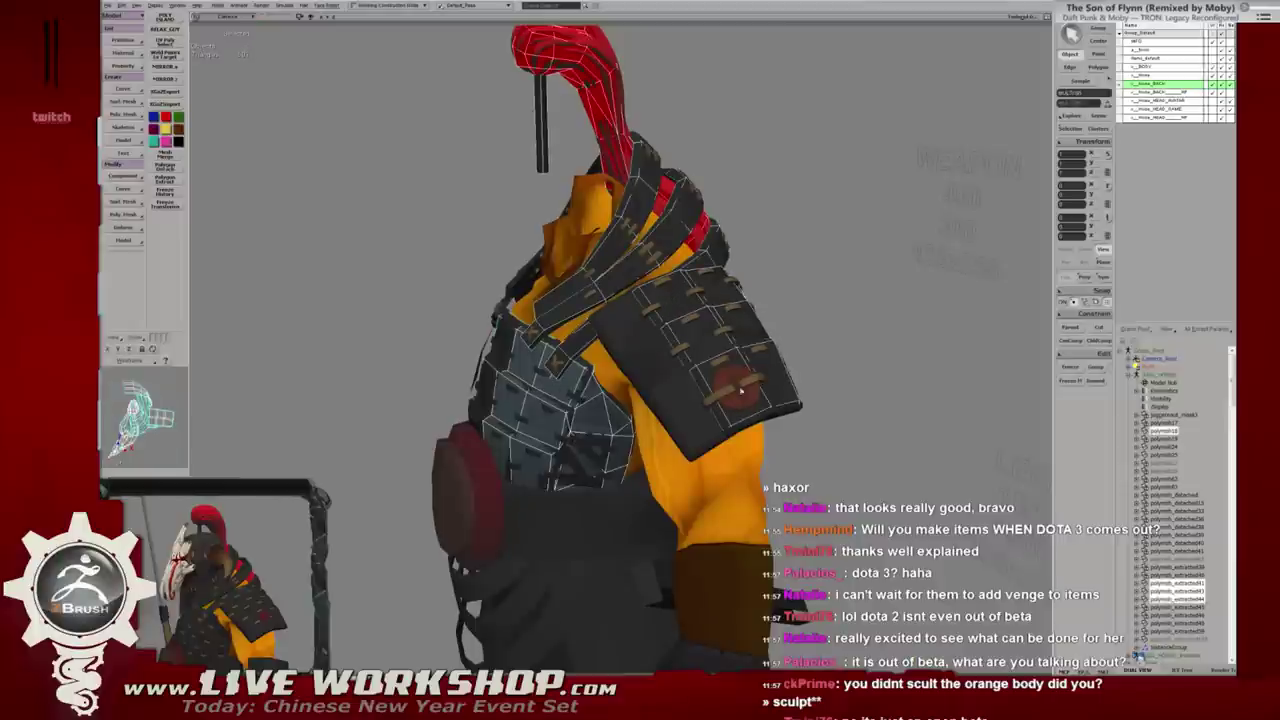
mouse_move(745, 351)
mouse_down()
mouse_move(657, 341)
mouse_move(650, 300)
mouse_move(662, 313)
mouse_move(648, 302)
mouse_move(652, 354)
mouse_up()
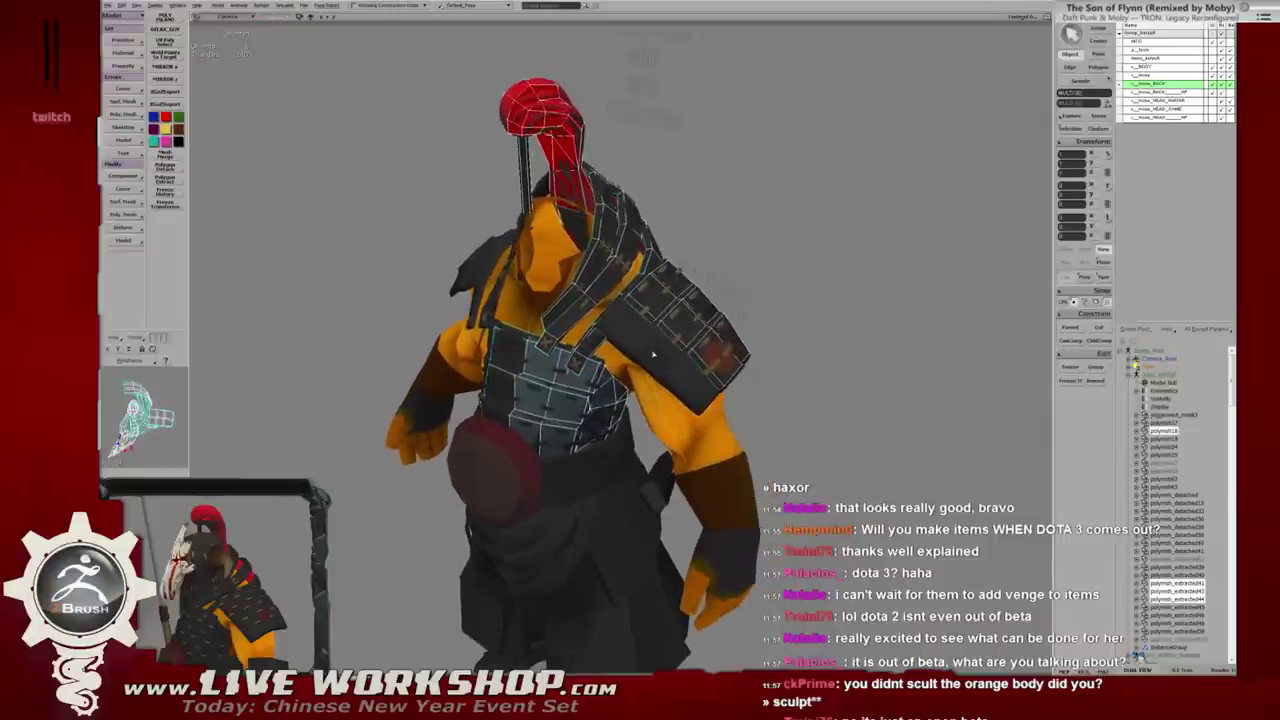
alt+click(652, 354)
alt+click(635, 337)
alt+click(631, 335)
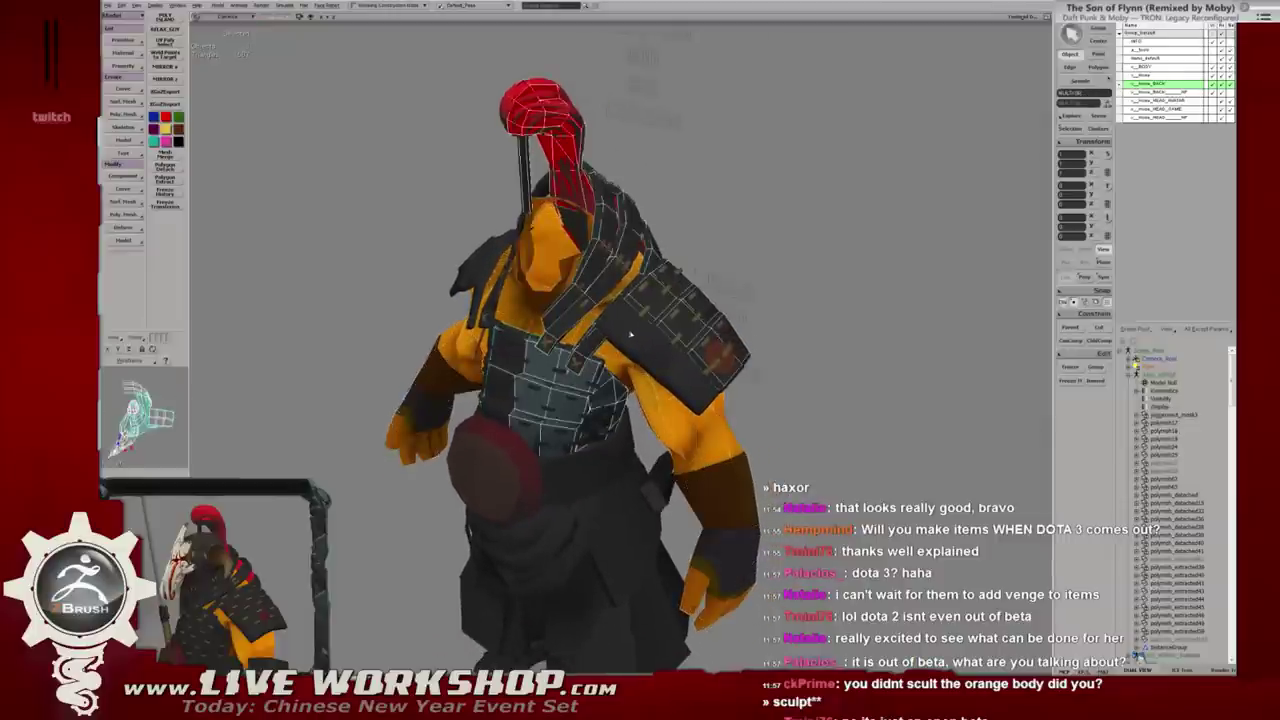
mouse_move(631, 335)
alt+mouse_down()
mouse_move(684, 354)
mouse_move(719, 289)
alt+mouse_up()
alt+click(684, 354)
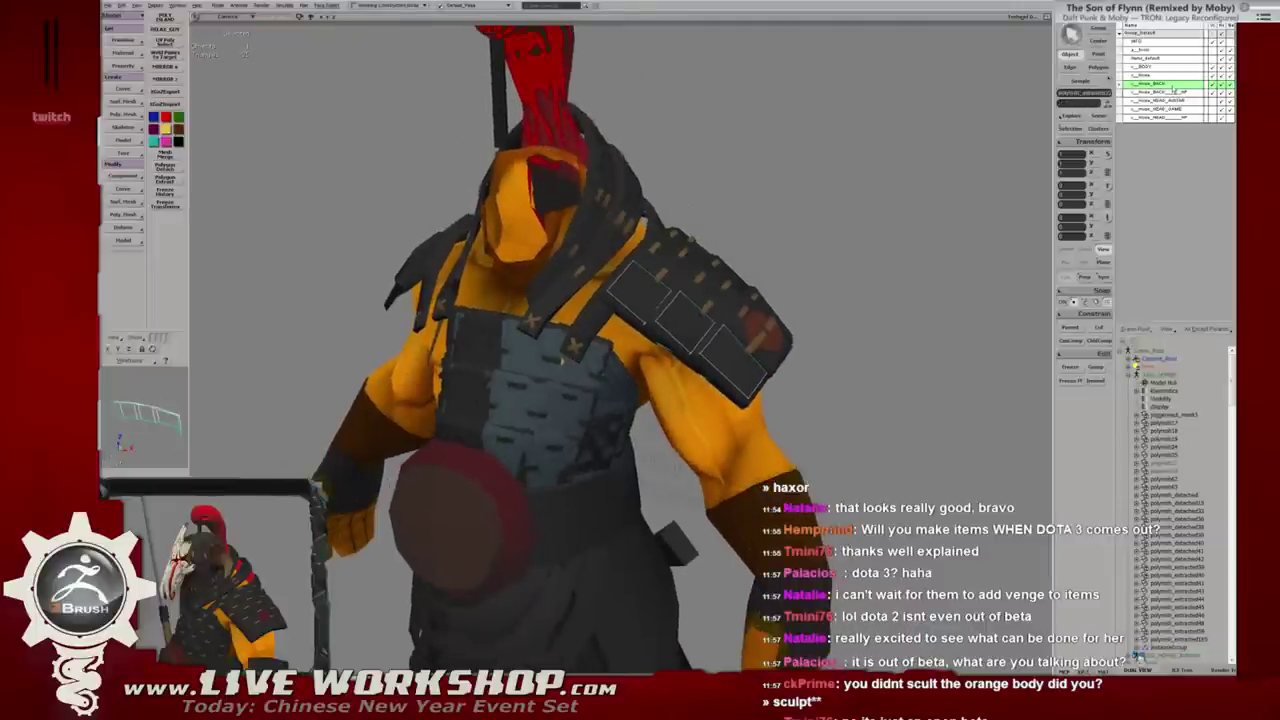
right_click(1172, 90)
click(1176, 101)
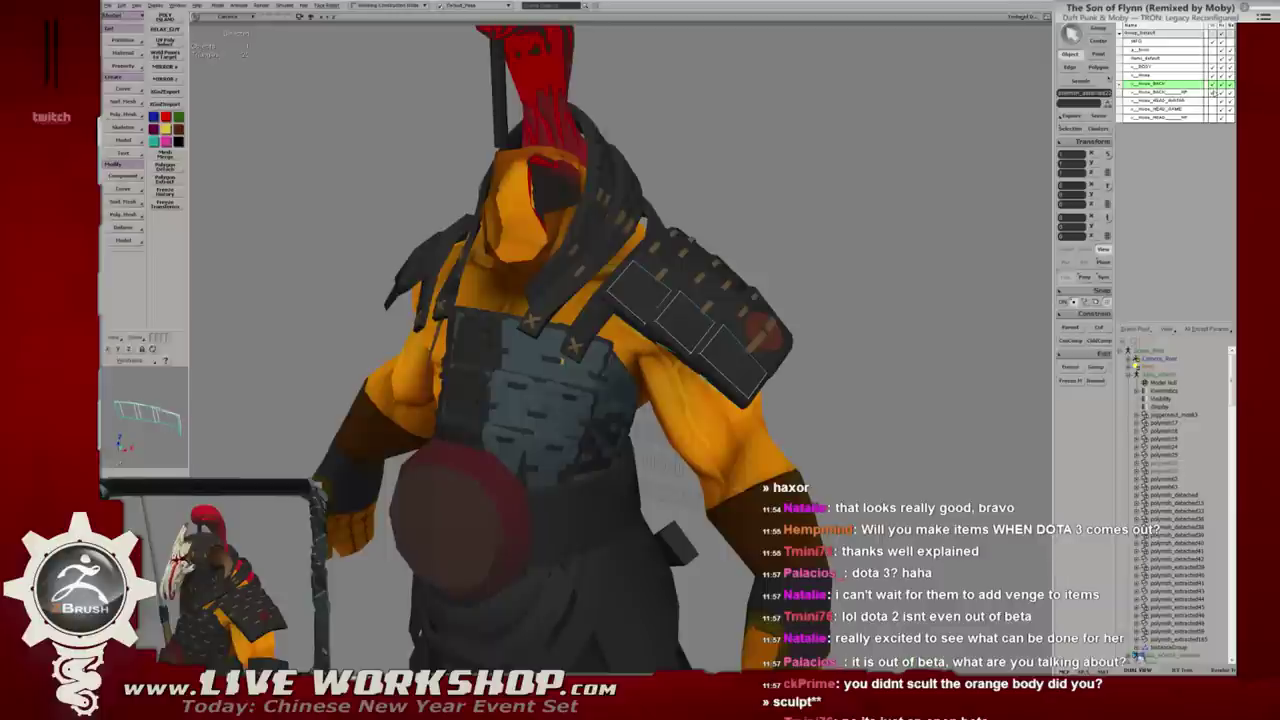
click(604, 311)
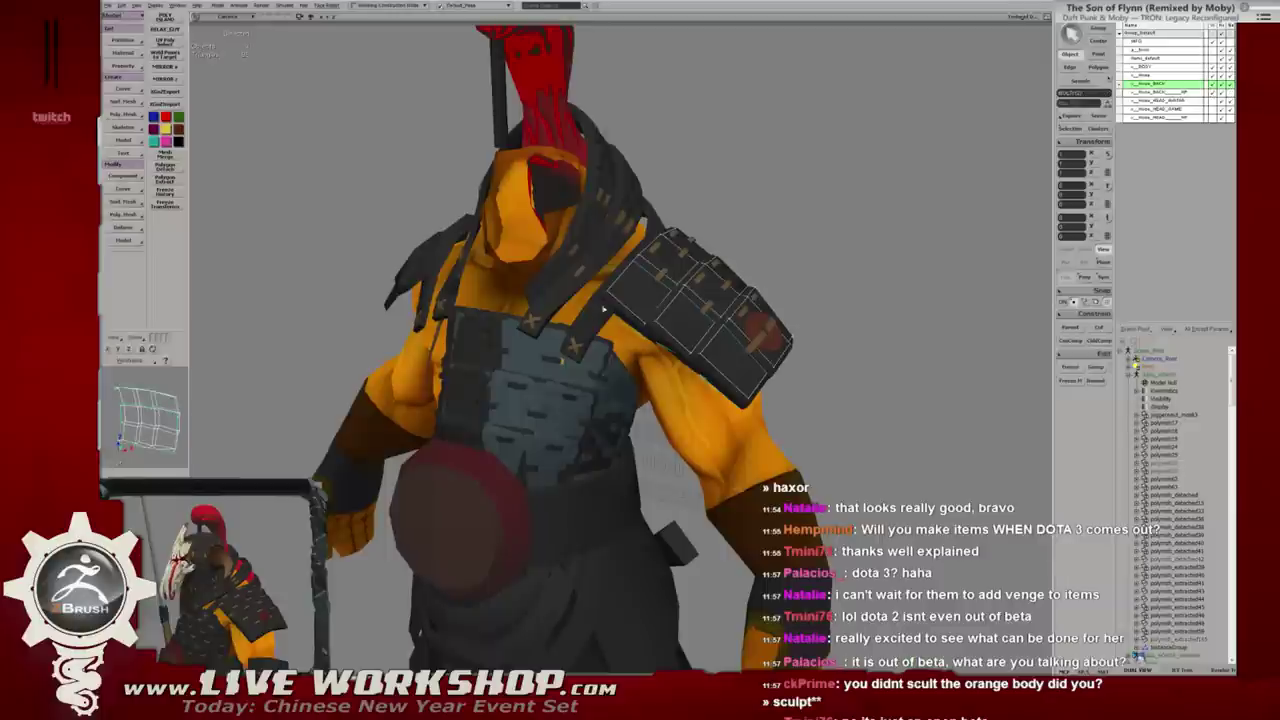
click(566, 378)
alt+drag(566, 378, 645, 313)
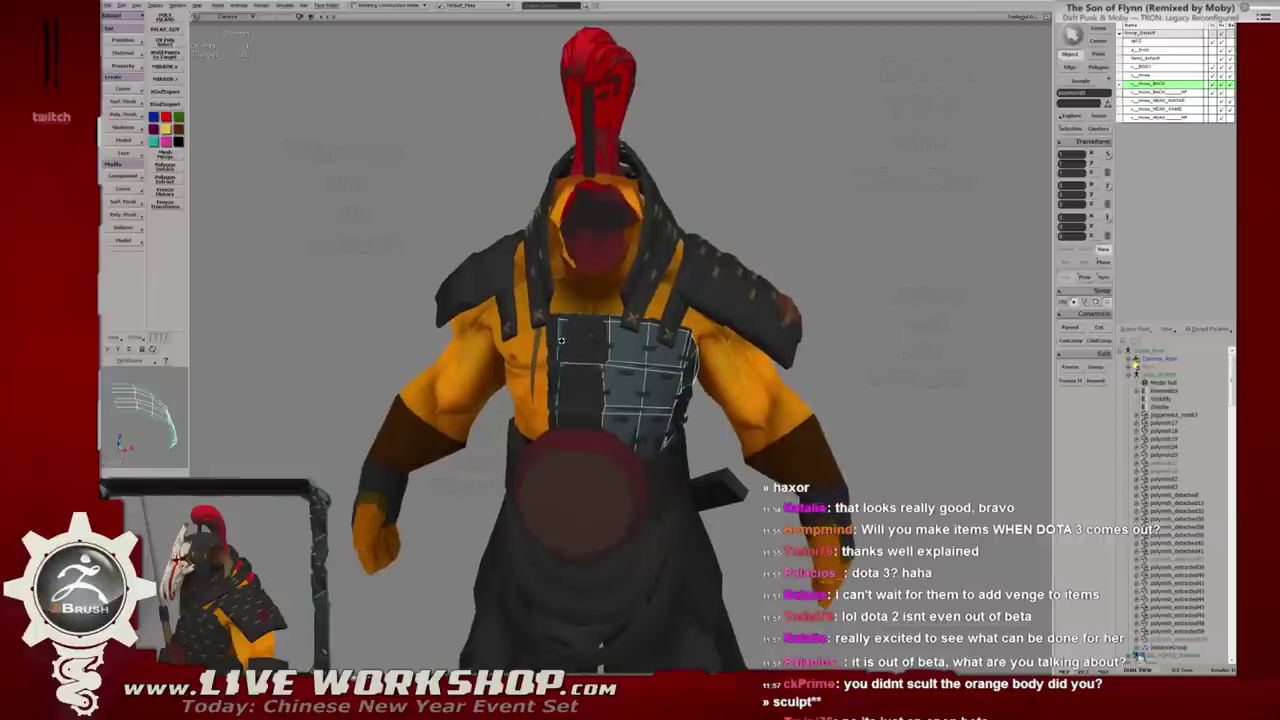
click(606, 306)
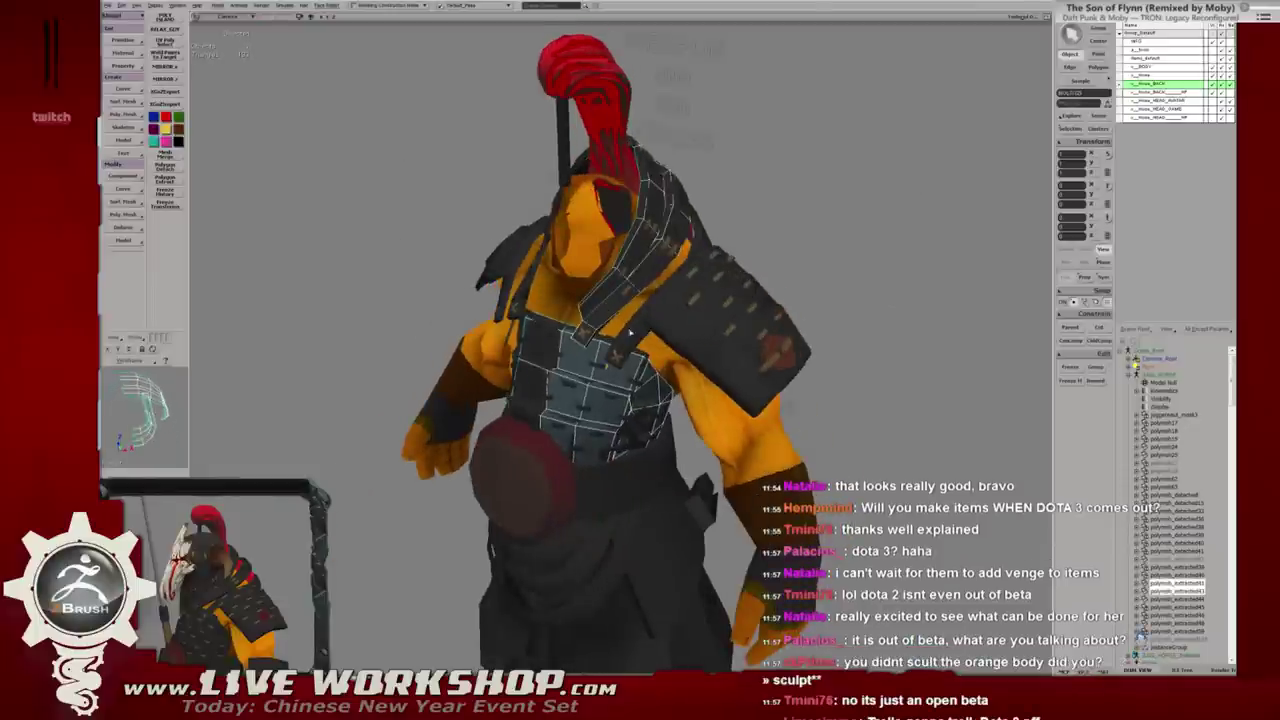
alt+drag(606, 308, 682, 319)
click(1212, 95)
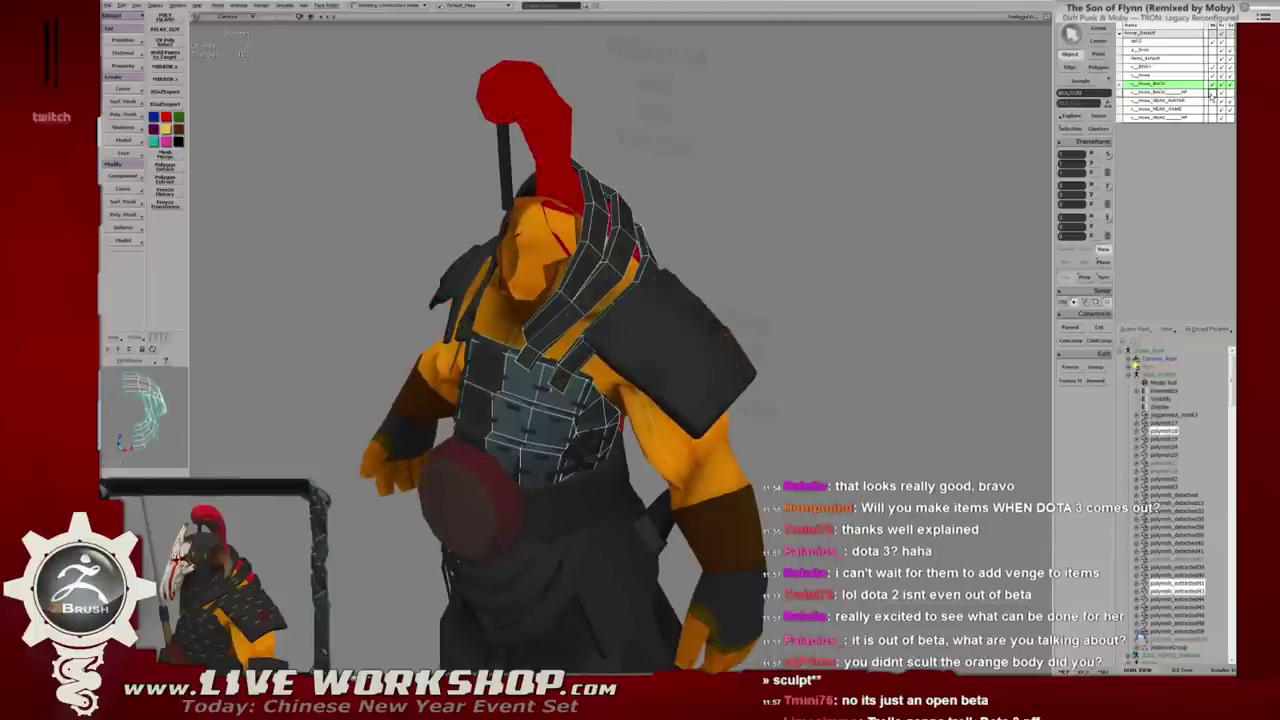
alt+middle_drag(756, 257, 576, 307)
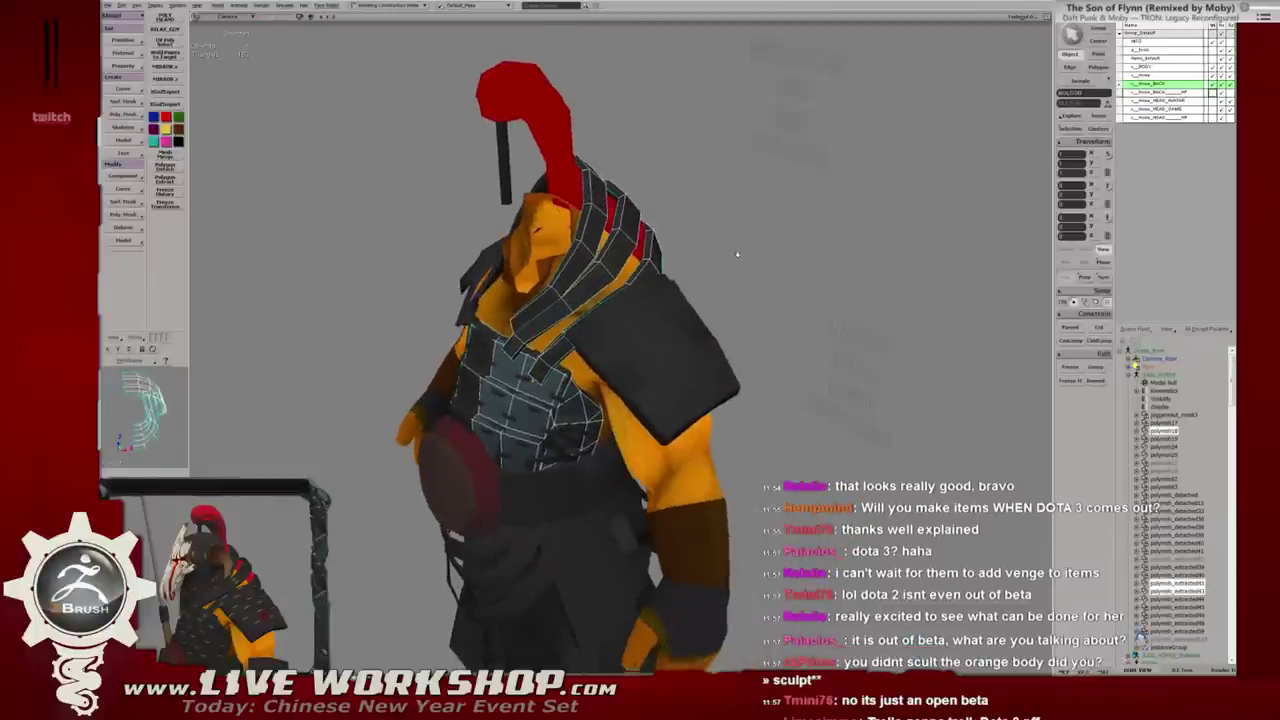
alt+drag(576, 307, 689, 312)
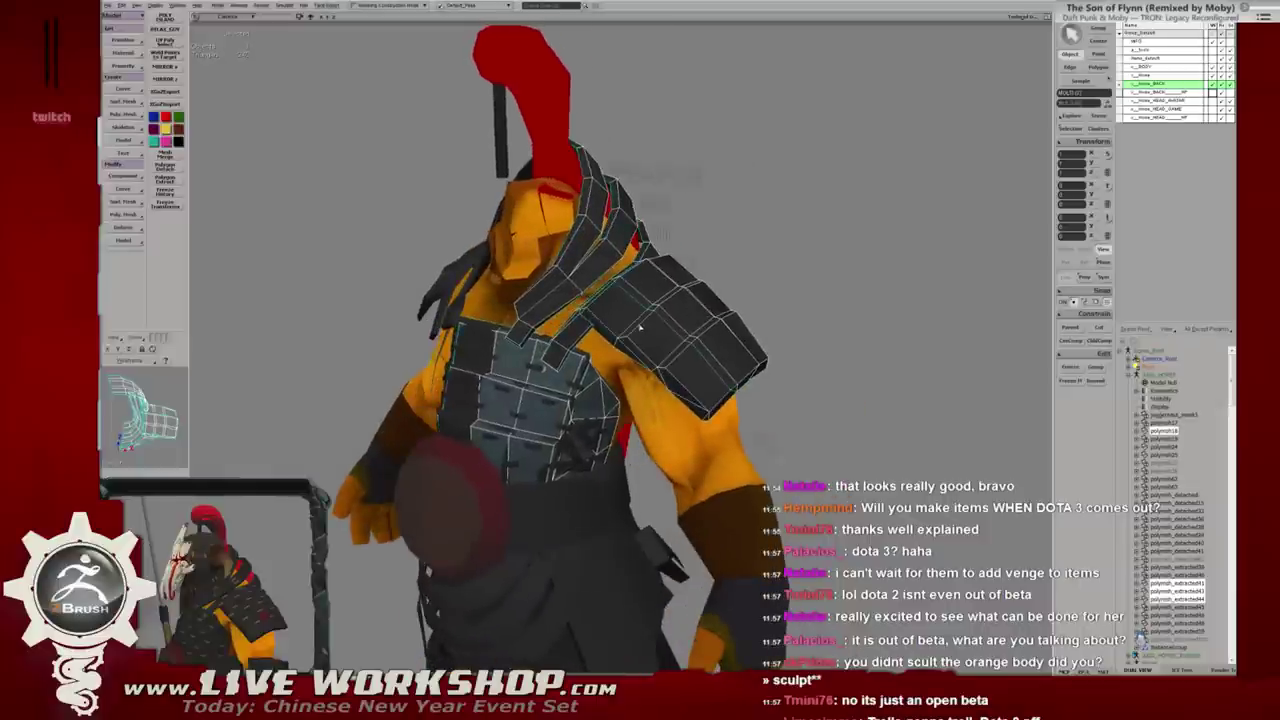
alt+drag(751, 246, 700, 250)
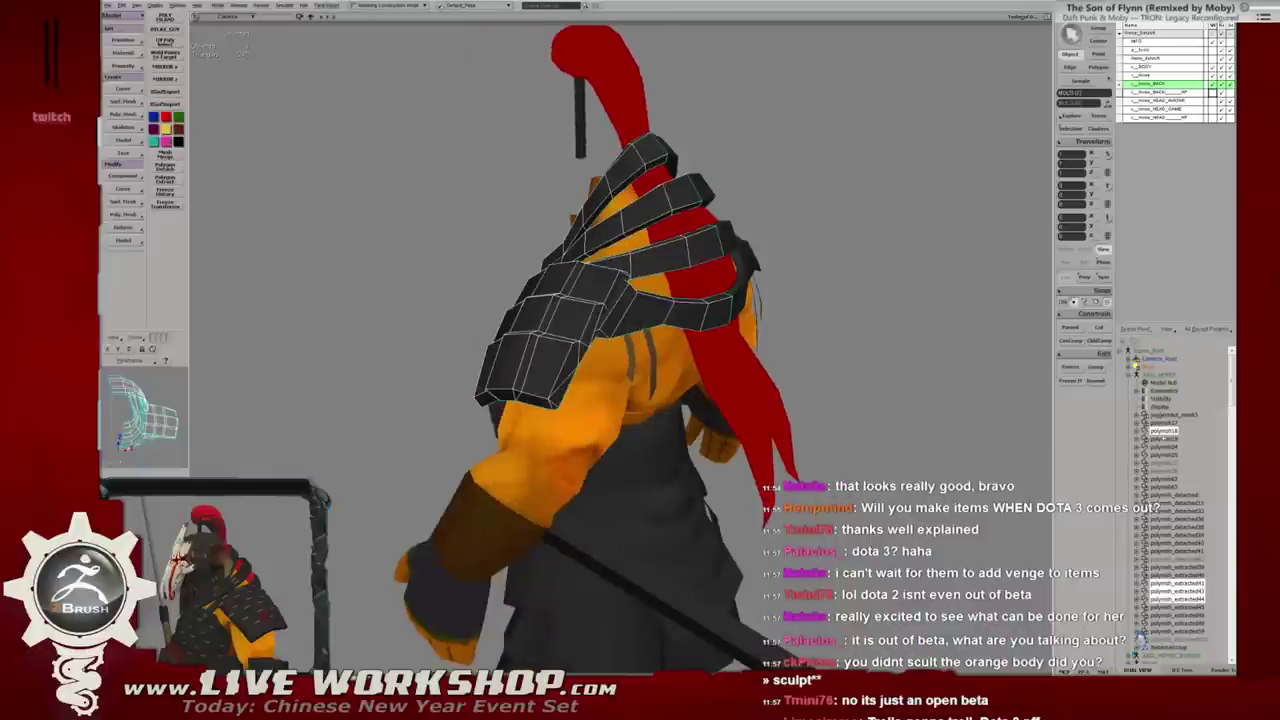
key(shift+f)
drag(893, 342, 703, 340)
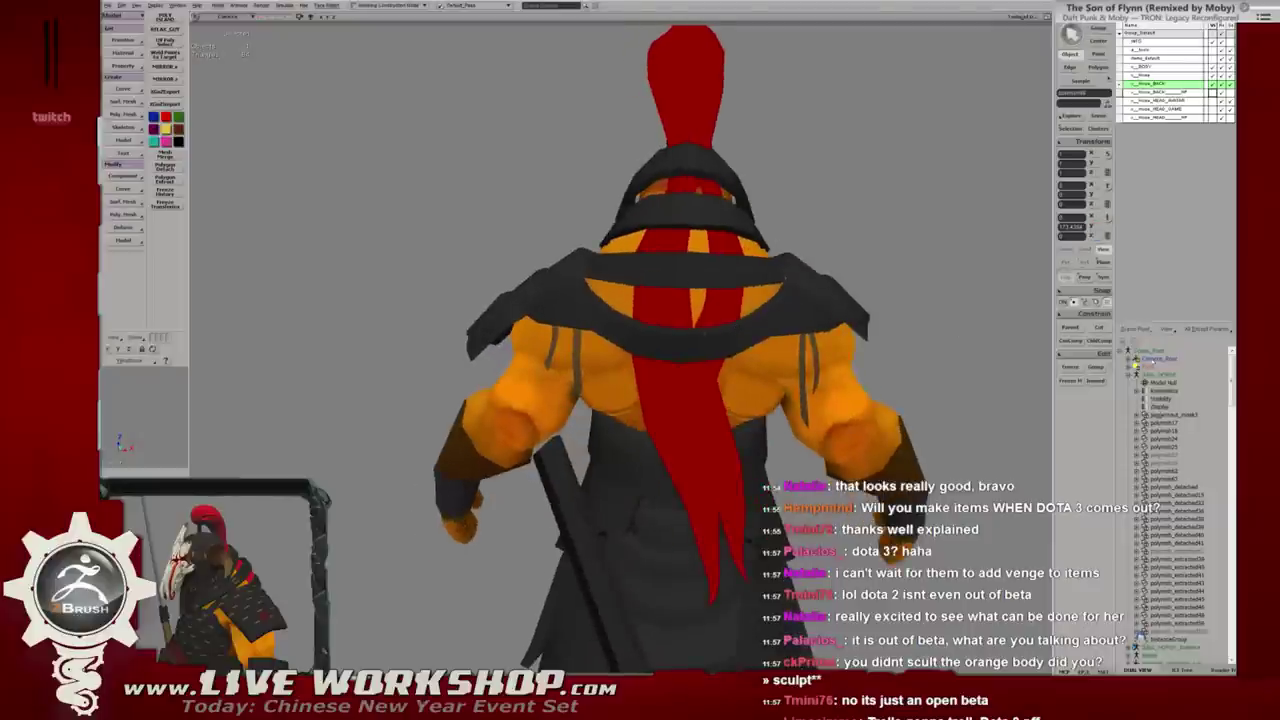
alt+click(731, 276)
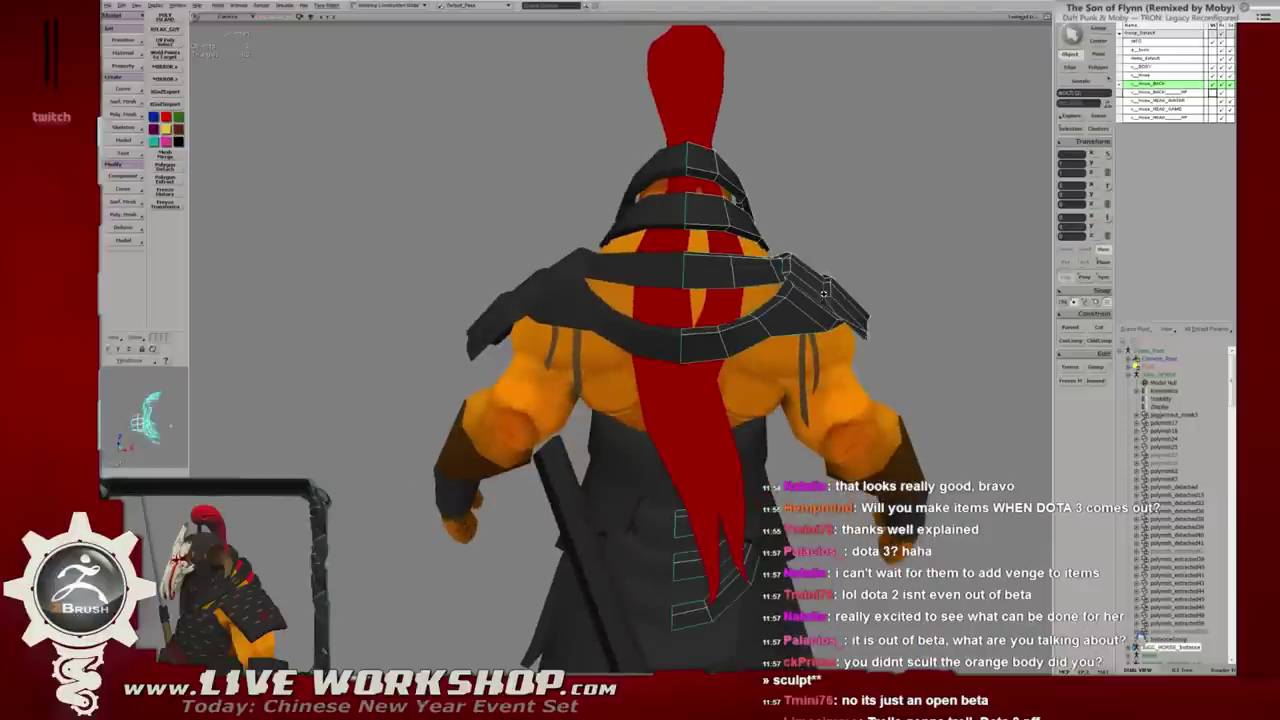
mouse_move(824, 293)
mouse_down()
mouse_move(554, 336)
mouse_move(673, 334)
mouse_up()
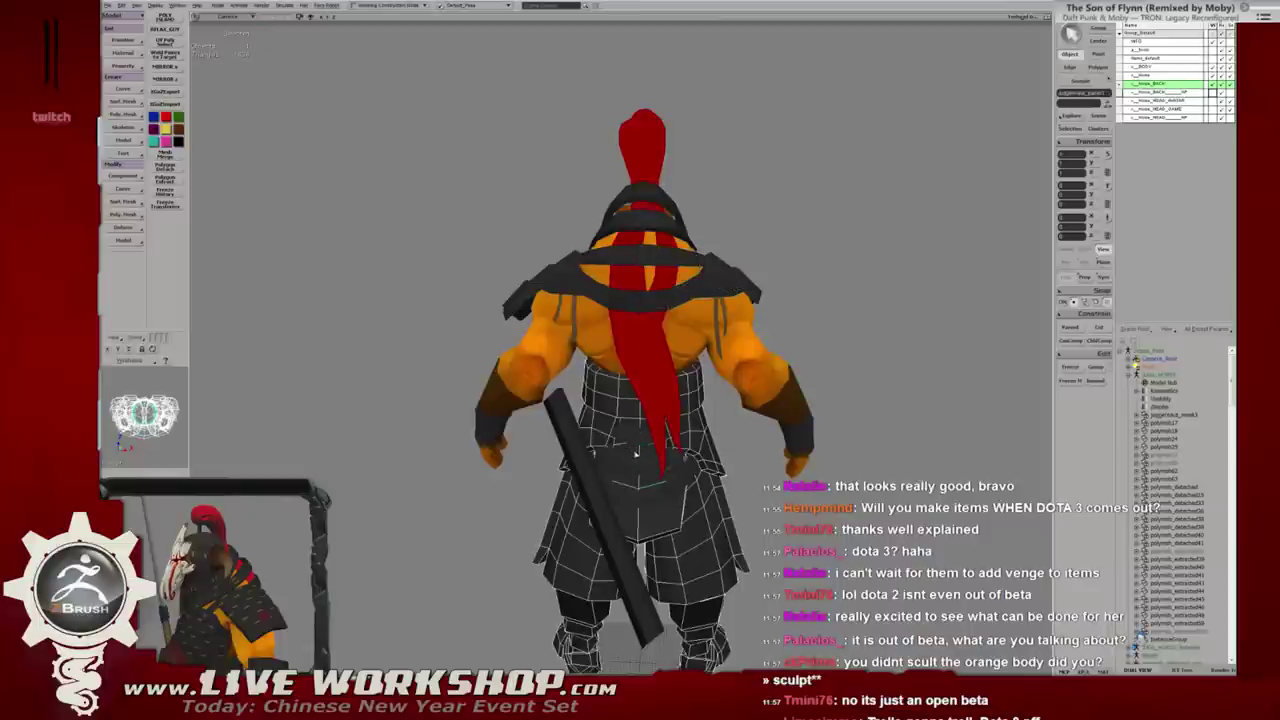
alt+click(500, 450)
alt+click(660, 467)
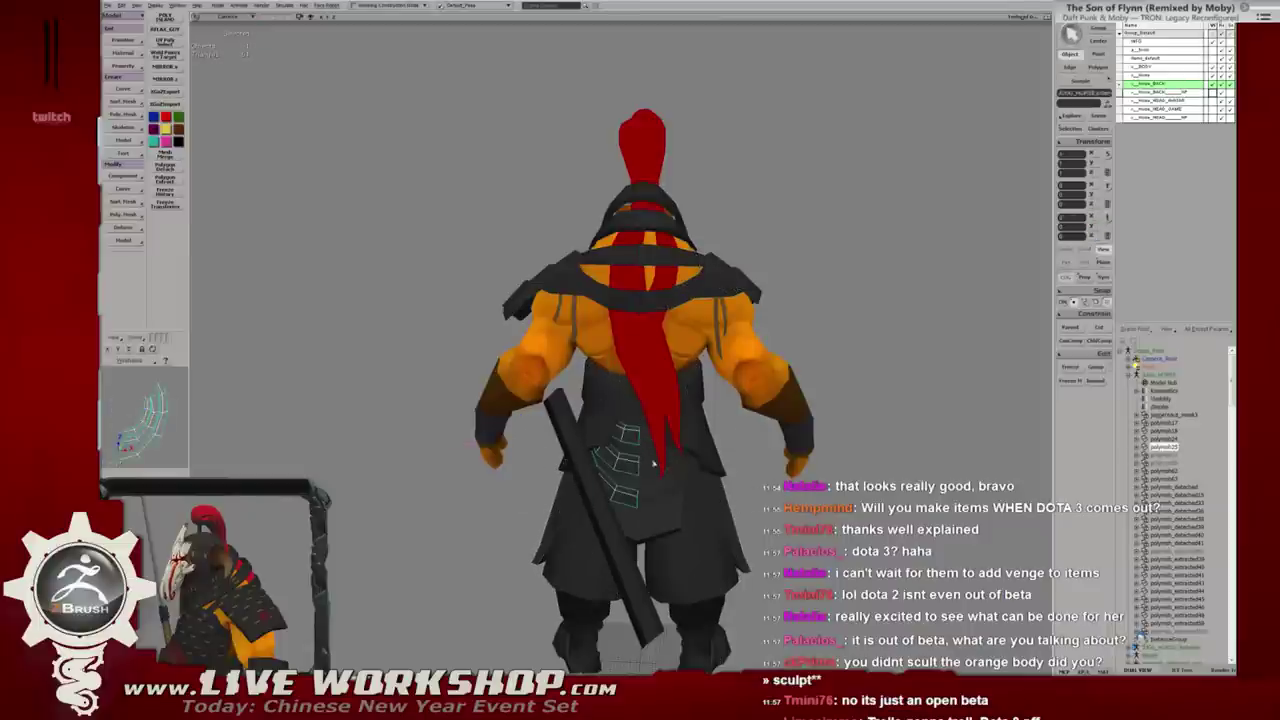
alt+click(620, 258)
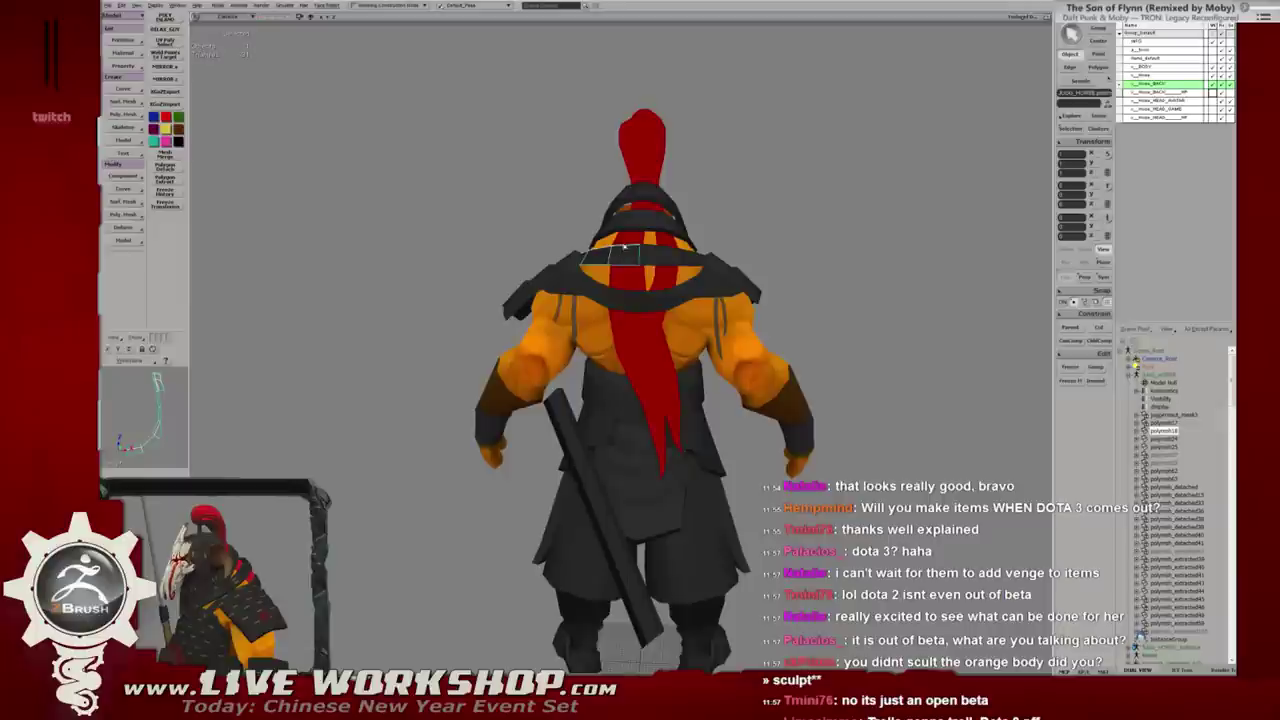
alt+click(611, 297)
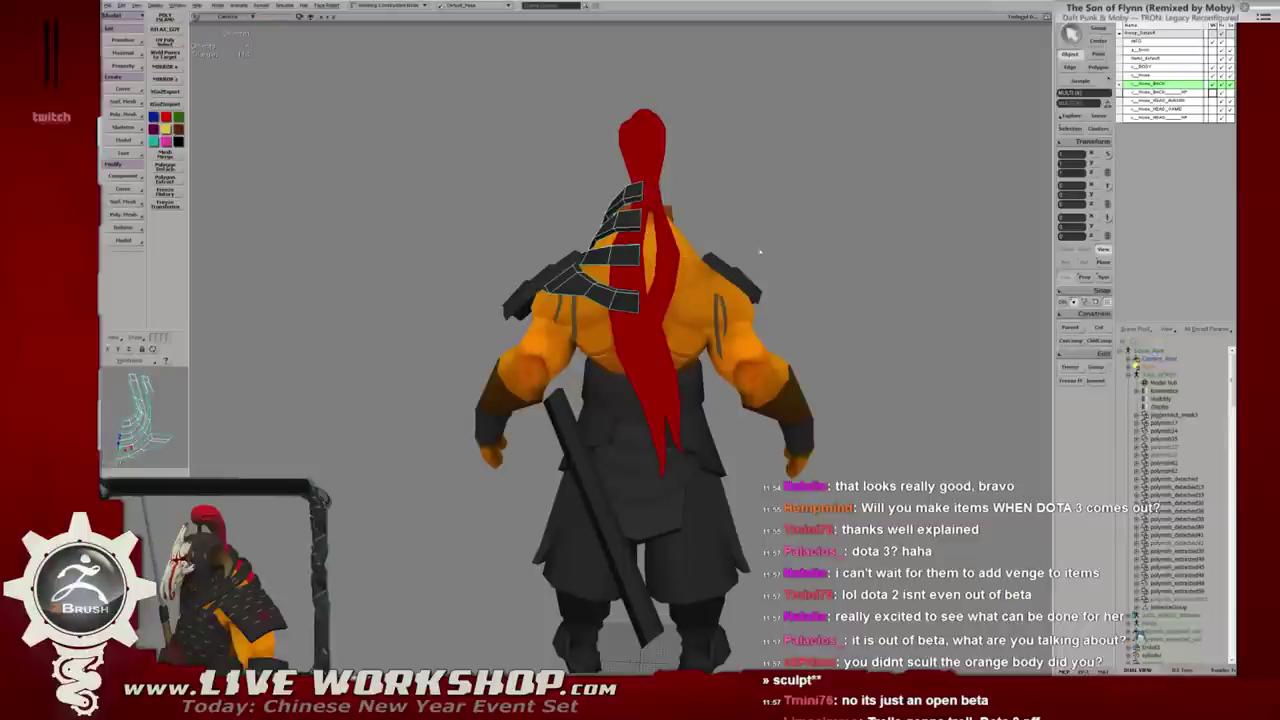
mouse_move(880, 296)
mouse_down()
mouse_move(514, 296)
mouse_move(624, 350)
mouse_move(650, 310)
mouse_move(566, 330)
mouse_move(687, 322)
mouse_move(644, 323)
mouse_move(795, 385)
mouse_up()
alt+click(664, 300)
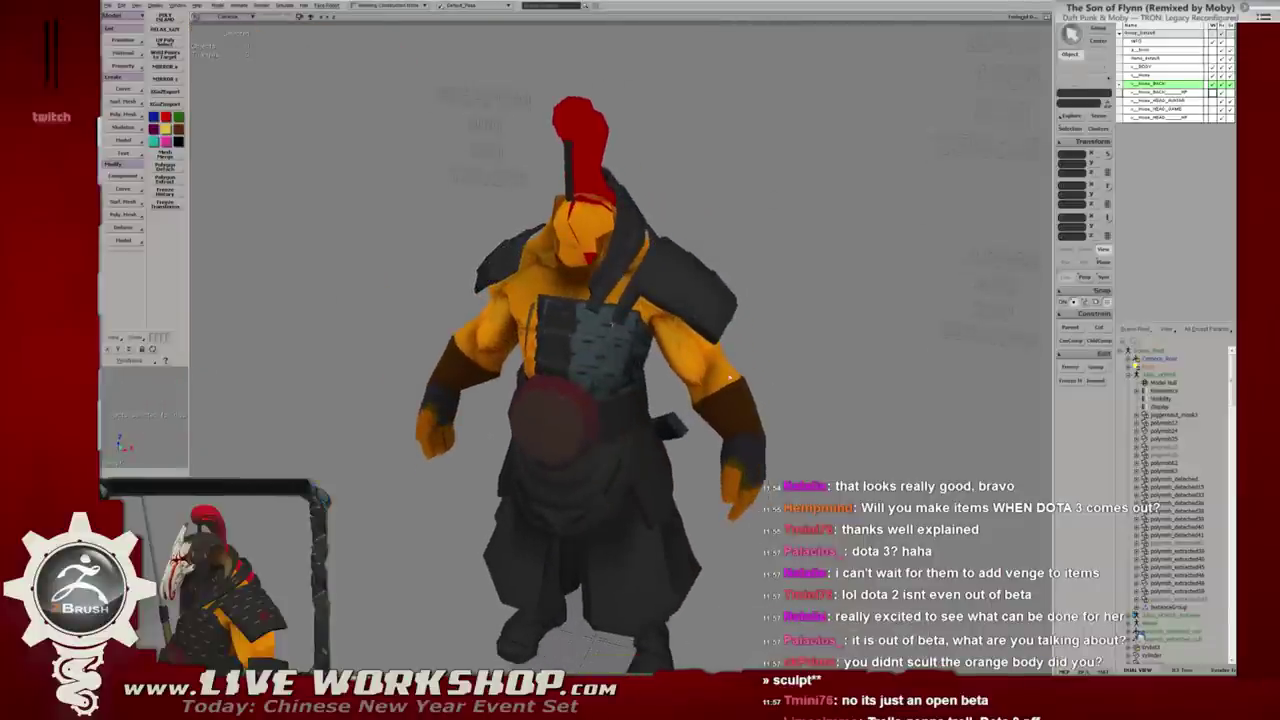
Mirror the shoulder strap to the other side of the chest plate and check it in wireframe.
mouse_move(797, 388)
mouse_down()
mouse_move(662, 340)
mouse_move(638, 369)
mouse_move(341, 183)
mouse_up()
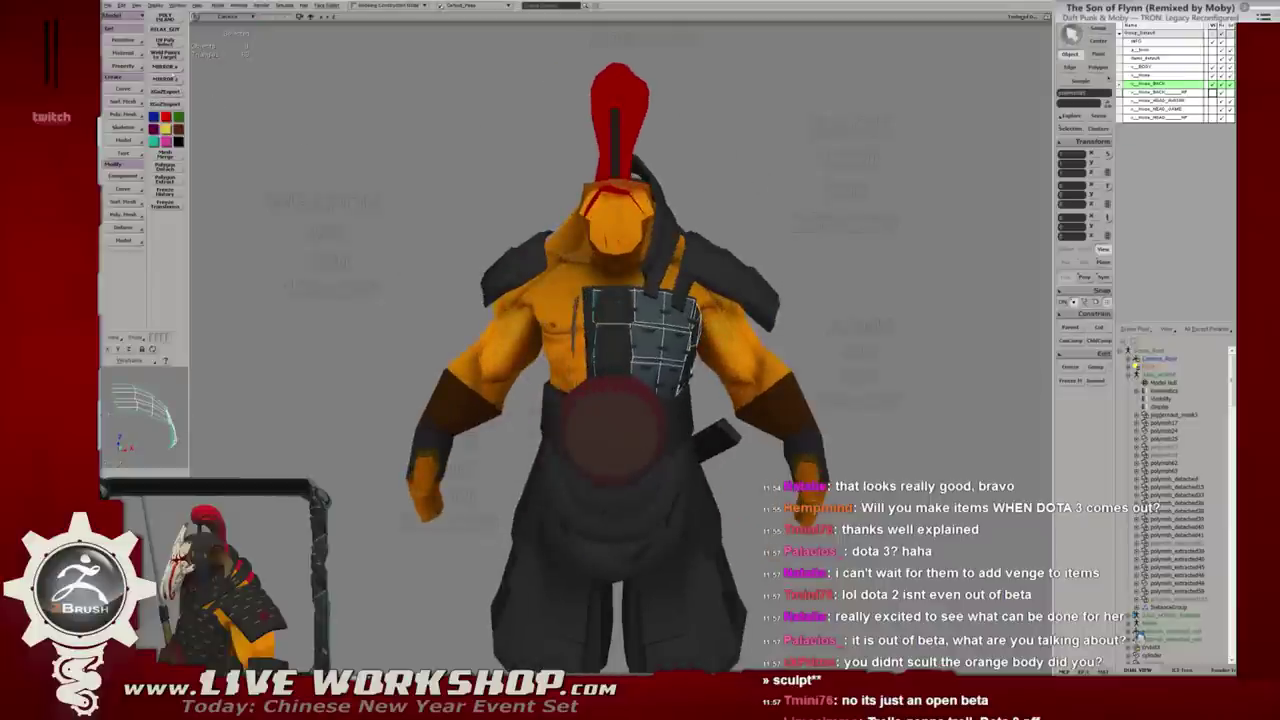
drag(590, 230, 596, 242)
alt+click(660, 241)
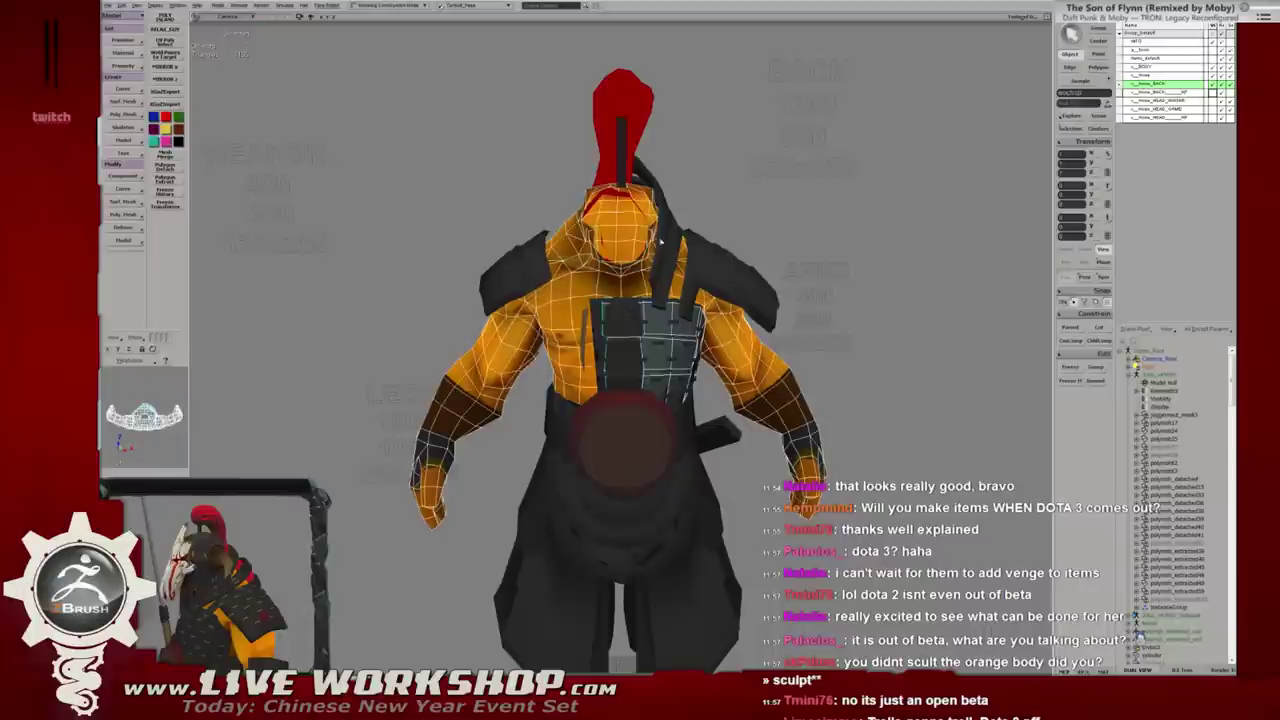
alt+click(668, 254)
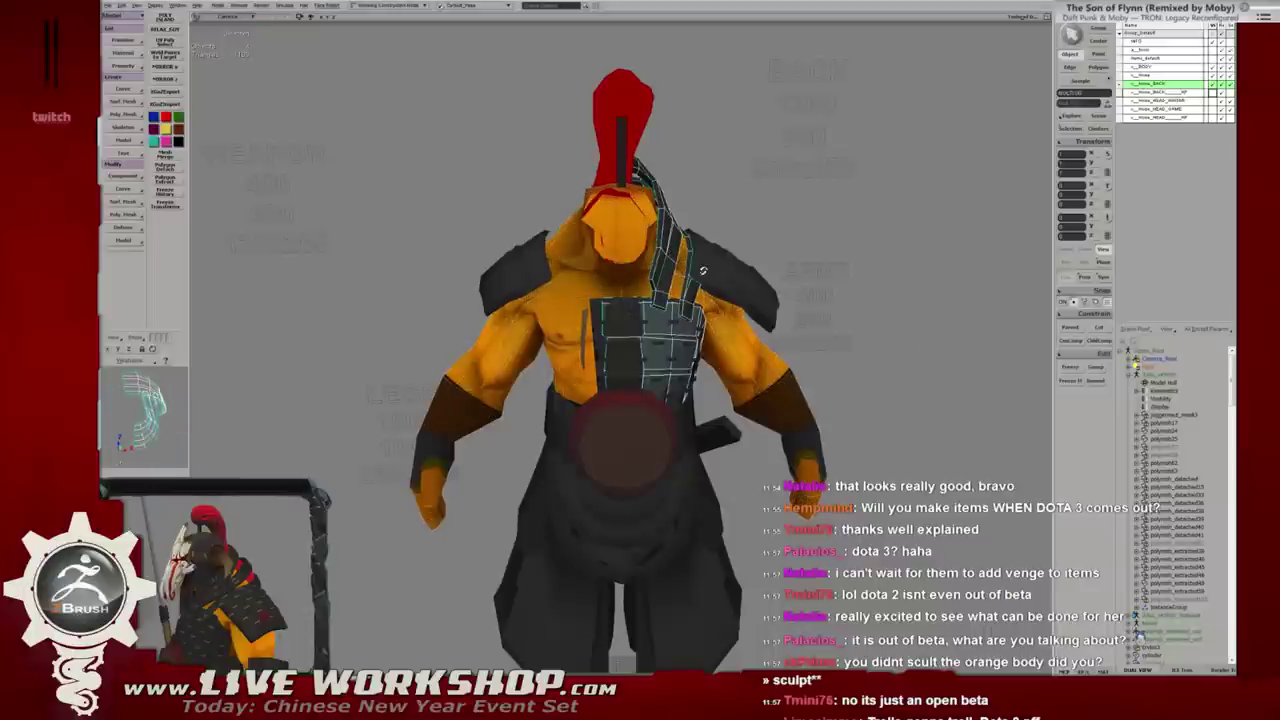
mouse_move(703, 270)
mouse_down()
mouse_move(588, 293)
mouse_move(275, 222)
mouse_up()
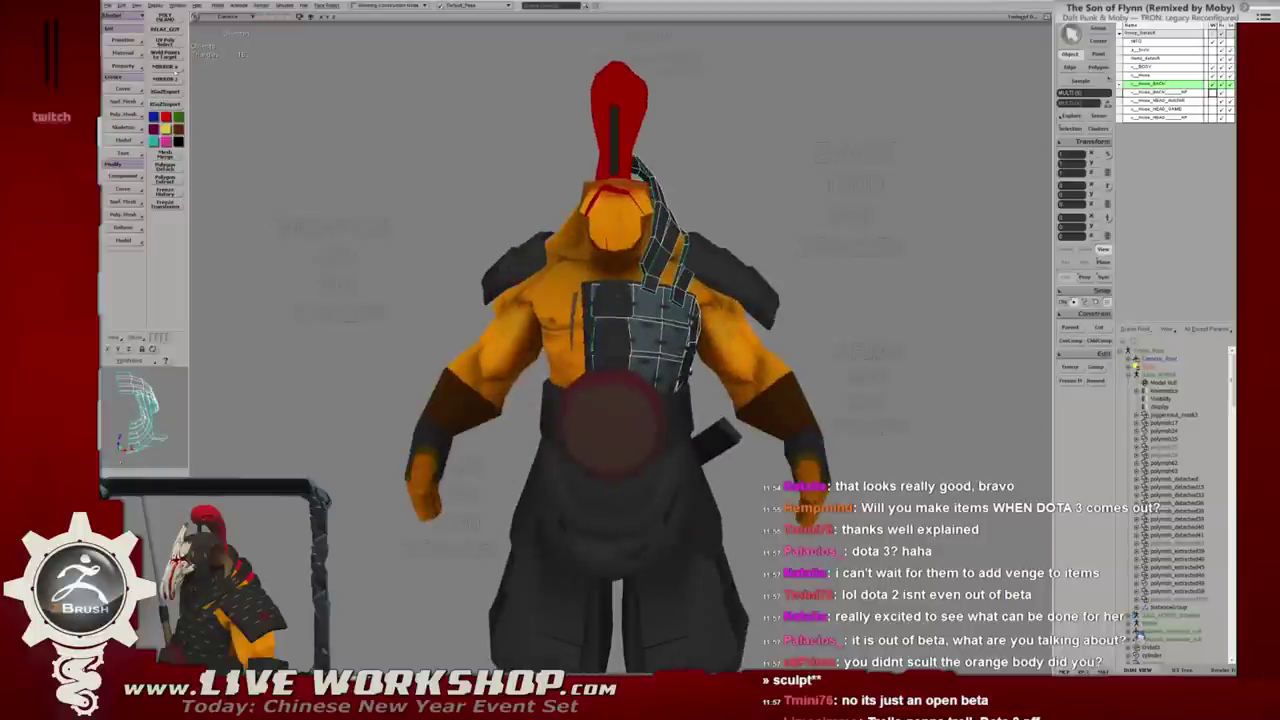
click(175, 77)
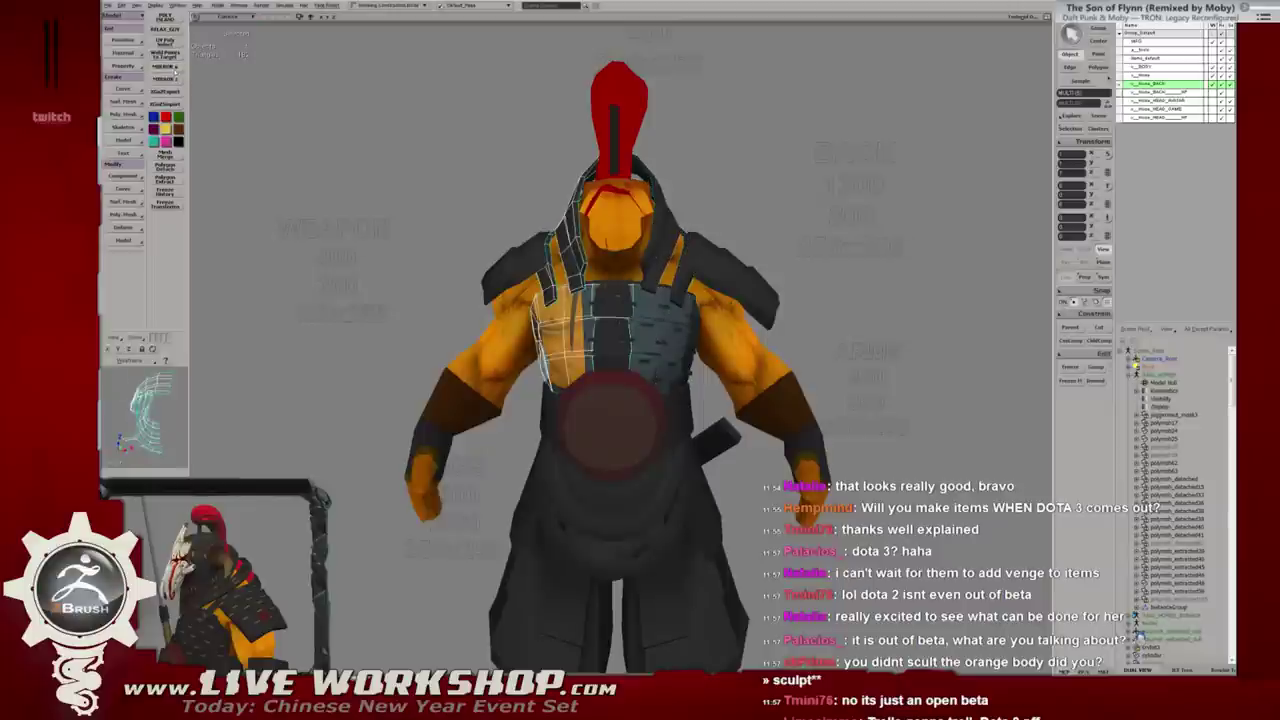
key(F3)
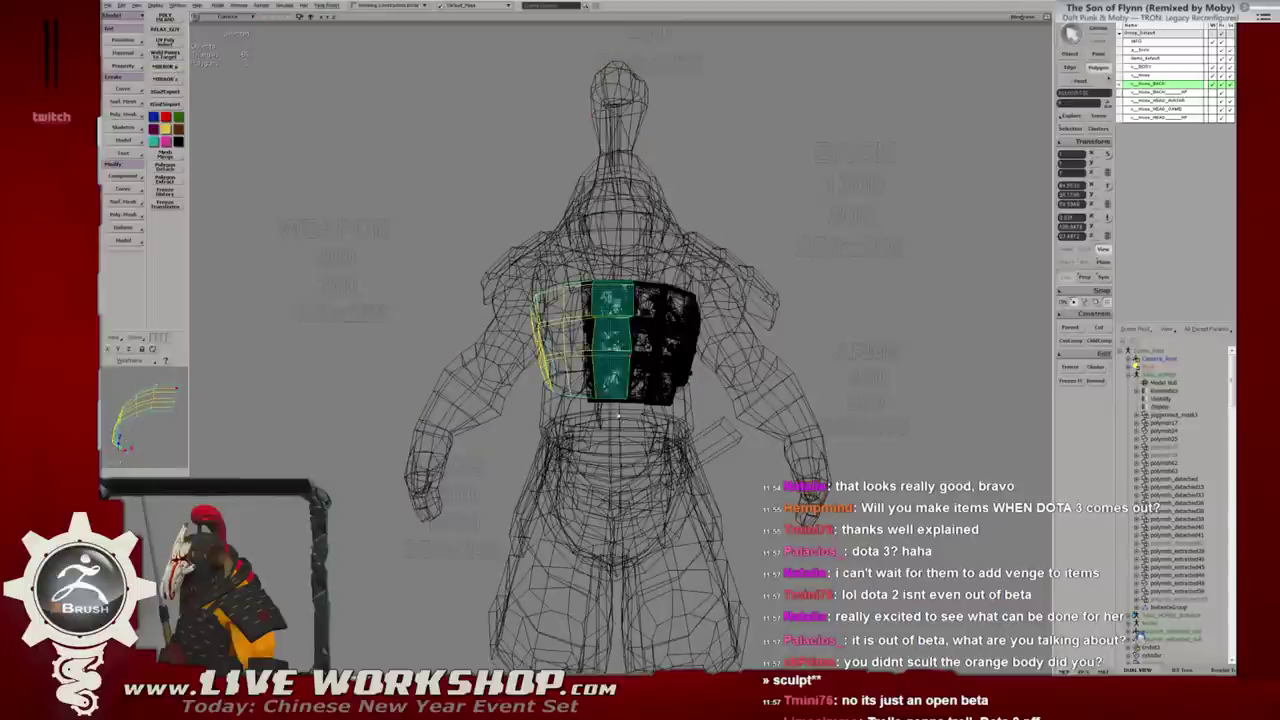
key(F3)
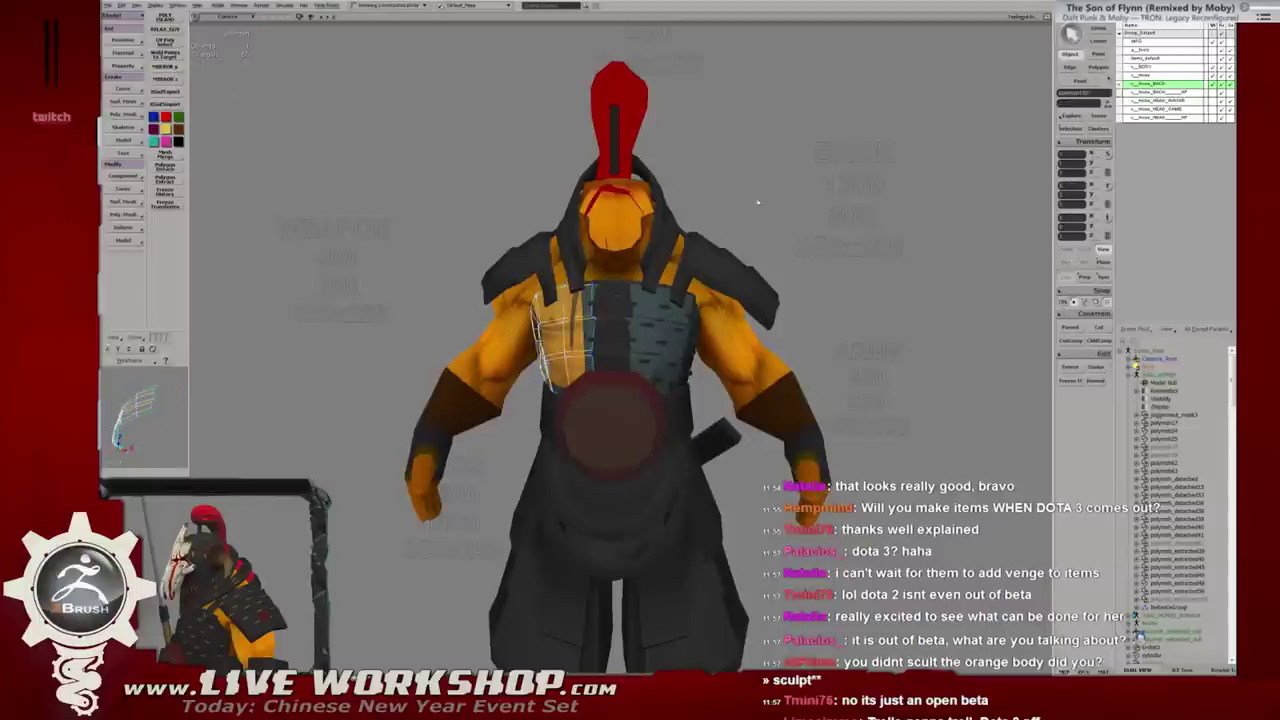
Set the back scarf mesh to X-ray display.
alt+middle_drag(610, 420, 672, 288)
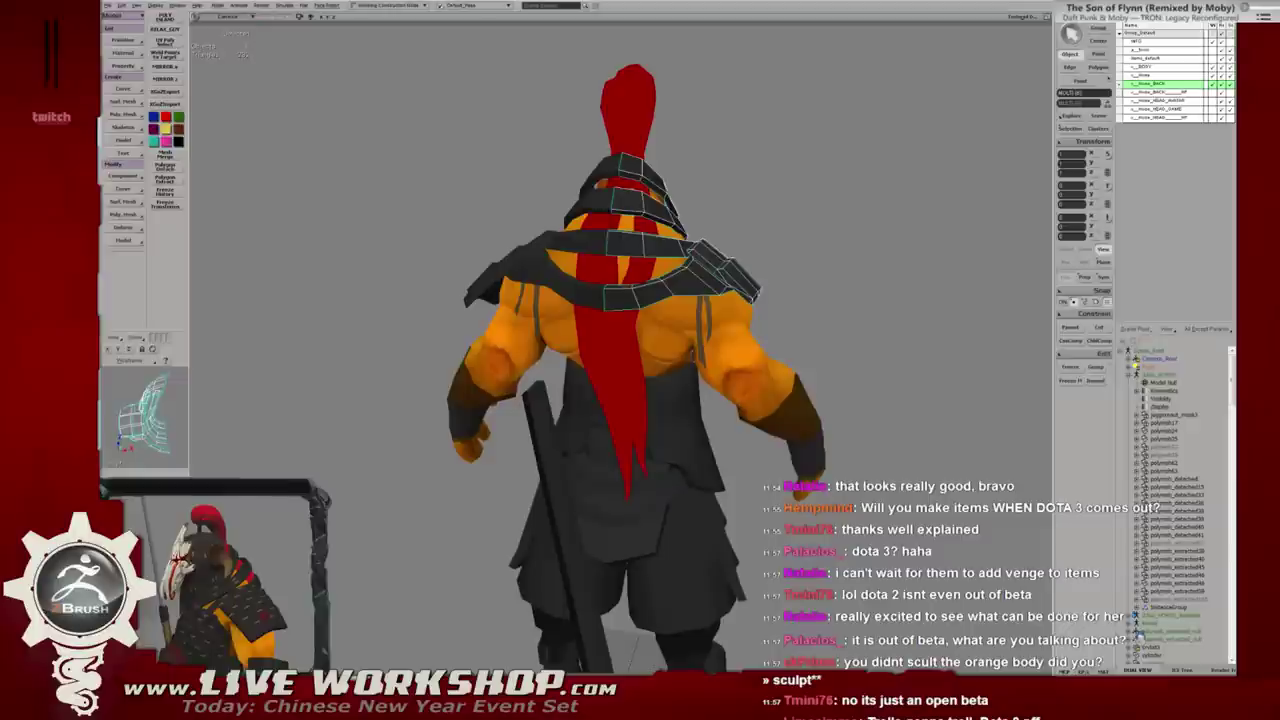
key(alt+x)
alt+middle_drag(867, 223, 786, 230)
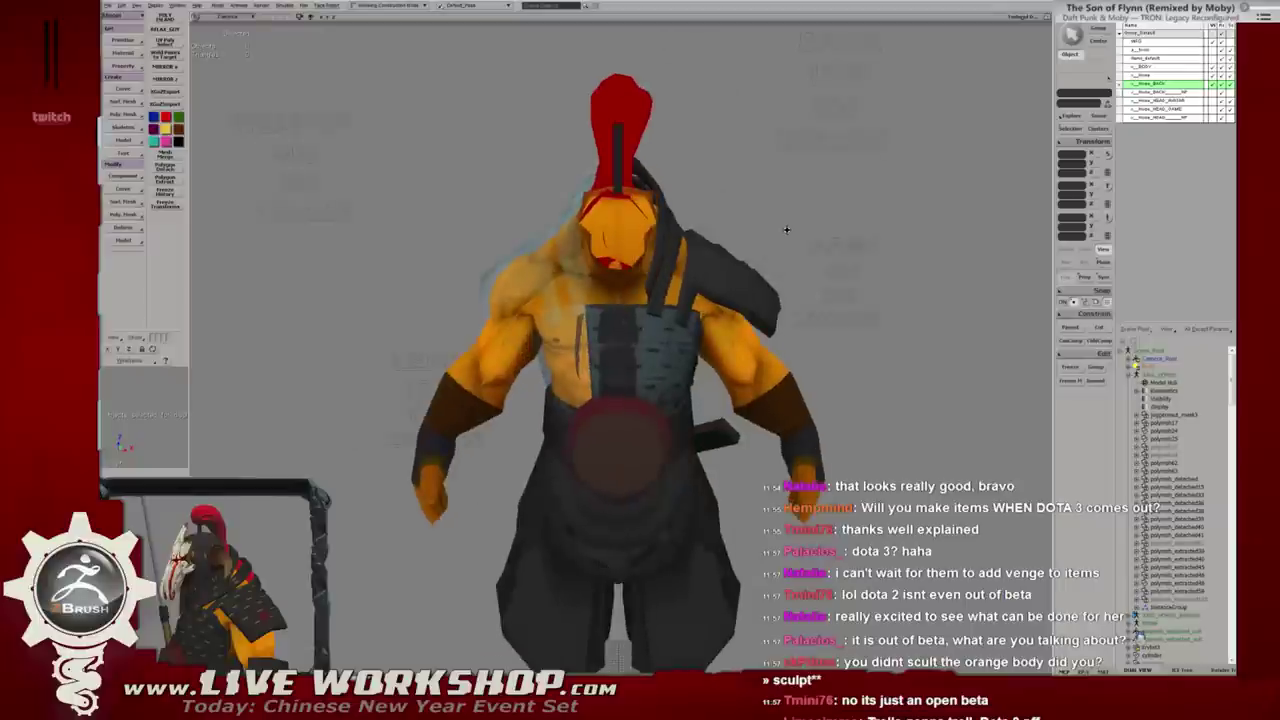
Select the textured chest plate and move it off the visible layer.
scroll(791, 237, up, 2)
click(586, 280)
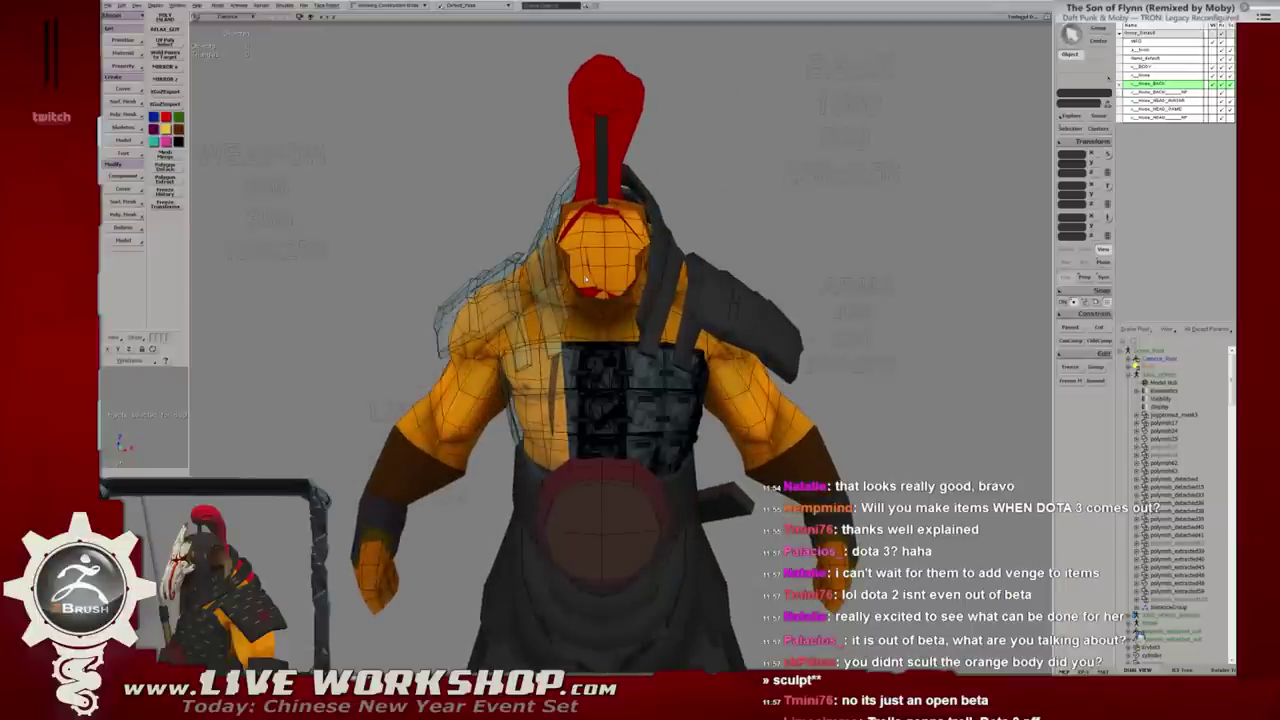
click(536, 308)
click(549, 323)
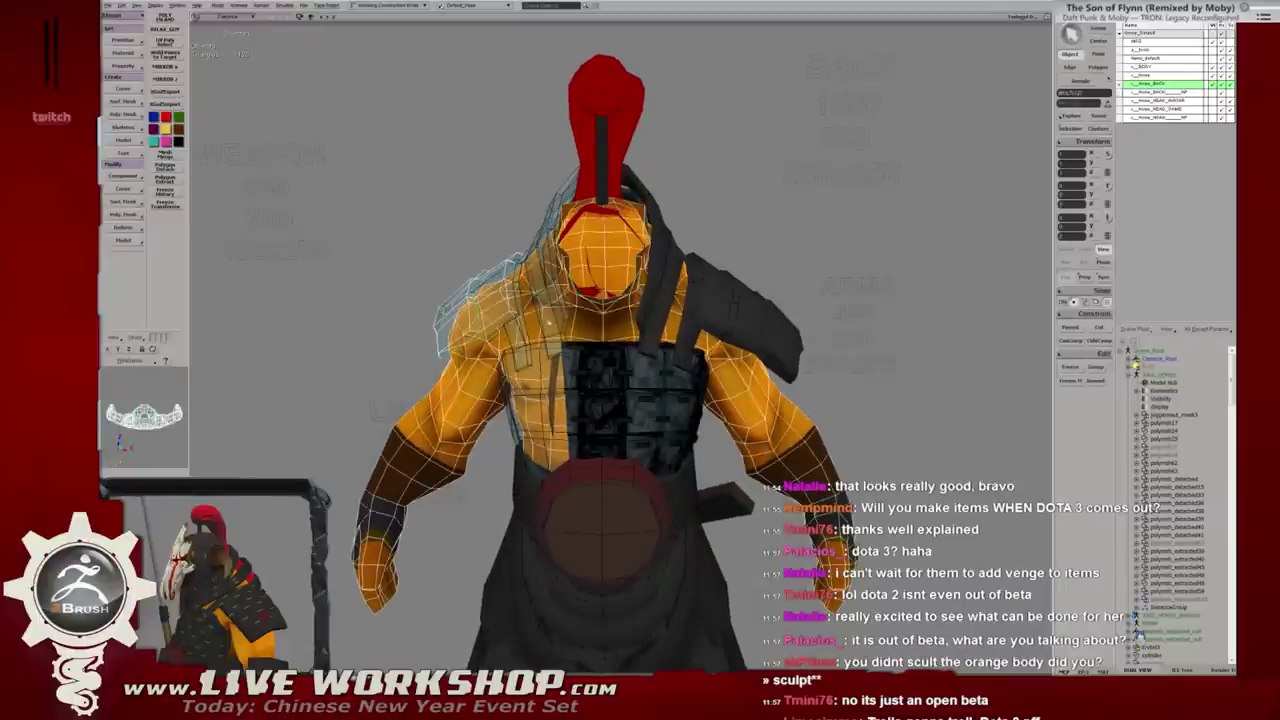
click(540, 340)
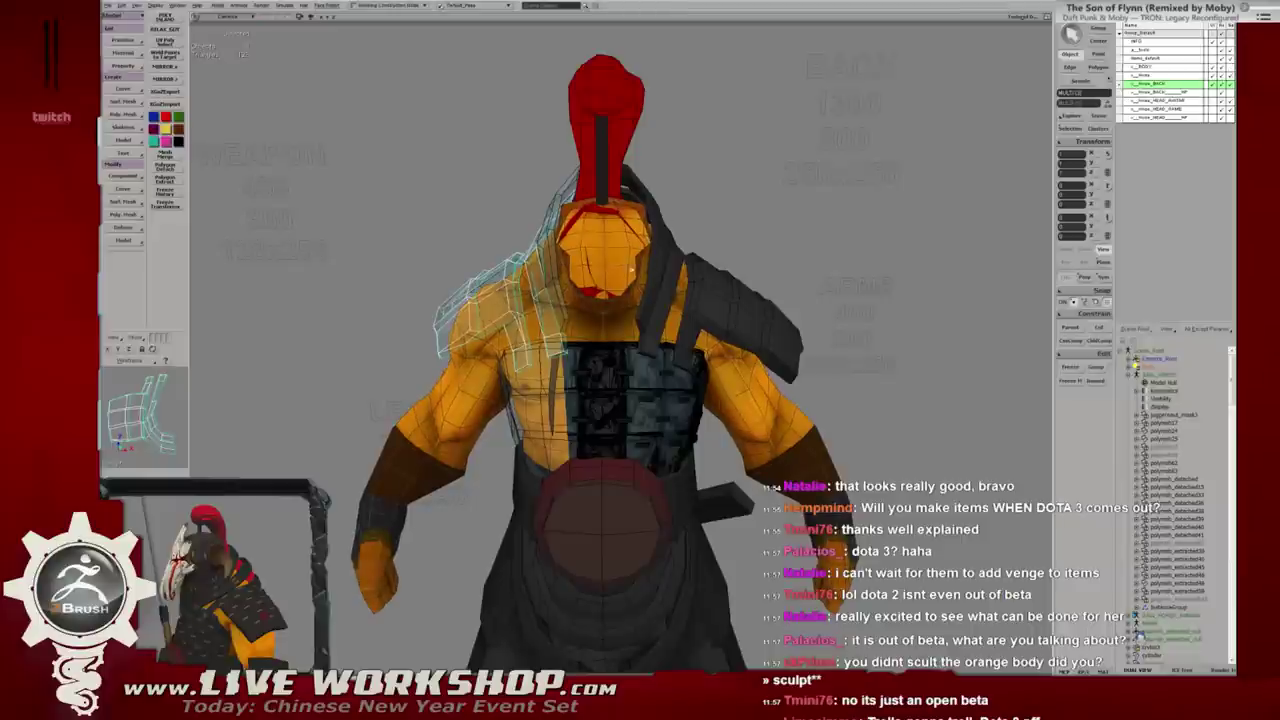
ctrl+click(686, 285)
ctrl+click(667, 388)
ctrl+click(667, 388)
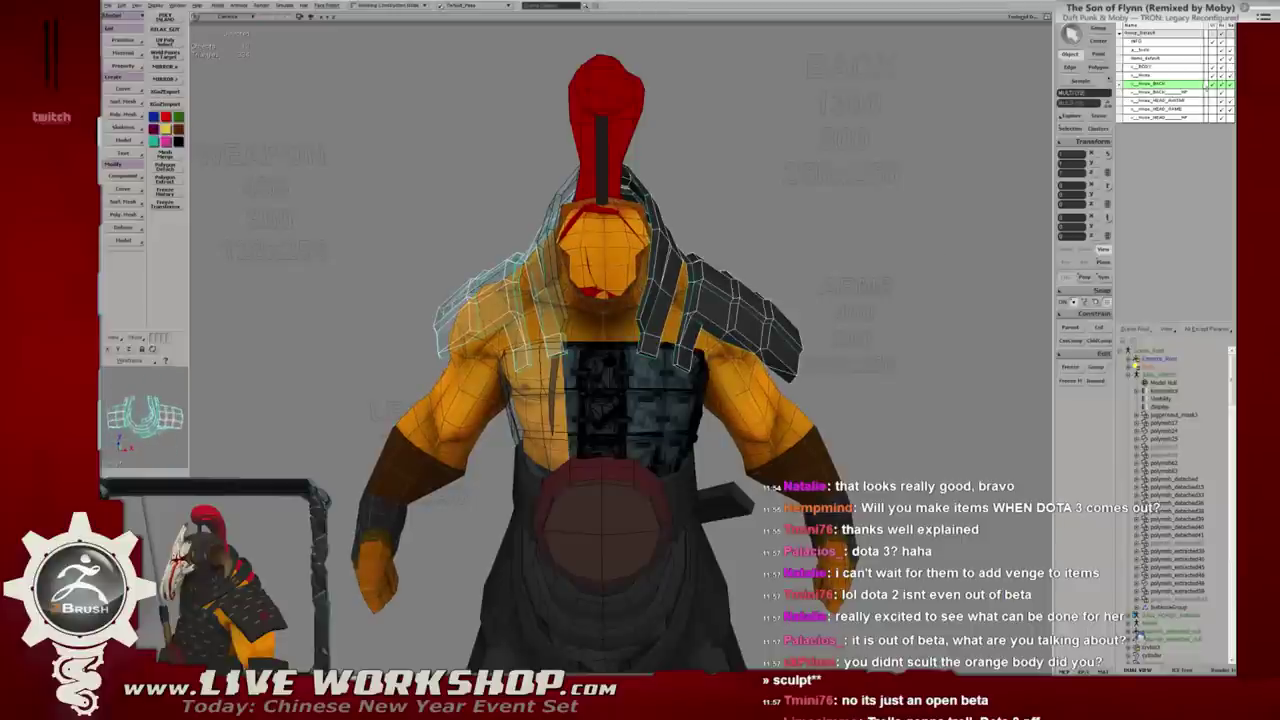
click(652, 385)
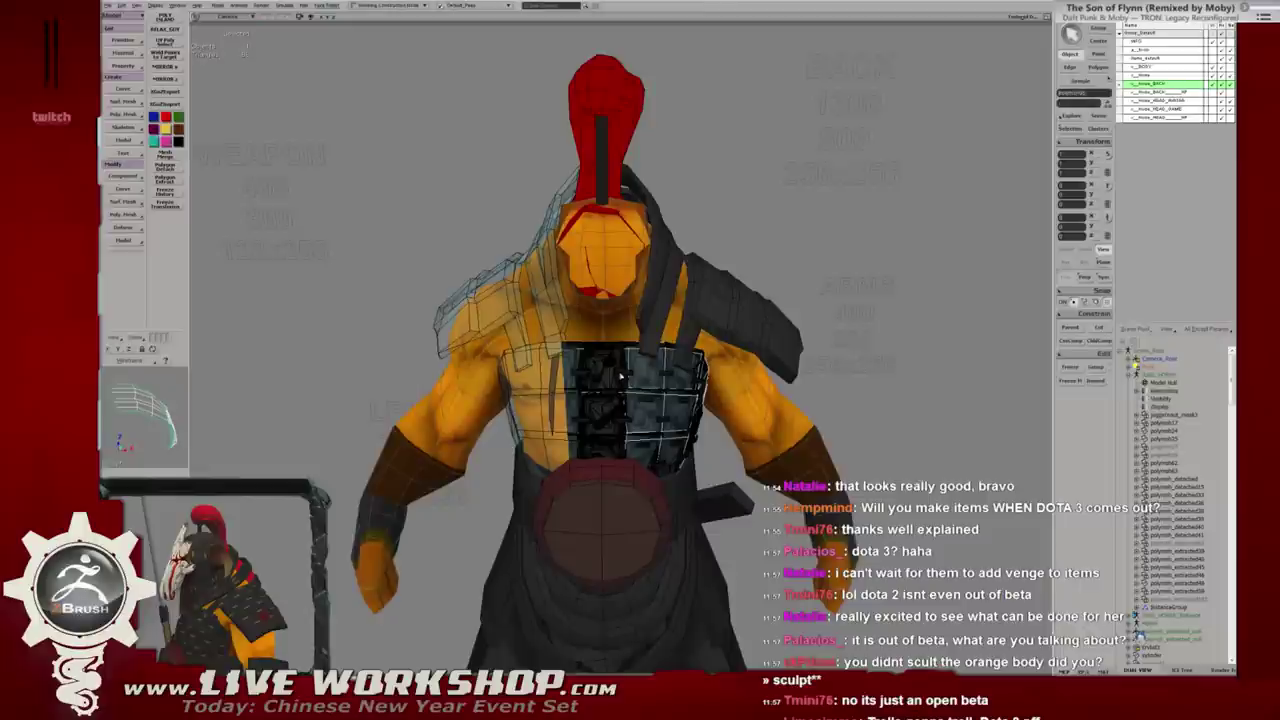
ctrl+click(622, 377)
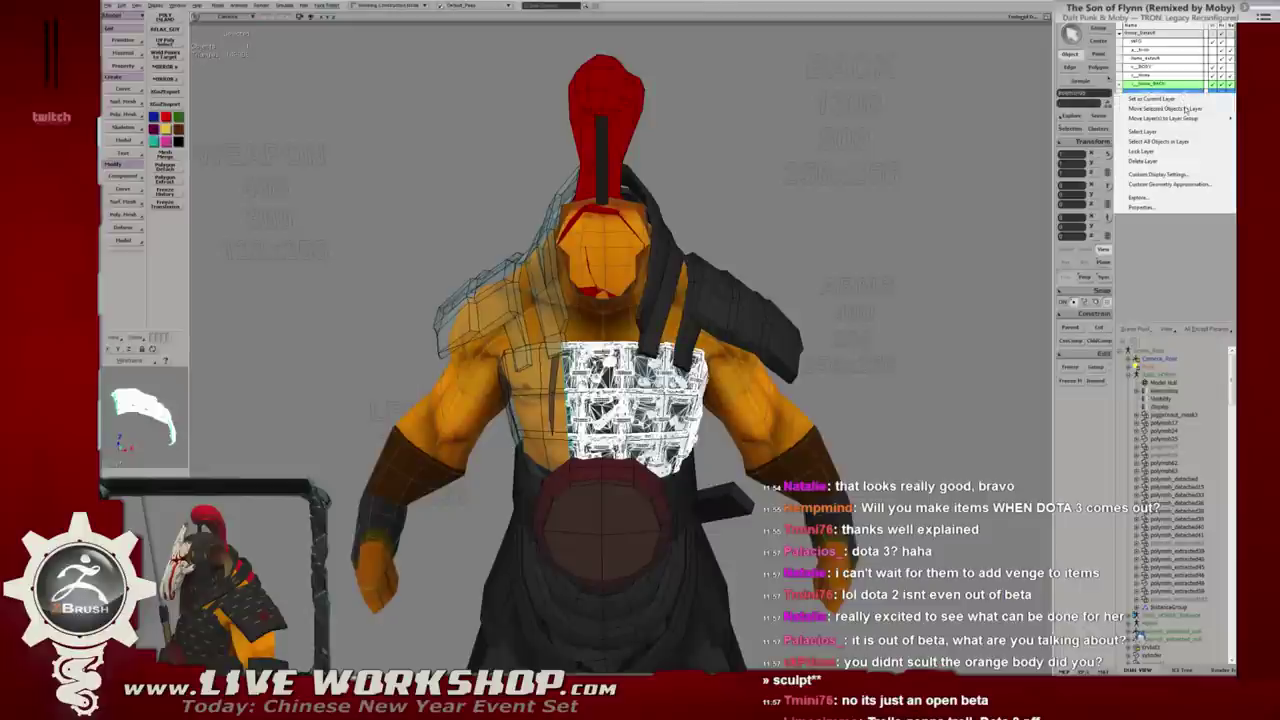
click(1187, 110)
Select the chest wire piece, helmet plume and shoulder armour, then switch to wireframe display.
alt+middle_drag(750, 293, 505, 296)
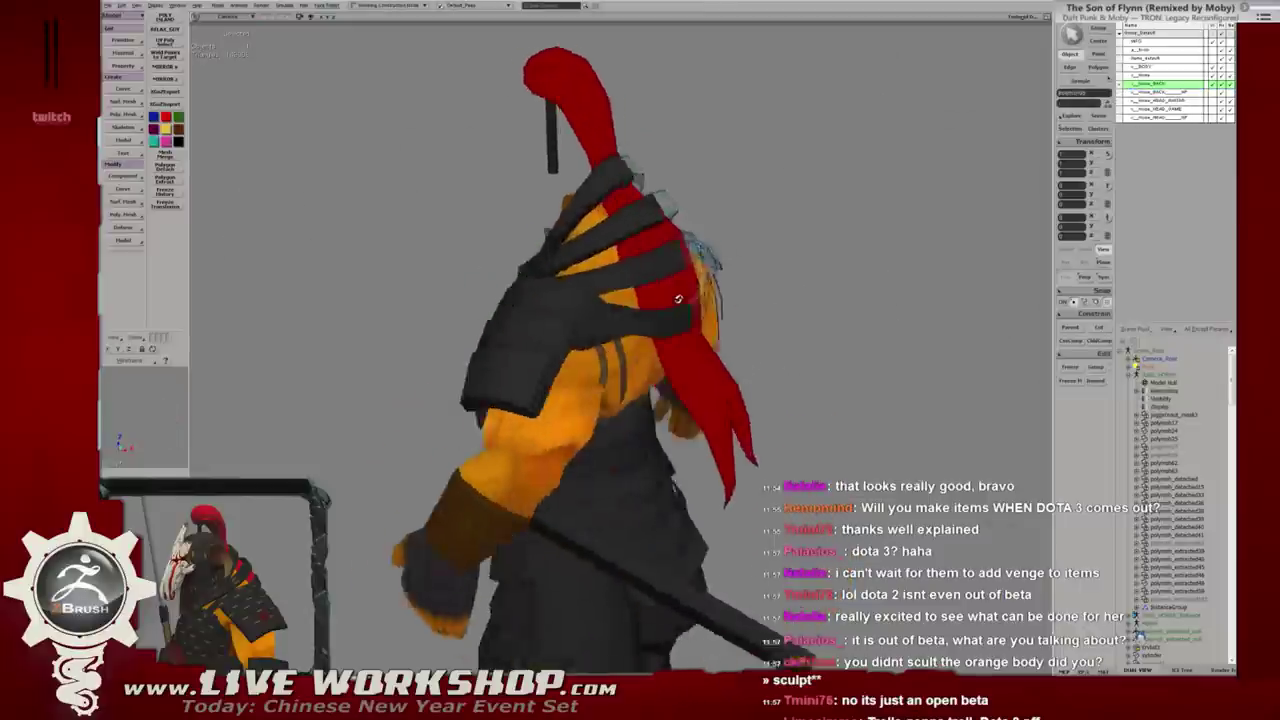
click(497, 298)
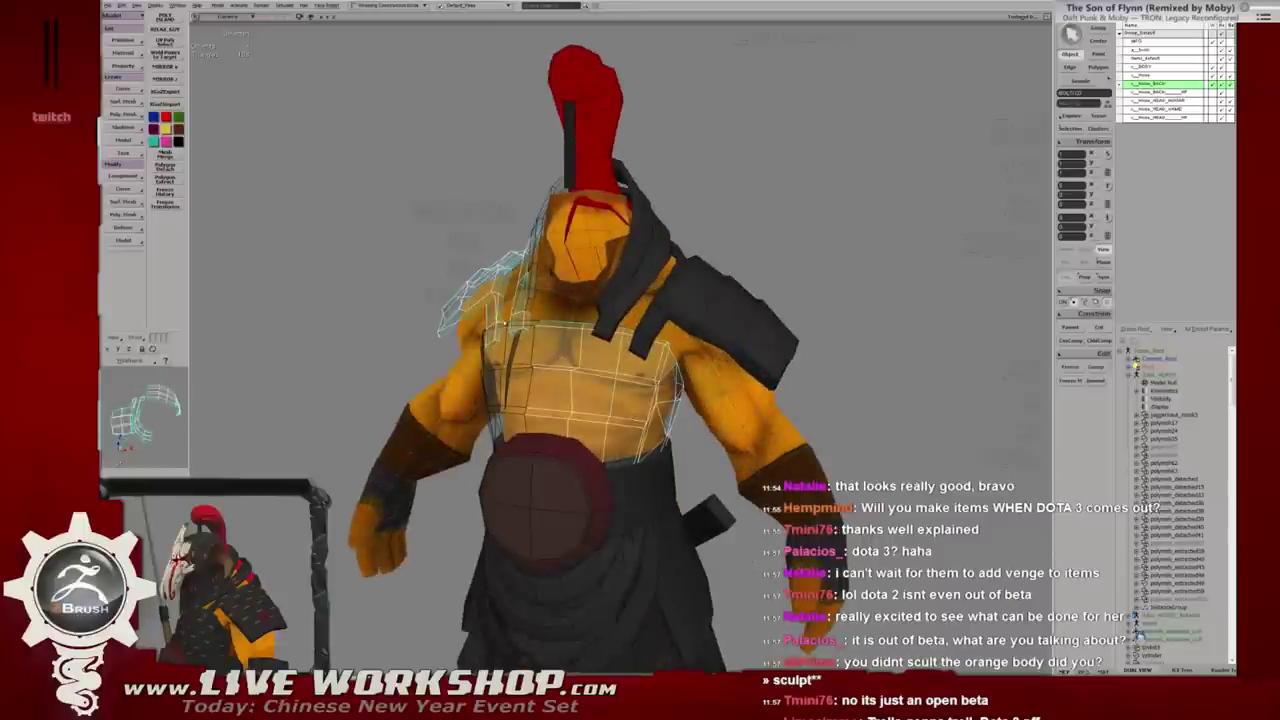
ctrl+click(585, 100)
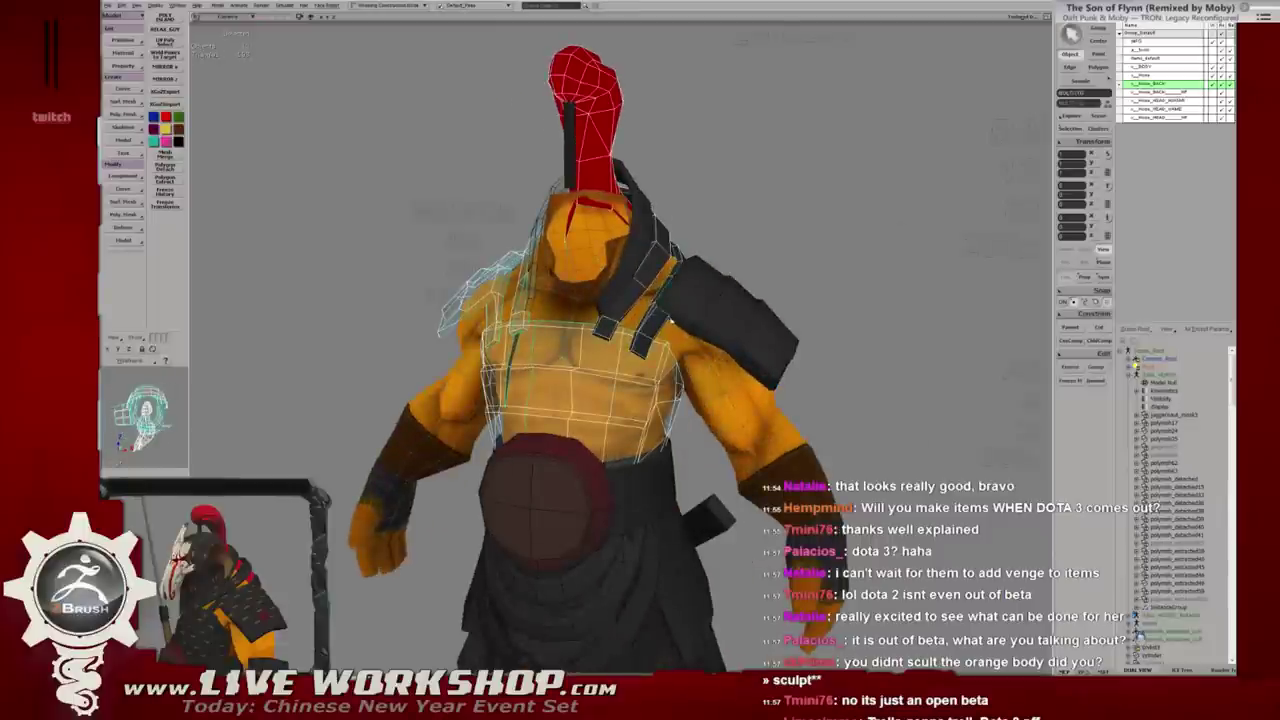
ctrl+click(648, 258)
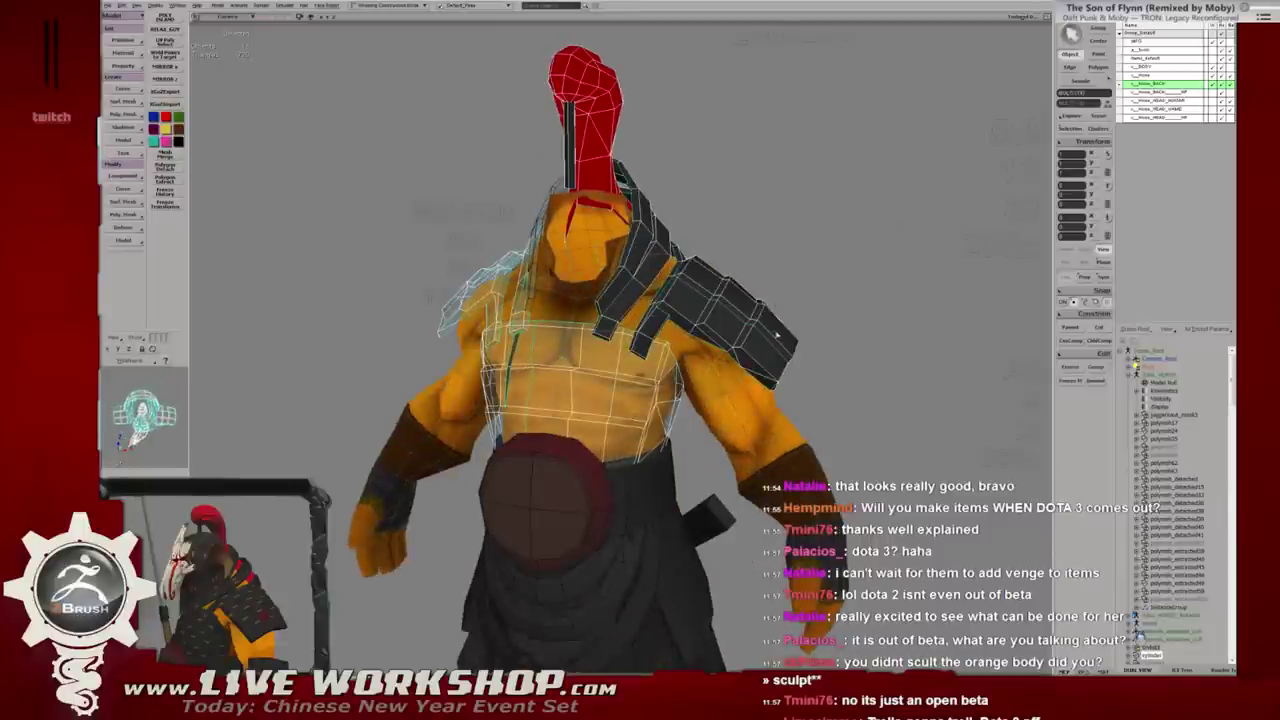
alt+middle_drag(756, 316, 478, 204)
key(F3)
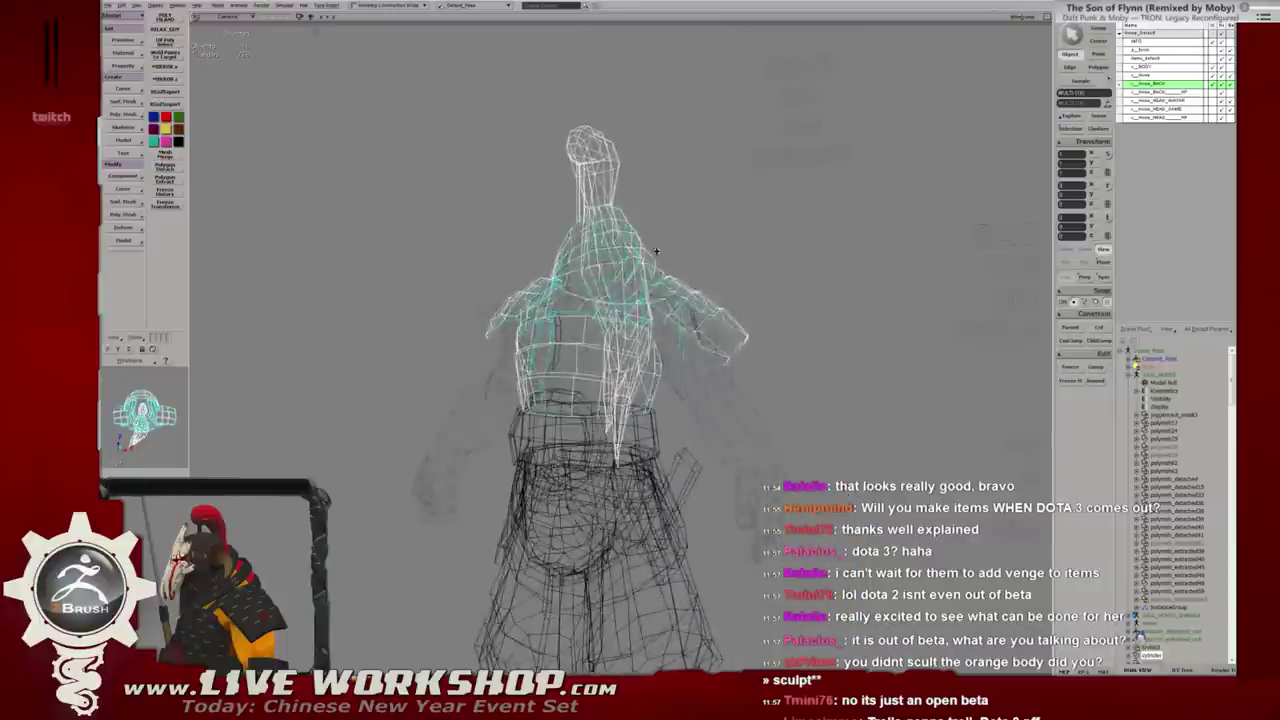
Return to shaded display and orbit around the character to inspect the shoulder armour front and rear.
key(F3)
mouse_move(478, 204)
alt+middle_down()
mouse_move(617, 333)
mouse_move(271, 125)
alt+middle_up()
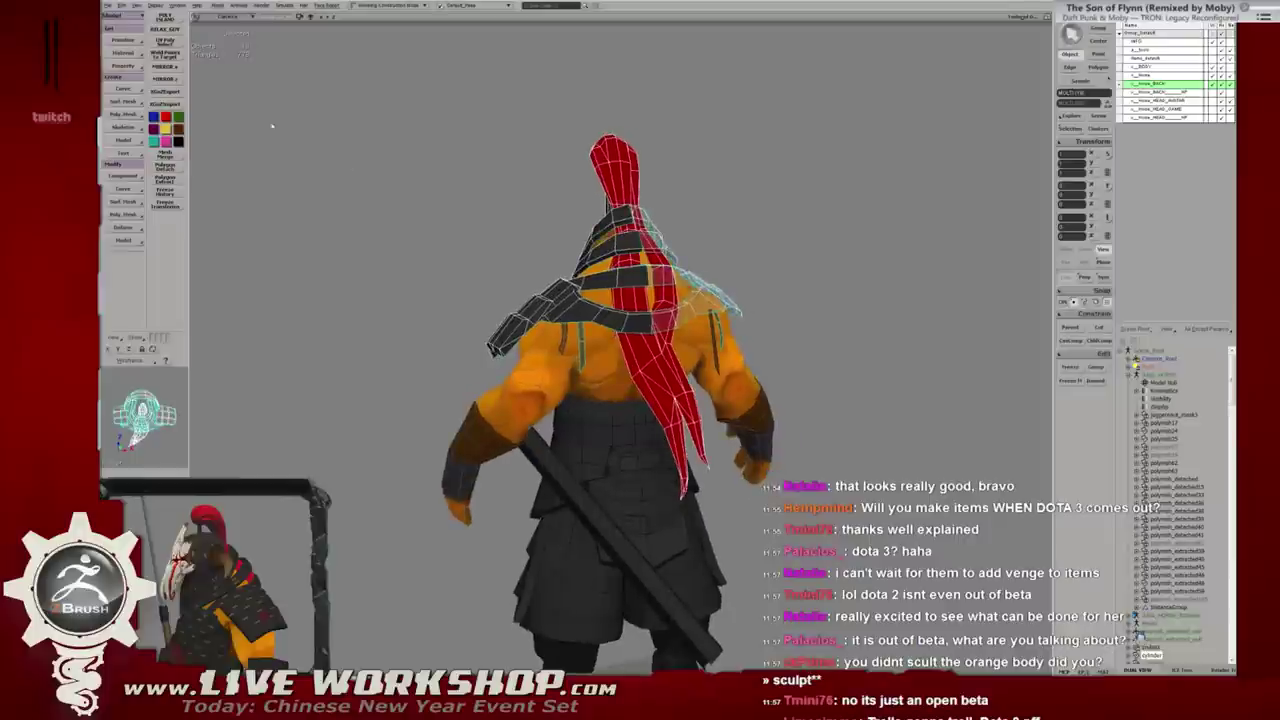
scroll(523, 191, up, 3)
scroll(519, 224, up, 2)
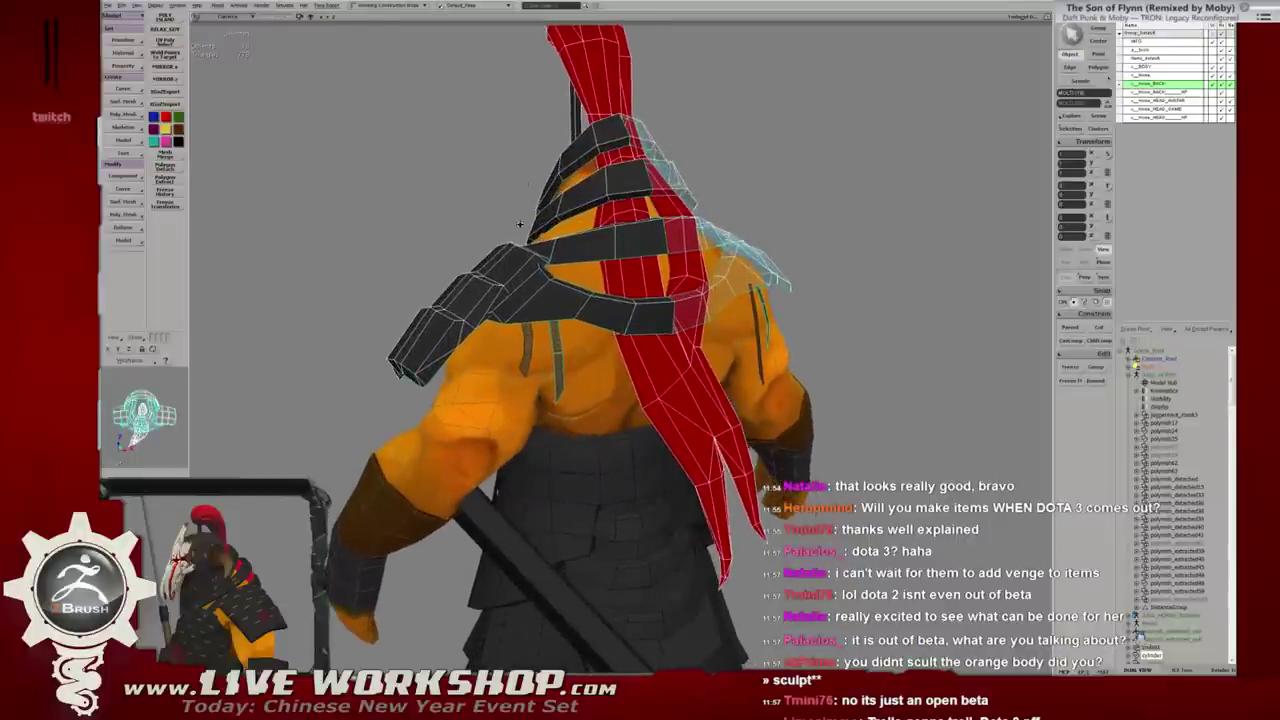
alt+middle_drag(527, 331, 652, 300)
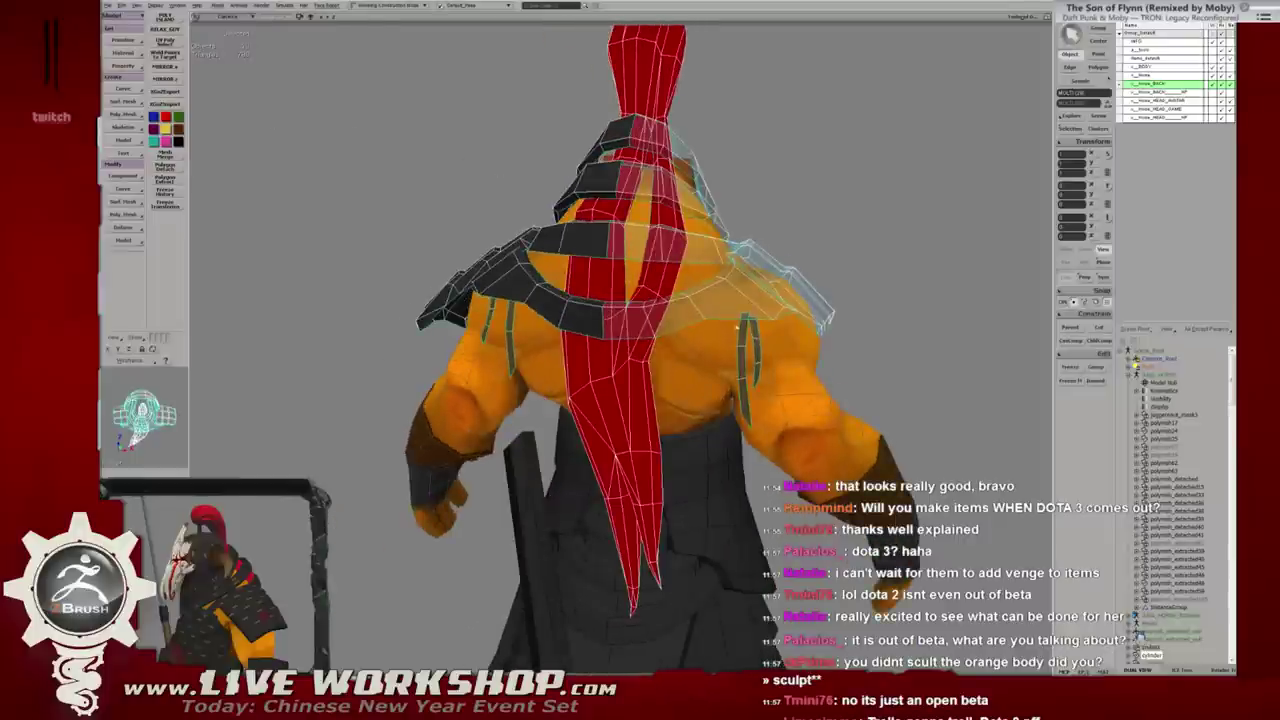
mouse_move(644, 269)
alt+middle_down()
mouse_move(616, 297)
mouse_move(737, 271)
alt+middle_up()
scroll(616, 297, down, 2)
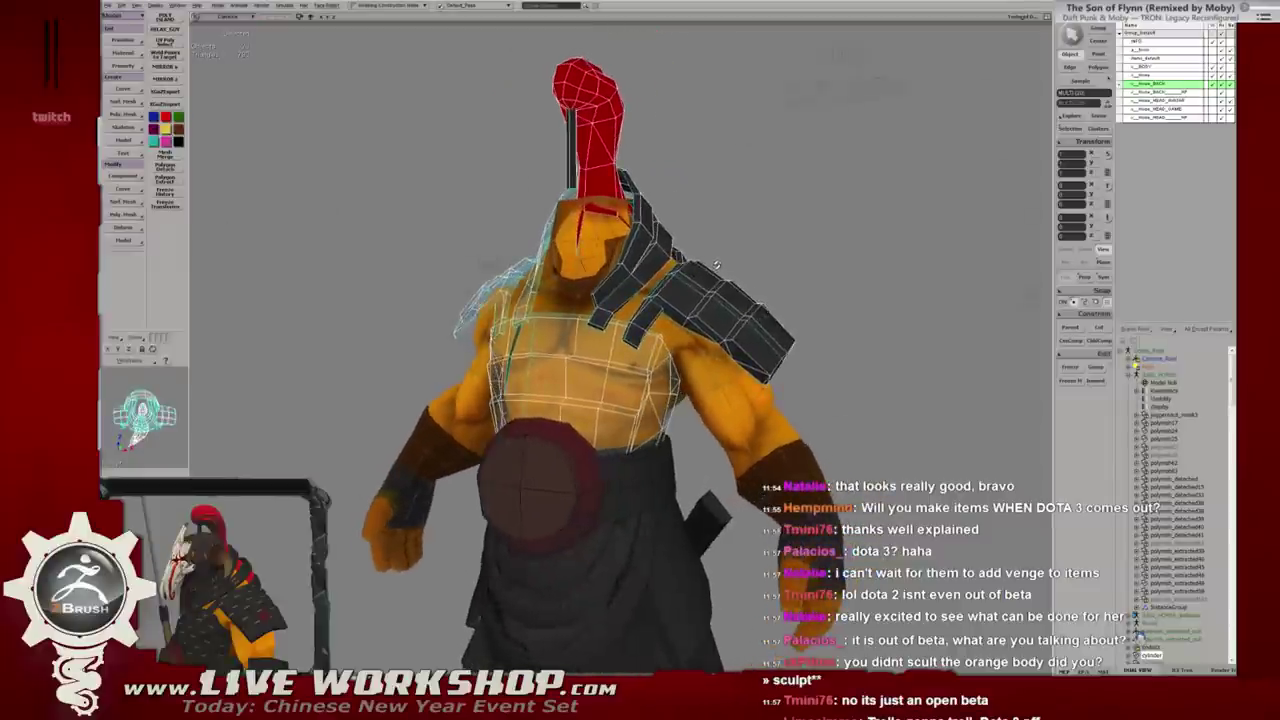
alt+middle_drag(737, 285, 842, 270)
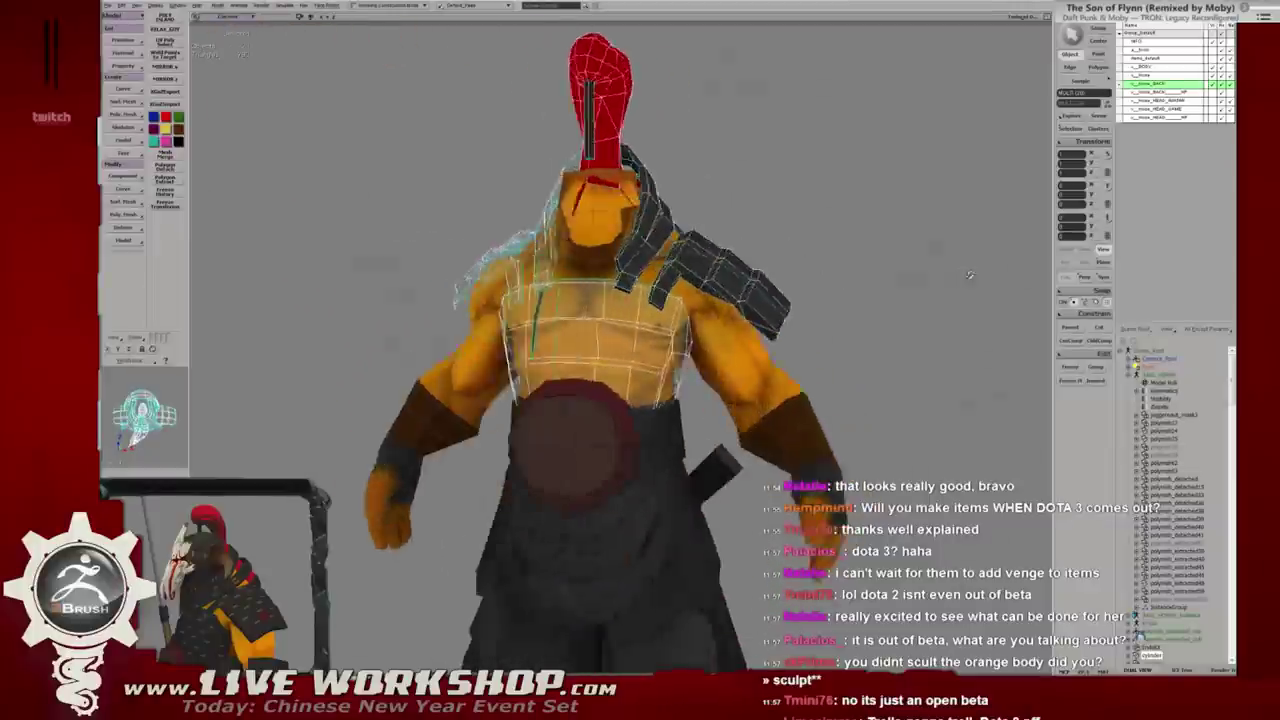
scroll(967, 318, up, 1)
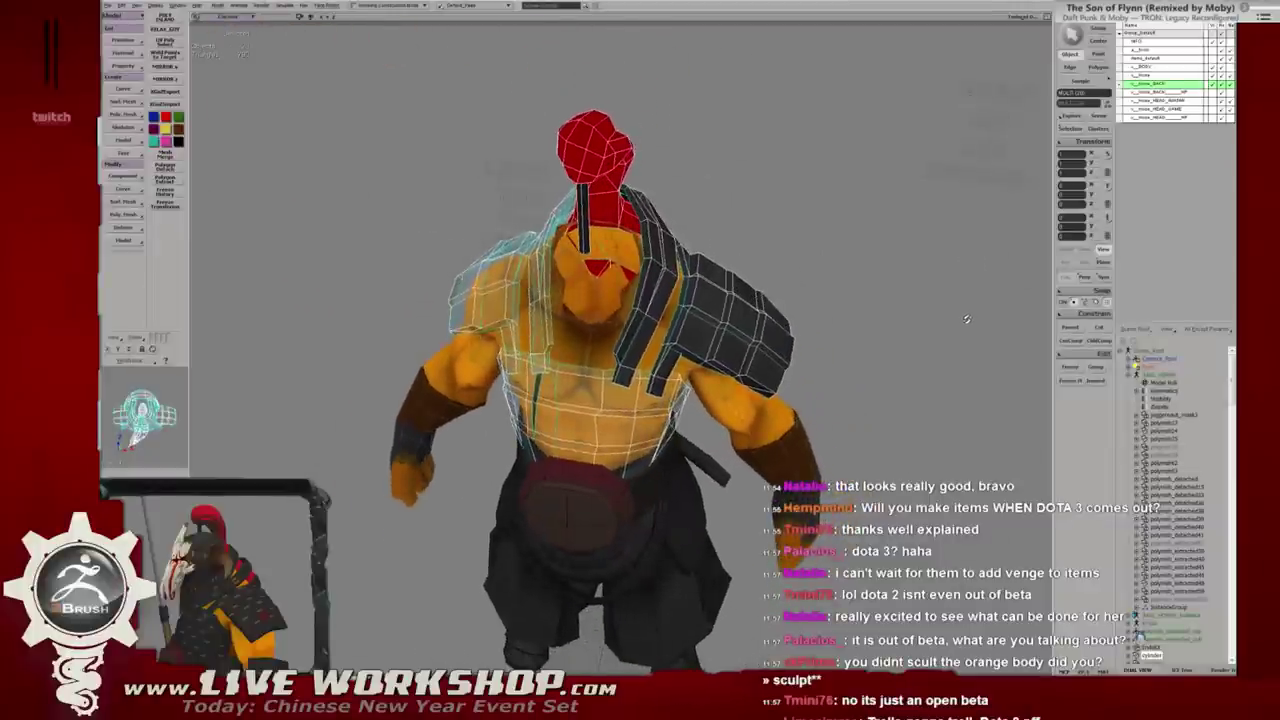
scroll(900, 312, up, 2)
scroll(836, 305, up, 1)
scroll(790, 308, up, 2)
alt+drag(750, 308, 757, 302)
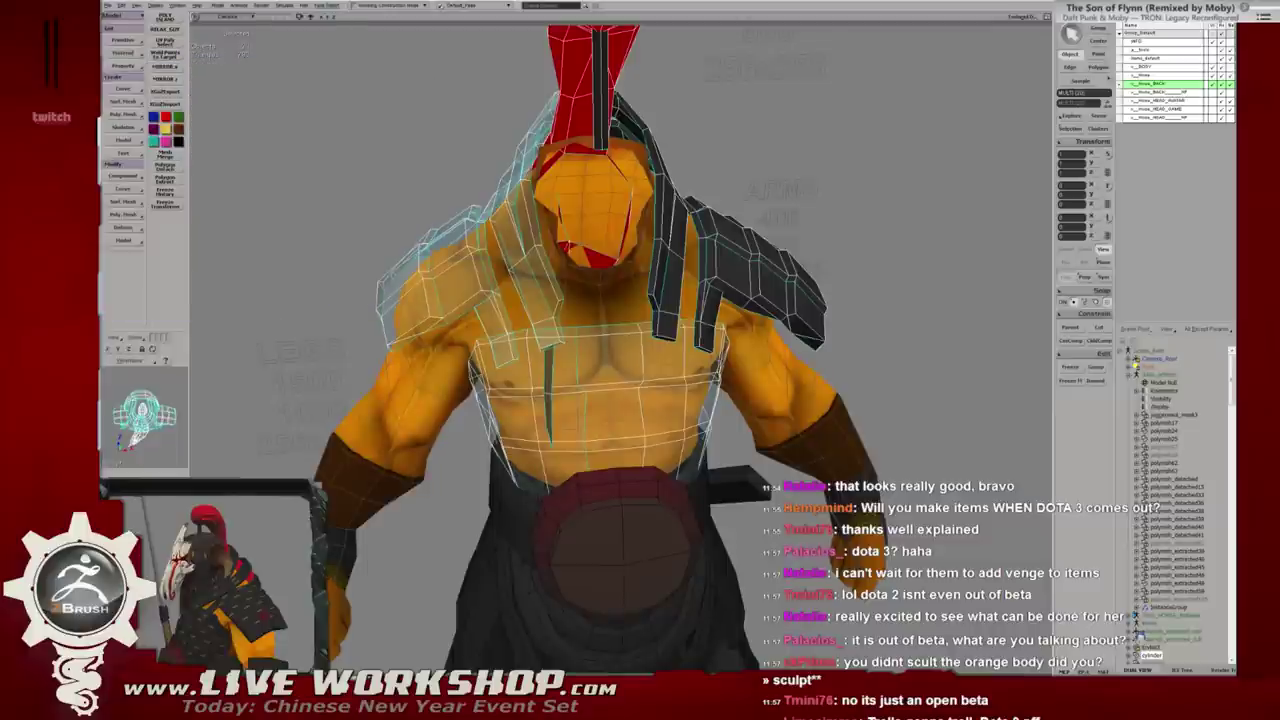
key(alt+Tab)
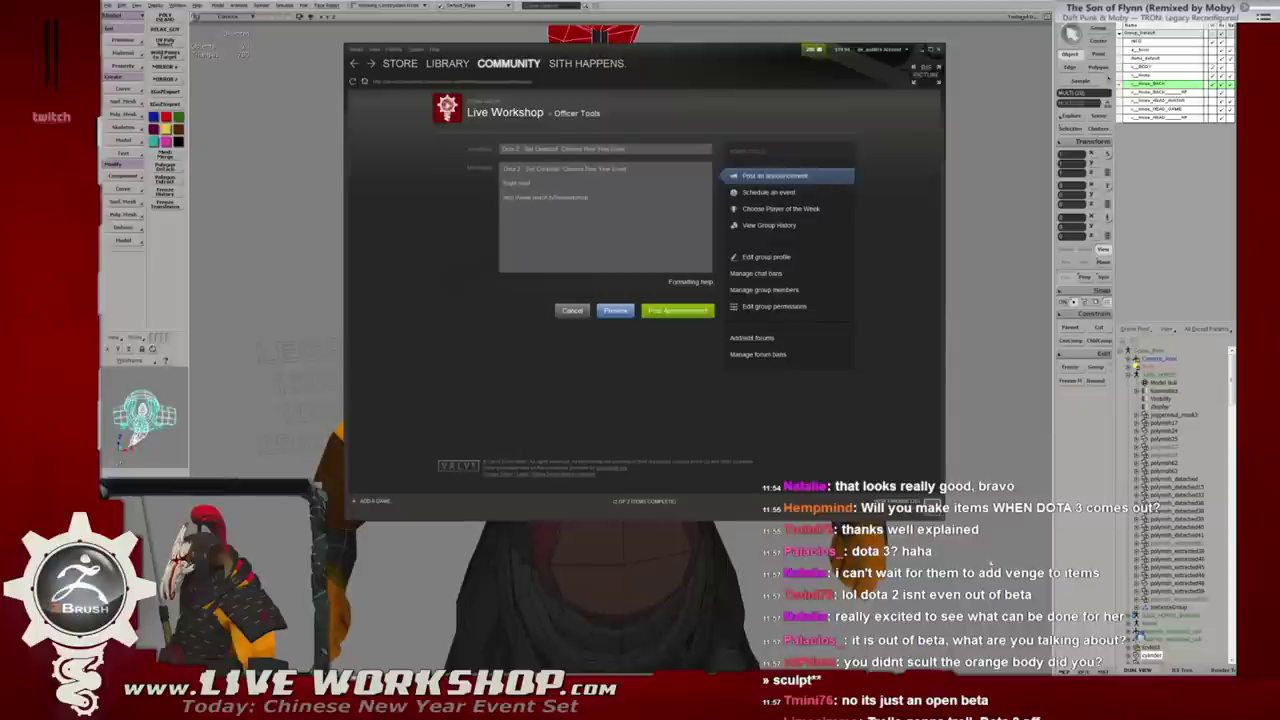
Dismiss the Steam Live Workshop announcement to bring back the Softimage character scene.
key(alt+Tab)
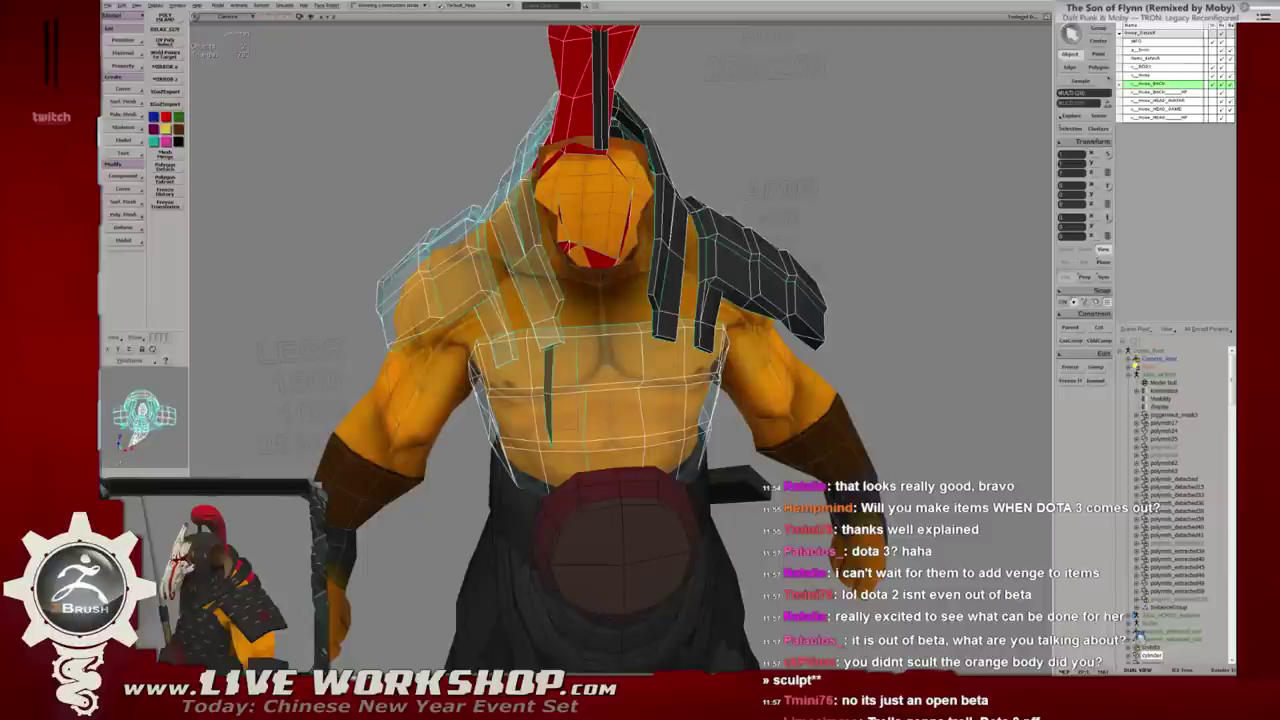
Orbit from the front view round to a side-on view of the shoulder armour.
mouse_move(350, 298)
mouse_down()
mouse_move(534, 324)
mouse_move(503, 245)
mouse_move(635, 278)
mouse_move(698, 360)
mouse_move(666, 336)
mouse_move(675, 330)
mouse_up()
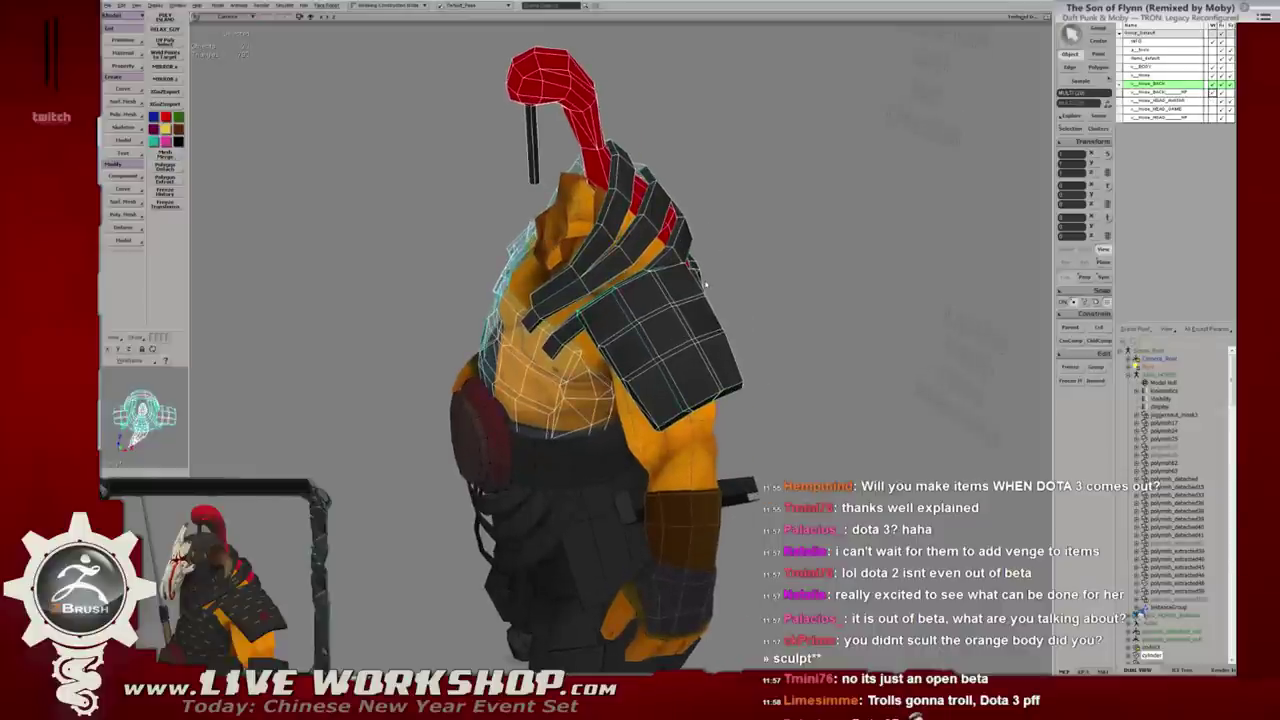
Orbit and zoom in until the shoulder plate's tan straps and coin emblem fill the view.
drag(703, 283, 702, 304)
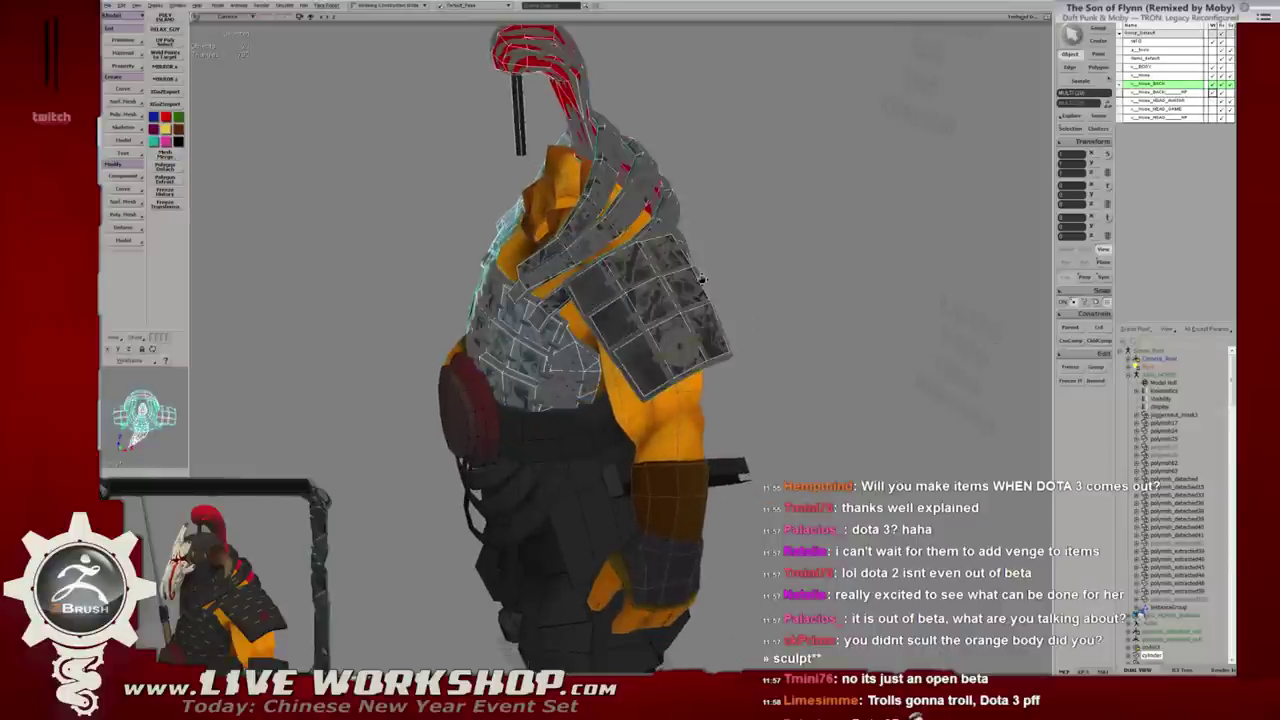
alt+middle_drag(702, 304, 722, 305)
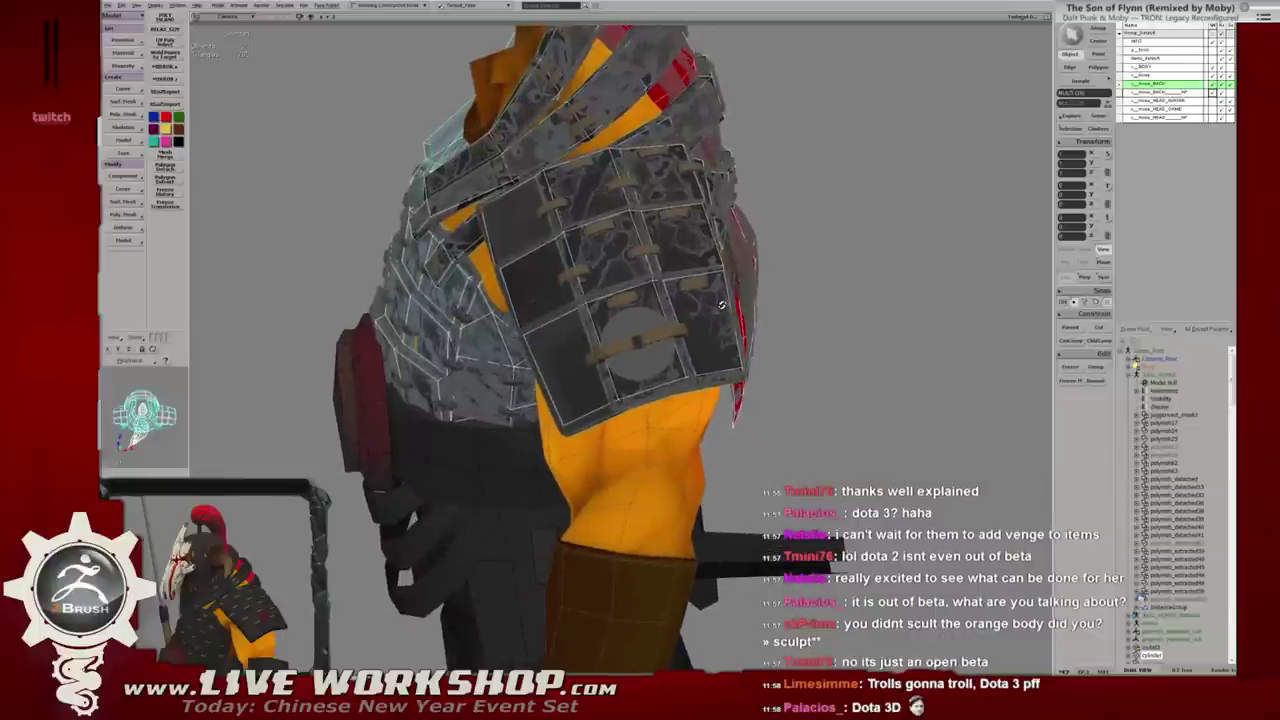
mouse_move(722, 305)
alt+middle_down()
mouse_move(707, 263)
mouse_move(713, 277)
mouse_move(578, 277)
mouse_move(670, 290)
mouse_move(624, 316)
mouse_move(757, 436)
mouse_move(753, 275)
mouse_move(711, 318)
mouse_move(726, 337)
mouse_move(714, 346)
mouse_move(728, 347)
mouse_move(723, 266)
mouse_move(728, 348)
mouse_move(598, 228)
mouse_move(705, 252)
mouse_move(660, 232)
mouse_move(743, 348)
mouse_move(635, 290)
mouse_move(651, 307)
alt+middle_up()
scroll(728, 349, down, 3)
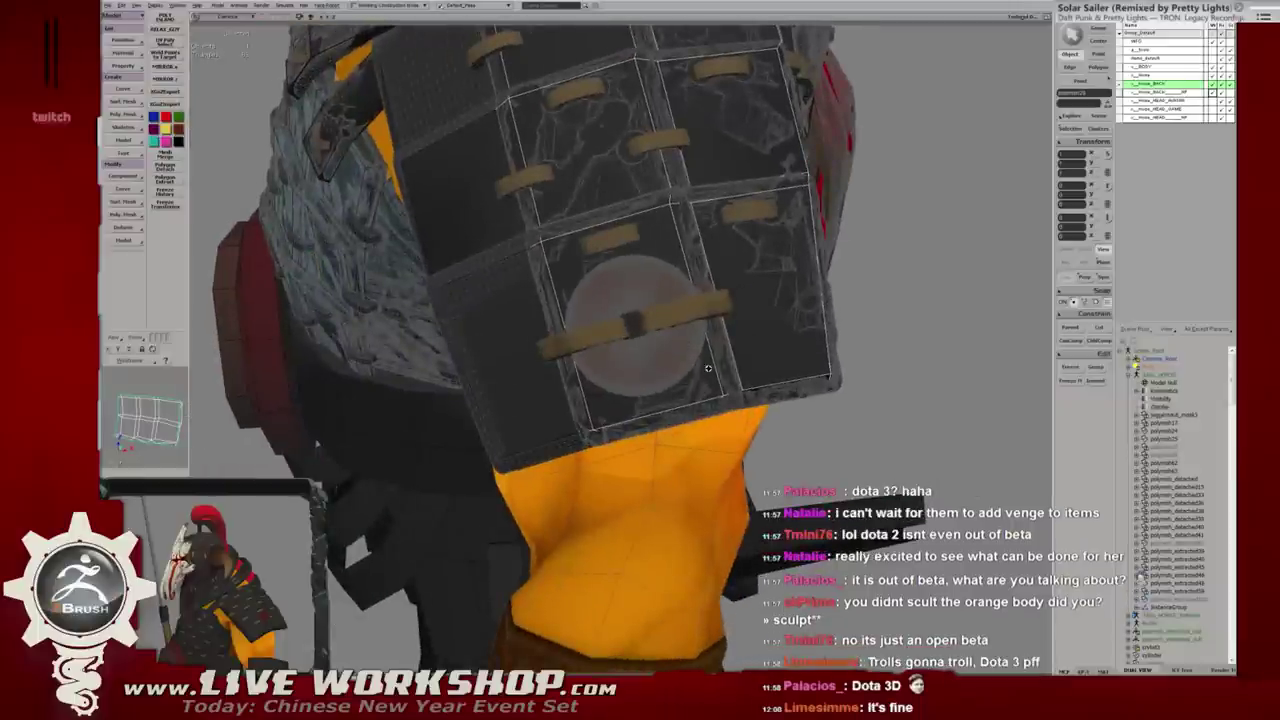
mouse_move(708, 369)
alt+middle_down()
mouse_move(669, 352)
mouse_move(699, 352)
alt+middle_up()
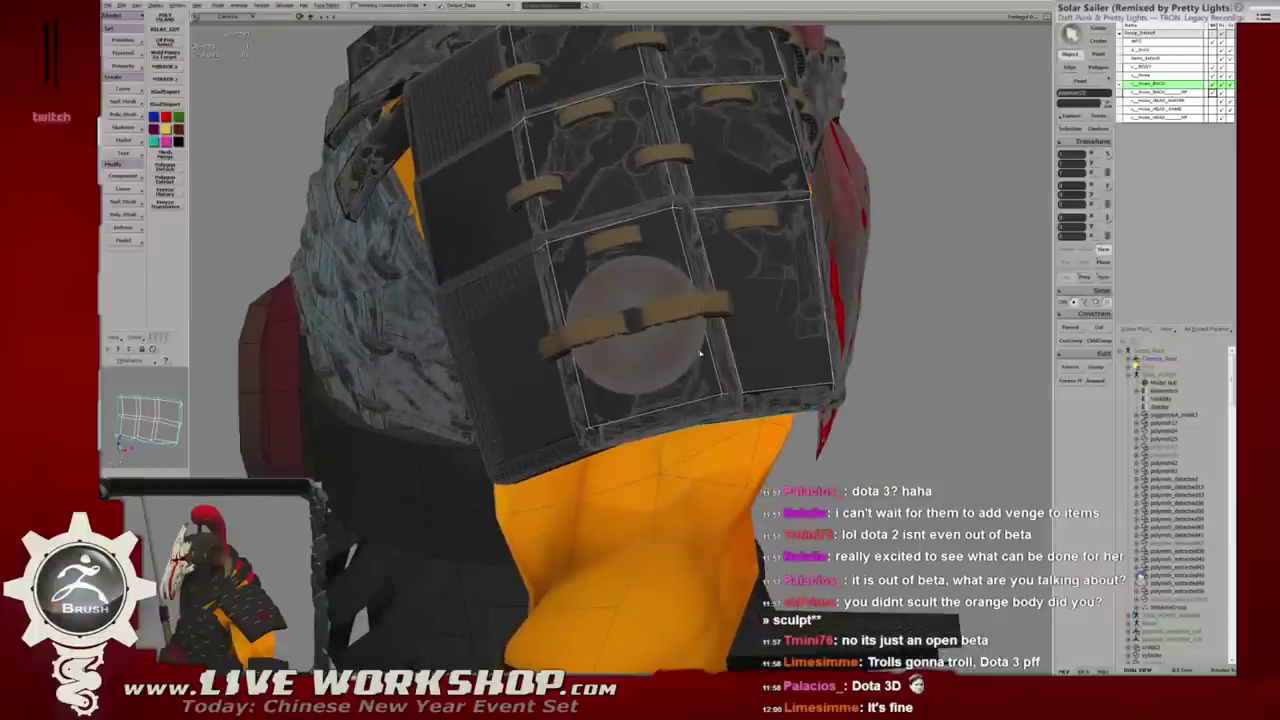
mouse_move(700, 352)
alt+middle_down()
mouse_move(715, 330)
mouse_move(680, 280)
mouse_move(615, 256)
mouse_move(610, 278)
mouse_move(636, 290)
alt+middle_up()
scroll(720, 315, up, 3)
scroll(728, 300, up, 3)
scroll(728, 300, down, 3)
scroll(680, 280, down, 2)
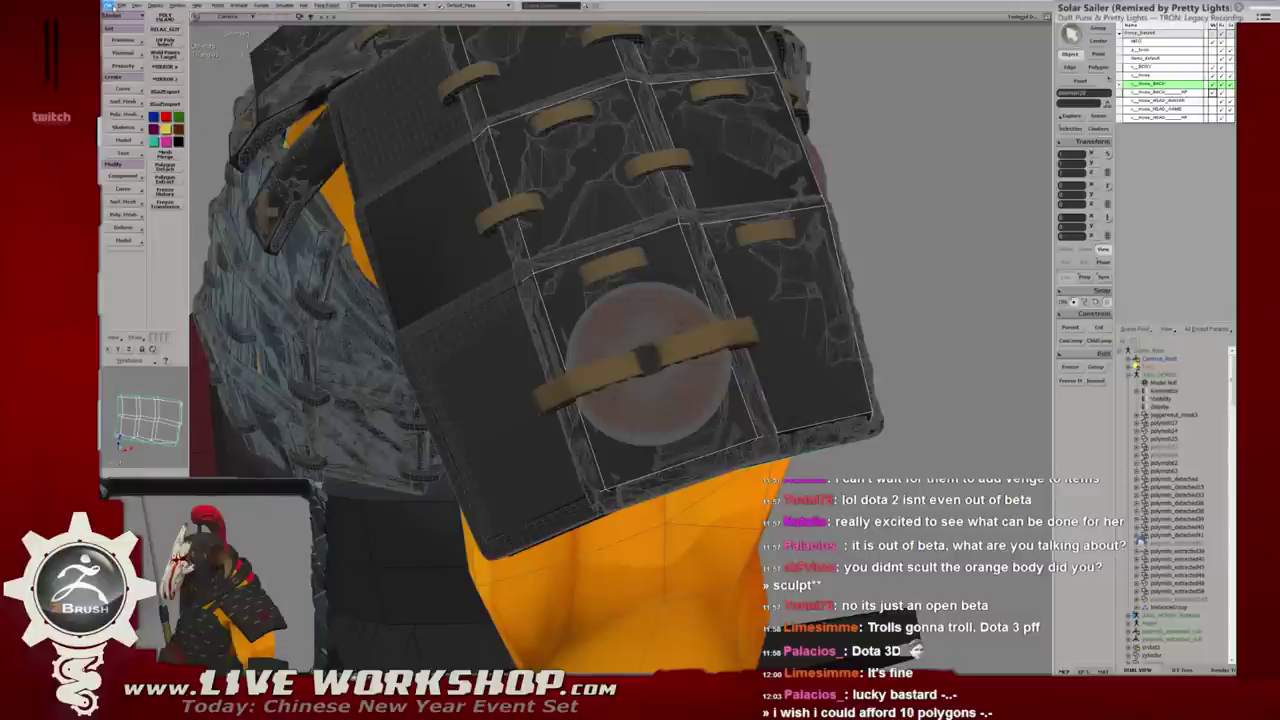
click(108, 6)
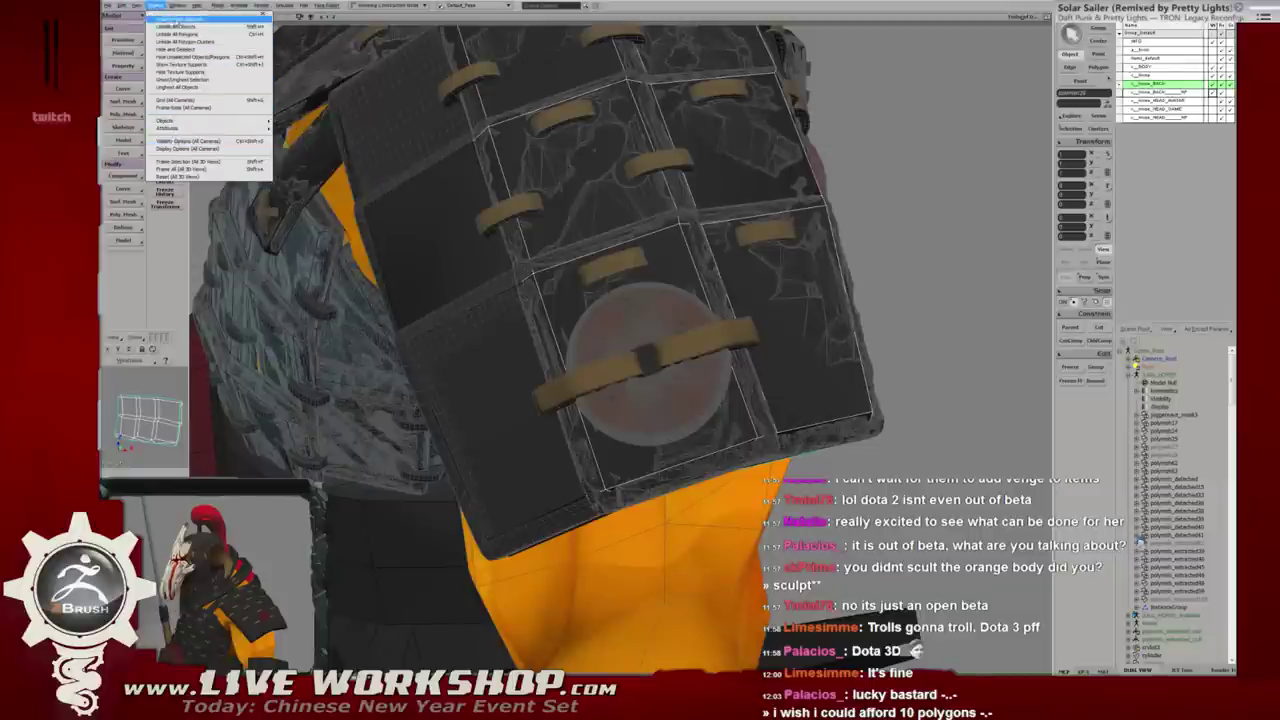
mouse_move(136, 6)
mouse_move(165, 119)
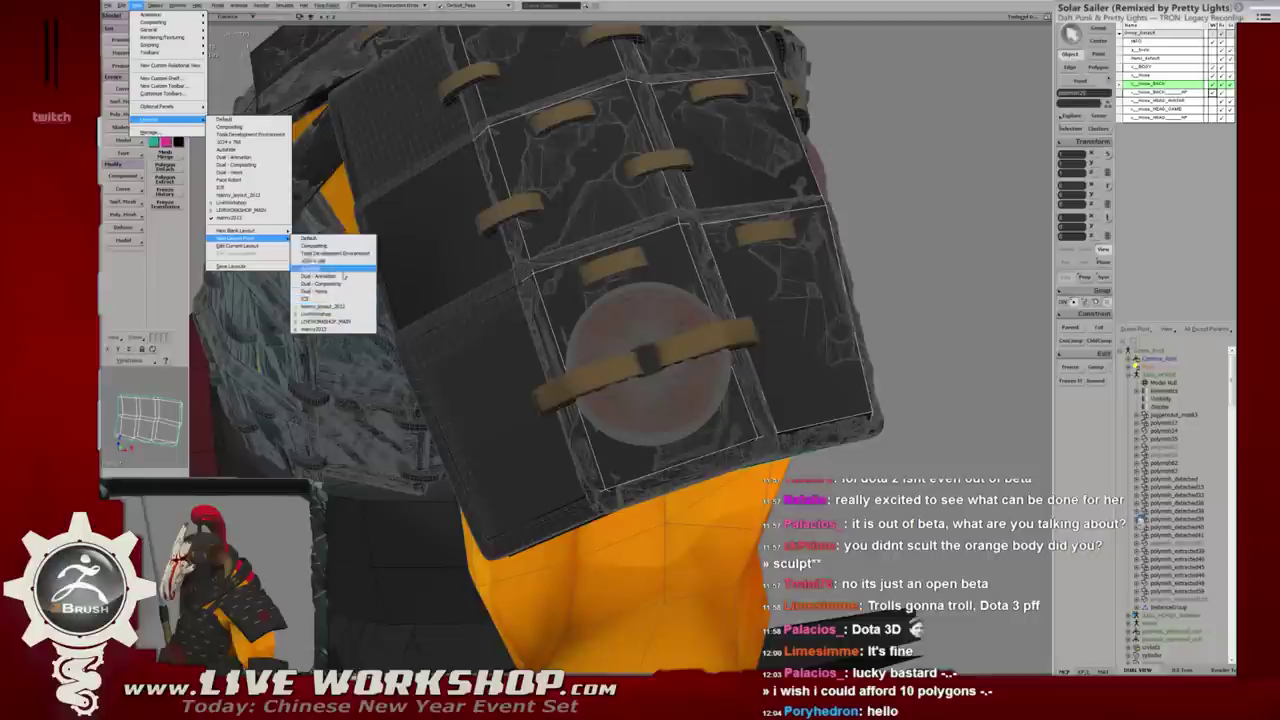
mouse_move(236, 230)
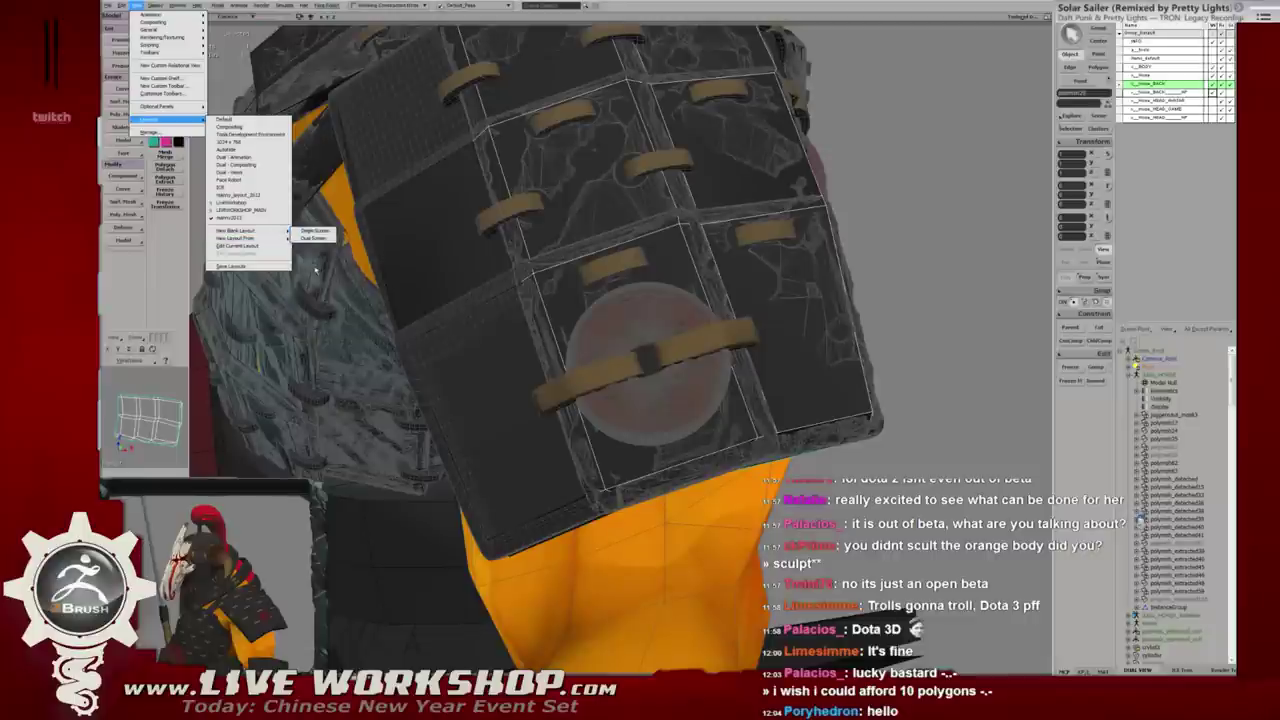
click(232, 80)
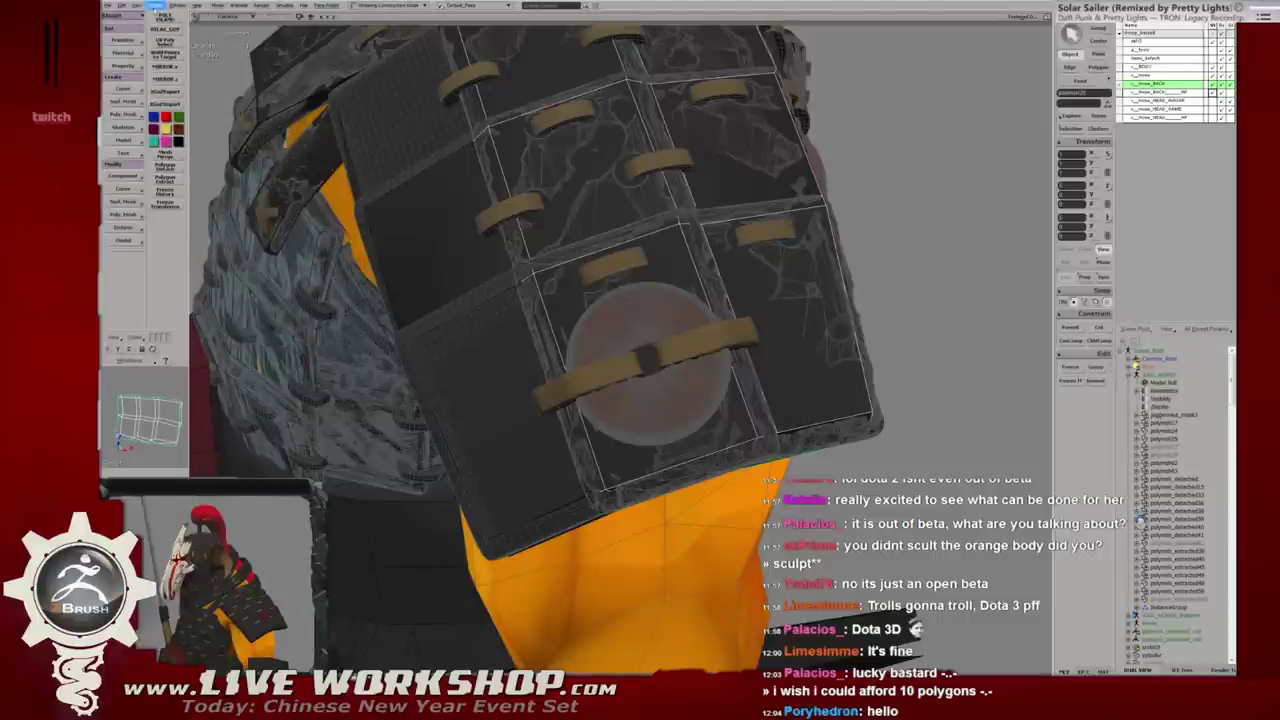
click(137, 5)
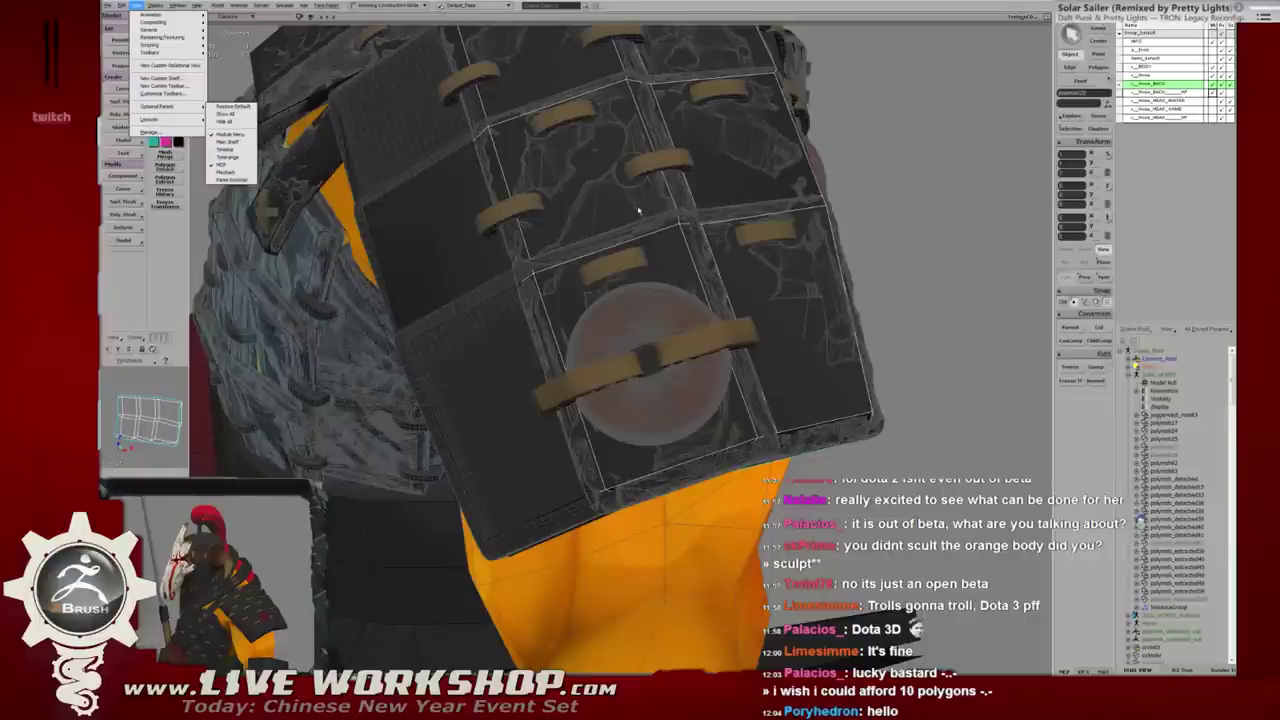
click(214, 148)
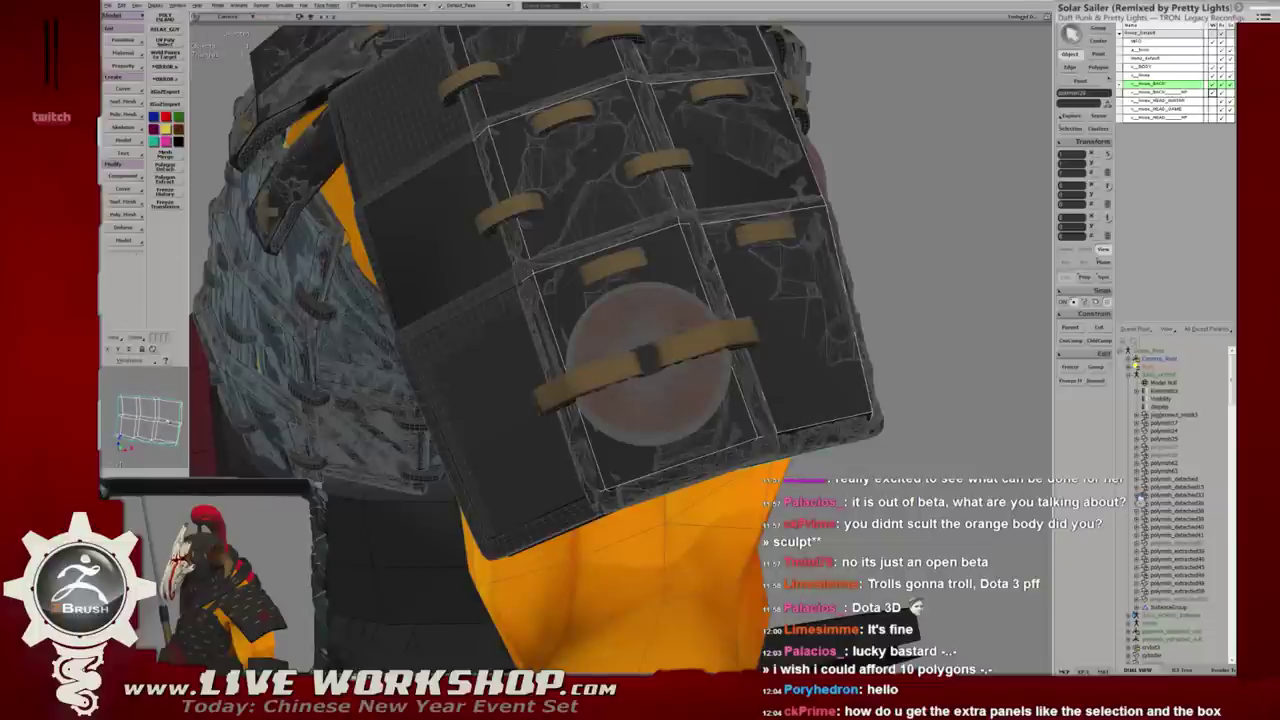
alt+drag(231, 425, 649, 238)
key(F9)
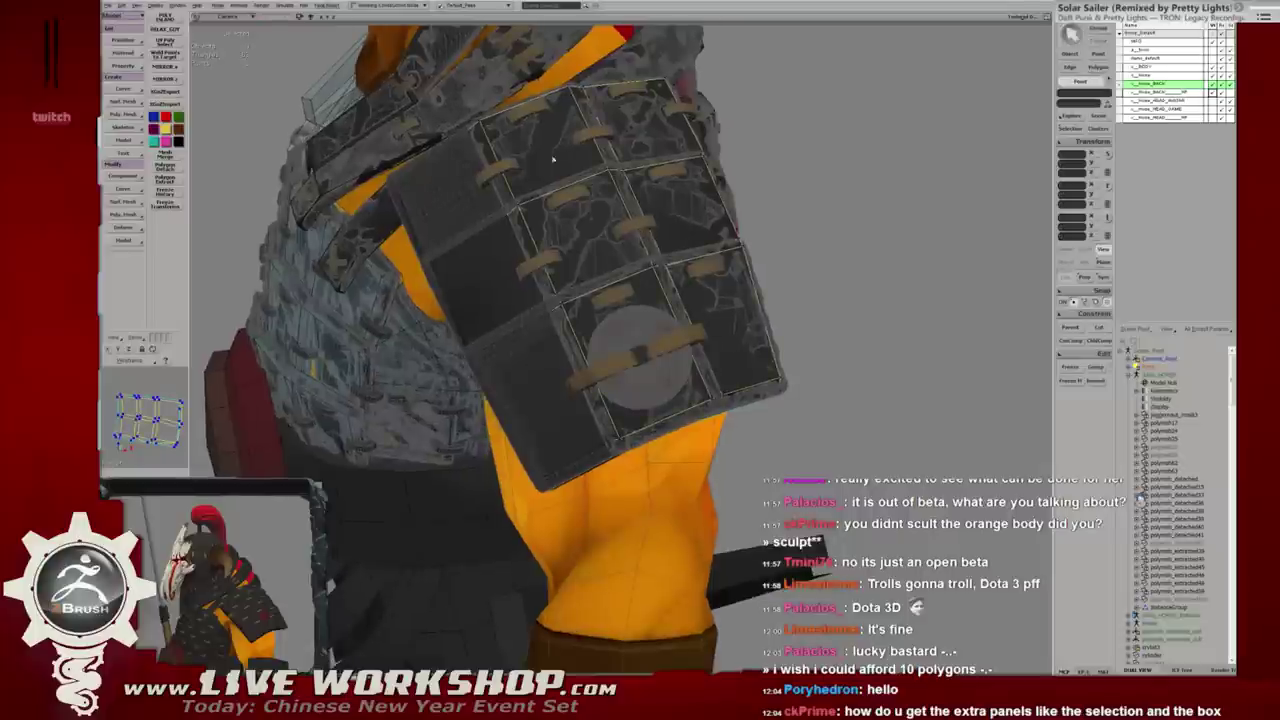
key(ctrl+F11)
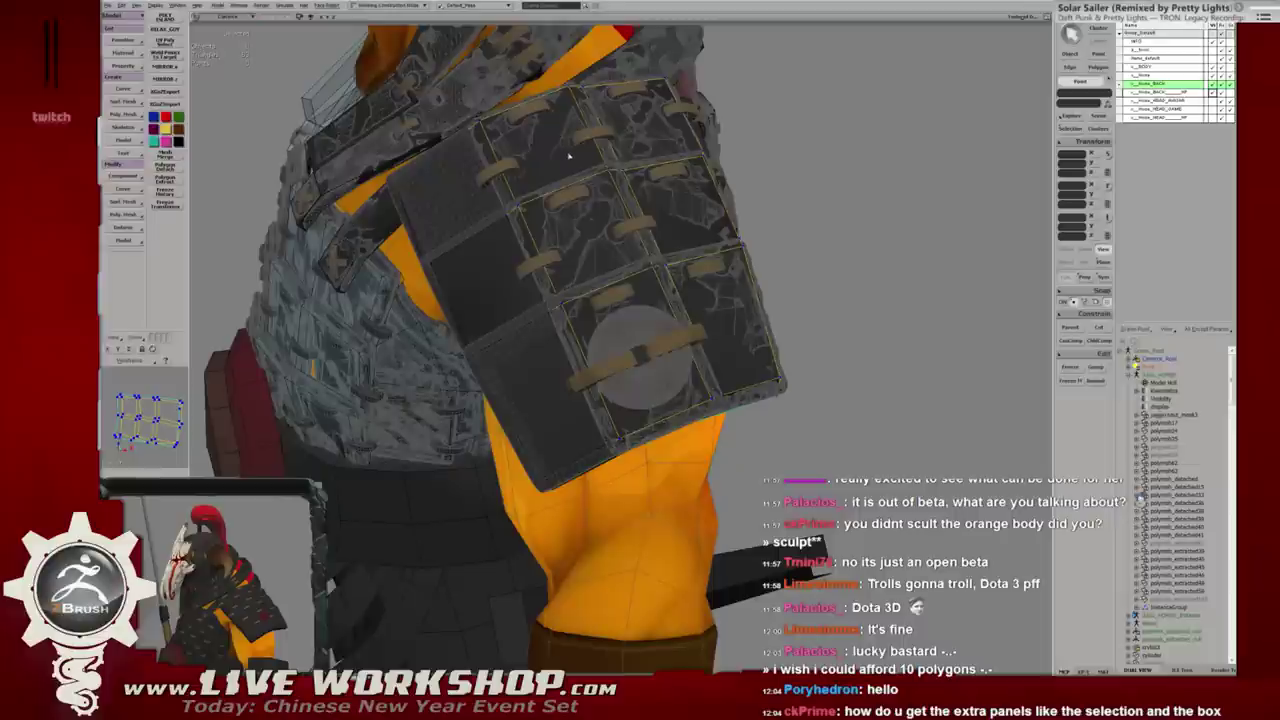
key(F3)
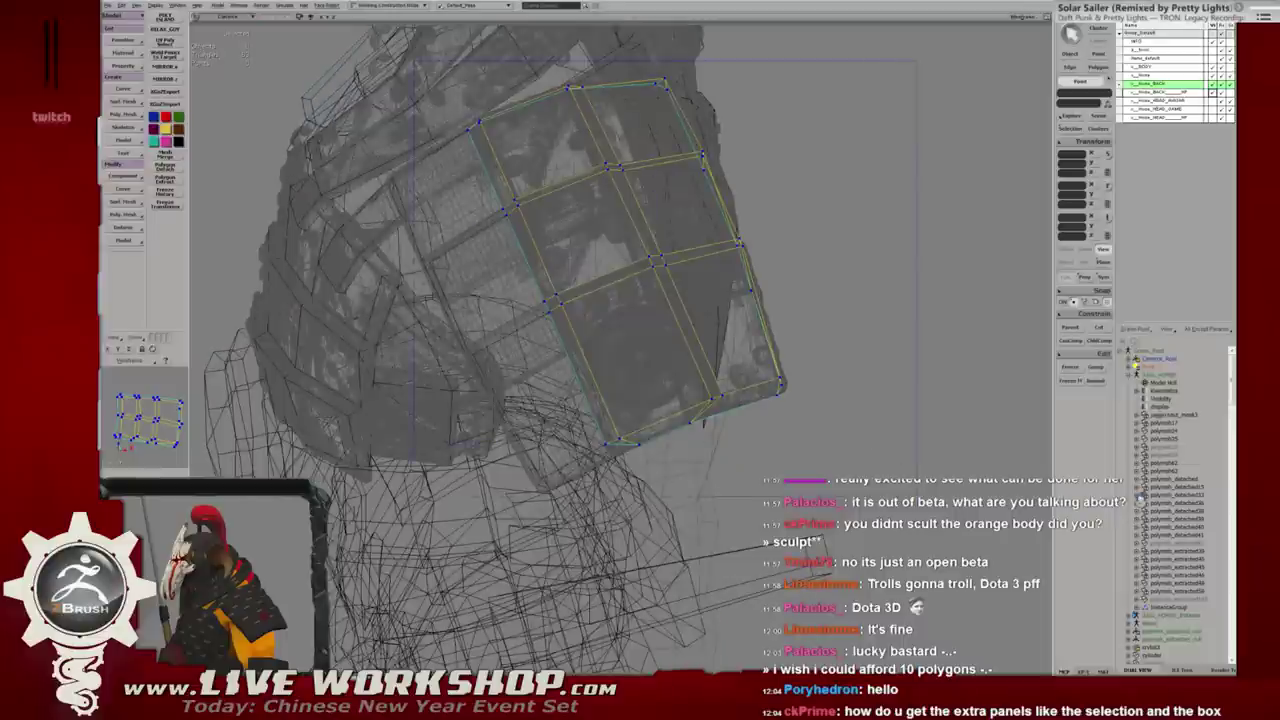
key(F3)
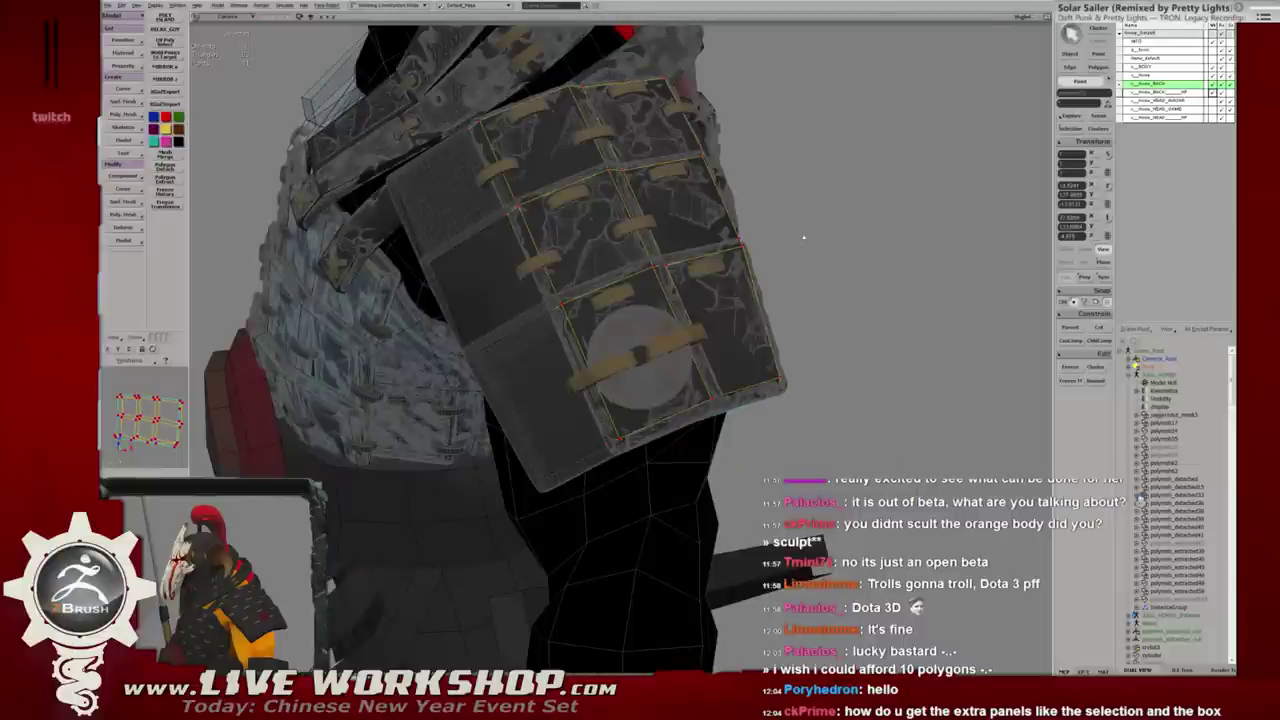
key(4)
key(4)
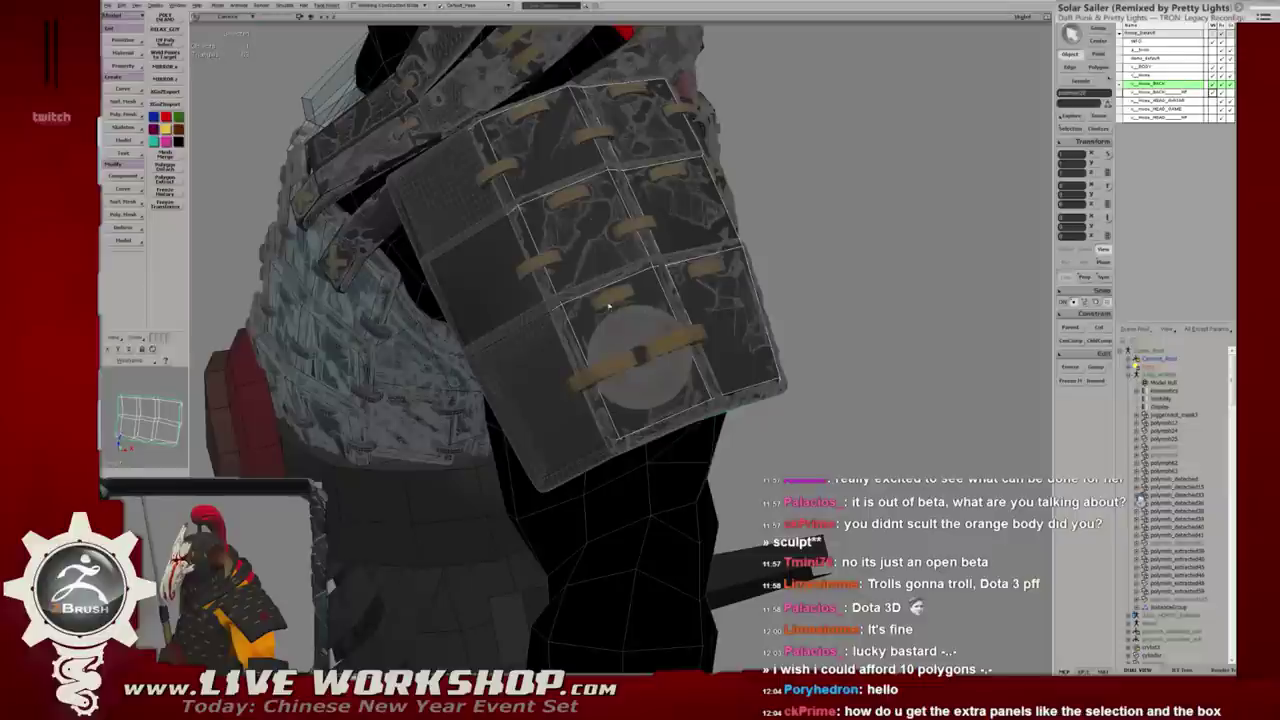
key(1)
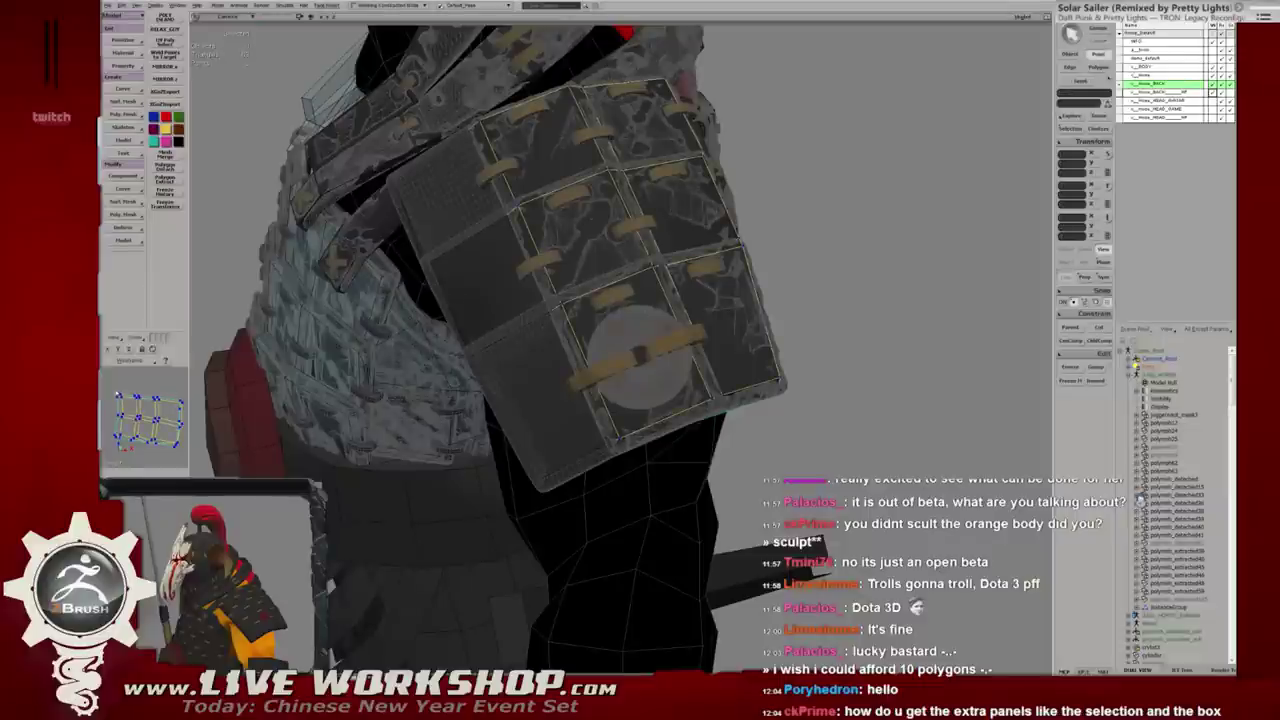
key(ctrl+a)
middle_drag(550, 170, 801, 206)
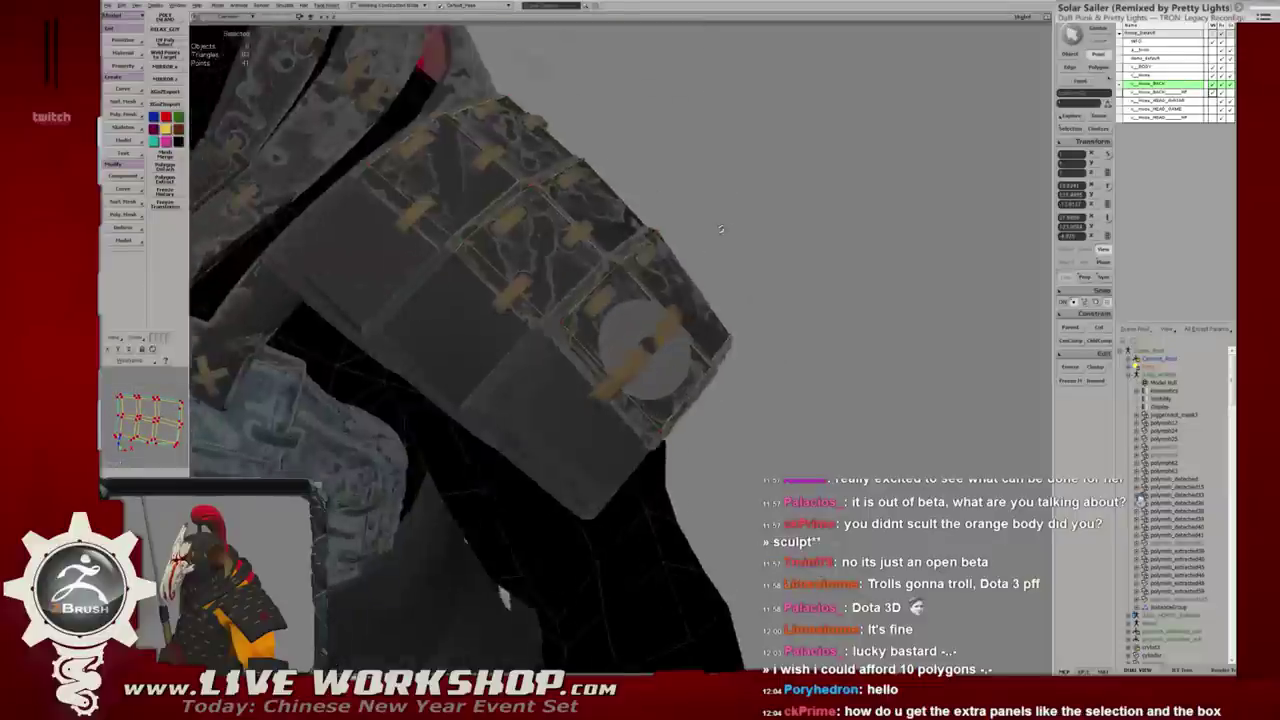
key(1)
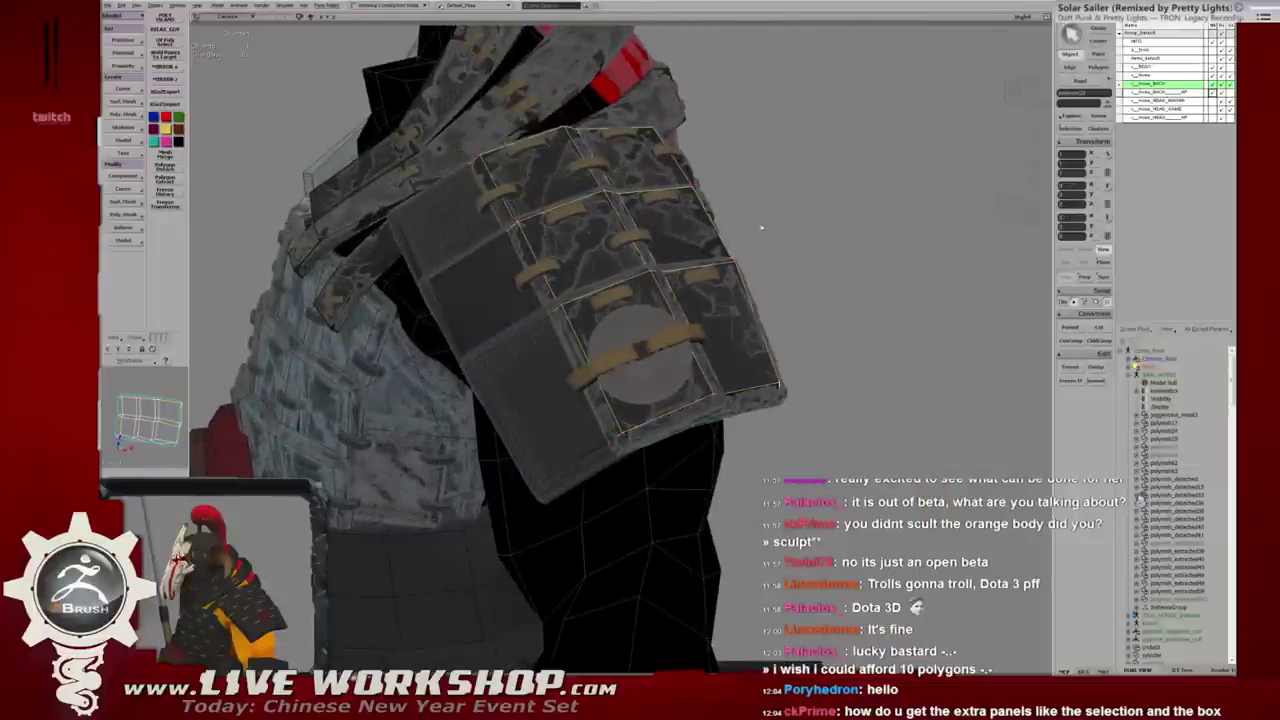
mouse_move(761, 228)
middle_down()
mouse_move(790, 212)
mouse_move(596, 338)
mouse_move(587, 267)
mouse_move(600, 266)
mouse_move(575, 253)
middle_up()
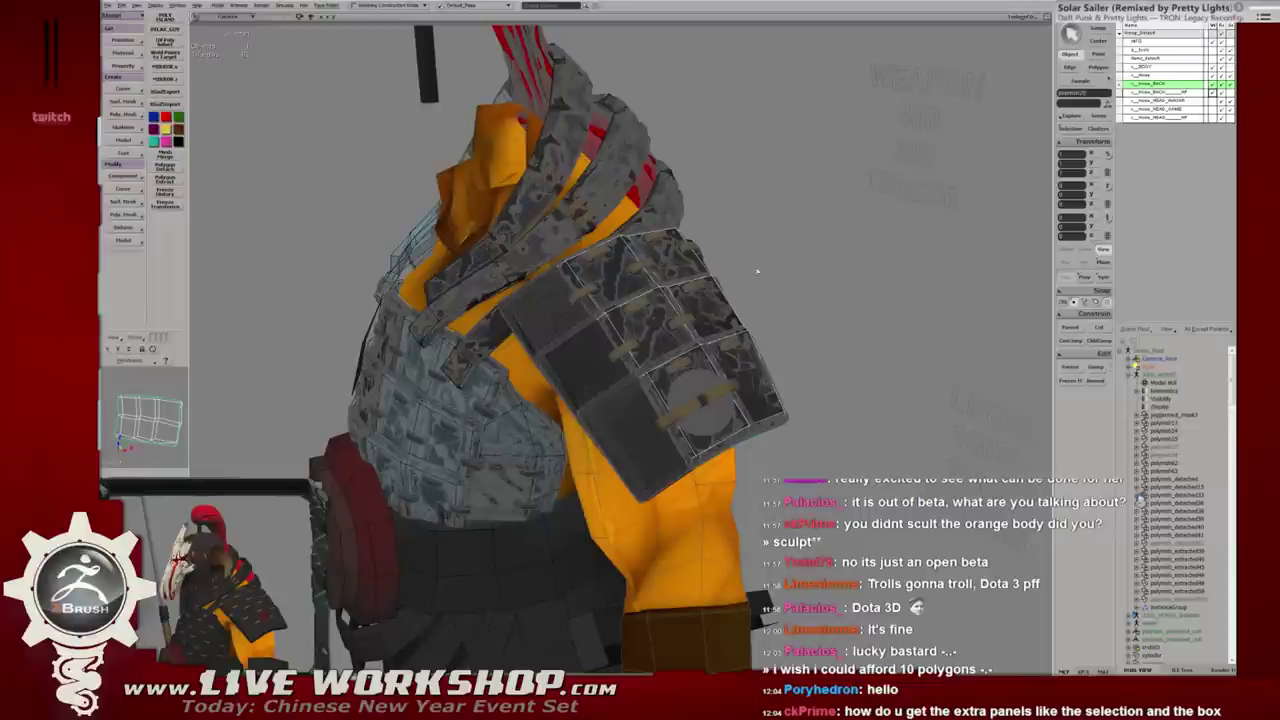
Orbit around the shoulder and back plates to view the coin emblem closely, then pull back to the whole character.
drag(757, 271, 790, 274)
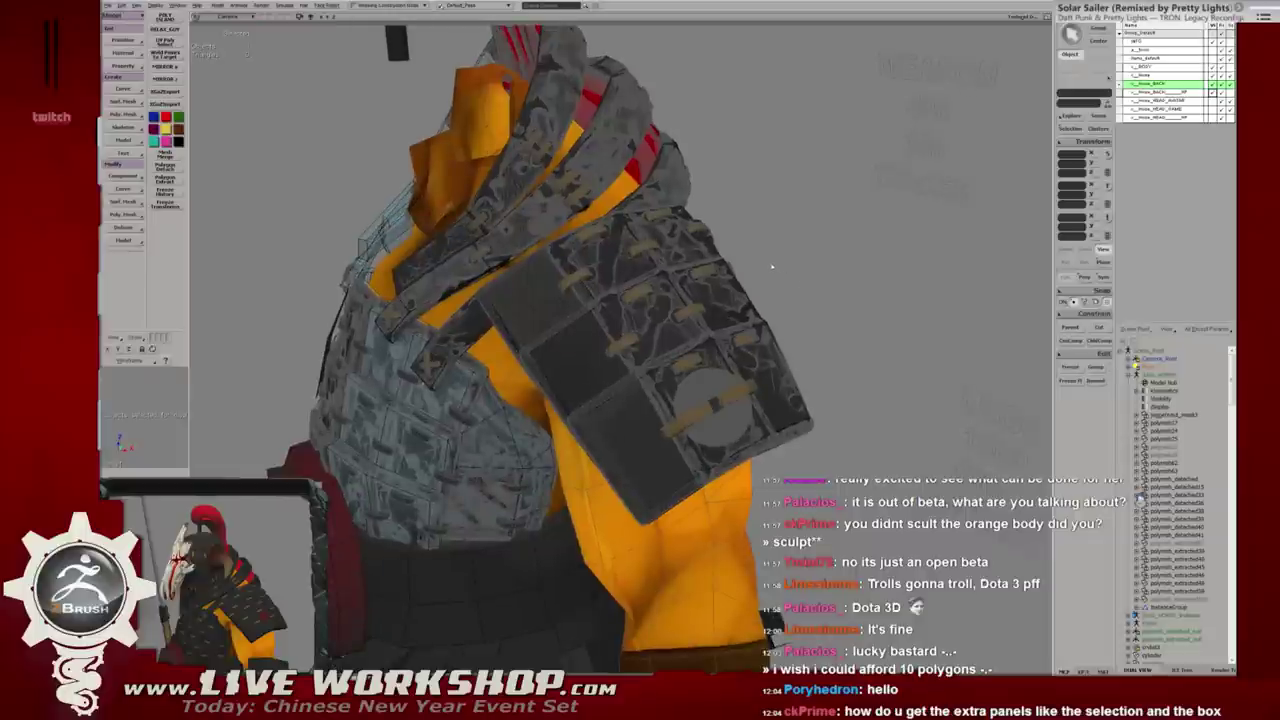
drag(778, 237, 705, 265)
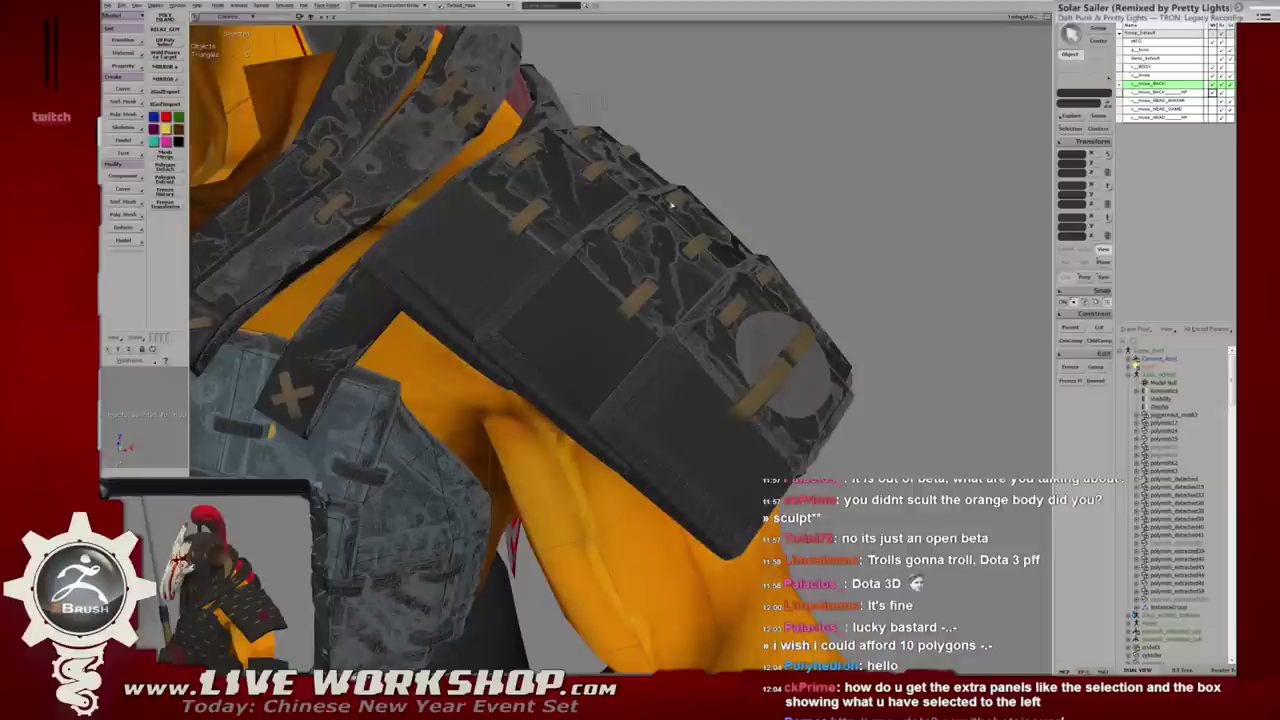
mouse_move(812, 176)
mouse_down()
mouse_move(698, 325)
mouse_move(717, 295)
mouse_move(664, 242)
mouse_up()
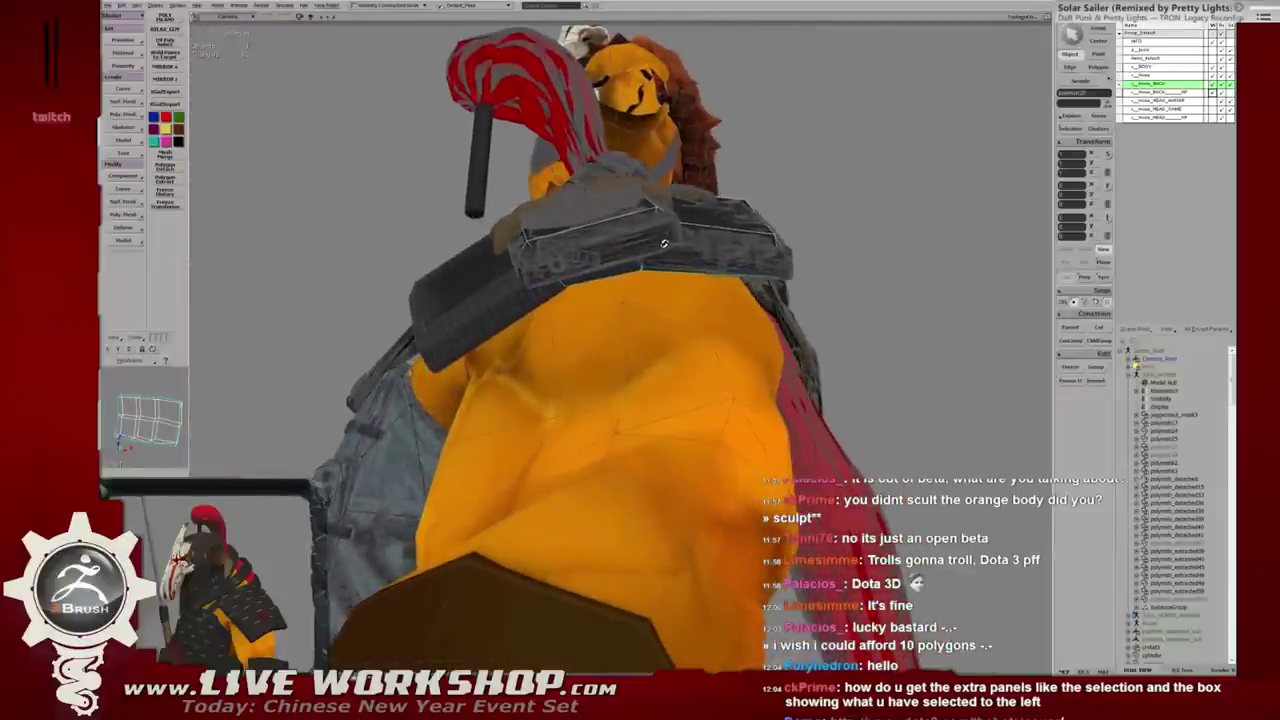
drag(741, 235, 876, 228)
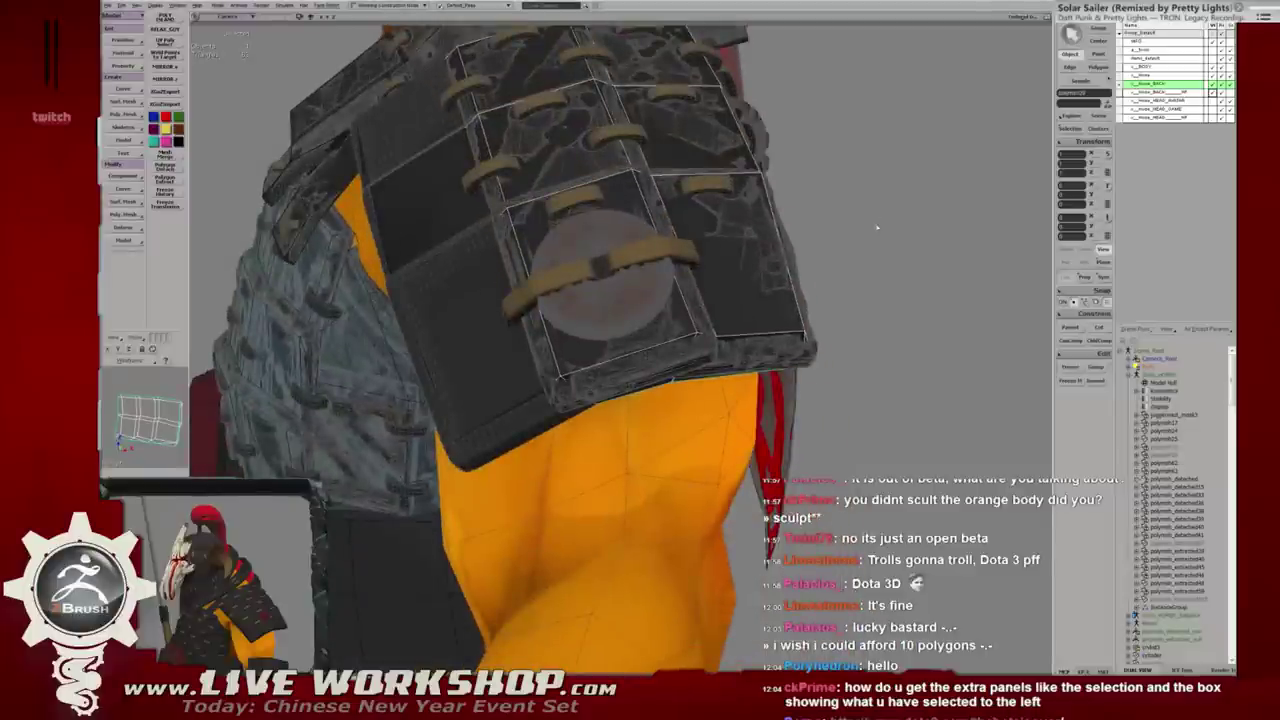
mouse_move(835, 227)
mouse_down()
mouse_move(715, 329)
mouse_move(549, 323)
mouse_move(709, 354)
mouse_move(613, 294)
mouse_move(881, 372)
mouse_up()
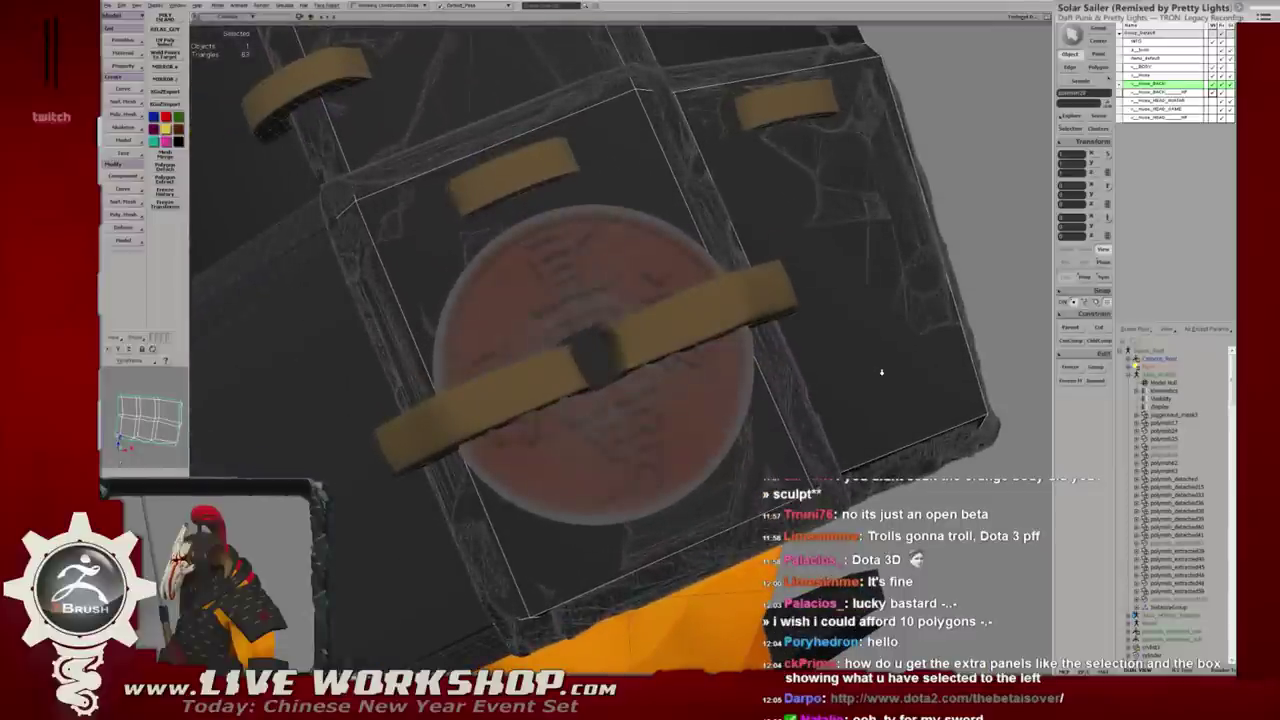
drag(671, 346, 620, 143)
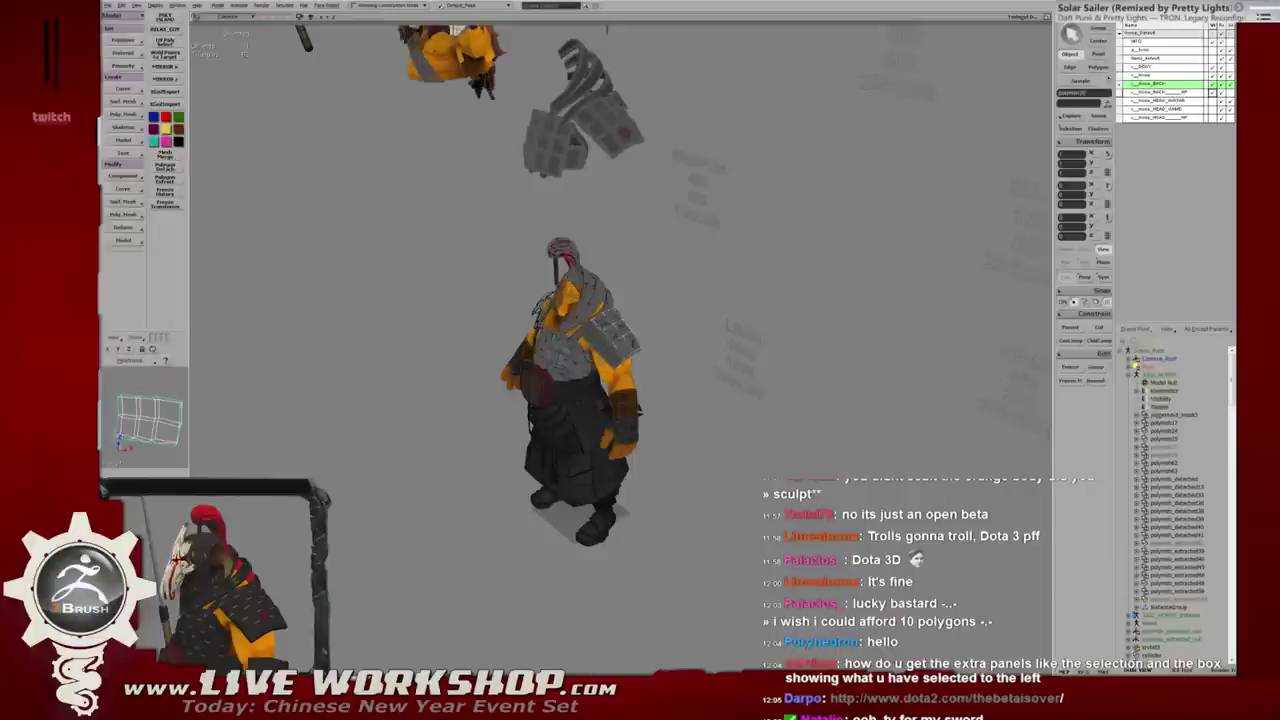
Give the shoulder plates black shading.
click(624, 133)
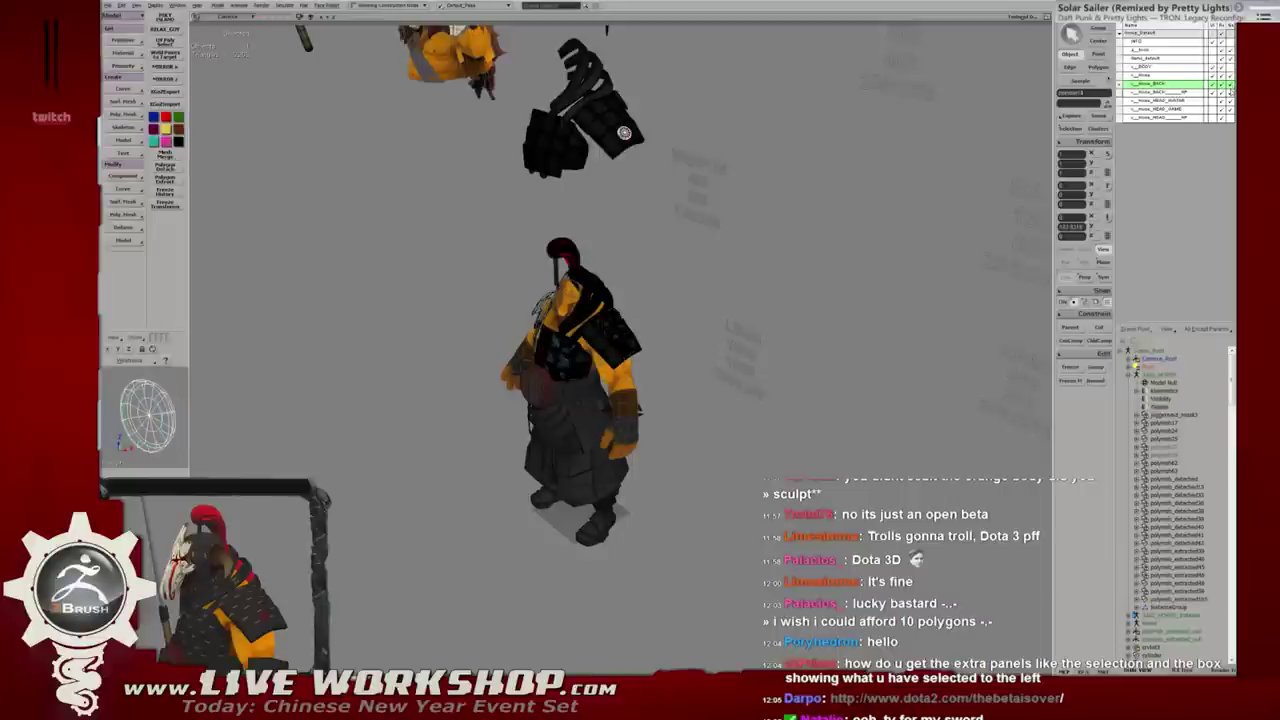
right_click(1168, 90)
click(1170, 104)
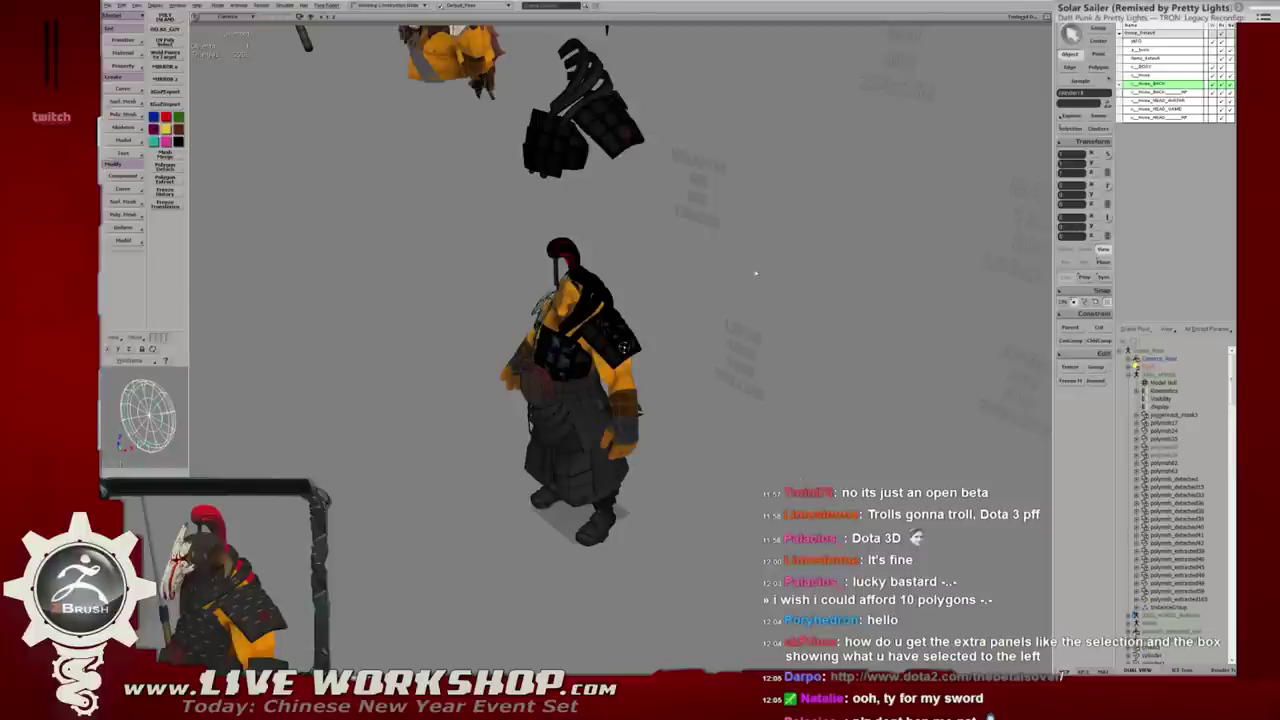
Frame the back shield, briefly isolate the red disc, then unhide the strap meshes.
key(a)
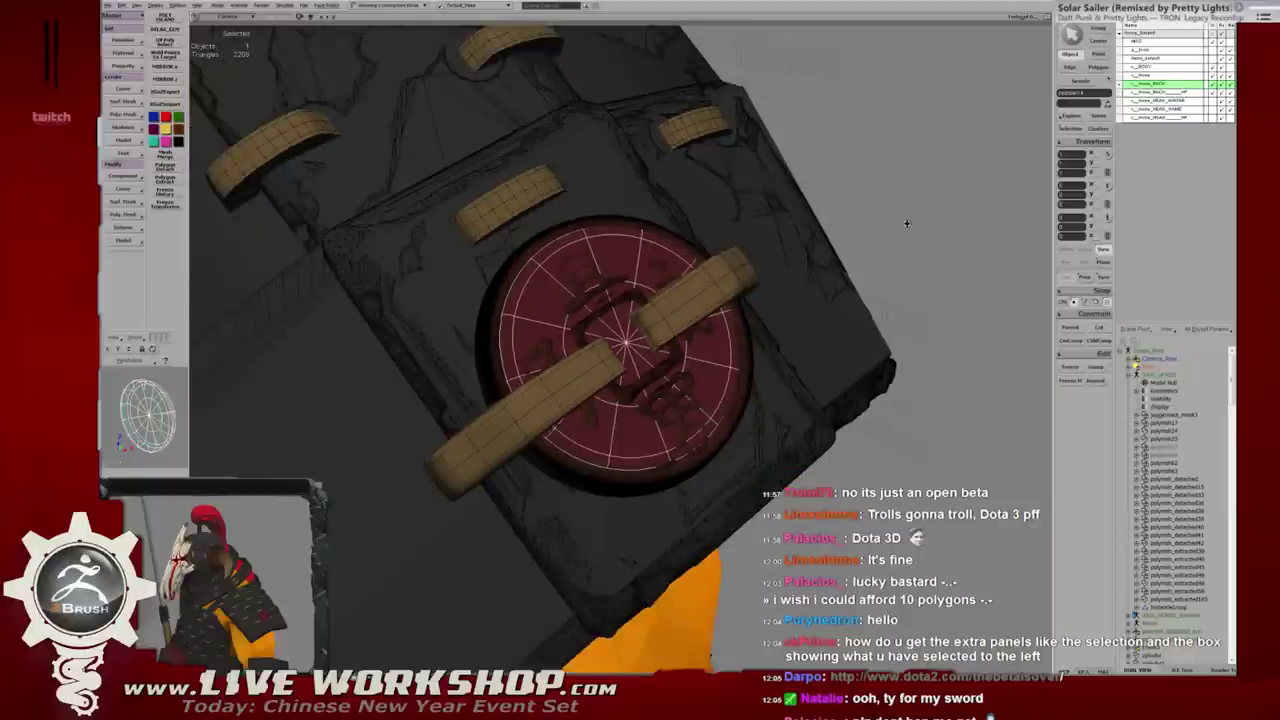
key(shift+h)
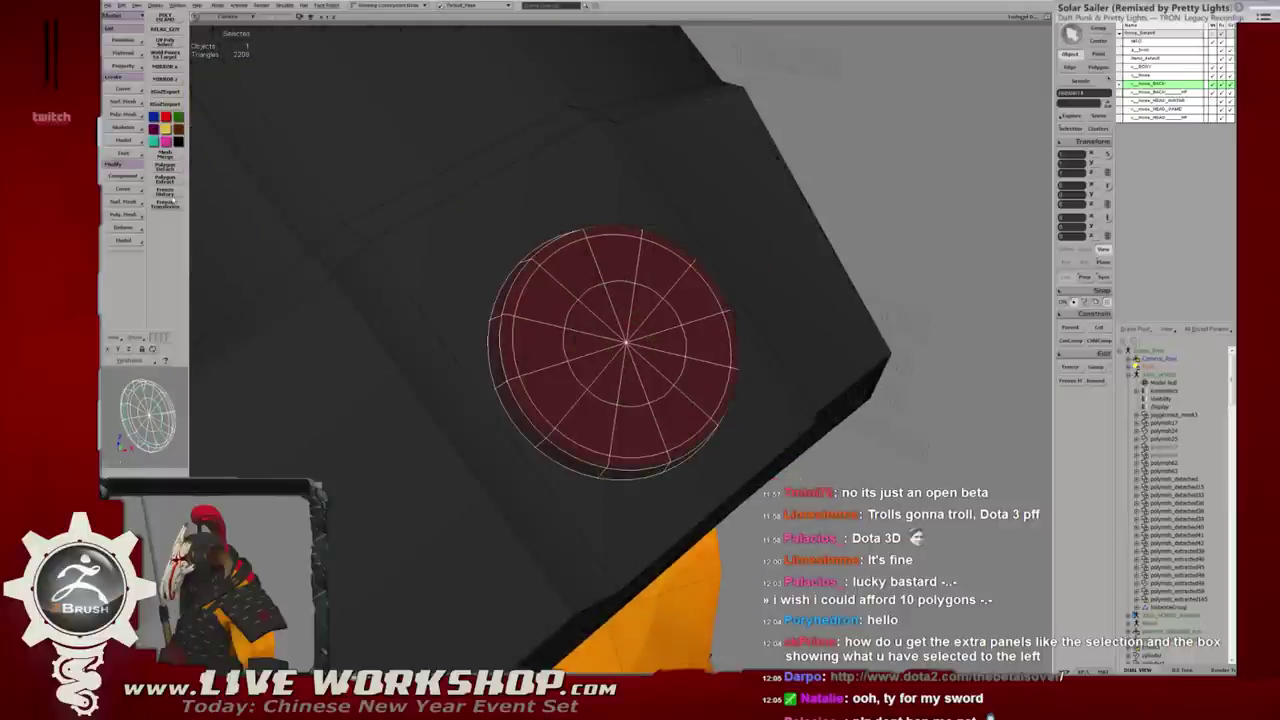
key(shift+h)
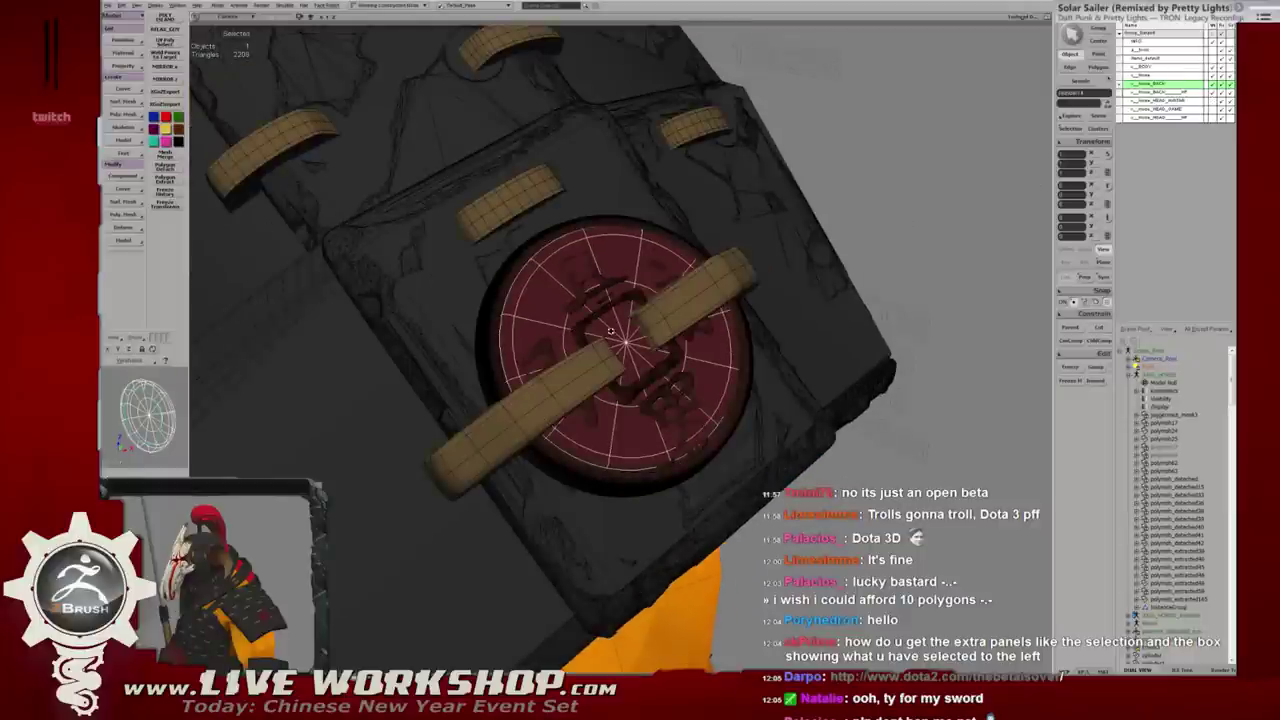
mouse_move(560, 330)
alt+middle_down()
mouse_move(583, 323)
mouse_move(580, 288)
alt+middle_up()
In wireframe, select the disc's outer ring and reduce the disc to 12 sides.
key(F3)
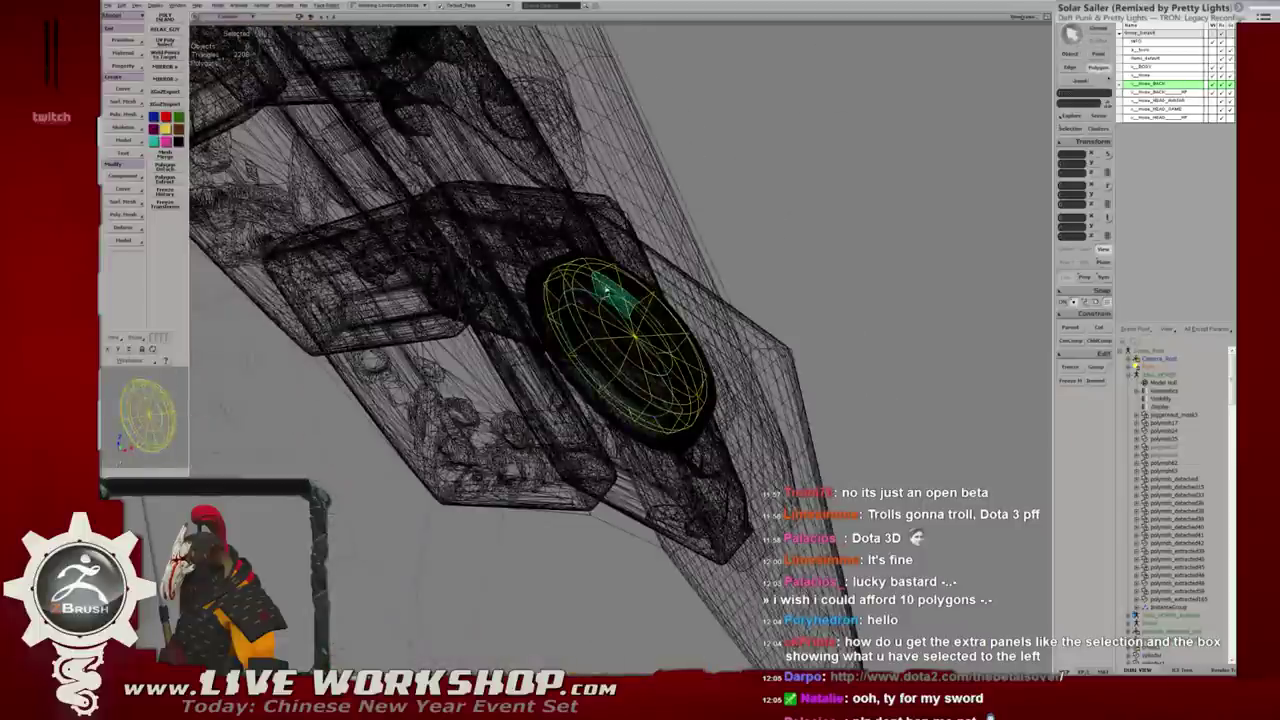
shift+click(588, 290)
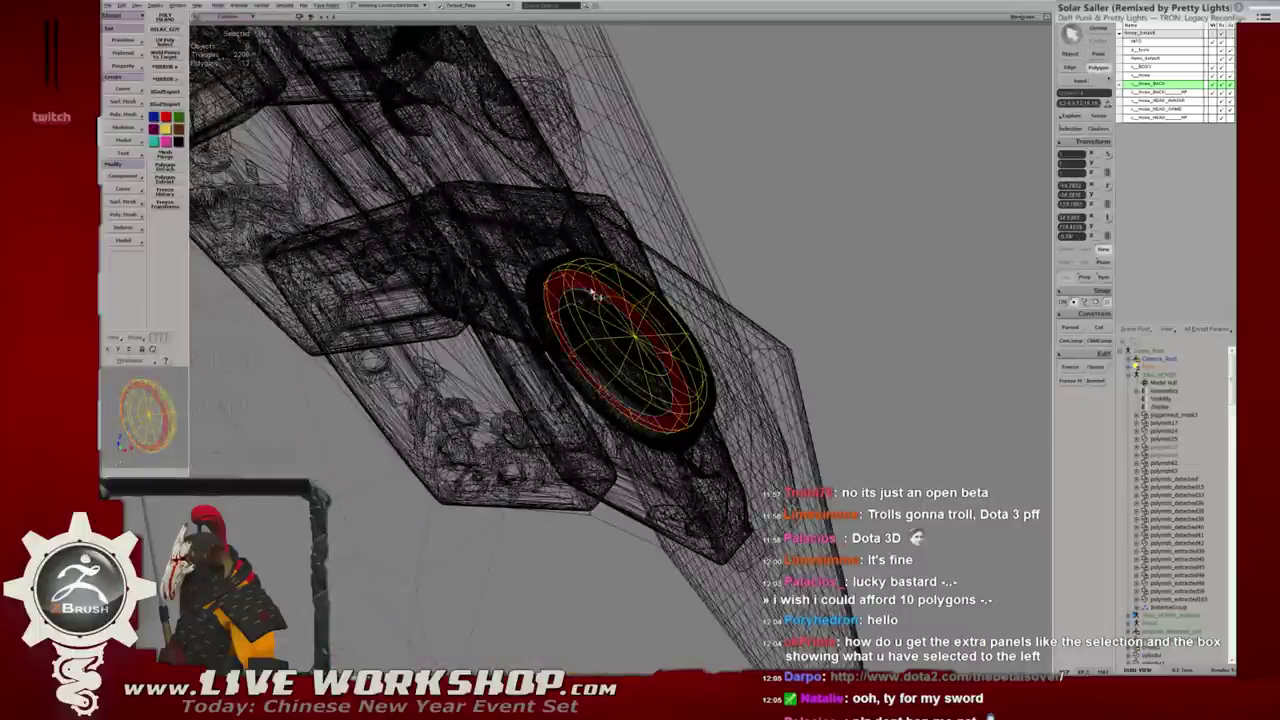
mouse_move(591, 291)
alt+middle_down()
mouse_move(629, 326)
mouse_move(646, 313)
mouse_move(642, 298)
mouse_move(603, 298)
alt+middle_up()
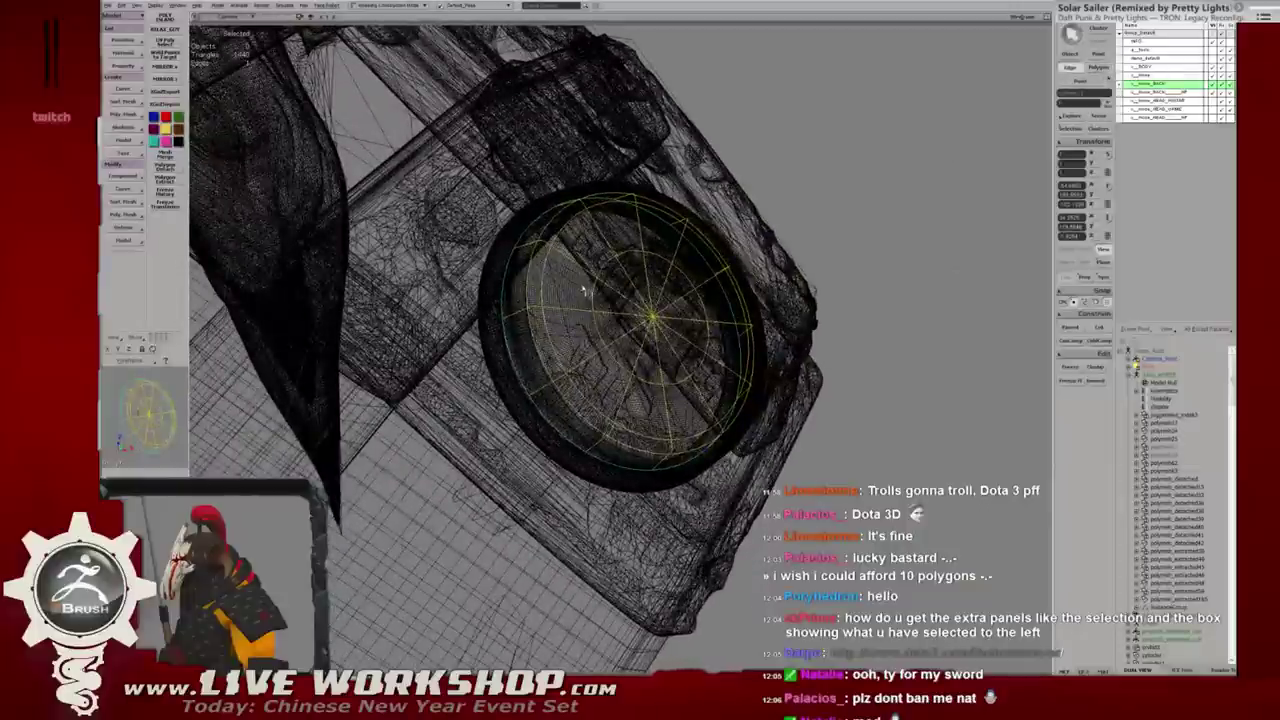
click(1152, 365)
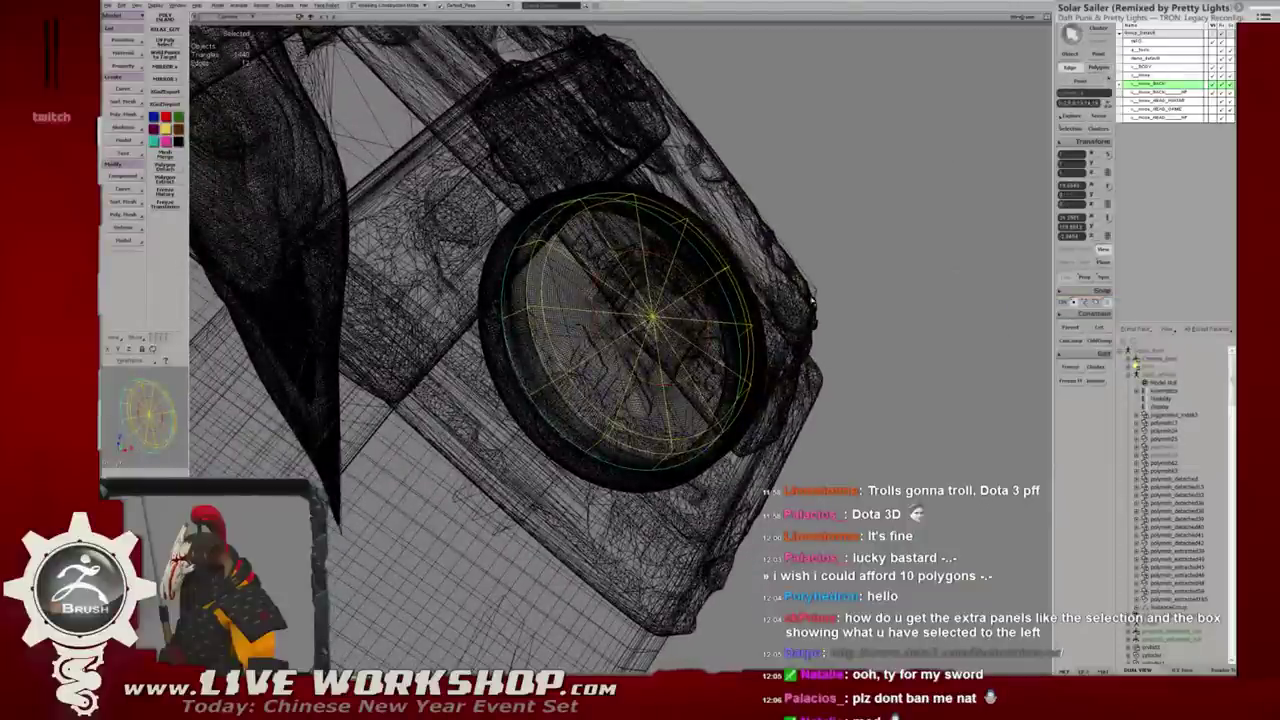
click(604, 258)
mouse_move(604, 258)
alt+middle_down()
mouse_move(637, 258)
mouse_move(631, 338)
mouse_move(637, 240)
mouse_move(612, 286)
alt+middle_up()
click(612, 286)
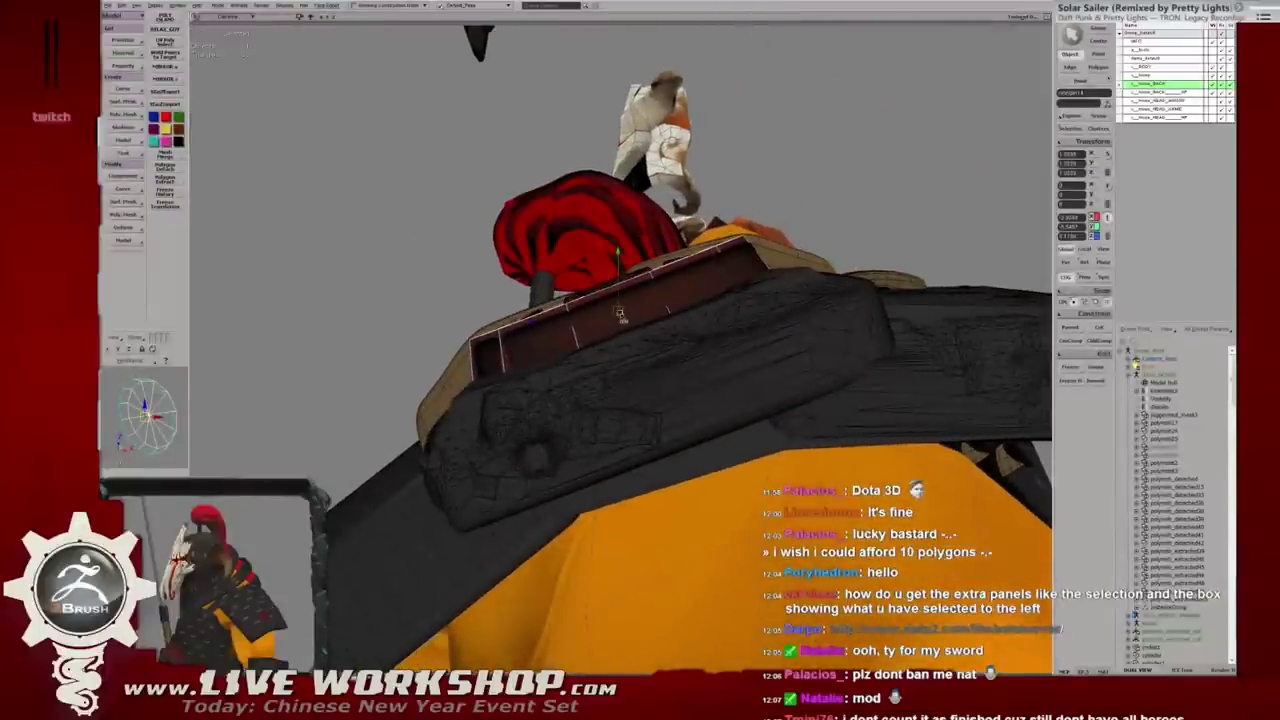
click(620, 315)
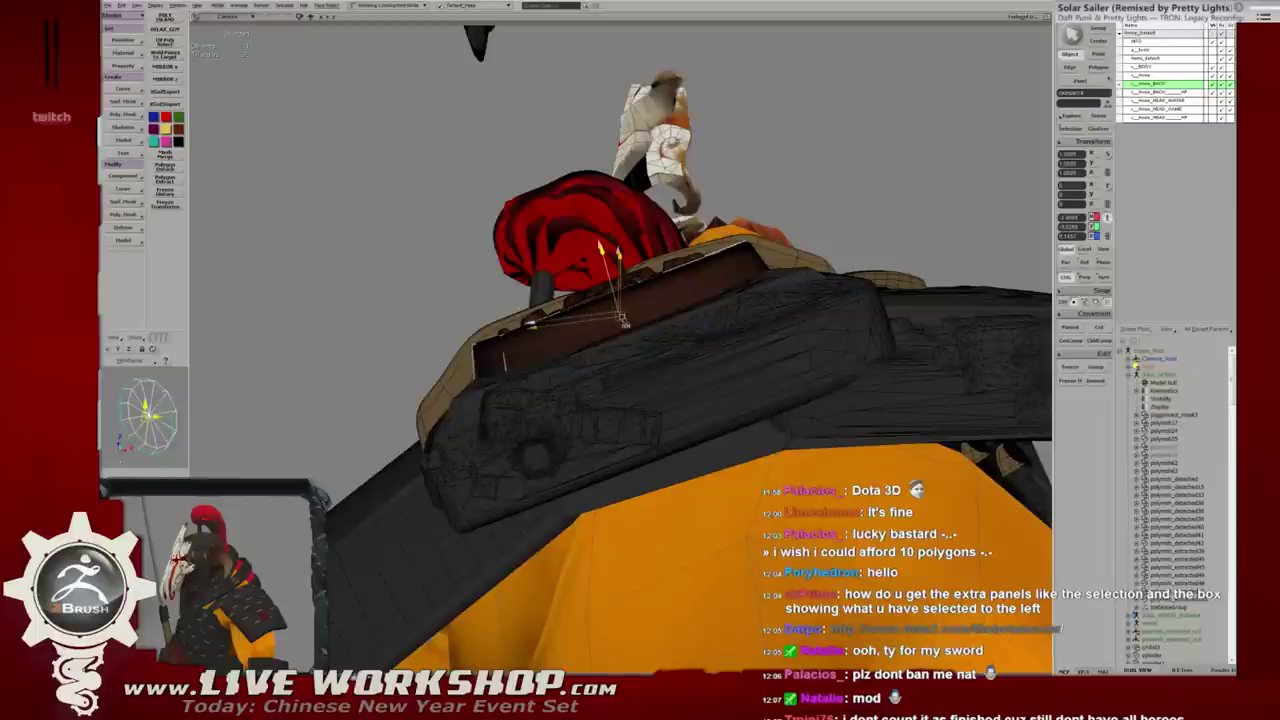
mouse_move(622, 320)
alt+middle_down()
mouse_move(651, 277)
mouse_move(638, 377)
alt+middle_up()
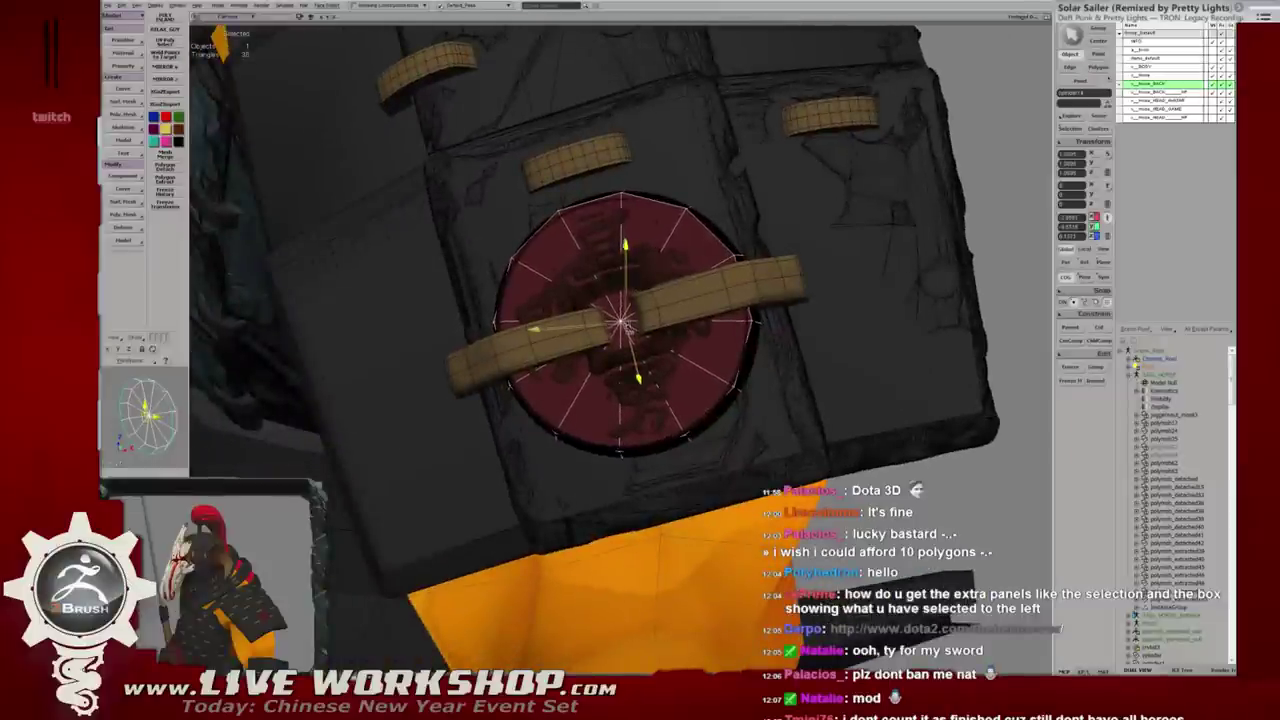
key(r)
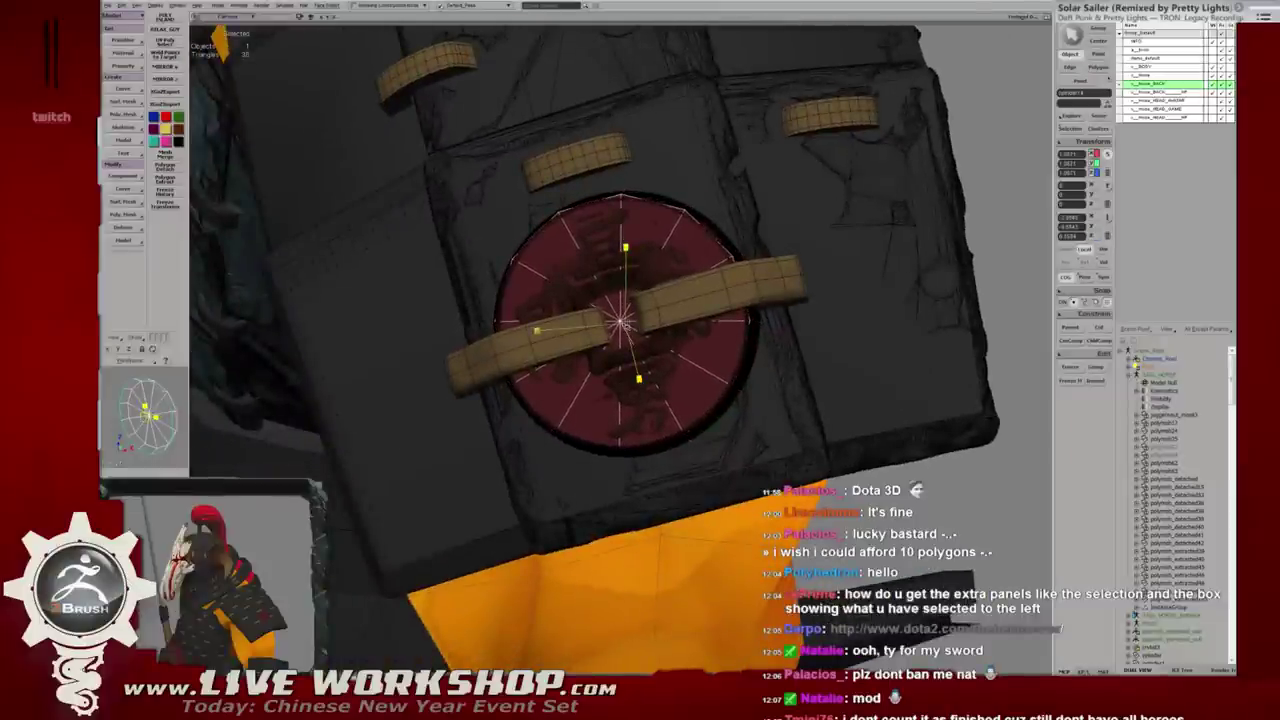
mouse_move(638, 377)
alt+middle_down()
mouse_move(714, 263)
mouse_move(660, 300)
alt+middle_up()
key(F3)
key(5)
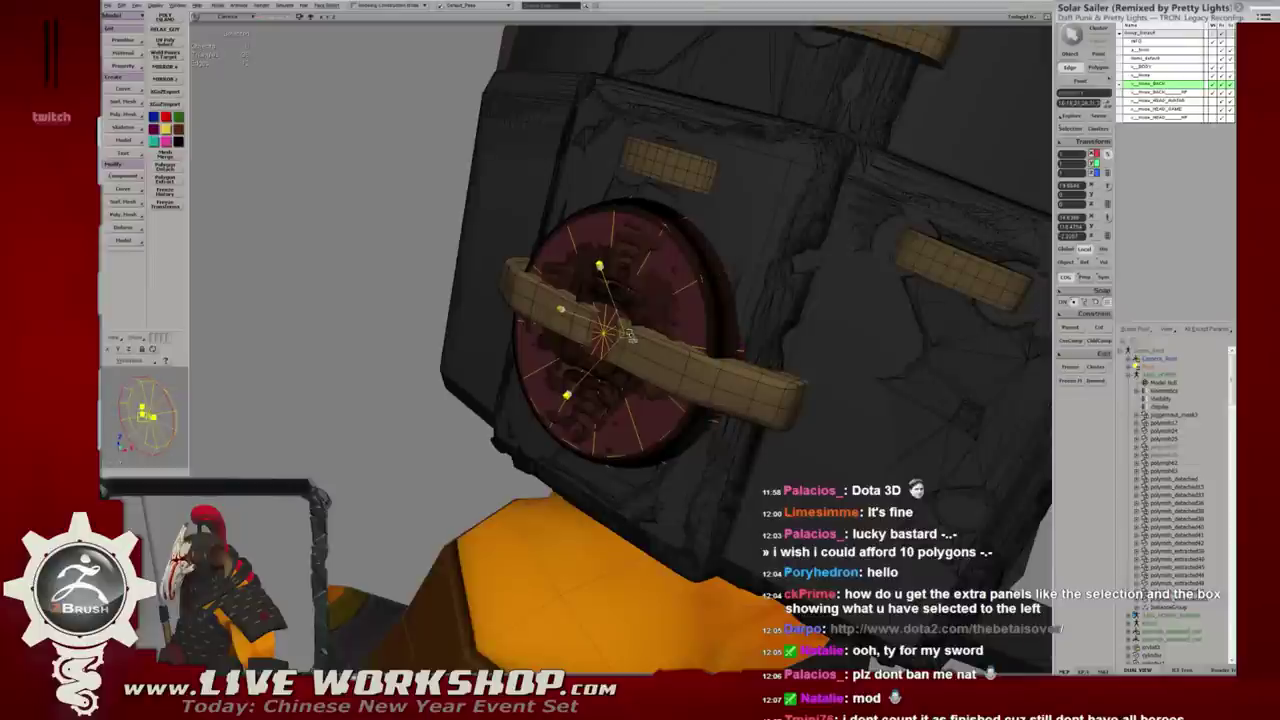
alt+middle_drag(630, 333, 714, 250)
key(F3)
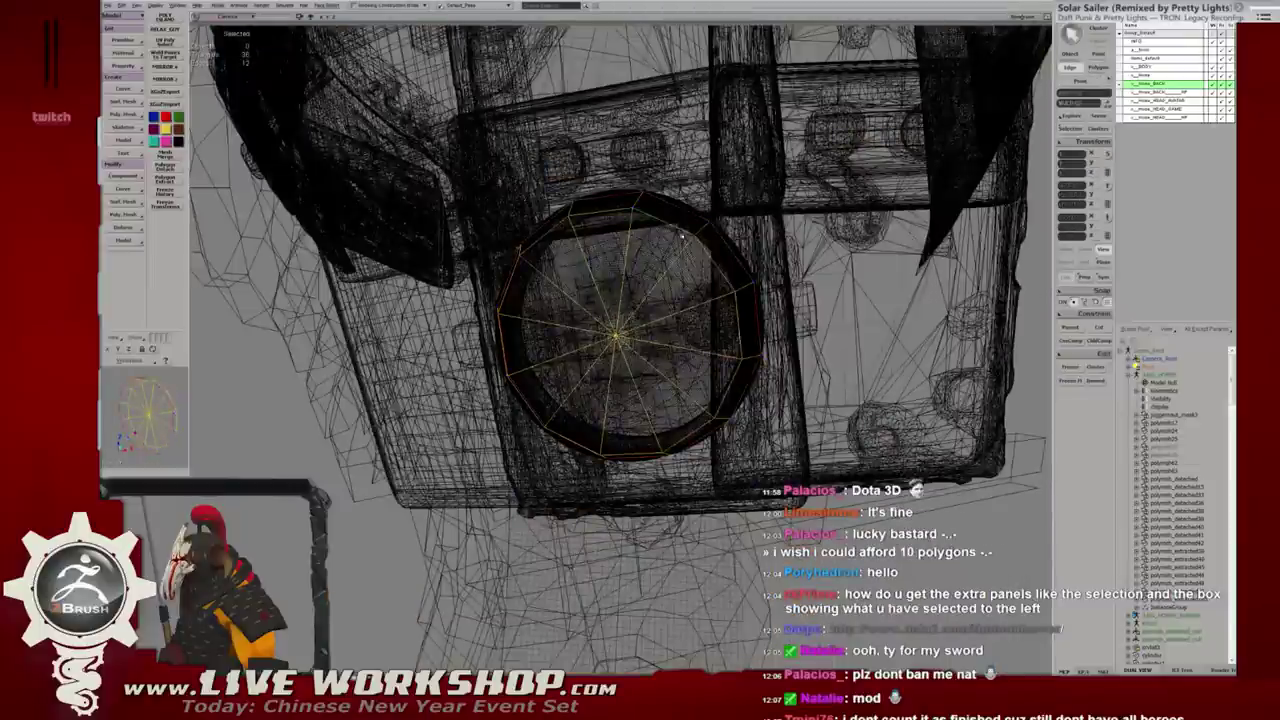
key(F3)
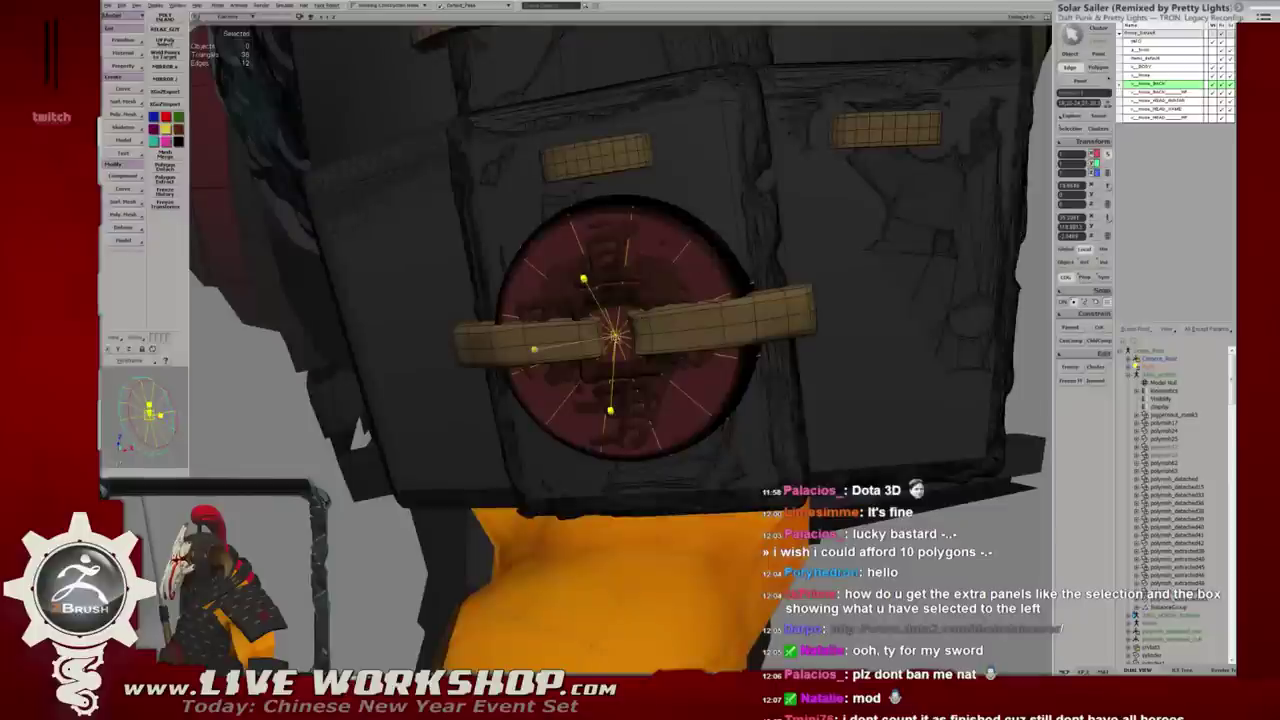
alt+middle_drag(830, 280, 901, 229)
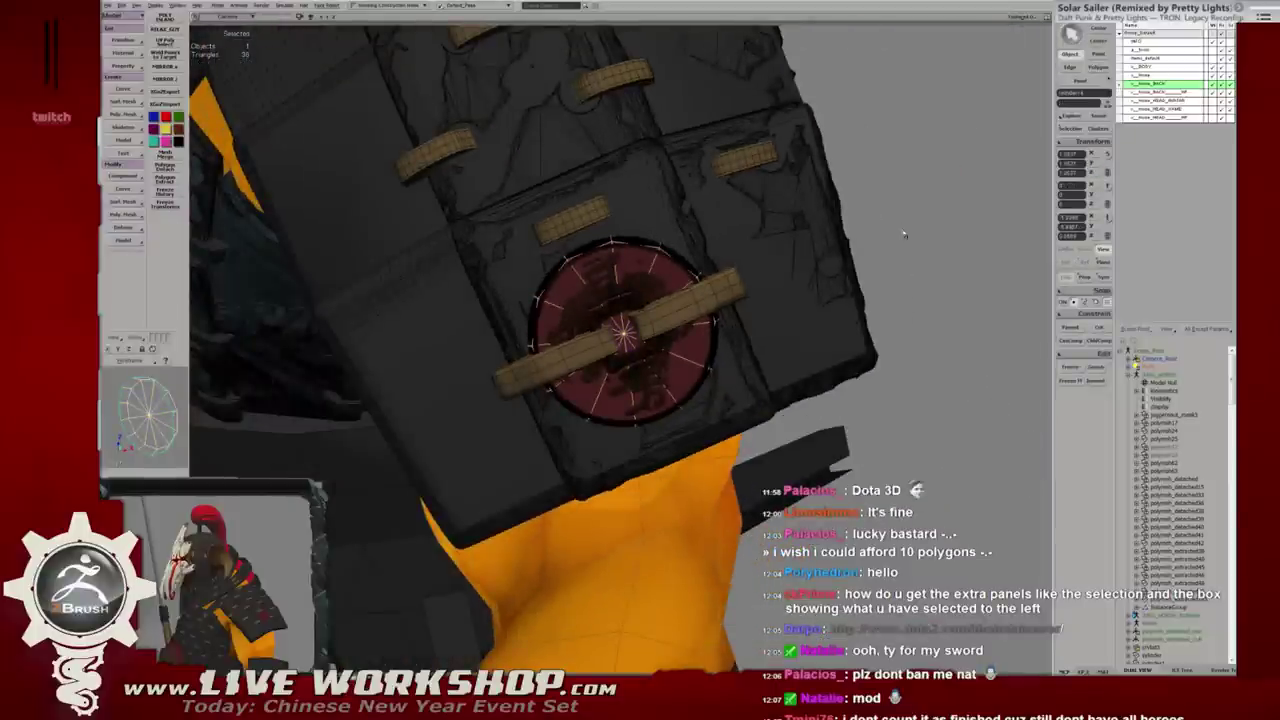
mouse_move(871, 214)
alt+middle_down()
mouse_move(678, 307)
mouse_move(598, 369)
mouse_move(630, 304)
mouse_move(545, 308)
alt+middle_up()
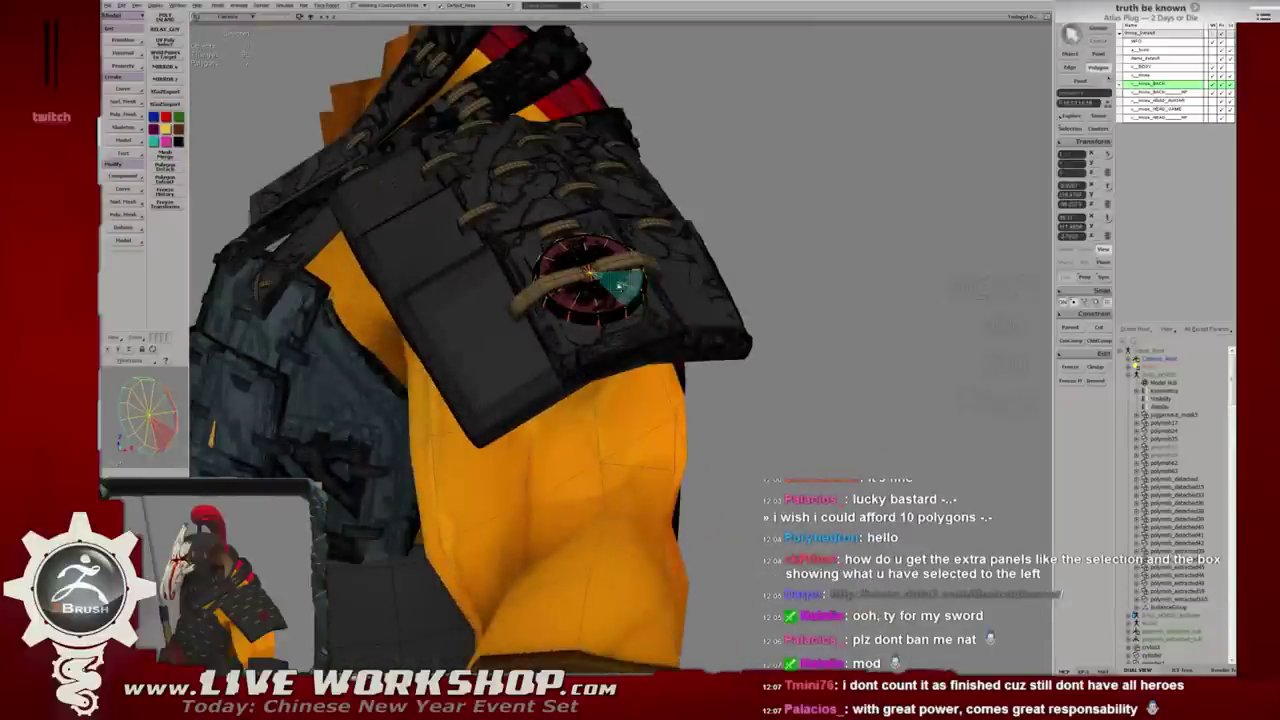
mouse_move(645, 284)
alt+middle_down()
mouse_move(586, 286)
mouse_move(592, 315)
mouse_move(622, 335)
mouse_move(714, 263)
mouse_move(735, 289)
mouse_move(759, 285)
mouse_move(680, 285)
alt+middle_up()
key(shift+z)
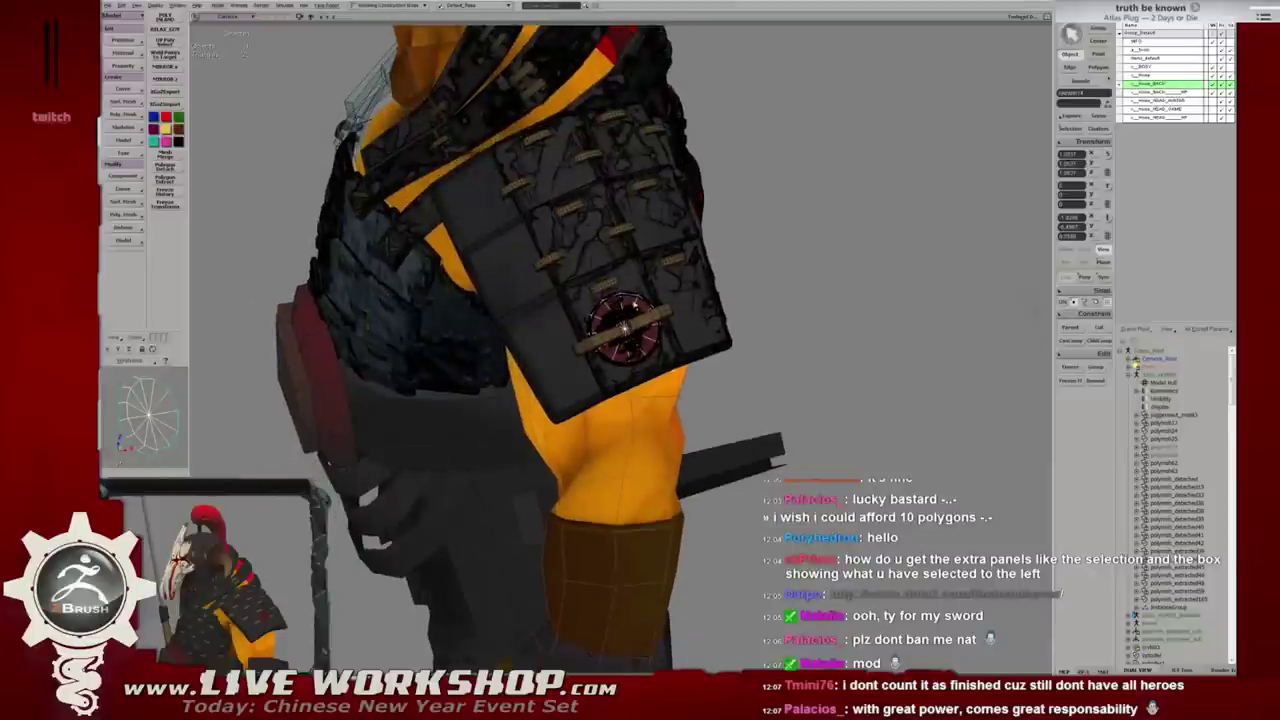
mouse_move(657, 338)
alt+middle_down()
mouse_move(664, 315)
mouse_move(640, 334)
mouse_move(707, 283)
mouse_move(658, 292)
alt+middle_up()
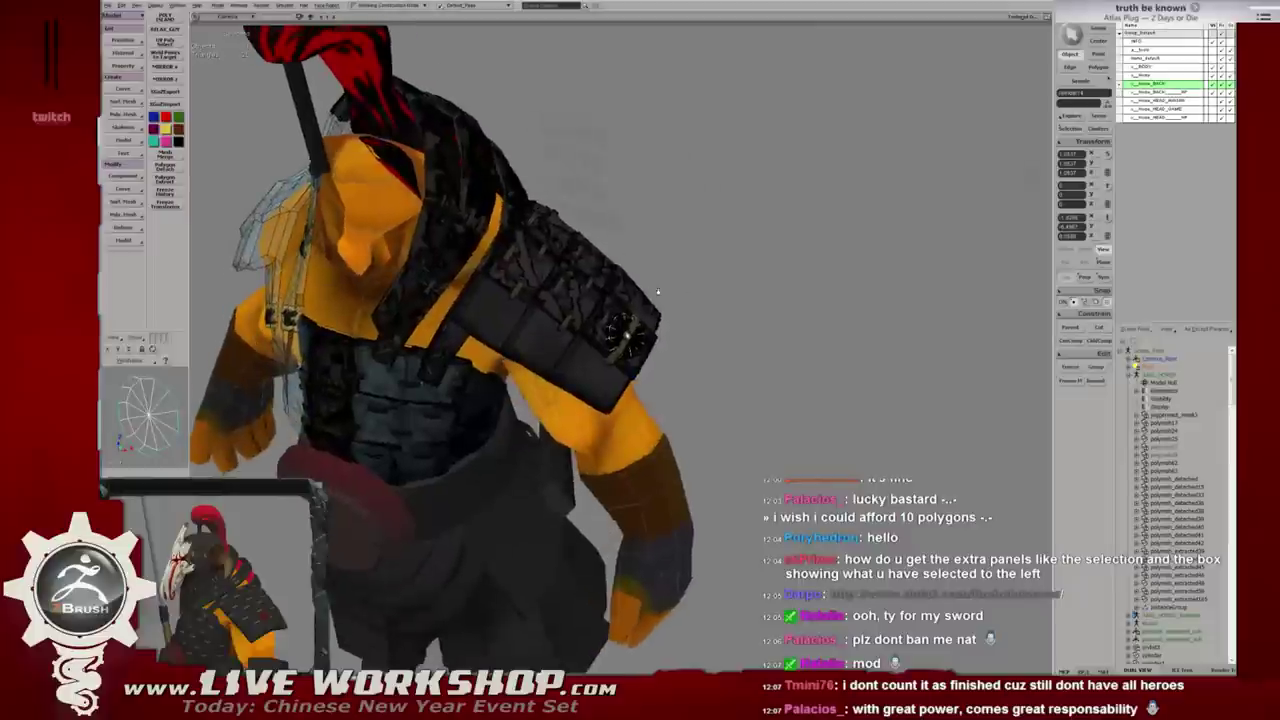
scroll(658, 292, up, 3)
key(4)
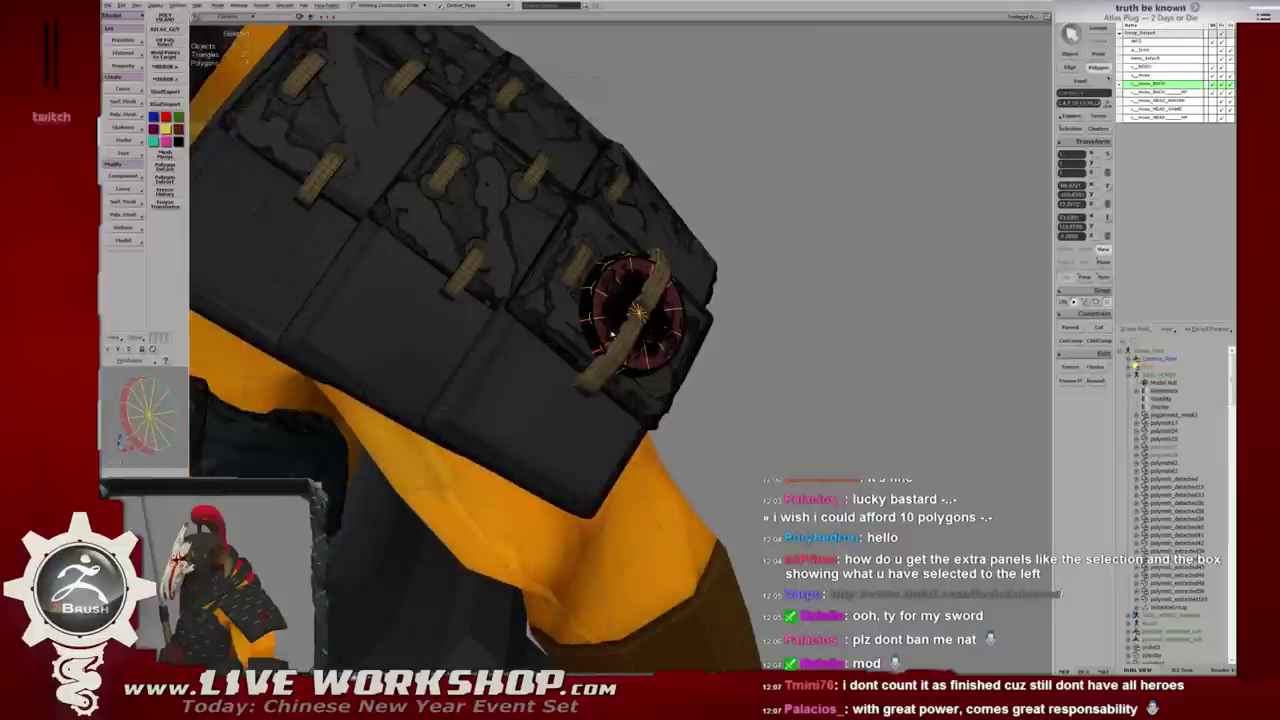
alt+middle_drag(733, 291, 622, 287)
key(4)
scroll(645, 287, down, 5)
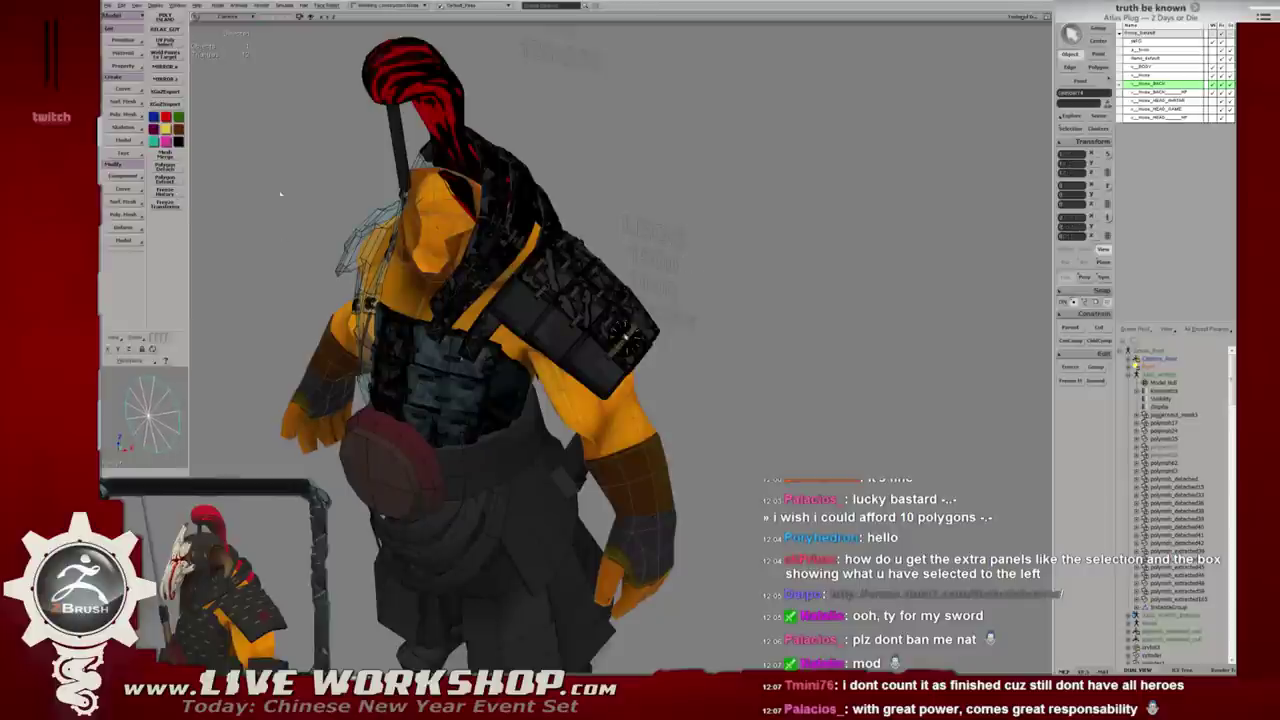
scroll(714, 300, up, 3)
scroll(731, 314, up, 4)
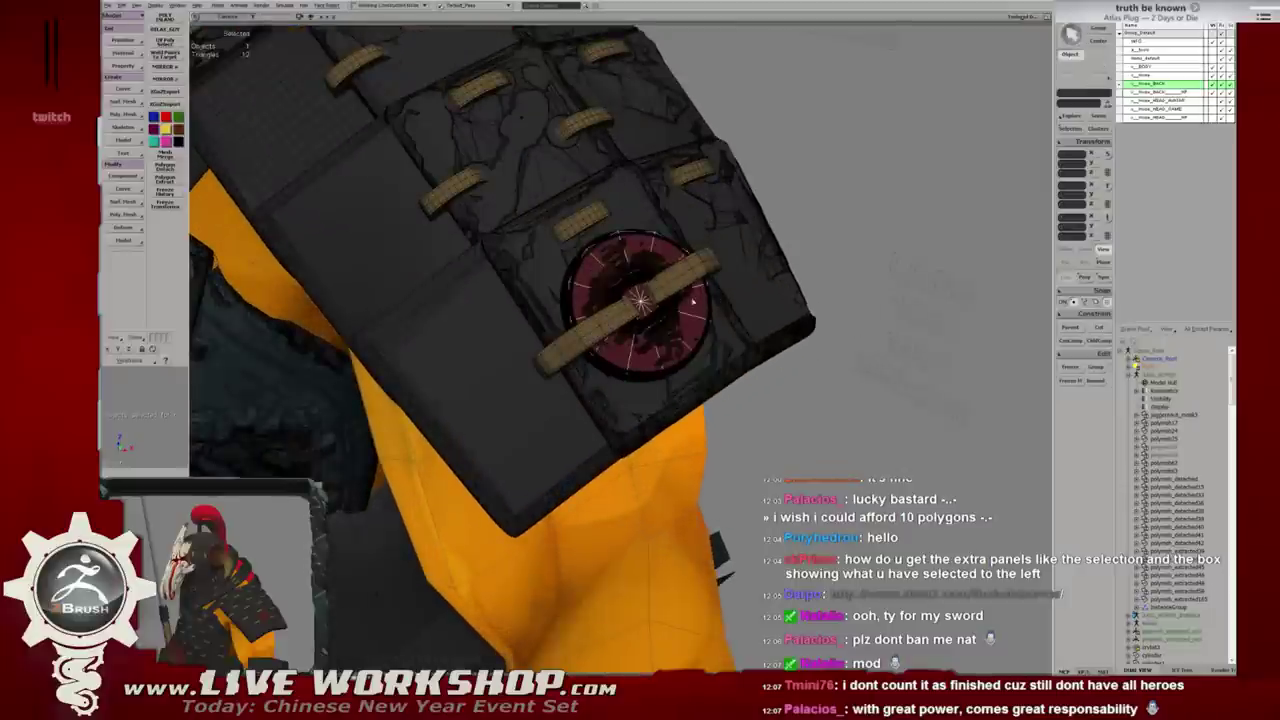
middle_drag(731, 314, 632, 312)
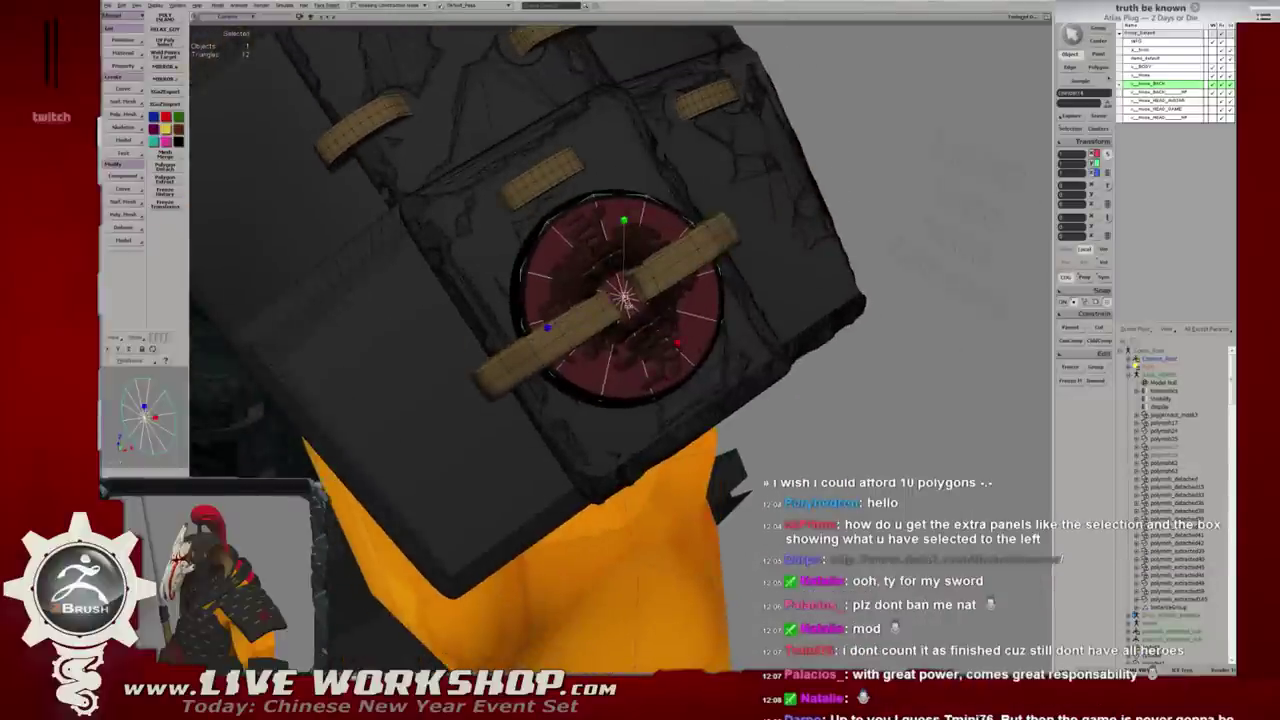
key(w)
middle_drag(622, 296, 620, 295)
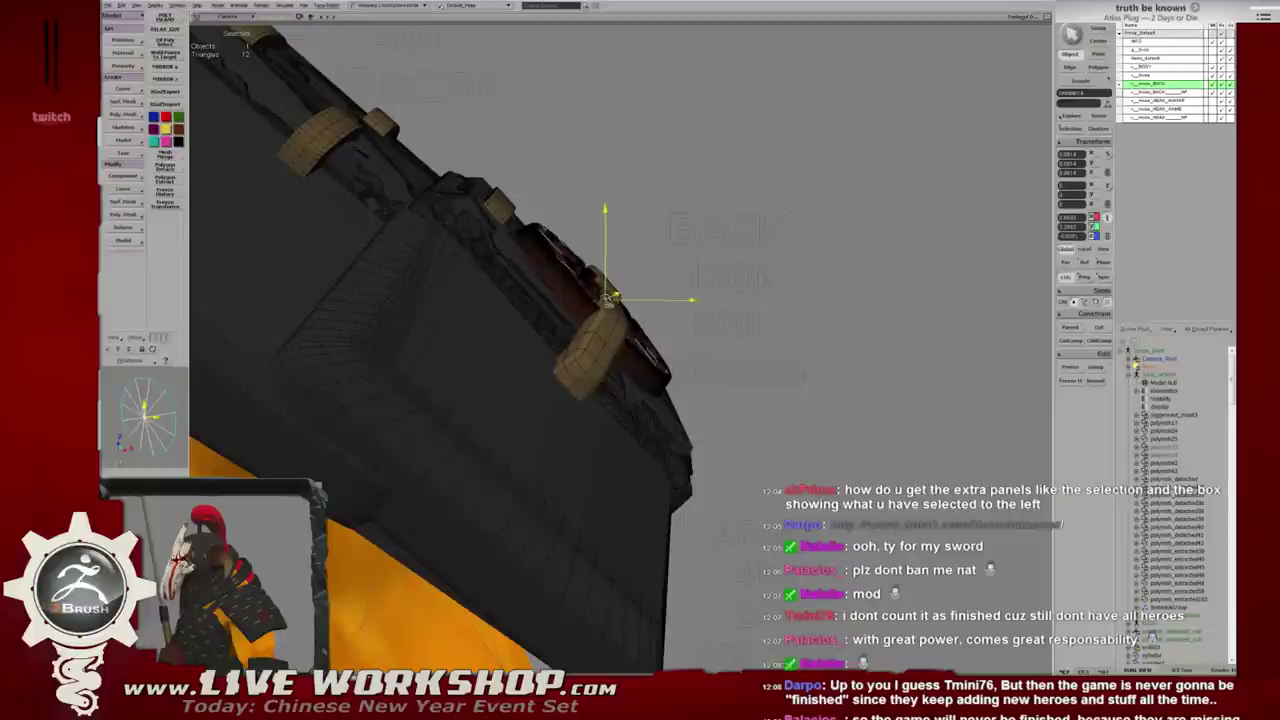
click(594, 206)
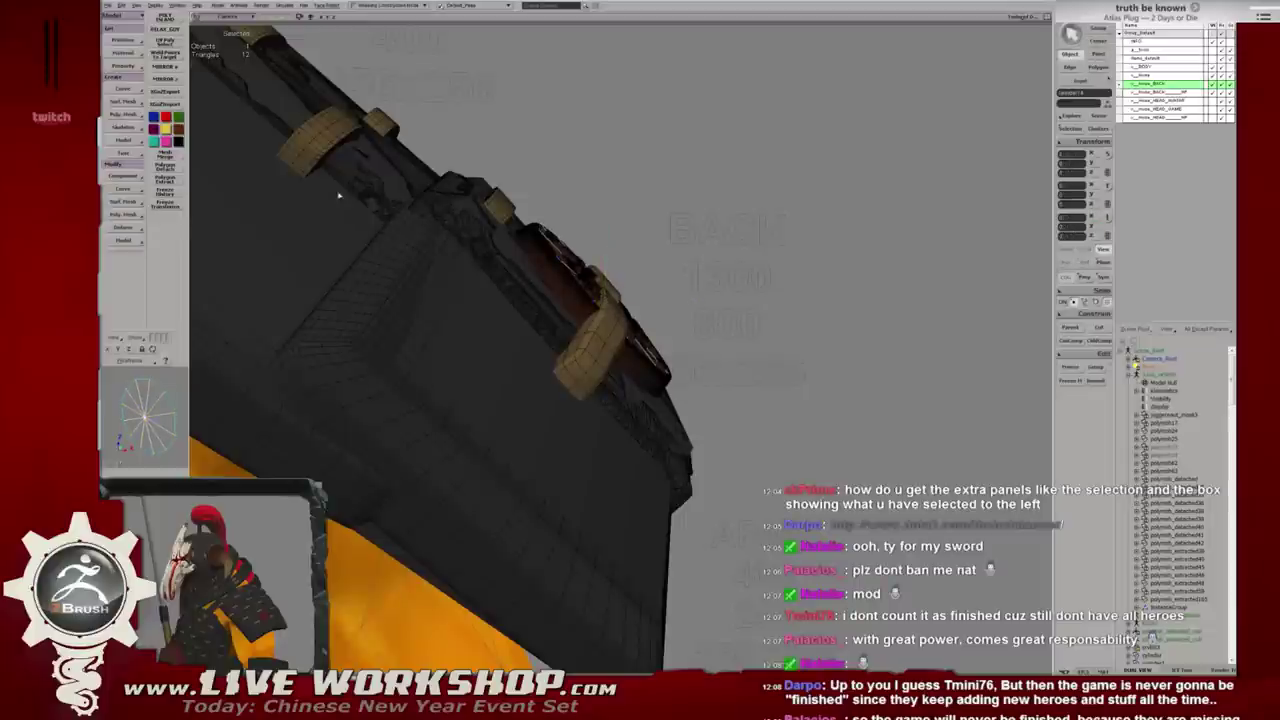
alt+drag(514, 206, 514, 206)
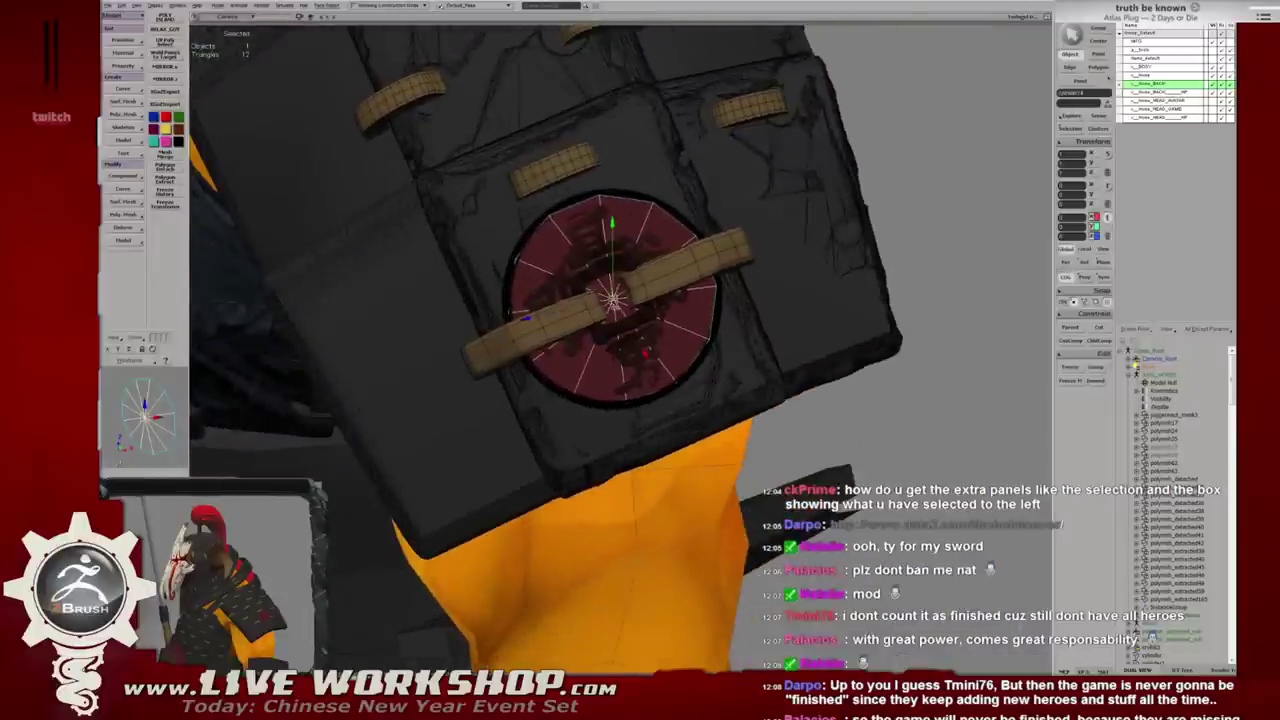
key(space)
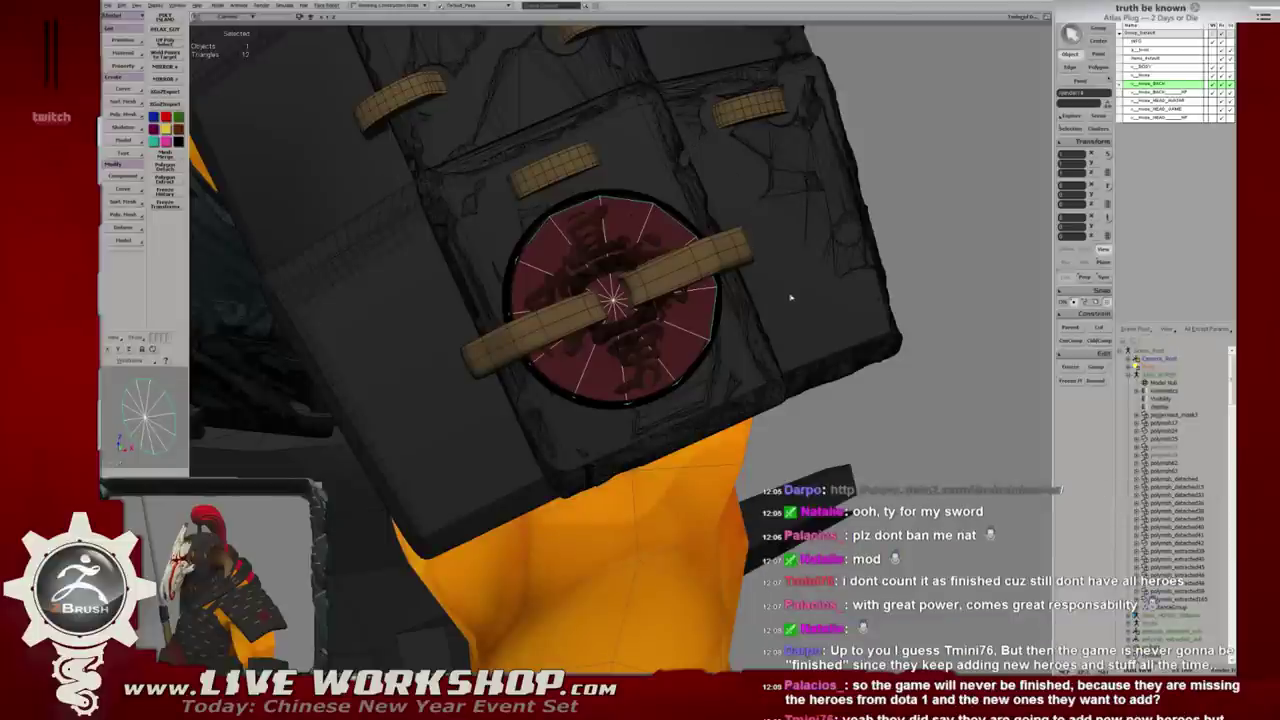
alt+drag(790, 297, 760, 310)
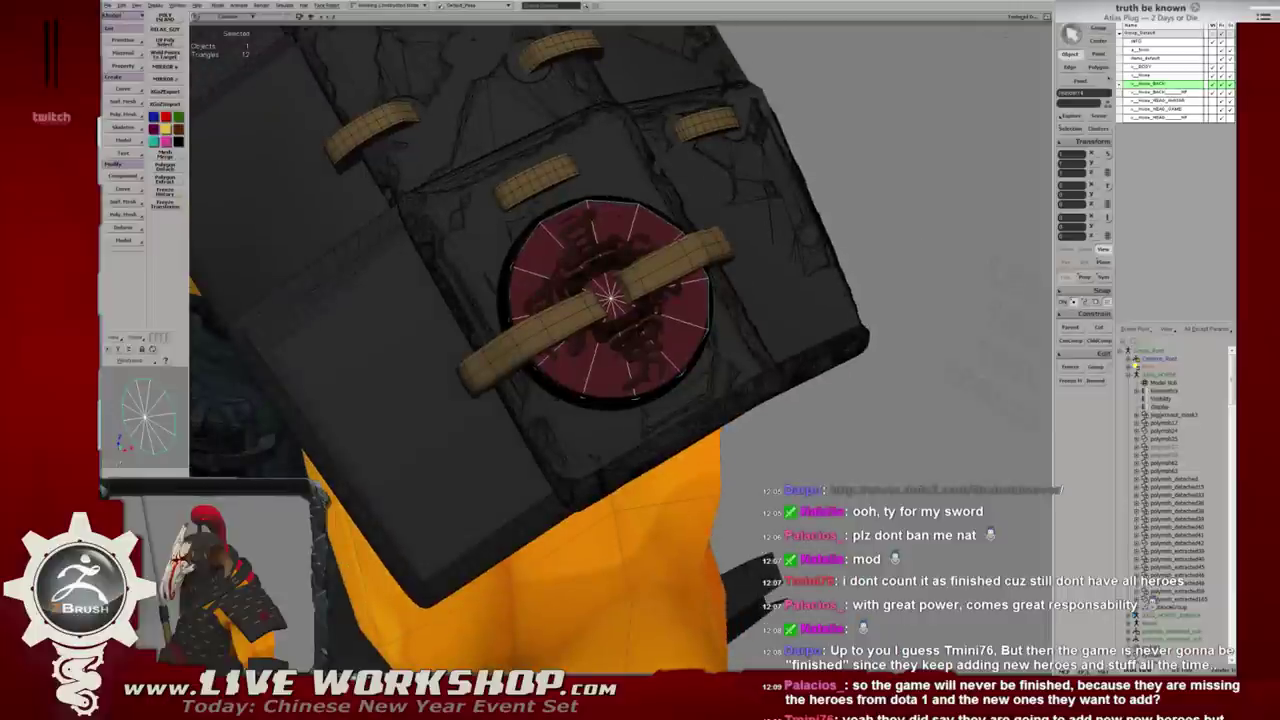